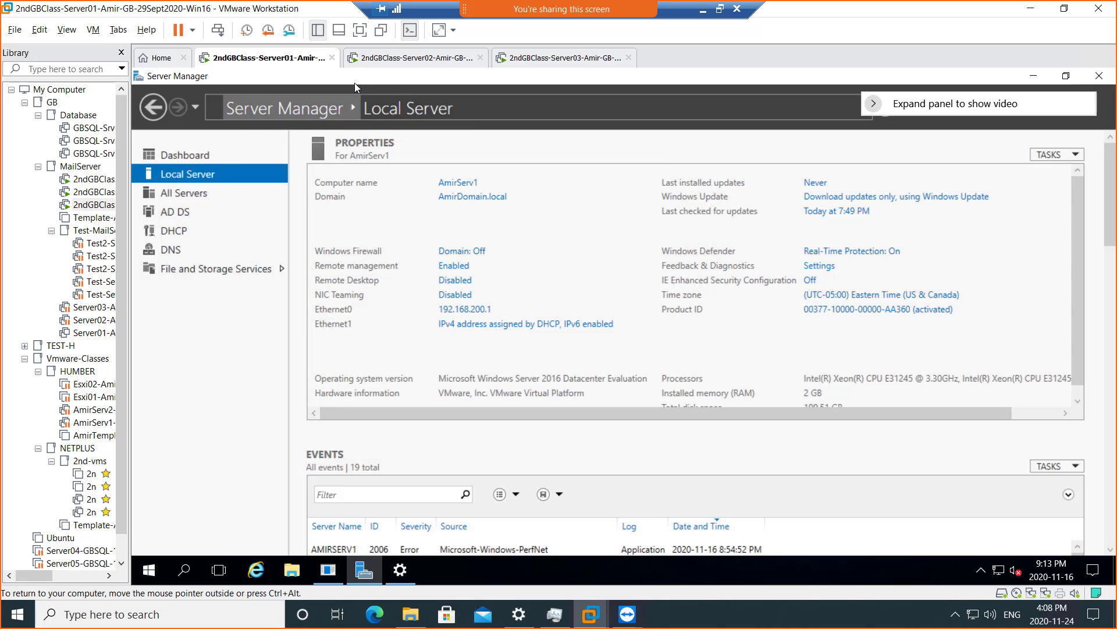
# - Move from the Server02 console to Server03, where Exchange Server 2016 CU11 setup shows Setup Completed
pyautogui.click(391, 61)
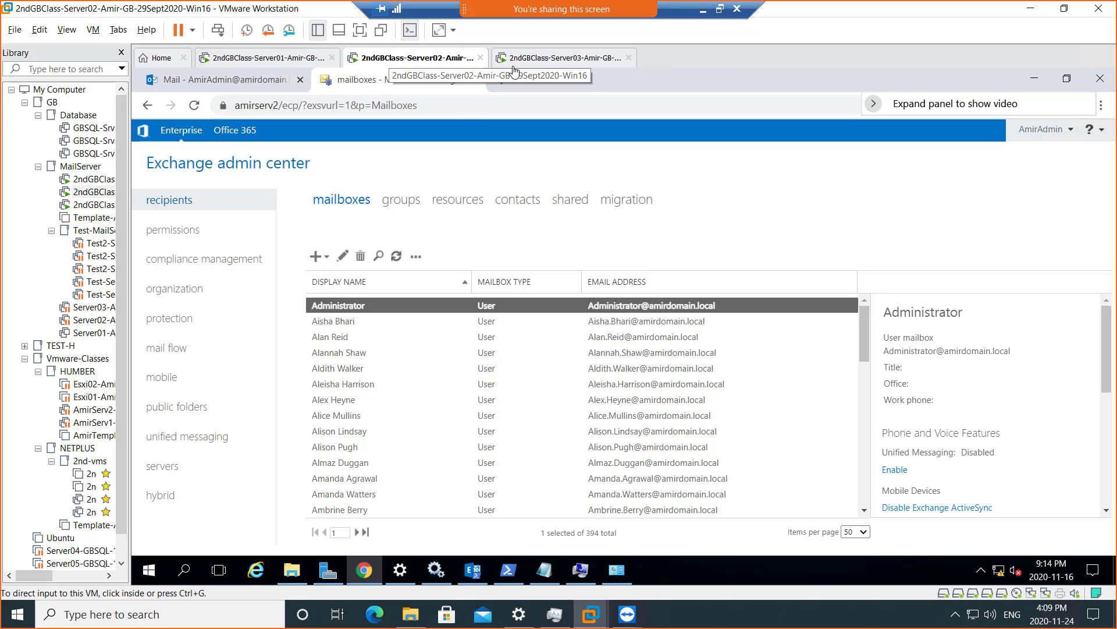
pyautogui.click(541, 58)
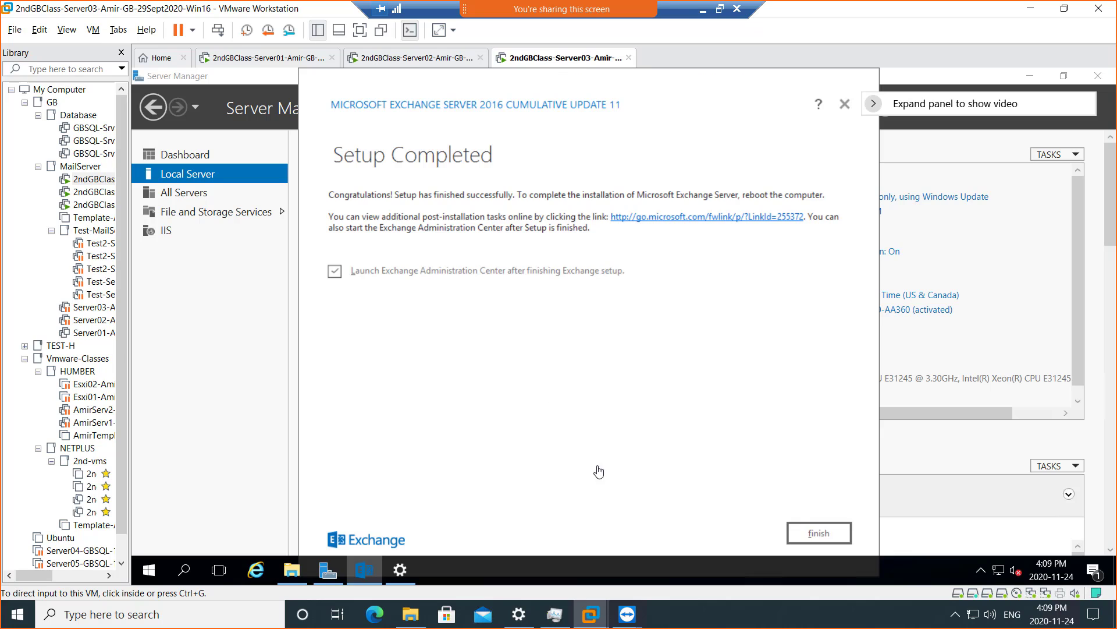
# - Close the completed Exchange setup wizard on Server03 with Finish
pyautogui.click(581, 490)
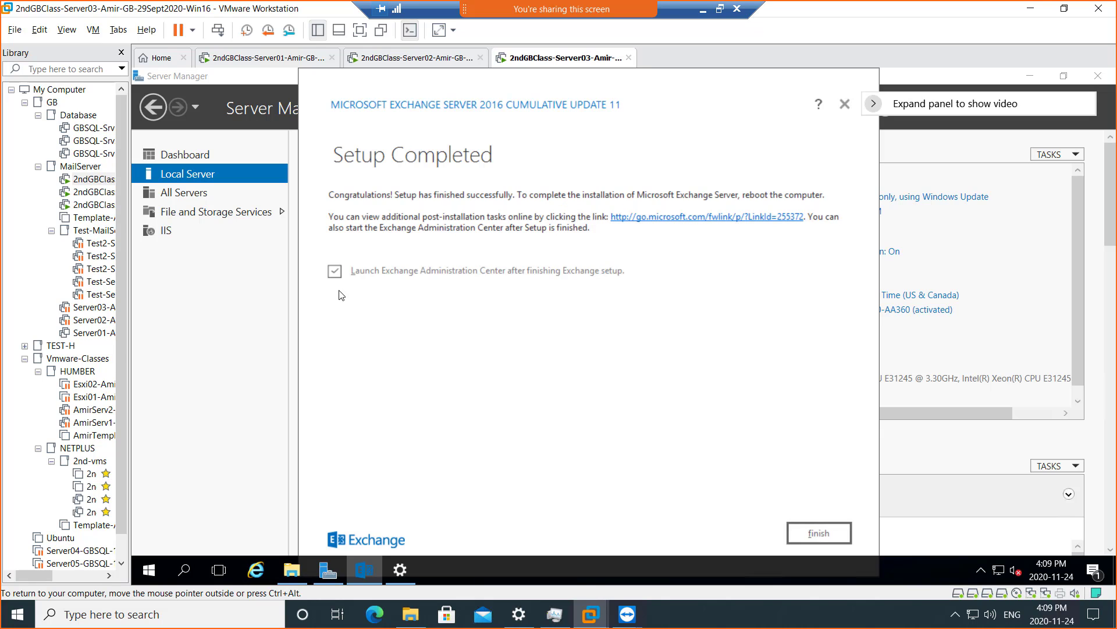
pyautogui.click(821, 535)
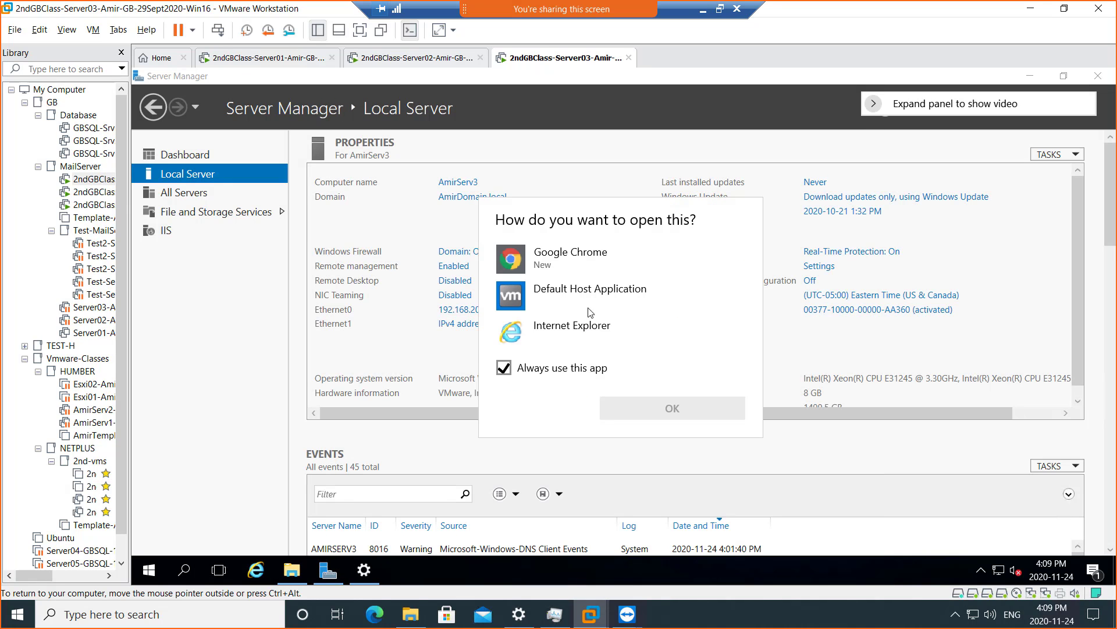
# - Open the Exchange Administration Center link in Google Chrome on Server03
pyautogui.click(570, 263)
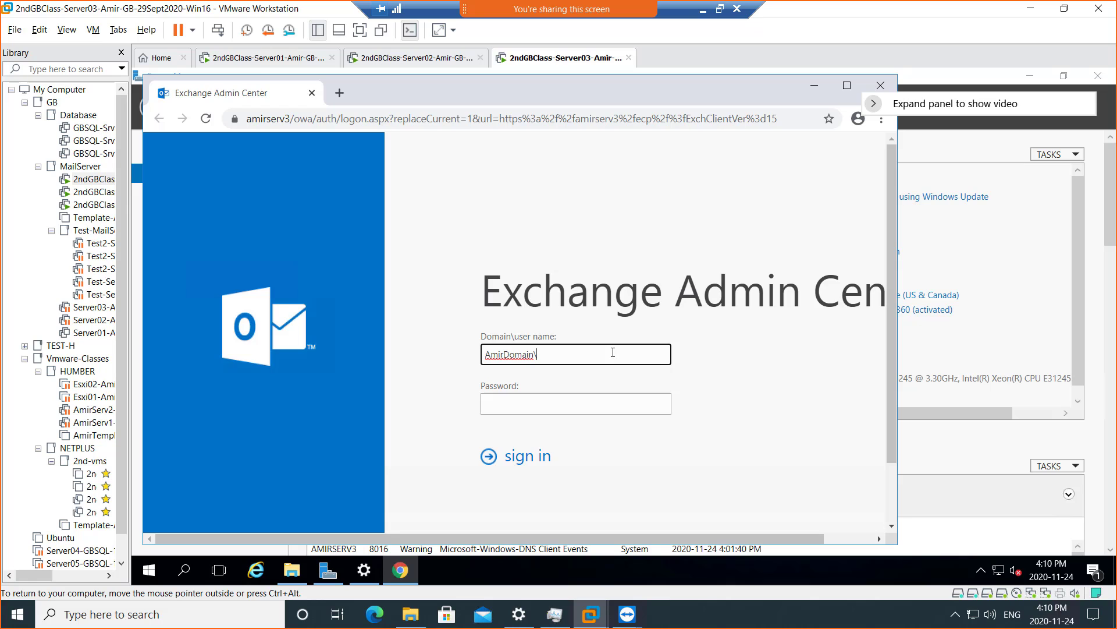
pyautogui.click(149, 570)
pyautogui.click(149, 569)
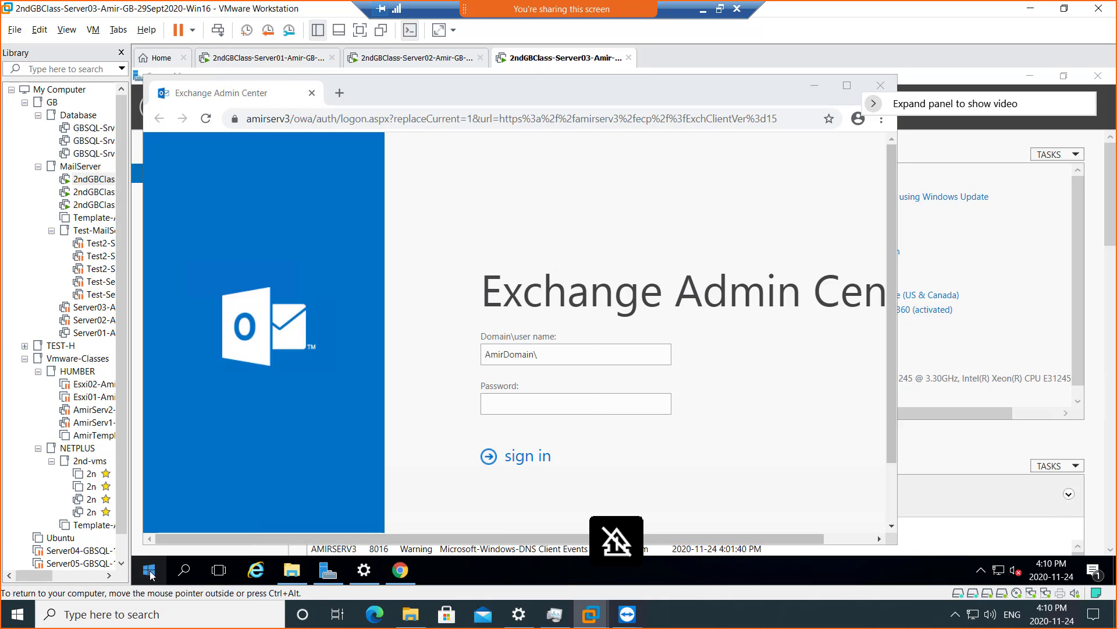
pyautogui.click(149, 570)
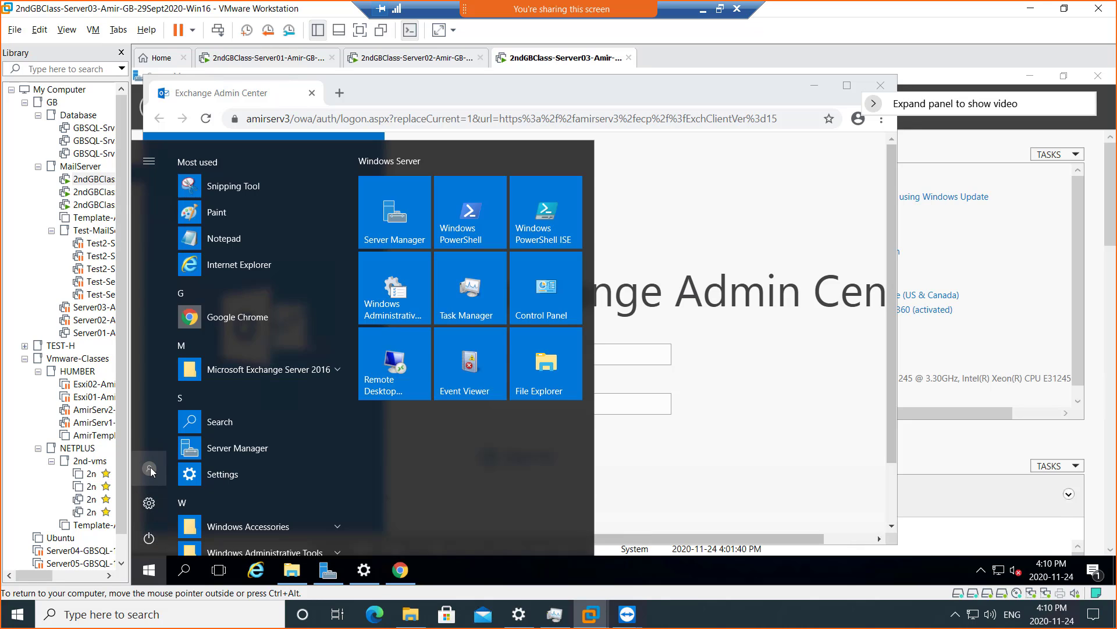
# - Sign in with the domain account, hit the TimeSkew error, reload, and go back to the logon page
pyautogui.click(649, 358)
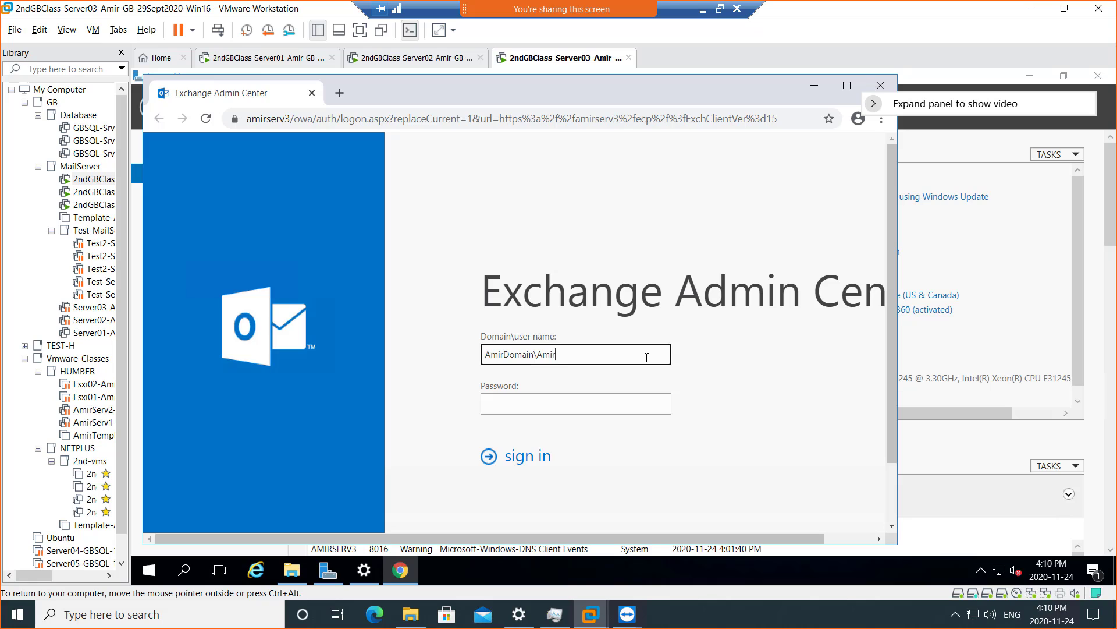
pyautogui.press('Tab')
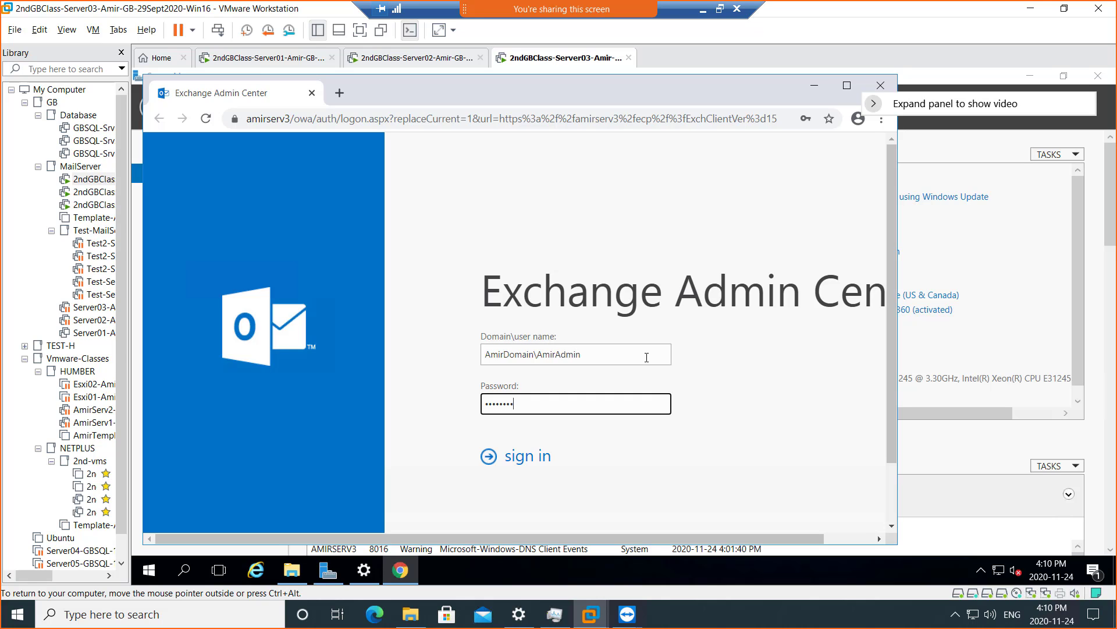
pyautogui.press('Return')
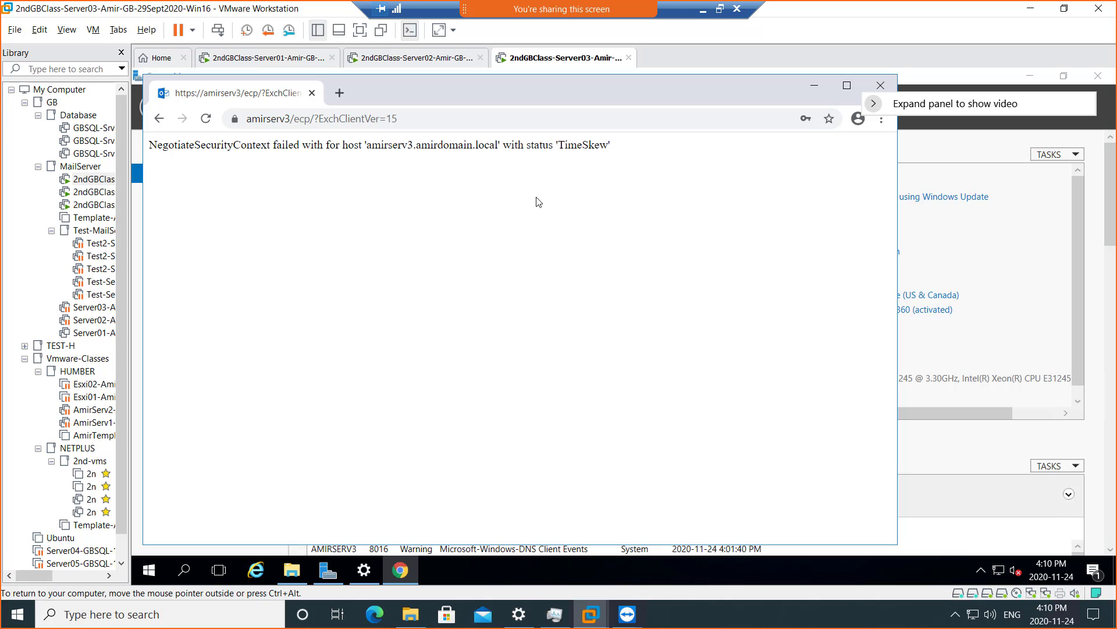
pyautogui.click(205, 118)
pyautogui.click(157, 122)
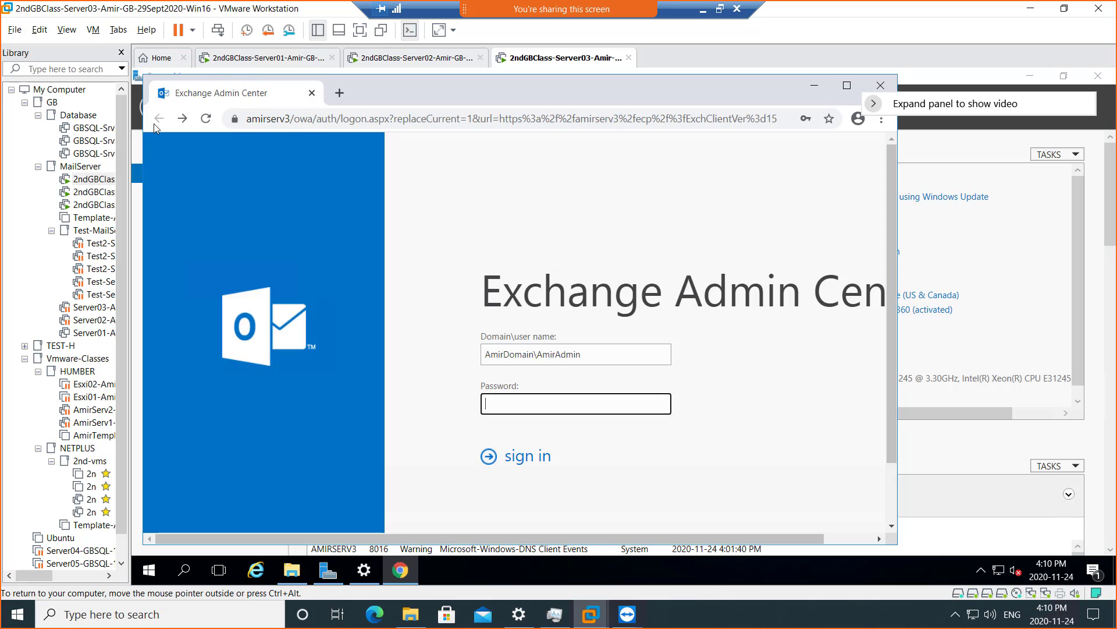
# - On Server02, bring the signed-in Exchange admin center forward and view its account options
pyautogui.click(378, 64)
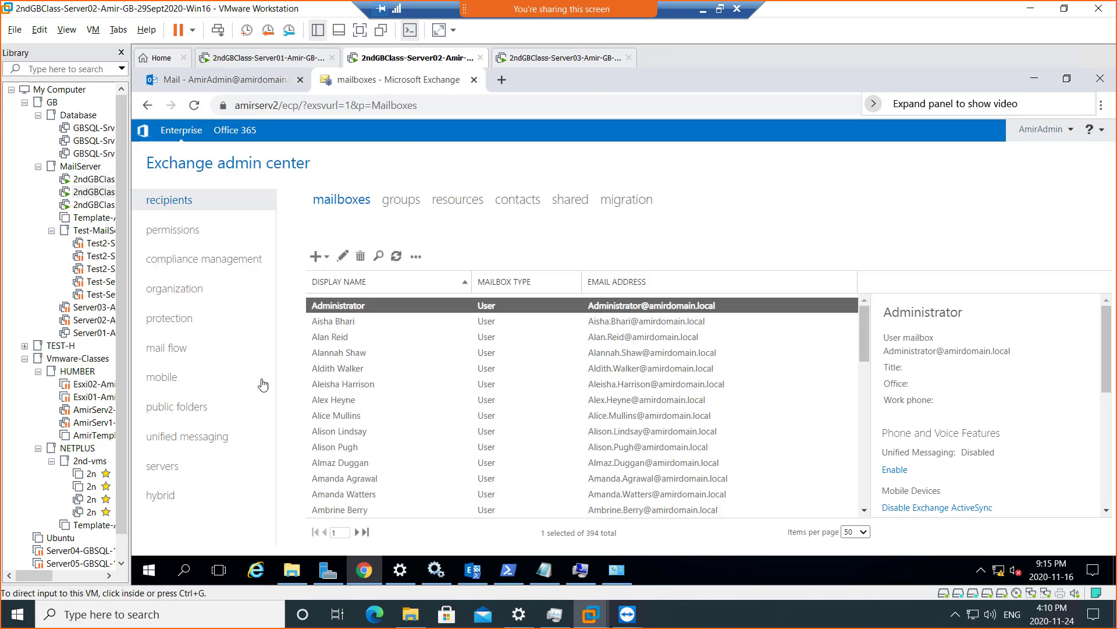
pyautogui.click(327, 575)
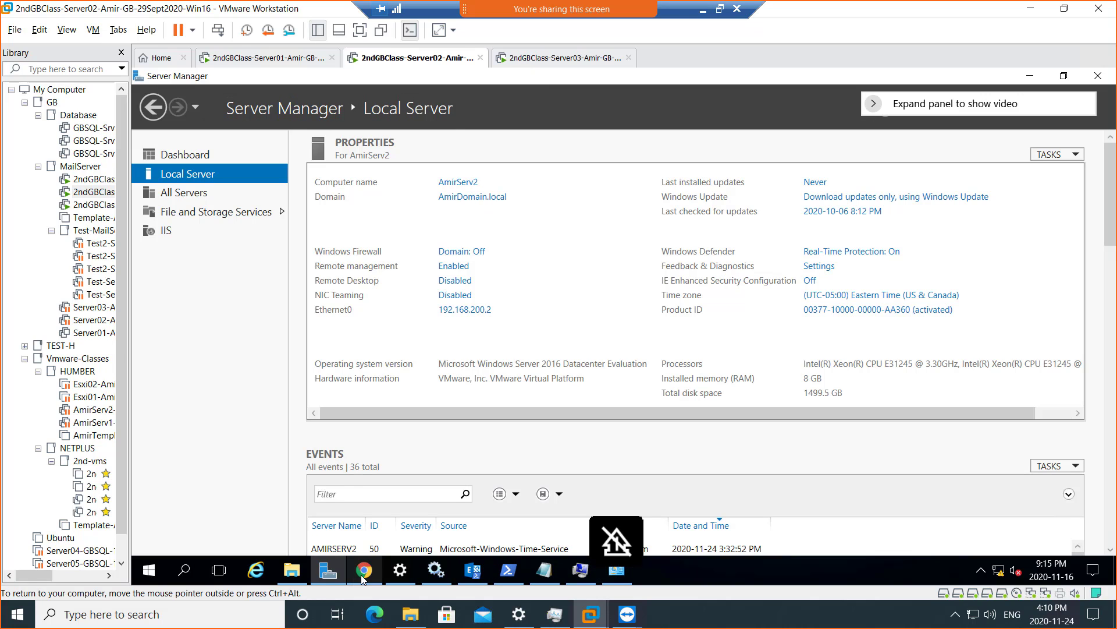
pyautogui.click(365, 572)
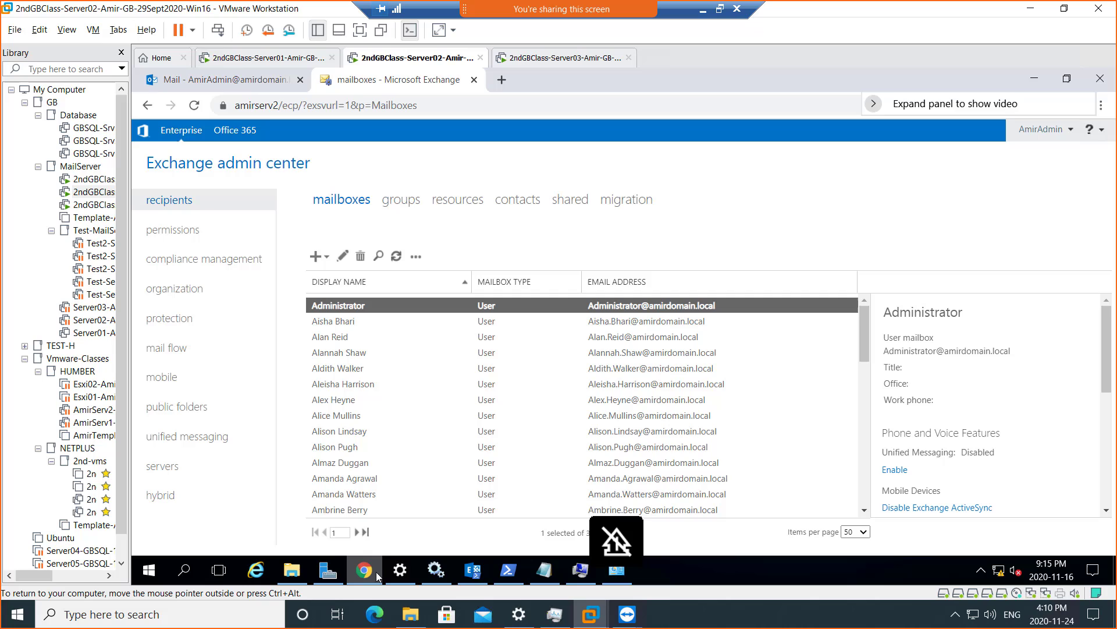
pyautogui.click(1069, 129)
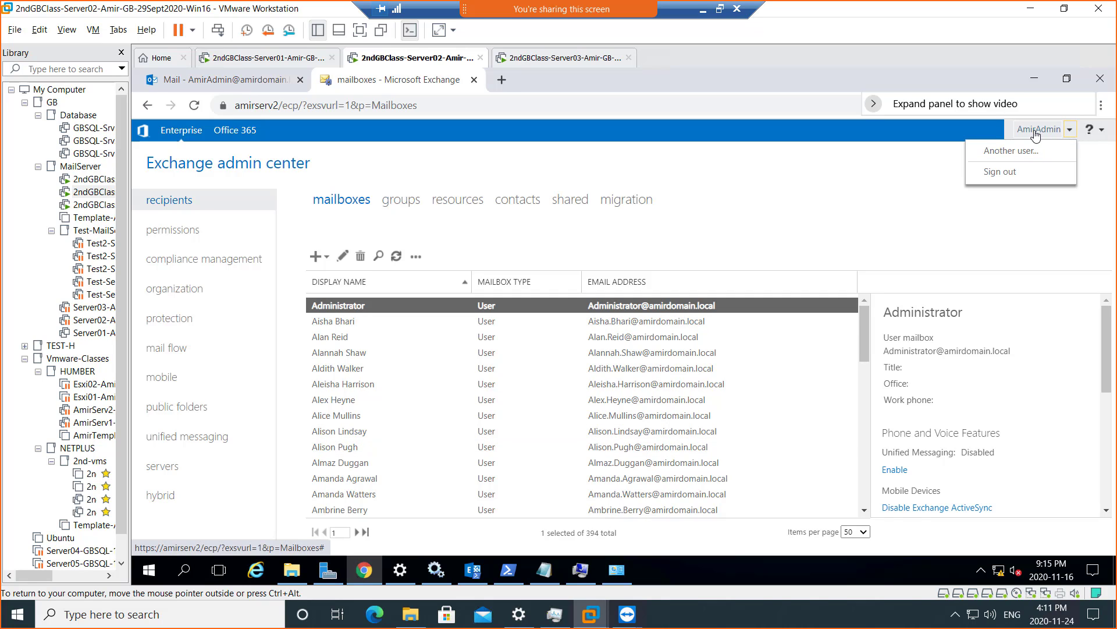
# - Retry signing in to Server03's Exchange Admin Center, then return to Server02's console
pyautogui.click(547, 58)
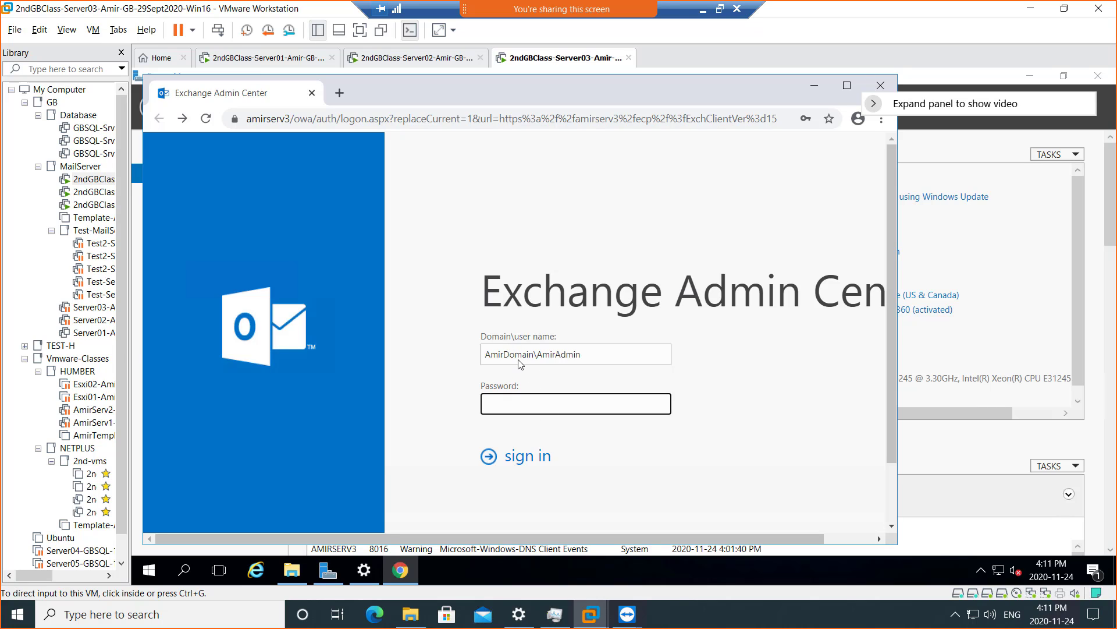
pyautogui.click(328, 572)
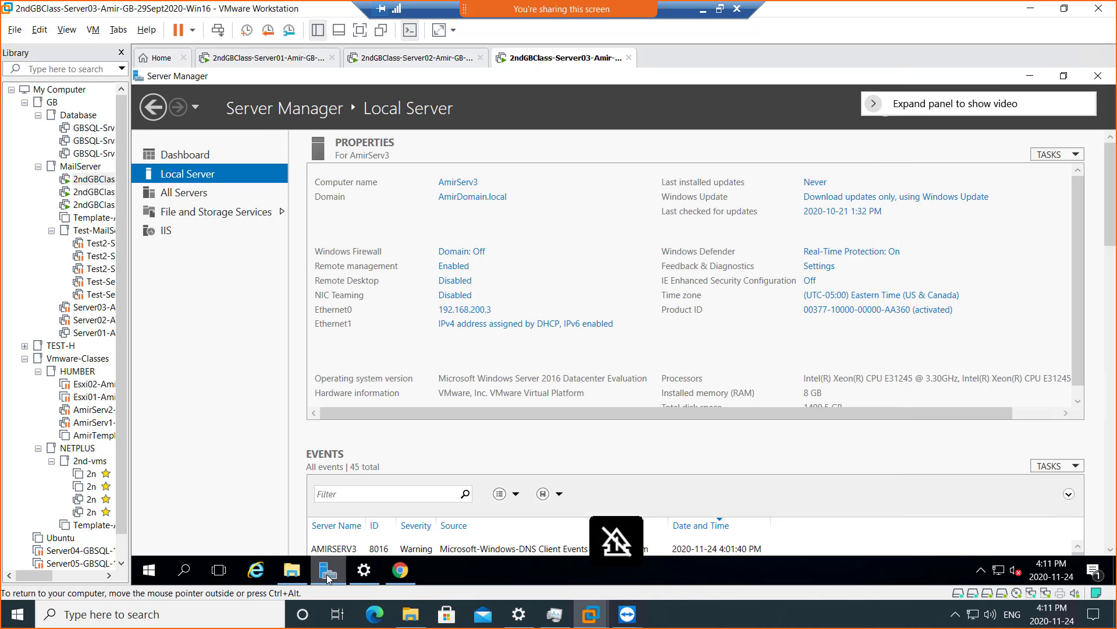
pyautogui.click(326, 574)
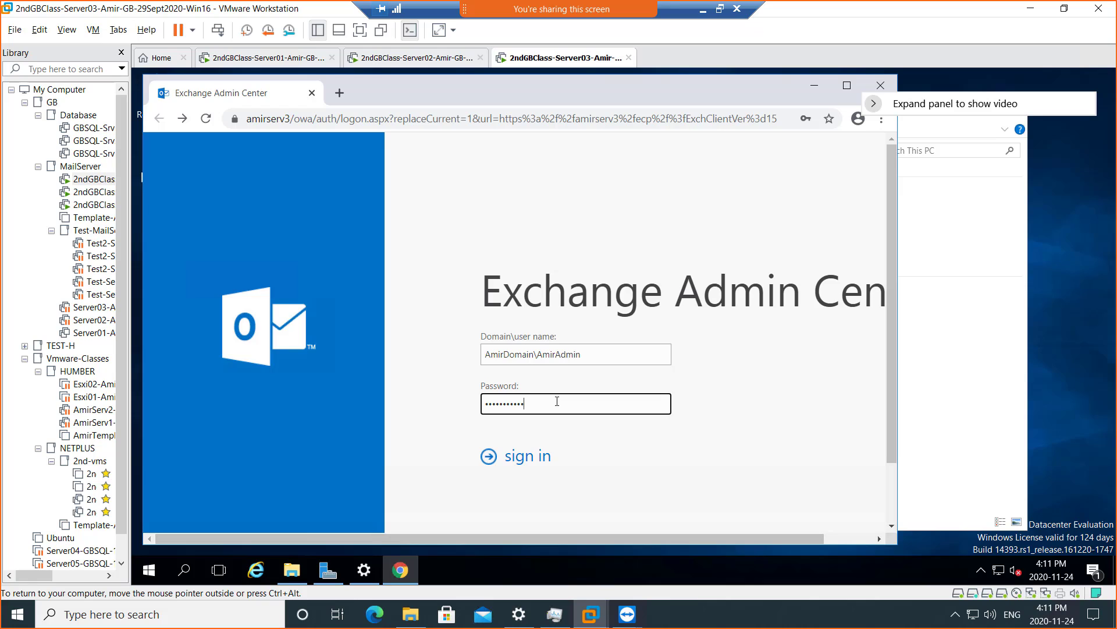
pyautogui.click(536, 459)
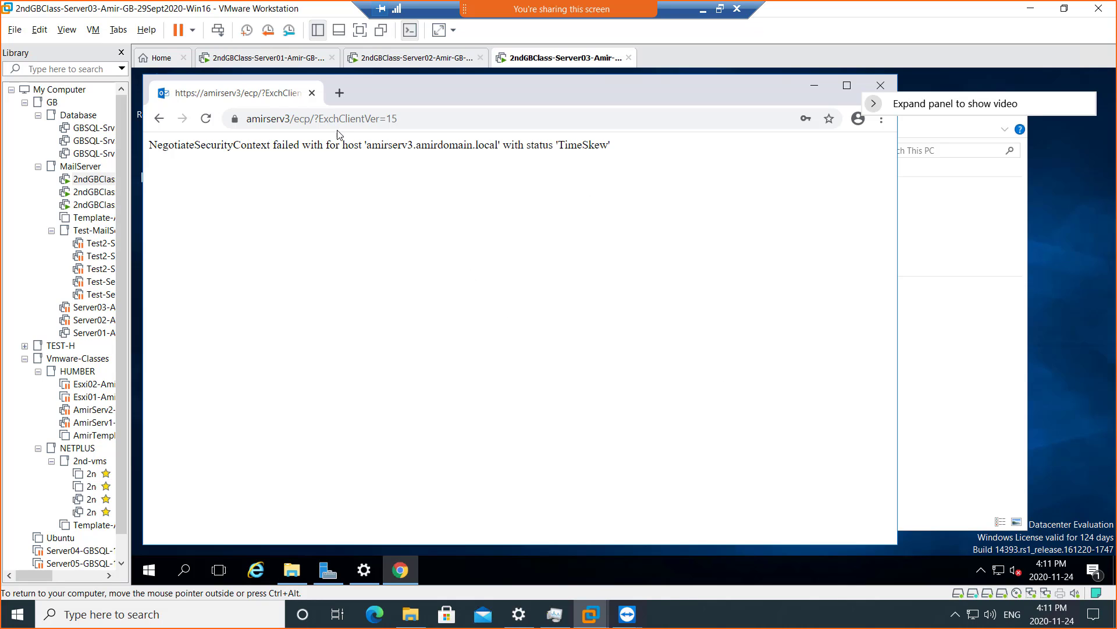
pyautogui.press('capslock')
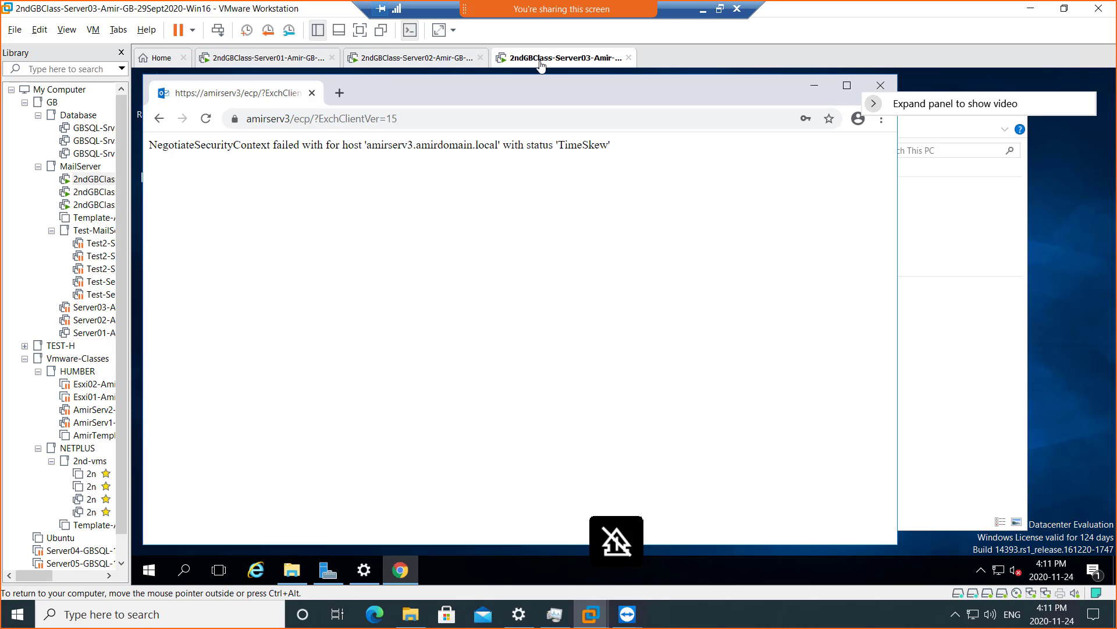
pyautogui.press('capslock')
pyautogui.press('capslock')
pyautogui.press('capslock')
pyautogui.press('capslock')
pyautogui.press('capslock')
pyautogui.press('capslock')
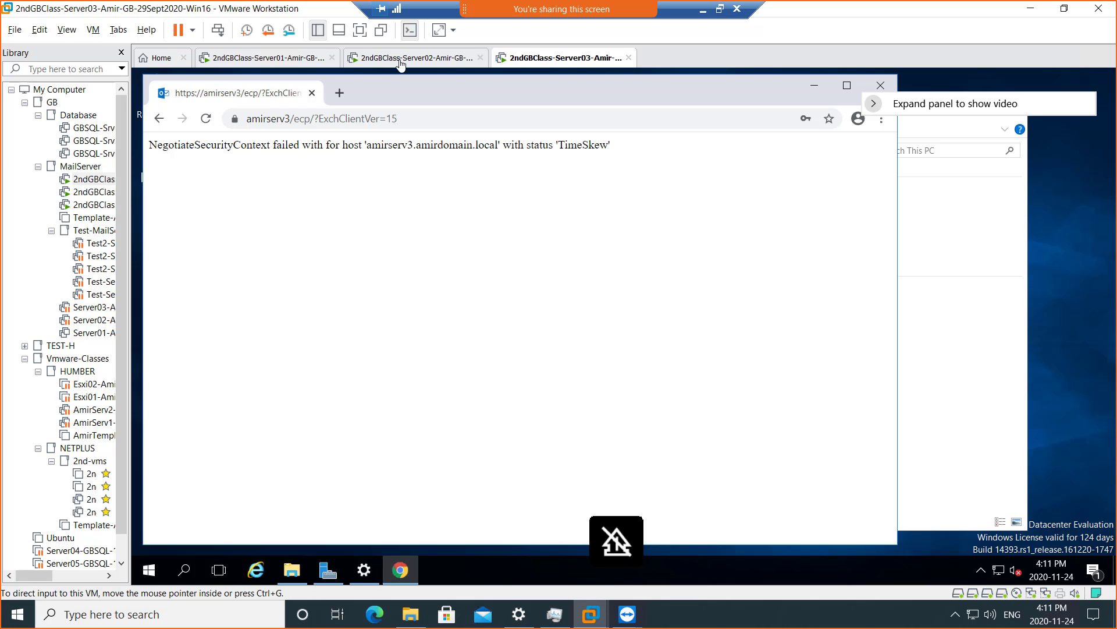
pyautogui.click(405, 70)
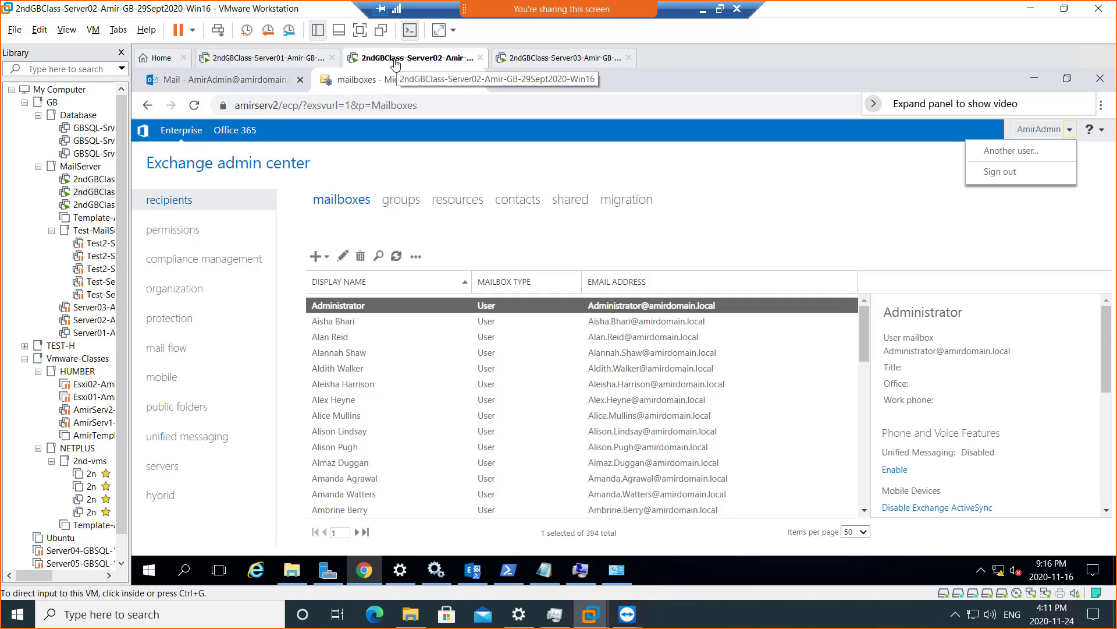
# - List Exchange servers AMIRSERV2 and AMIRSERV3 in Server02's admin center, then exit full screen
pyautogui.click(161, 473)
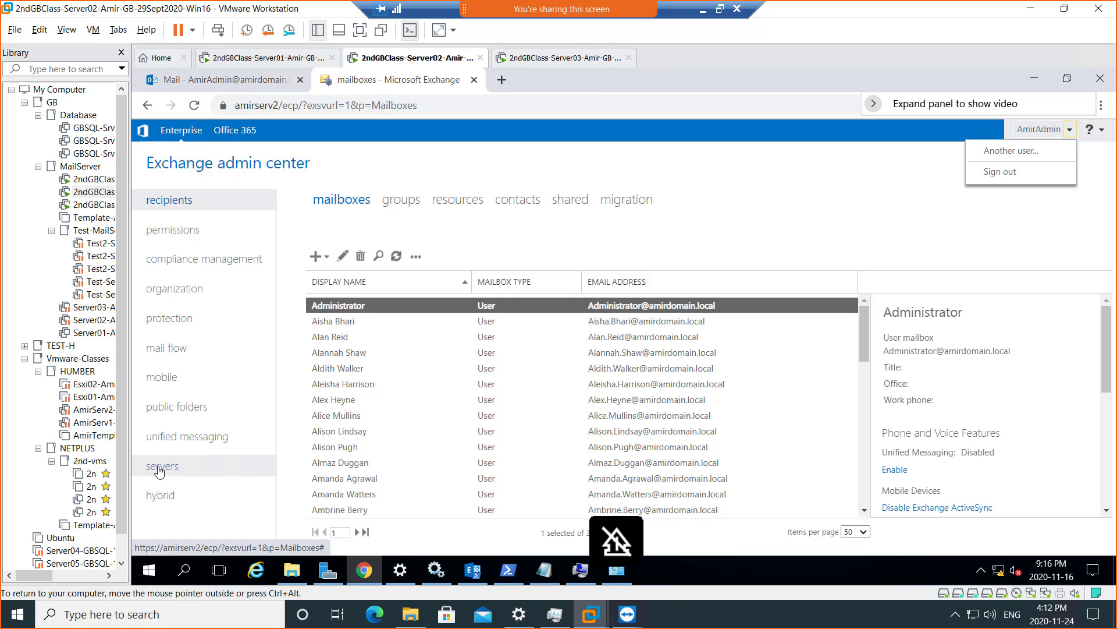
pyautogui.click(161, 472)
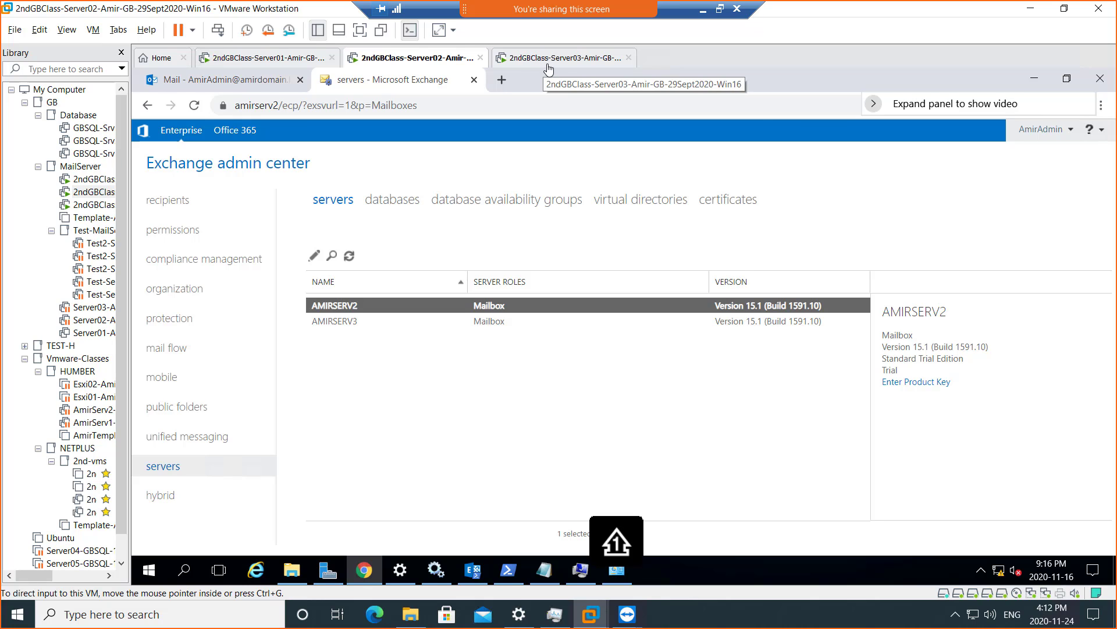
pyautogui.click(547, 60)
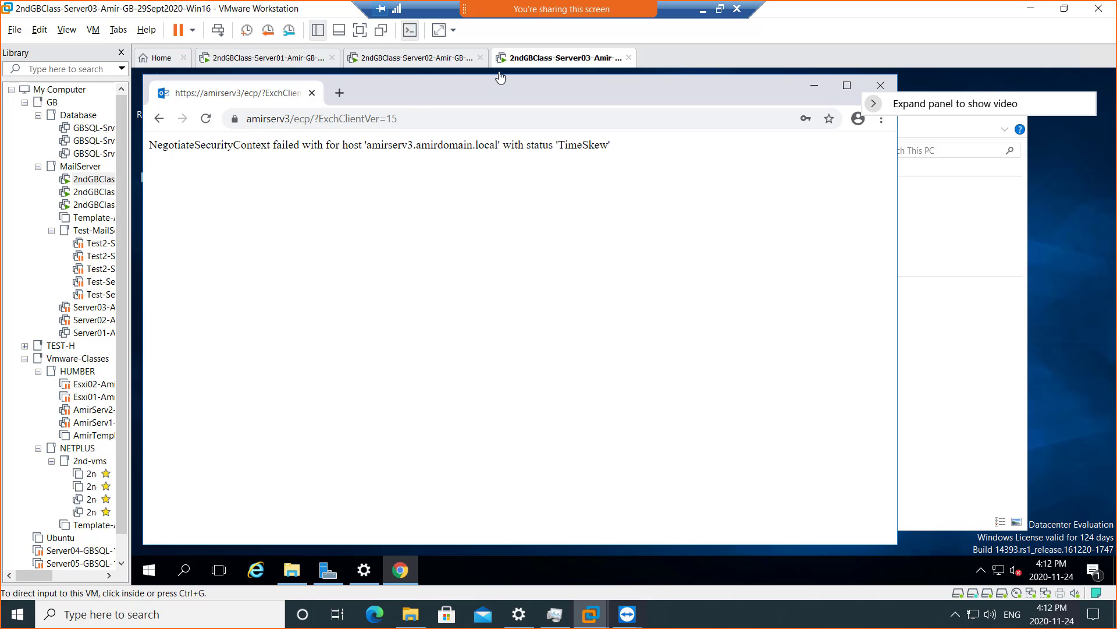
pyautogui.click(440, 59)
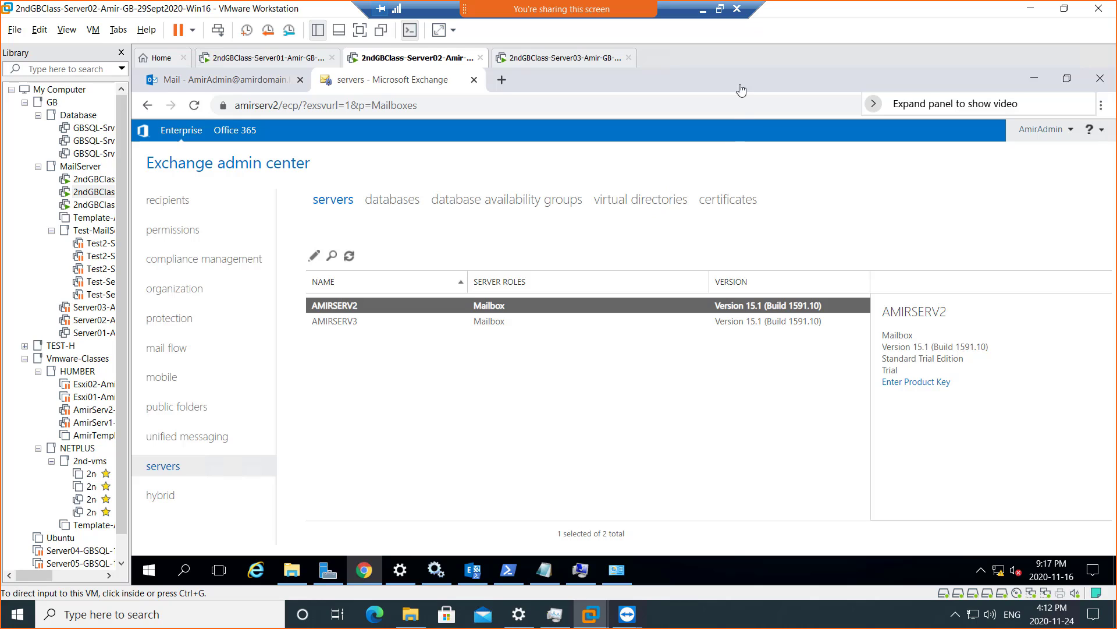
pyautogui.click(720, 10)
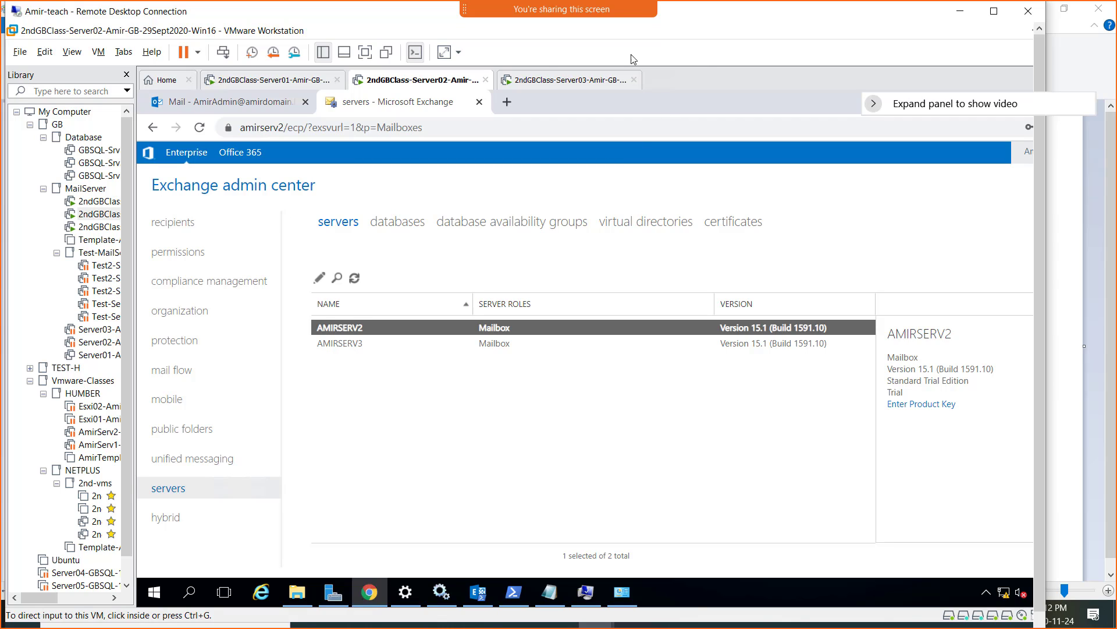
# - Snip the Exchange servers list and bring up the OneNote Week 12 class notes in Chrome
pyautogui.press('super+shift+s')
pyautogui.moveTo(122, 70); pyautogui.dragTo(740, 578)
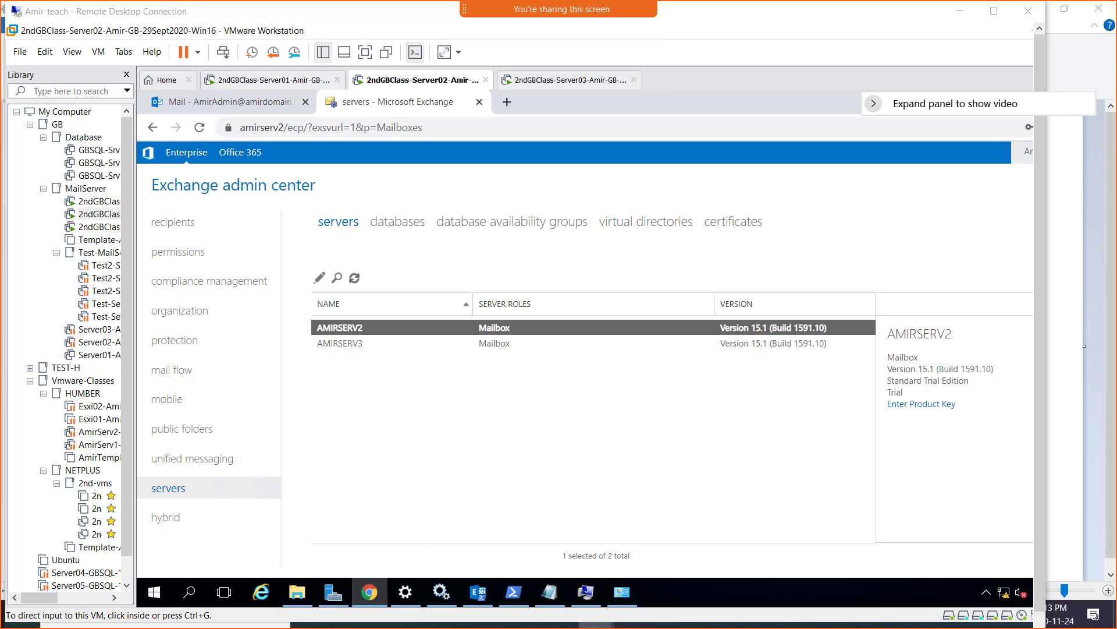
pyautogui.click(1071, 515)
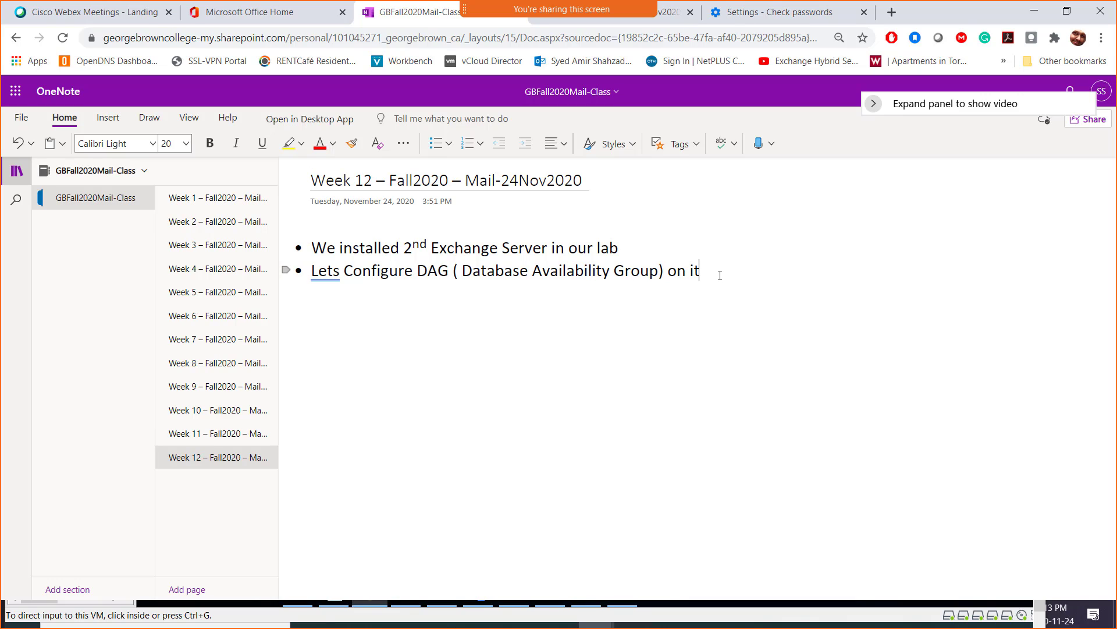
# - Add the bullet 'Screenshot 1 = Two Exchange Server Detected in Exchange Admin Cente' with the snip pasted below
pyautogui.click(720, 277)
pyautogui.press('Return')
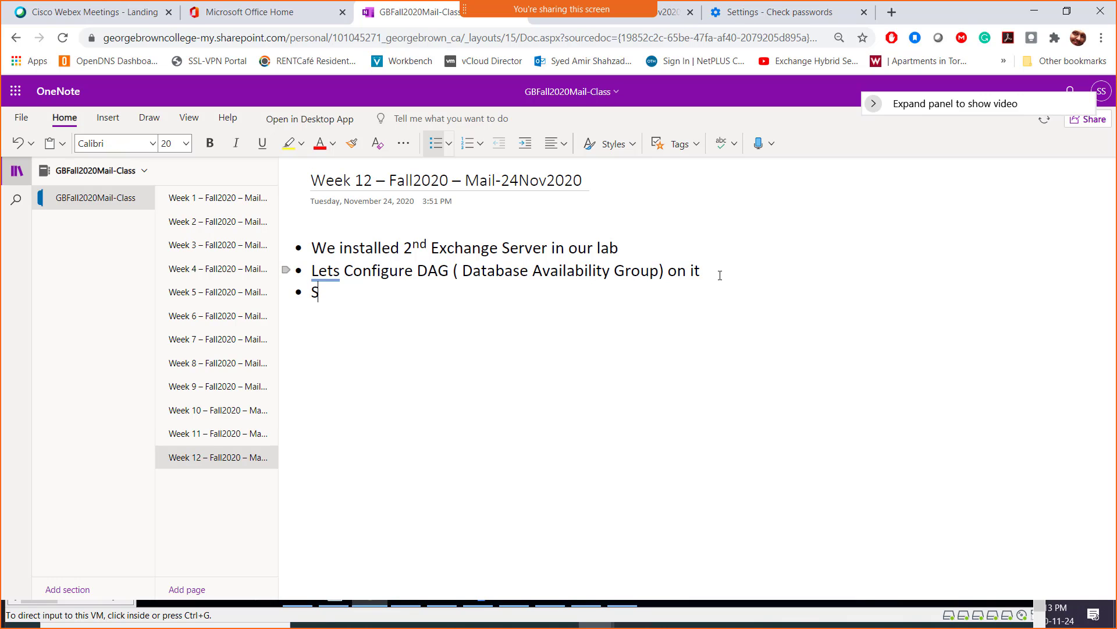
pyautogui.write('Screenshot 1 = Two Exch')
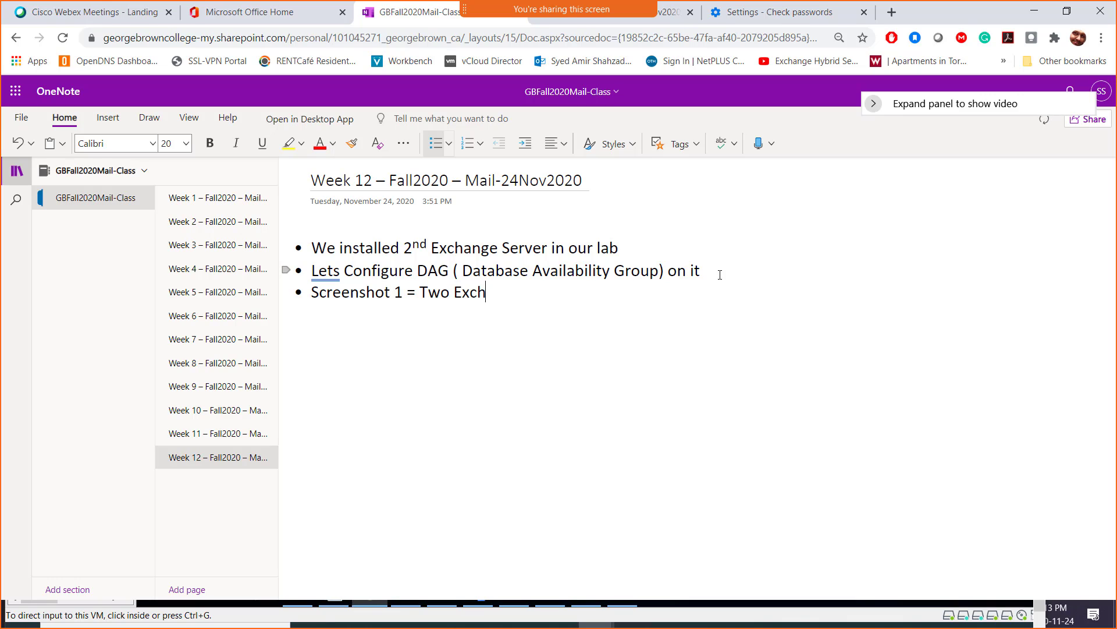
pyautogui.write('ange Server Detected ')
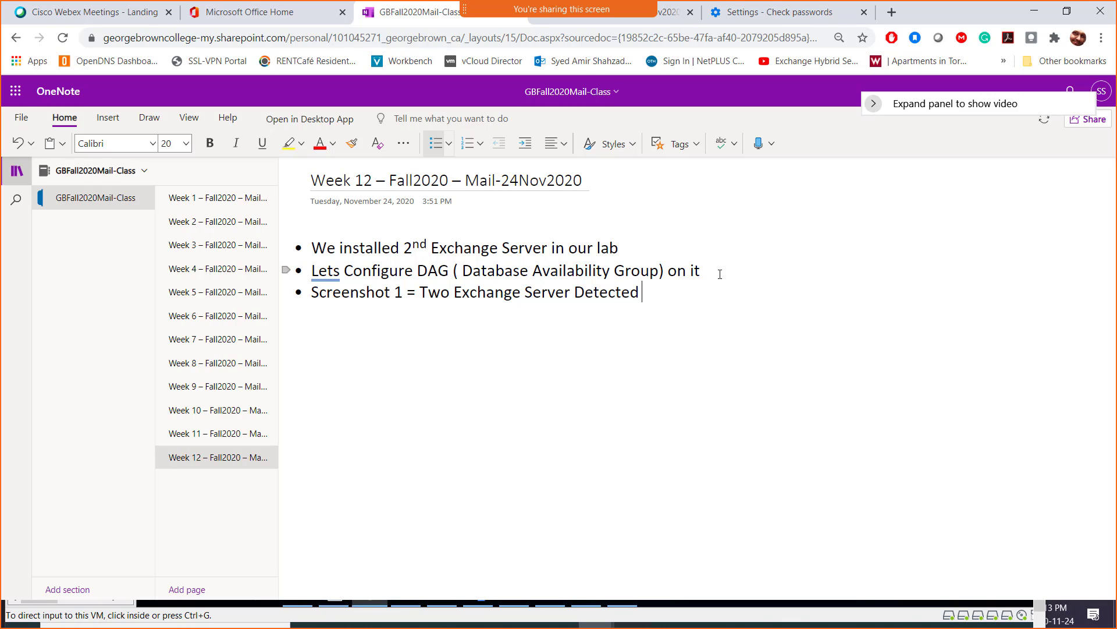
pyautogui.write('in Exchange Admin Center')
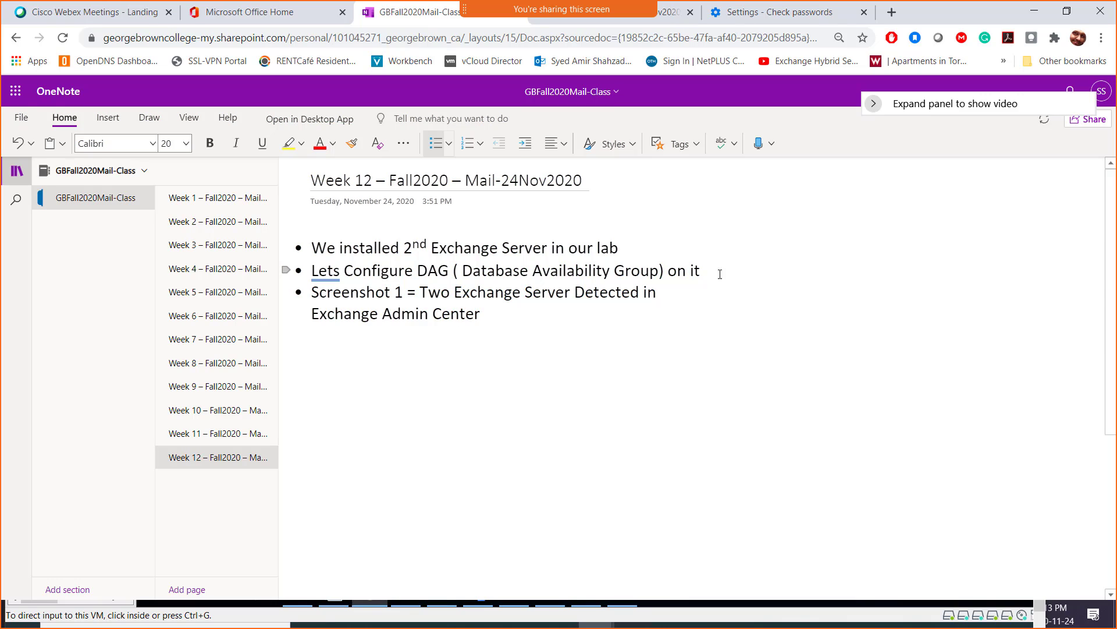
pyautogui.press('Return')
pyautogui.hotkey('ctrl', 'v')
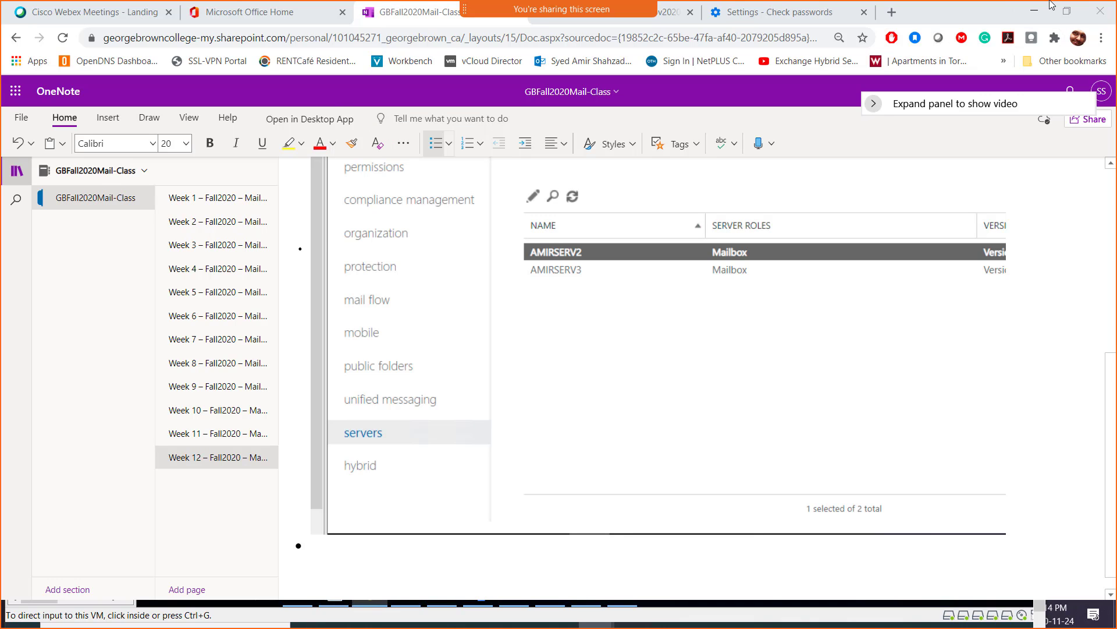
pyautogui.click(1034, 11)
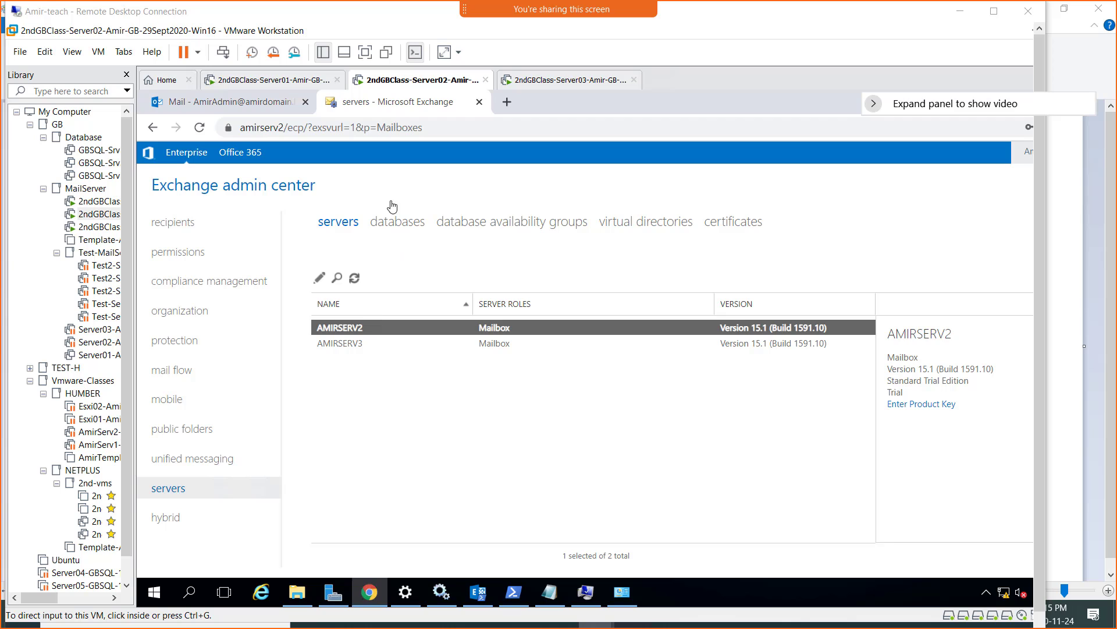
# - Restart the Server03 VM from its Start power-user menu, then return to Server02
pyautogui.click(554, 81)
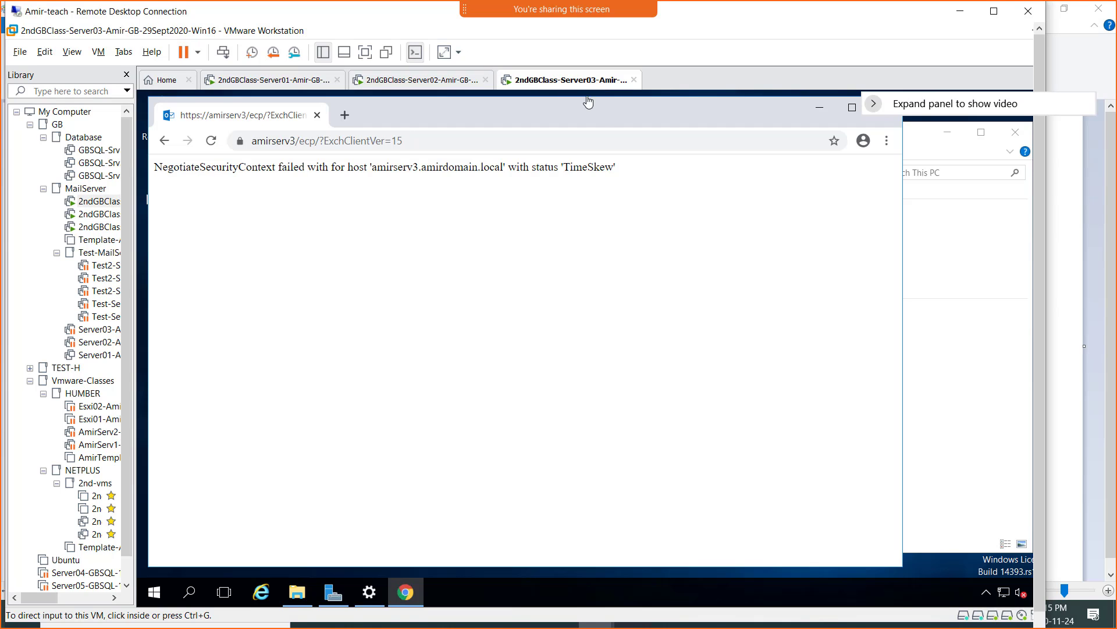
pyautogui.rightClick(163, 594)
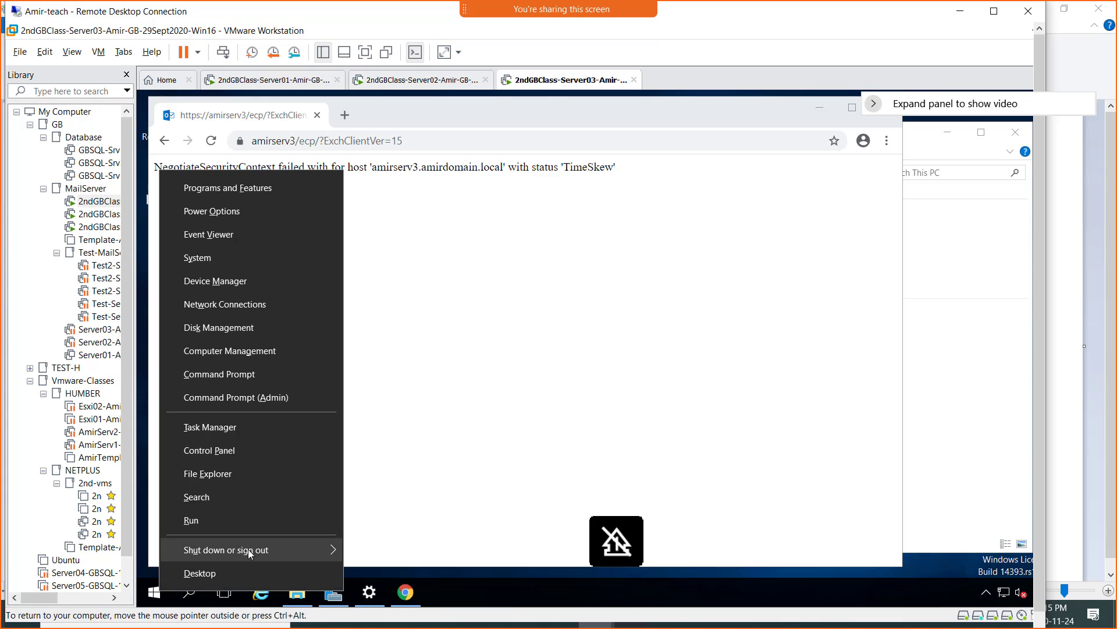
pyautogui.moveTo(250, 550)
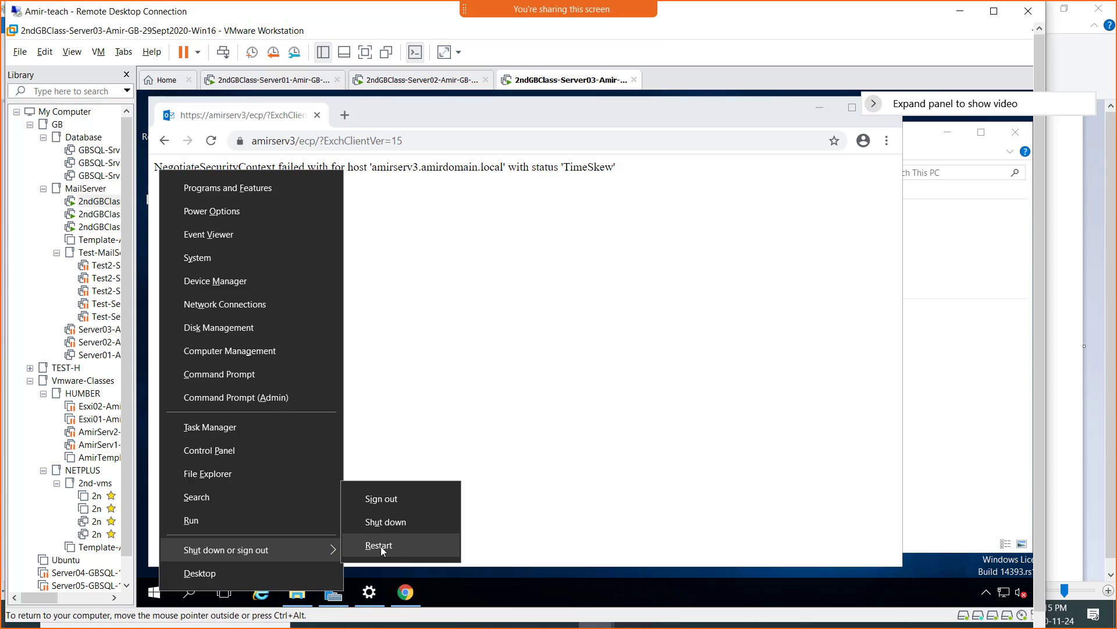
pyautogui.click(379, 545)
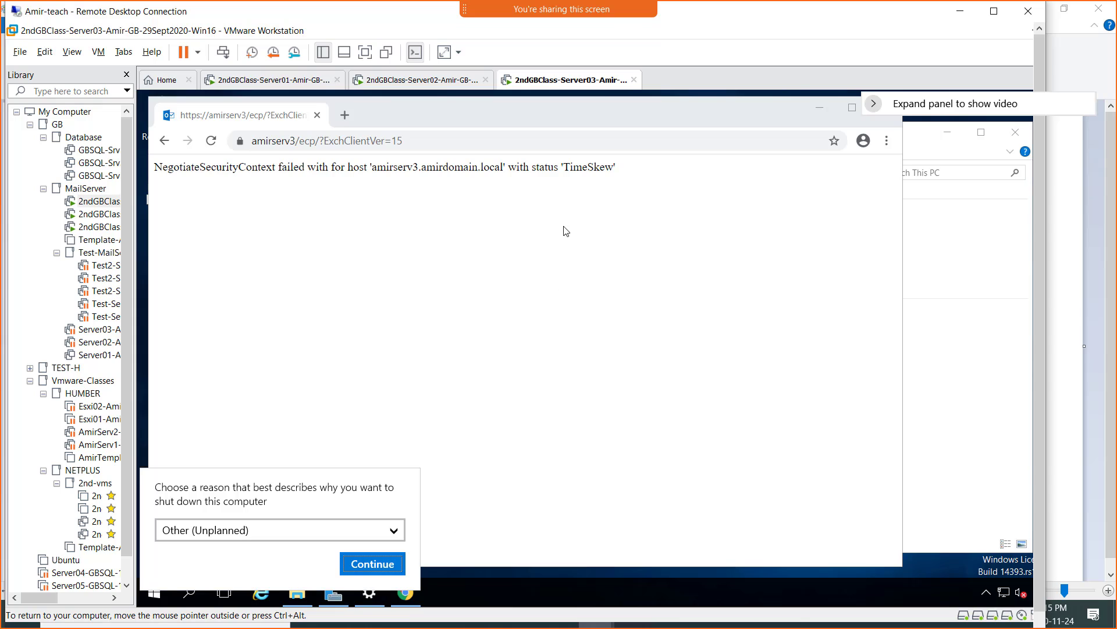
pyautogui.click(364, 565)
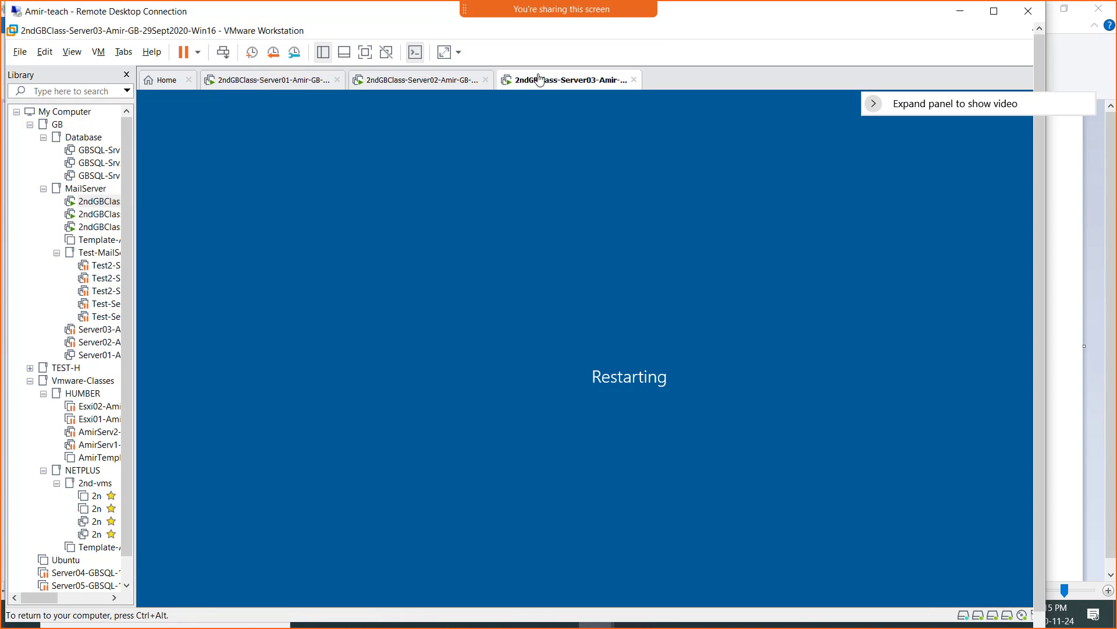
pyautogui.click(422, 85)
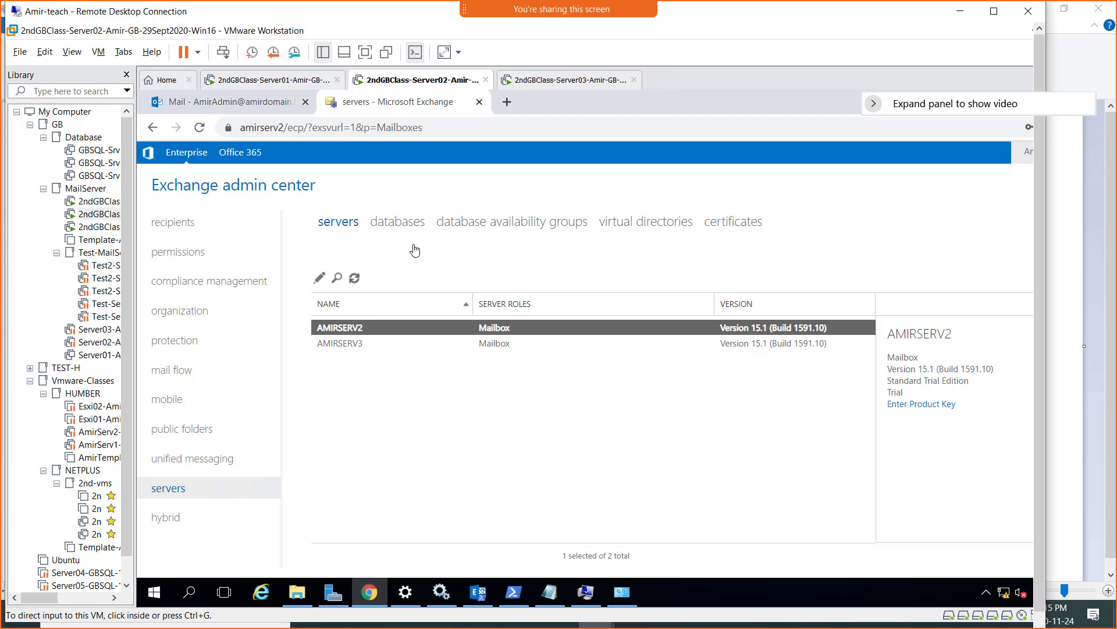
# - Open the databases page on Server02, showing five databases, one on AMIRSERV3 with Unknown status
pyautogui.click(383, 230)
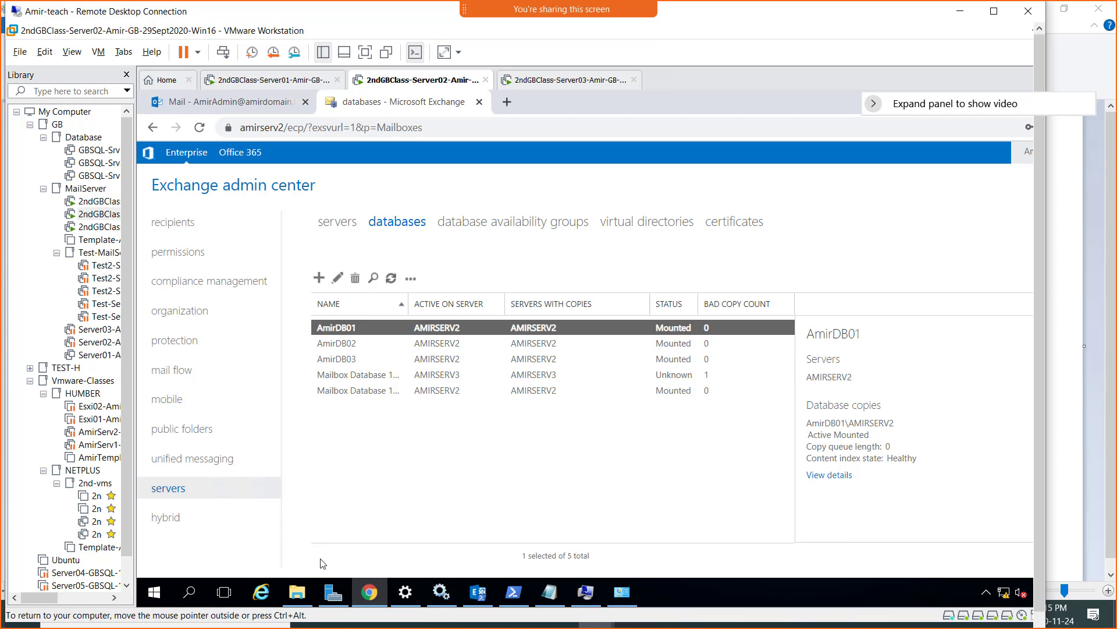
pyautogui.moveTo(299, 596)
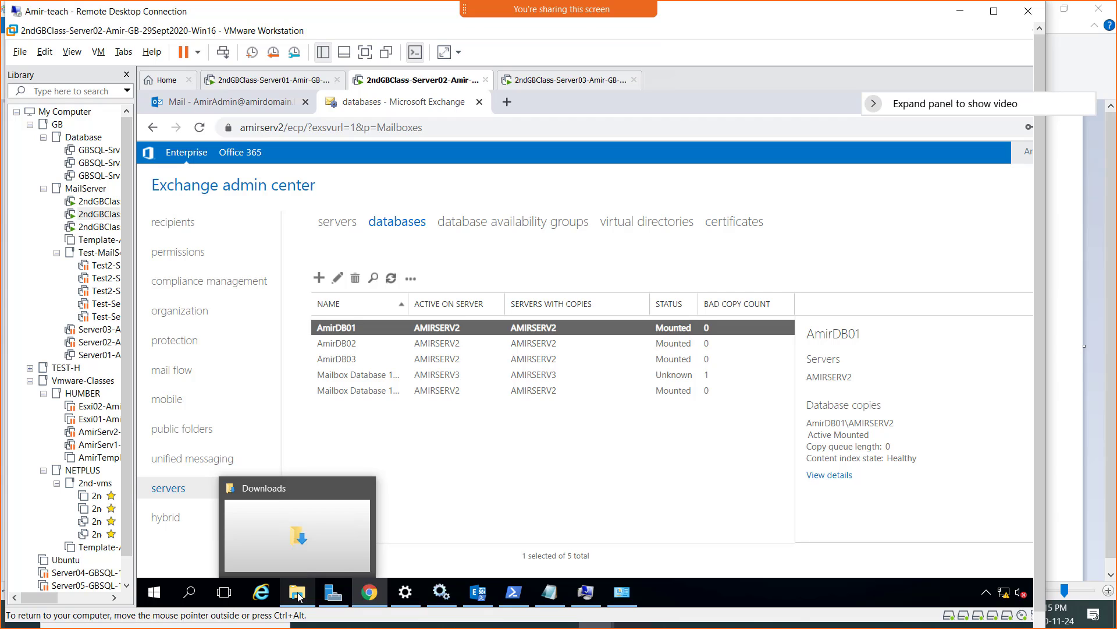
# - Browse Database (F:) to Program Files\Microsoft\Exchange Server\V15\Mailbox\AmirDB01, then back to This PC
pyautogui.click(301, 592)
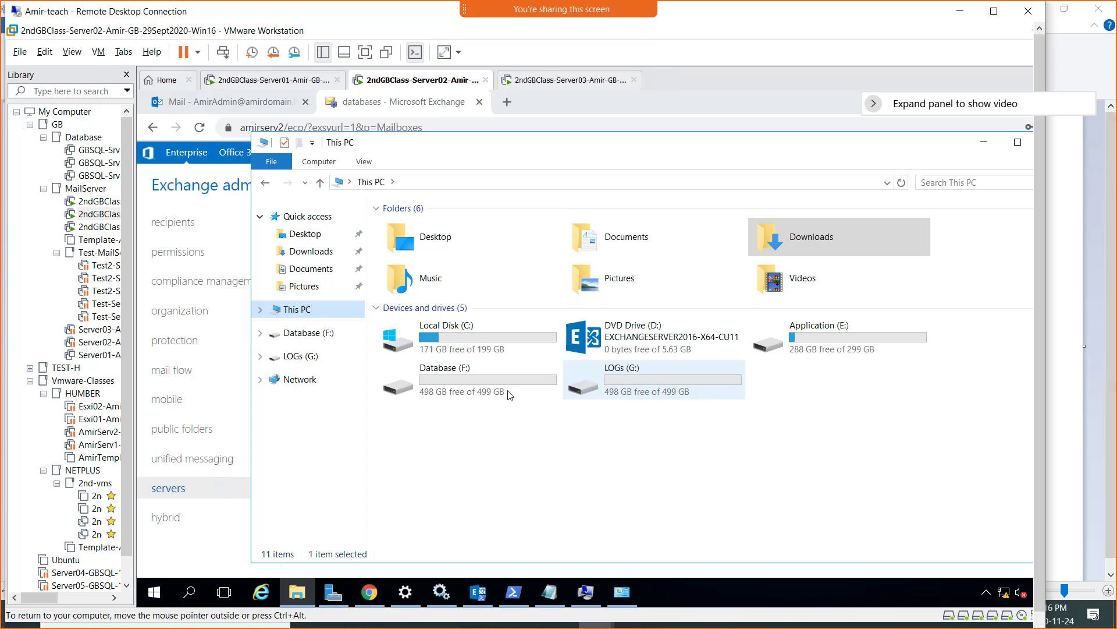
pyautogui.doubleClick(448, 390)
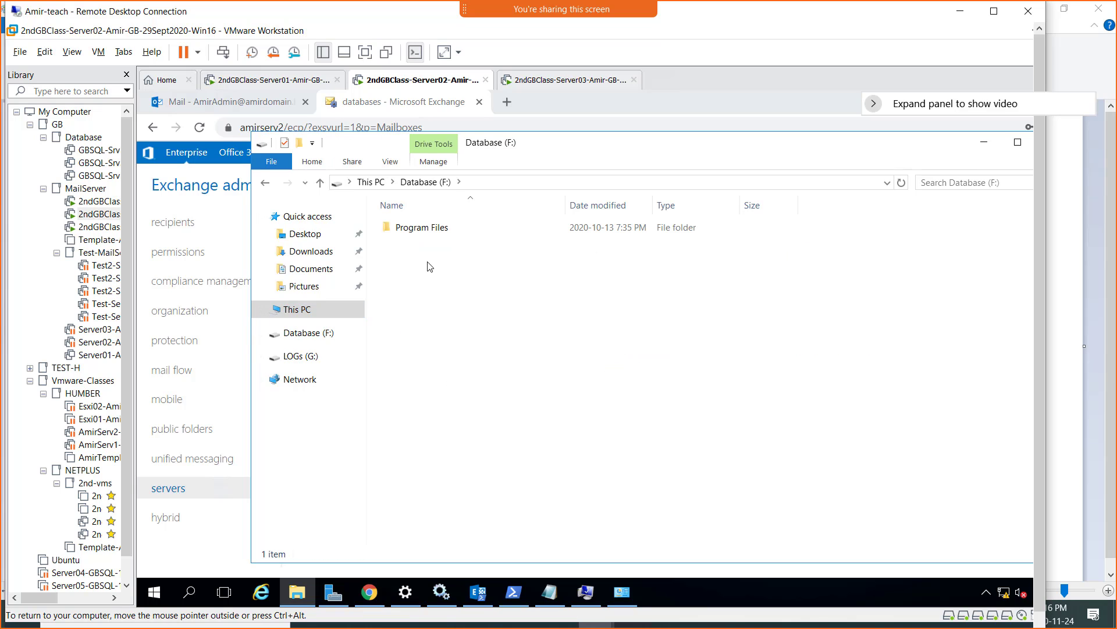
pyautogui.doubleClick(411, 229)
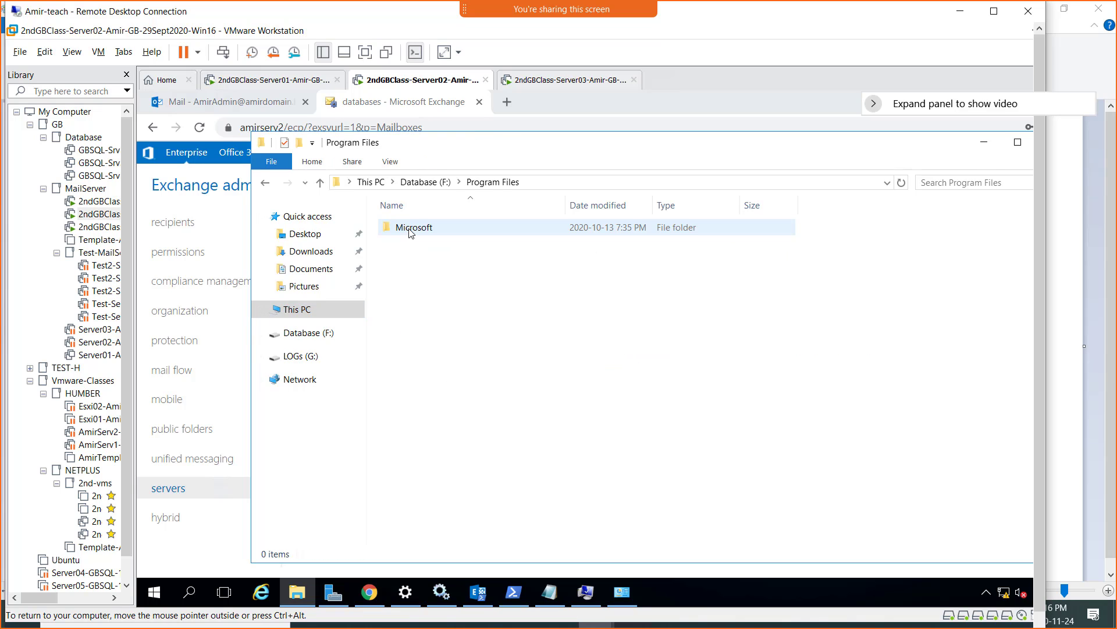
pyautogui.doubleClick(411, 228)
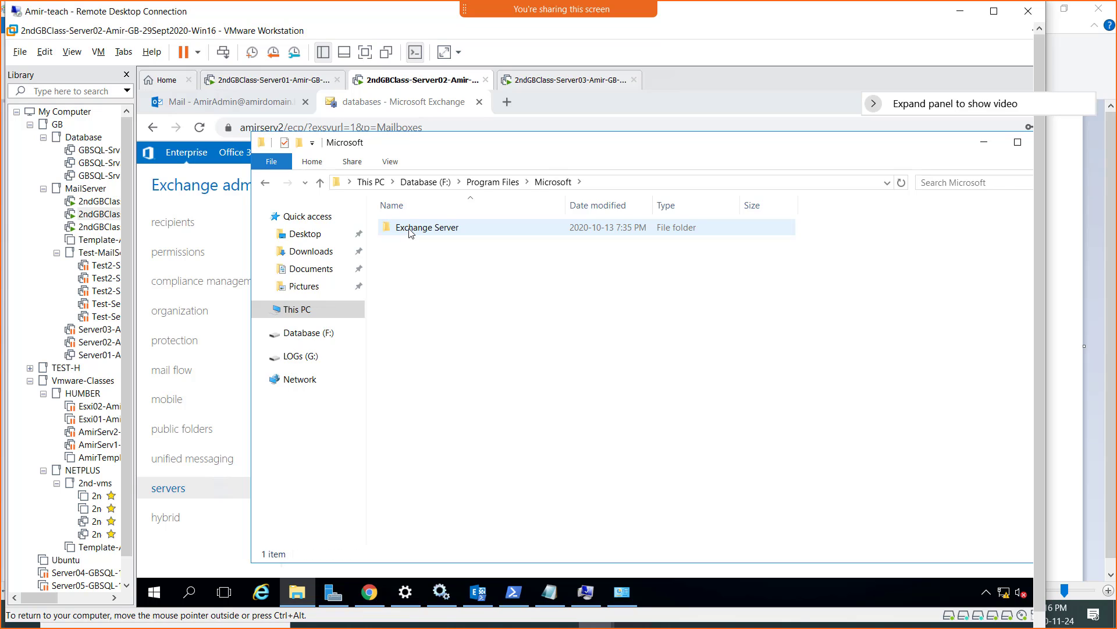
pyautogui.doubleClick(411, 228)
pyautogui.doubleClick(411, 228)
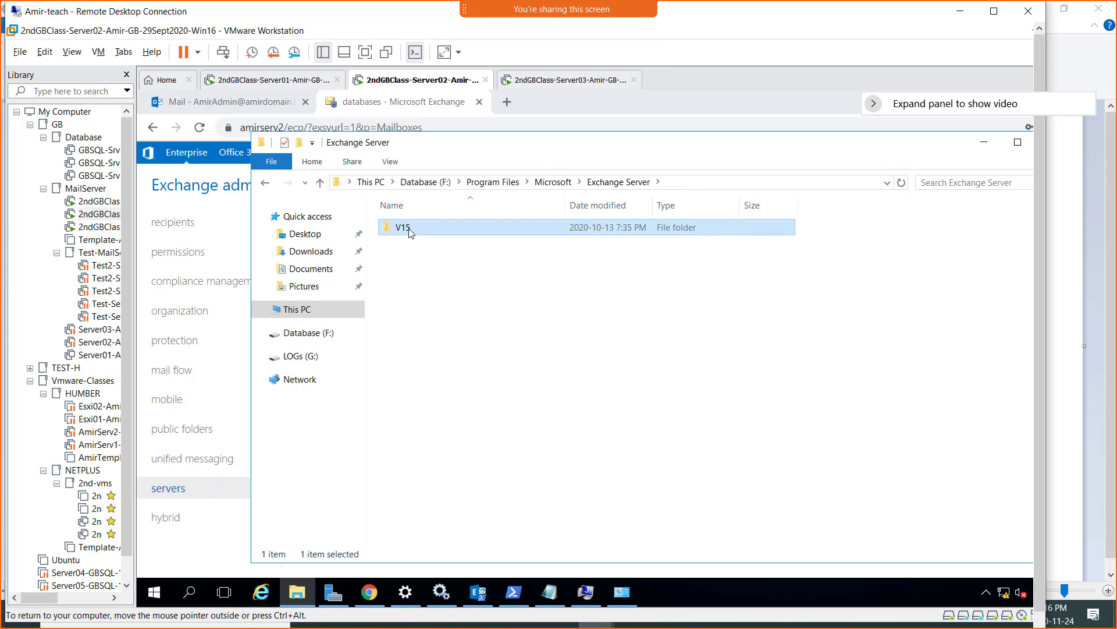
pyautogui.click(411, 229)
pyautogui.doubleClick(410, 228)
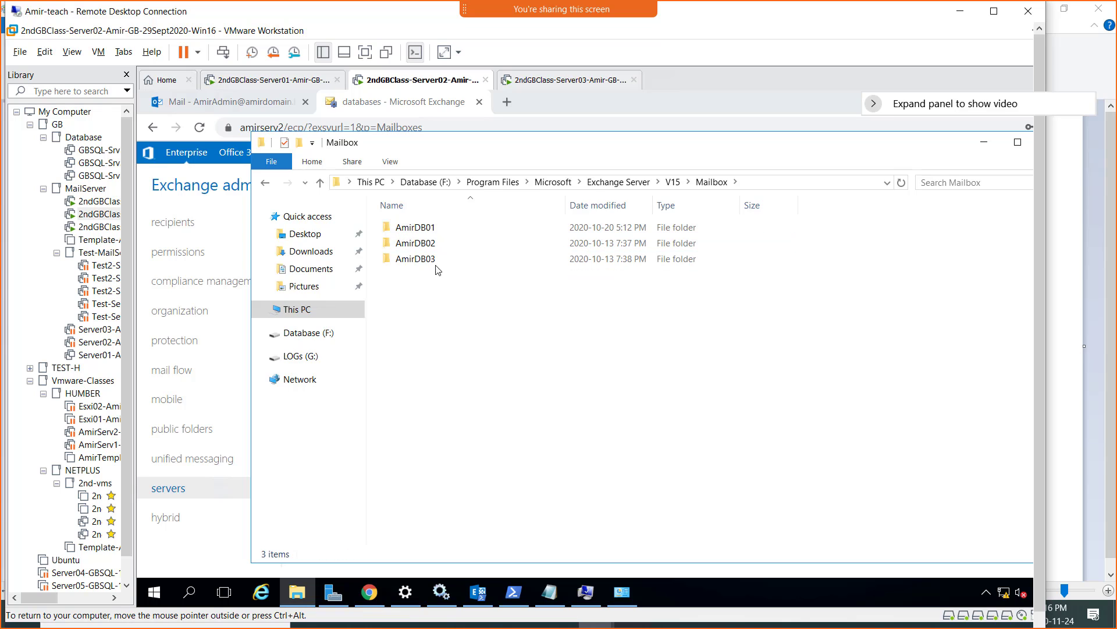
pyautogui.click(431, 232)
pyautogui.doubleClick(430, 232)
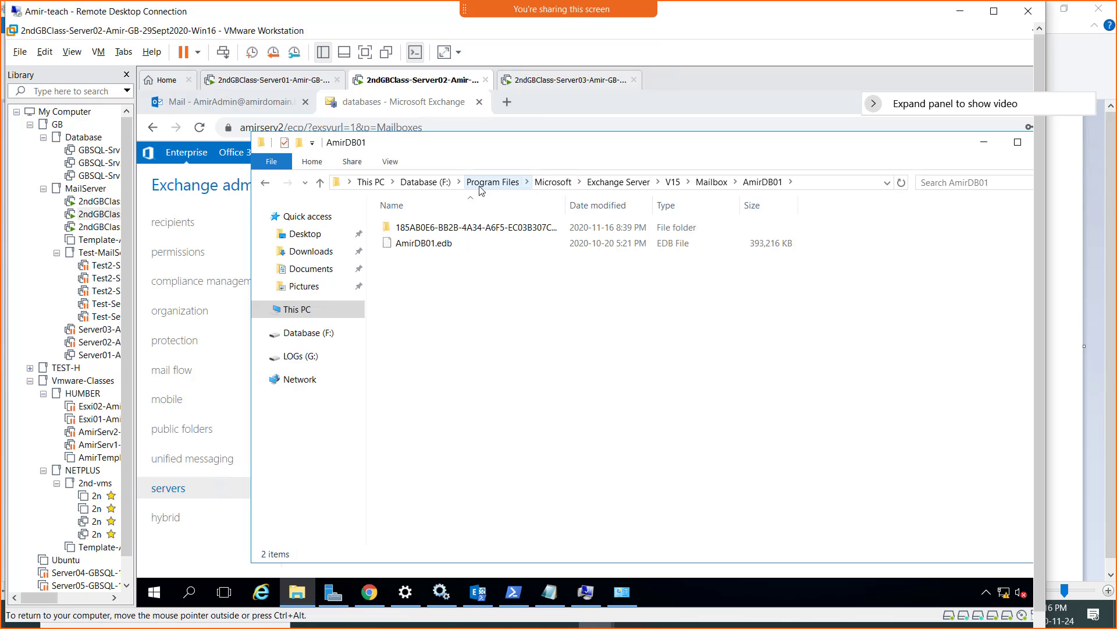
pyautogui.click(378, 184)
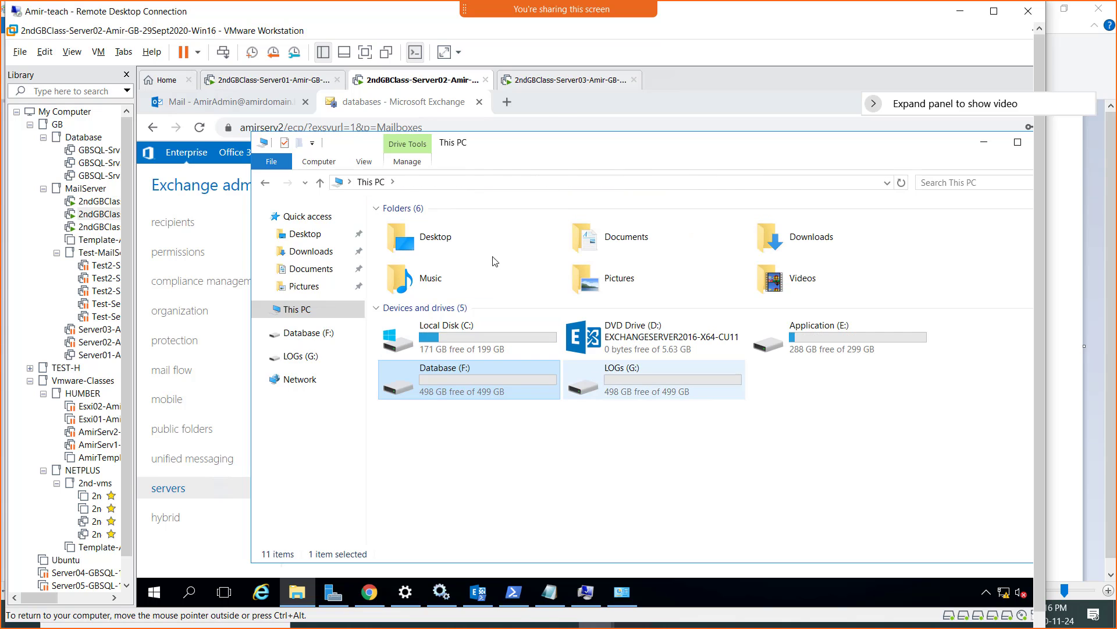
# - Open the AmirDB01 folder under Program Files\Microsoft\Exchange Server\V15\Mailbox on the LOGs (G:) drive
pyautogui.doubleClick(618, 380)
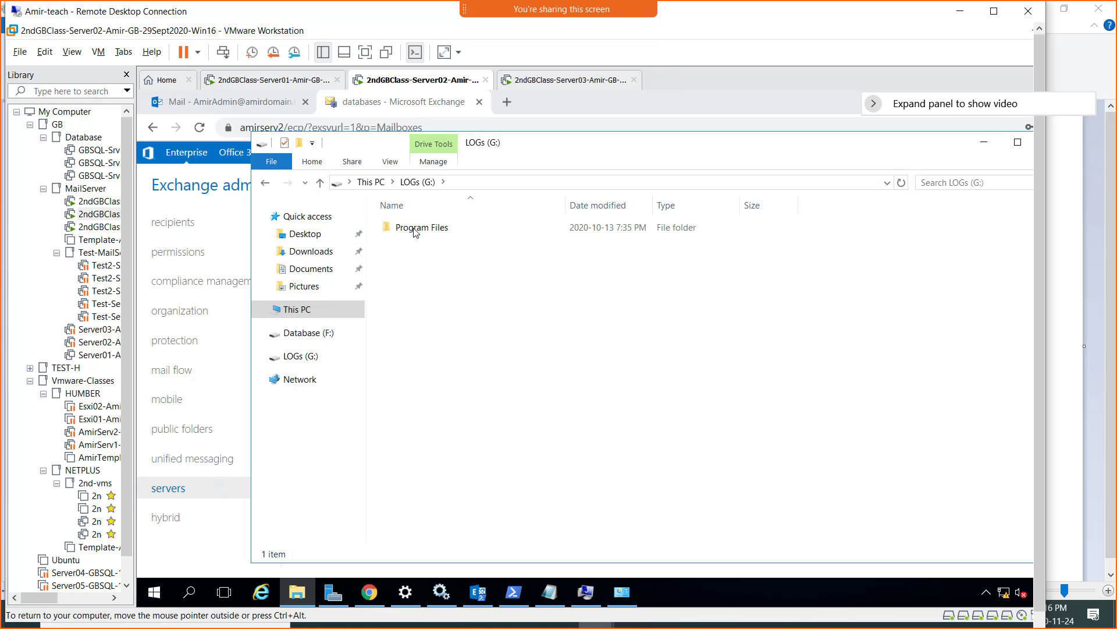
pyautogui.doubleClick(422, 227)
pyautogui.doubleClick(422, 228)
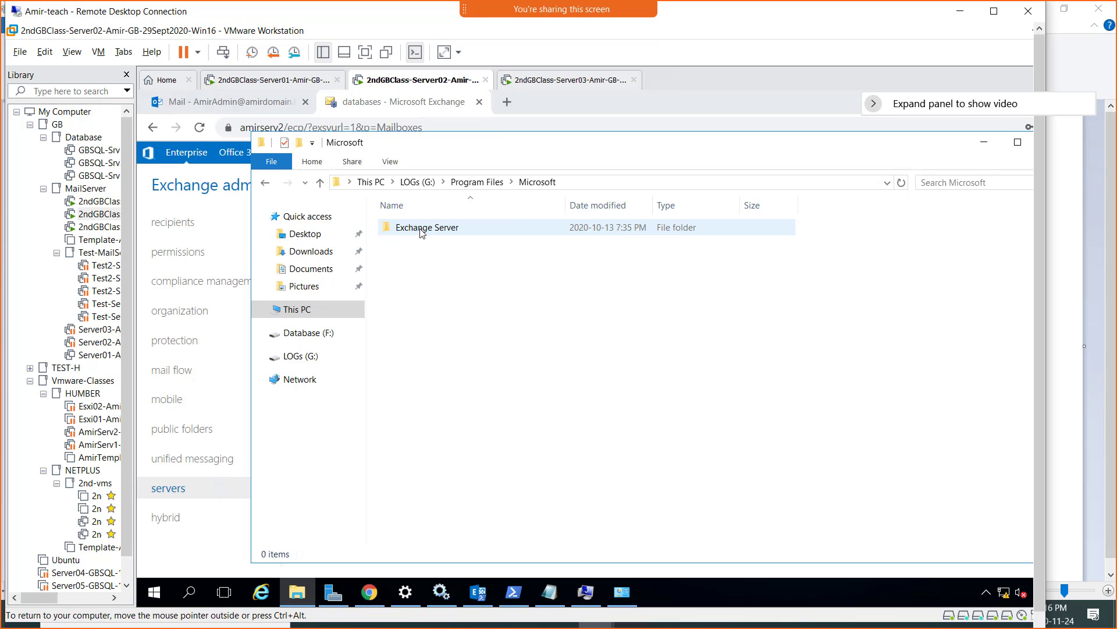
pyautogui.doubleClick(422, 228)
pyautogui.doubleClick(422, 228)
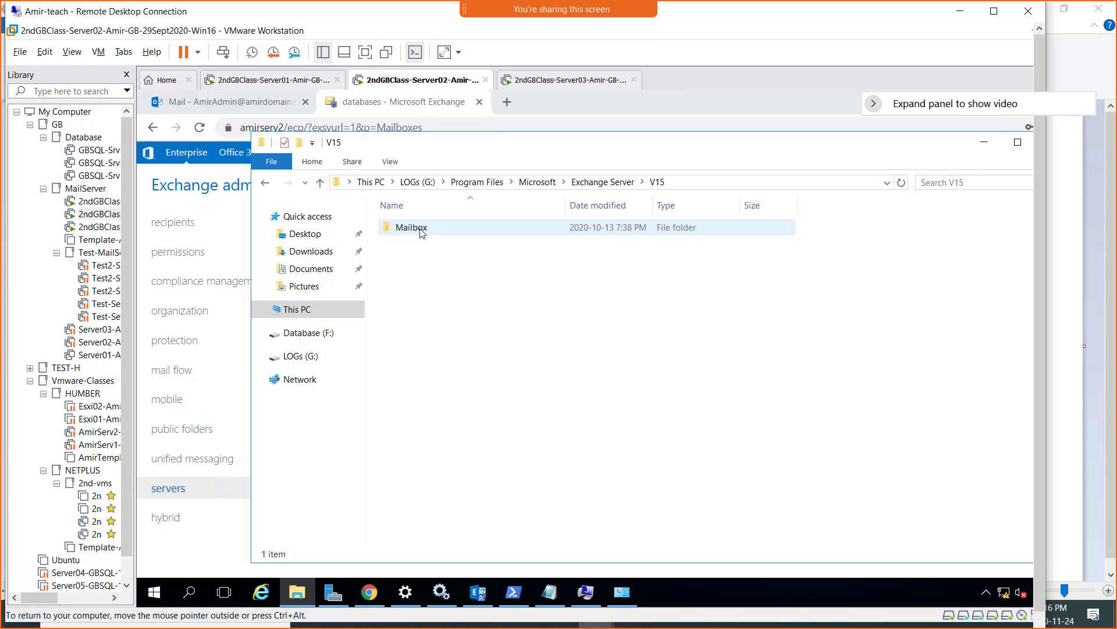
pyautogui.click(422, 228)
pyautogui.doubleClick(422, 228)
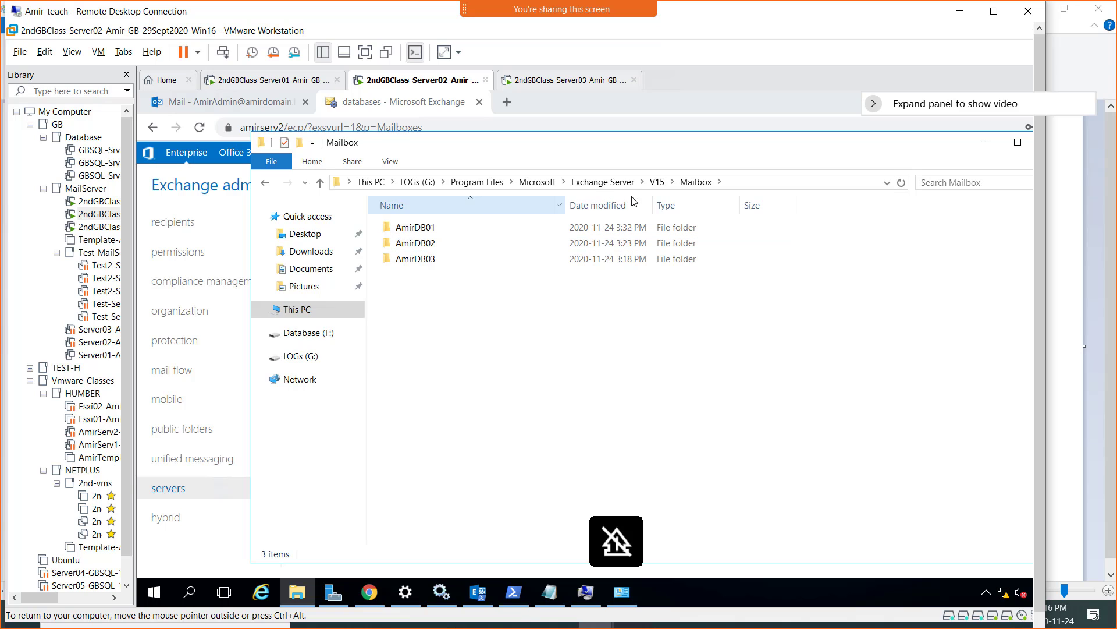
pyautogui.doubleClick(423, 228)
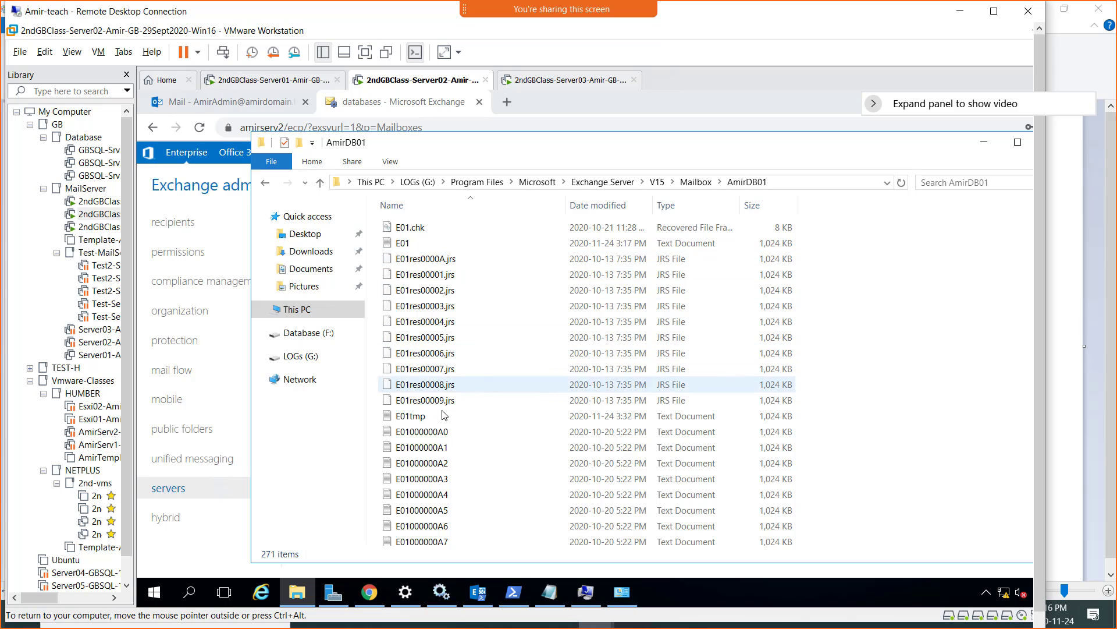
# - Scroll through the AmirDB01 log files, then minimize the Explorer window
pyautogui.scroll(-17, 442, 414)
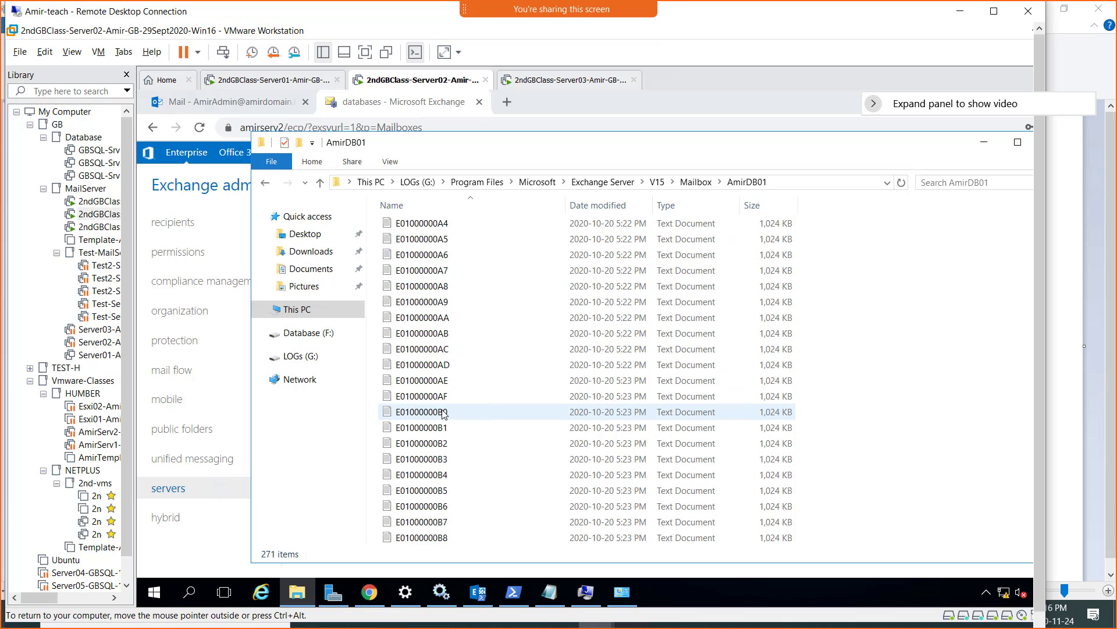
pyautogui.scroll(15, 442, 413)
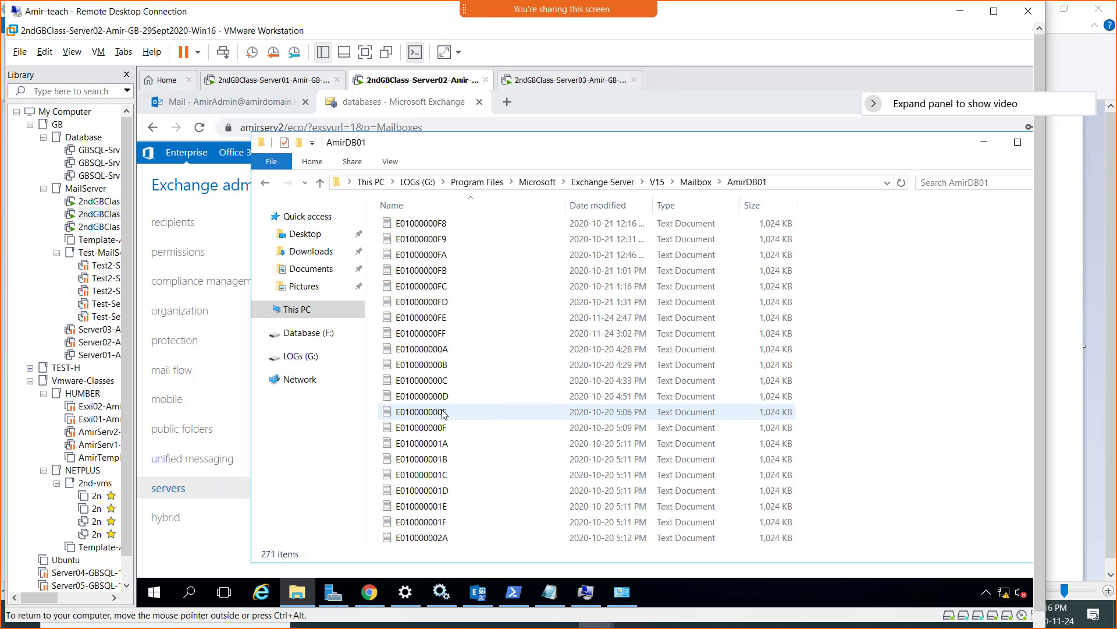
pyautogui.scroll(-12, 443, 413)
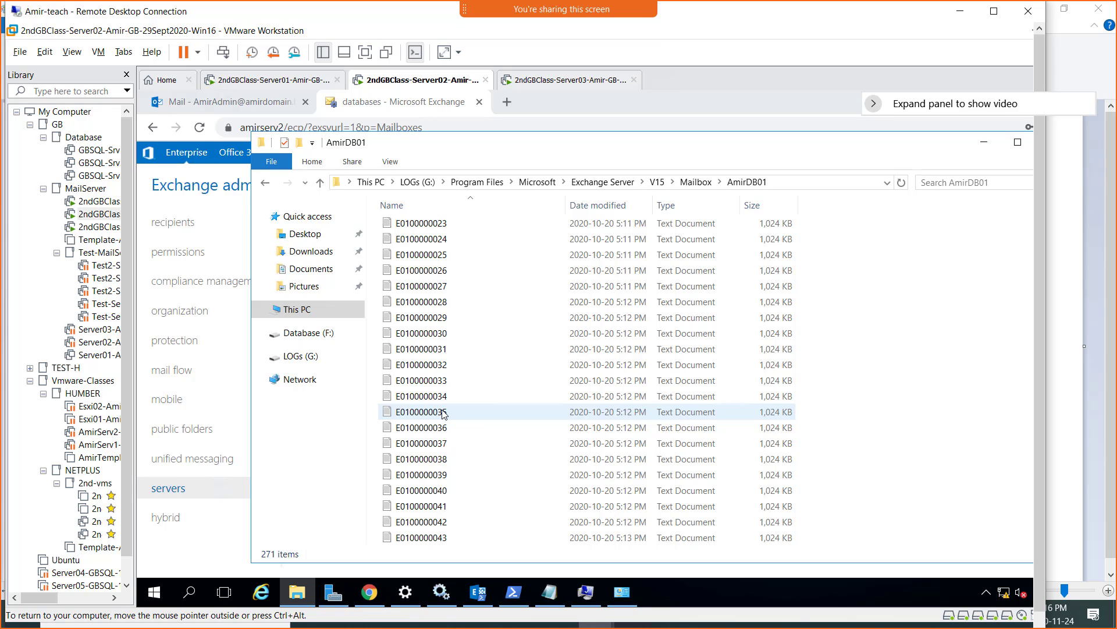
pyautogui.scroll(-5, 455, 413)
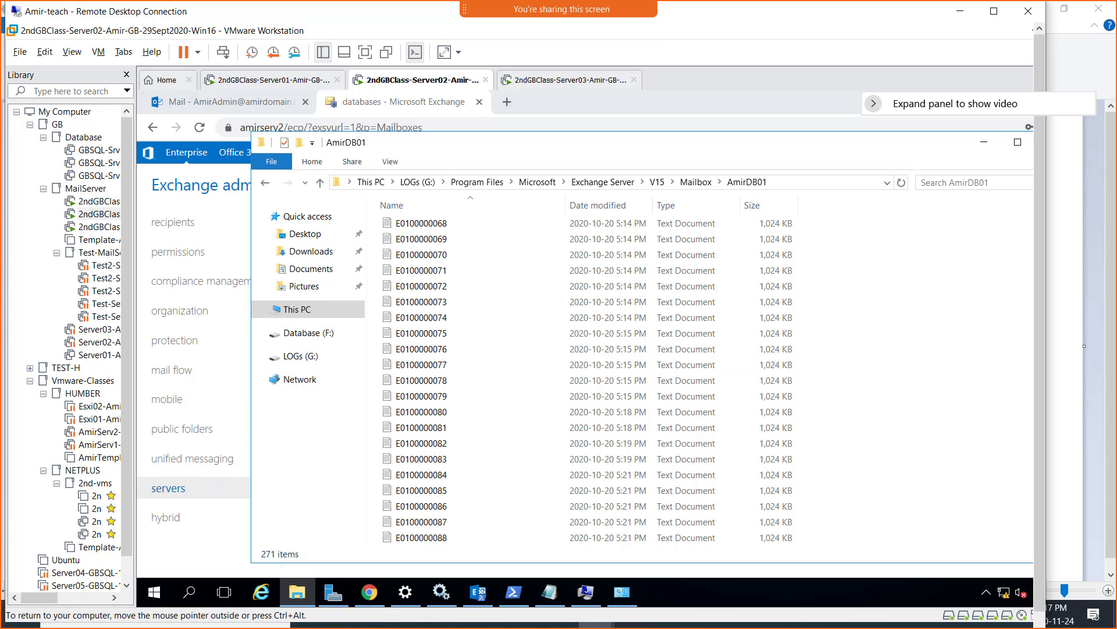
pyautogui.click(1085, 346)
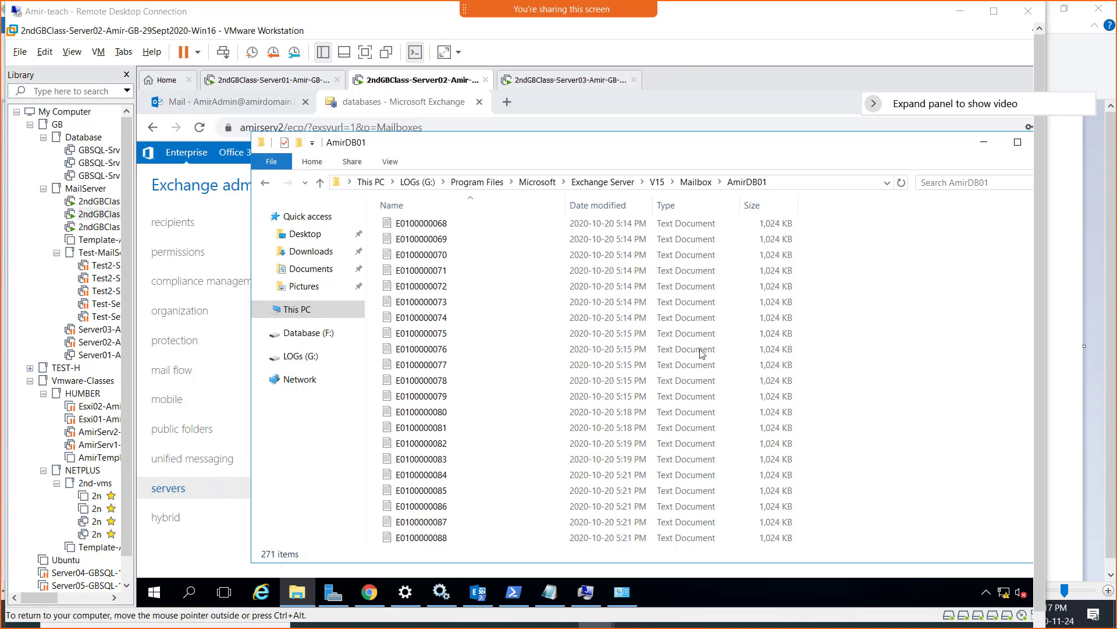
pyautogui.click(988, 145)
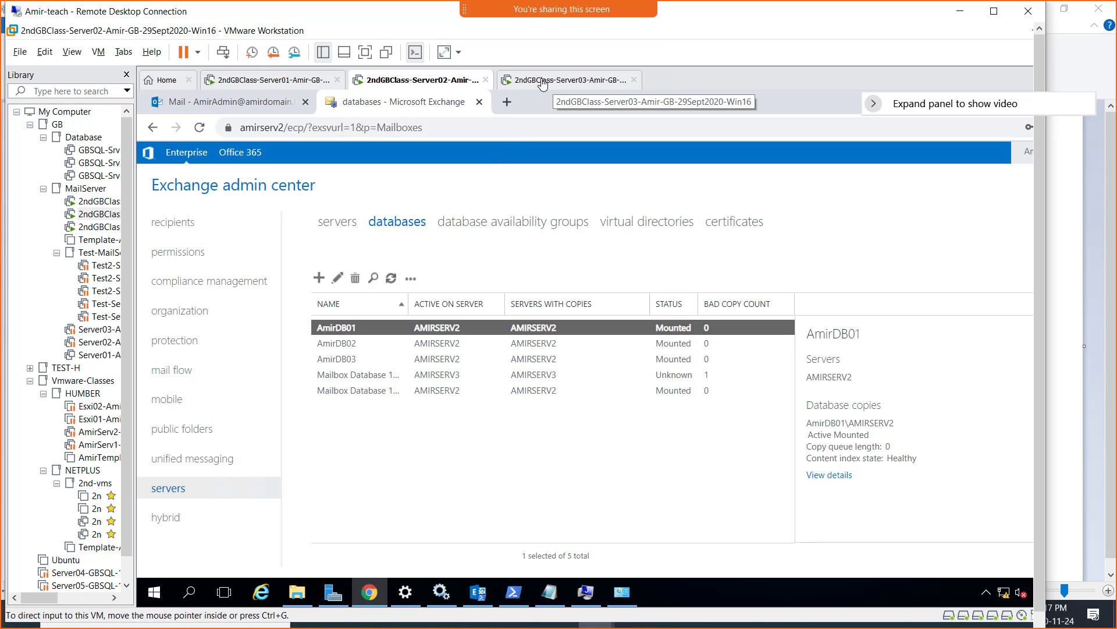
# - Sign in to Server03 with the admin password, then switch back to the Server02 VM
pyautogui.click(543, 82)
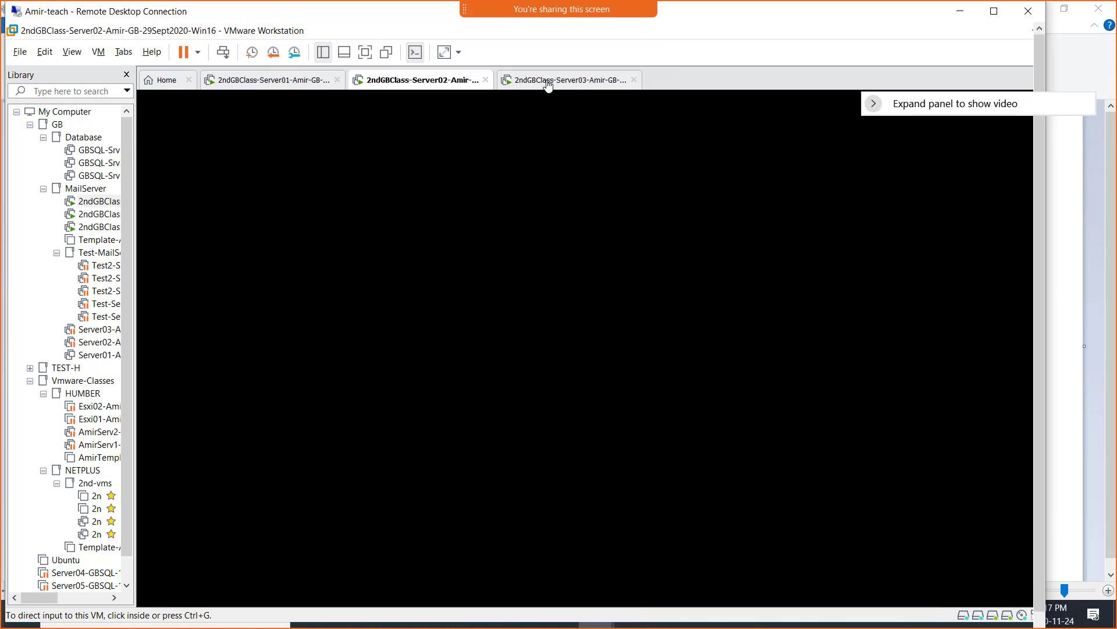
pyautogui.click(223, 52)
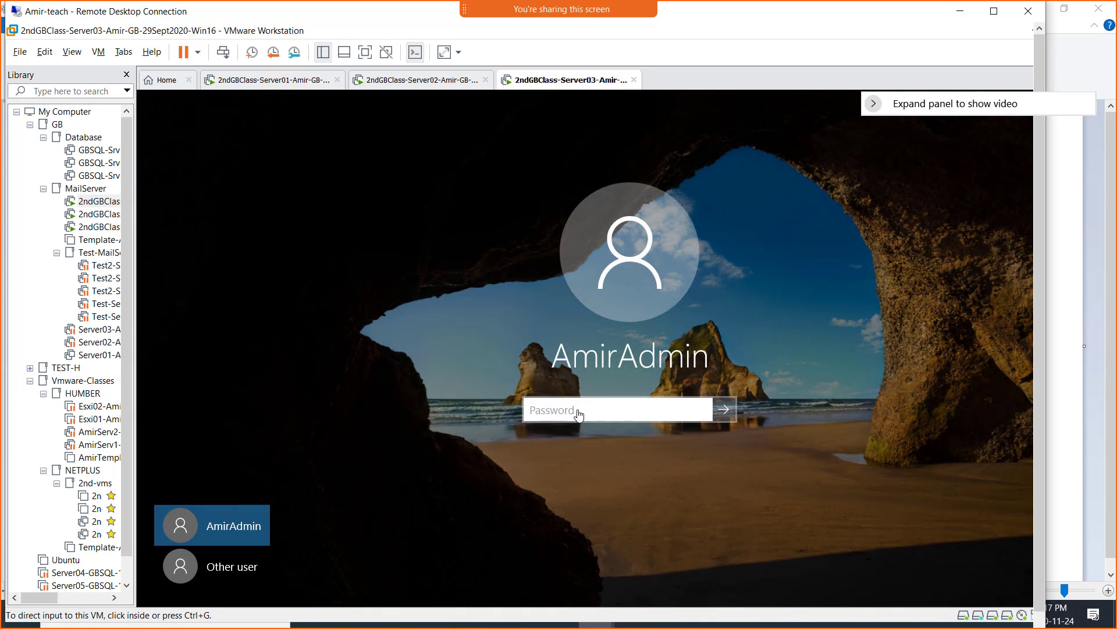
pyautogui.click(578, 412)
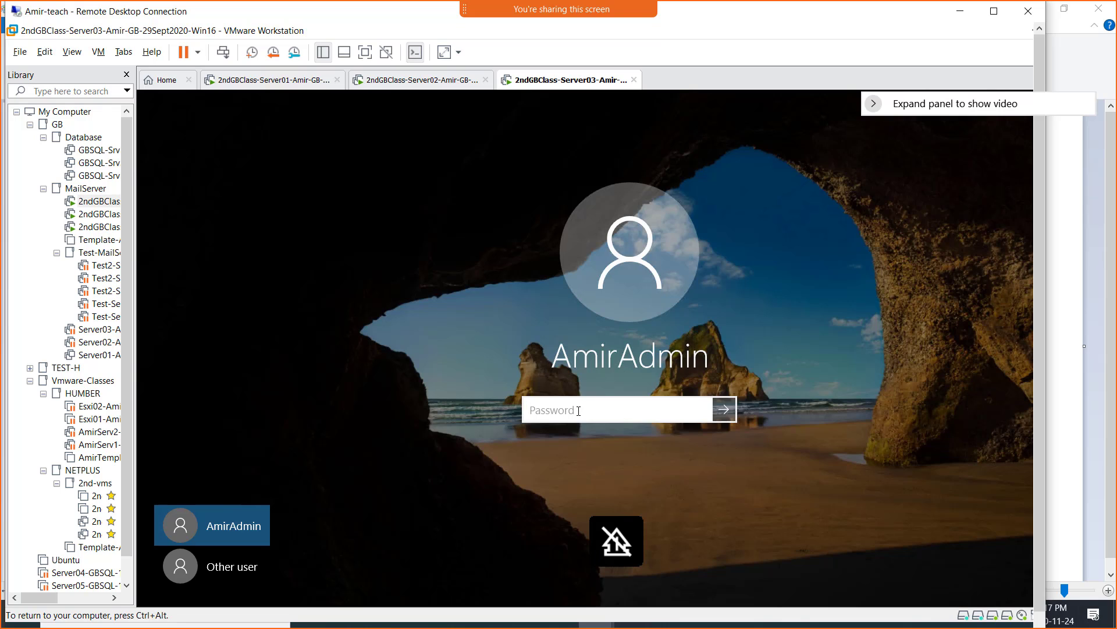
pyautogui.write('P@')
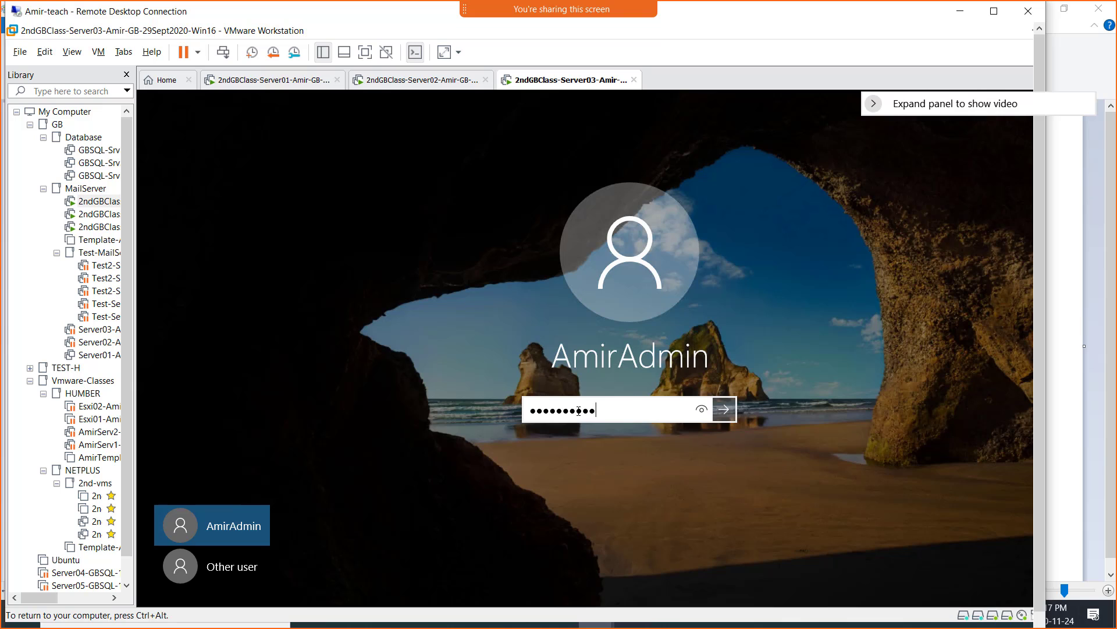
pyautogui.press('Return')
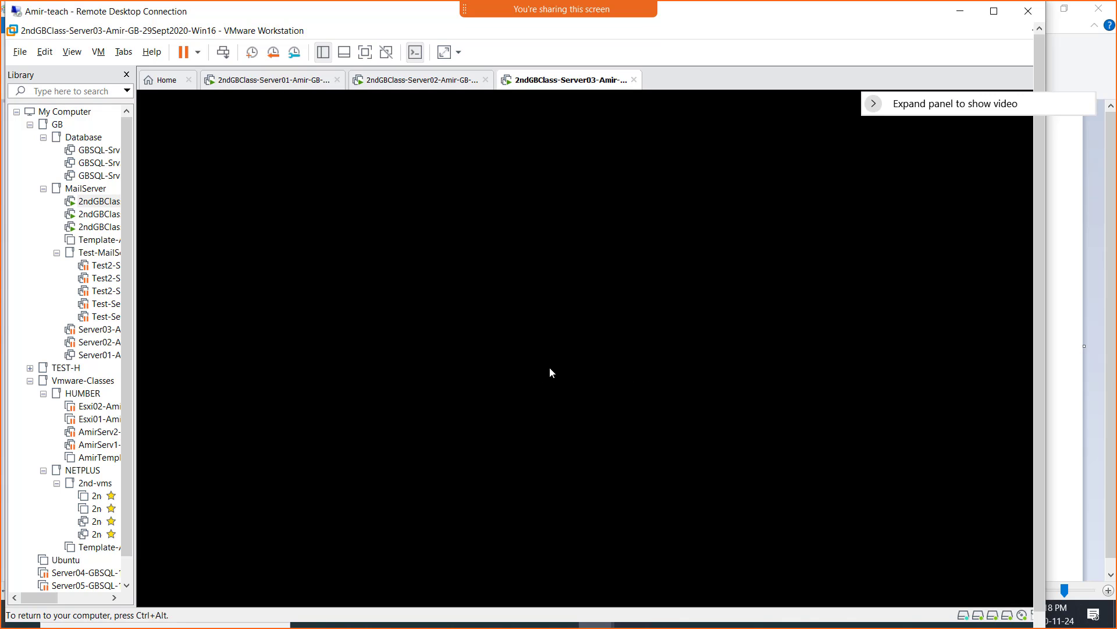
pyautogui.hotkey('ctrl', 'alt')
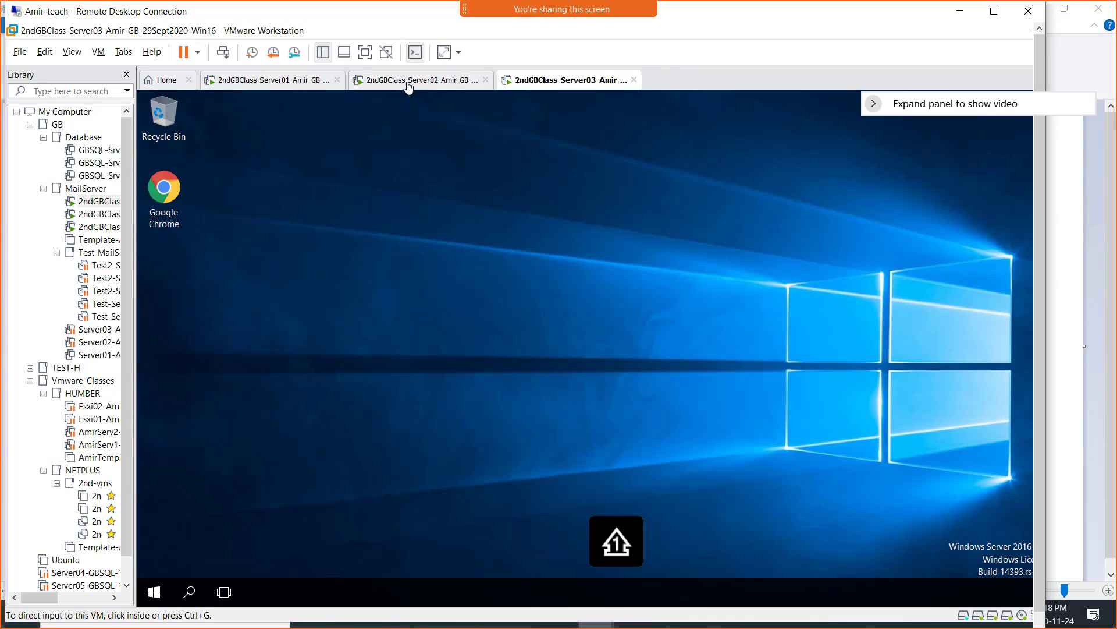
pyautogui.click(409, 86)
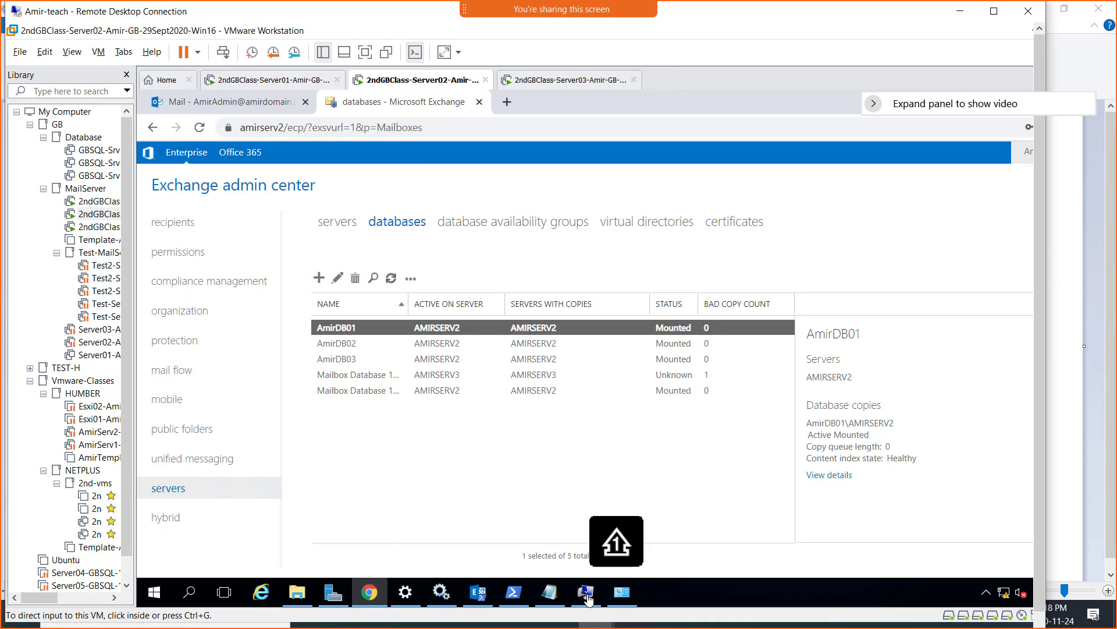
pyautogui.click(309, 602)
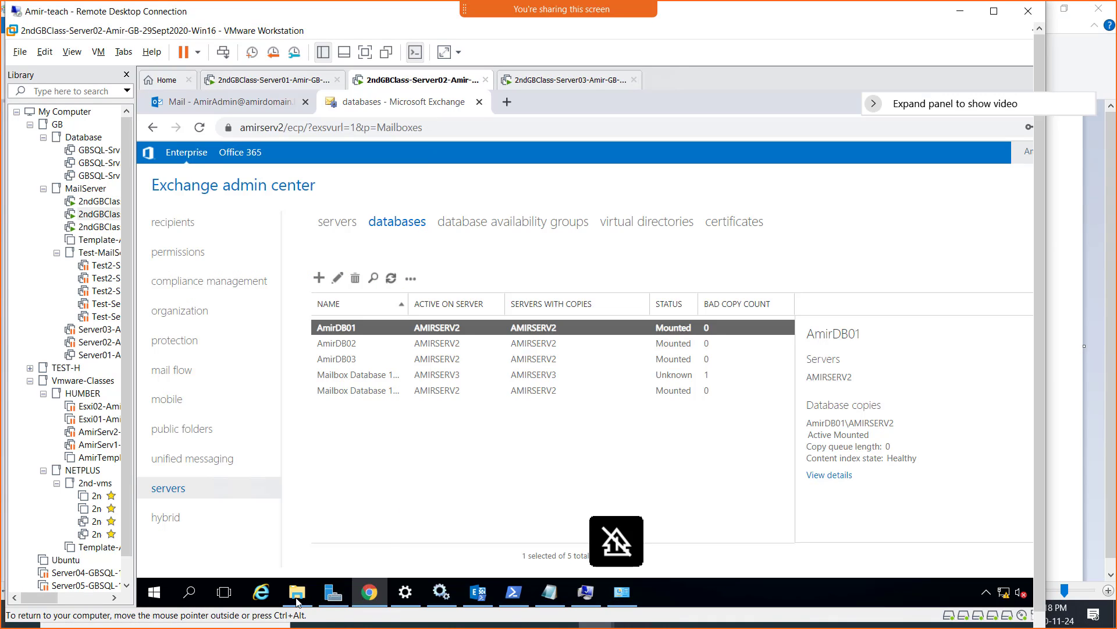
pyautogui.click(298, 597)
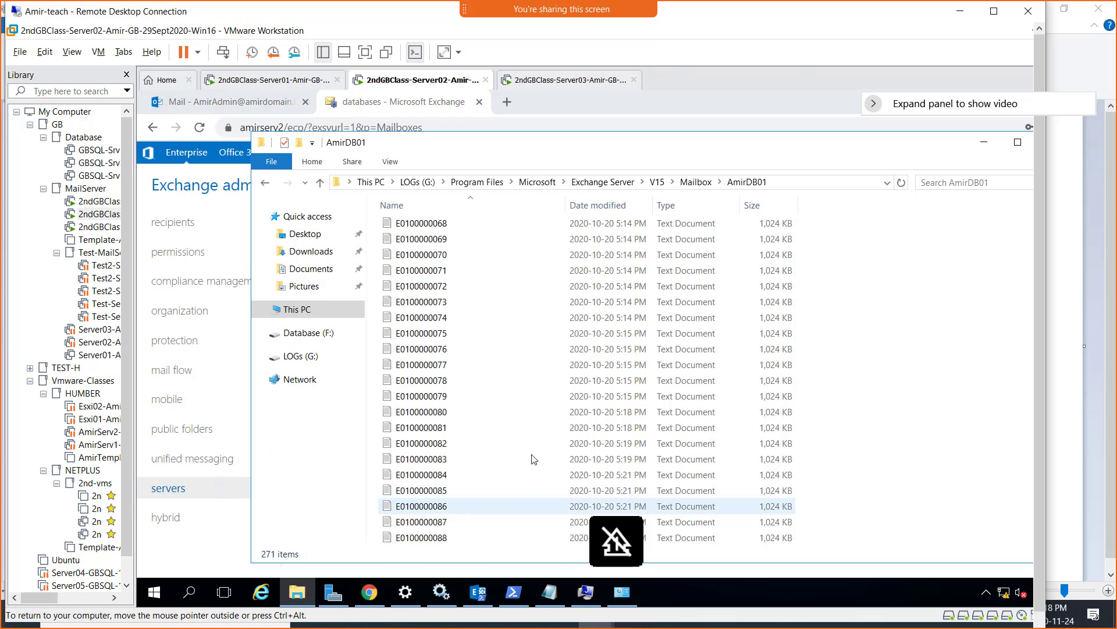
pyautogui.click(426, 334)
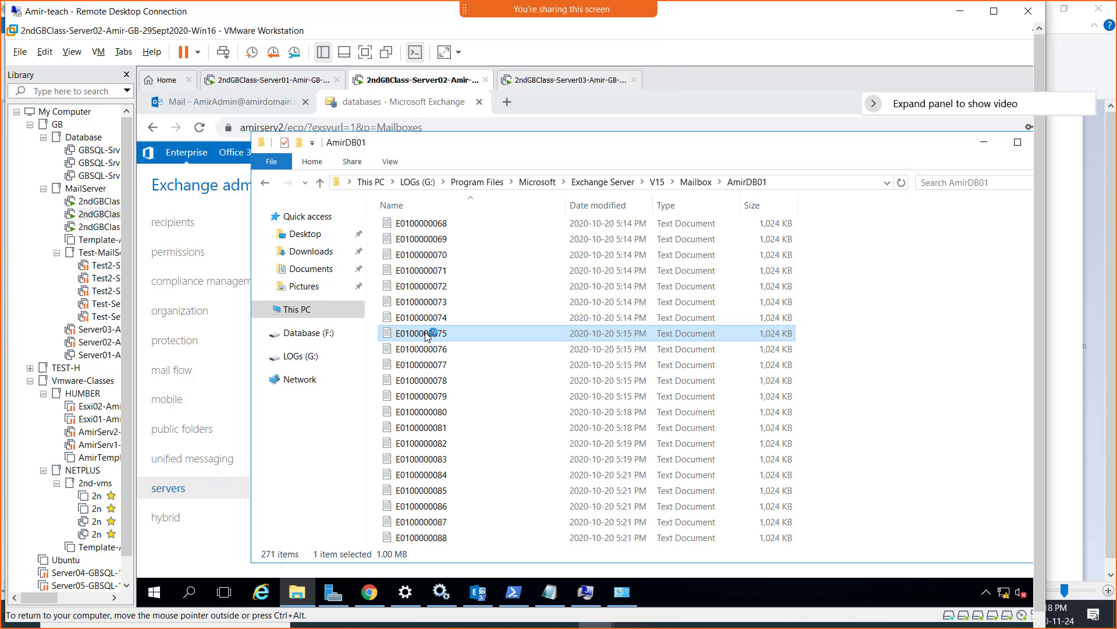
pyautogui.rightClick(427, 335)
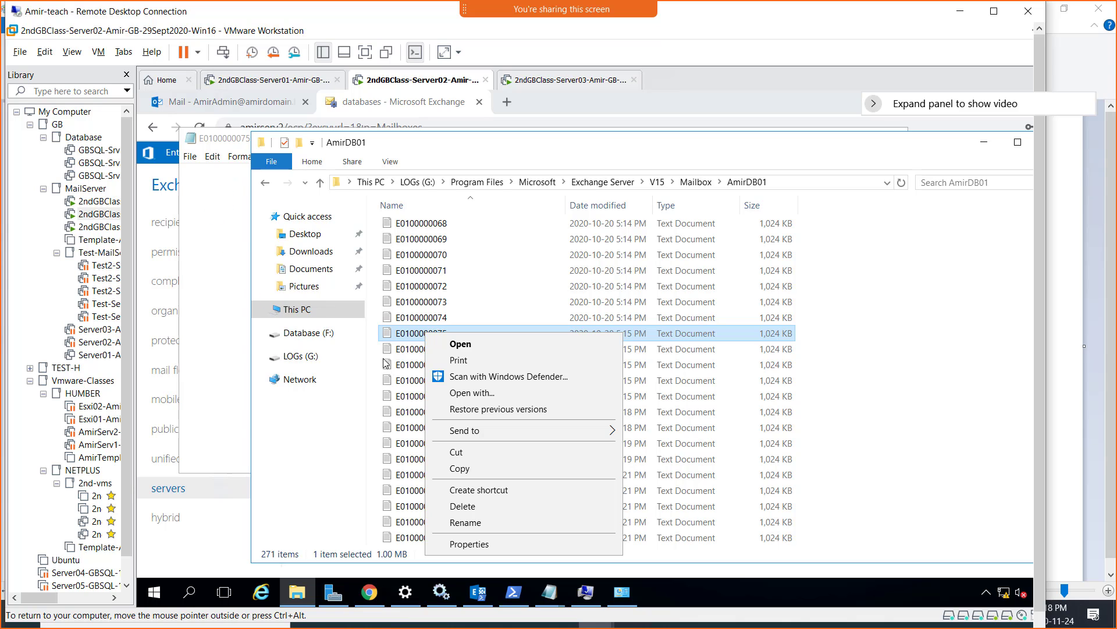
pyautogui.click(233, 143)
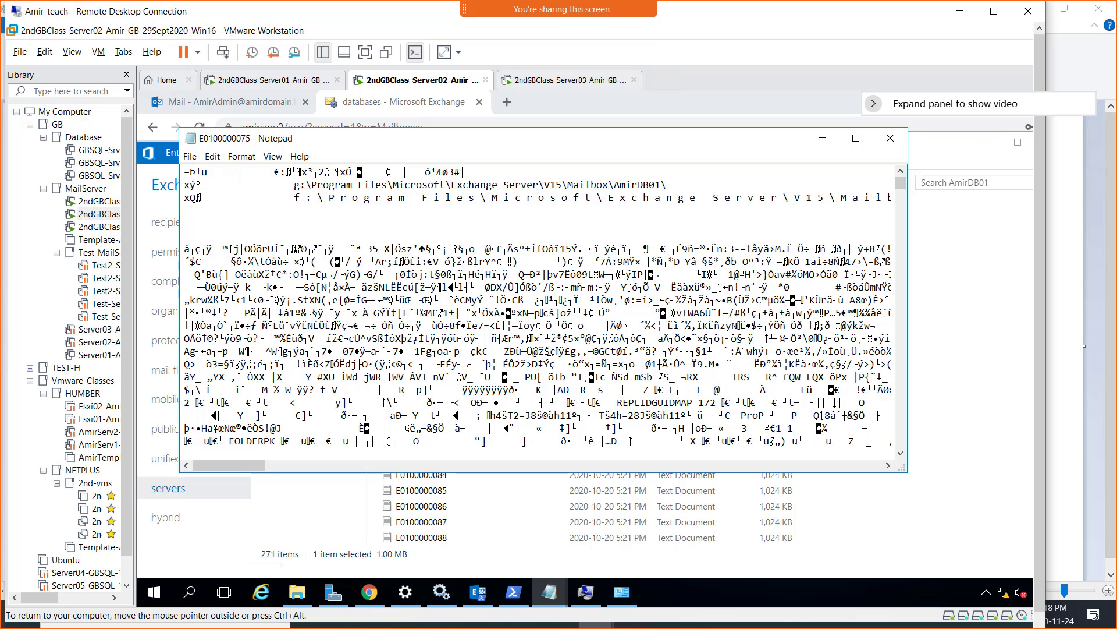
pyautogui.moveTo(359, 187); pyautogui.dragTo(703, 195)
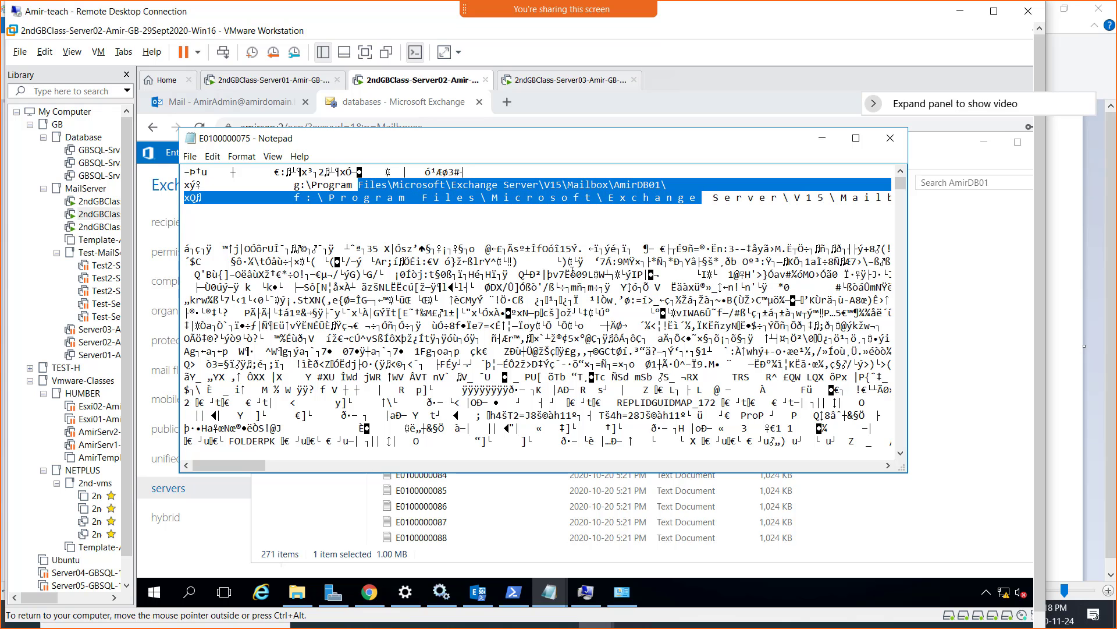
pyautogui.scroll(-15, 572, 272)
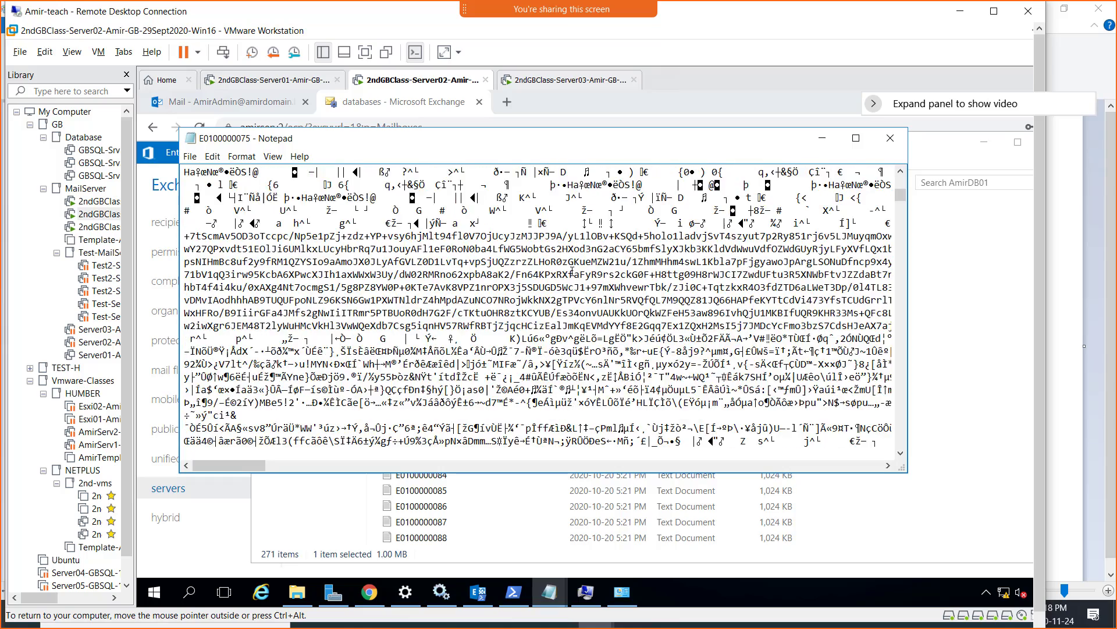
pyautogui.scroll(-7, 572, 273)
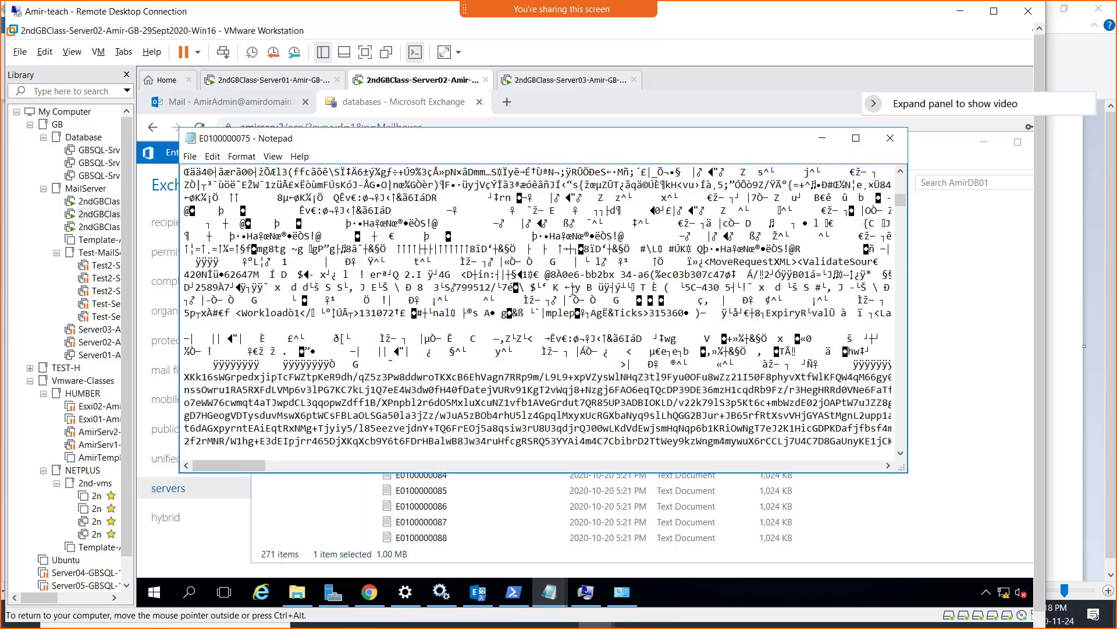
pyautogui.scroll(-5, 574, 288)
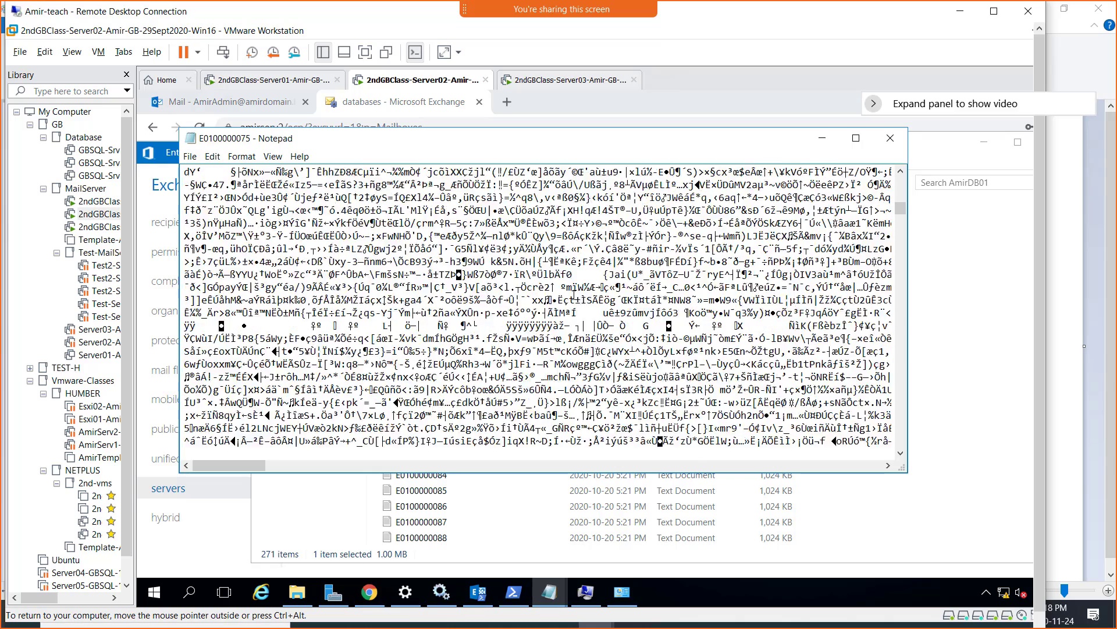
pyautogui.scroll(-5, 574, 297)
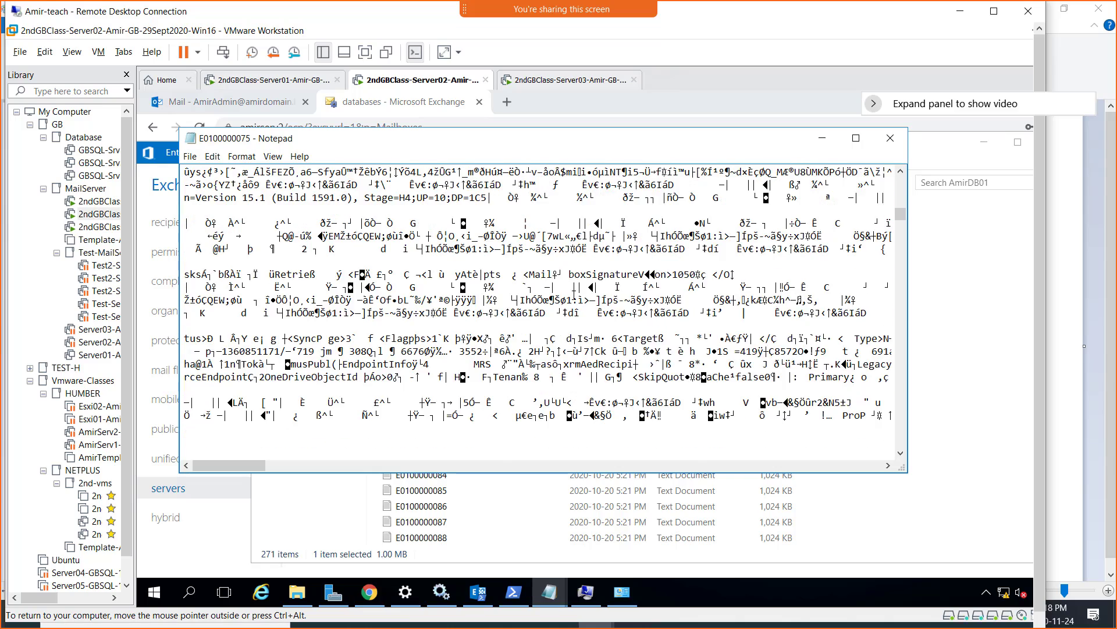
pyautogui.scroll(-5, 575, 294)
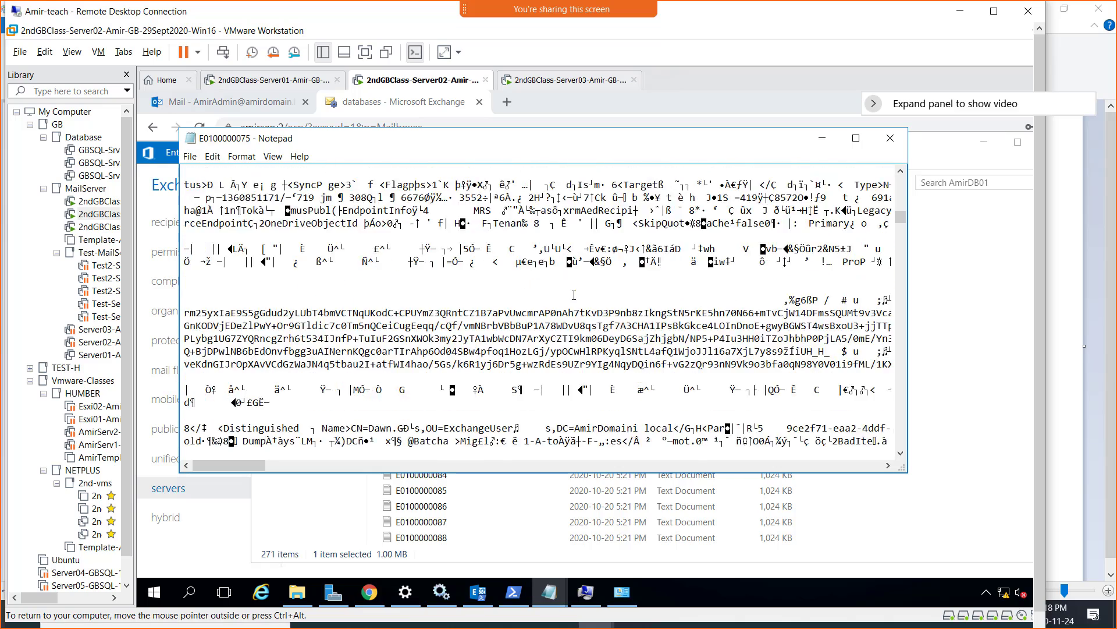
pyautogui.scroll(-5, 575, 294)
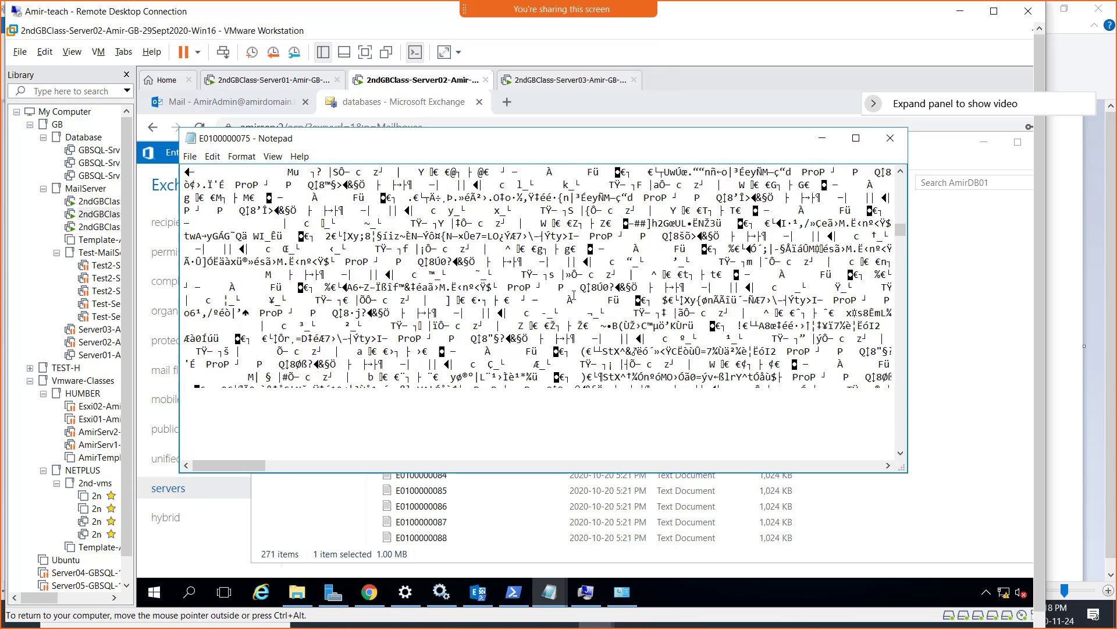
pyautogui.scroll(-3, 575, 295)
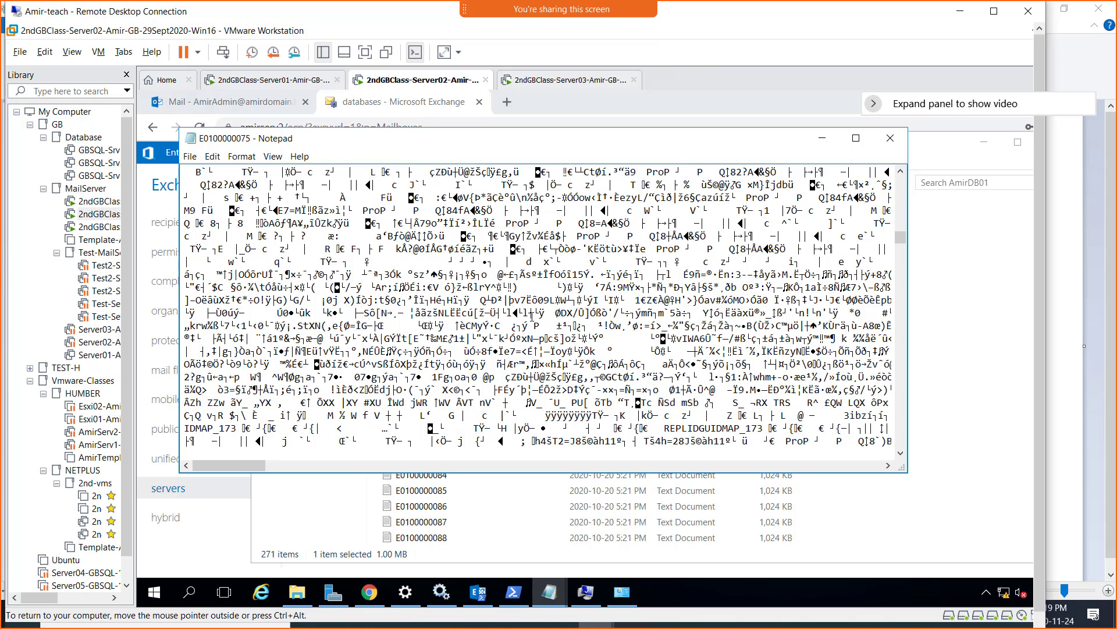
# - Close the log and Explorer, then view Server03's four pending Windows updates
pyautogui.click(891, 145)
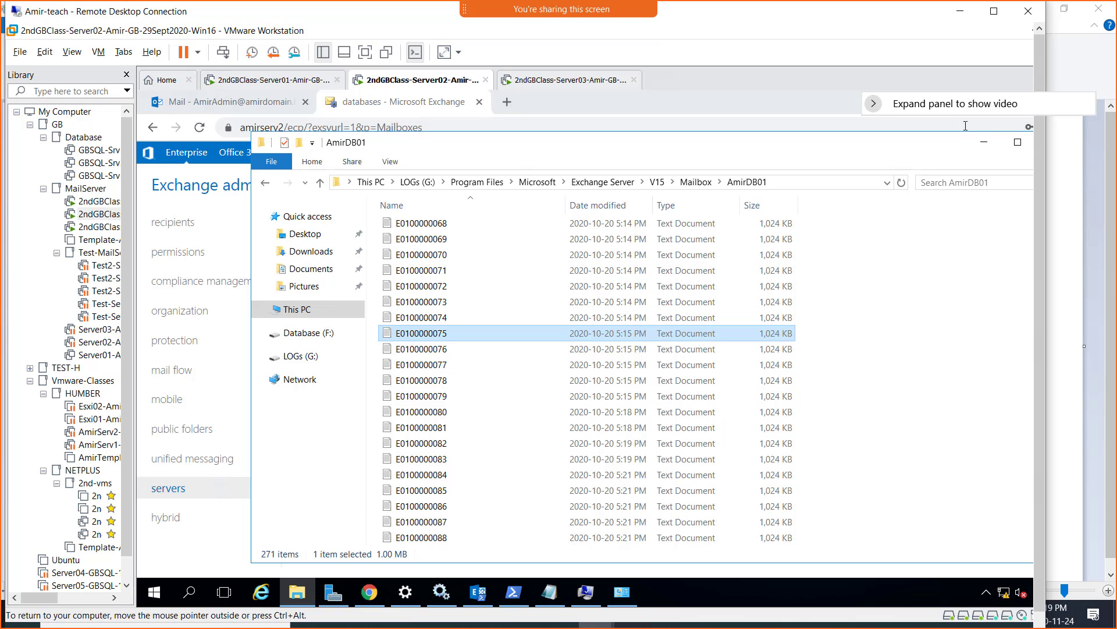
pyautogui.click(982, 145)
pyautogui.click(562, 80)
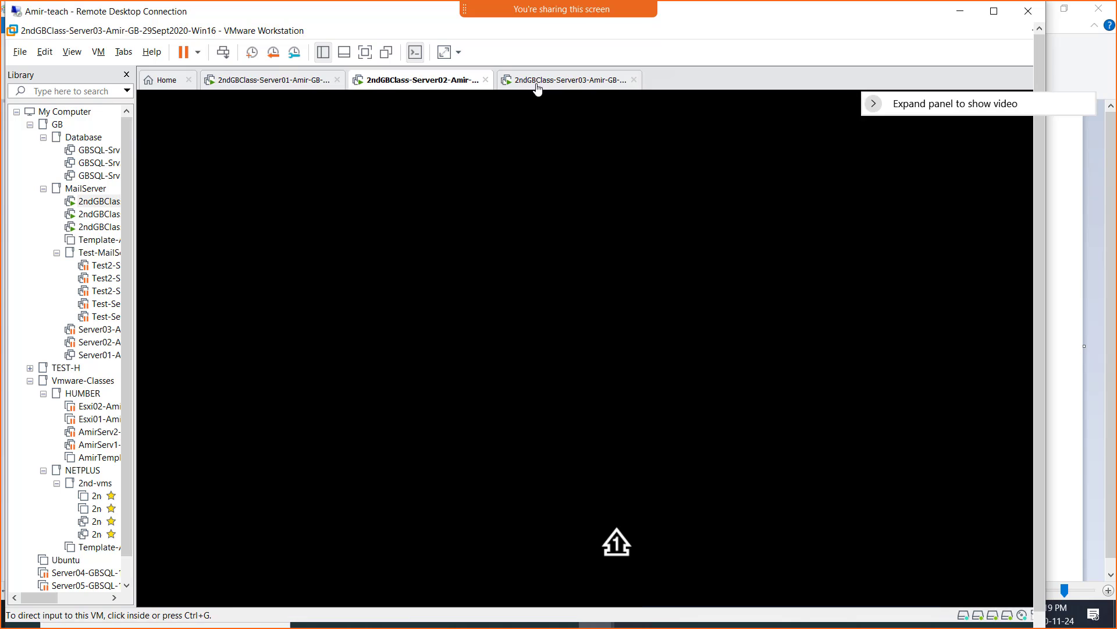
pyautogui.click(811, 366)
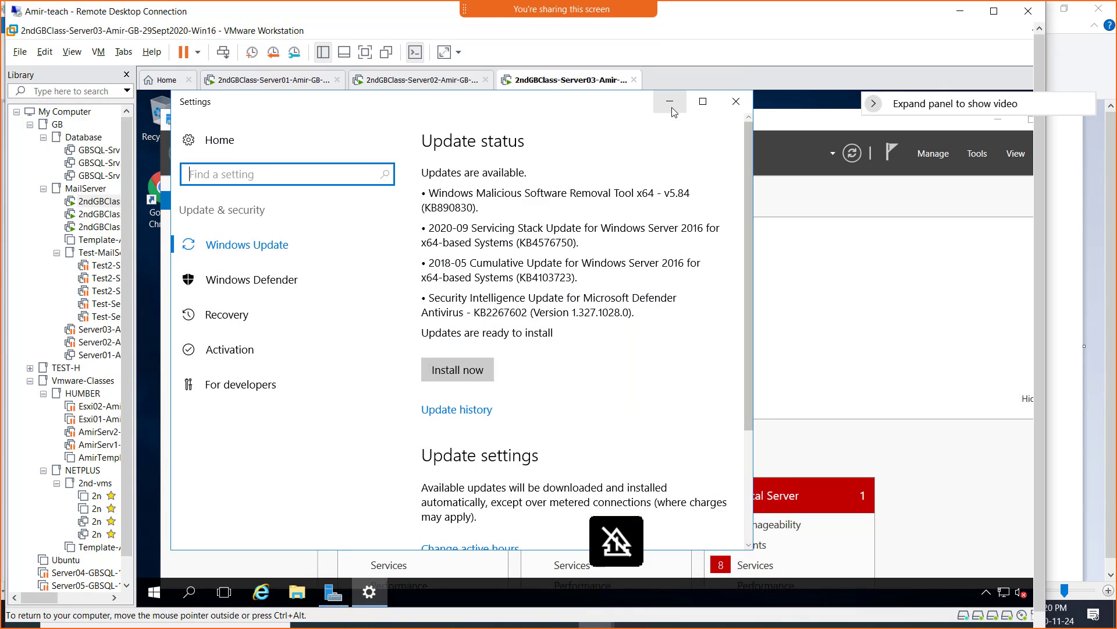
# - Launch Chrome on Server03's desktop, check Server02's databases, then bring back Server03's Server Manager
pyautogui.click(670, 102)
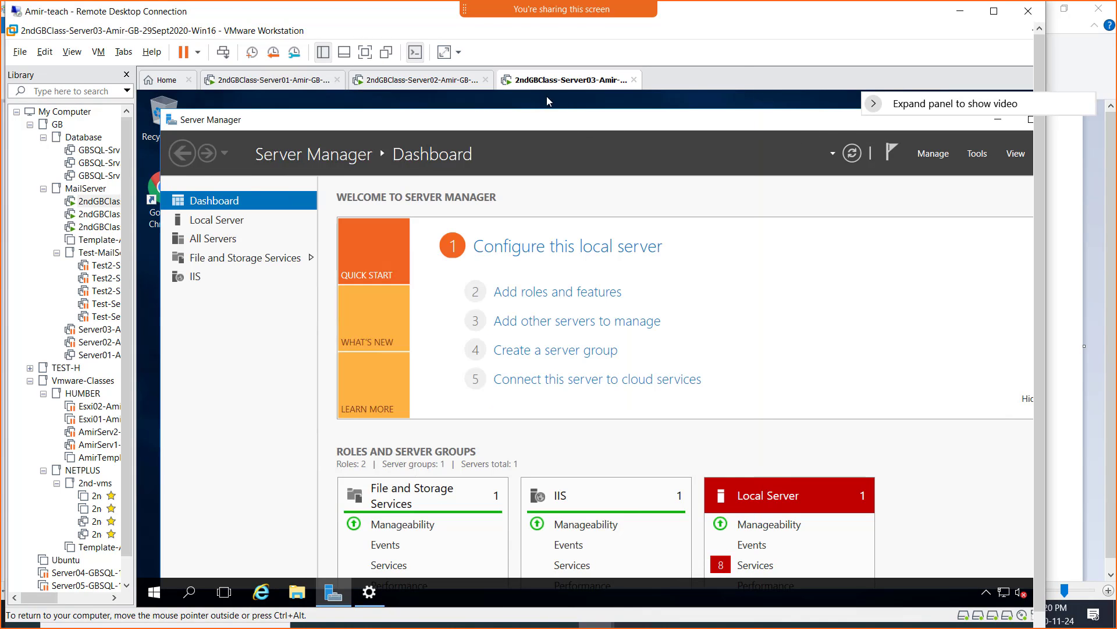
pyautogui.click(994, 10)
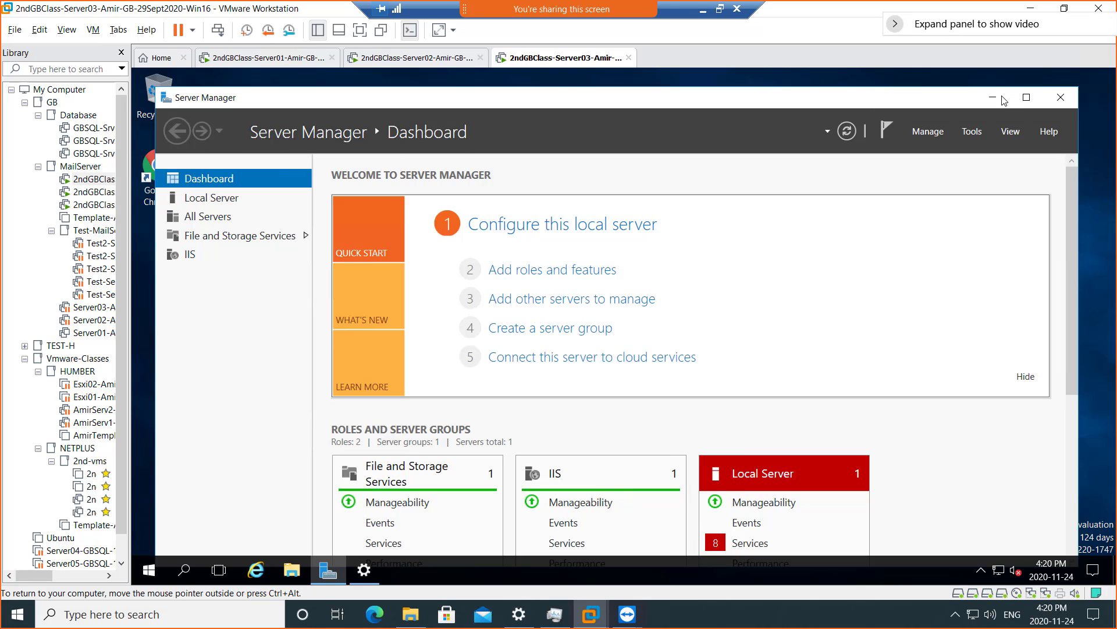
pyautogui.click(1000, 99)
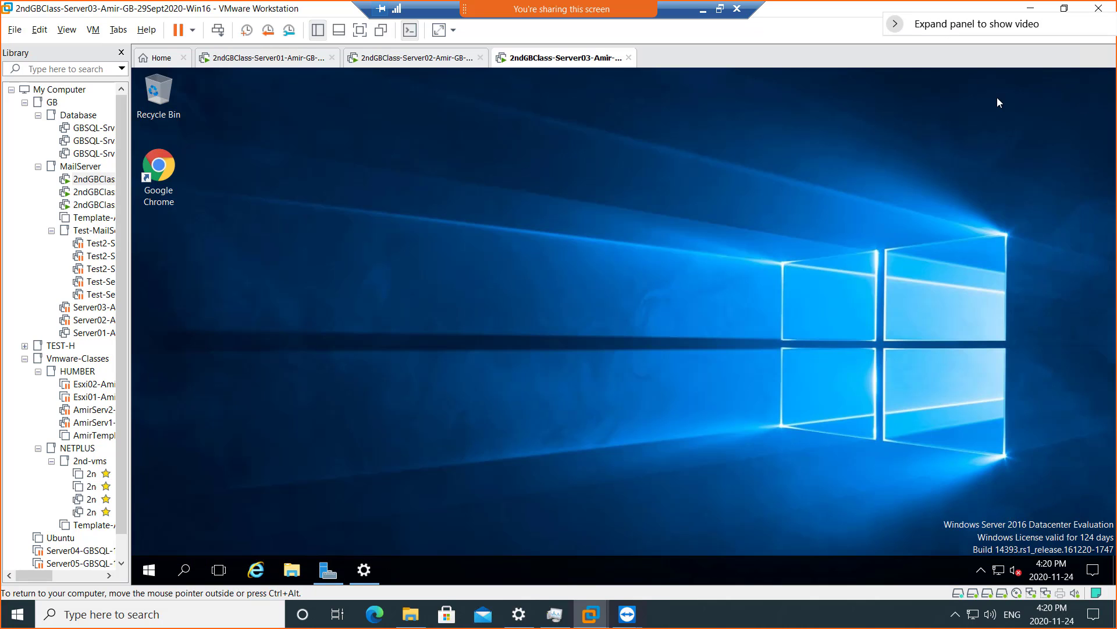
pyautogui.doubleClick(163, 177)
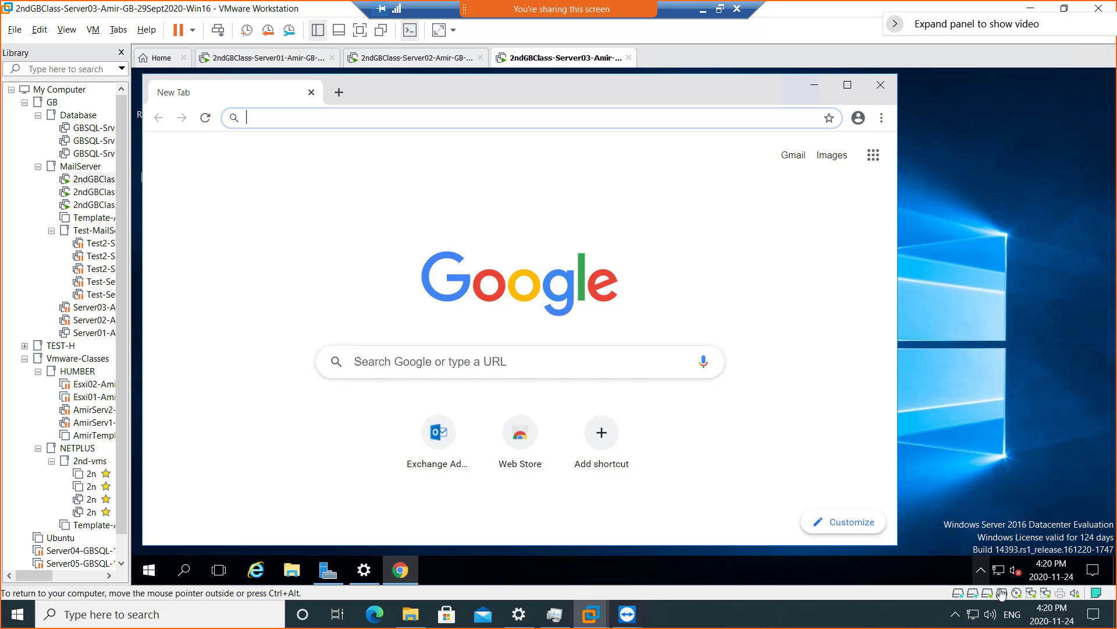
pyautogui.click(405, 64)
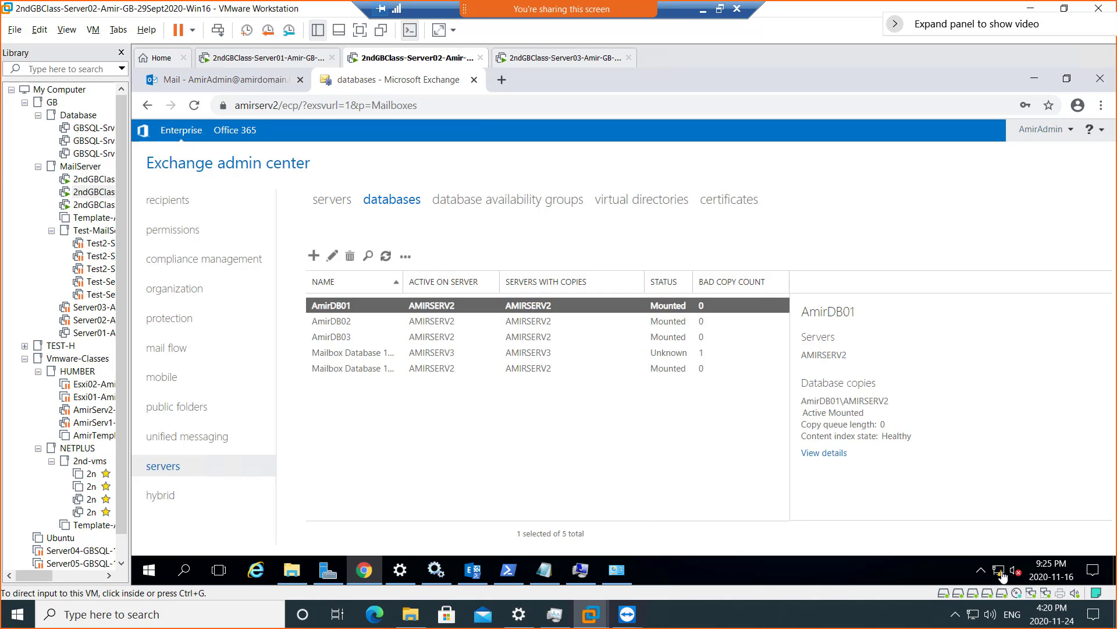
pyautogui.click(556, 58)
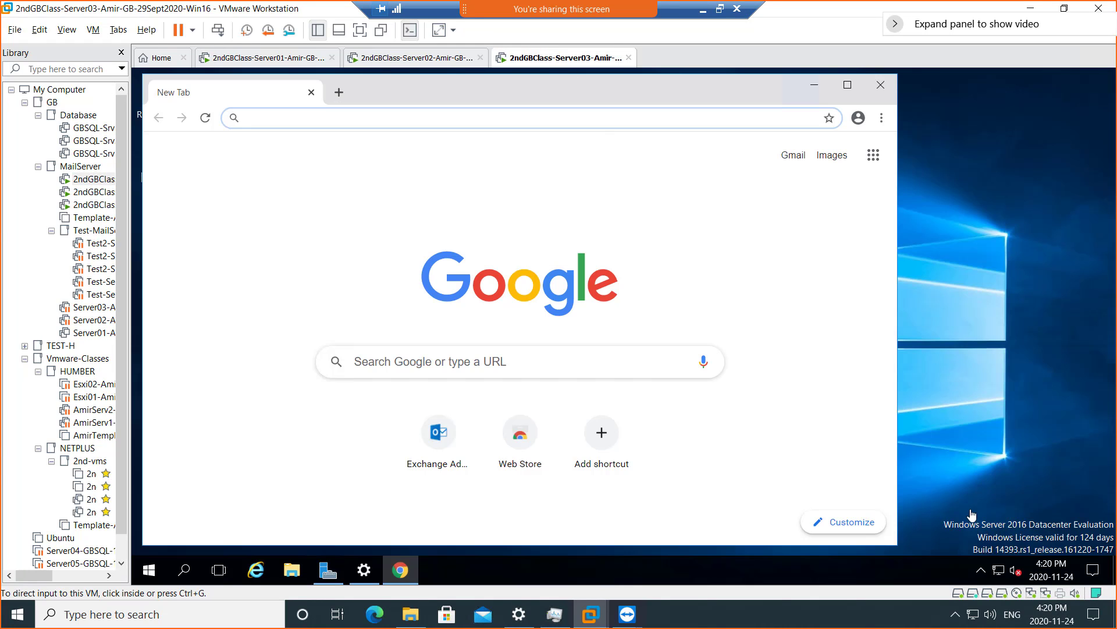
pyautogui.click(324, 572)
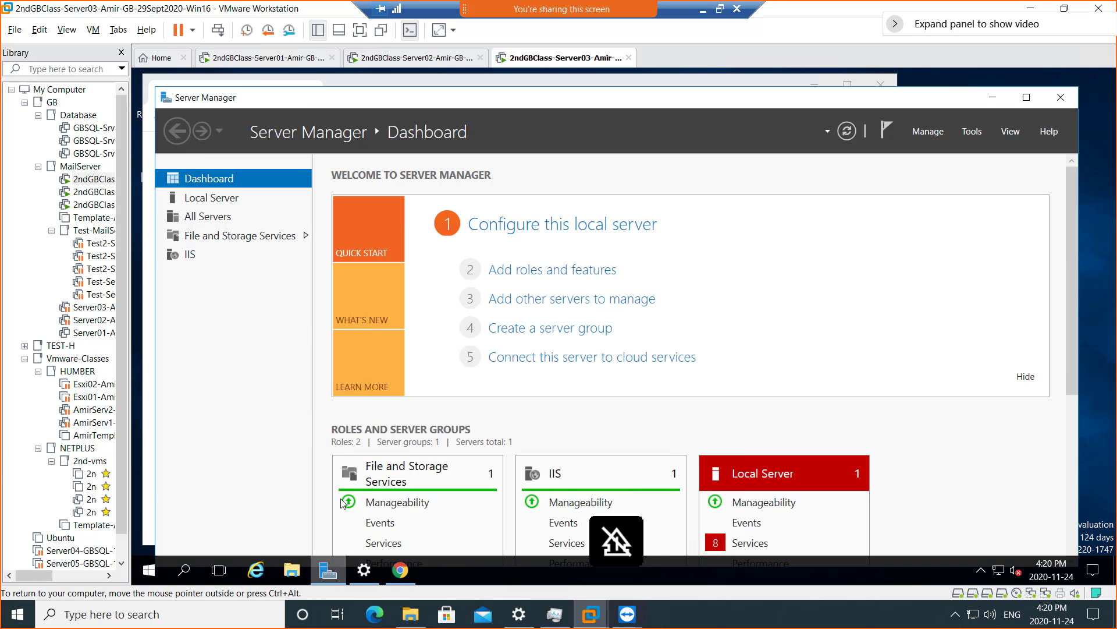
# - Disable the Ethernet1 adapter from Server03's Local Server network connections
pyautogui.click(213, 199)
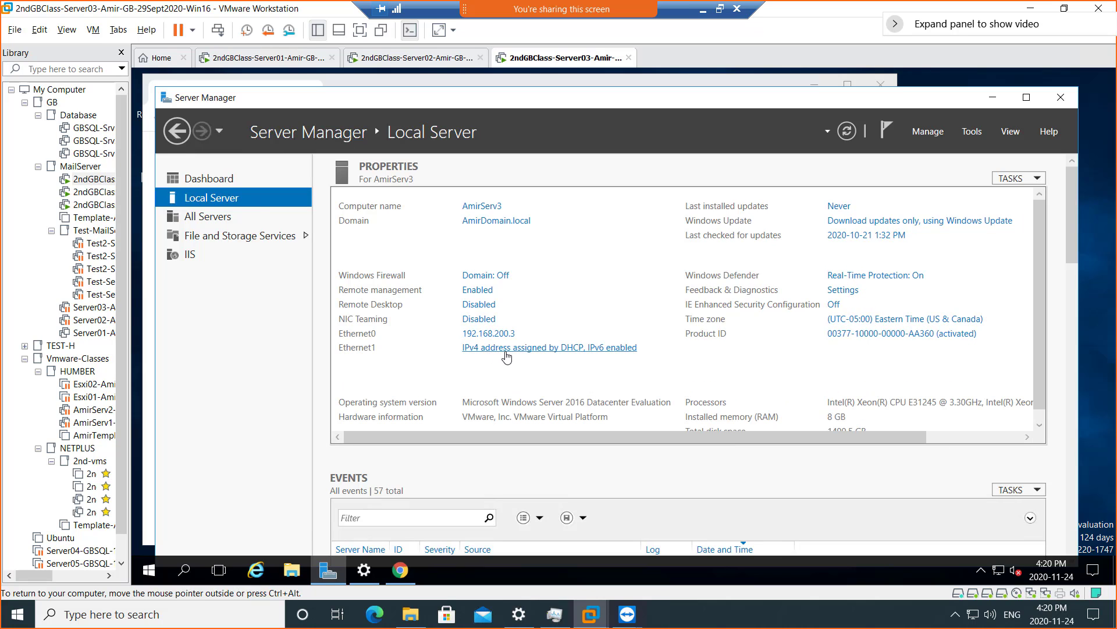
pyautogui.click(506, 356)
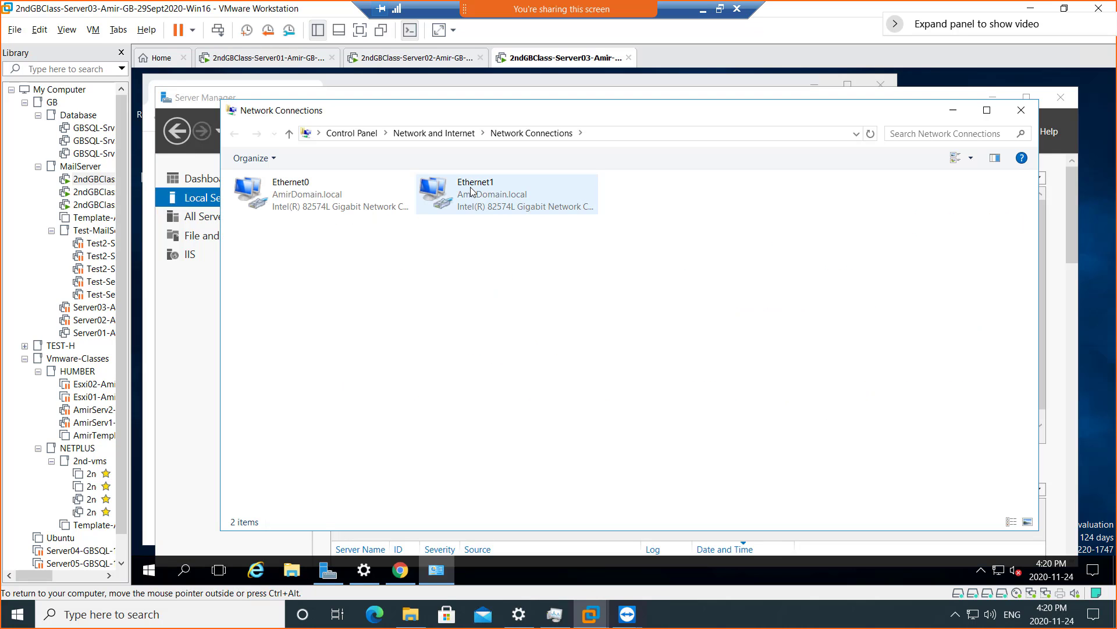
pyautogui.rightClick(470, 190)
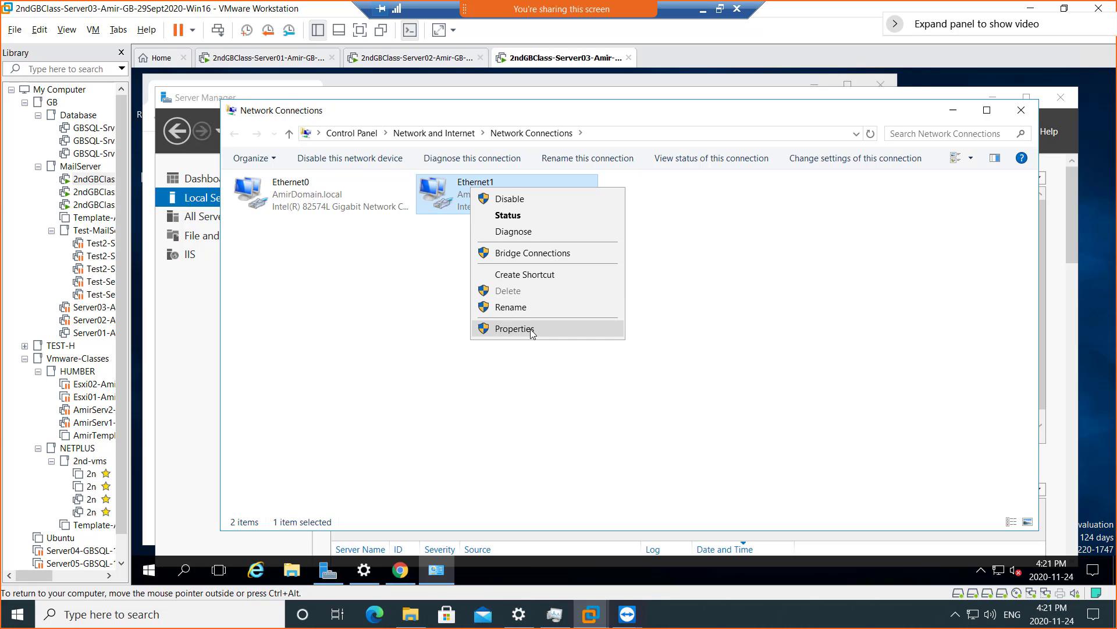
pyautogui.click(535, 198)
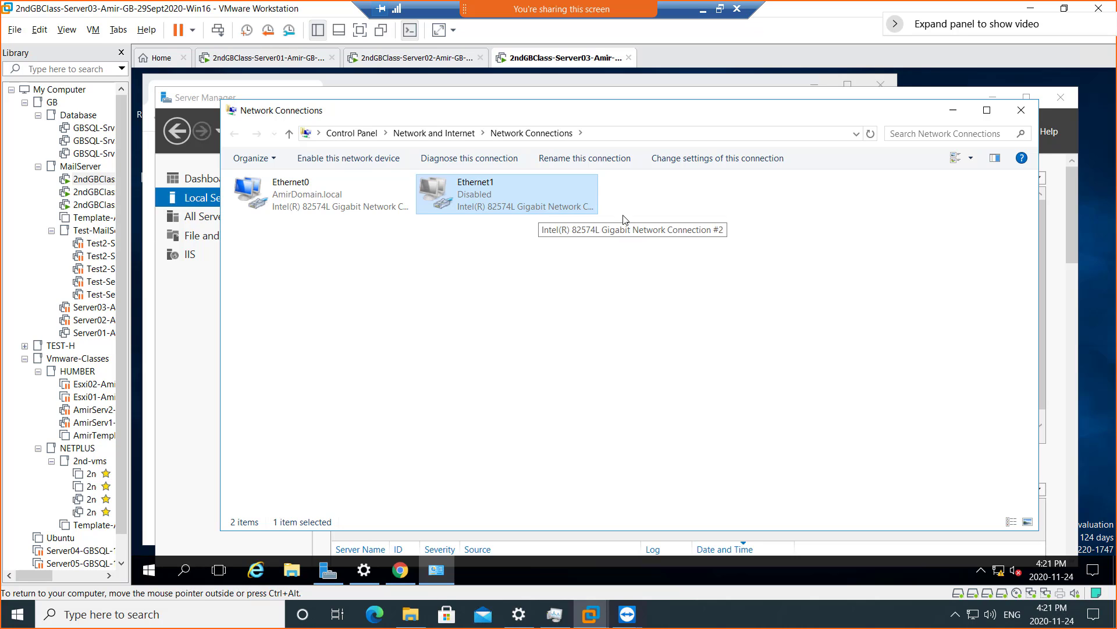
pyautogui.click(953, 115)
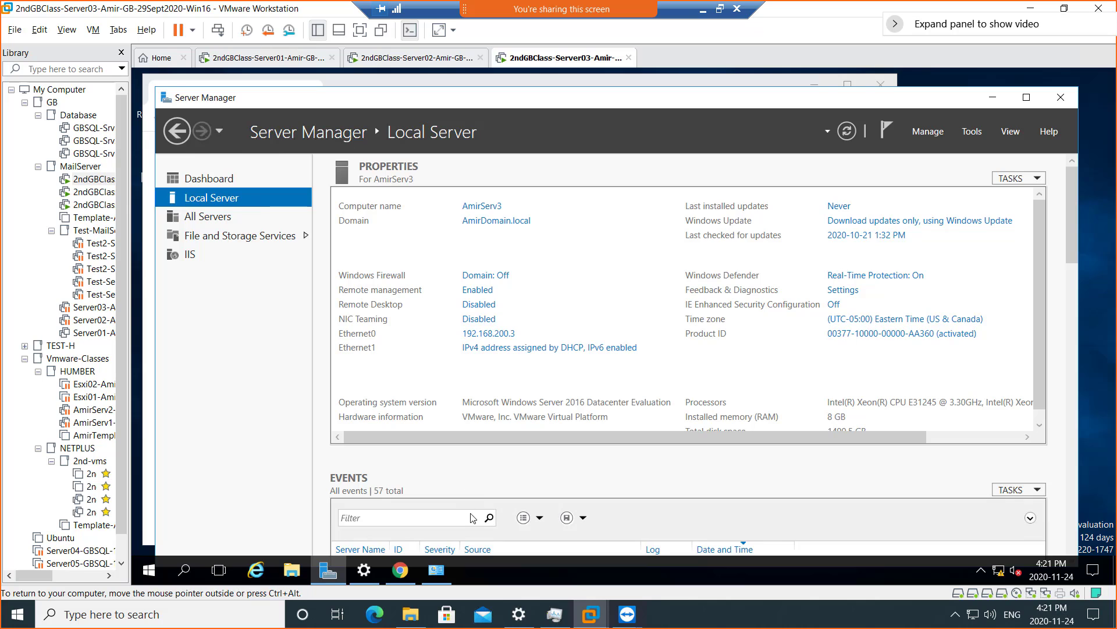
pyautogui.rightClick(149, 575)
# - Run ipconfig /flushdns and ipconfig /registerdns in an elevated Command Prompt on Server03
pyautogui.click(221, 379)
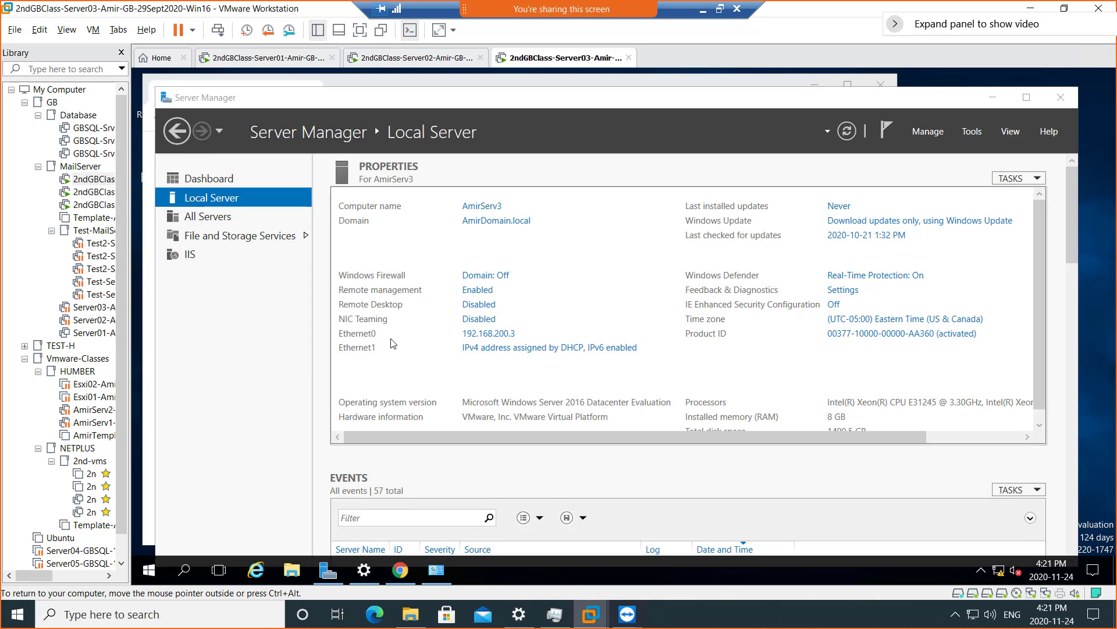
pyautogui.click(520, 412)
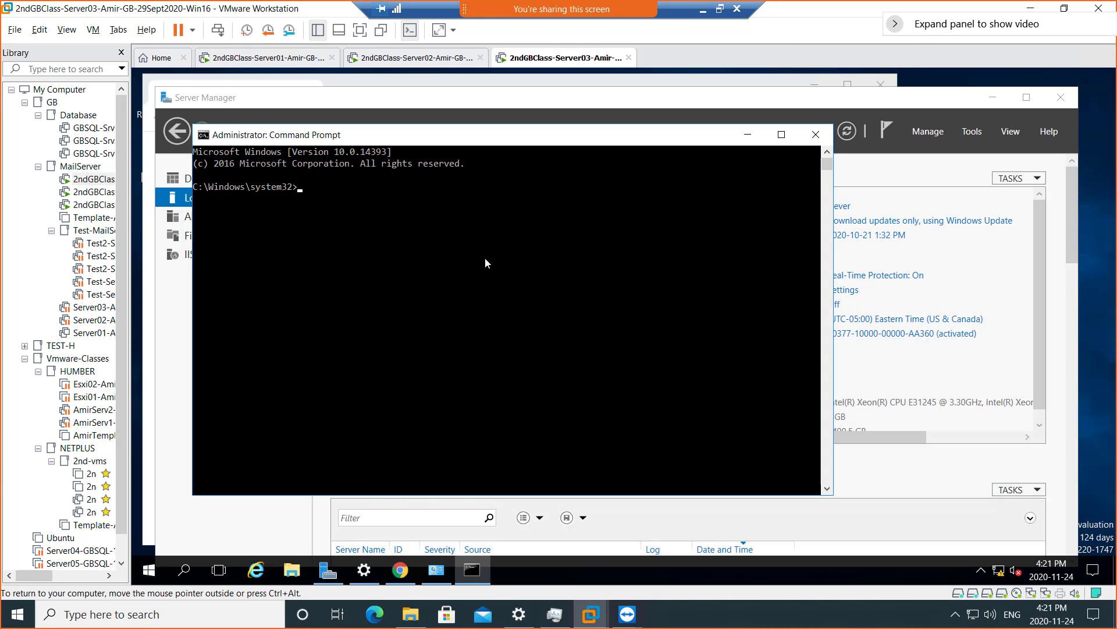
pyautogui.write('ipconfig ')
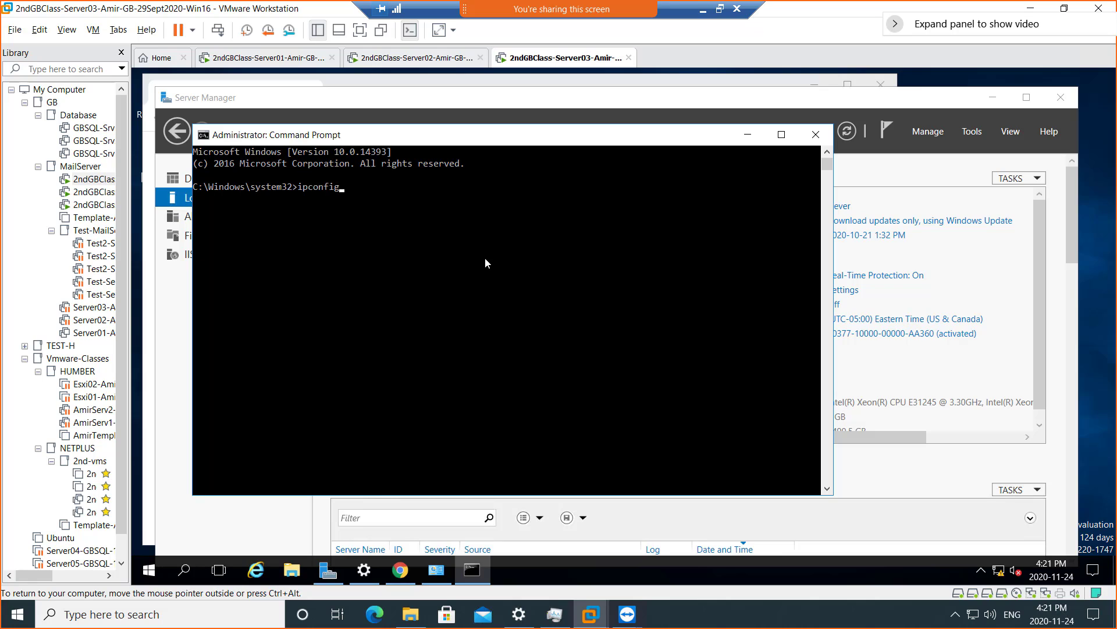
pyautogui.write('/flushdns')
pyautogui.press('Return')
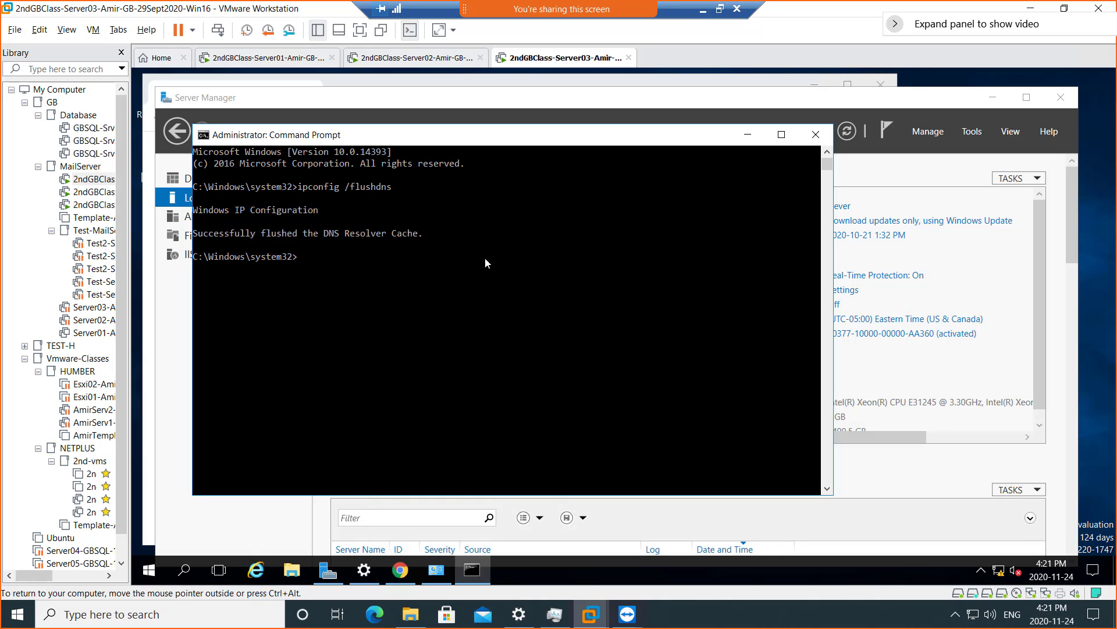
pyautogui.write('ipconfig /registerdns')
pyautogui.press('Return')
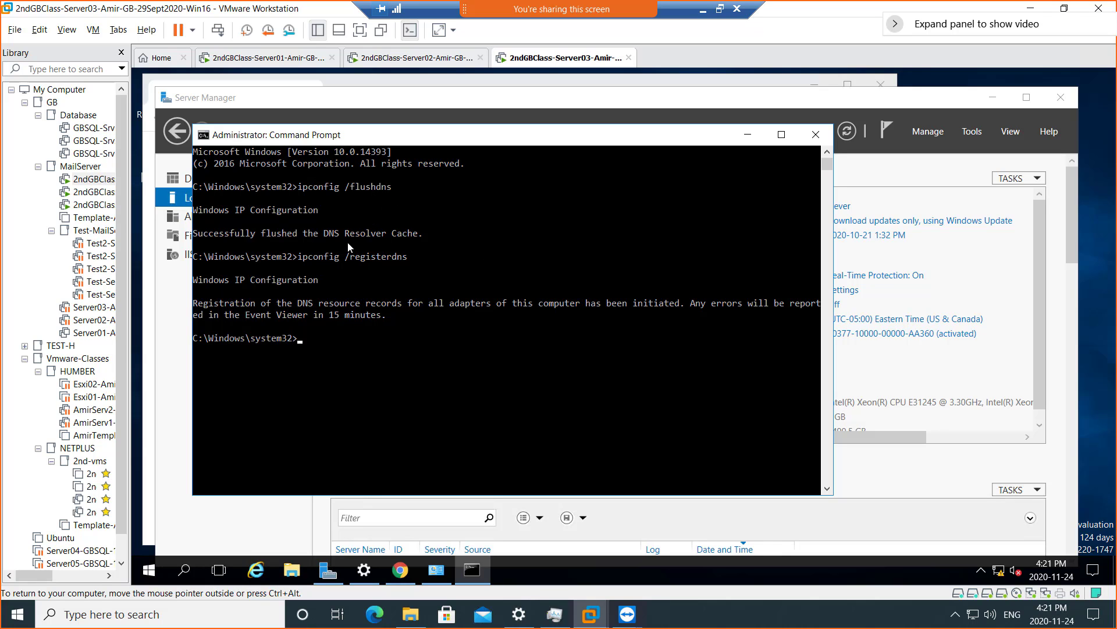
pyautogui.click(749, 136)
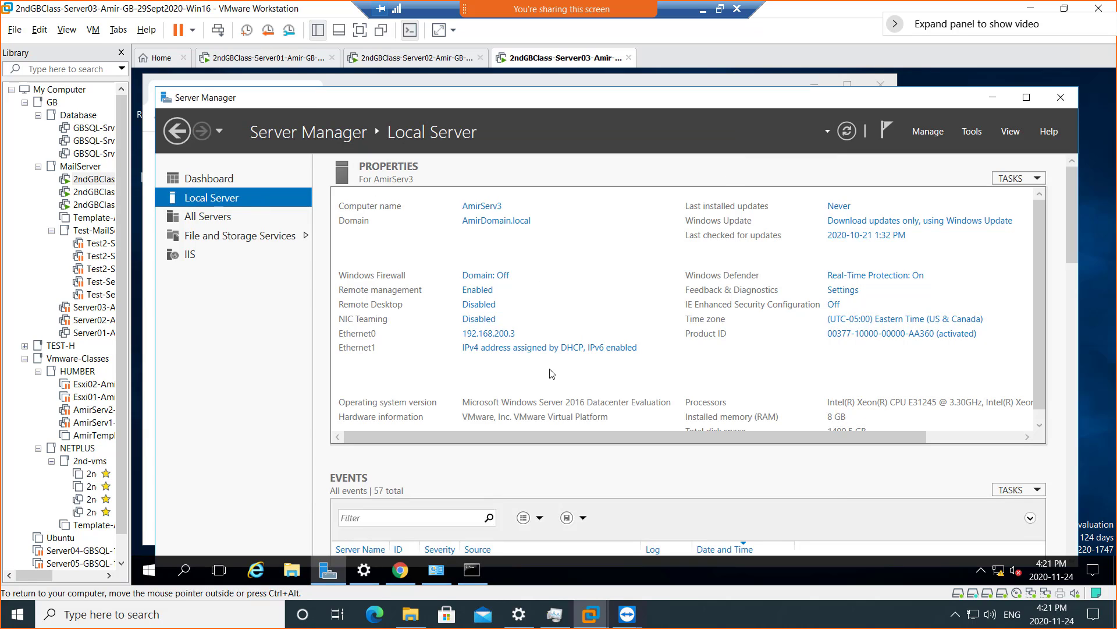
# - Refresh Local Server, then sign in to amirserv3/ecp in Chrome, hitting the TimeSkew error
pyautogui.click(847, 130)
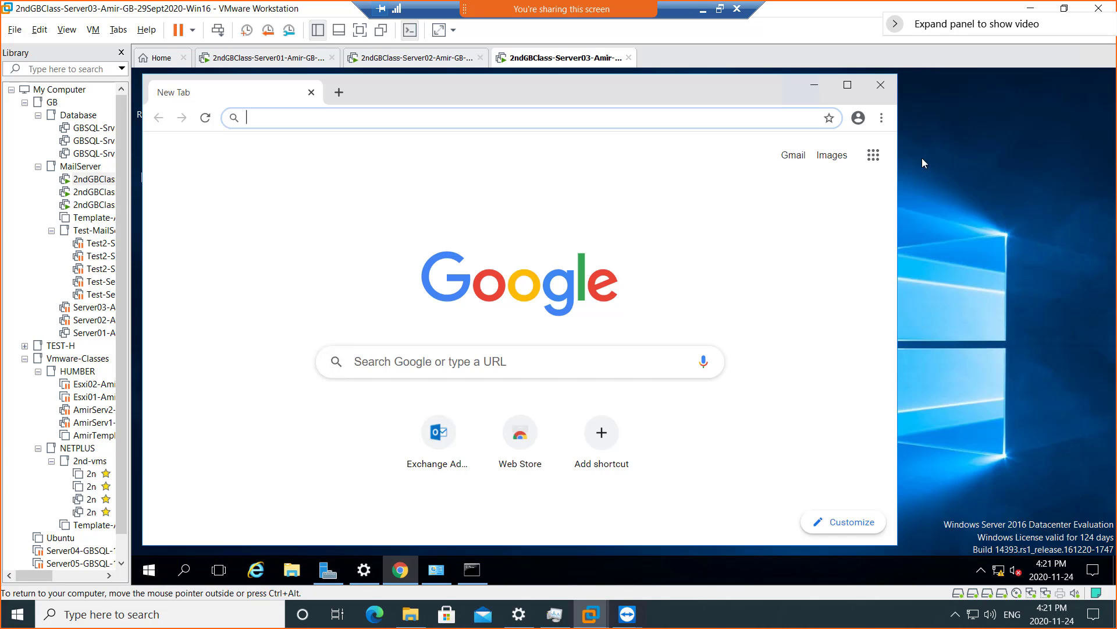
pyautogui.click(993, 97)
pyautogui.write('amir')
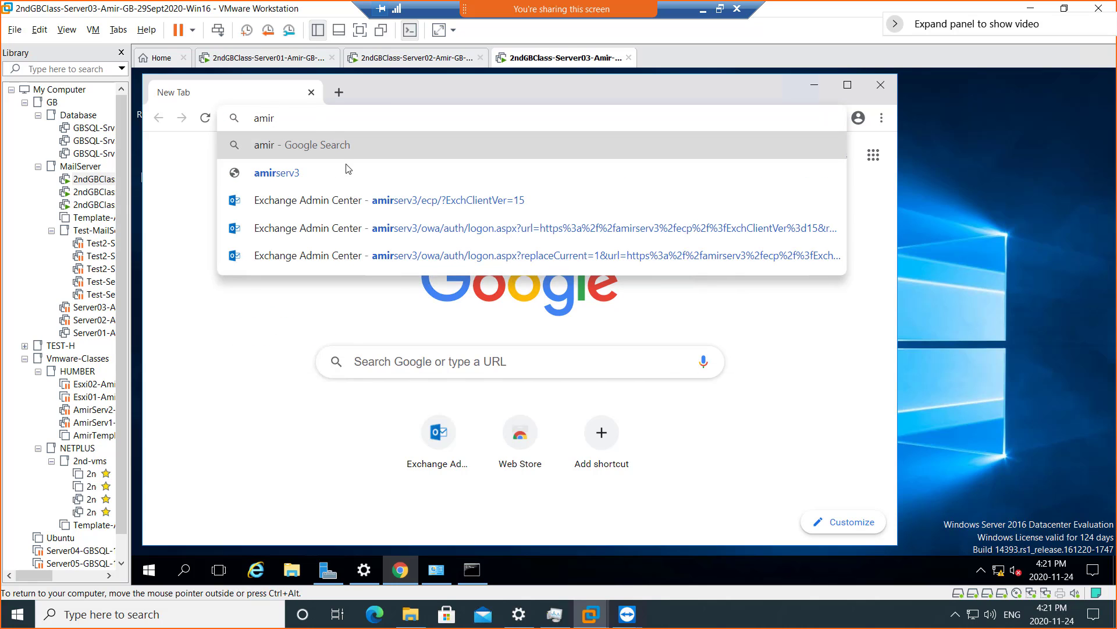
pyautogui.click(418, 208)
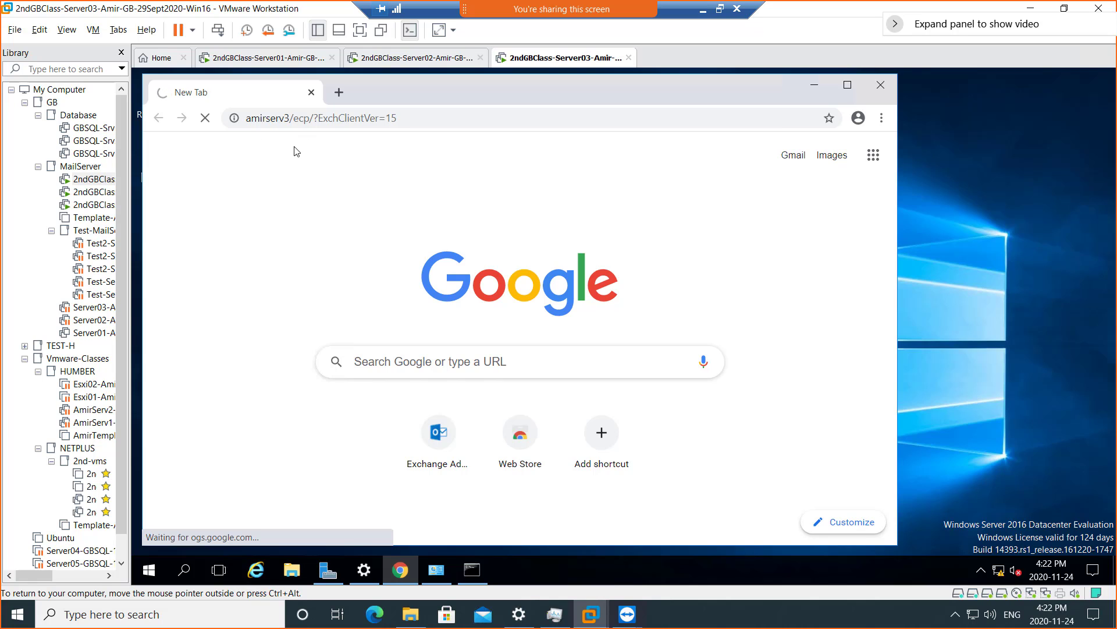
pyautogui.click(848, 88)
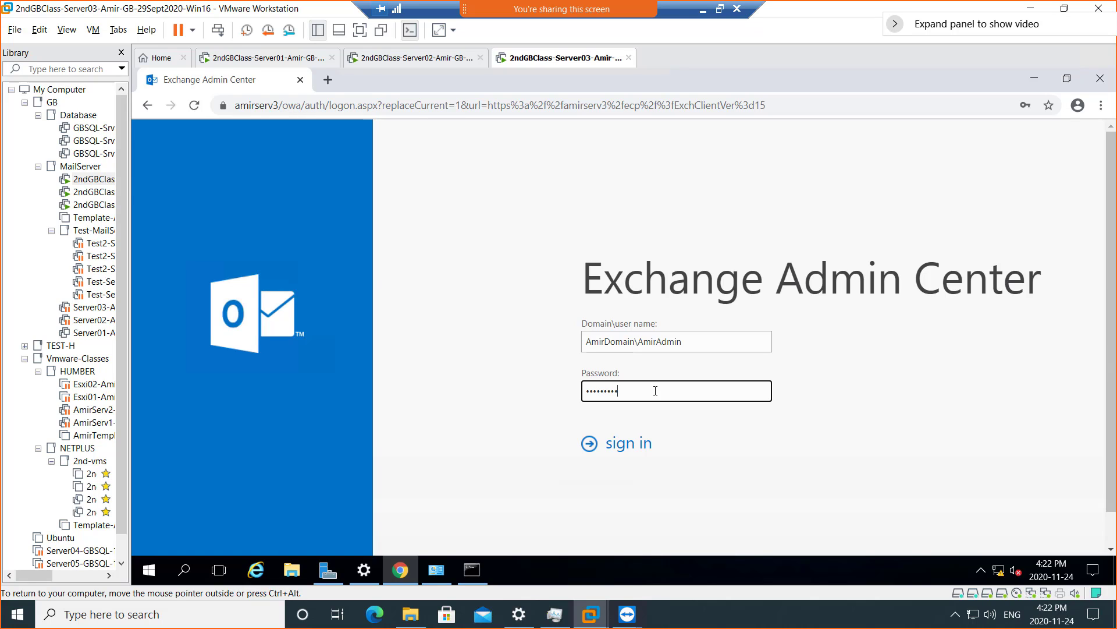
pyautogui.write('d')
pyautogui.press('Return')
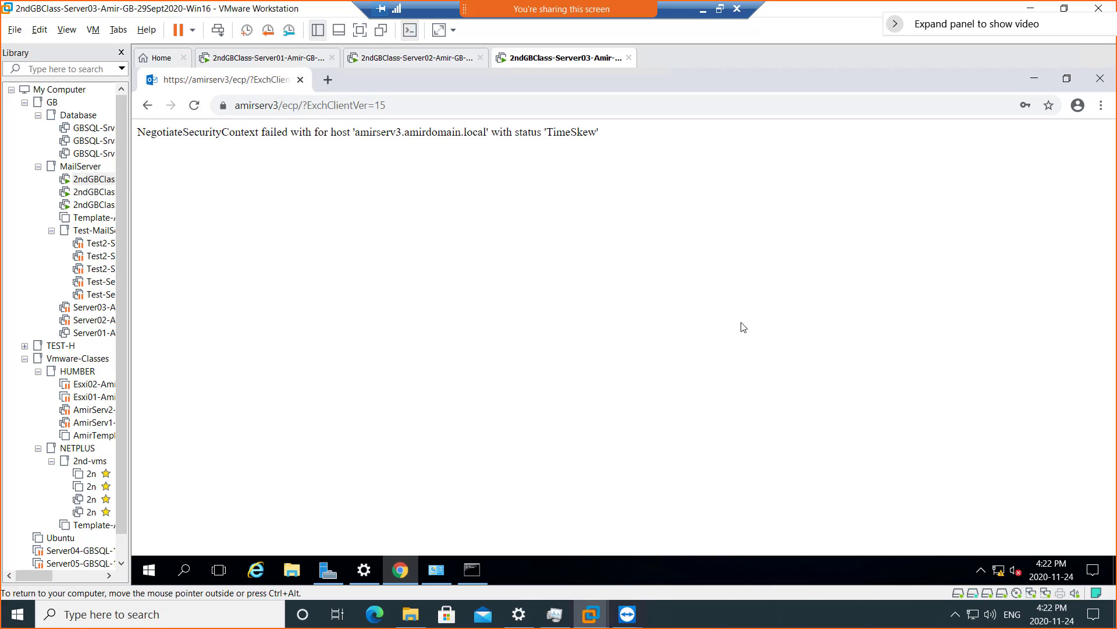
# - On Server02, turn Set time zone automatically On, then view Region & language settings
pyautogui.moveTo(1049, 568)
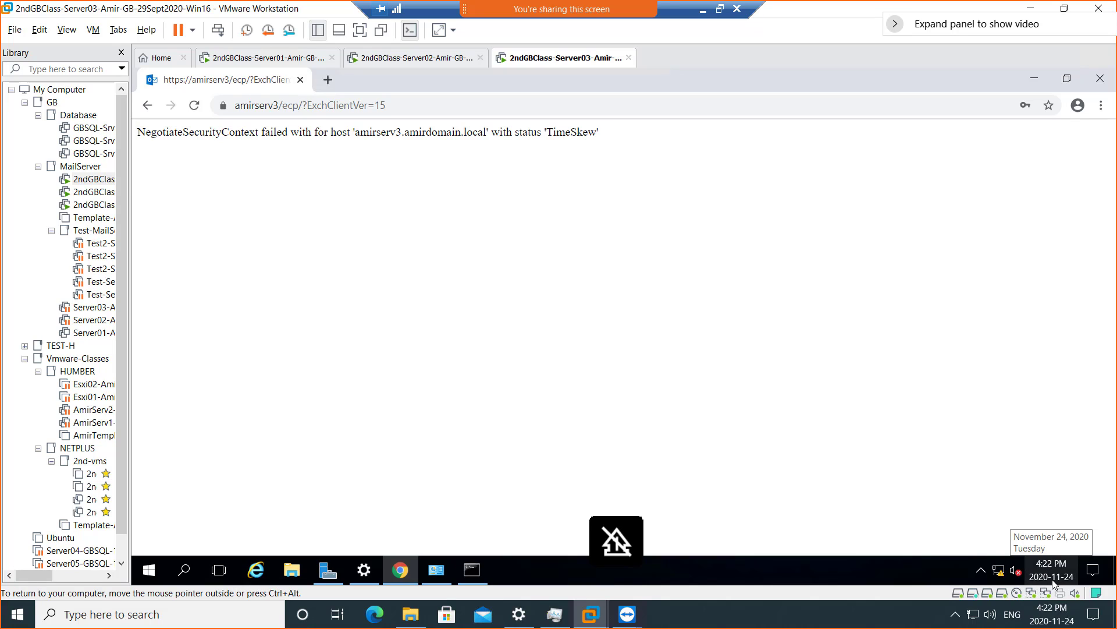
pyautogui.click(386, 64)
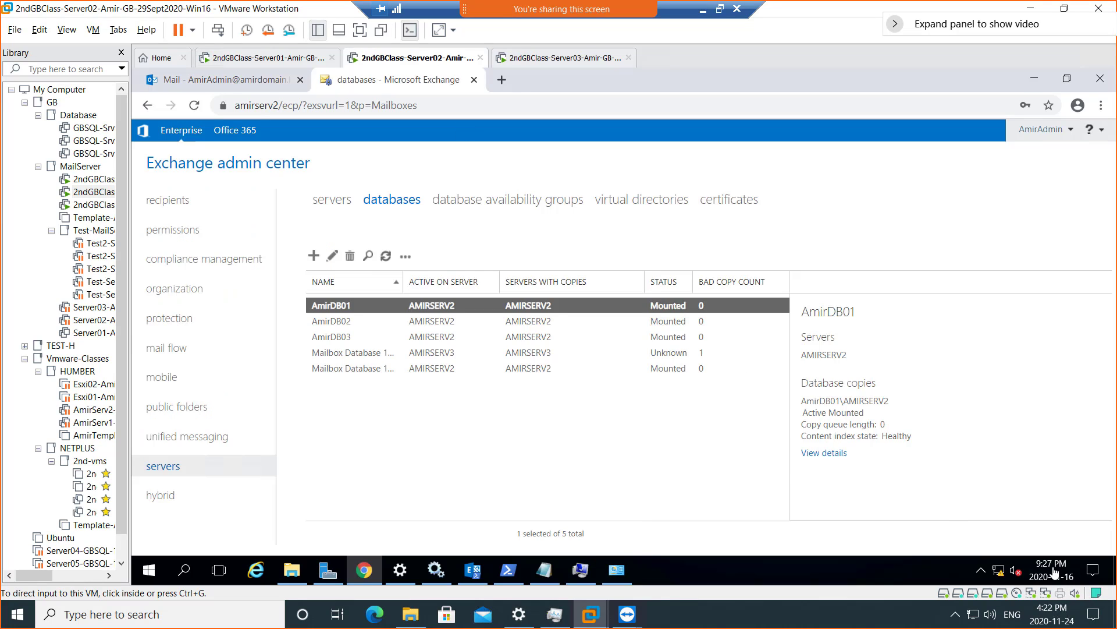
pyautogui.moveTo(1047, 573)
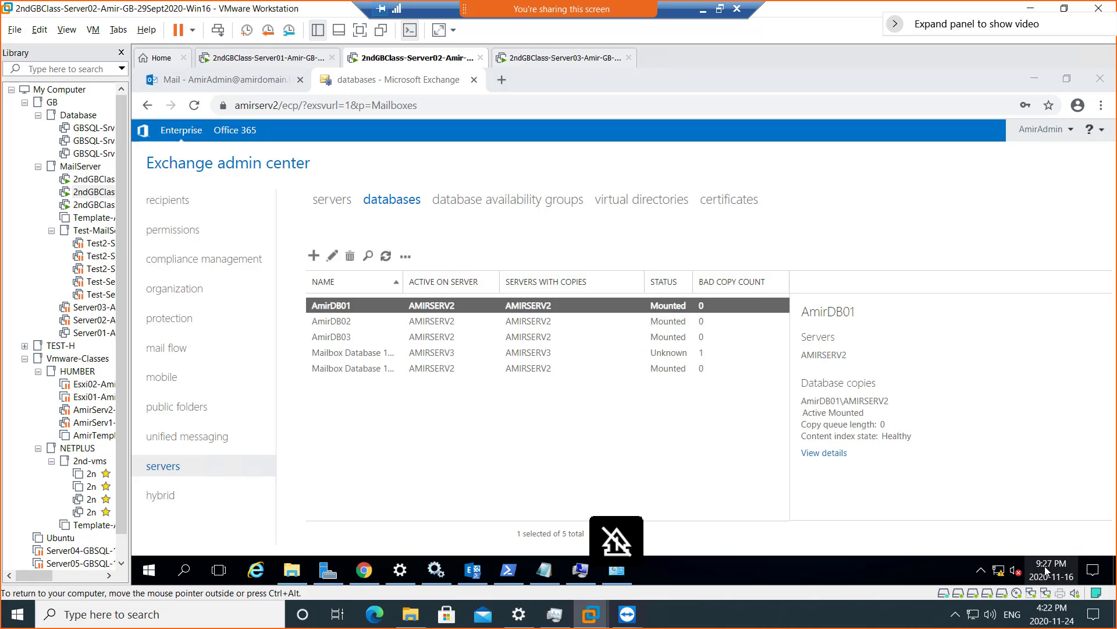
pyautogui.click(1046, 571)
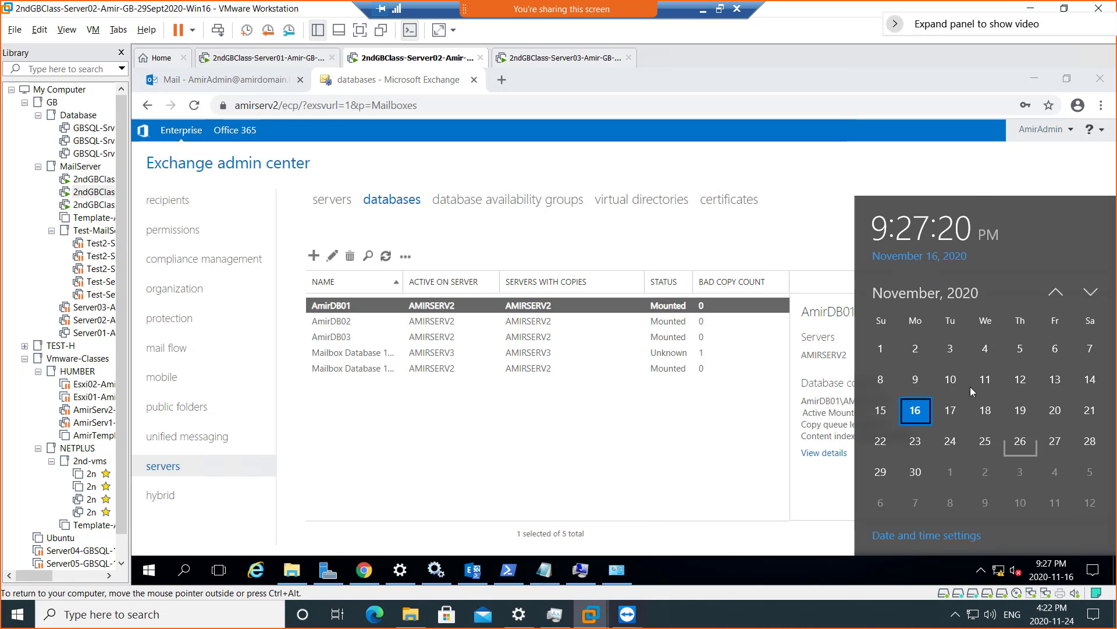
pyautogui.click(922, 535)
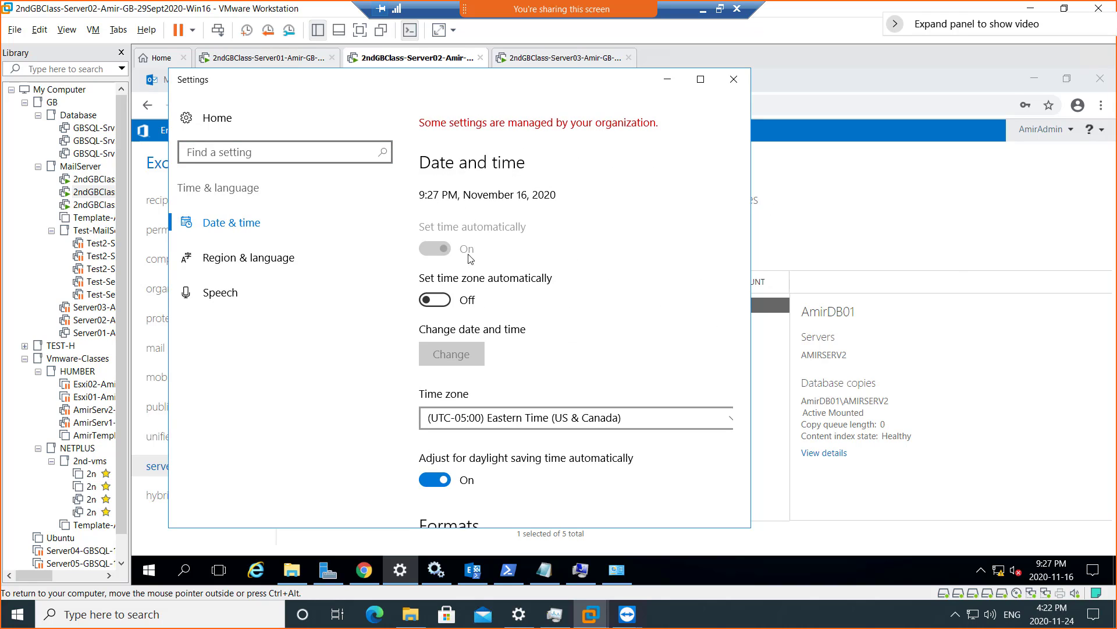
pyautogui.click(435, 301)
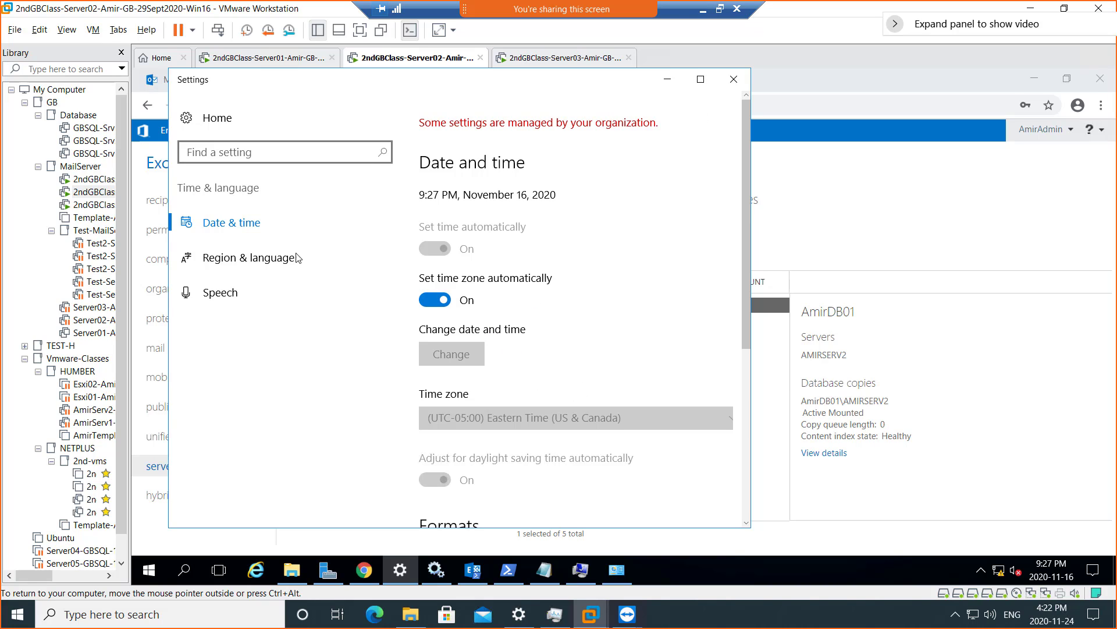
pyautogui.click(268, 266)
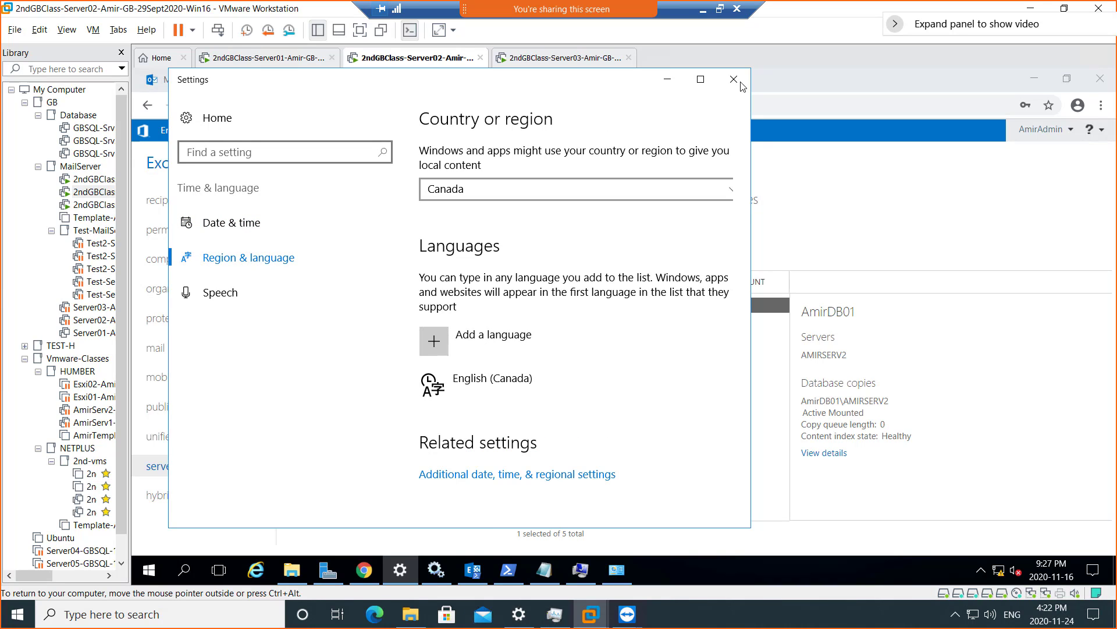
# - Change Server02's clock from 9:27 PM to 4:23 PM via Control Panel's Date and Time
pyautogui.click(534, 482)
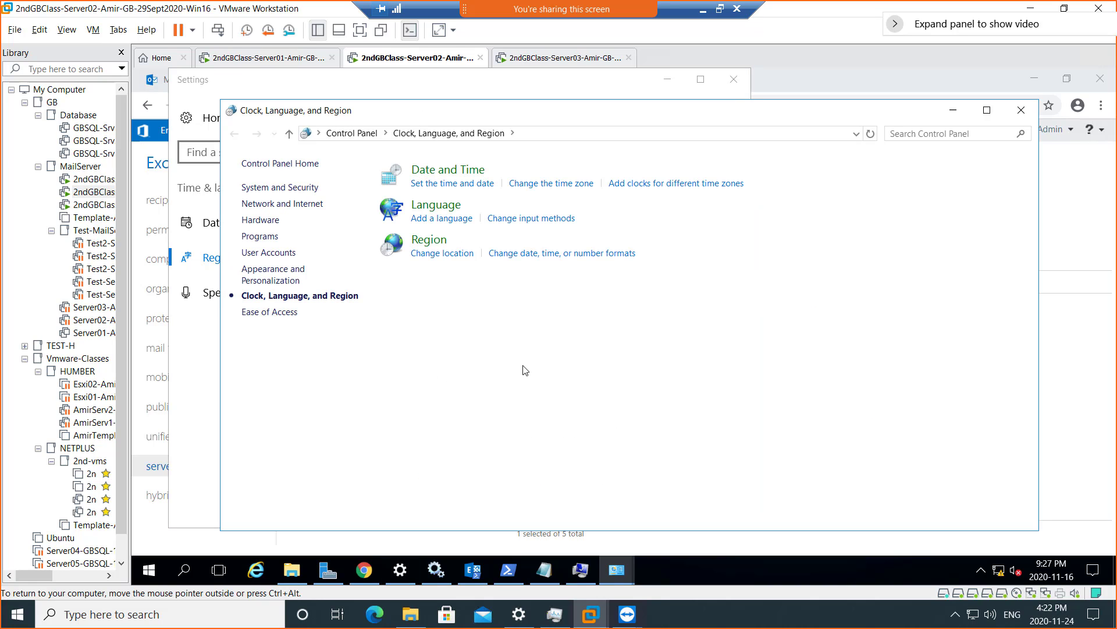
pyautogui.click(449, 183)
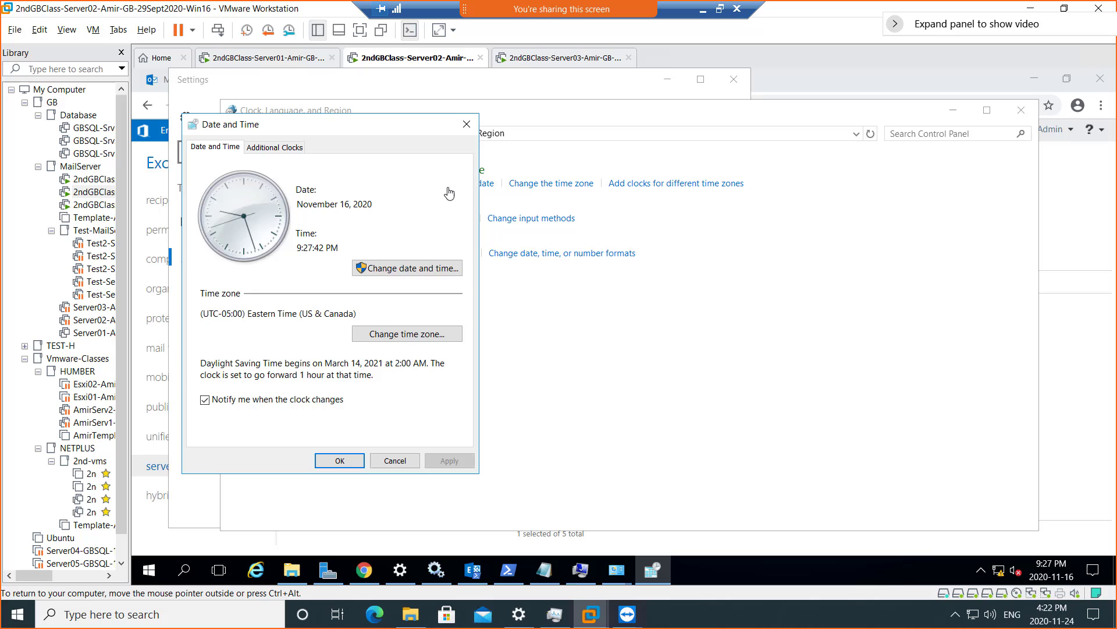
pyautogui.click(397, 267)
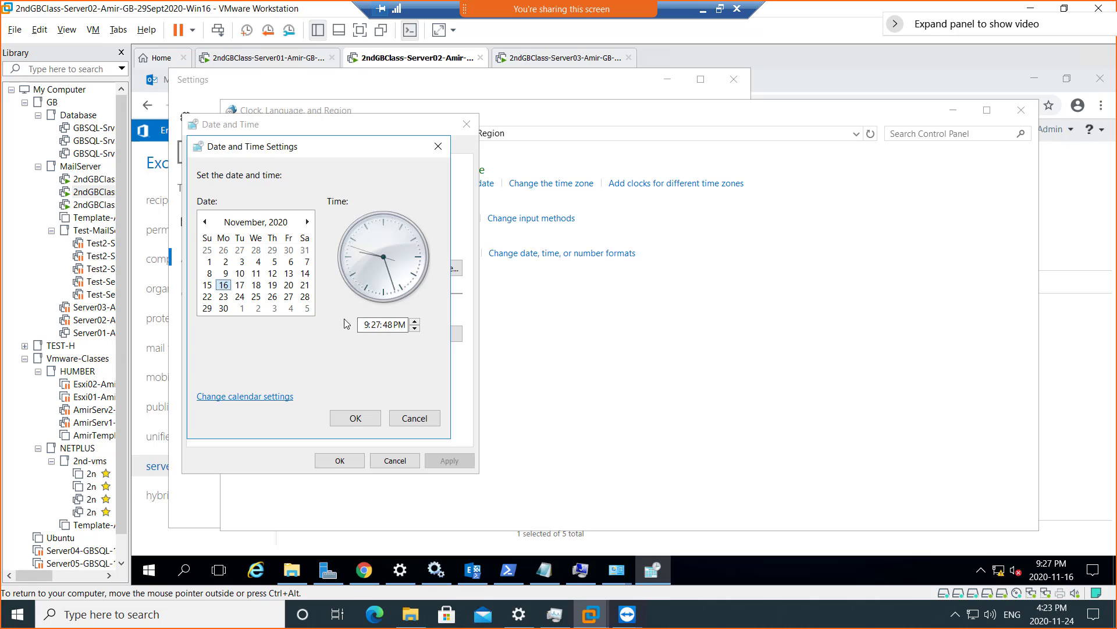
pyautogui.click(365, 324)
pyautogui.write('4:')
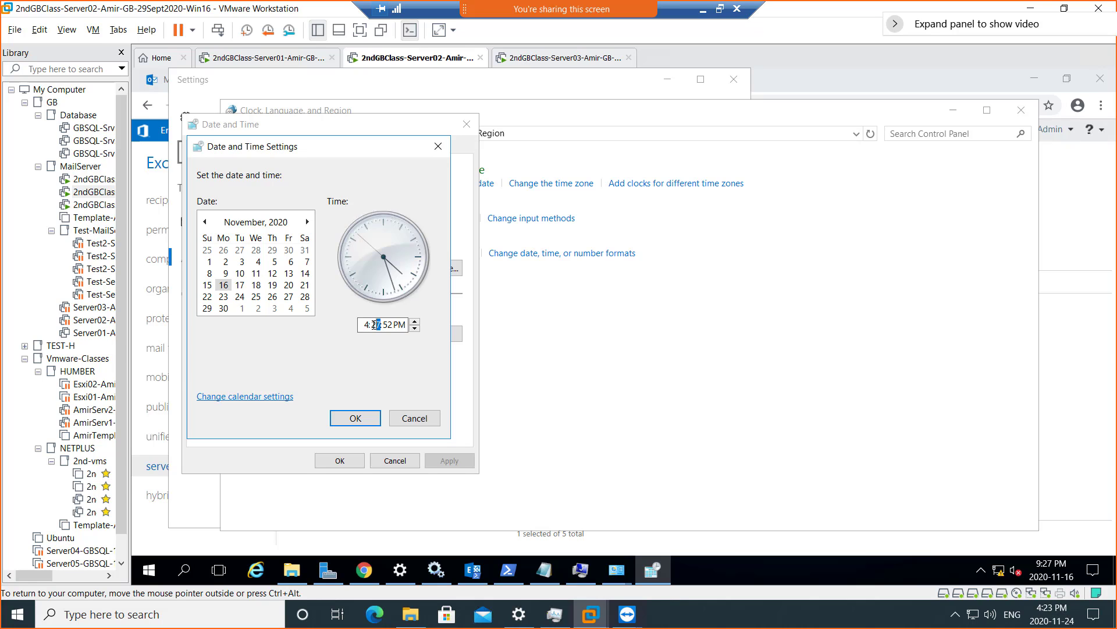
pyautogui.write('23')
pyautogui.click(354, 418)
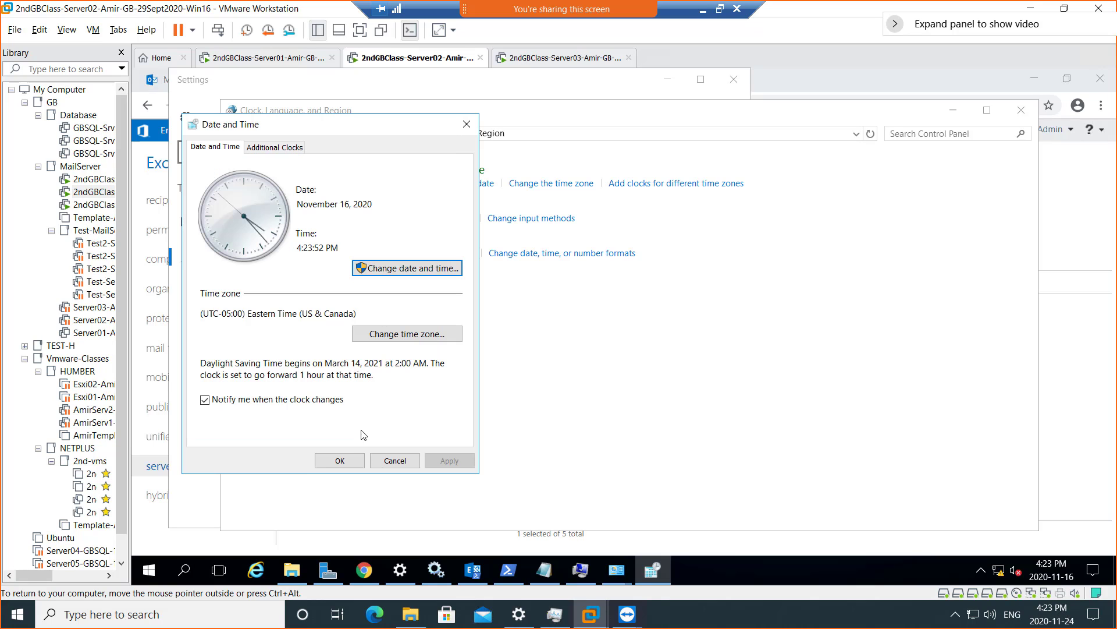
pyautogui.click(340, 462)
# - Send the Server02 guest a restart, then switch to Server03, which shows the TimeSkew error
pyautogui.rightClick(416, 65)
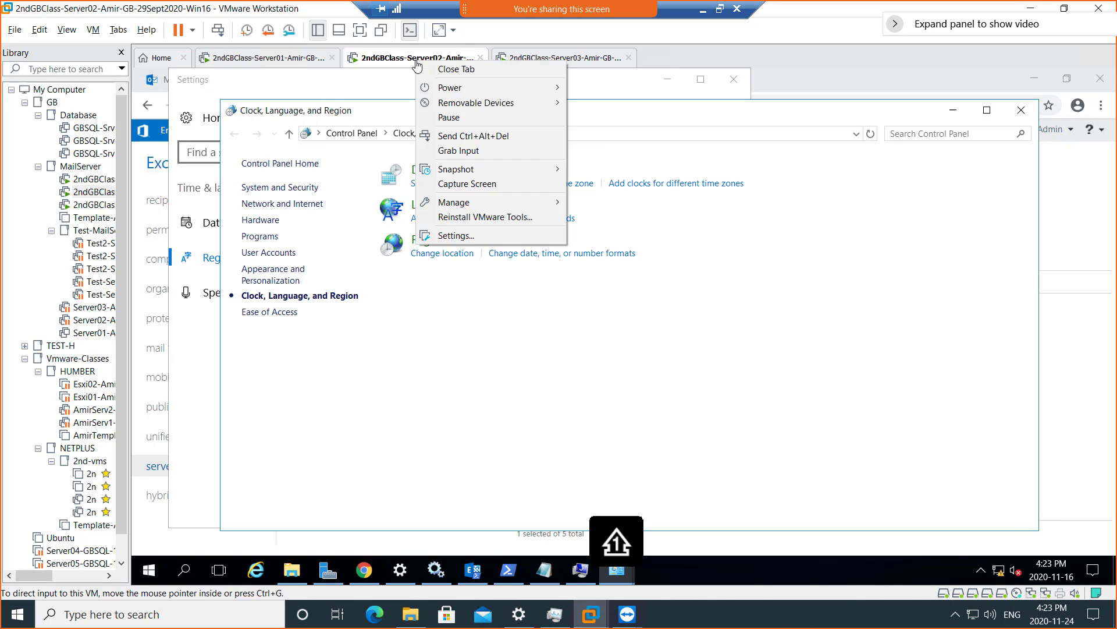
pyautogui.moveTo(449, 87)
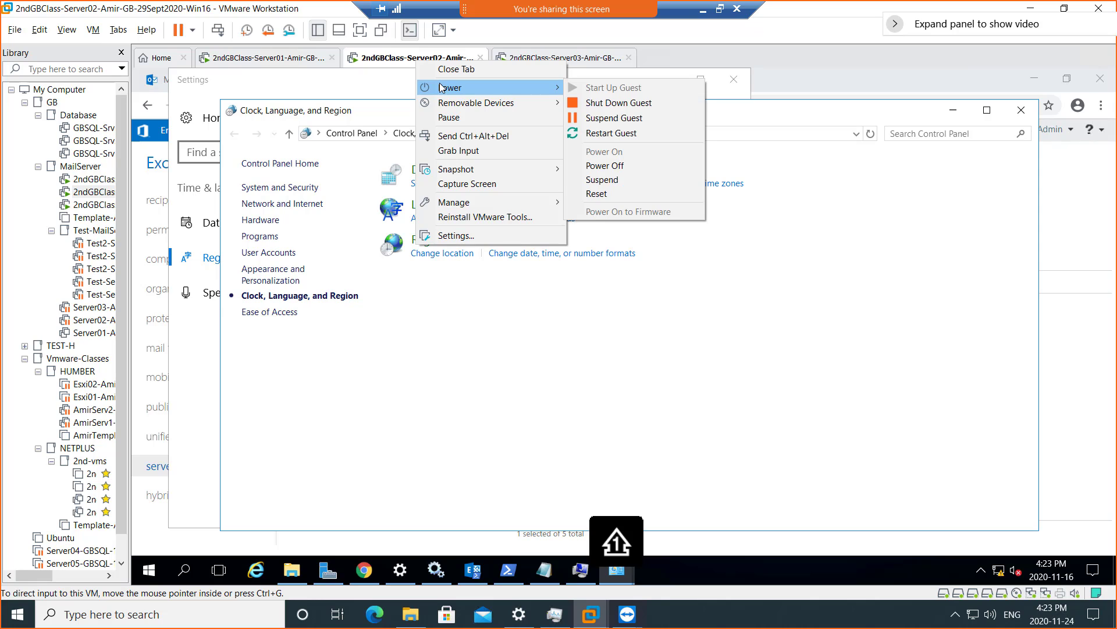
pyautogui.click(654, 135)
pyautogui.click(583, 340)
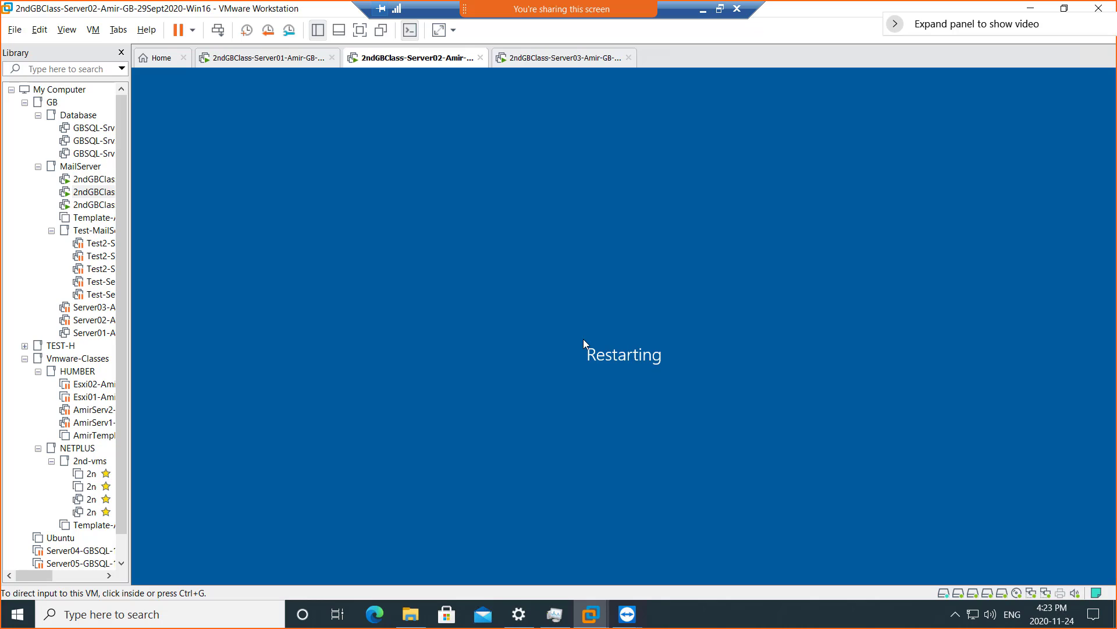
pyautogui.click(563, 58)
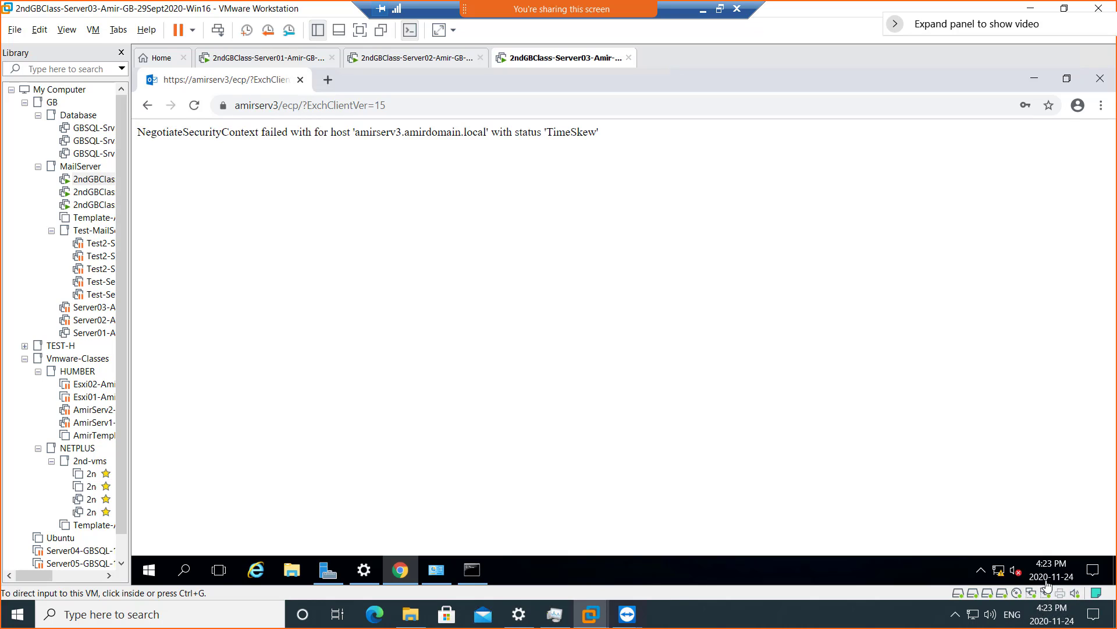
# - Change Server01's guest clock from 9:28 PM to 4:23 PM through Server Manager's date and time settings
pyautogui.click(258, 64)
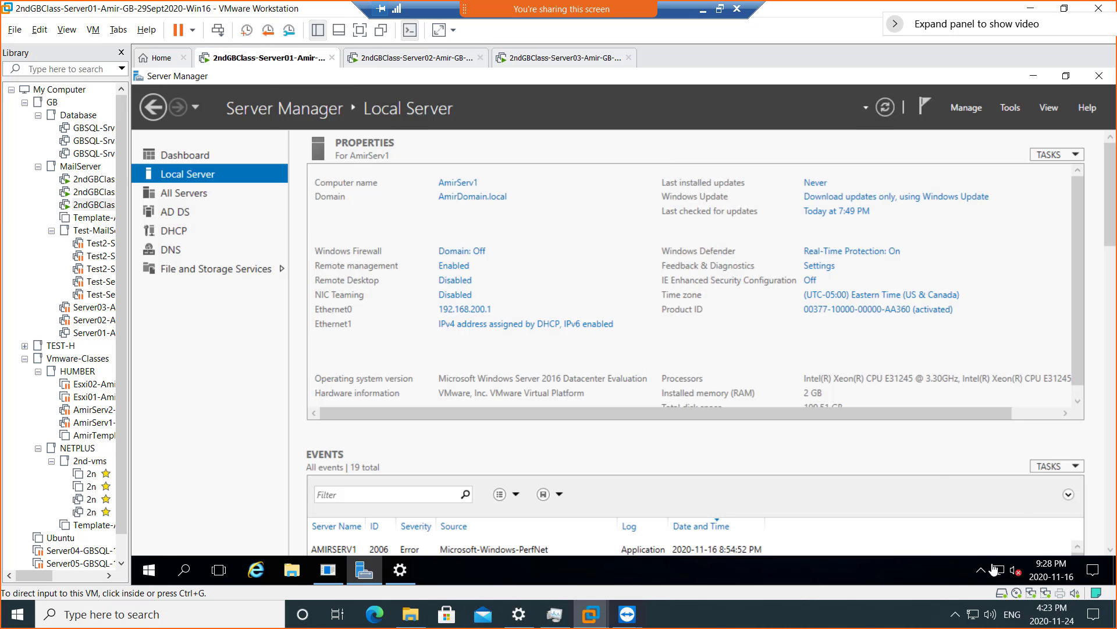
pyautogui.click(1046, 572)
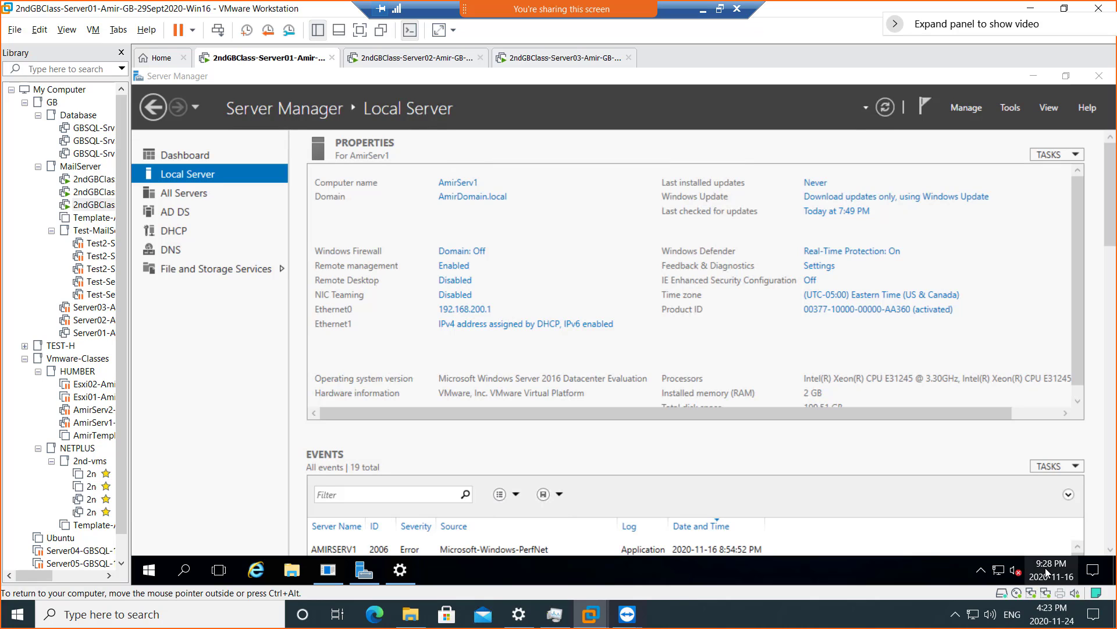
pyautogui.rightClick(1045, 568)
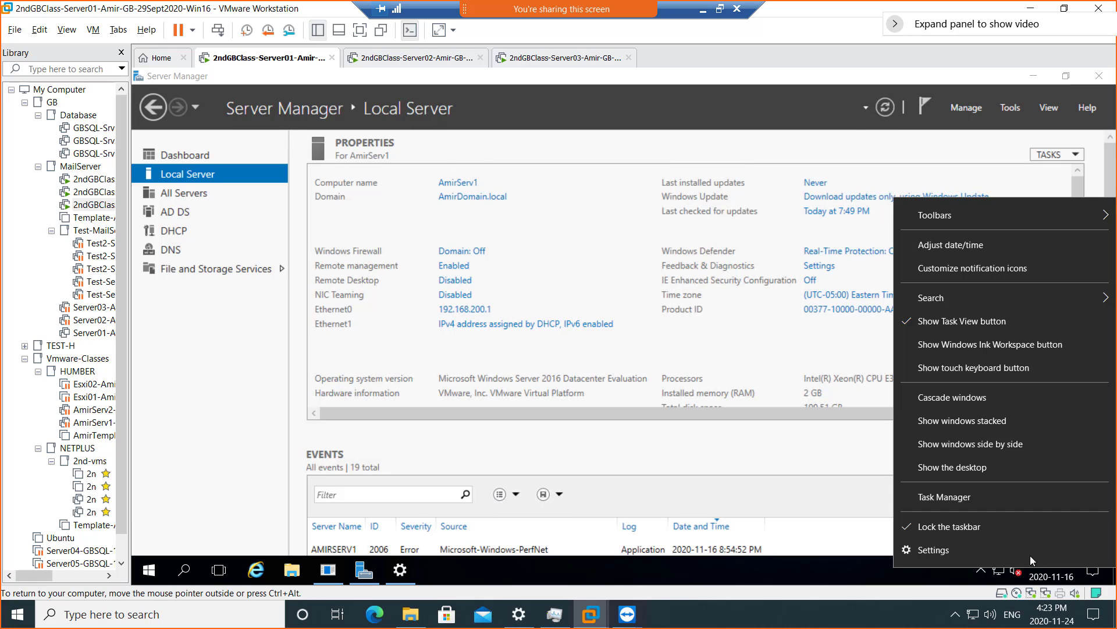
pyautogui.click(778, 349)
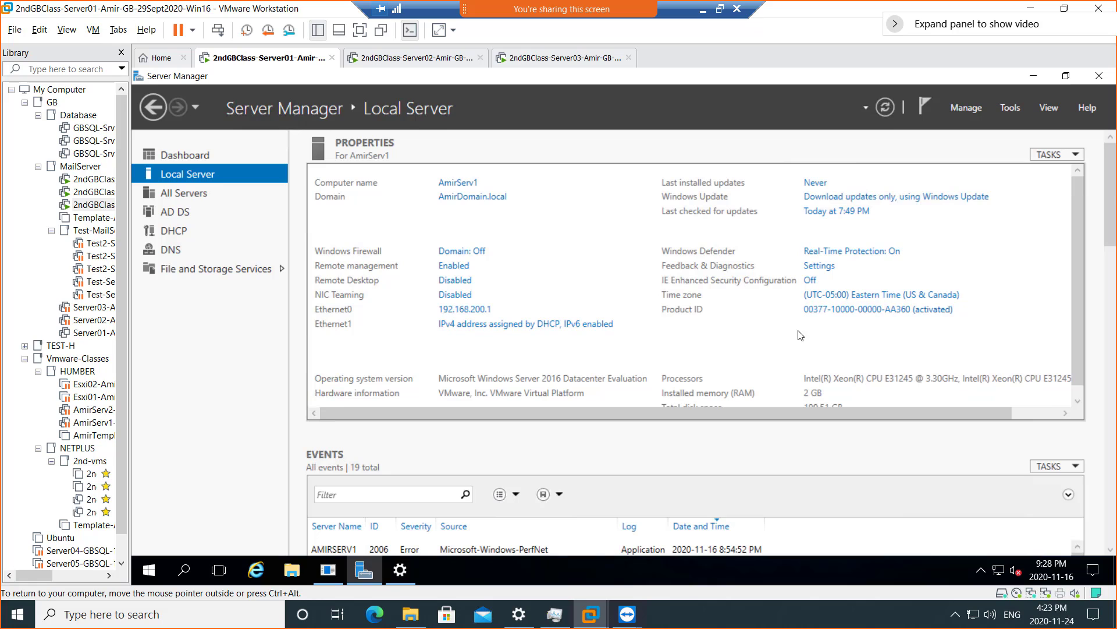
pyautogui.click(867, 295)
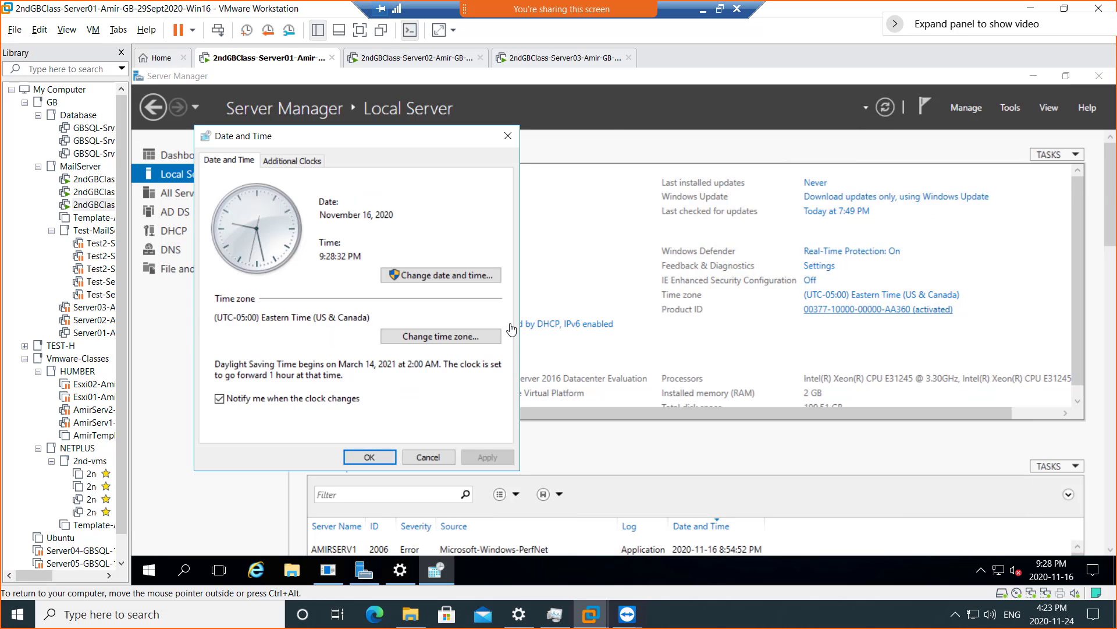
pyautogui.click(436, 275)
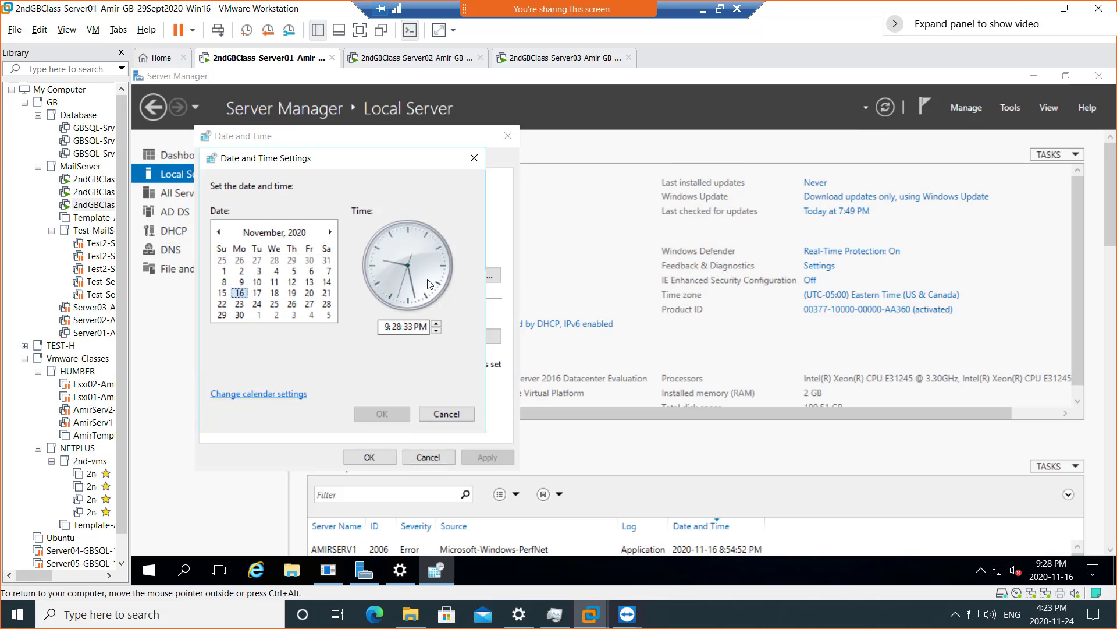
pyautogui.click(386, 325)
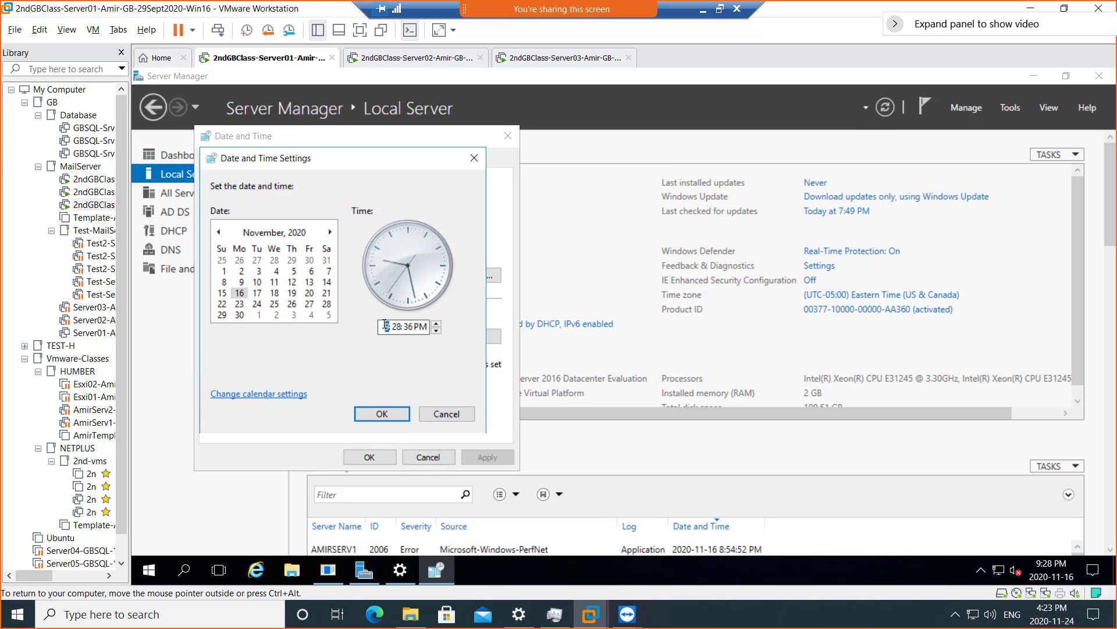
pyautogui.write('4')
pyautogui.press('Right')
pyautogui.write('23')
pyautogui.click(378, 414)
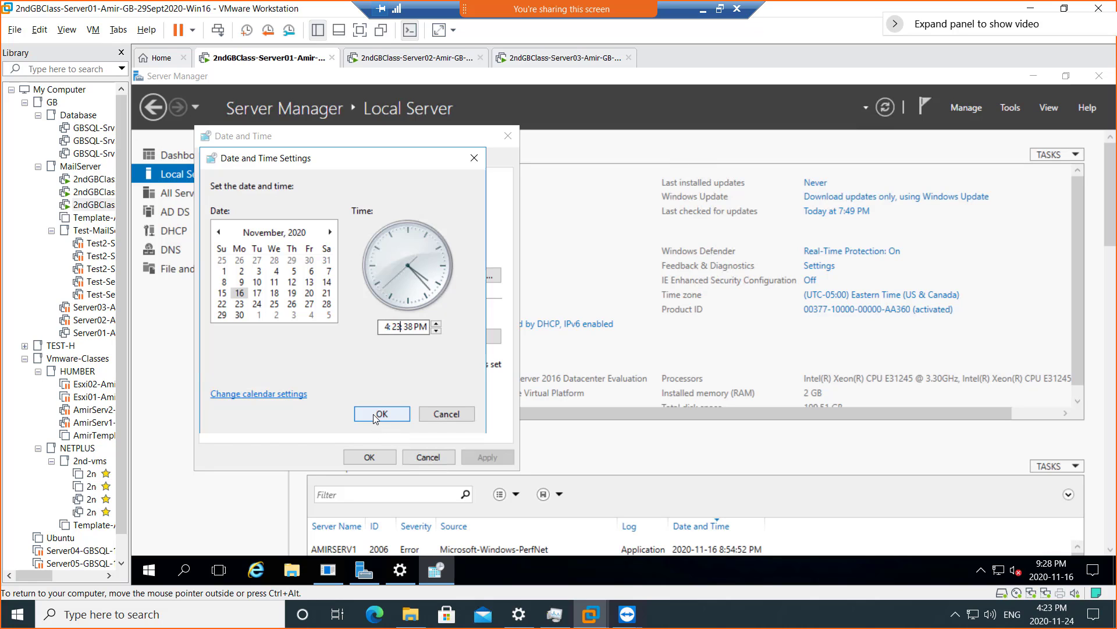
pyautogui.click(369, 457)
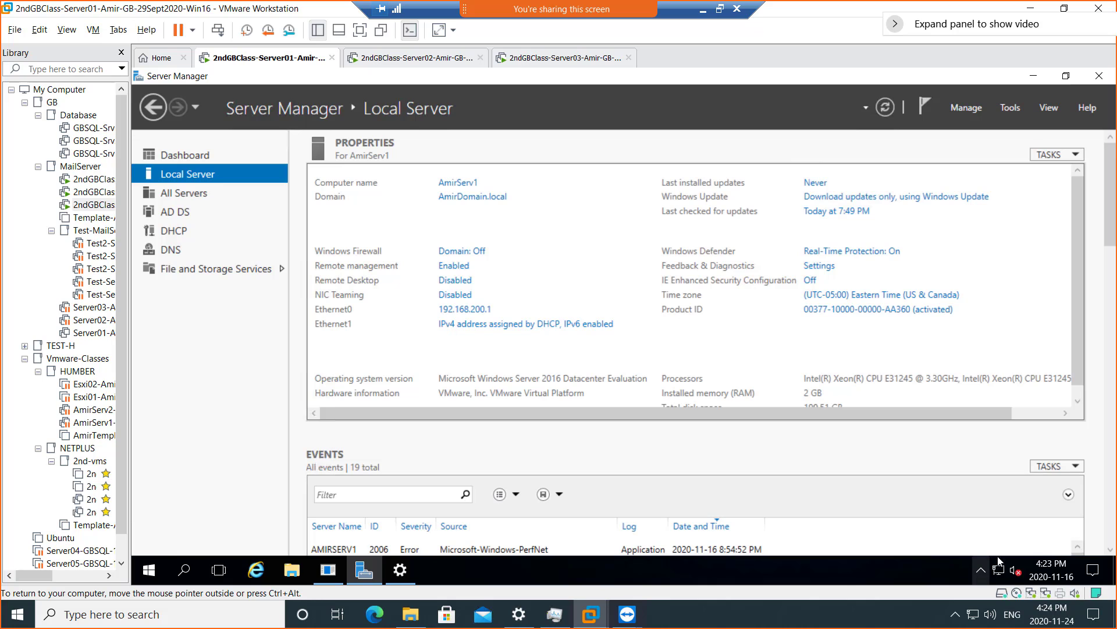
# - Restart the Server01 guest from its tab's Power menu
pyautogui.rightClick(263, 63)
pyautogui.moveTo(298, 88)
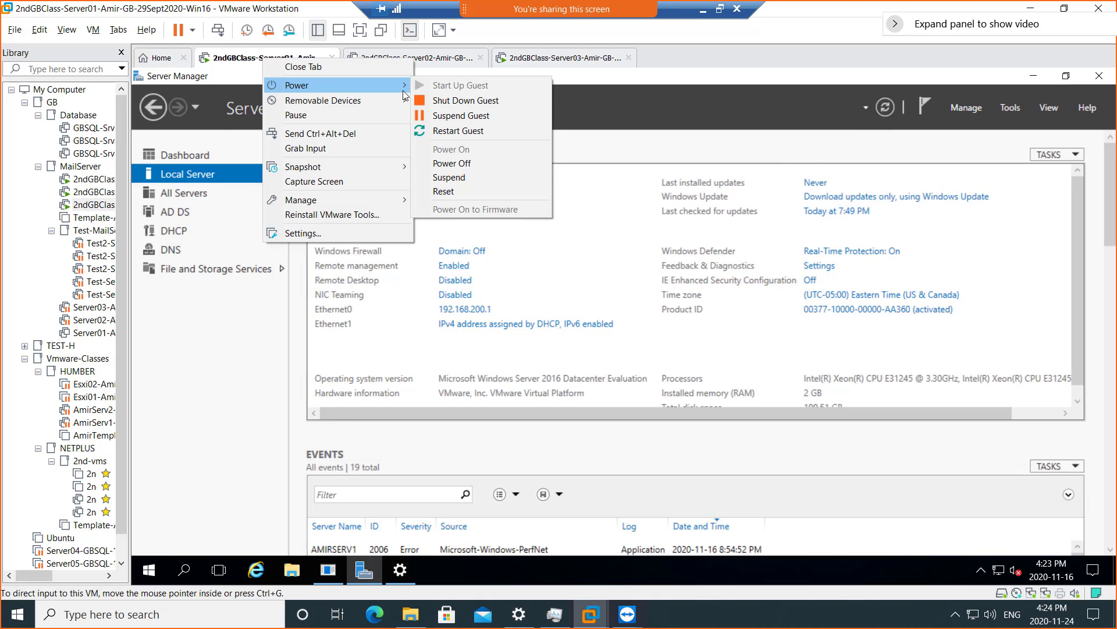
pyautogui.click(471, 131)
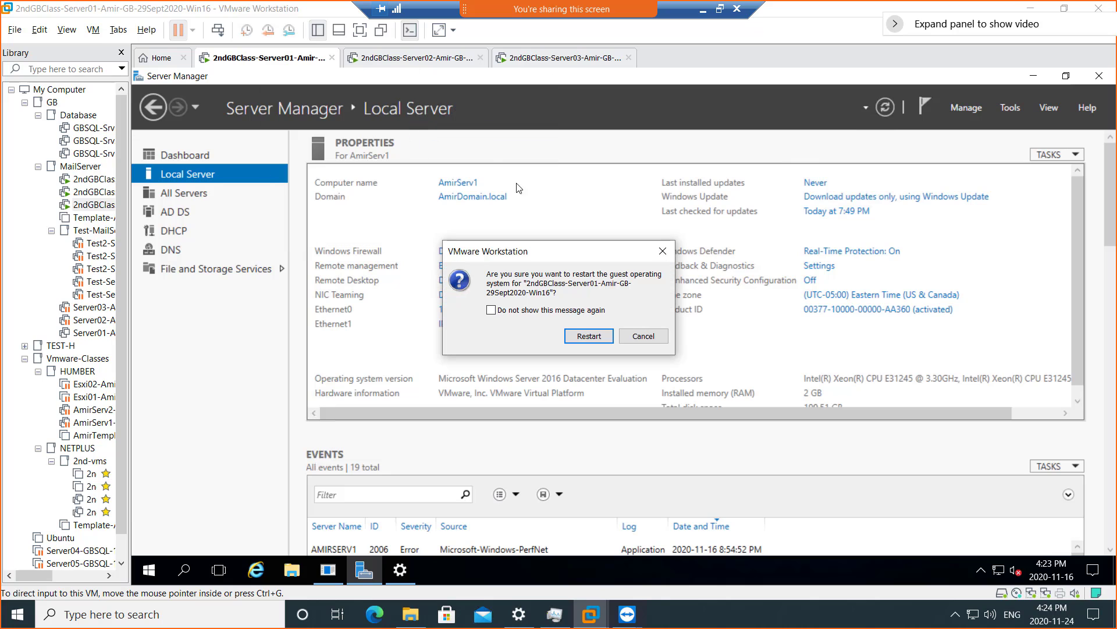
pyautogui.click(589, 337)
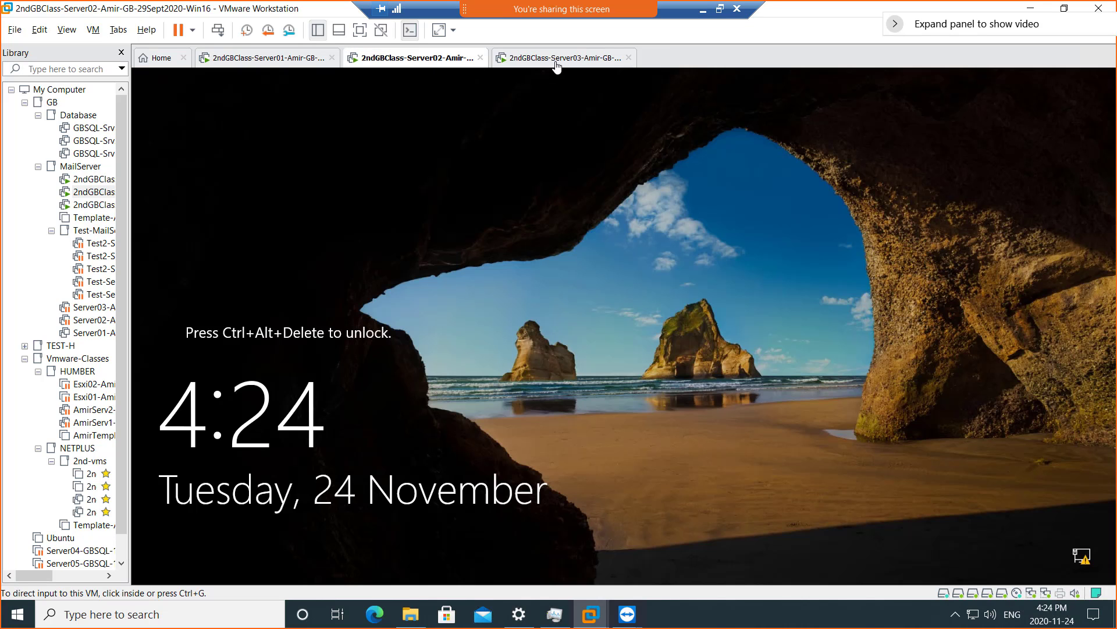
# - Cycle through Server03, Server02 and Server01 to watch the restarts, ending on Server03
pyautogui.click(557, 64)
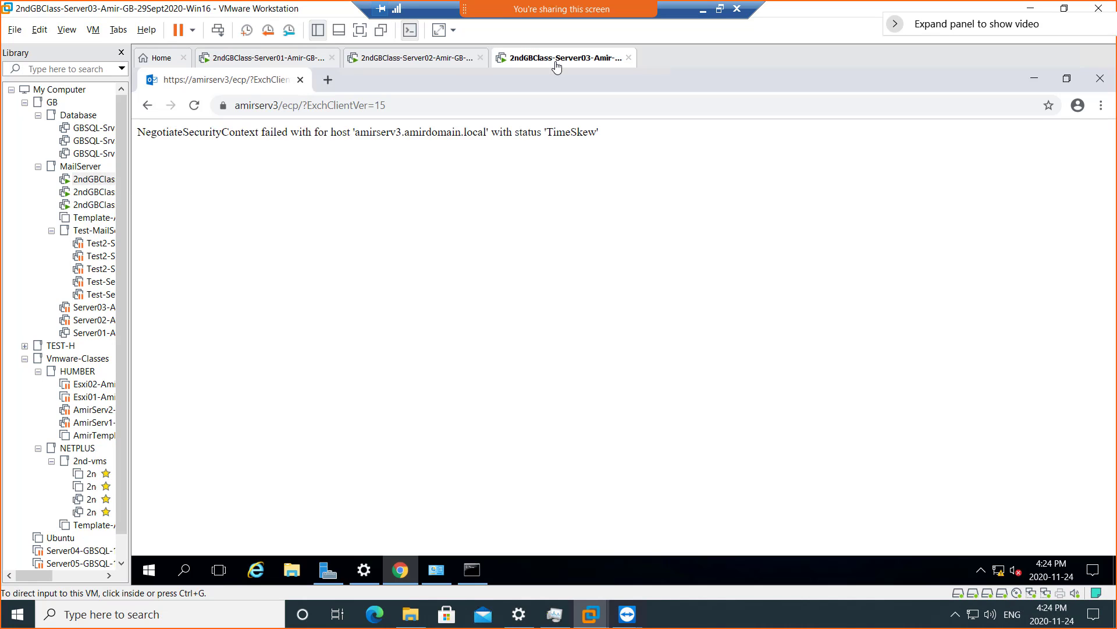
pyautogui.click(389, 65)
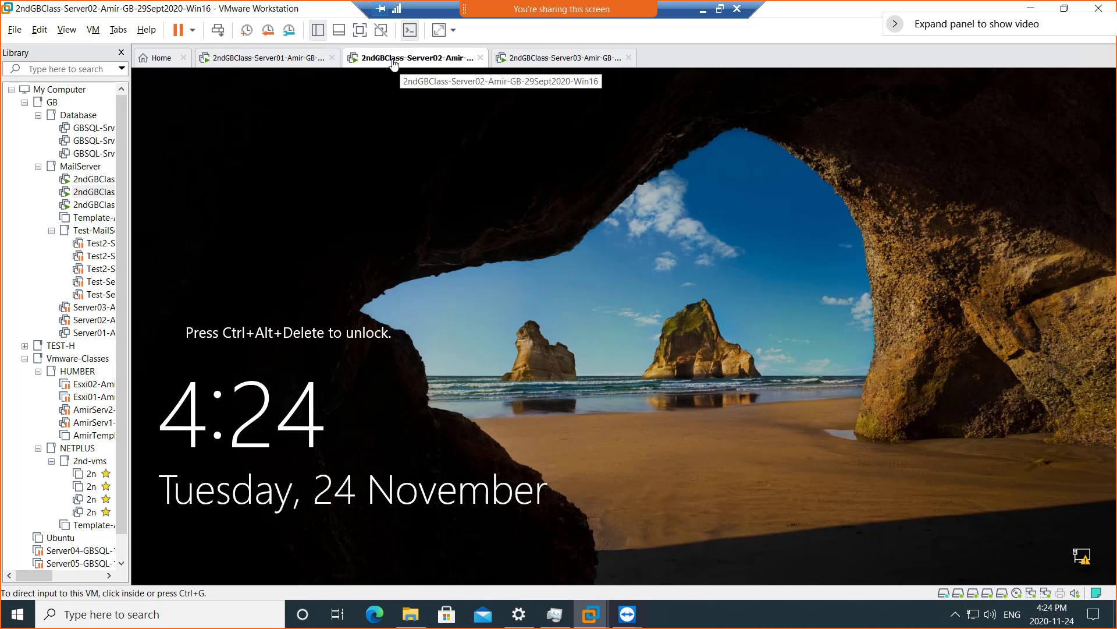
pyautogui.click(272, 65)
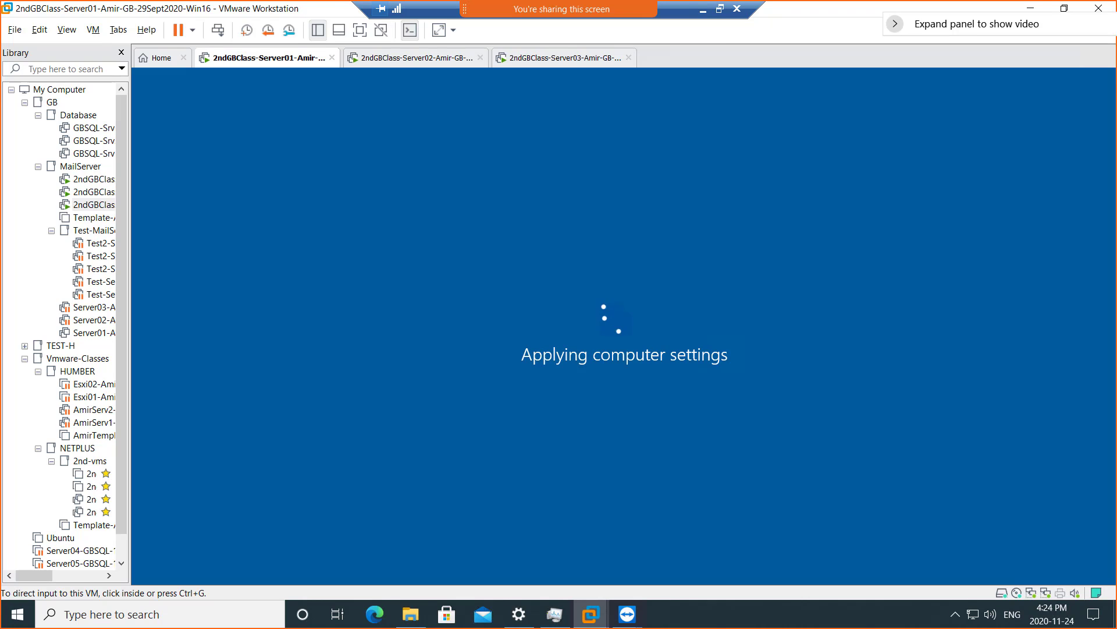
pyautogui.click(400, 59)
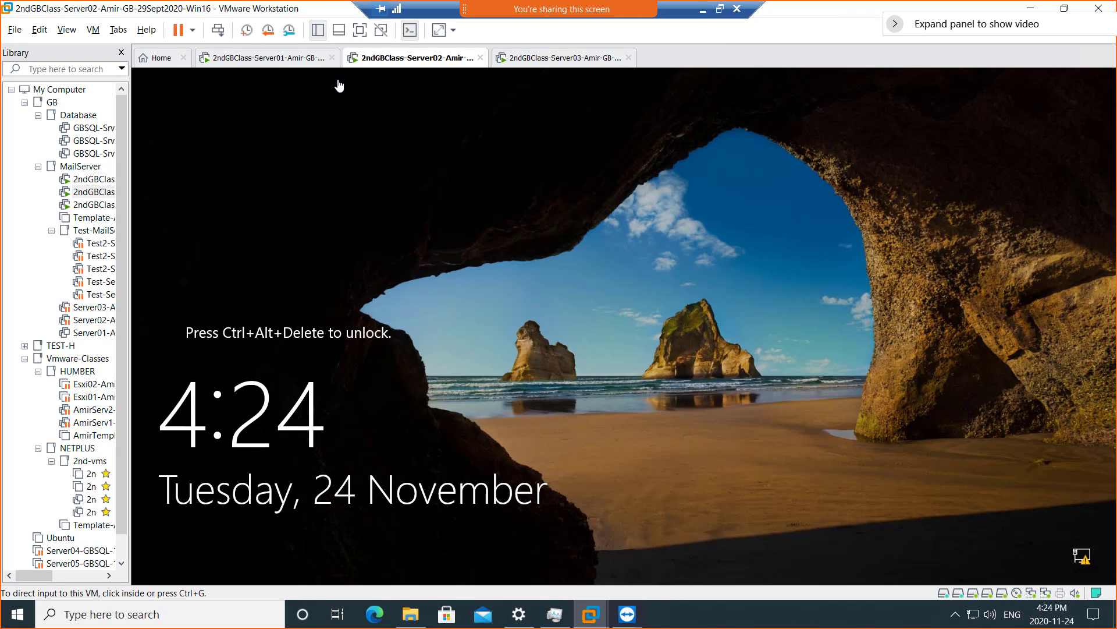
pyautogui.click(256, 64)
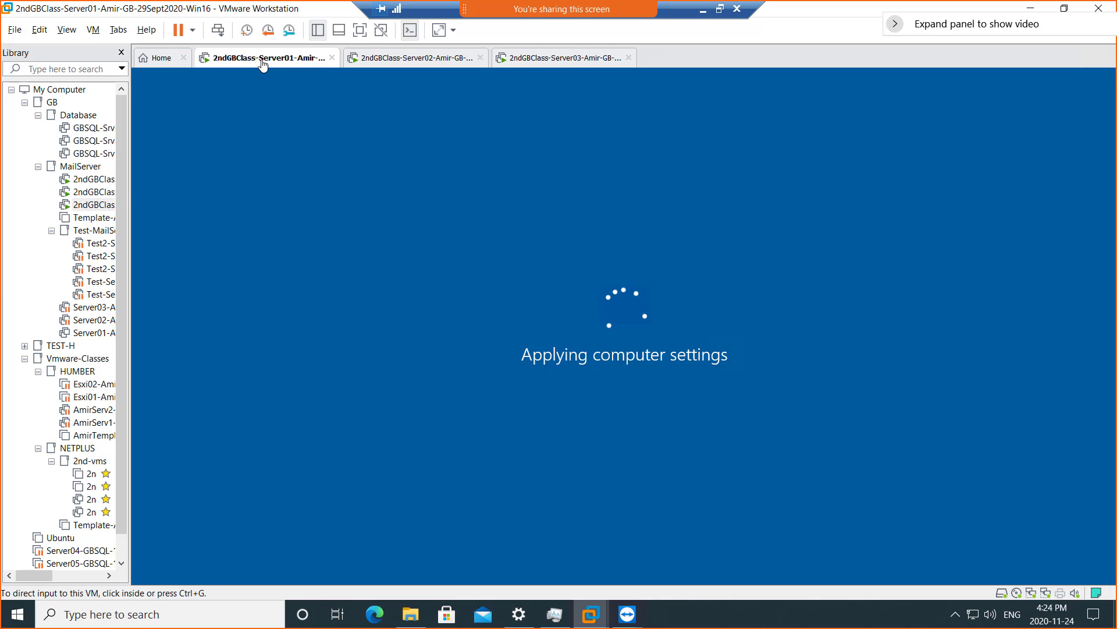
pyautogui.click(566, 63)
# - Sign out of the Server03 guest, then switch to Server01 as it boots
pyautogui.rightClick(566, 65)
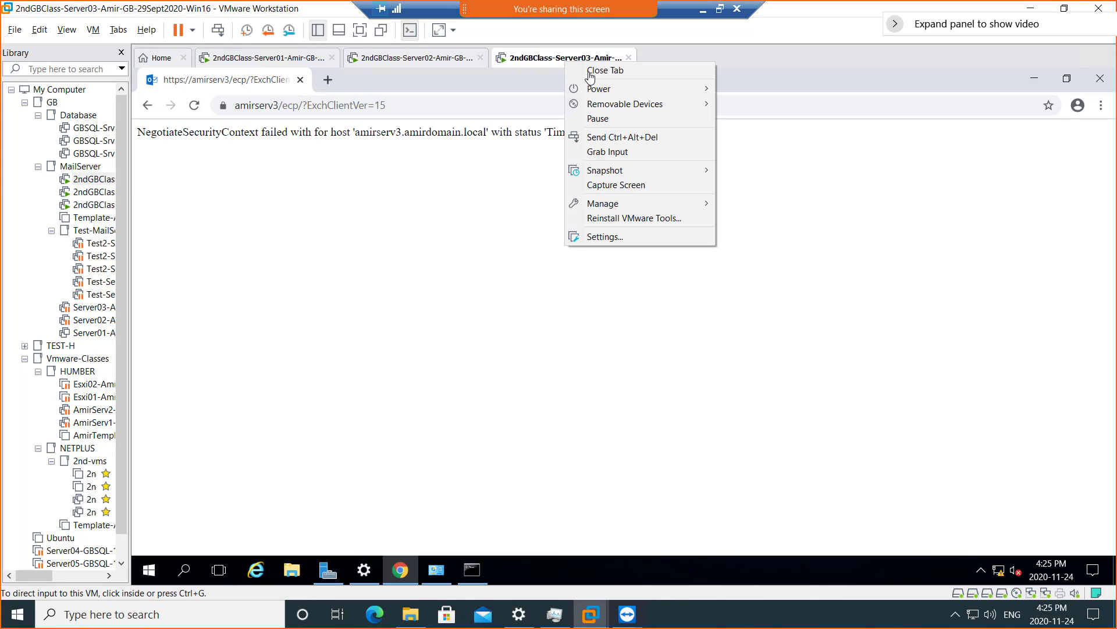
pyautogui.click(146, 570)
pyautogui.rightClick(145, 571)
pyautogui.moveTo(277, 530)
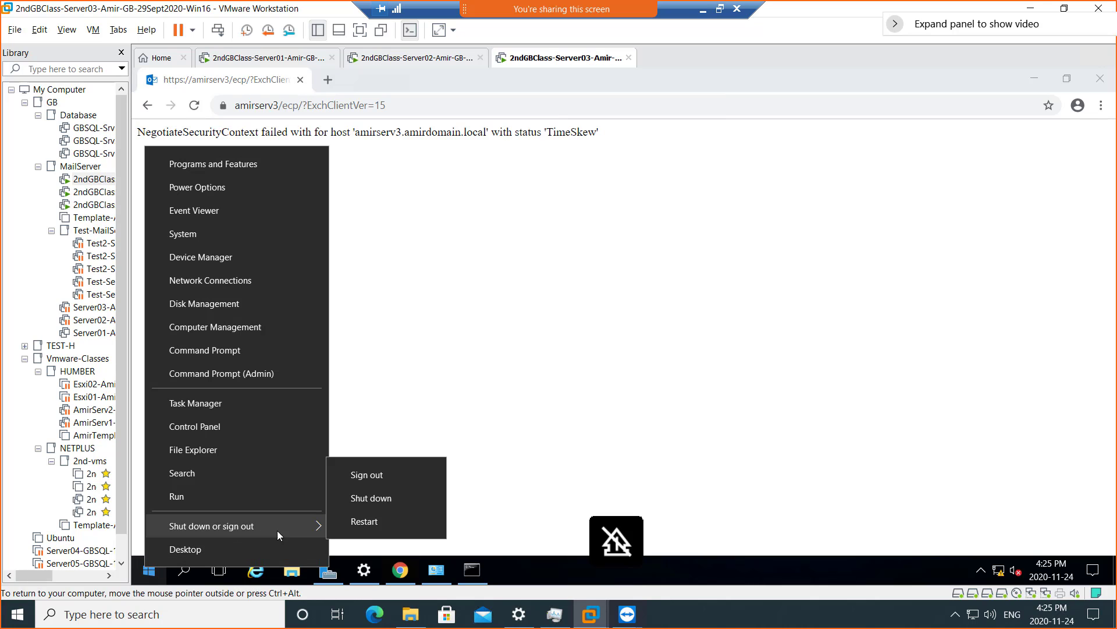
pyautogui.click(367, 474)
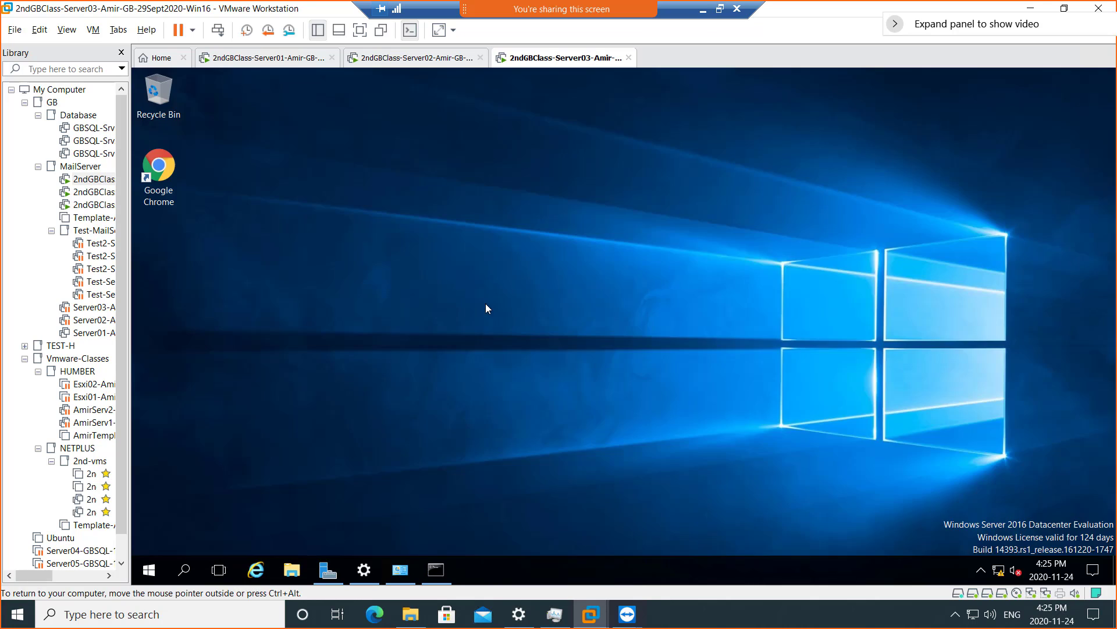
pyautogui.click(269, 60)
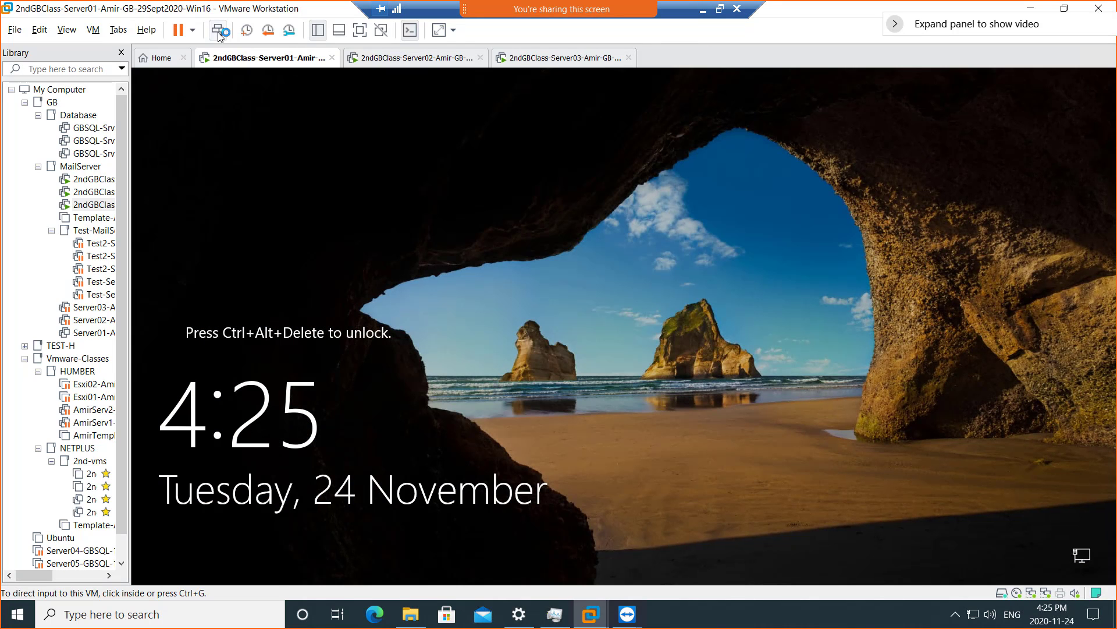
# - Sign in to Server01 with the admin password, cancel the Shutdown Event Tracker, then go to Server02
pyautogui.click(218, 30)
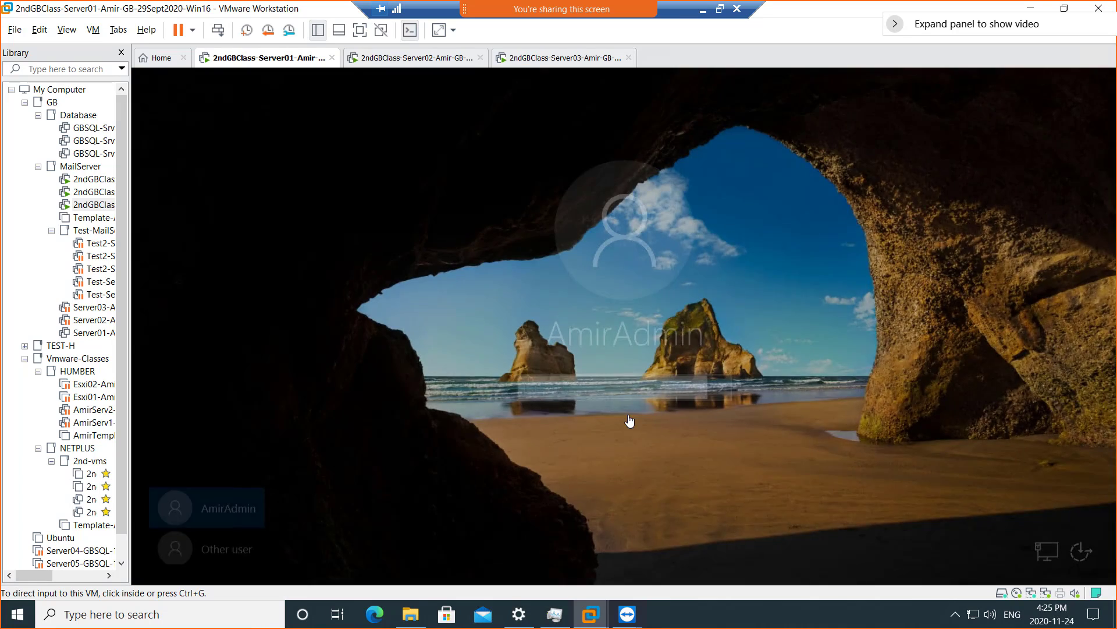
pyautogui.click(623, 391)
pyautogui.write('********')
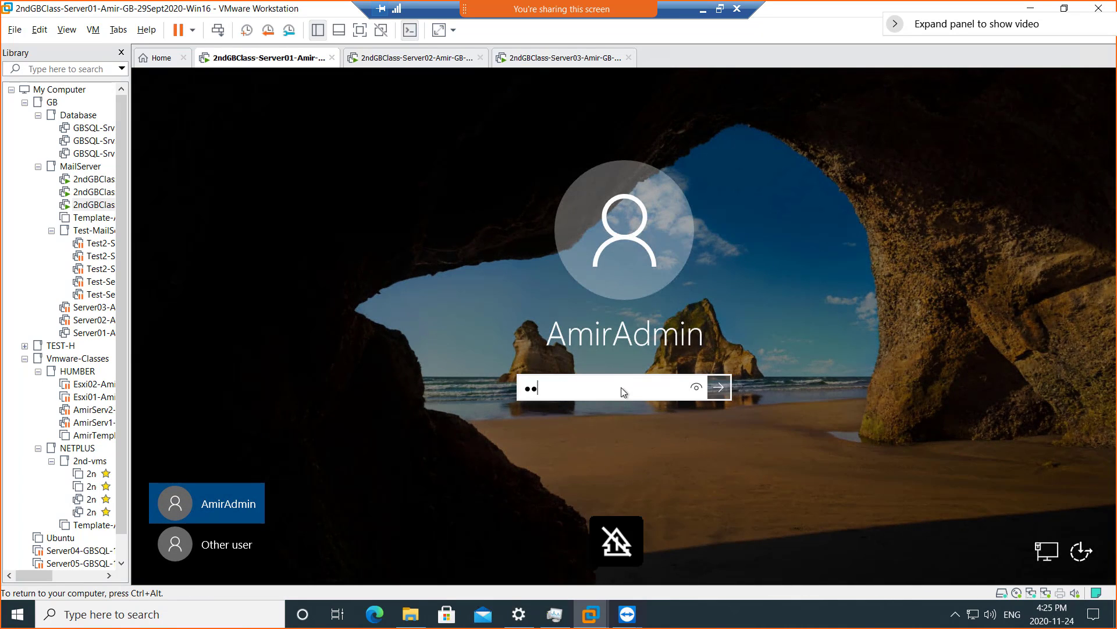
pyautogui.write('*****')
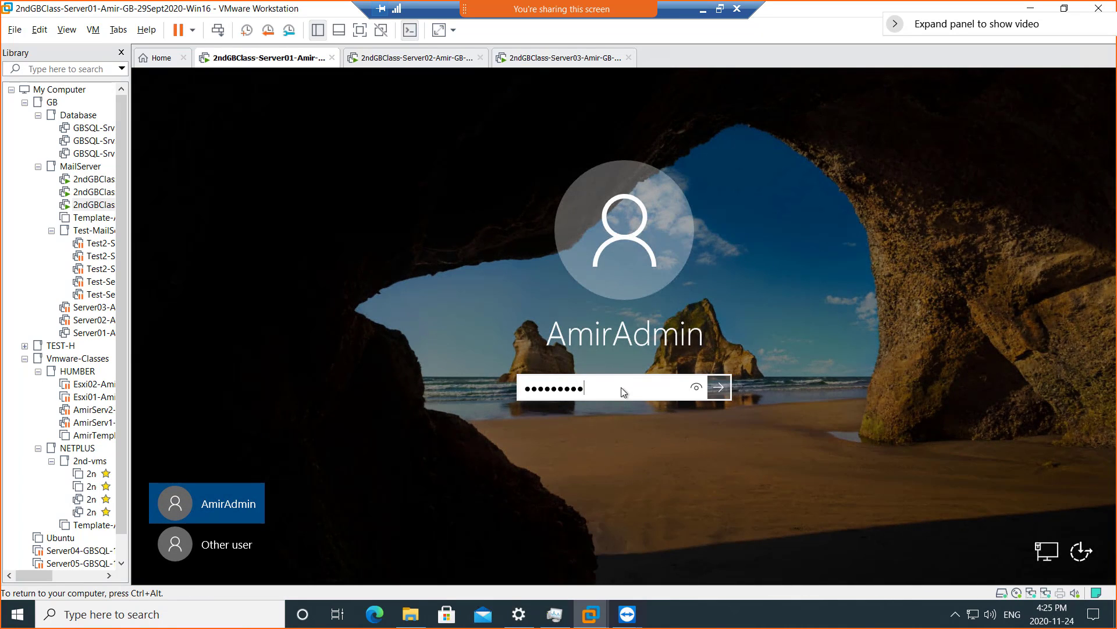
pyautogui.press('Return')
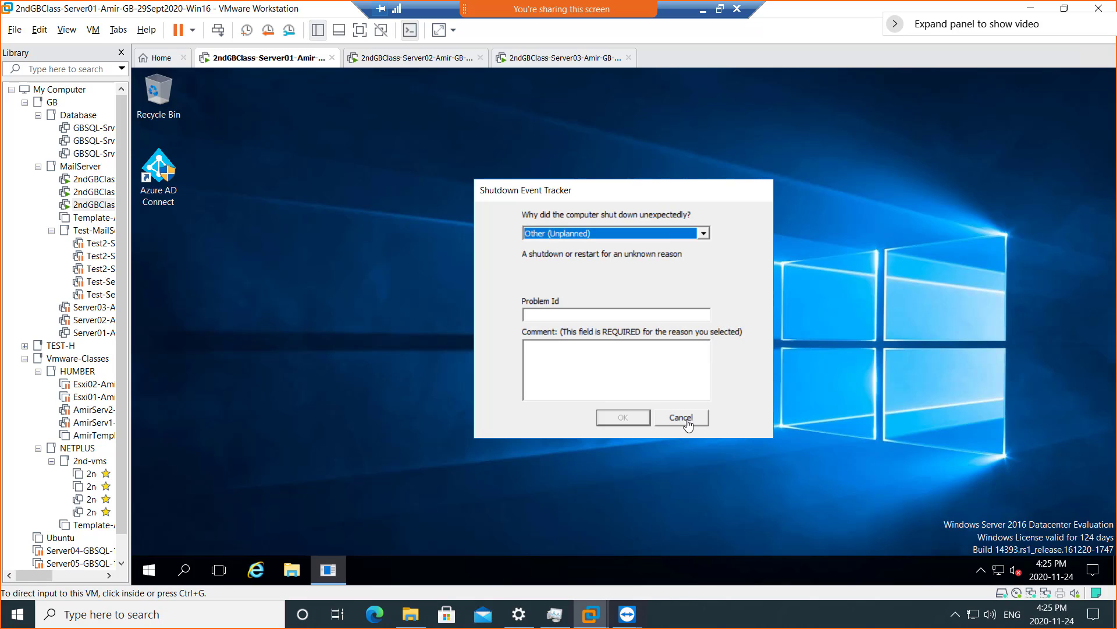
pyautogui.click(687, 419)
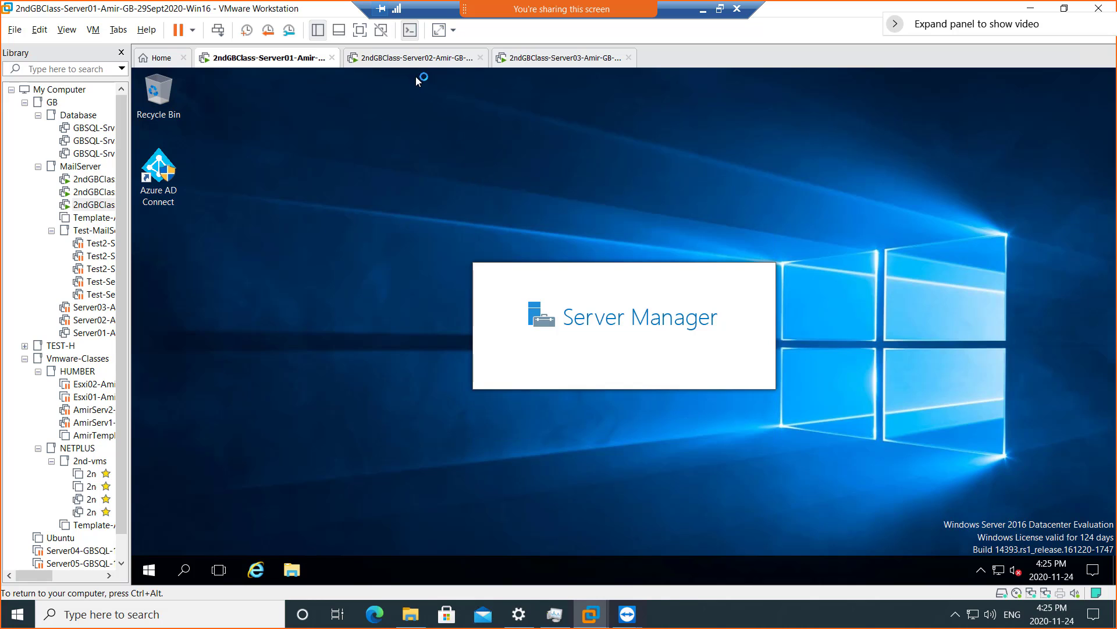
pyautogui.click(418, 63)
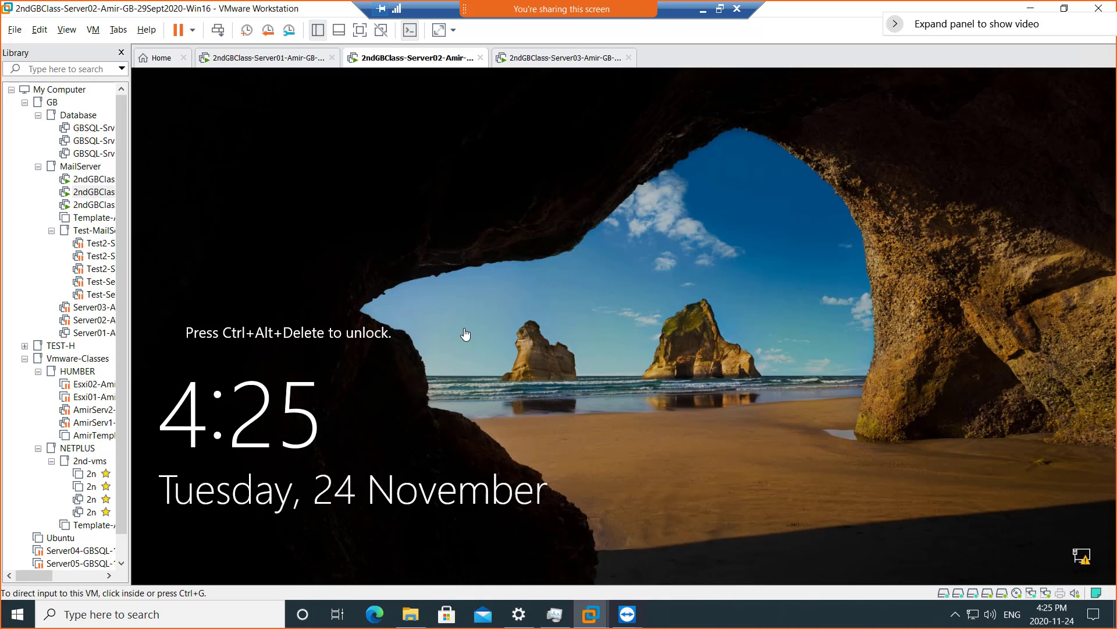
# - Unlock Server02, submit the admin account password, and release input with Ctrl+Alt
pyautogui.click(218, 31)
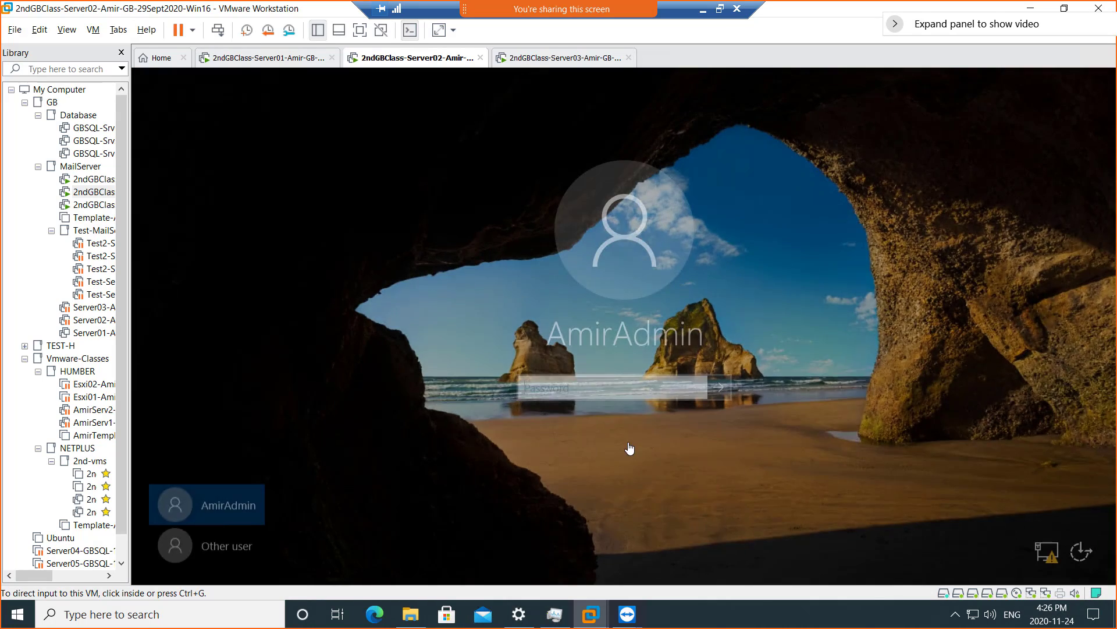
pyautogui.click(602, 388)
pyautogui.write('P')
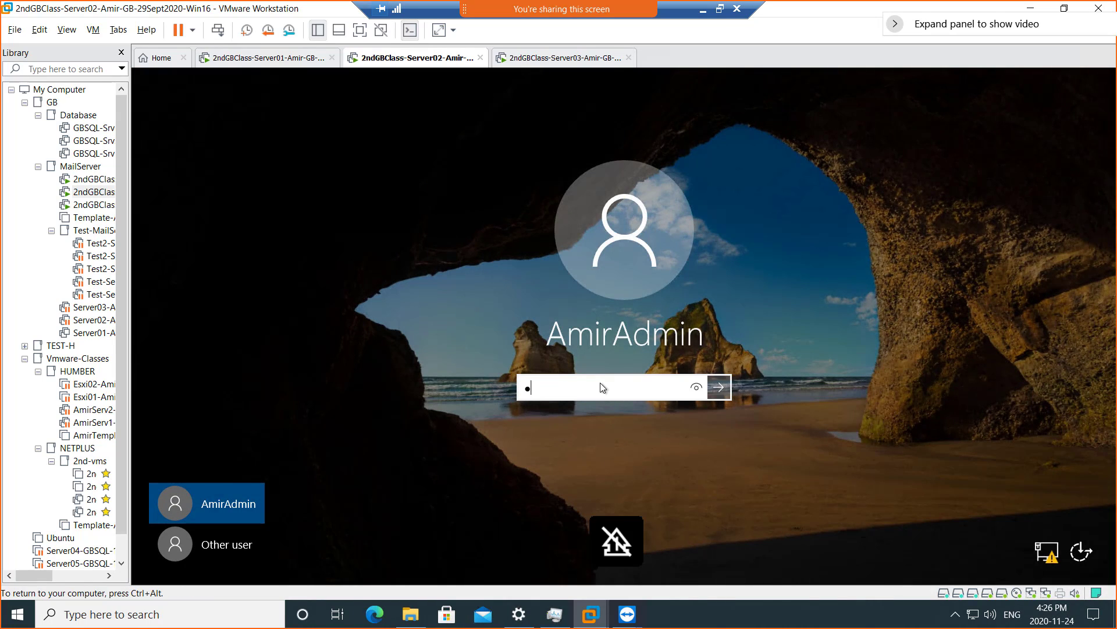
pyautogui.write('a$$w0rd12')
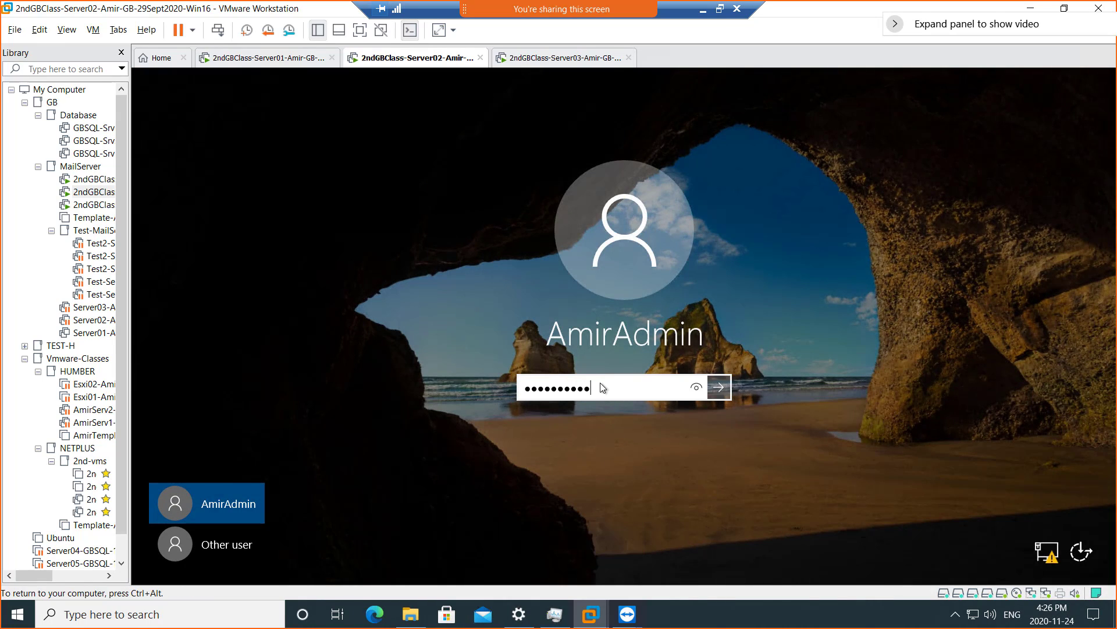
pyautogui.press('Return')
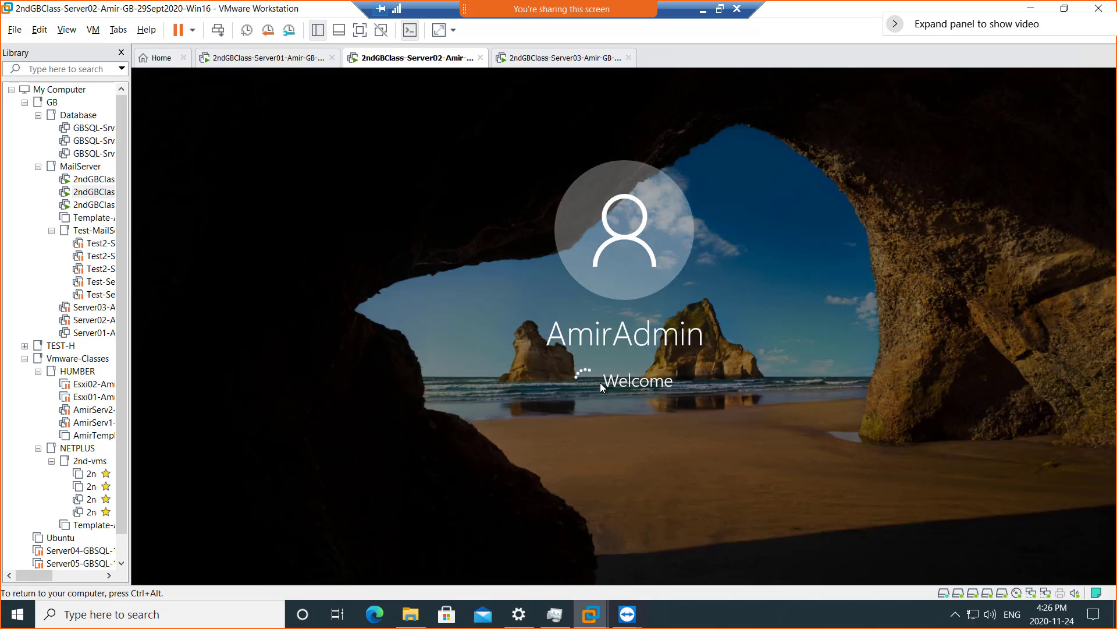
pyautogui.hotkey('ctrl', 'alt')
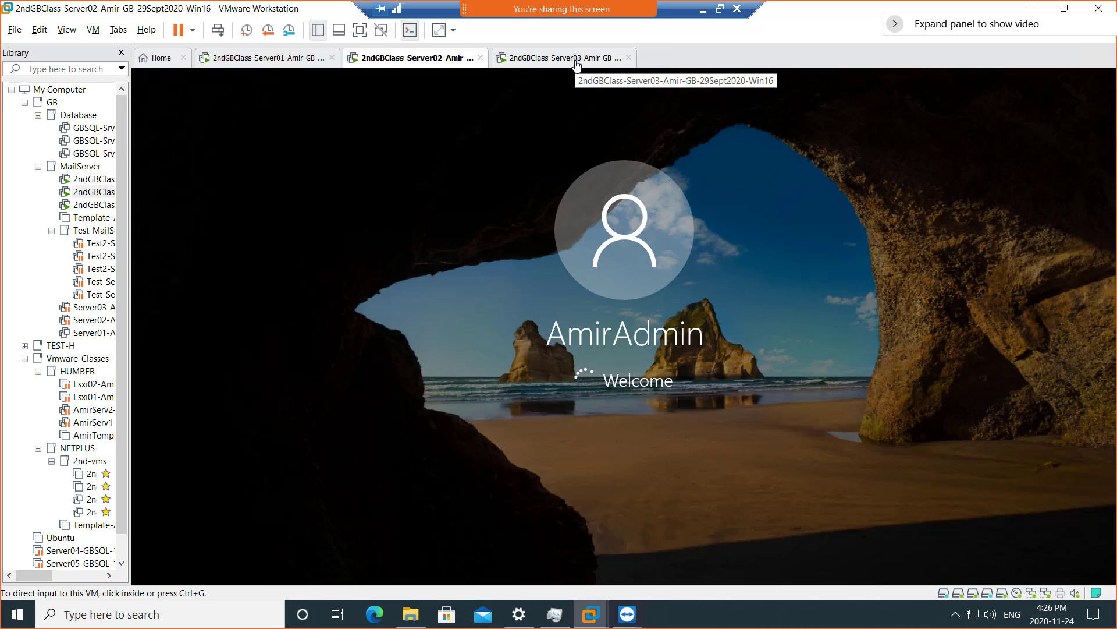
# - Unlock Server03 and sign in with the password, then return to Server02 loading its profile
pyautogui.click(577, 58)
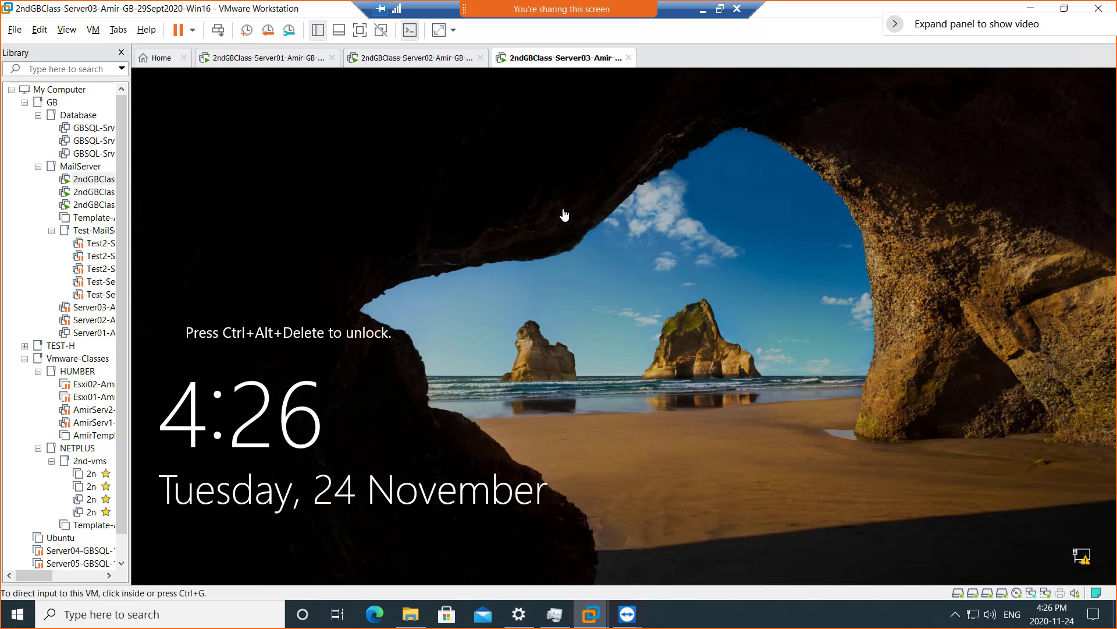
pyautogui.click(407, 203)
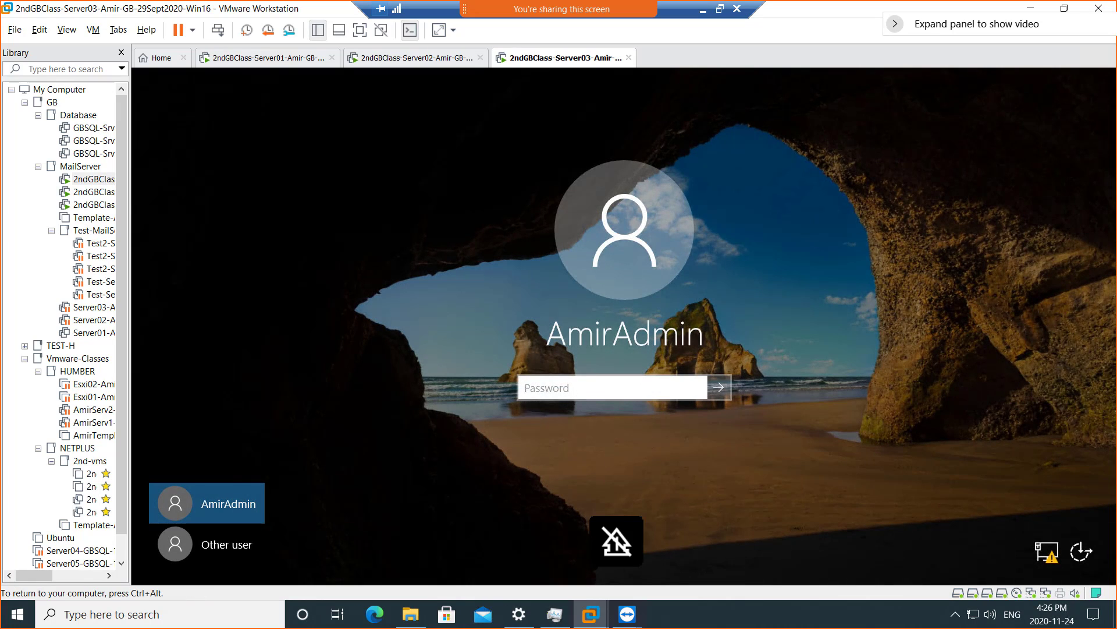
pyautogui.write('Pa$$w0r')
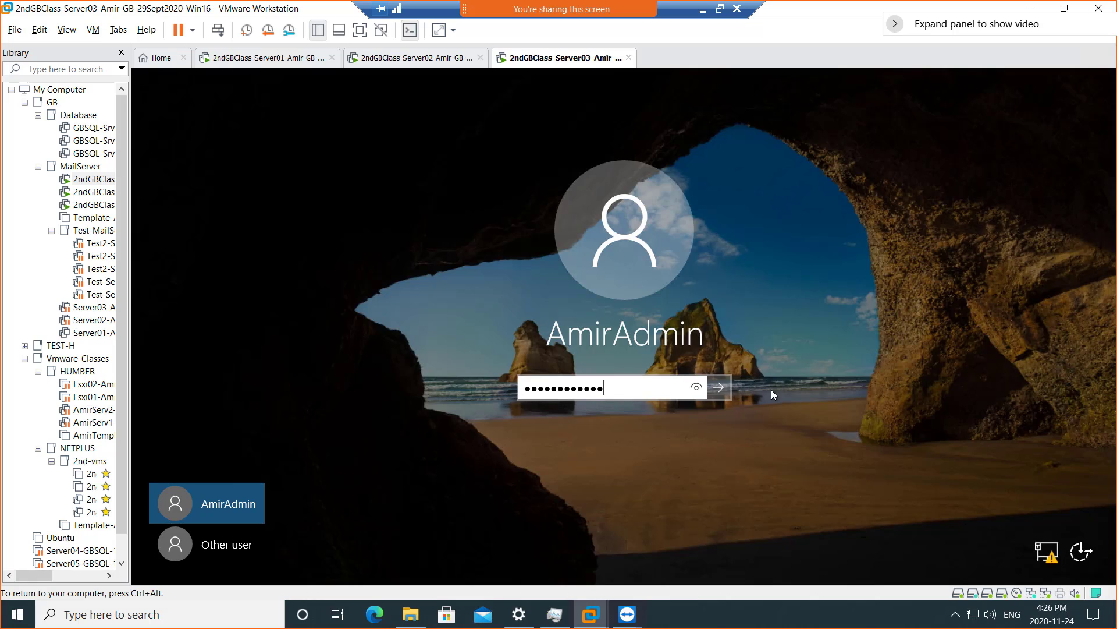
pyautogui.click(717, 386)
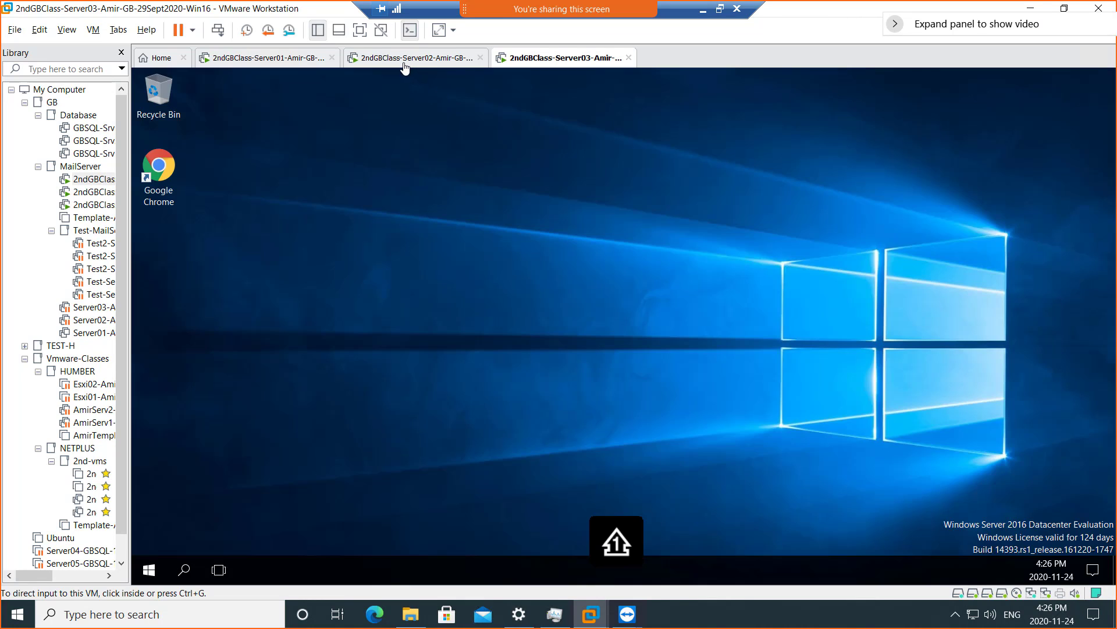
pyautogui.click(405, 64)
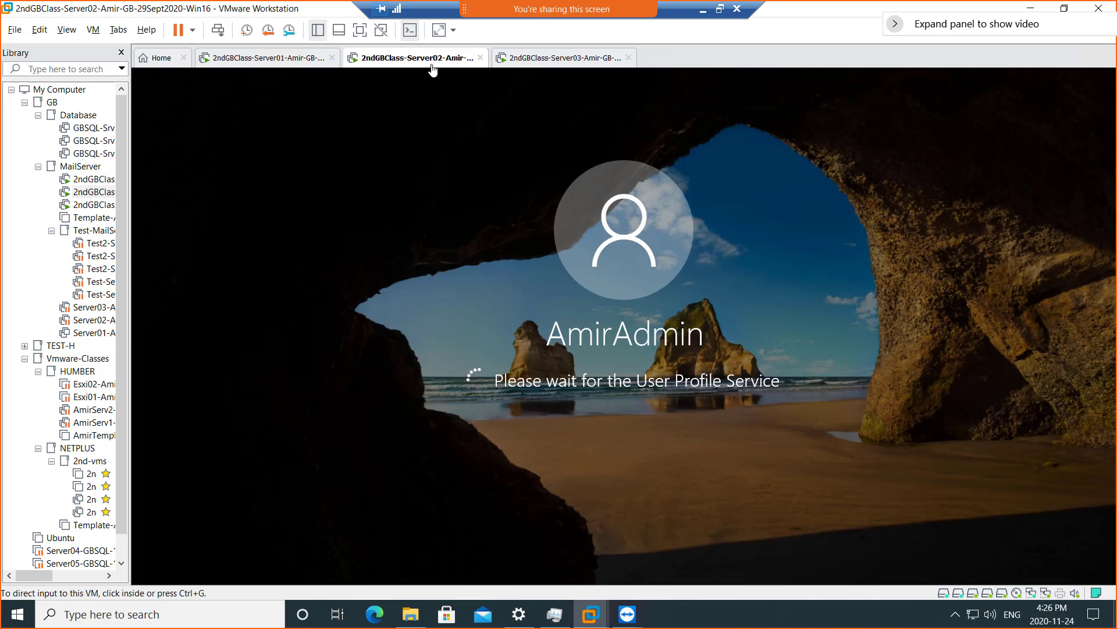
# - Open Get updates on Server01, minimize the Settings window, then return to Server02
pyautogui.click(258, 59)
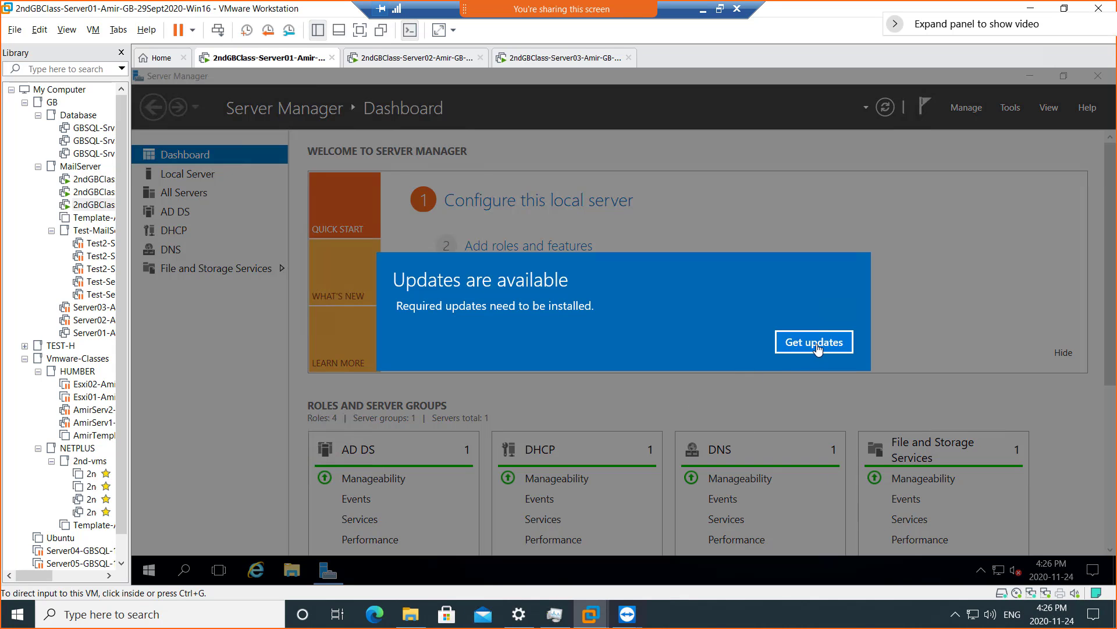
pyautogui.click(815, 342)
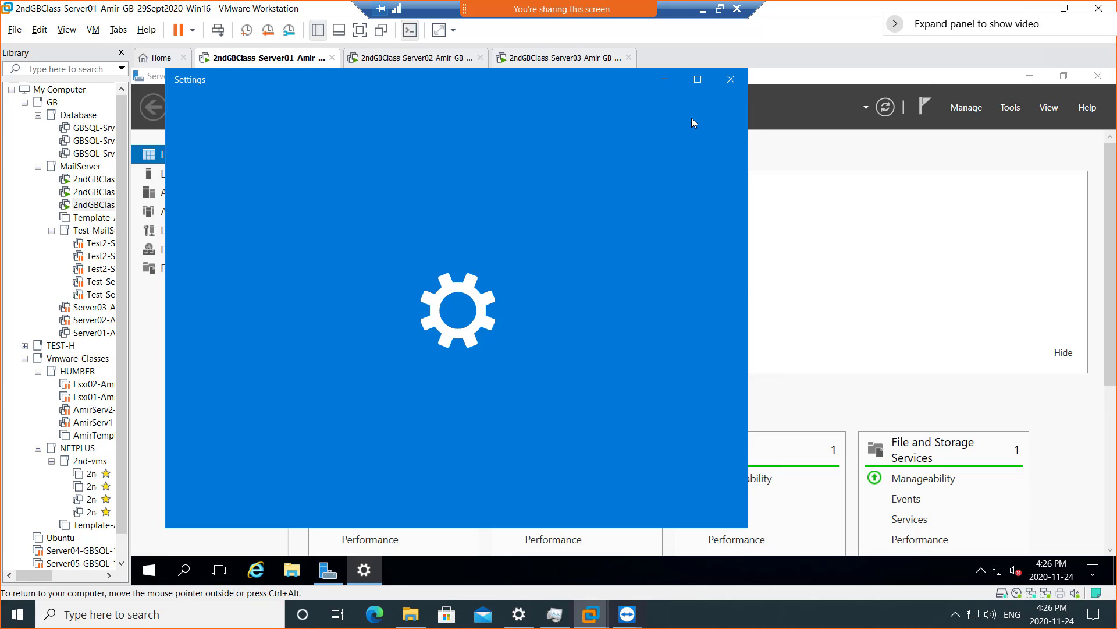
pyautogui.click(665, 81)
pyautogui.click(438, 61)
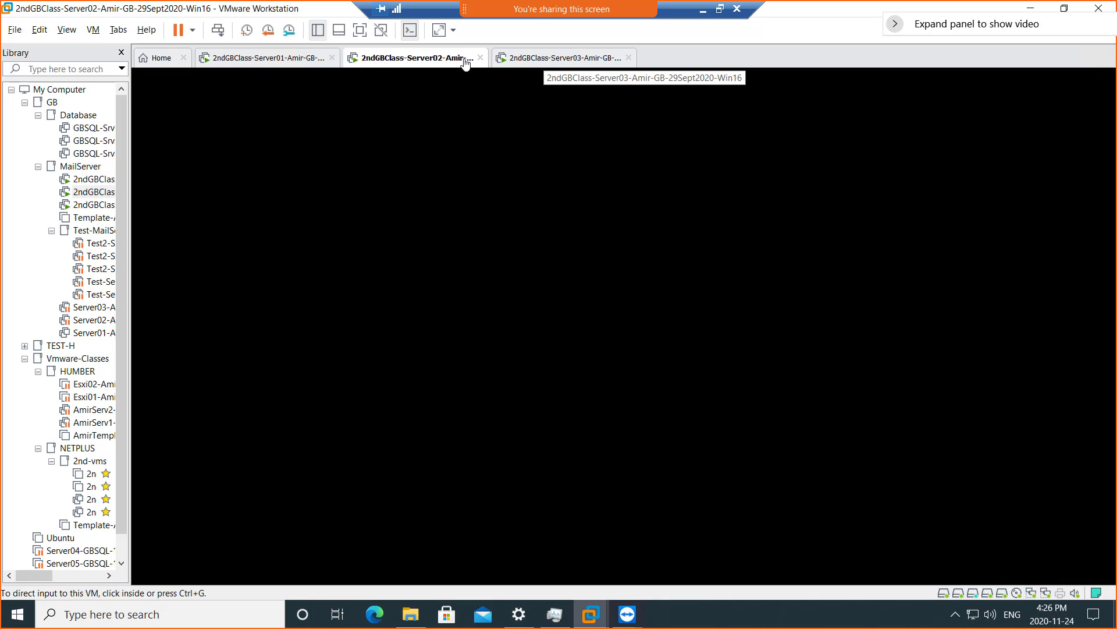
# - Check Server02's VM settings (8 GB memory) without changes, then restore the Remote Desktop window
pyautogui.rightClick(393, 63)
pyautogui.click(466, 233)
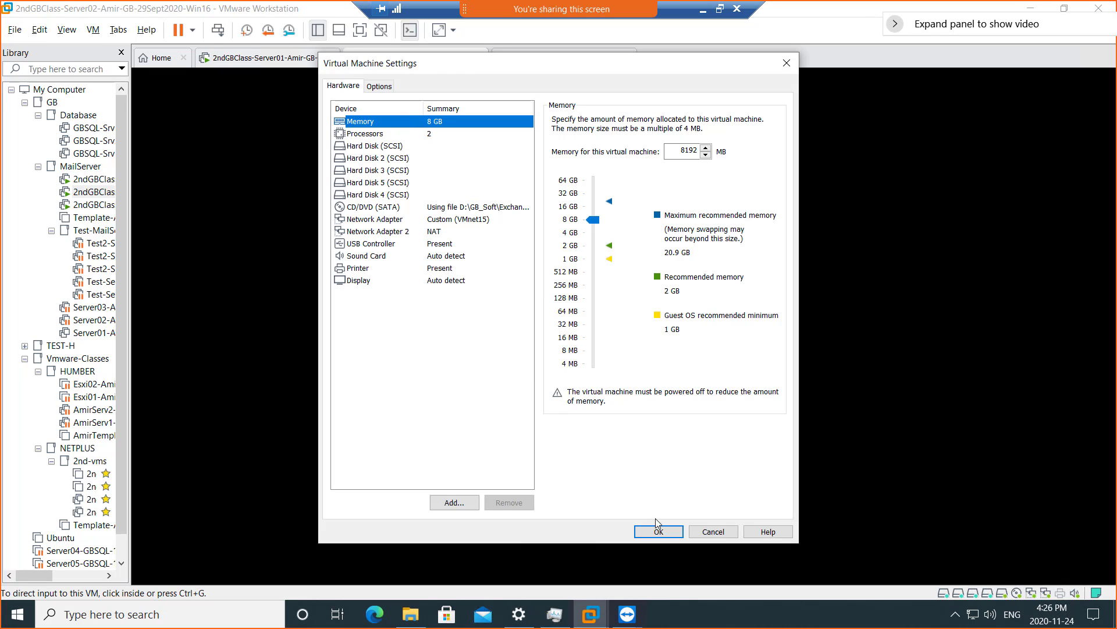
pyautogui.click(714, 533)
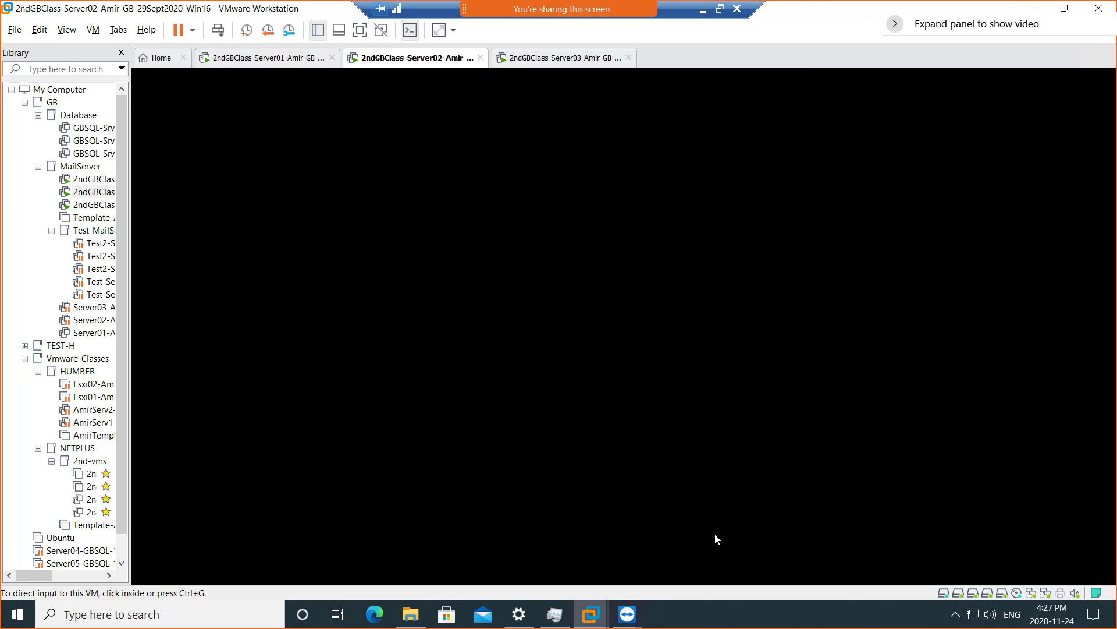
pyautogui.click(719, 9)
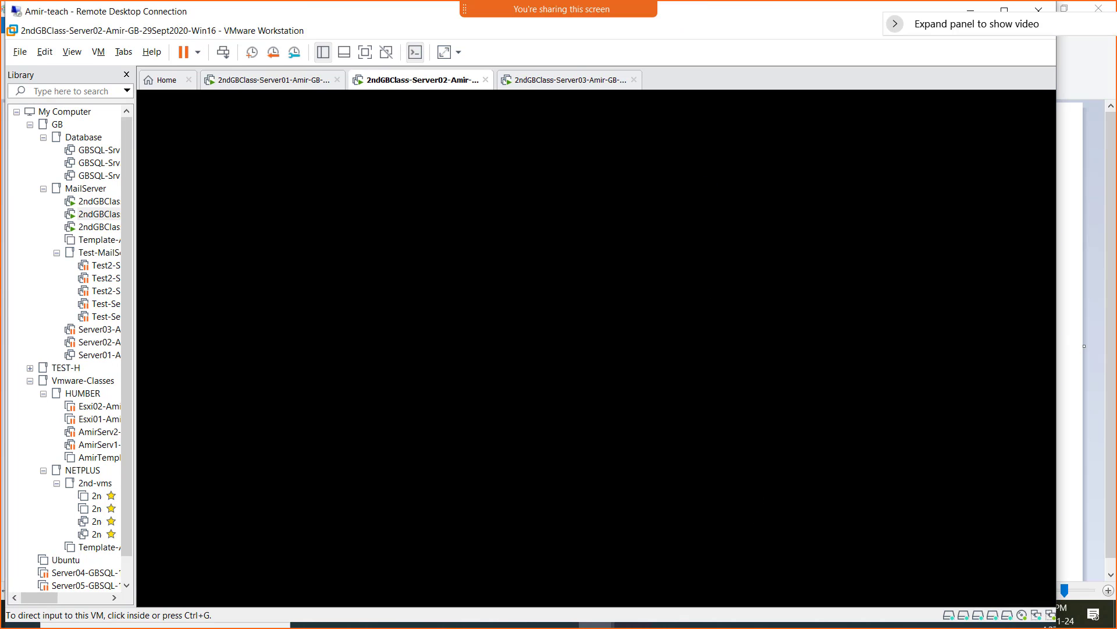
# - Switch to PowerPoint and go through slide 4 to slide 5, showing the Get-Service command
pyautogui.hotkey('alt', 'Tab')
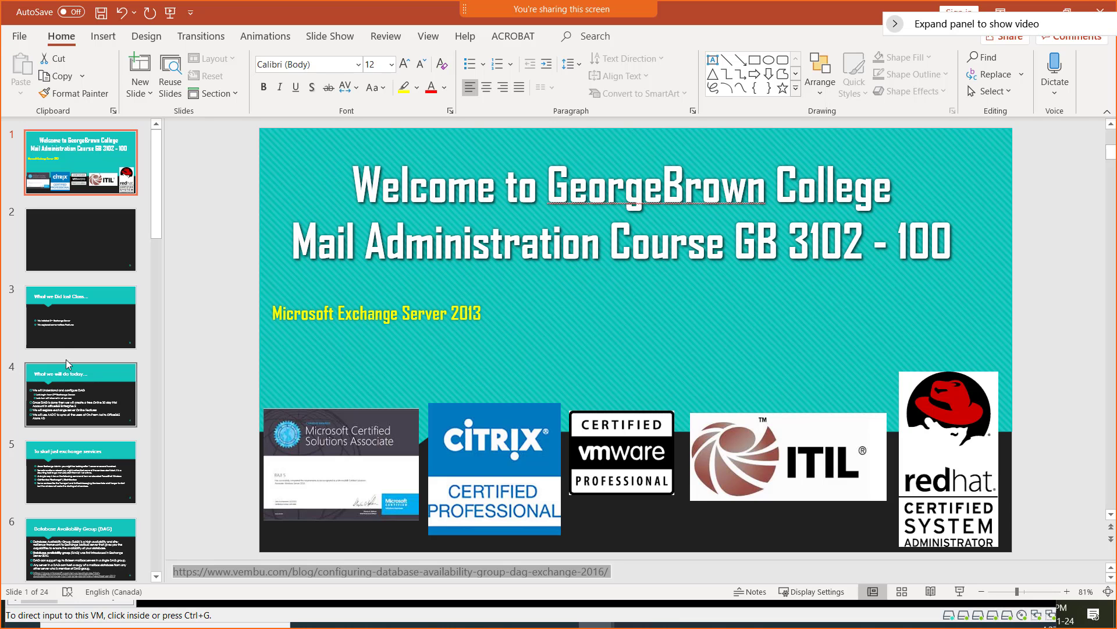
pyautogui.click(59, 407)
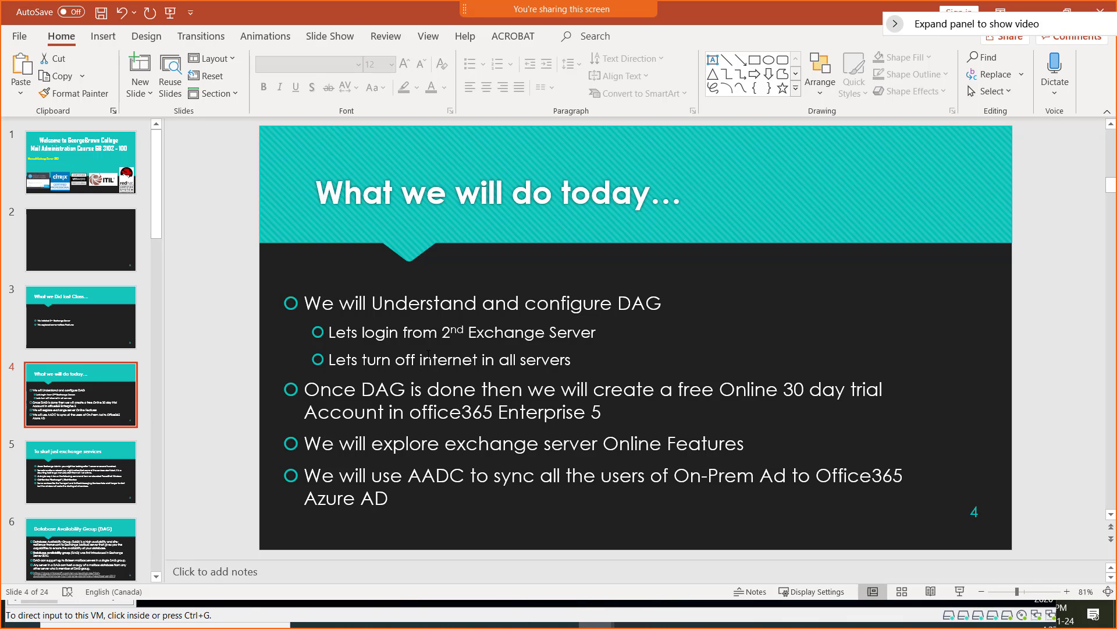
pyautogui.click(79, 475)
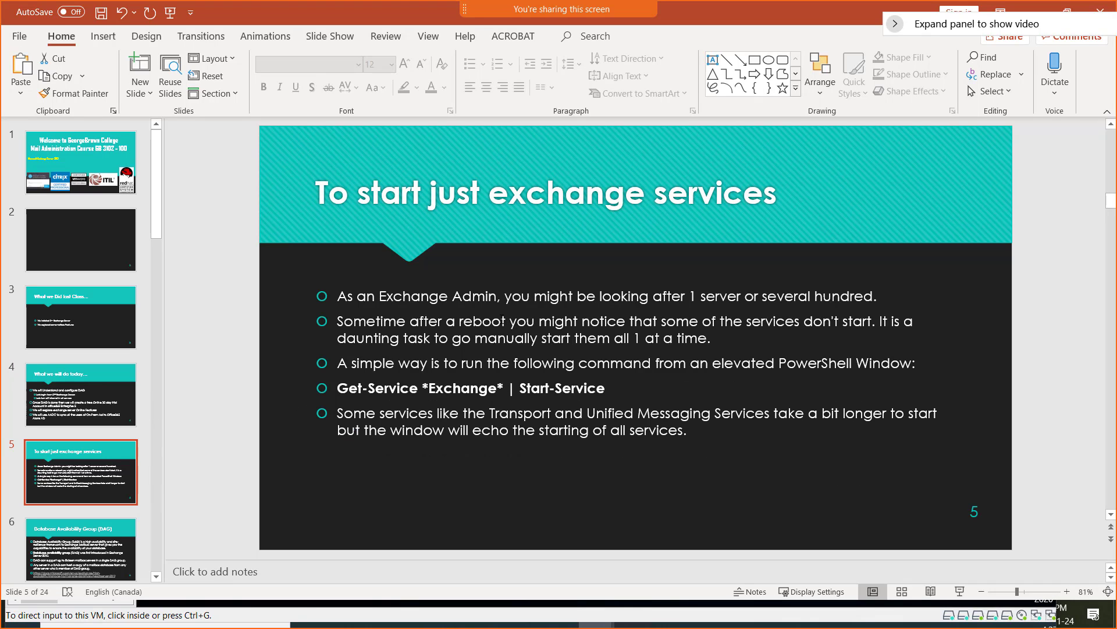
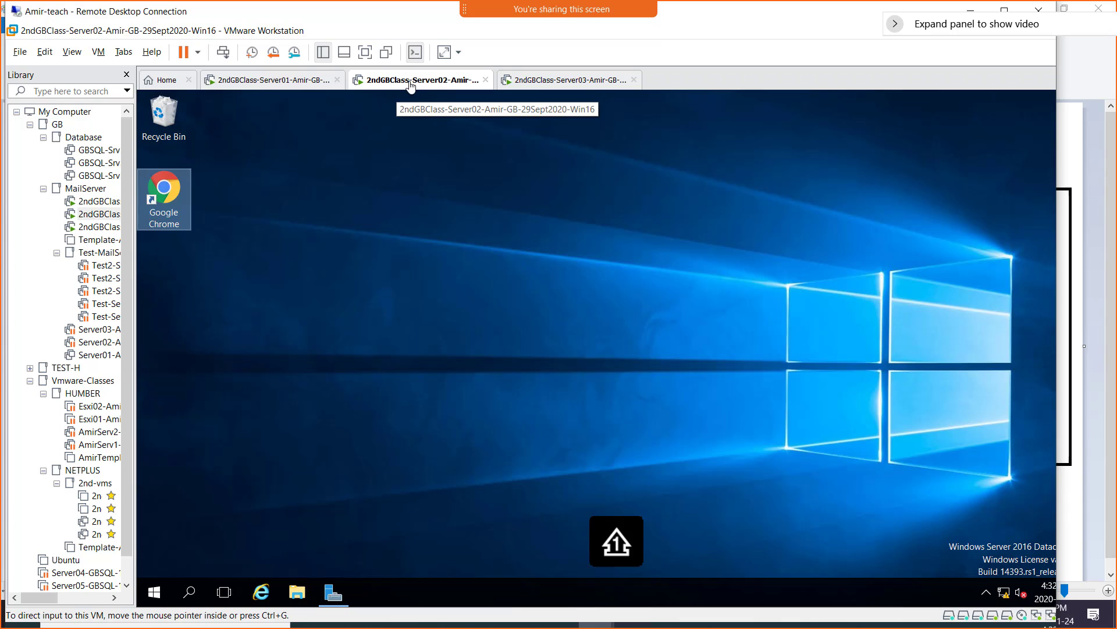
# - On Server03, launch Chrome and open the suggested amirserv Exchange admin address
pyautogui.click(603, 82)
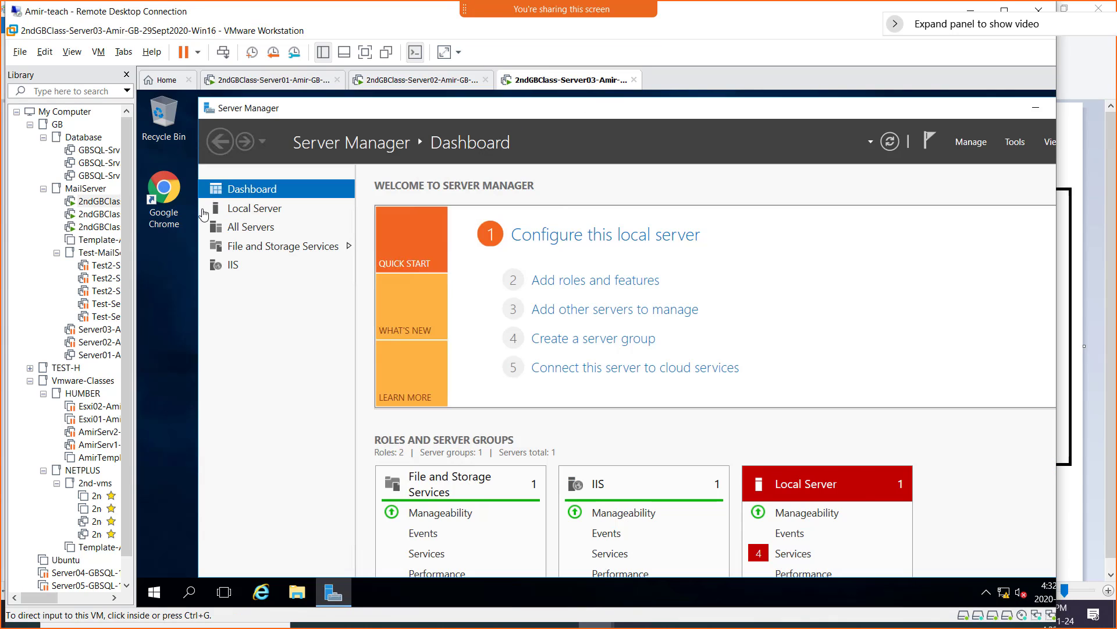
pyautogui.click(166, 196)
pyautogui.doubleClick(166, 197)
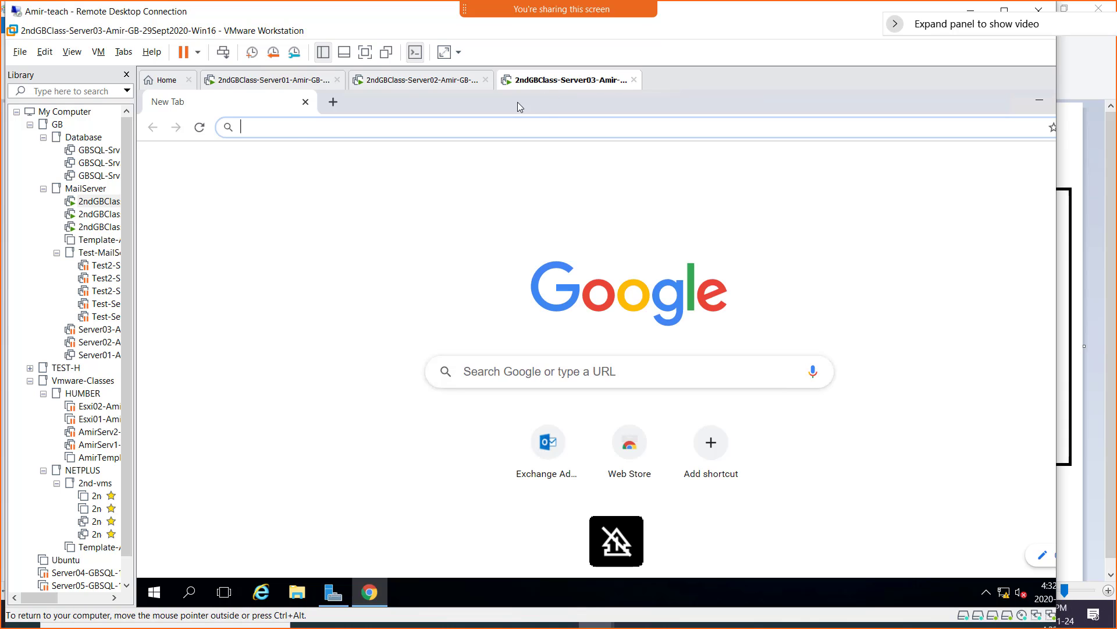
pyautogui.write('am')
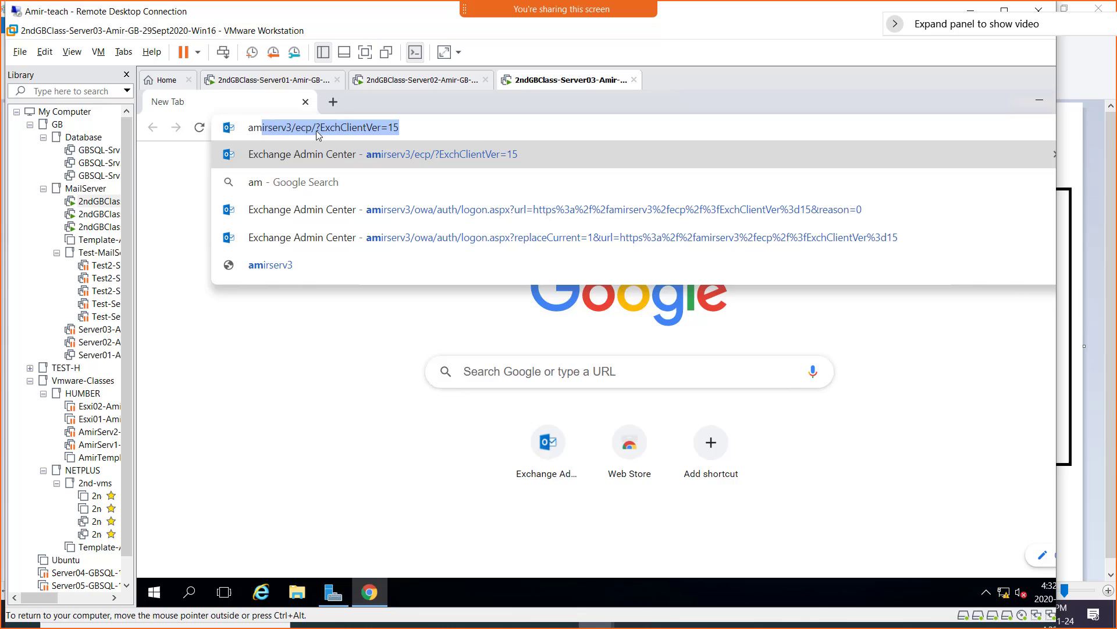
pyautogui.press('Return')
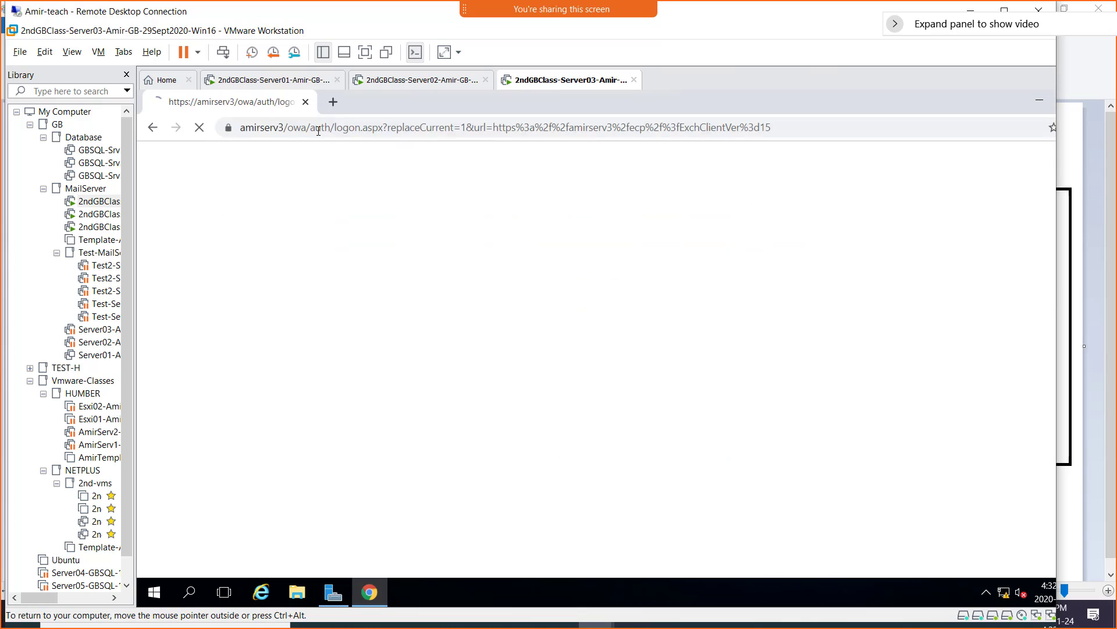
# - On Server02, load the Exchange Select User admin page from Chrome's address suggestions
pyautogui.click(375, 83)
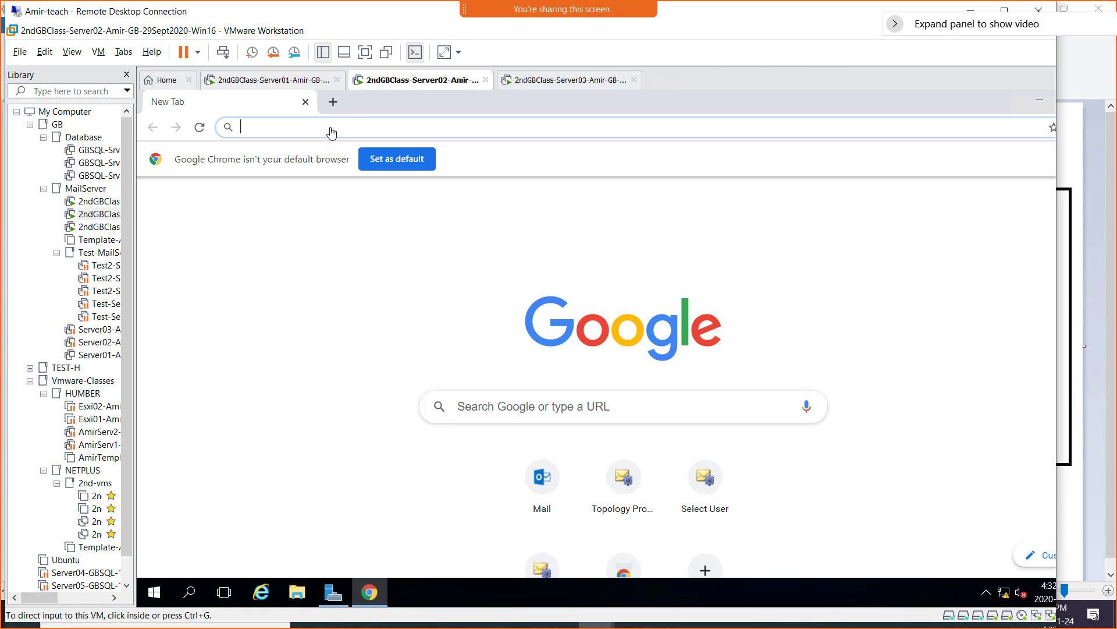
pyautogui.click(331, 128)
pyautogui.write('amirserv2/owa')
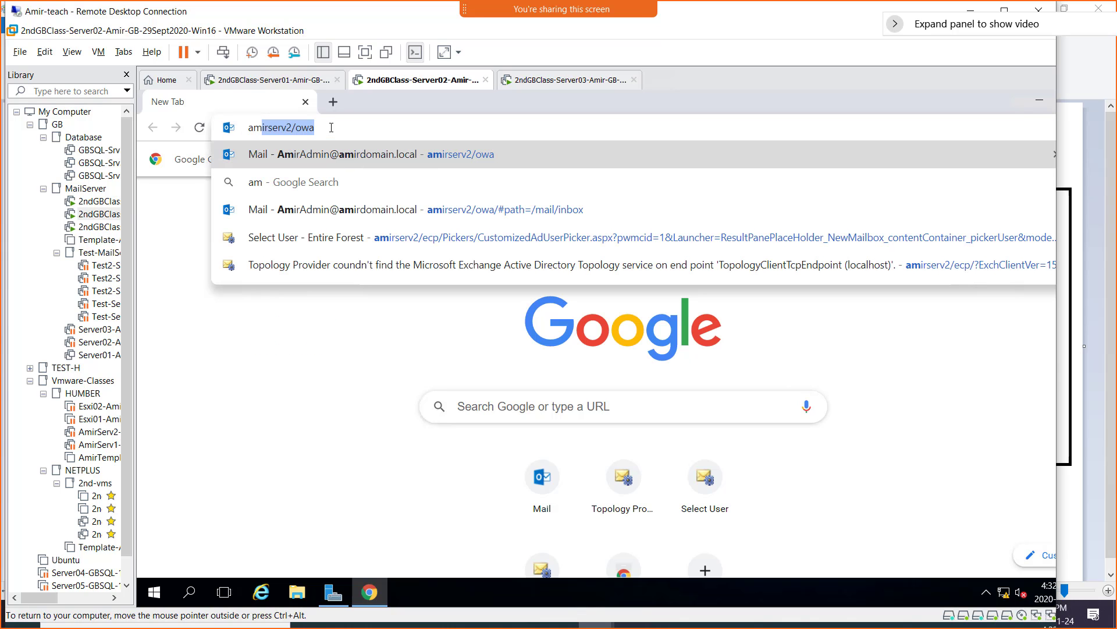
pyautogui.press('Down')
pyautogui.press('Down')
pyautogui.press('Down')
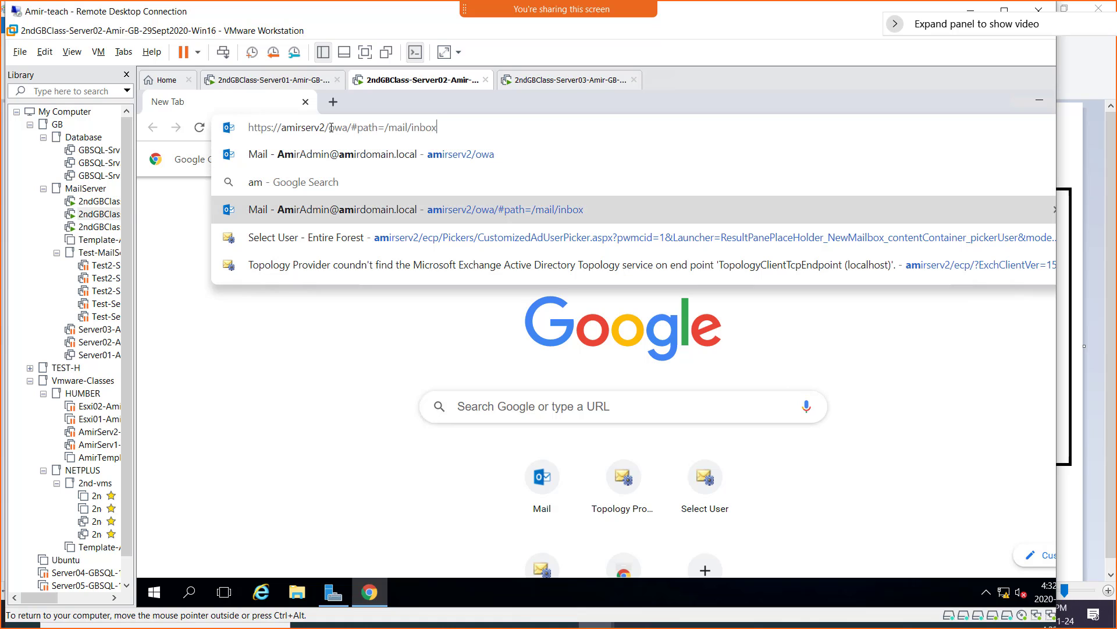
pyautogui.press('Return')
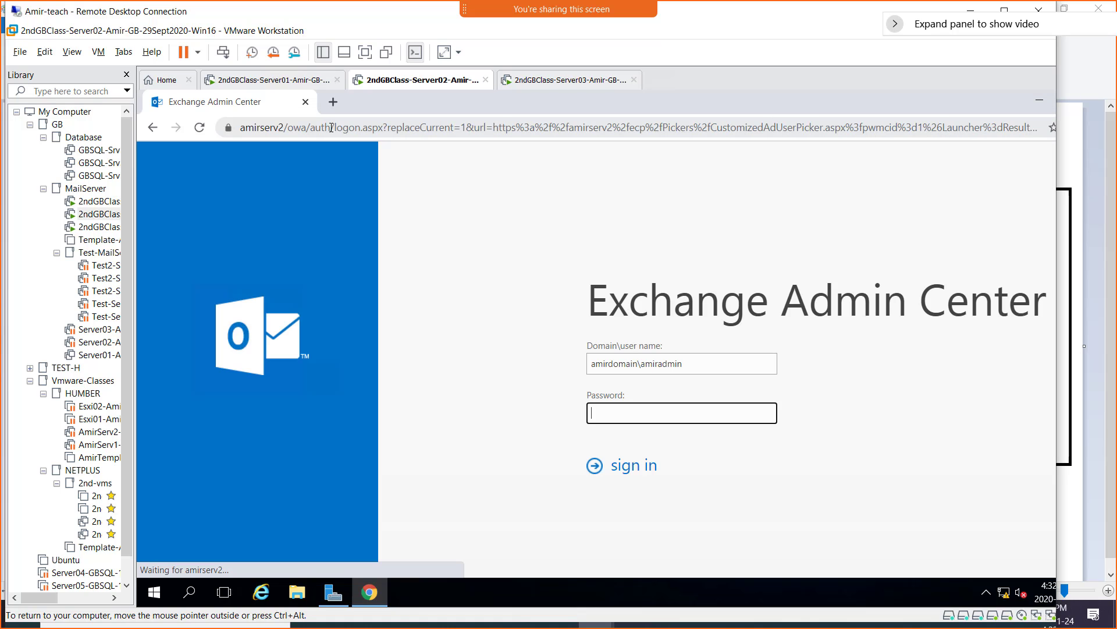
# - Sign in to Exchange Admin Center on Server02 with the admin password
pyautogui.click(504, 85)
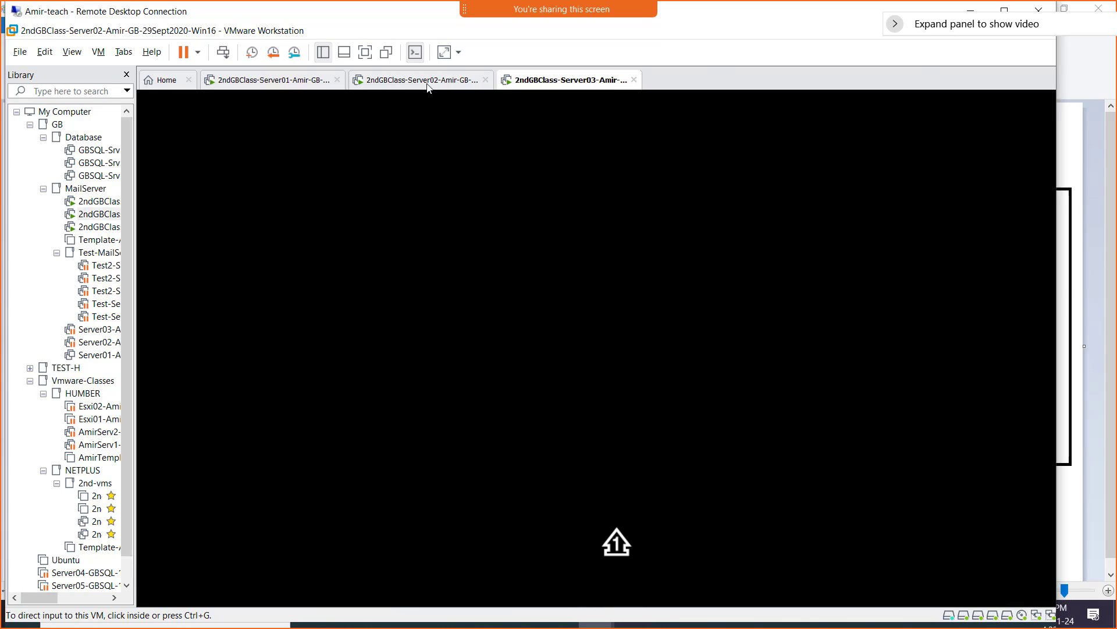
pyautogui.click(427, 86)
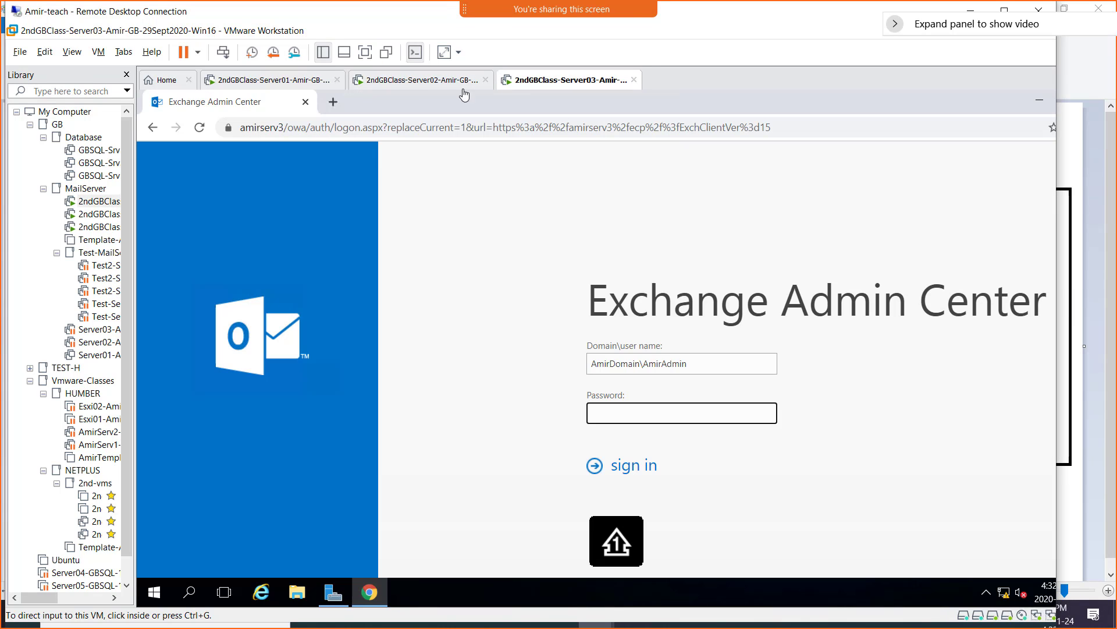
pyautogui.click(610, 414)
pyautogui.write('Pa$')
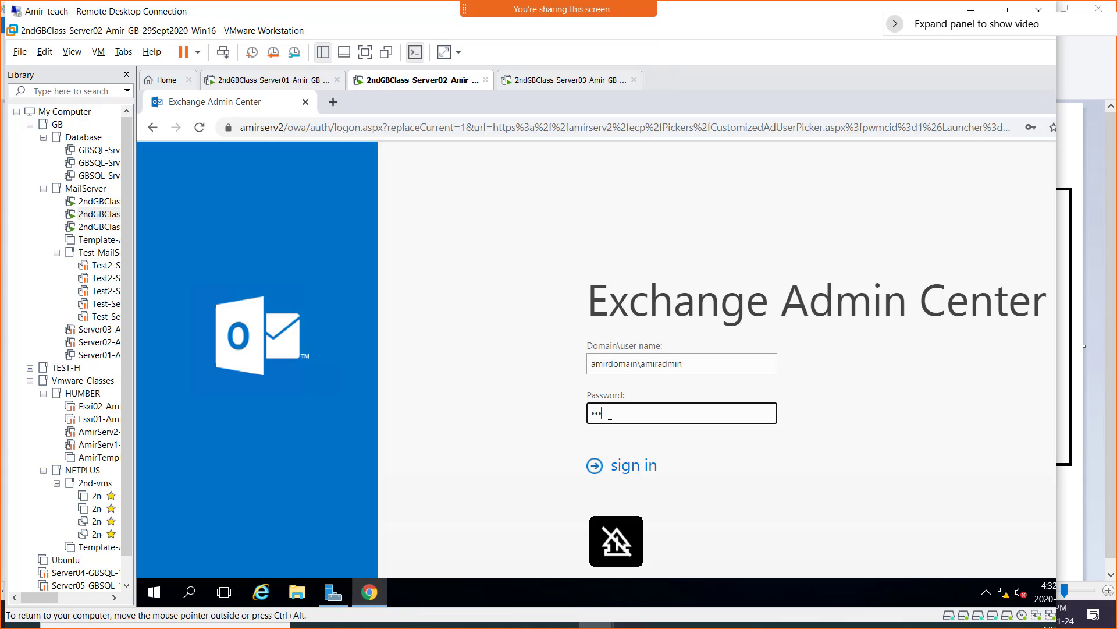
pyautogui.write('$w0rd')
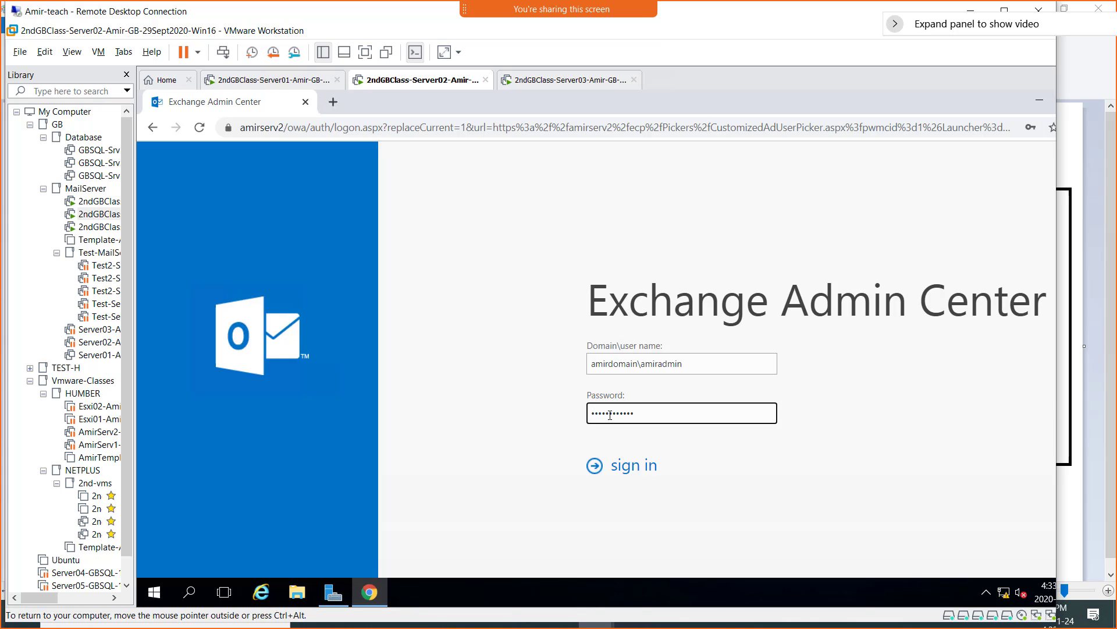
pyautogui.press('Return')
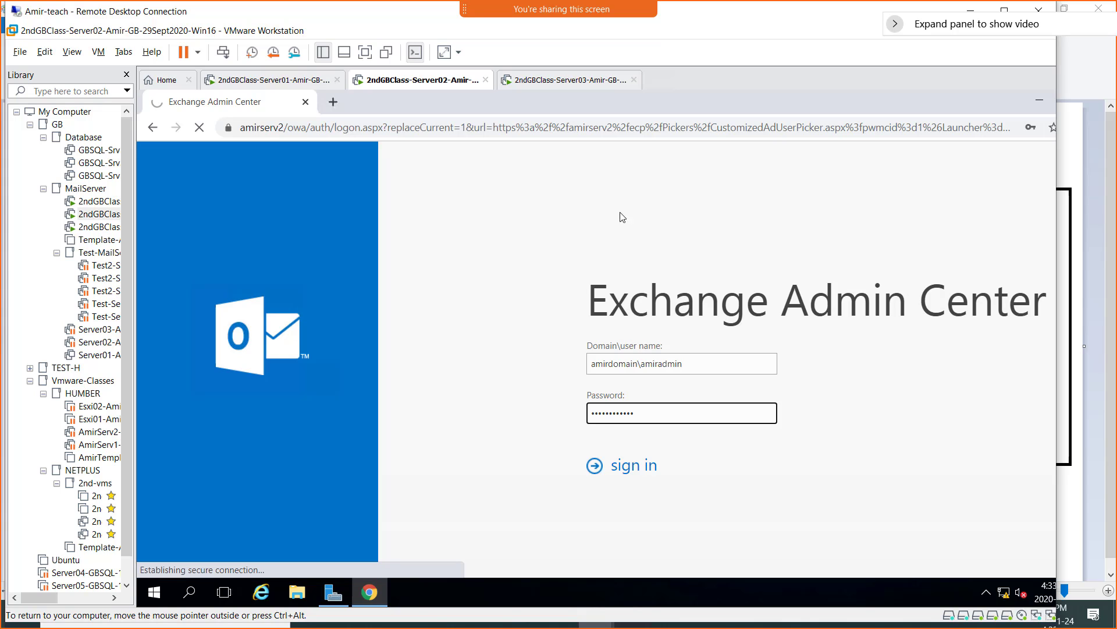
# - Sign in on Server03 with the admin password, which returns a TimeSkew error
pyautogui.click(567, 88)
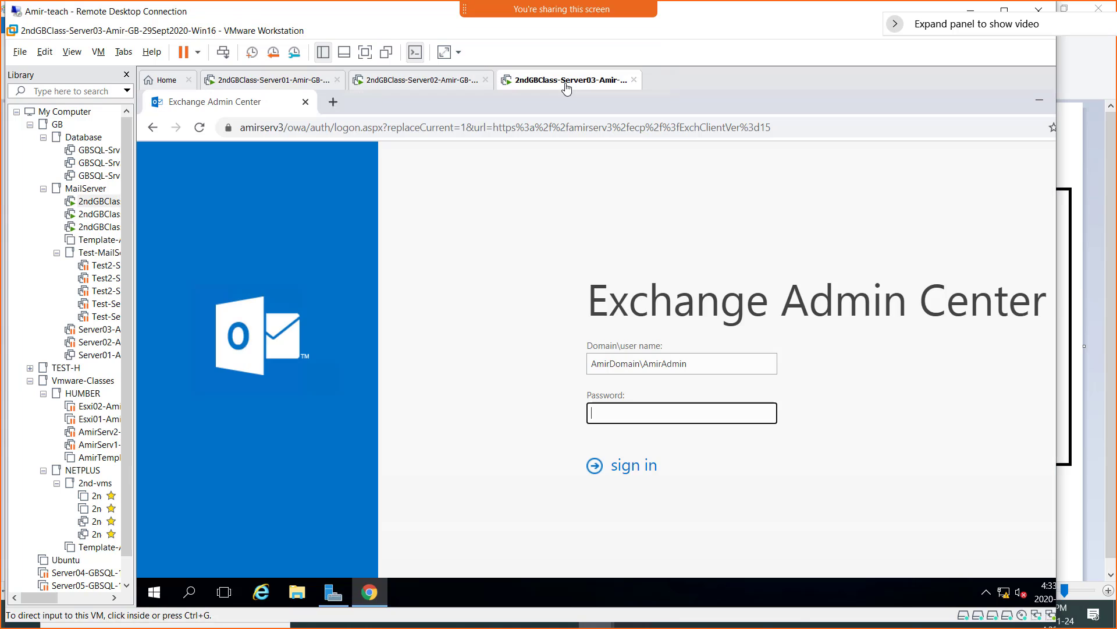
pyautogui.click(623, 415)
pyautogui.write('***')
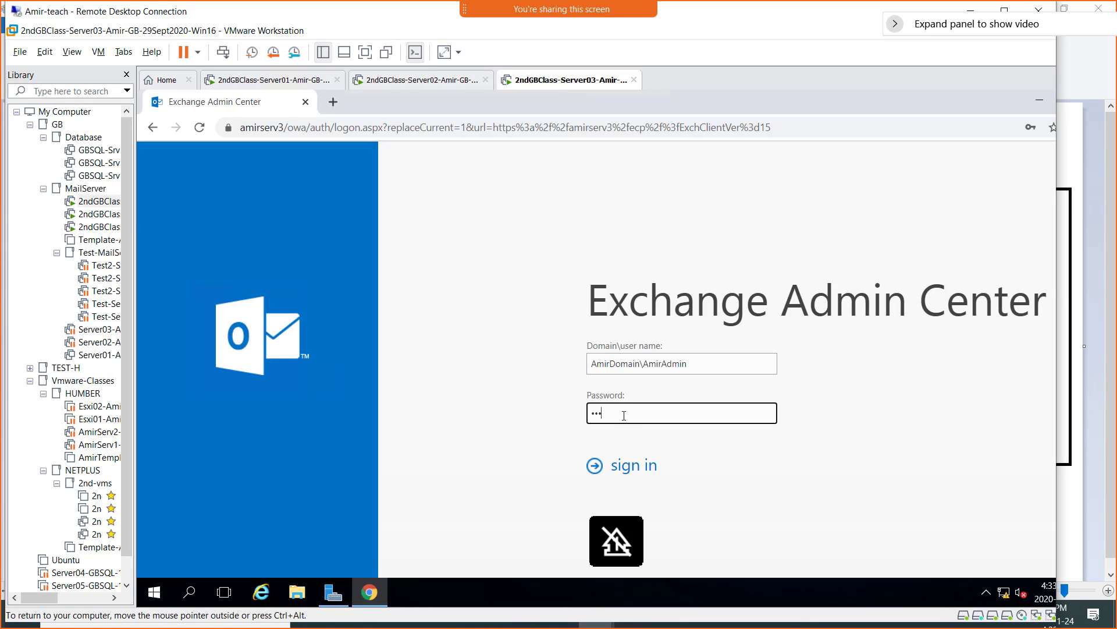
pyautogui.write('*****')
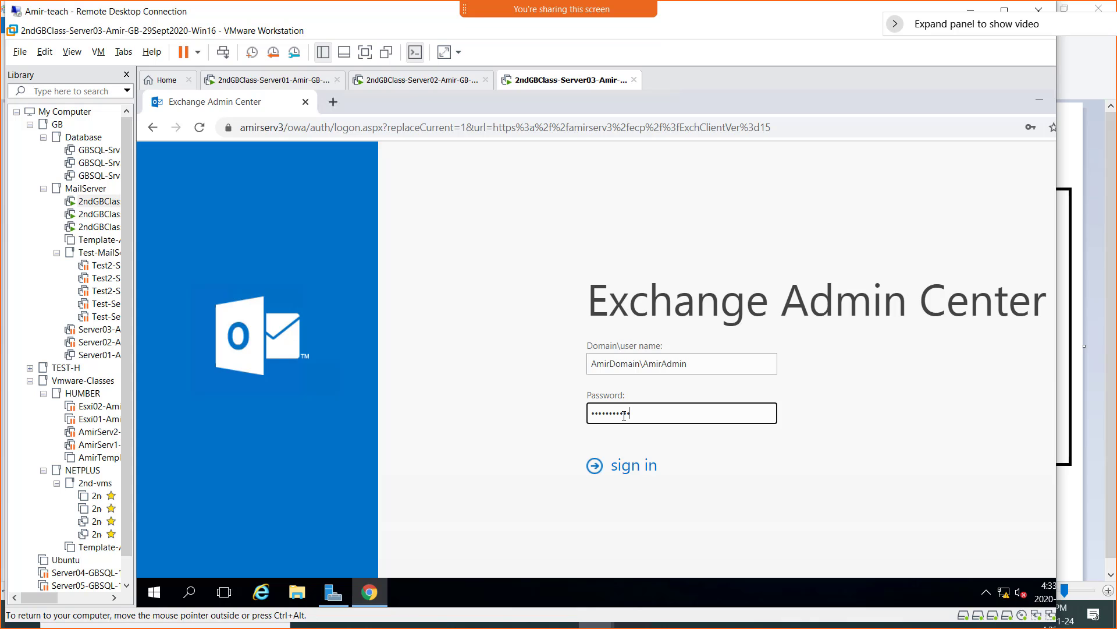
pyautogui.press('Return')
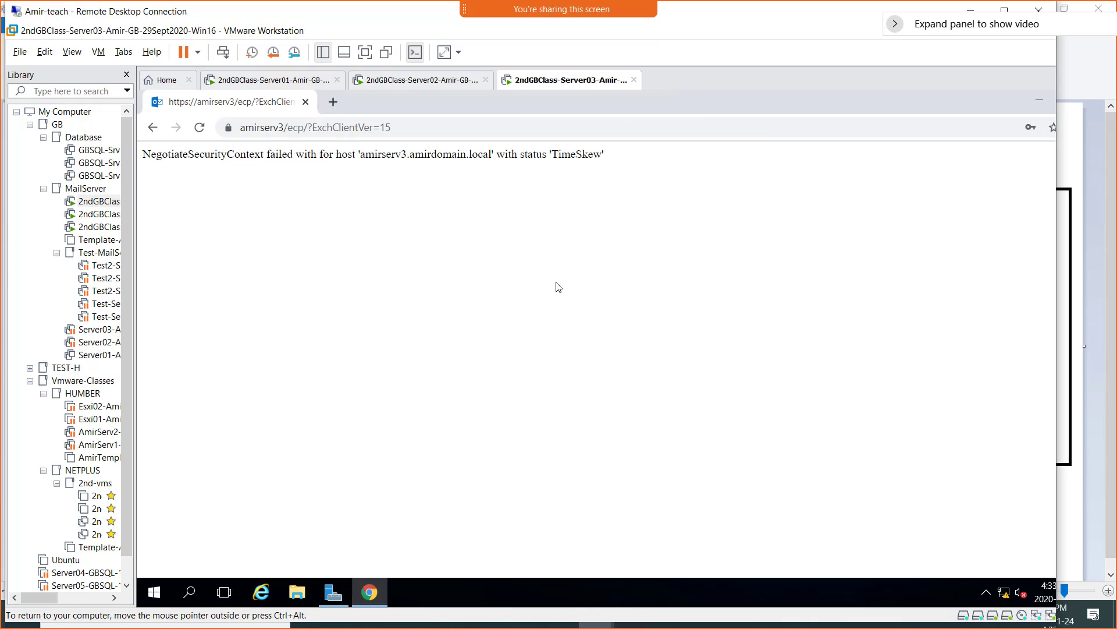
# - Launch Server03's local Exchange Administrative Center, bypass the certificate warning, and sign in with the admin account
pyautogui.click(154, 591)
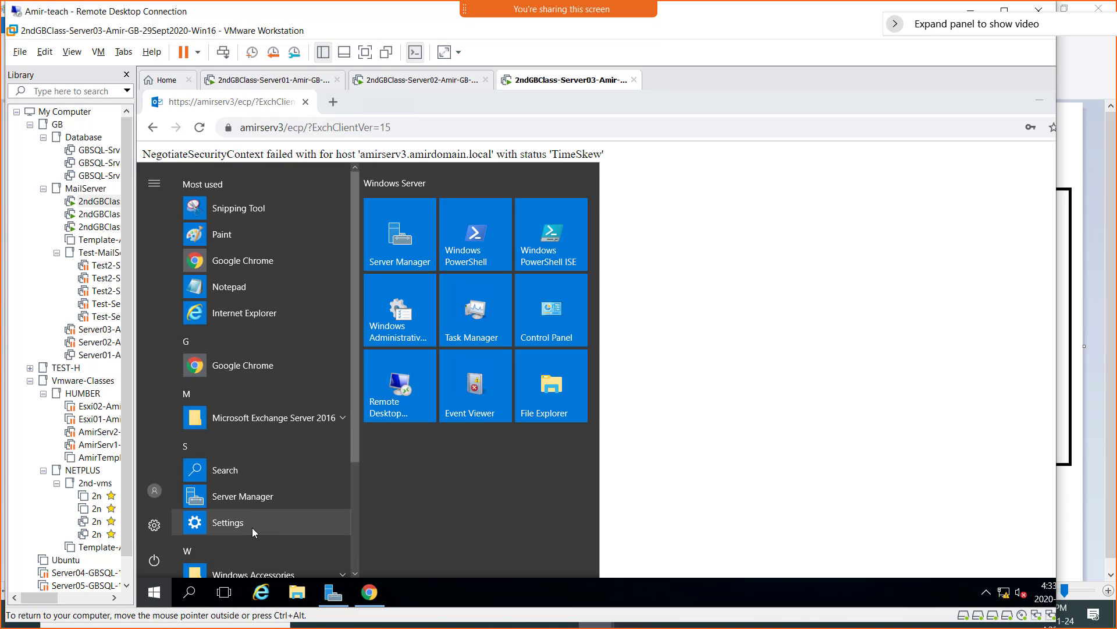
pyautogui.click(286, 416)
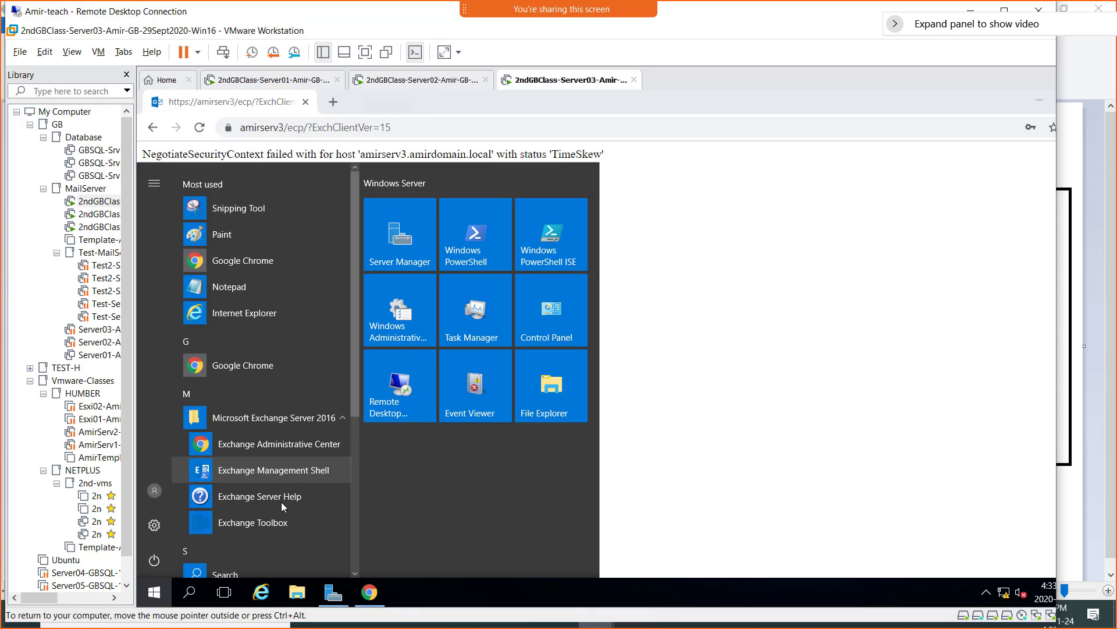
pyautogui.click(280, 443)
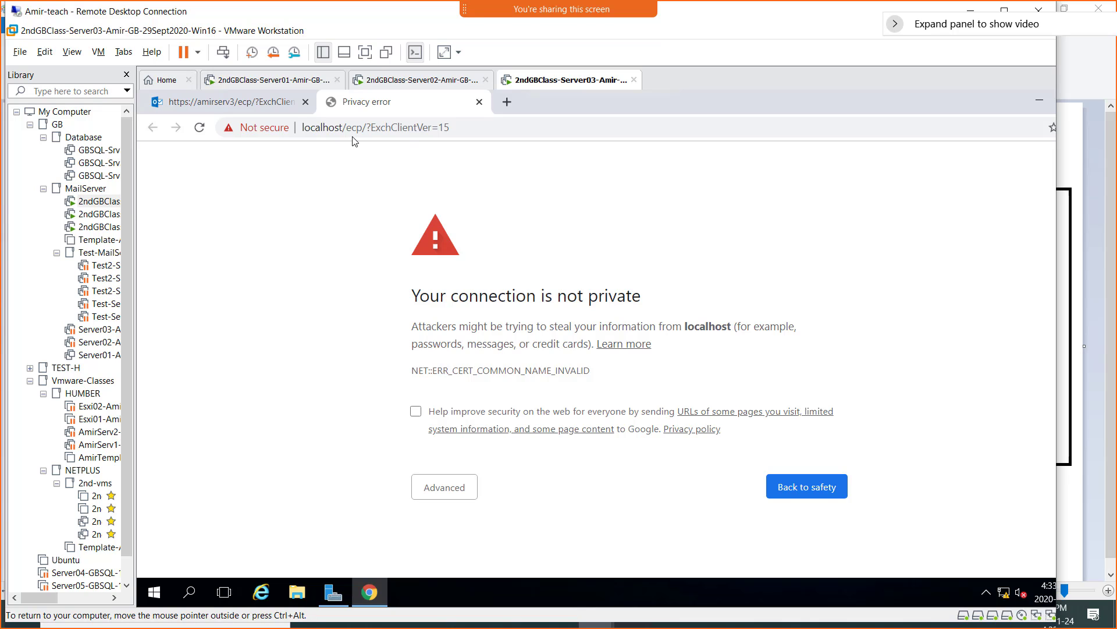
pyautogui.click(439, 492)
pyautogui.click(491, 535)
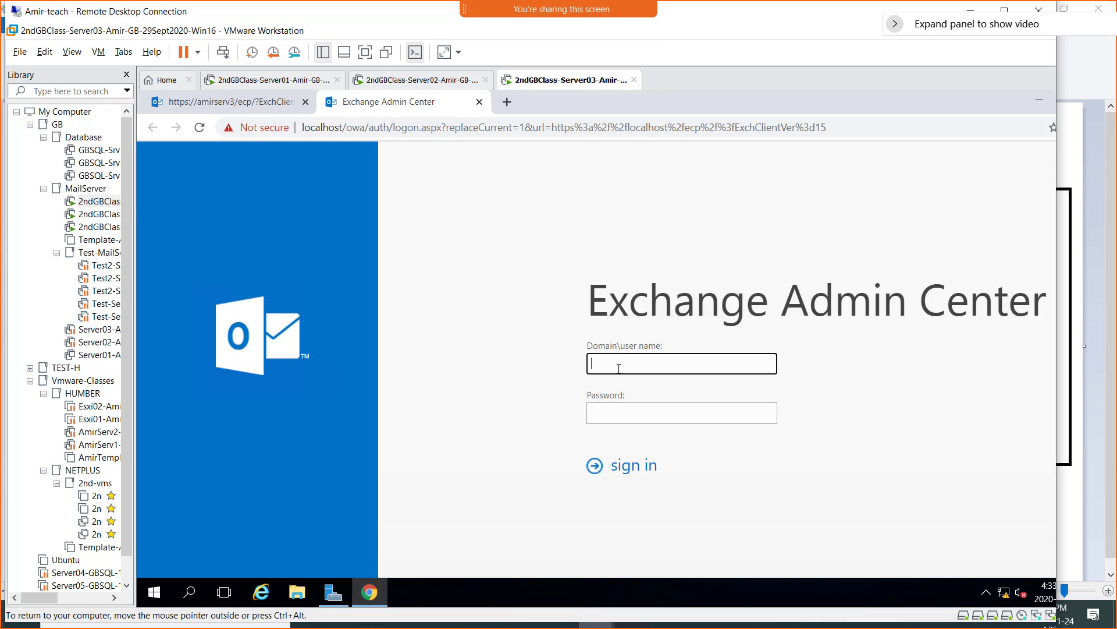
pyautogui.write('amirdomain\\amiradmin')
pyautogui.press('Tab')
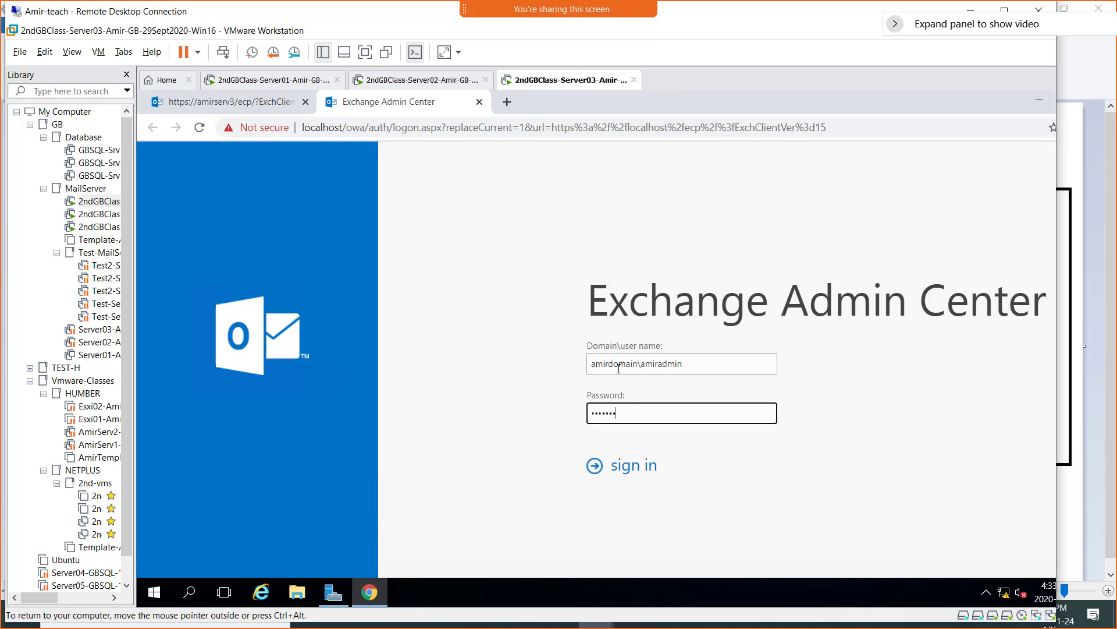
pyautogui.press('Return')
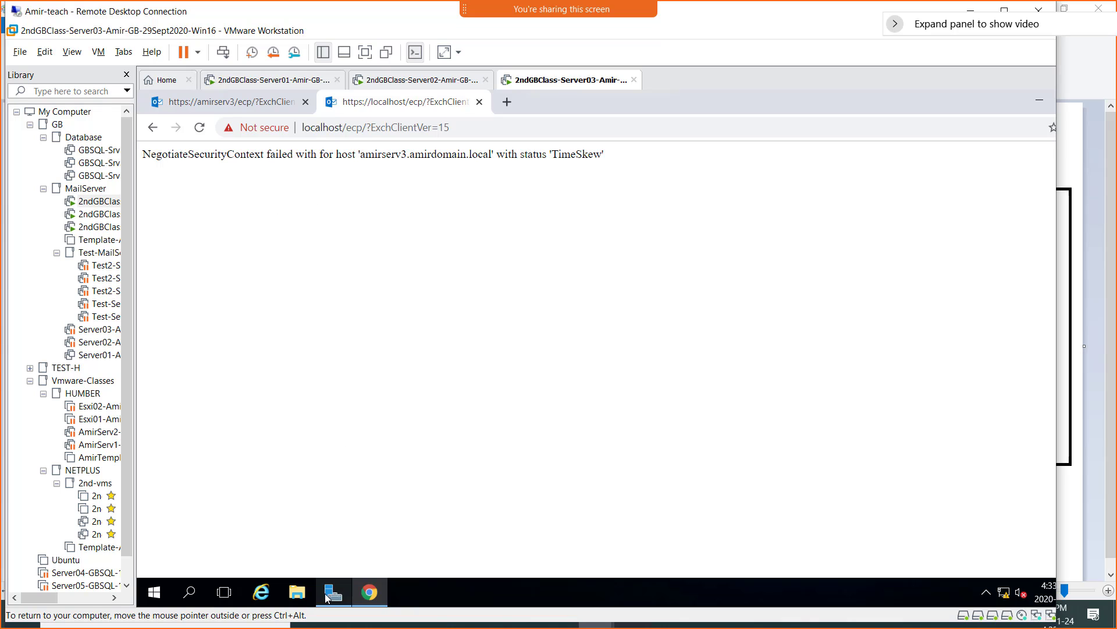
# - Open the Services console via services.msc, maximized and sorted by startup type
pyautogui.rightClick(155, 597)
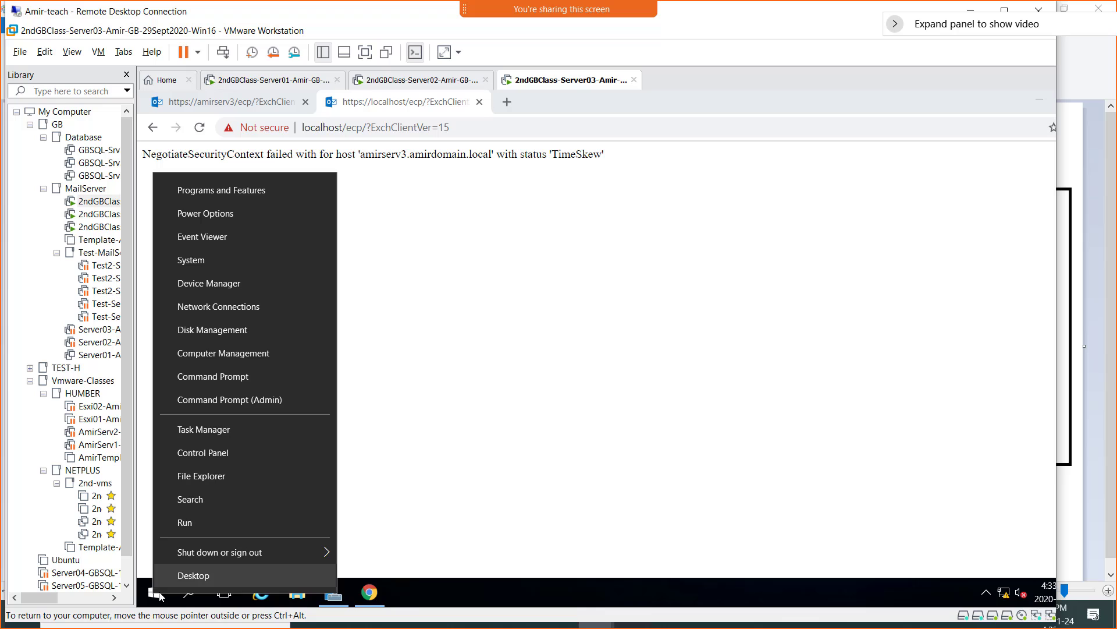
pyautogui.click(222, 527)
pyautogui.write('se')
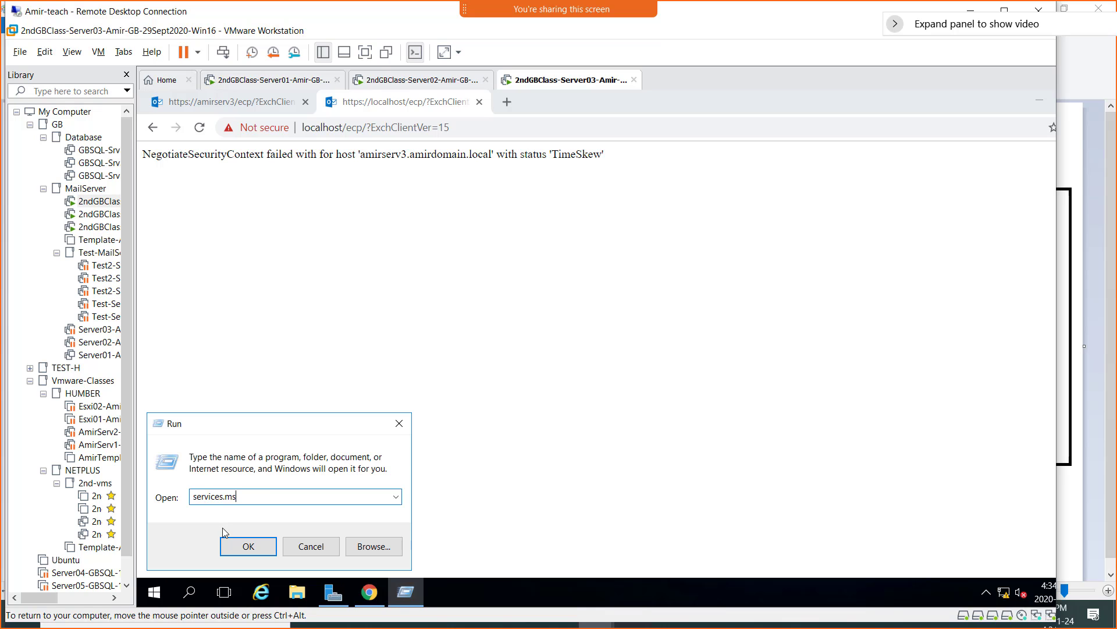
pyautogui.write('rvices.ms')
pyautogui.press('Return')
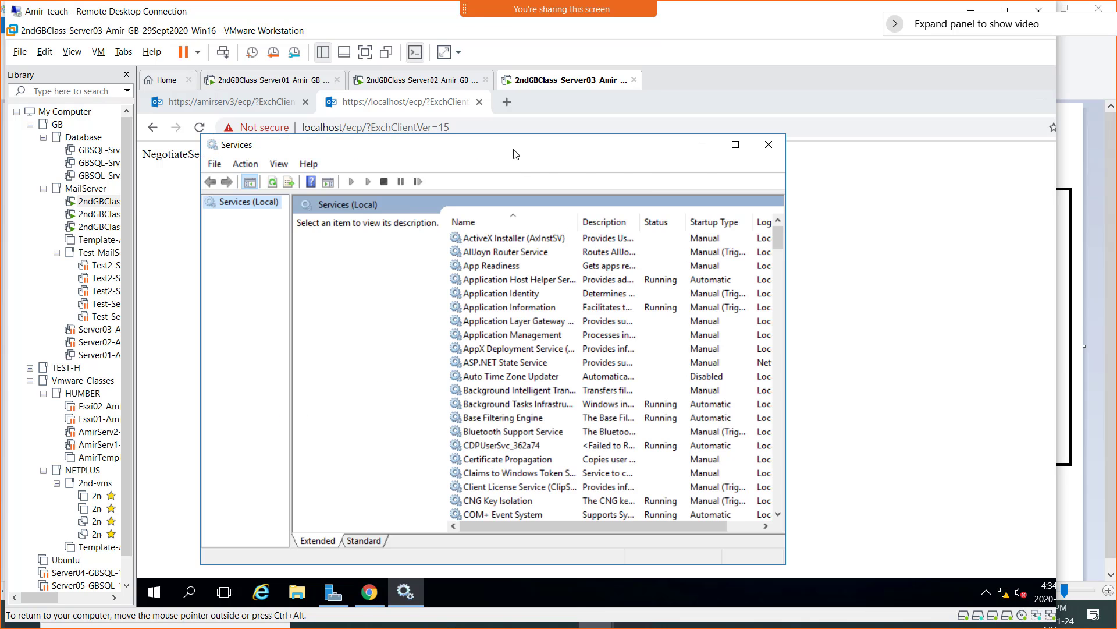
pyautogui.click(735, 144)
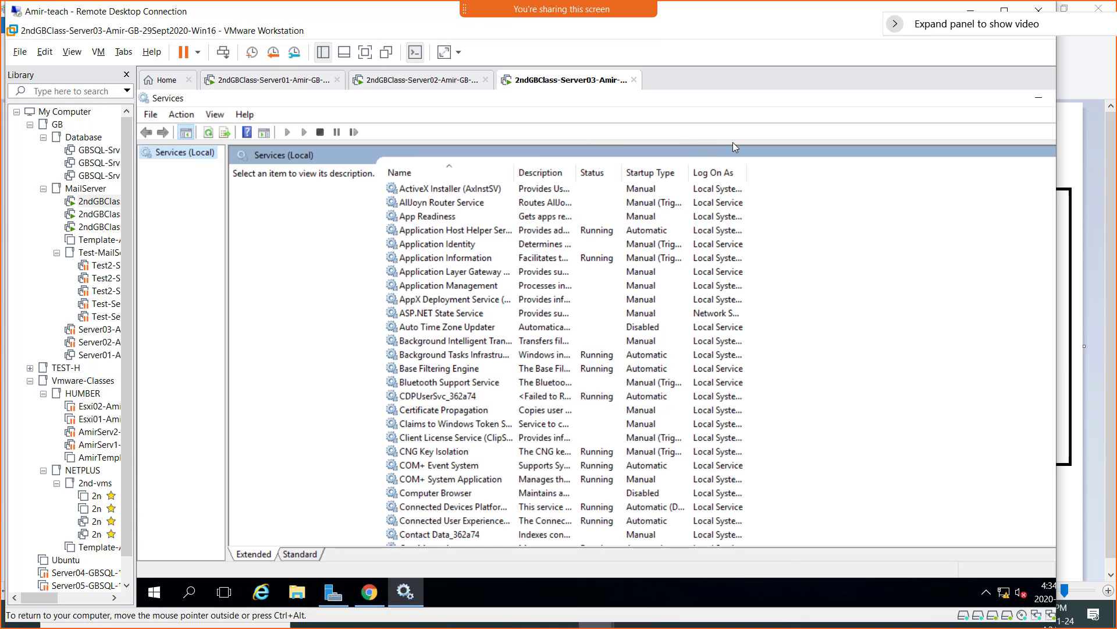
pyautogui.click(648, 175)
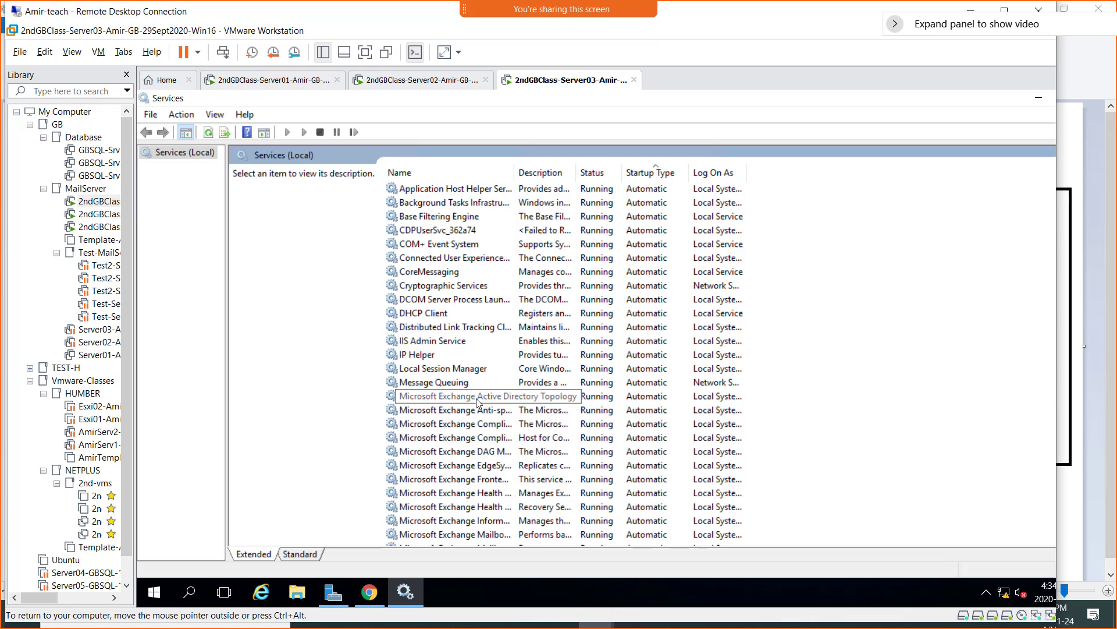
pyautogui.scroll(-2, 477, 402)
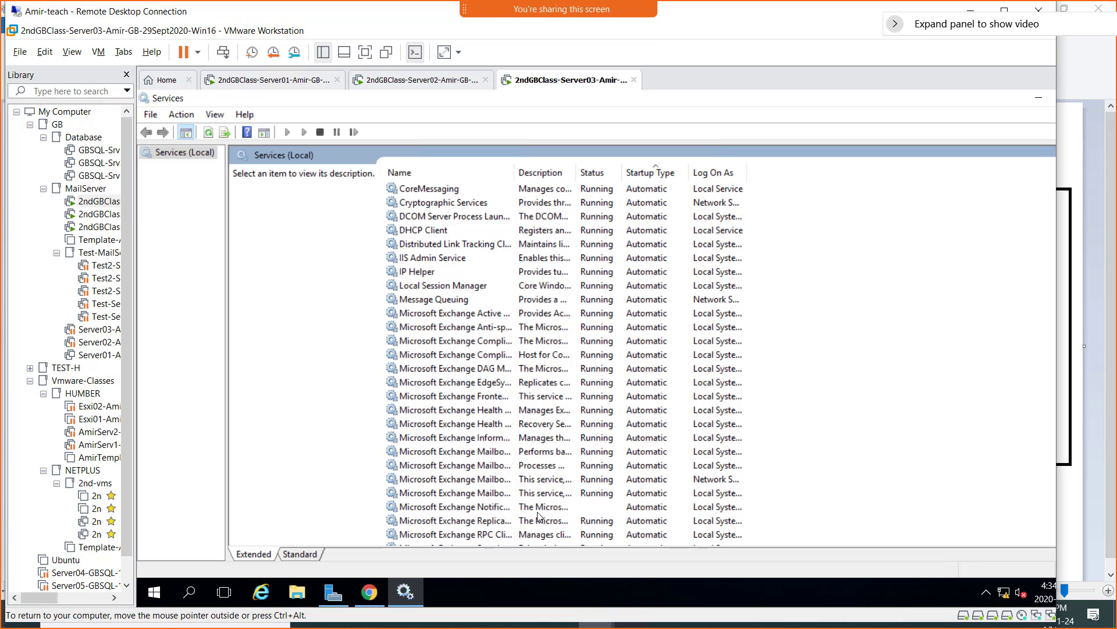
pyautogui.scroll(-1, 425, 480)
pyautogui.scroll(-1, 425, 481)
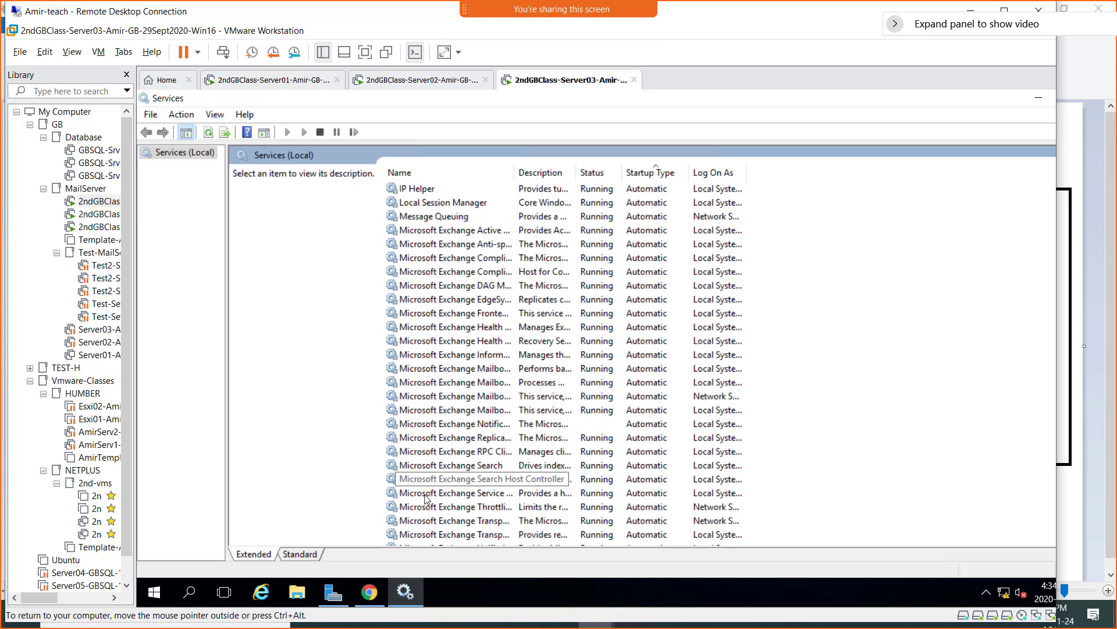
pyautogui.scroll(-2, 427, 501)
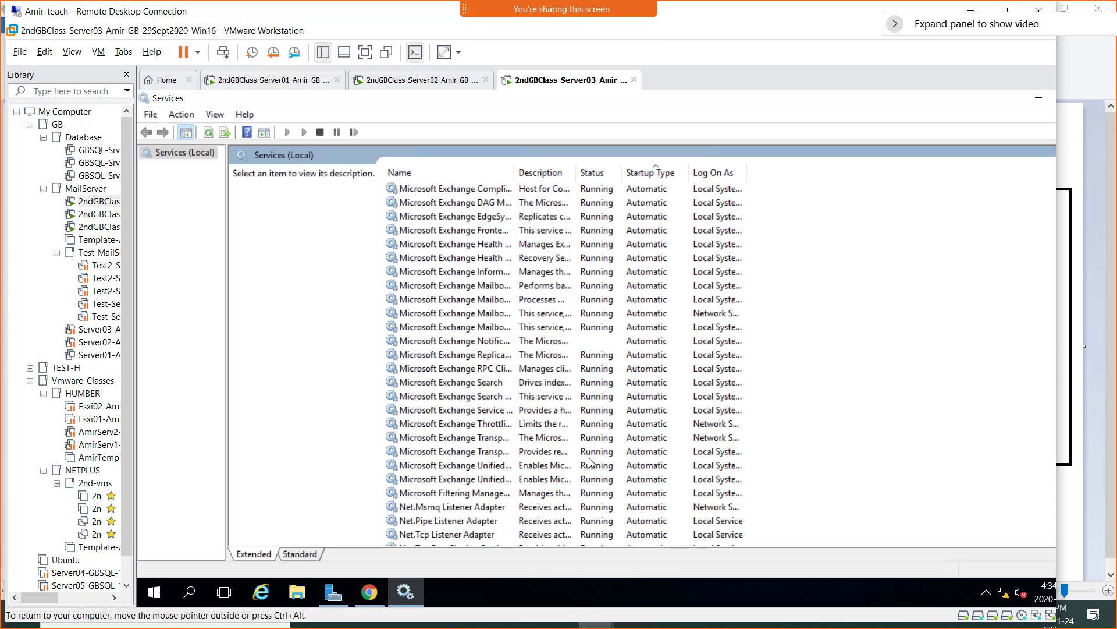
# - Start Microsoft Exchange Notifications Broker, then reload the admin center page to retest it
pyautogui.click(501, 346)
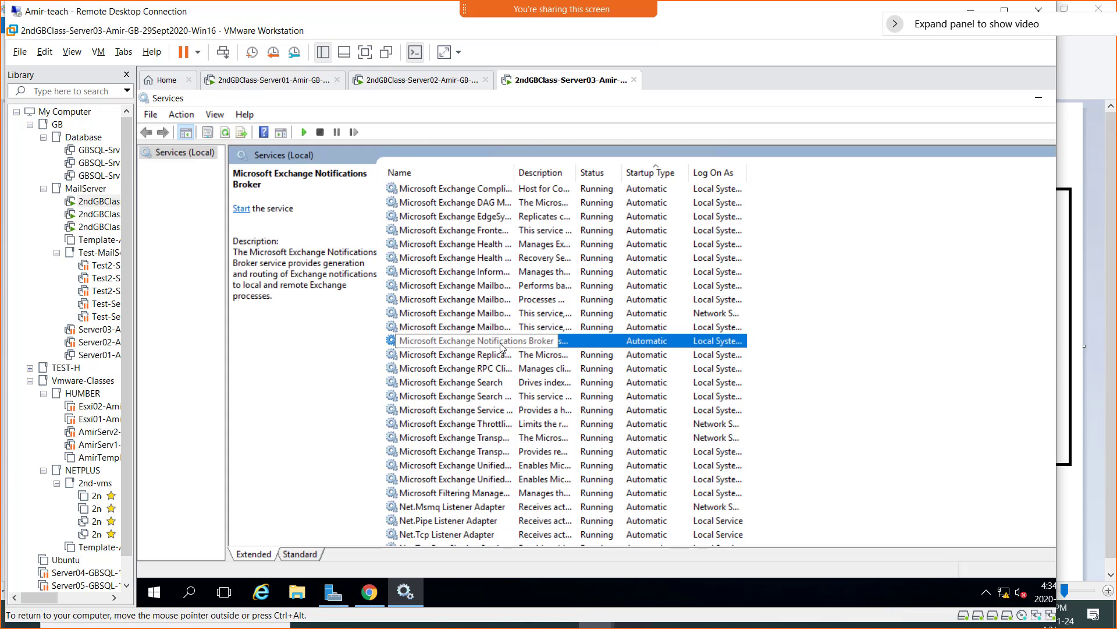
pyautogui.rightClick(501, 346)
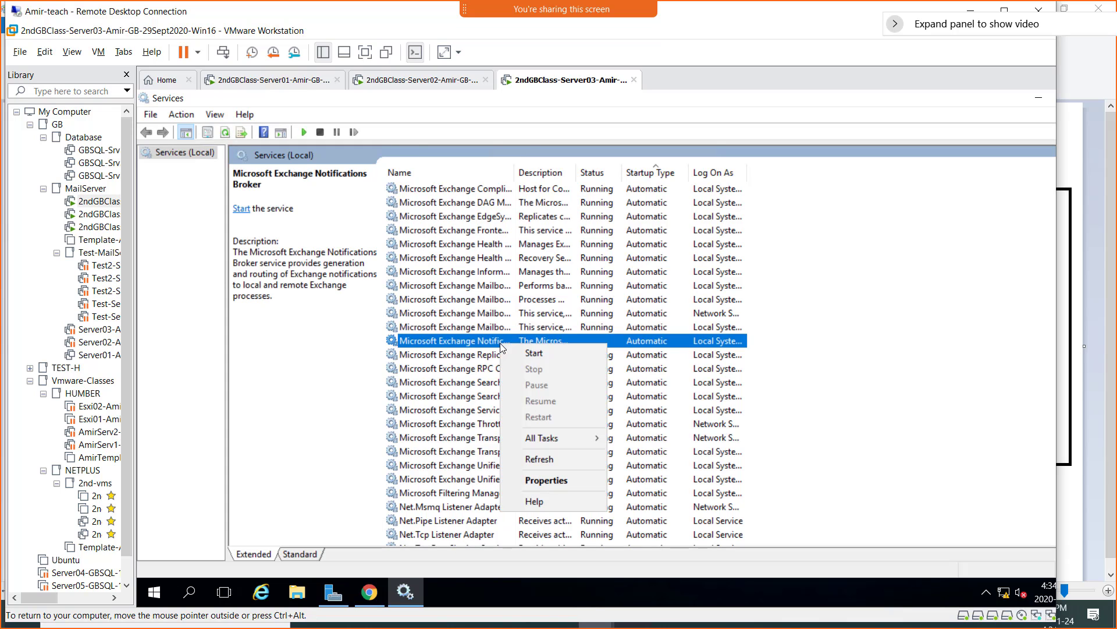
pyautogui.click(533, 353)
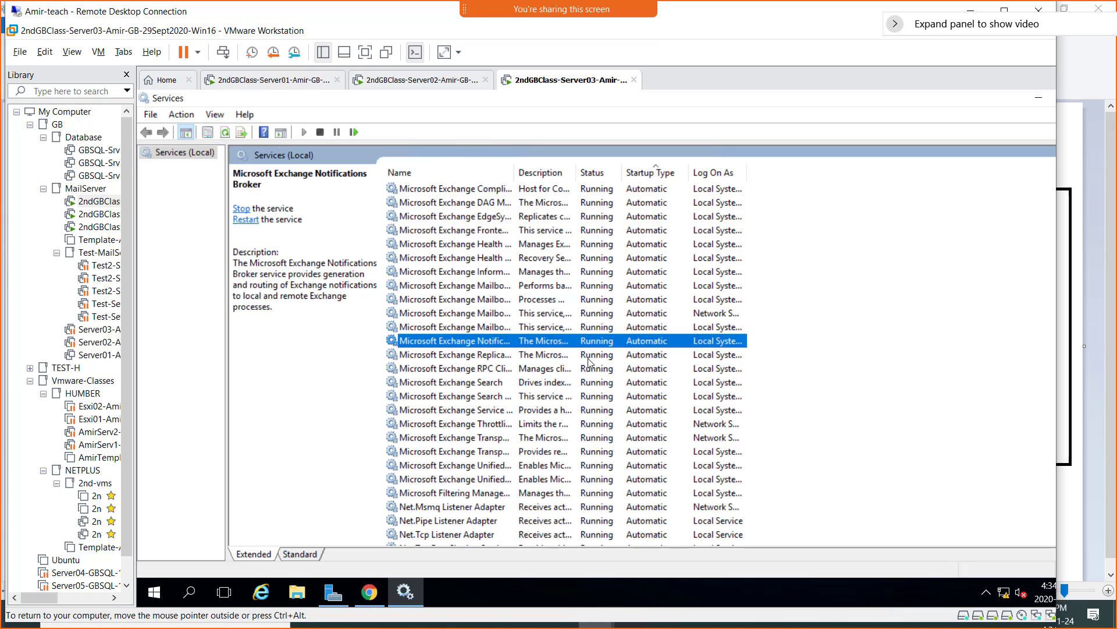
pyautogui.click(370, 592)
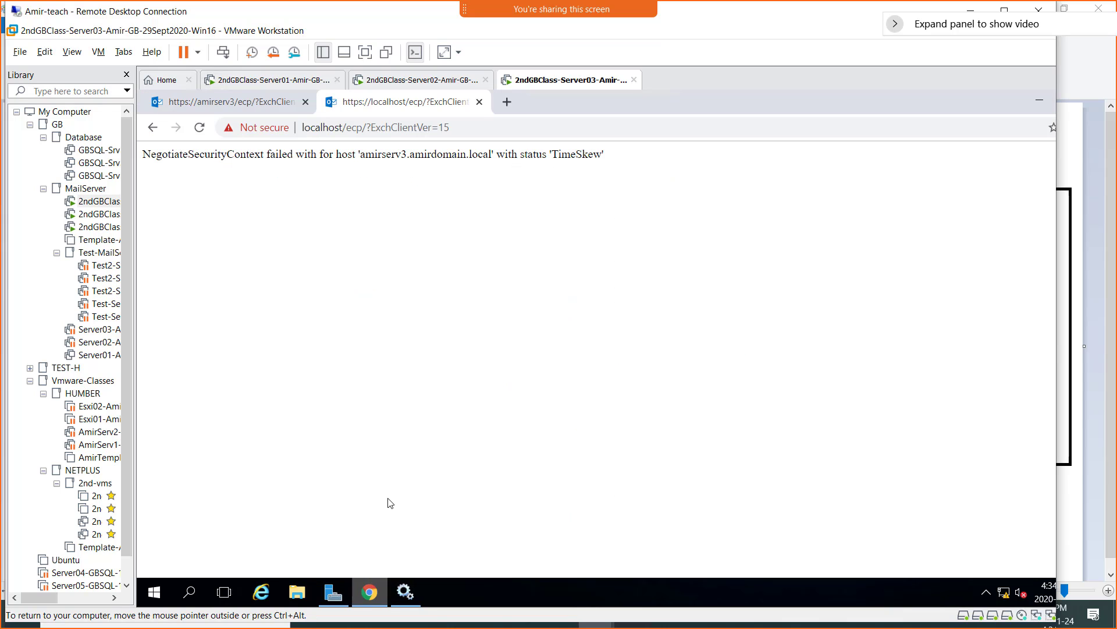
pyautogui.click(199, 130)
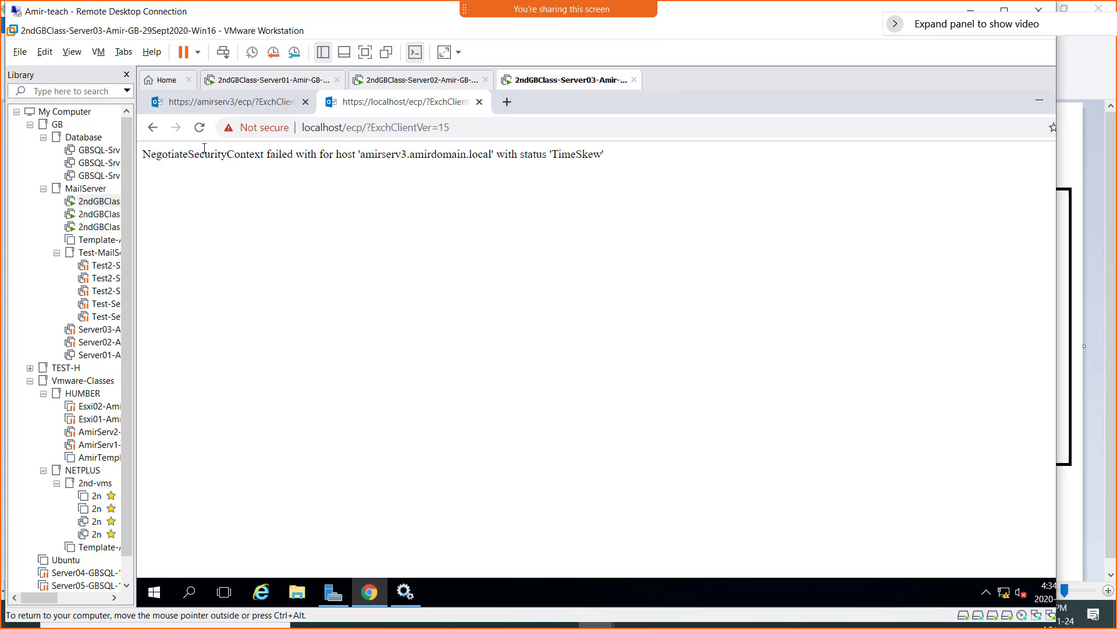
pyautogui.click(406, 597)
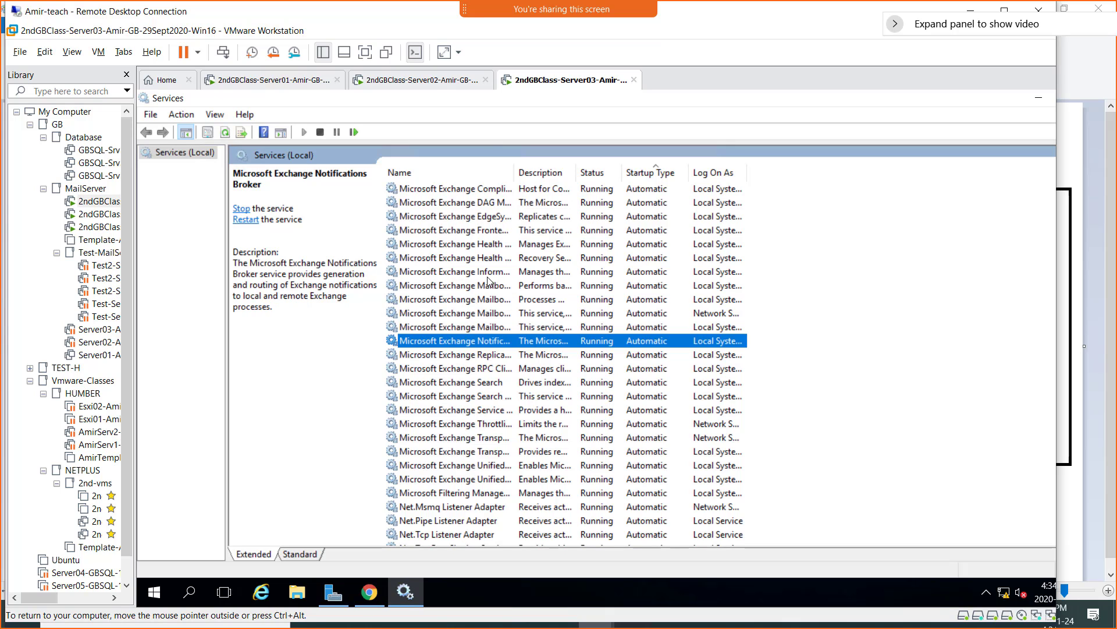
pyautogui.scroll(3, 488, 282)
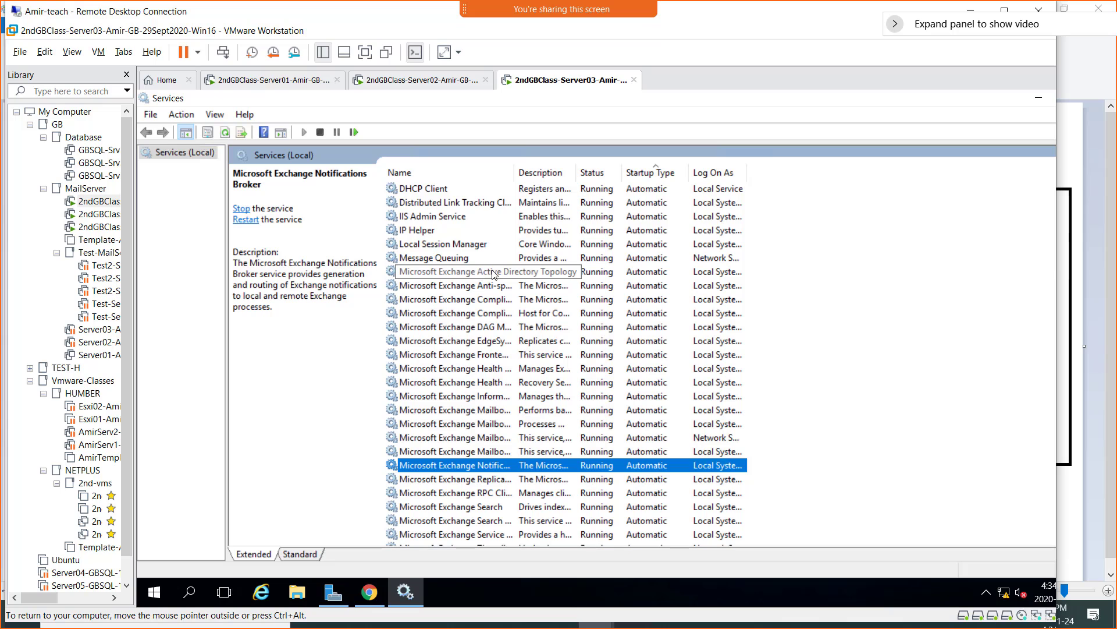
# - Restart Microsoft Exchange Active Directory Topology, confirming restart of all its dependent Exchange services
pyautogui.click(480, 273)
pyautogui.rightClick(478, 272)
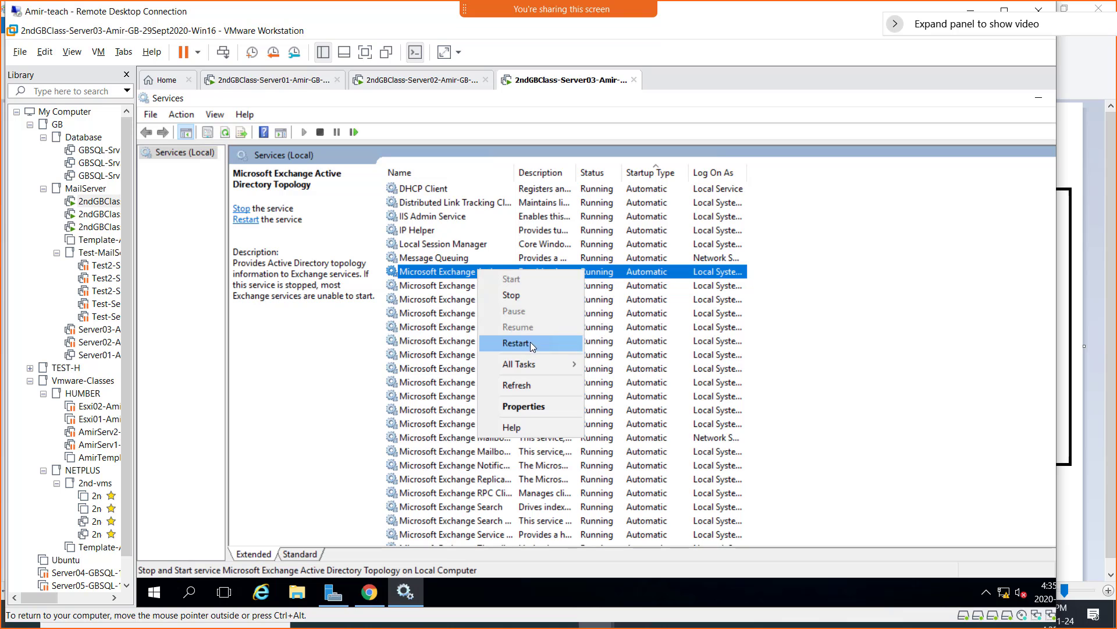
pyautogui.click(525, 344)
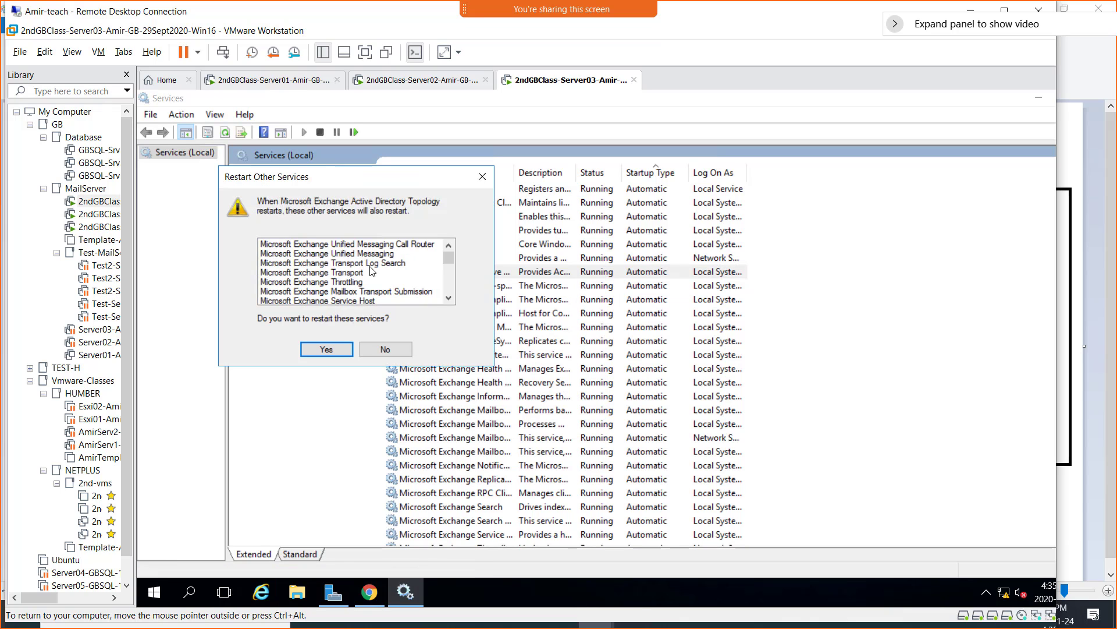
pyautogui.scroll(-5, 375, 292)
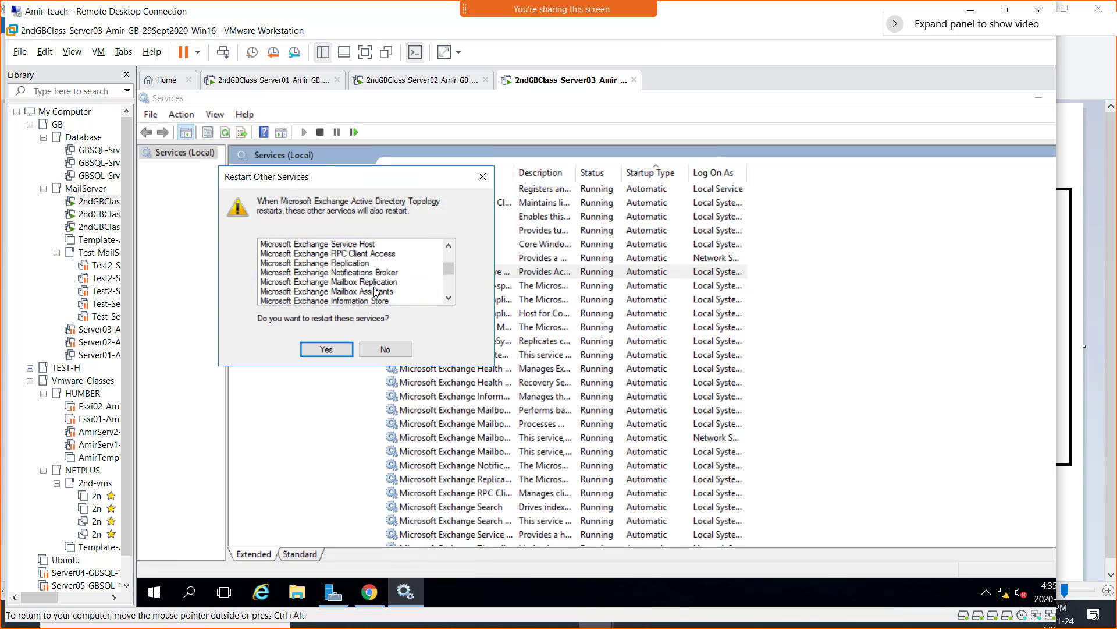
pyautogui.scroll(5, 375, 292)
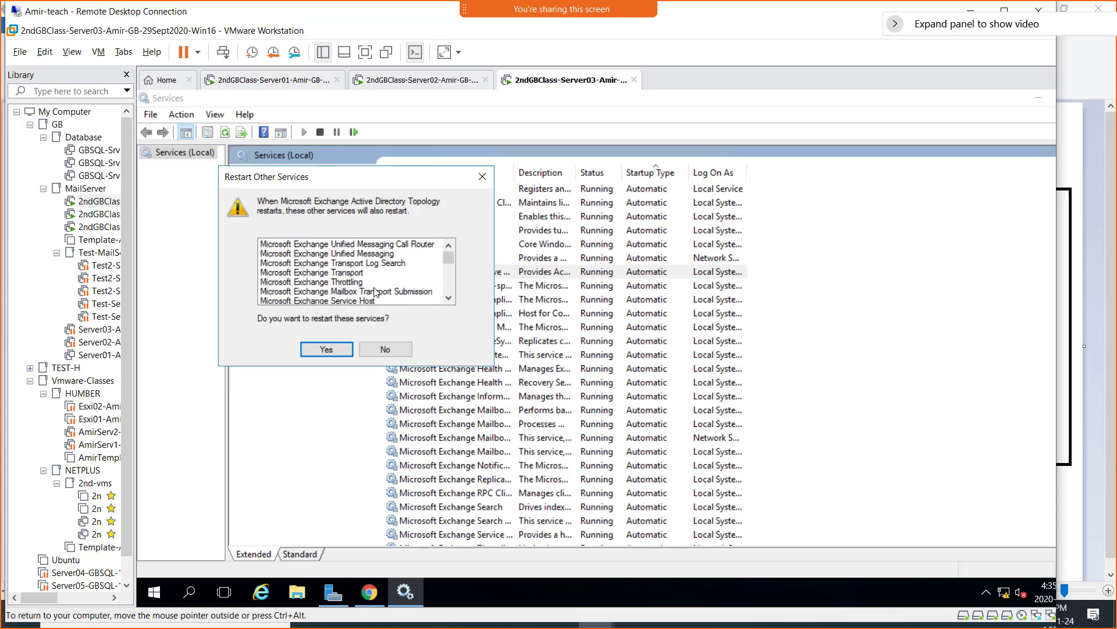
pyautogui.scroll(-5, 392, 259)
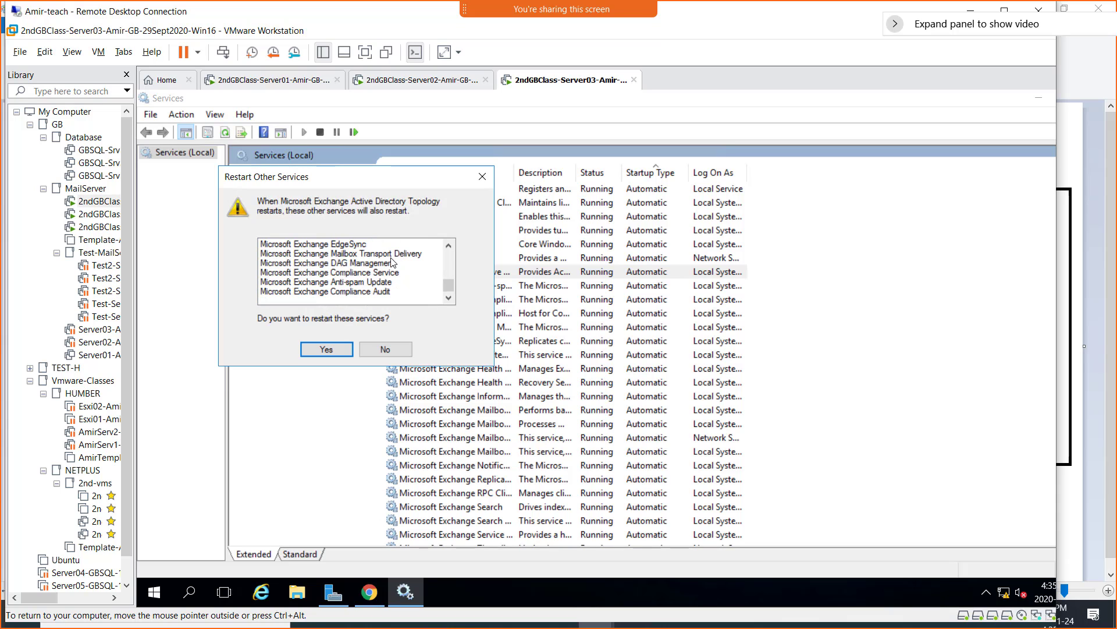
pyautogui.scroll(5, 391, 259)
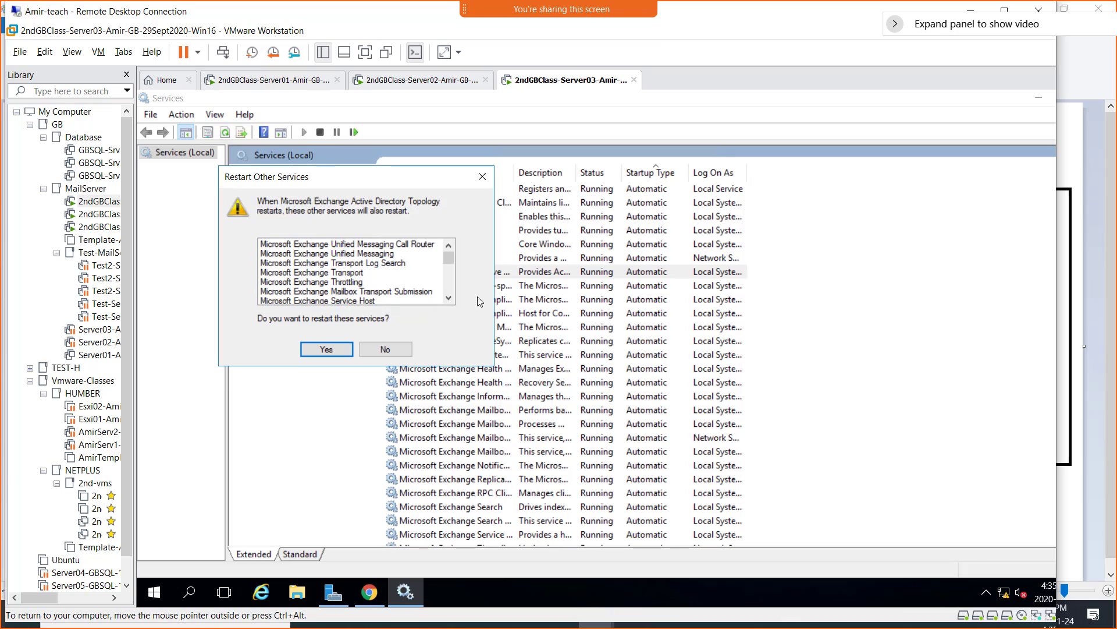
pyautogui.moveTo(352, 177); pyautogui.dragTo(1010, 294)
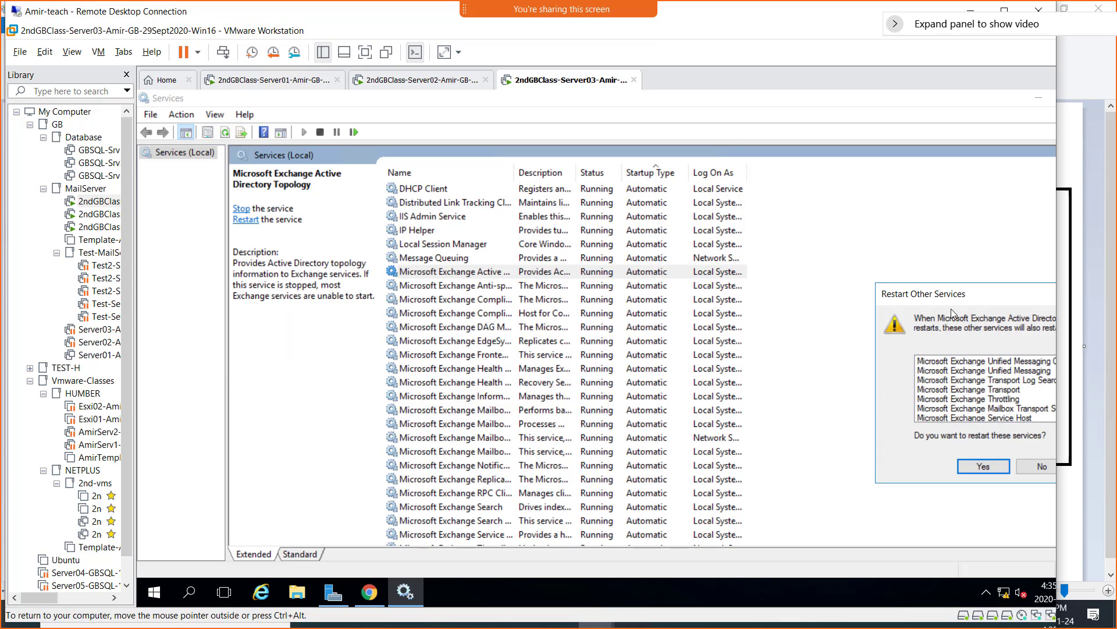
pyautogui.moveTo(954, 308); pyautogui.dragTo(550, 246)
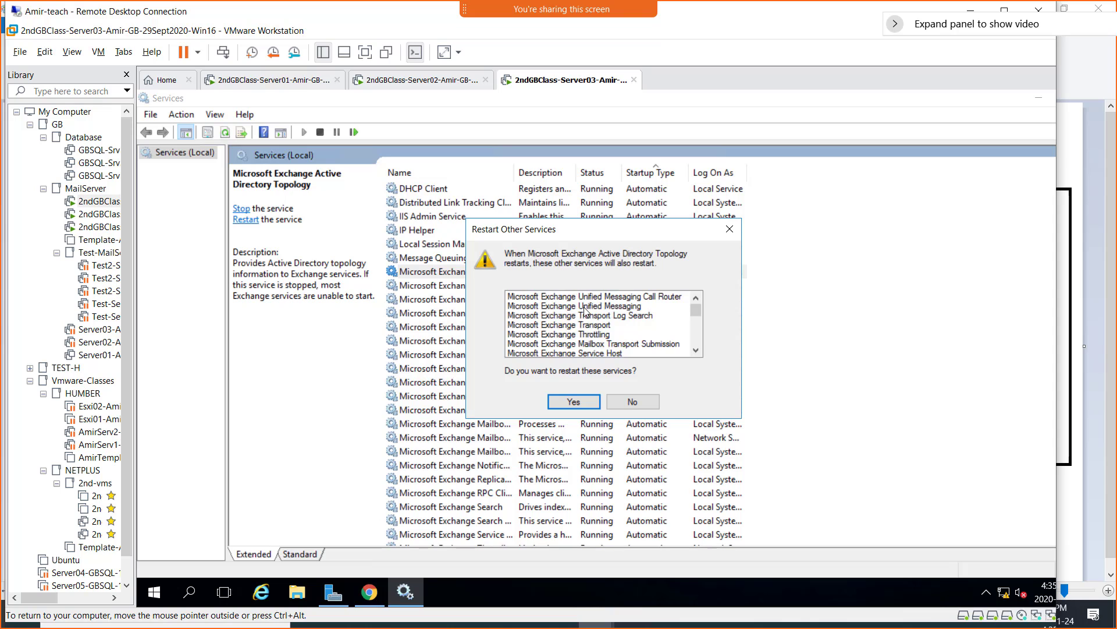
pyautogui.click(574, 401)
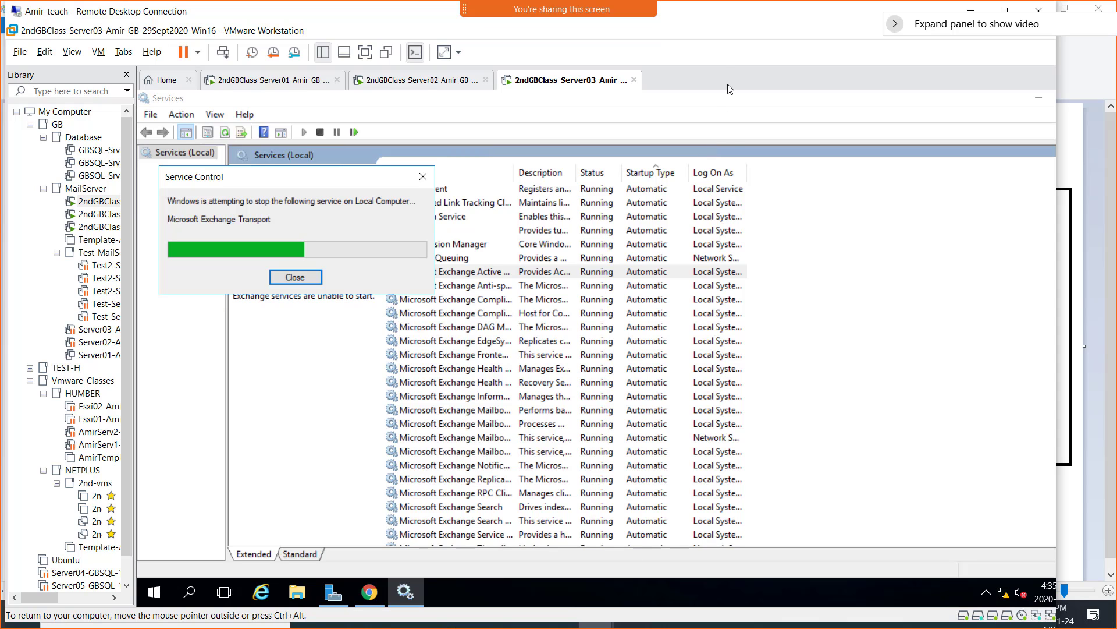
# - Switch to the Server02 VM showing the Exchange Select User – Entire Forest picker
pyautogui.press('shift')
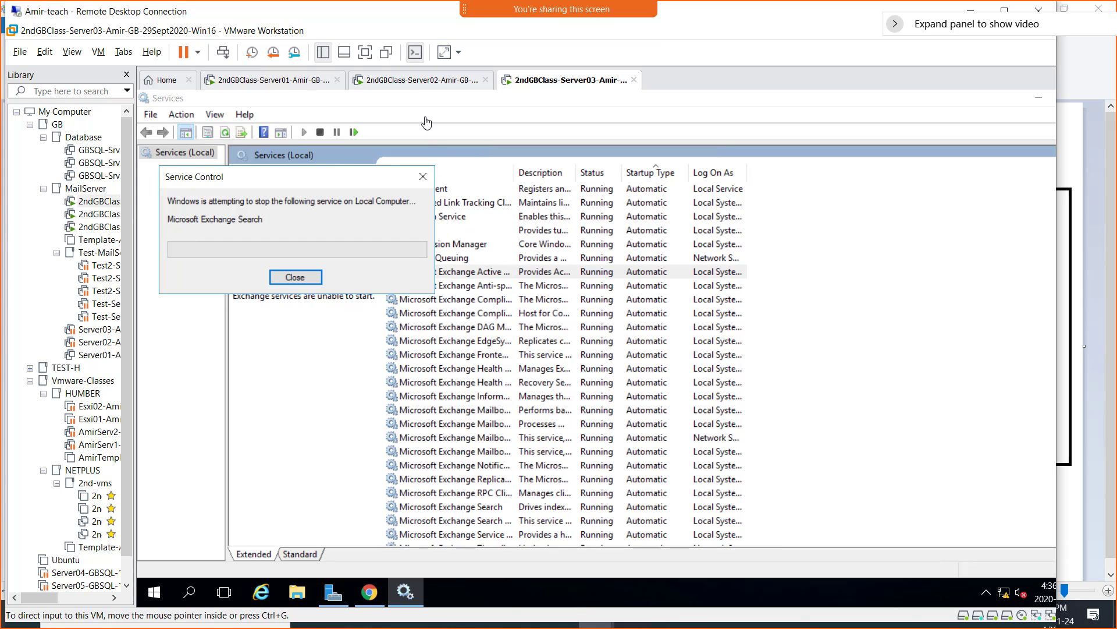
pyautogui.click(413, 81)
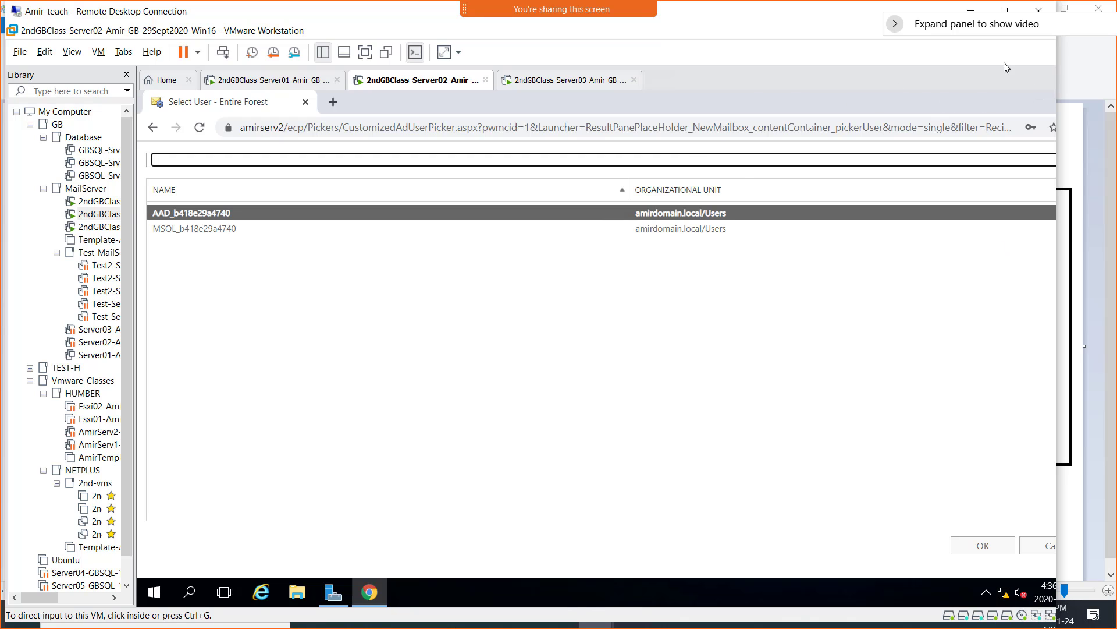
pyautogui.click(1007, 12)
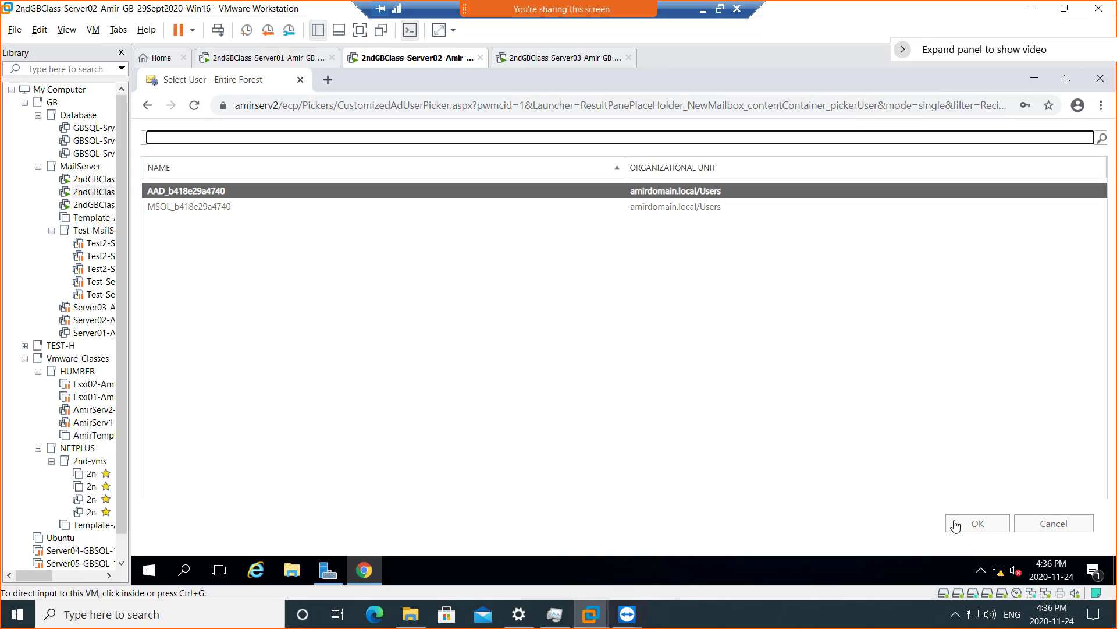
pyautogui.click(1064, 527)
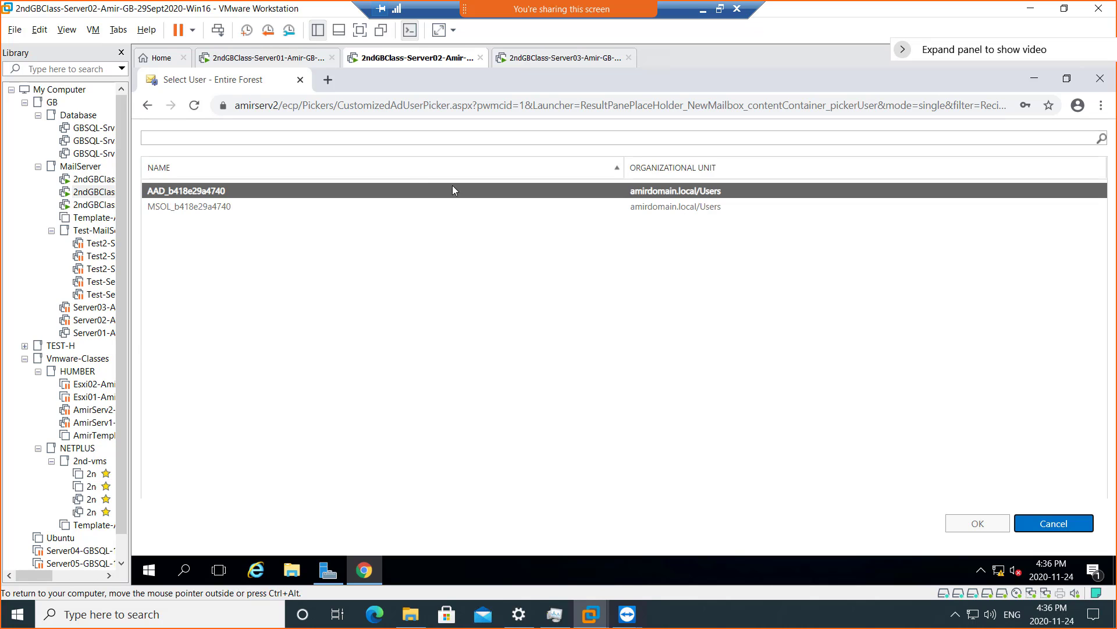
pyautogui.click(301, 106)
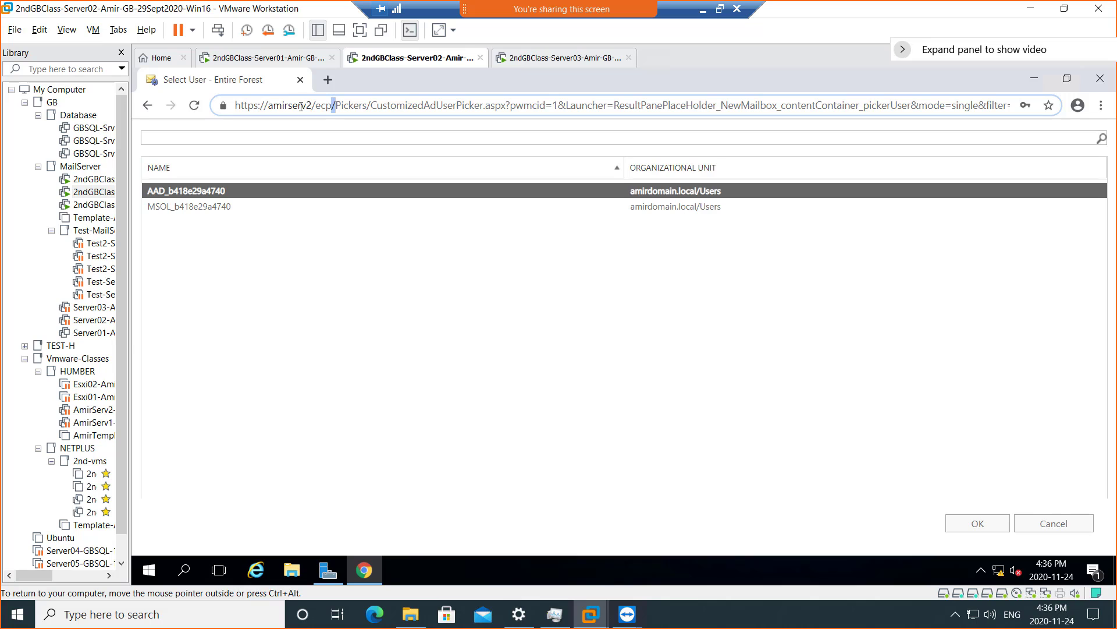
pyautogui.hotkey('ctrl', 'a')
pyautogui.write('https://amirserv2/ecp')
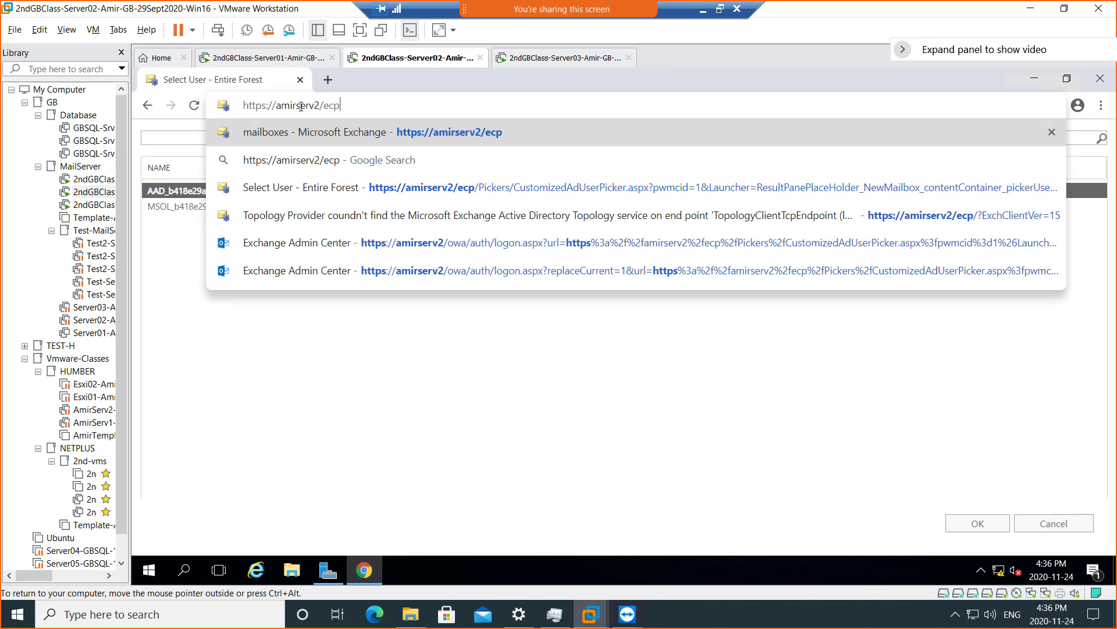
pyautogui.press('Return')
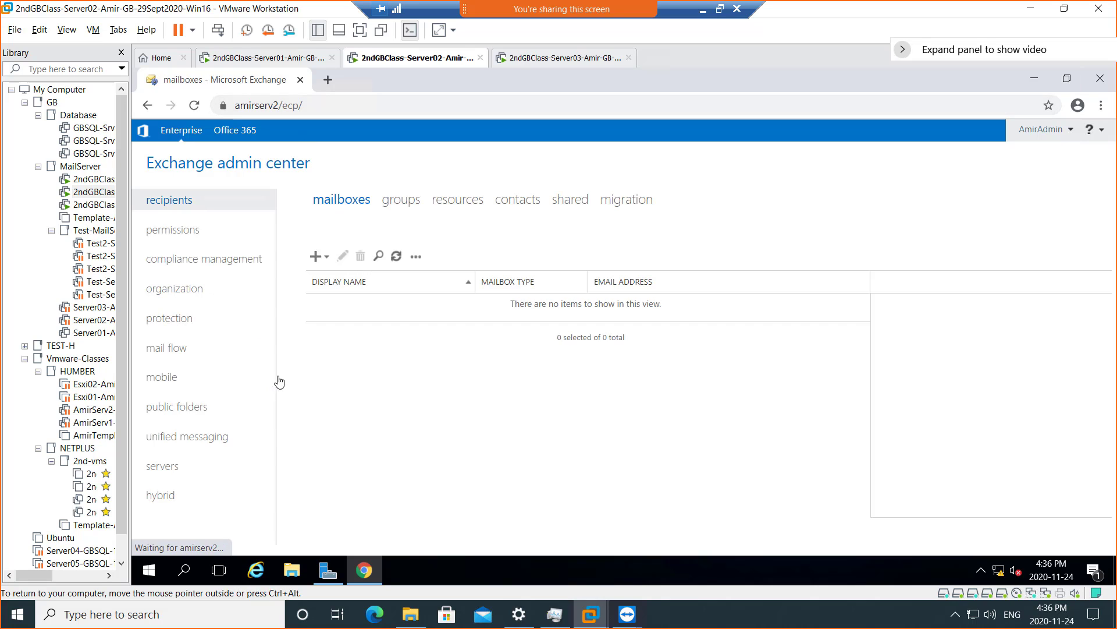
# - Show the servers page listing AMIRSERV2 and AMIRSERV3, briefly checking Server03's restart progress
pyautogui.click(174, 469)
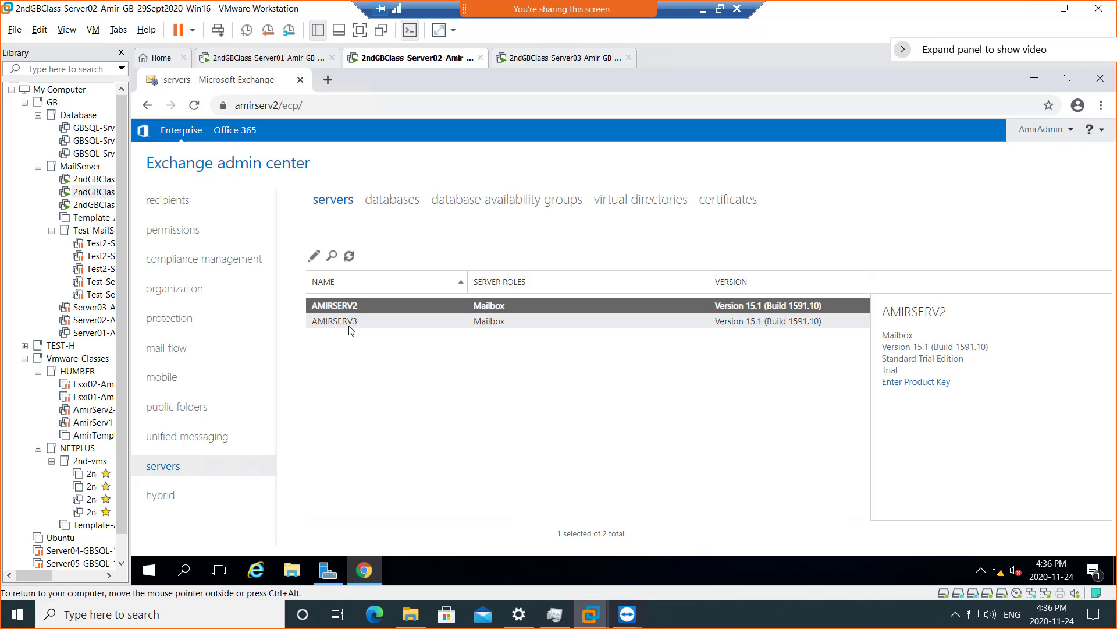
pyautogui.moveTo(540, 9)
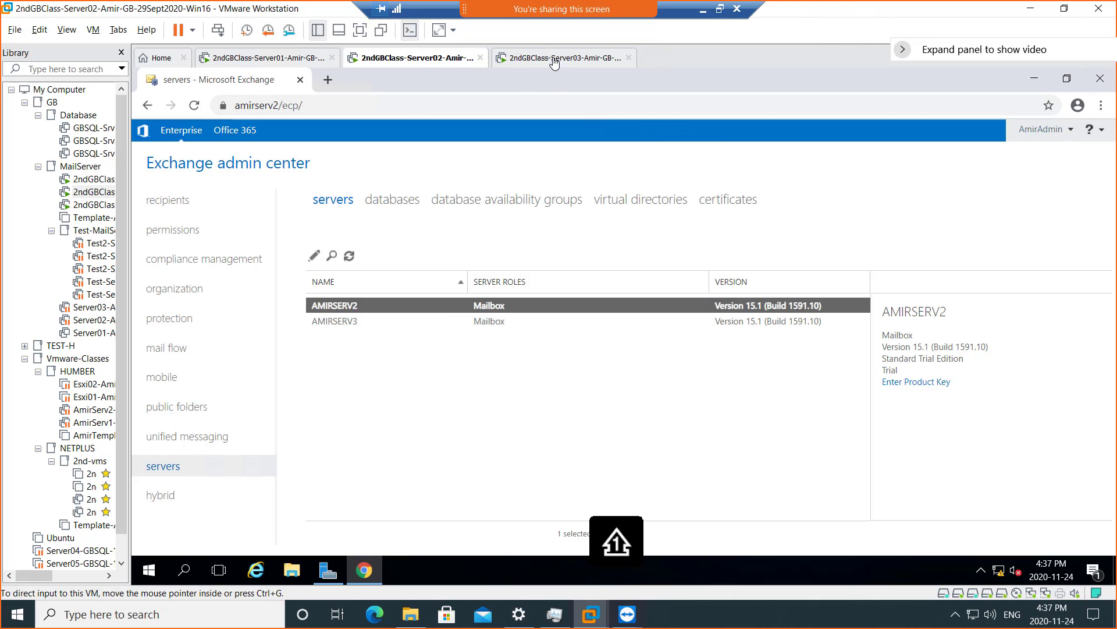
pyautogui.click(554, 59)
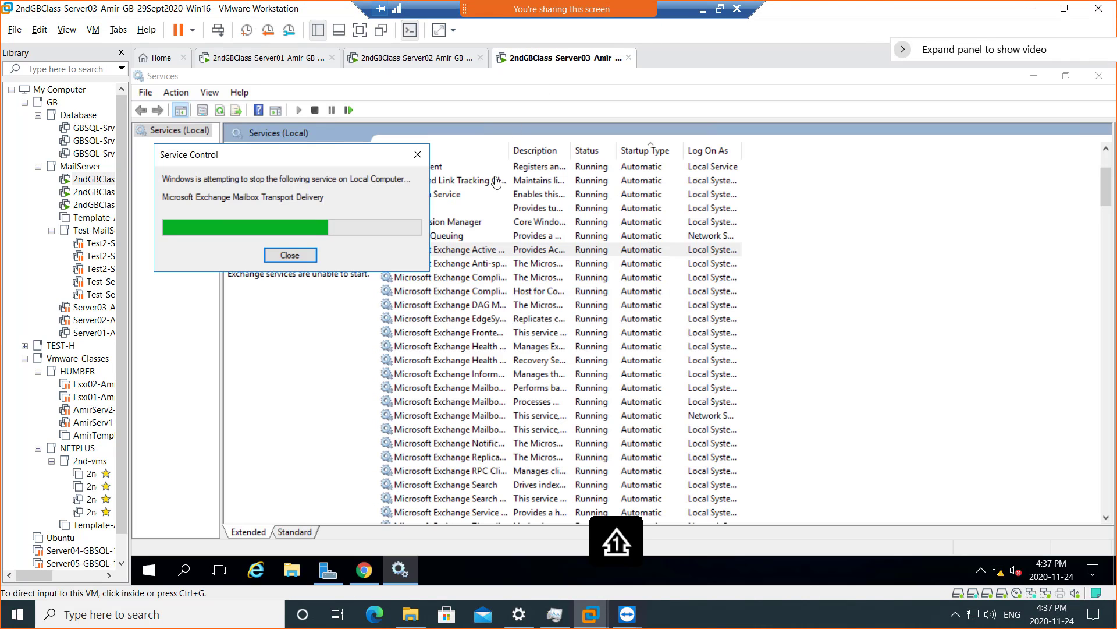
pyautogui.click(413, 58)
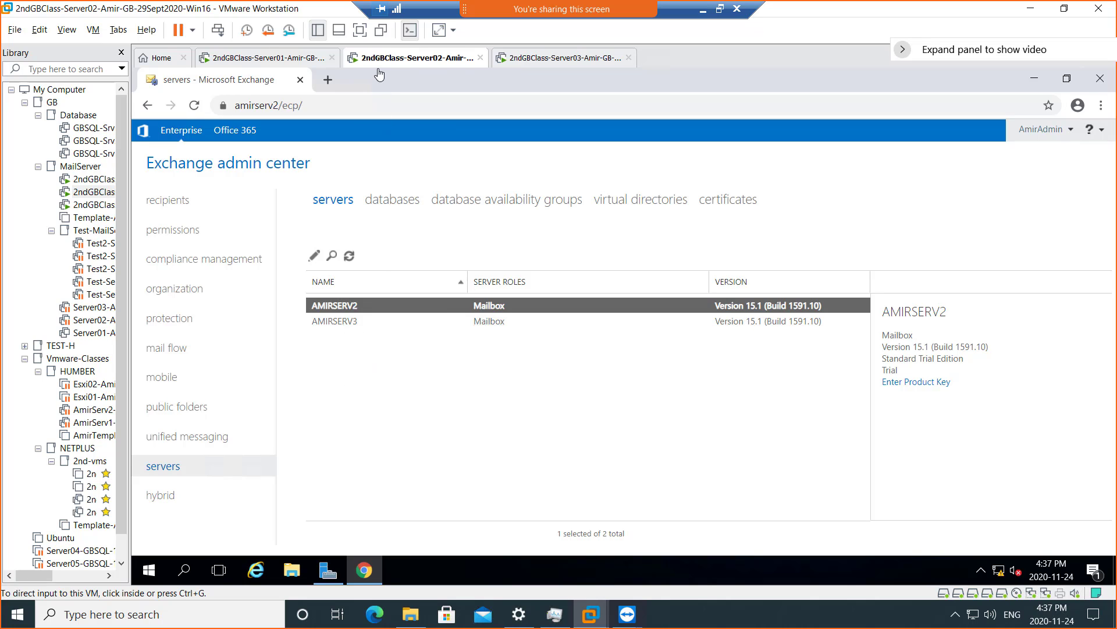
# - Bring up PowerPoint slide 6 on DAG and highlight 'Sixteen mailbox servers'
pyautogui.click(570, 63)
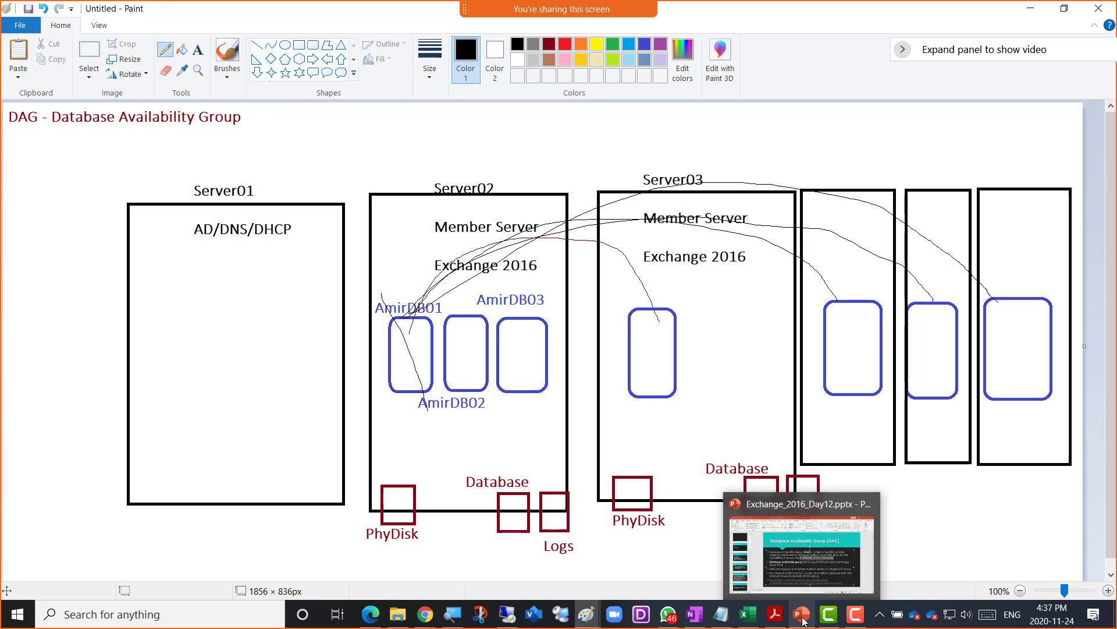
pyautogui.click(804, 622)
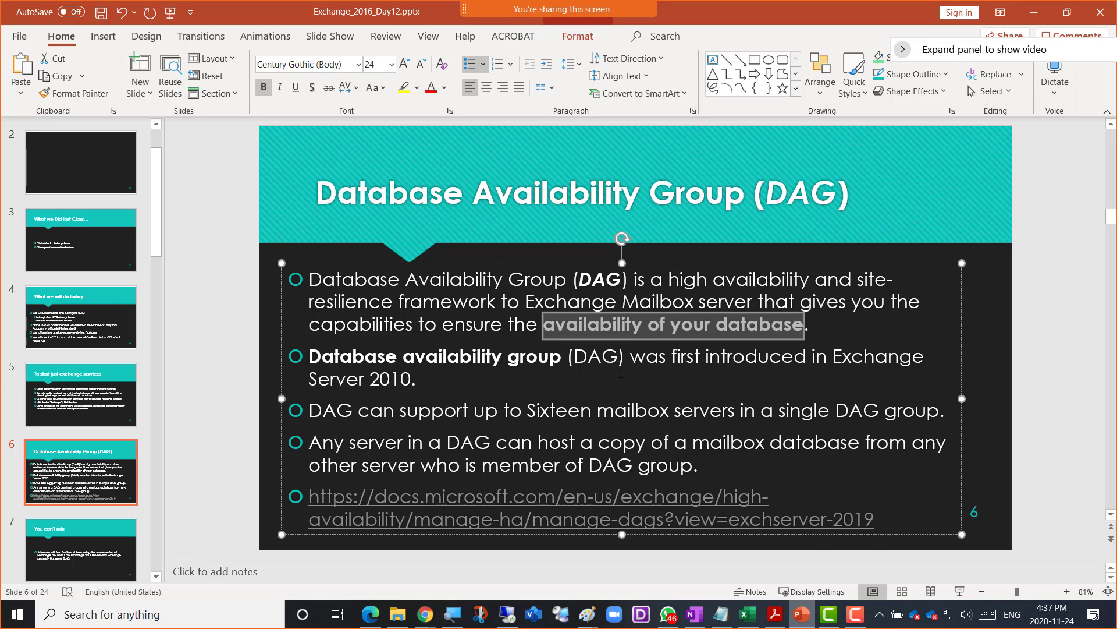
pyautogui.moveTo(528, 411); pyautogui.dragTo(731, 415)
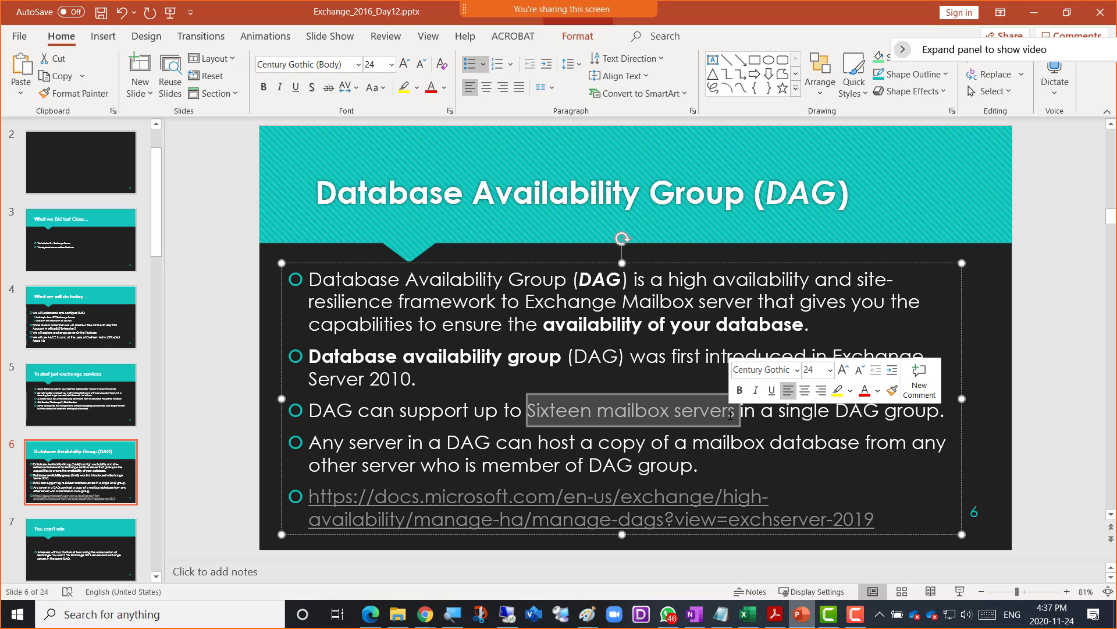
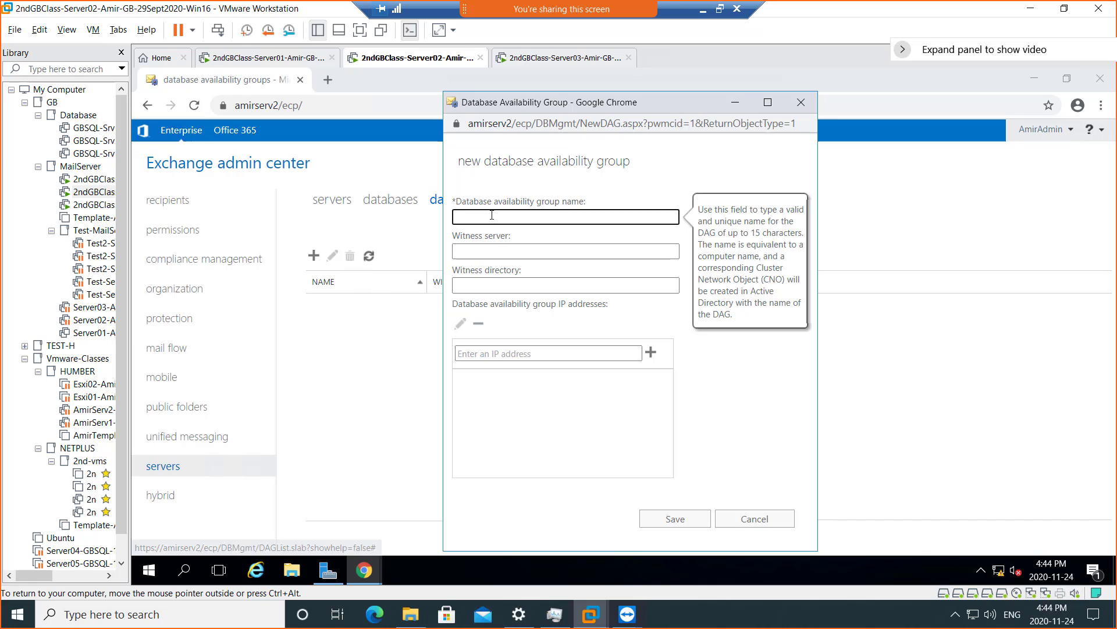
# - Highlight the New database availability group heading, then minimize VMware to show slide 9 on creating a DAG
pyautogui.moveTo(460, 163); pyautogui.dragTo(637, 164)
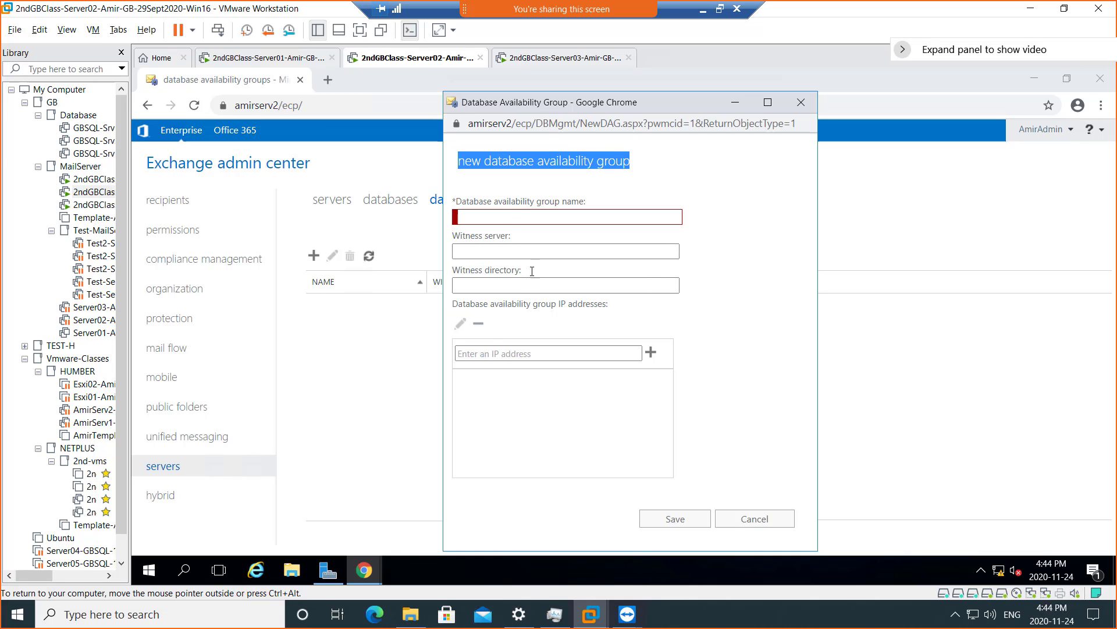
pyautogui.click(701, 16)
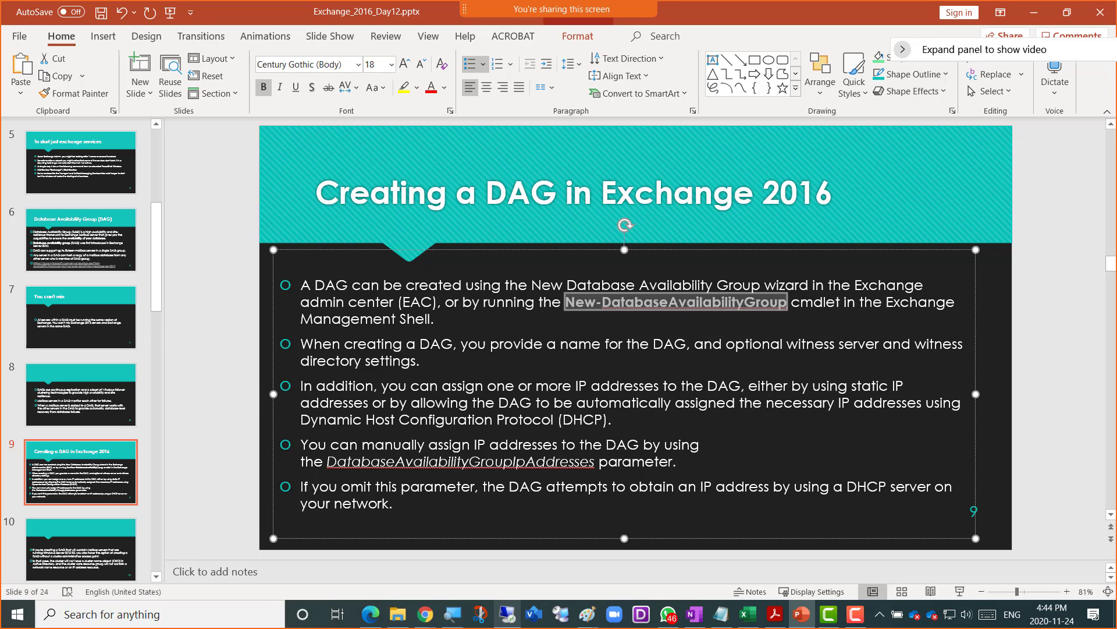
# - Highlight 'witness server and witness directory settings' on slide 9 and switch back to VMware
pyautogui.click(418, 363)
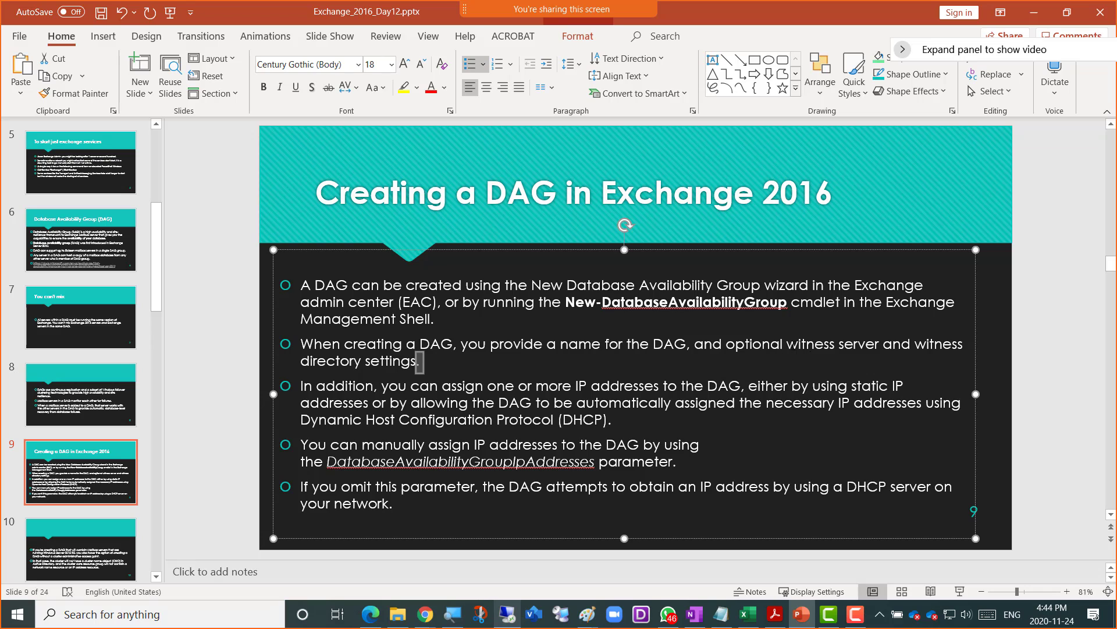
pyautogui.moveTo(417, 362); pyautogui.dragTo(695, 344)
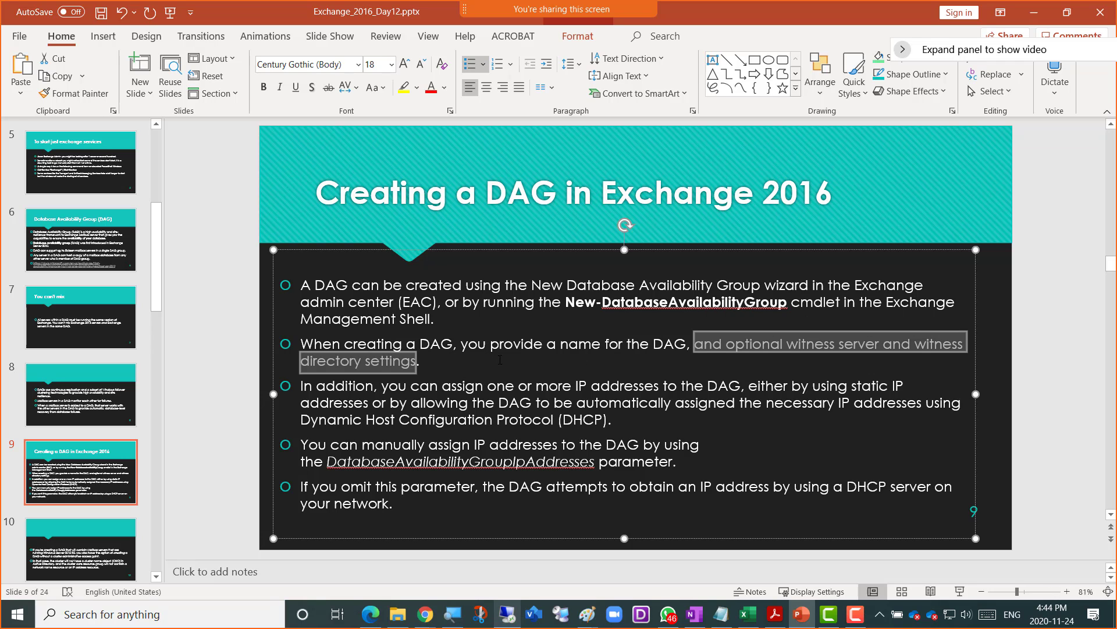
pyautogui.hotkey('alt', 'Tab')
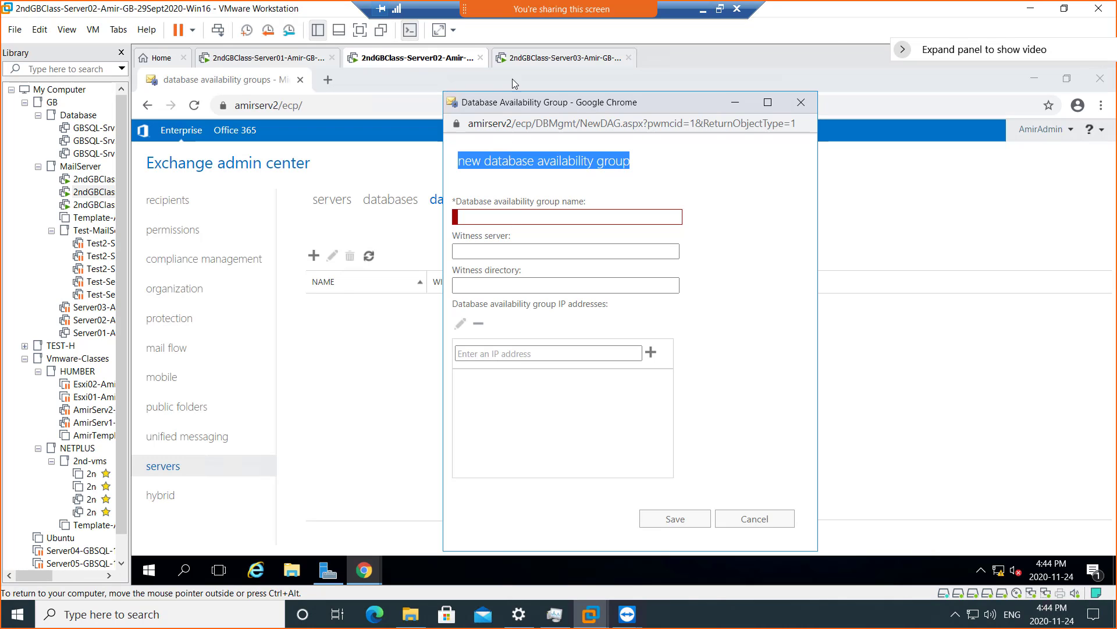
# - On Server03, start EdgeSync, DAG Management, Frontend Transport and Information Store services
pyautogui.click(535, 57)
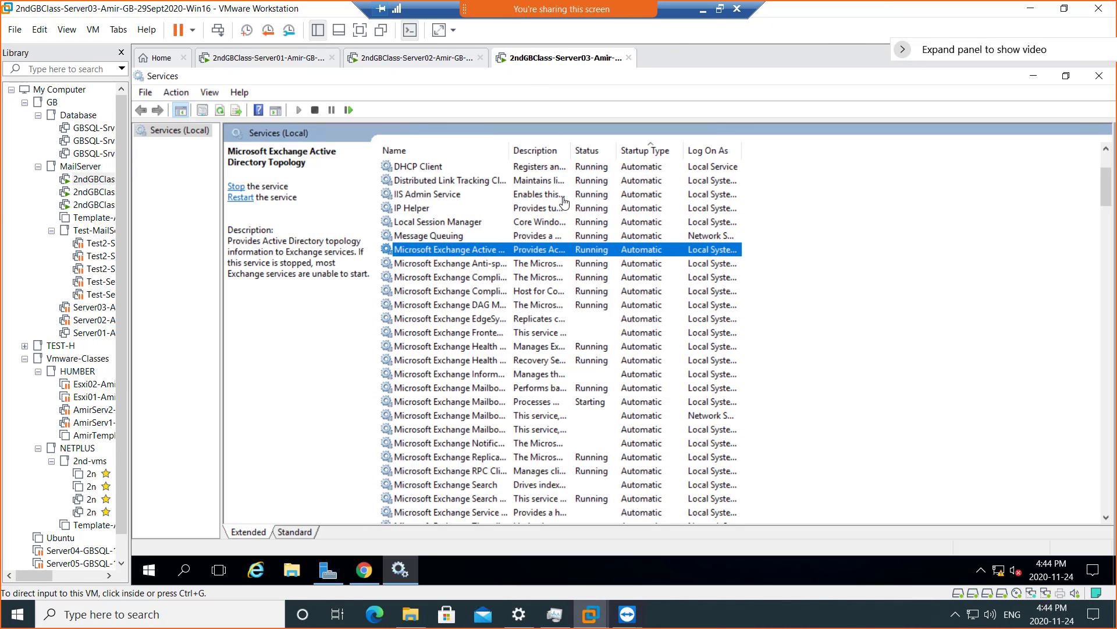
pyautogui.click(603, 320)
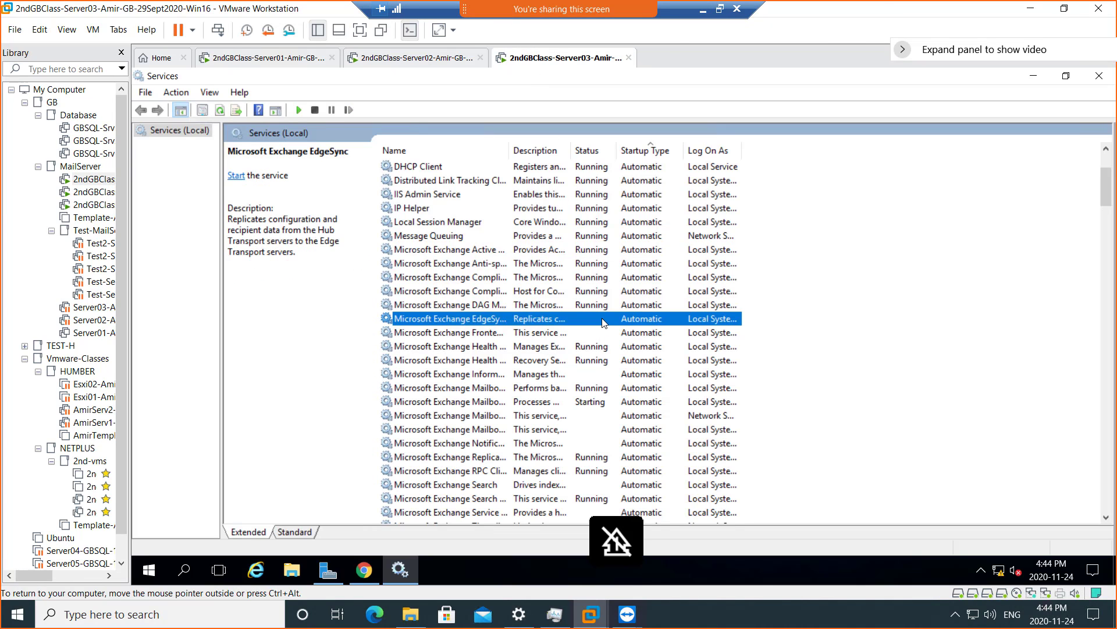
pyautogui.rightClick(603, 320)
pyautogui.click(634, 328)
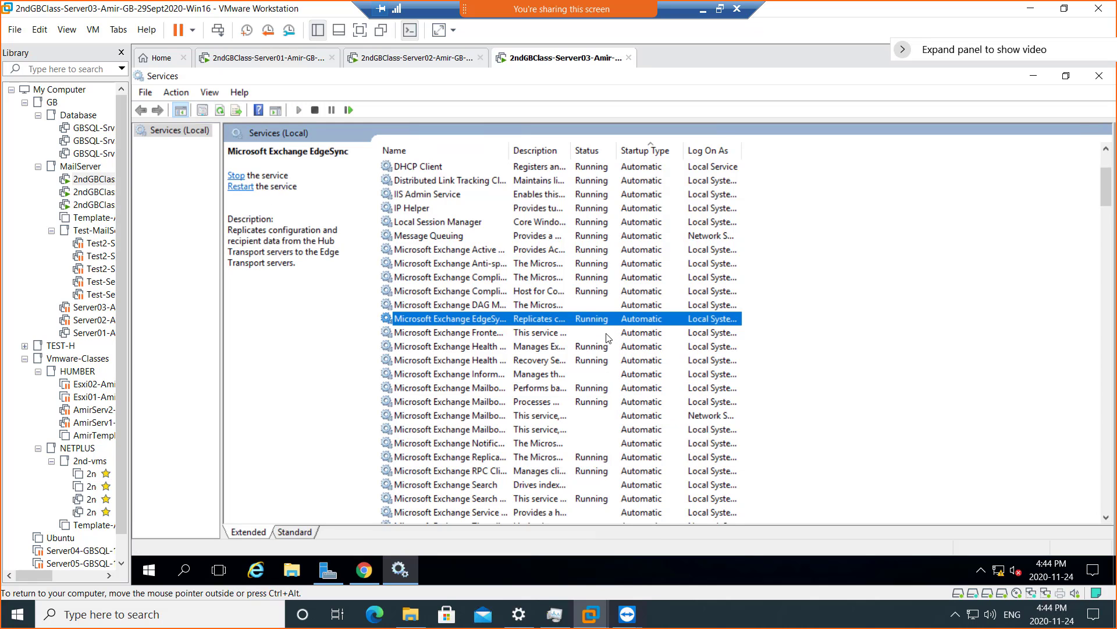
pyautogui.click(590, 306)
pyautogui.rightClick(591, 306)
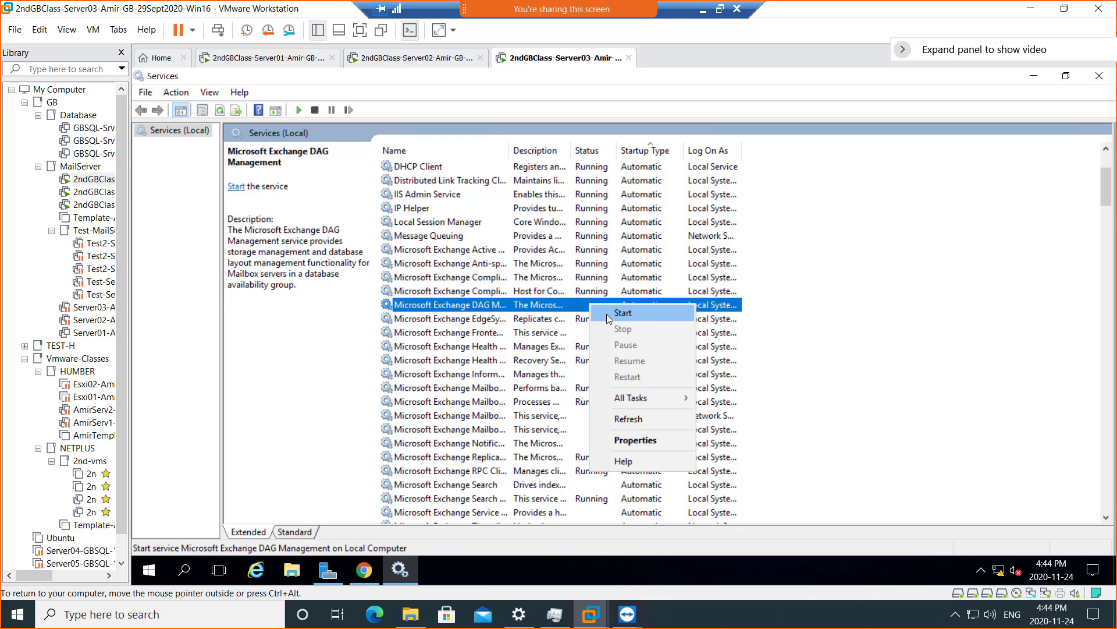
pyautogui.click(607, 314)
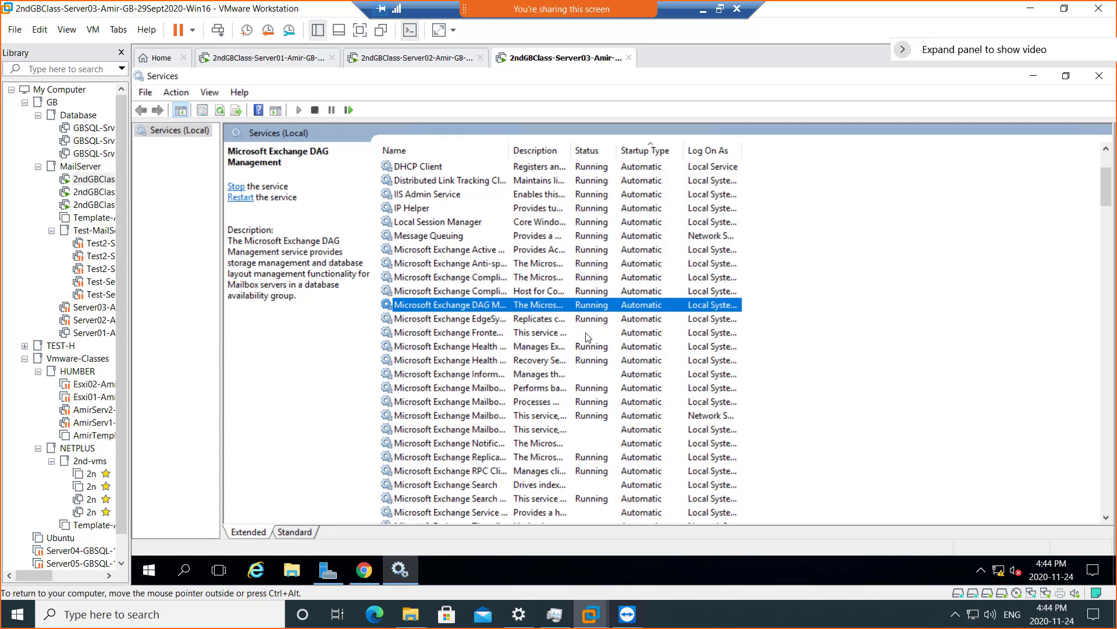
pyautogui.rightClick(587, 333)
pyautogui.click(599, 344)
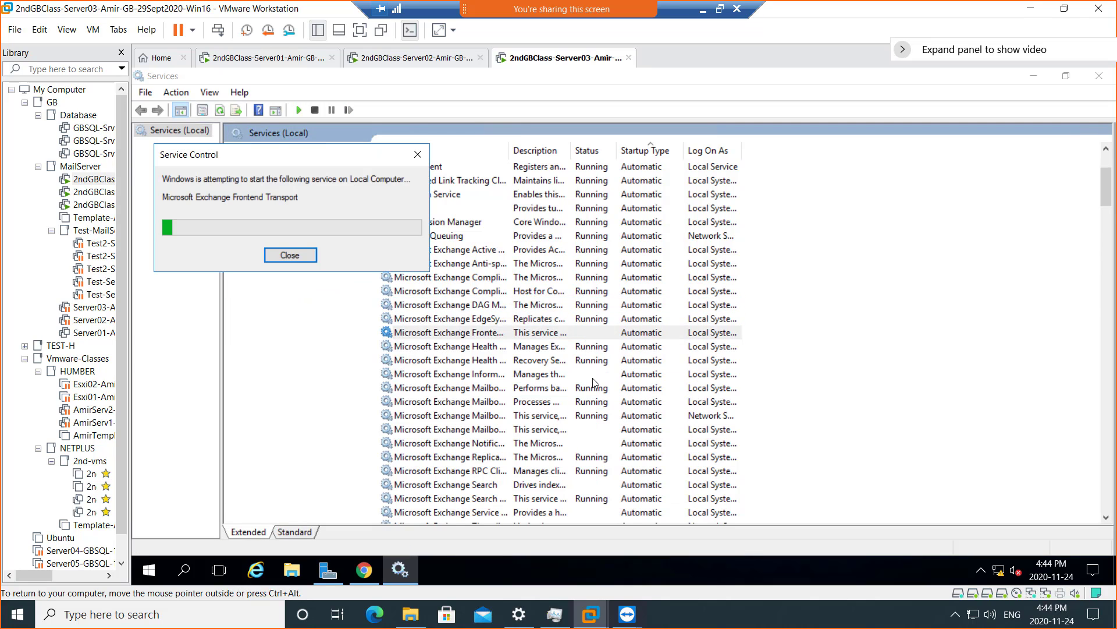
pyautogui.rightClick(590, 375)
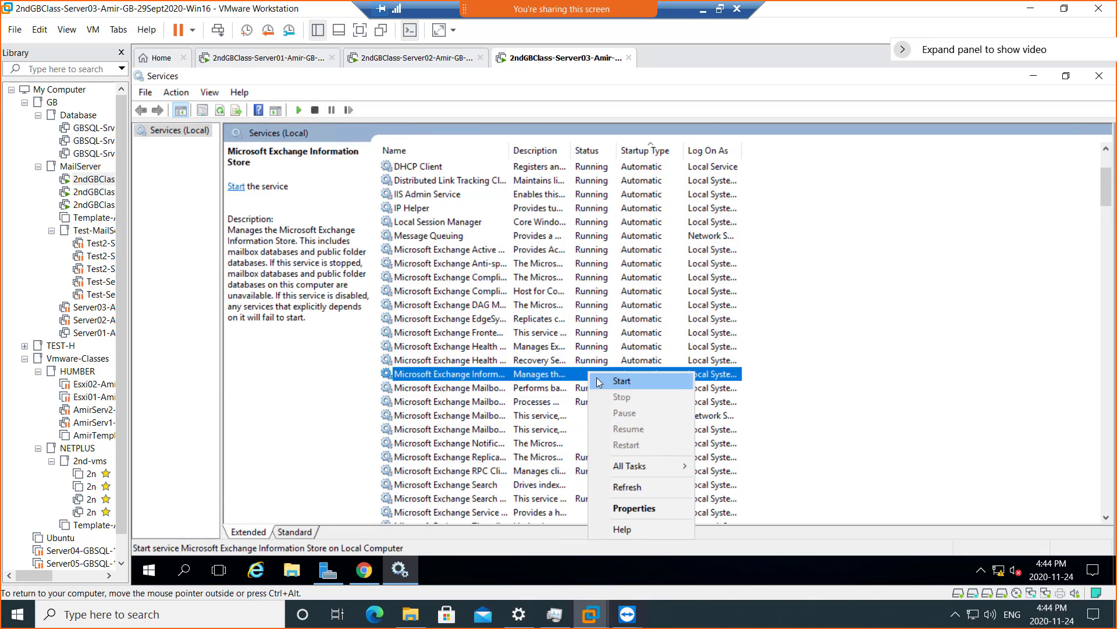
pyautogui.click(595, 380)
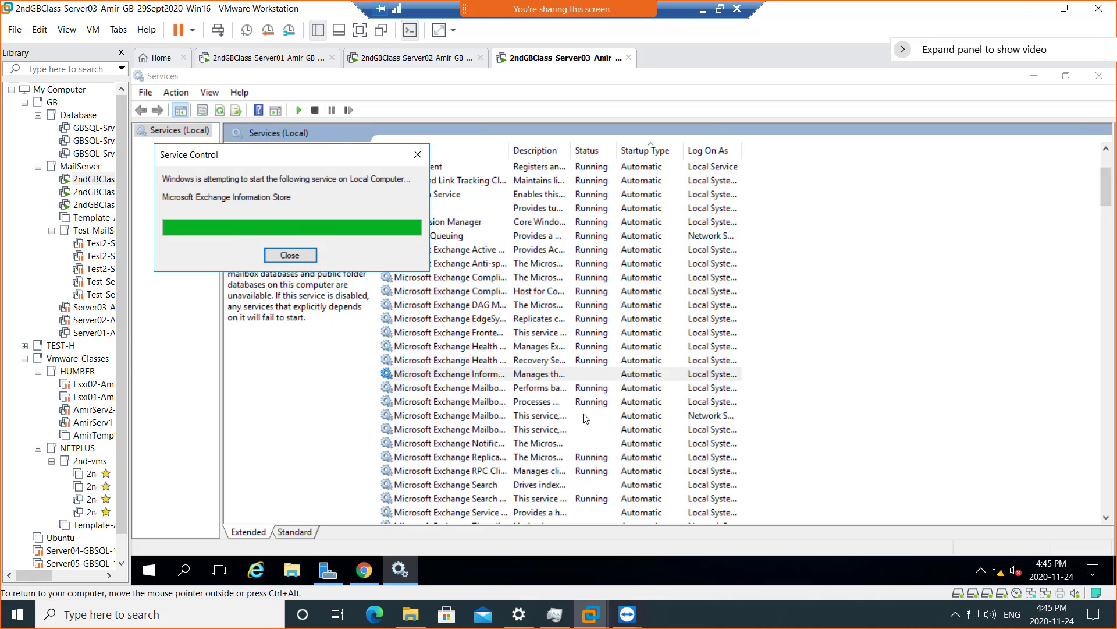
# - Start Mailbox Transport Delivery and Mailbox Transport Submission services
pyautogui.rightClick(585, 418)
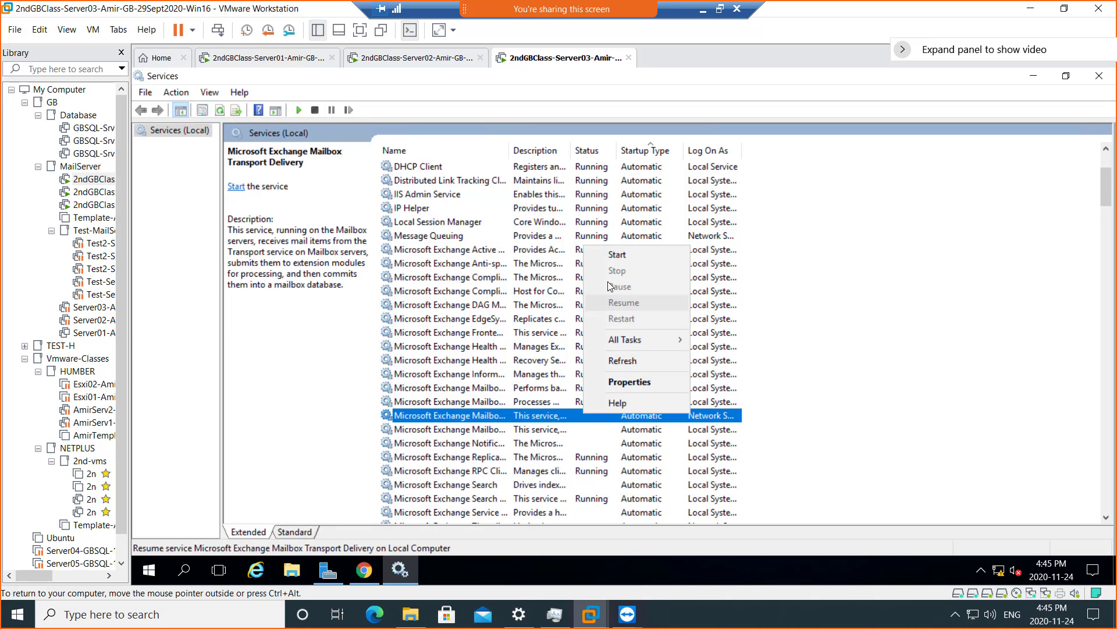
pyautogui.click(616, 256)
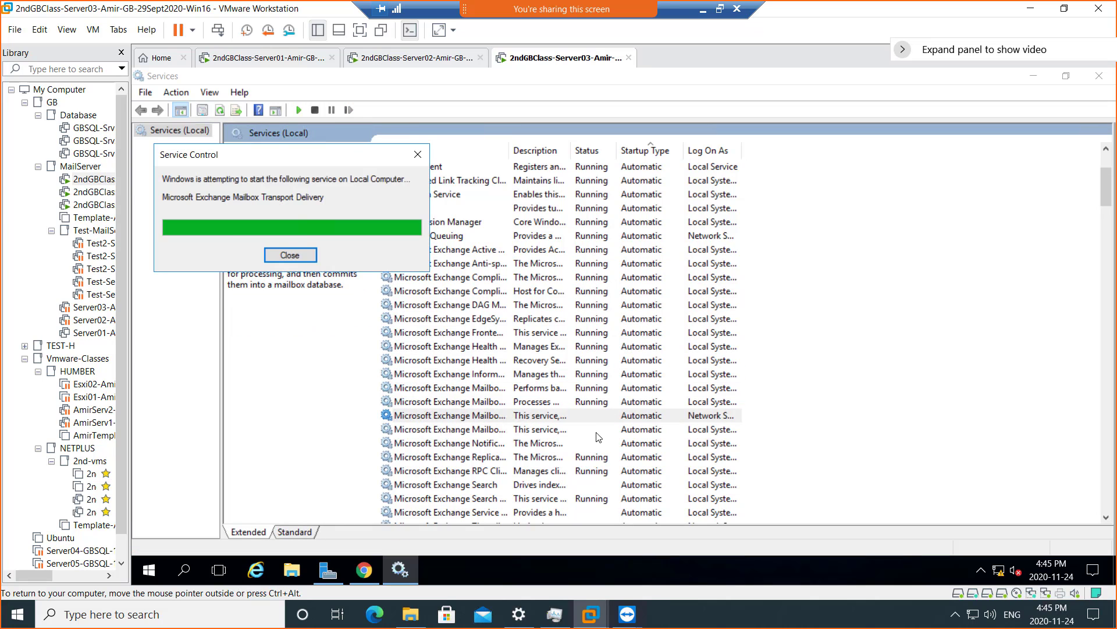
pyautogui.rightClick(594, 432)
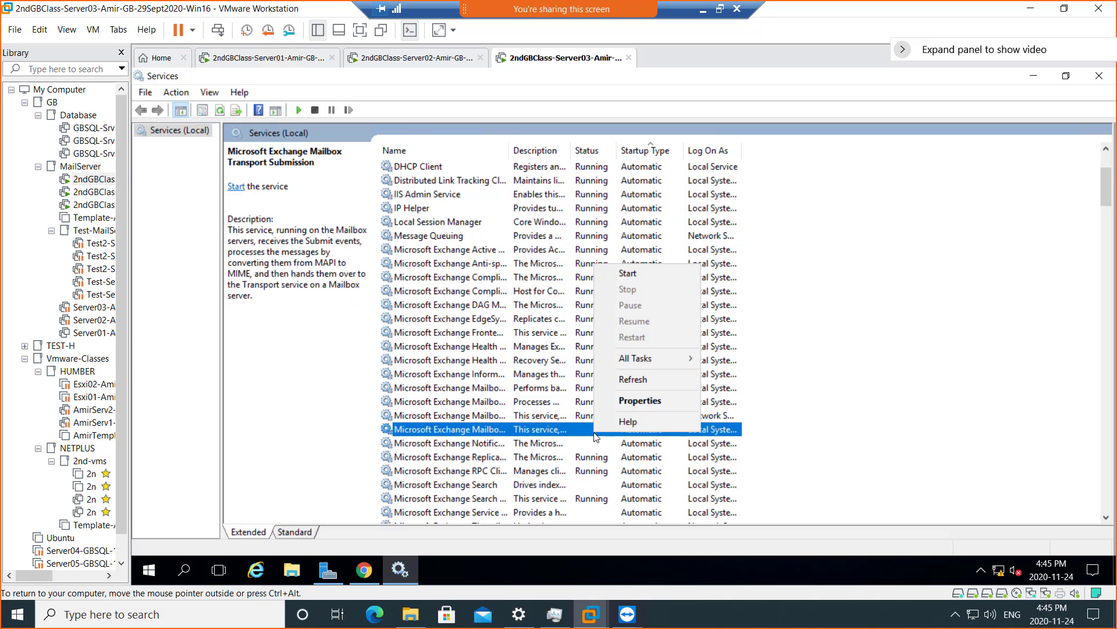
pyautogui.click(632, 273)
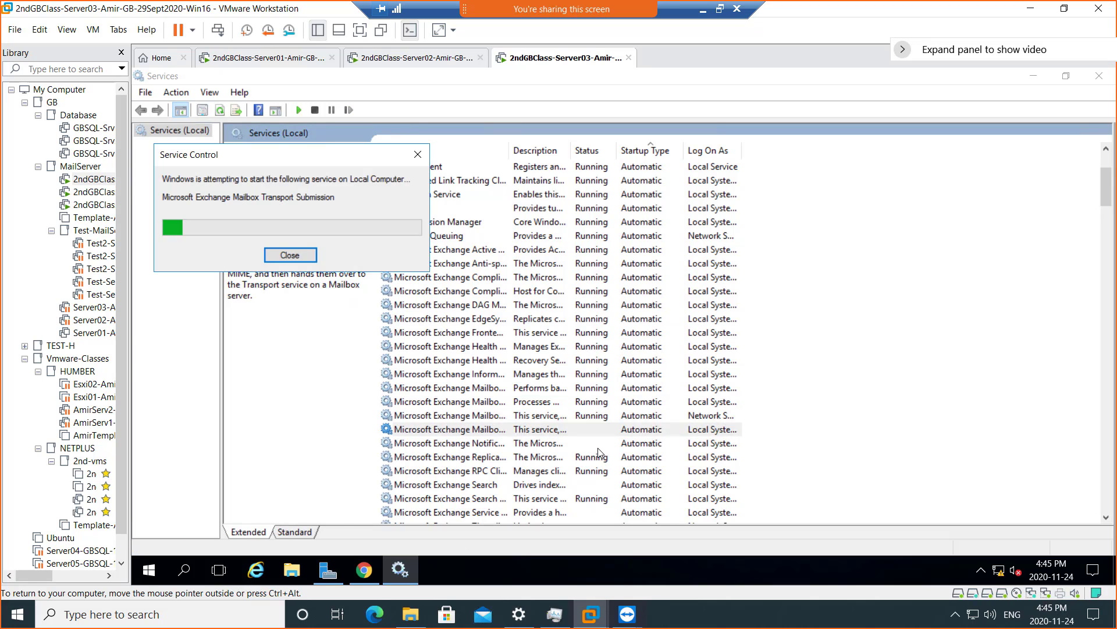
# - Check Server03's VM settings, retry Mailbox Transport Delivery, and dismiss the Error 1067 message
pyautogui.rightClick(544, 57)
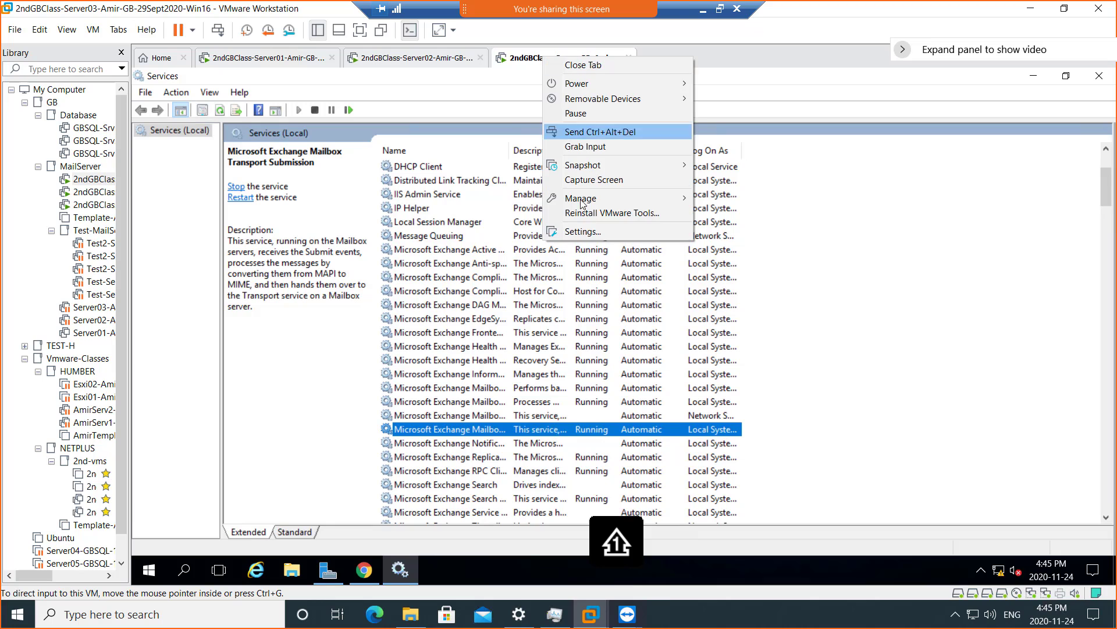
pyautogui.click(587, 231)
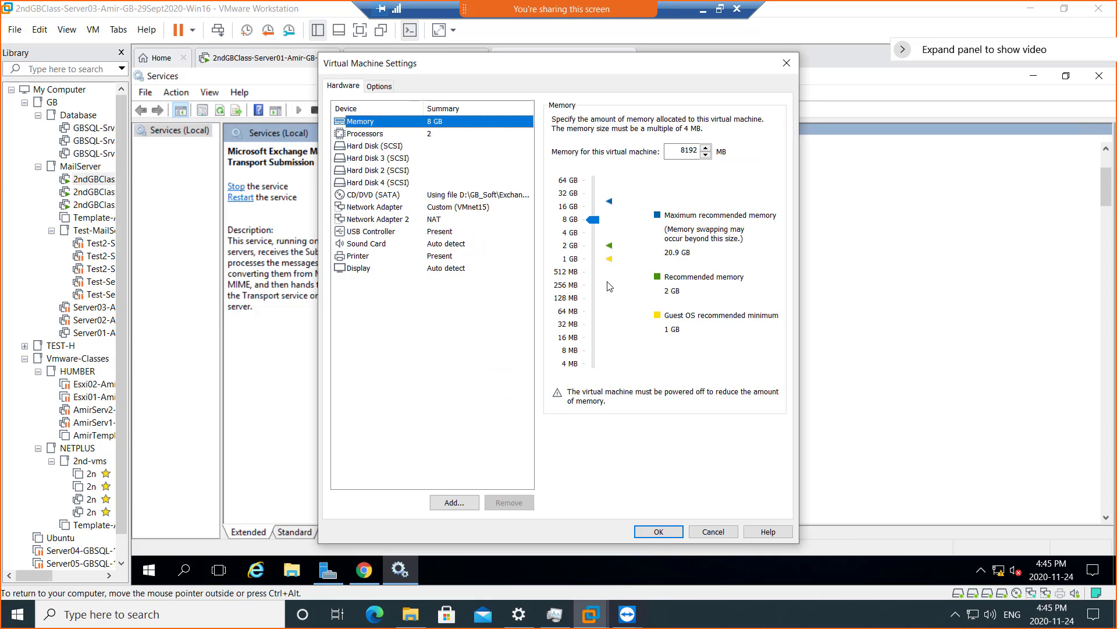
pyautogui.click(709, 533)
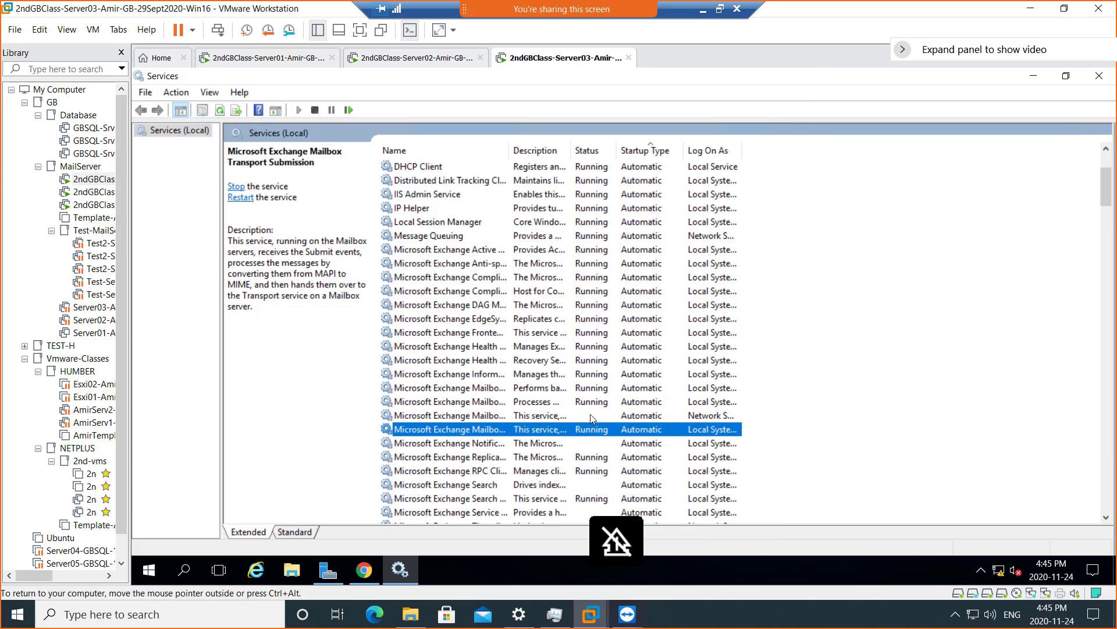
pyautogui.rightClick(592, 419)
pyautogui.click(623, 257)
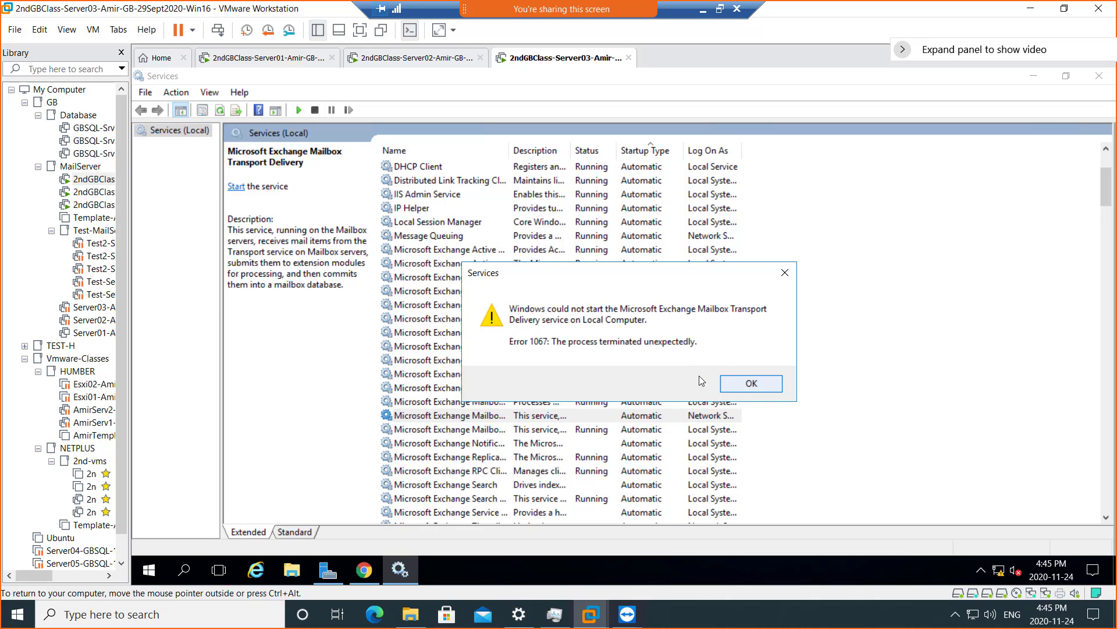
pyautogui.click(751, 383)
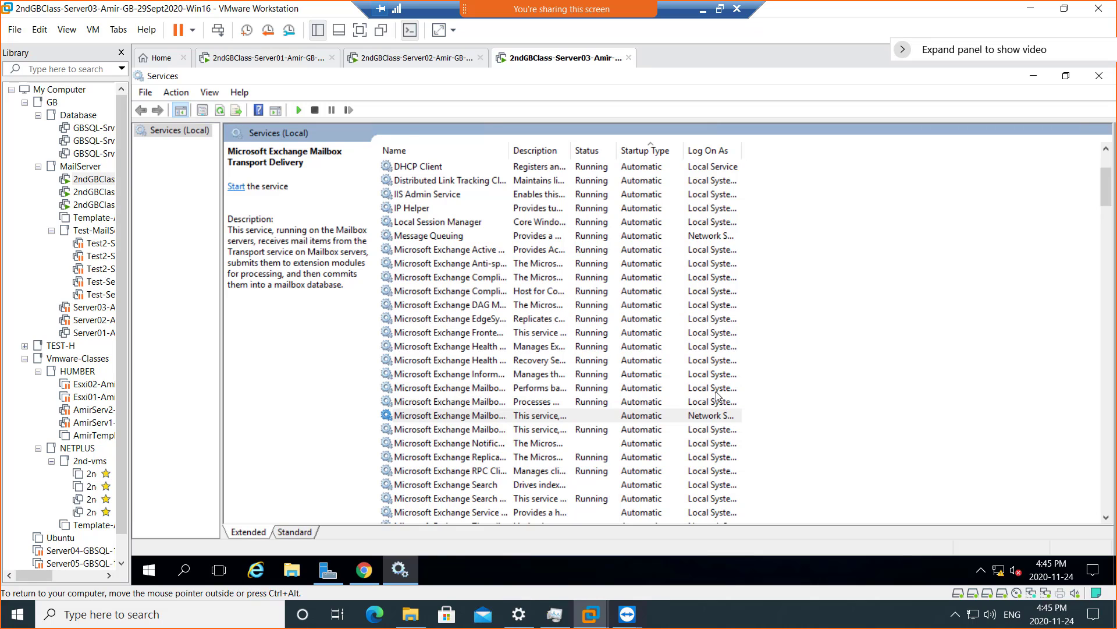
# - Start the Microsoft Exchange Search service and refresh the services list
pyautogui.click(597, 444)
pyautogui.rightClick(595, 443)
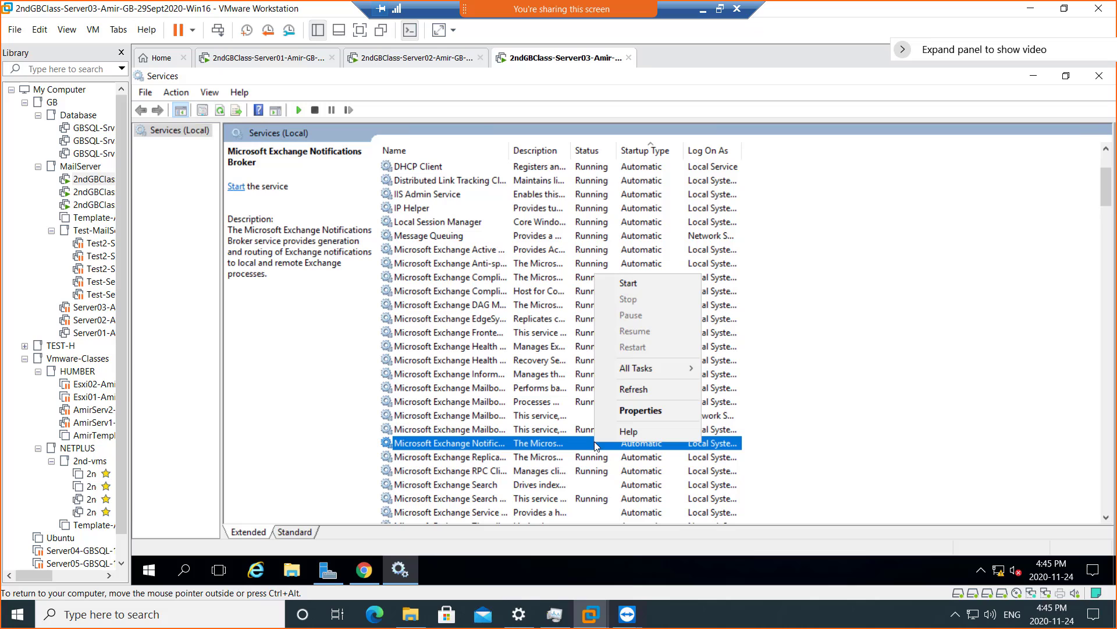
pyautogui.click(588, 484)
pyautogui.rightClick(587, 482)
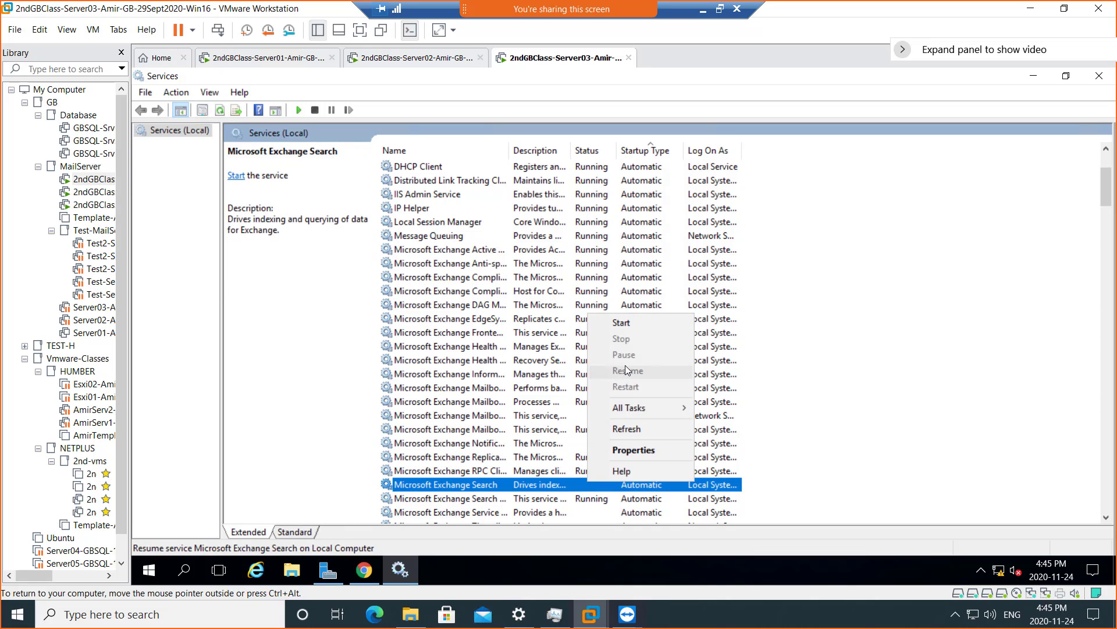
pyautogui.click(631, 324)
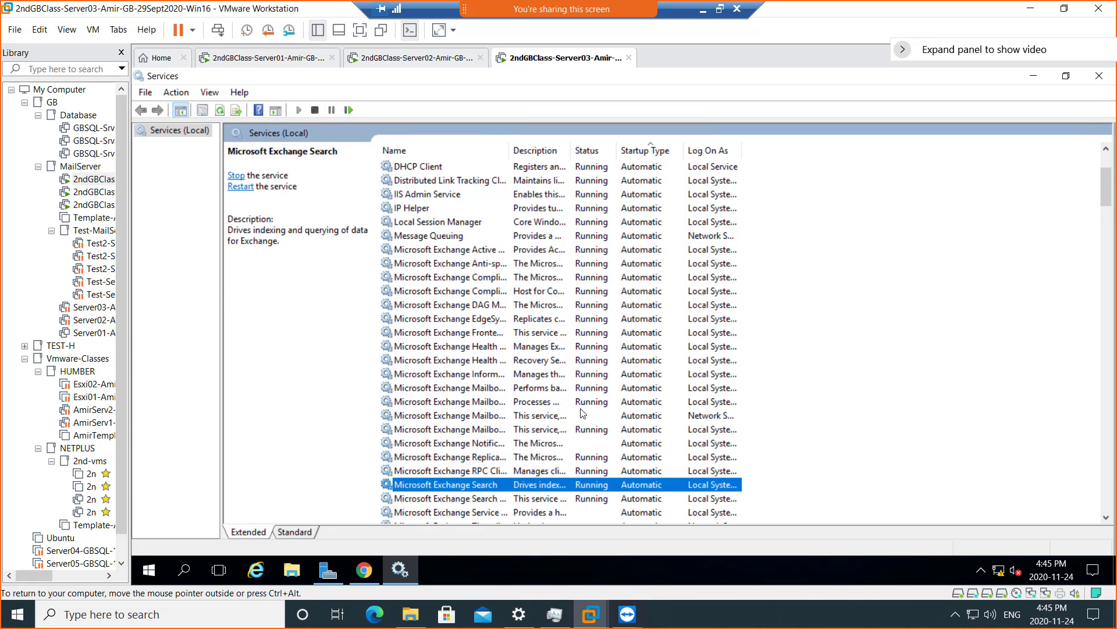
pyautogui.rightClick(583, 413)
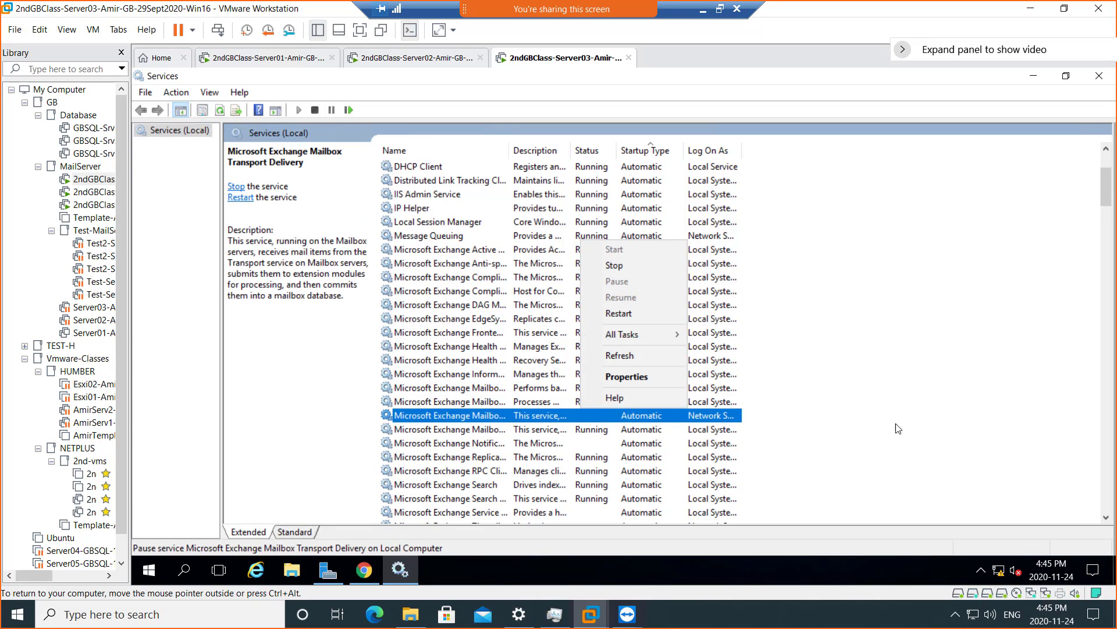
pyautogui.click(638, 361)
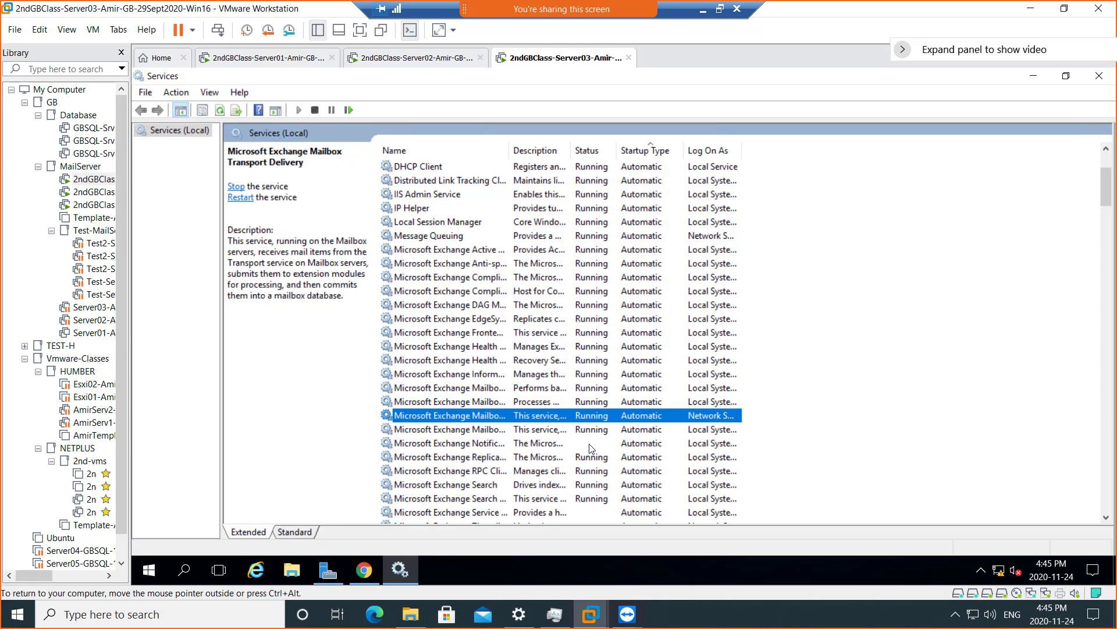
pyautogui.scroll(-1, 594, 495)
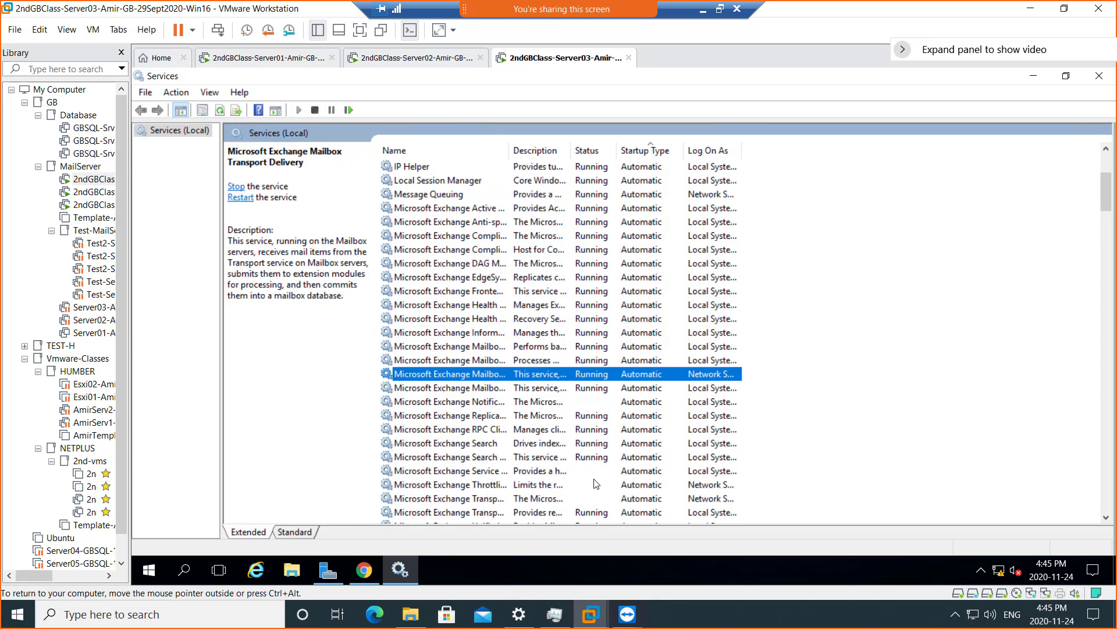
pyautogui.scroll(-2, 599, 476)
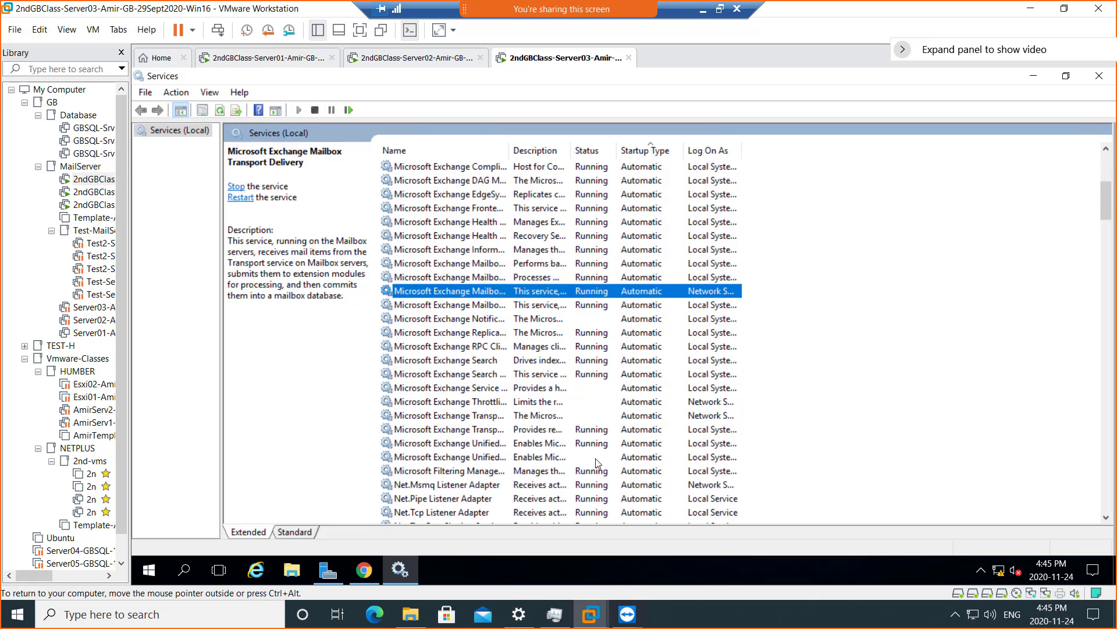
# - Start Unified Messaging Call Router, Exchange Service Host and Exchange Throttling services
pyautogui.rightClick(598, 458)
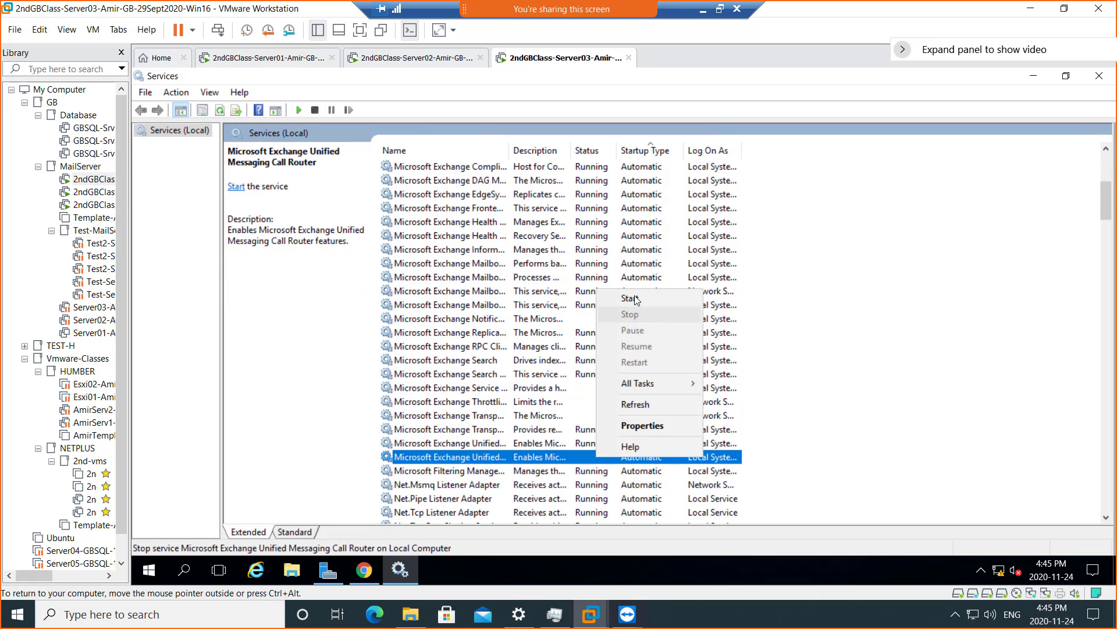
pyautogui.click(616, 295)
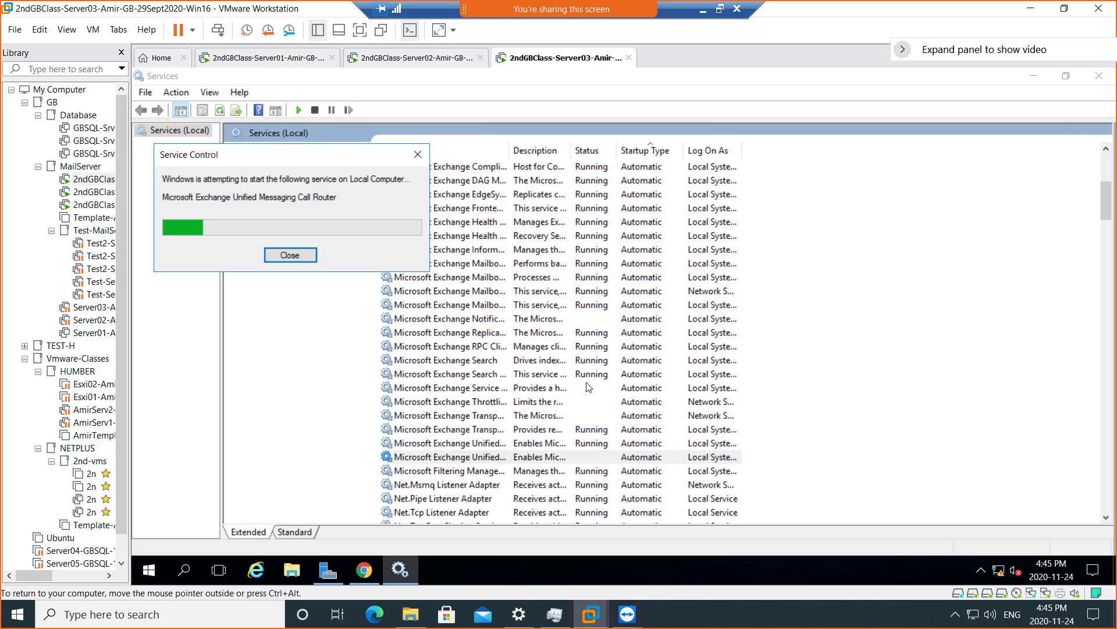
pyautogui.click(289, 255)
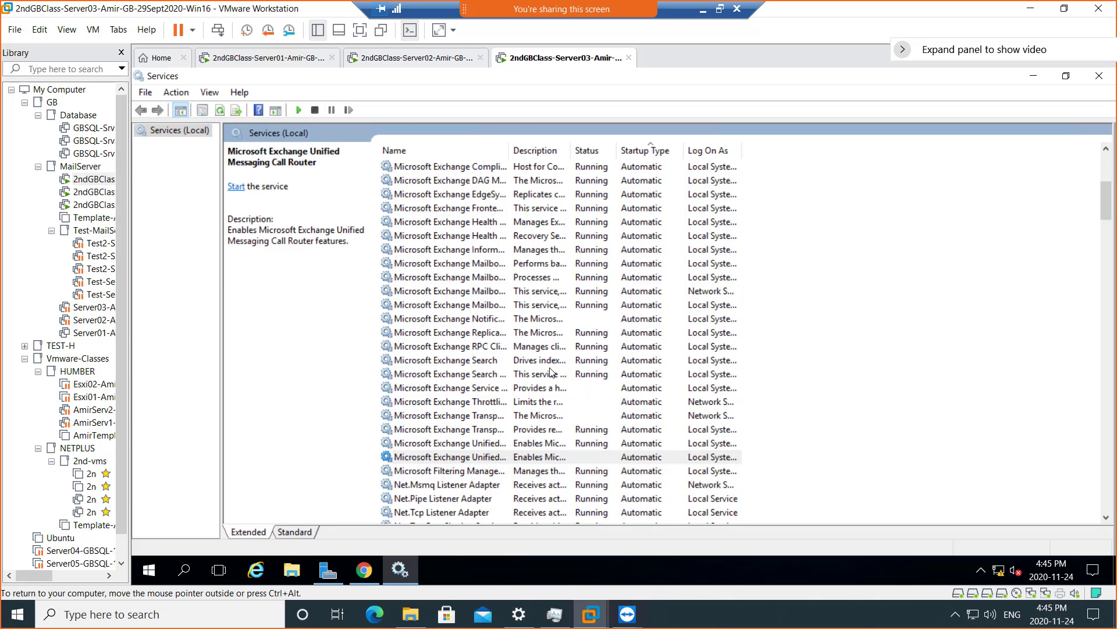
pyautogui.rightClick(570, 387)
pyautogui.click(635, 392)
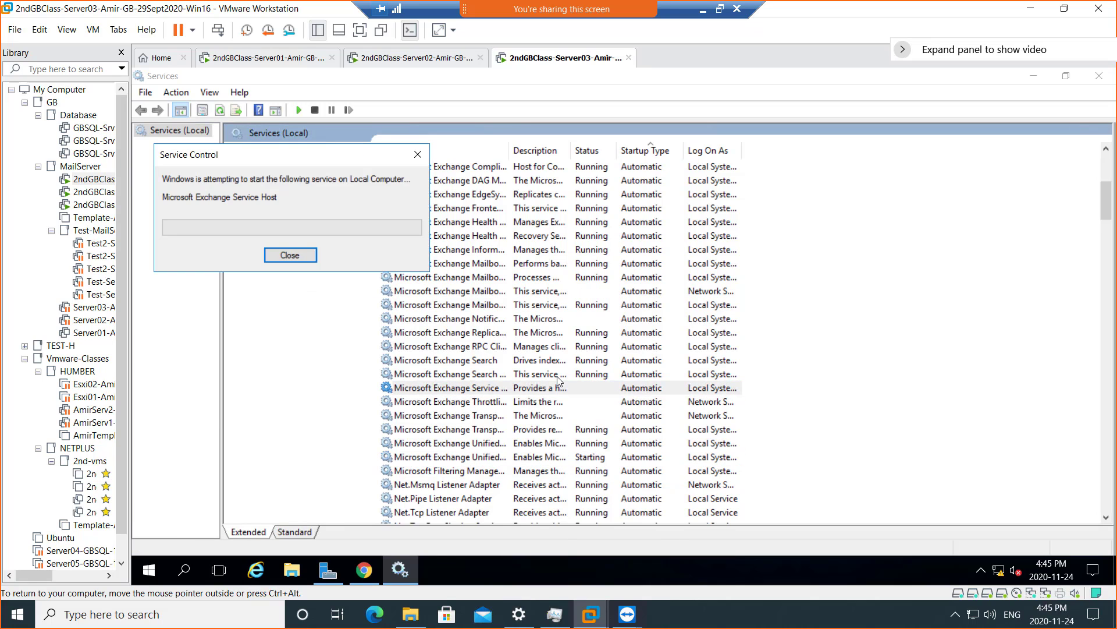
pyautogui.click(295, 260)
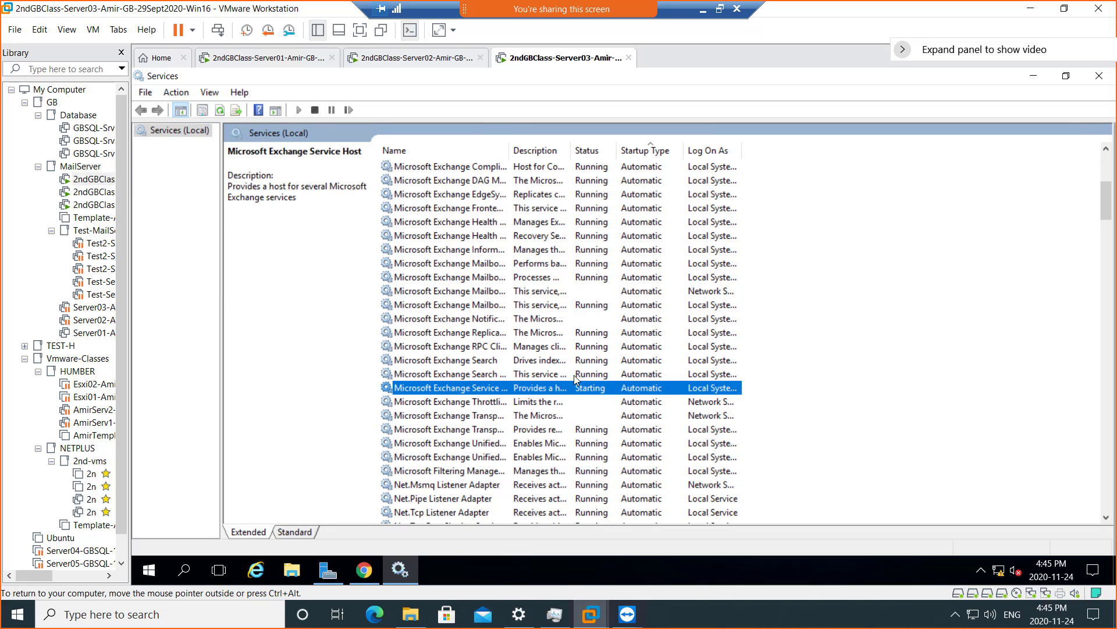
pyautogui.rightClick(586, 403)
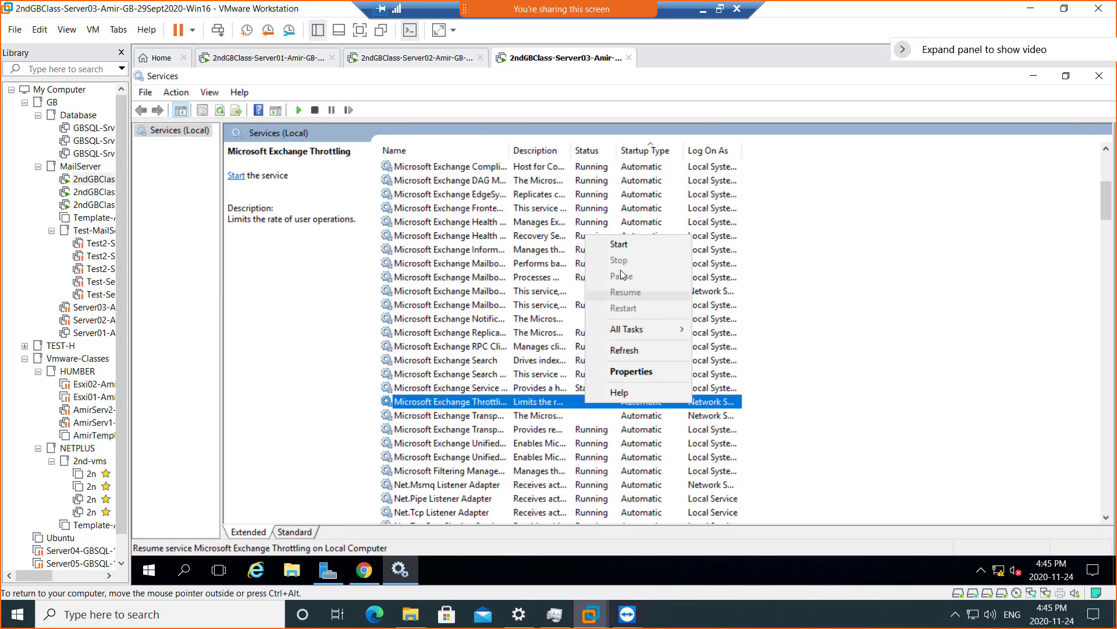
pyautogui.click(628, 243)
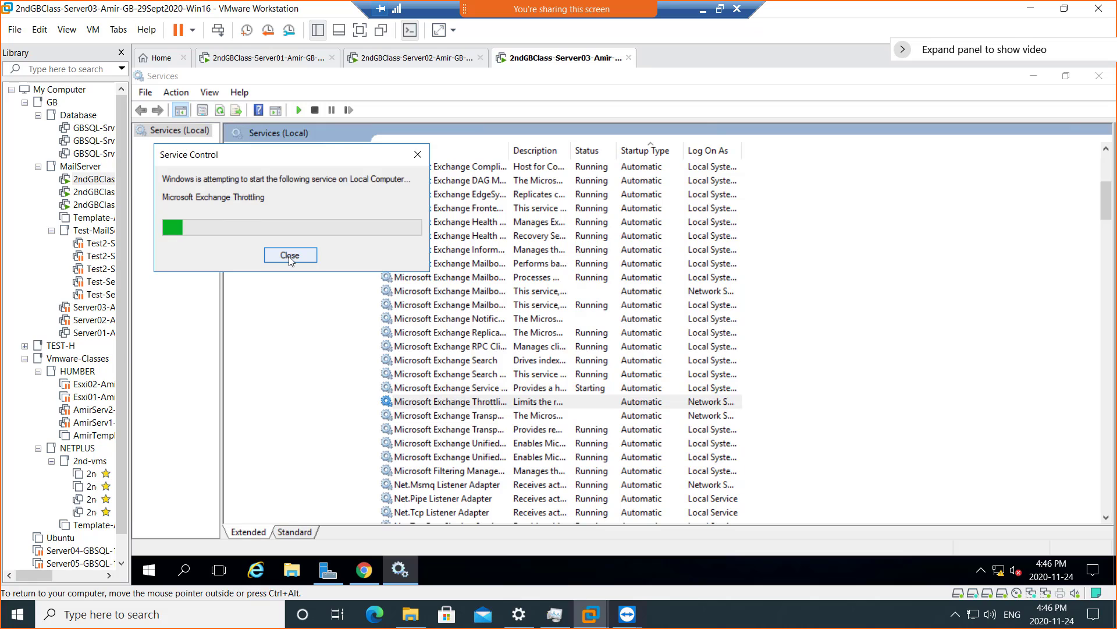
pyautogui.click(739, 383)
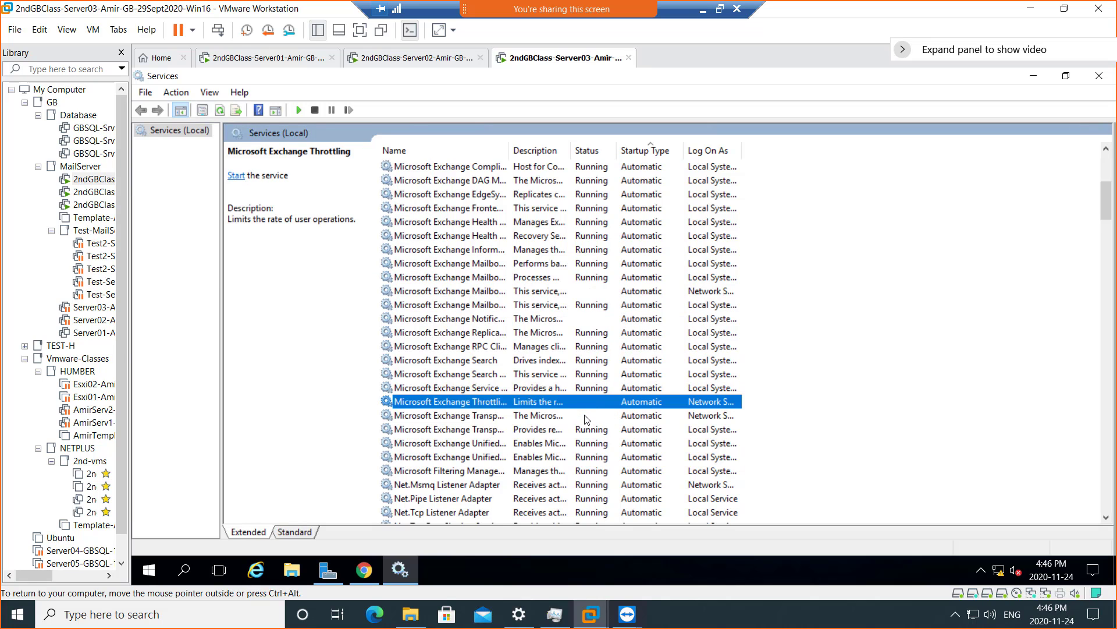
# - Start Exchange Transport and Notifications Broker, refreshing to confirm they are Running
pyautogui.rightClick(585, 415)
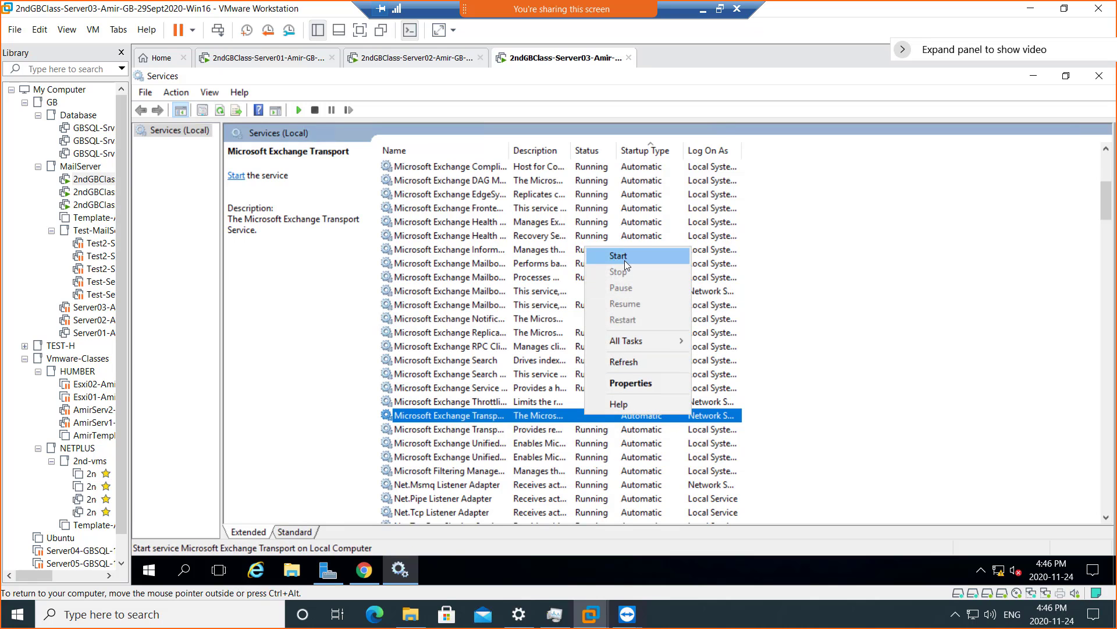
pyautogui.click(618, 256)
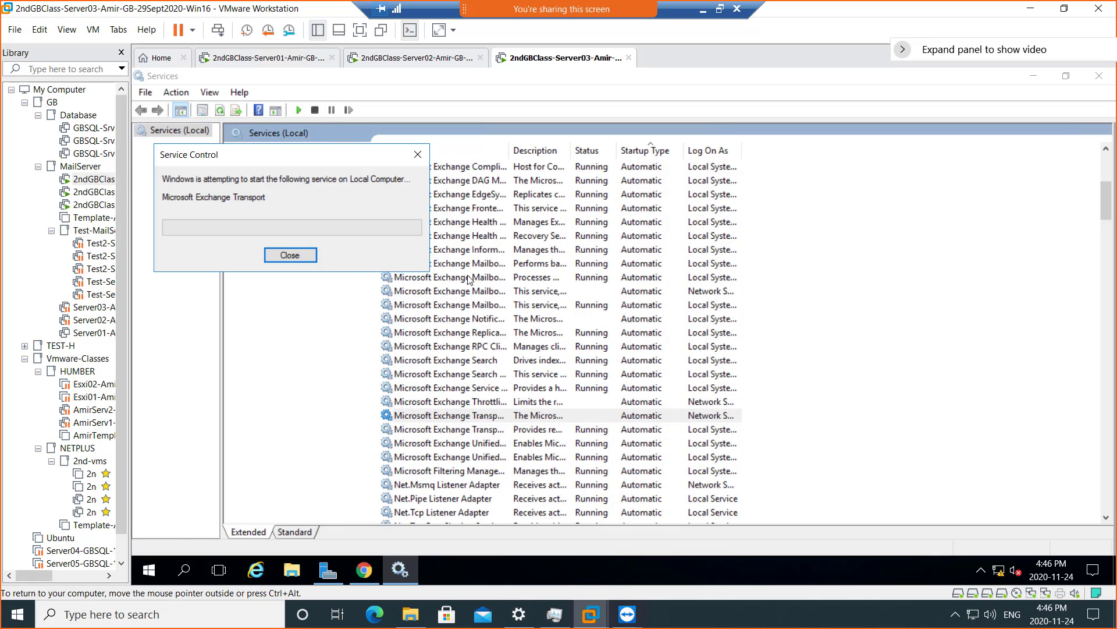
pyautogui.click(299, 257)
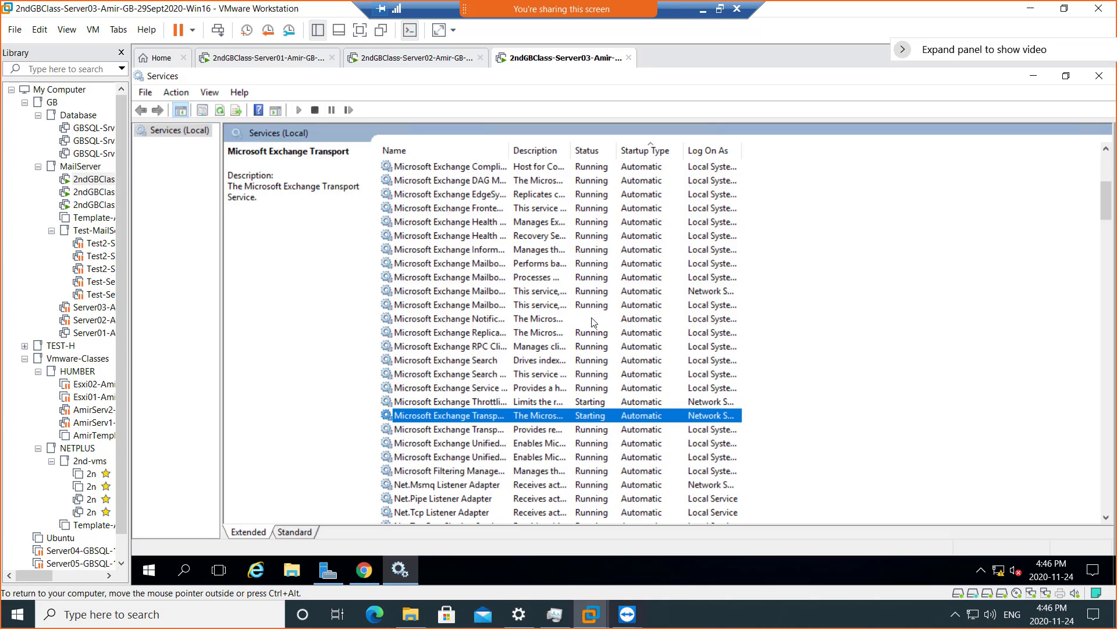
pyautogui.click(219, 109)
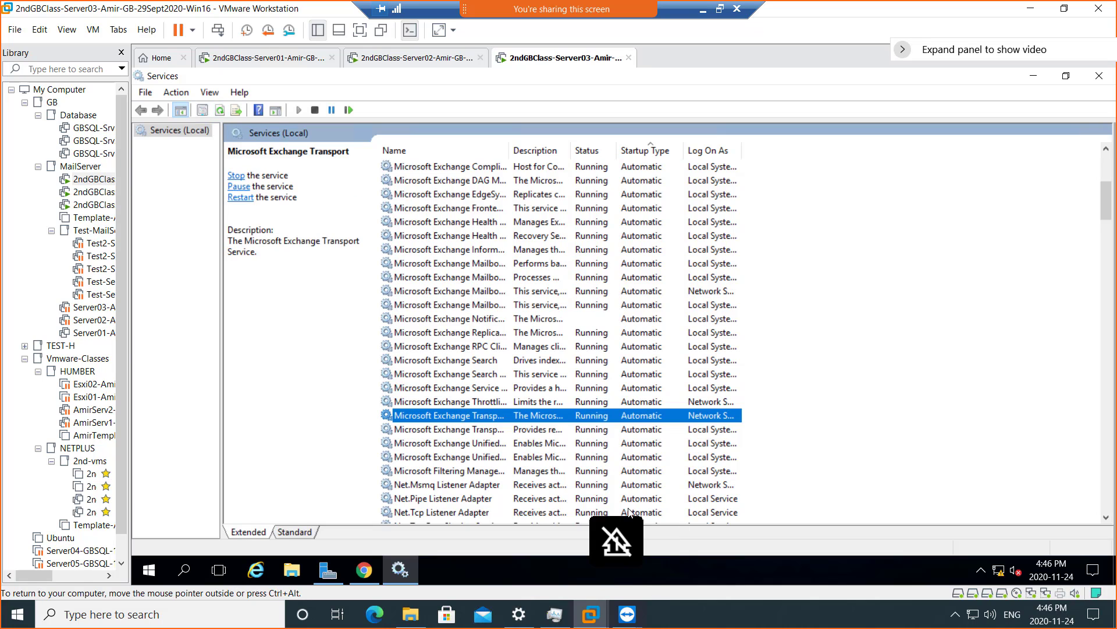
pyautogui.rightClick(558, 320)
pyautogui.click(589, 333)
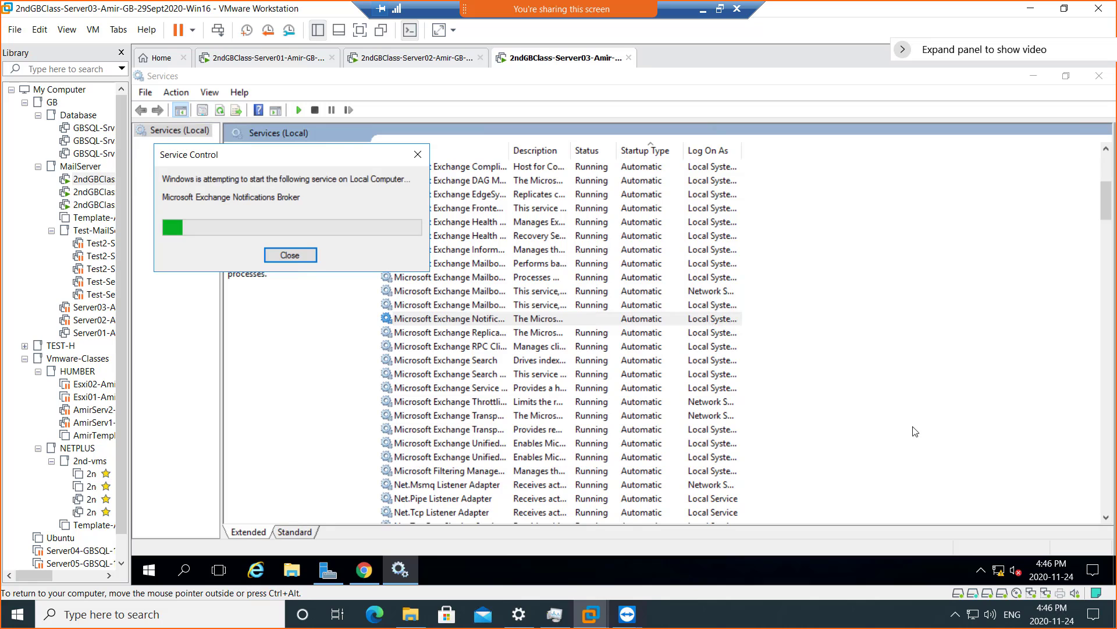
pyautogui.scroll(-2, 751, 401)
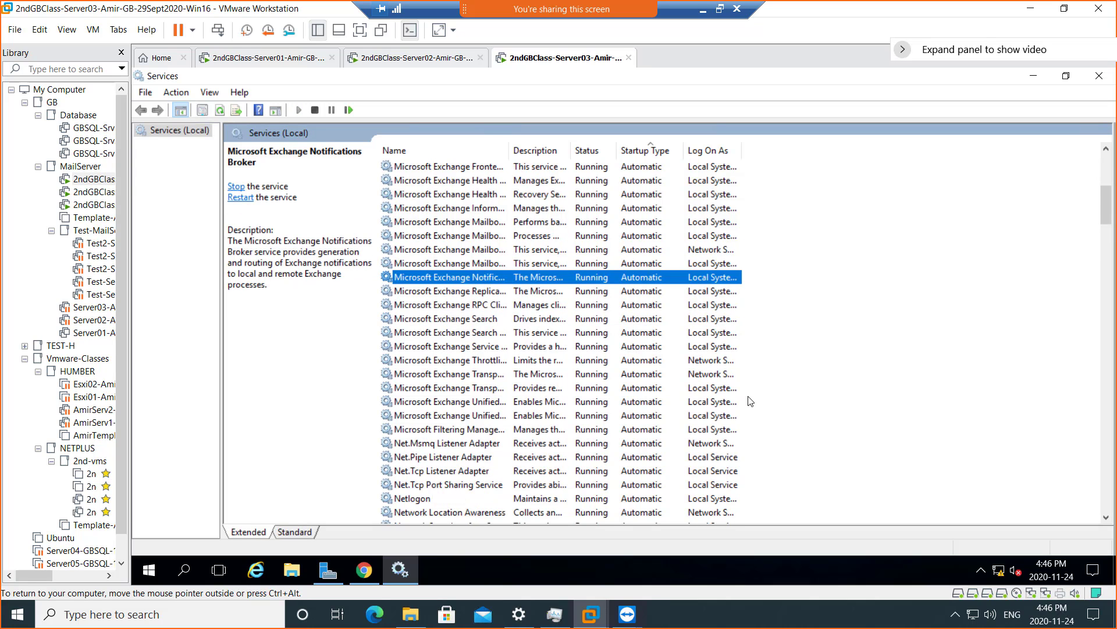
pyautogui.scroll(4, 750, 401)
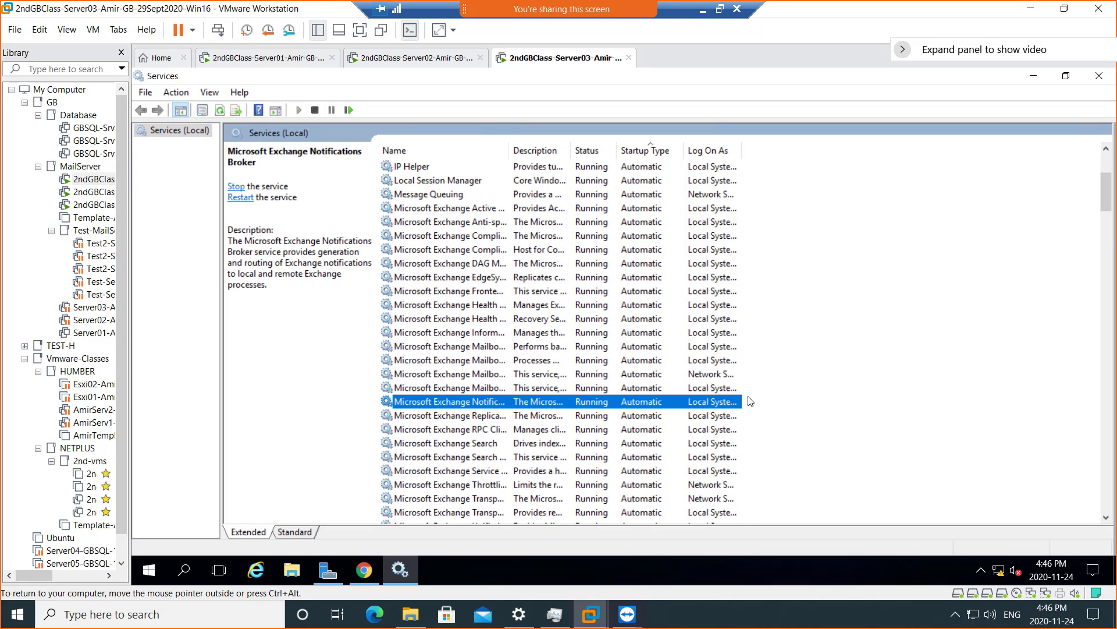
# - Replace the TimeSkew page by loading amirserv3/ecp, showing the 394-mailbox recipients list
pyautogui.click(364, 571)
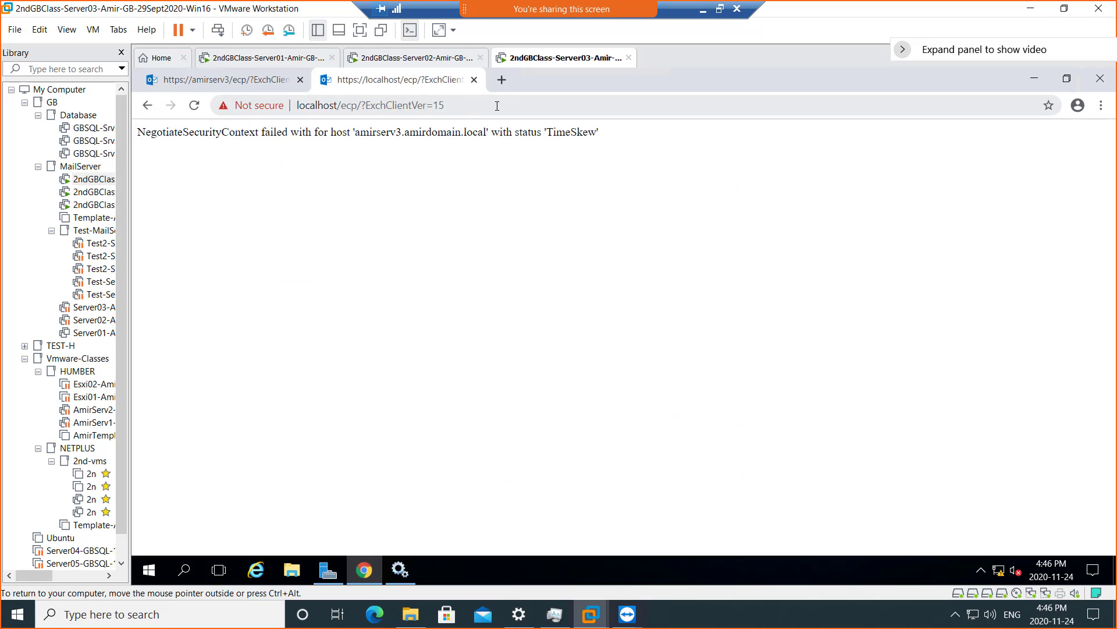
pyautogui.click(497, 106)
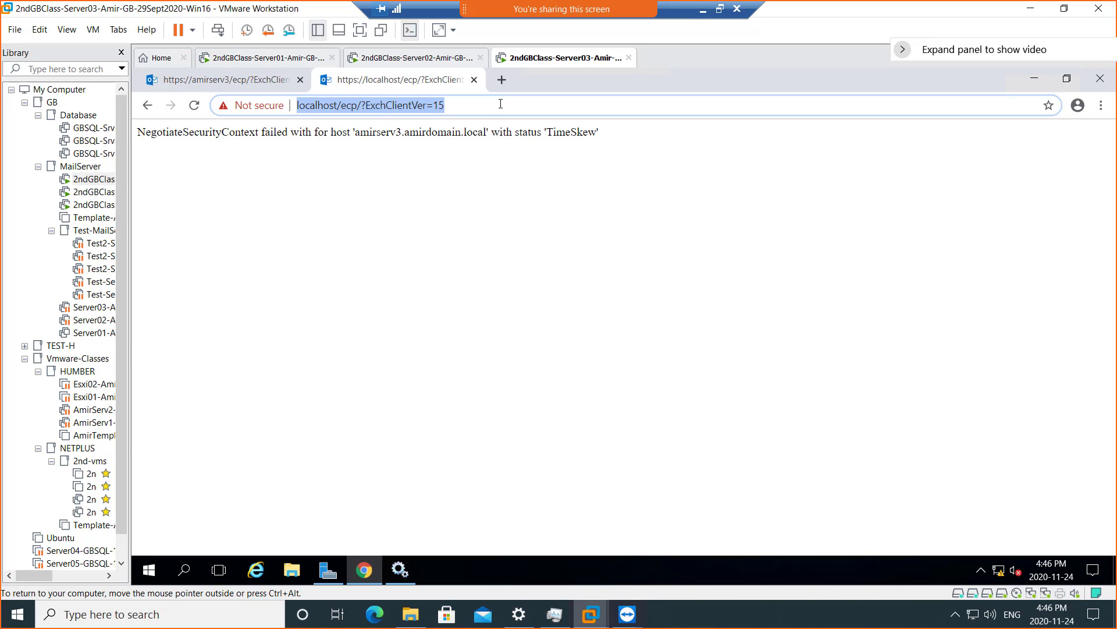
pyautogui.write('amirserv3')
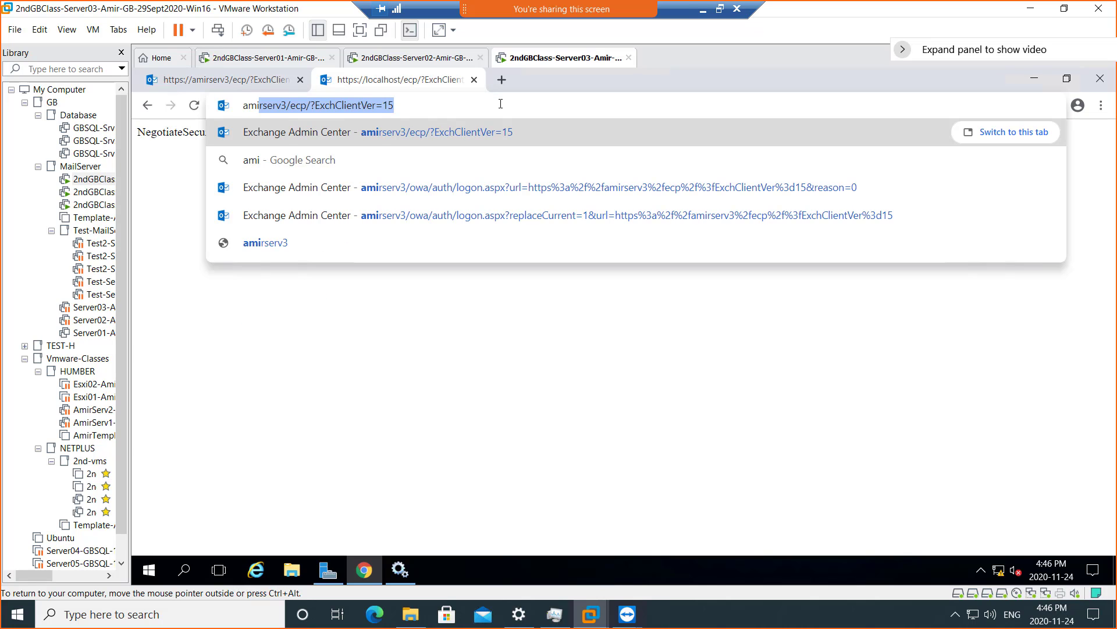
pyautogui.press('End')
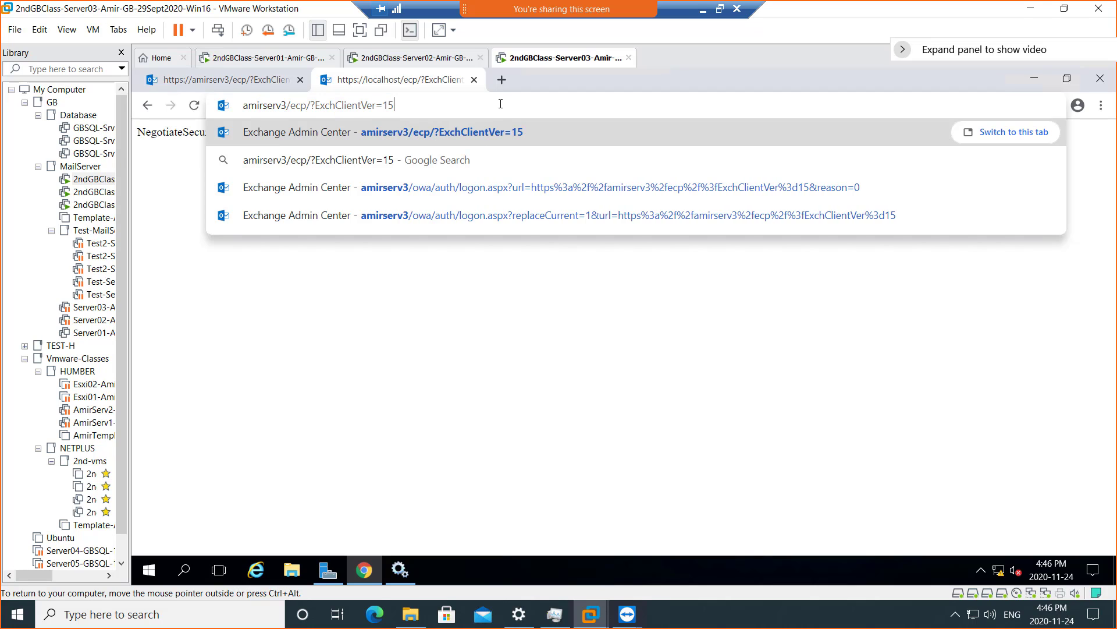
pyautogui.press('BackSpace')
pyautogui.press('BackSpace')
pyautogui.press('BackSpace')
pyautogui.press('BackSpace')
pyautogui.press('BackSpace')
pyautogui.press('BackSpace')
pyautogui.press('BackSpace')
pyautogui.press('BackSpace')
pyautogui.press('BackSpace')
pyautogui.press('BackSpace')
pyautogui.press('BackSpace')
pyautogui.press('BackSpace')
pyautogui.press('BackSpace')
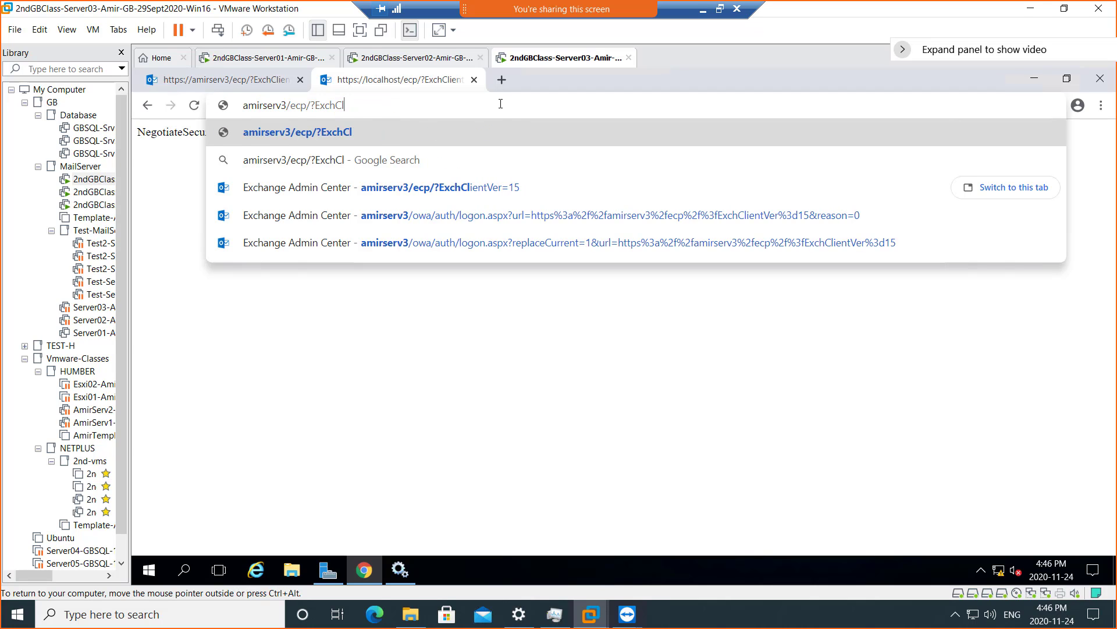
pyautogui.press('BackSpace')
pyautogui.press('BackSpace')
pyautogui.press('BackSpace')
pyautogui.press('BackSpace')
pyautogui.press('BackSpace')
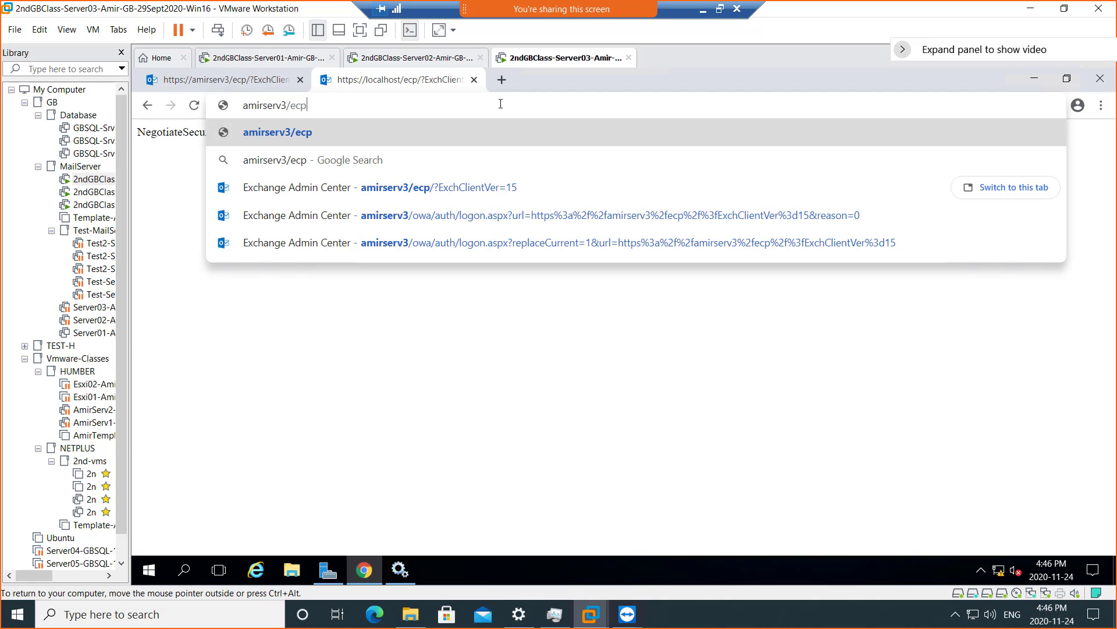
pyautogui.press('Return')
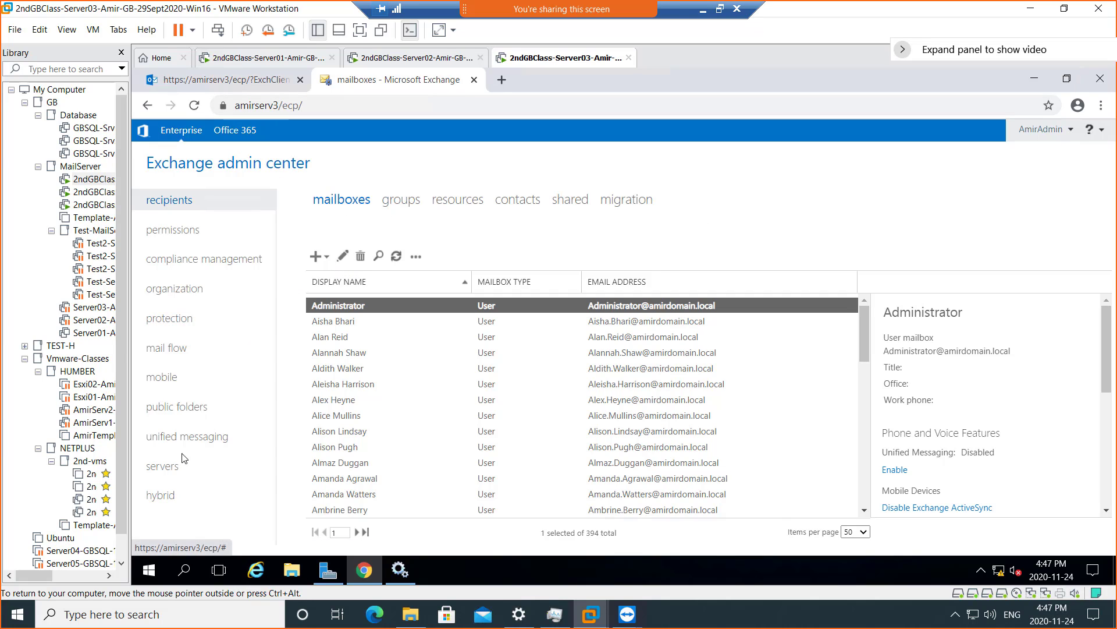
# - Cancel the new DAG on Server02 and compare both servers lists, including AMIRSERV2 details
pyautogui.click(169, 466)
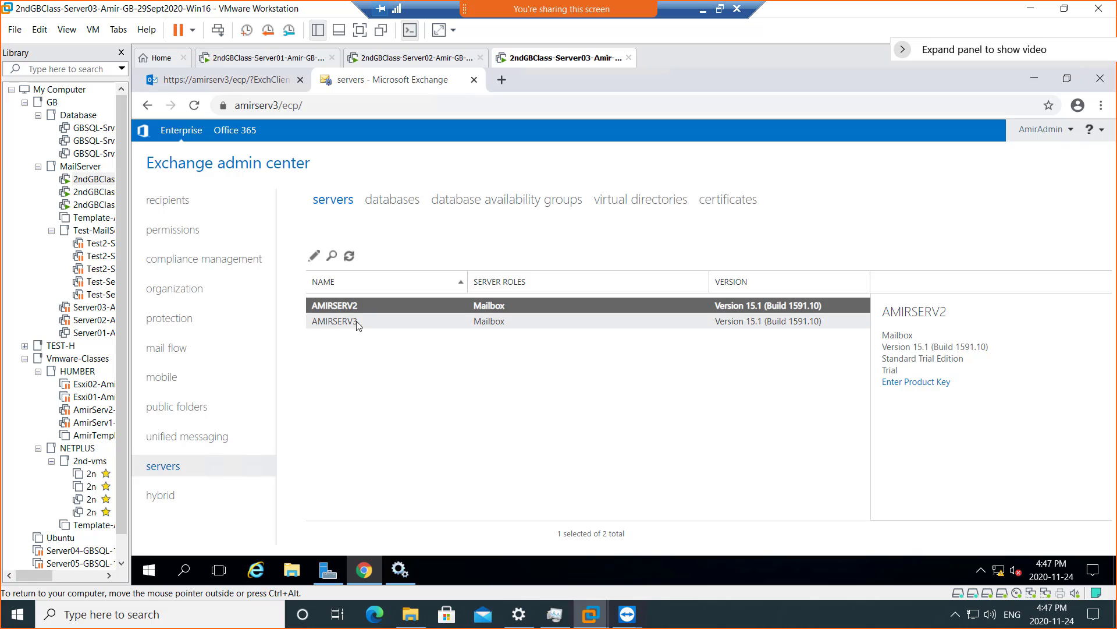
pyautogui.click(400, 59)
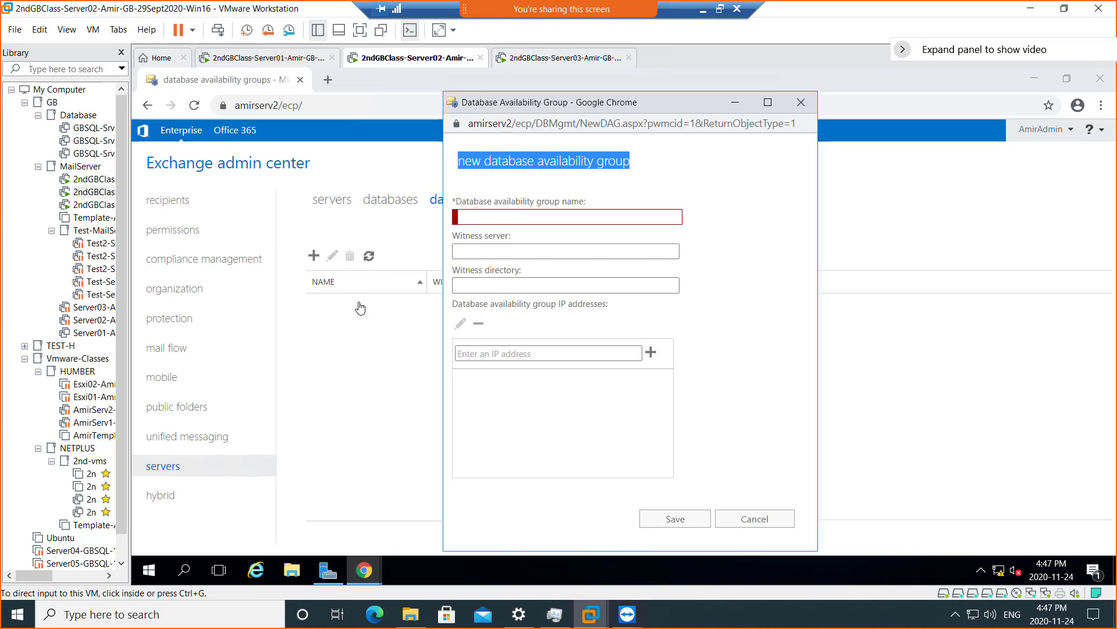
pyautogui.click(756, 521)
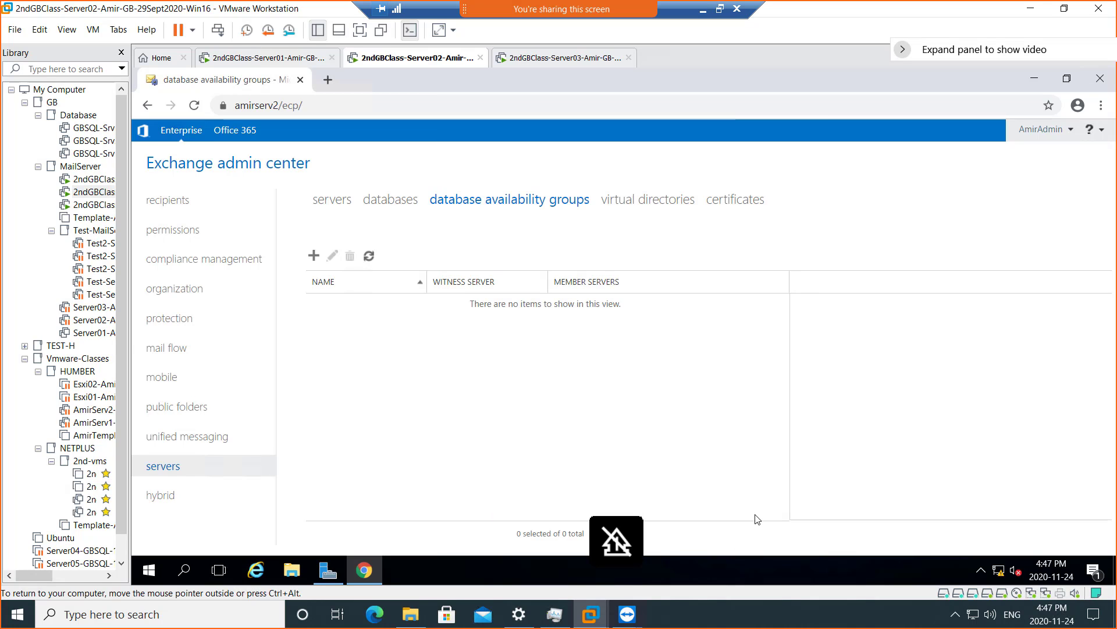
pyautogui.click(329, 199)
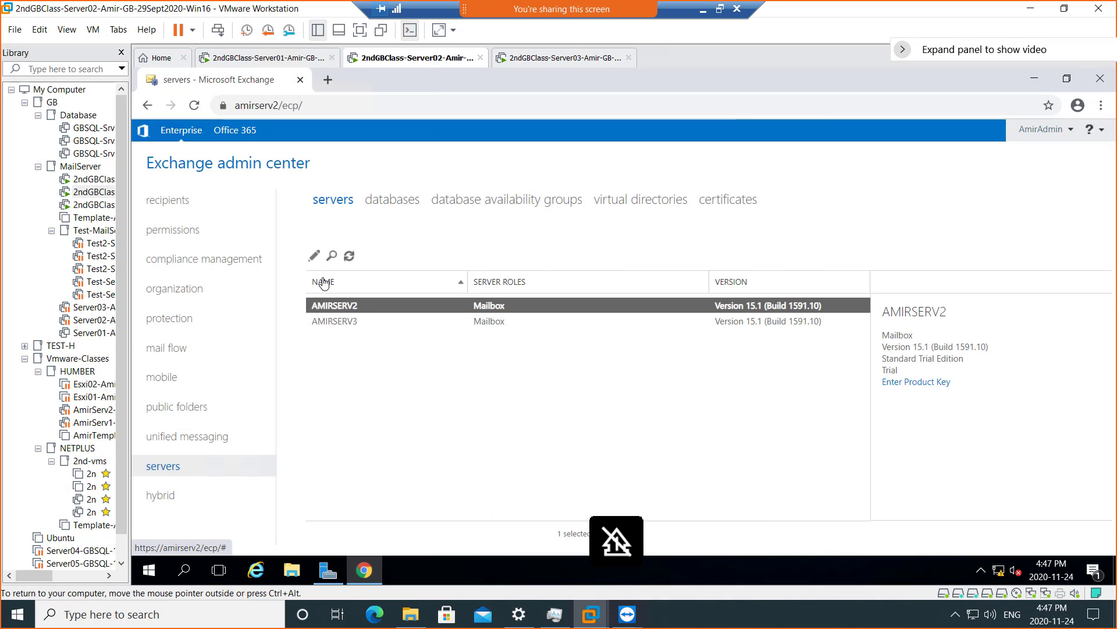
pyautogui.click(336, 305)
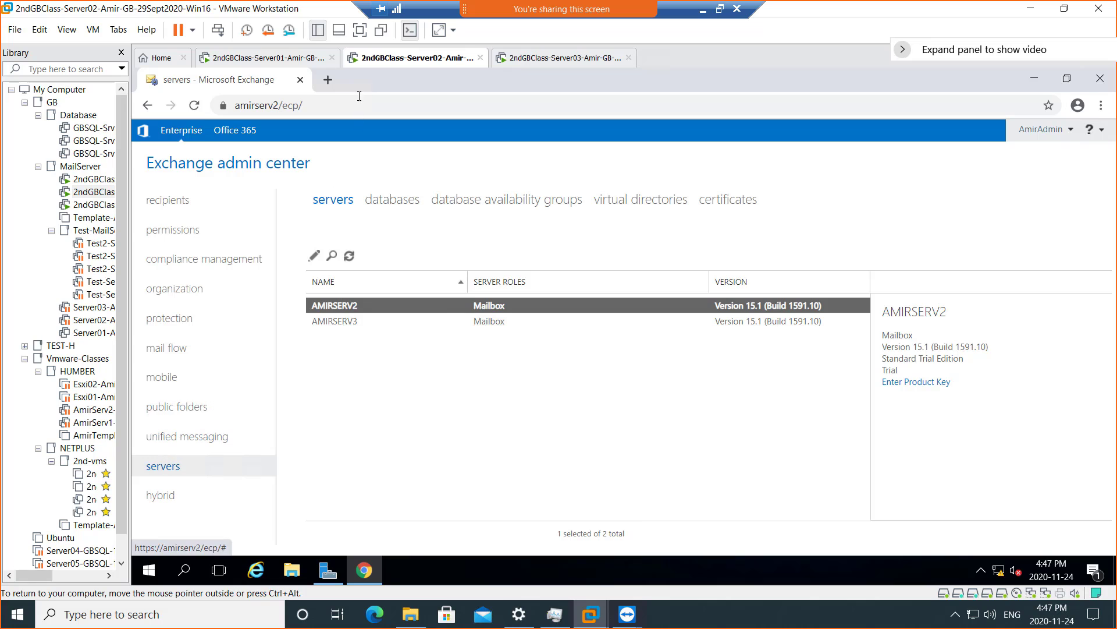
pyautogui.click(533, 59)
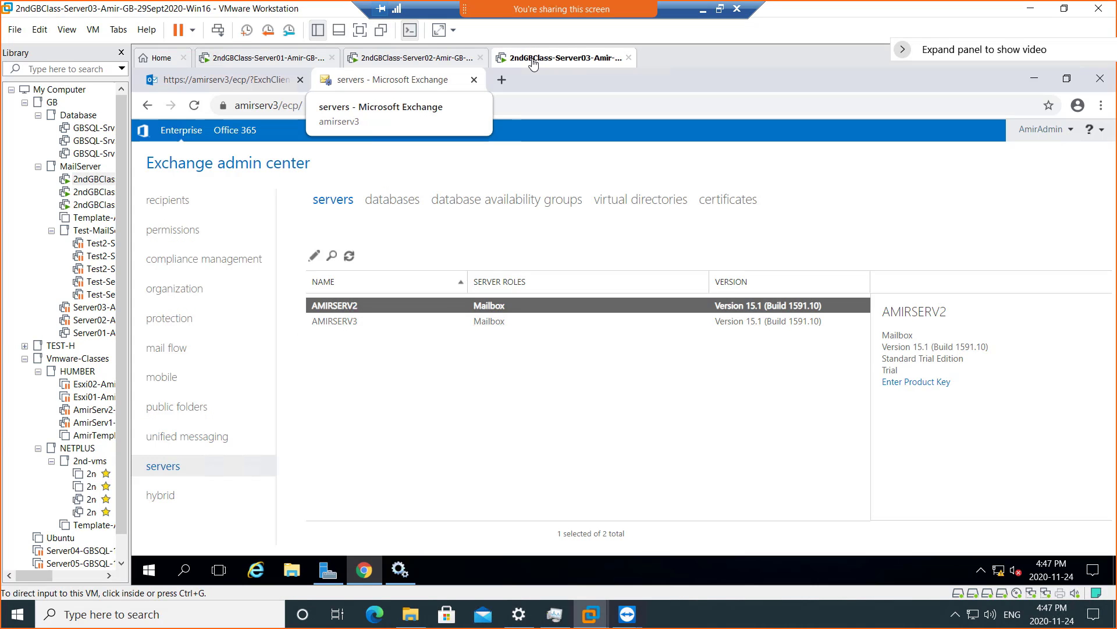
pyautogui.click(444, 58)
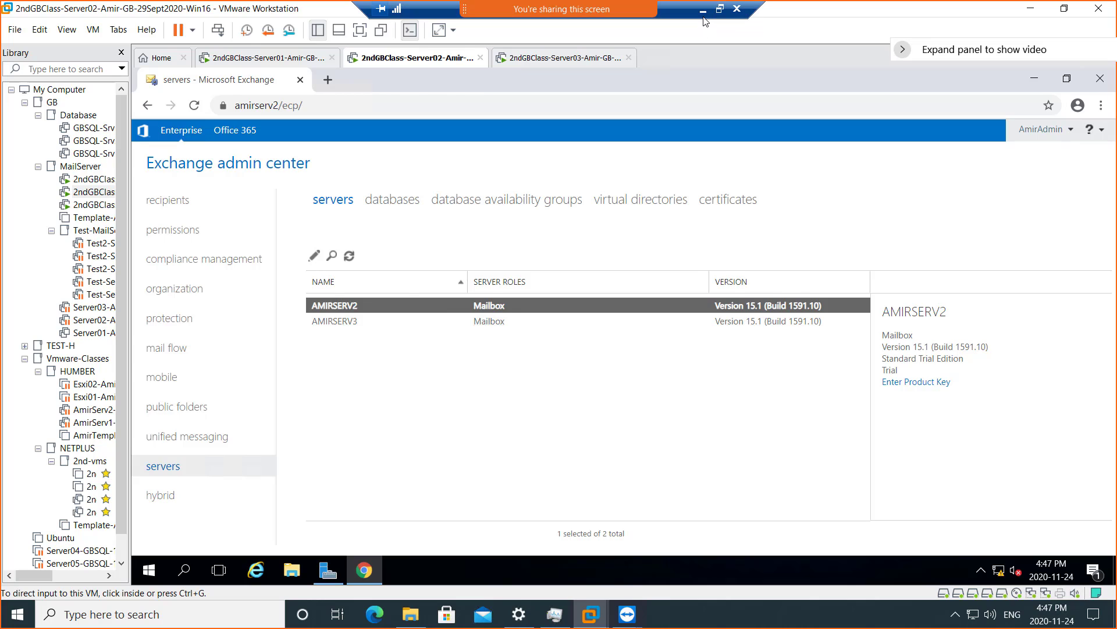
pyautogui.hotkey('alt', 'Tab')
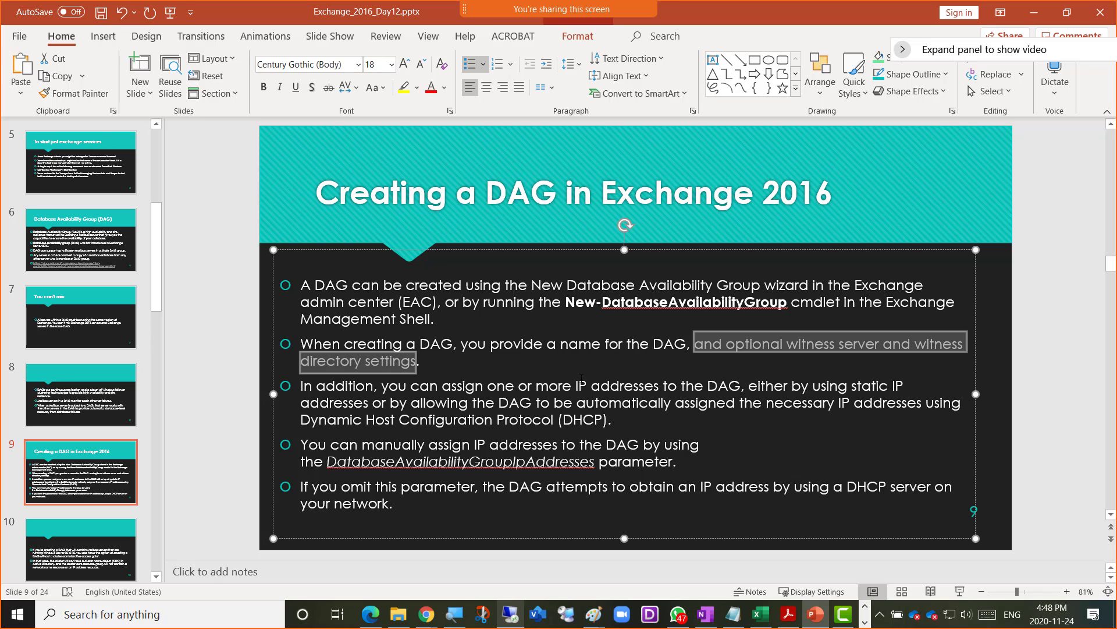
# - Bring up Paint's jump list from the taskbar
pyautogui.rightClick(593, 617)
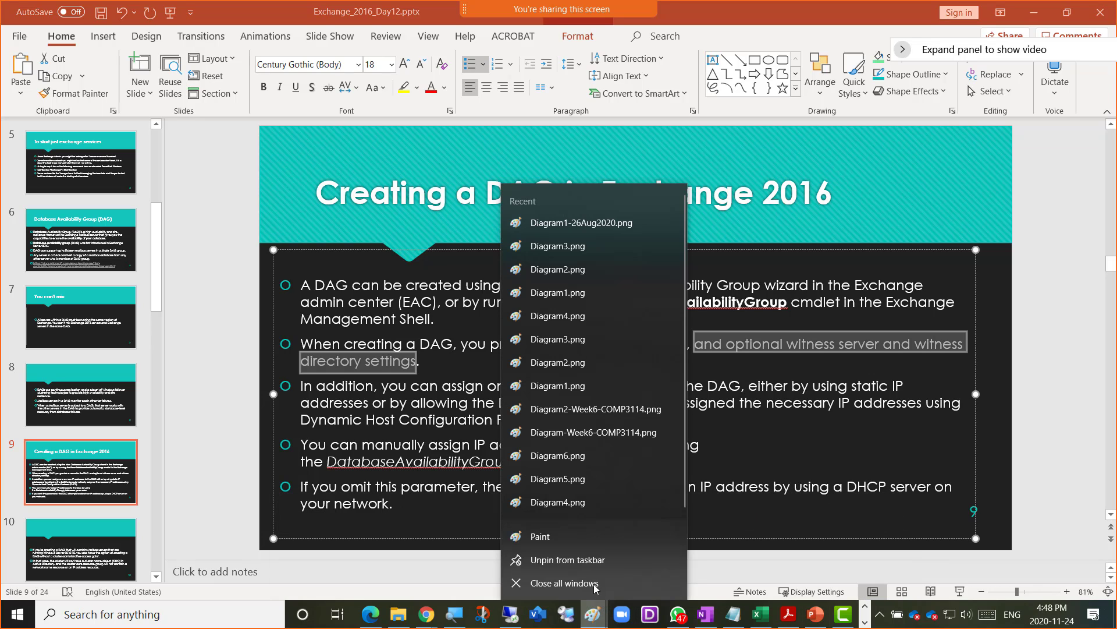
# - On a new Paint canvas, draw a large triangle and two rectangles
pyautogui.click(568, 541)
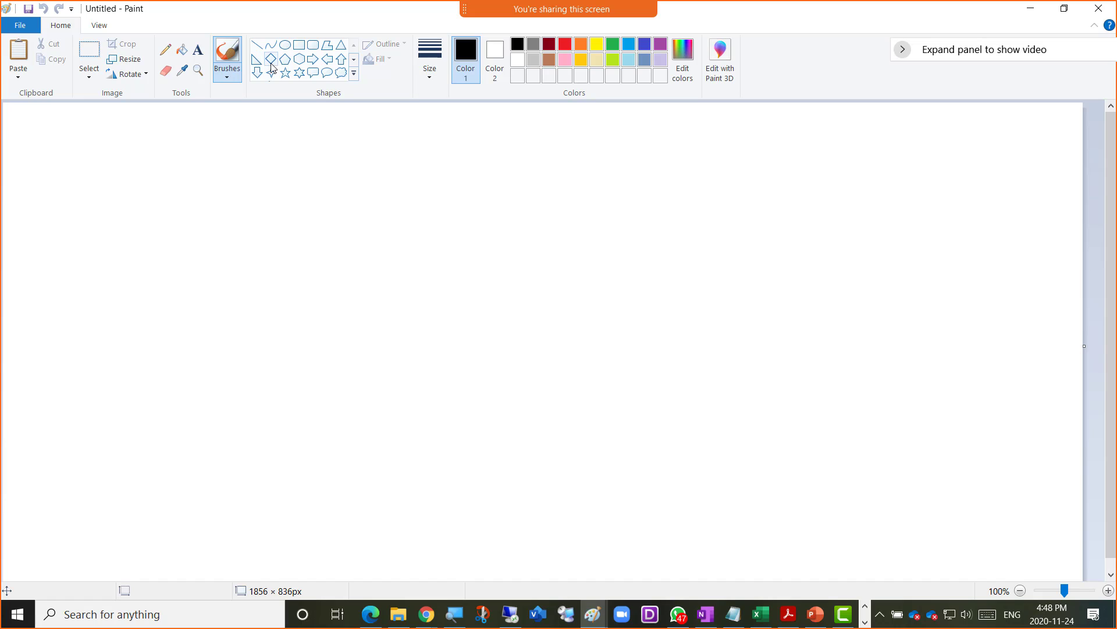
pyautogui.click(341, 45)
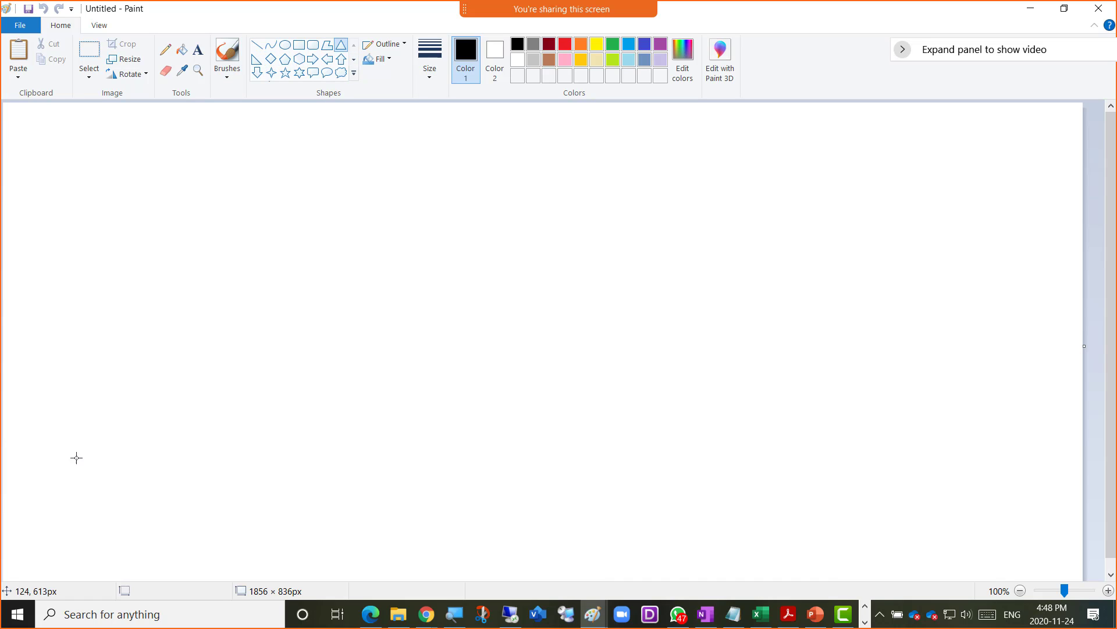
pyautogui.moveTo(60, 386); pyautogui.dragTo(337, 570)
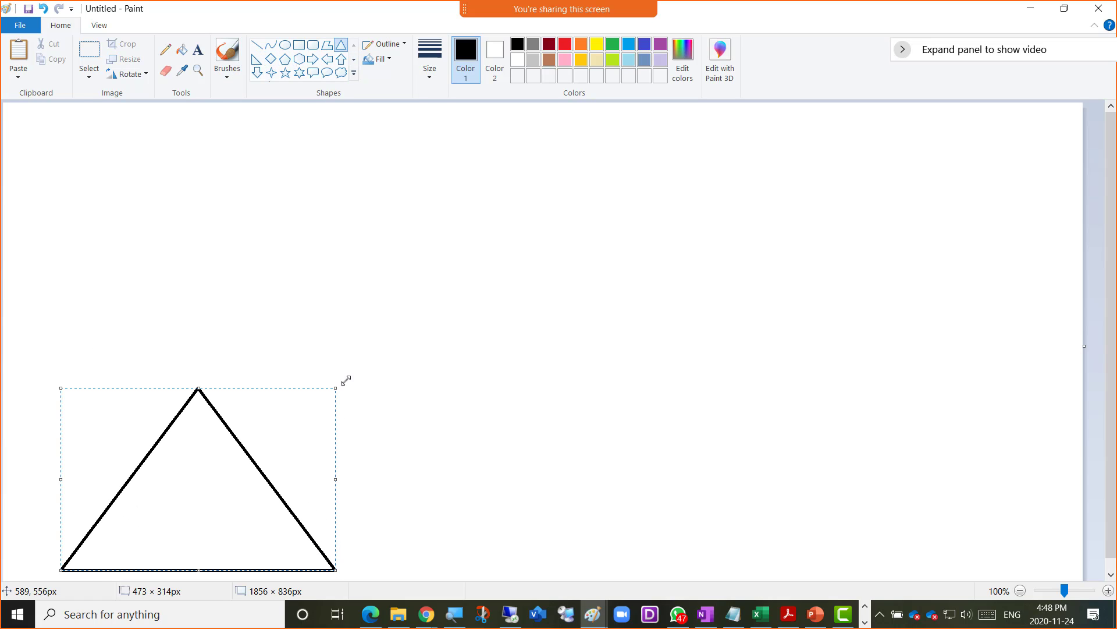
pyautogui.click(313, 257)
pyautogui.click(299, 45)
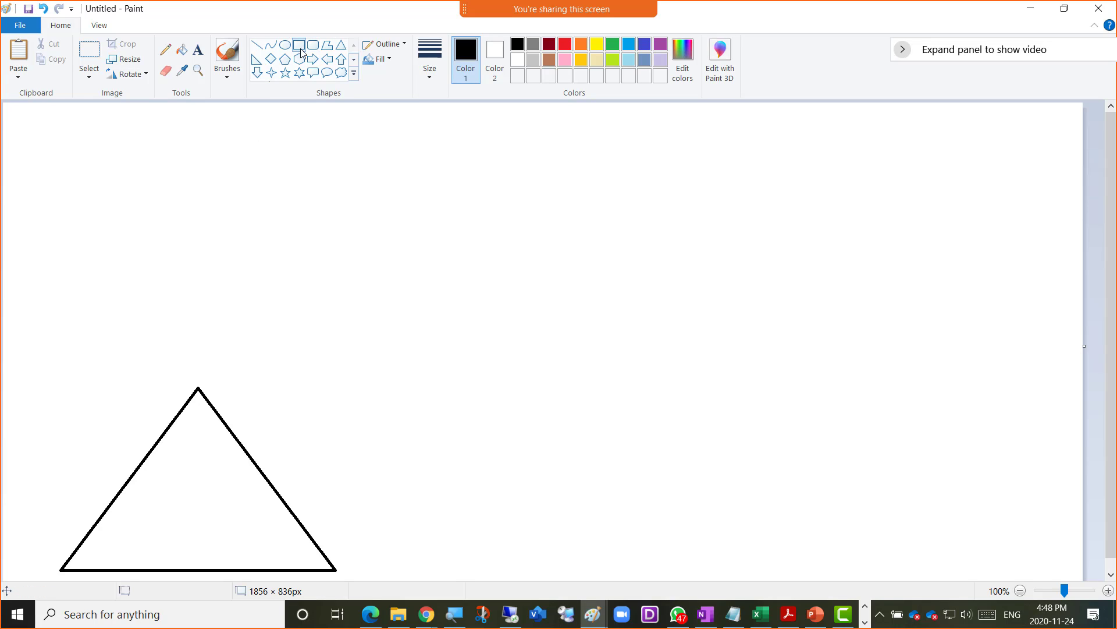
pyautogui.moveTo(223, 439); pyautogui.dragTo(279, 522)
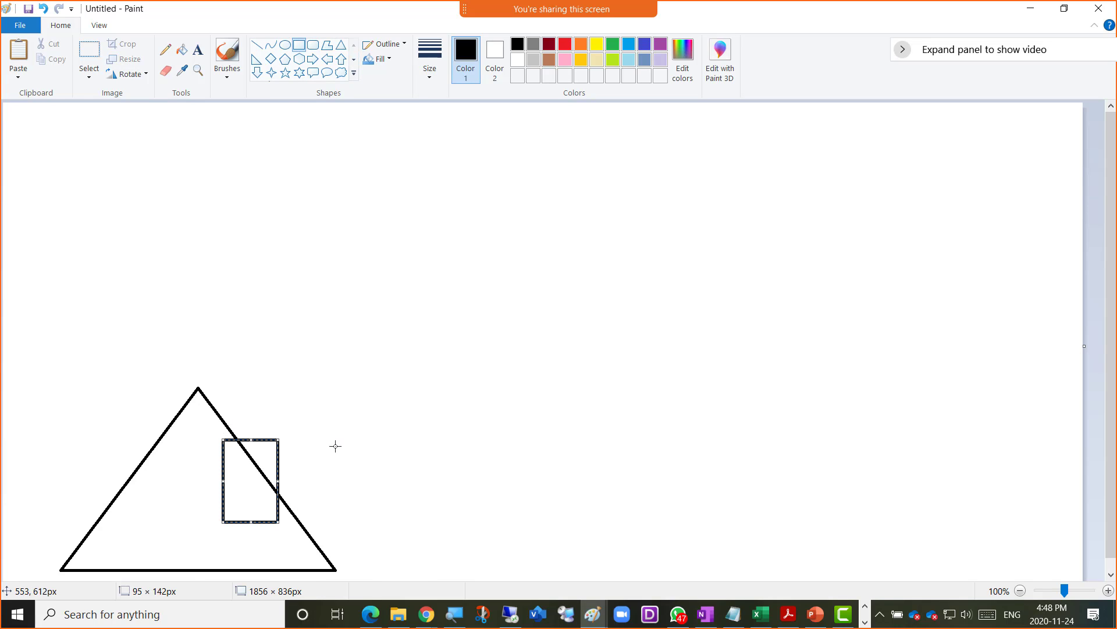
pyautogui.moveTo(330, 440); pyautogui.dragTo(399, 526)
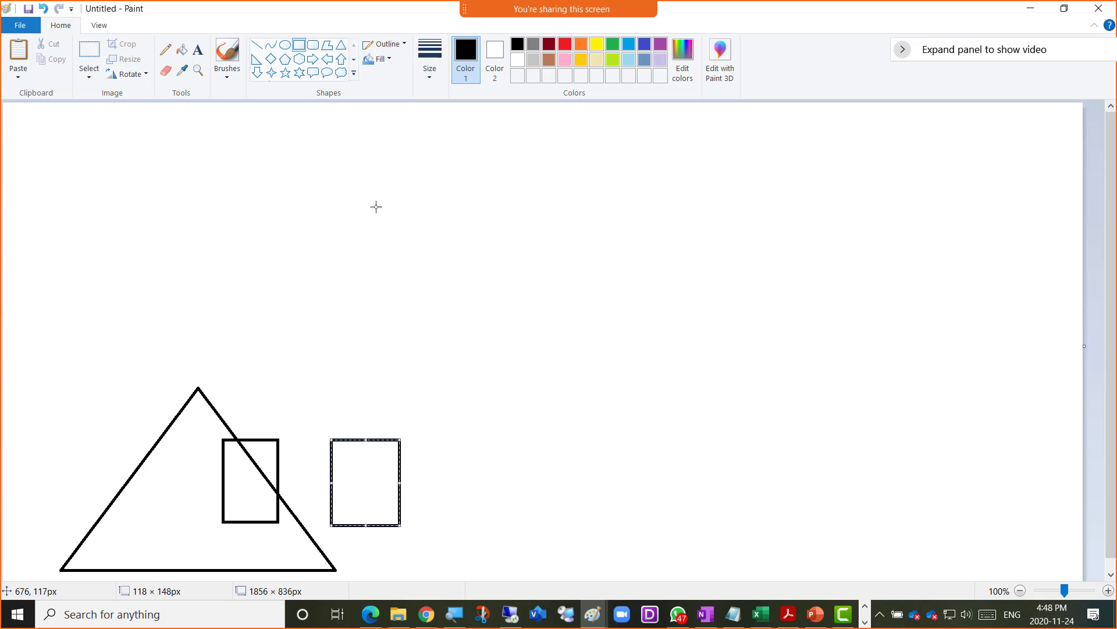
# - Label the two rectangles Exc1 and Exc2
pyautogui.click(198, 50)
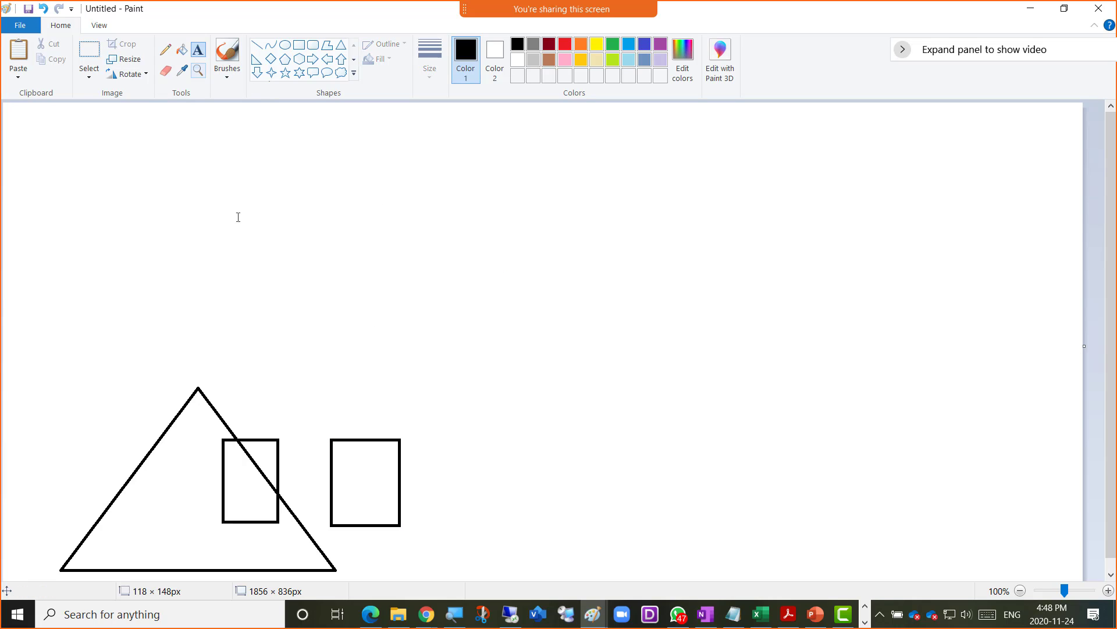
pyautogui.click(234, 414)
pyautogui.write('Exc')
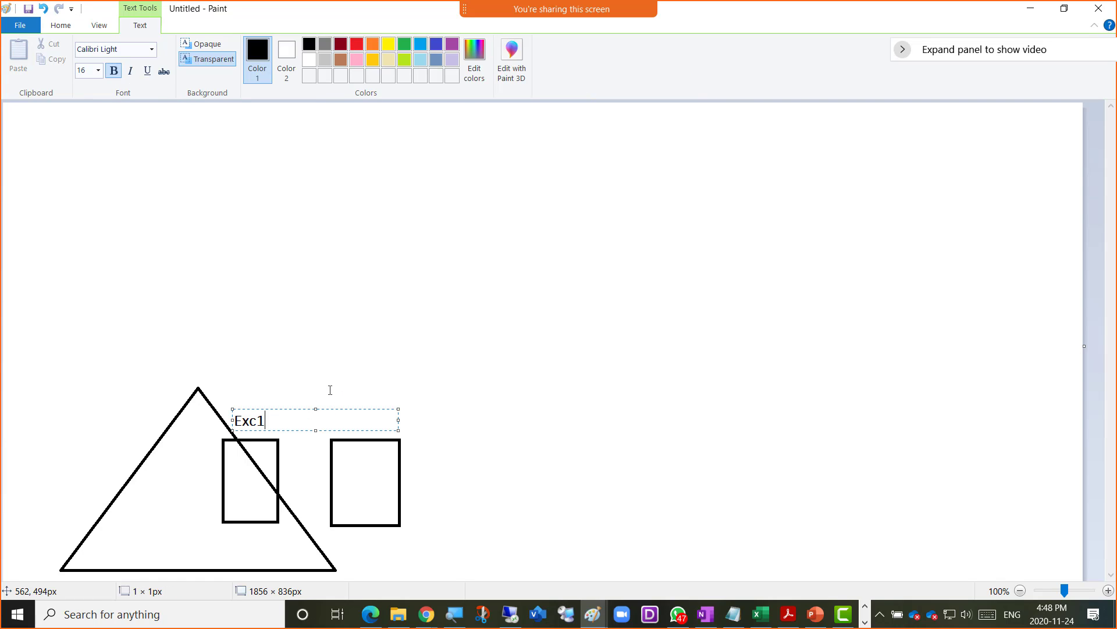
pyautogui.write('1')
pyautogui.click(341, 424)
pyautogui.click(339, 413)
pyautogui.click(387, 368)
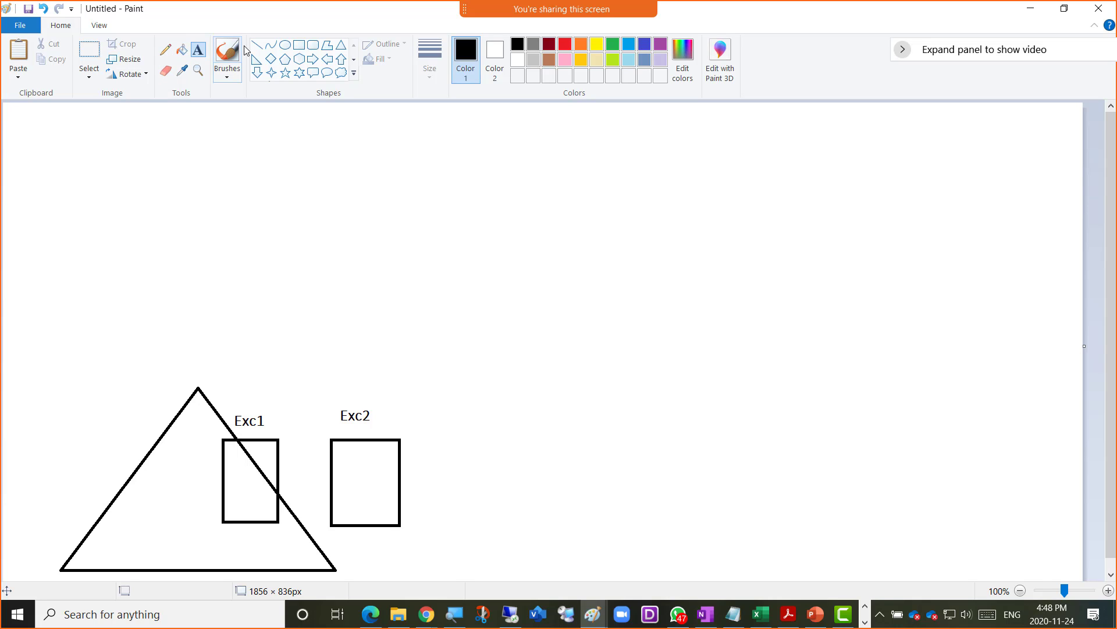
# - Draw a third rectangle labelled FileServer with 'Witness Directory' inside it
pyautogui.click(299, 45)
pyautogui.moveTo(430, 442)
pyautogui.mouseDown()
pyautogui.moveTo(452, 443)
pyautogui.moveTo(493, 525)
pyautogui.mouseUp()
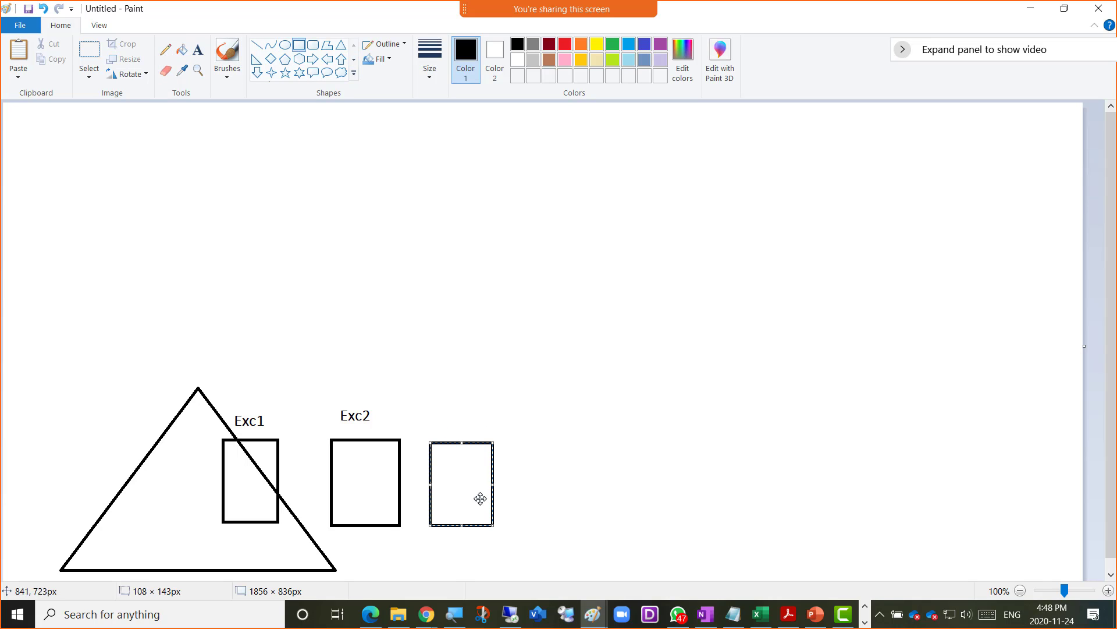
pyautogui.click(198, 50)
pyautogui.click(435, 422)
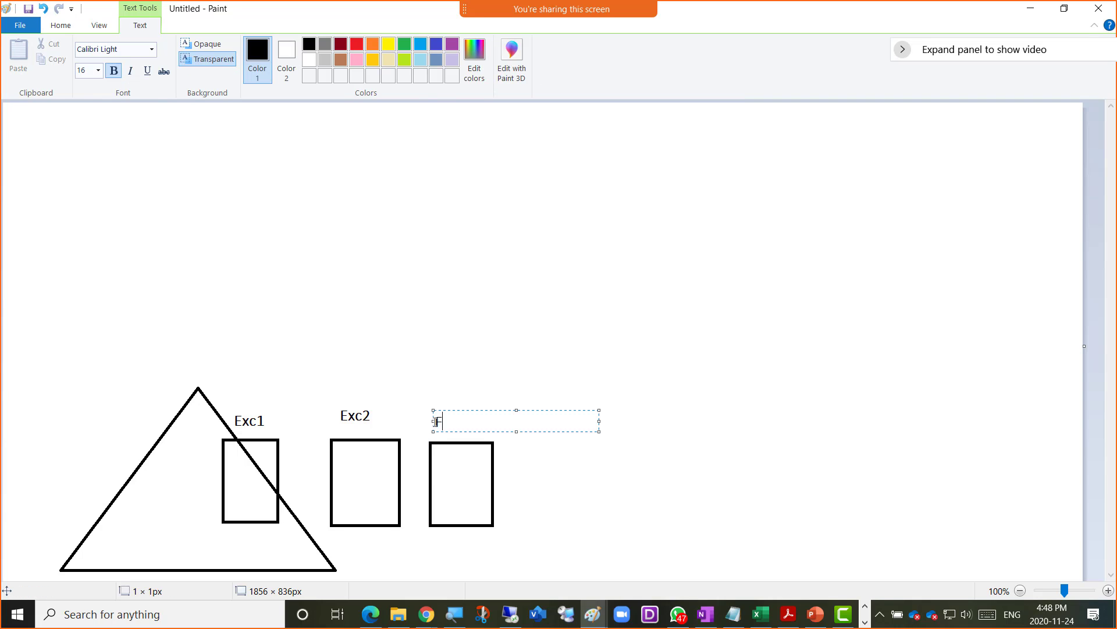
pyautogui.write('FileServer')
pyautogui.click(446, 474)
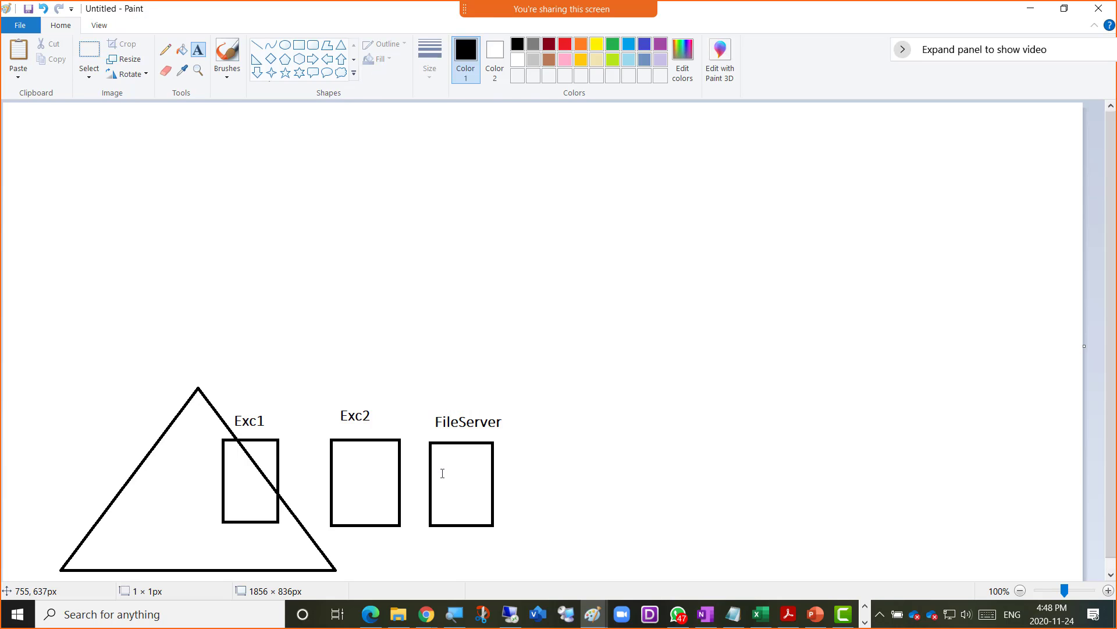
pyautogui.click(441, 461)
pyautogui.write('Wint')
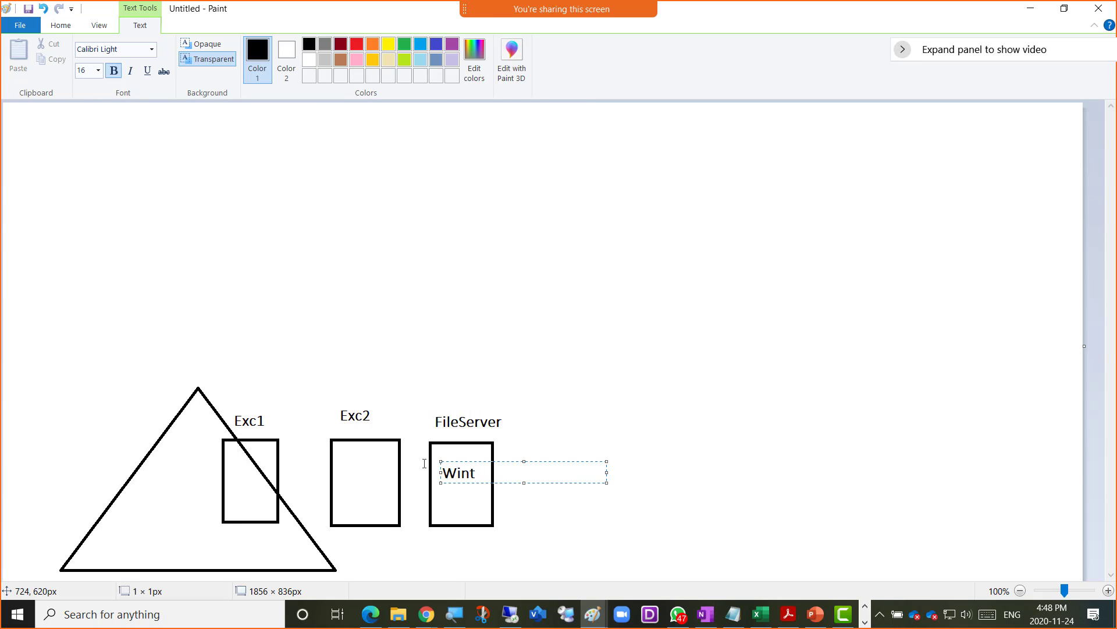
pyautogui.press('BackSpace')
pyautogui.press('BackSpace')
pyautogui.write('tness Directory')
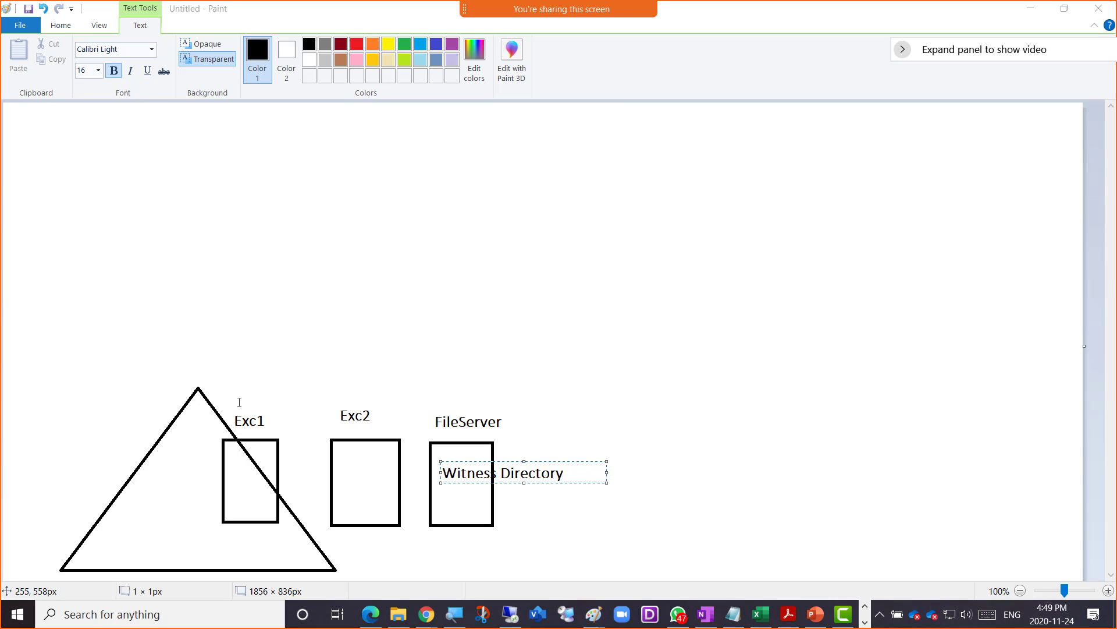
pyautogui.click(605, 421)
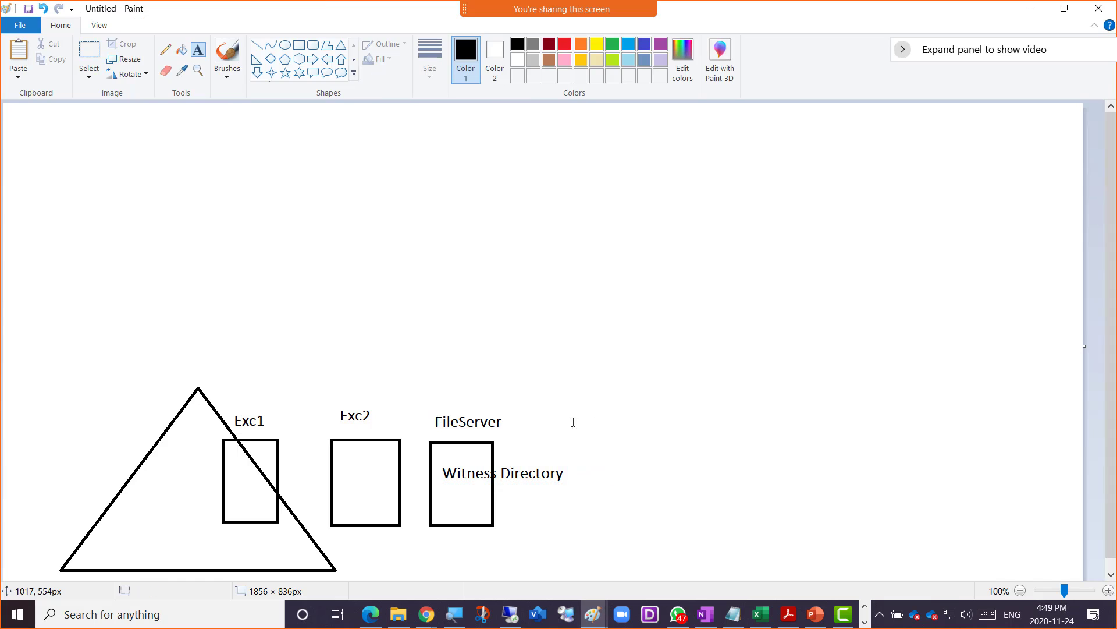
# - Draw a curve from FileServer to Exc1 and add red Active and Passive labels above Exc1 and Exc2
pyautogui.click(166, 52)
pyautogui.moveTo(495, 464)
pyautogui.mouseDown()
pyautogui.moveTo(508, 454)
pyautogui.moveTo(504, 391)
pyautogui.moveTo(406, 340)
pyautogui.moveTo(312, 377)
pyautogui.moveTo(269, 433)
pyautogui.mouseUp()
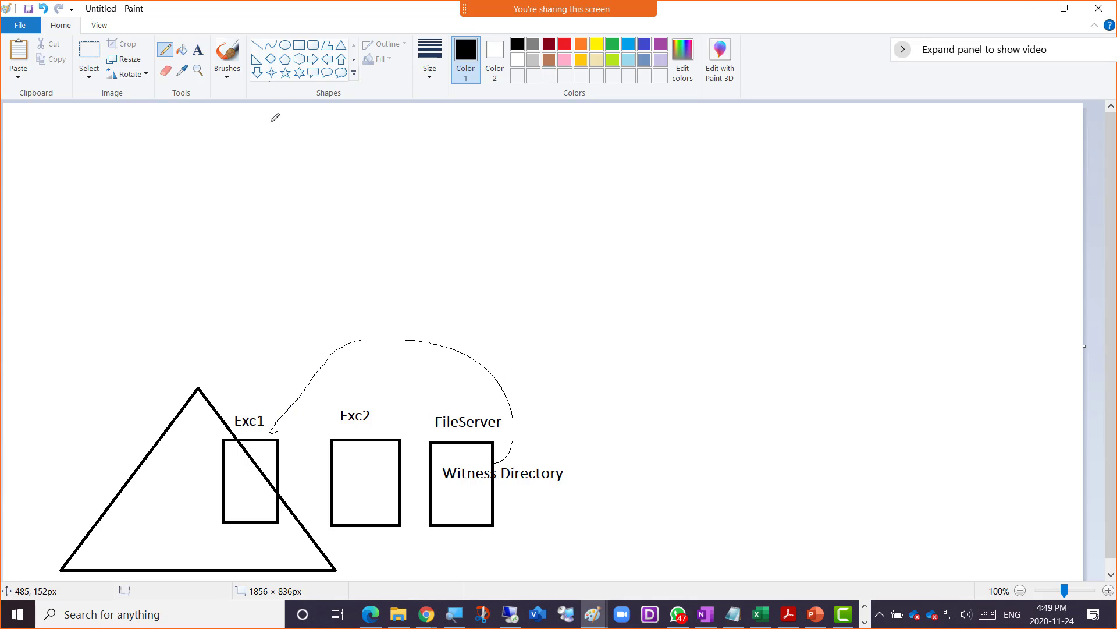
pyautogui.click(198, 50)
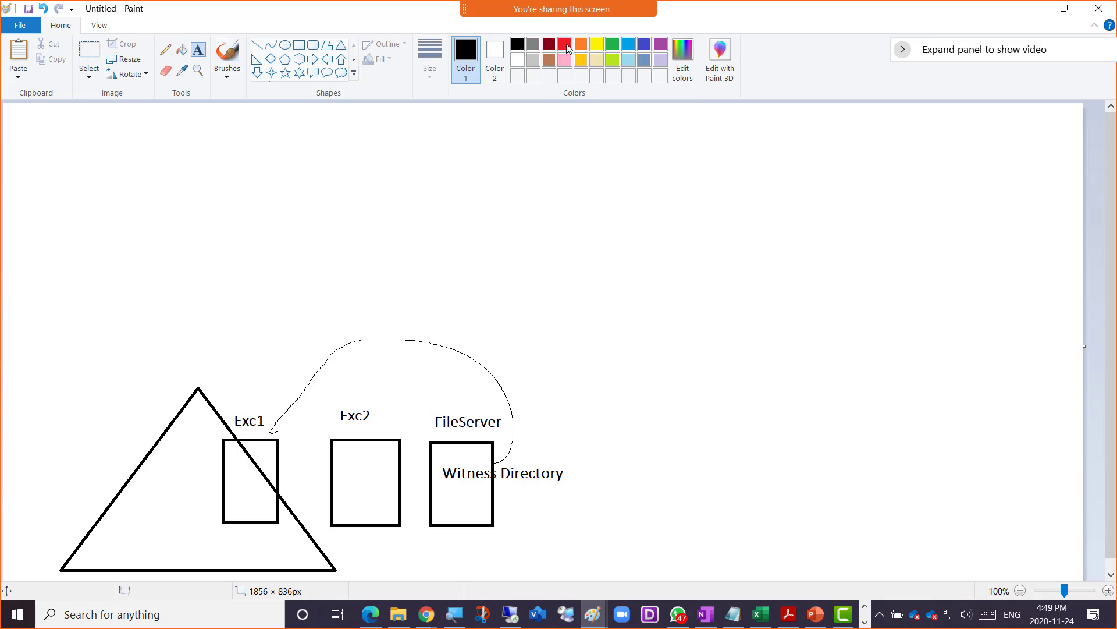
pyautogui.click(566, 46)
pyautogui.click(241, 395)
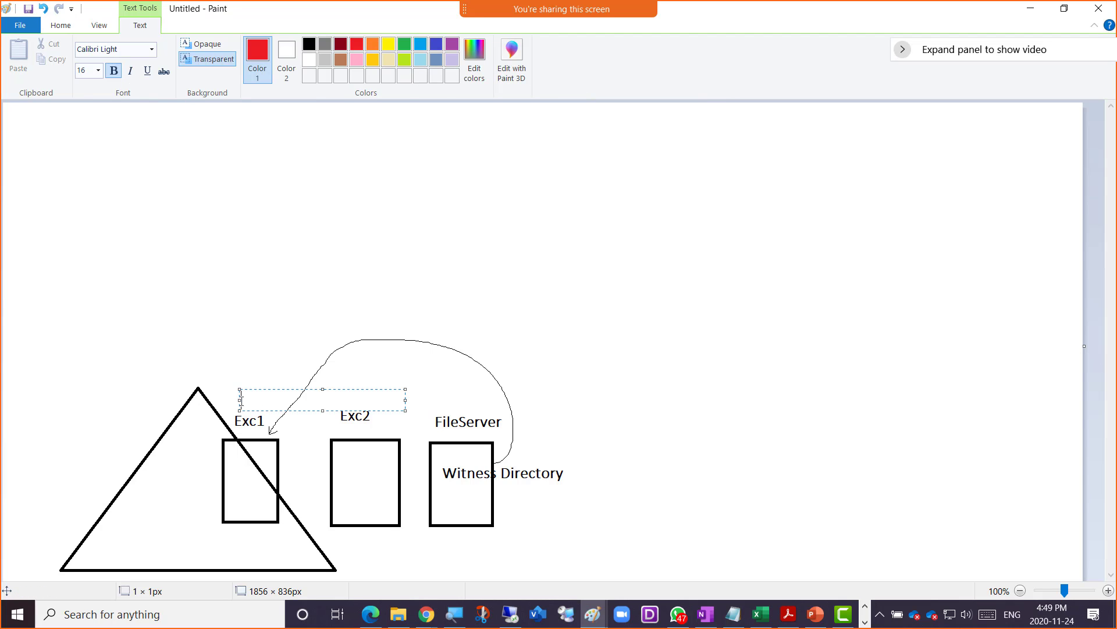
pyautogui.write('Active')
pyautogui.click(356, 389)
pyautogui.click(352, 394)
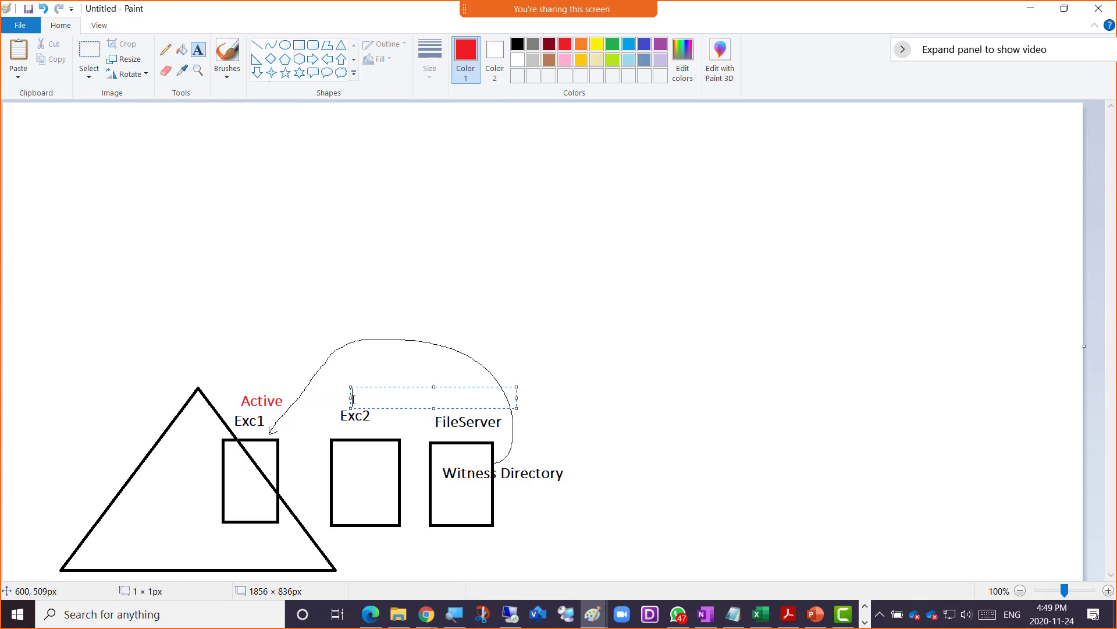
pyautogui.write('Passive')
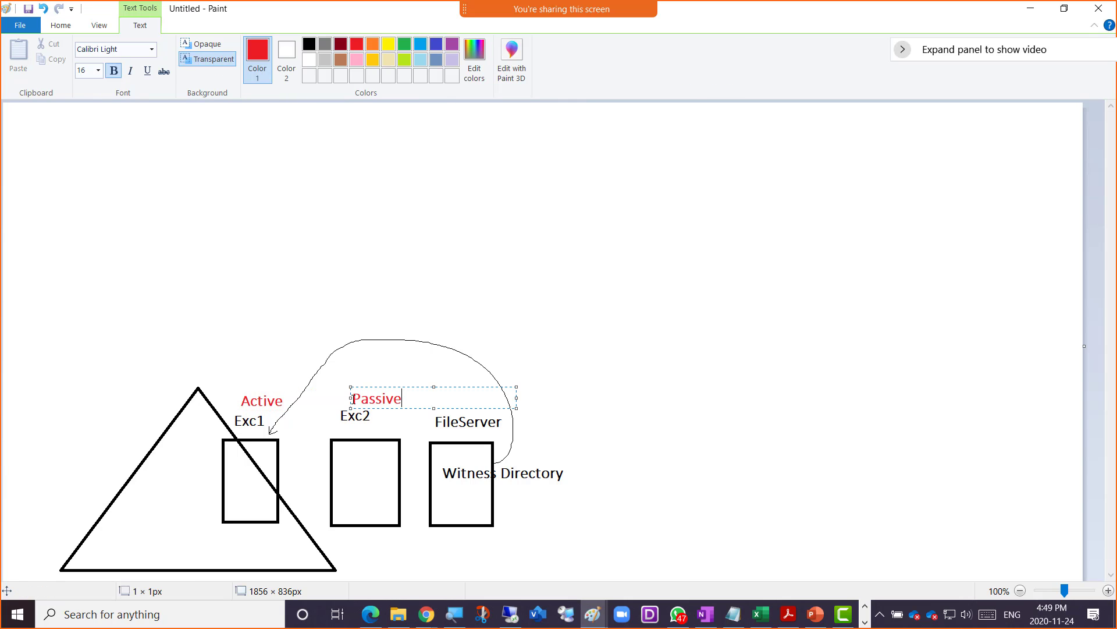
pyautogui.click(463, 332)
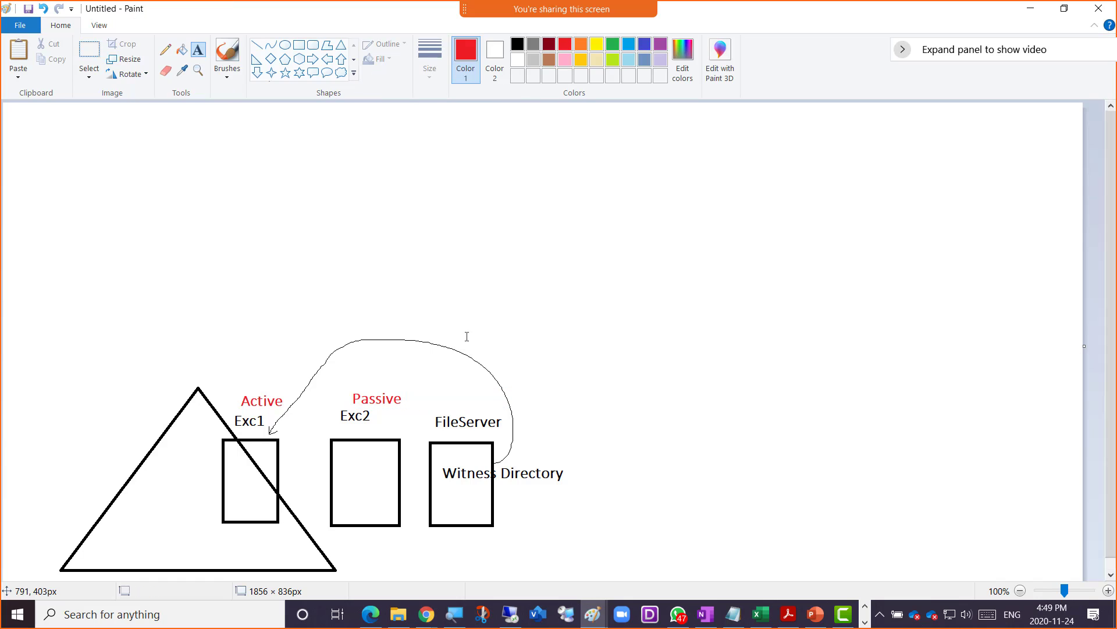
# - Draw a black curve from Witness Directory to the Passive server
pyautogui.click(165, 50)
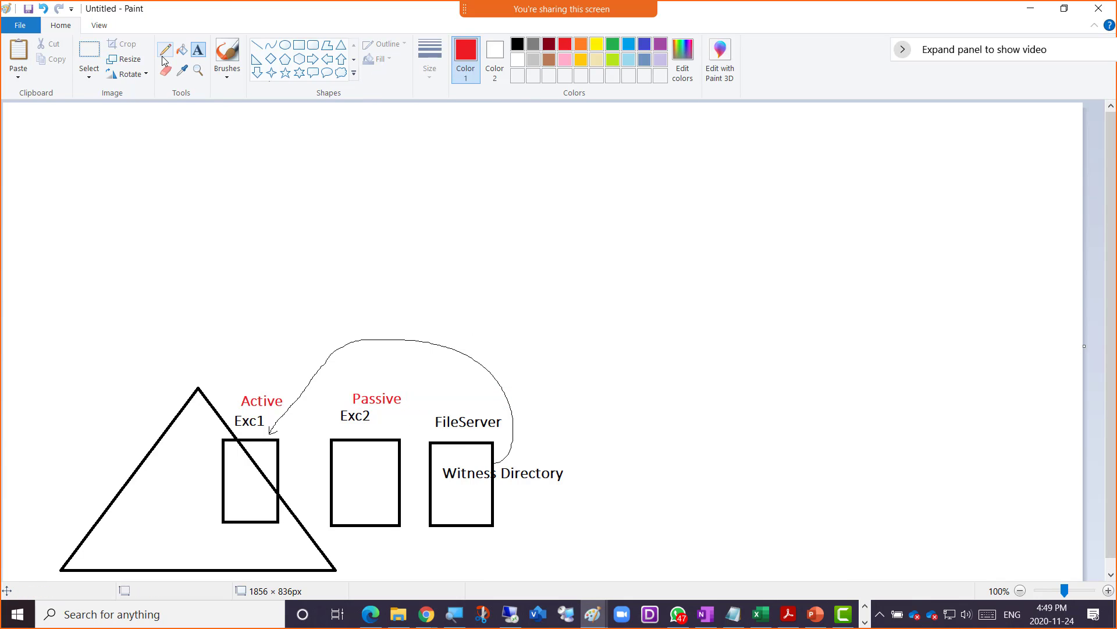
pyautogui.click(518, 44)
pyautogui.moveTo(520, 463)
pyautogui.mouseDown()
pyautogui.moveTo(550, 416)
pyautogui.moveTo(508, 348)
pyautogui.moveTo(414, 350)
pyautogui.moveTo(381, 383)
pyautogui.mouseUp()
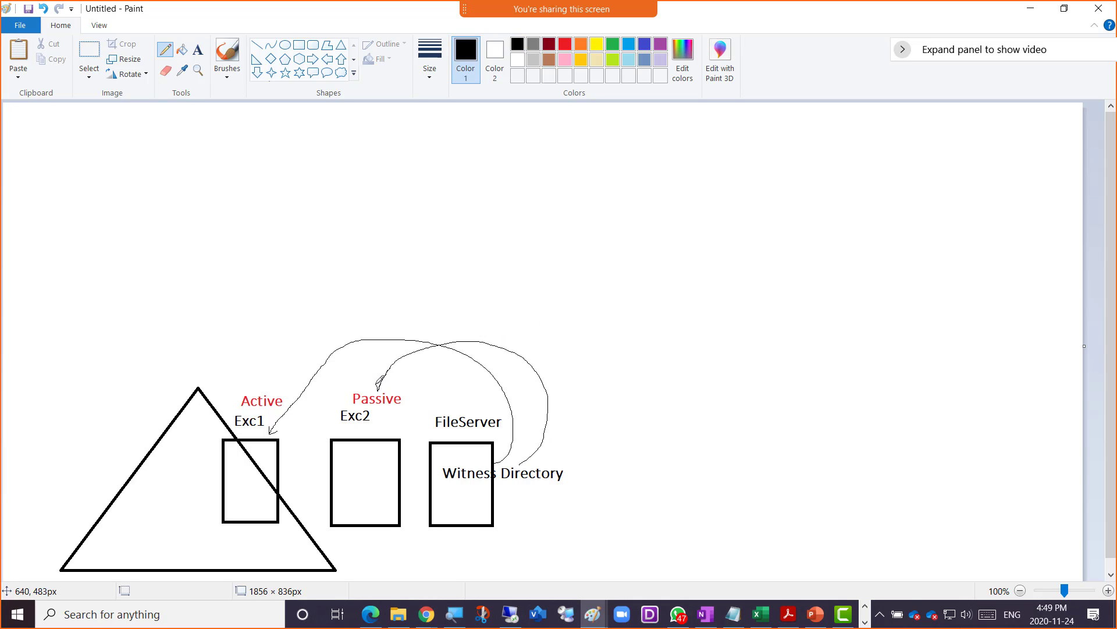
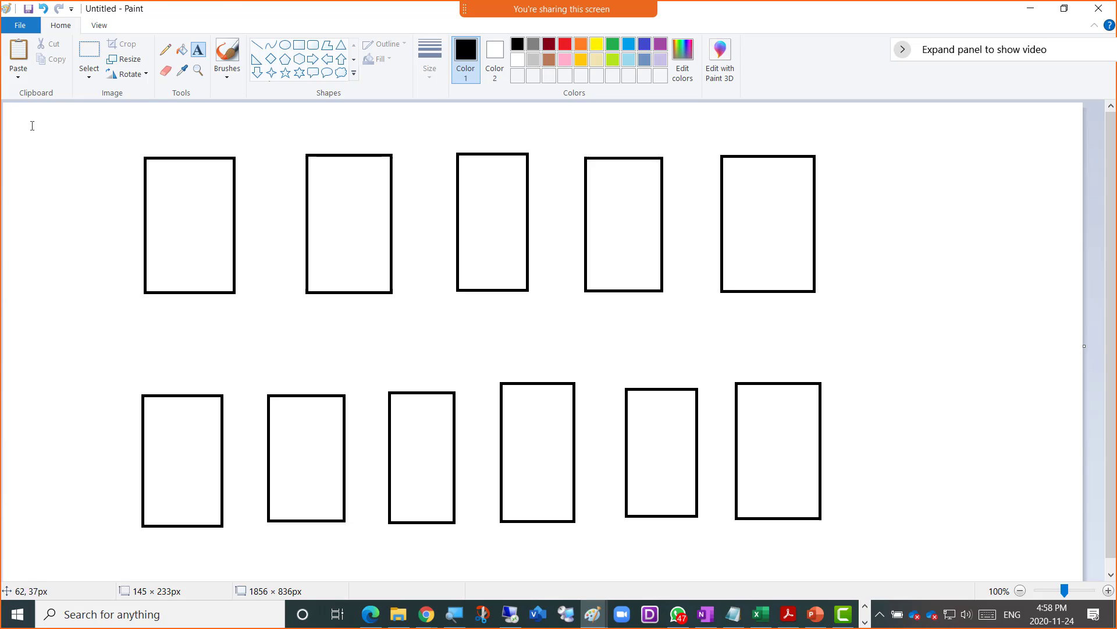
# - Type the label 'Odd number of Servers' at the canvas's top-left and copy it
pyautogui.click(31, 124)
pyautogui.write('Odd number of')
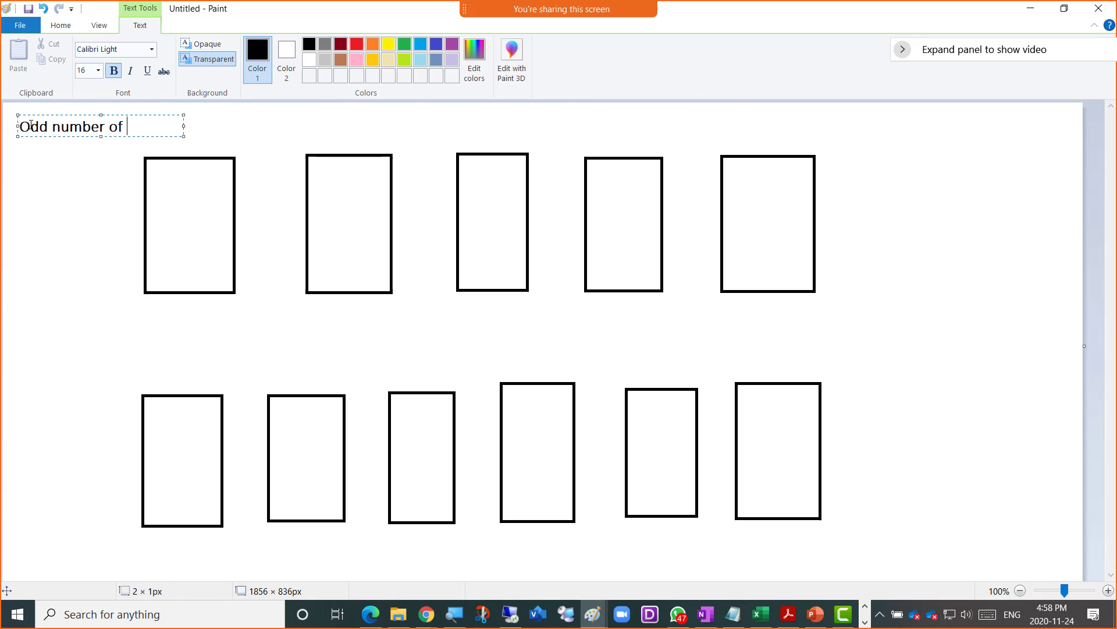
pyautogui.write(' Servers')
pyautogui.hotkey('ctrl', 'a')
pyautogui.hotkey('ctrl', 'c')
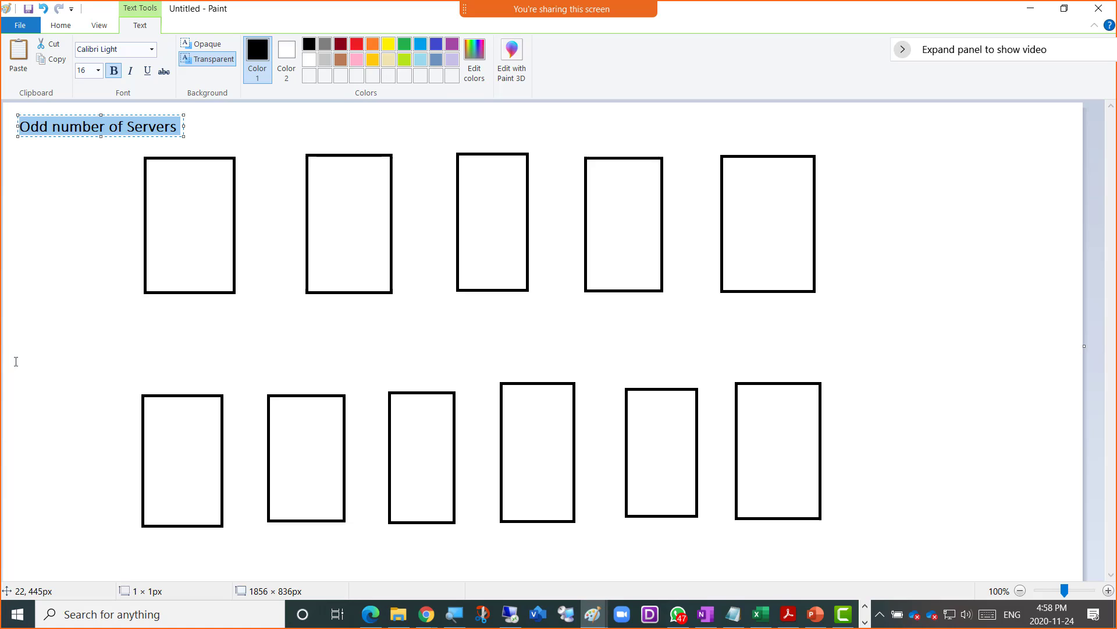
# - Paste the label above the bottom row and change it to 'Even number of Servers'
pyautogui.click(15, 359)
pyautogui.hotkey('ctrl', 'v')
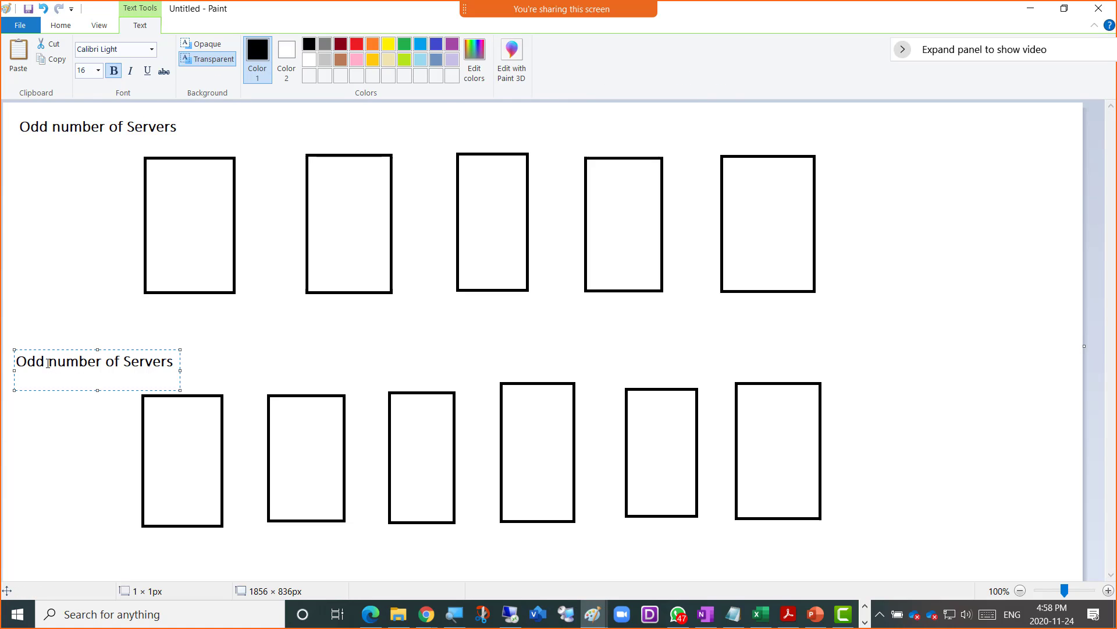
pyautogui.moveTo(44, 361); pyautogui.dragTo(13, 360)
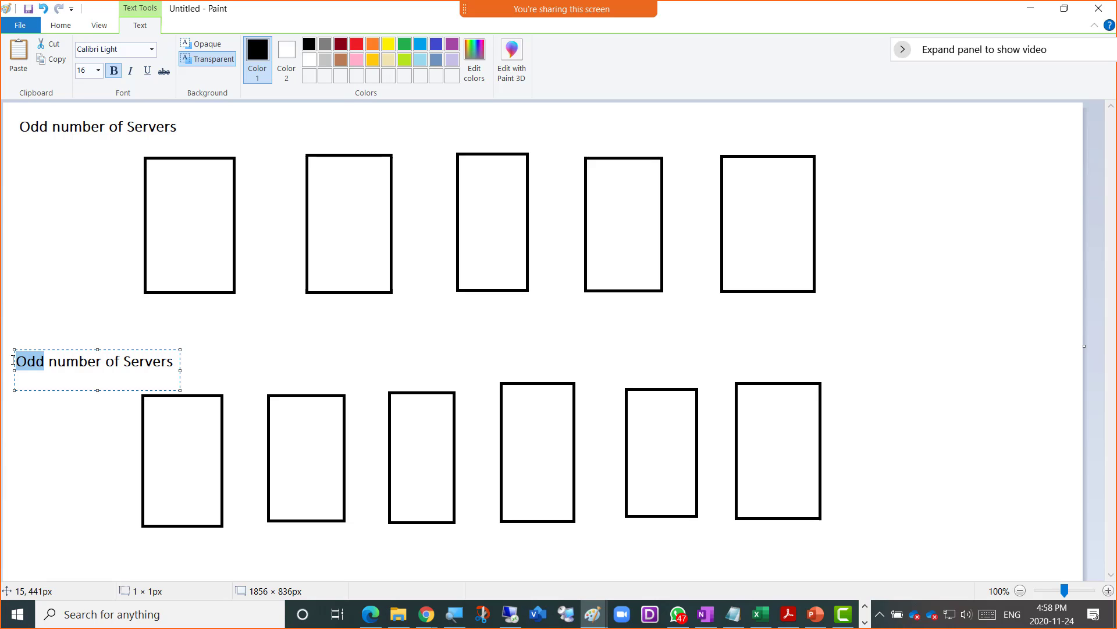
pyautogui.write('Even')
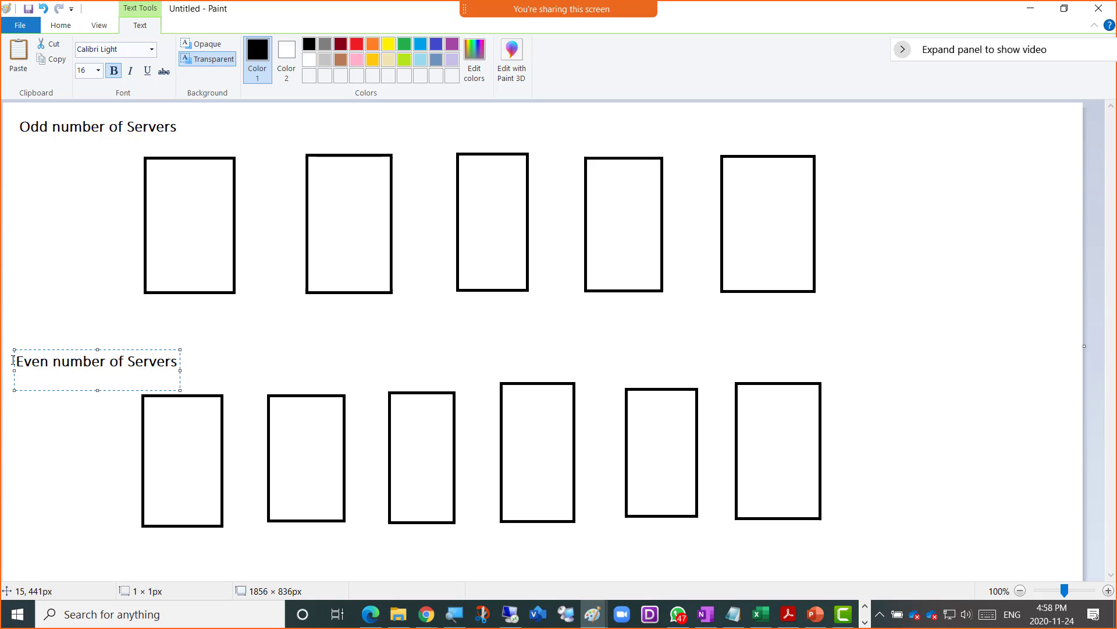
pyautogui.click(38, 180)
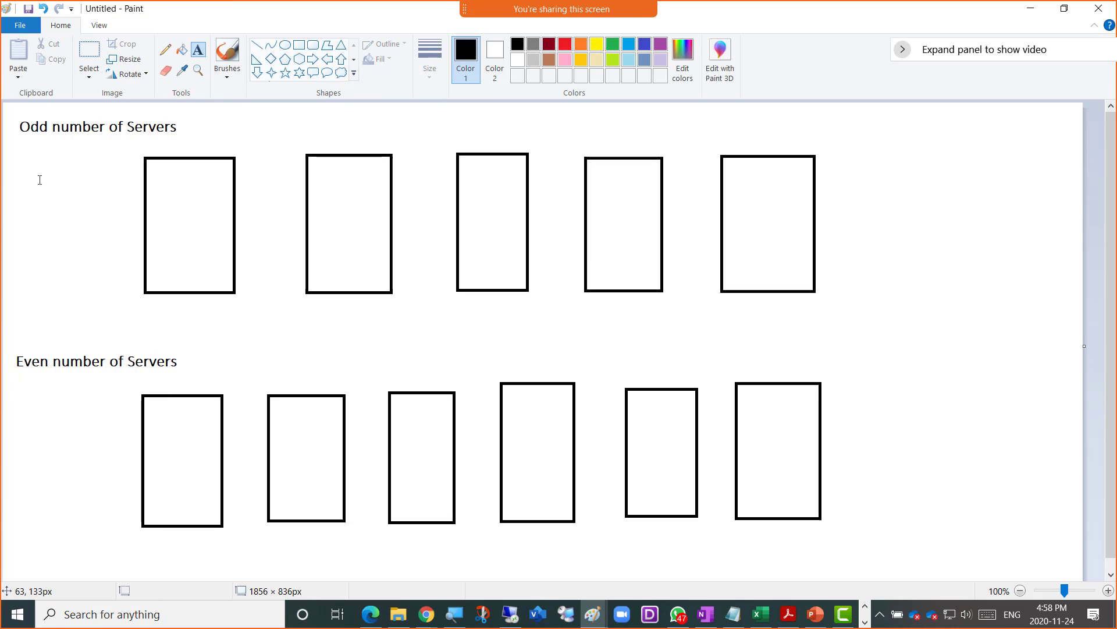
# - Add an 'Exch Servers' label below the middle of the top row
pyautogui.click(167, 52)
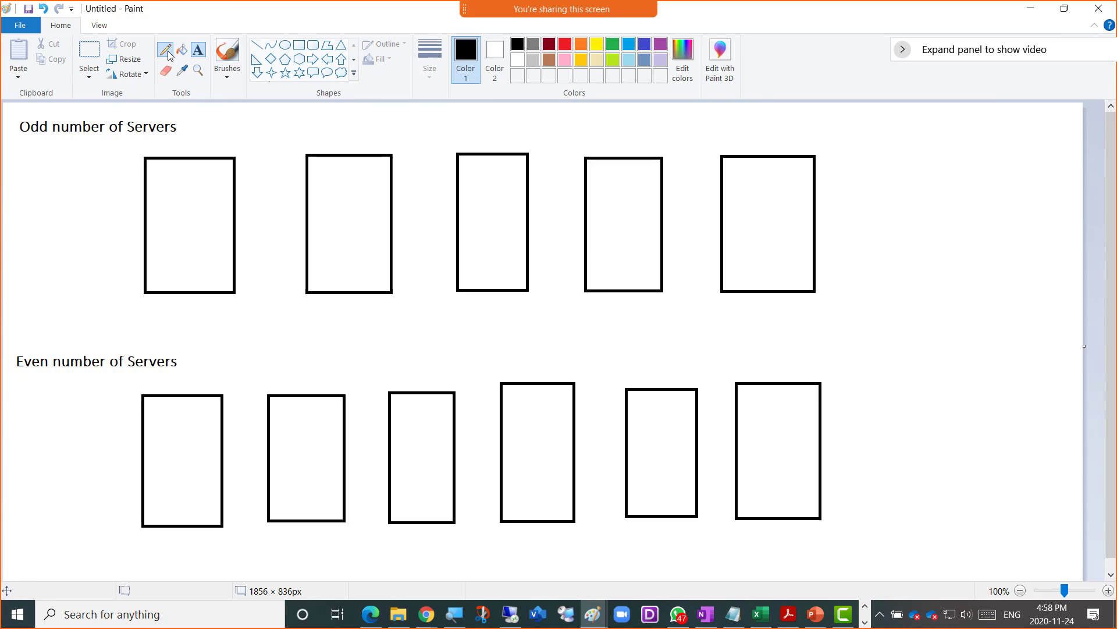
pyautogui.click(298, 44)
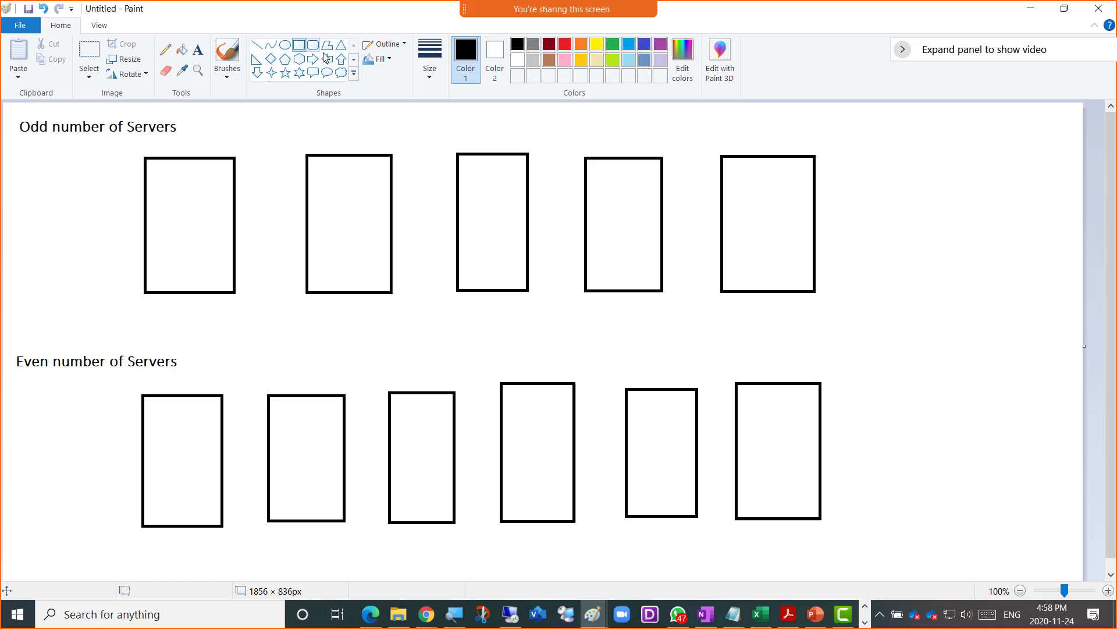
pyautogui.click(198, 49)
pyautogui.click(151, 175)
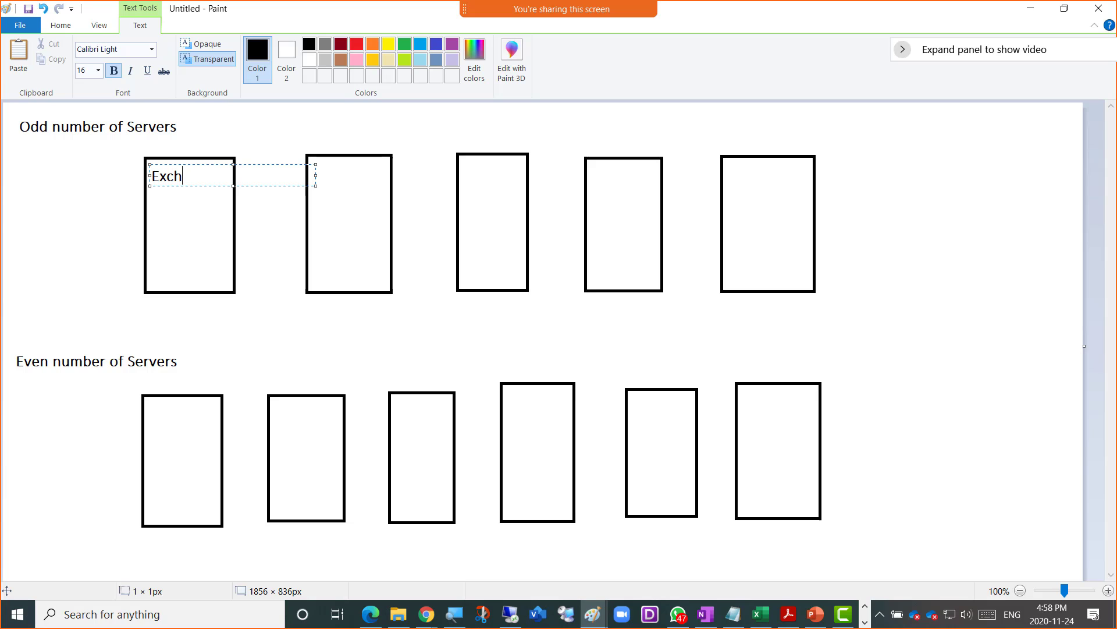
pyautogui.write('Exch Server')
pyautogui.write('a')
pyautogui.moveTo(205, 170); pyautogui.dragTo(458, 302)
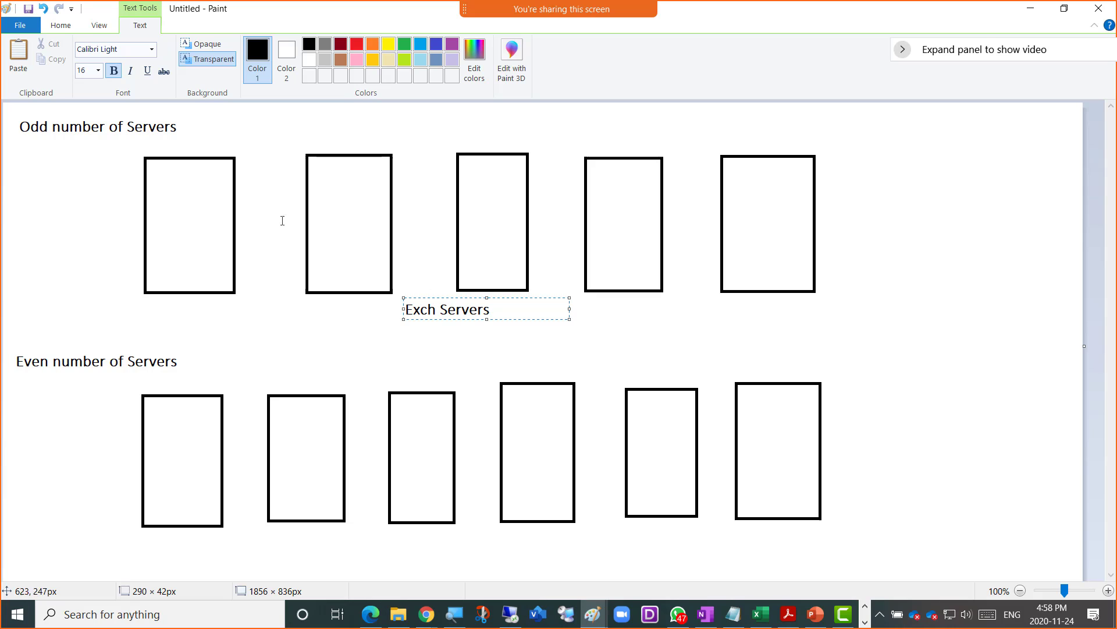
pyautogui.click(302, 129)
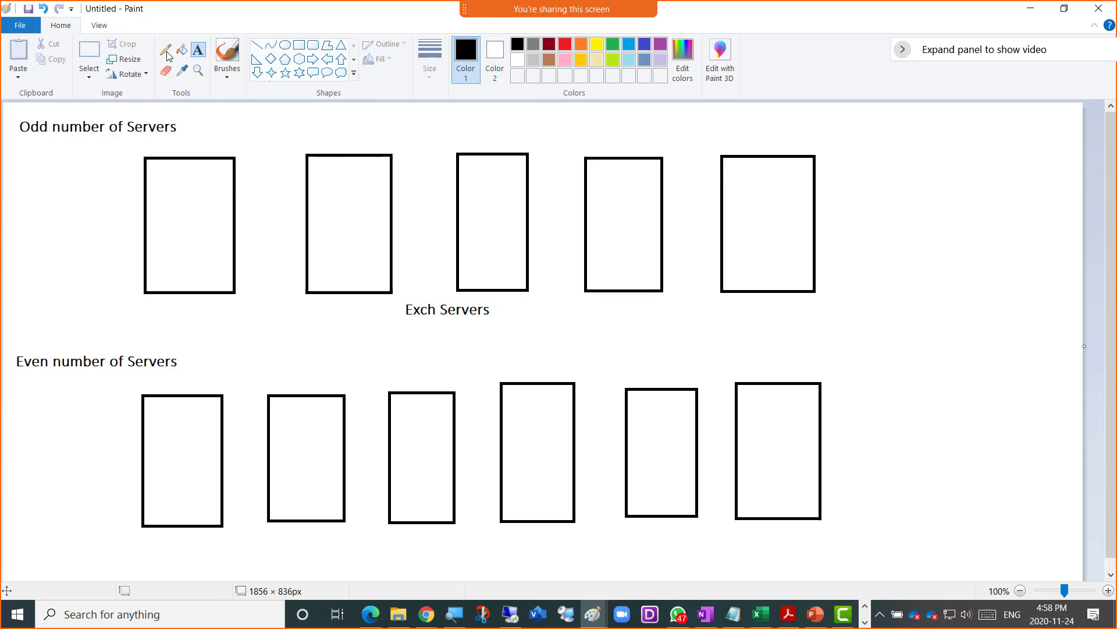
# - Draw a box at the far right of each row and caption both 'Non-Exchange Server'
pyautogui.click(303, 47)
pyautogui.moveTo(950, 152); pyautogui.dragTo(1019, 283)
pyautogui.moveTo(956, 364); pyautogui.dragTo(1025, 497)
pyautogui.click(198, 50)
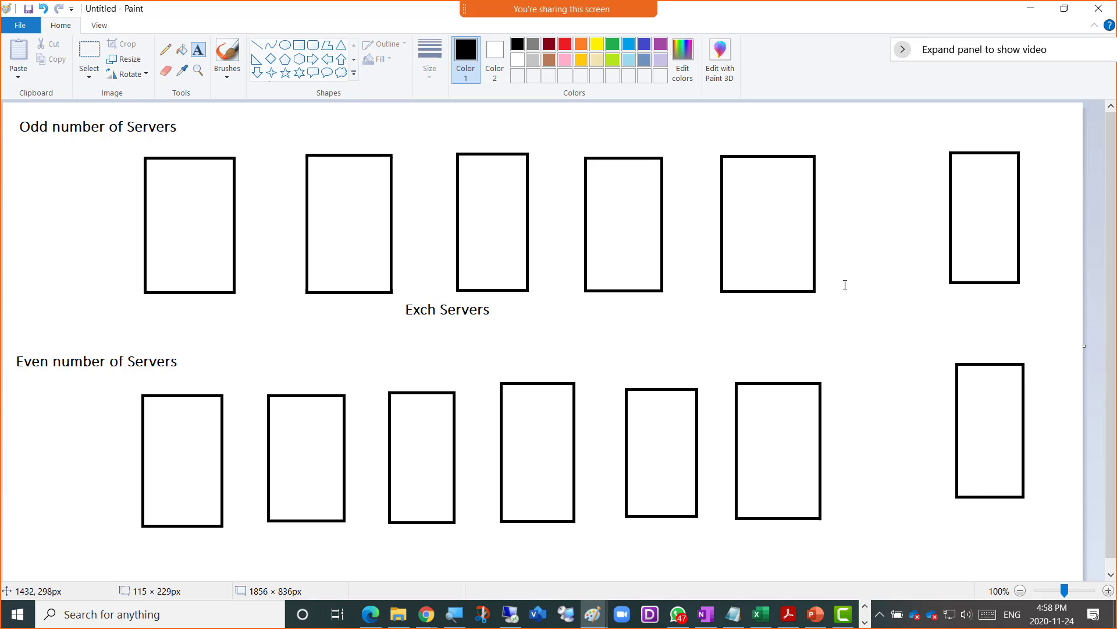
pyautogui.click(923, 297)
pyautogui.write('No')
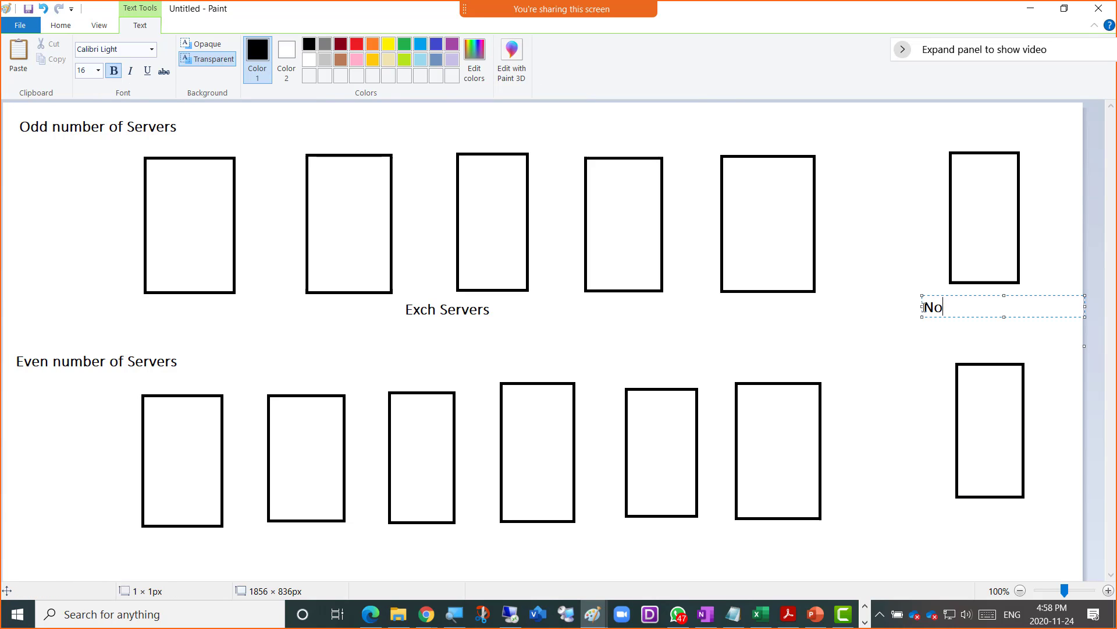
pyautogui.write('n-Exchange Server')
pyautogui.hotkey('ctrl', 'a')
pyautogui.hotkey('ctrl', 'c')
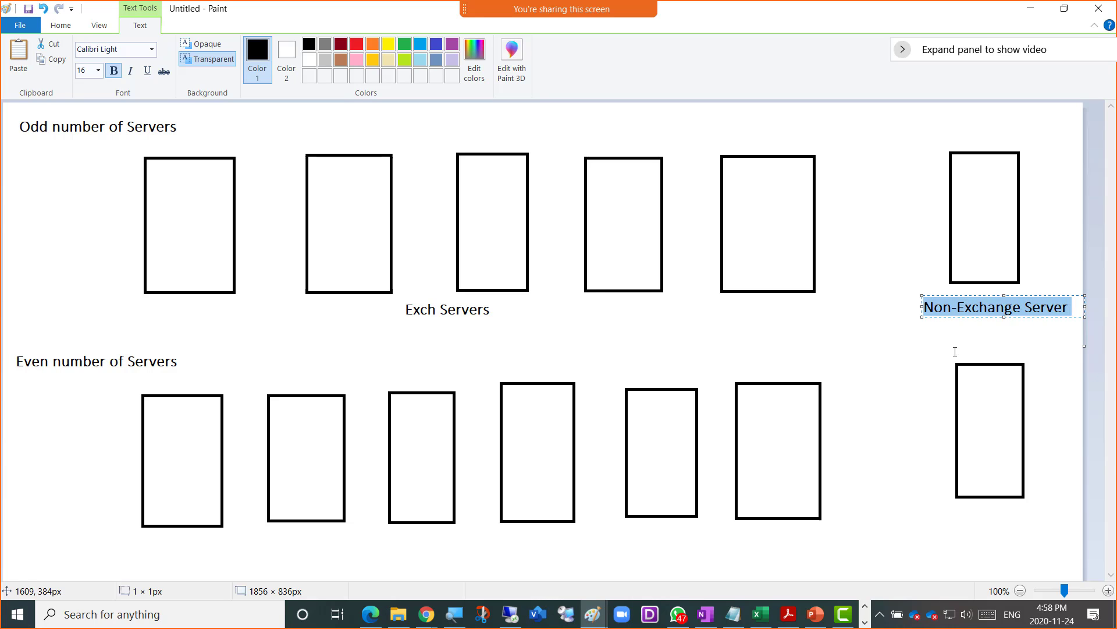
pyautogui.click(923, 514)
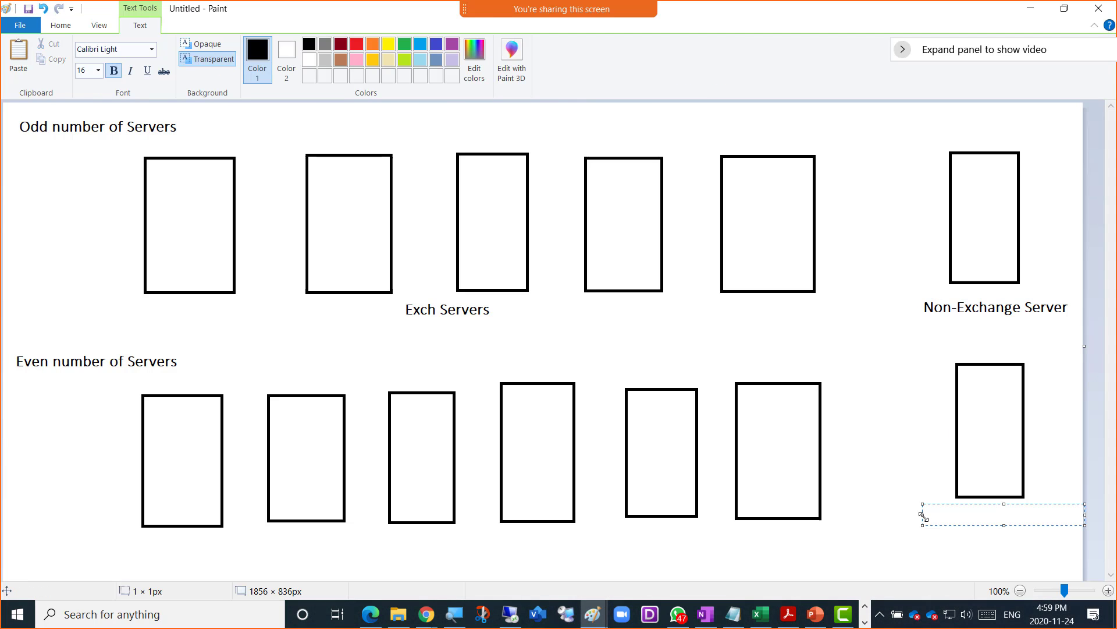
pyautogui.hotkey('ctrl', 'v')
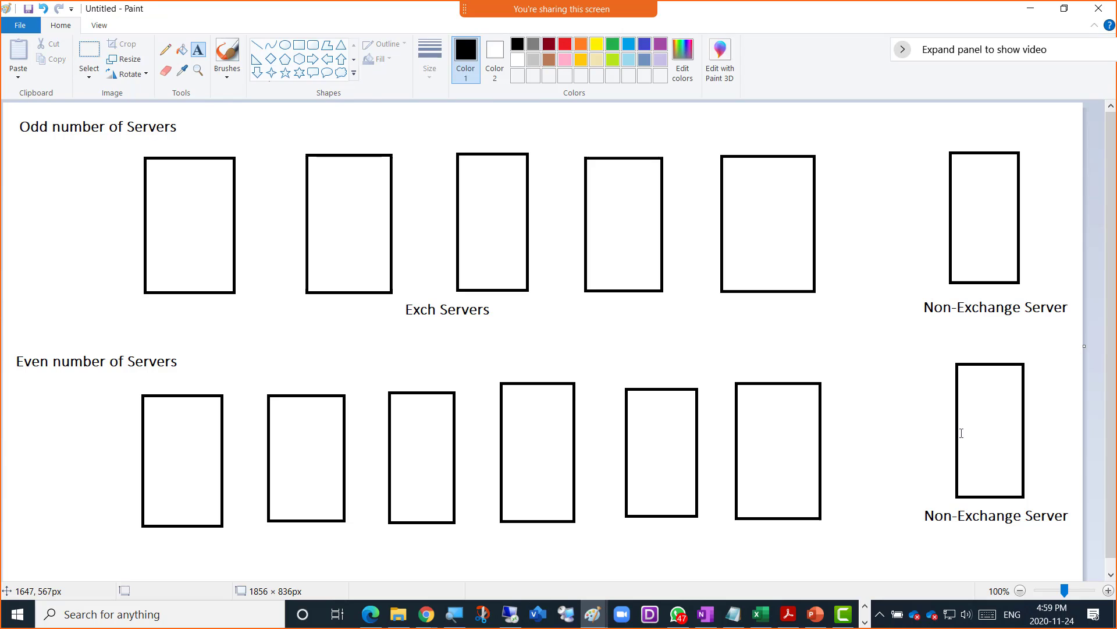
# - Write 'Witness Directory' across the bottom-right box
pyautogui.click(941, 432)
pyautogui.write('Win')
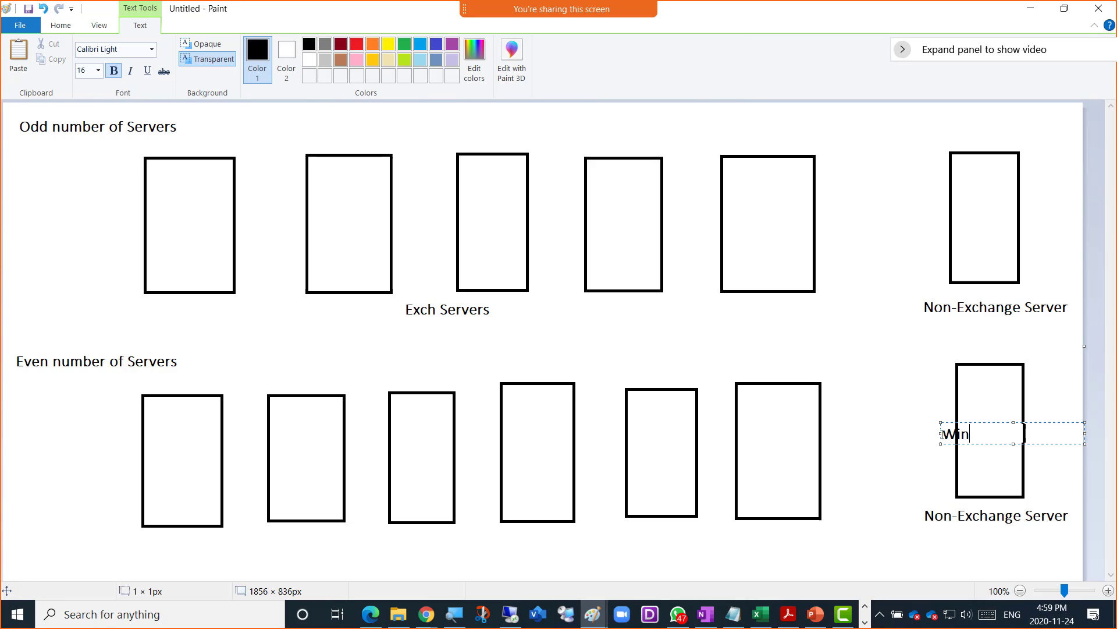
pyautogui.write('ness id')
pyautogui.press('BackSpace')
pyautogui.press('BackSpace')
pyautogui.write('Directory')
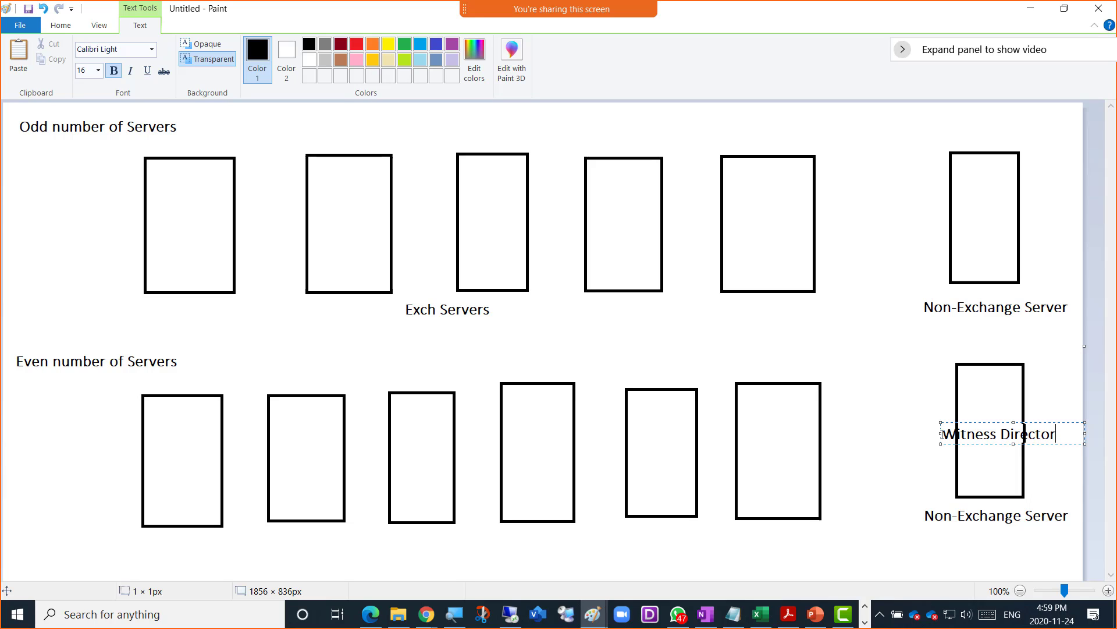
pyautogui.click(55, 192)
# - Draw a red diagonal line across the first top-row box, then undo it
pyautogui.click(257, 45)
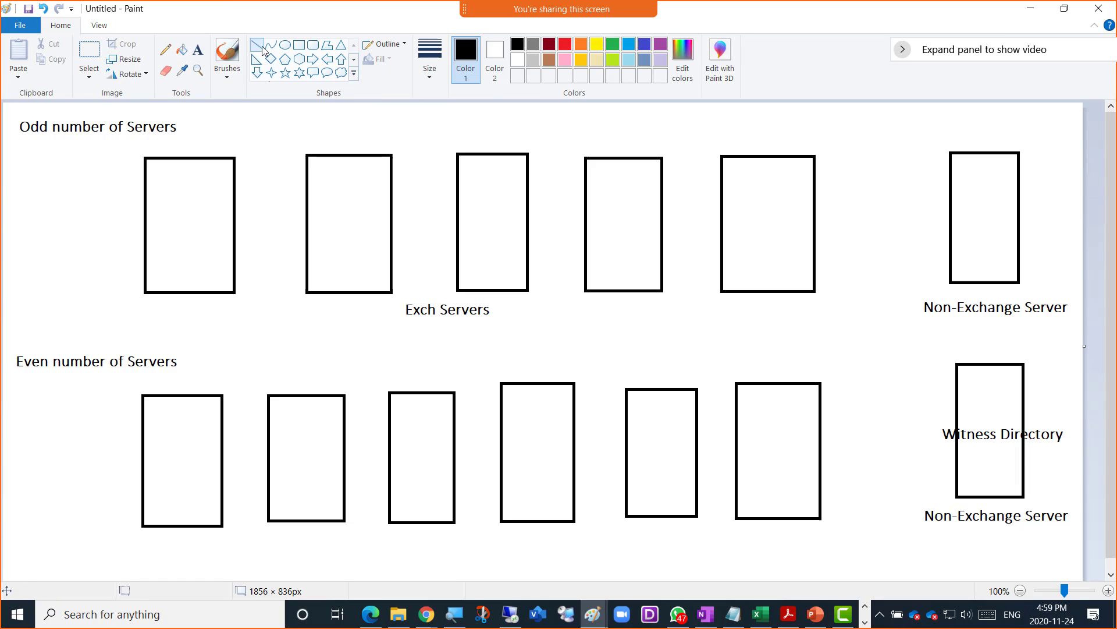
pyautogui.click(568, 46)
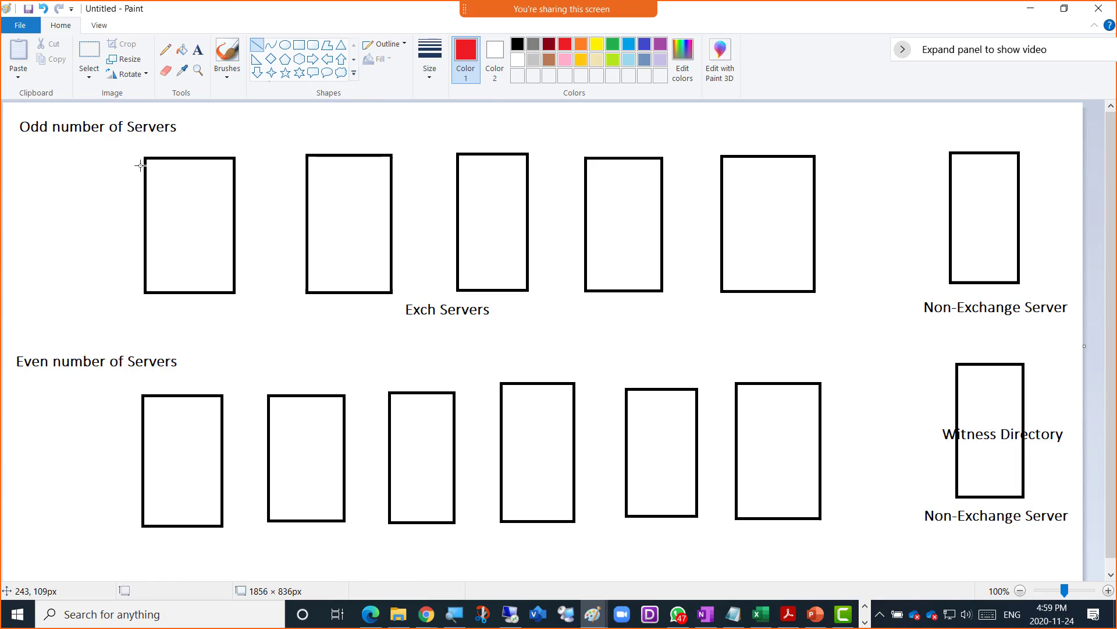
pyautogui.moveTo(118, 148); pyautogui.dragTo(259, 336)
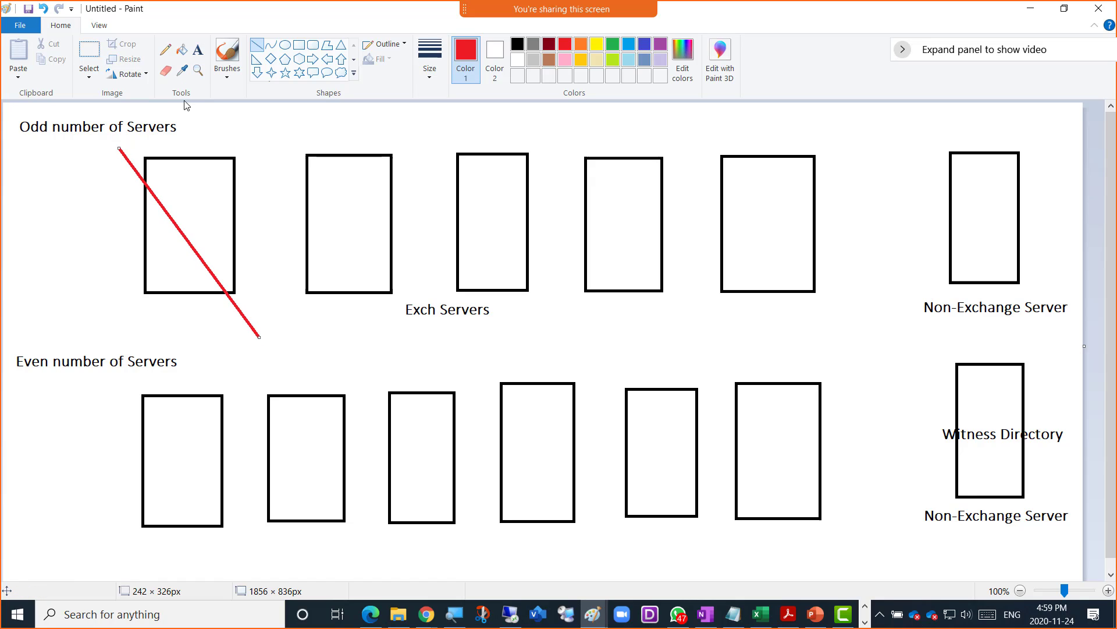
pyautogui.hotkey('ctrl', 'z')
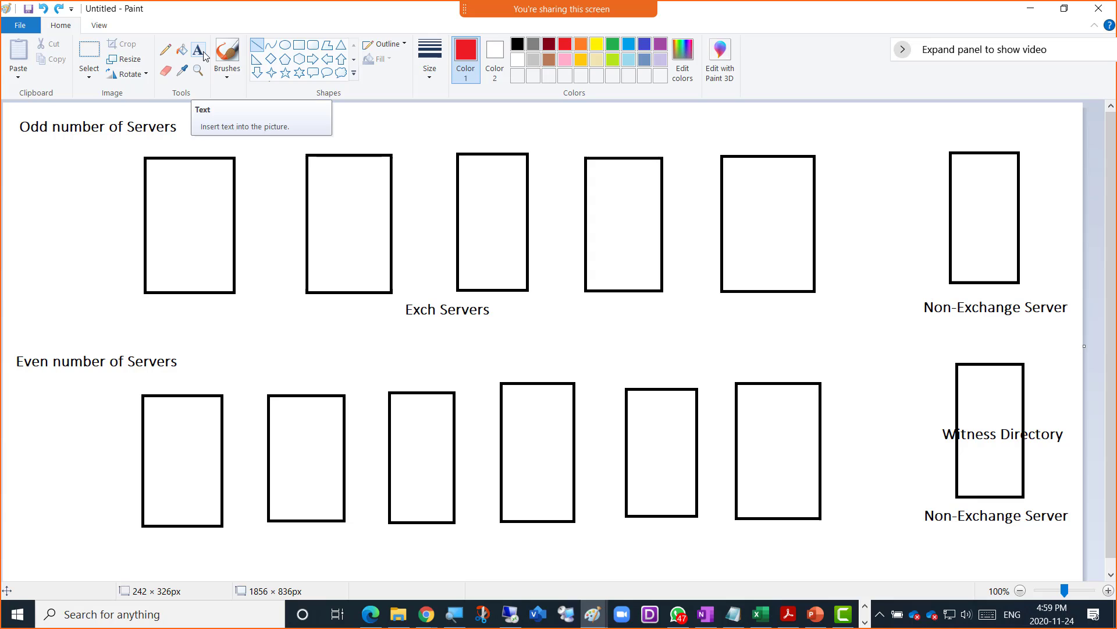
# - Add red 'Node Majority' and 'Vote Majority' labels beside the two row titles
pyautogui.click(203, 56)
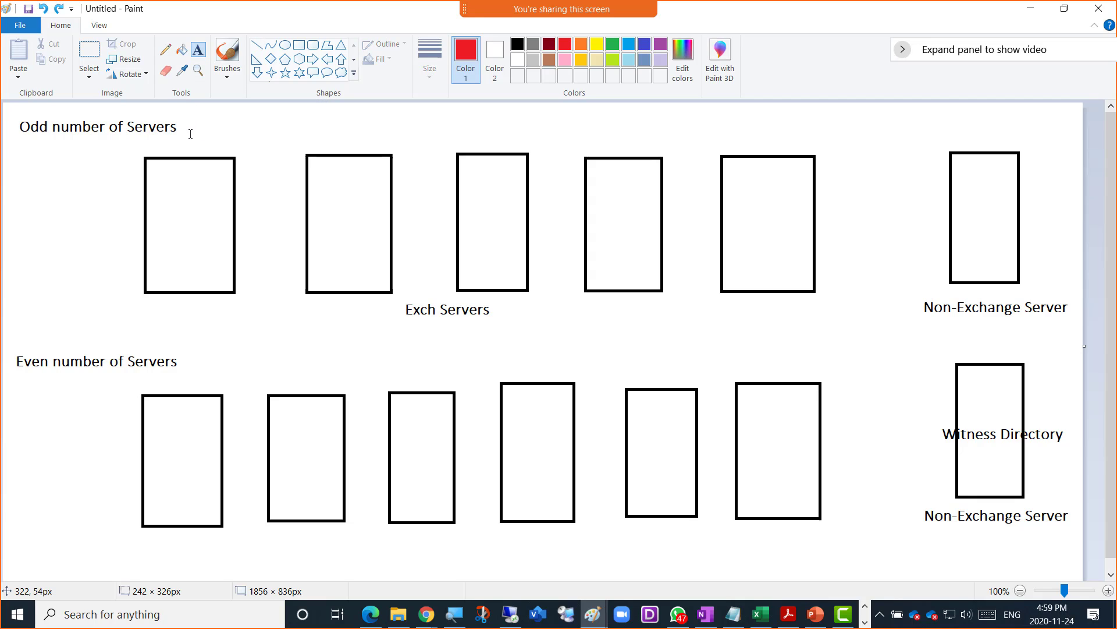
pyautogui.moveTo(195, 126); pyautogui.dragTo(195, 124)
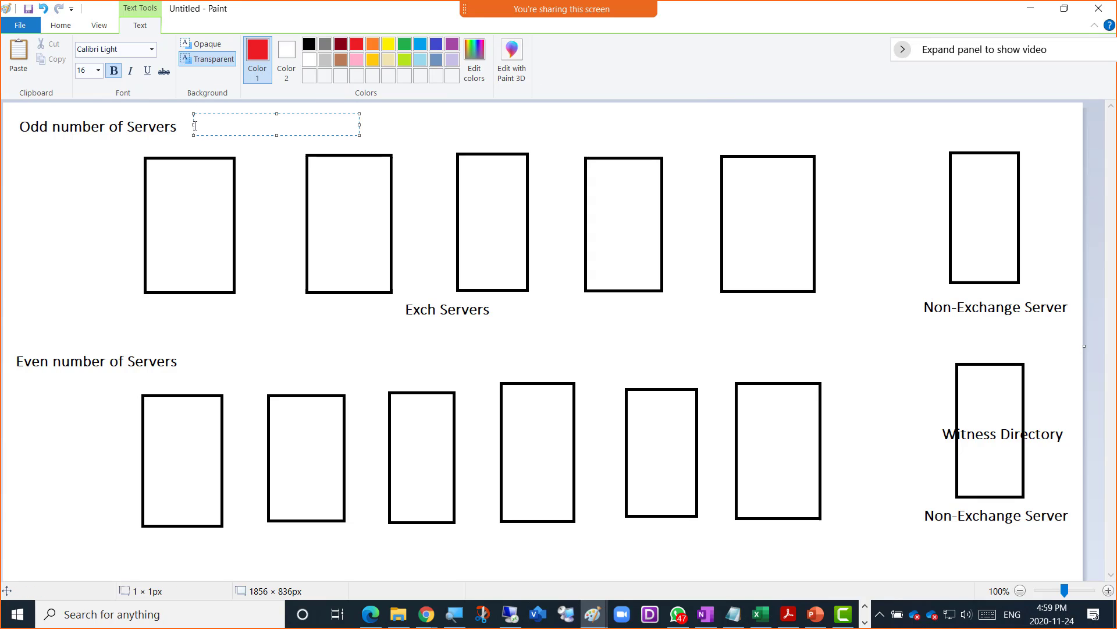
pyautogui.write('Node Majority')
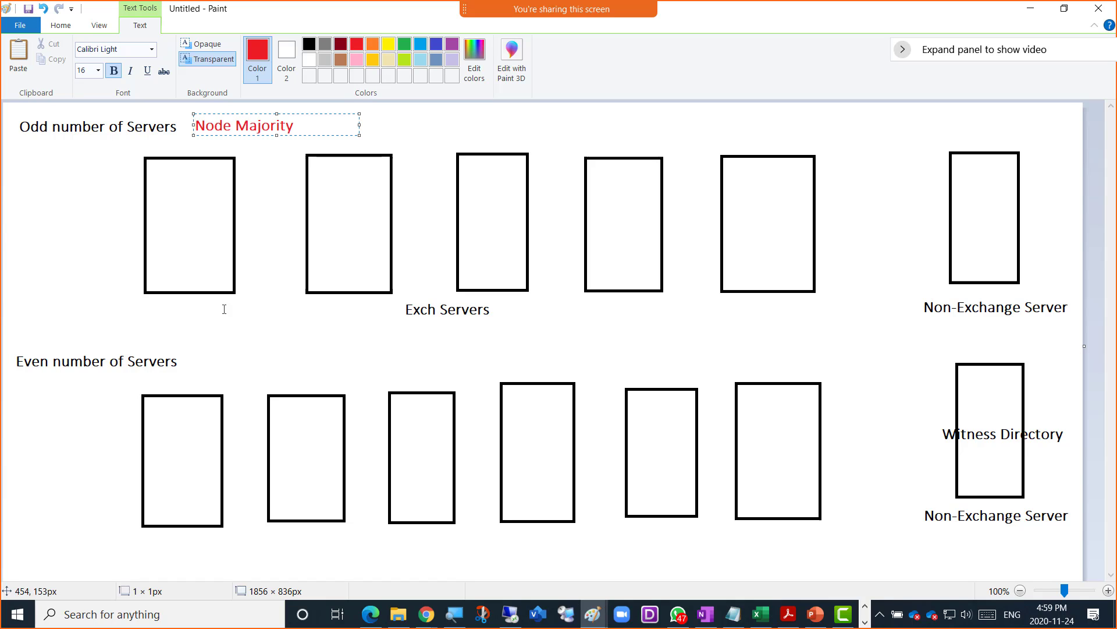
pyautogui.click(194, 353)
pyautogui.click(194, 354)
pyautogui.write('Vote Majrit')
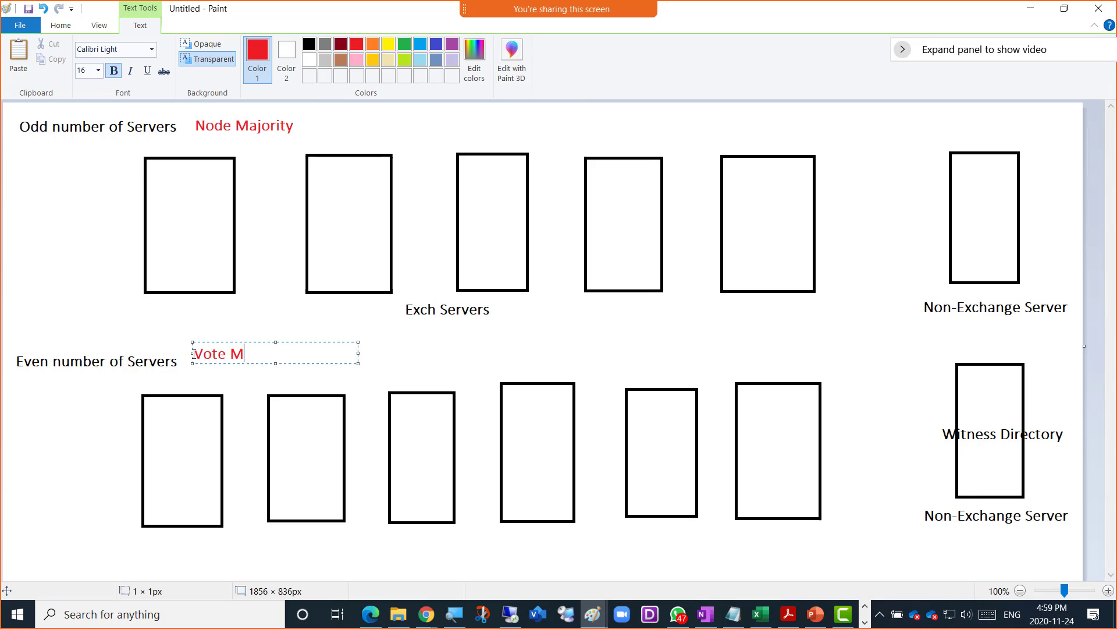
pyautogui.press('BackSpace')
pyautogui.press('BackSpace')
pyautogui.press('BackSpace')
pyautogui.write('orit')
pyautogui.click(244, 151)
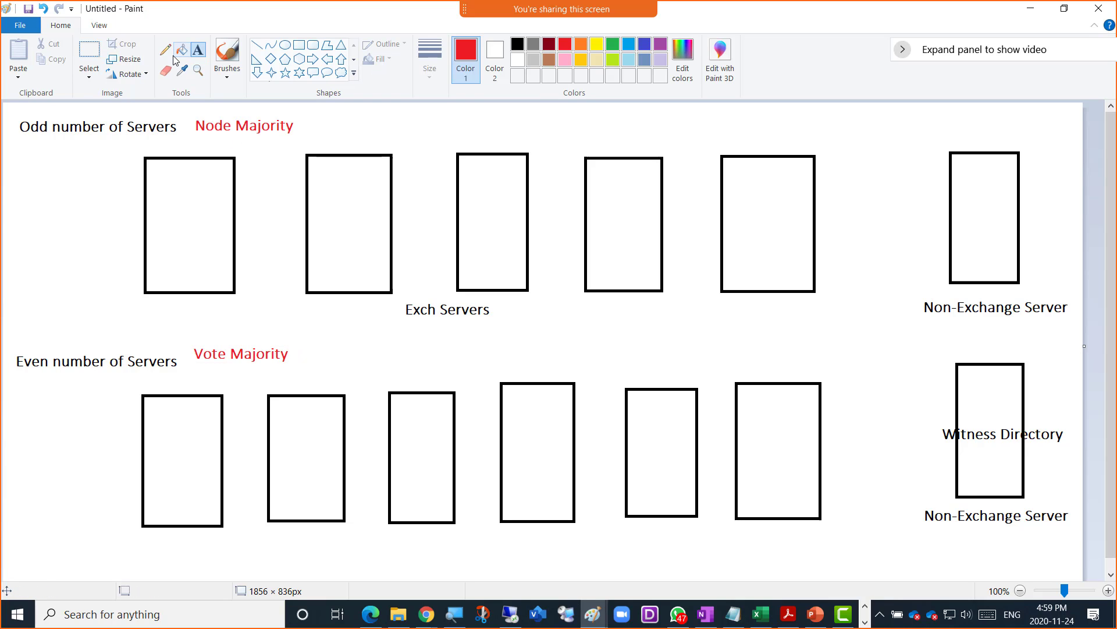
# - Draw red pencil ticks in all five top-row Exch server boxes
pyautogui.click(166, 51)
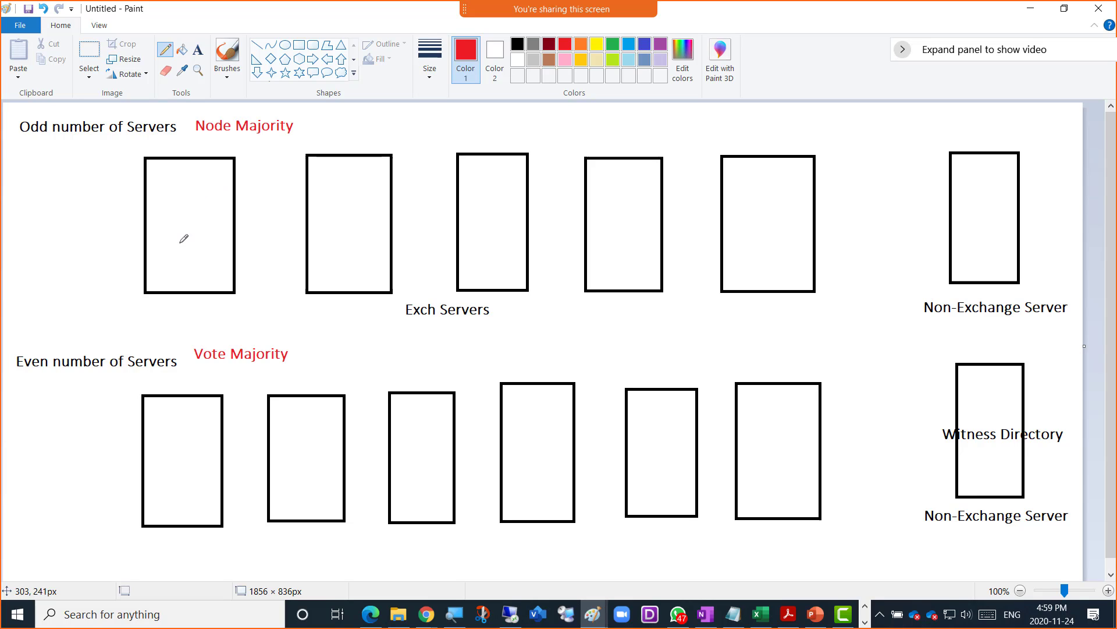
pyautogui.moveTo(175, 237); pyautogui.dragTo(202, 207)
pyautogui.moveTo(338, 223); pyautogui.dragTo(357, 210)
pyautogui.moveTo(491, 237); pyautogui.dragTo(509, 215)
pyautogui.moveTo(606, 221); pyautogui.dragTo(626, 217)
pyautogui.click(759, 226)
pyautogui.click(198, 50)
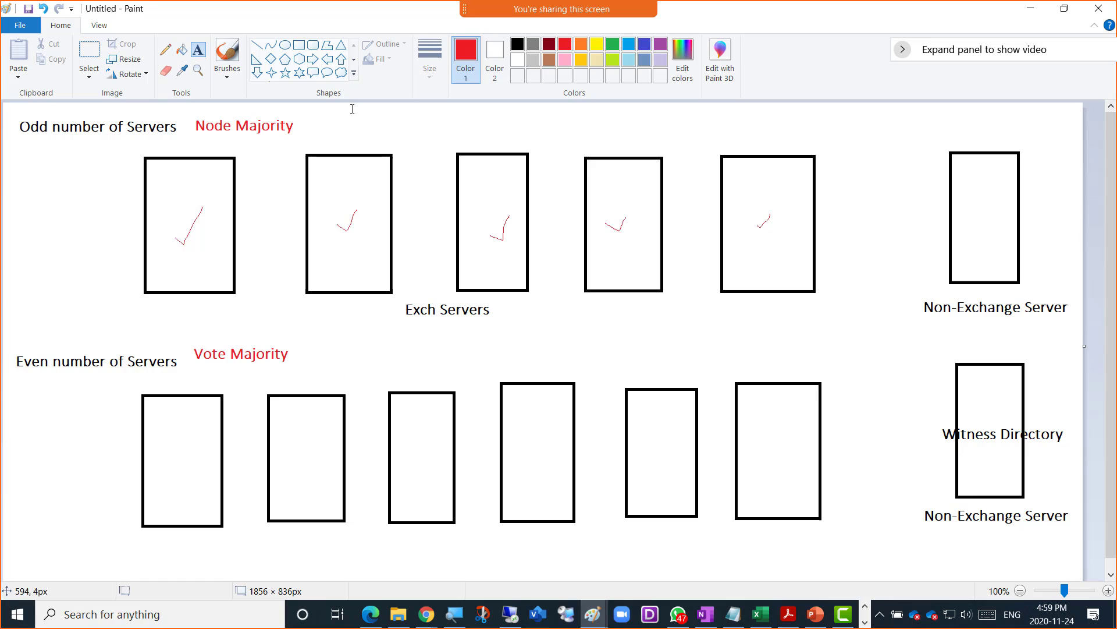
pyautogui.click(302, 113)
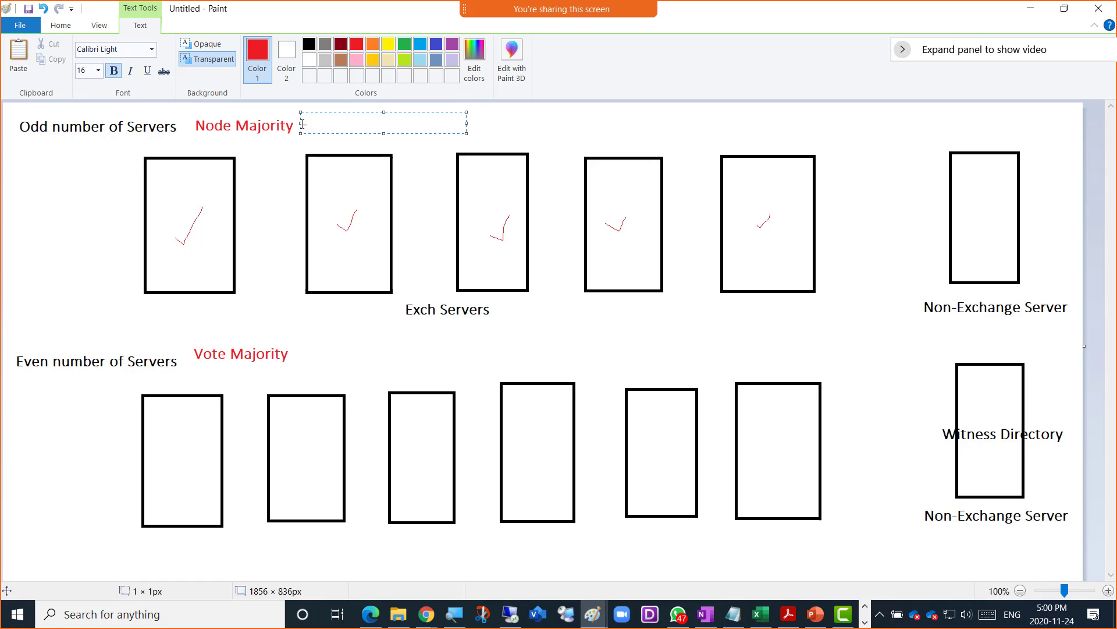
# - Type a red note: if most Exchange Servers are up, Cluster services stay up; widen it to two lines
pyautogui.write('If ma')
pyautogui.press('BackSpace')
pyautogui.press('BackSpace')
pyautogui.write('majoi')
pyautogui.press('BackSpace')
pyautogui.write('rity of Exchange ')
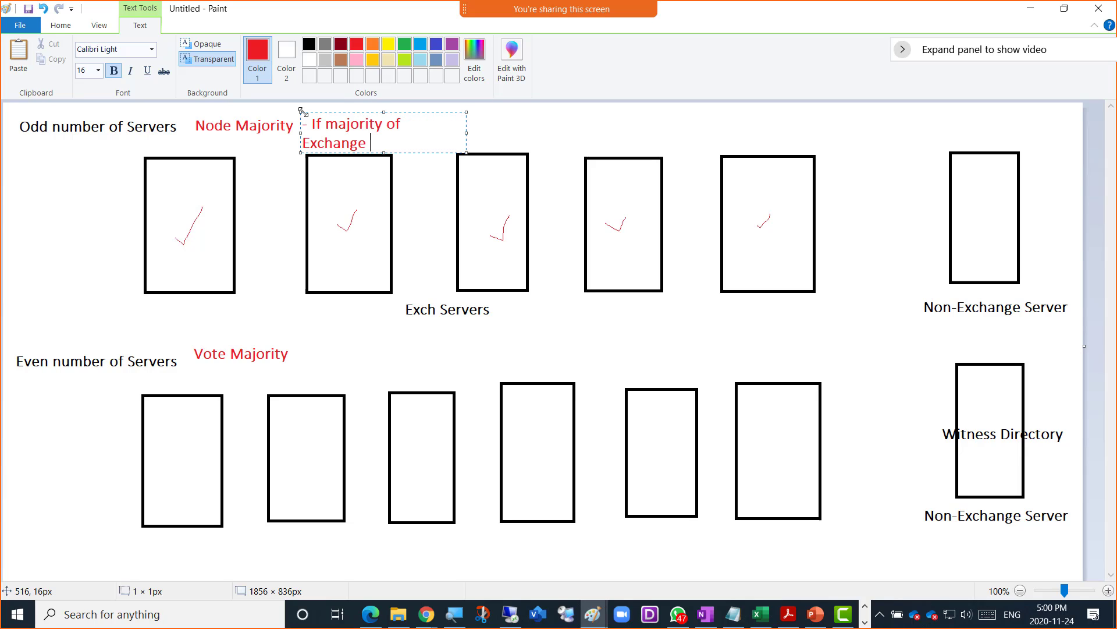
pyautogui.write('Servers ar')
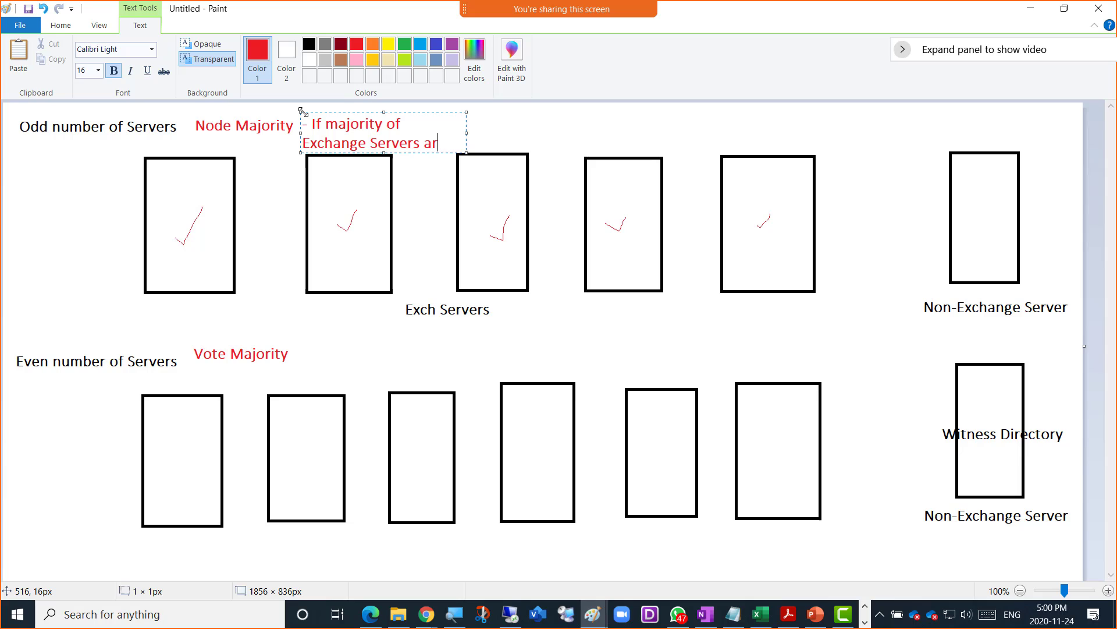
pyautogui.write('e up then Clus')
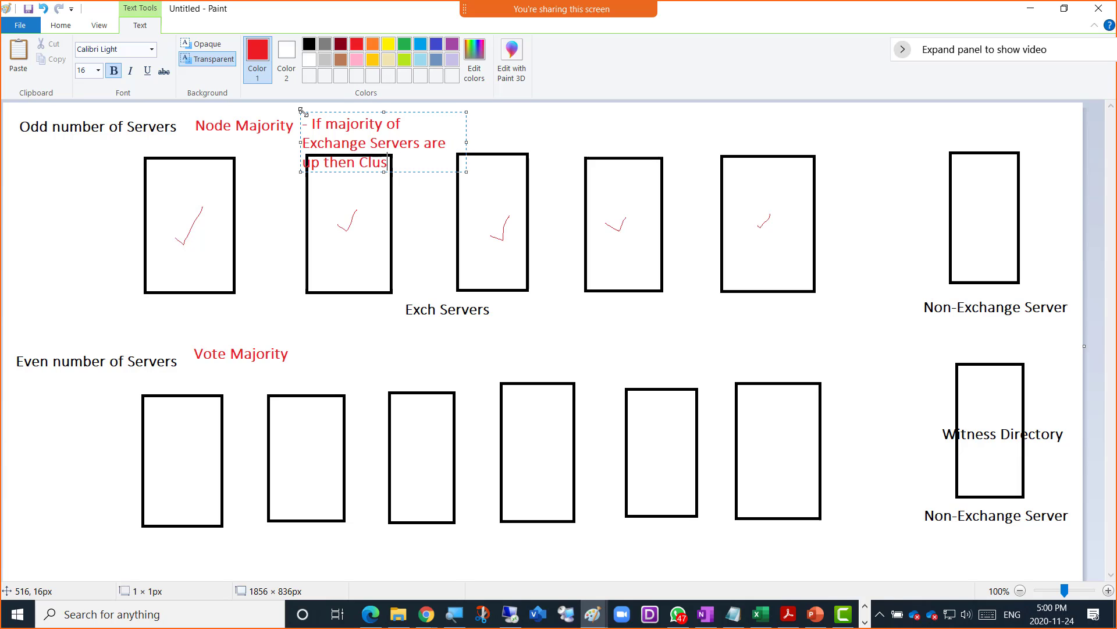
pyautogui.write('ter services')
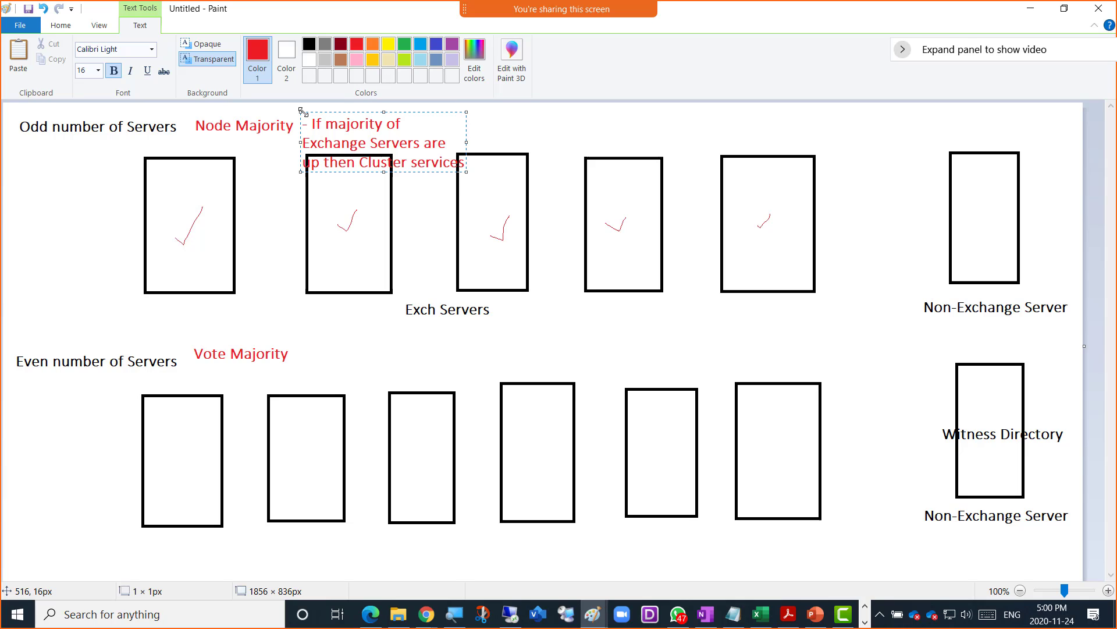
pyautogui.write(' will stay up')
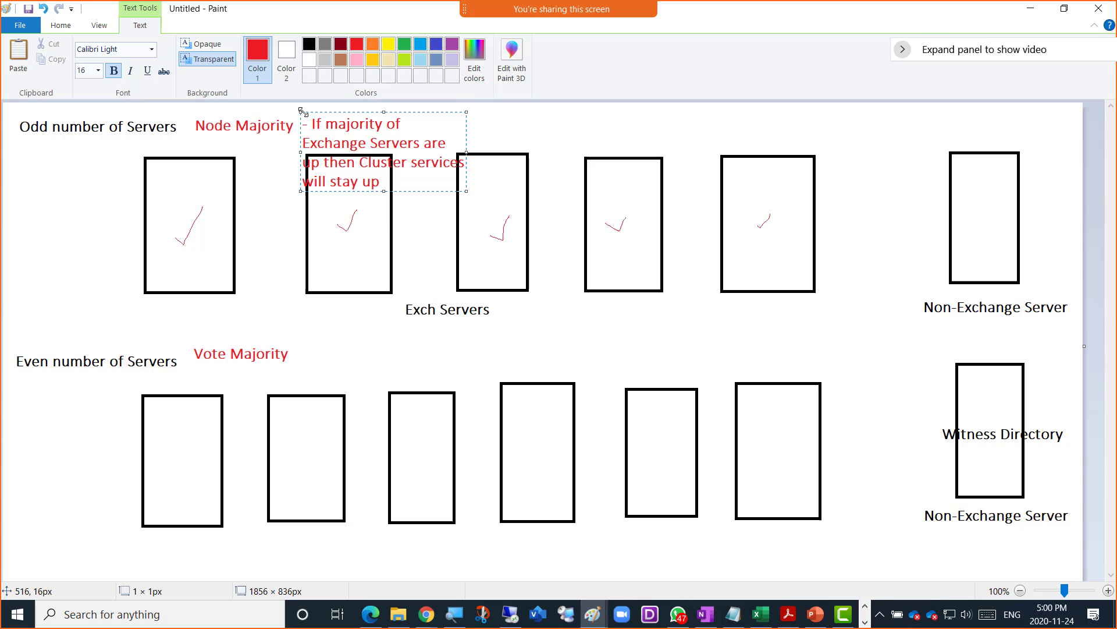
pyautogui.write(', if we loose majority t')
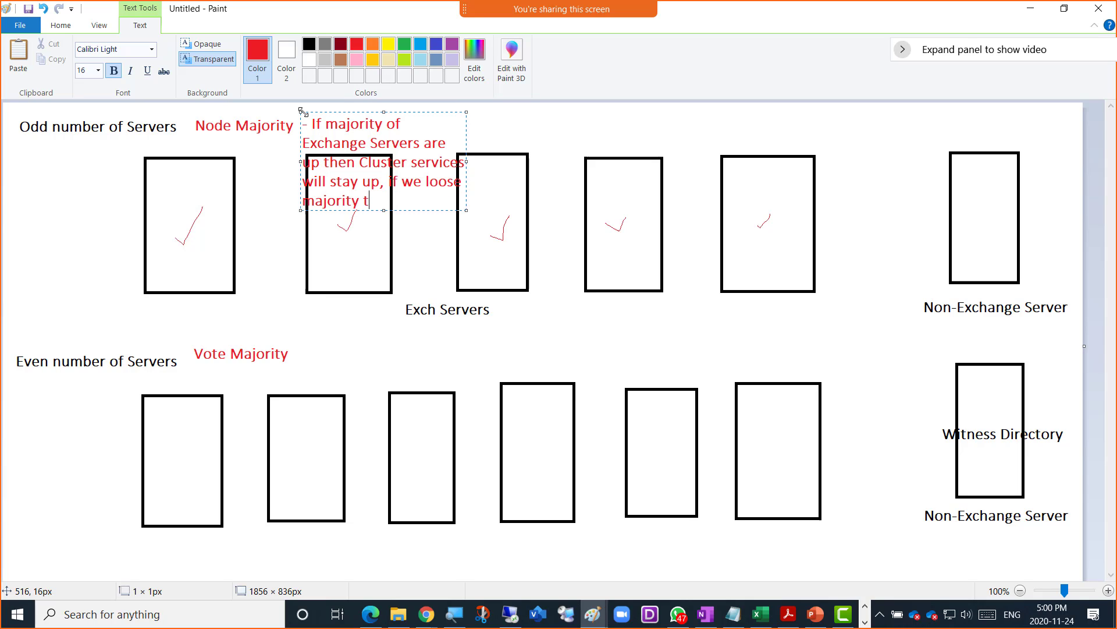
pyautogui.write('hen cluster sae')
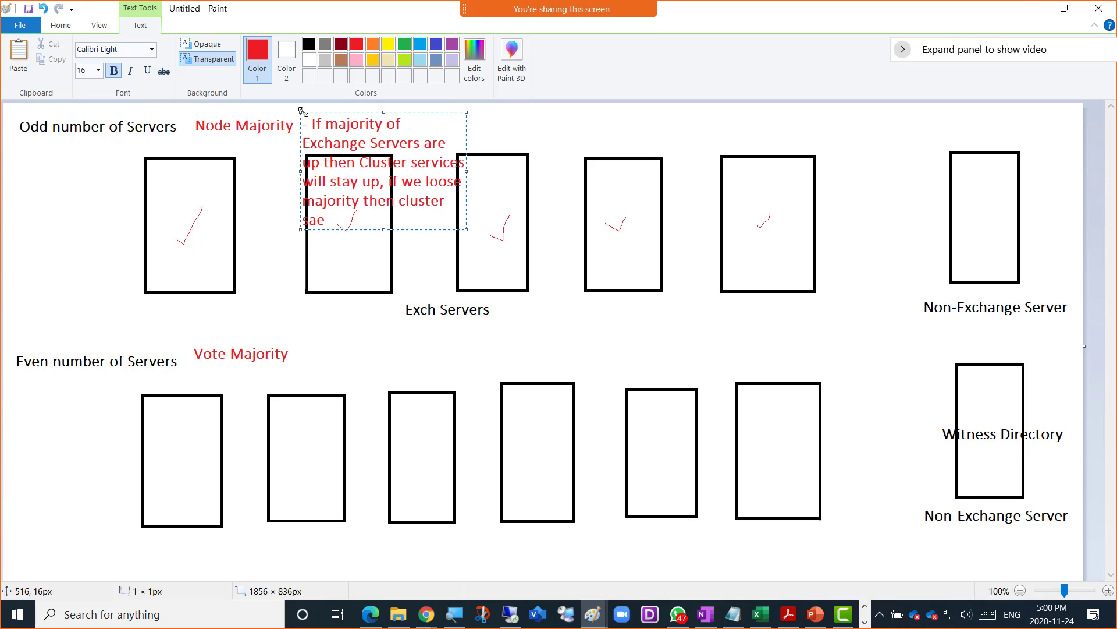
pyautogui.write('rvices')
pyautogui.press('BackSpace')
pyautogui.press('BackSpace')
pyautogui.press('BackSpace')
pyautogui.press('BackSpace')
pyautogui.press('BackSpace')
pyautogui.press('BackSpace')
pyautogui.press('BackSpace')
pyautogui.press('BackSpace')
pyautogui.write('ervices will be don')
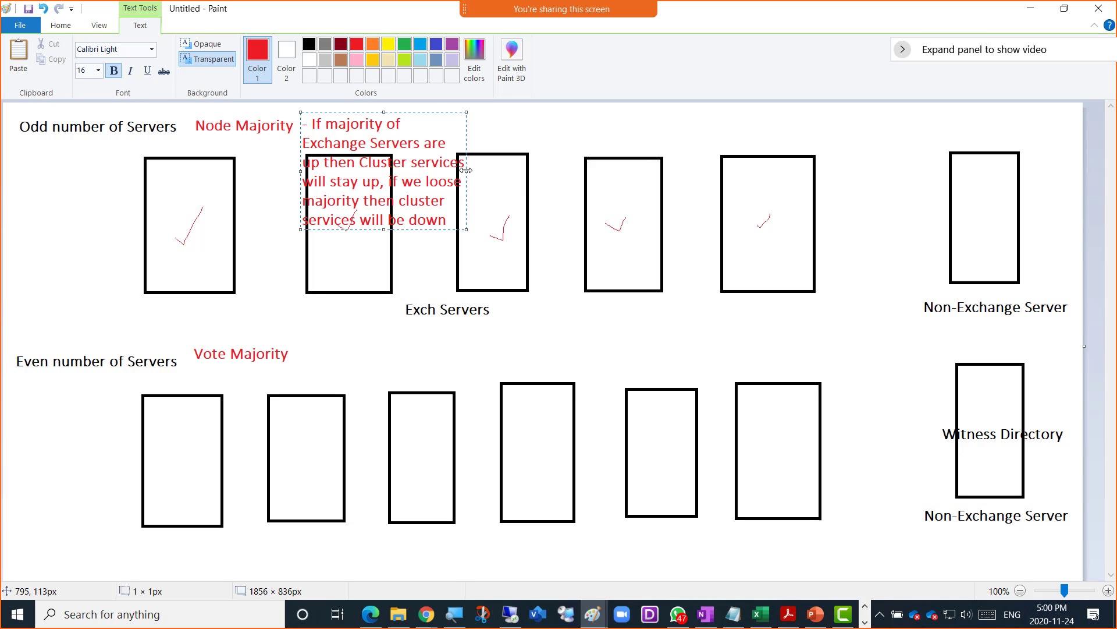
pyautogui.moveTo(466, 171); pyautogui.dragTo(1082, 163)
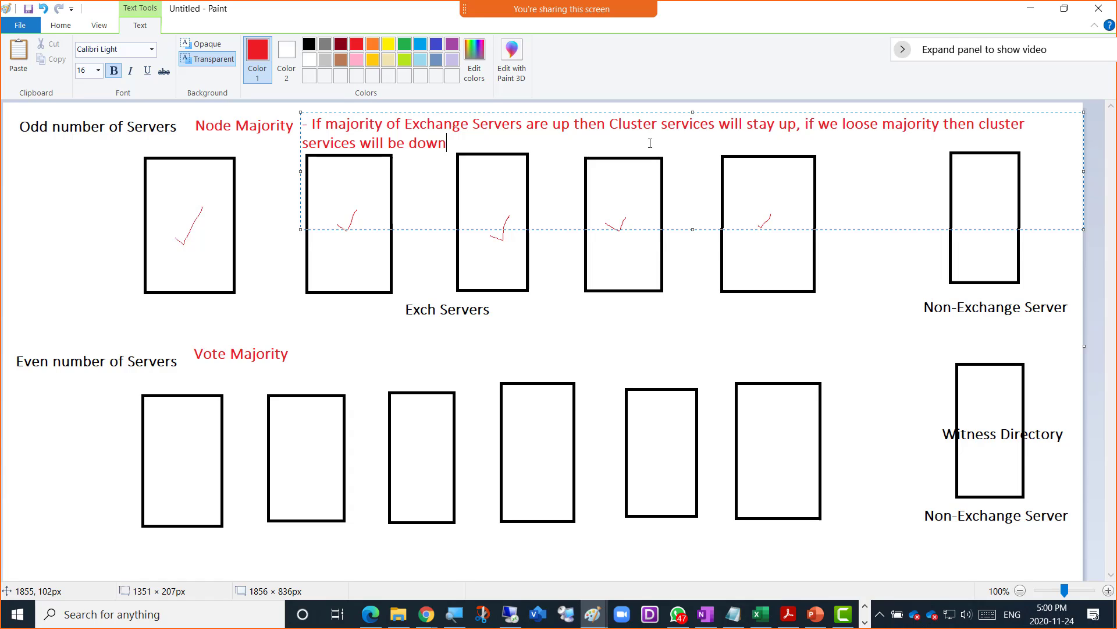
pyautogui.moveTo(716, 124); pyautogui.dragTo(612, 128)
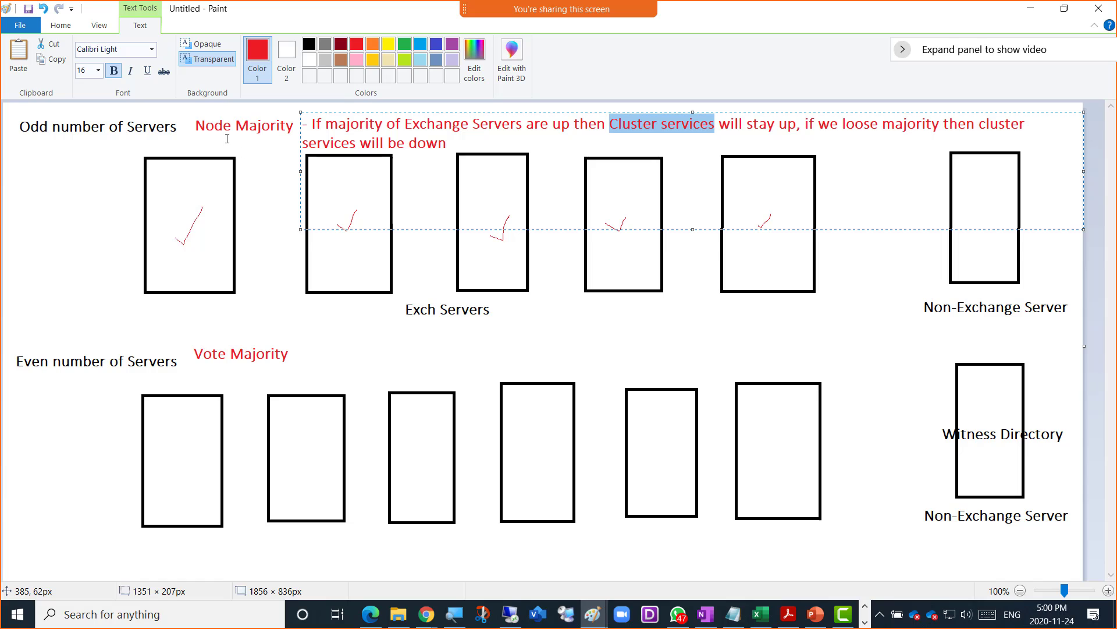
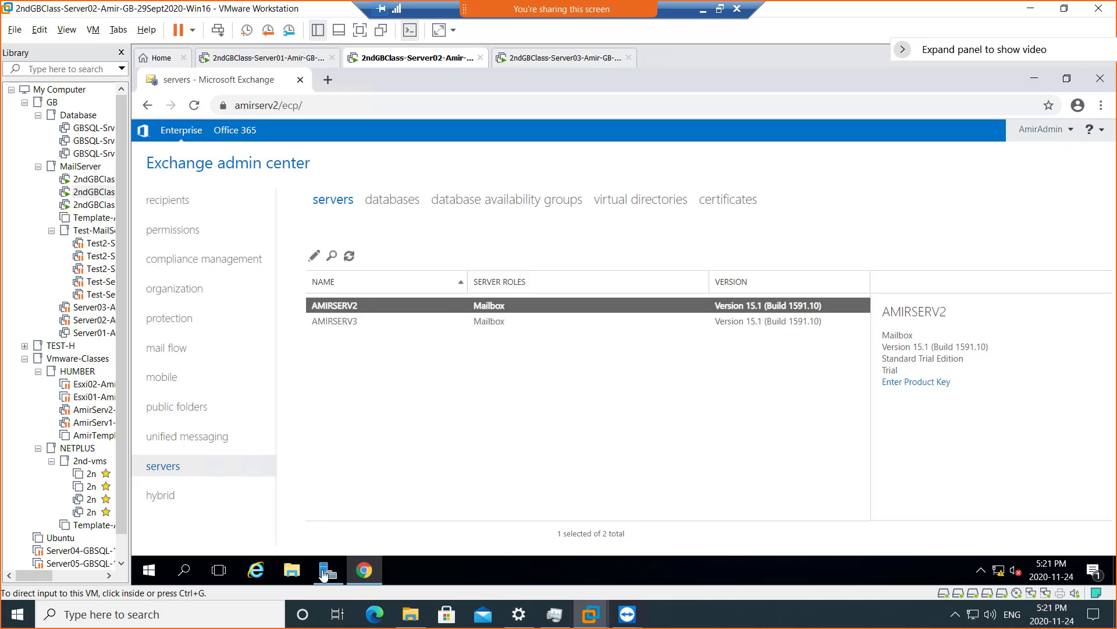
# - Show the Local Server properties and Windows Firewall settings on Server02 and Server03
pyautogui.click(329, 570)
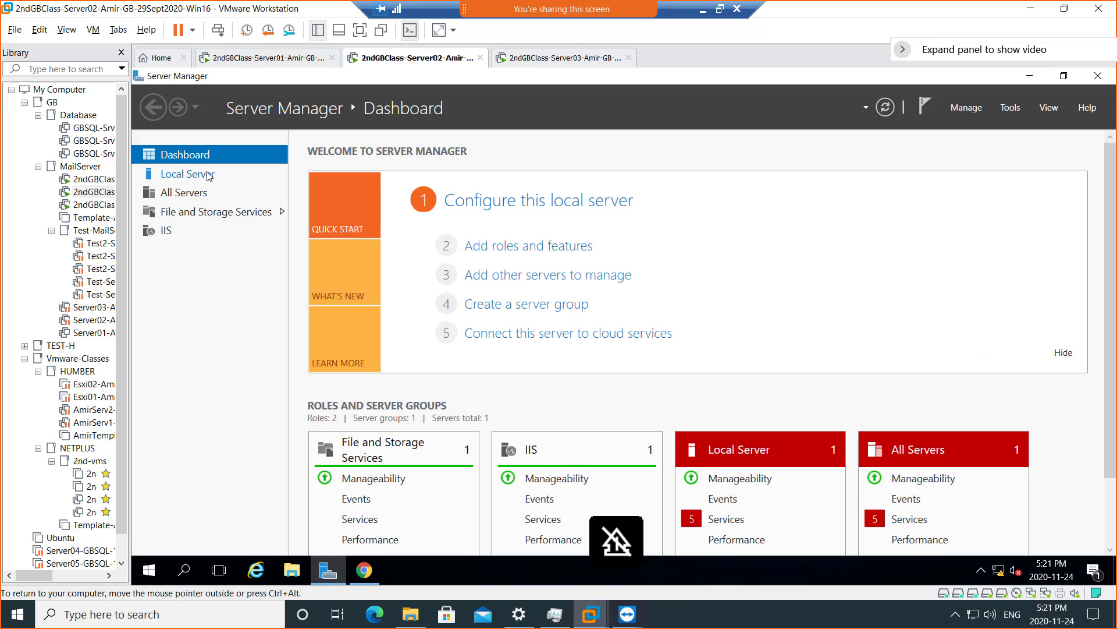
pyautogui.click(232, 178)
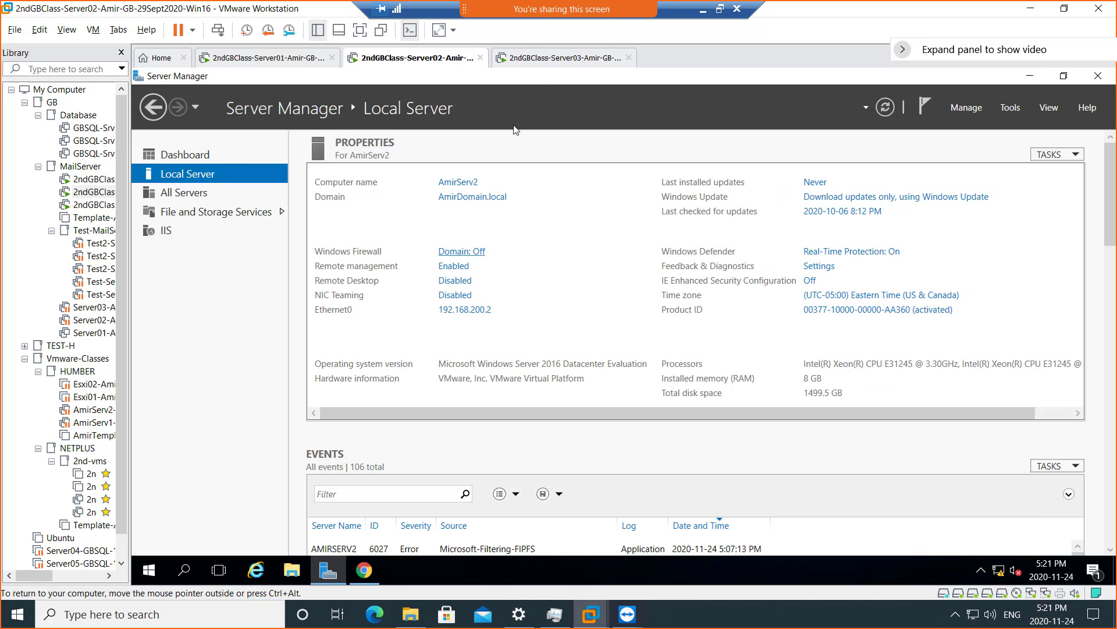
pyautogui.click(559, 58)
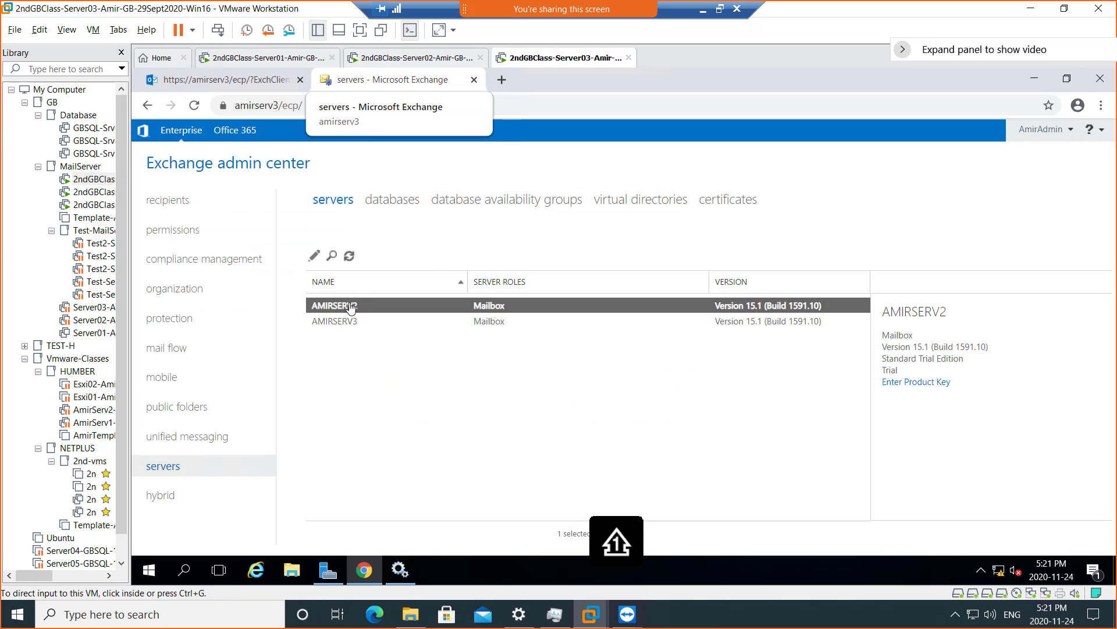
pyautogui.click(329, 571)
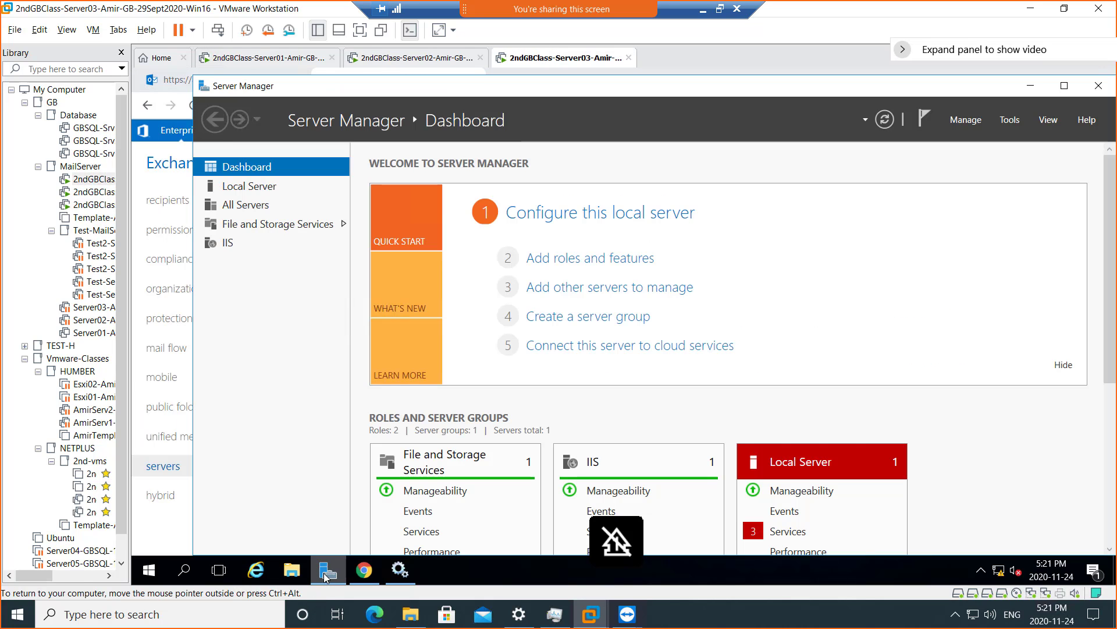
pyautogui.click(277, 188)
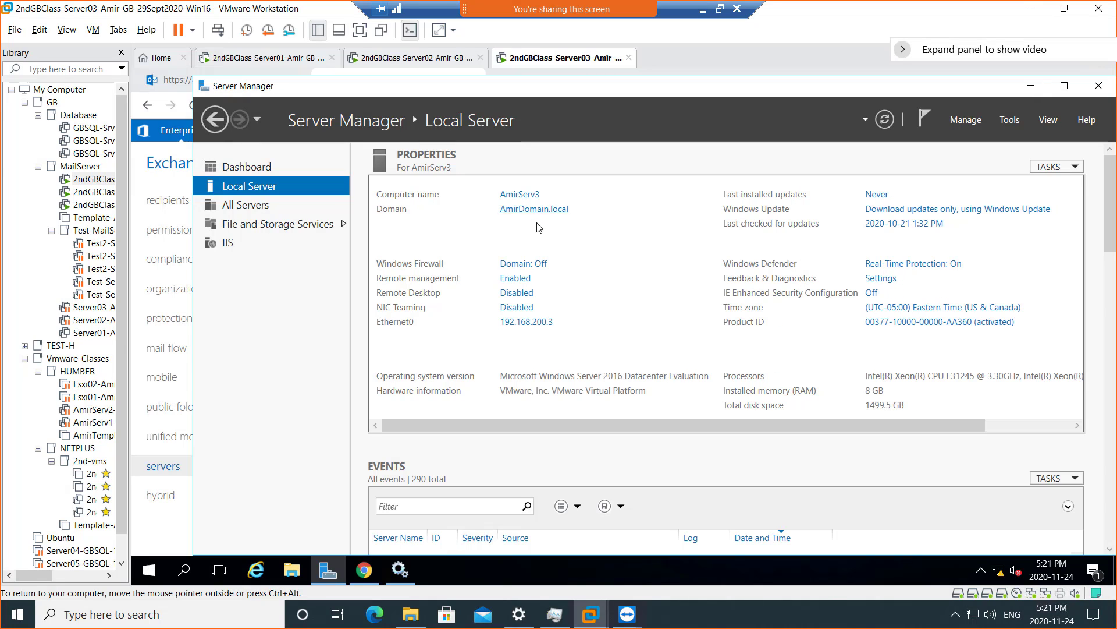
pyautogui.click(537, 265)
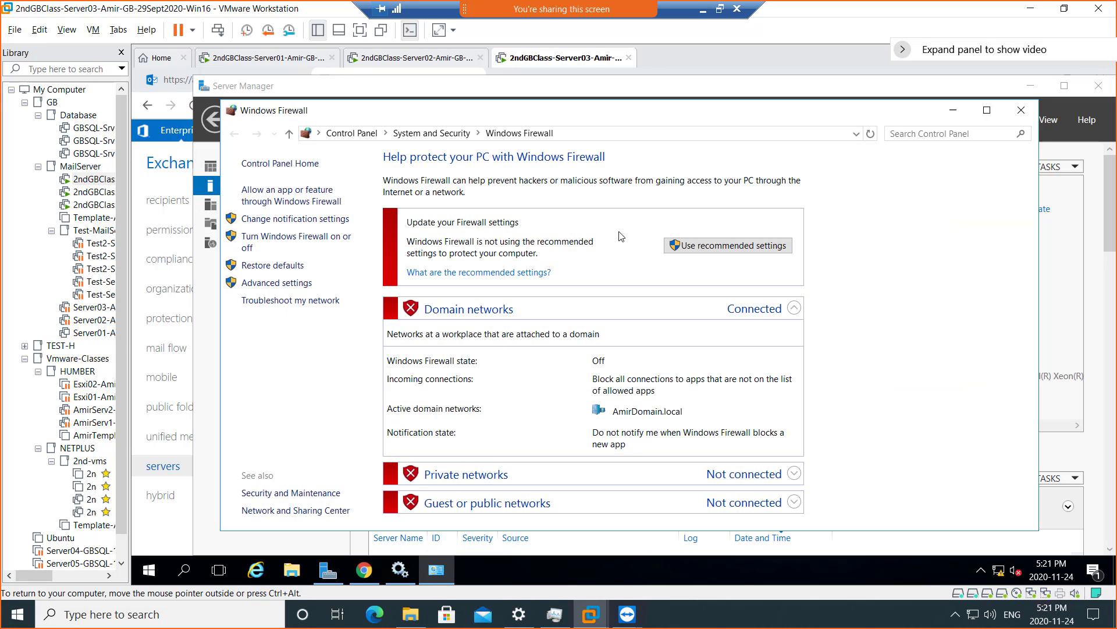
# - Close the firewall windows on Server01, Server02 and Server03, then bring up File Explorer on Server02
pyautogui.click(261, 62)
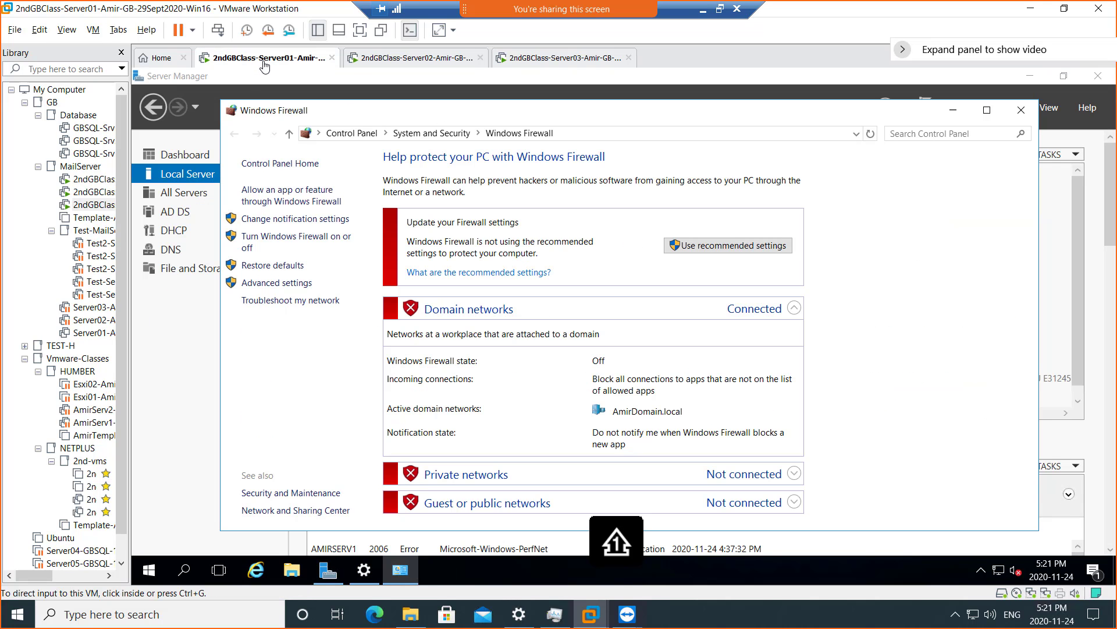
pyautogui.click(1020, 110)
pyautogui.click(429, 63)
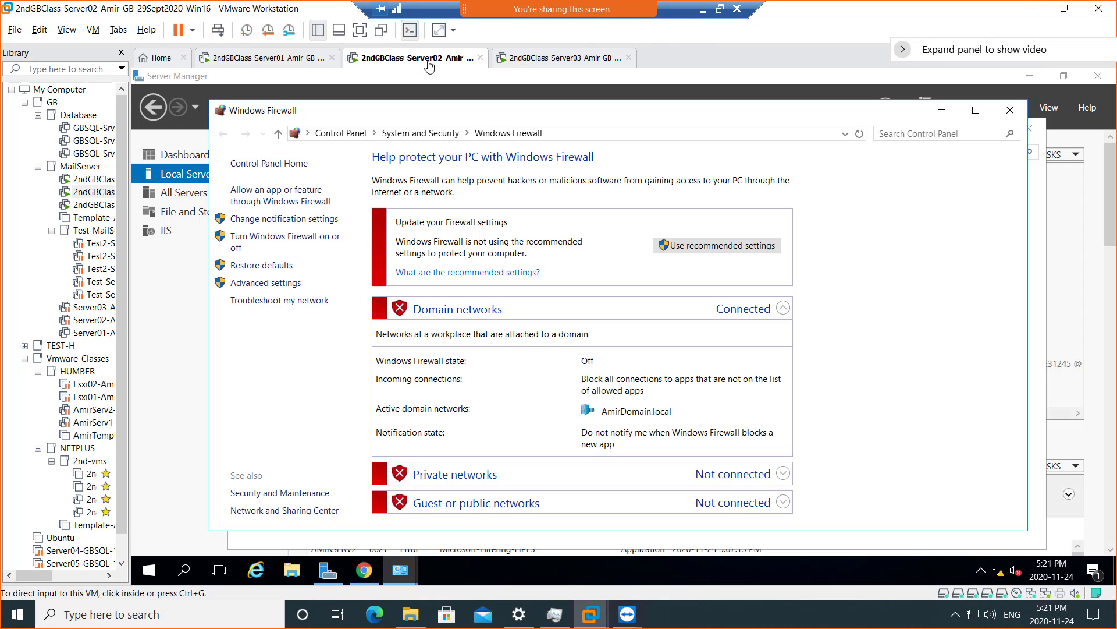
pyautogui.click(1011, 110)
pyautogui.click(563, 58)
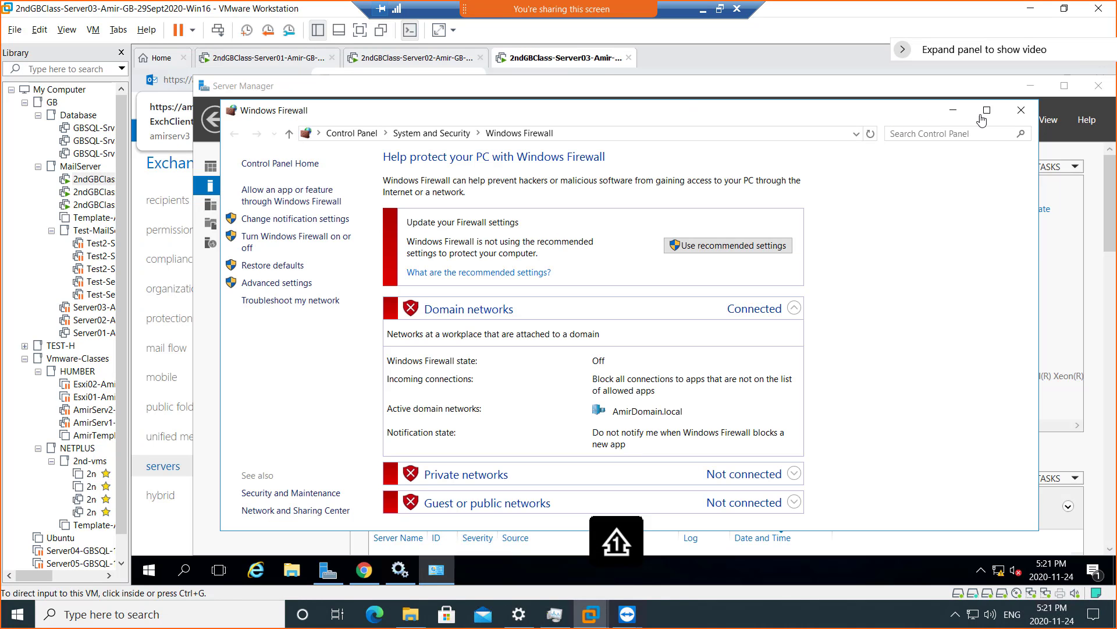
pyautogui.click(1021, 110)
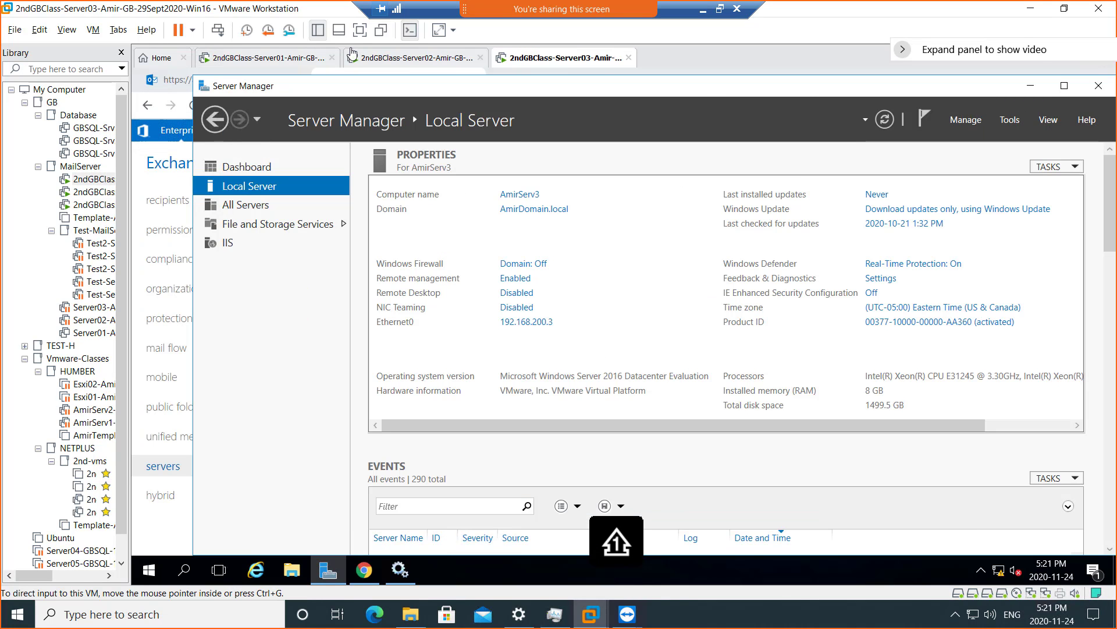
pyautogui.click(376, 60)
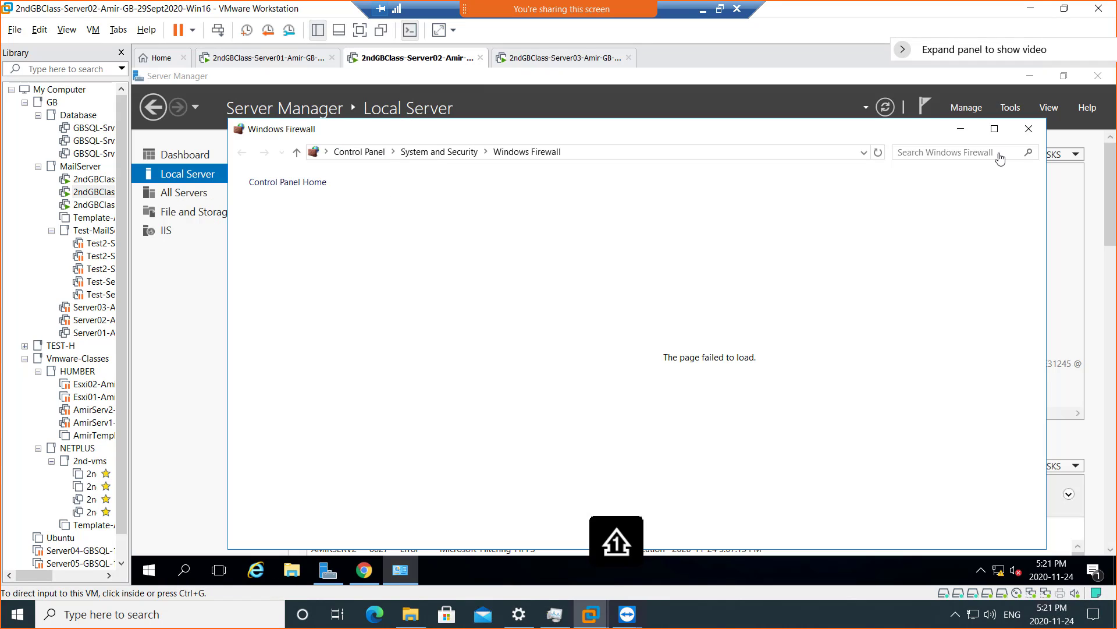
pyautogui.click(1028, 131)
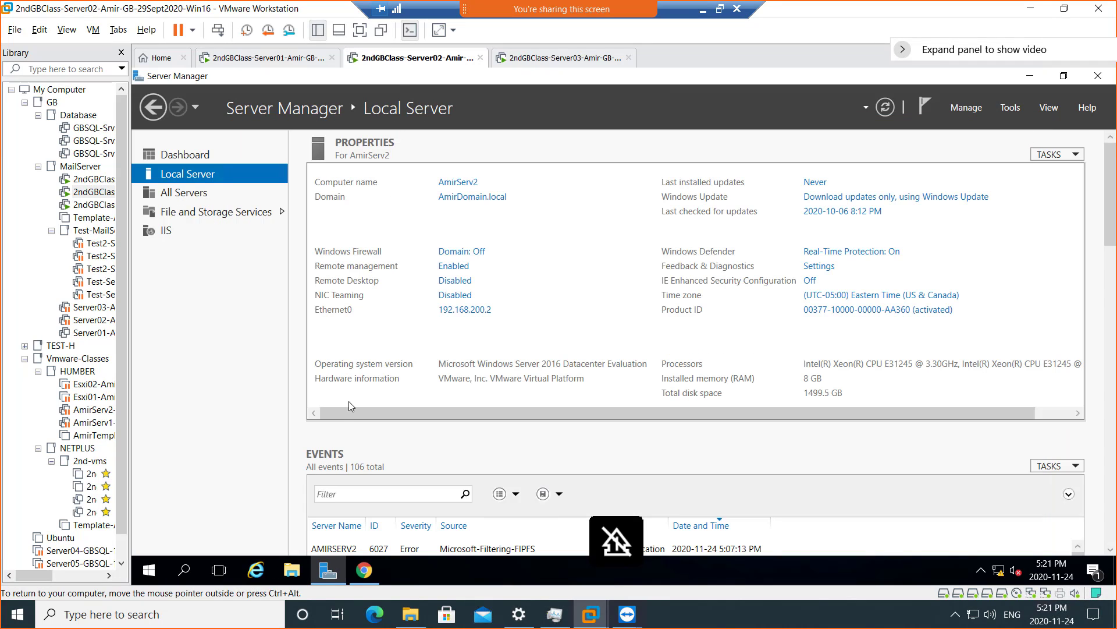
pyautogui.click(292, 570)
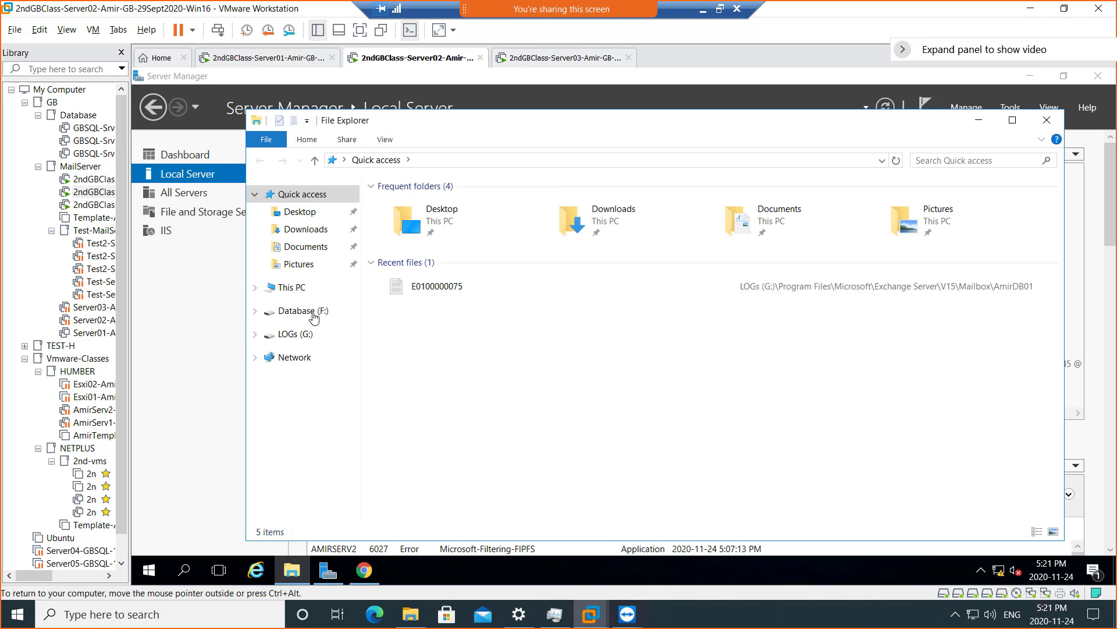
# - Show the folders and drives on both Server02 and Server03
pyautogui.click(288, 287)
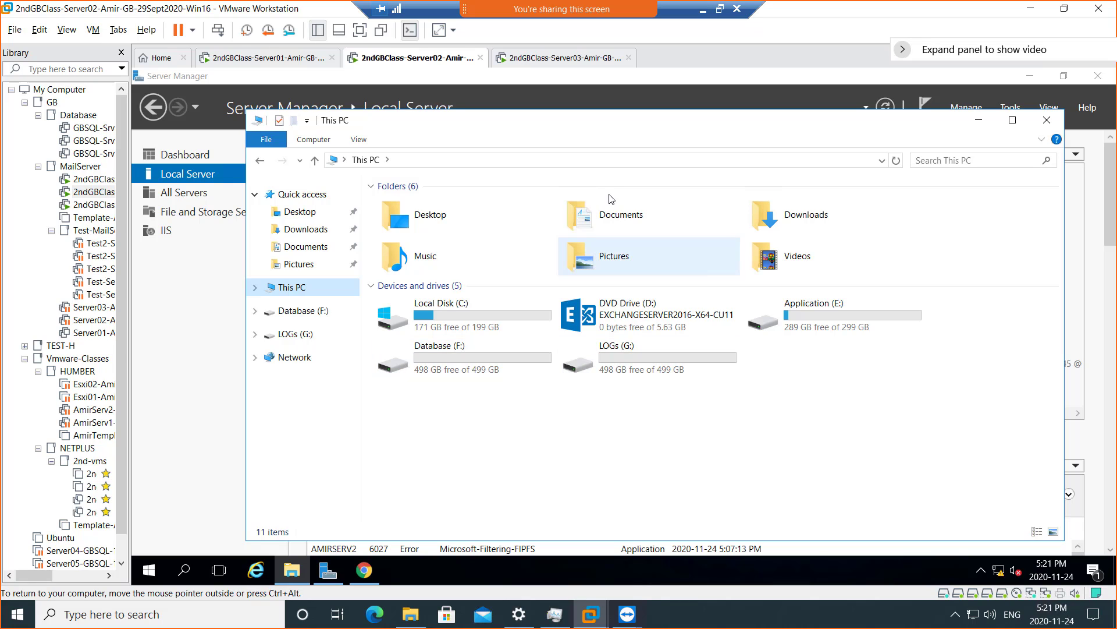
pyautogui.click(537, 64)
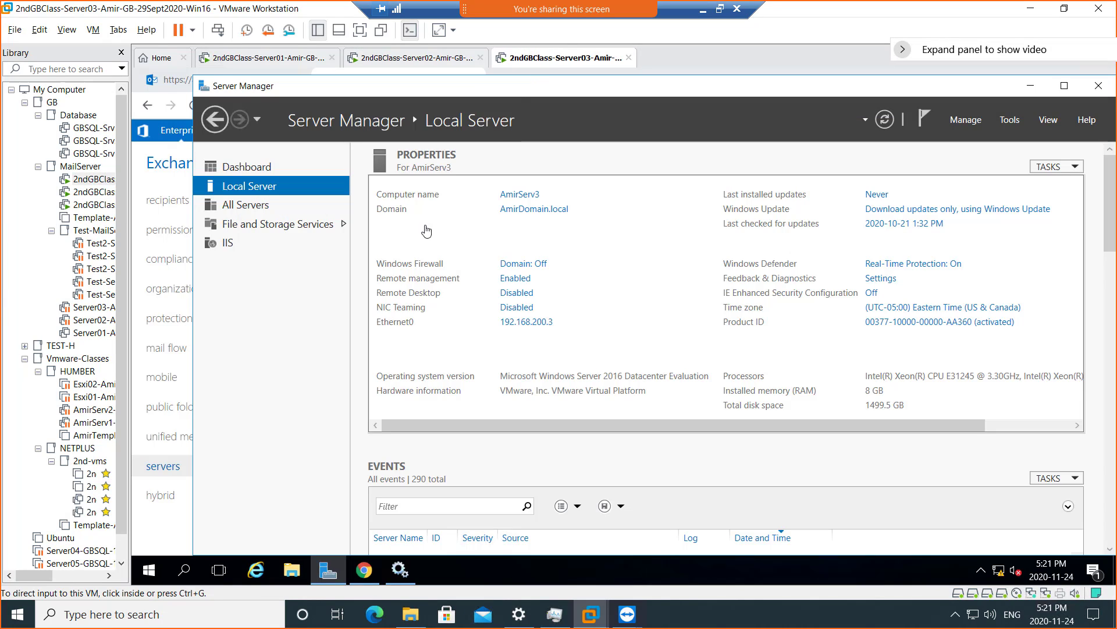
pyautogui.click(292, 579)
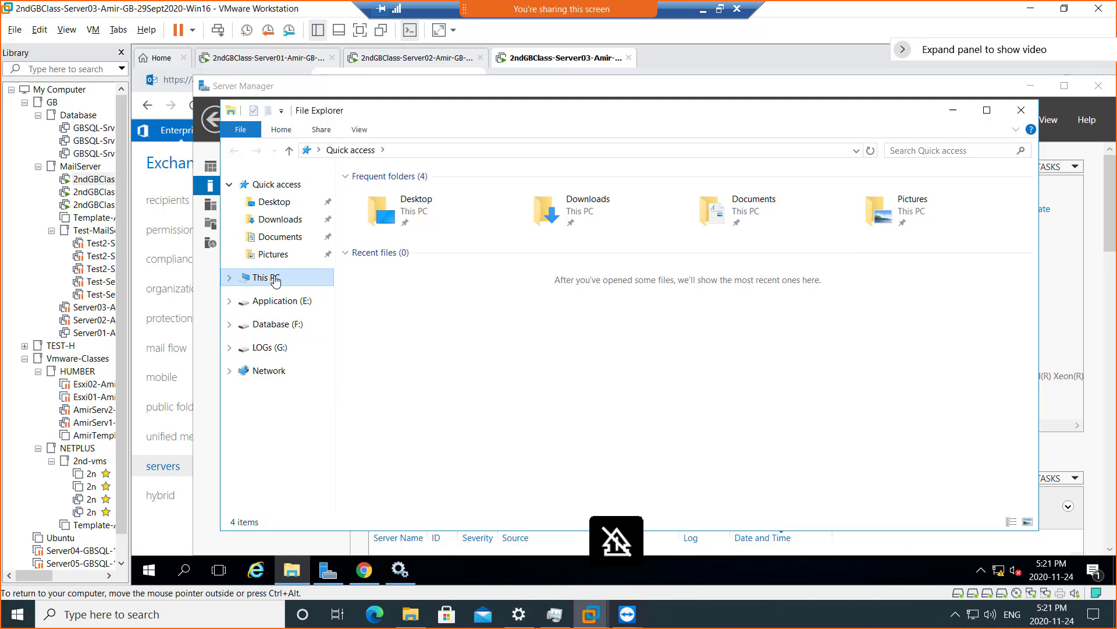
pyautogui.click(276, 280)
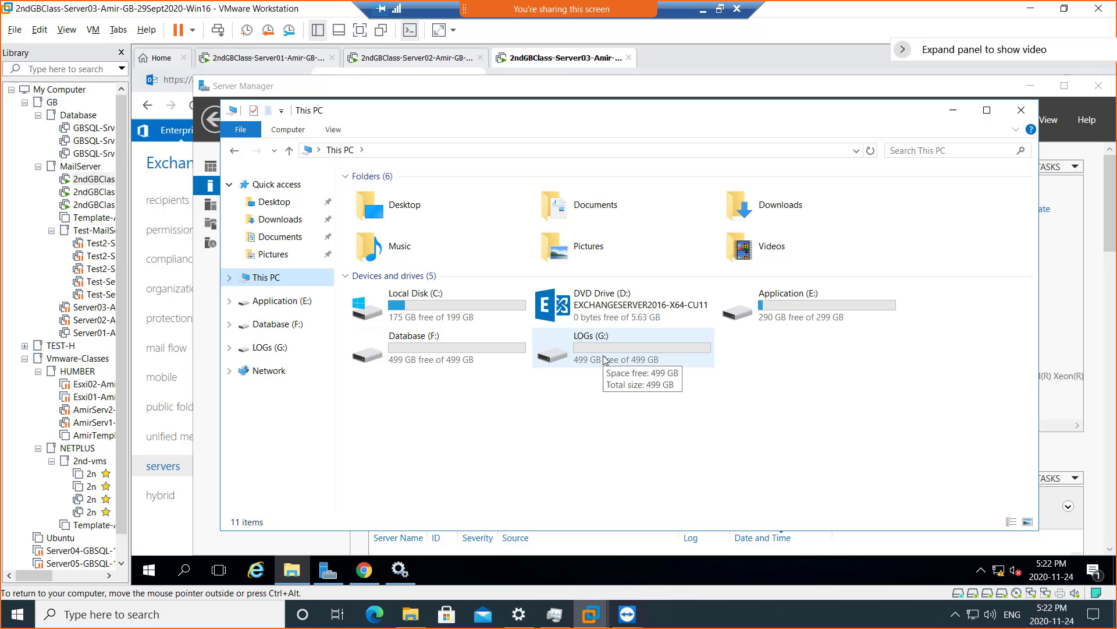
pyautogui.click(395, 60)
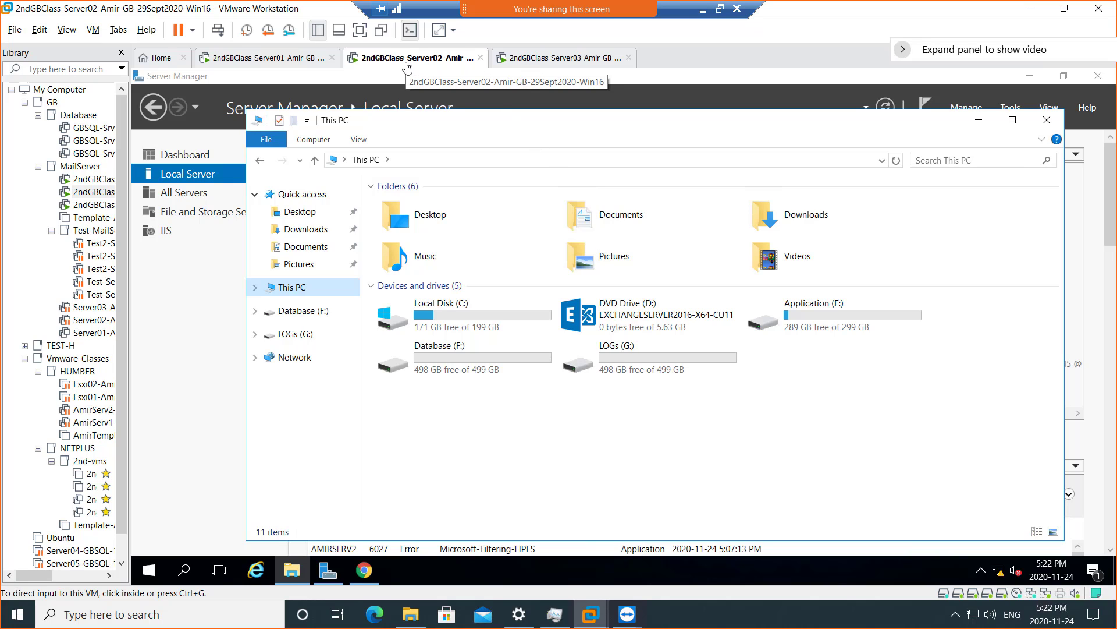
# - On Server02, browse to F:\Program Files\Microsoft\Exchange Server\V15\Mailbox to see AmirDB01–AmirDB03
pyautogui.doubleClick(442, 359)
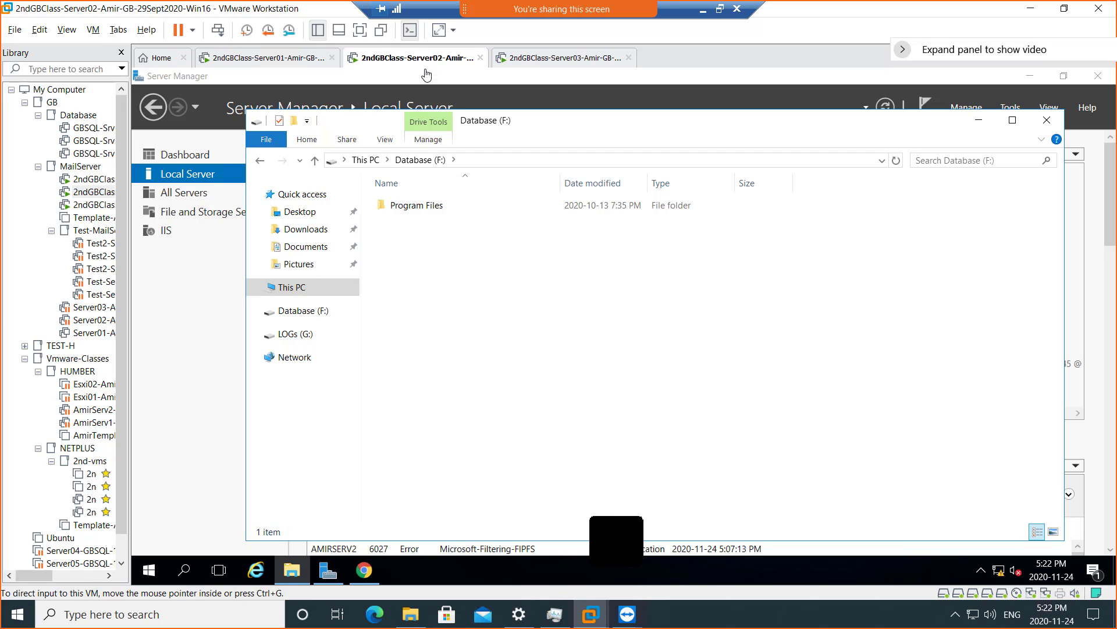
pyautogui.doubleClick(417, 207)
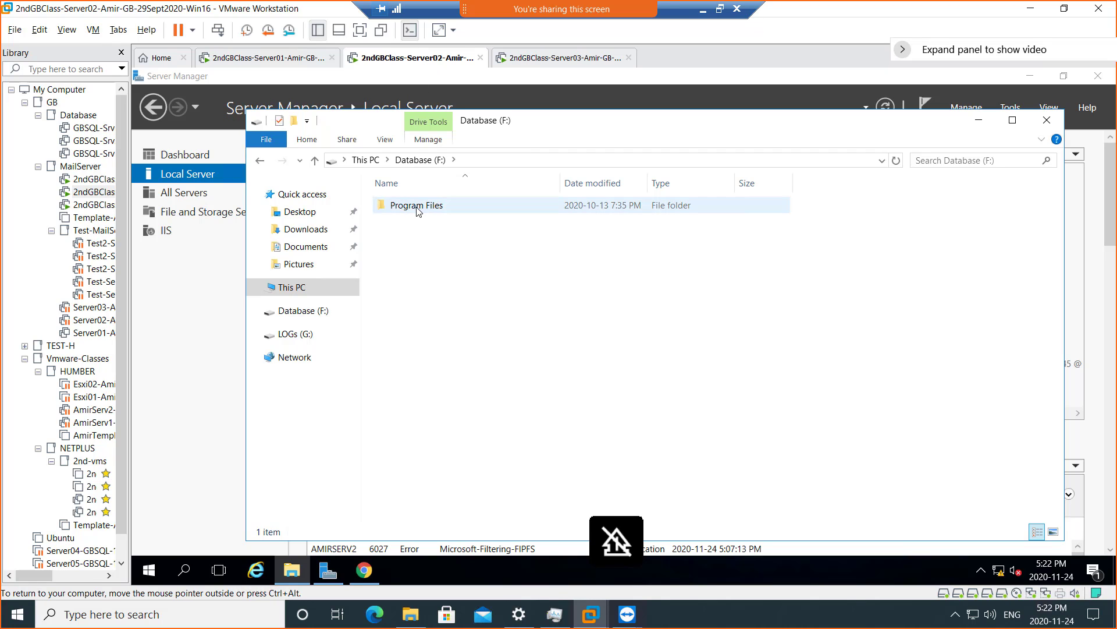
pyautogui.doubleClick(417, 207)
pyautogui.doubleClick(417, 206)
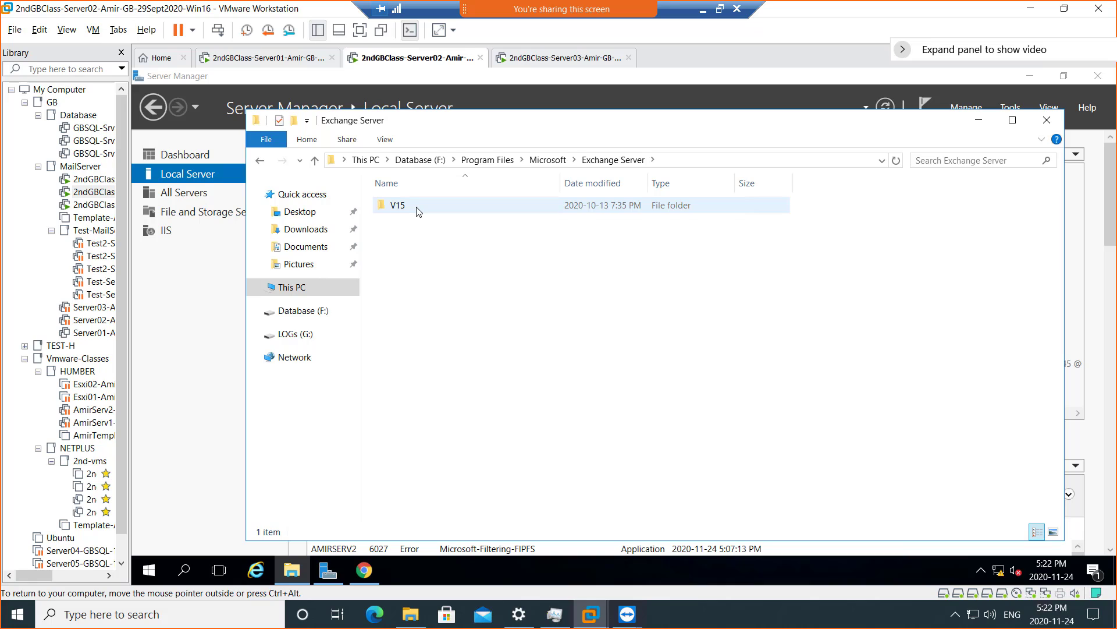
pyautogui.doubleClick(417, 207)
pyautogui.doubleClick(417, 207)
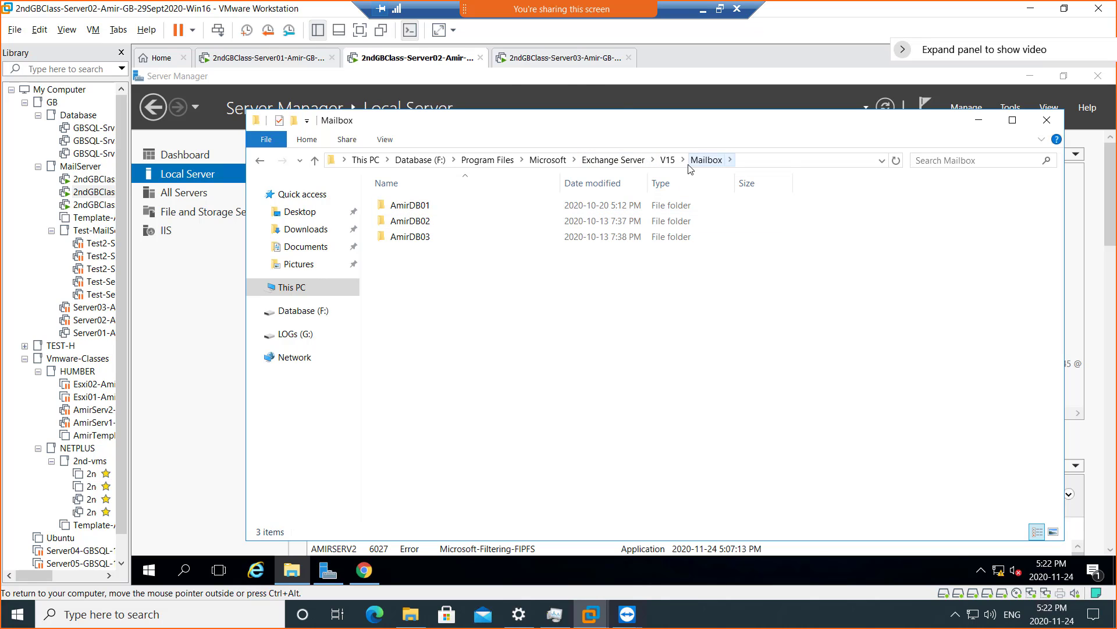
# - Open Server03's Database (F:) drive and compare it with Server02's Mailbox folder
pyautogui.click(536, 64)
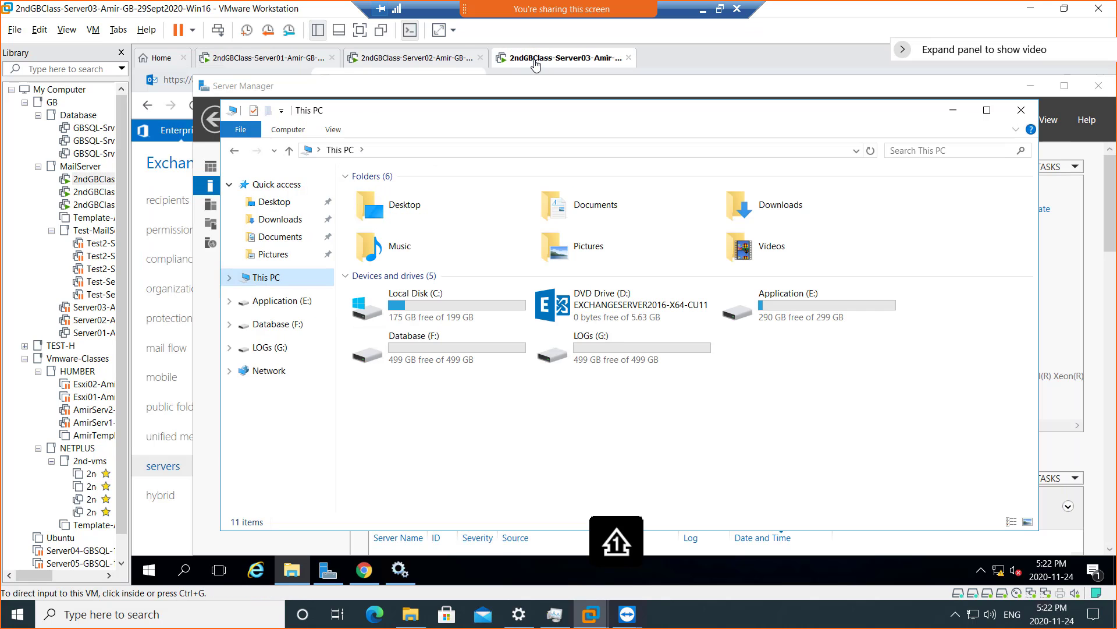
pyautogui.doubleClick(409, 341)
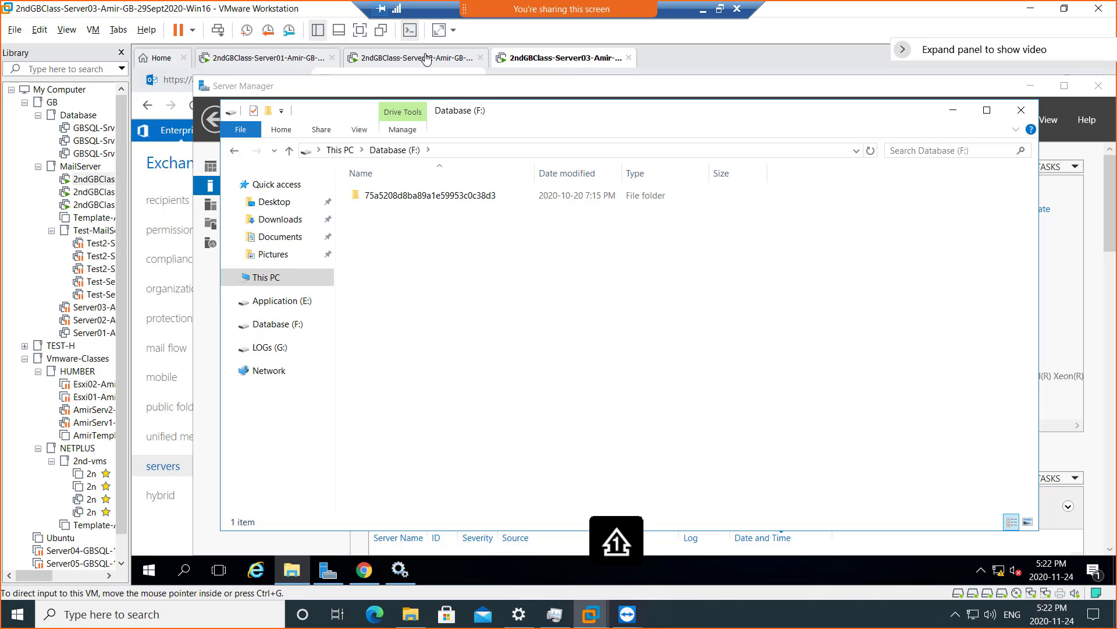
pyautogui.click(390, 59)
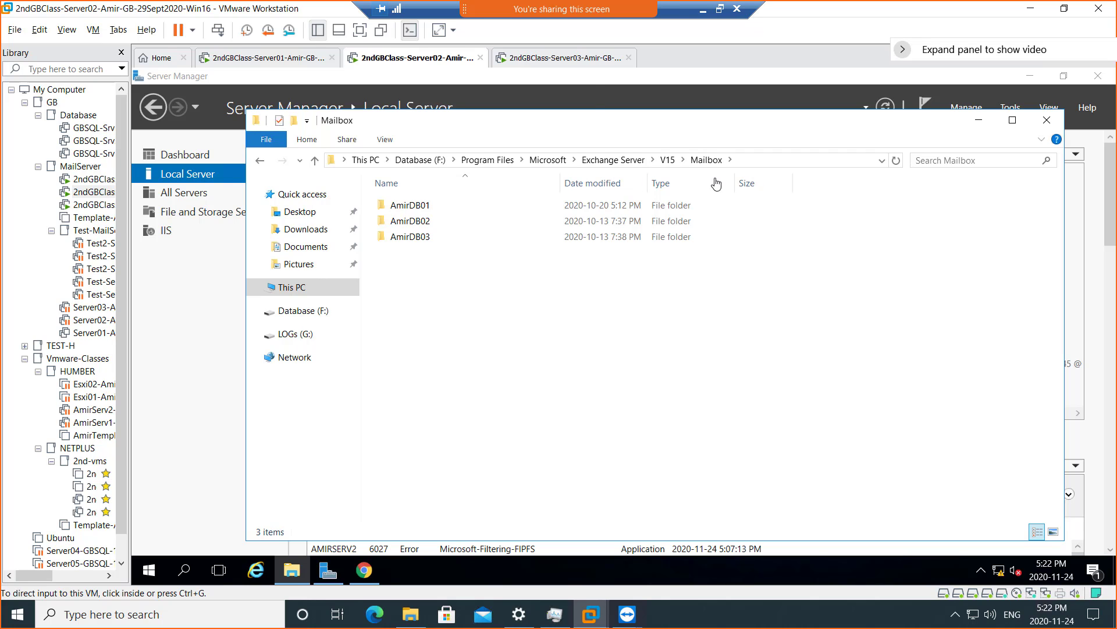
pyautogui.click(552, 62)
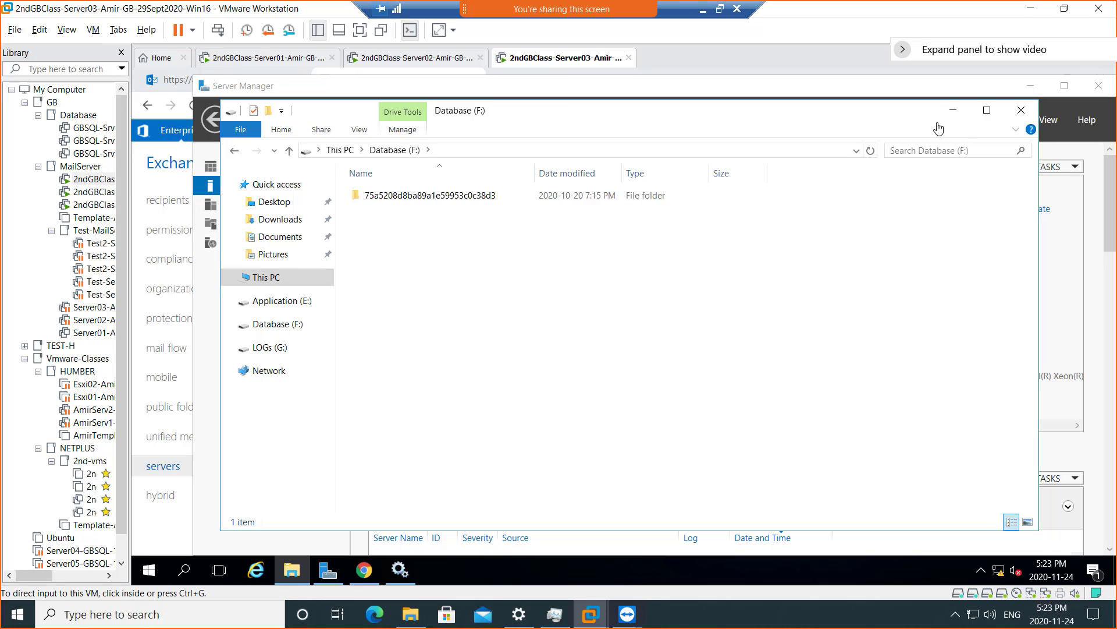
pyautogui.click(382, 65)
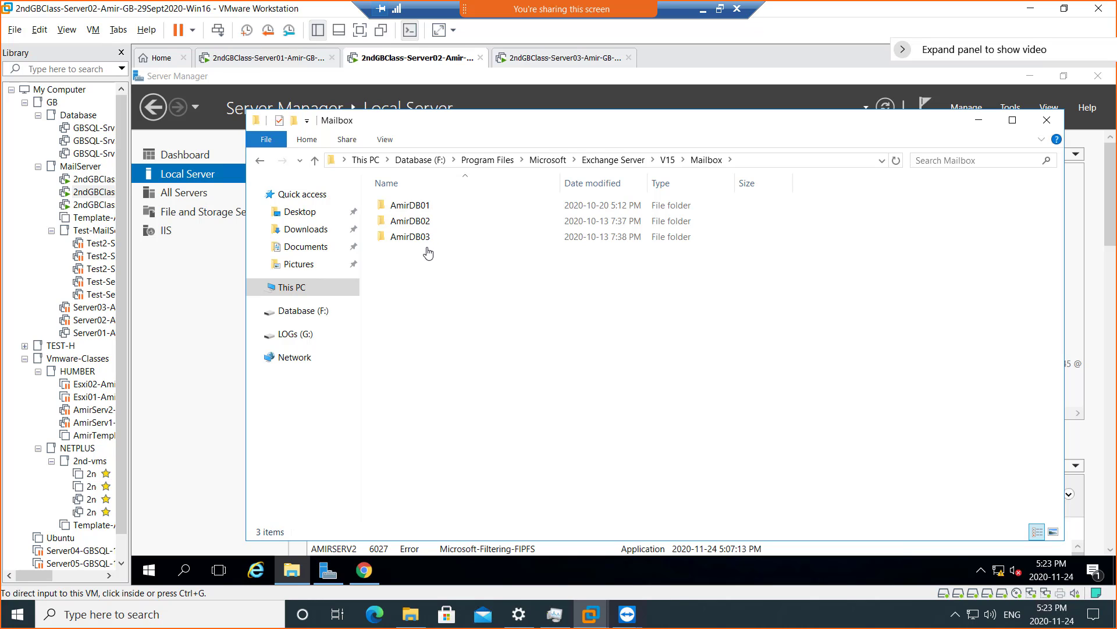
pyautogui.click(531, 59)
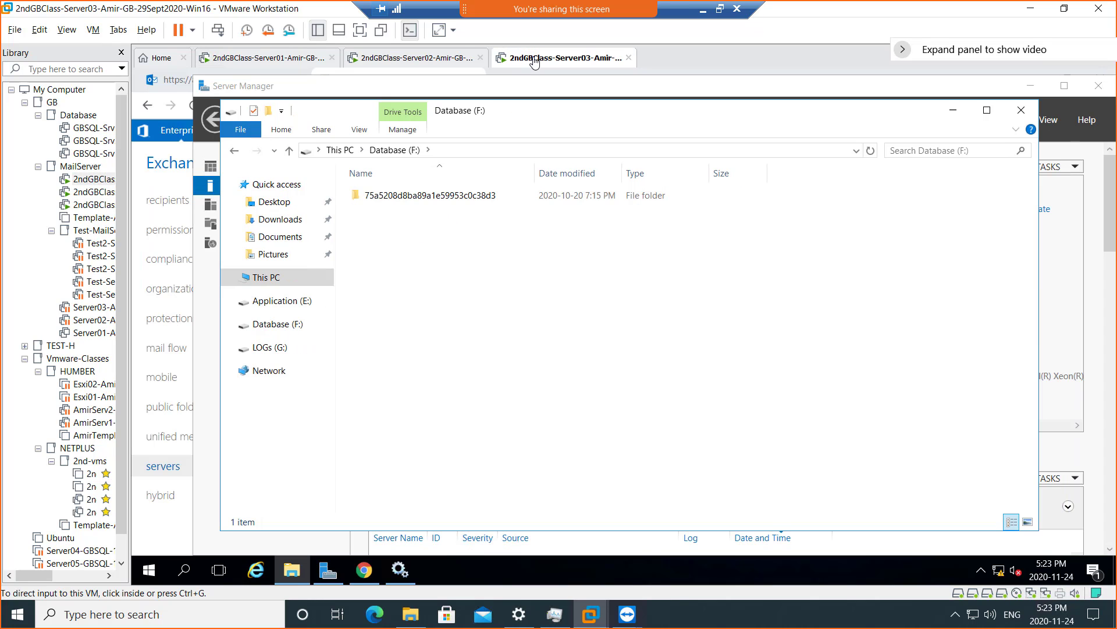
pyautogui.click(413, 228)
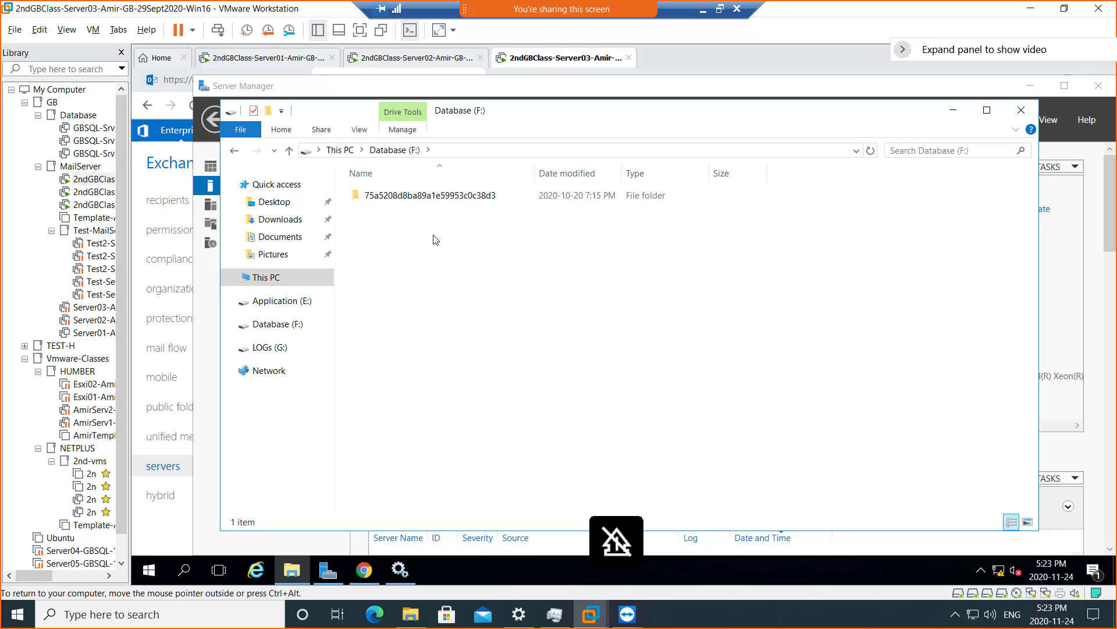
# - Recheck Server02's Mailbox folder, then minimize Explorer and Server Manager on Server03
pyautogui.click(434, 59)
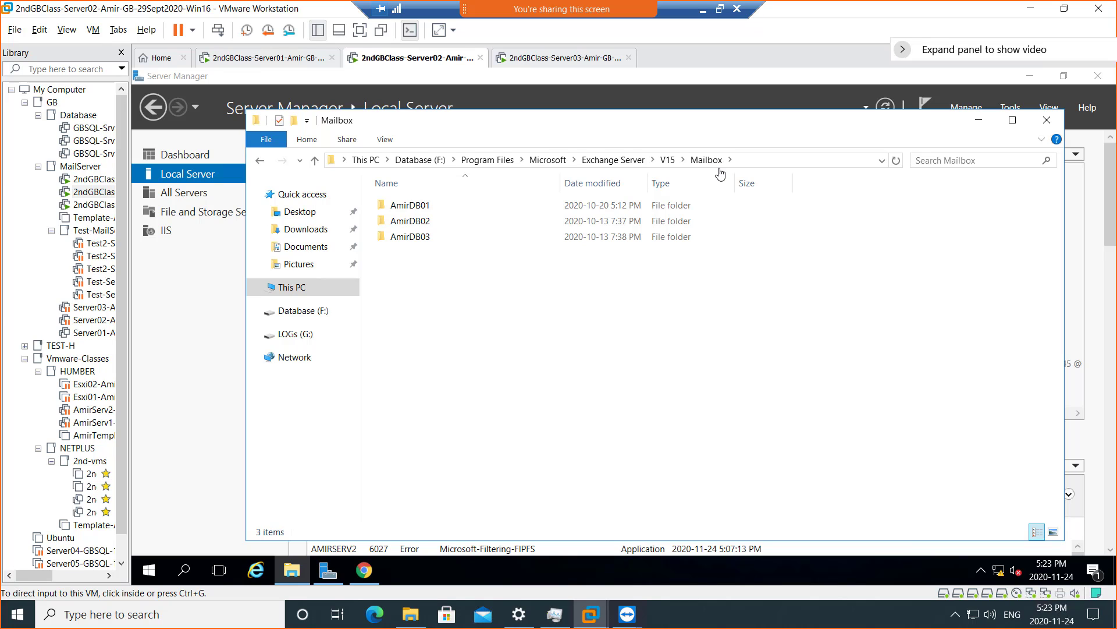
pyautogui.click(534, 63)
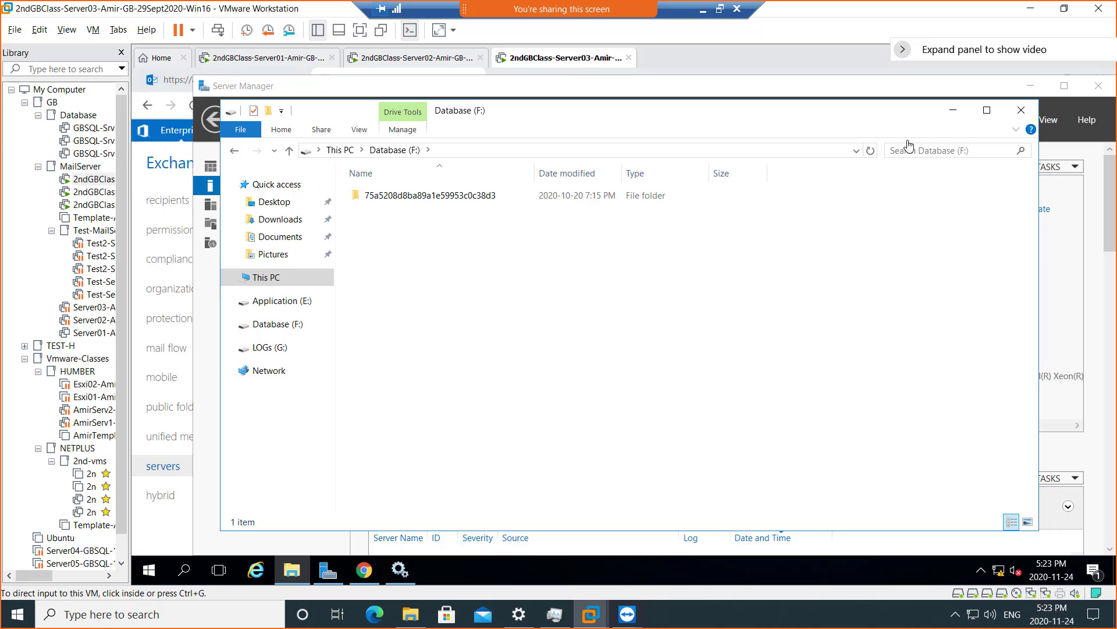
pyautogui.click(956, 111)
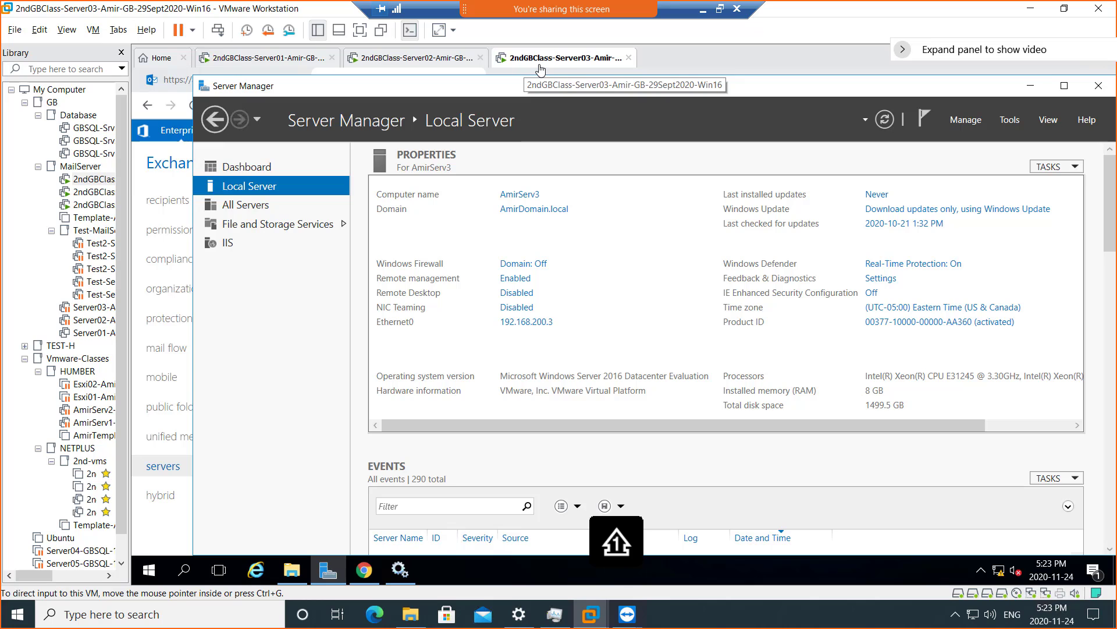
pyautogui.click(1031, 90)
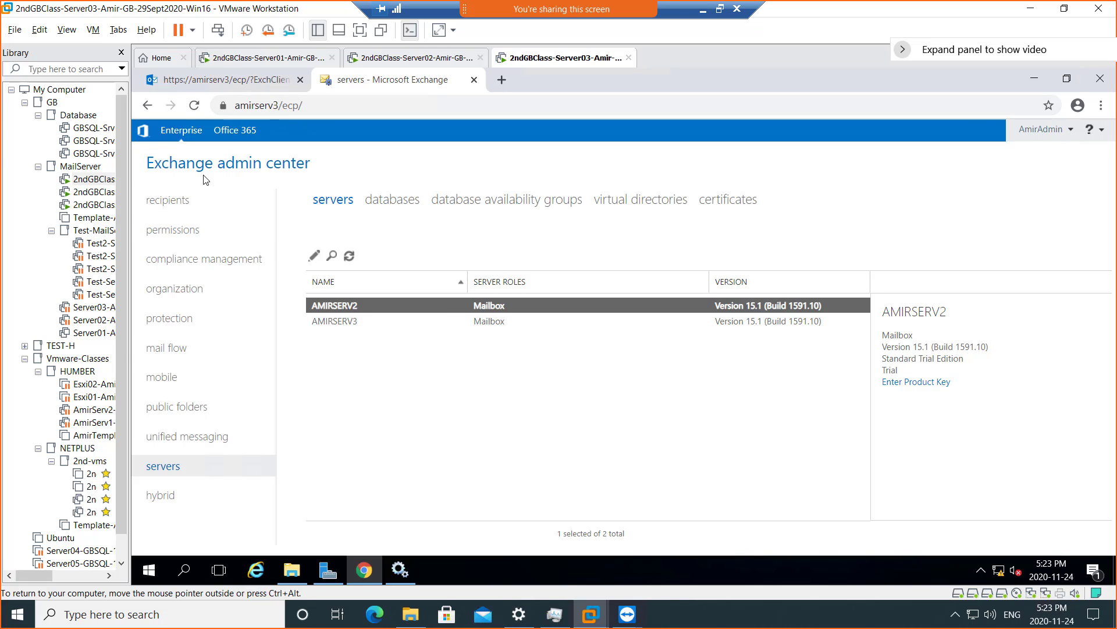
# - Deselect AMIRSERV2 and show the databases list with AmirDB01–AmirDB03 and two Mailbox Databases
pyautogui.moveTo(213, 163); pyautogui.dragTo(304, 167)
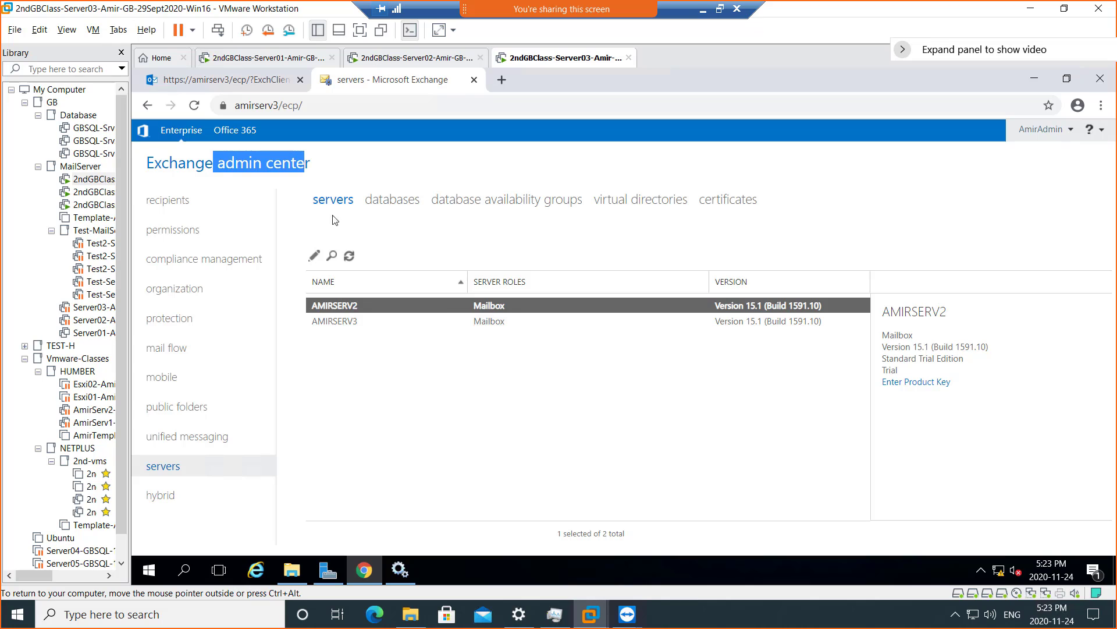
pyautogui.click(350, 255)
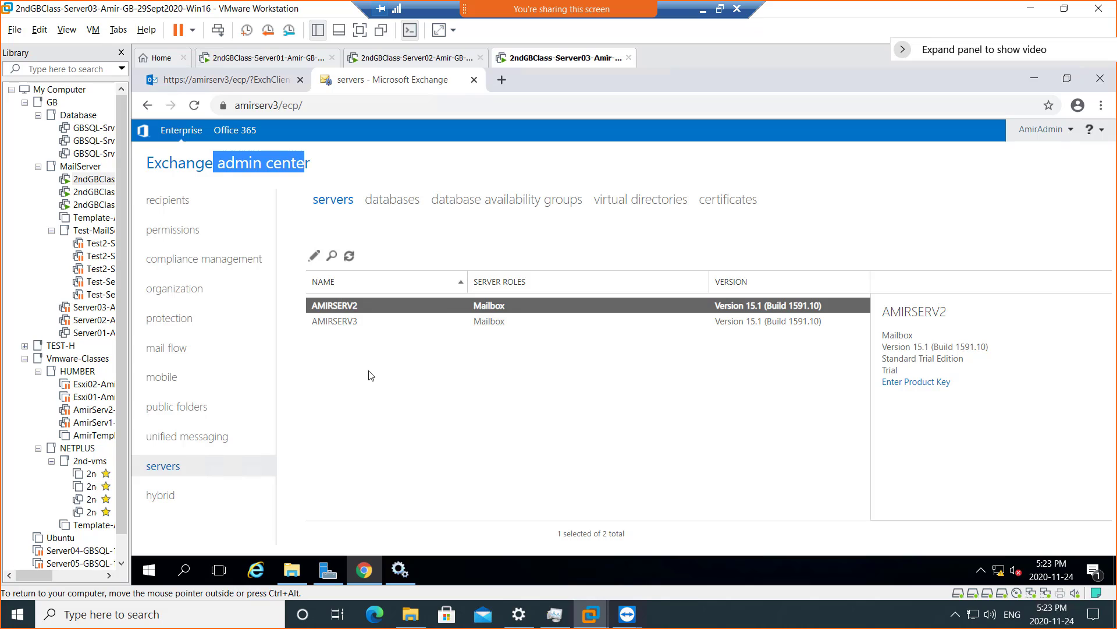
pyautogui.click(379, 207)
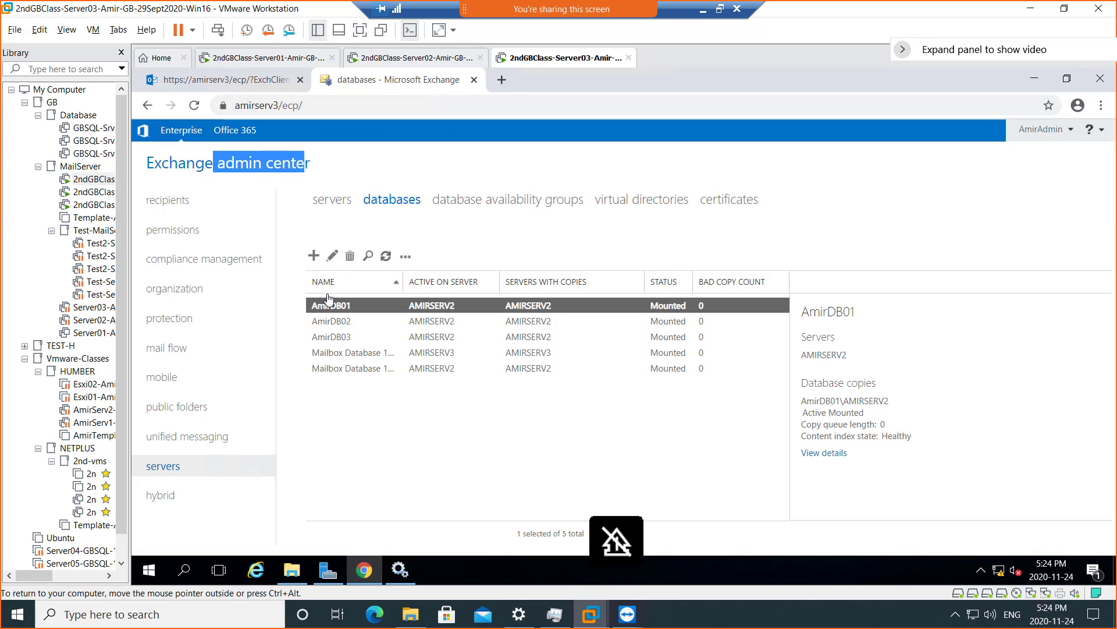
# - Create a new mailbox database named AmirDB04 with AMIRSERV3 chosen as its host server
pyautogui.click(314, 263)
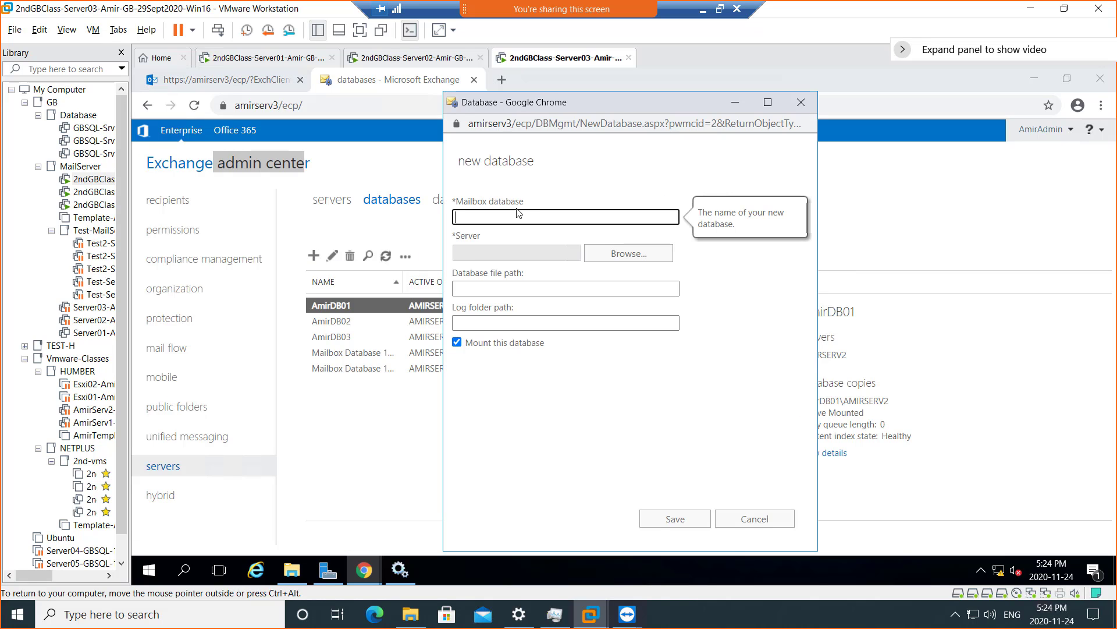
pyautogui.write('AmirDB04')
pyautogui.click(611, 260)
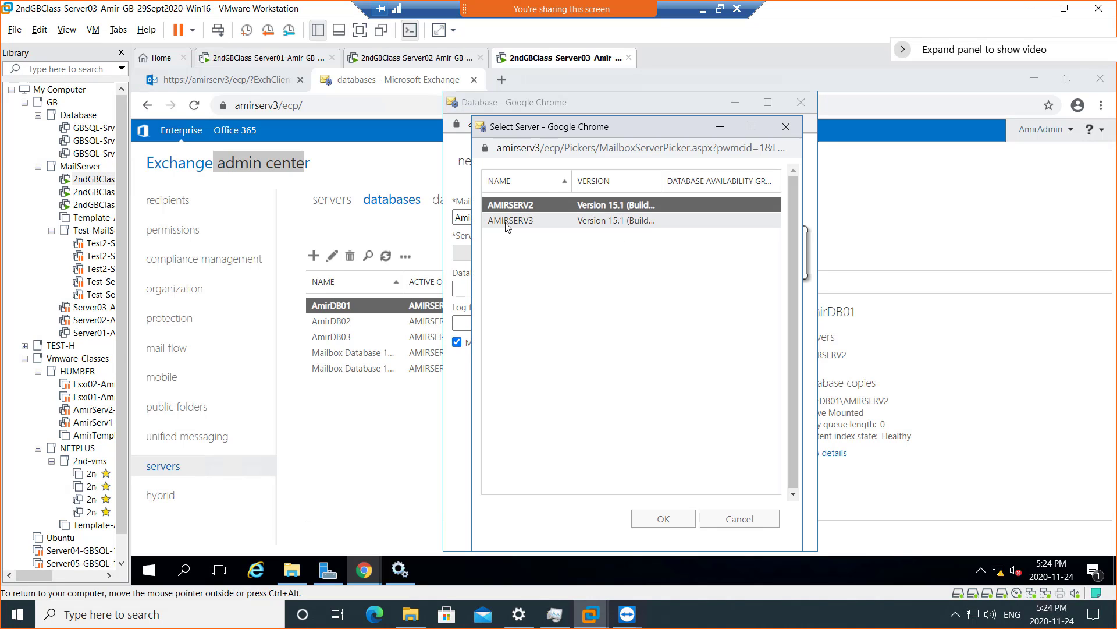
pyautogui.click(509, 222)
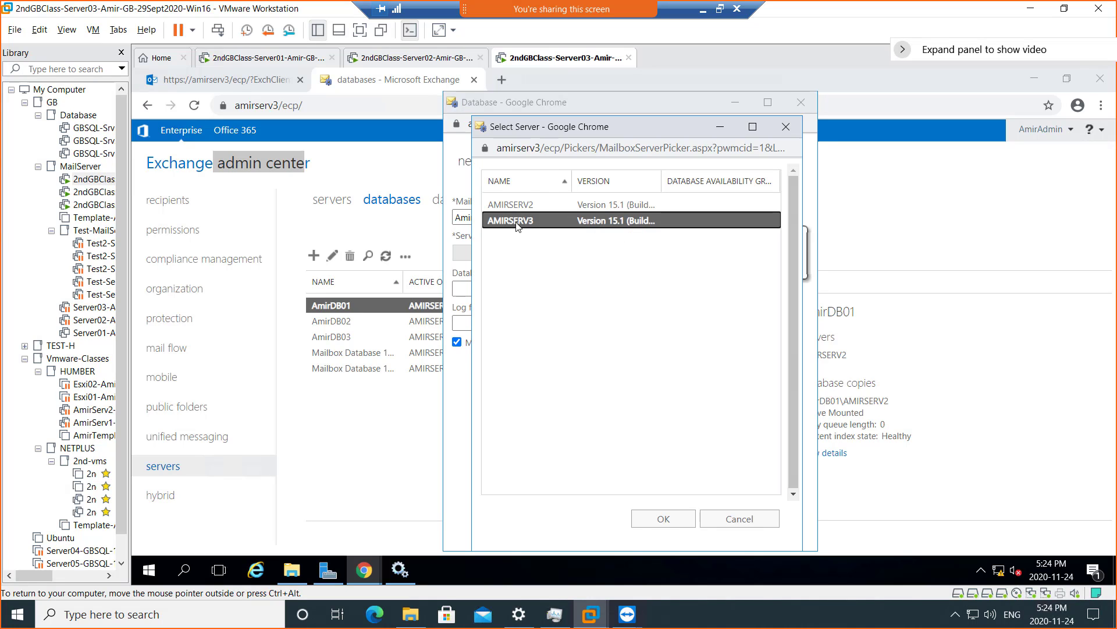
pyautogui.click(666, 520)
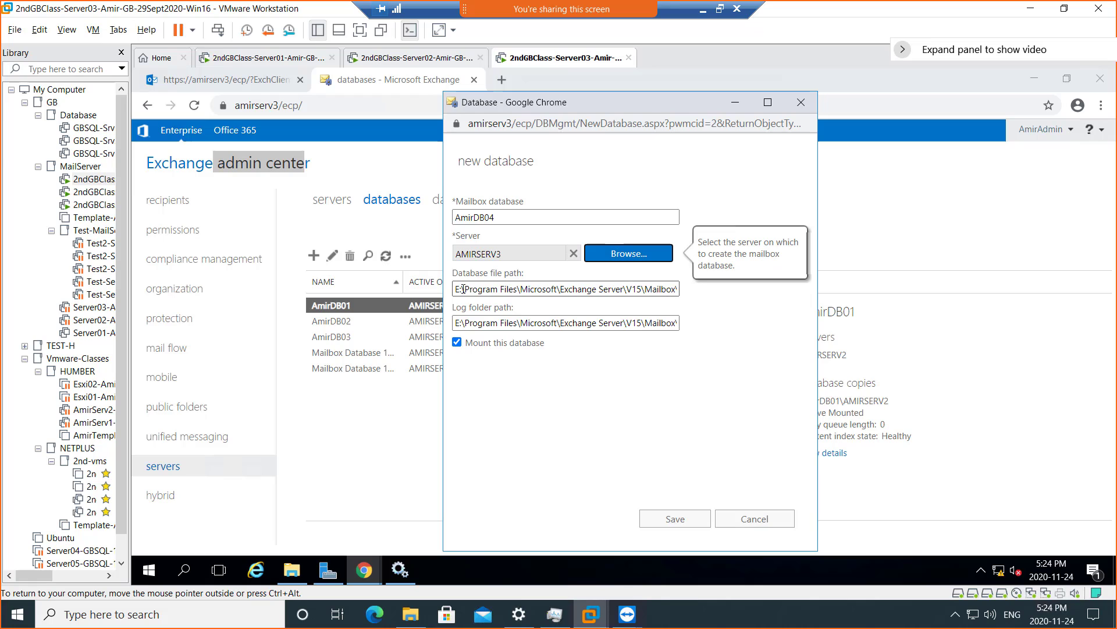
# - Check the available drives in This PC on Server03
pyautogui.click(292, 572)
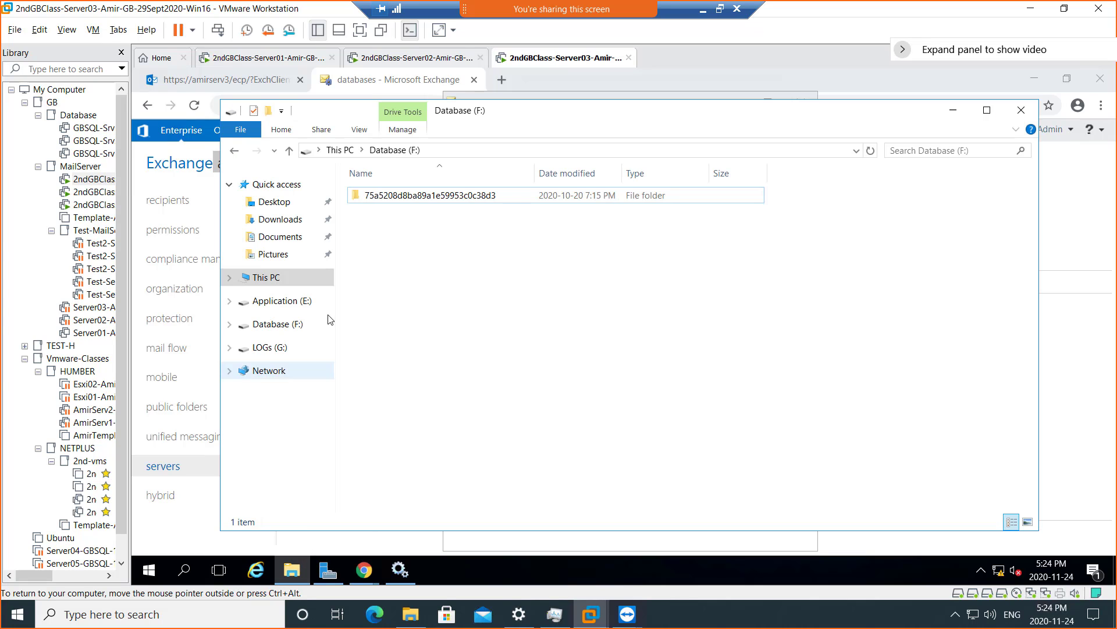
pyautogui.click(340, 149)
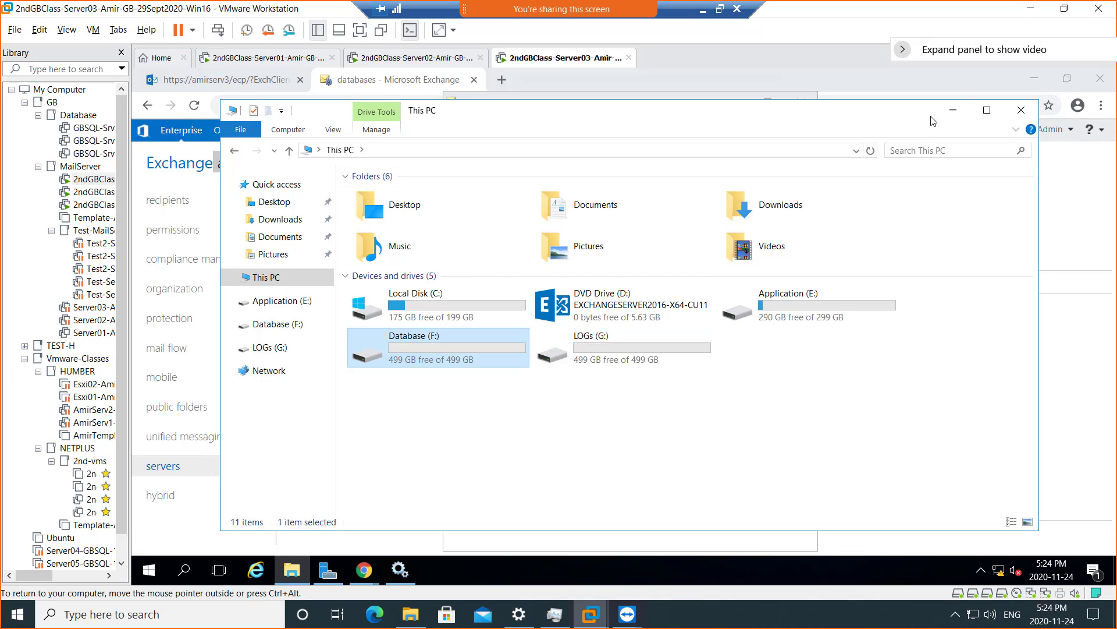
pyautogui.click(953, 111)
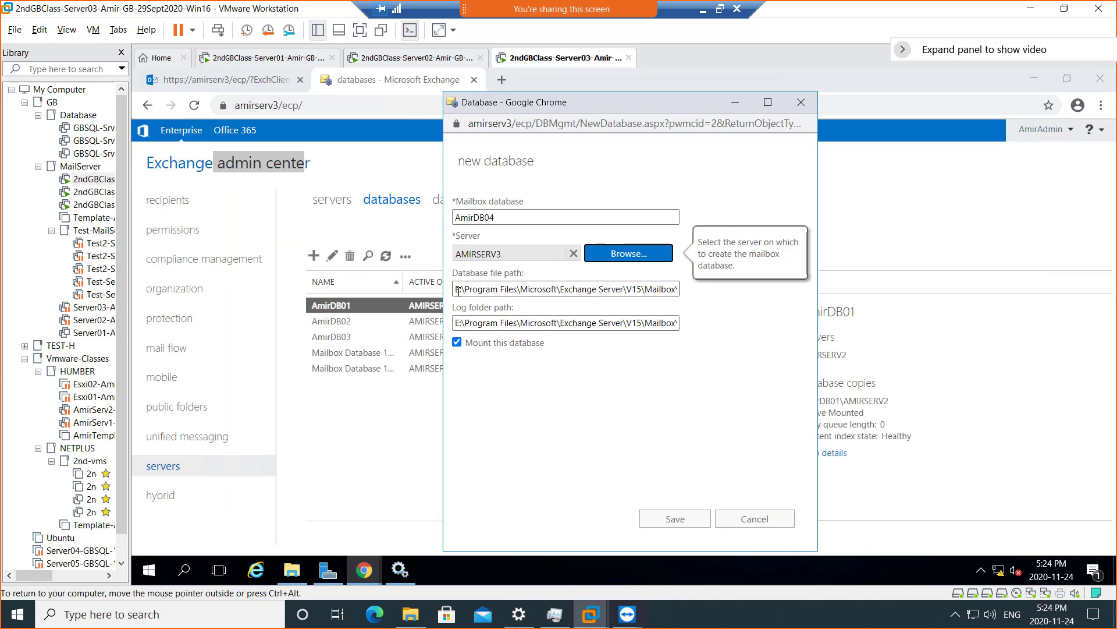
# - Change the database file path's drive to F: and the log folder path's drive to G:
pyautogui.click(457, 289)
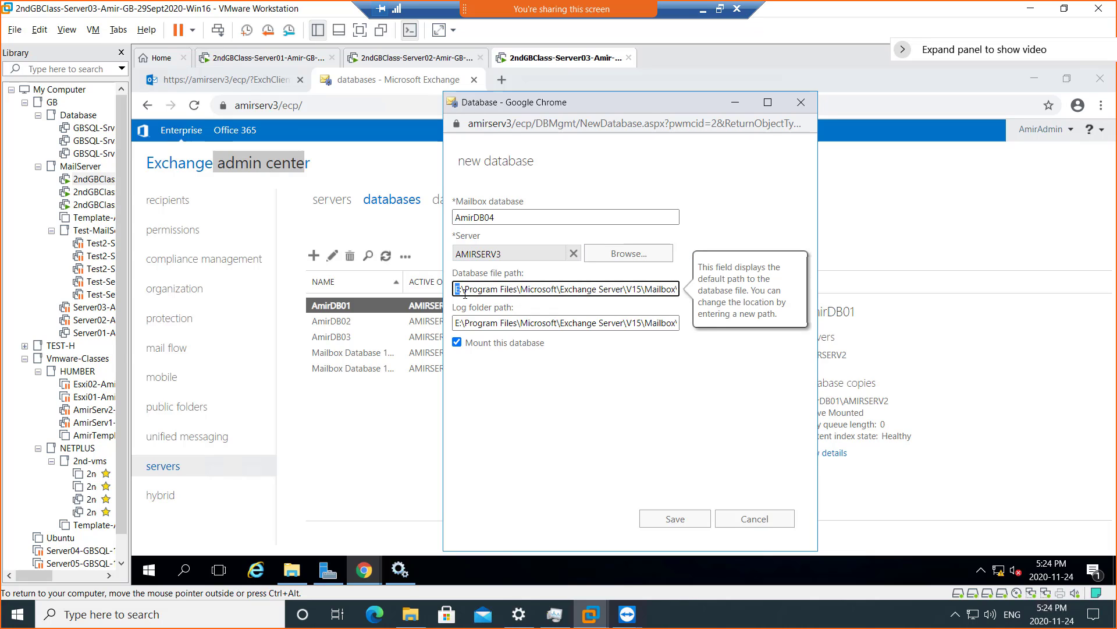
pyautogui.write('f')
pyautogui.click(465, 323)
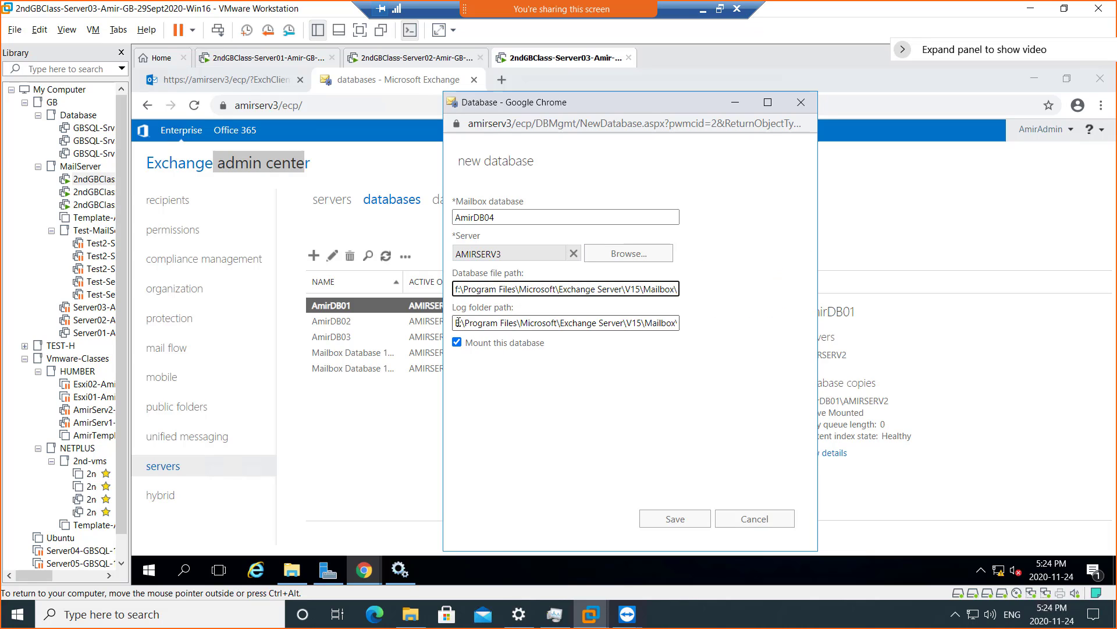
pyautogui.moveTo(458, 323); pyautogui.dragTo(450, 323)
pyautogui.write('g')
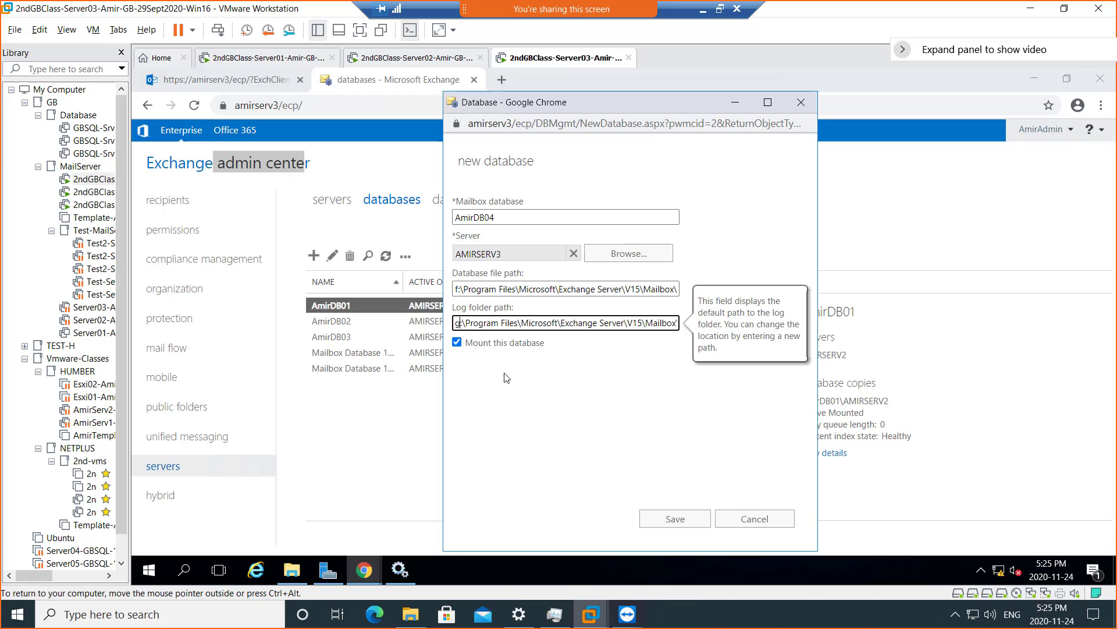
# - Review the full F: database file path and G: log folder path
pyautogui.click(550, 358)
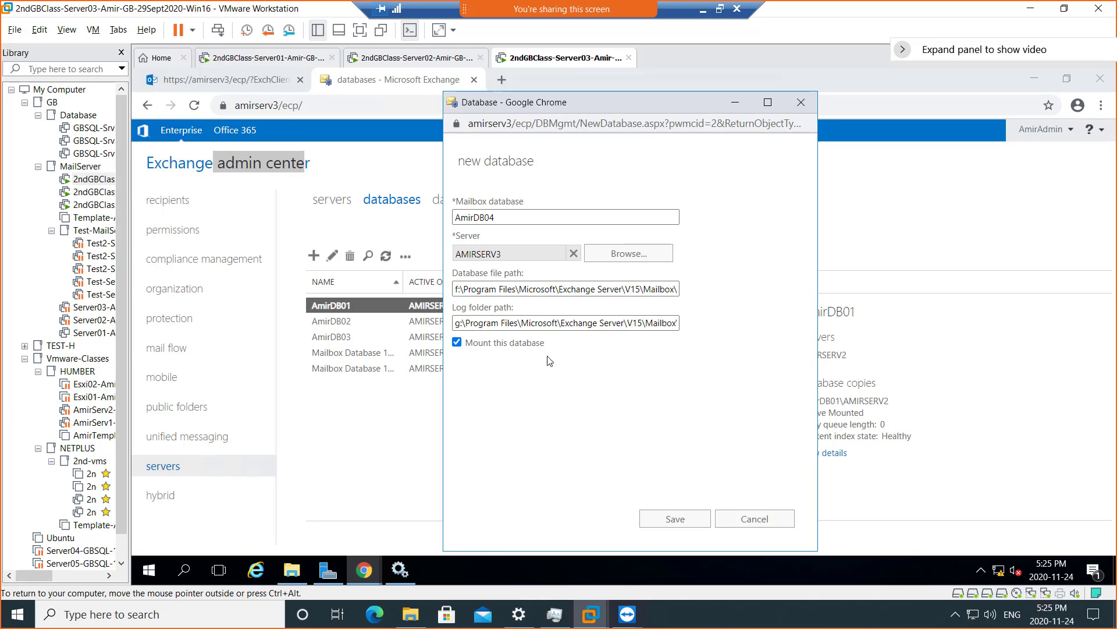
pyautogui.click(516, 290)
pyautogui.moveTo(554, 291); pyautogui.dragTo(684, 291)
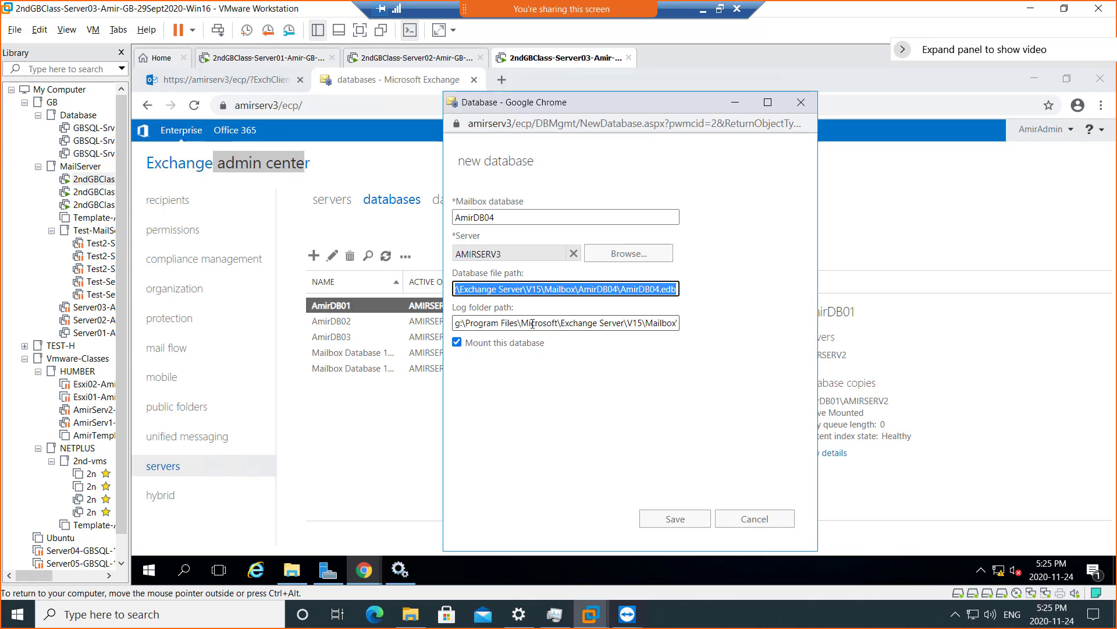
pyautogui.click(532, 324)
pyautogui.moveTo(533, 323); pyautogui.dragTo(675, 324)
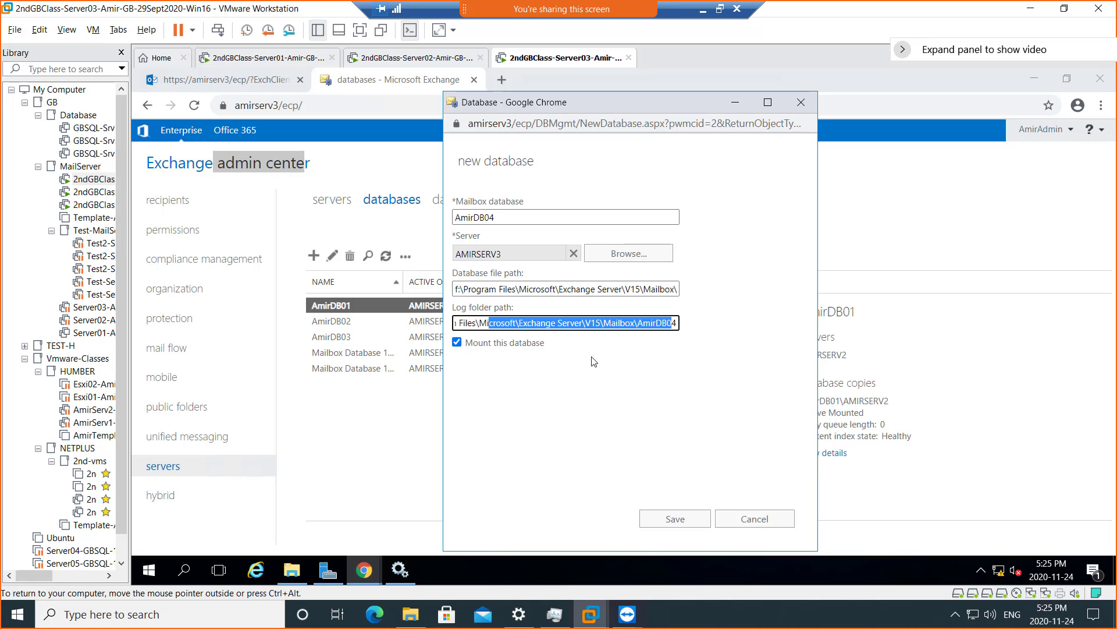
pyautogui.click(606, 495)
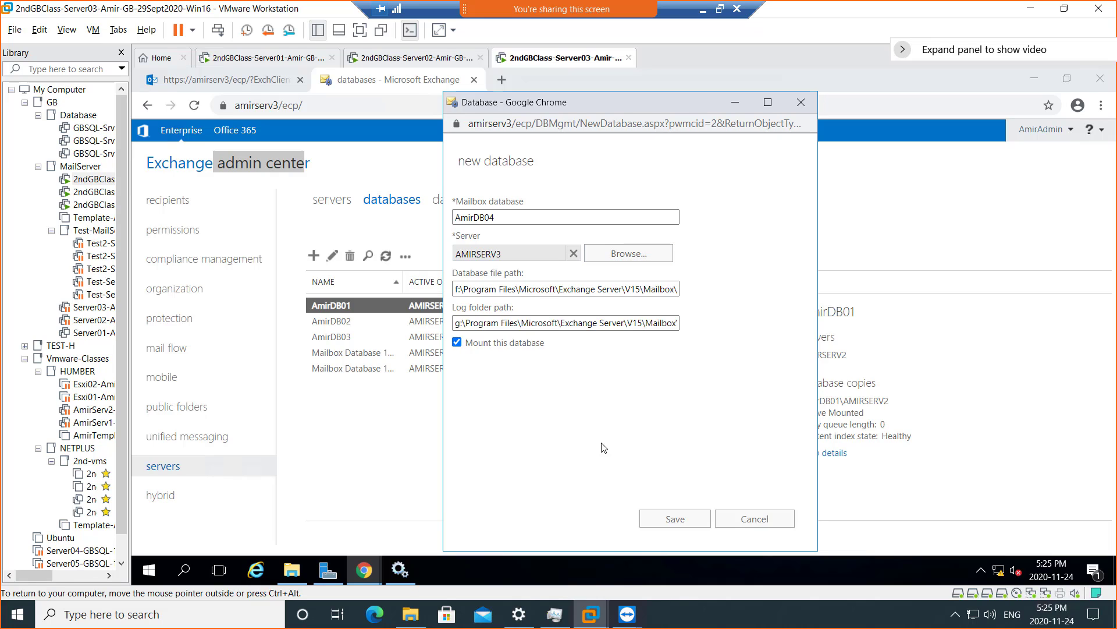
# - Save the AmirDB04 database and acknowledge the Information Store restart warning
pyautogui.click(662, 521)
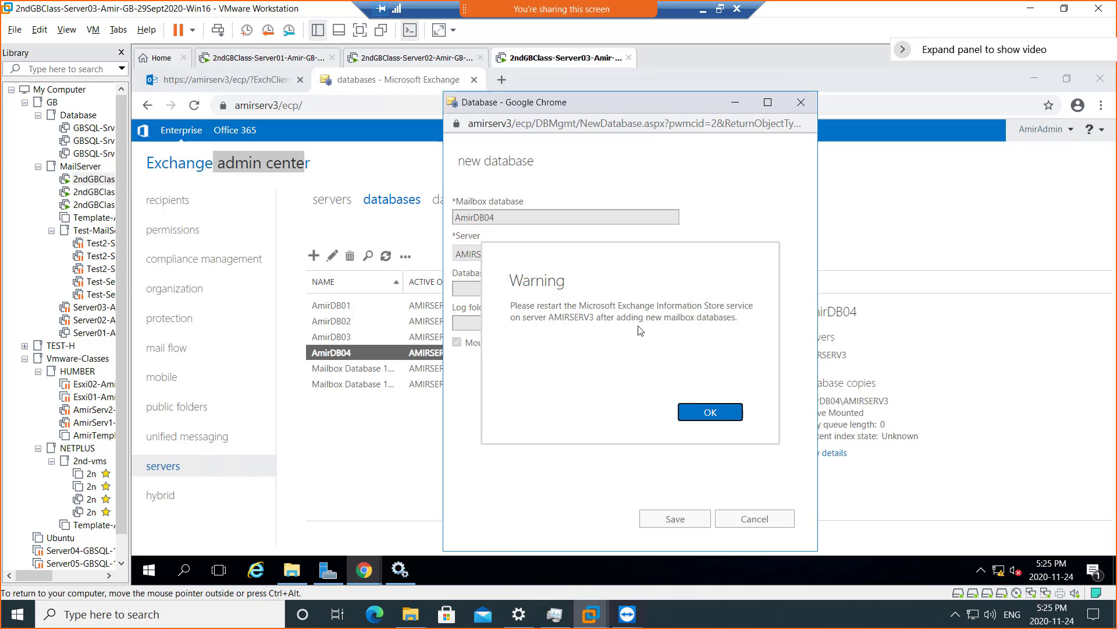
pyautogui.click(710, 413)
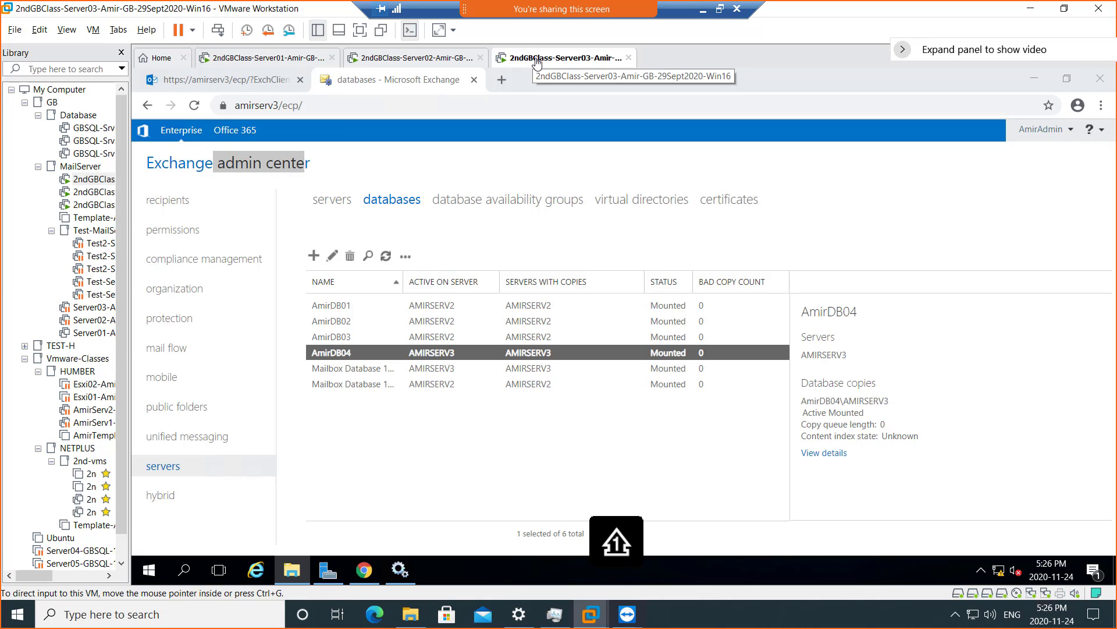
pyautogui.click(399, 59)
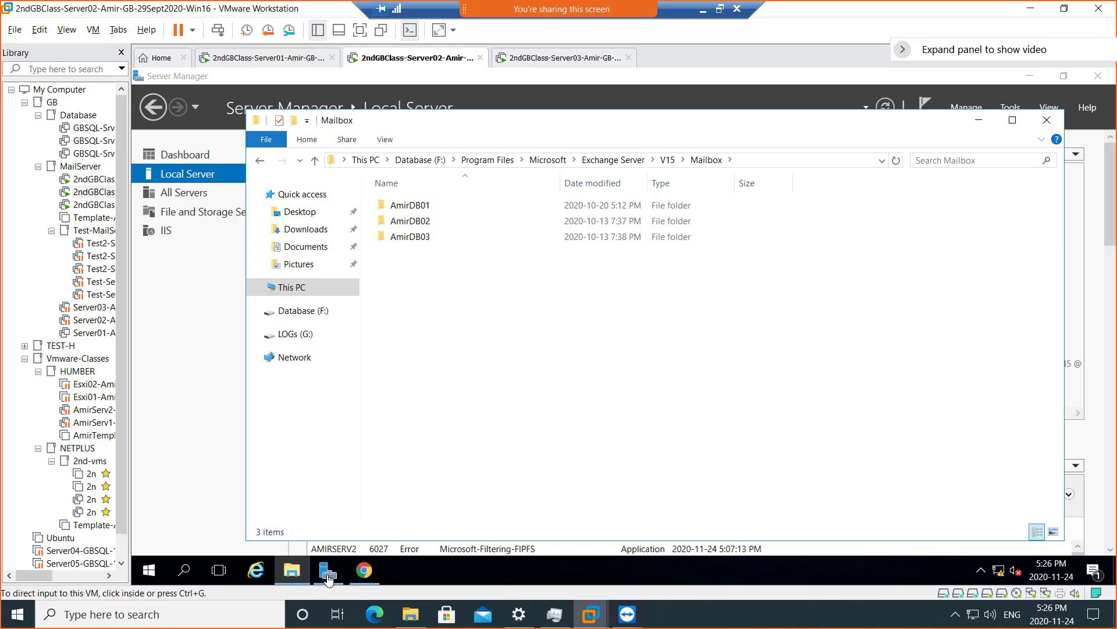
pyautogui.click(365, 573)
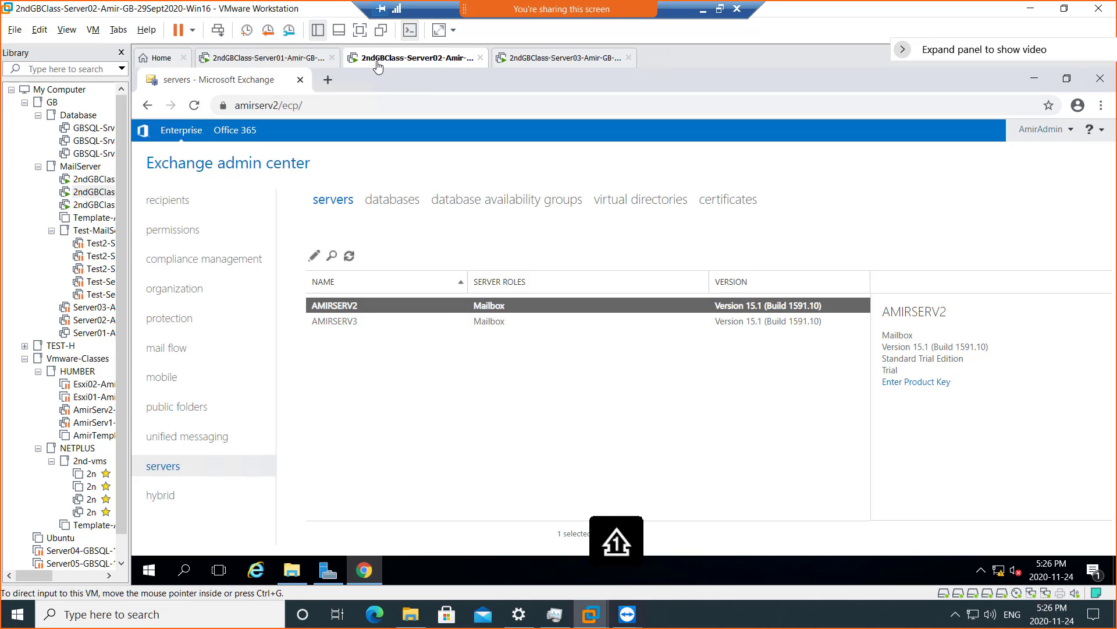
pyautogui.click(387, 201)
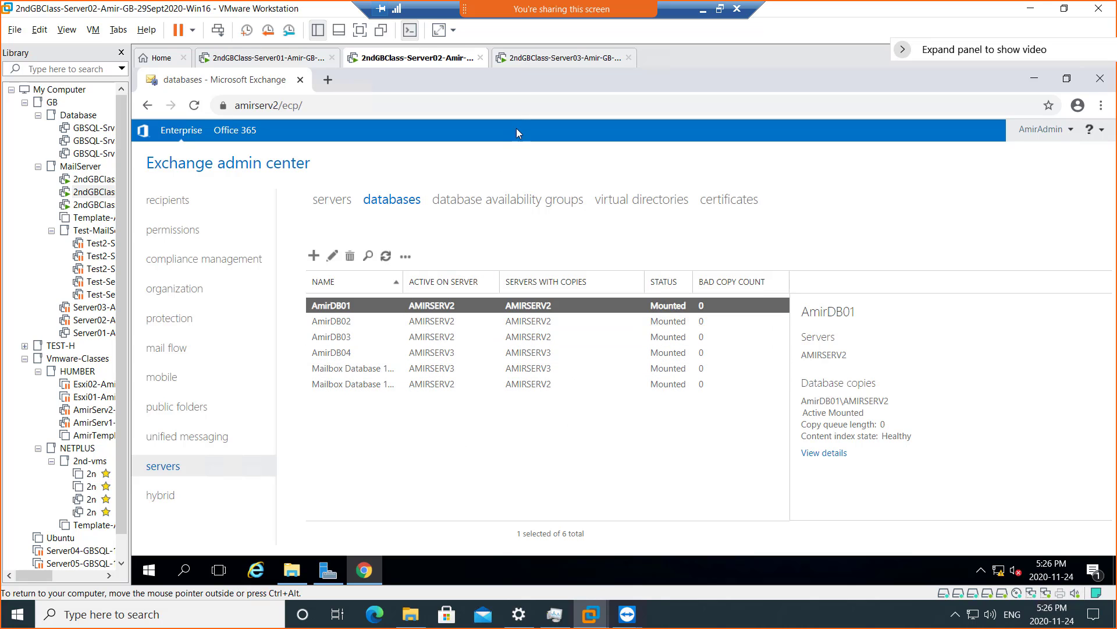
pyautogui.click(529, 58)
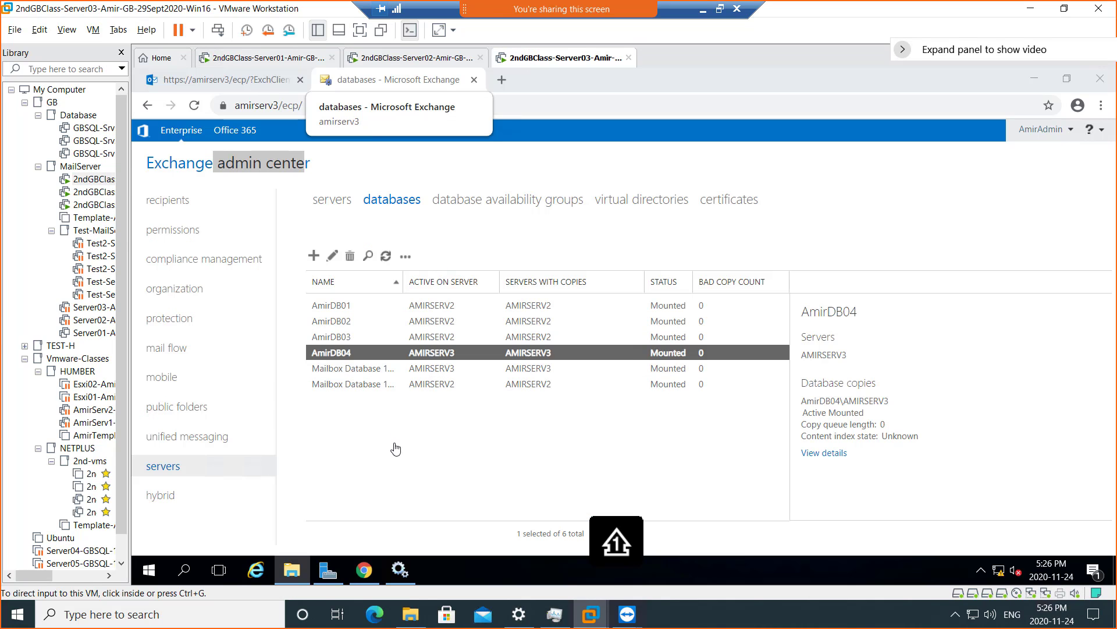
# - Restart the Microsoft Exchange Information Store service from the services.msc console
pyautogui.rightClick(147, 573)
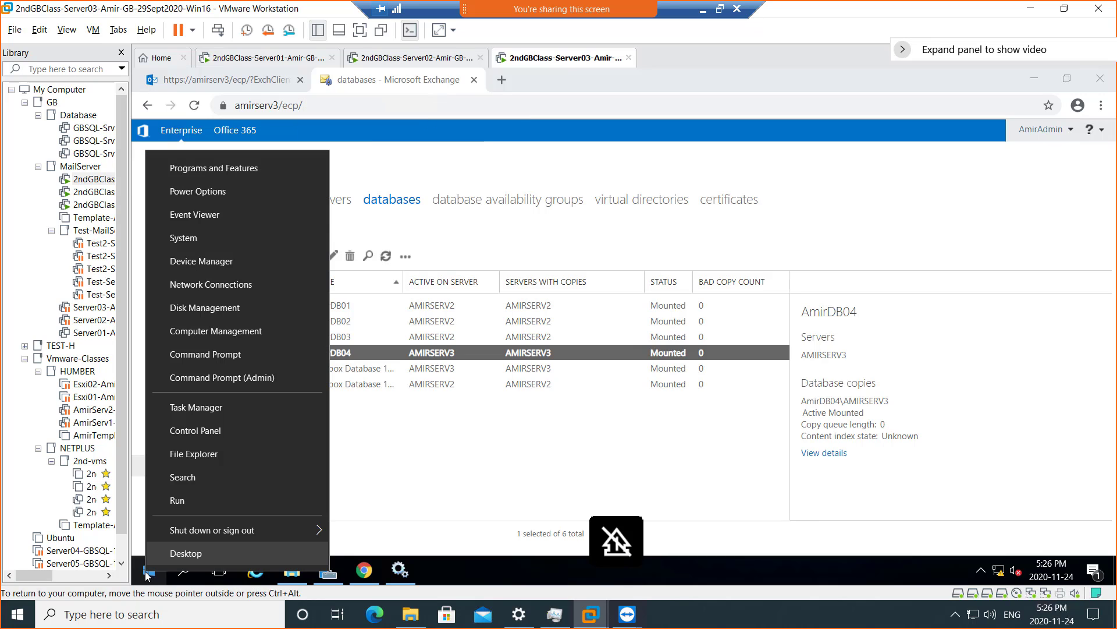
pyautogui.click(187, 504)
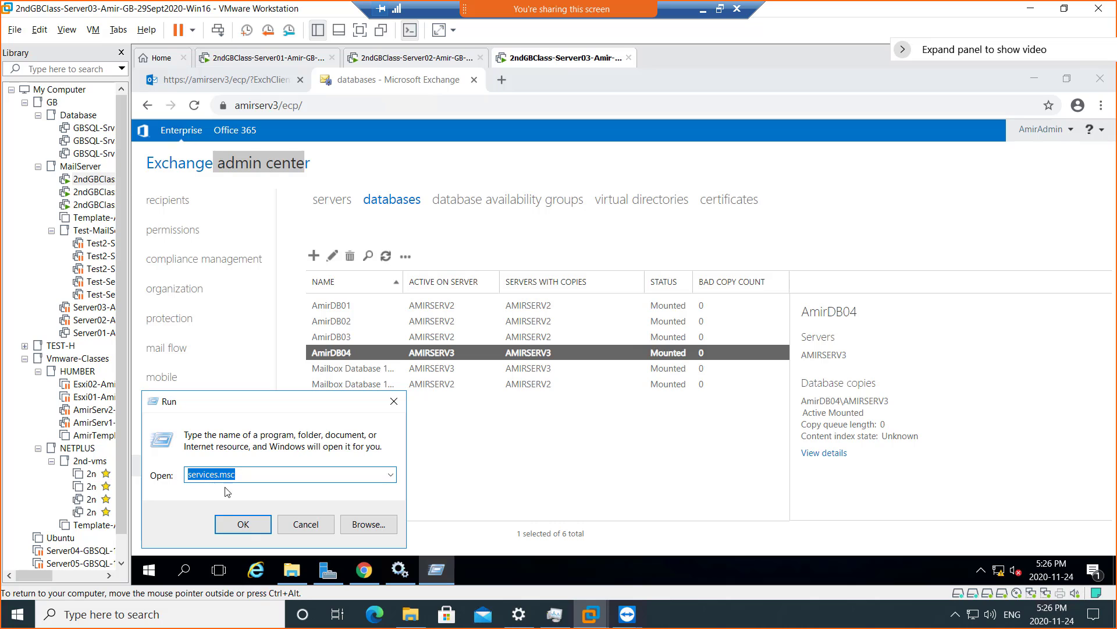
pyautogui.click(405, 576)
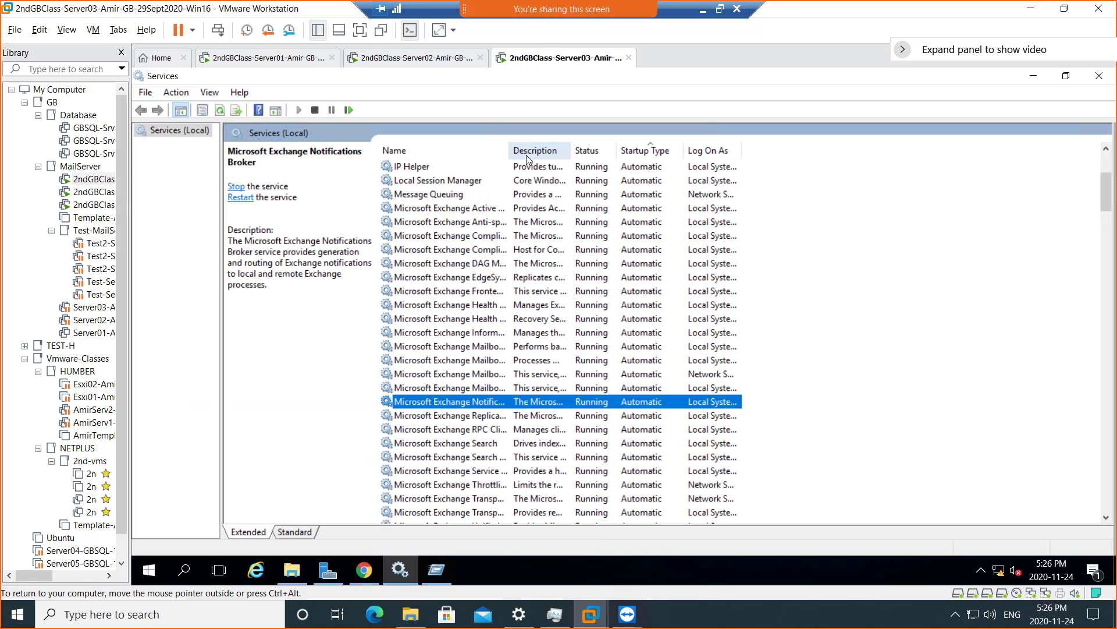
pyautogui.moveTo(520, 156); pyautogui.dragTo(575, 154)
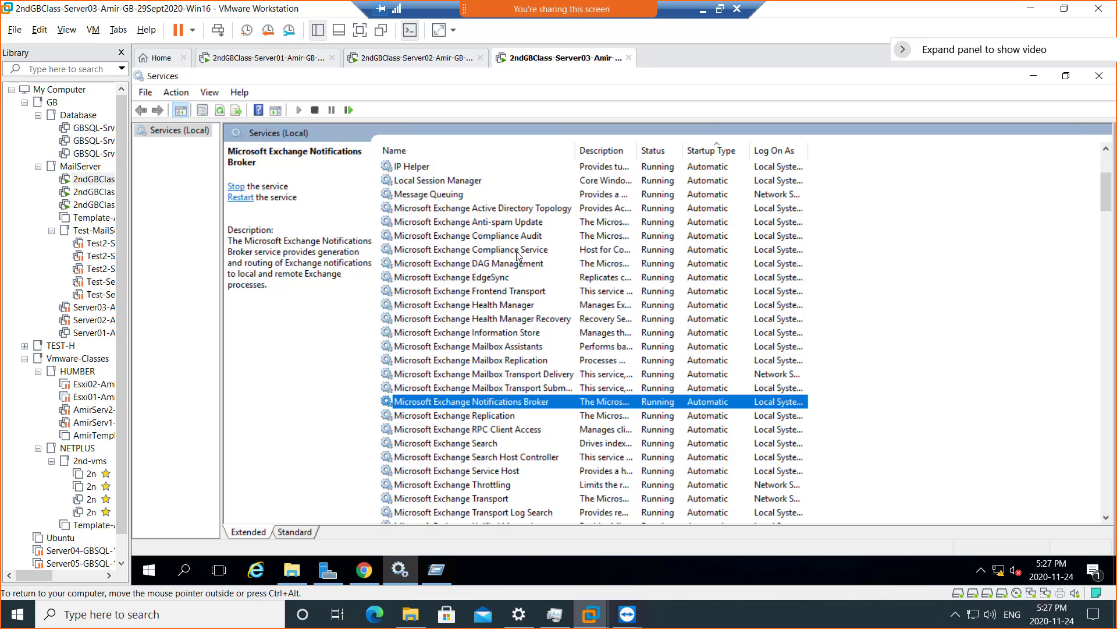
pyautogui.scroll(-3, 528, 276)
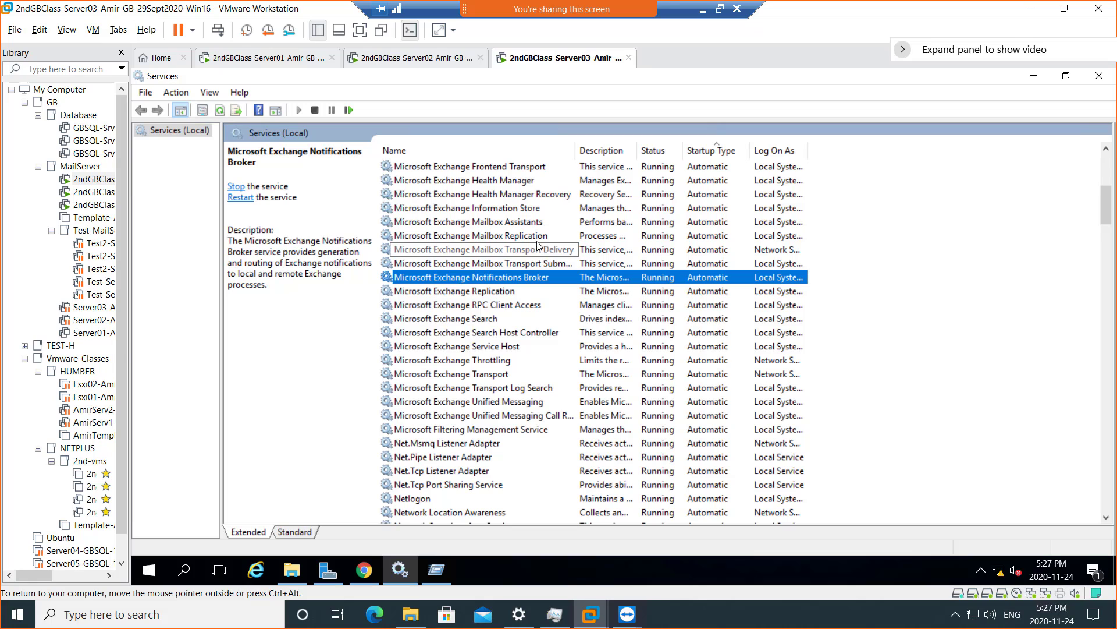
pyautogui.click(523, 209)
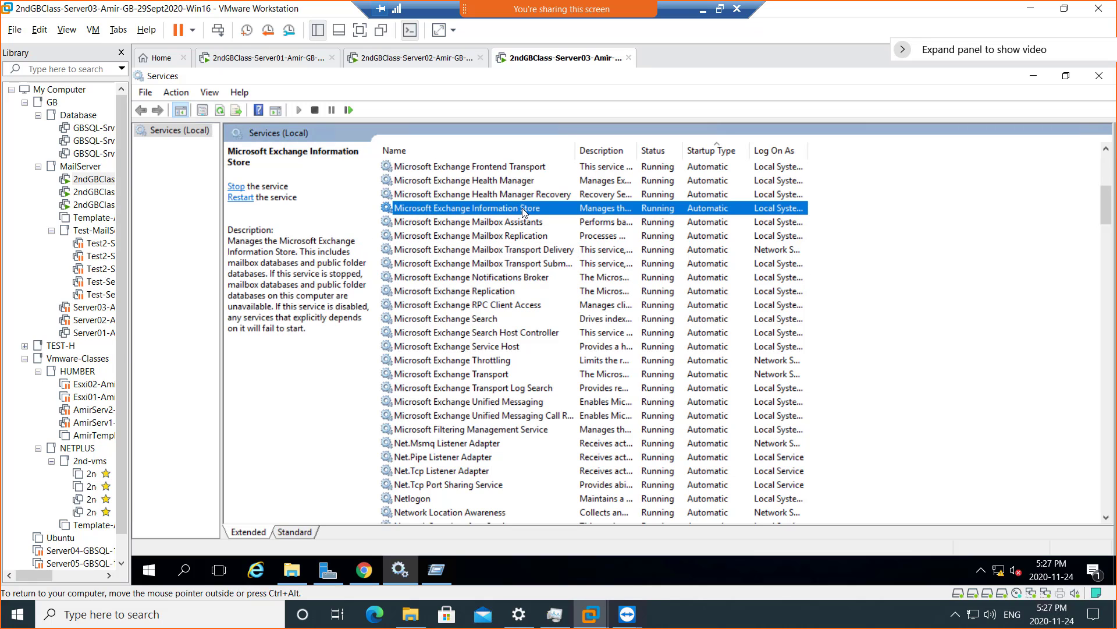
pyautogui.rightClick(523, 211)
pyautogui.click(560, 284)
# - On Server03, browse to F:\Program Files\Microsoft\Exchange Server\V15\Mailbox to find AmirDB04
pyautogui.click(404, 60)
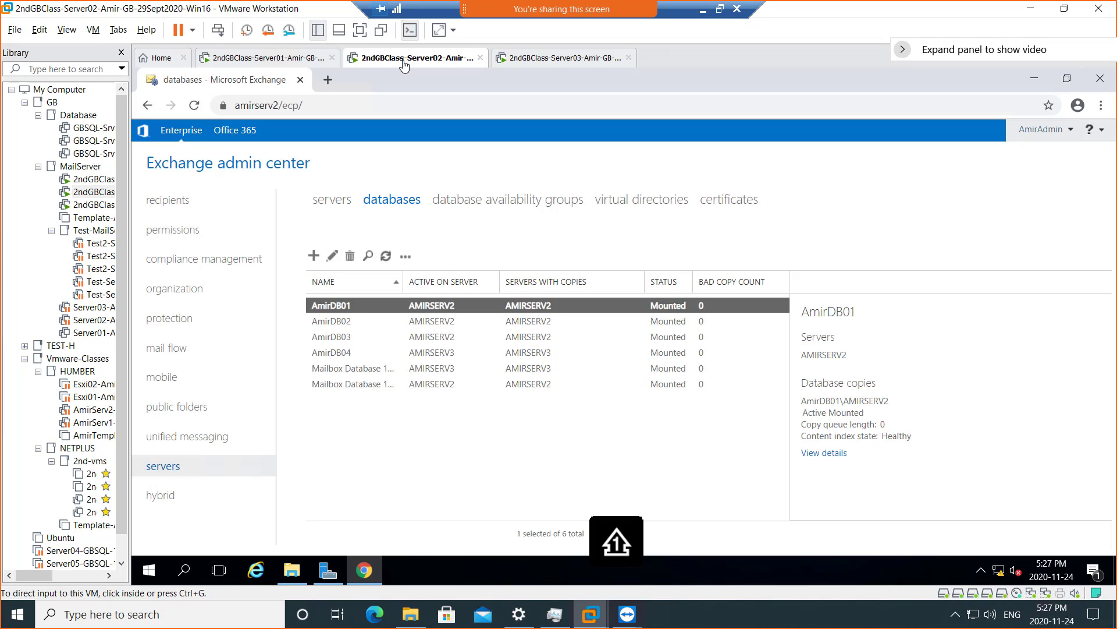
pyautogui.click(537, 68)
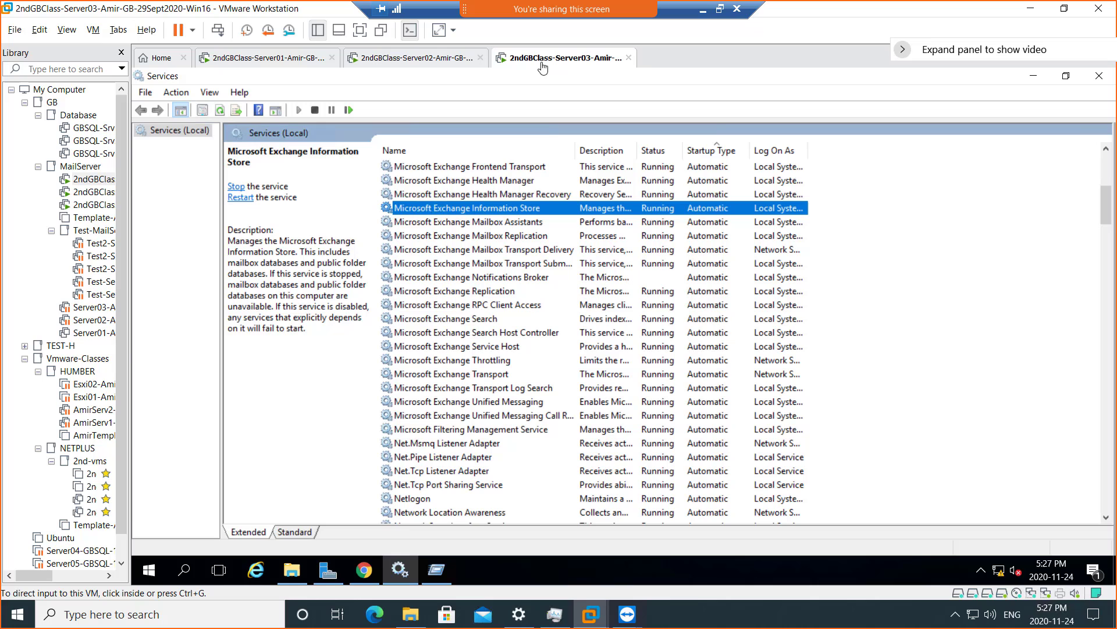
pyautogui.click(289, 575)
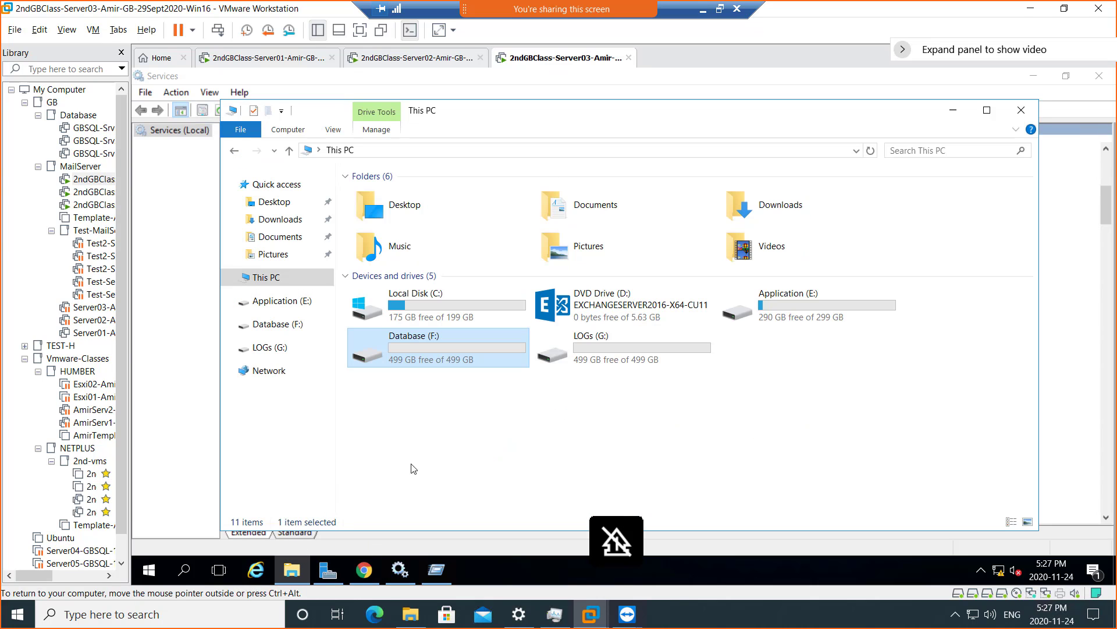
pyautogui.doubleClick(417, 343)
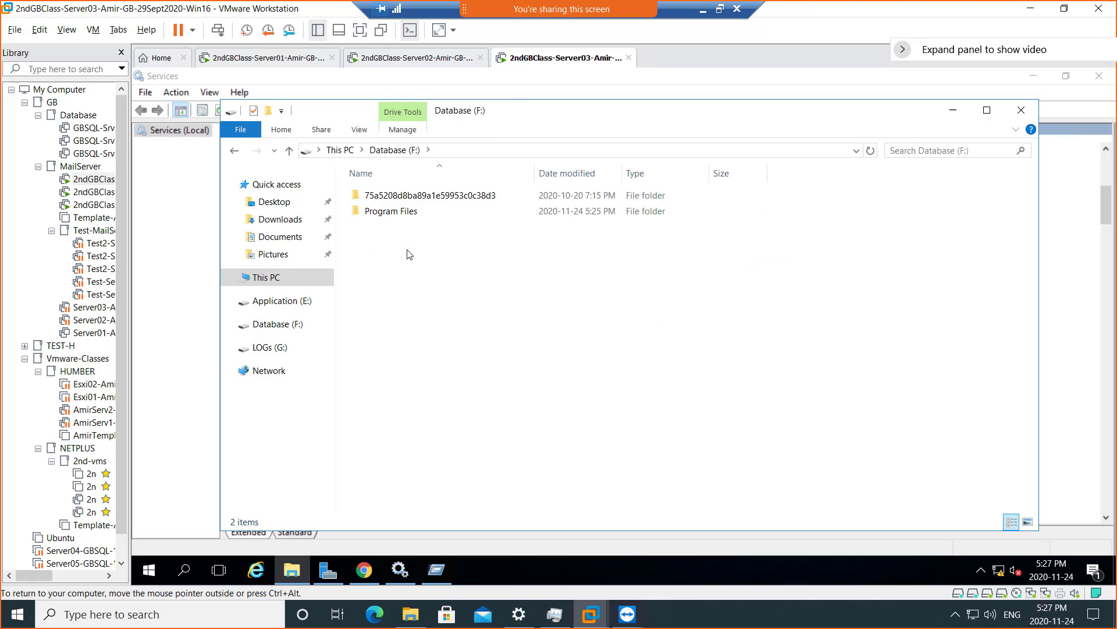
pyautogui.doubleClick(392, 213)
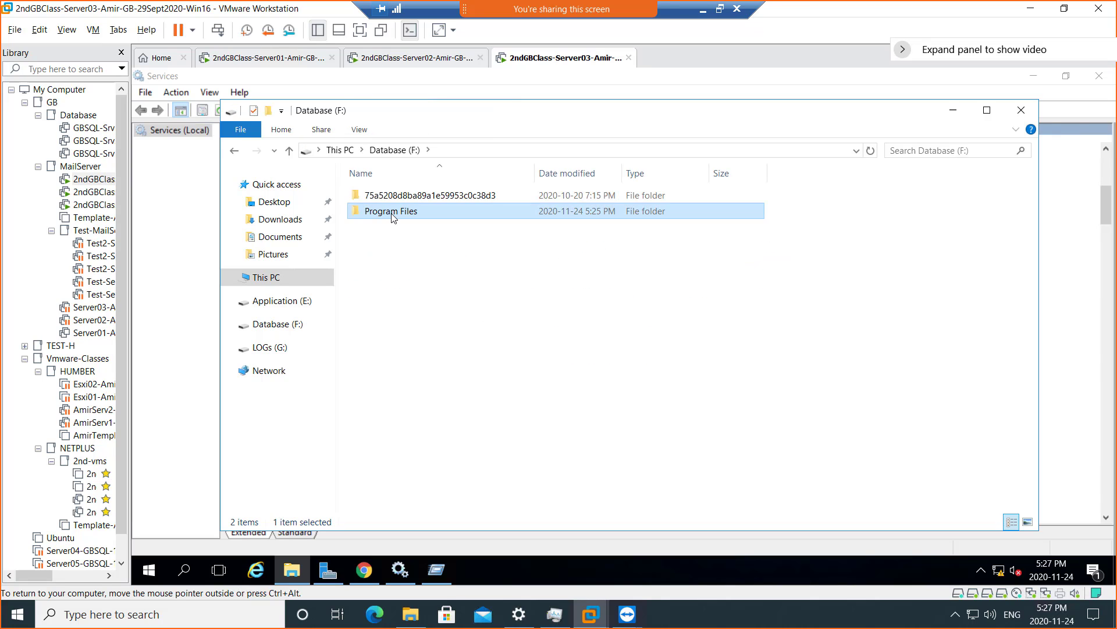
pyautogui.doubleClick(384, 197)
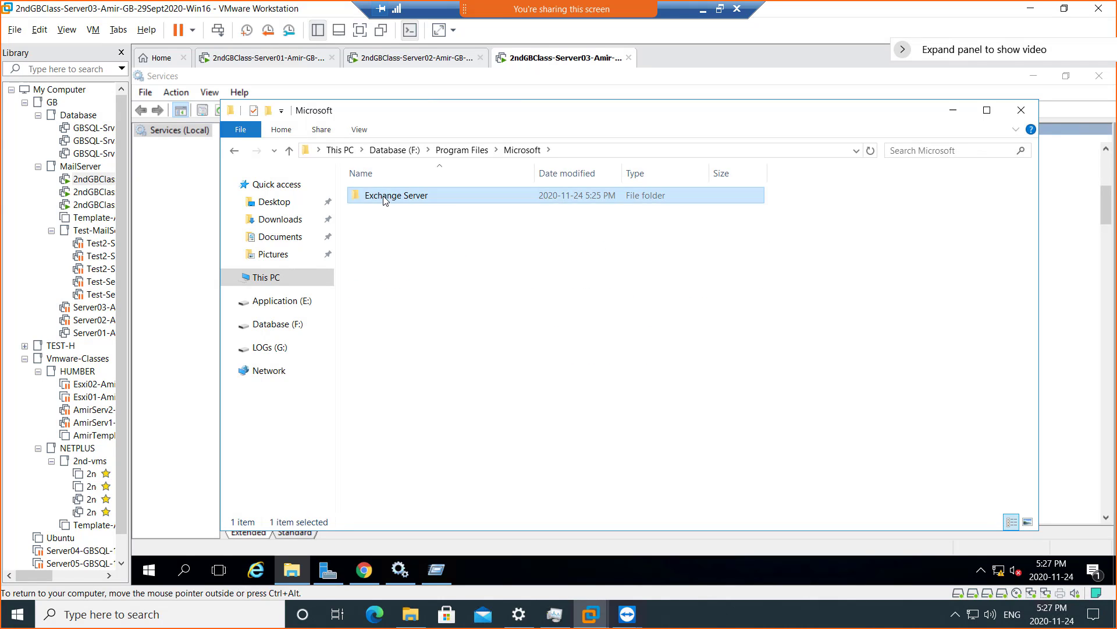
pyautogui.doubleClick(384, 198)
pyautogui.doubleClick(382, 198)
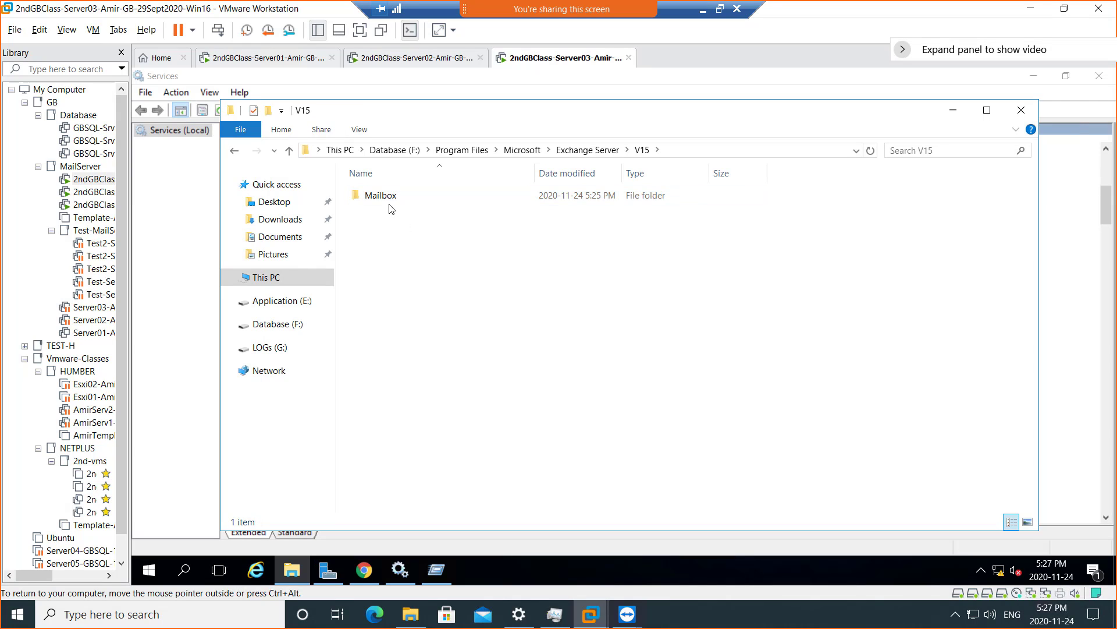
pyautogui.click(390, 204)
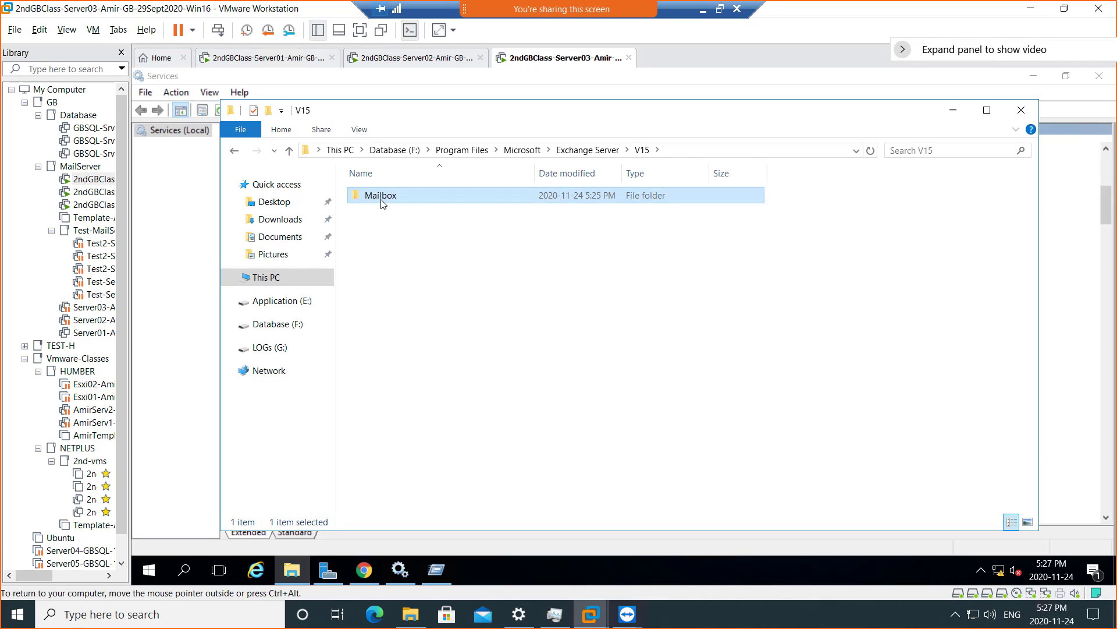
pyautogui.doubleClick(383, 197)
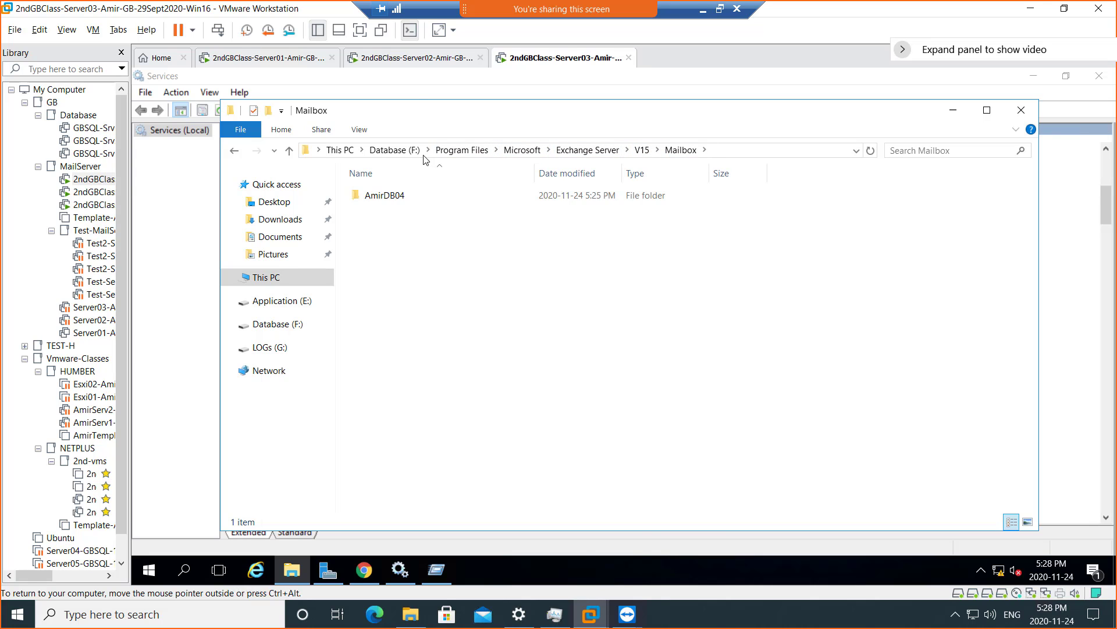
# - Compare with Server02's AmirDB01–03 folders, then minimize VMware to return to the slides
pyautogui.click(397, 60)
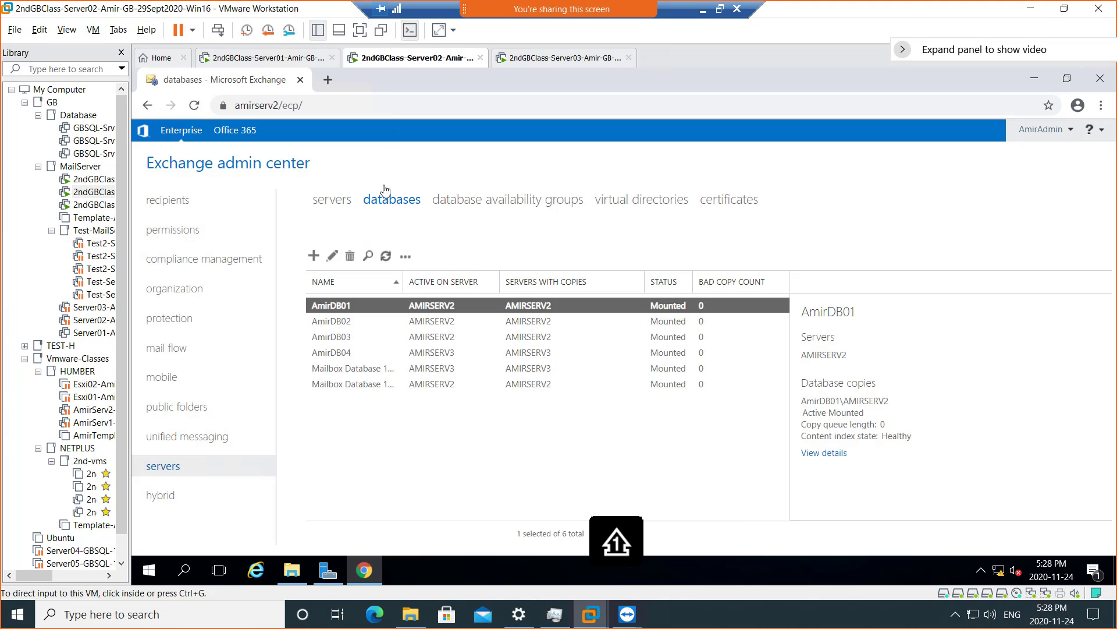
pyautogui.click(292, 568)
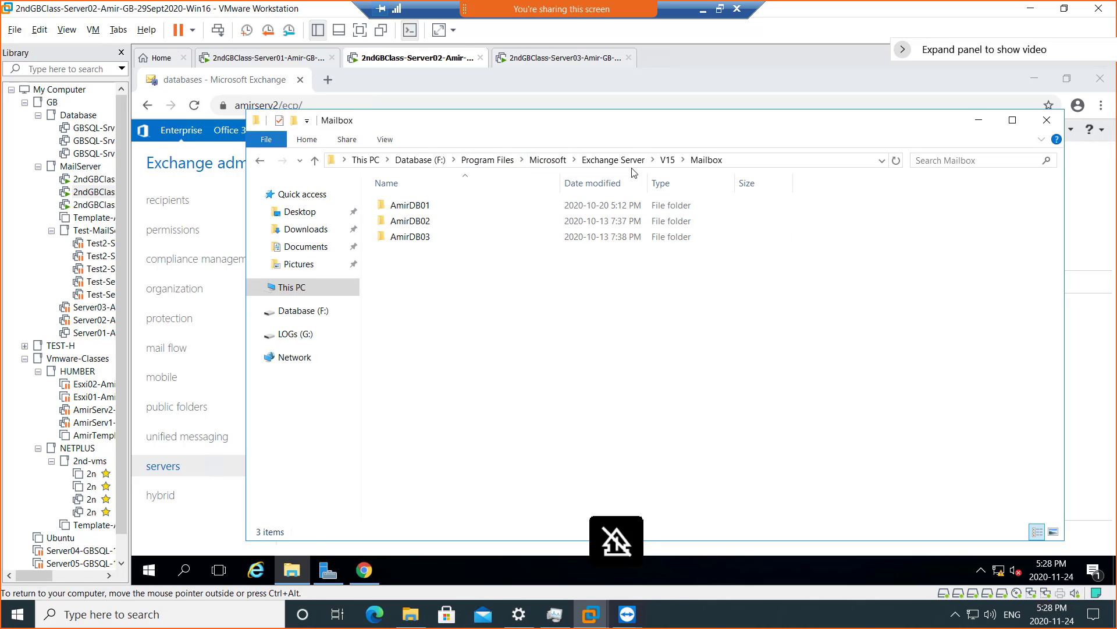
pyautogui.click(553, 59)
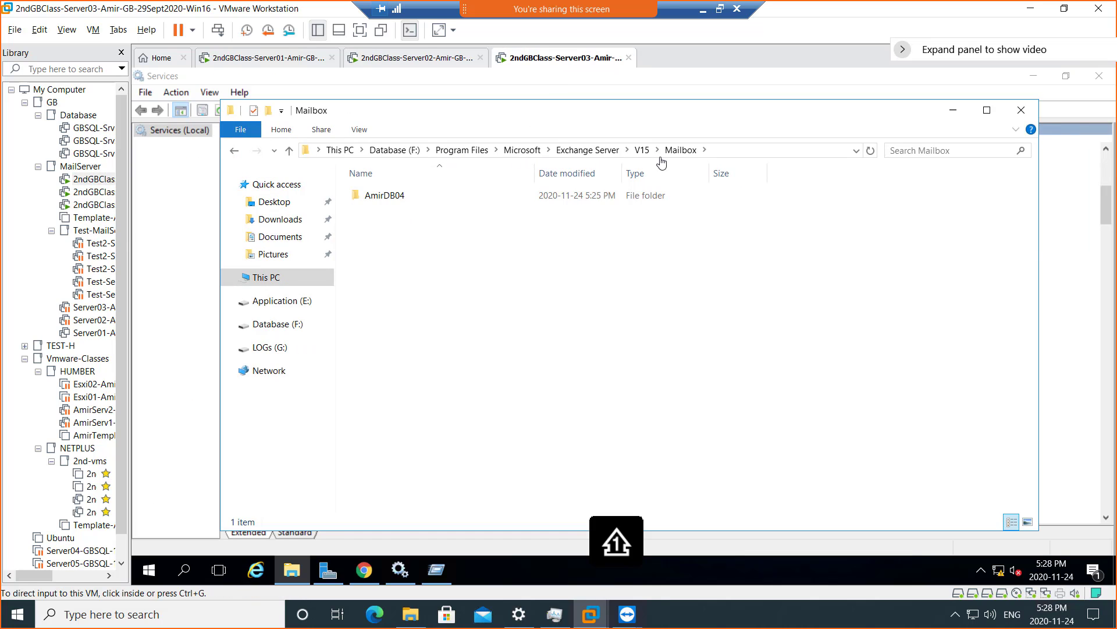
pyautogui.click(398, 58)
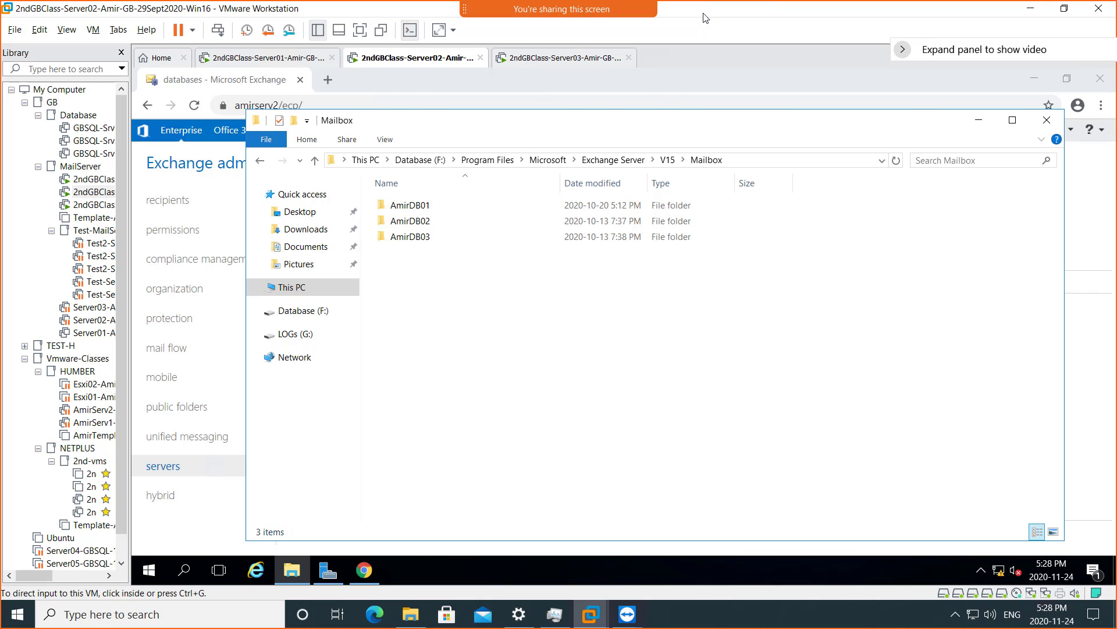
pyautogui.click(703, 13)
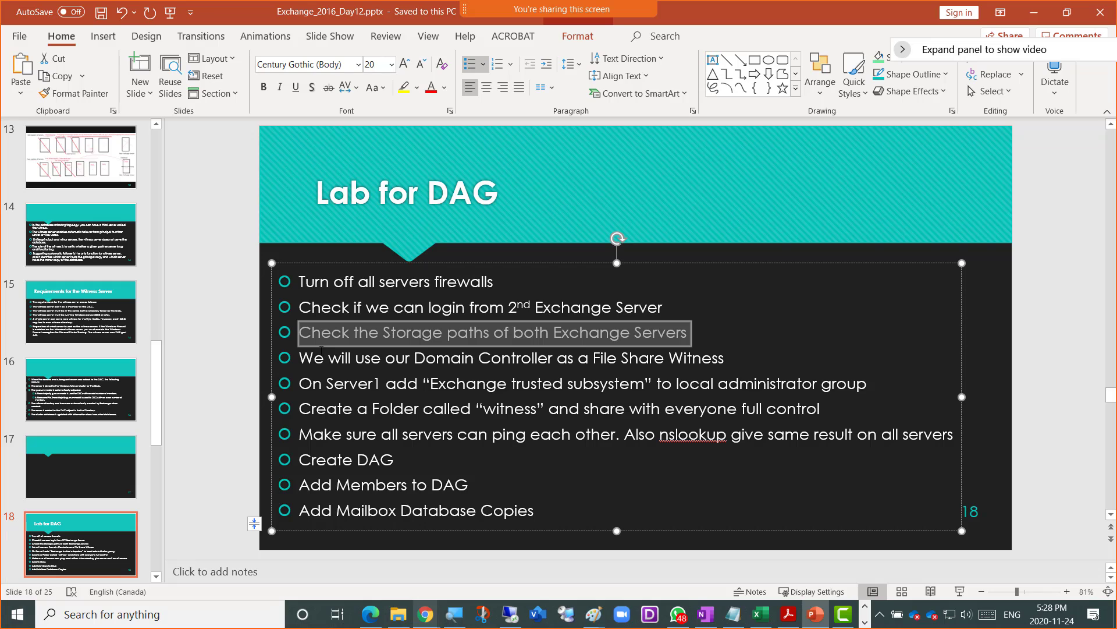
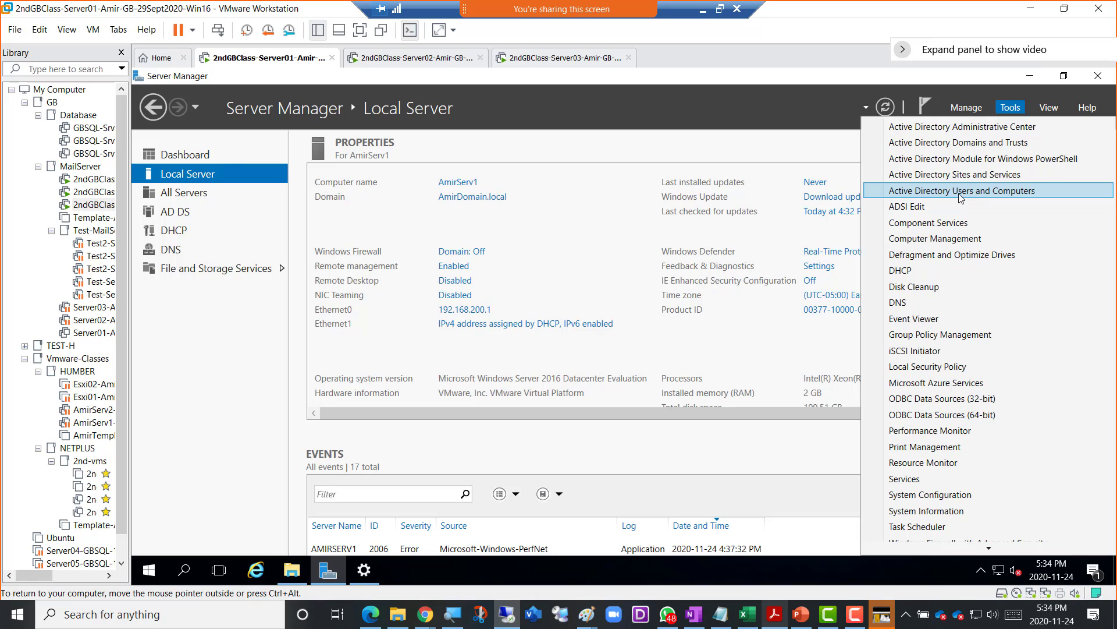
# - Open Active Directory Users and Computers, list the Builtin groups with a wider Name column, and select Administrators
pyautogui.click(966, 192)
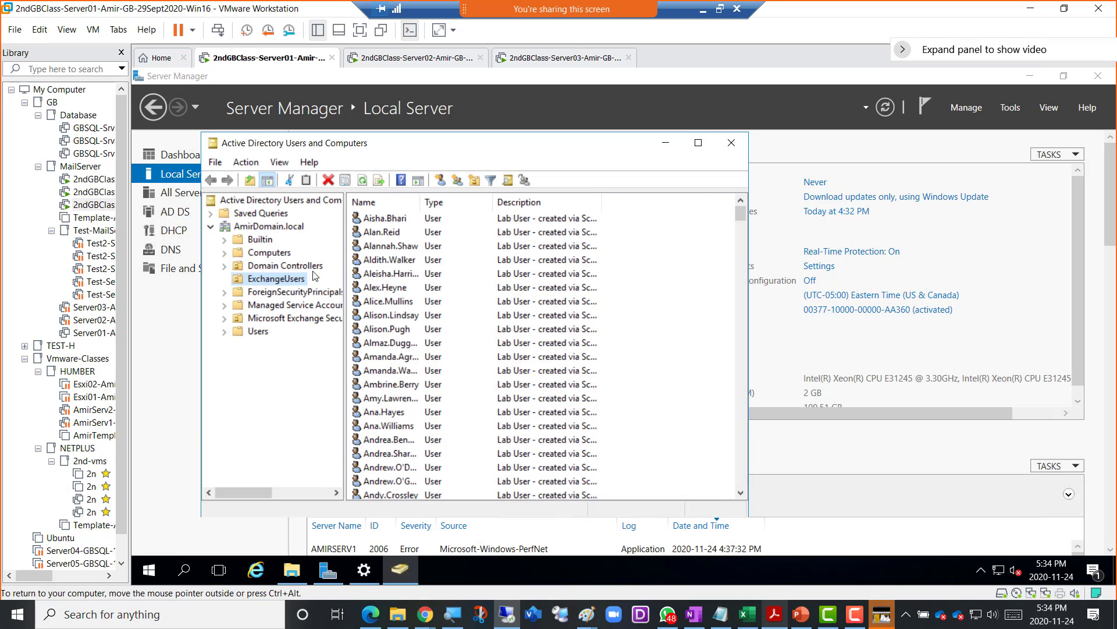
pyautogui.click(262, 334)
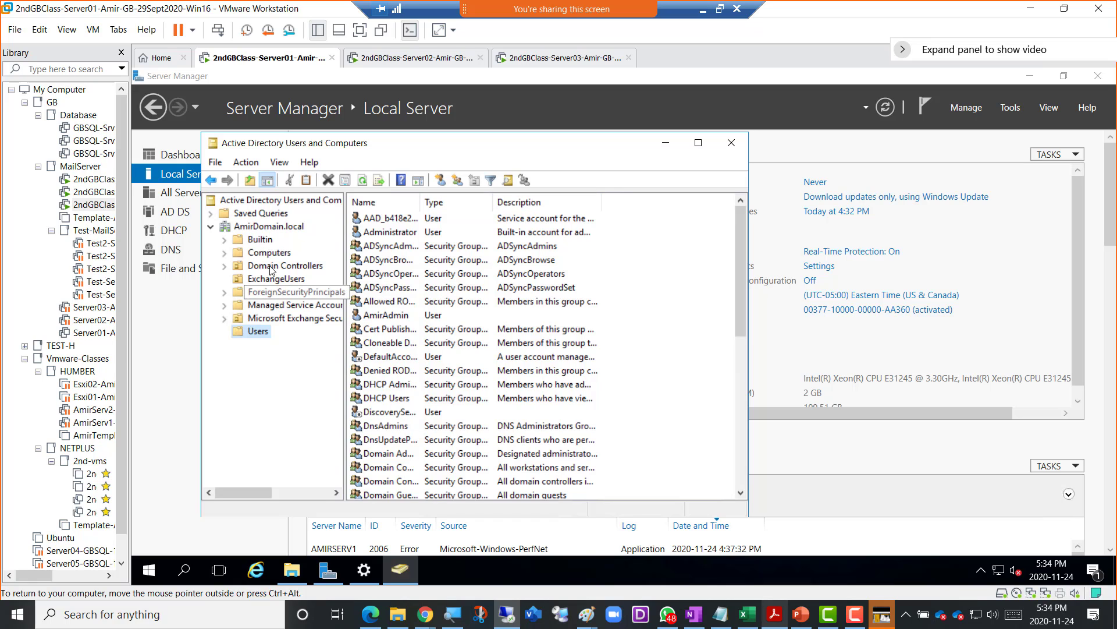
pyautogui.click(260, 240)
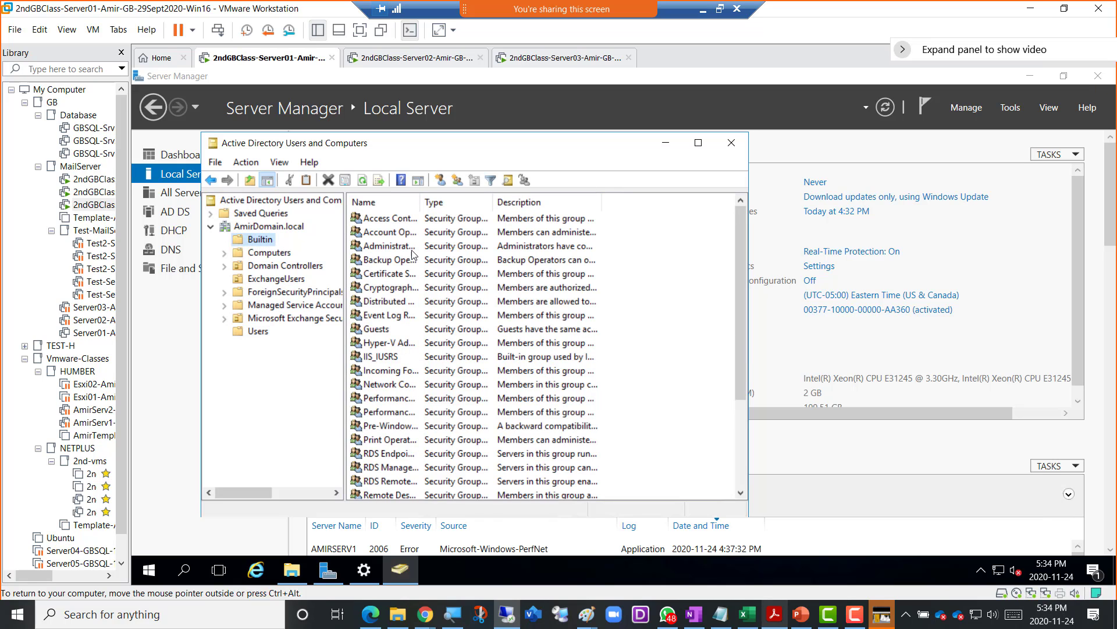
pyautogui.moveTo(421, 204); pyautogui.dragTo(462, 205)
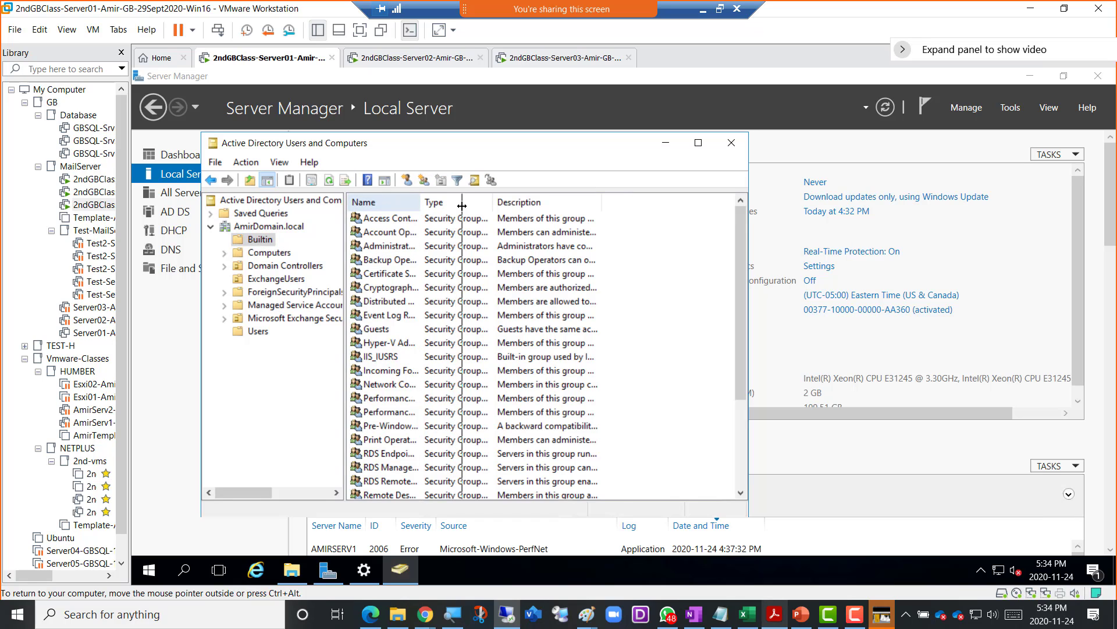
pyautogui.click(401, 247)
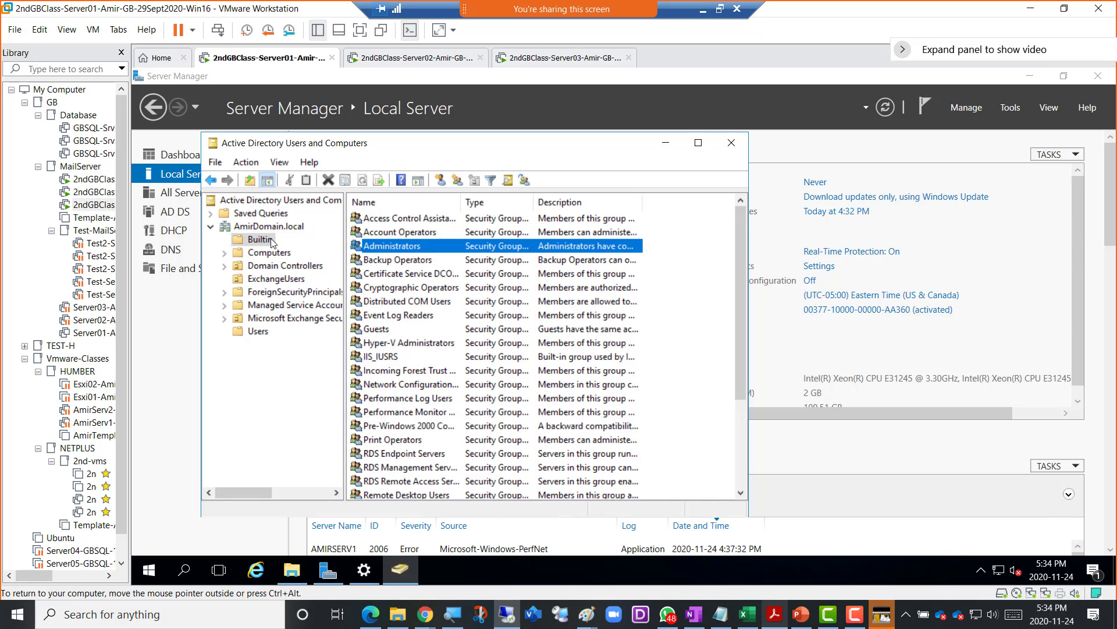
# - From the Administrators group's Members tab, add a member by resolving 'excha' to Exchange Trusted Subsystem
pyautogui.doubleClick(411, 247)
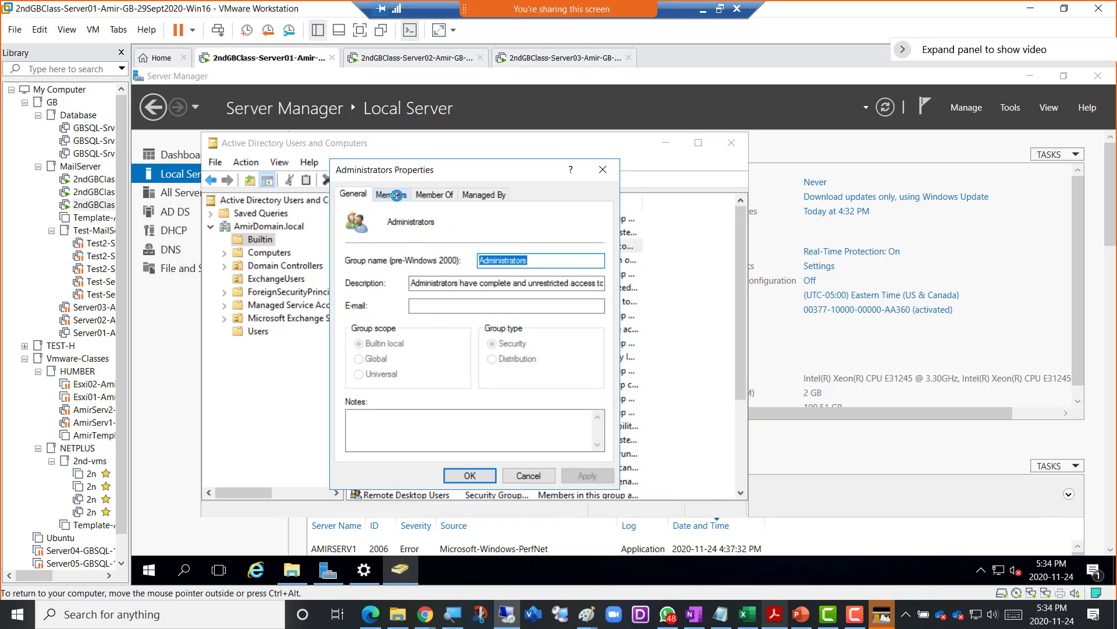
pyautogui.click(398, 197)
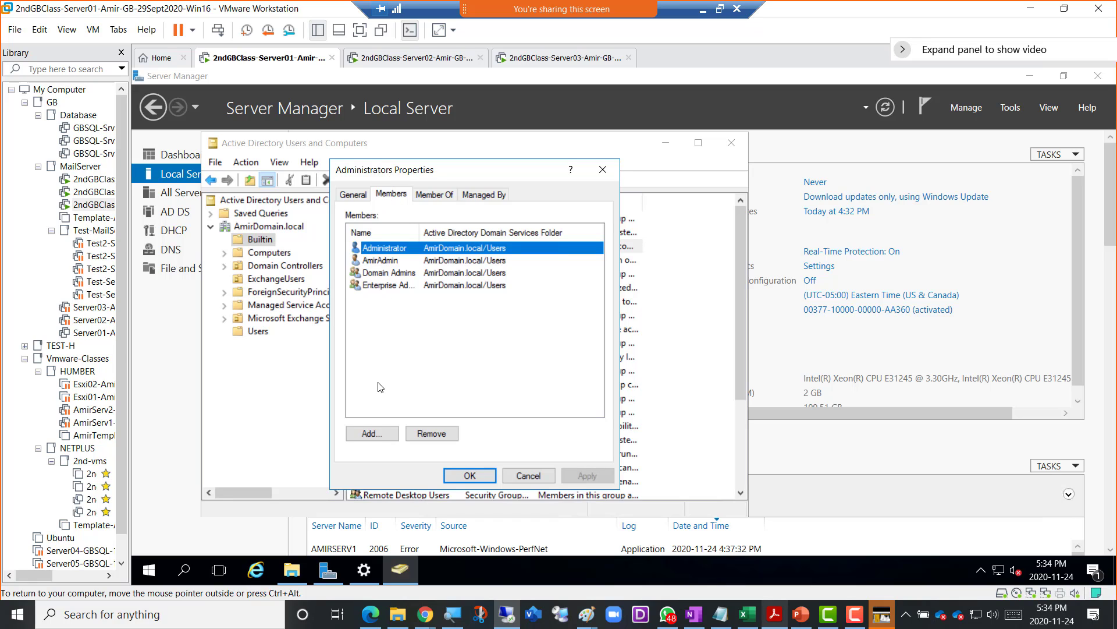
pyautogui.click(371, 434)
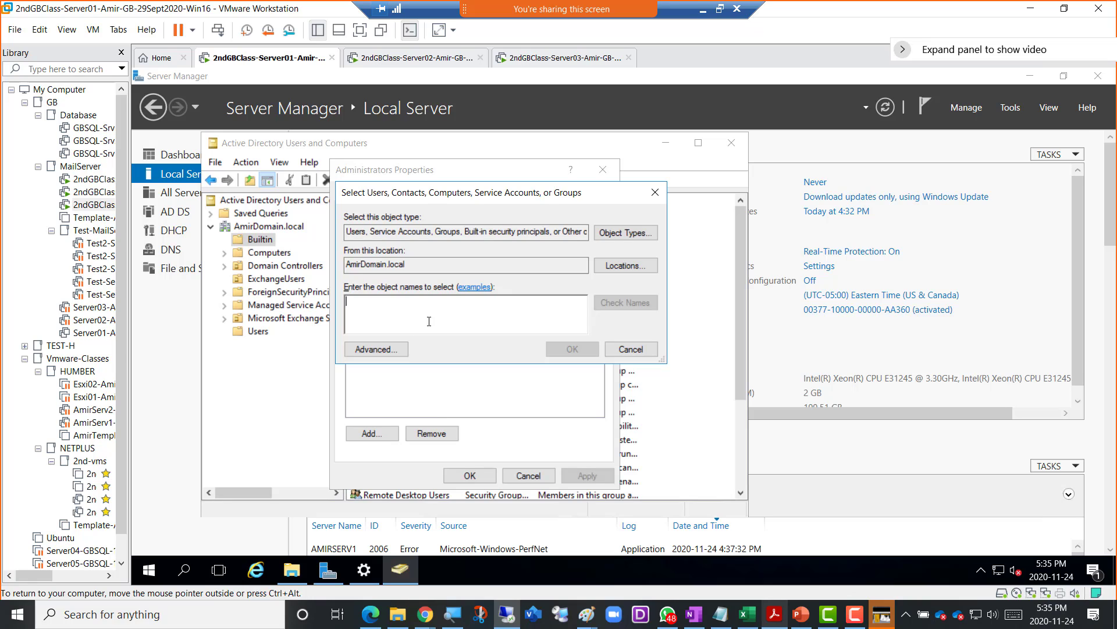
pyautogui.write('excha')
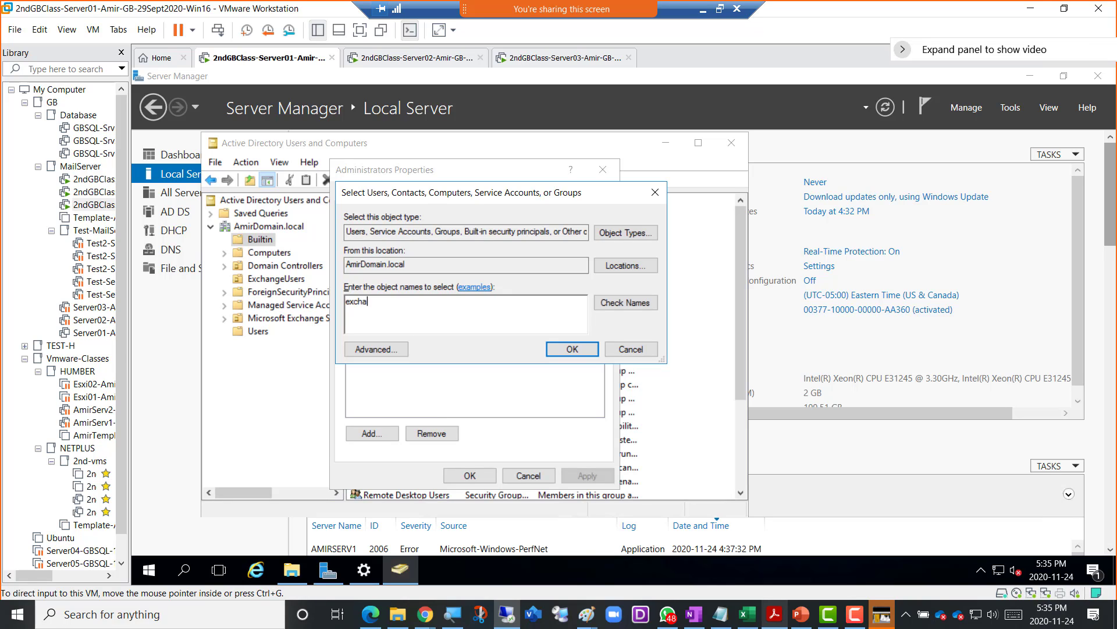
pyautogui.click(615, 303)
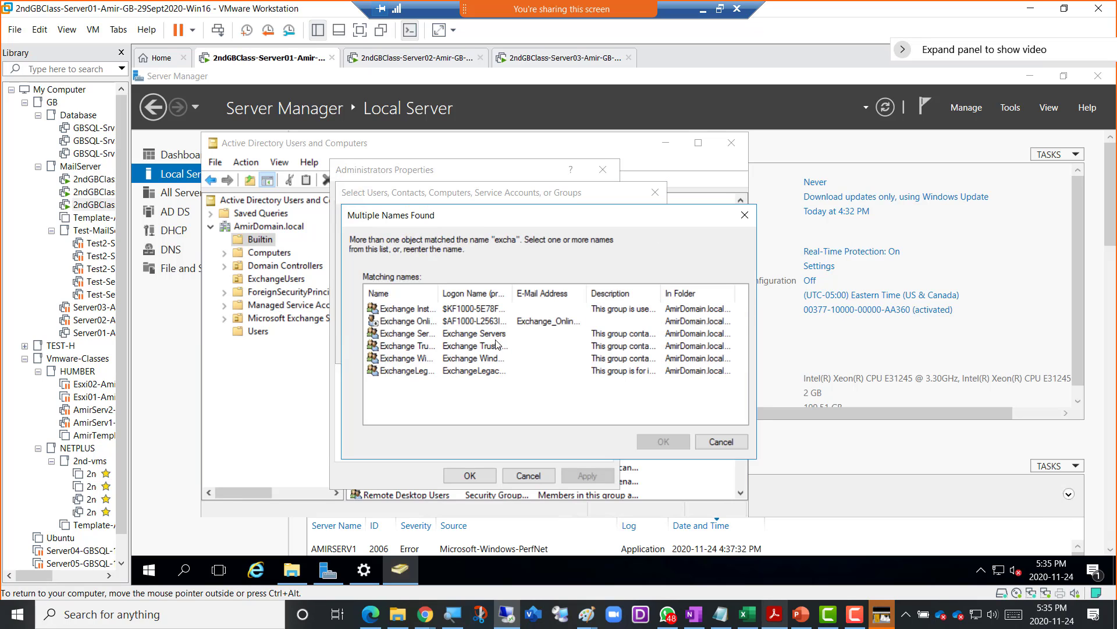
pyautogui.moveTo(469, 295); pyautogui.dragTo(497, 295)
pyautogui.click(423, 350)
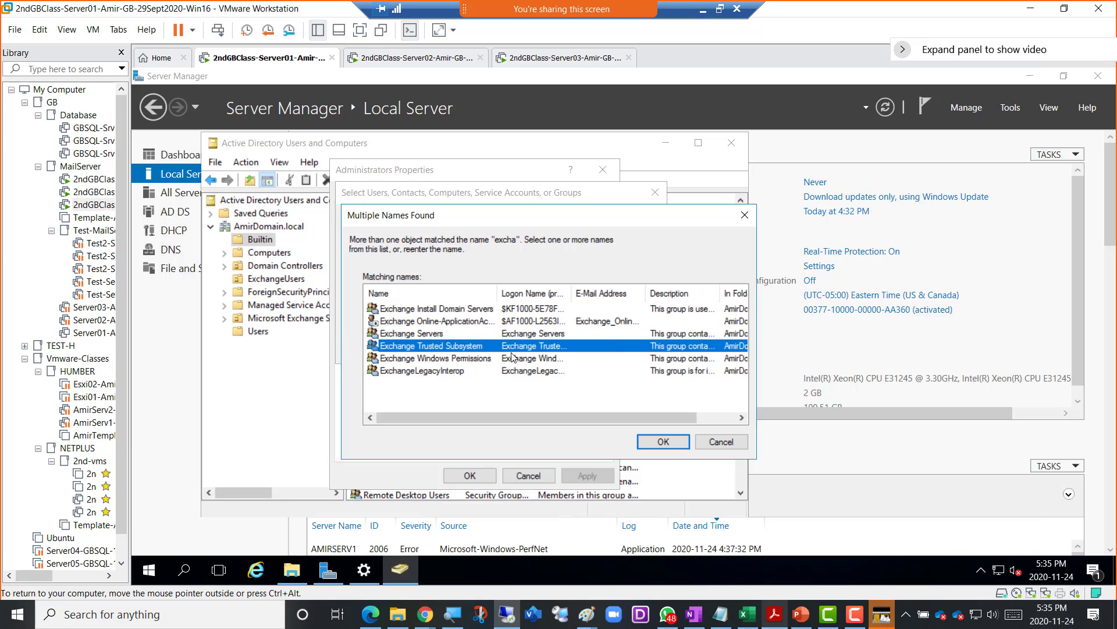
pyautogui.click(650, 441)
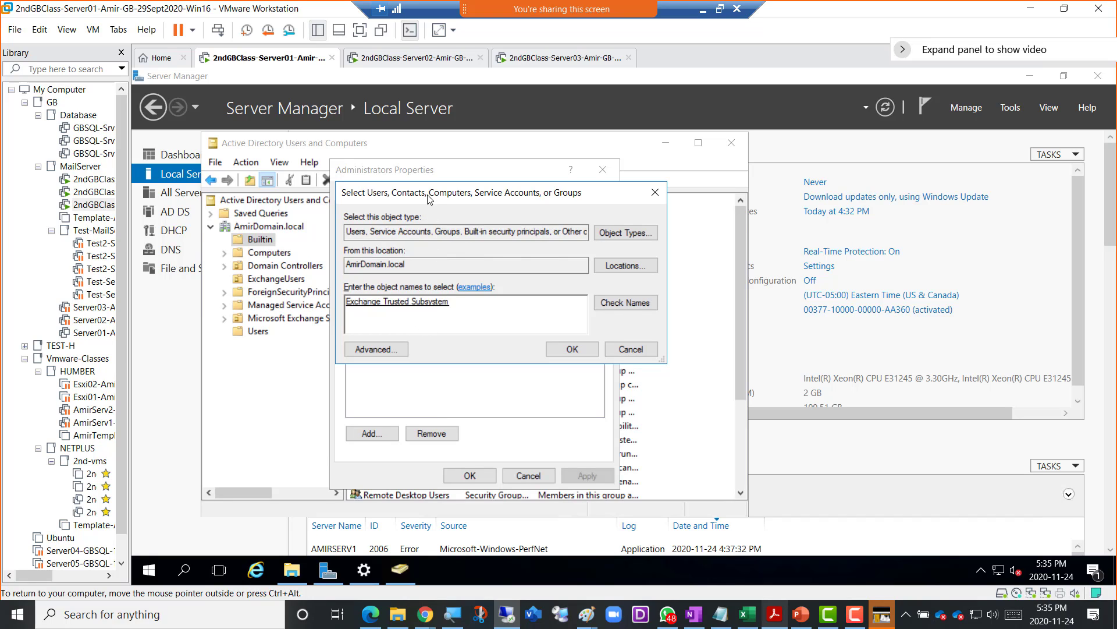
# - Reposition the Select Users dialog, restore the remote session window, and snip it with Win+Shift+S
pyautogui.moveTo(426, 193); pyautogui.dragTo(475, 188)
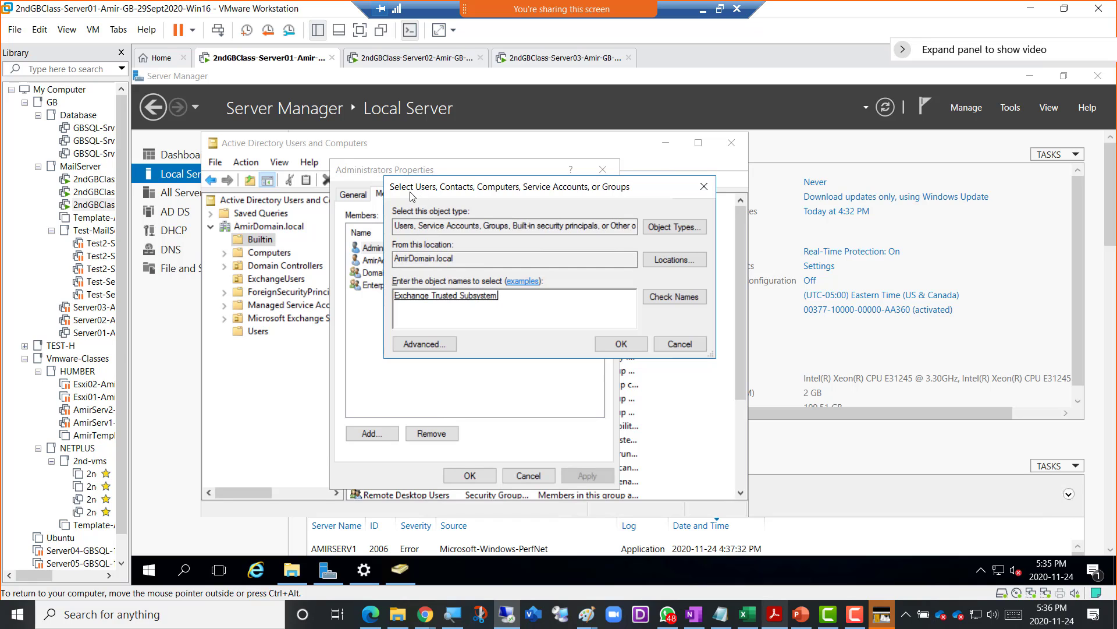
pyautogui.moveTo(384, 212); pyautogui.dragTo(381, 227)
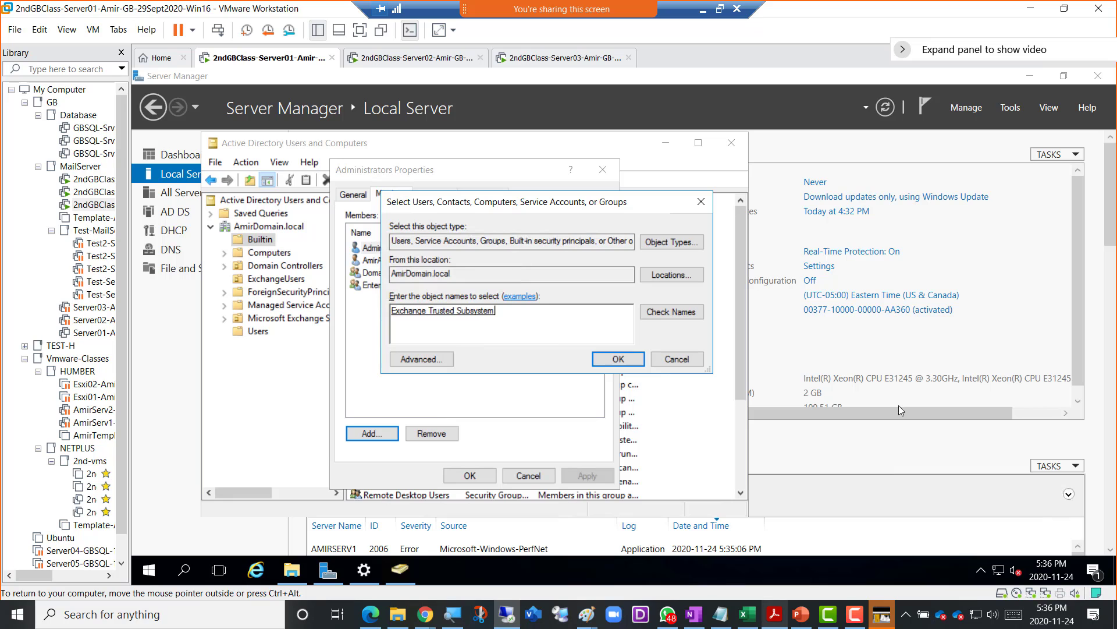
pyautogui.click(720, 8)
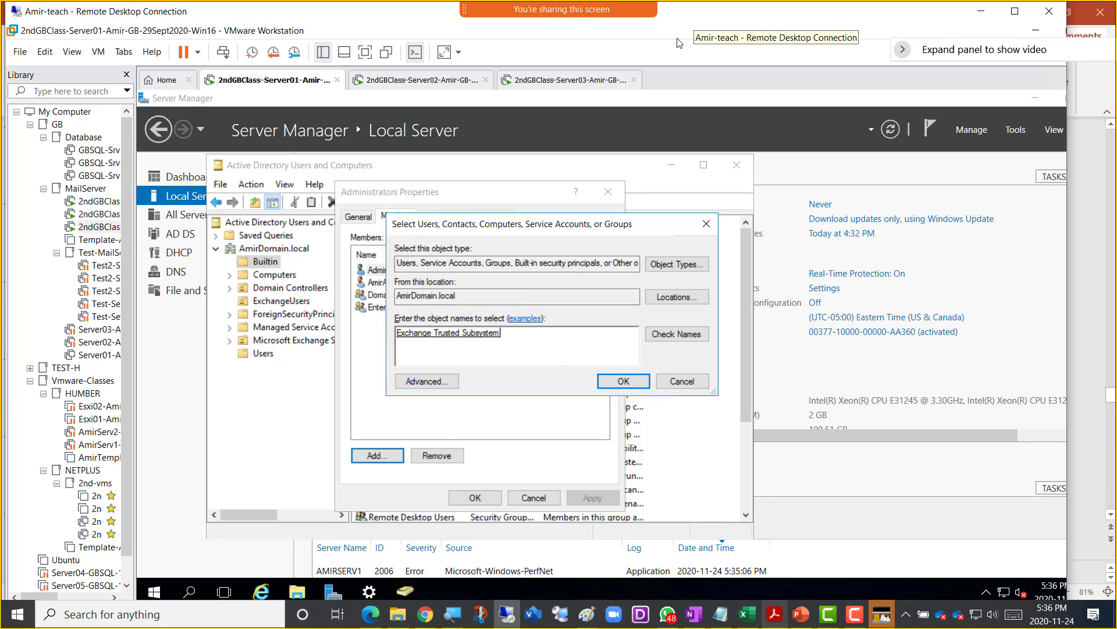
pyautogui.press('super+shift+s')
pyautogui.moveTo(86, 21); pyautogui.dragTo(854, 550)
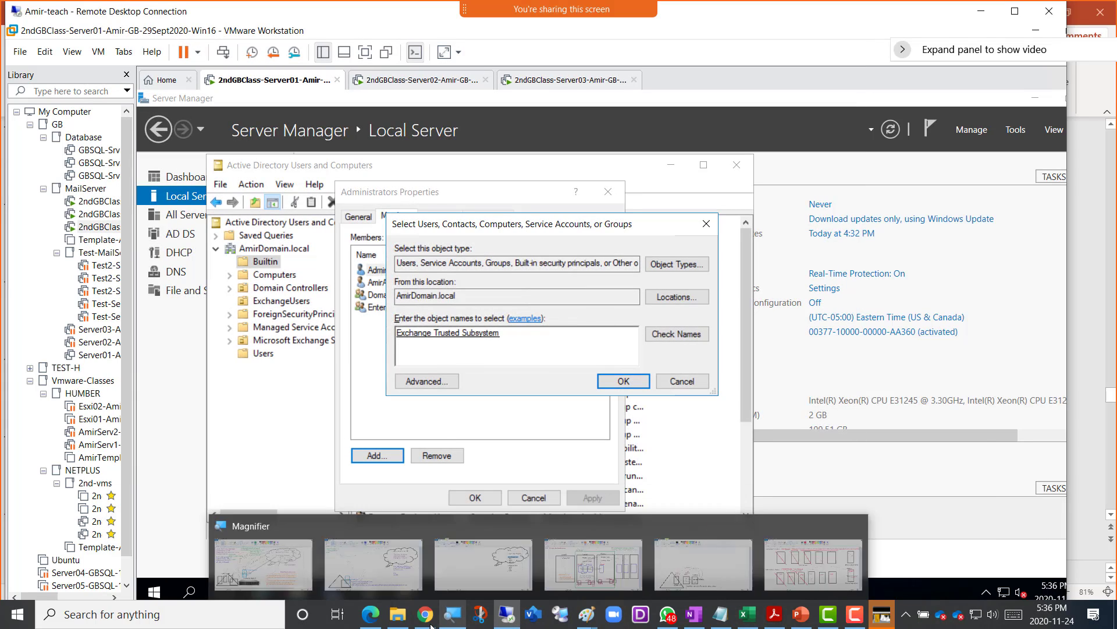
# - In OneNote, write 'Screenshot 3 = Non-Exchange Server trusting DAG', paste the capture below, then return to the server
pyautogui.moveTo(424, 614)
pyautogui.click(592, 545)
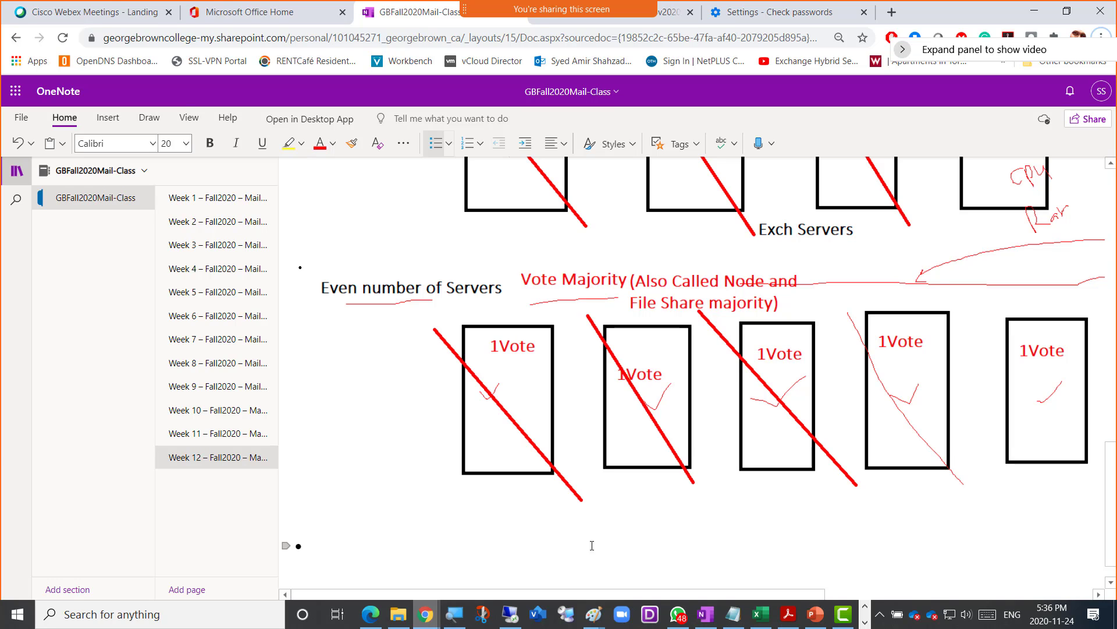
pyautogui.write('Screen')
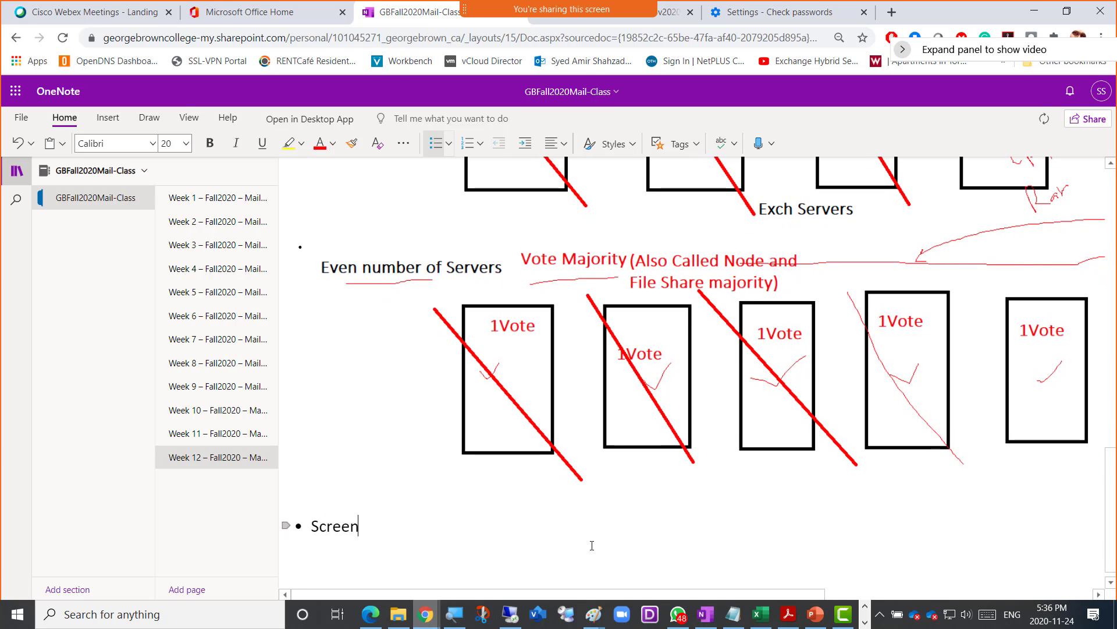
pyautogui.write('shot 3 ')
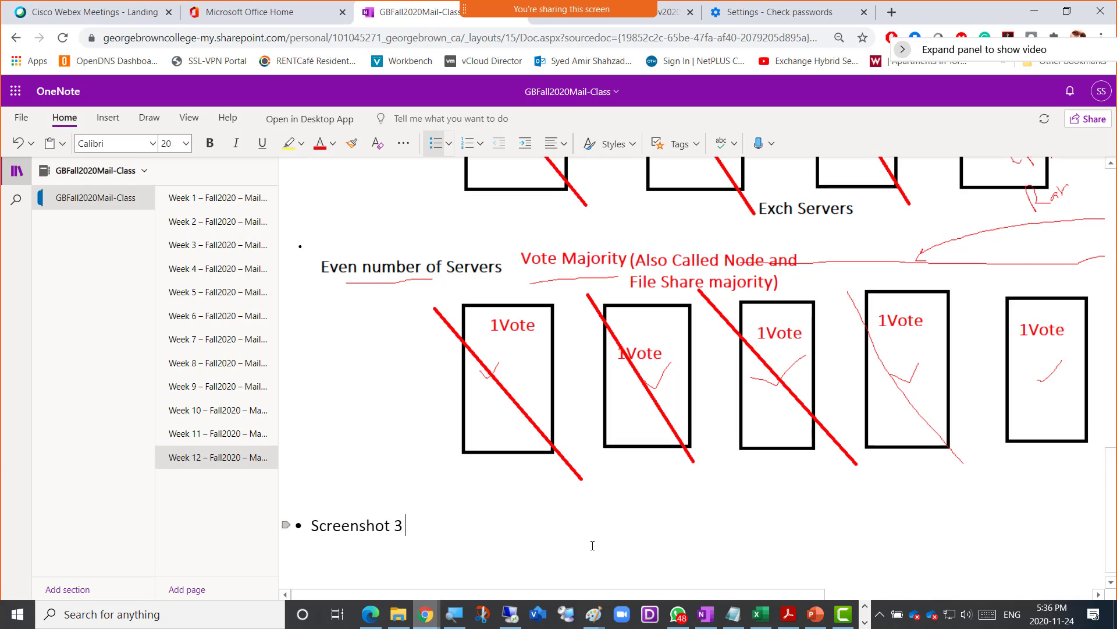
pyautogui.write('= Non-Exchange Srv')
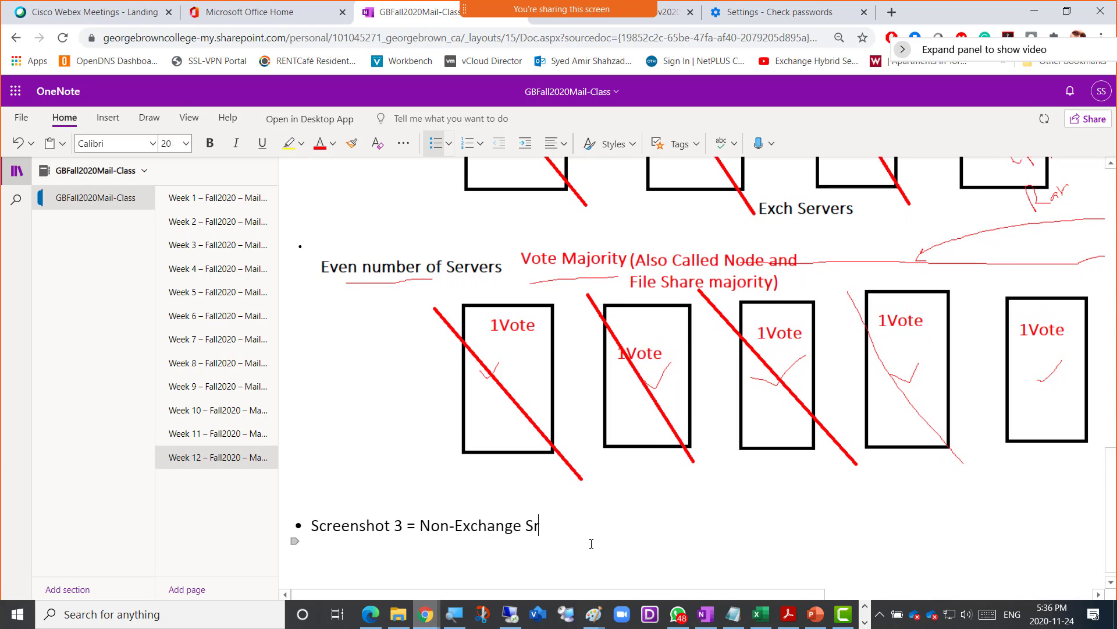
pyautogui.press('BackSpace')
pyautogui.press('BackSpace')
pyautogui.write('e')
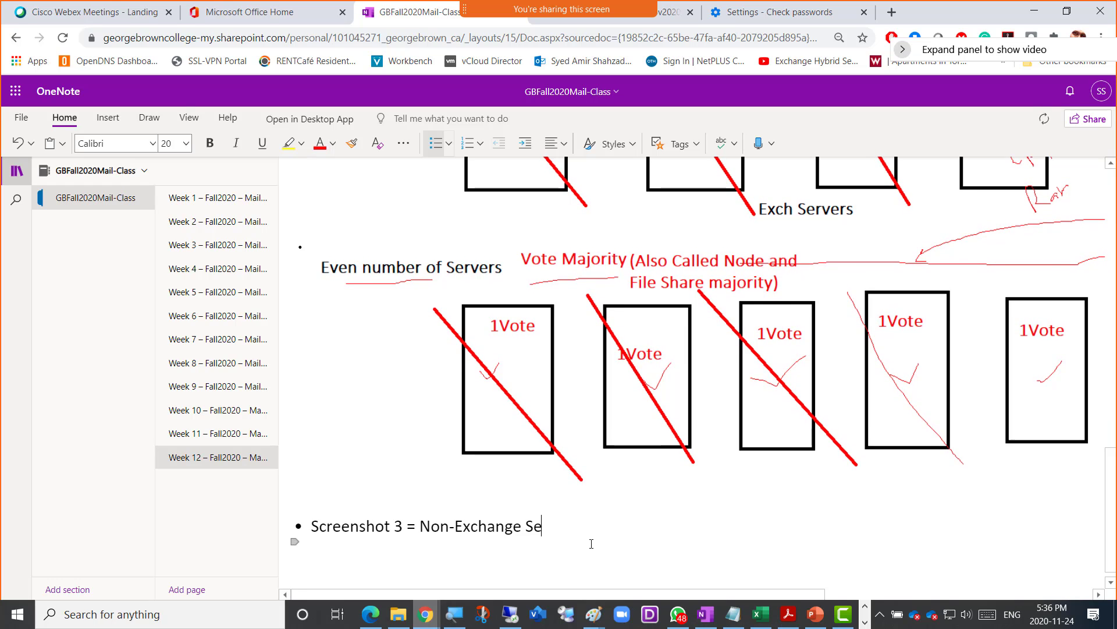
pyautogui.write('rver trusting DAG')
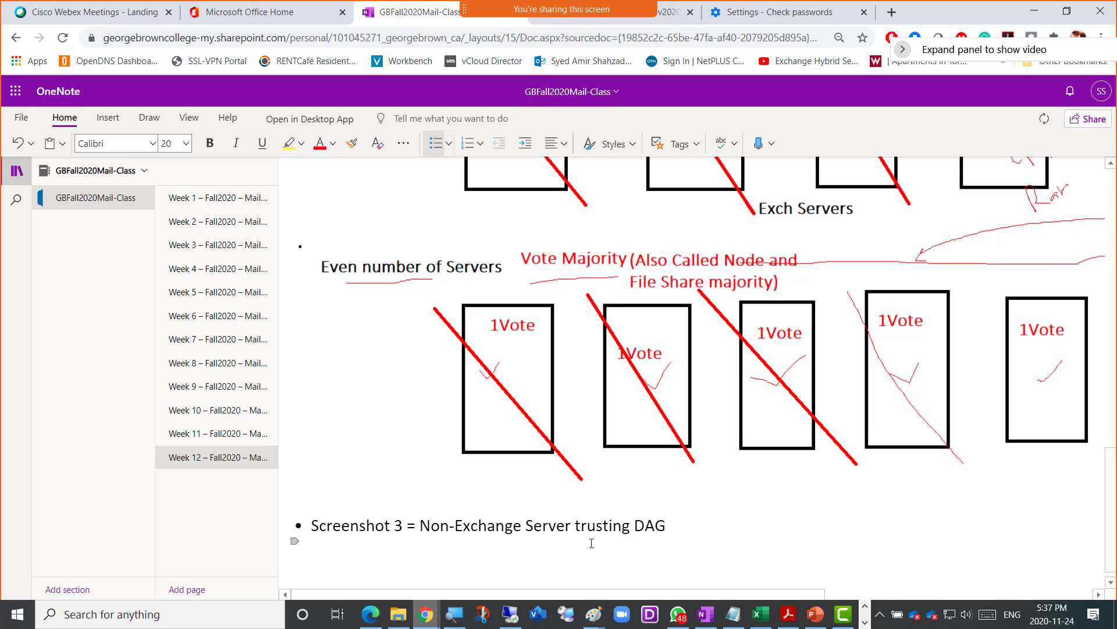
pyautogui.hotkey('ctrl', 'v')
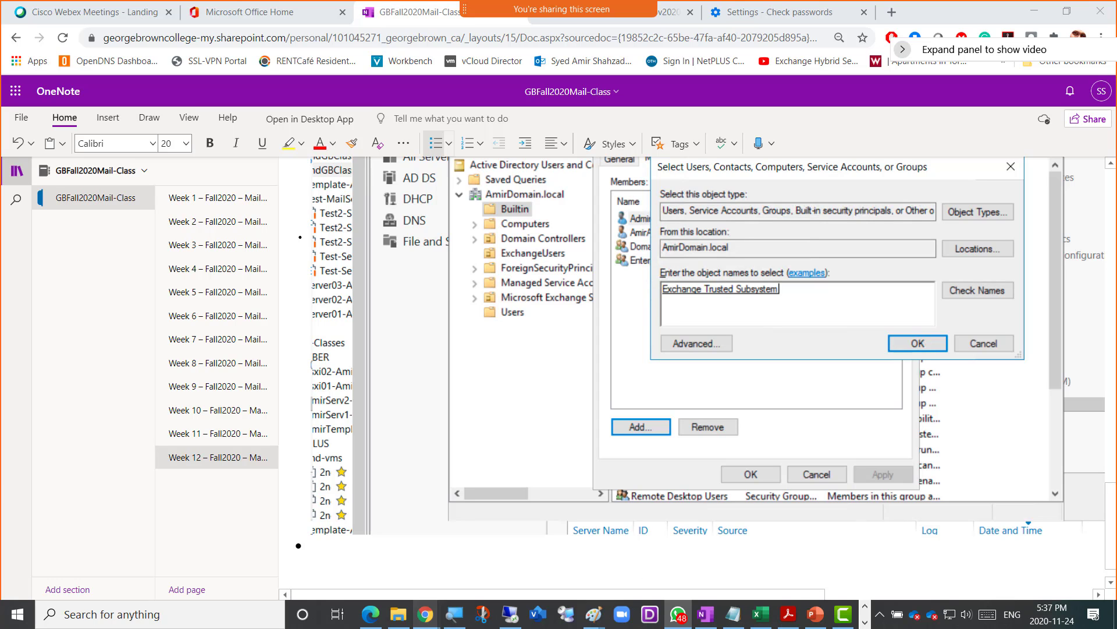
pyautogui.click(510, 617)
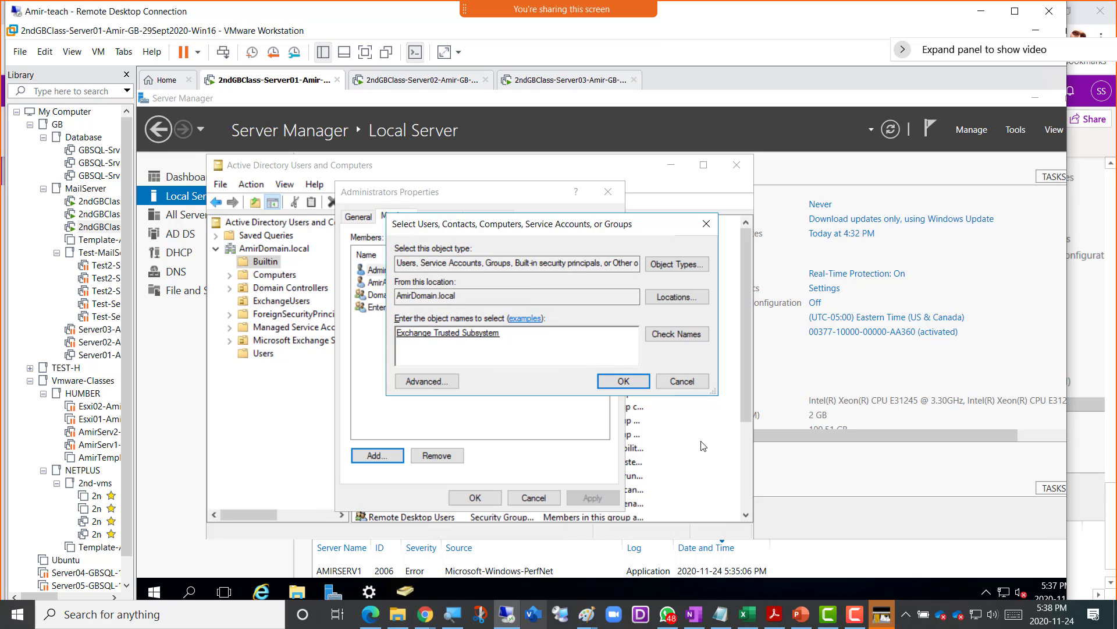
# - Confirm and apply Exchange Trusted Subsystem's Administrators membership, refresh AmirDomain.local, and minimize the directory tool
pyautogui.click(623, 381)
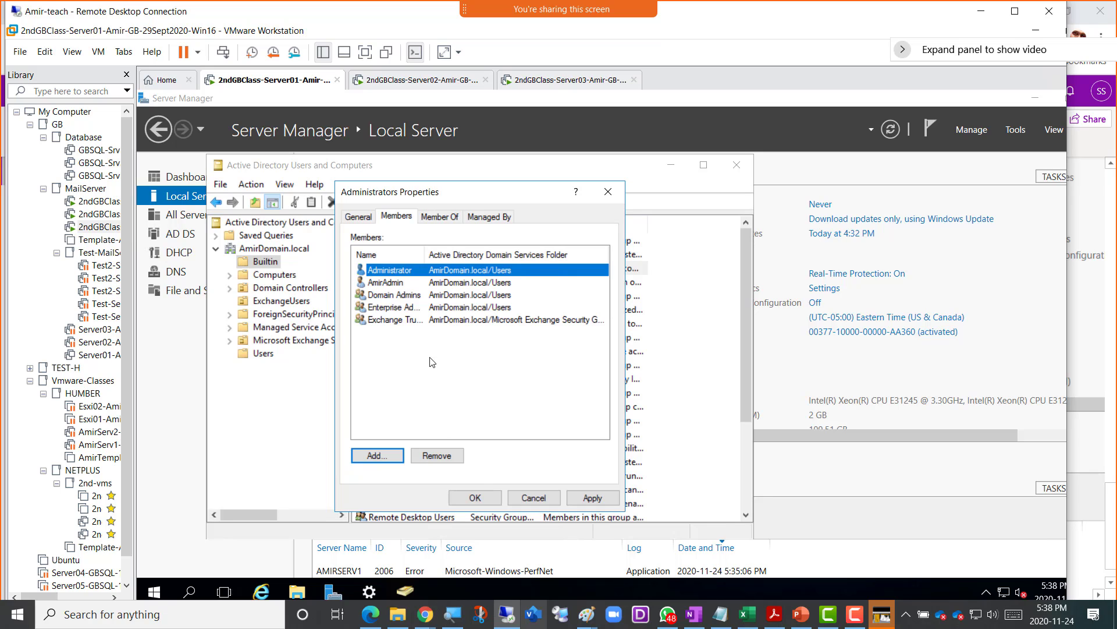
pyautogui.click(592, 499)
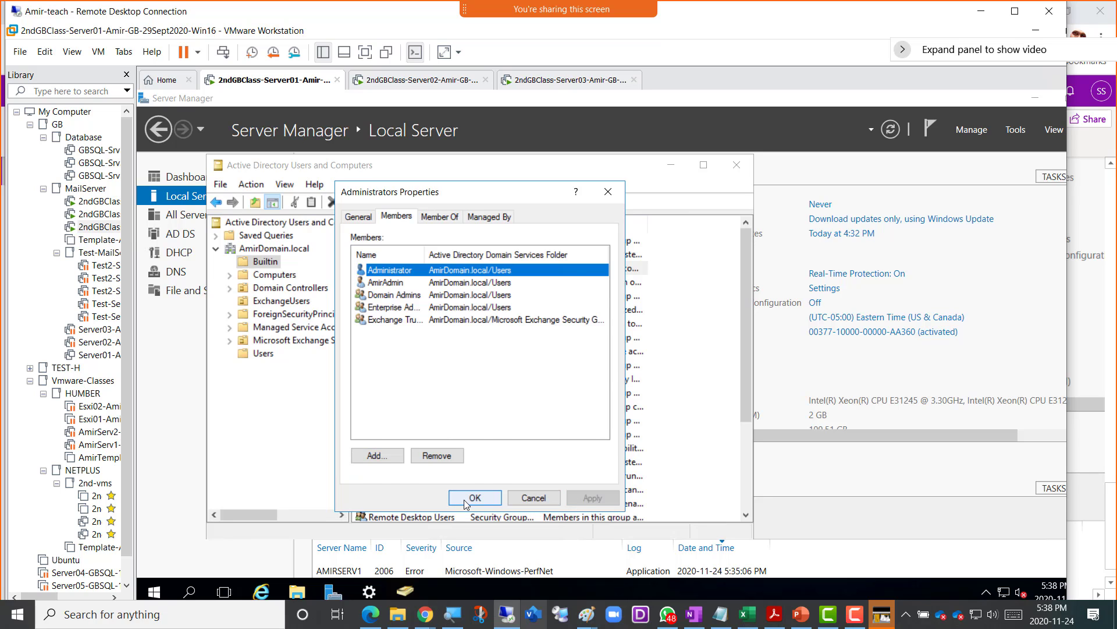
pyautogui.click(470, 499)
pyautogui.click(268, 250)
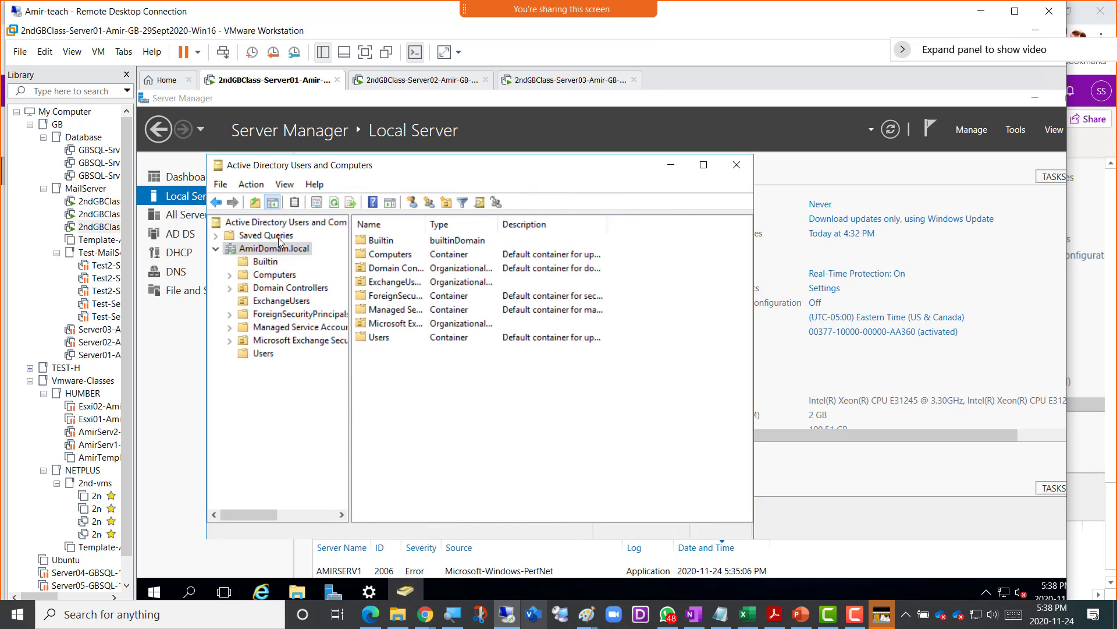
pyautogui.click(333, 202)
pyautogui.click(670, 168)
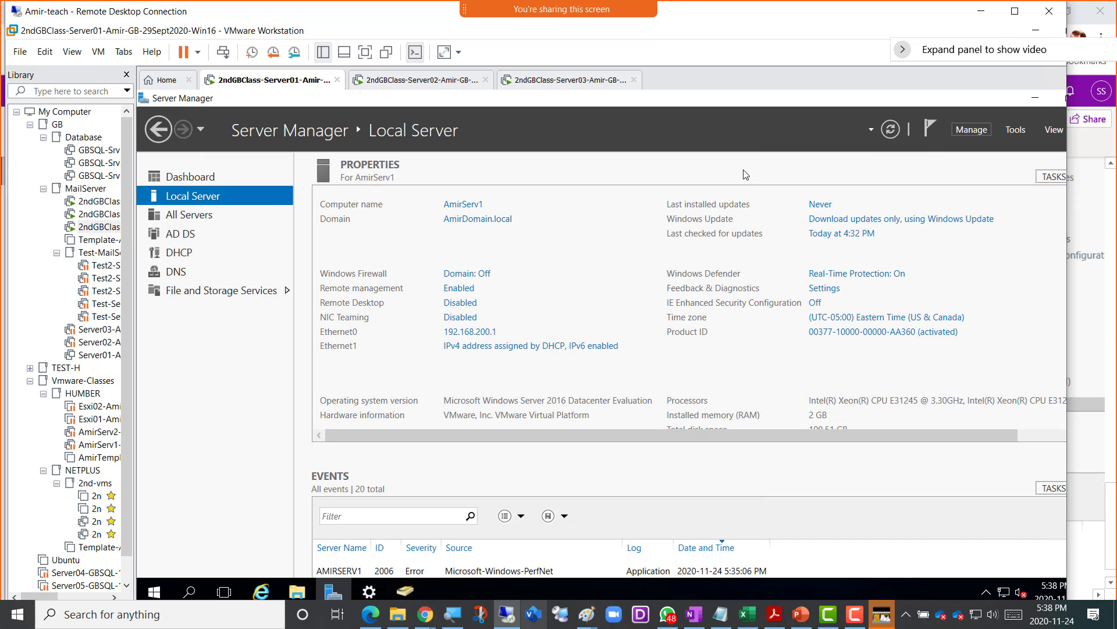
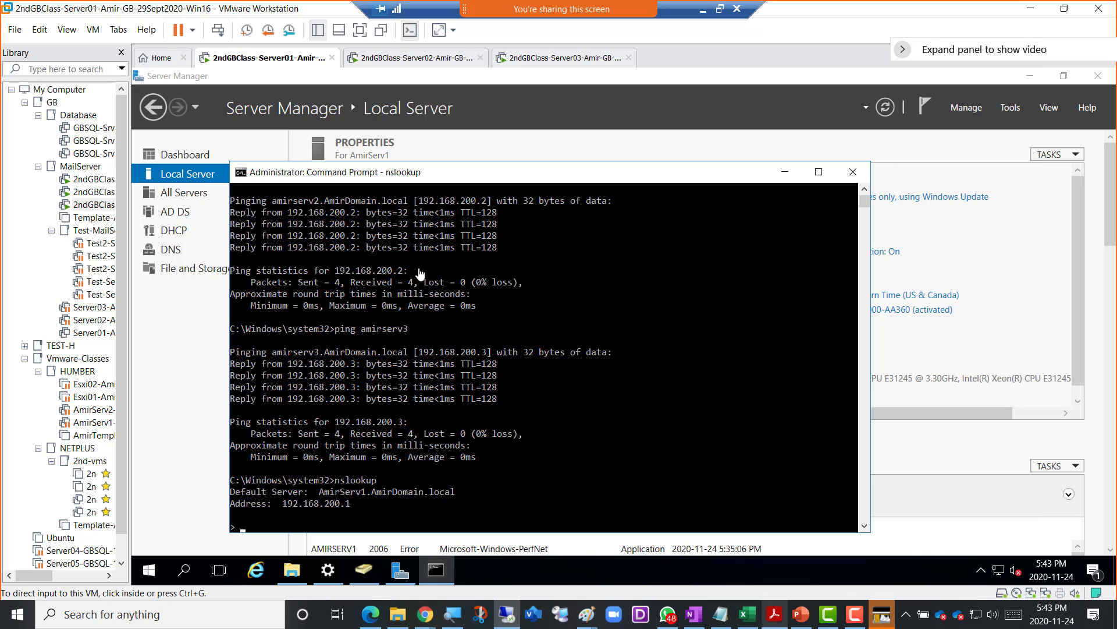
# - Disable AmirServ1's Ethernet1 network connection from Server Manager
pyautogui.click(552, 144)
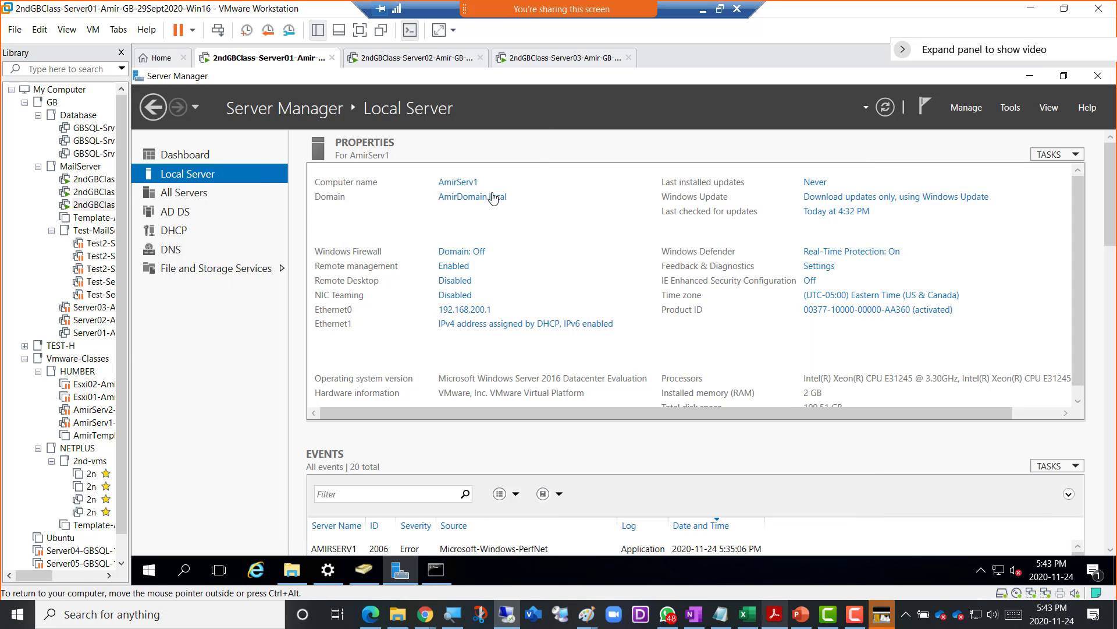
pyautogui.click(491, 325)
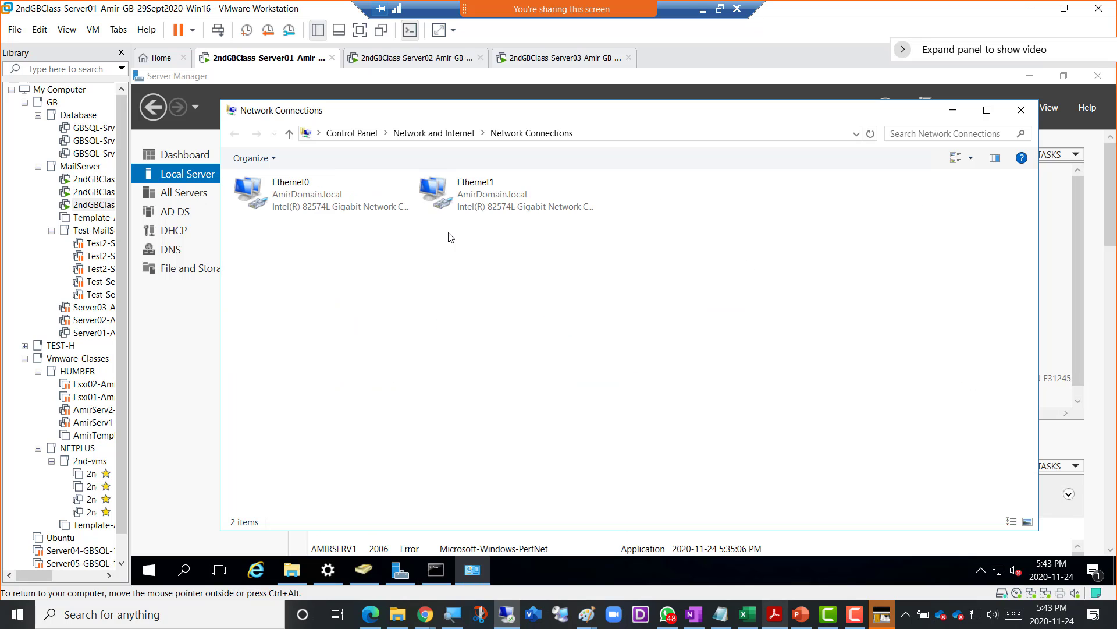
pyautogui.rightClick(480, 200)
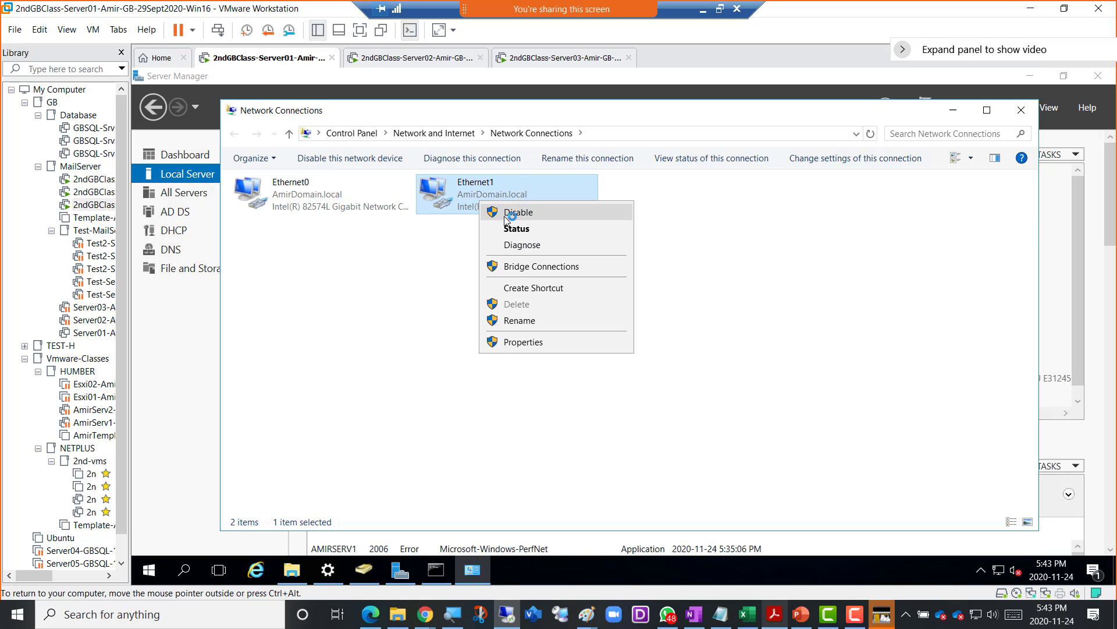
pyautogui.click(505, 214)
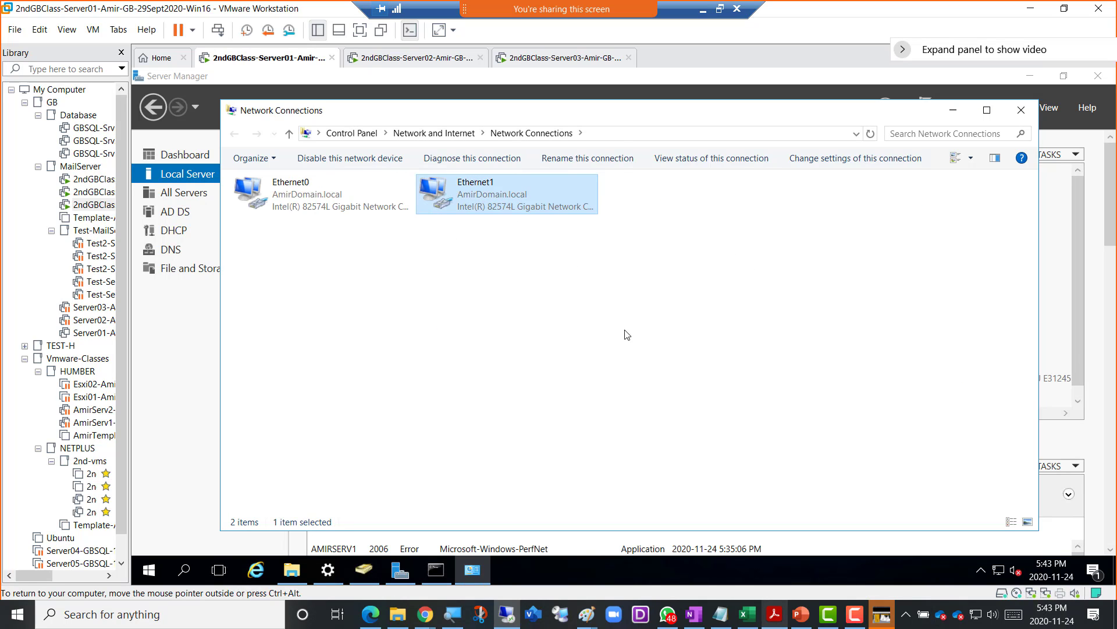
pyautogui.click(954, 110)
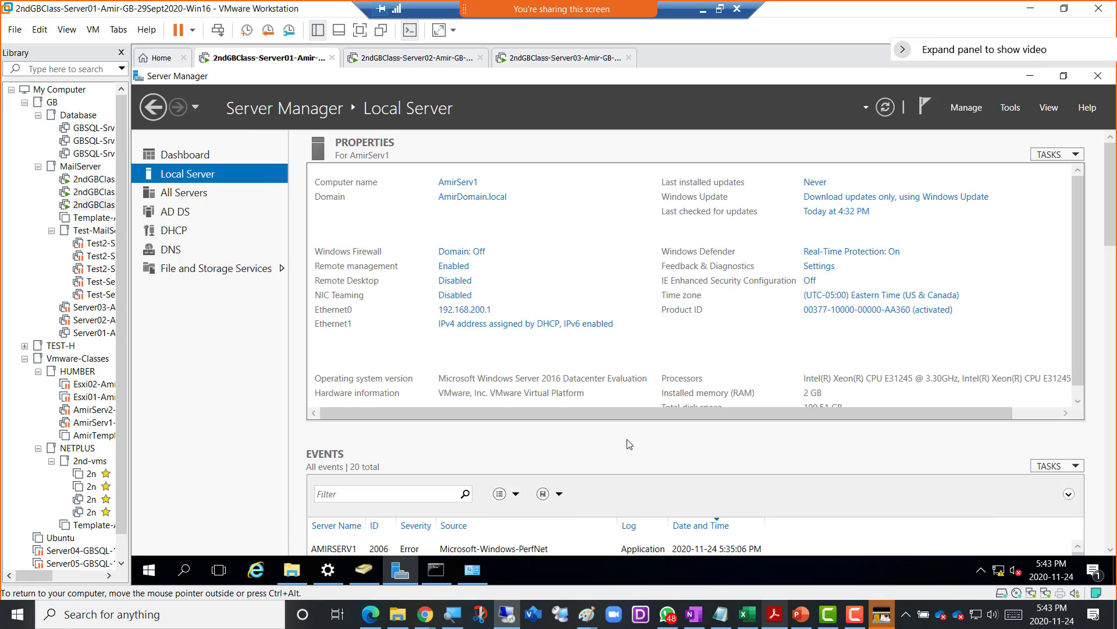
# - Exit nslookup, then run ipconfig /flushdns and ipconfig /registerdns
pyautogui.click(435, 571)
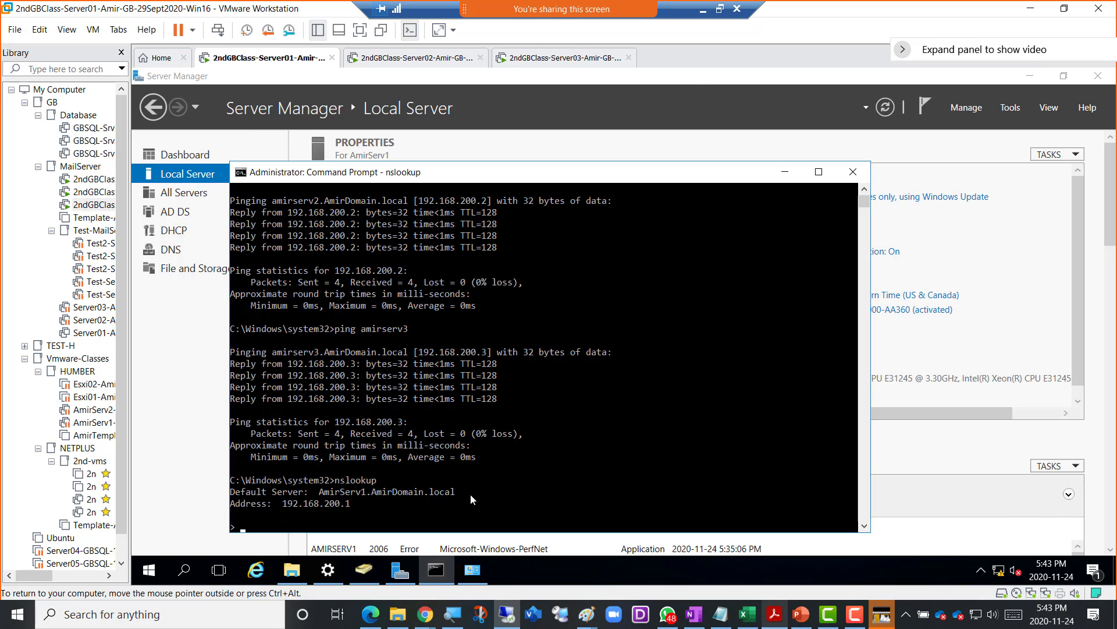
pyautogui.hotkey('ctrl', 'c')
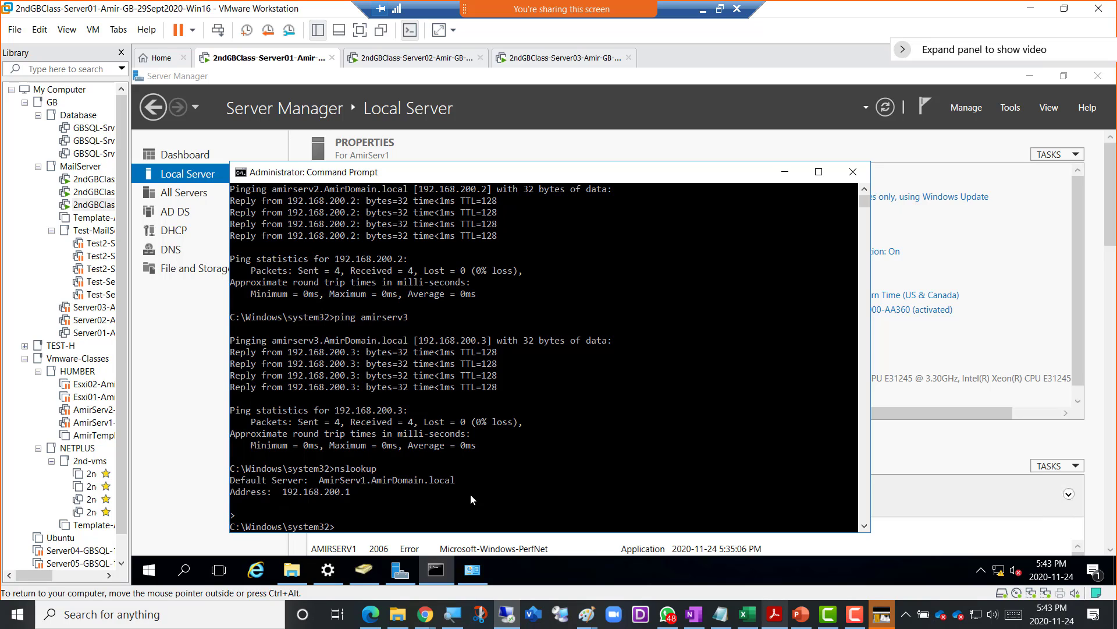
pyautogui.write('ipconfig /flushdns')
pyautogui.press('Return')
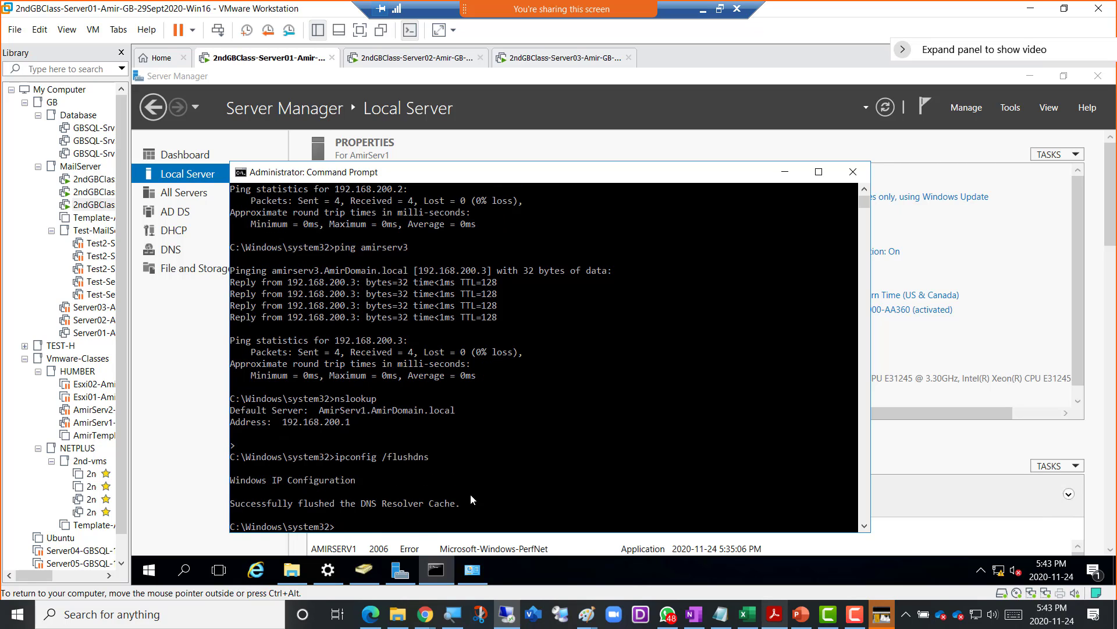
pyautogui.press('Up')
pyautogui.press('BackSpace')
pyautogui.press('BackSpace')
pyautogui.press('BackSpace')
pyautogui.press('BackSpace')
pyautogui.press('BackSpace')
pyautogui.press('BackSpace')
pyautogui.press('BackSpace')
pyautogui.press('BackSpace')
pyautogui.write('registerdns')
pyautogui.press('Return')
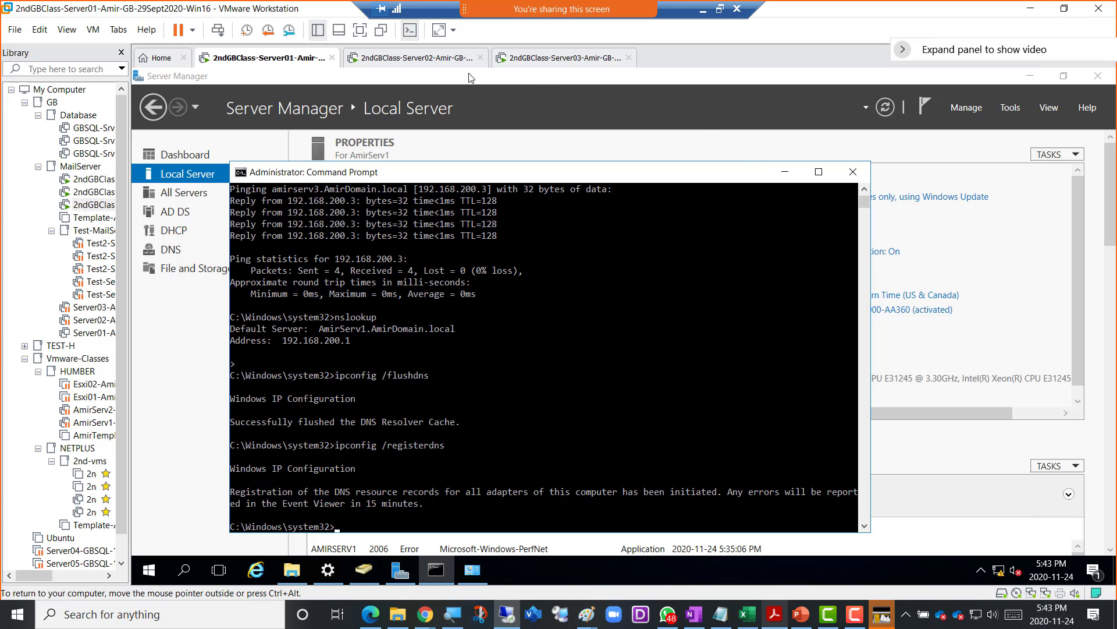
pyautogui.click(399, 60)
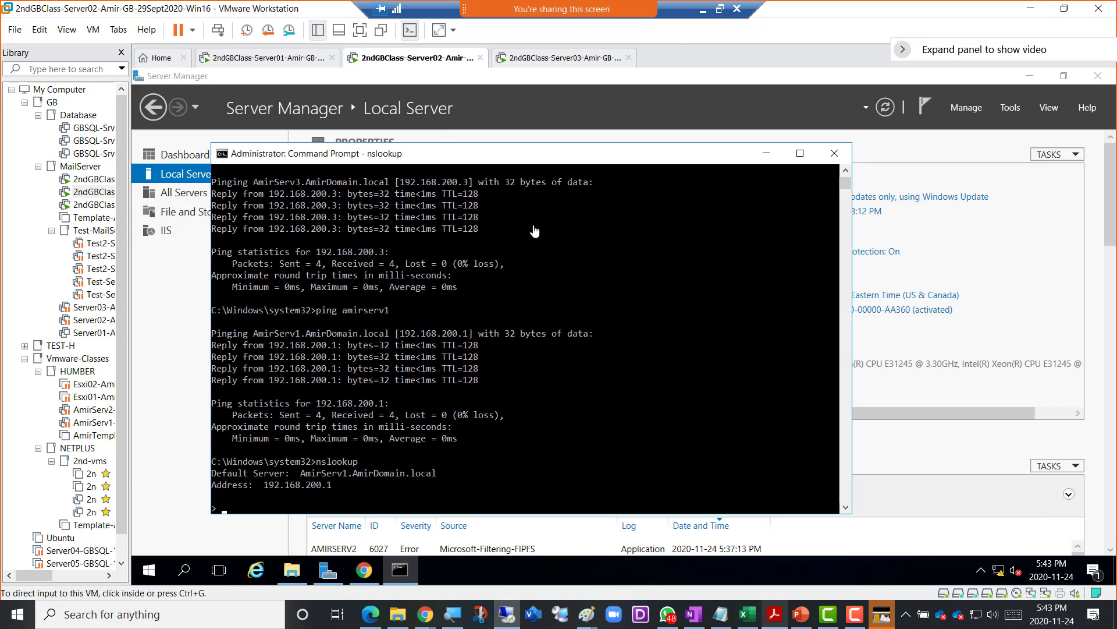
# - On Server02, bring up the Exchange admin center's servers area and show the empty database availability groups list
pyautogui.click(758, 156)
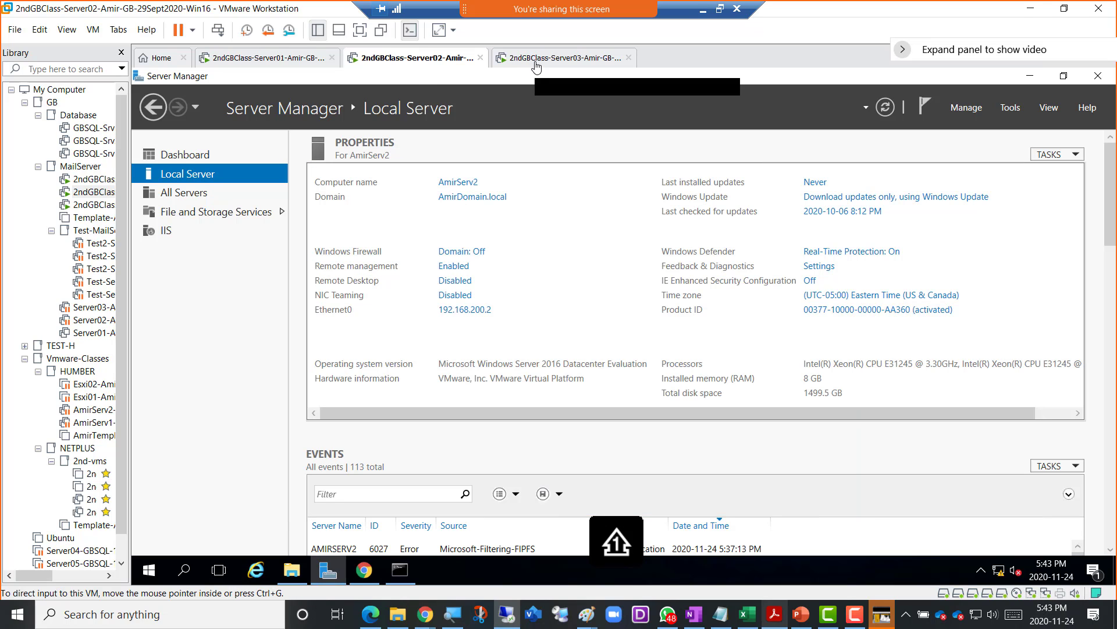
pyautogui.click(535, 67)
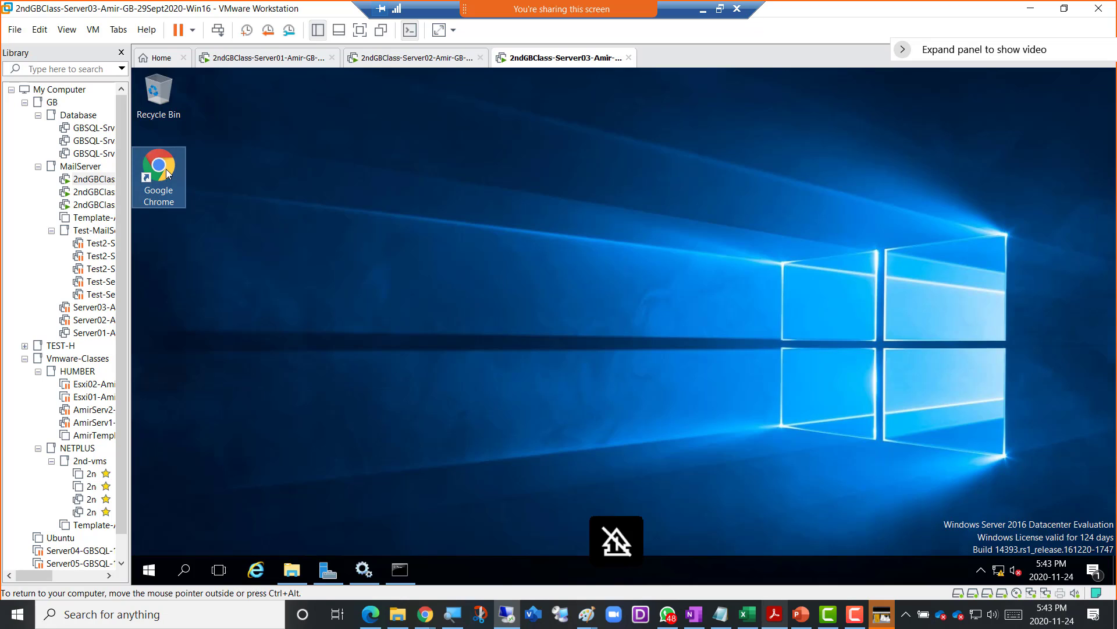
pyautogui.click(384, 61)
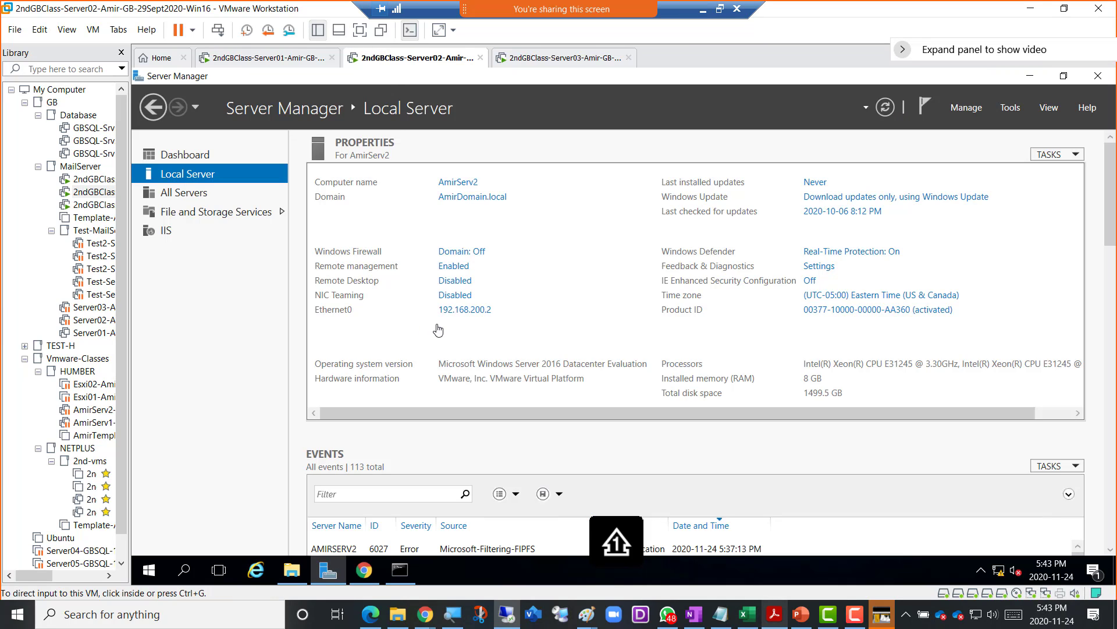
pyautogui.click(363, 572)
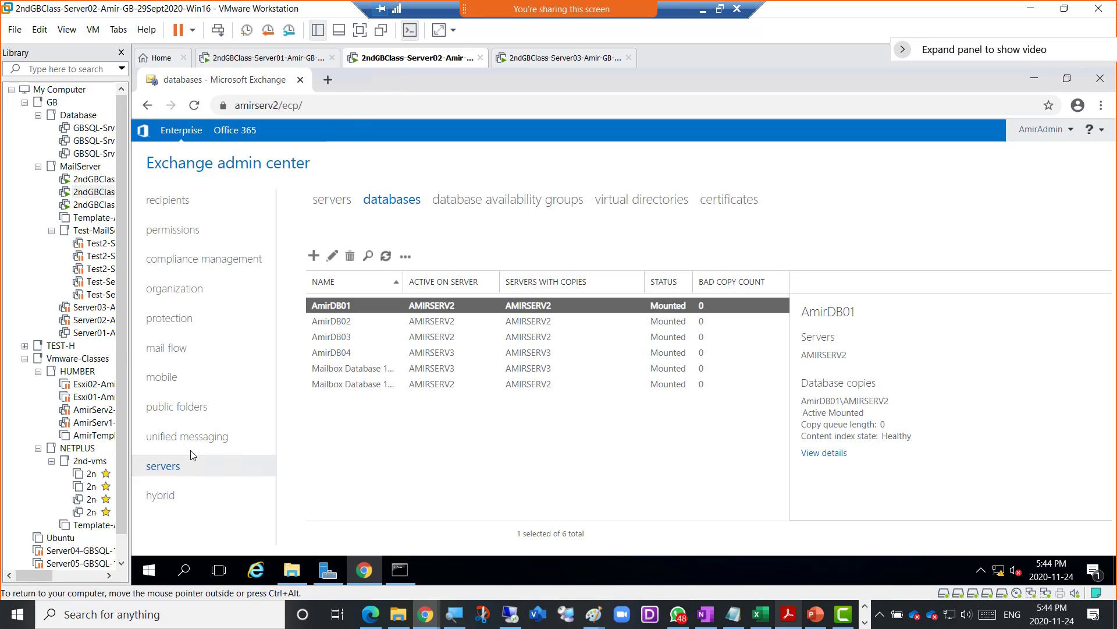
pyautogui.click(459, 204)
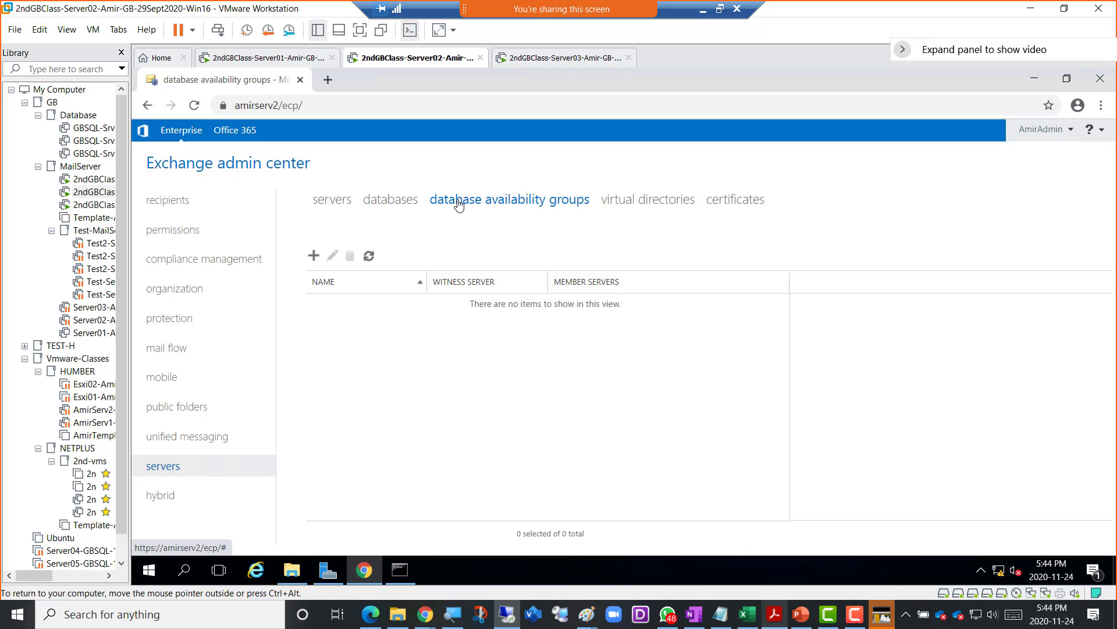
pyautogui.click(333, 205)
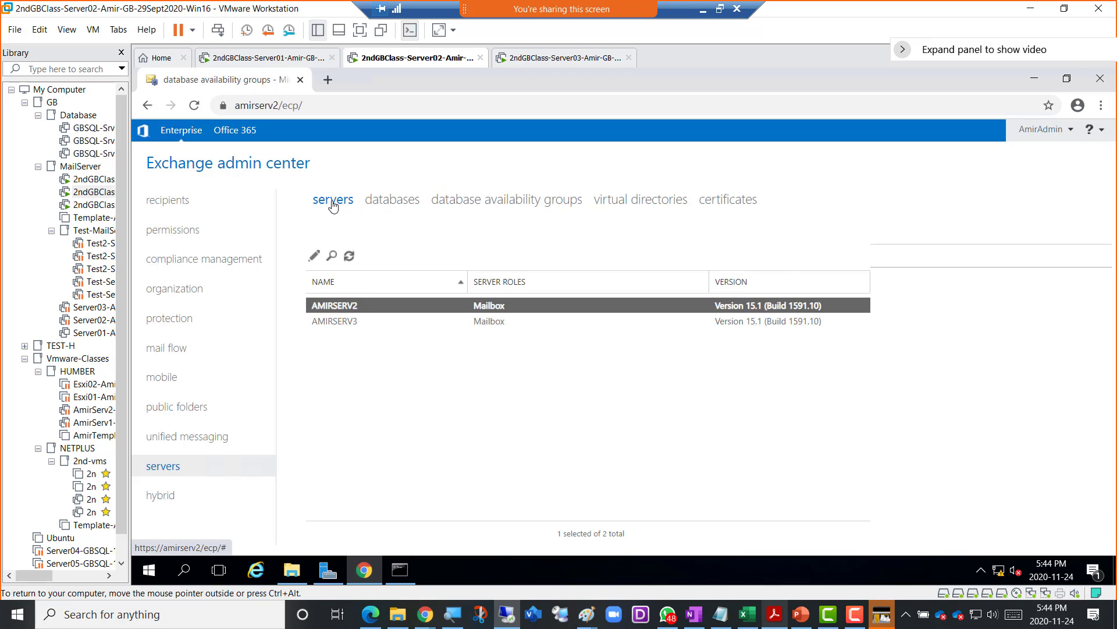
pyautogui.click(388, 203)
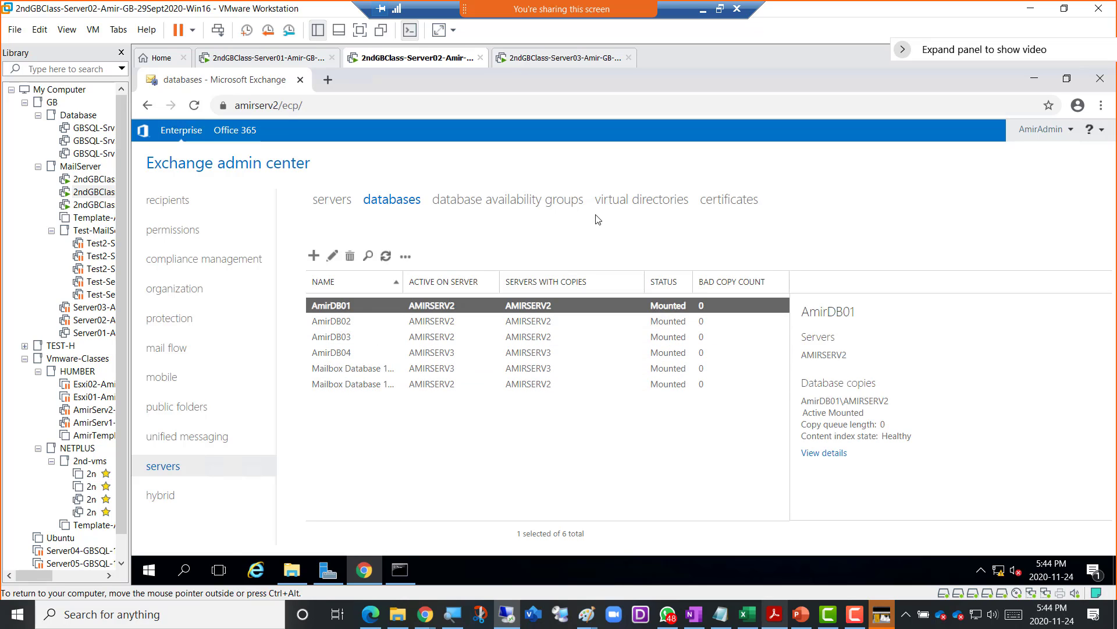
pyautogui.click(511, 201)
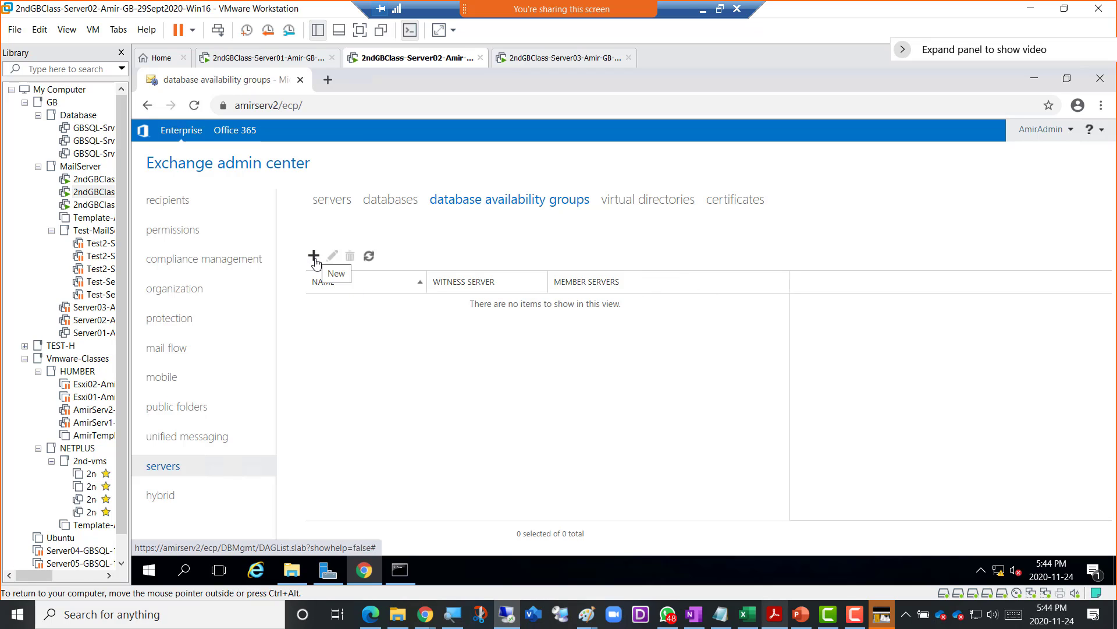
# - Start a new database availability group and enter the name GB-DAG
pyautogui.click(314, 256)
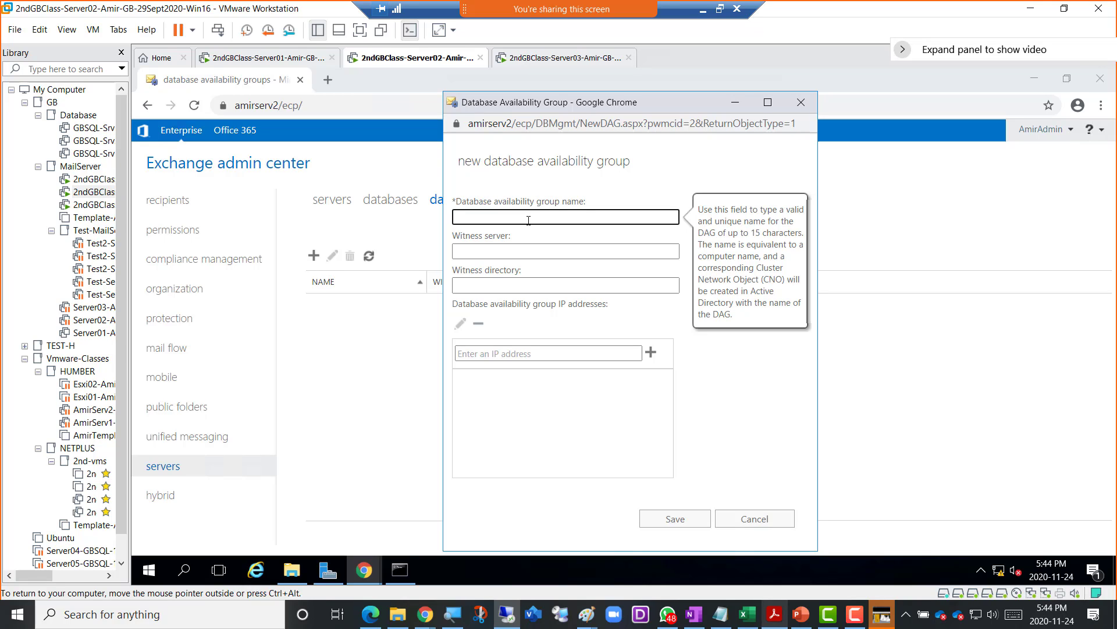
pyautogui.write('TorDag')
pyautogui.hotkey('shift', 'Right')
pyautogui.hotkey('shift', 'Right')
pyautogui.hotkey('shift', 'Right')
pyautogui.write('GB')
pyautogui.hotkey('shift', 'Left')
pyautogui.hotkey('shift', 'Left')
pyautogui.write('AG')
pyautogui.click(469, 216)
pyautogui.write('-')
pyautogui.click(500, 251)
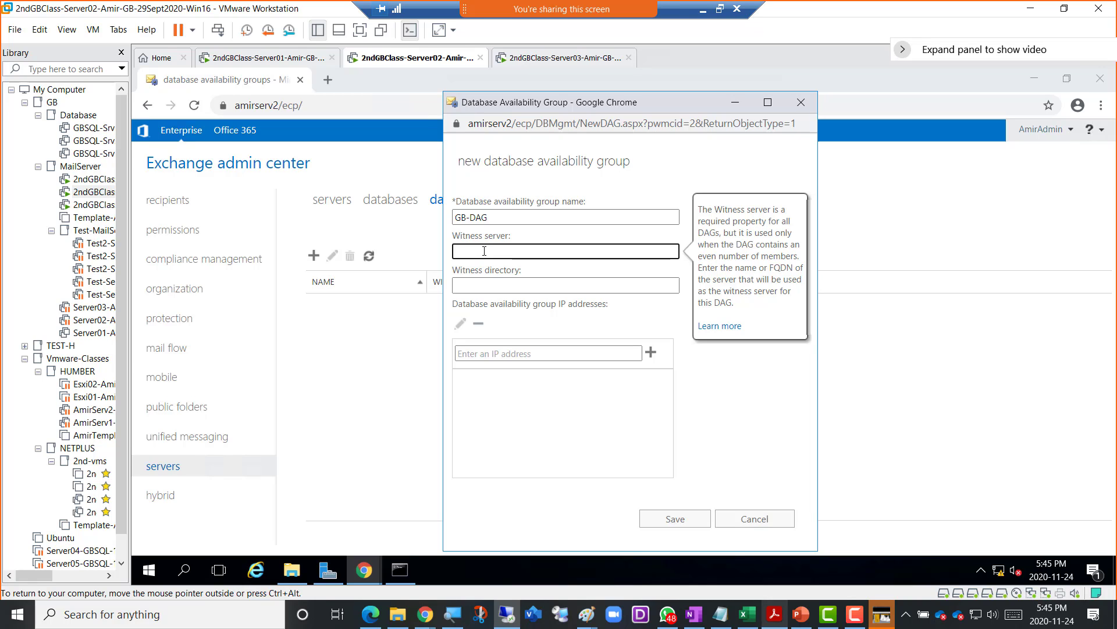
# - Copy AmirServ1.AmirDomain.local from Server01's System Properties into the DAG's Witness server field
pyautogui.click(269, 61)
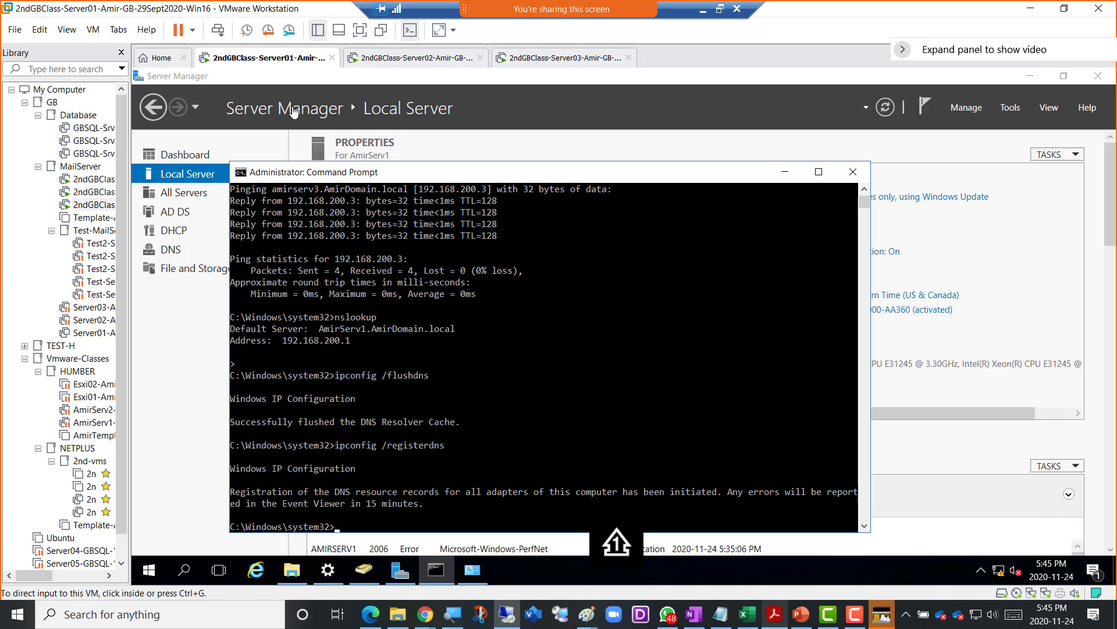
pyautogui.click(198, 177)
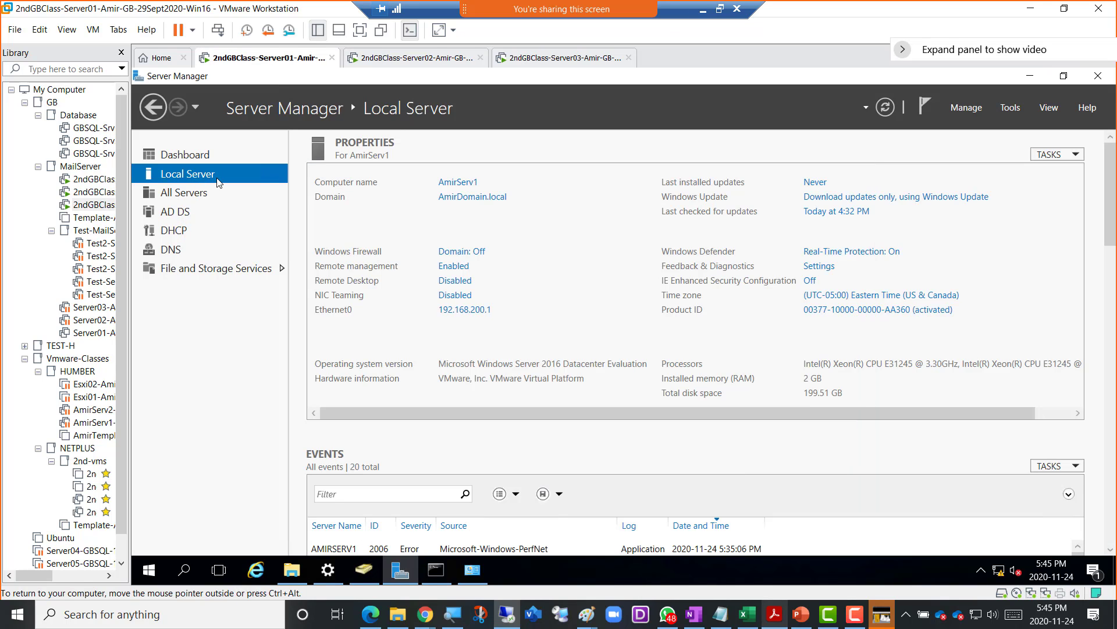
pyautogui.click(460, 183)
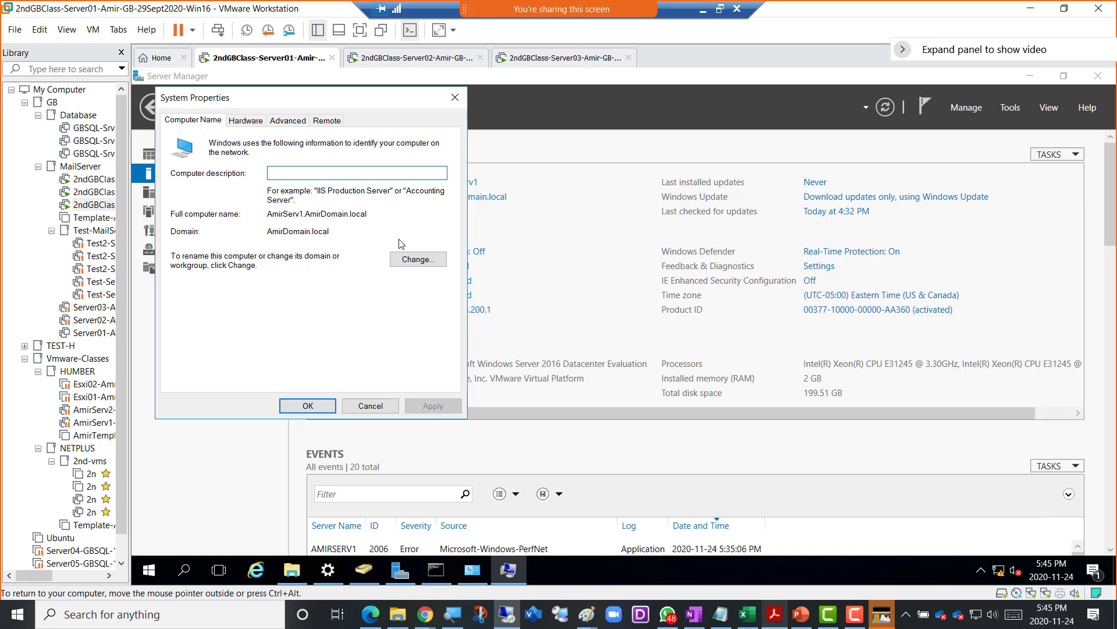
pyautogui.click(323, 216)
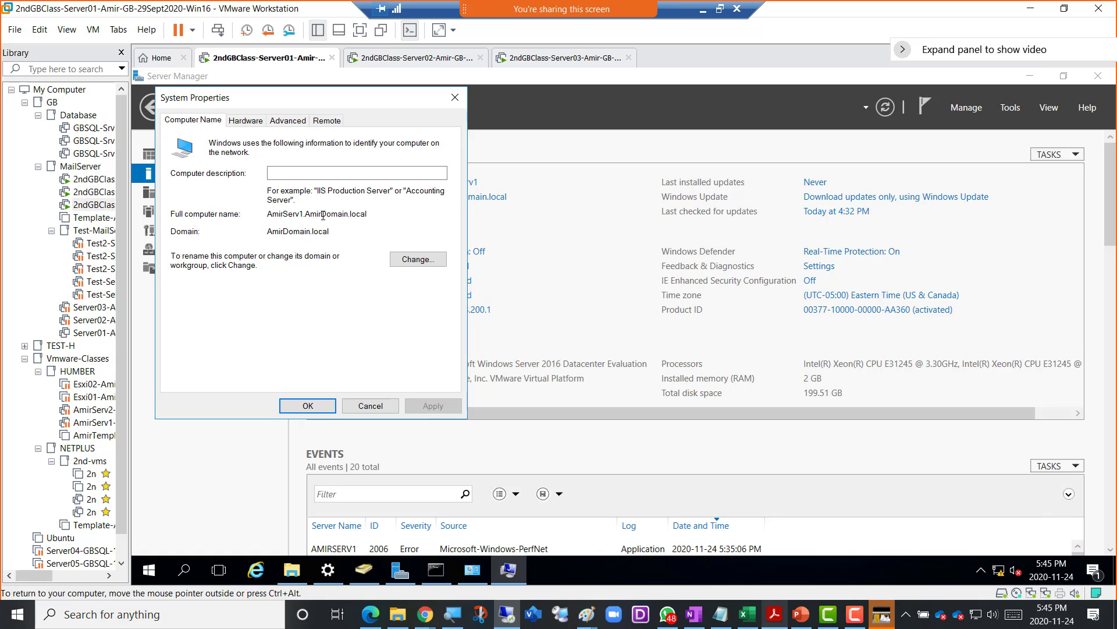
pyautogui.doubleClick(323, 216)
pyautogui.hotkey('ctrl', 'c')
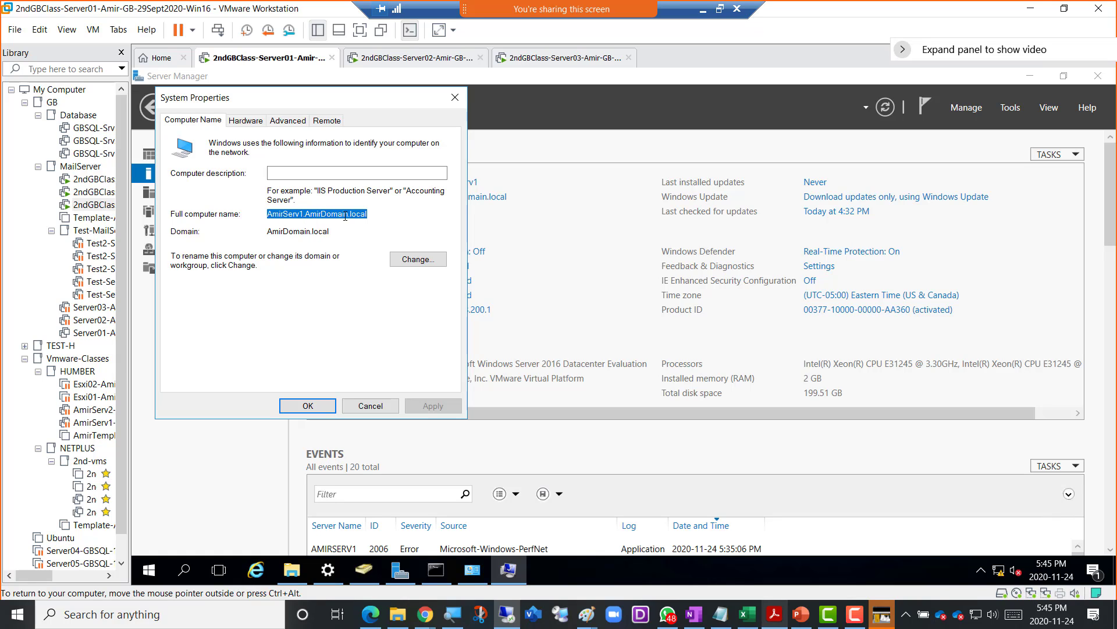
pyautogui.click(373, 61)
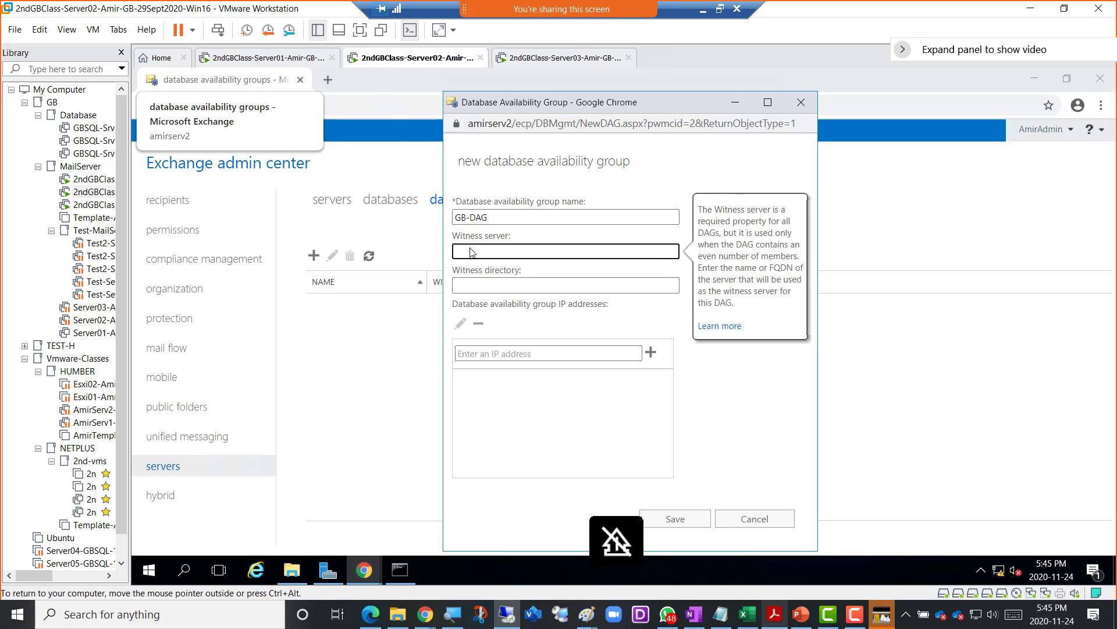
pyautogui.hotkey('ctrl', 'v')
# - Close Server01's System Properties and open its C: drive in File Explorer
pyautogui.click(502, 286)
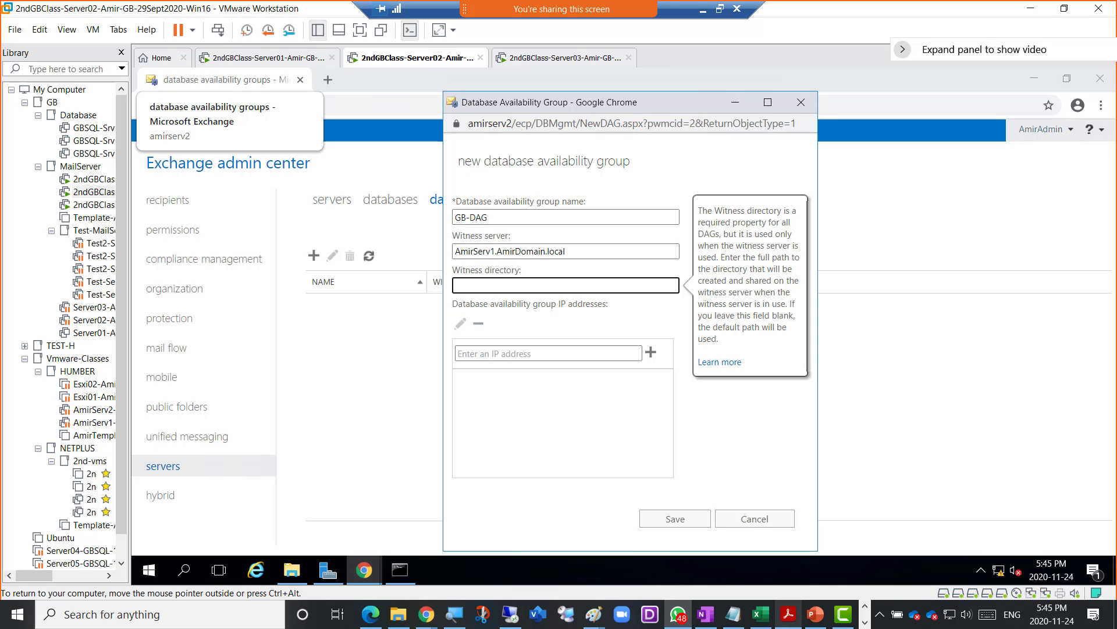
pyautogui.click(294, 62)
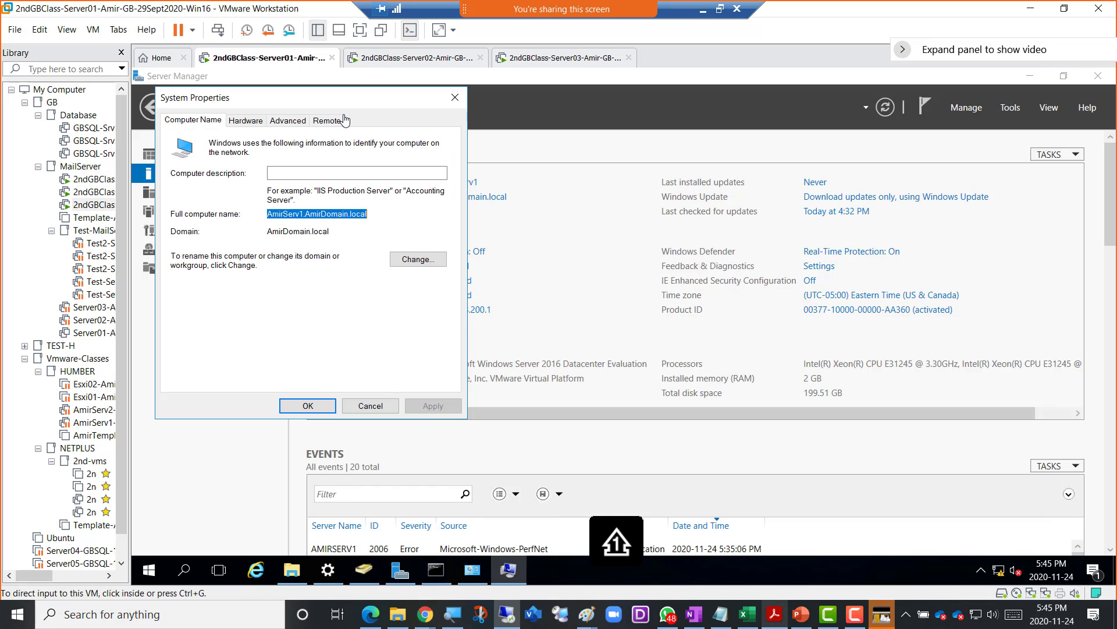
pyautogui.click(370, 406)
pyautogui.click(291, 569)
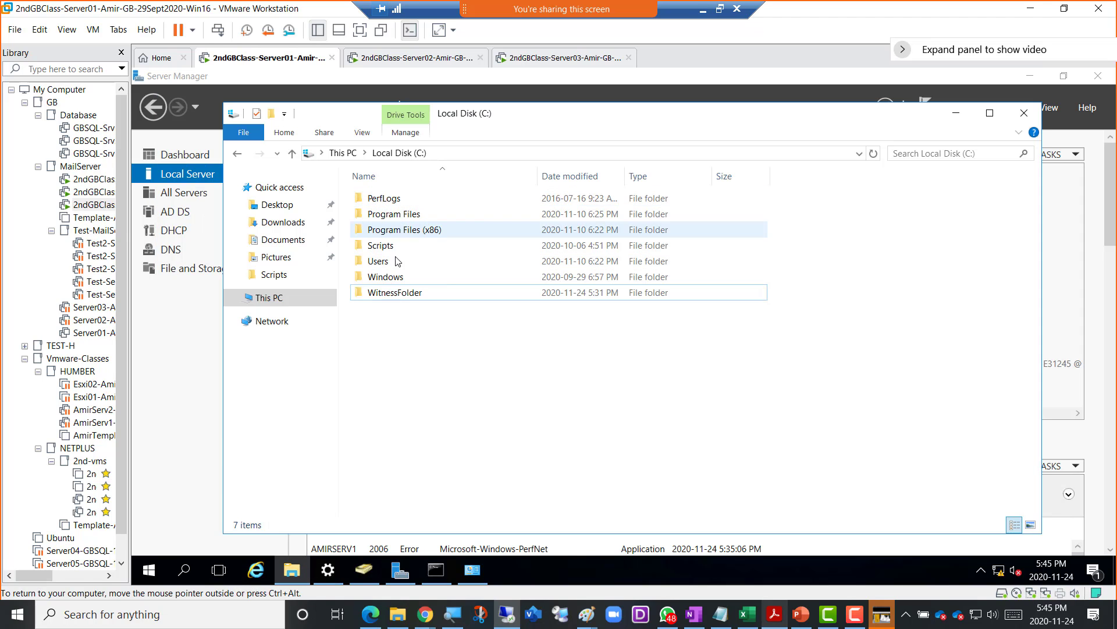
# - Confirm WitnessFolder exists on Server01 and enter c:\Witnessfolder as the witness directory
pyautogui.doubleClick(395, 295)
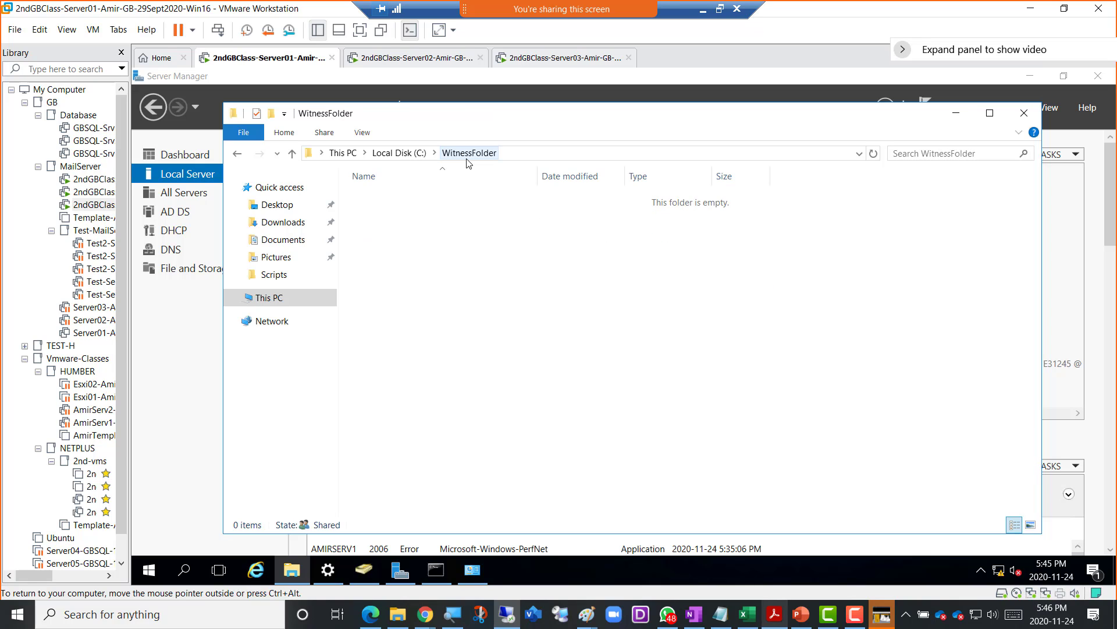
pyautogui.click(412, 59)
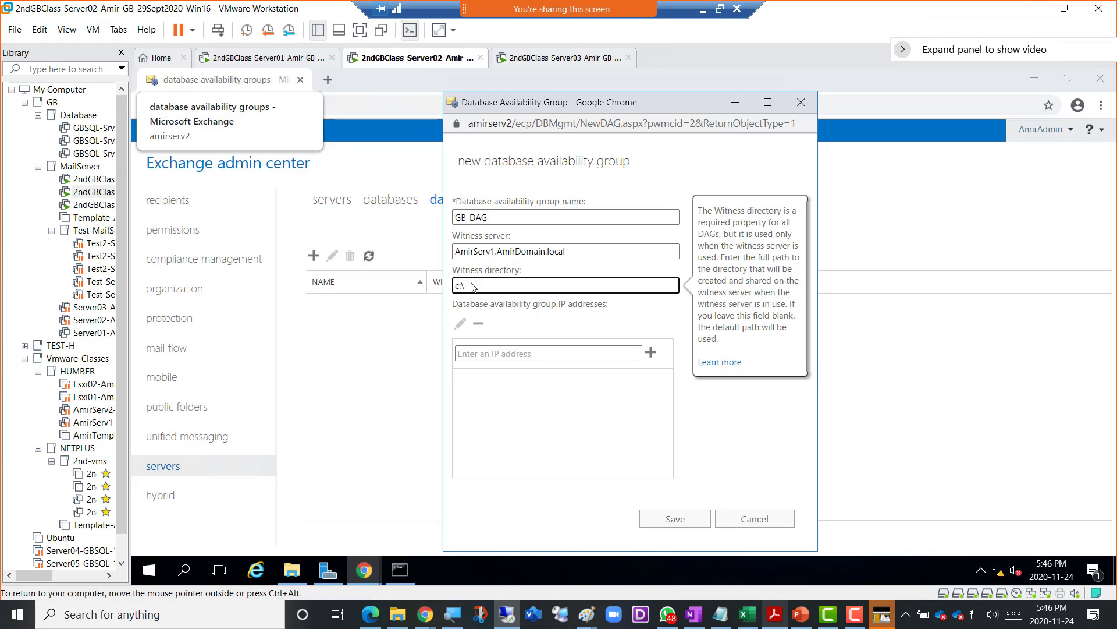
pyautogui.write('Witnessfolder')
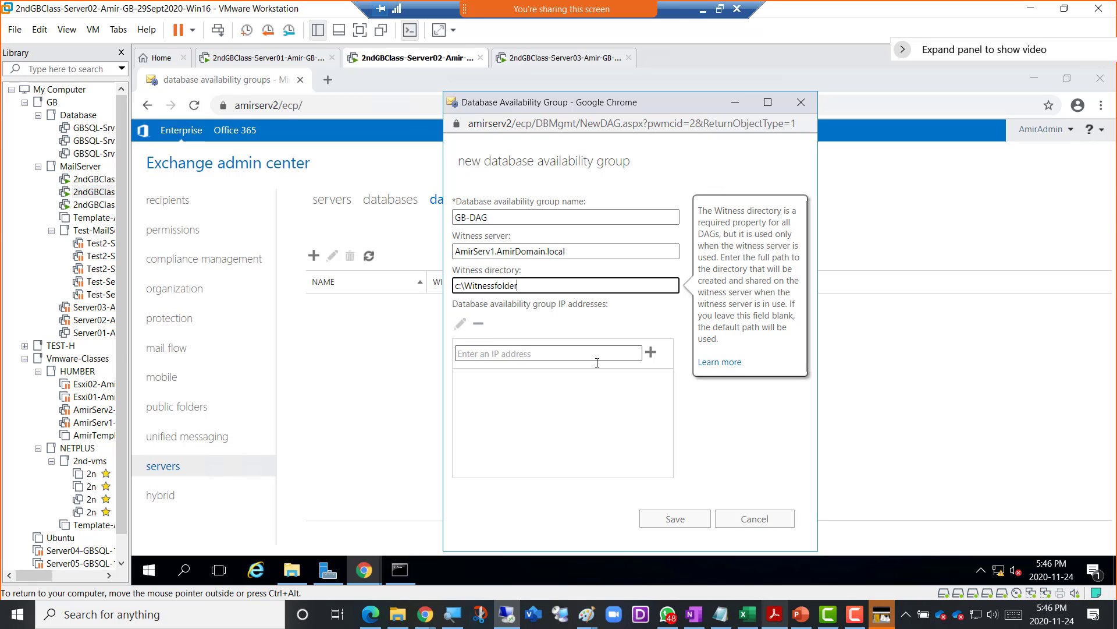
pyautogui.click(564, 356)
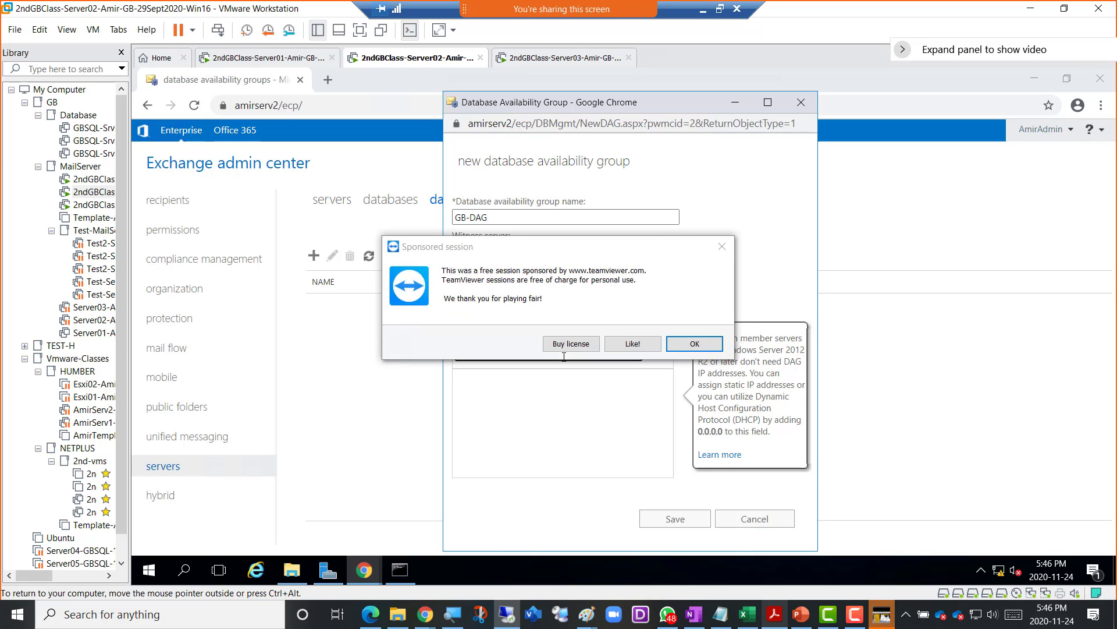
# - Dismiss the TeamViewer sponsored-session and session-timeout notices
pyautogui.click(696, 344)
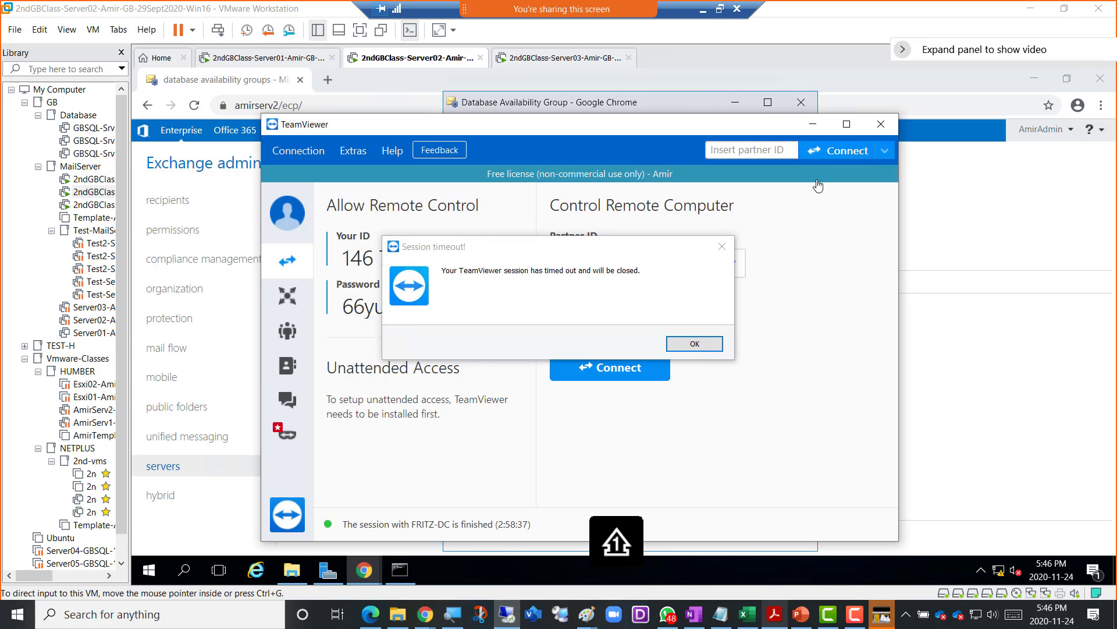
pyautogui.click(813, 124)
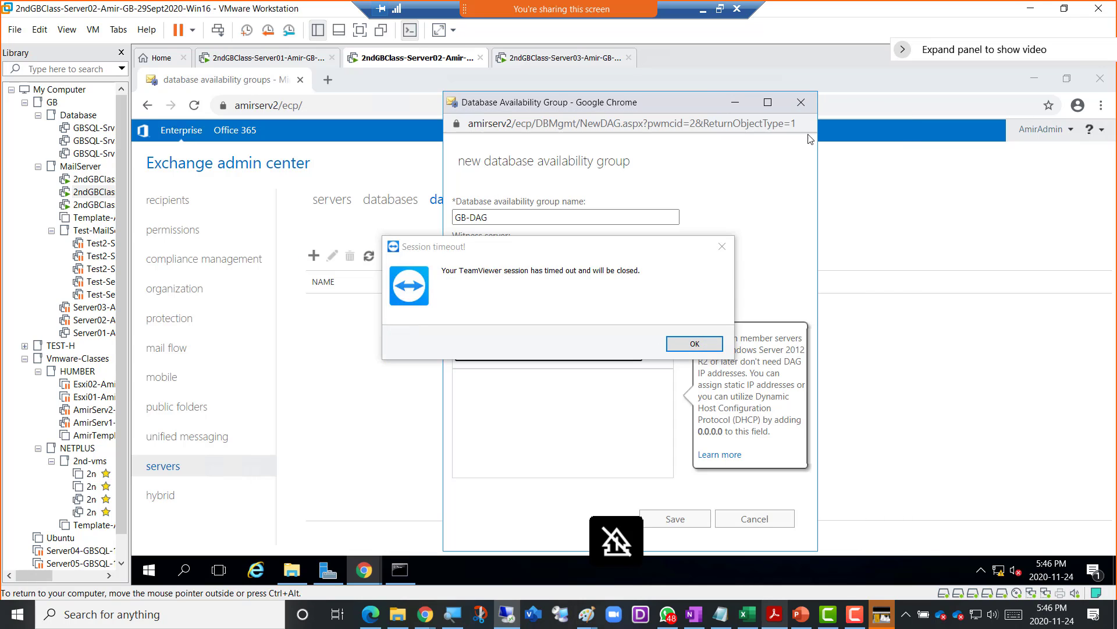
pyautogui.click(696, 342)
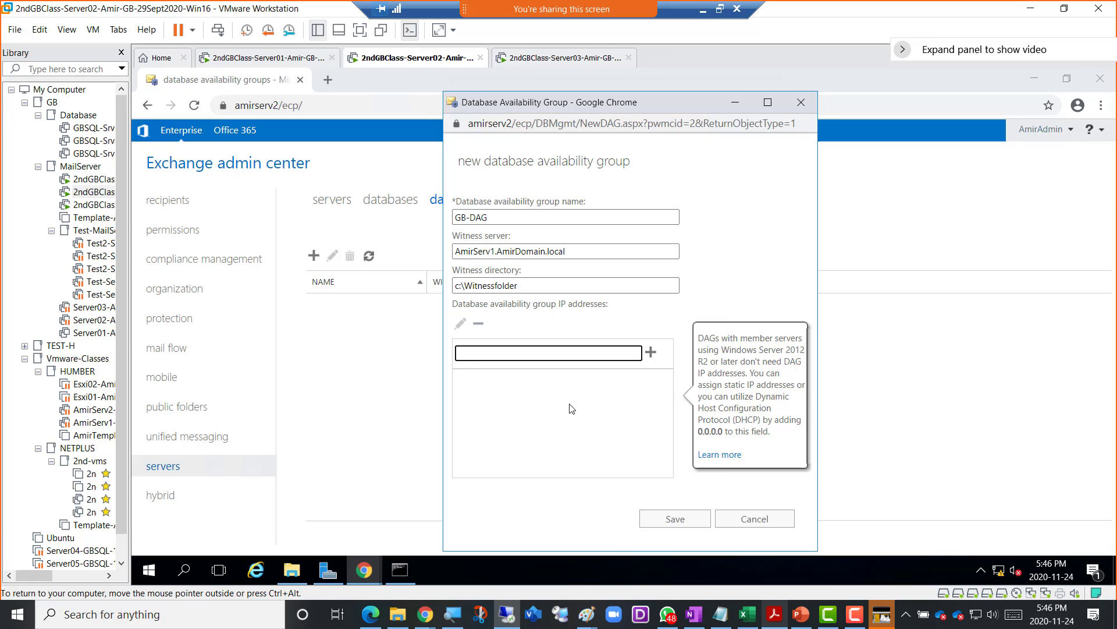
# - Save GB-DAG with the IP address list left empty
pyautogui.click(721, 299)
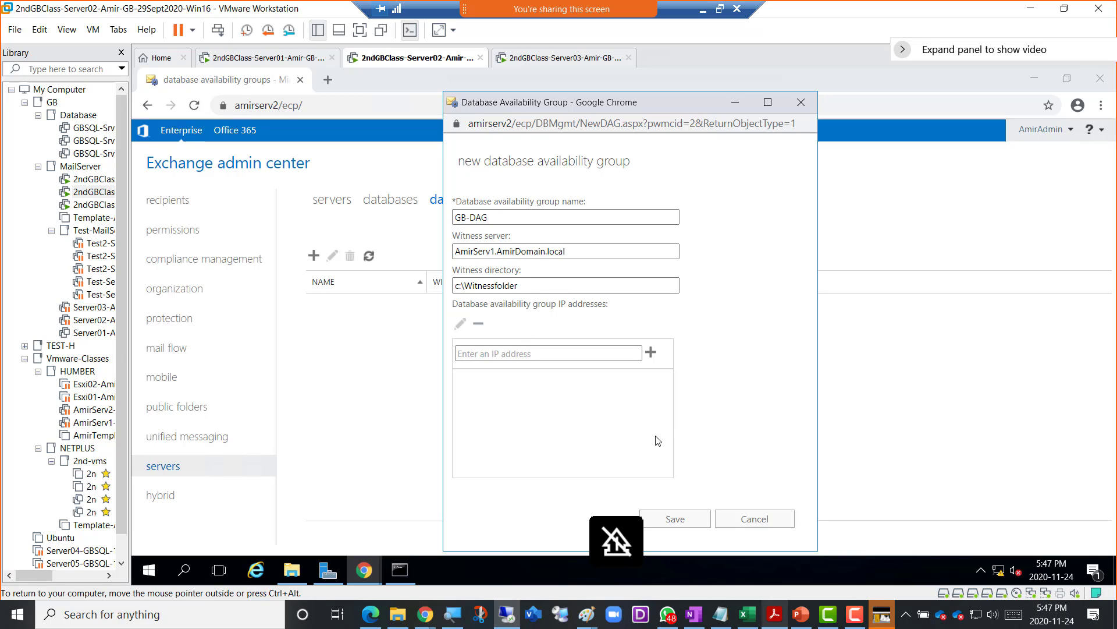
pyautogui.click(665, 528)
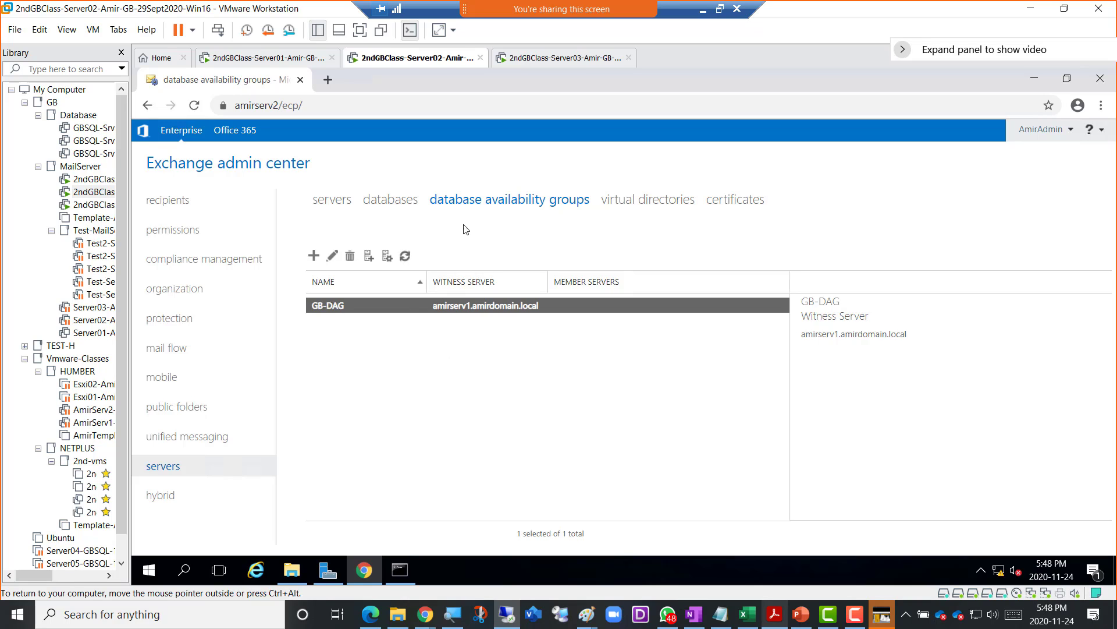
# - Window the remote session and snip the GB-DAG list with Win+Shift+S
pyautogui.click(721, 9)
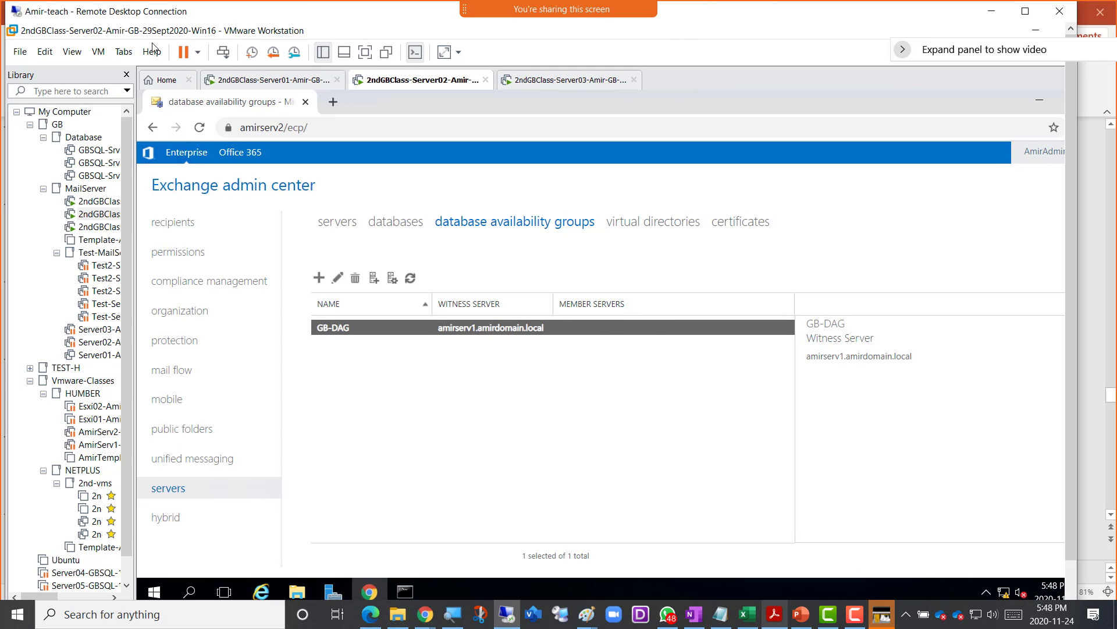
pyautogui.press('super+shift+s')
pyautogui.moveTo(140, 38); pyautogui.dragTo(923, 579)
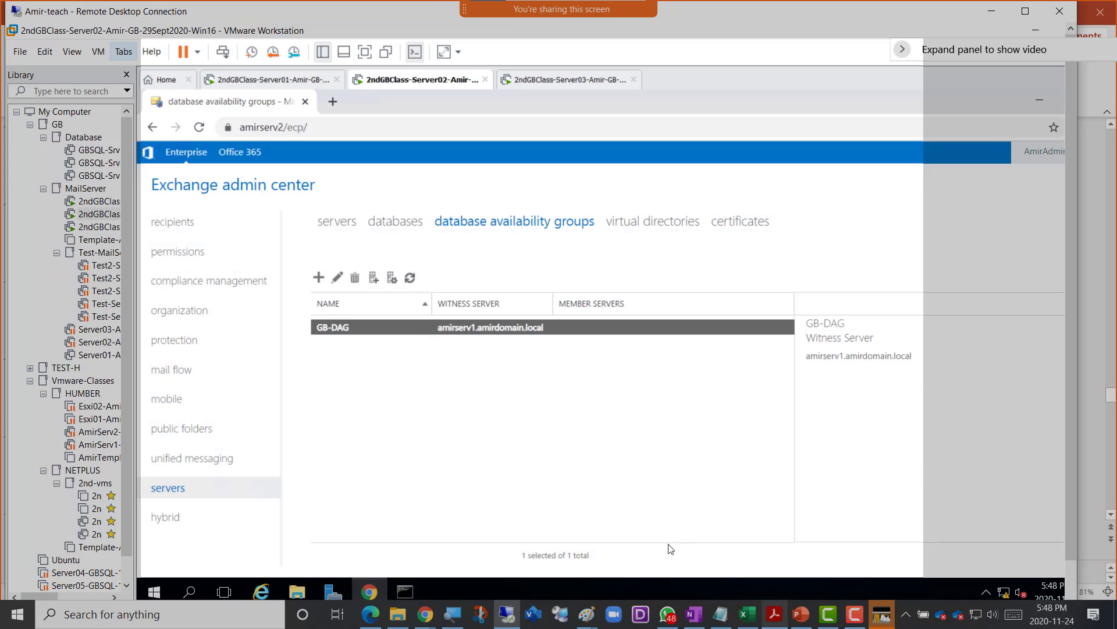
# - In OneNote, write 'Screenshot 4 = DAG Created' and paste the capture below it
pyautogui.moveTo(679, 599)
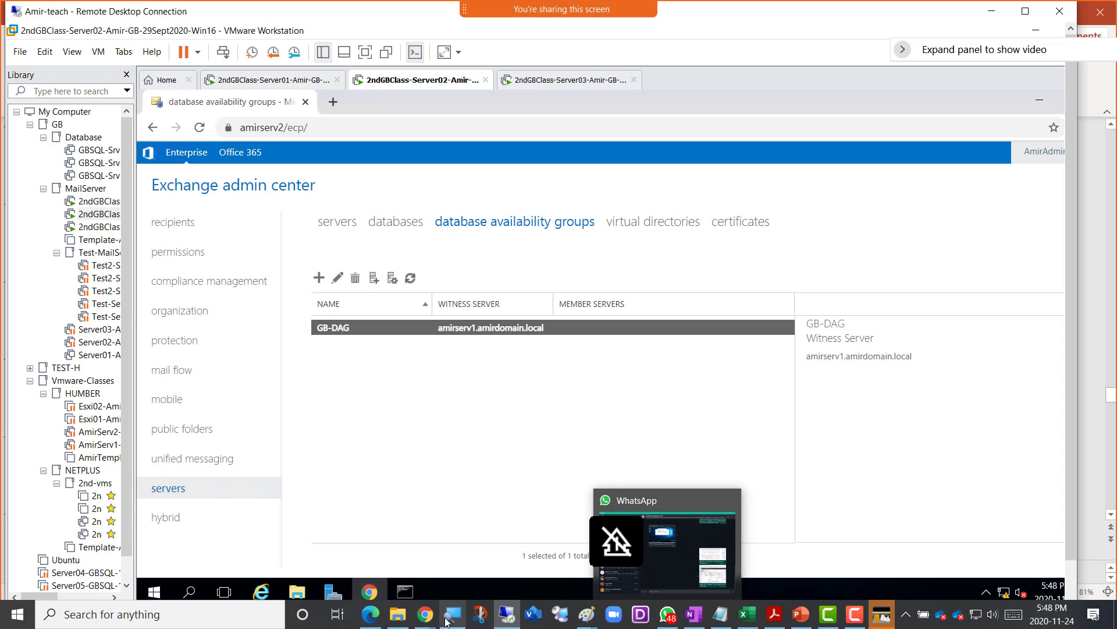
pyautogui.moveTo(424, 616)
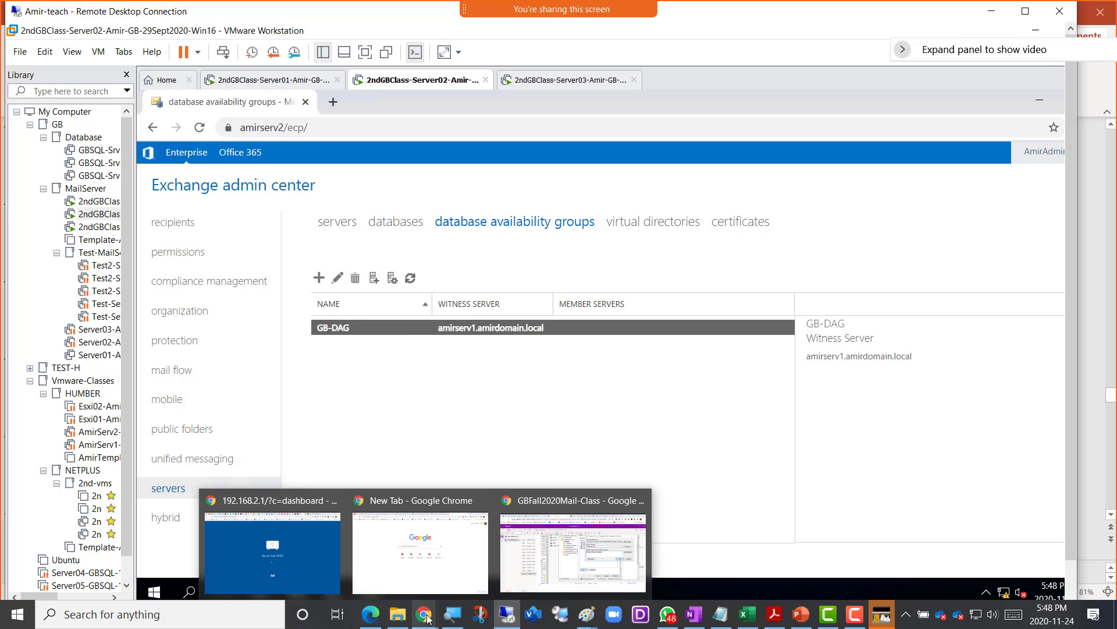
pyautogui.click(514, 548)
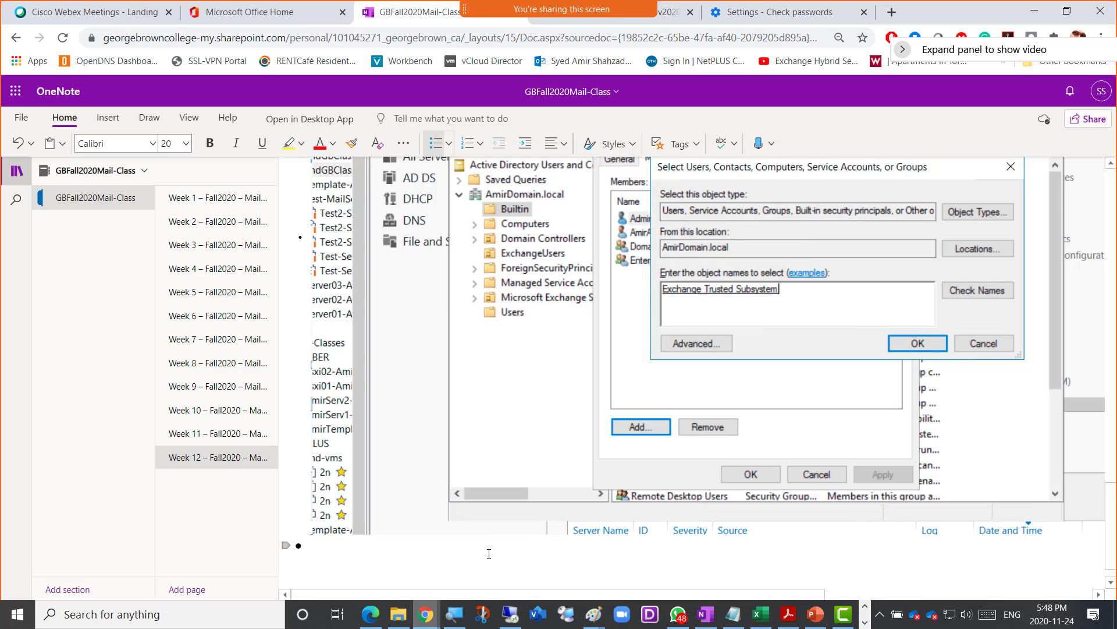
pyautogui.write('Screen')
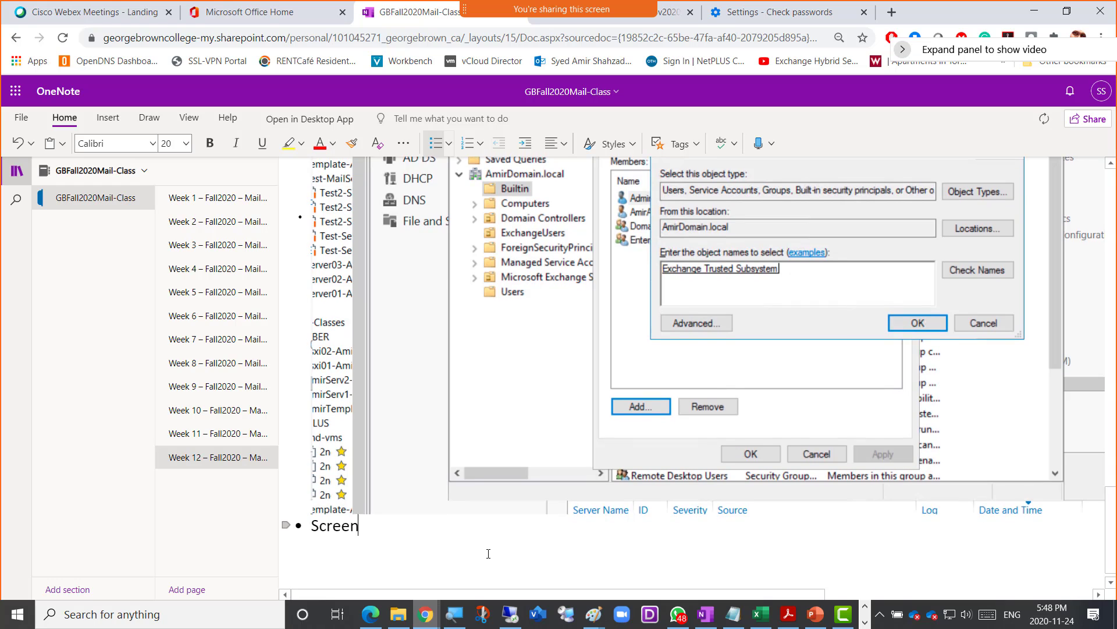
pyautogui.write('shot 4 = DAG Created')
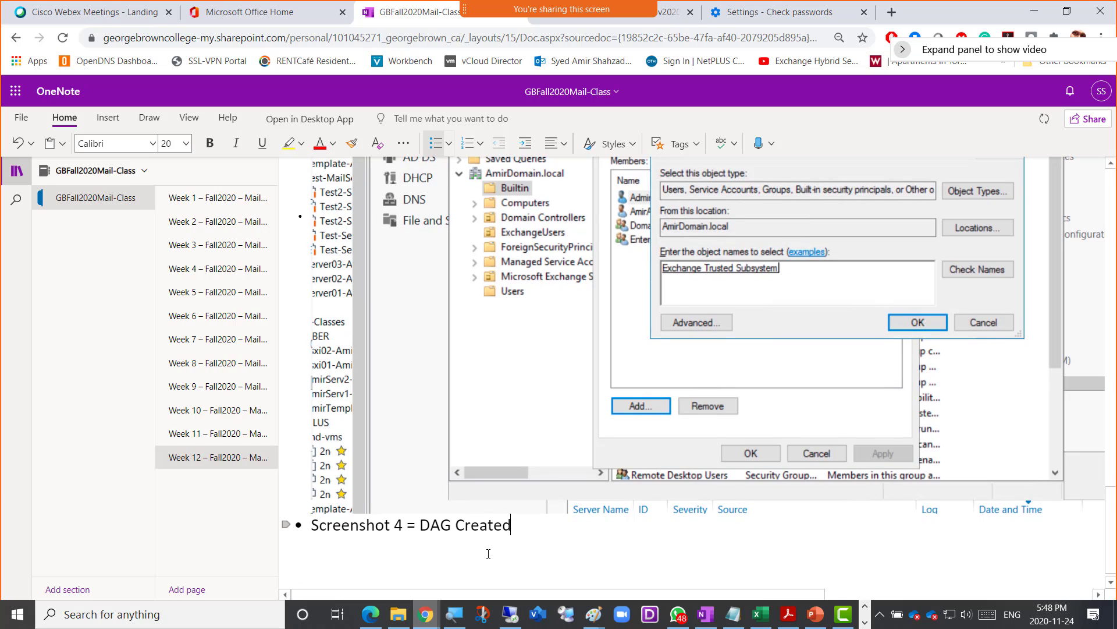
pyautogui.press('Return')
pyautogui.hotkey('ctrl', 'v')
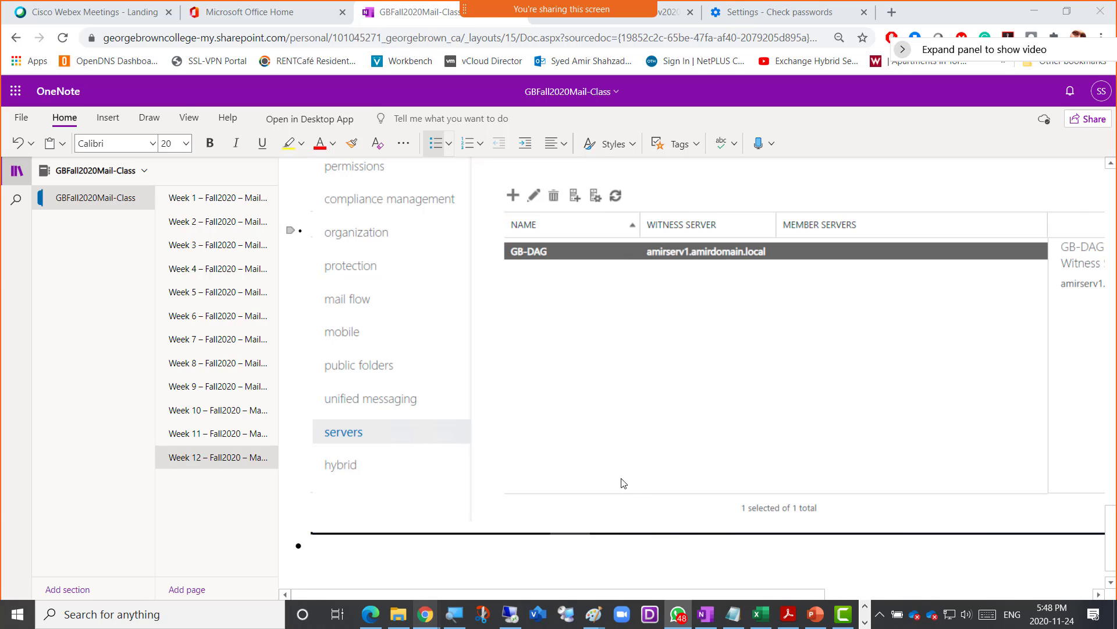
pyautogui.click(531, 556)
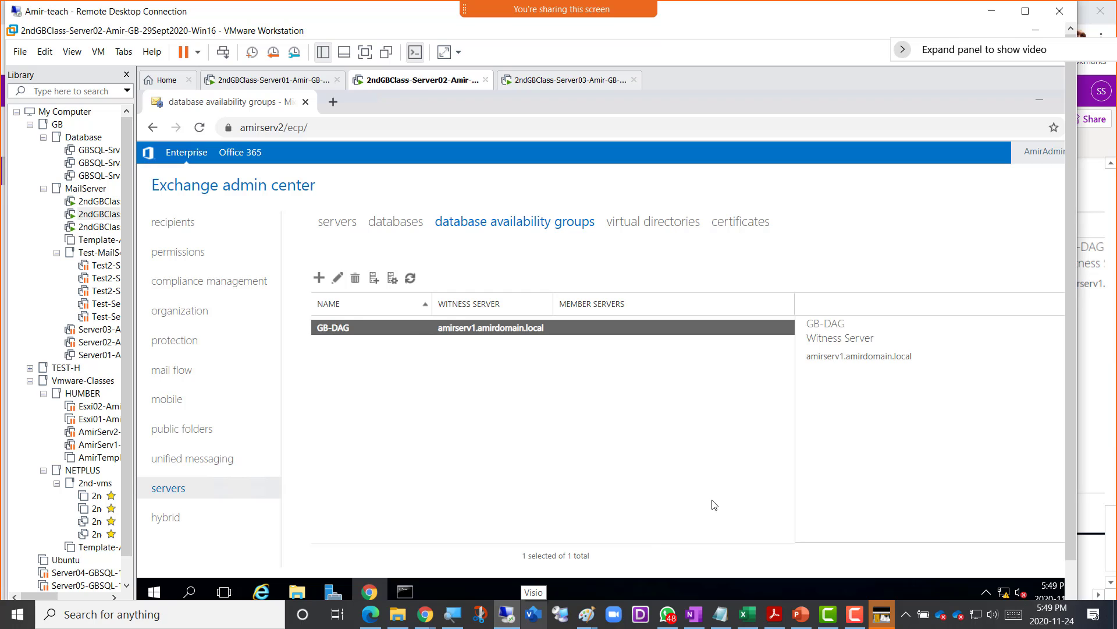
pyautogui.click(801, 621)
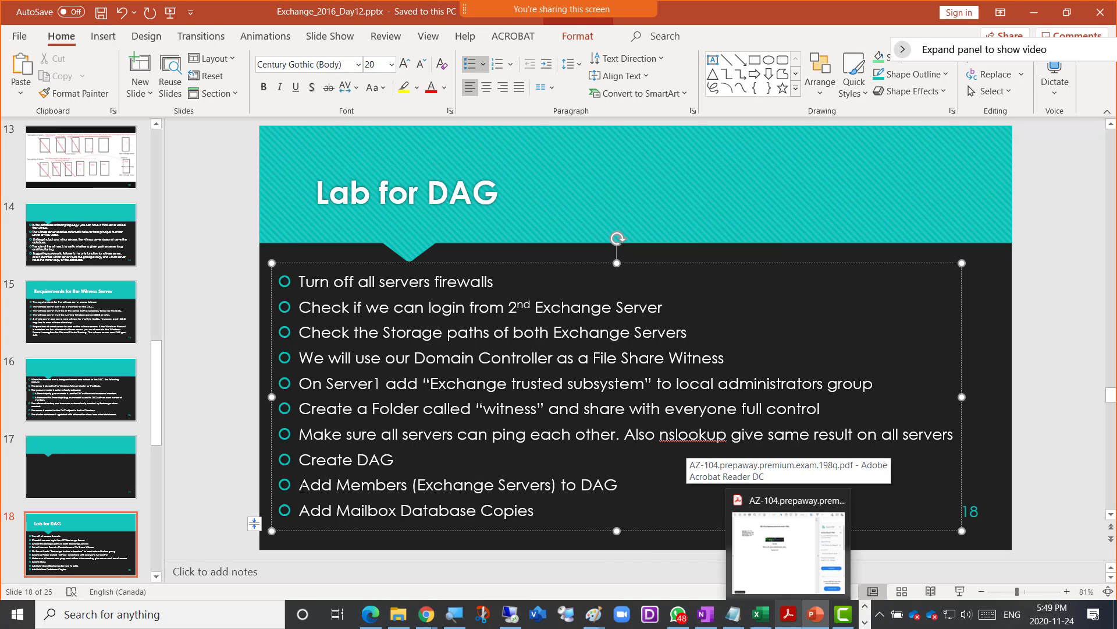
pyautogui.moveTo(298, 485); pyautogui.dragTo(607, 496)
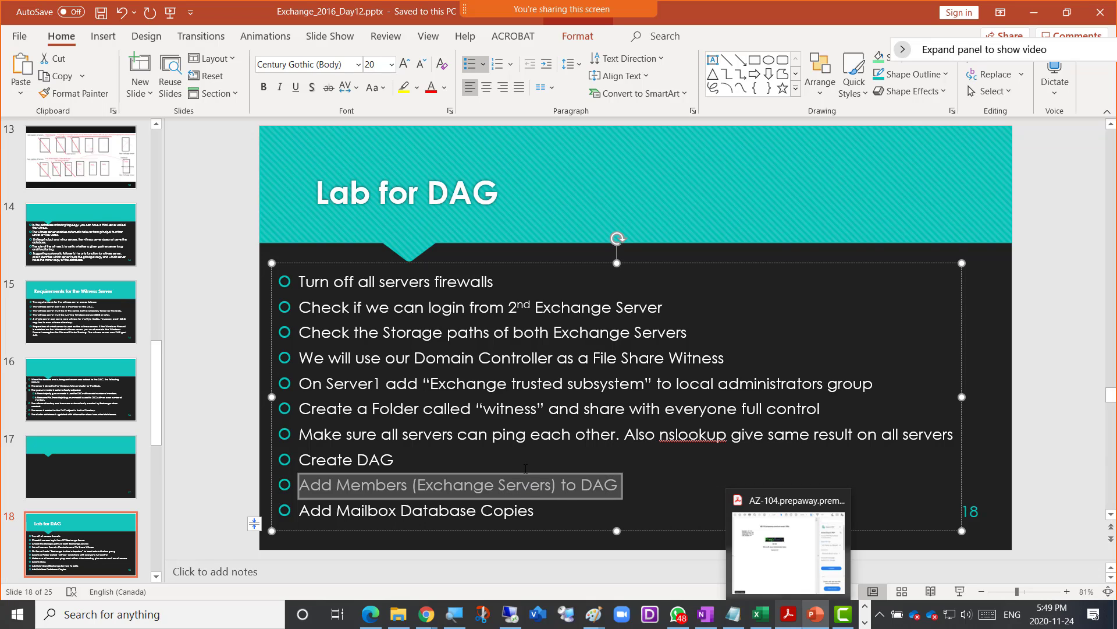
pyautogui.hotkey('alt', 'Tab')
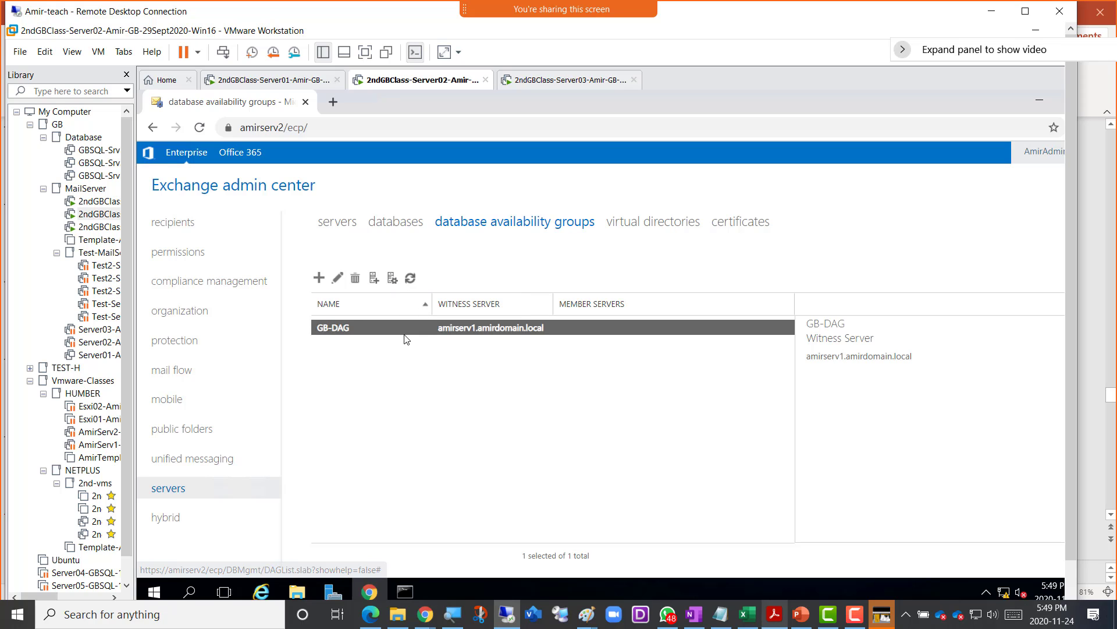
# - Add AMIRSERV2 to GB-DAG through Manage DAG Membership and save the change
pyautogui.click(391, 279)
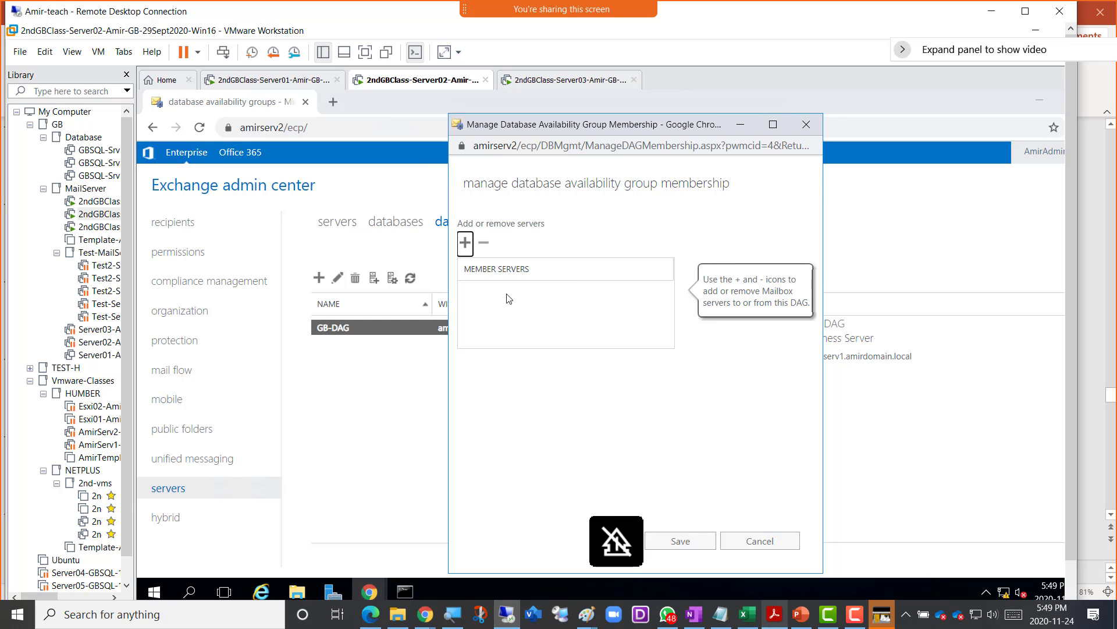
pyautogui.click(465, 243)
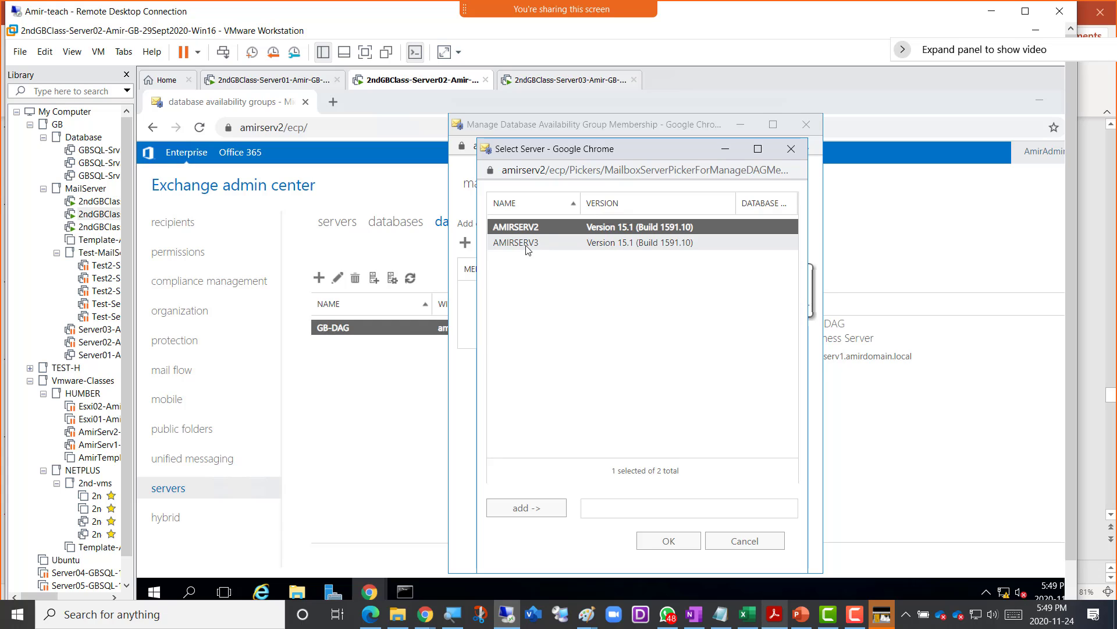
pyautogui.doubleClick(538, 233)
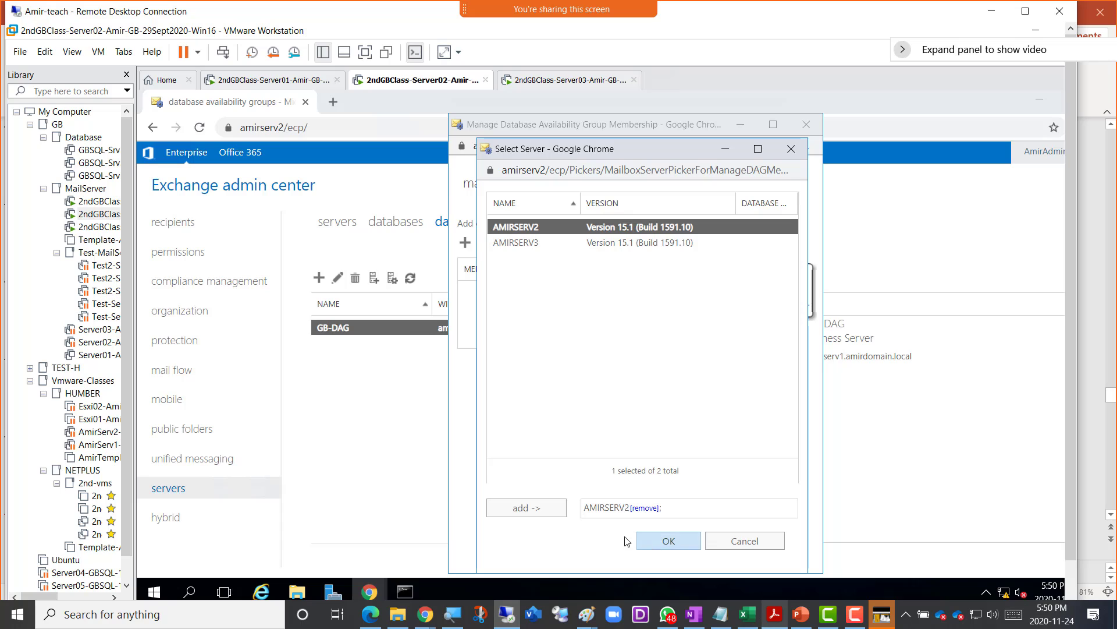
pyautogui.click(656, 544)
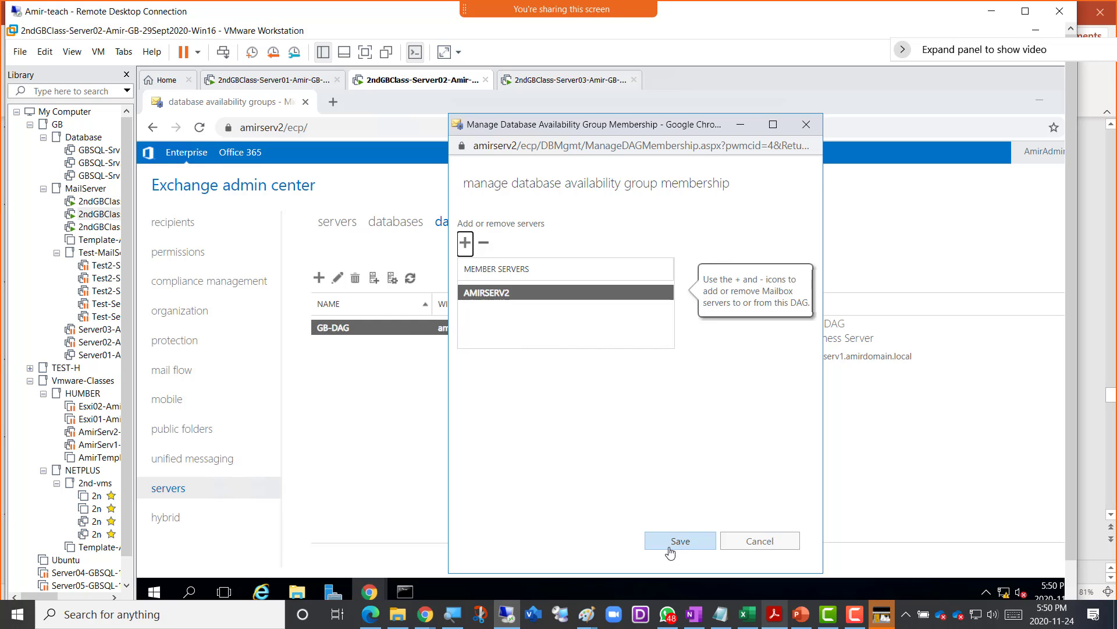
pyautogui.click(673, 547)
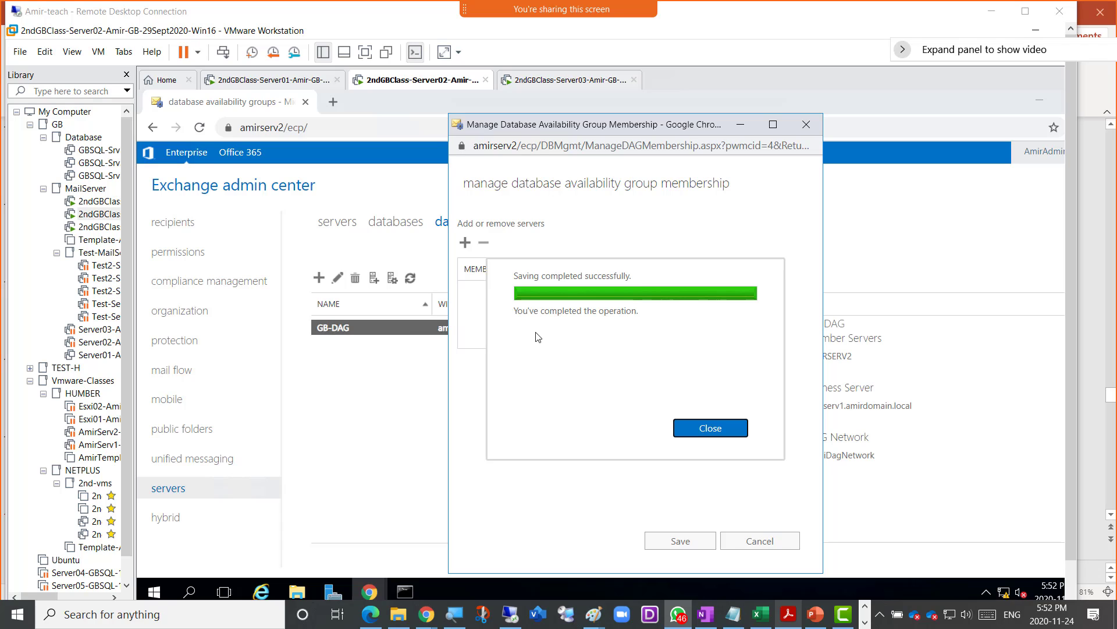
# - Close the 'Saving completed successfully' panel to see AMIRSERV2 listed under GB-DAG
pyautogui.click(709, 431)
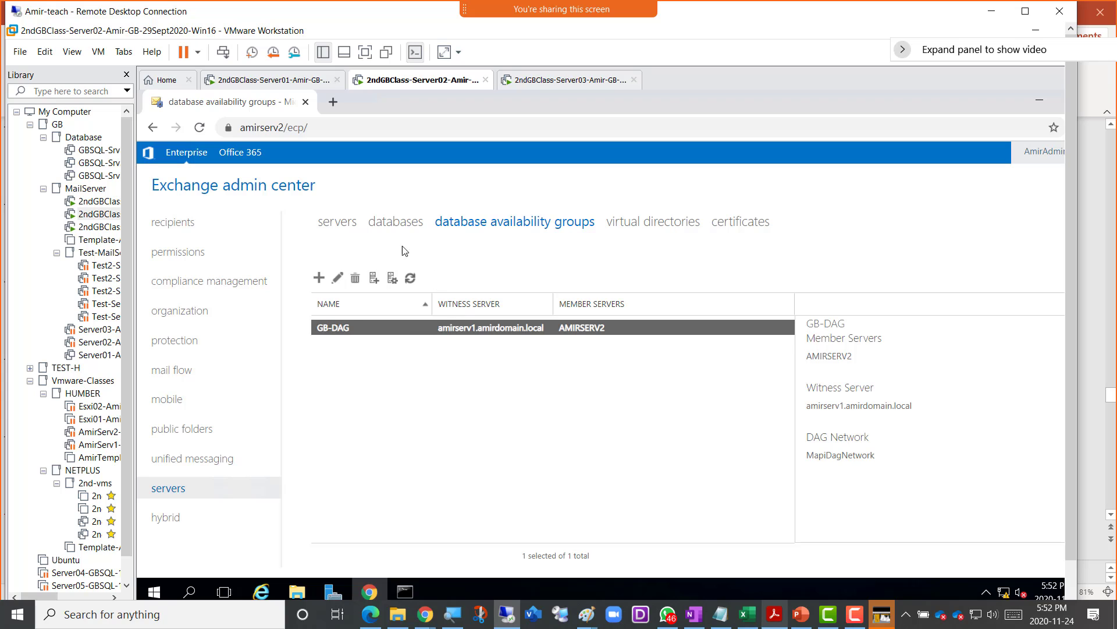
# - Add AMIRSERV3 to GB-DAG's member servers and save the membership change
pyautogui.click(393, 287)
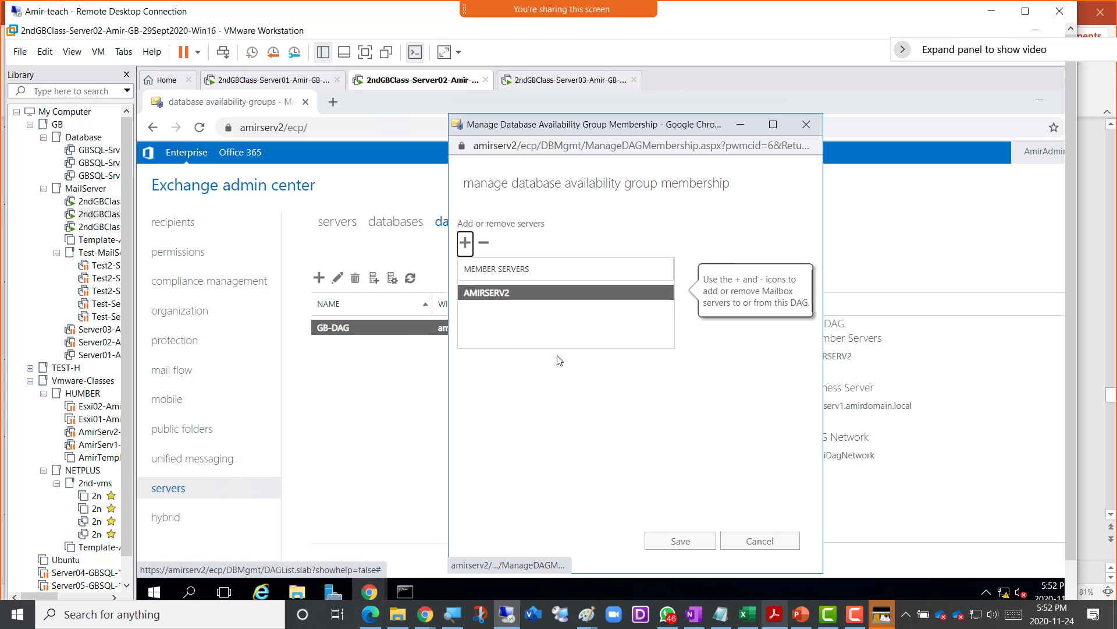
pyautogui.click(465, 249)
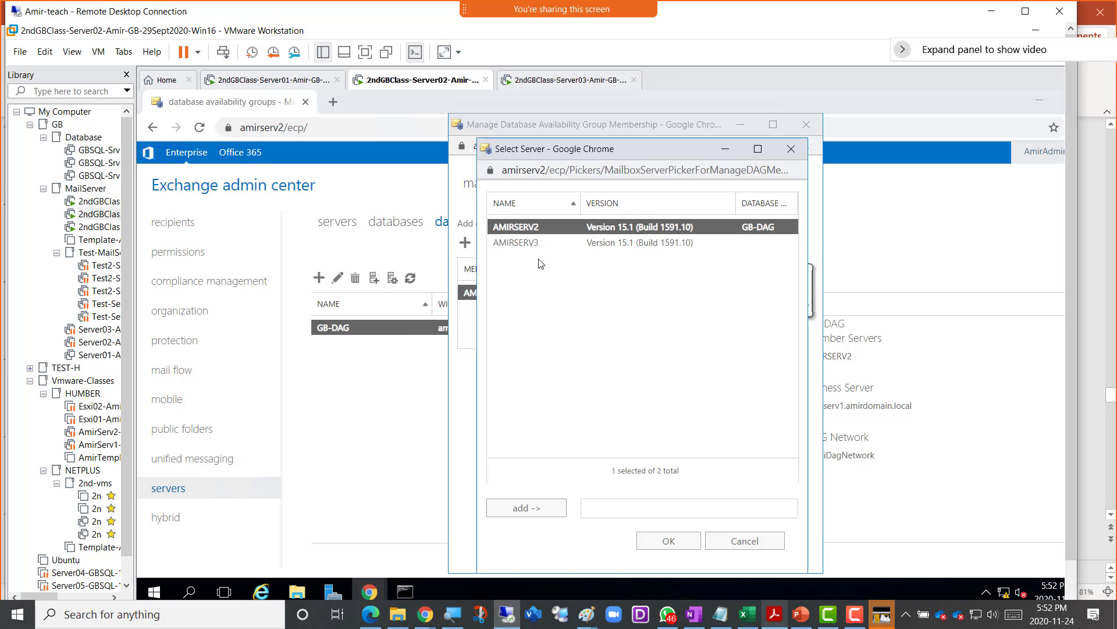
pyautogui.click(533, 244)
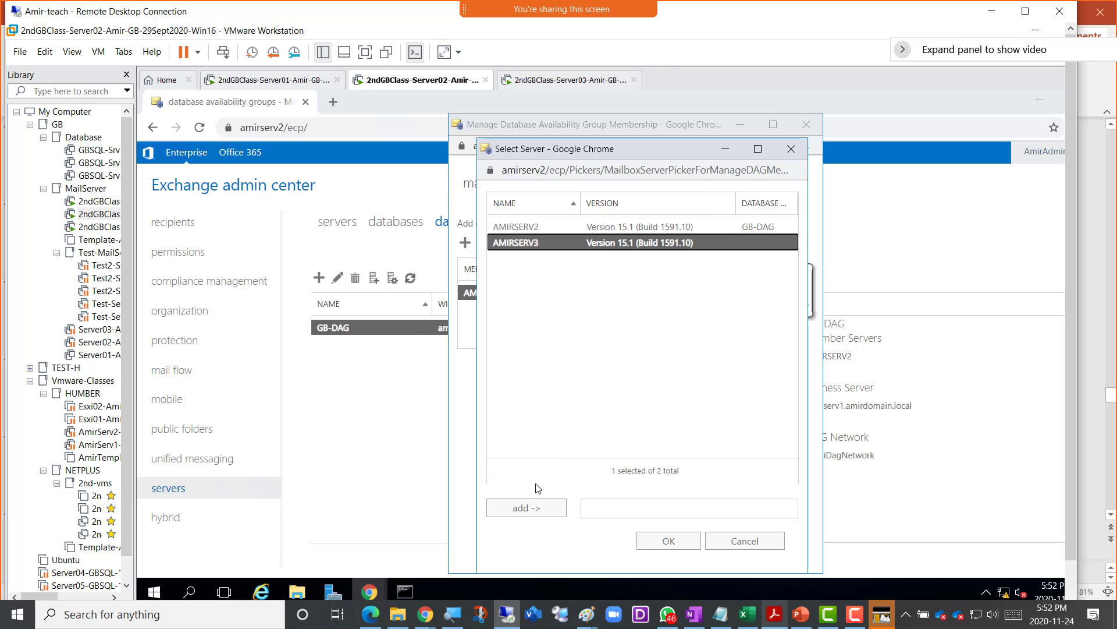
pyautogui.click(531, 508)
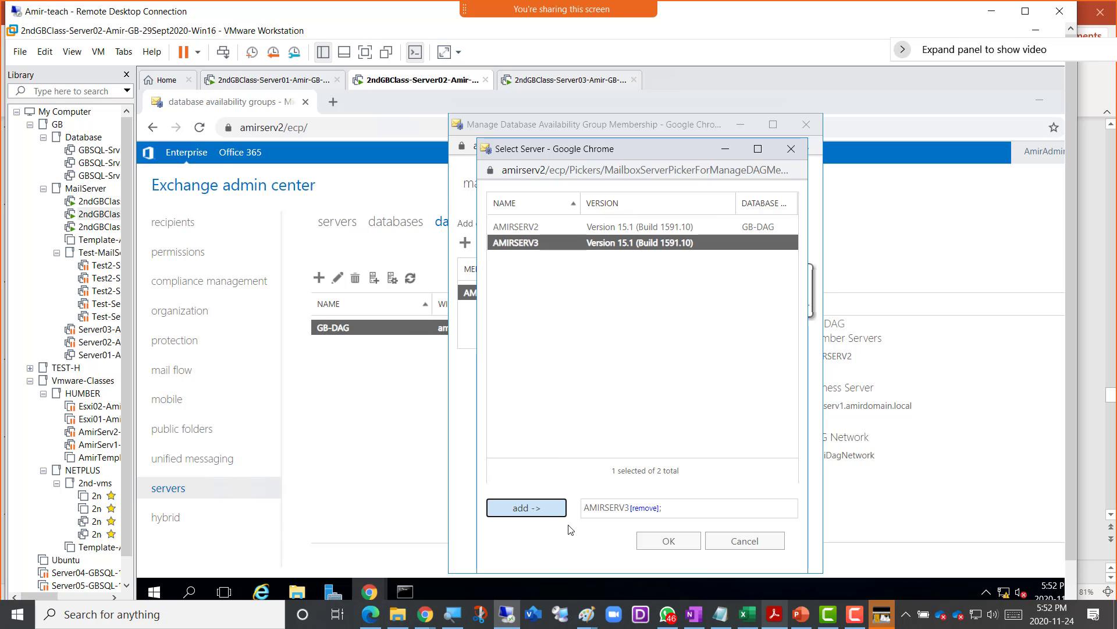
pyautogui.click(667, 541)
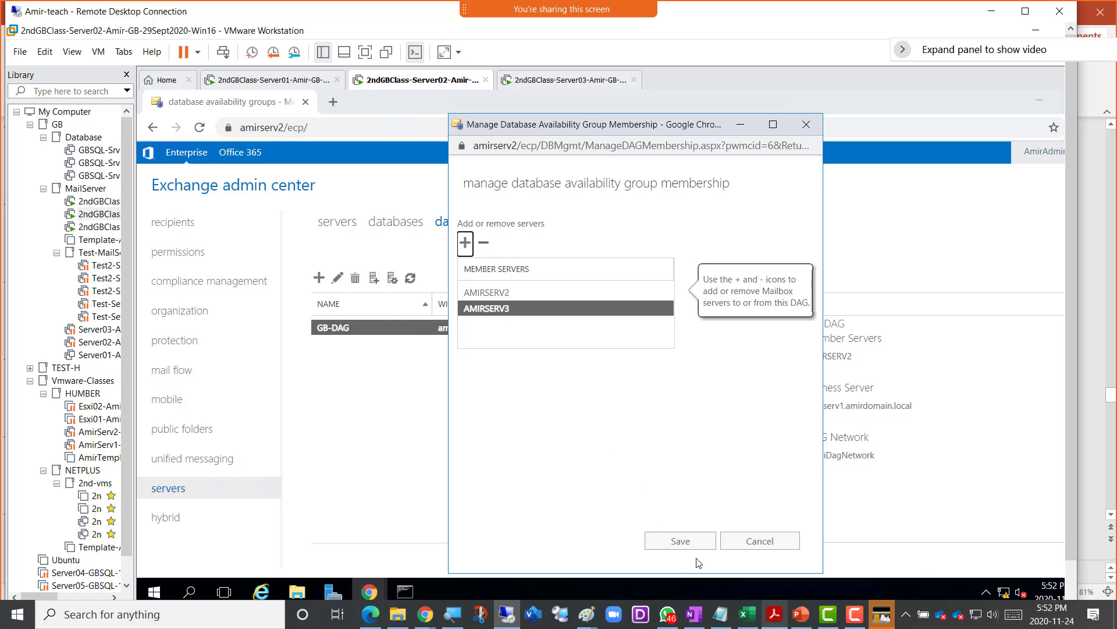
pyautogui.click(675, 542)
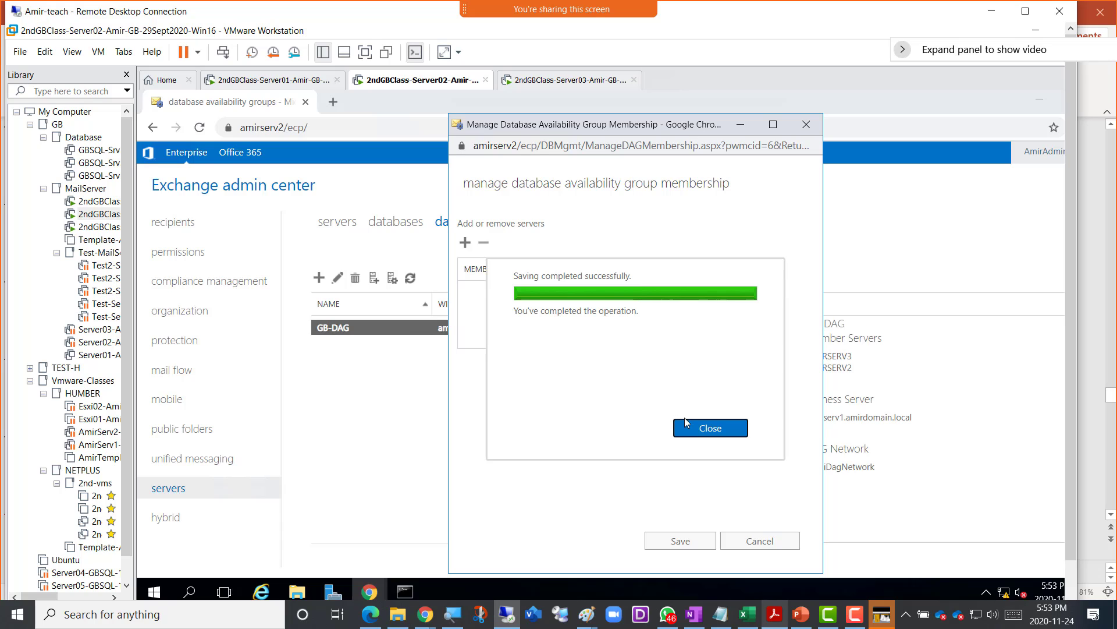
# - Close the 'Saving completed successfully' panel to return to the DAG list
pyautogui.click(700, 431)
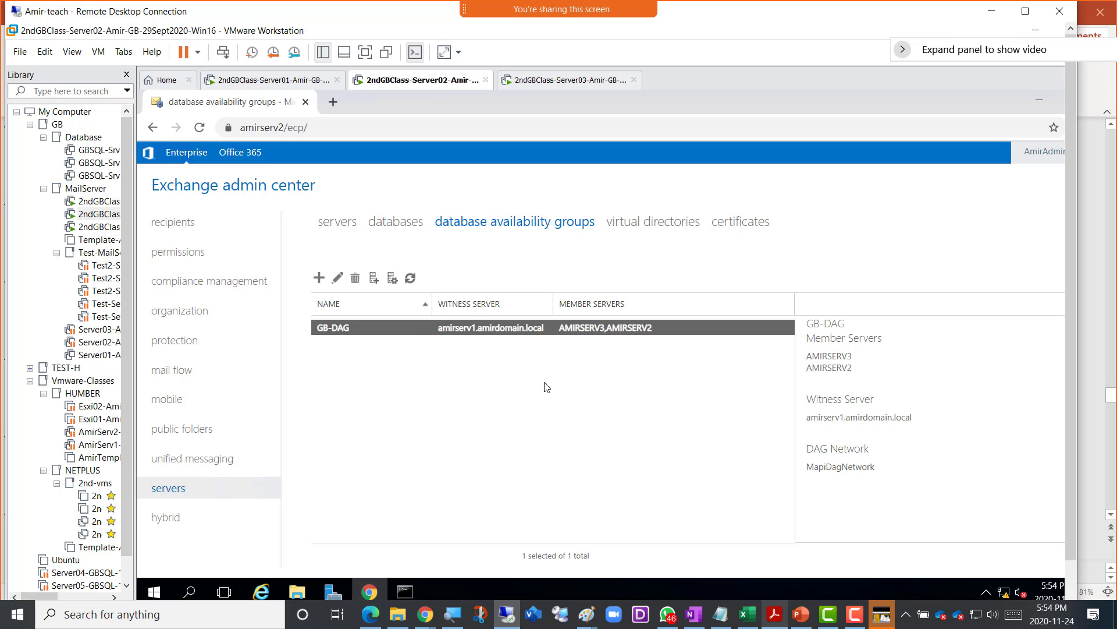
pyautogui.press('shift')
# - Snip the GB-DAG member list and paste it in OneNote under 'Screenshot 5 = DAG Members Added'
pyautogui.press('super+shift+s')
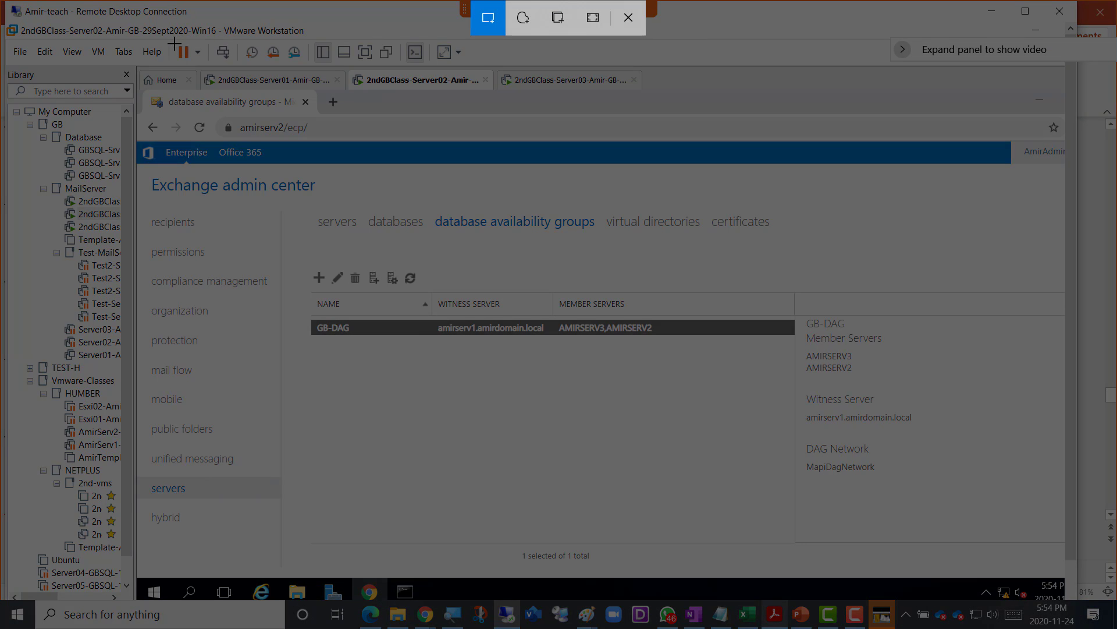
pyautogui.moveTo(143, 68); pyautogui.dragTo(794, 521)
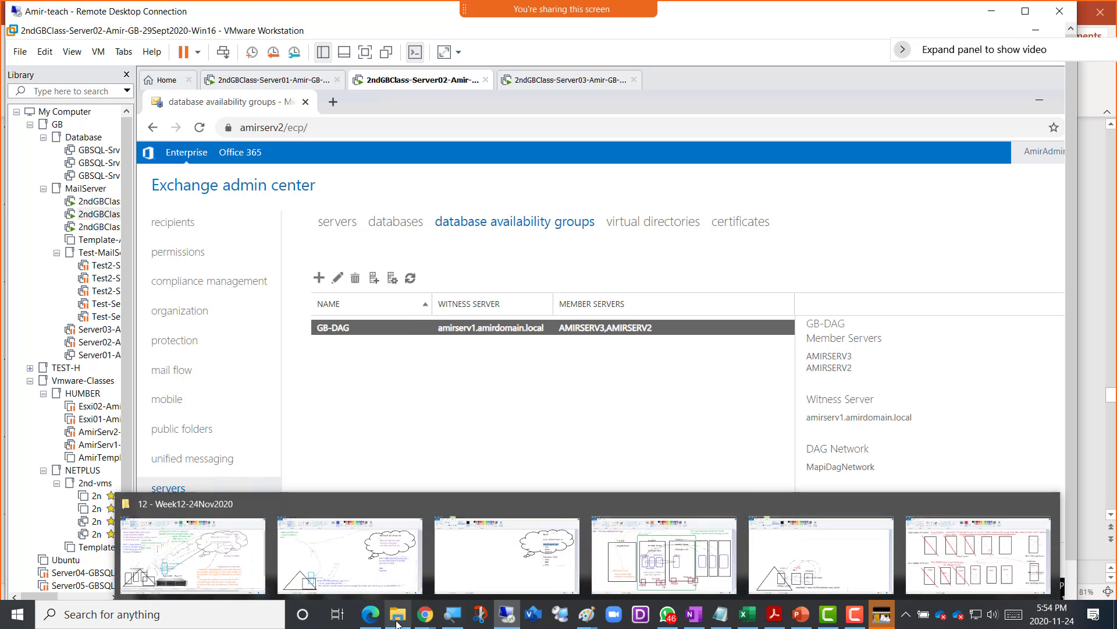
pyautogui.moveTo(423, 624)
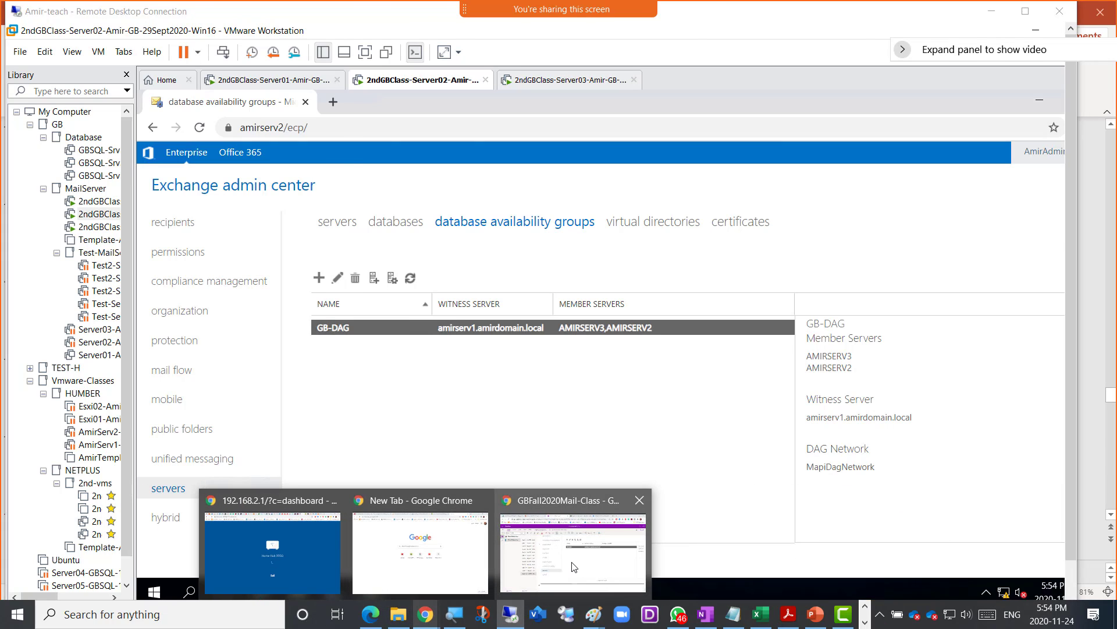
pyautogui.click(519, 495)
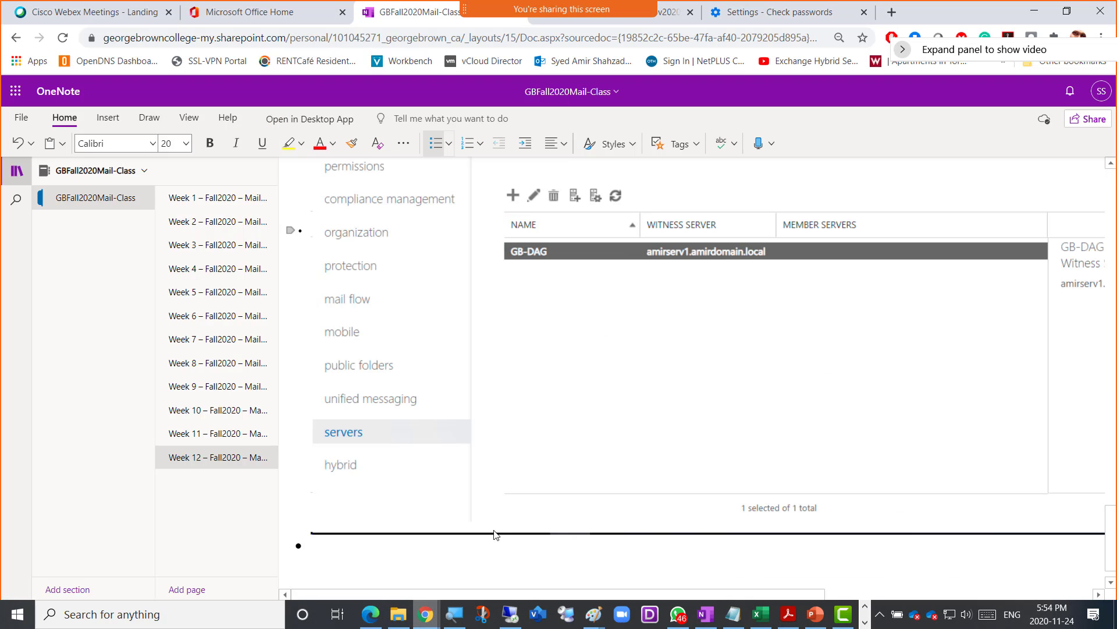
pyautogui.write('Sc')
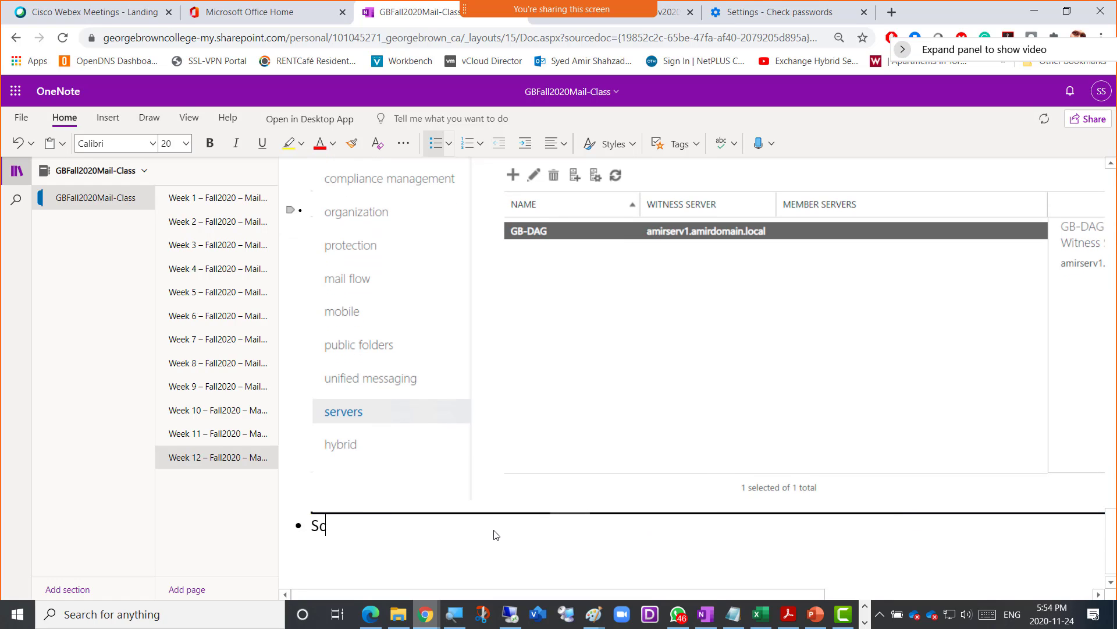
pyautogui.write('reenshot 5 = DAG Membe')
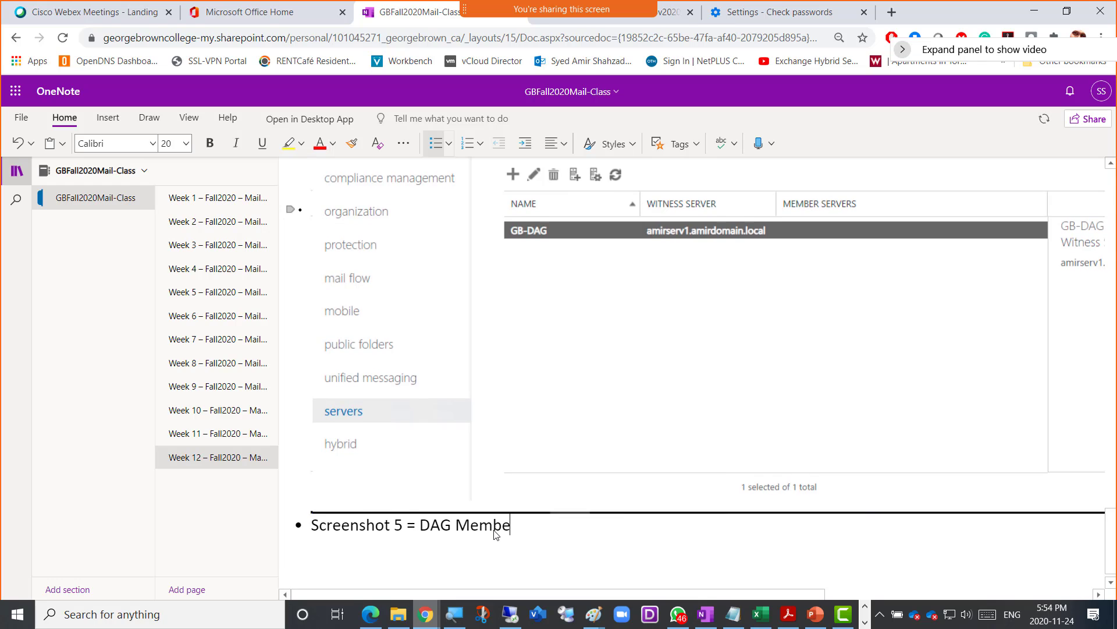
pyautogui.write('rs Added')
pyautogui.press('Return')
pyautogui.hotkey('ctrl', 'v')
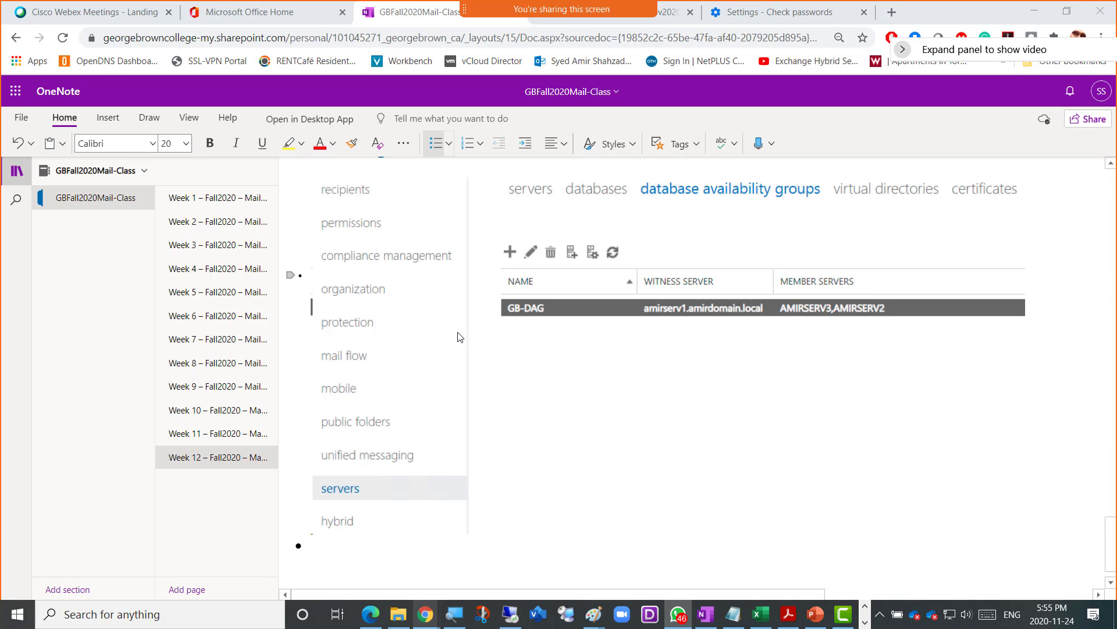
pyautogui.click(510, 614)
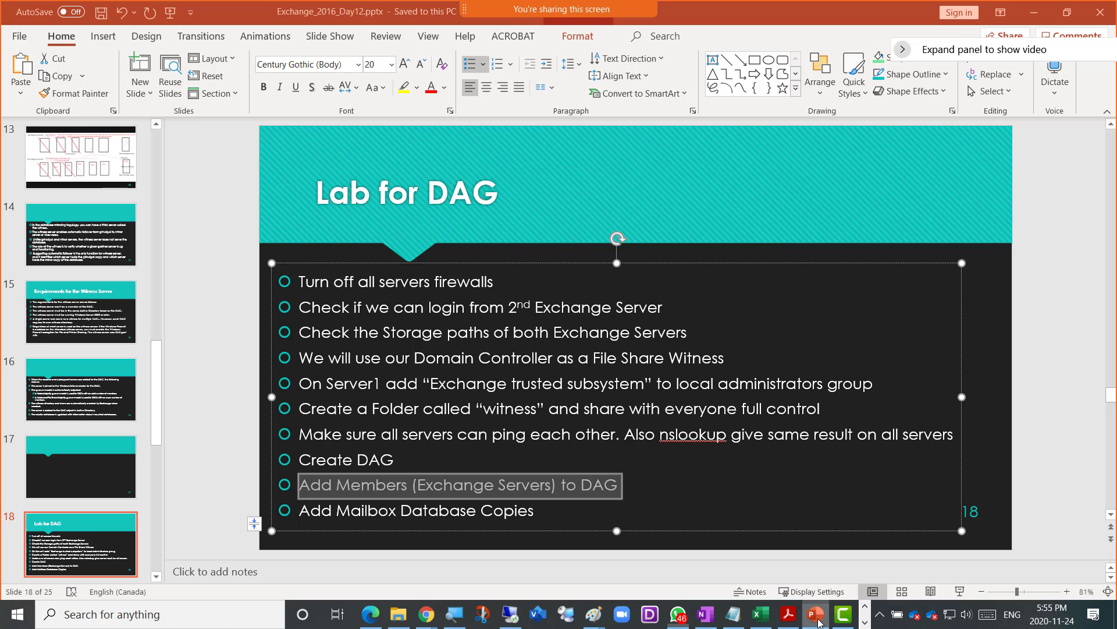
# - Review the 'Add Mailbox Database Copies' checklist step, save the presentation, and return to the remote session
pyautogui.click(815, 614)
pyautogui.click(301, 510)
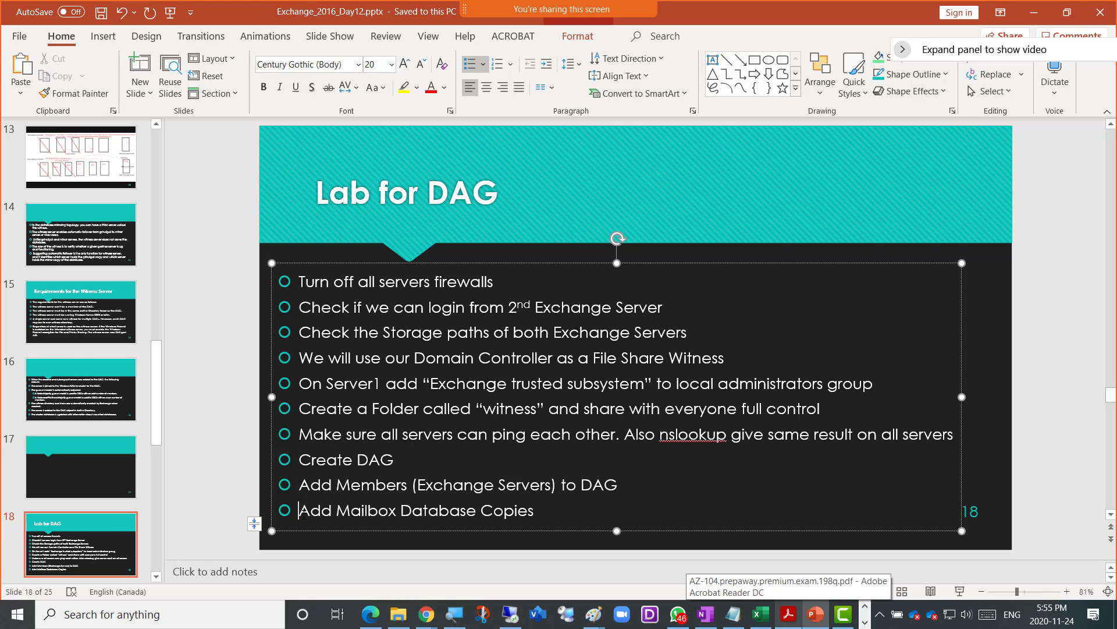
pyautogui.moveTo(301, 512); pyautogui.dragTo(536, 525)
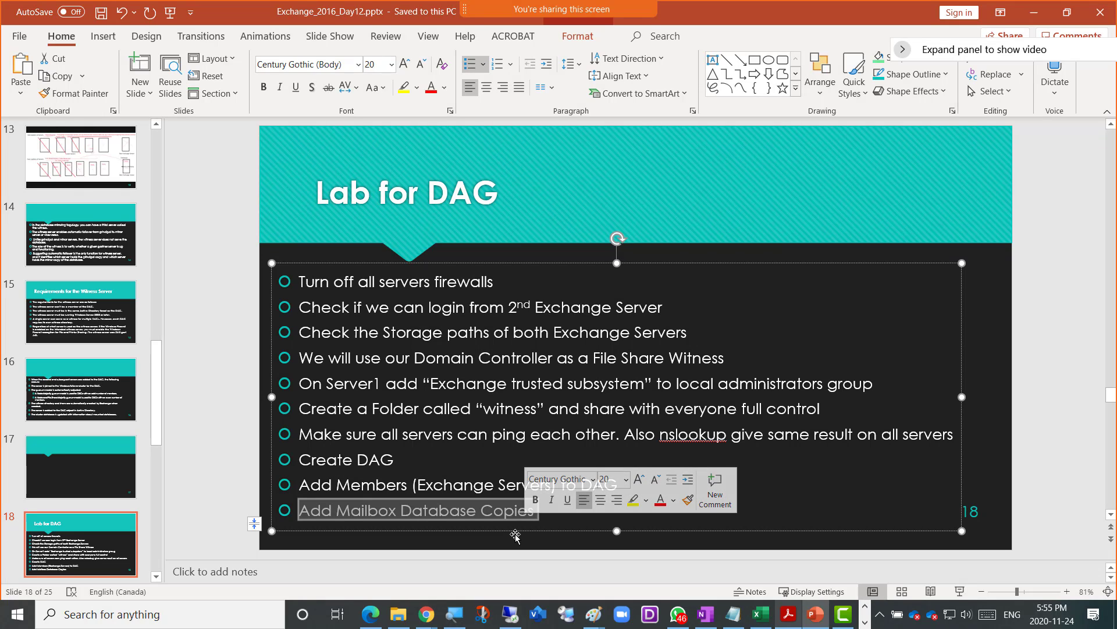
pyautogui.click(541, 521)
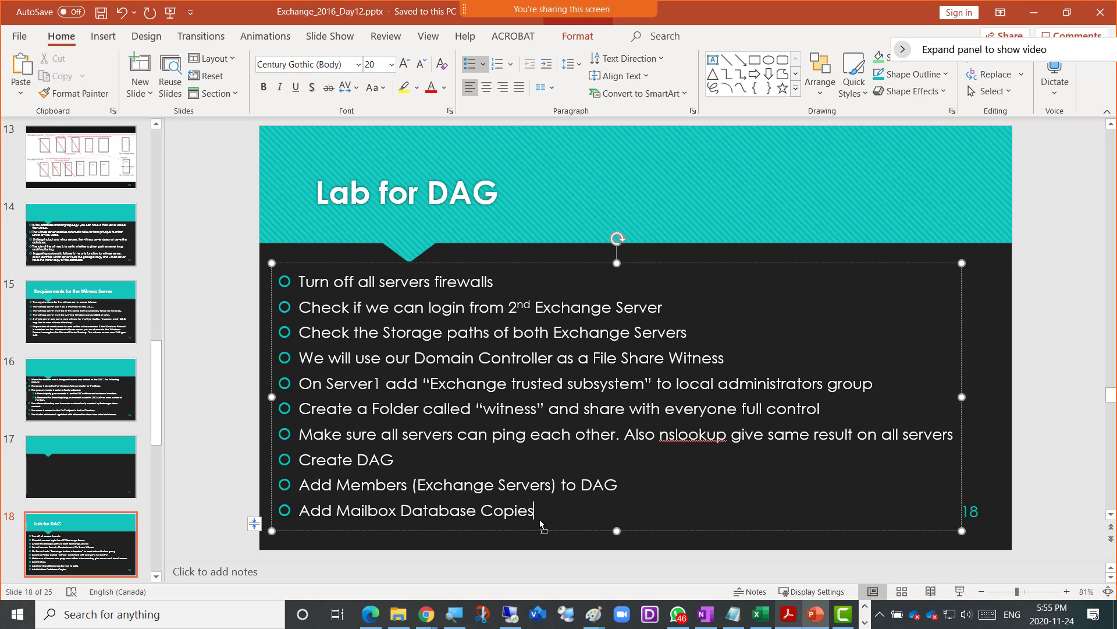
pyautogui.hotkey('ctrl', 's')
pyautogui.hotkey('alt', 'Tab')
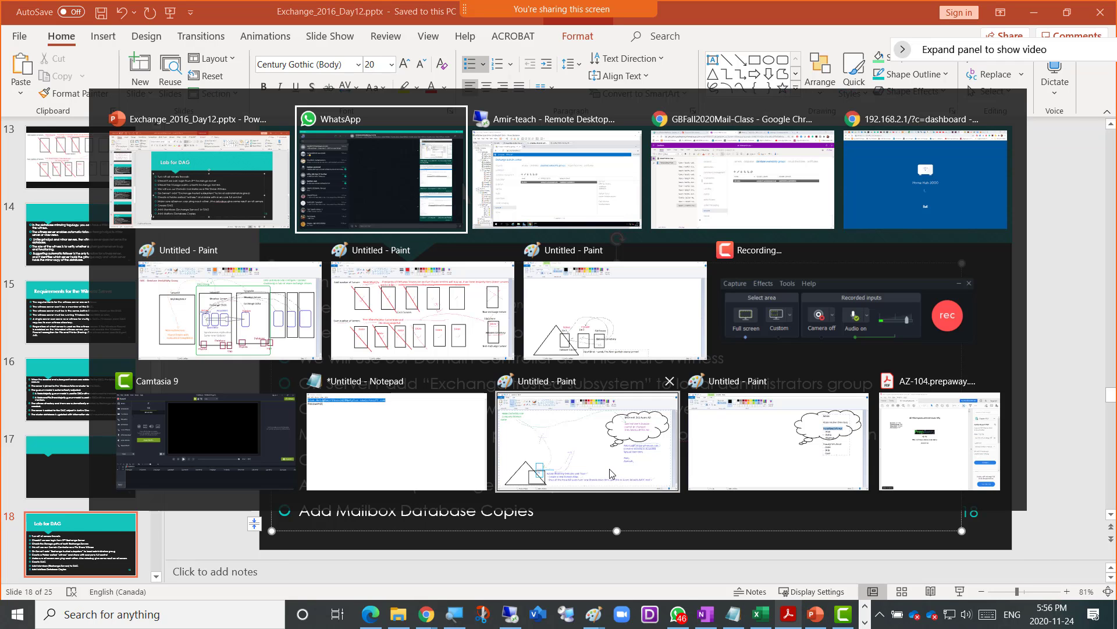
pyautogui.hotkey('alt', 'Tab')
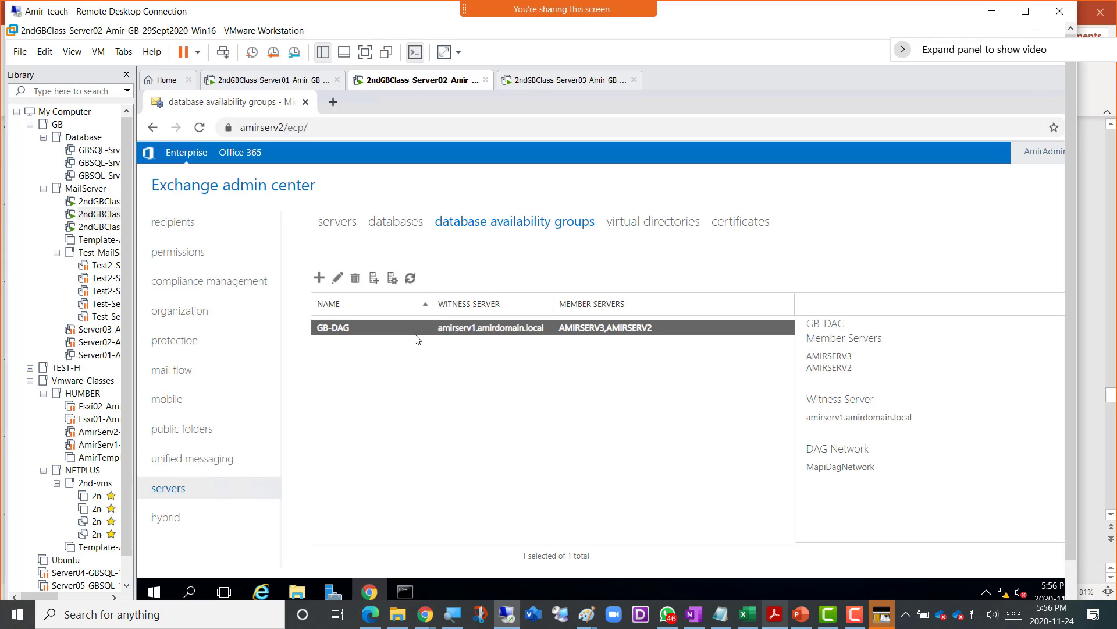
# - Switch the Exchange admin center servers area to the databases tab
pyautogui.click(394, 226)
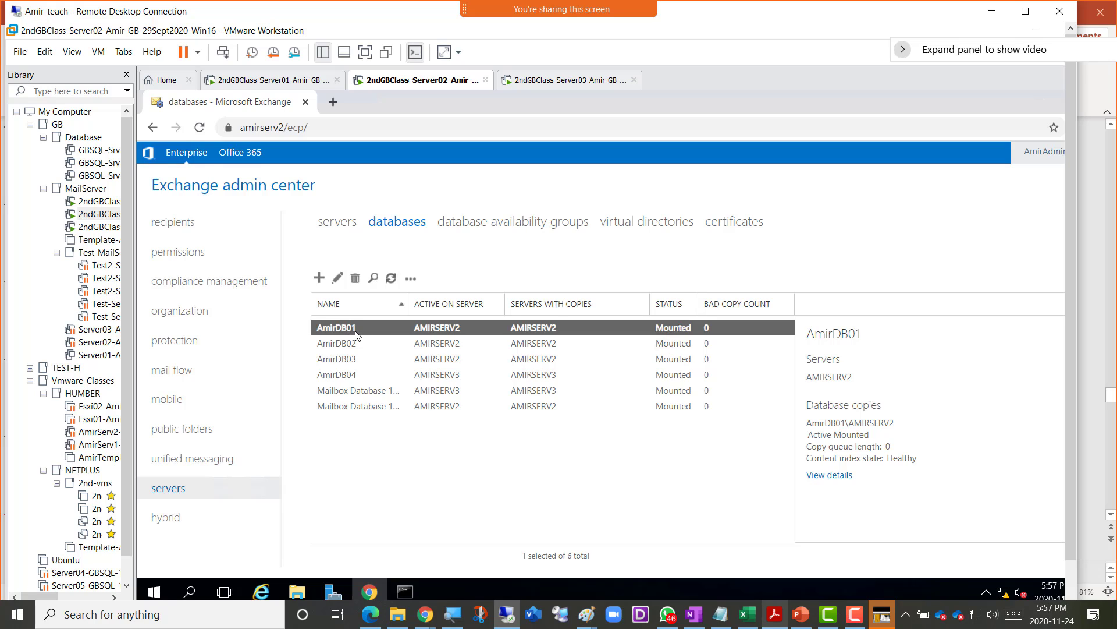
# - Refresh the server and database lists, recheck GB-DAG members, then choose Add database copy for AmirDB01
pyautogui.click(412, 280)
pyautogui.click(340, 228)
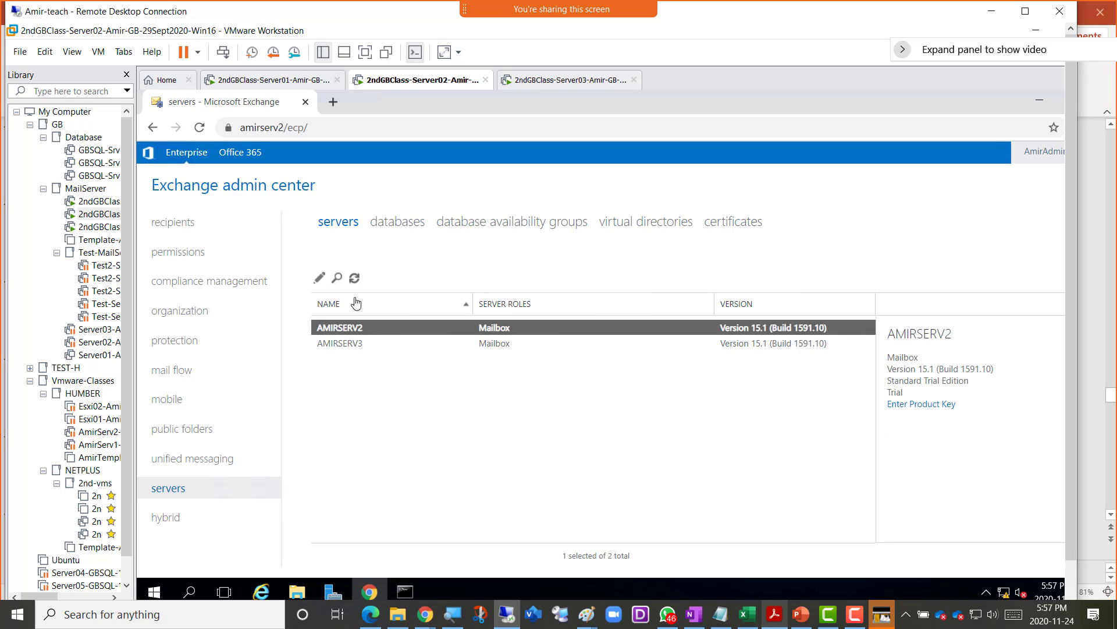
pyautogui.click(355, 278)
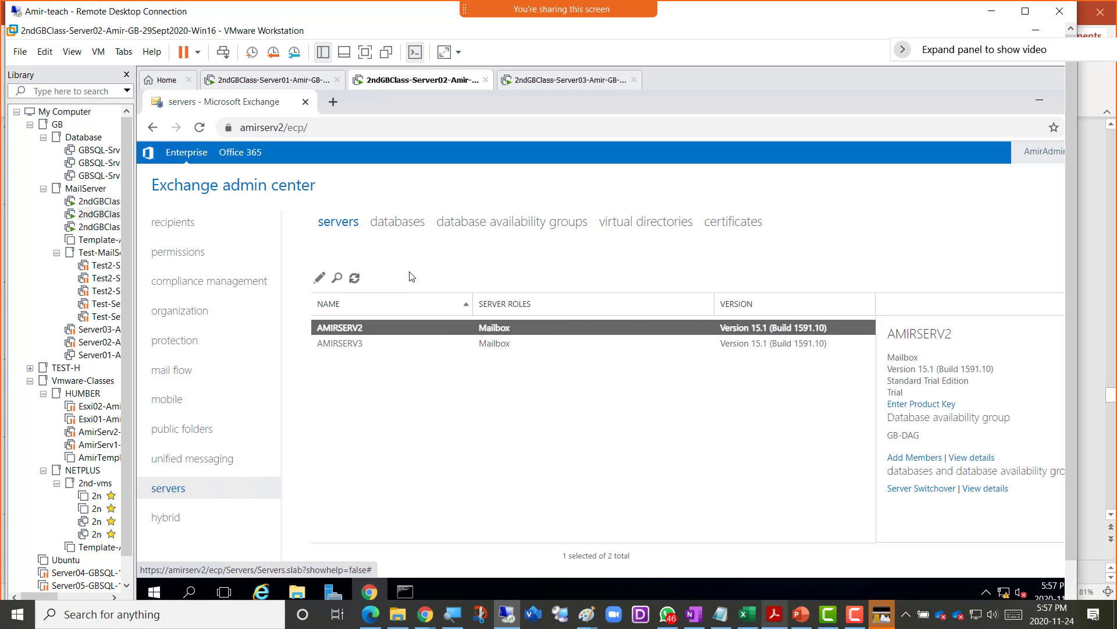
pyautogui.click(401, 223)
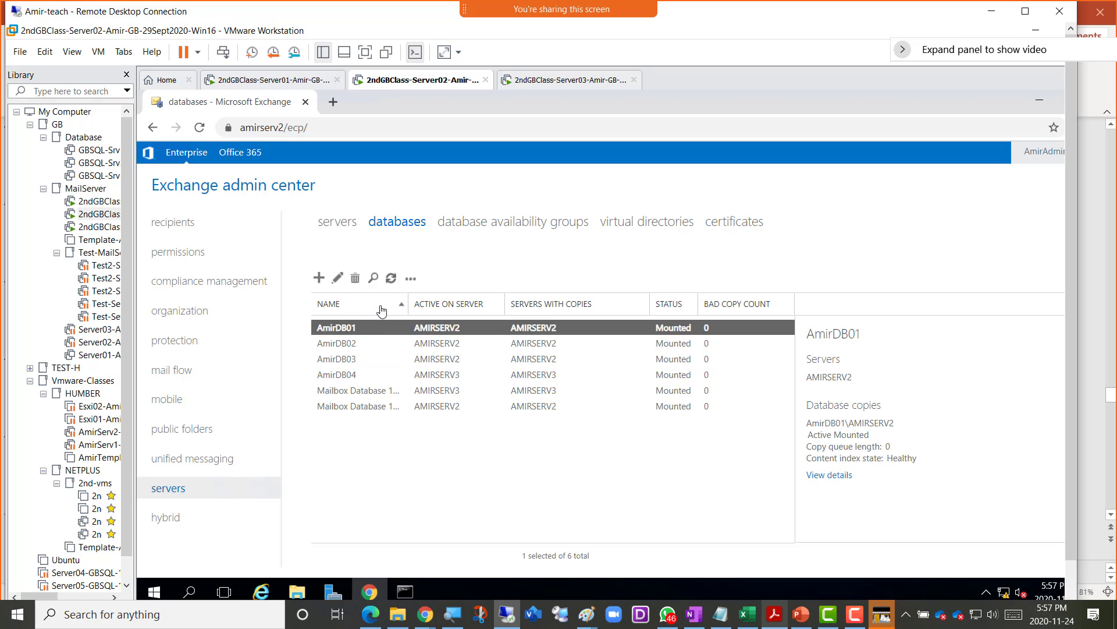
pyautogui.click(392, 278)
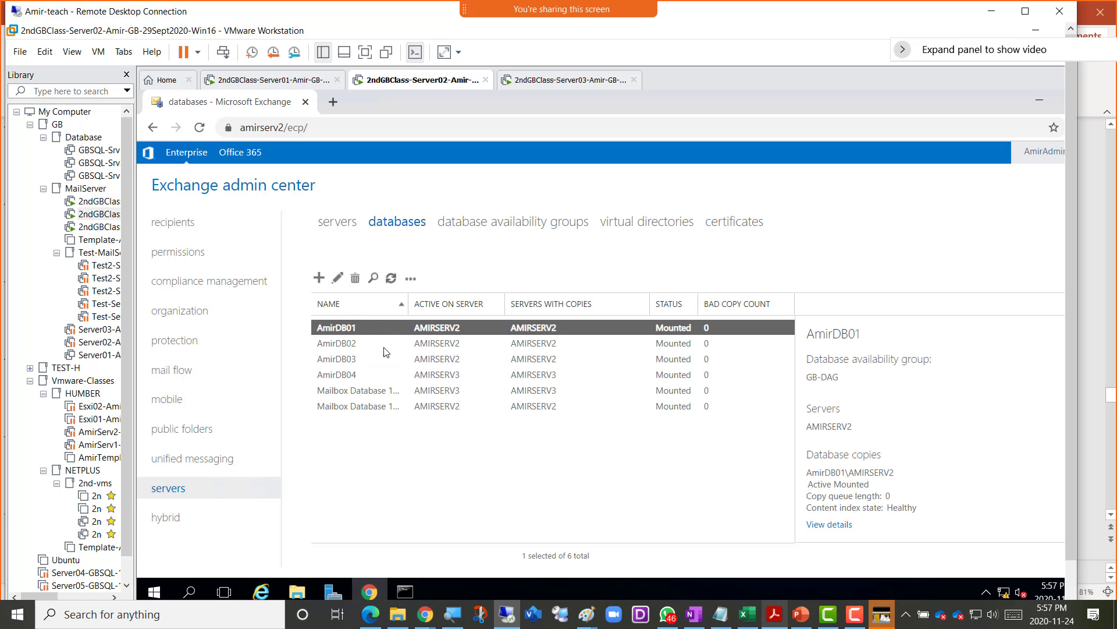
pyautogui.click(412, 282)
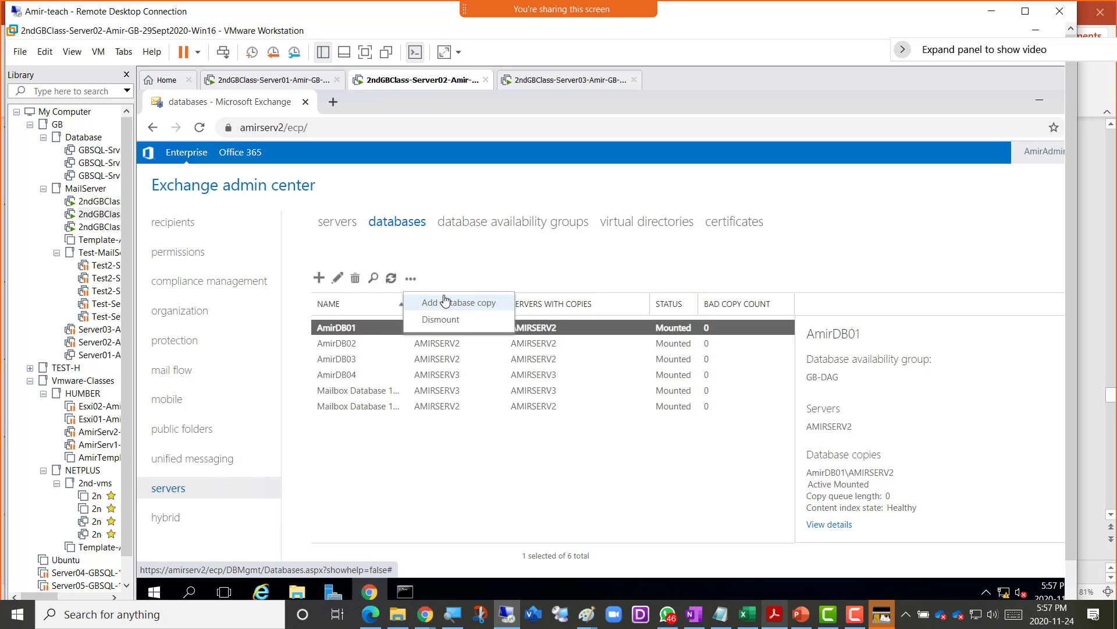
pyautogui.click(486, 226)
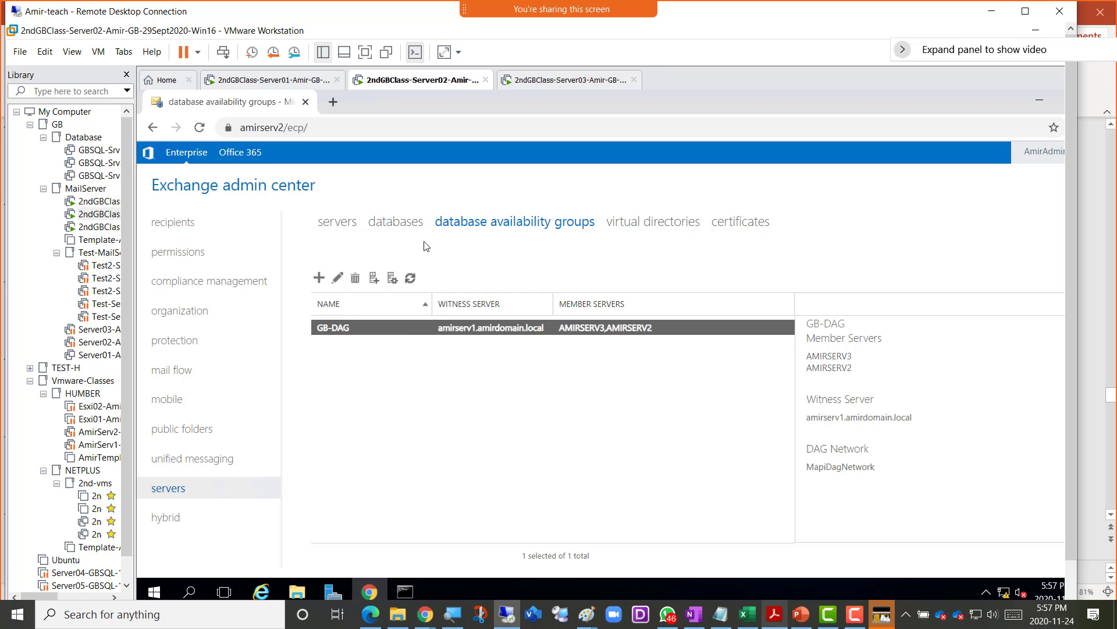
pyautogui.click(388, 238)
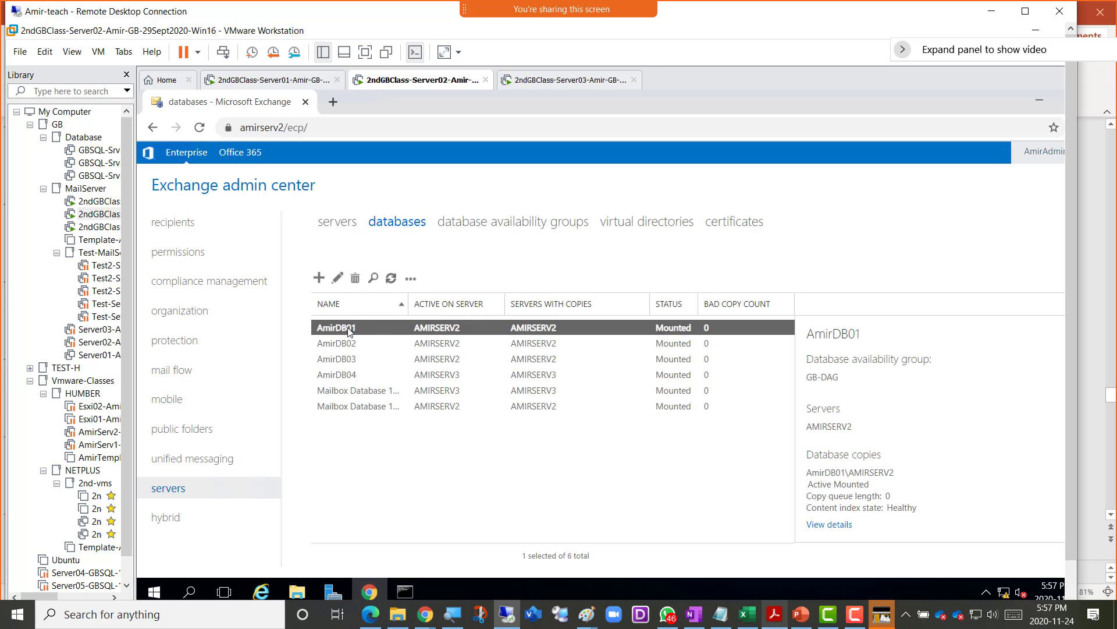
pyautogui.click(390, 279)
pyautogui.click(411, 278)
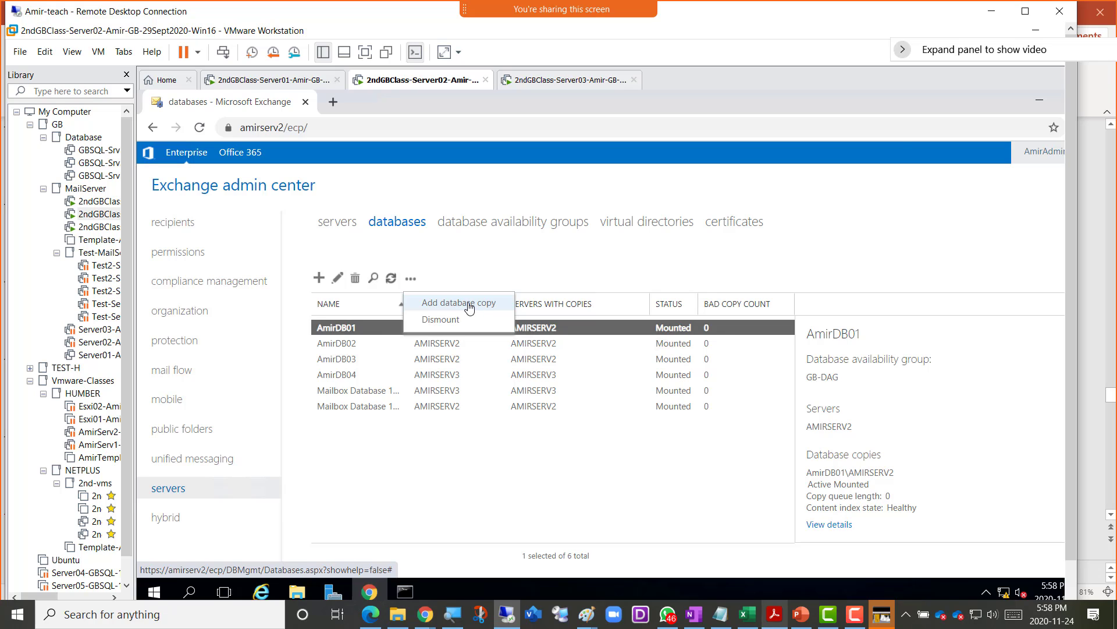
pyautogui.click(469, 308)
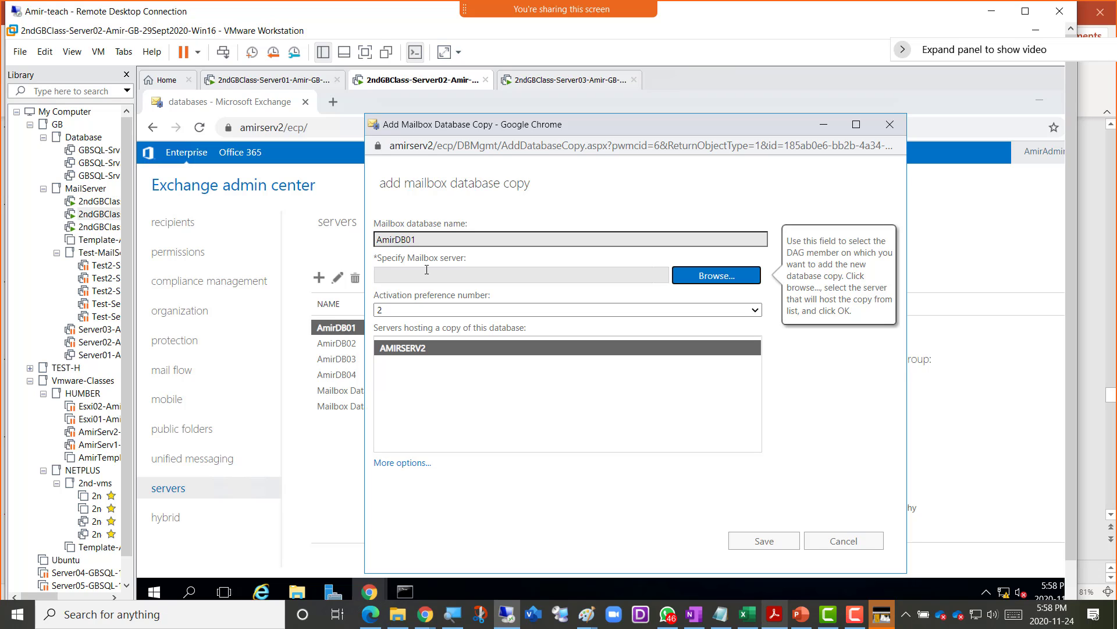
# - Pick AMIRSERV3 as the copy's mailbox server and keep activation preference at 2
pyautogui.click(711, 282)
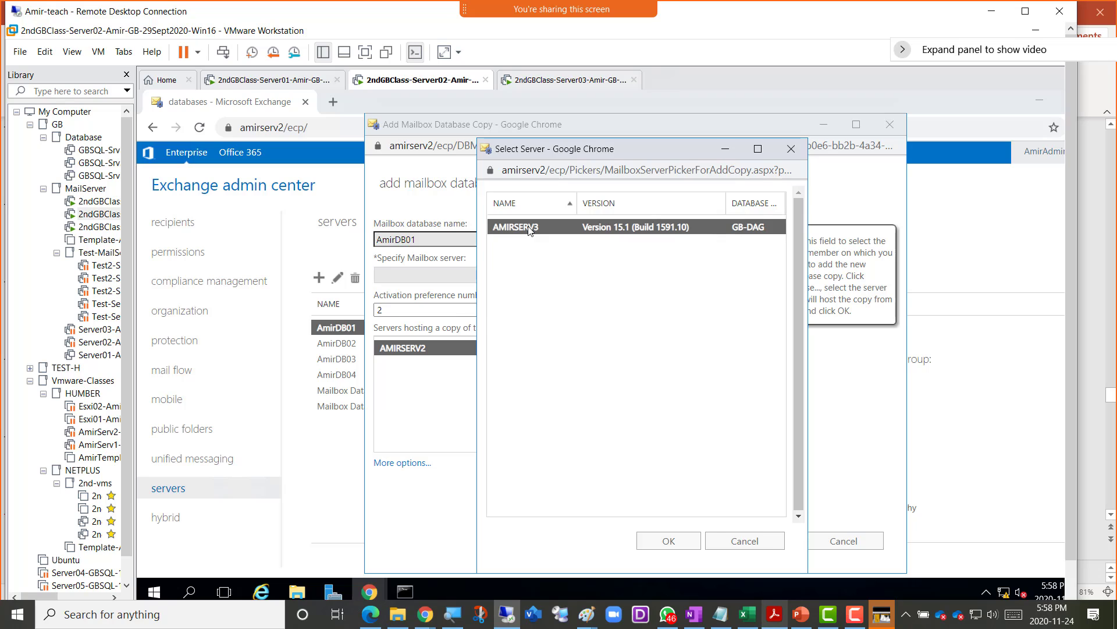
pyautogui.doubleClick(529, 227)
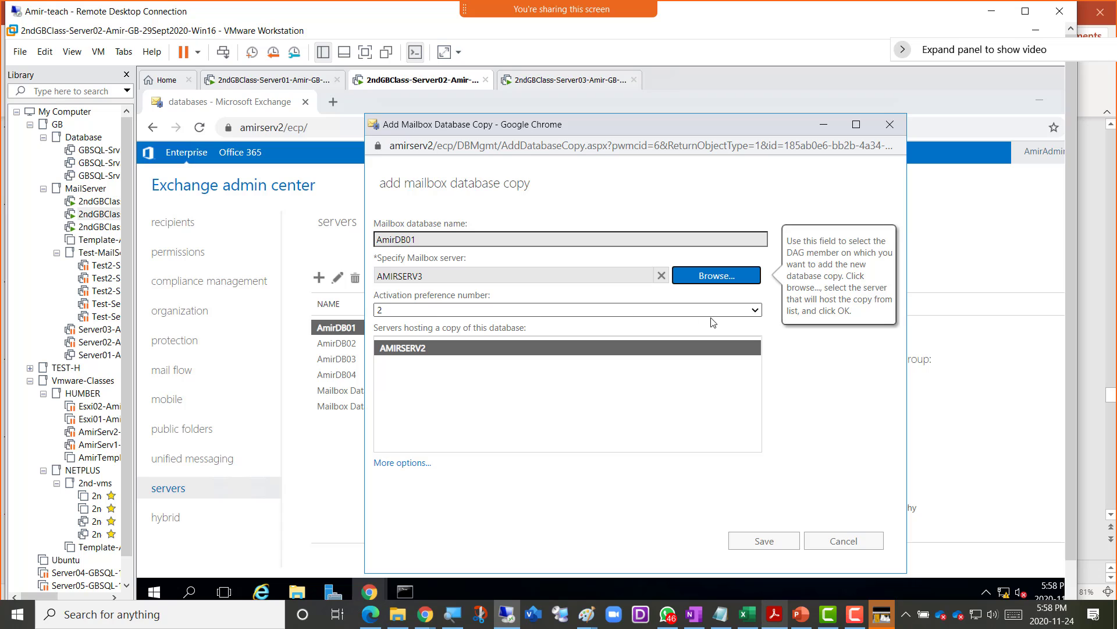
pyautogui.click(754, 312)
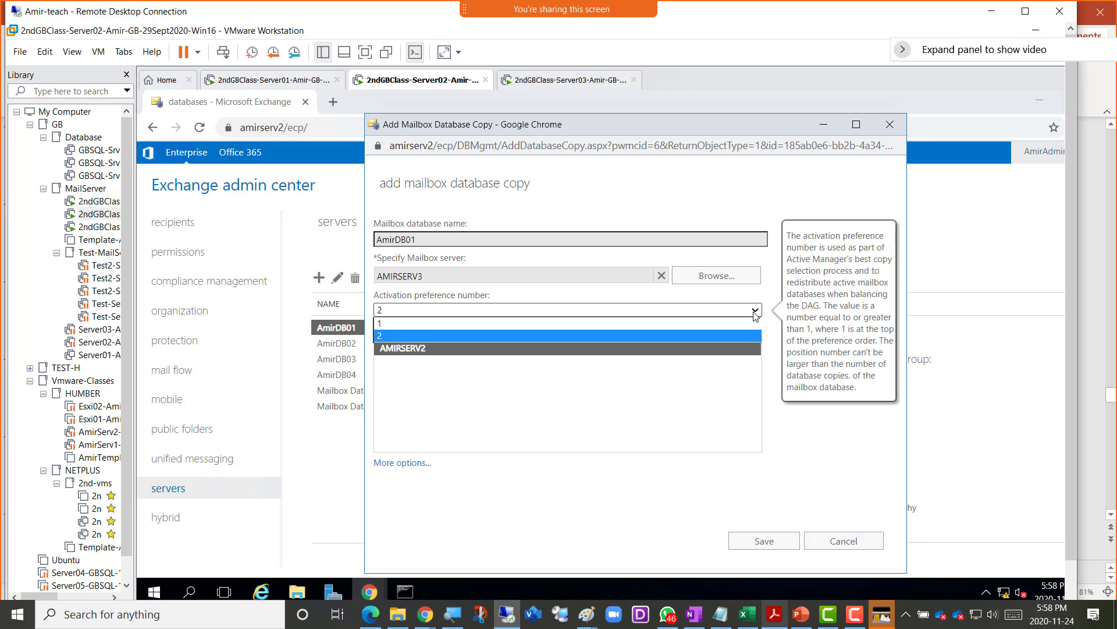
pyautogui.click(755, 313)
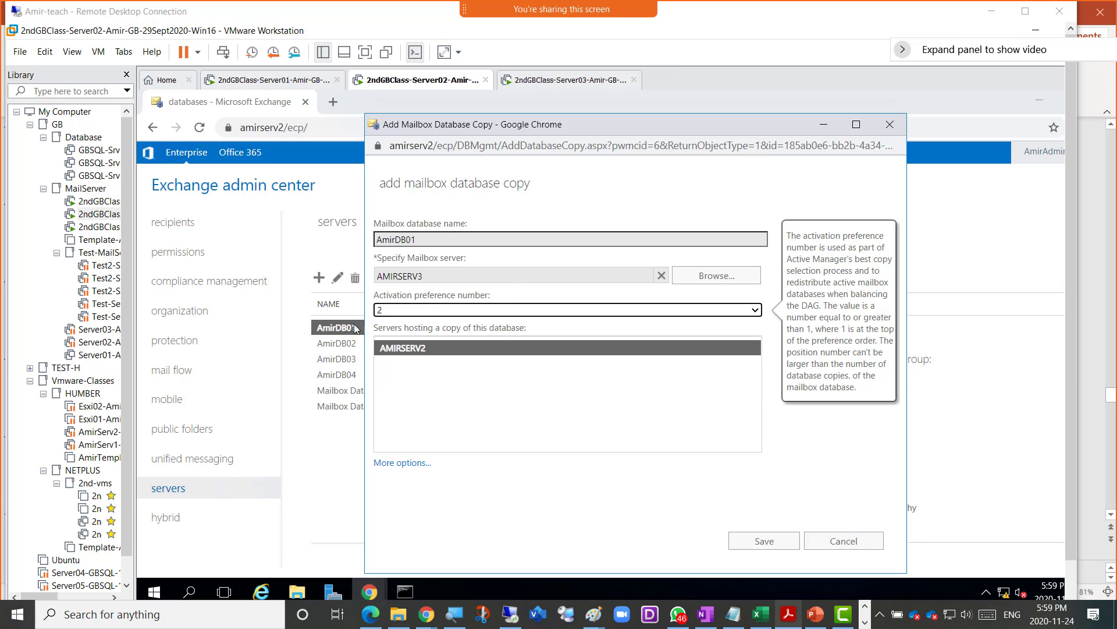
pyautogui.click(401, 314)
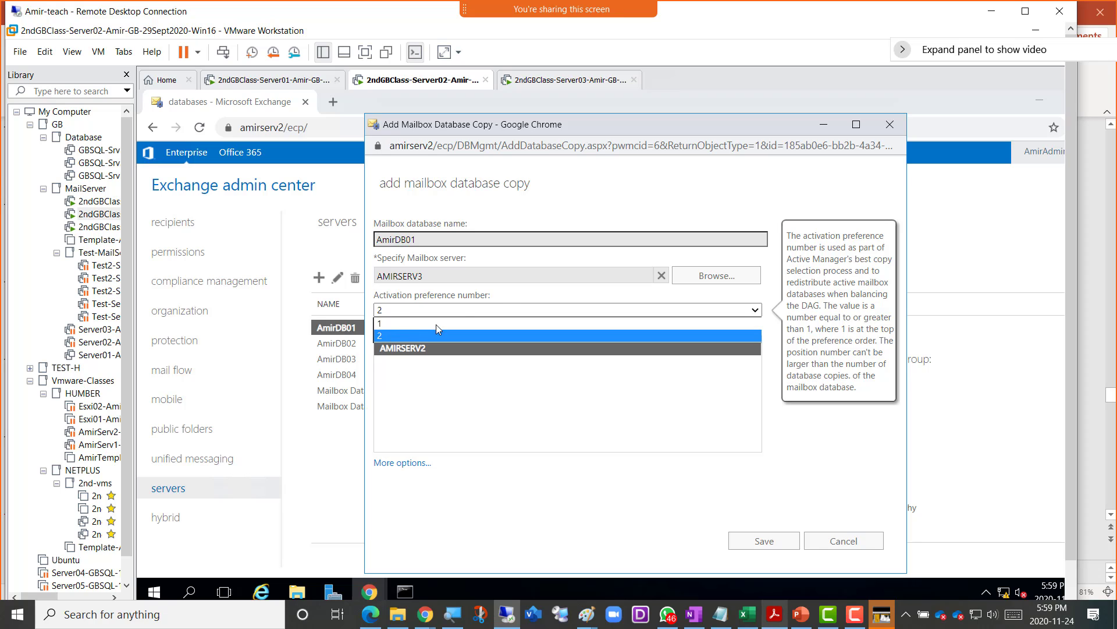
# - Keep activation preference 2 and expand More options to show replay lag time and postpone seeding
pyautogui.click(518, 294)
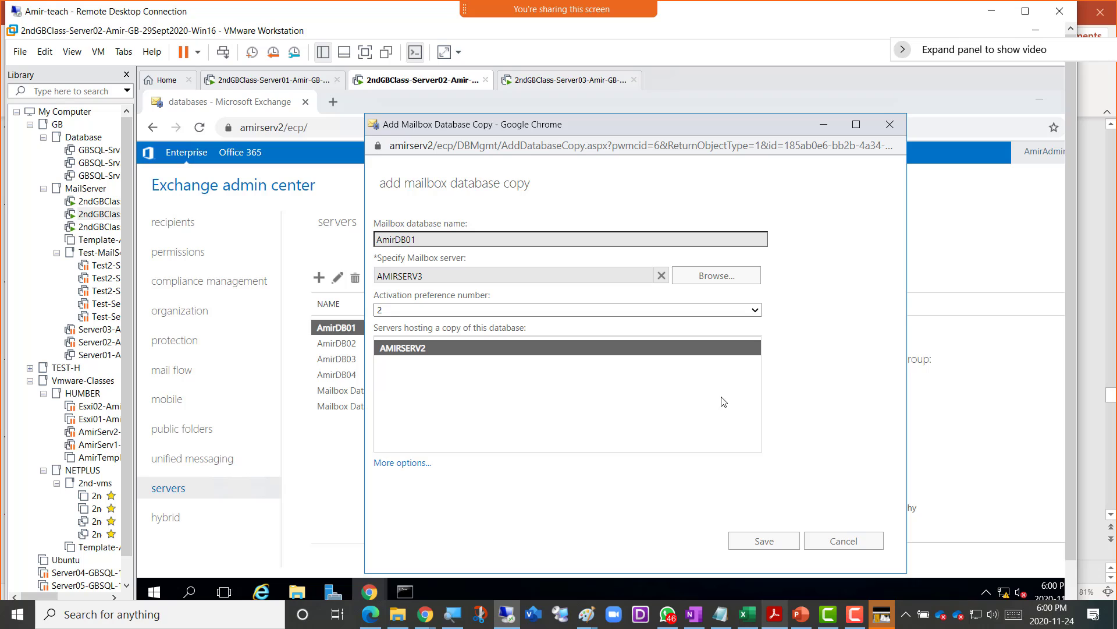
pyautogui.click(409, 468)
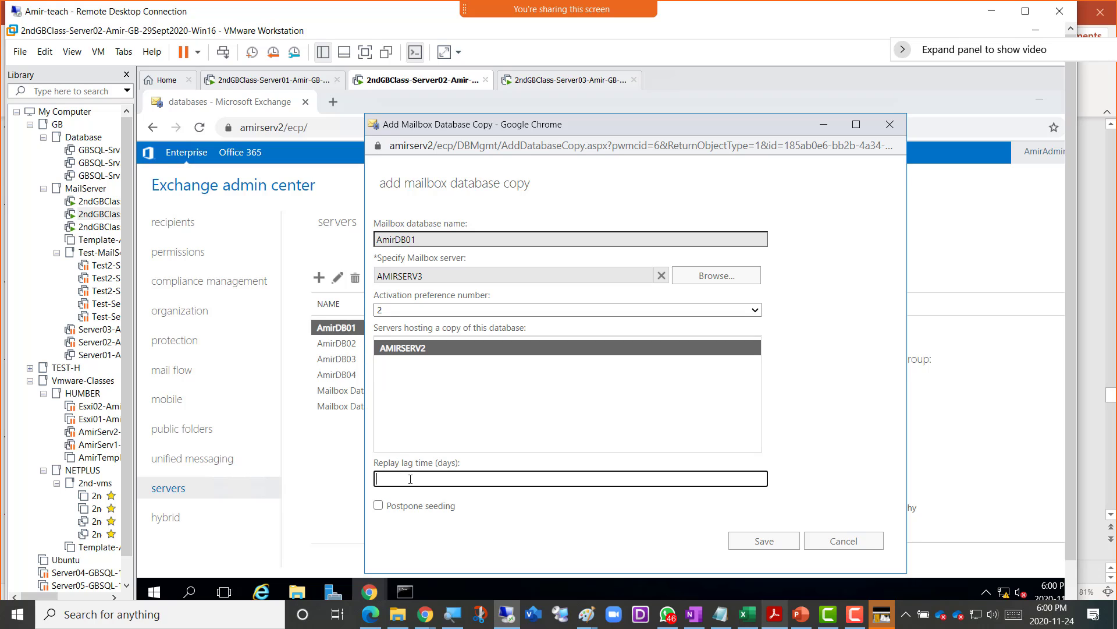
pyautogui.moveTo(410, 479)
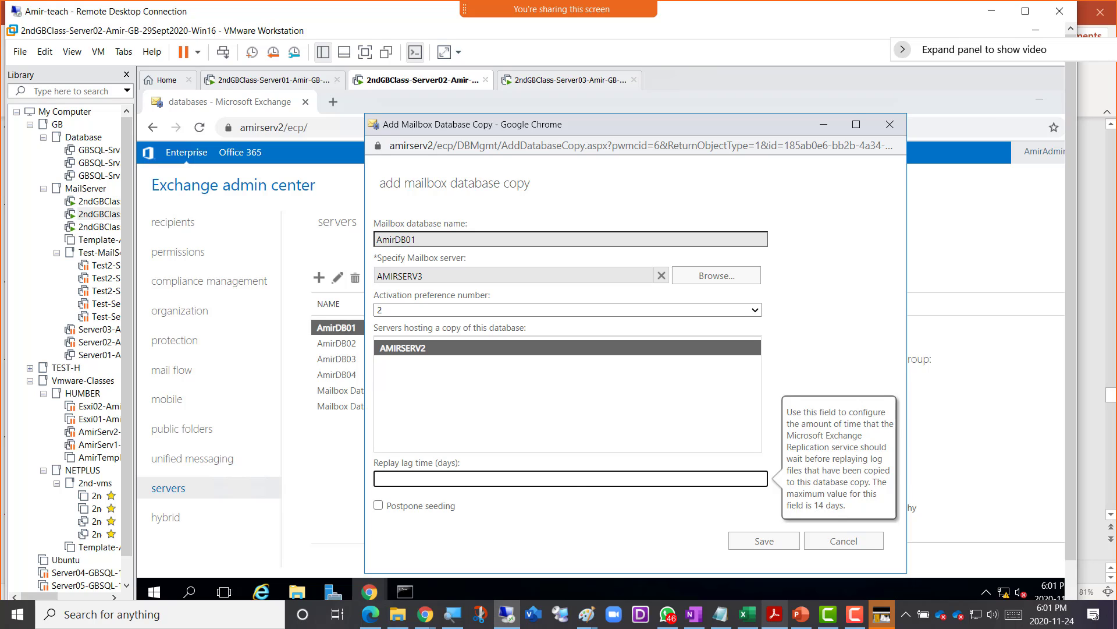
pyautogui.click(854, 614)
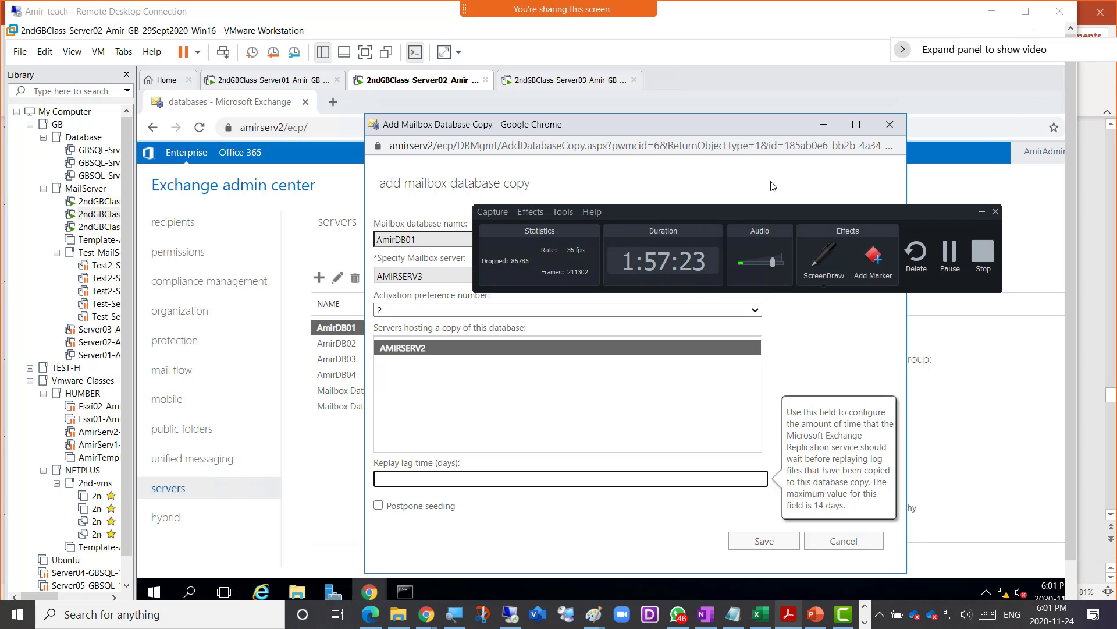
pyautogui.moveTo(780, 229); pyautogui.dragTo(855, 36)
pyautogui.click(908, 74)
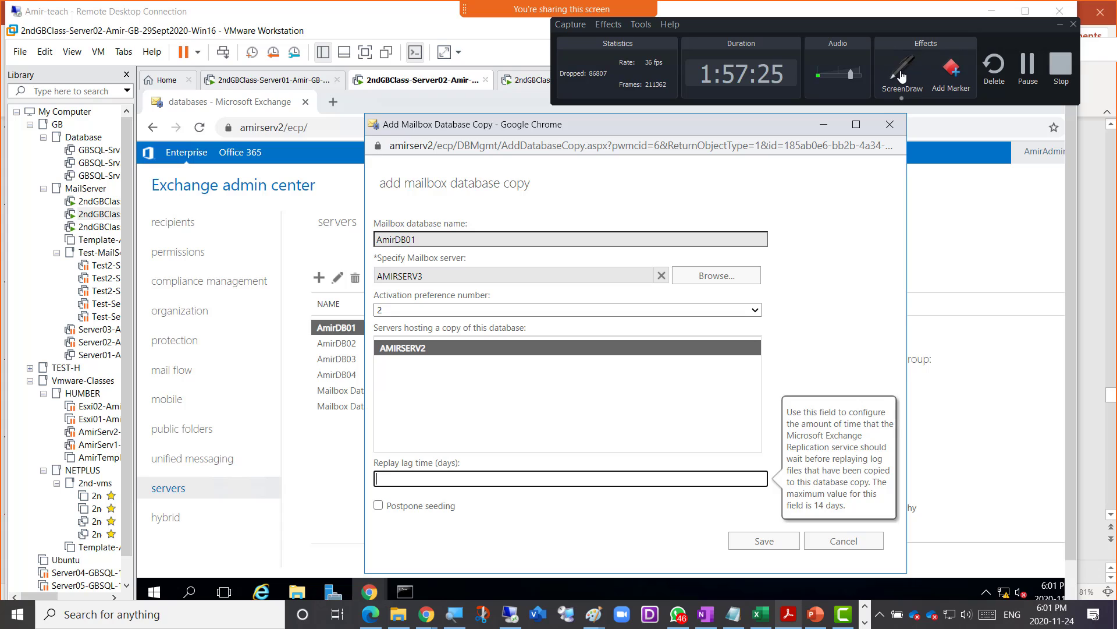
pyautogui.click(908, 81)
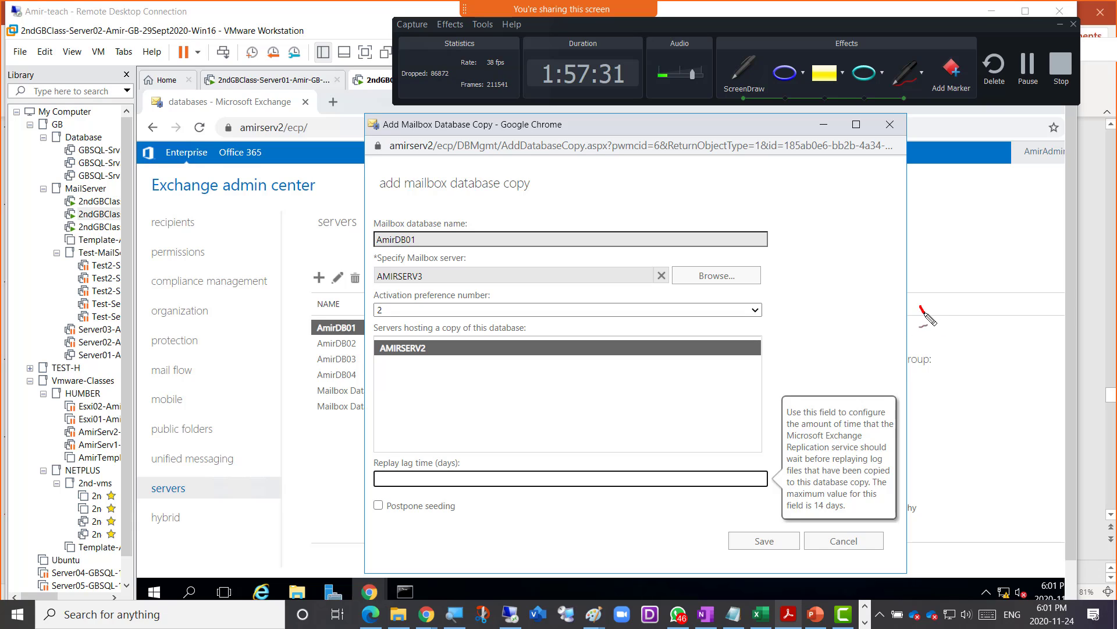
pyautogui.moveTo(918, 302)
pyautogui.mouseDown()
pyautogui.moveTo(950, 307)
pyautogui.moveTo(946, 287)
pyautogui.moveTo(954, 298)
pyautogui.moveTo(972, 278)
pyautogui.moveTo(989, 272)
pyautogui.moveTo(986, 288)
pyautogui.moveTo(995, 283)
pyautogui.mouseUp()
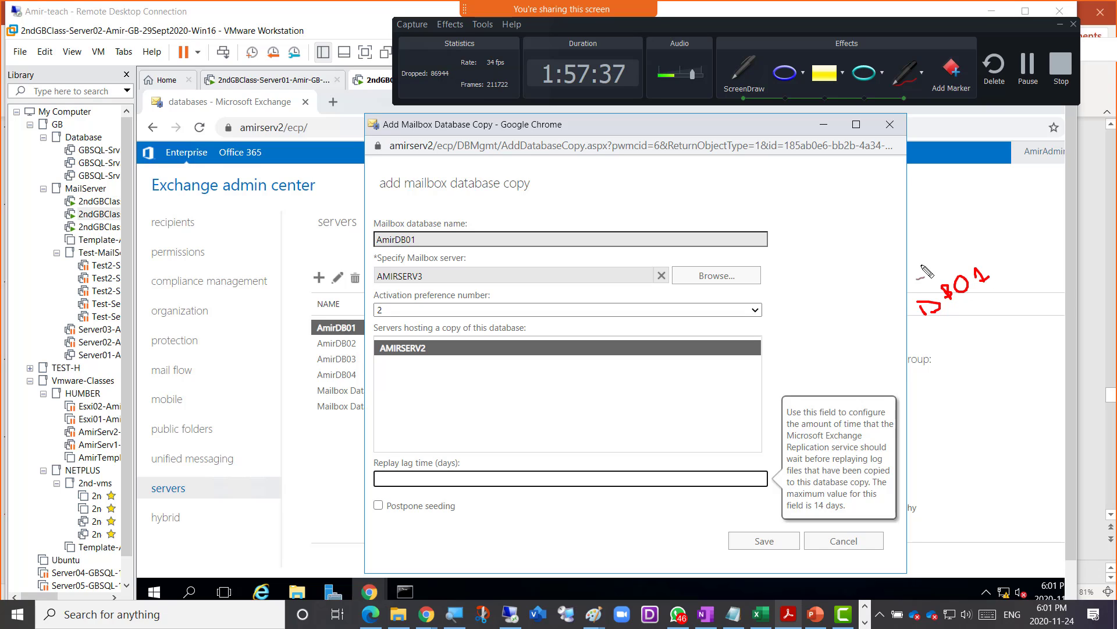
pyautogui.moveTo(929, 271)
pyautogui.mouseDown()
pyautogui.moveTo(923, 256)
pyautogui.moveTo(973, 248)
pyautogui.moveTo(998, 223)
pyautogui.mouseUp()
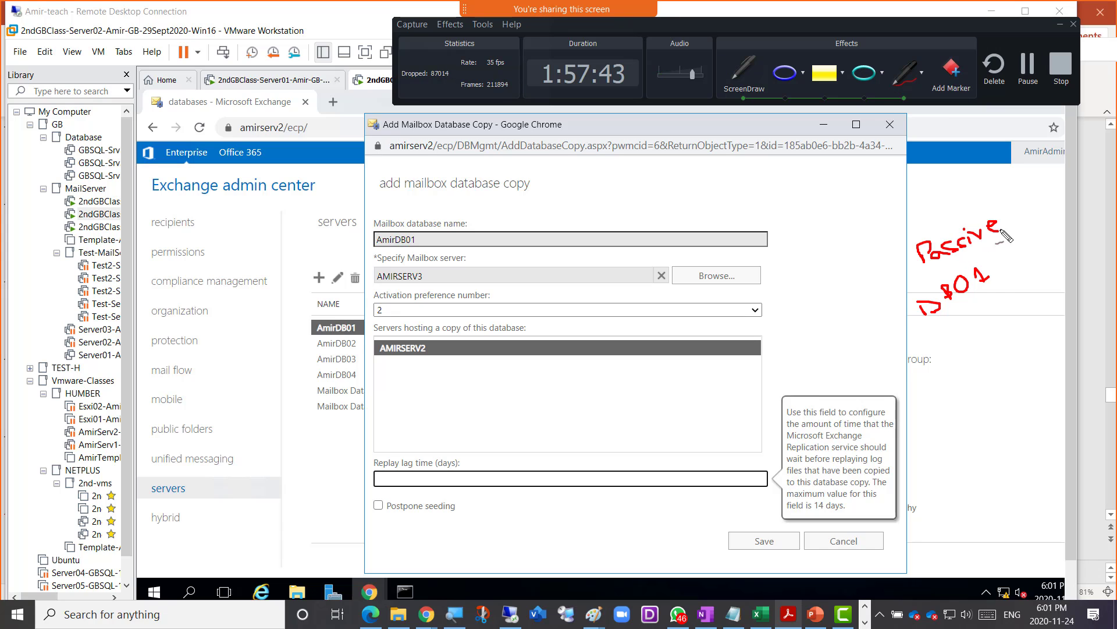
pyautogui.moveTo(928, 346); pyautogui.dragTo(932, 342)
pyautogui.moveTo(329, 319)
pyautogui.mouseDown()
pyautogui.moveTo(552, 266)
pyautogui.moveTo(909, 297)
pyautogui.mouseUp()
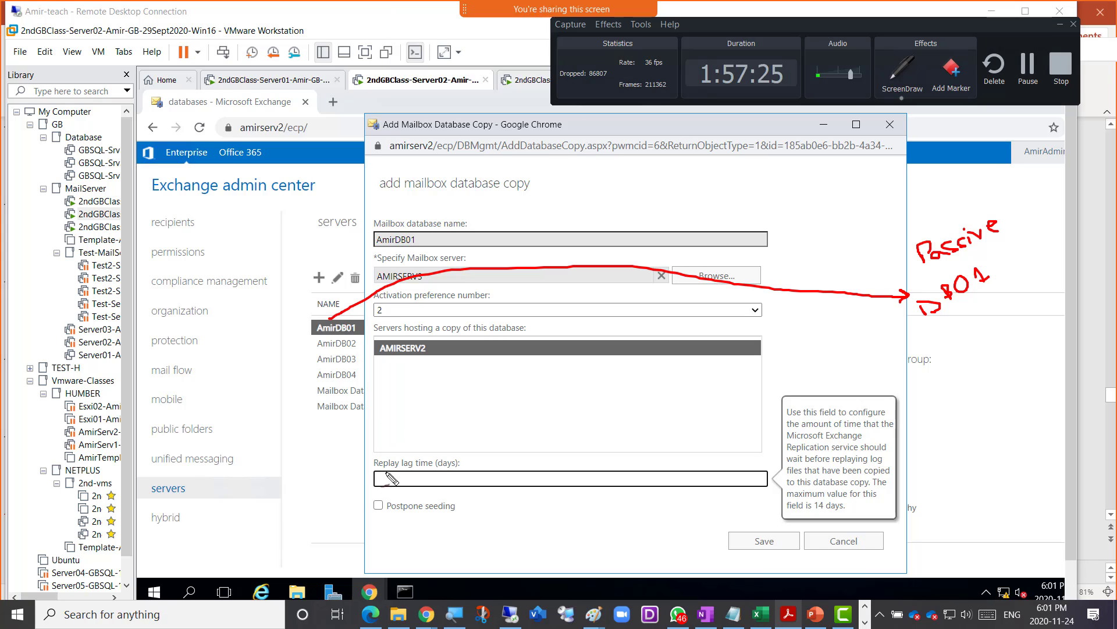
pyautogui.moveTo(383, 475); pyautogui.dragTo(409, 481)
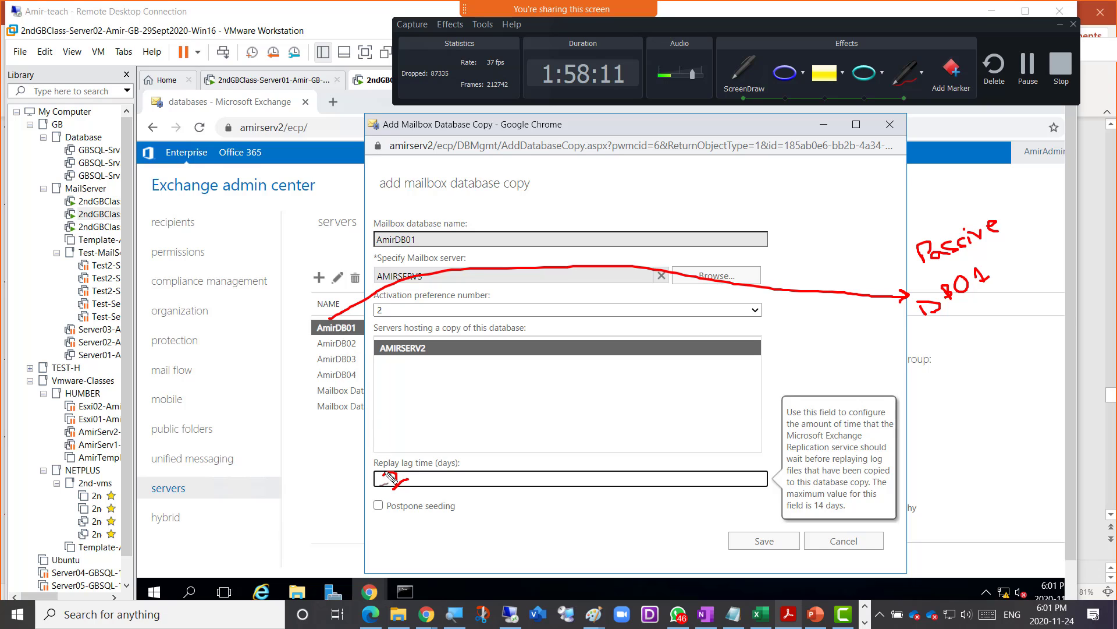
pyautogui.moveTo(376, 474); pyautogui.dragTo(400, 475)
pyautogui.moveTo(334, 342); pyautogui.dragTo(376, 466)
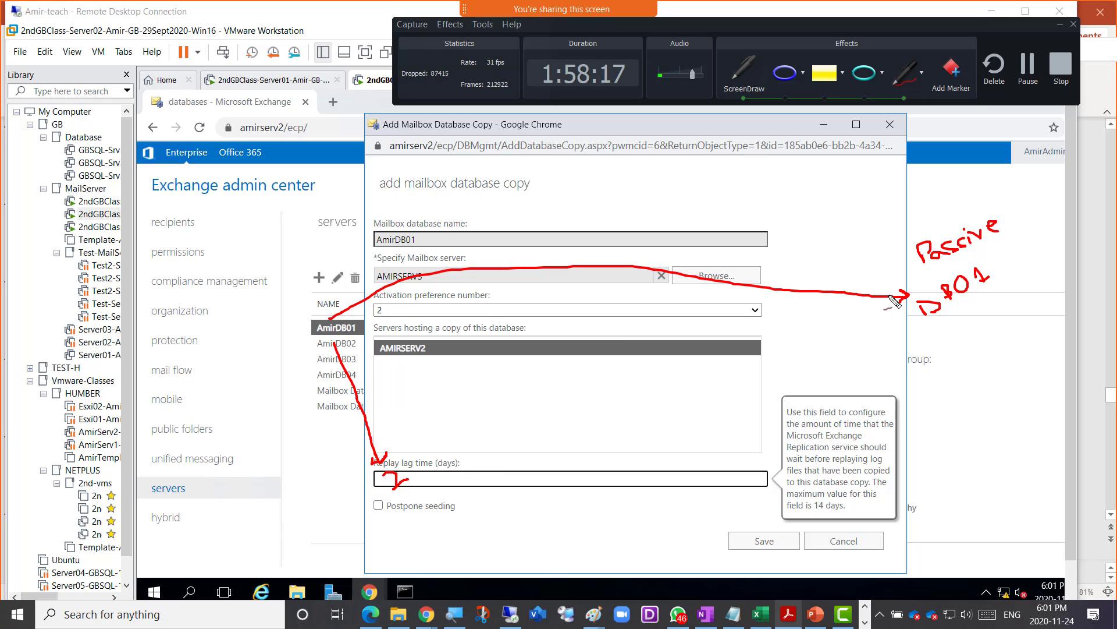
# - Tick Postpone seeding on the AmirDB01 copy form, leaving replay lag time blank
pyautogui.moveTo(417, 474); pyautogui.dragTo(901, 315)
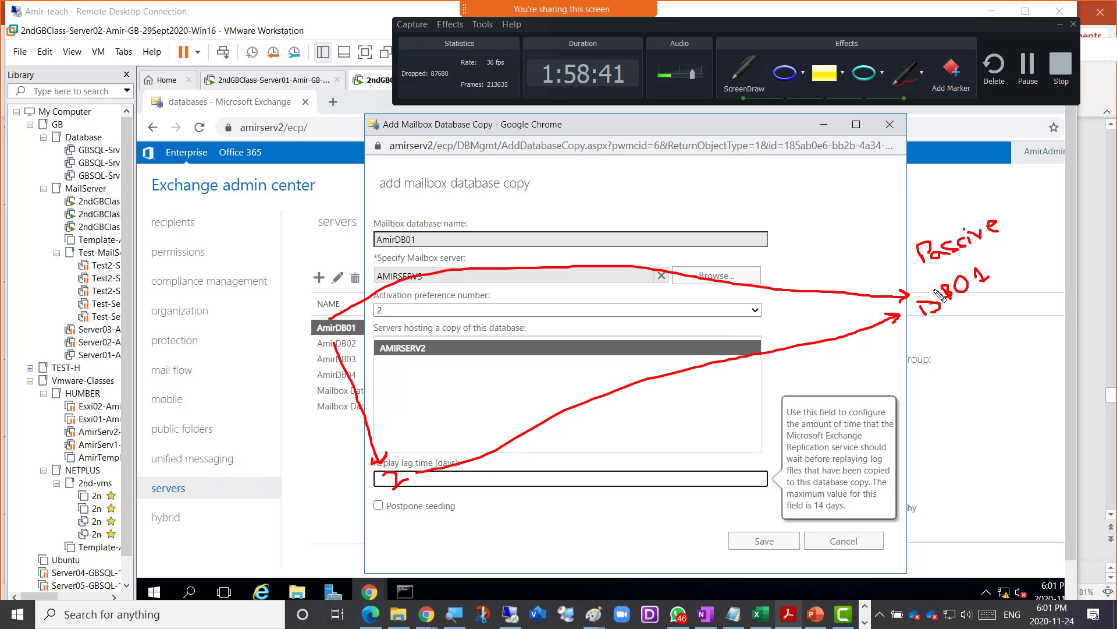
pyautogui.moveTo(303, 332); pyautogui.dragTo(312, 330)
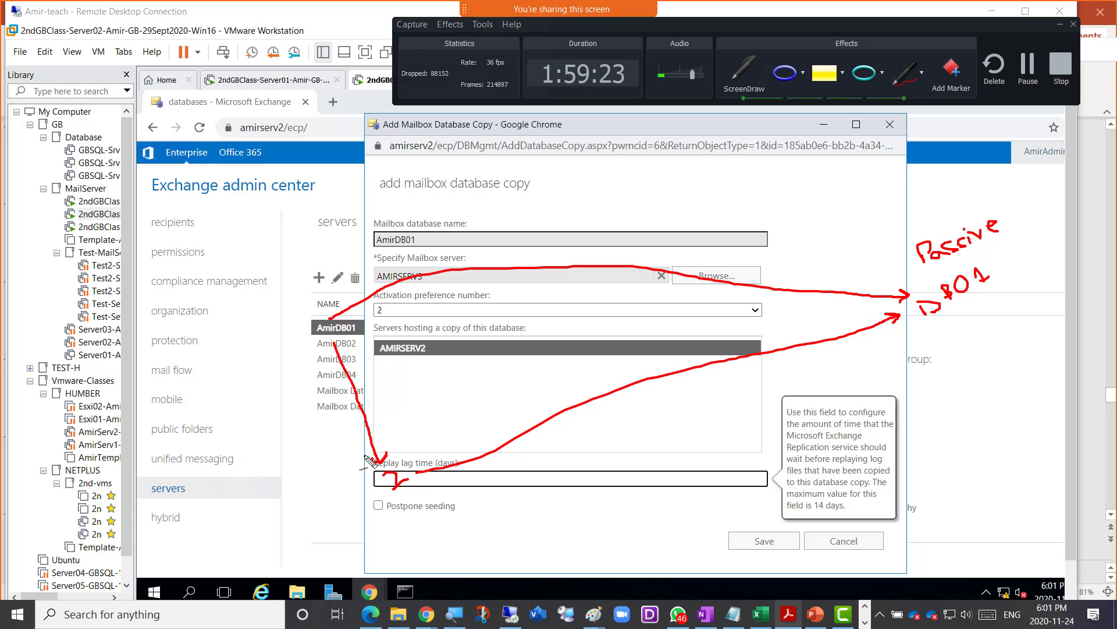
pyautogui.moveTo(392, 495); pyautogui.dragTo(399, 488)
pyautogui.moveTo(319, 347); pyautogui.dragTo(330, 346)
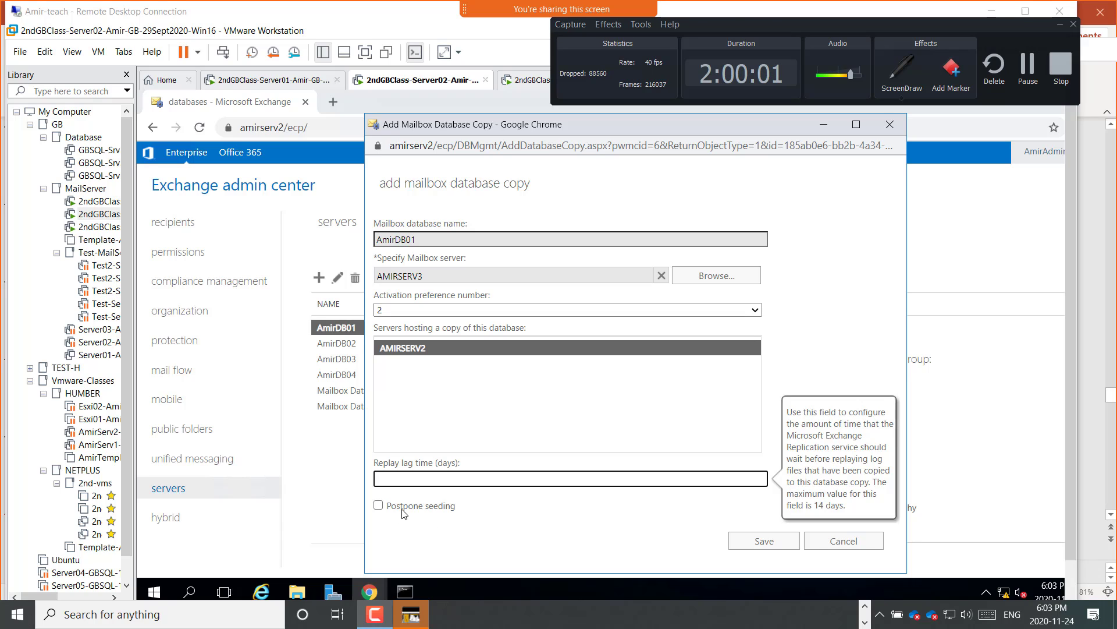
pyautogui.click(404, 507)
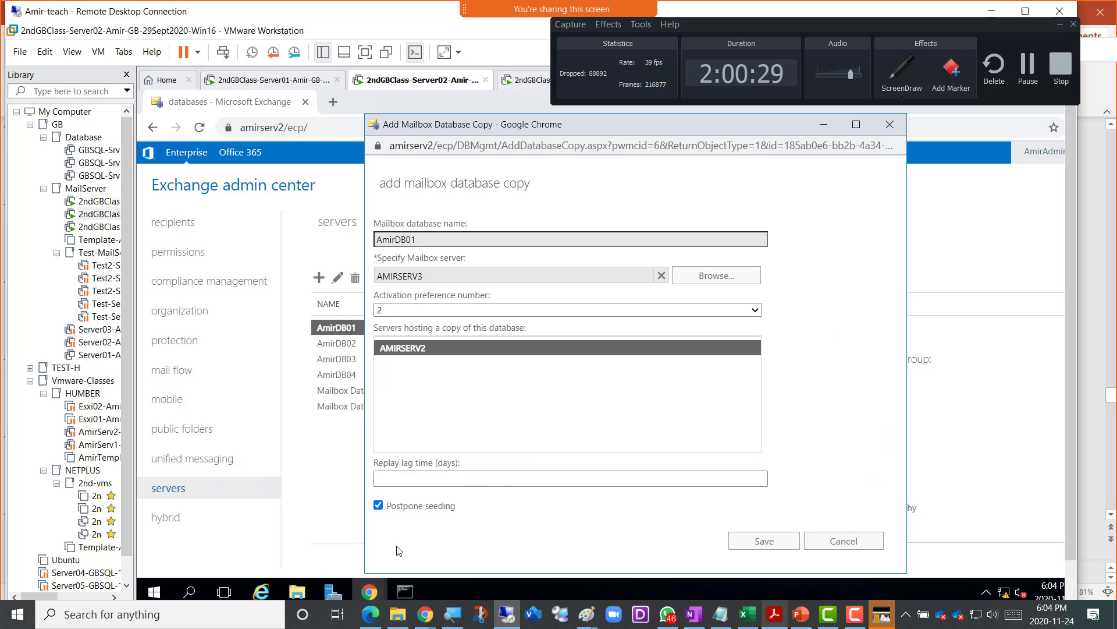
# - Untick Postpone seeding so the AMIRSERV3 copy at preference 2 seeds immediately
pyautogui.click(378, 506)
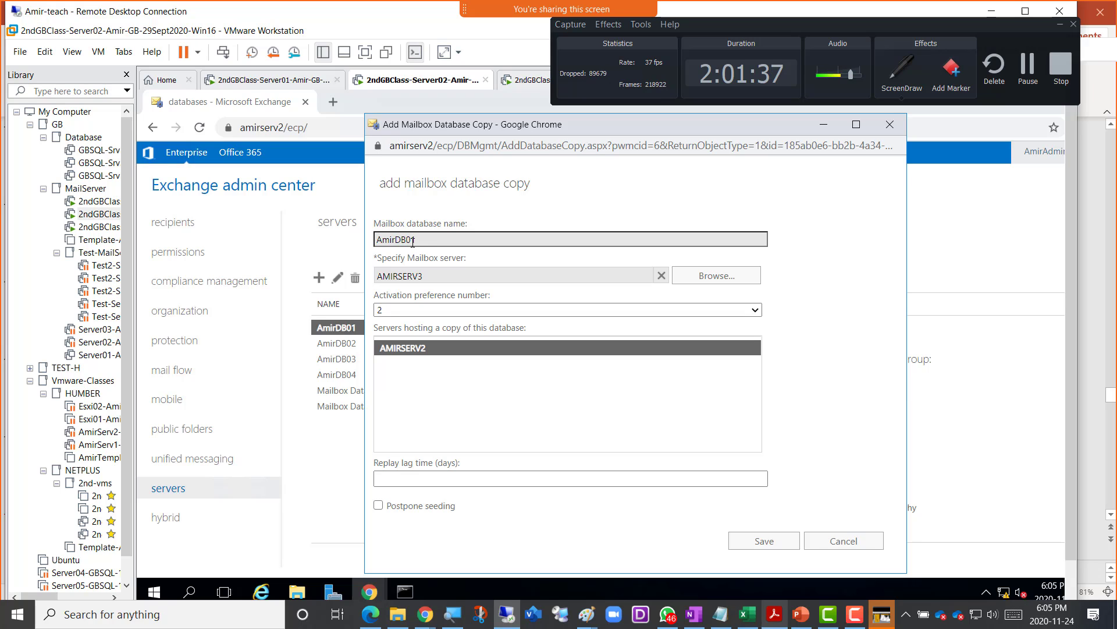
# - Save the AmirDB01 database copy on AMIRSERV3 and let saving begin
pyautogui.moveTo(417, 240); pyautogui.dragTo(391, 240)
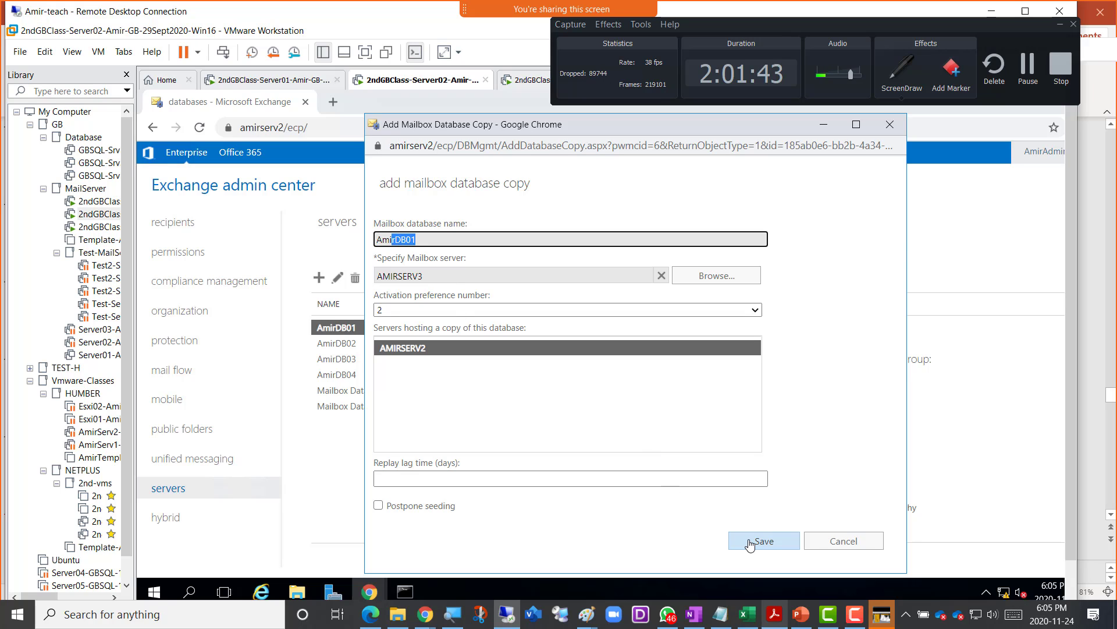
pyautogui.click(1060, 27)
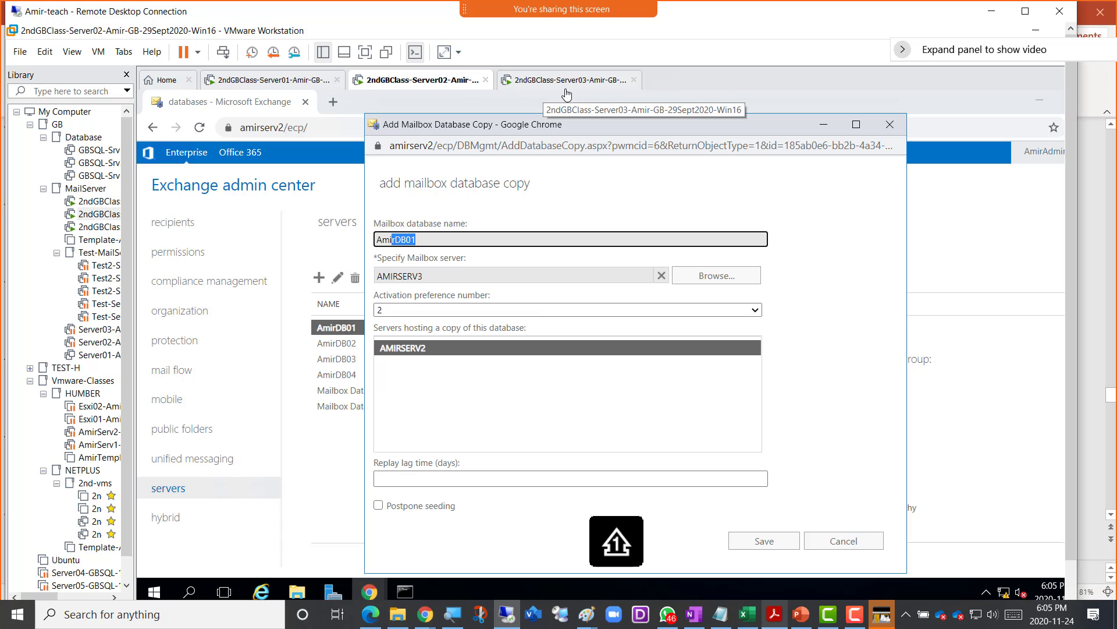
pyautogui.click(747, 545)
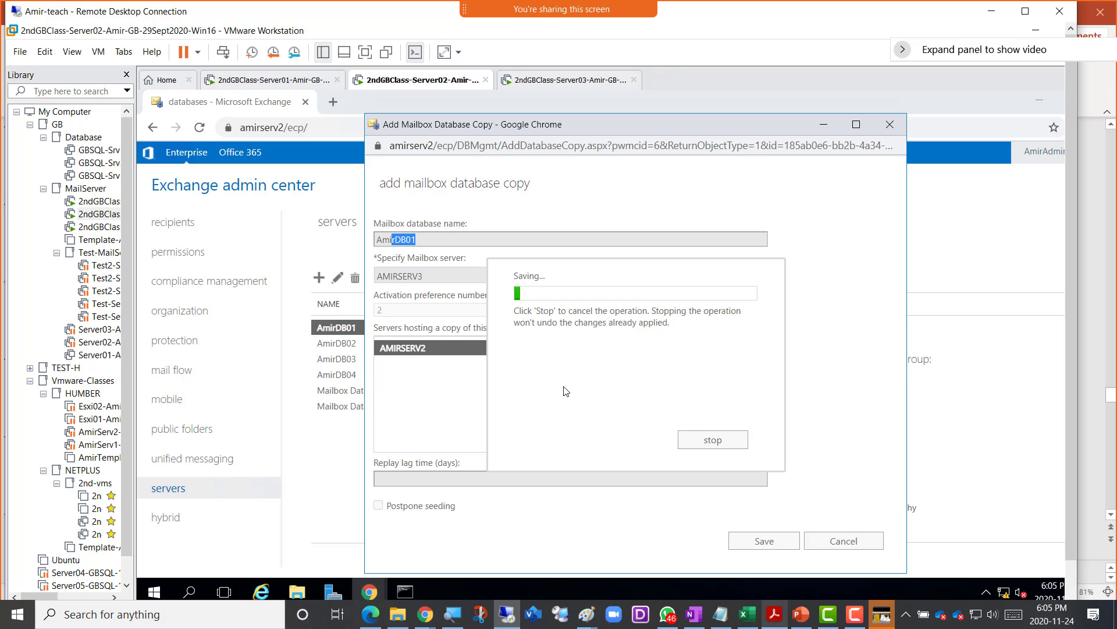
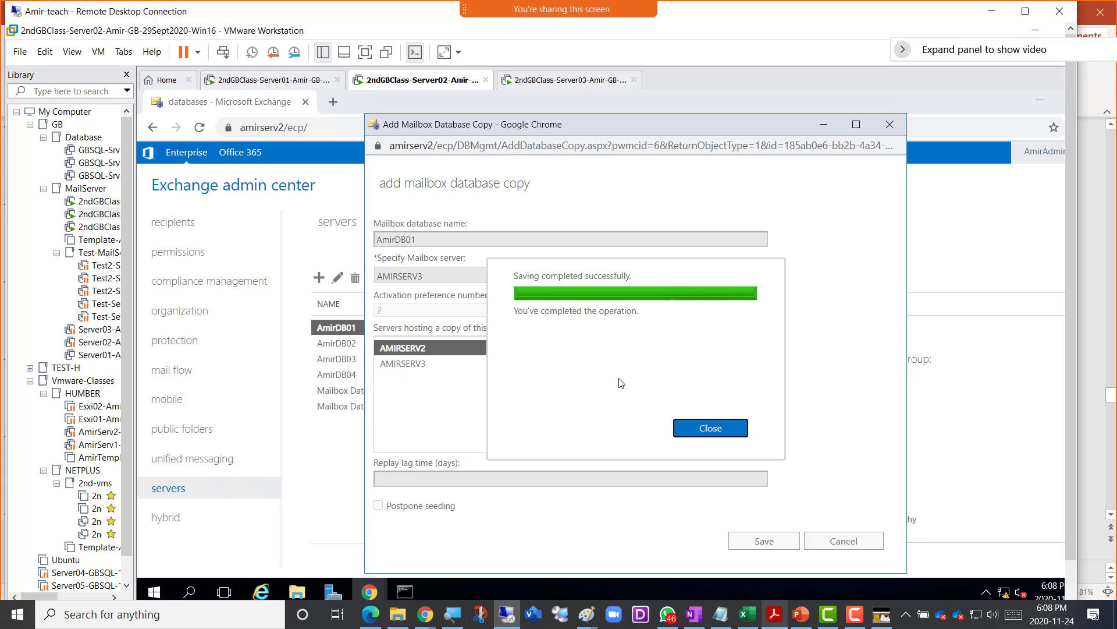
# - Close the completed Add Mailbox Database Copy dialog for AmirDB01
pyautogui.click(708, 432)
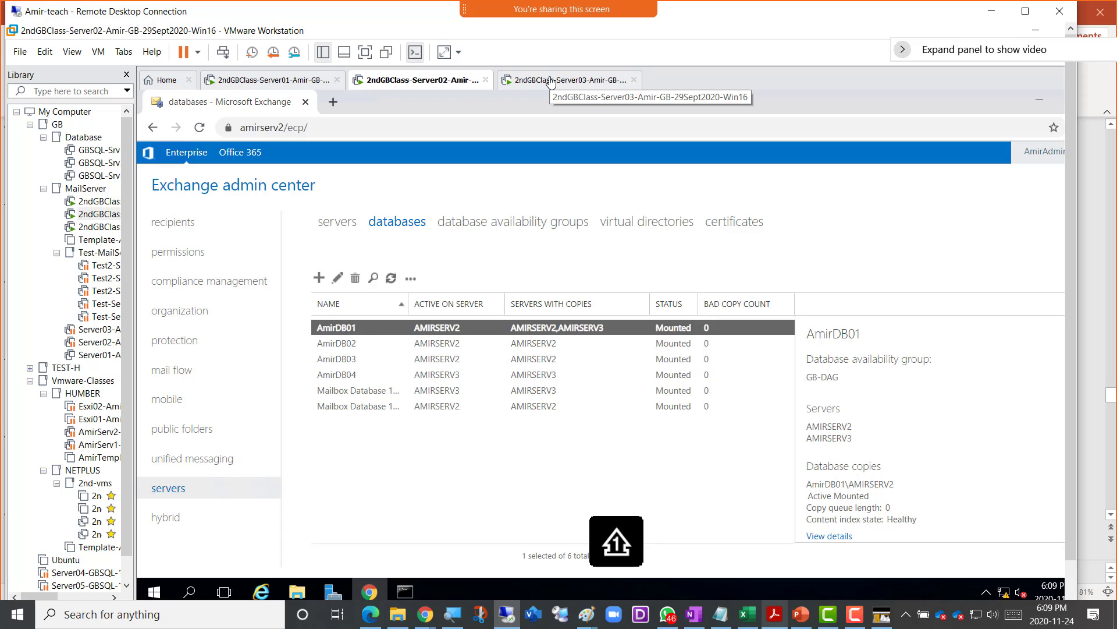
# - Check Server03's Mailbox folder, then screenshot Server02's databases list showing AmirDB01's copies
pyautogui.click(551, 82)
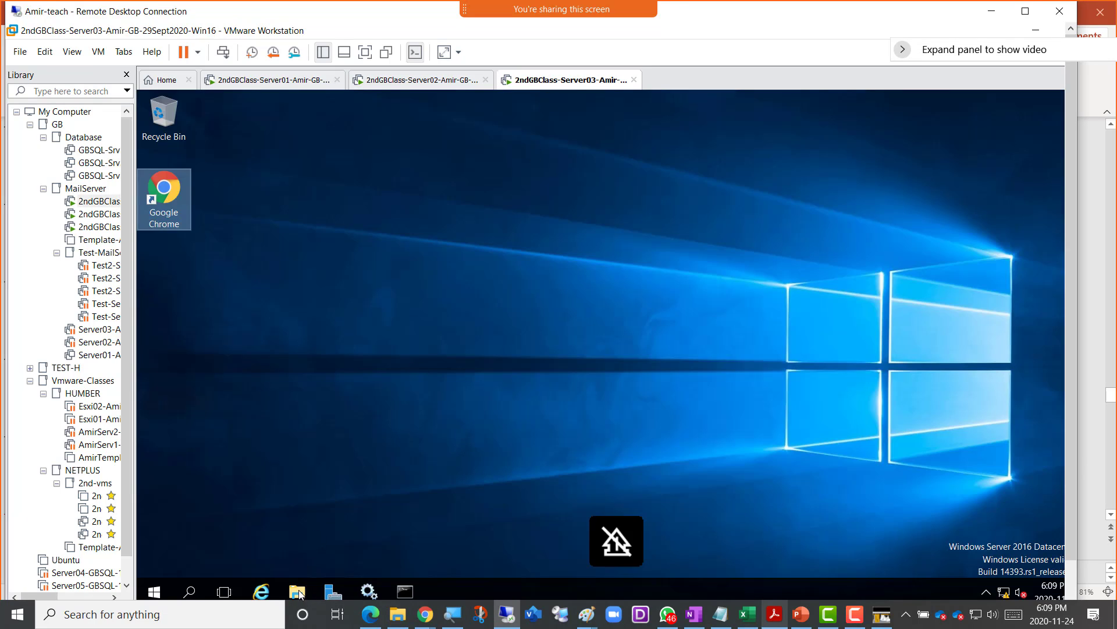
pyautogui.click(298, 593)
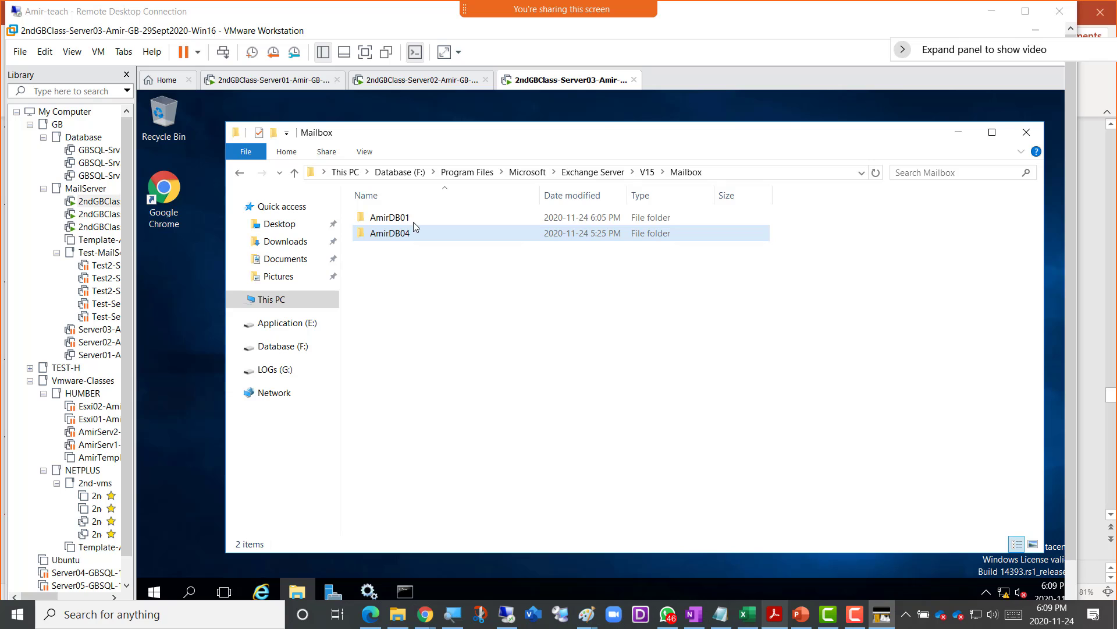
pyautogui.click(391, 84)
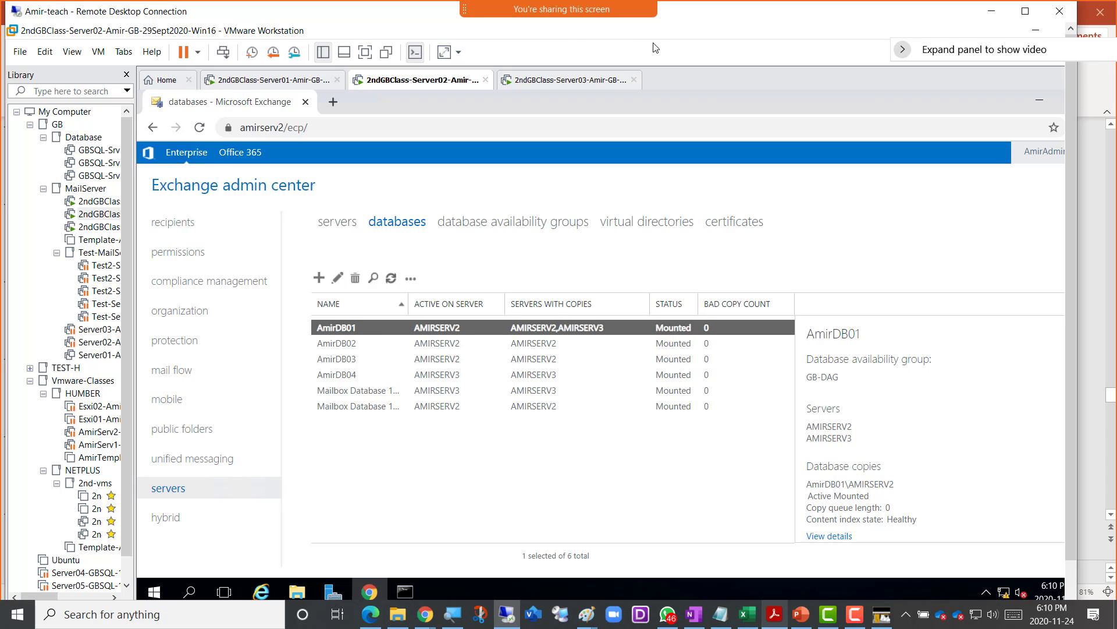
pyautogui.press('super+shift+s')
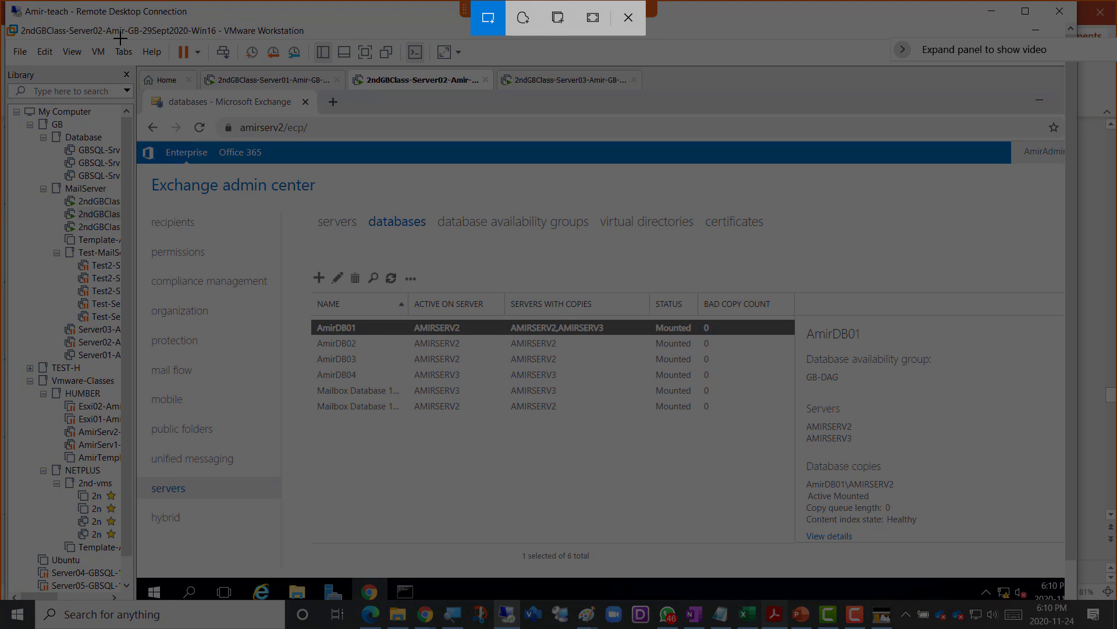
pyautogui.moveTo(120, 38)
pyautogui.mouseDown()
pyautogui.moveTo(745, 389)
pyautogui.moveTo(949, 551)
pyautogui.mouseUp()
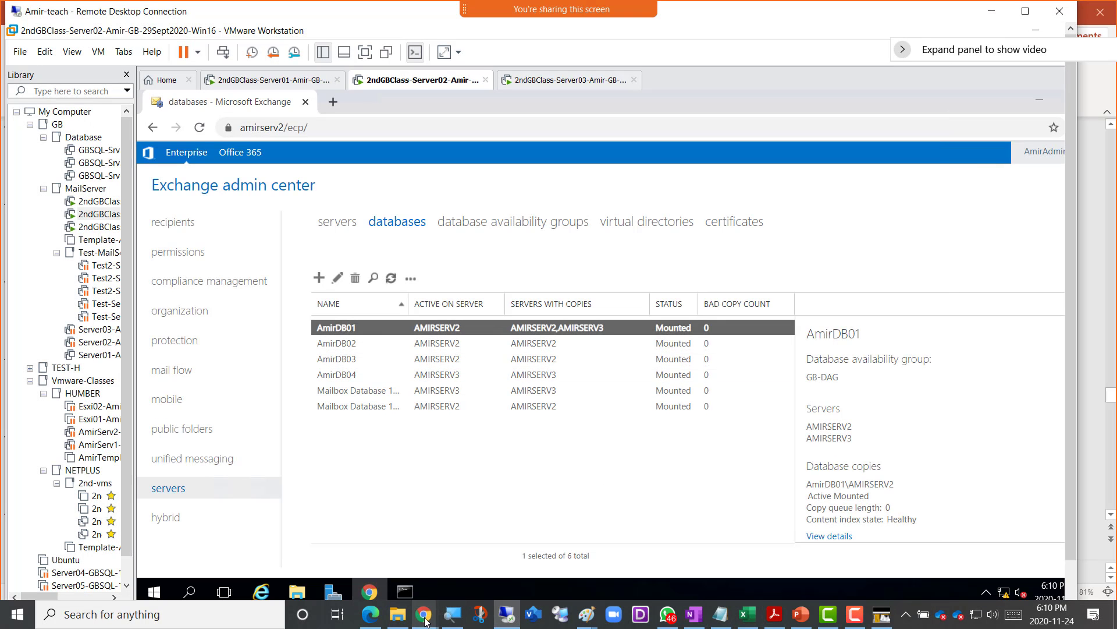
# - Note 'Screenshot 6 = DB01 copy created in Serv3' in OneNote with the screenshot pasted below
pyautogui.click(425, 621)
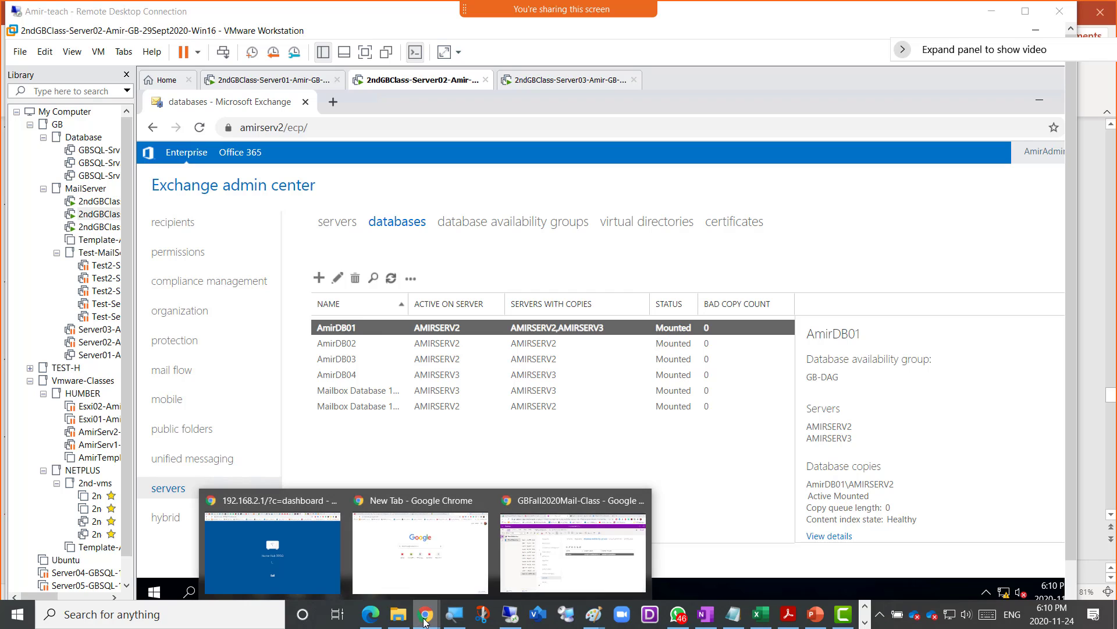
pyautogui.click(562, 568)
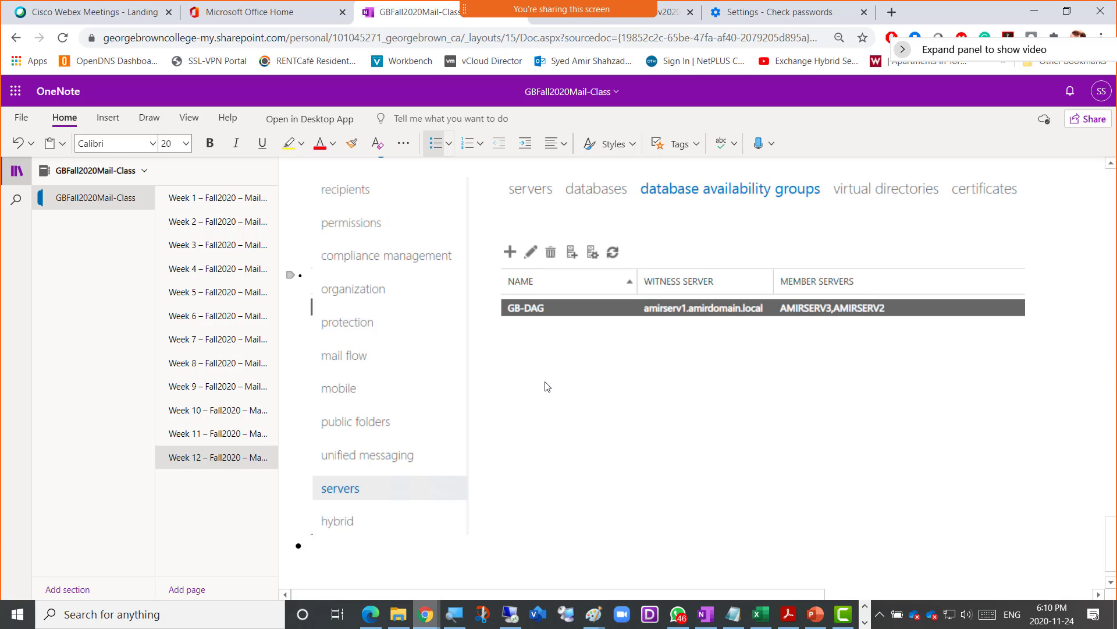
pyautogui.write('Scr')
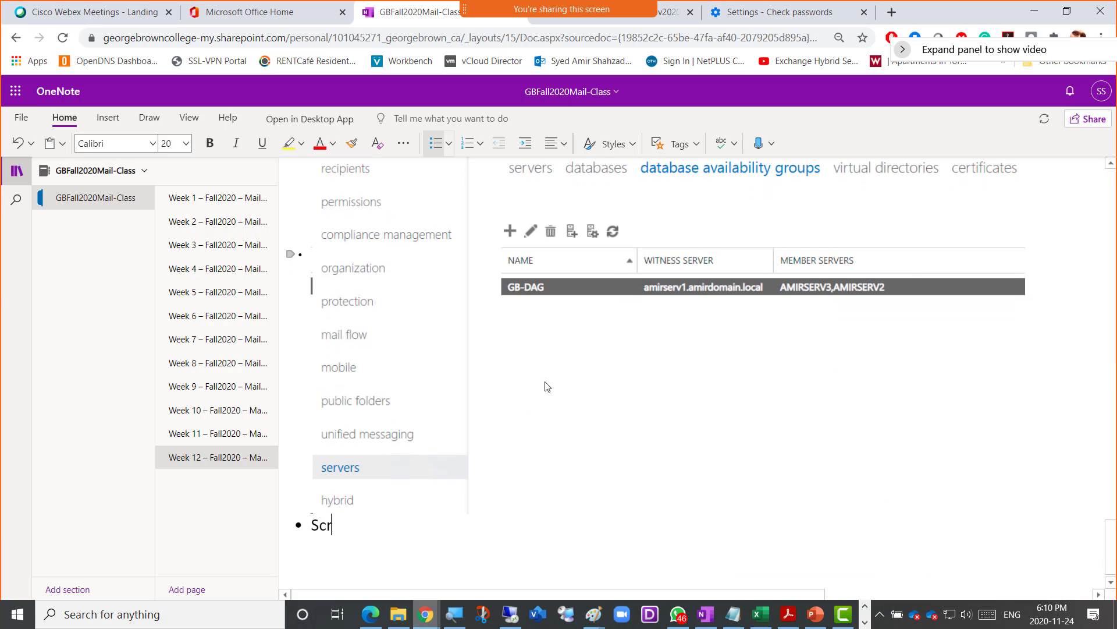
pyautogui.write('eenshot 6 = DB01')
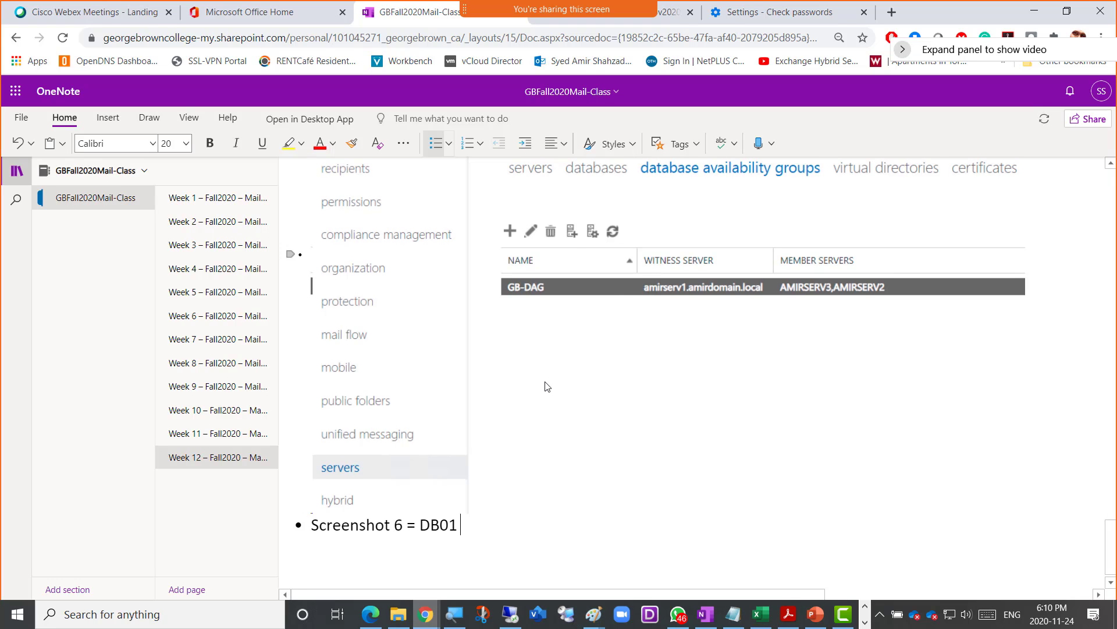
pyautogui.write(' copy create')
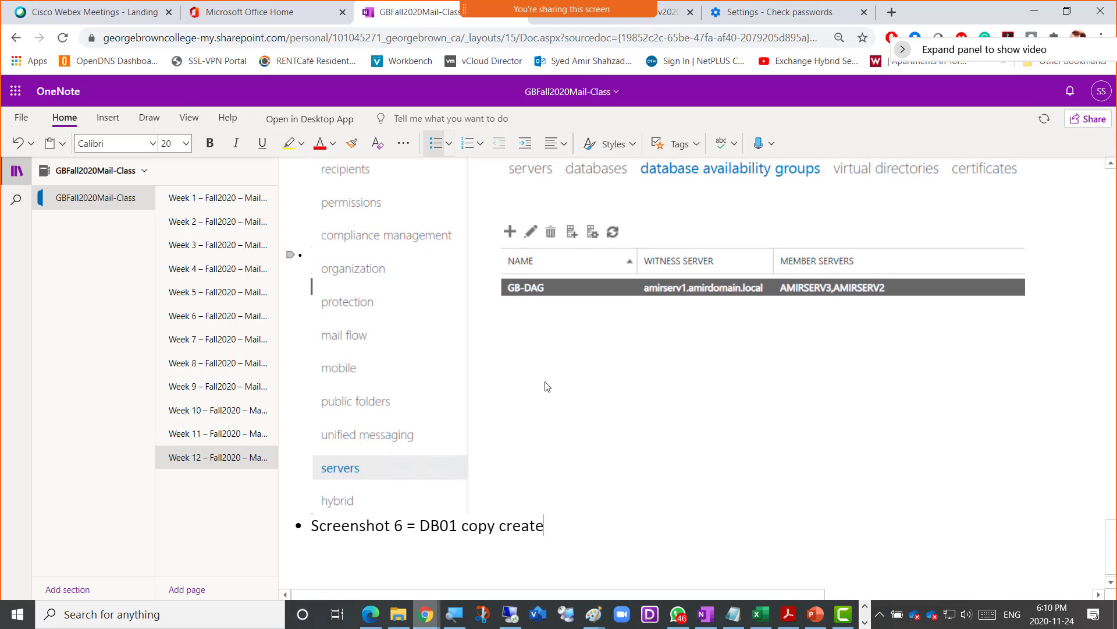
pyautogui.write('d i')
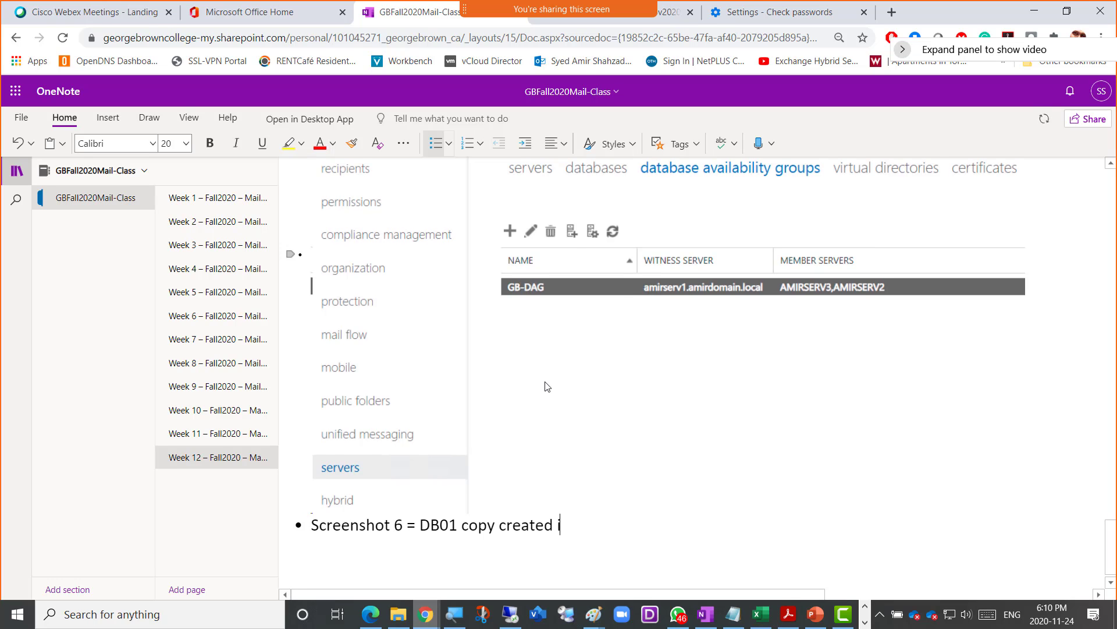
pyautogui.write('n Serv3')
pyautogui.press('Return')
pyautogui.hotkey('ctrl', 'v')
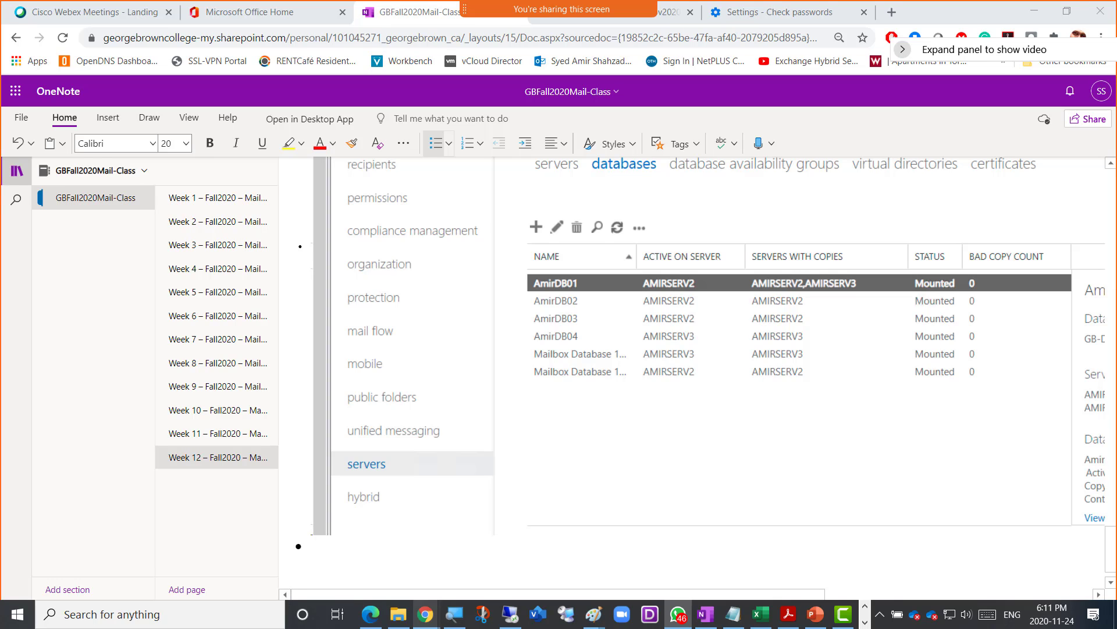
pyautogui.moveTo(510, 619)
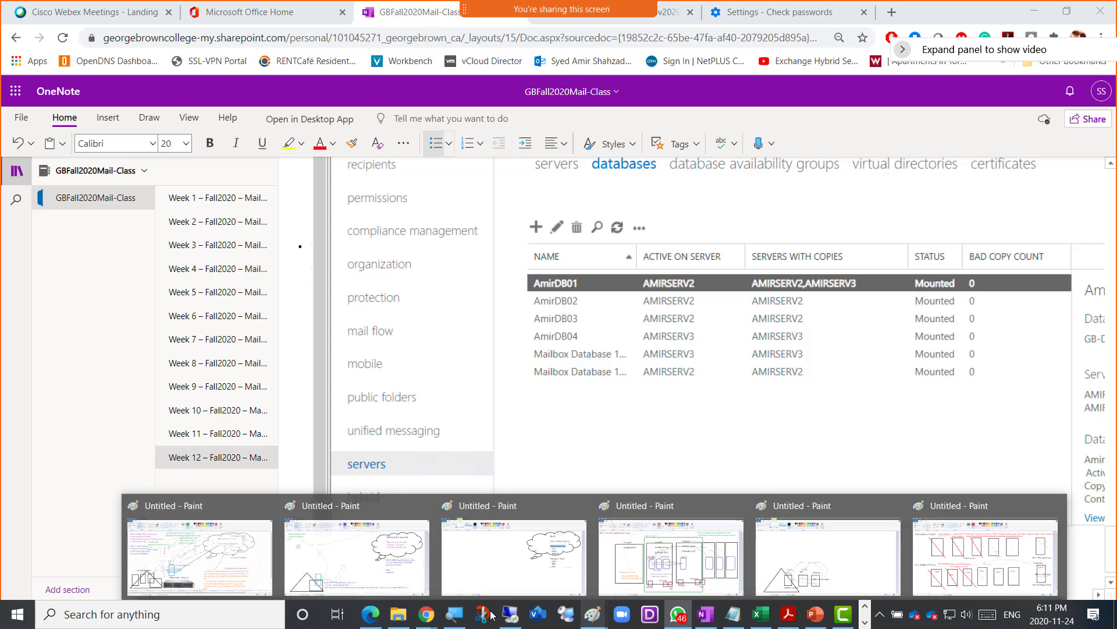
pyautogui.click(529, 560)
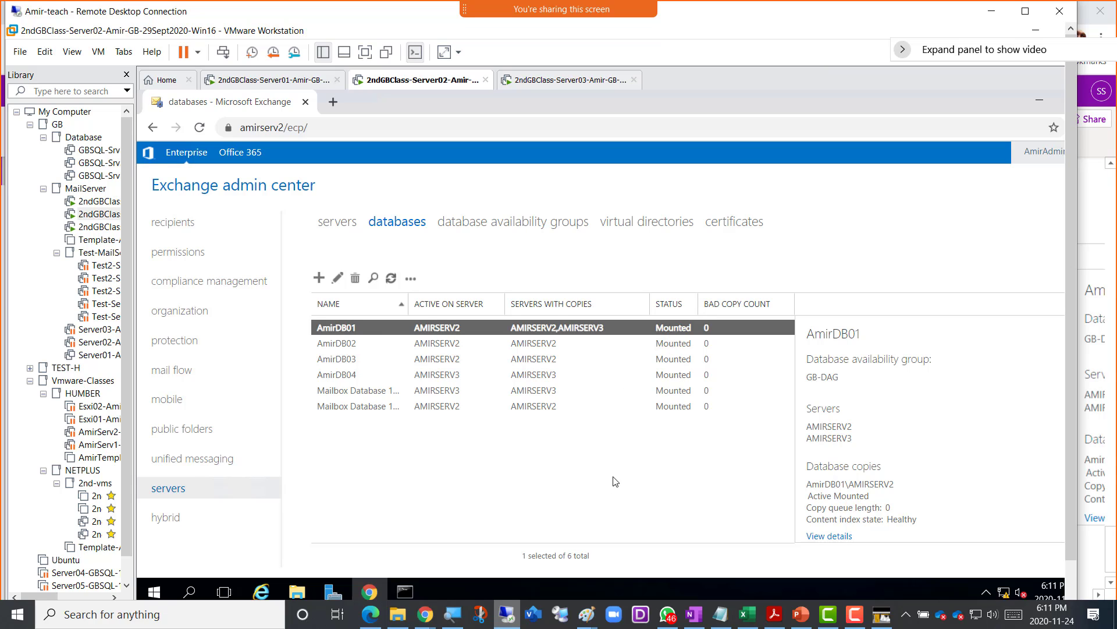
# - Narrow the selection from AmirDB02 and AmirDB03 to only AmirDB02 and open its more-actions menu
pyautogui.click(356, 349)
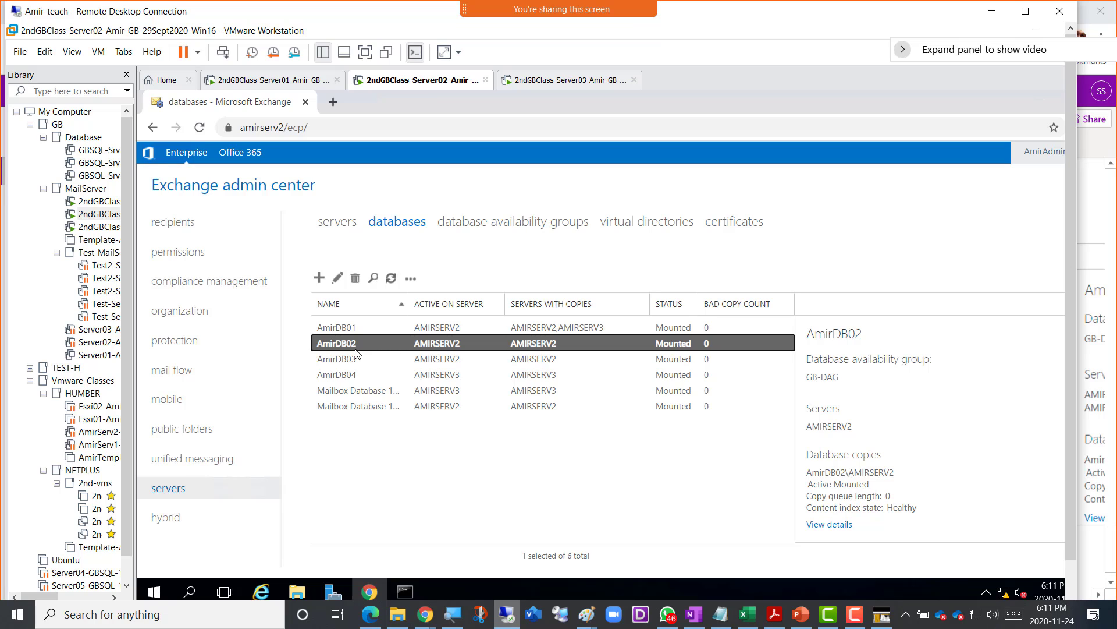
pyautogui.keyDown('ctrl'); pyautogui.click(352, 361); pyautogui.keyUp('ctrl')
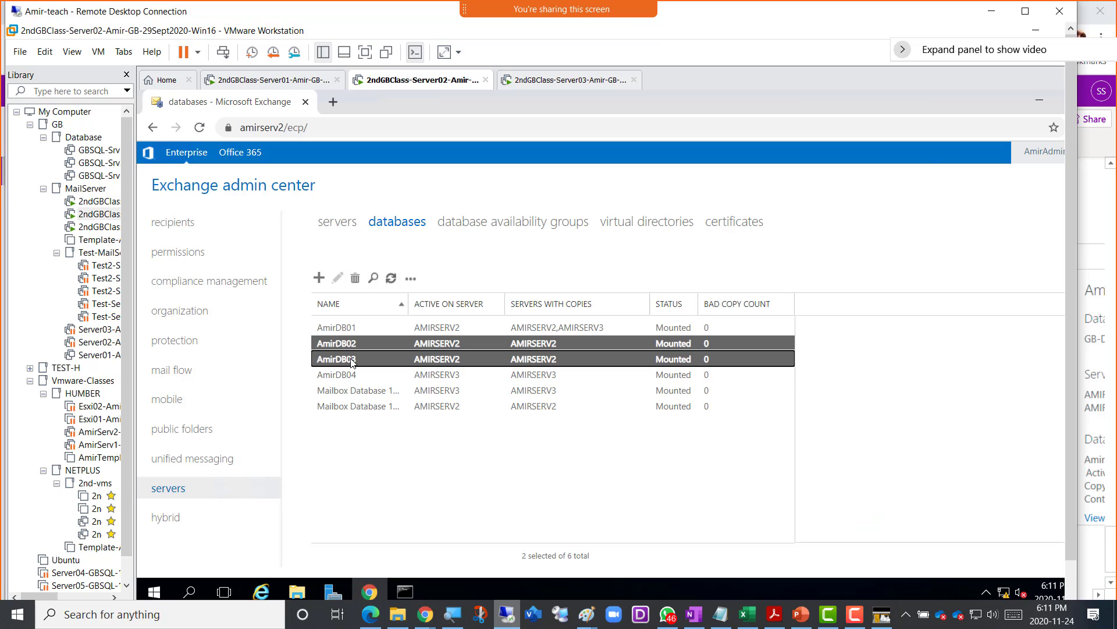
pyautogui.click(410, 281)
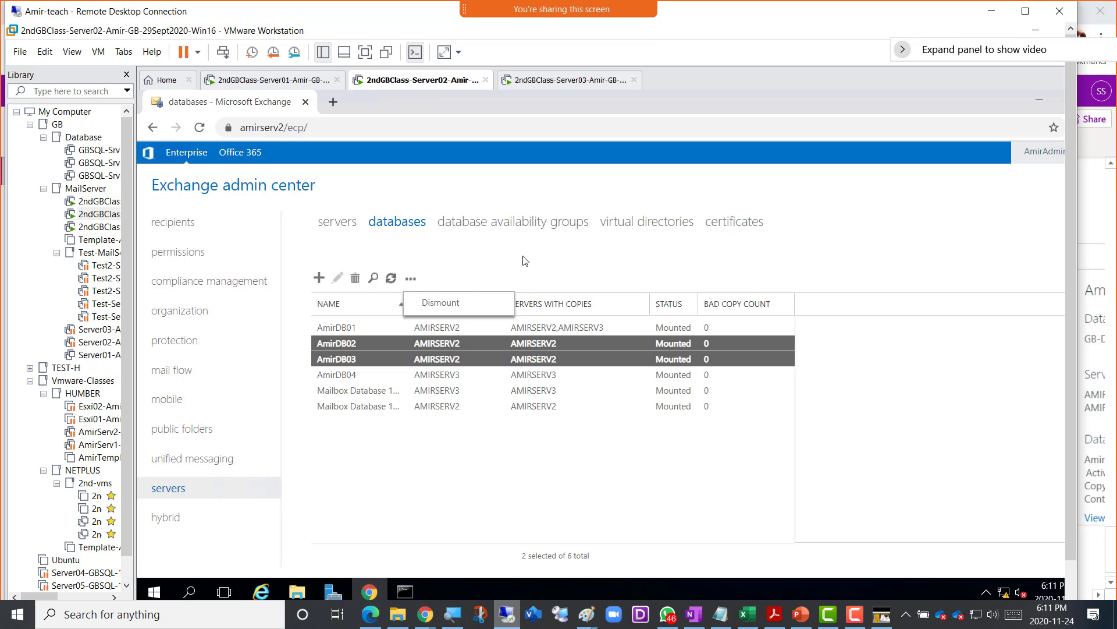
pyautogui.click(411, 309)
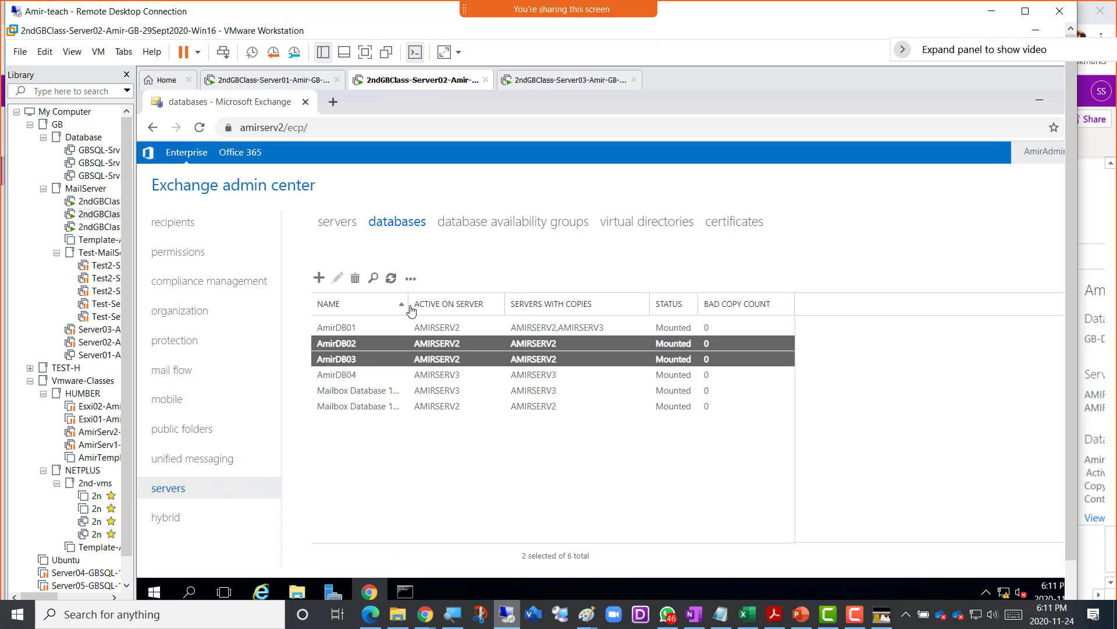
pyautogui.click(354, 344)
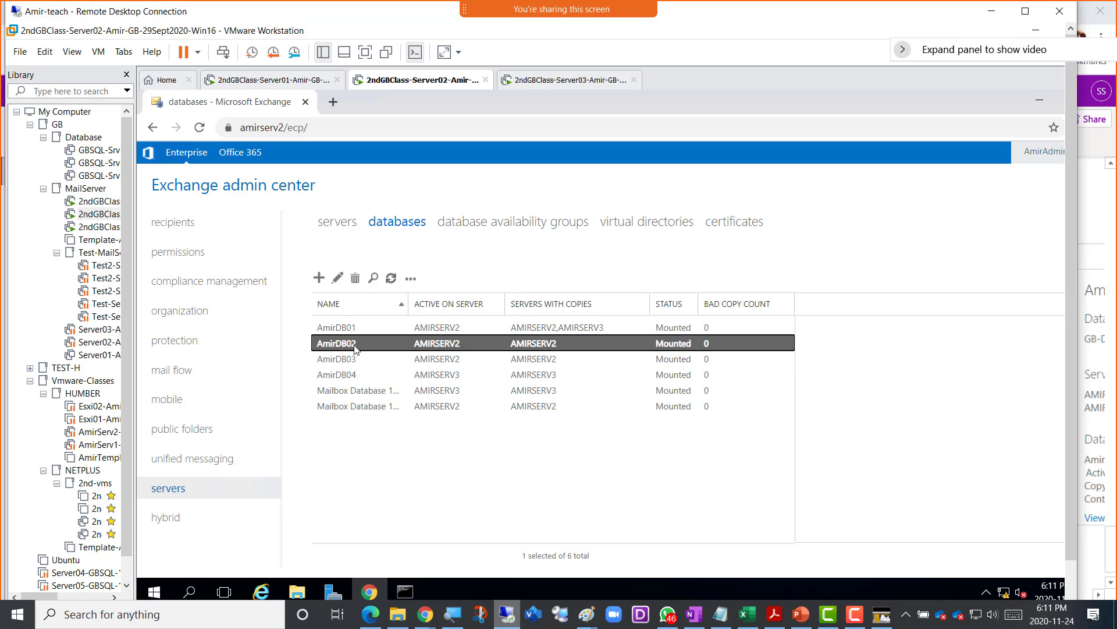
pyautogui.click(411, 278)
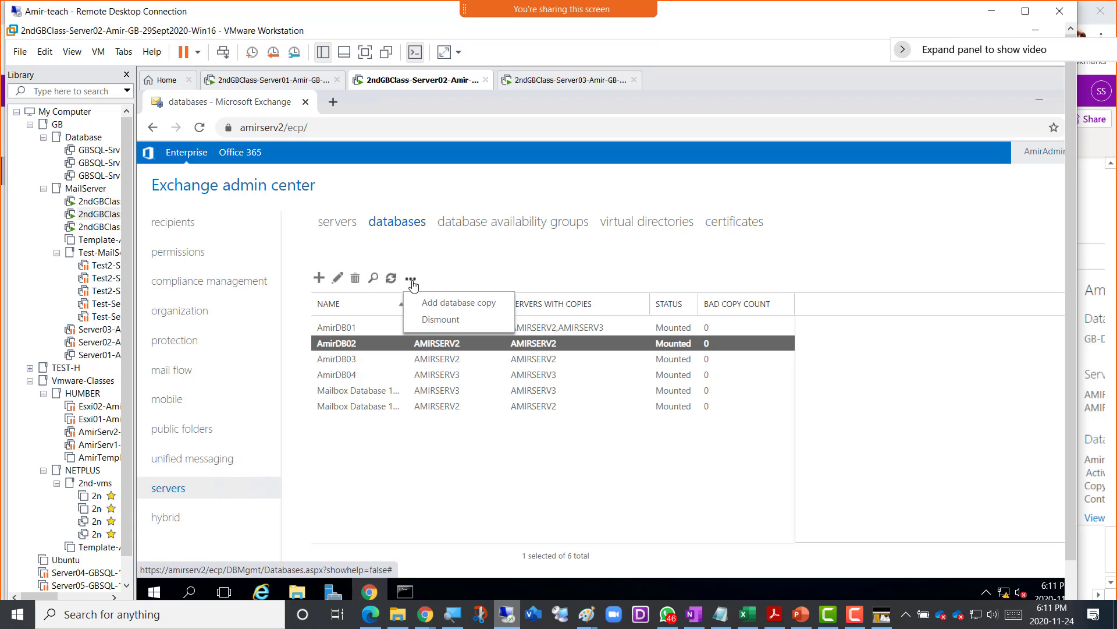
# - Add an AmirDB02 database copy hosted on AMIRSERV3 and save it
pyautogui.click(445, 304)
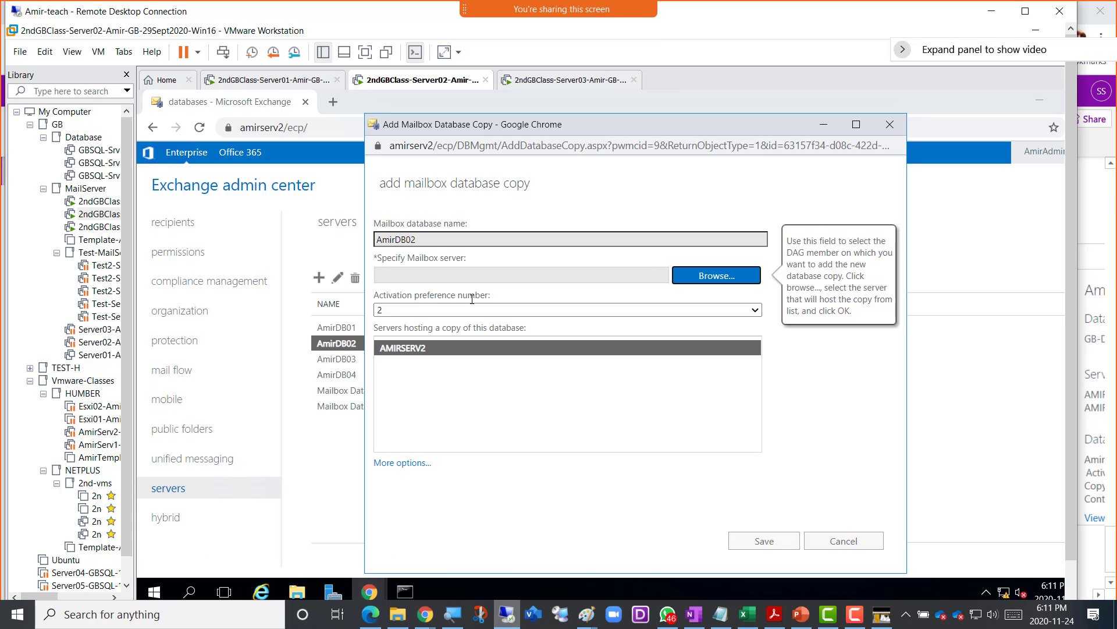
pyautogui.click(703, 278)
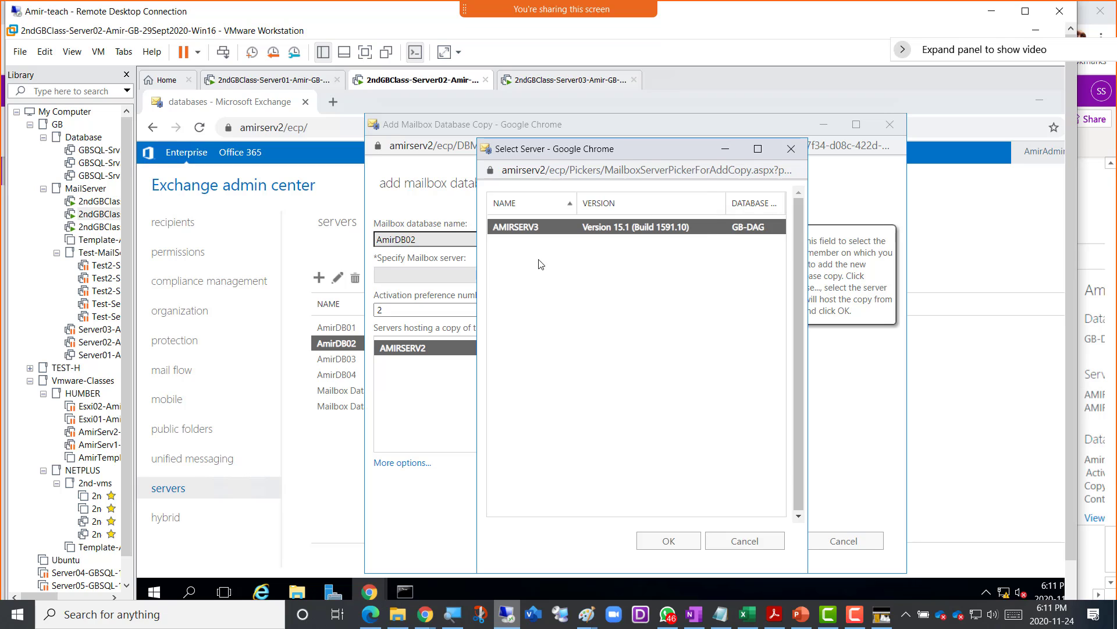
pyautogui.doubleClick(526, 233)
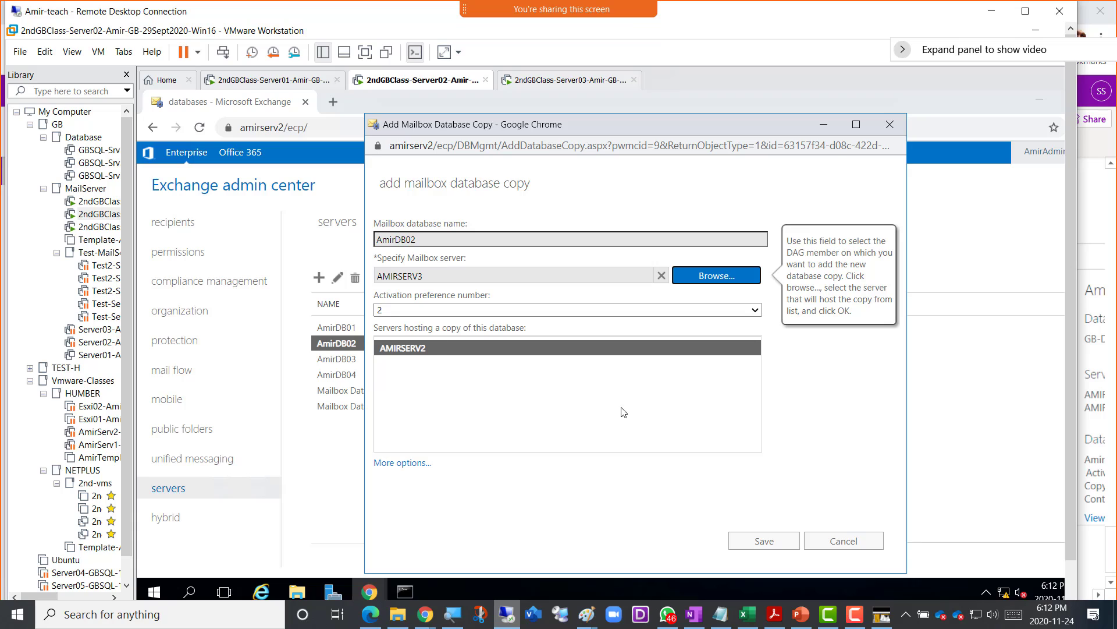
pyautogui.click(761, 541)
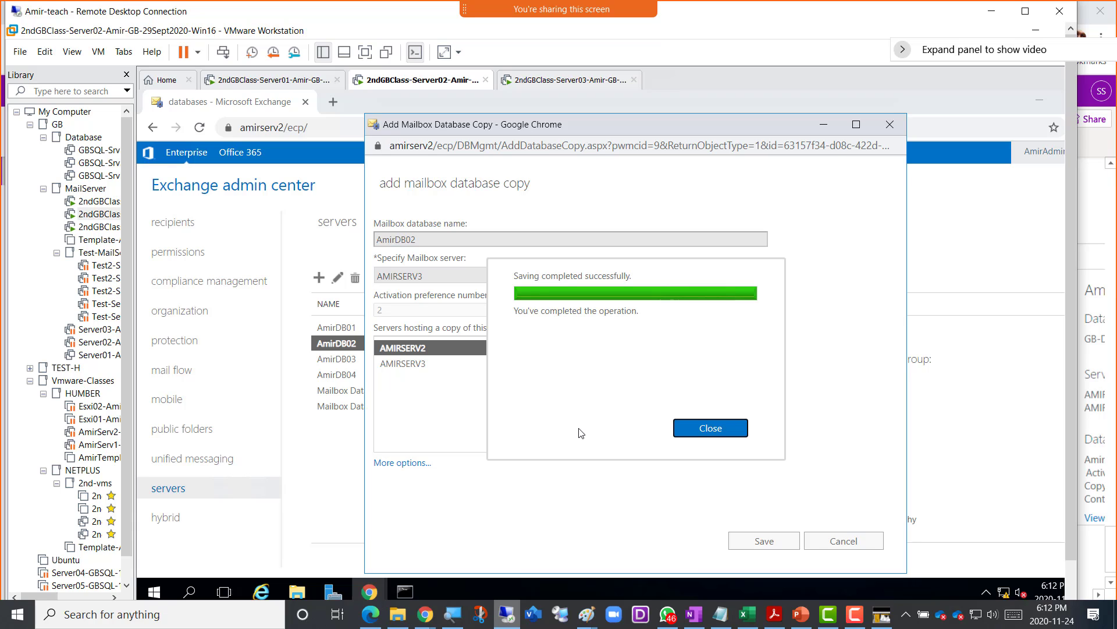
# - Close the finished AmirDB02 dialog, then add and save an AmirDB03 copy on AMIRSERV3
pyautogui.click(703, 431)
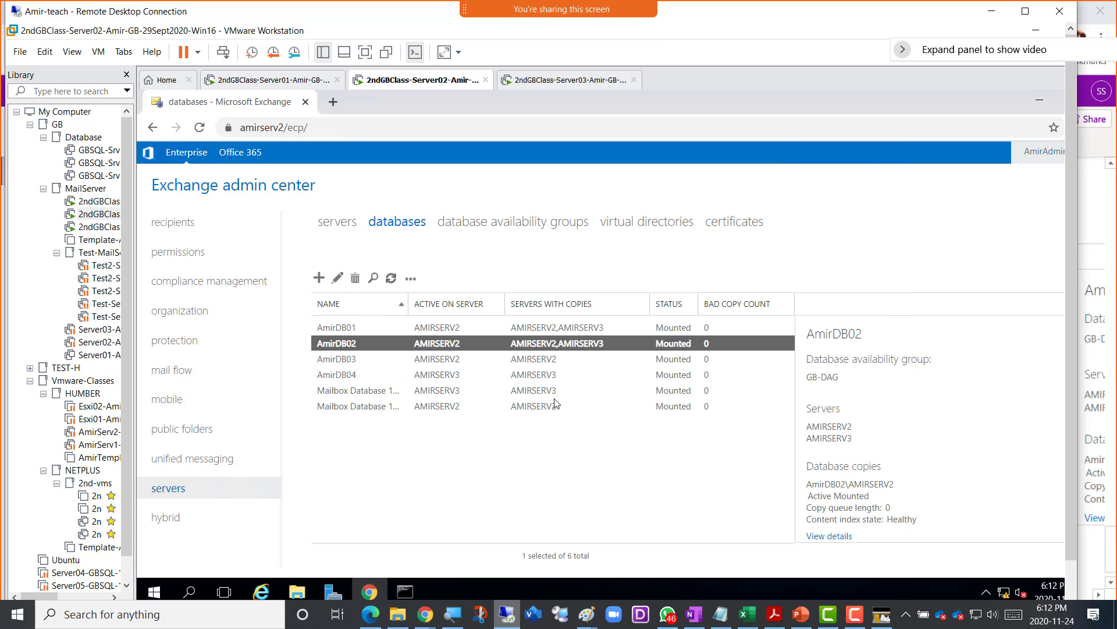
pyautogui.click(349, 359)
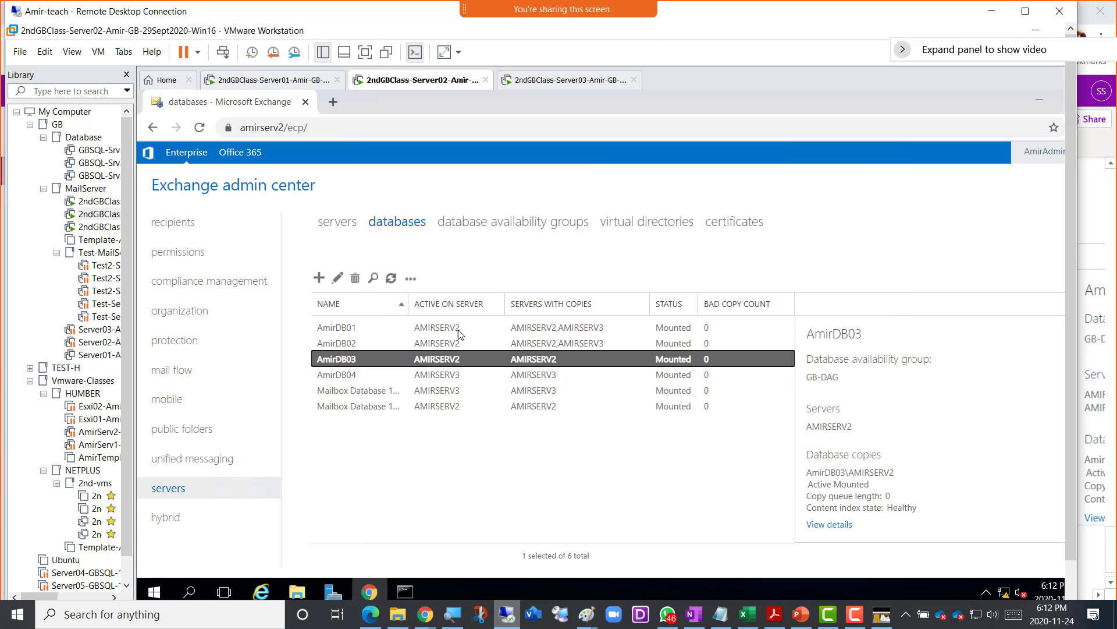
pyautogui.click(411, 278)
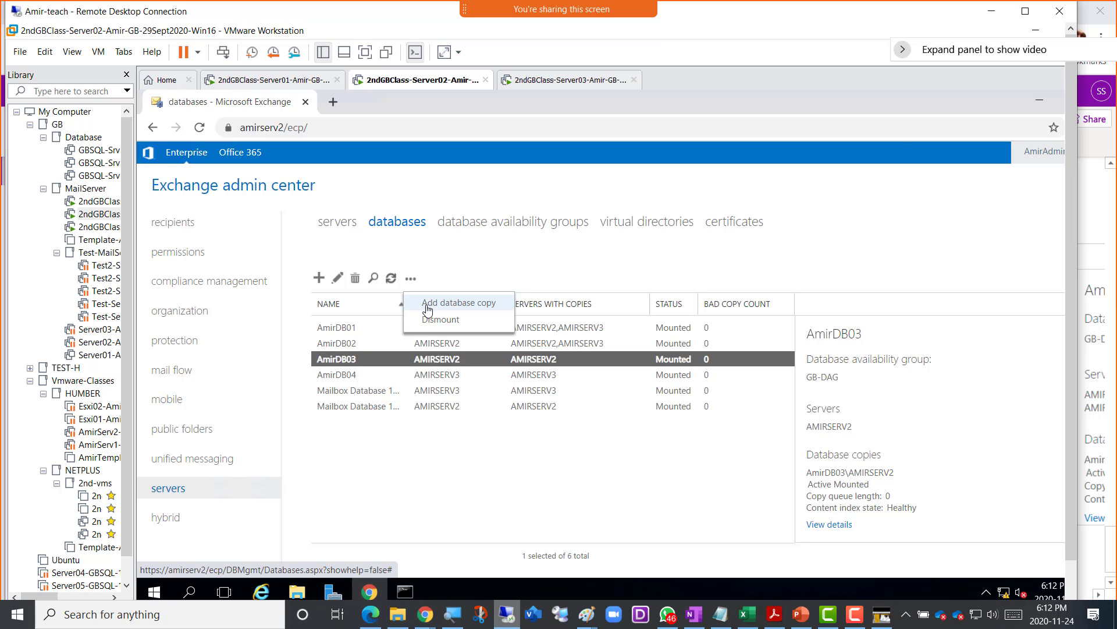
pyautogui.click(431, 303)
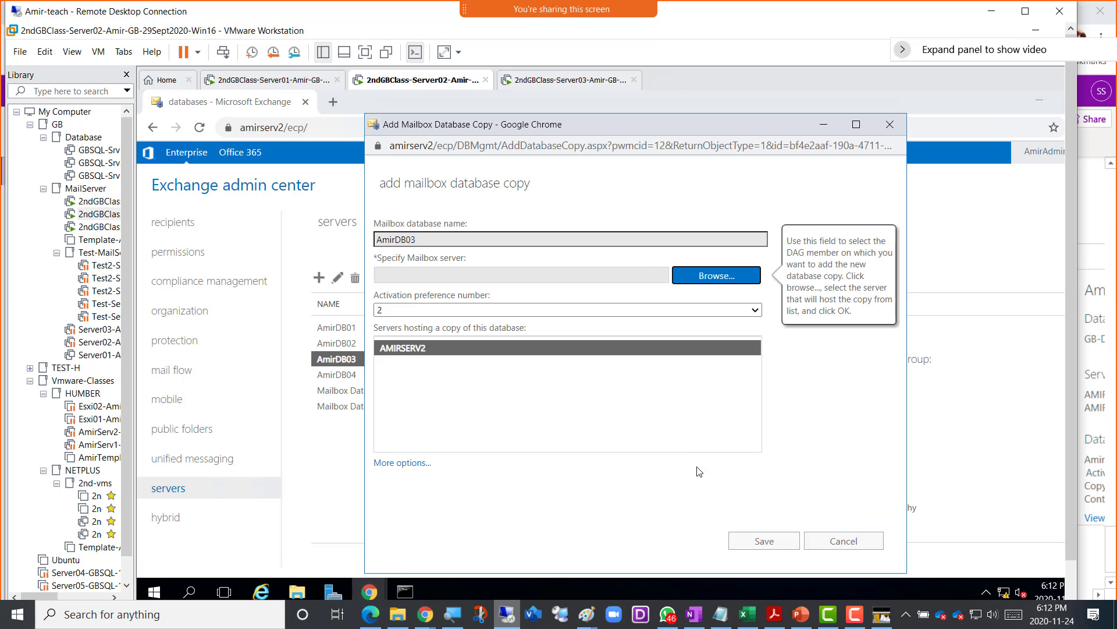
pyautogui.click(746, 550)
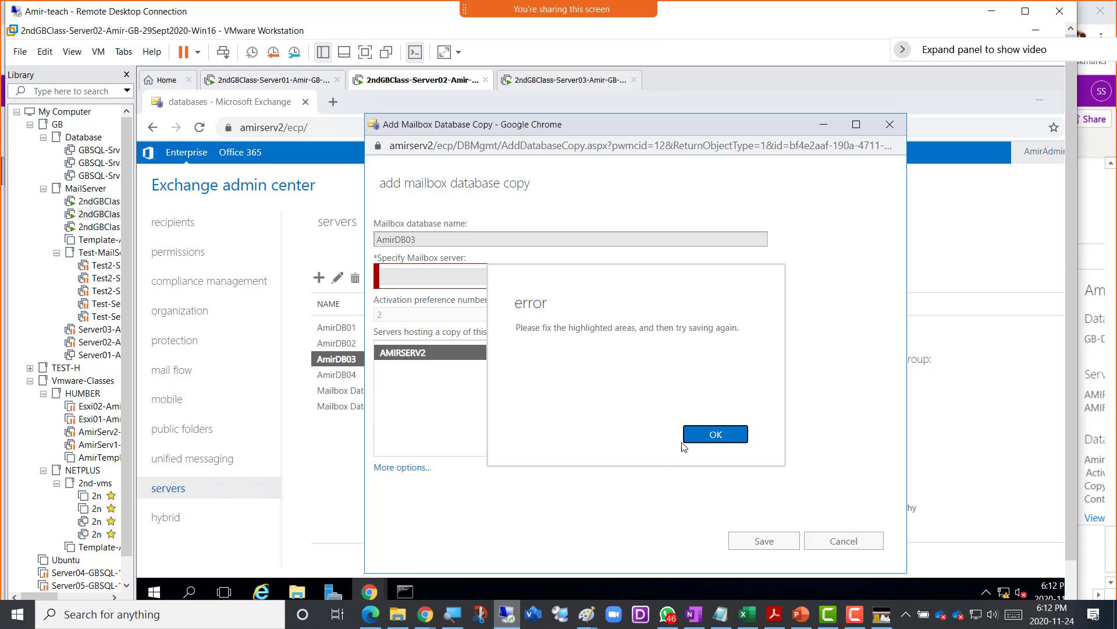
pyautogui.click(700, 435)
pyautogui.click(708, 279)
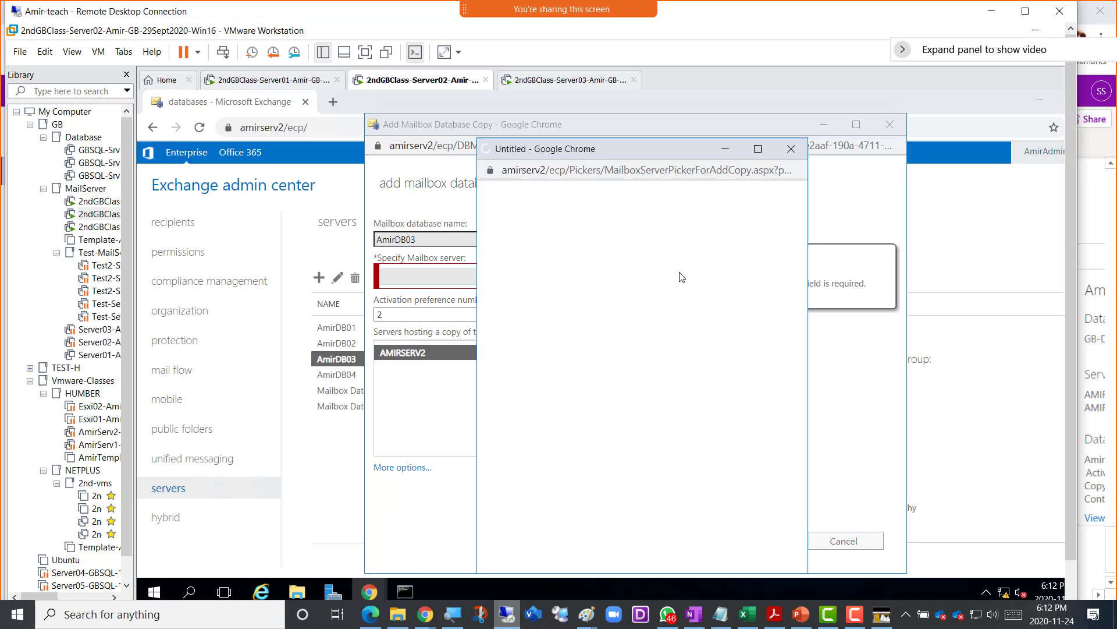
pyautogui.click(553, 228)
pyautogui.doubleClick(551, 230)
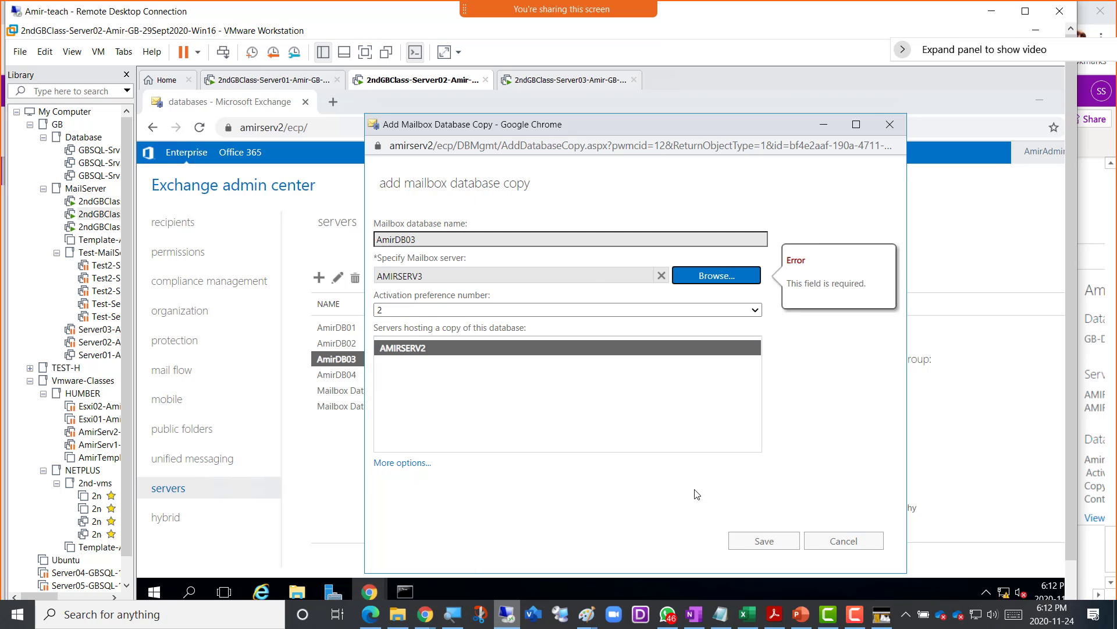
pyautogui.click(749, 550)
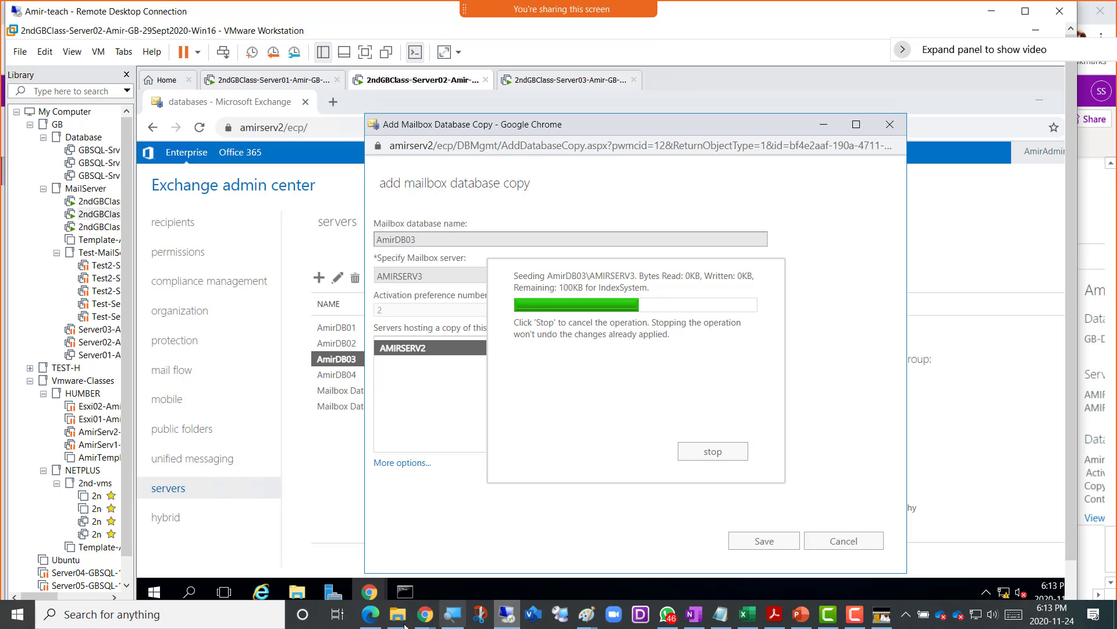
pyautogui.moveTo(426, 614)
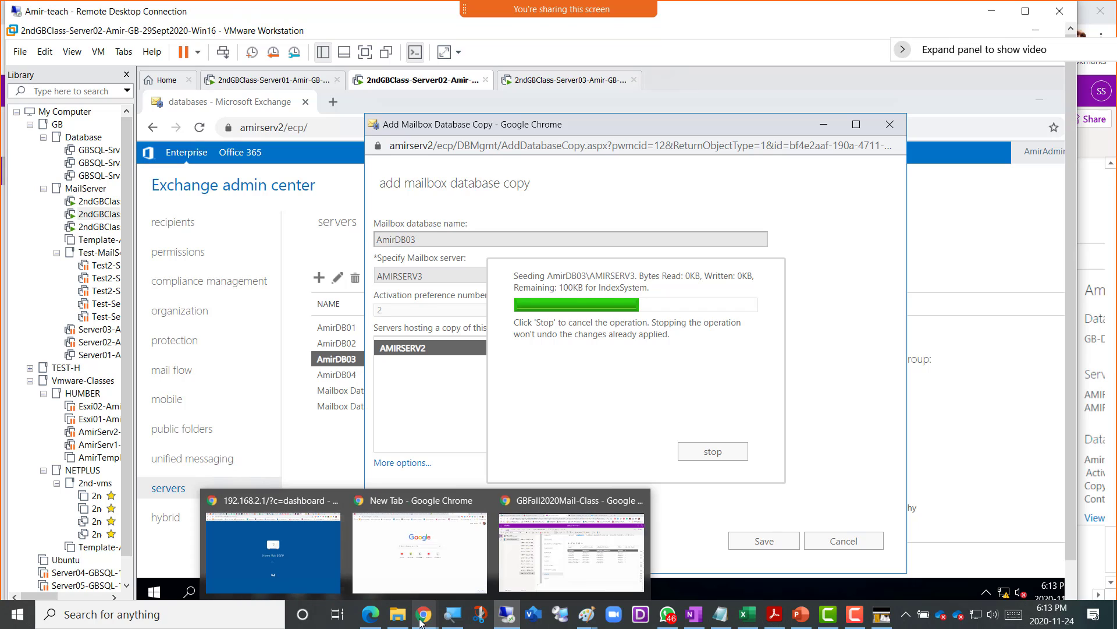
# - Type the bullet '--- Break --------CLass Starts 6:30-------' into the OneNote class notes
pyautogui.click(572, 578)
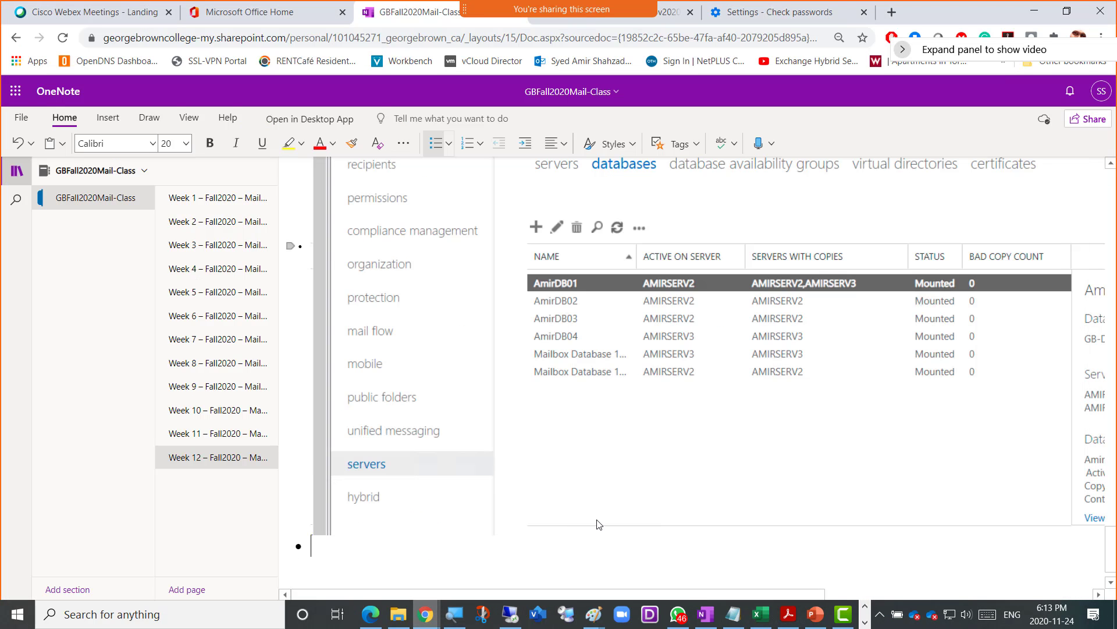
pyautogui.write('---')
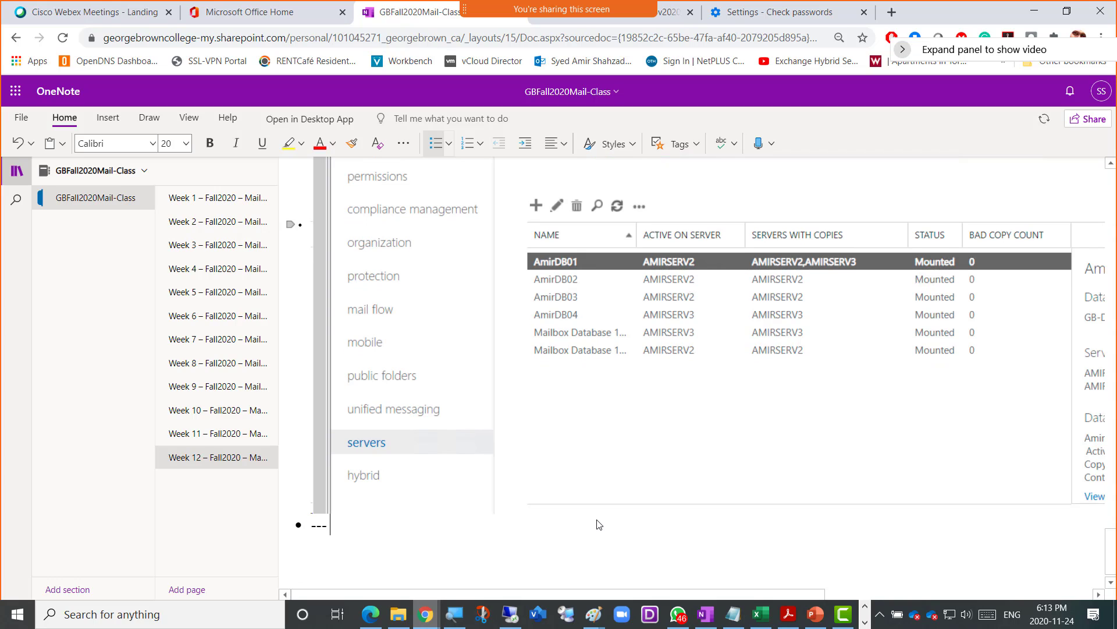
pyautogui.write(' Break --------CLasss')
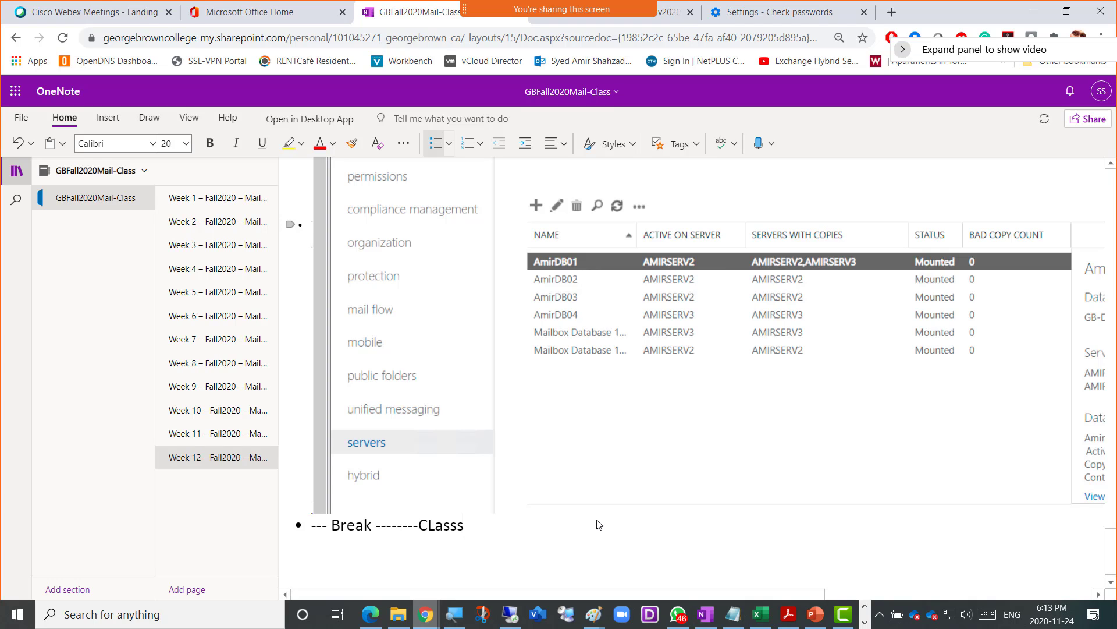
pyautogui.press('BackSpace')
pyautogui.write('Start')
pyautogui.write('s 6:30')
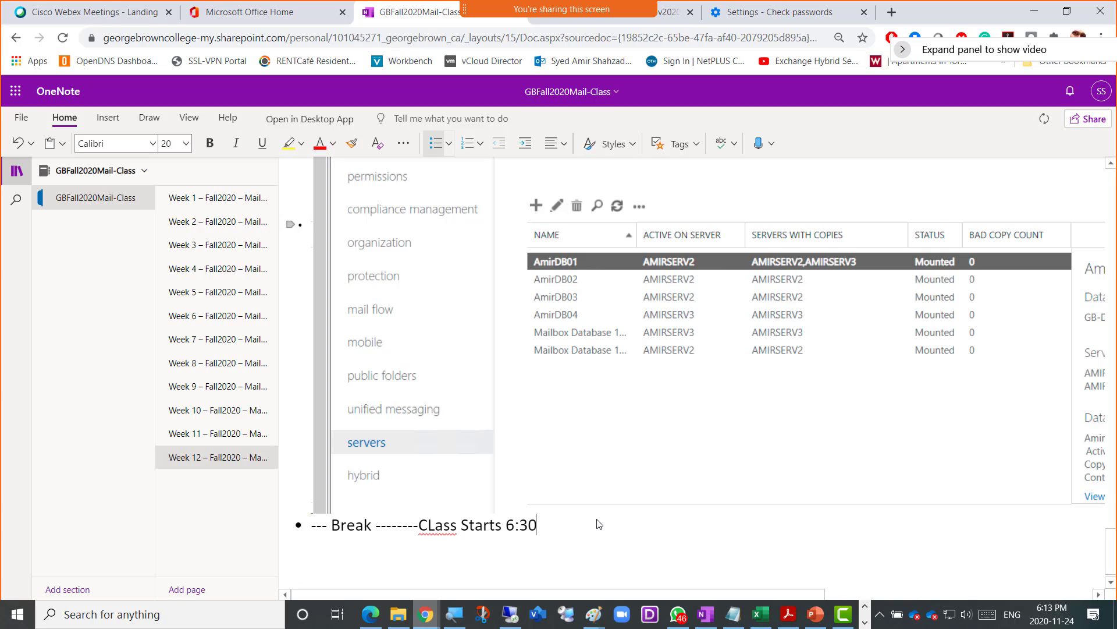
pyautogui.write('-------')
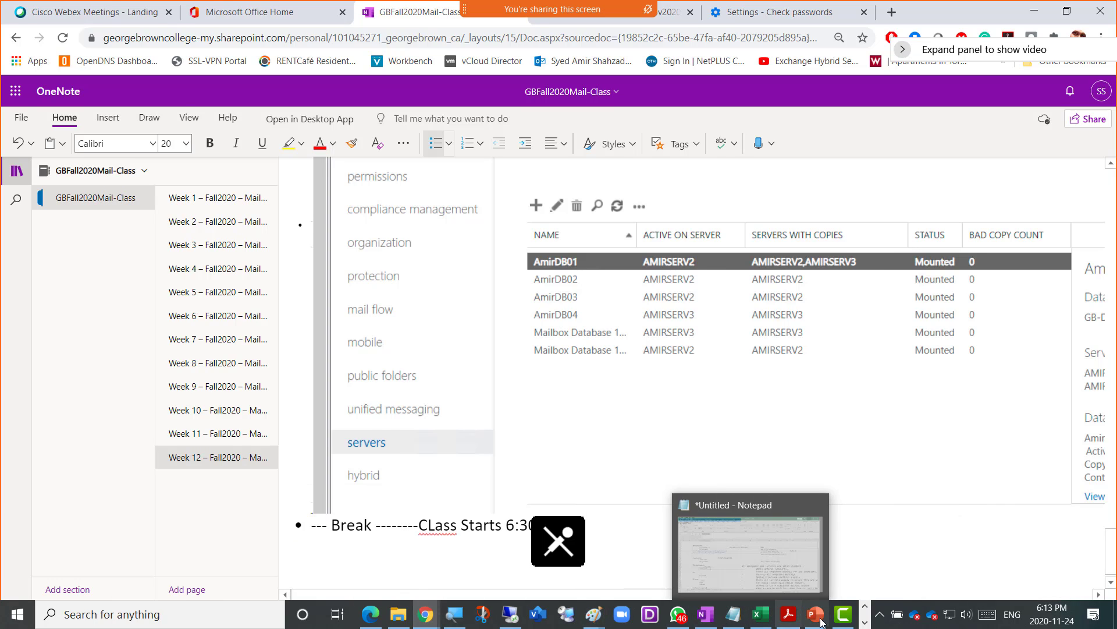
pyautogui.moveTo(846, 621)
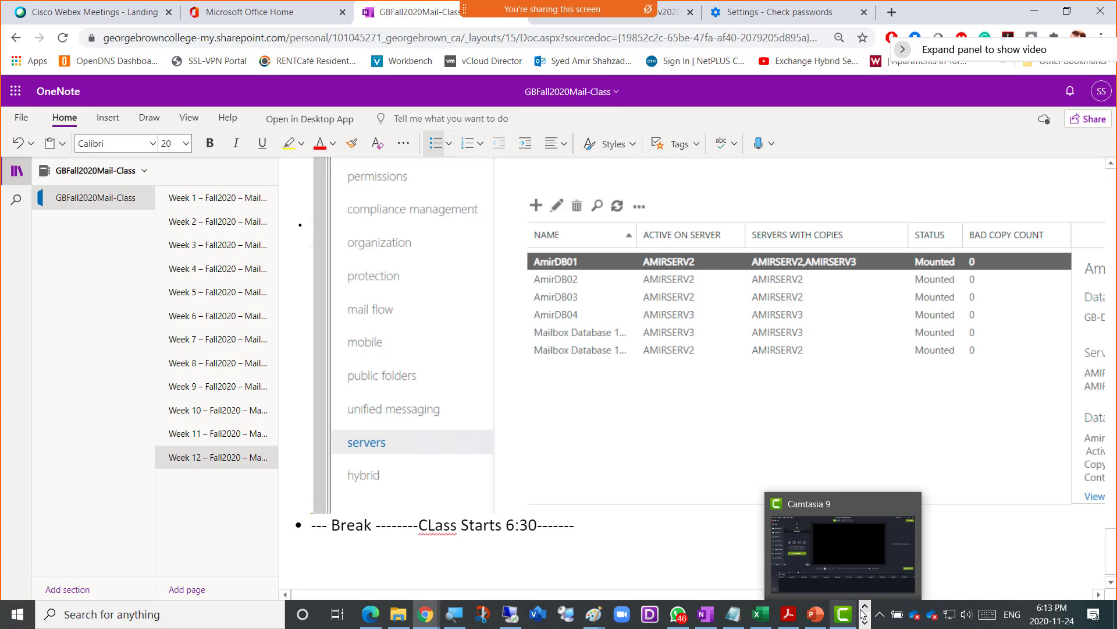
# - Rearrange the desktop windows and bring the Exchange VM back to confirm AmirDB03's copy saved
pyautogui.click(867, 622)
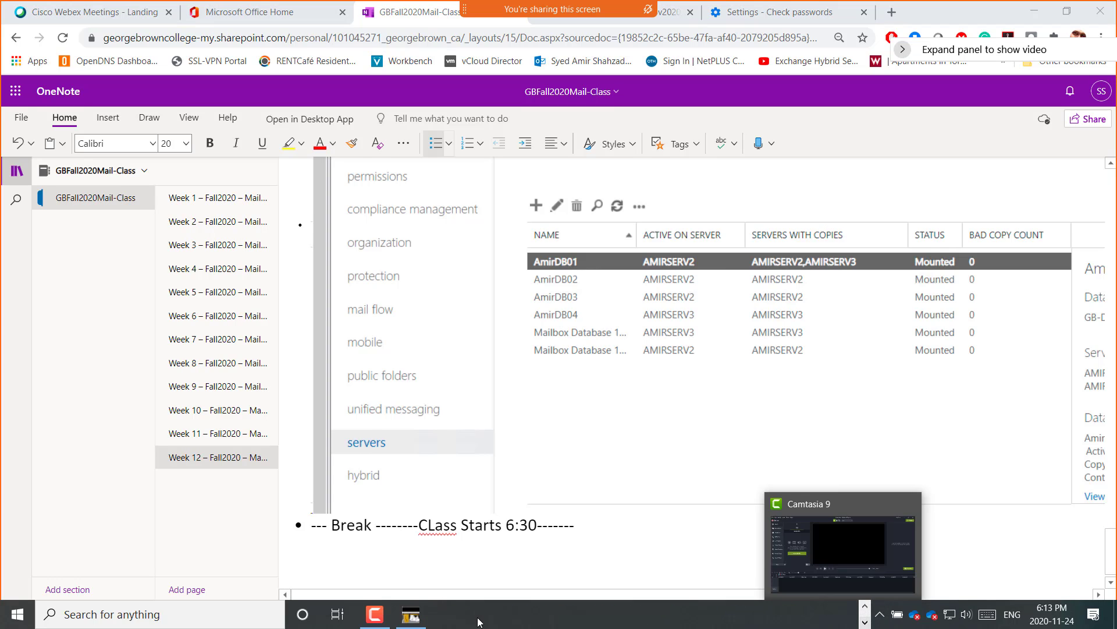
pyautogui.click(375, 618)
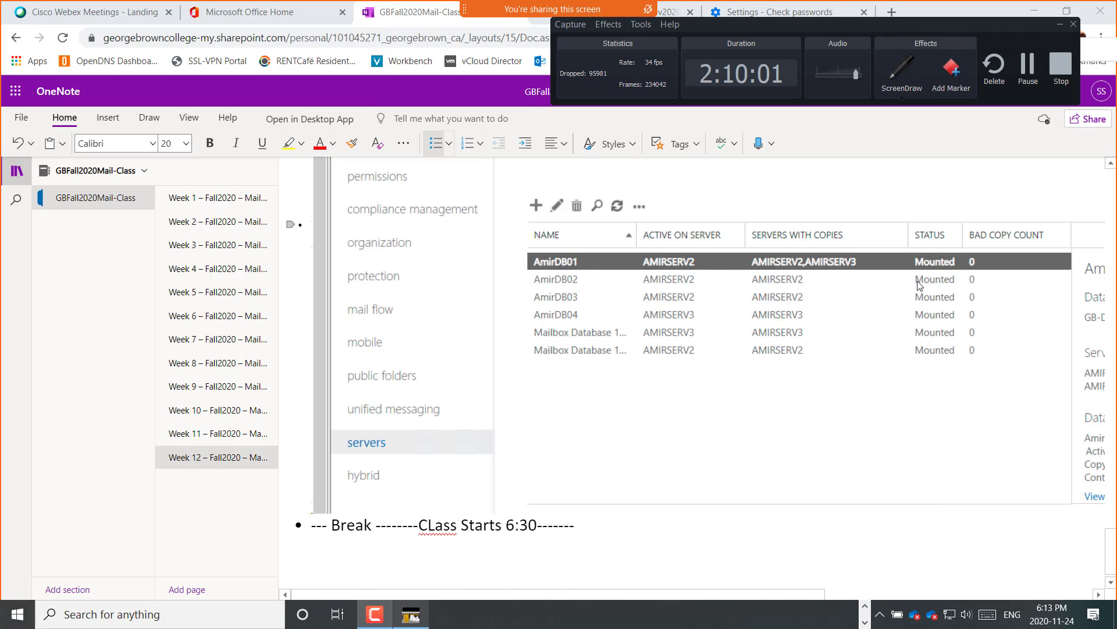
pyautogui.moveTo(903, 23); pyautogui.dragTo(542, 429)
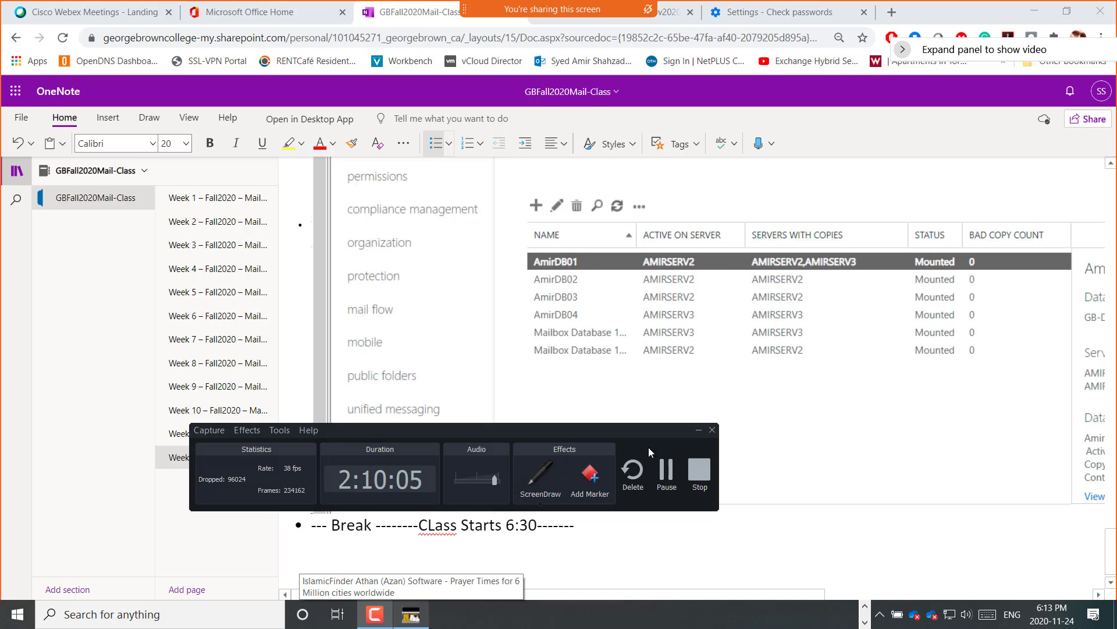
pyautogui.click(666, 469)
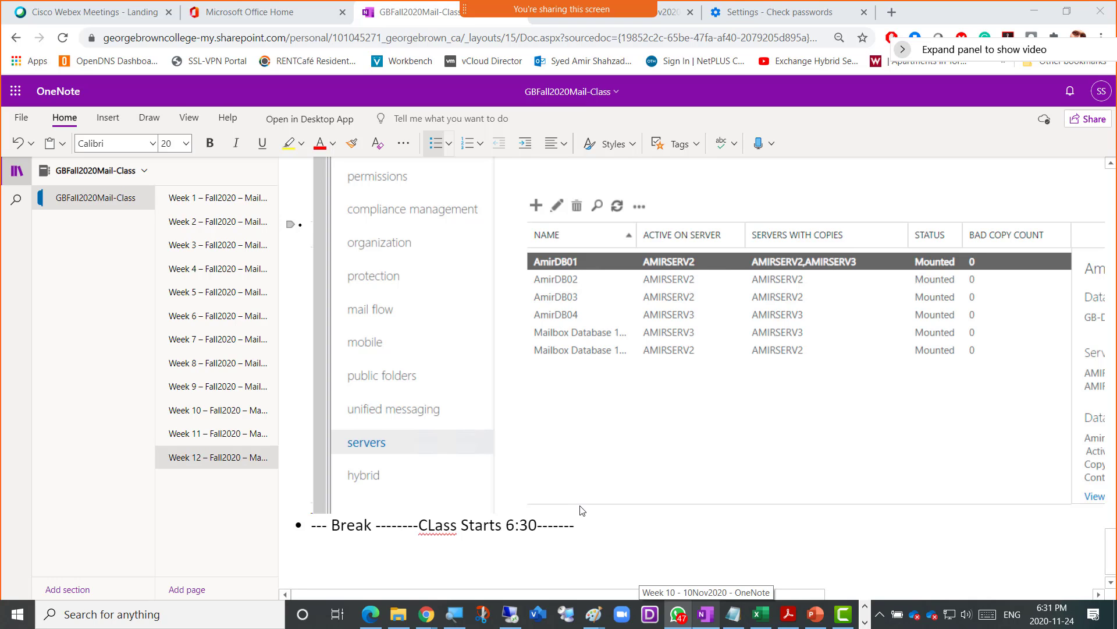
pyautogui.click(512, 623)
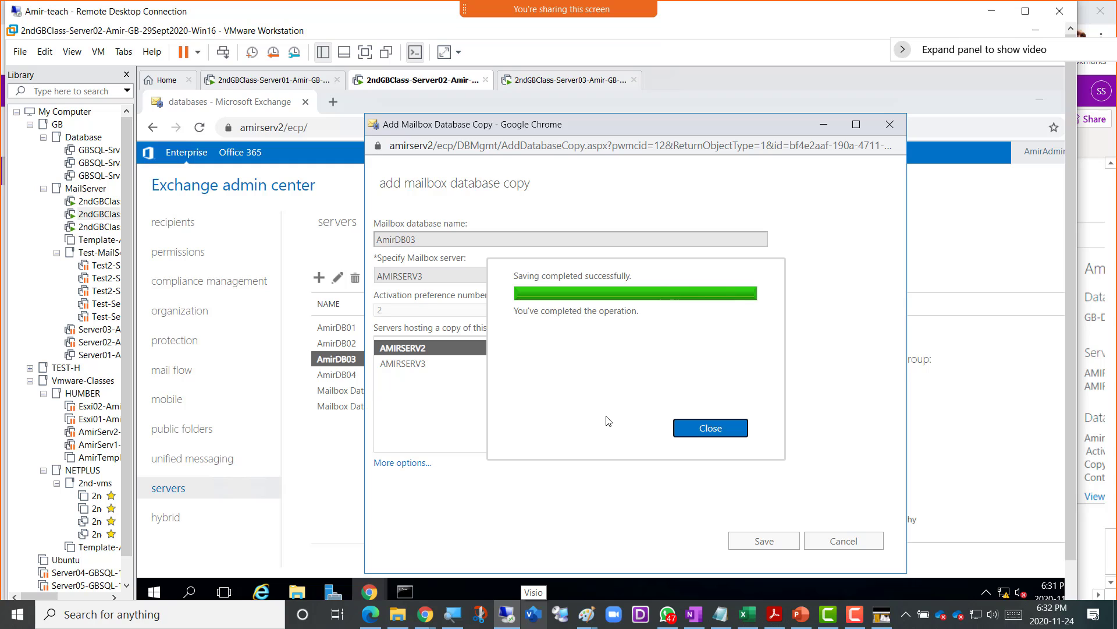
pyautogui.click(593, 614)
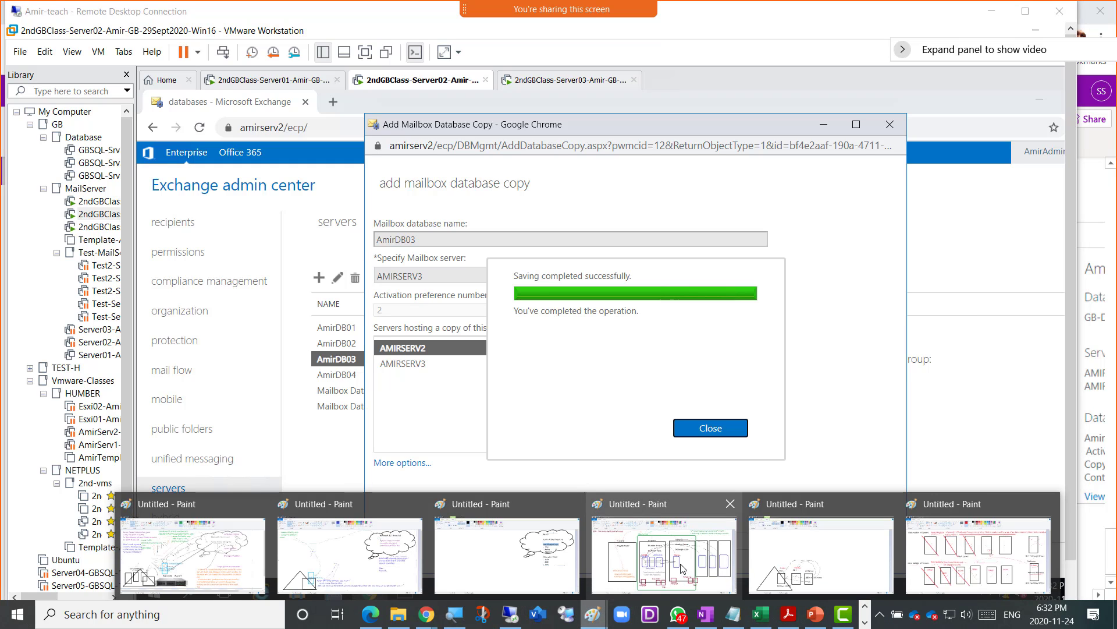
# - On the DAG diagram in Paint, choose indigo blue and the rounded rectangle shape
pyautogui.click(682, 568)
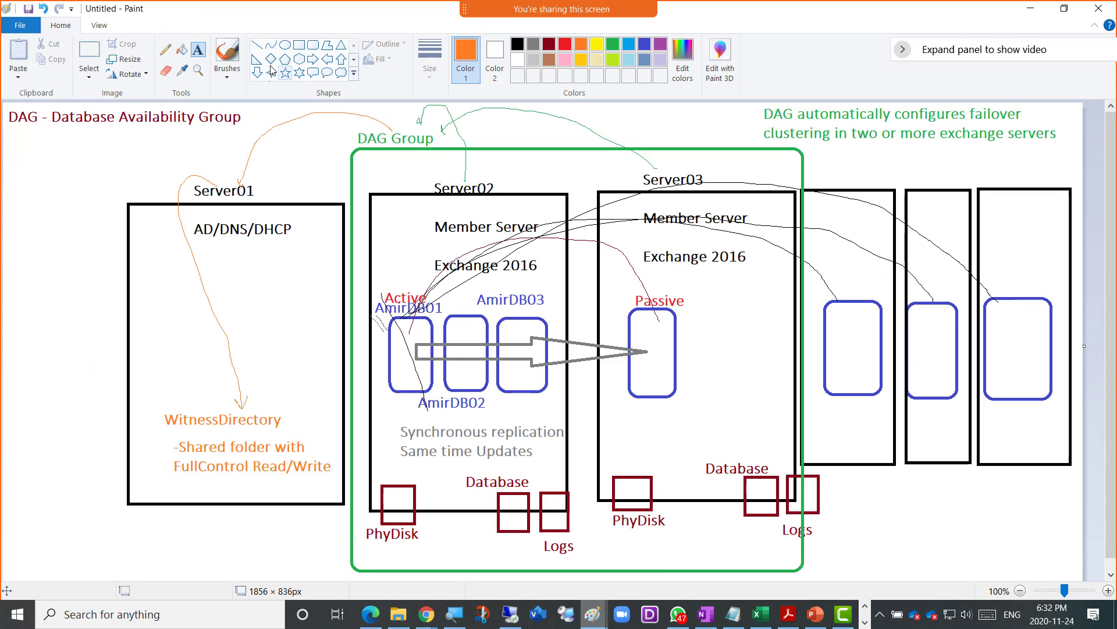
pyautogui.click(165, 50)
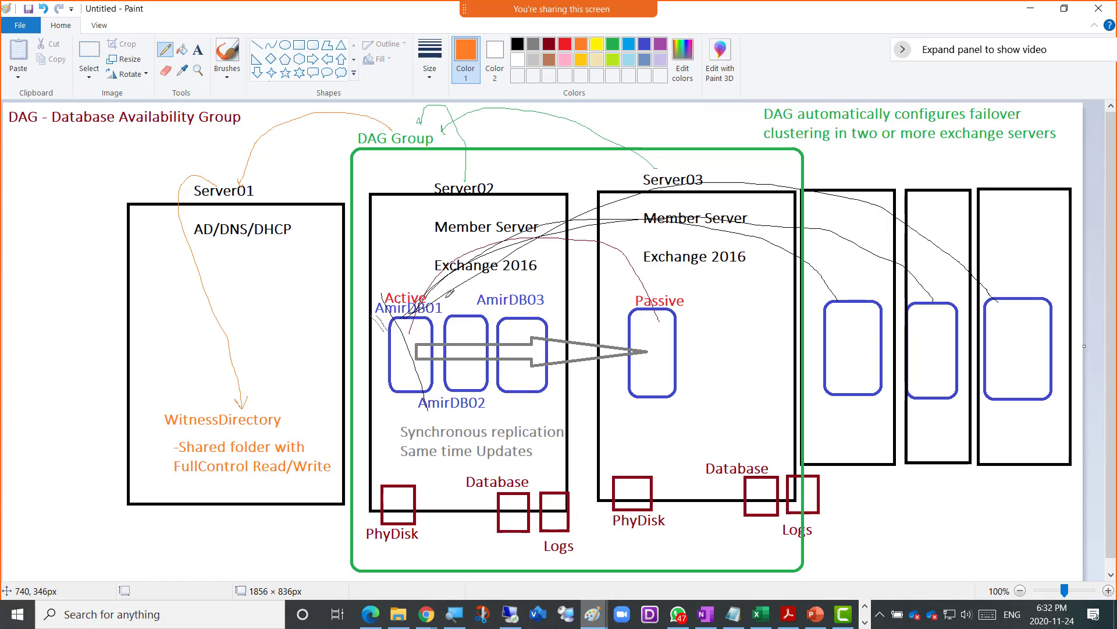
pyautogui.click(642, 45)
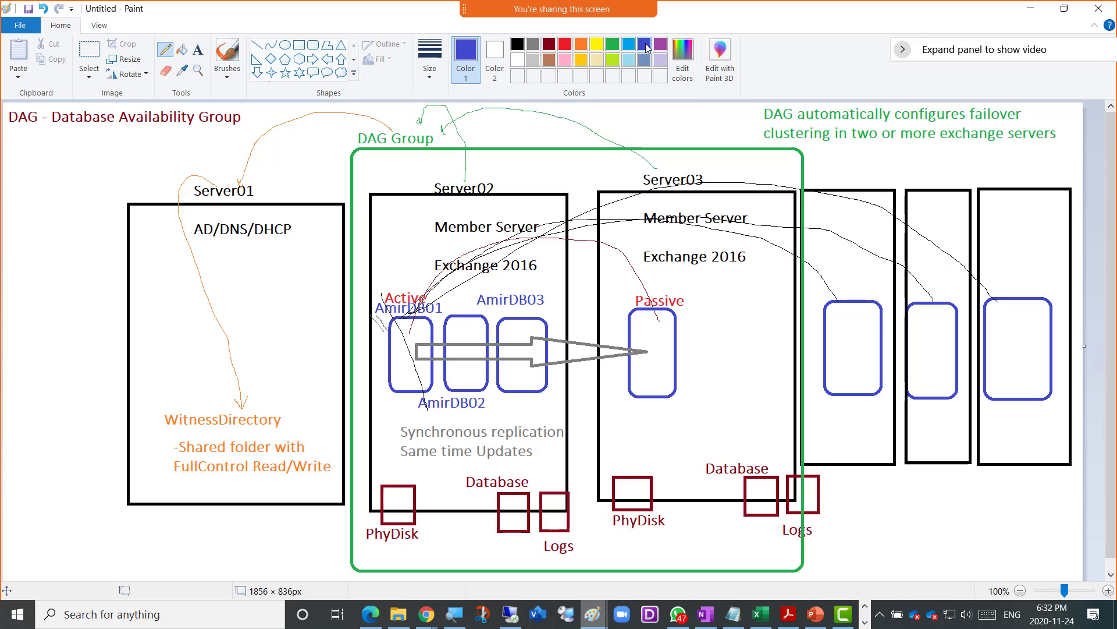
pyautogui.click(313, 45)
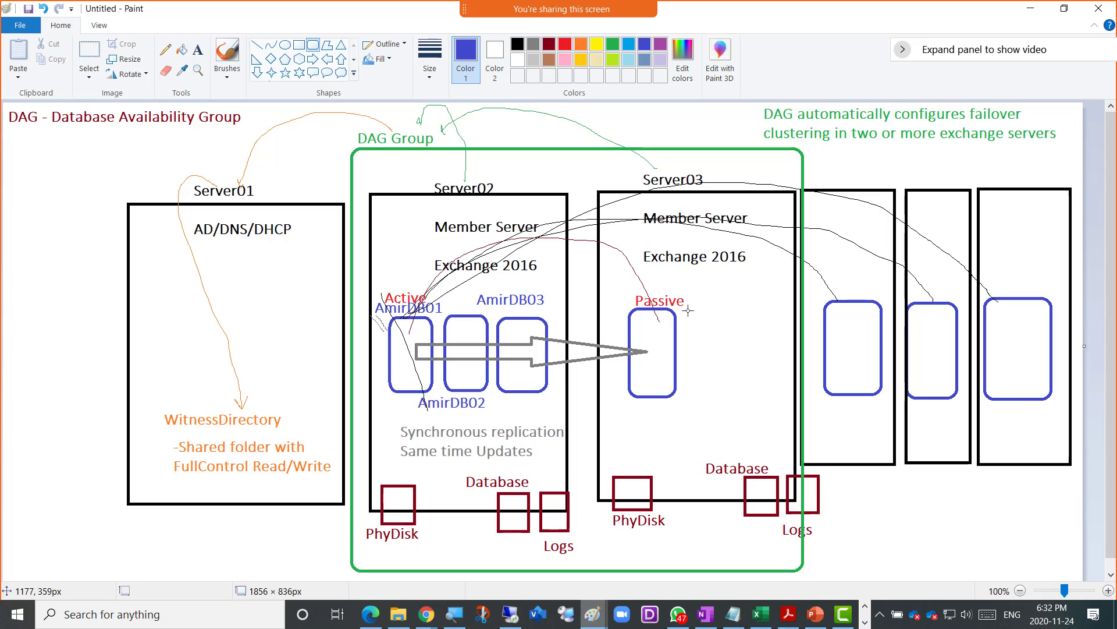
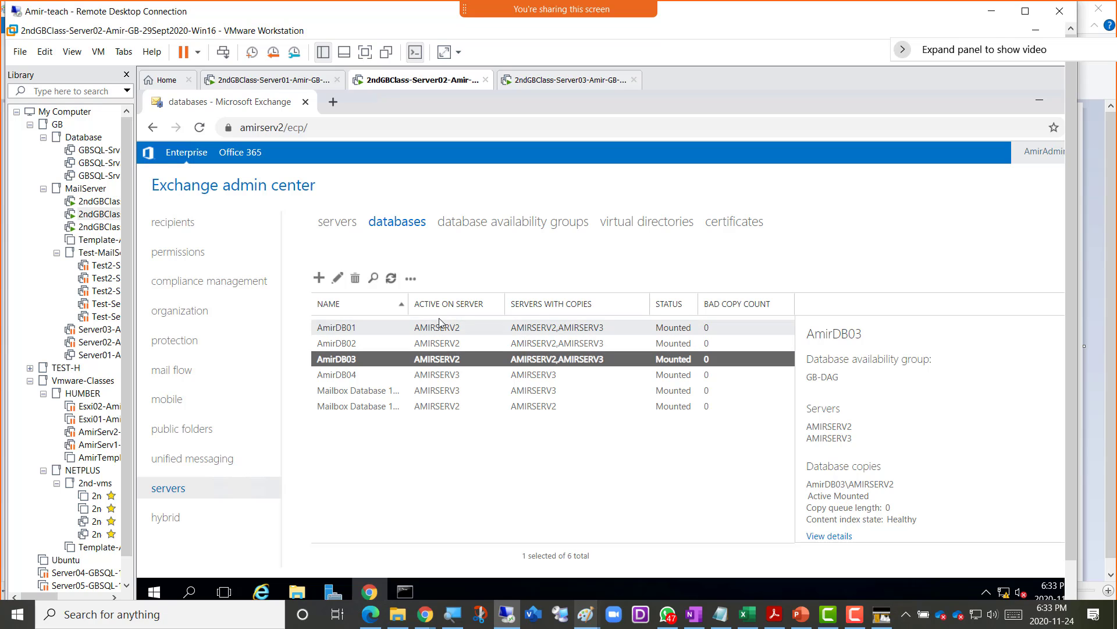
# - Select AmirDB01 and expand the remote desktop session to full screen
pyautogui.click(438, 329)
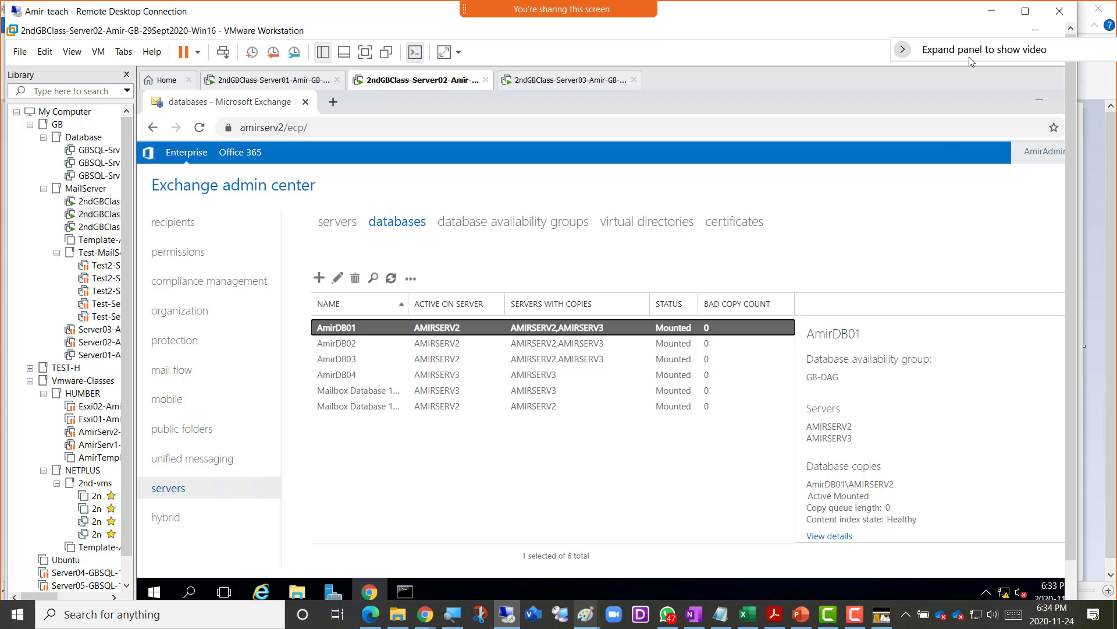
pyautogui.click(1026, 11)
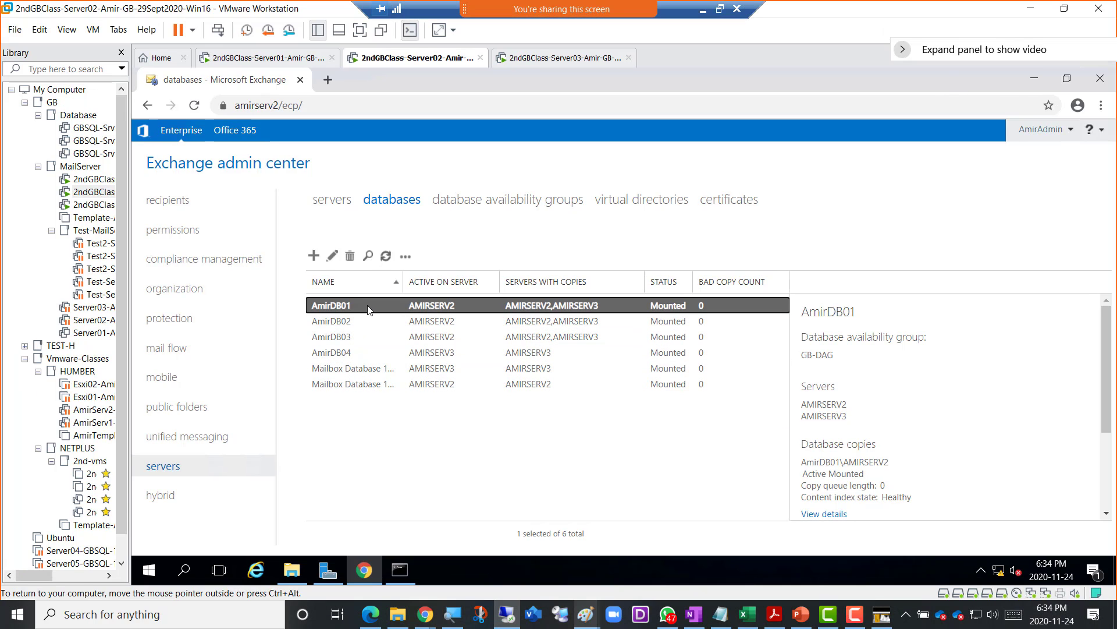
pyautogui.scroll(-1, 972, 425)
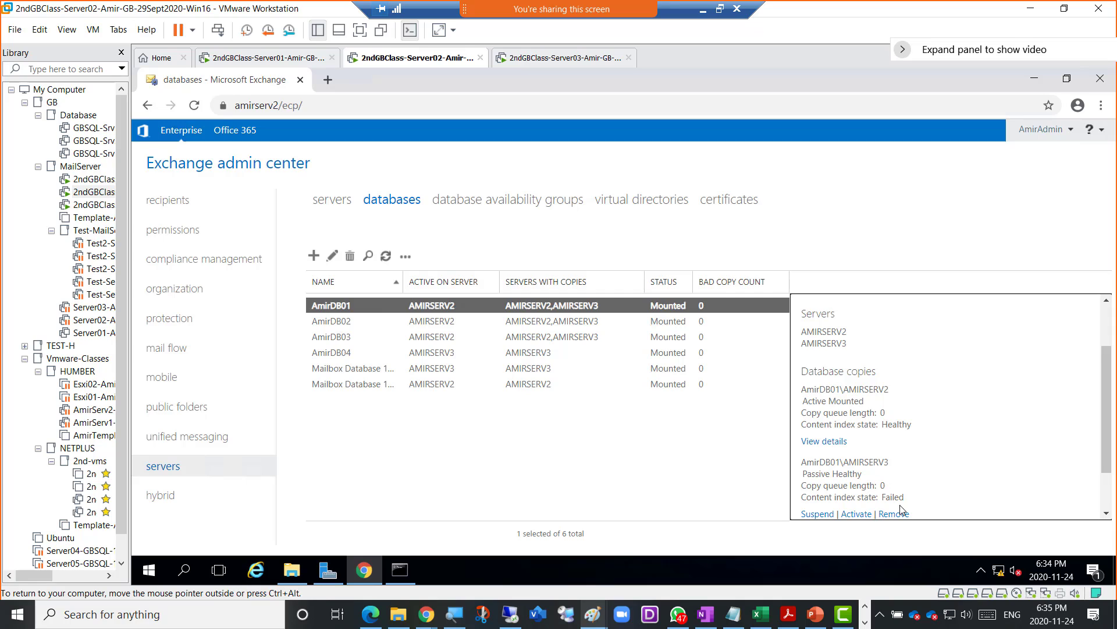
# - Compare content index states for AmirDB02 and AmirDB03, then AmirDB01's healthy passive copy
pyautogui.click(451, 326)
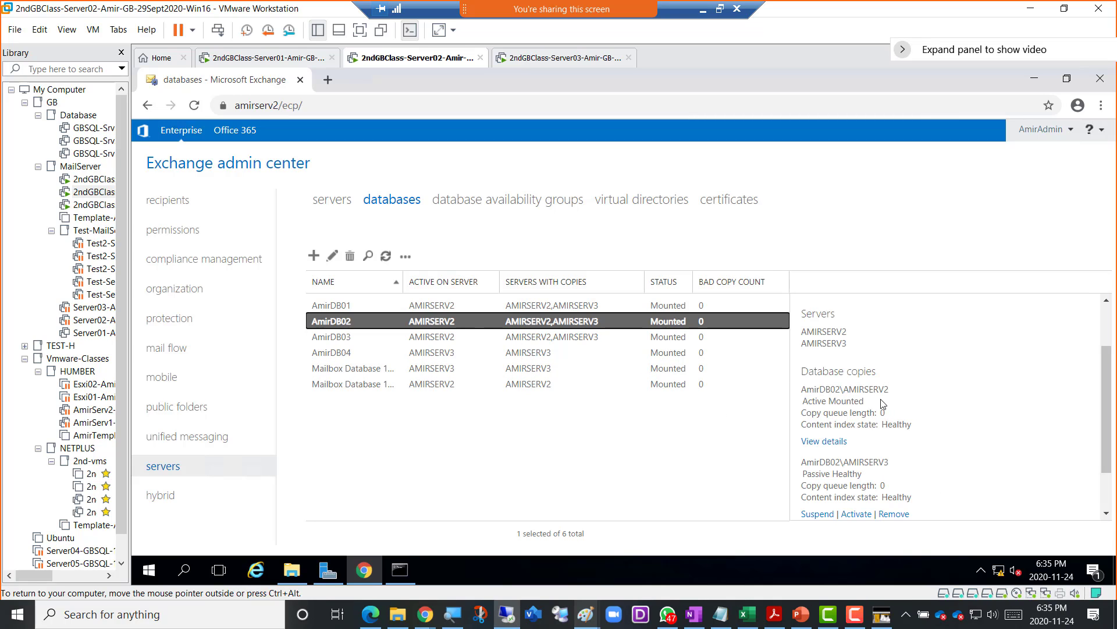
pyautogui.moveTo(850, 428); pyautogui.dragTo(889, 427)
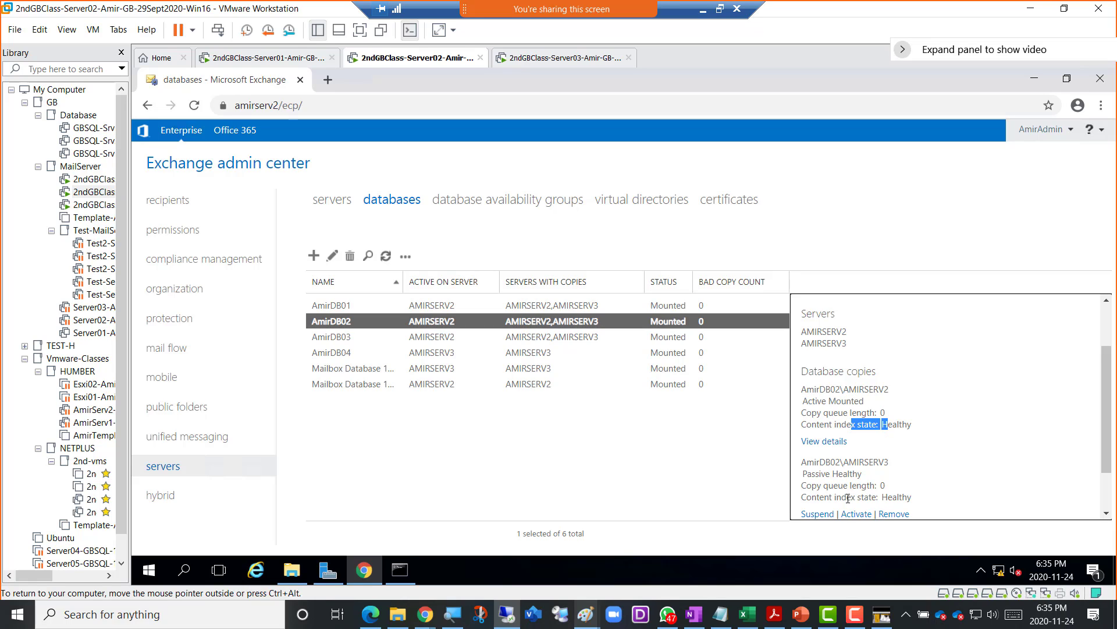
pyautogui.moveTo(847, 498); pyautogui.dragTo(884, 498)
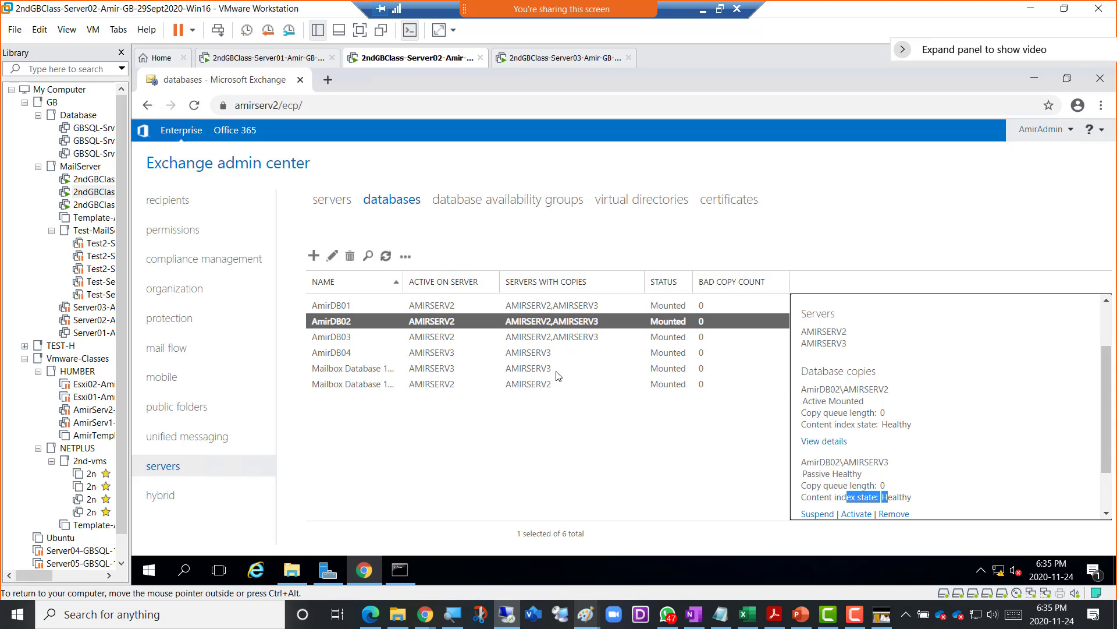
pyautogui.click(448, 338)
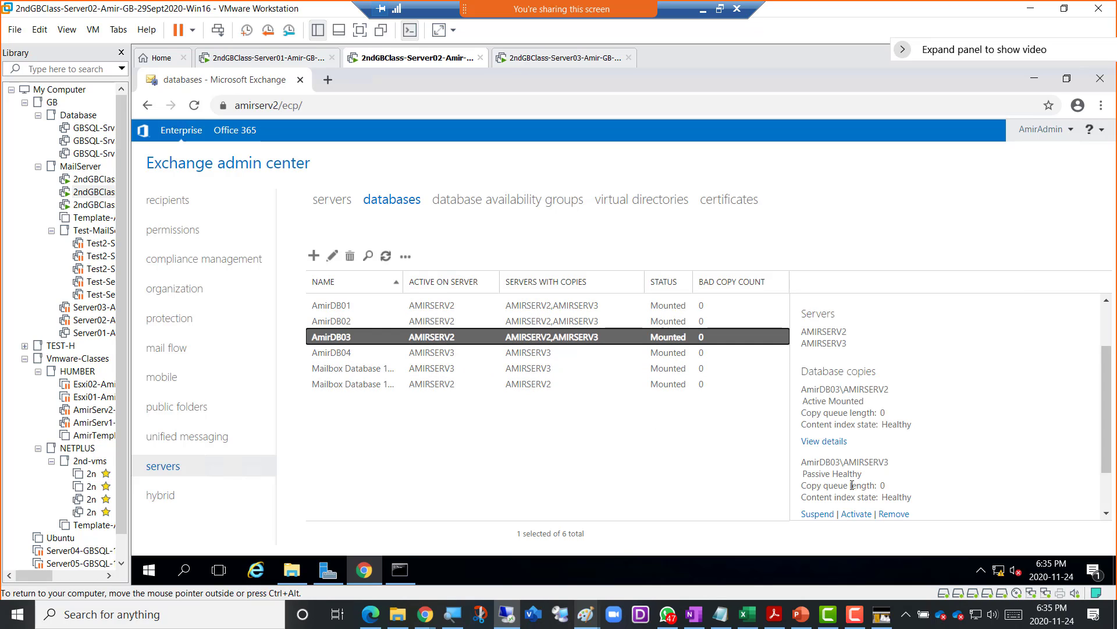
pyautogui.click(460, 306)
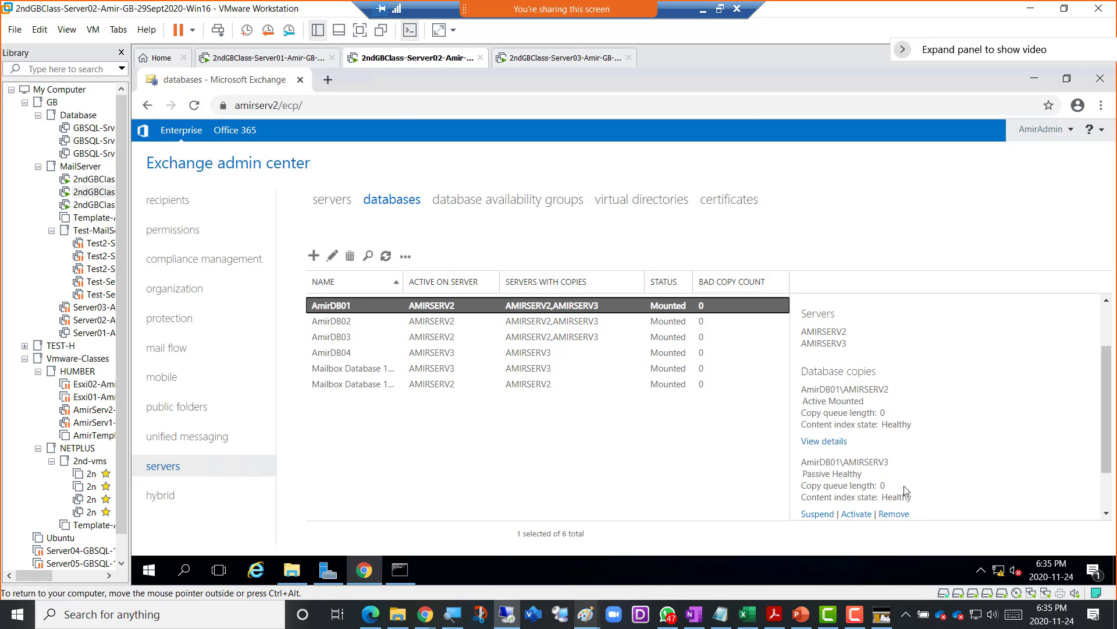
pyautogui.moveTo(915, 499); pyautogui.dragTo(801, 500)
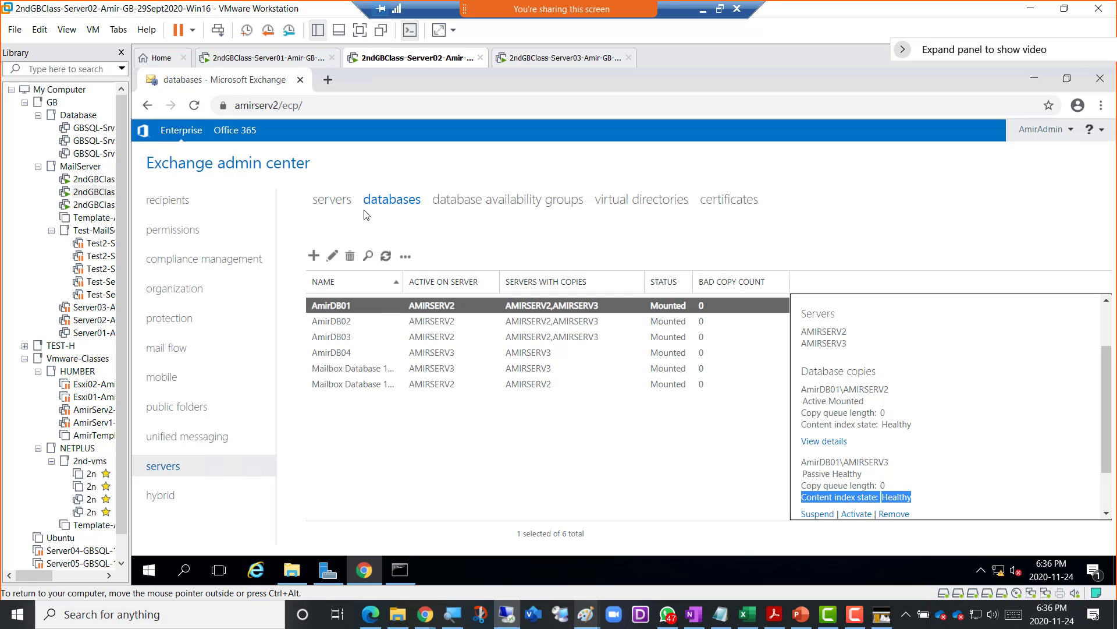
pyautogui.click(336, 205)
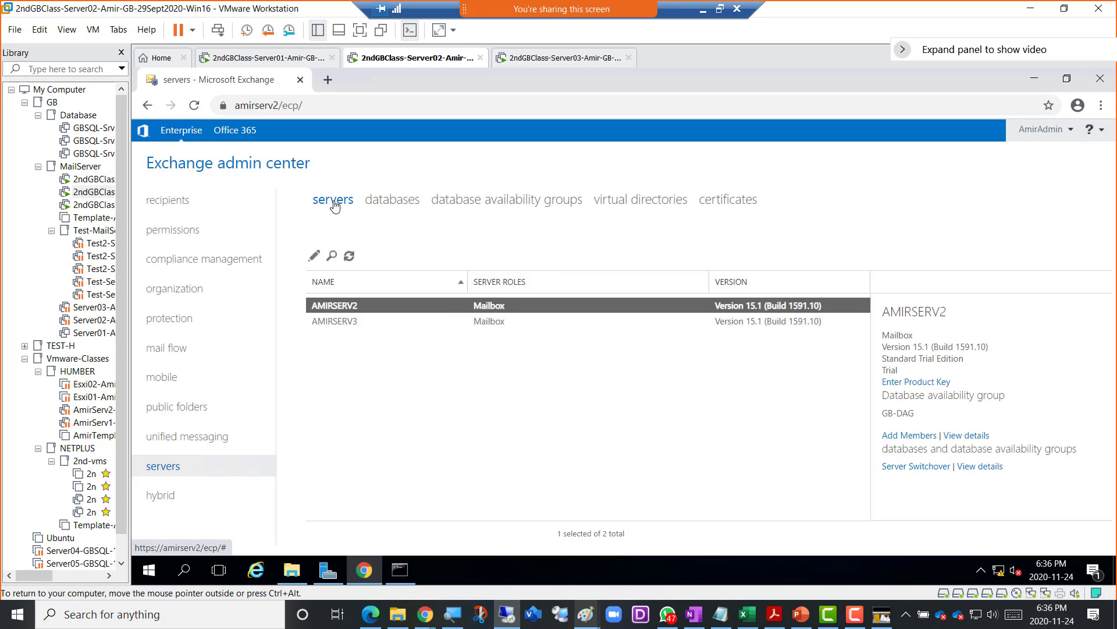
pyautogui.click(345, 323)
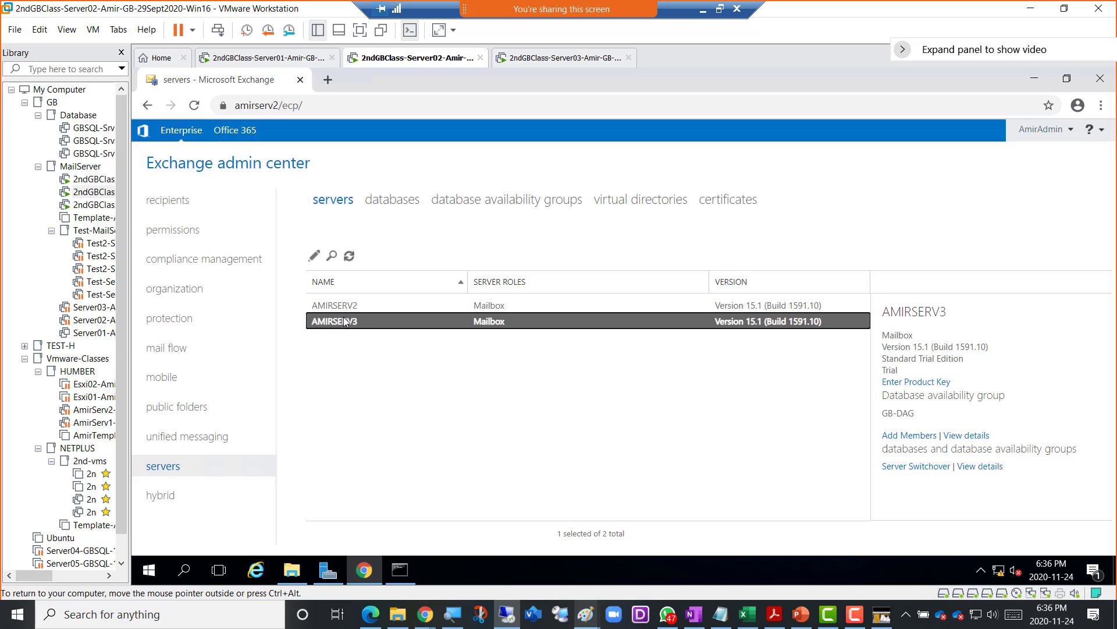
pyautogui.click(344, 306)
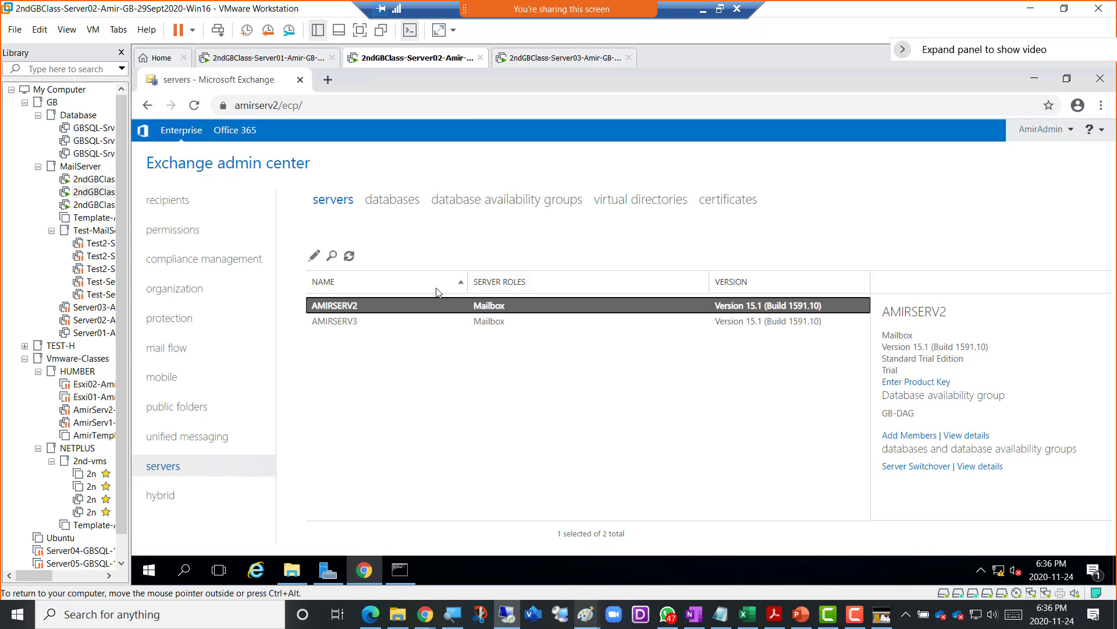
pyautogui.click(390, 203)
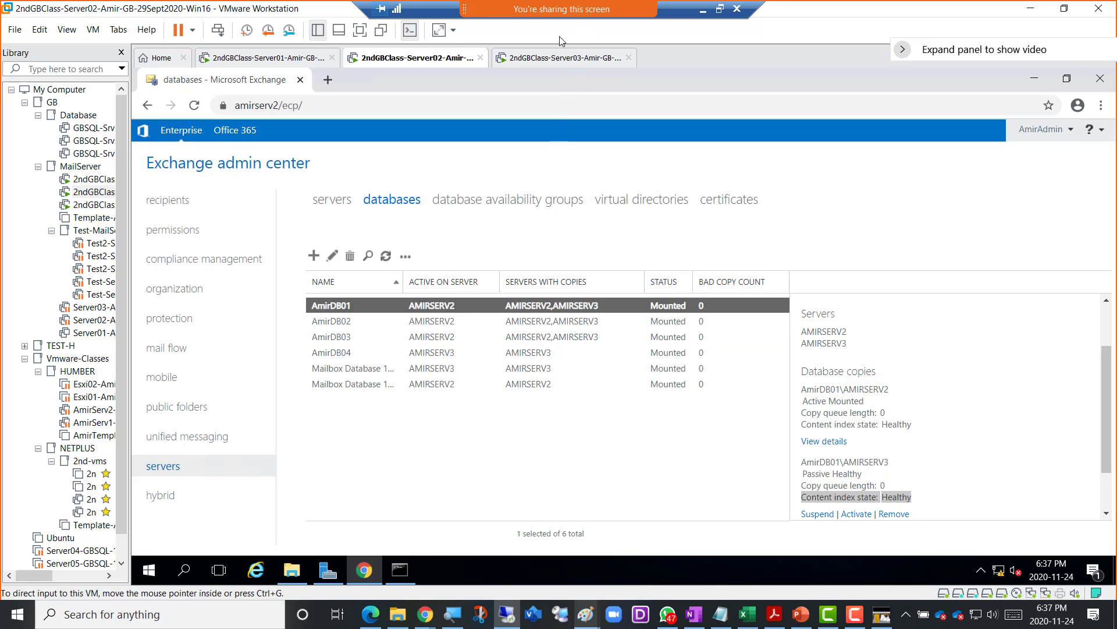
# - Snip the Exchange admin center database list to the clipboard, then leave full screen
pyautogui.press('super+shift+s')
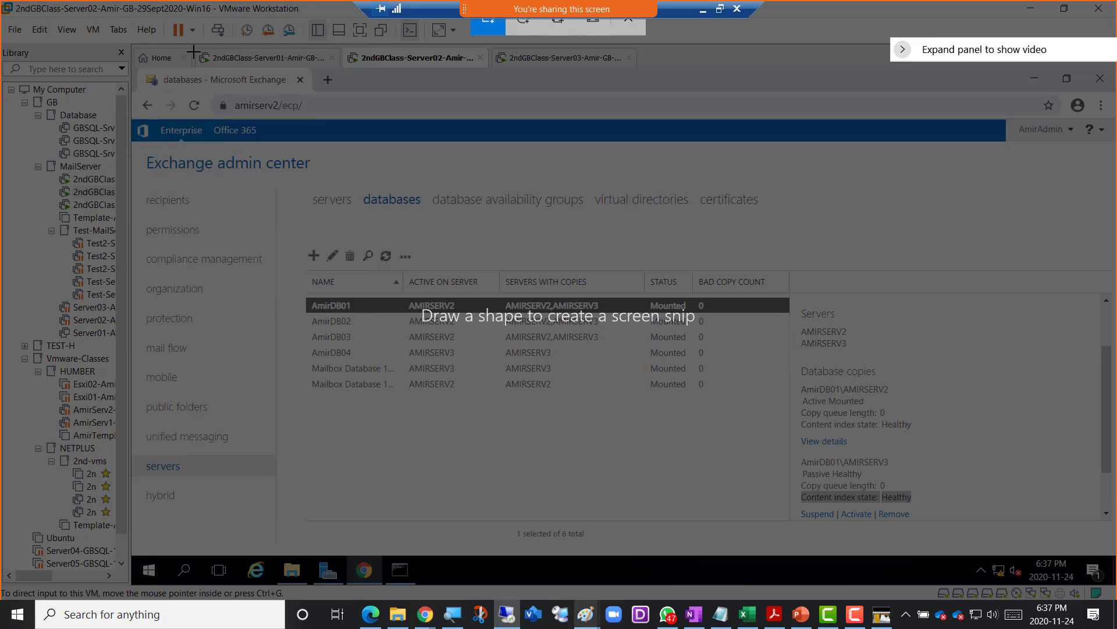
pyautogui.moveTo(126, 16); pyautogui.dragTo(829, 533)
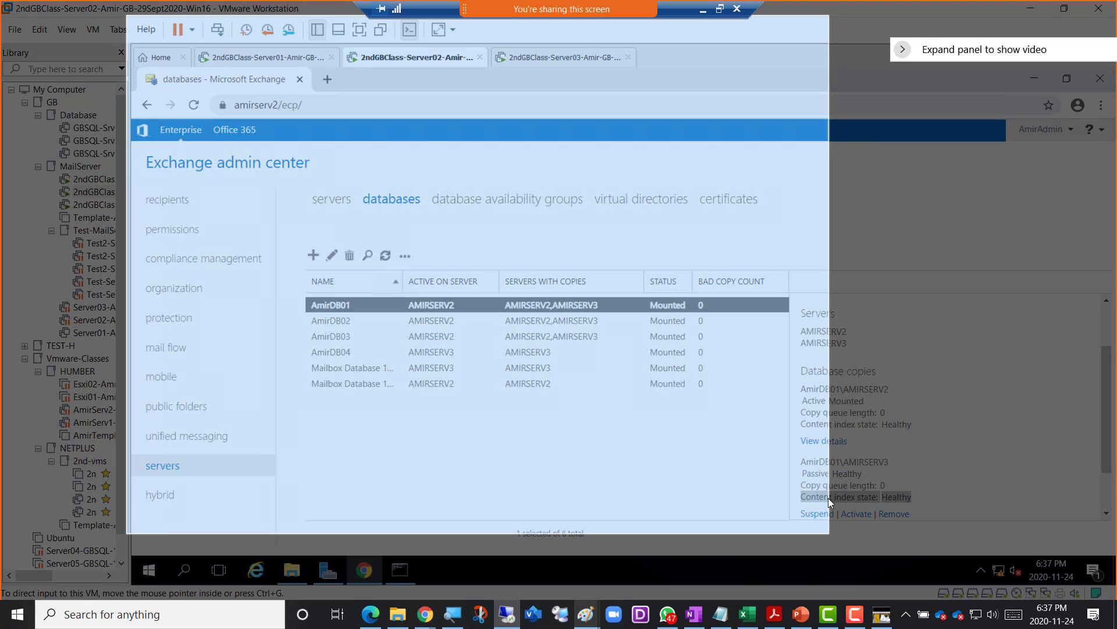
pyautogui.click(720, 10)
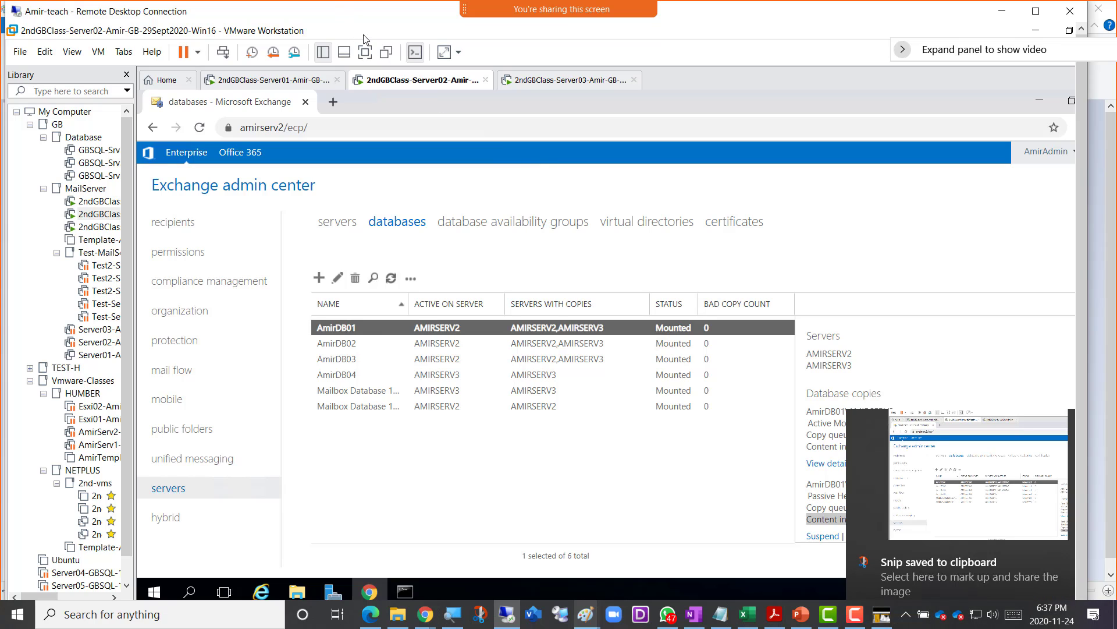
# - Add the OneNote note 'Screenshot 7 = DB01,2,3 active on Server2' with the databases snip below
pyautogui.moveTo(424, 625)
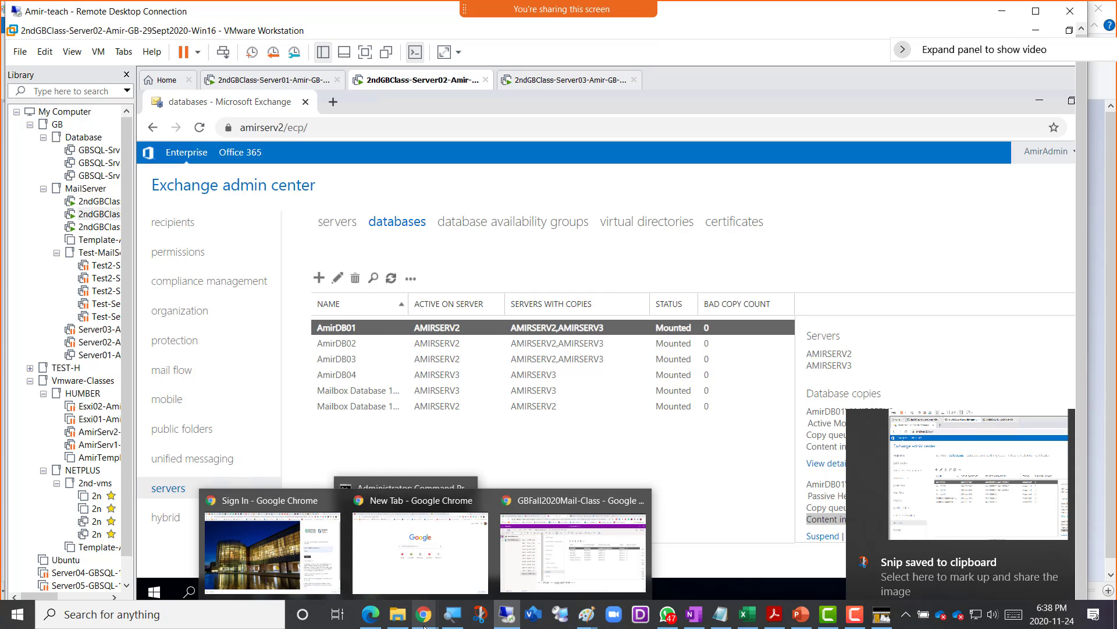
pyautogui.click(573, 577)
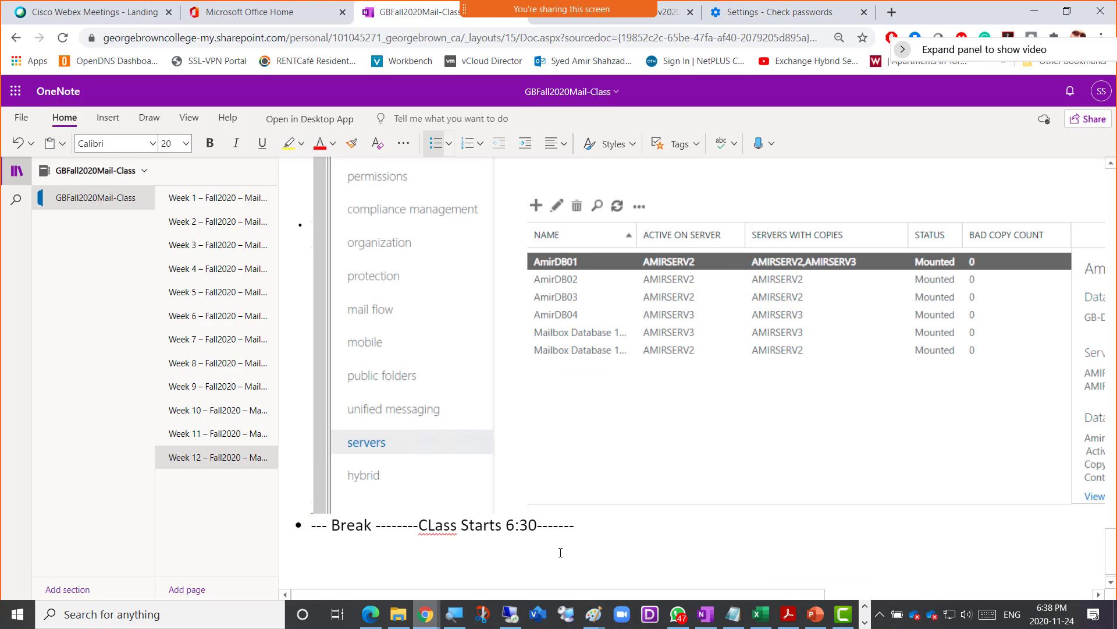
pyautogui.press('Return')
pyautogui.write('Screenshot ')
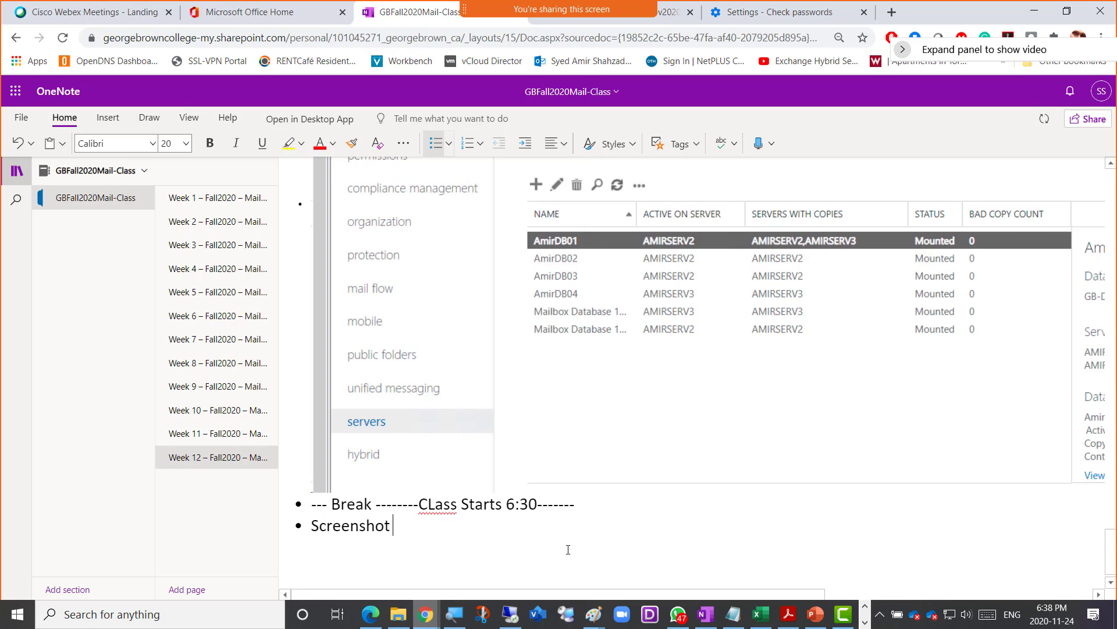
pyautogui.write('7 = ')
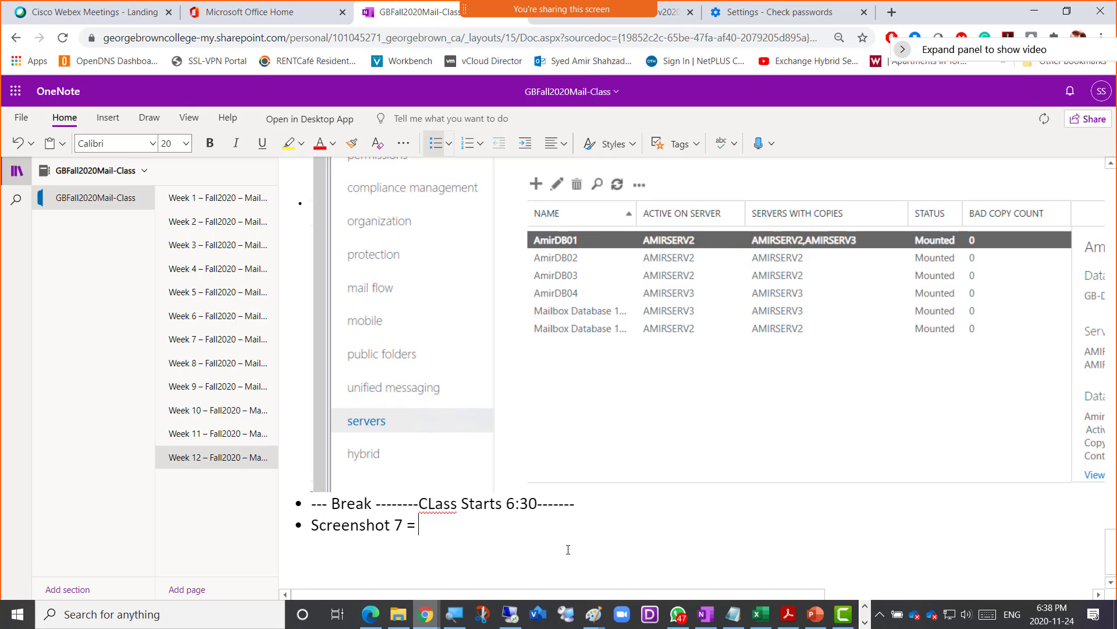
pyautogui.write('DB')
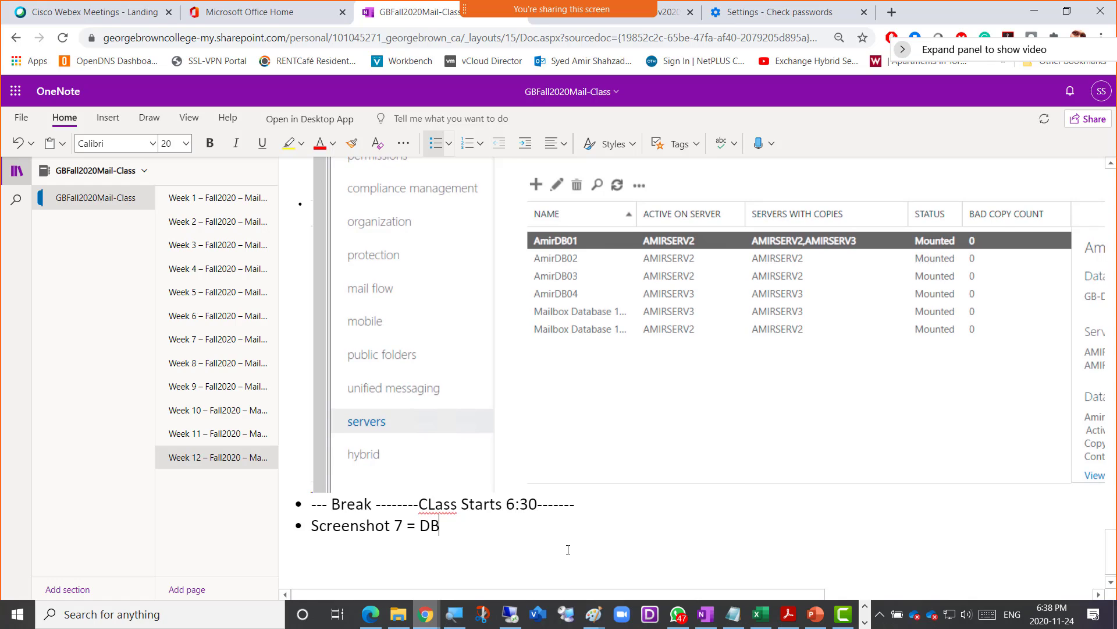
pyautogui.write('01,2,3 active obn')
pyautogui.press('BackSpace')
pyautogui.press('BackSpace')
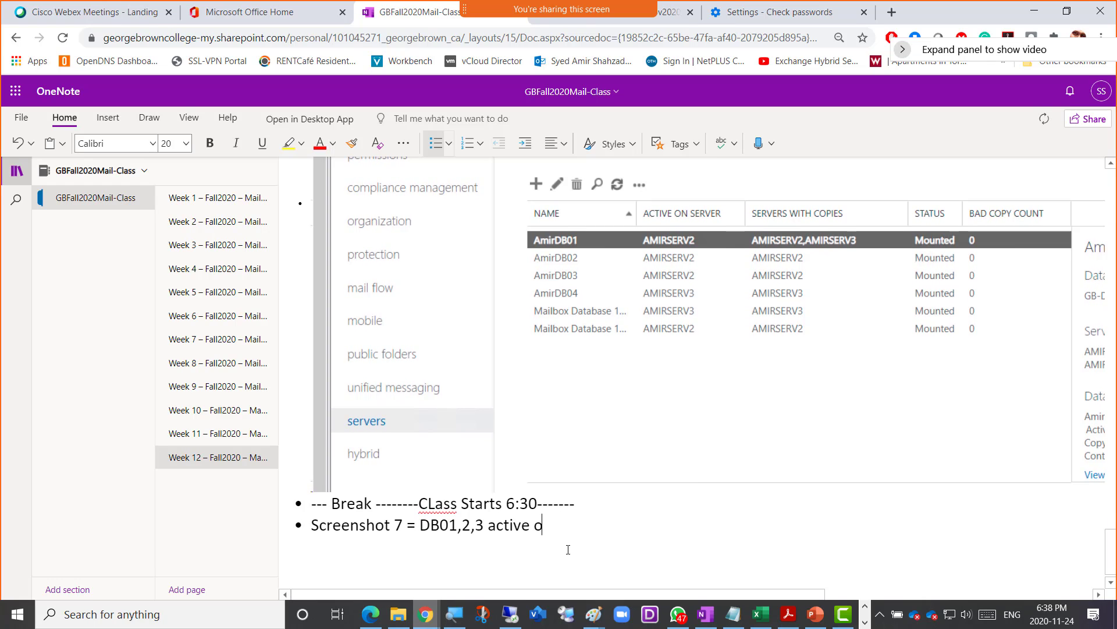
pyautogui.write('n Server')
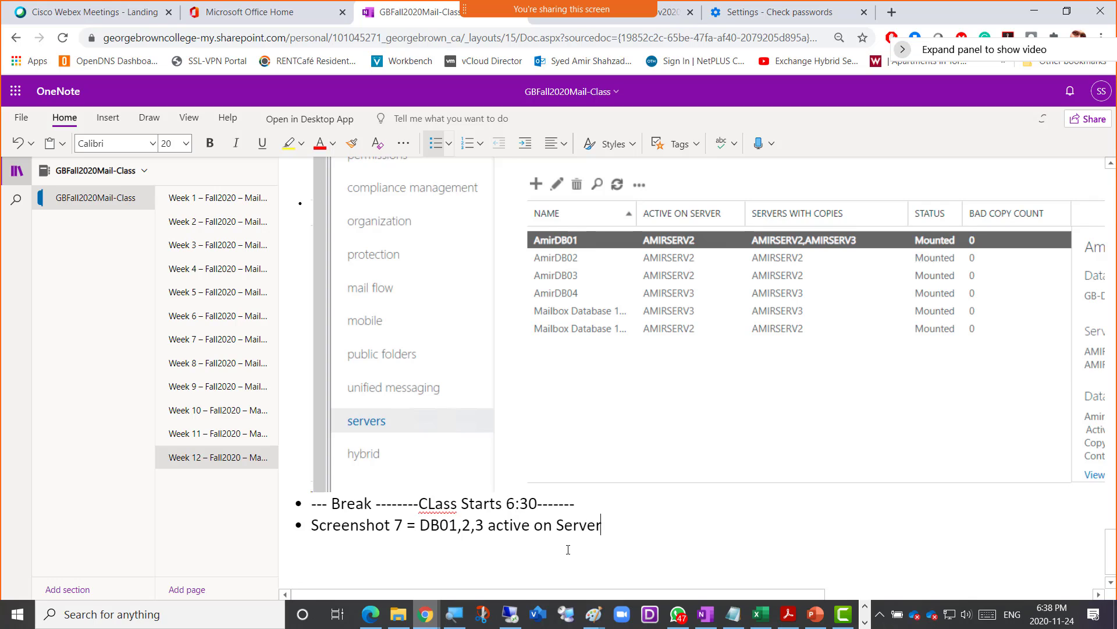
pyautogui.write('2')
pyautogui.press('Return')
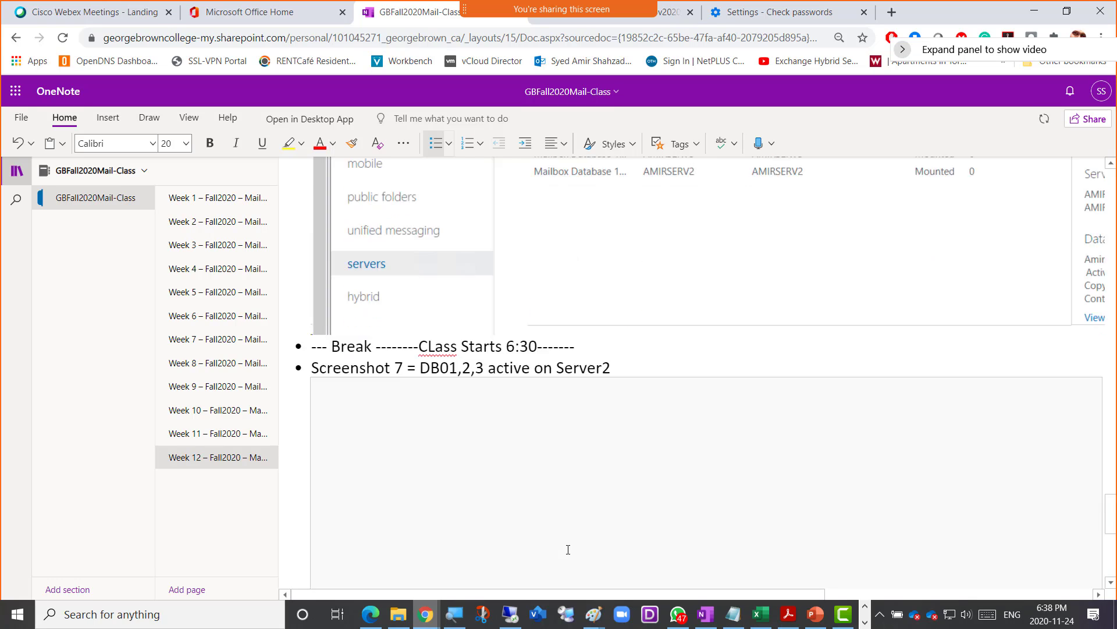
pyautogui.hotkey('ctrl', 'v')
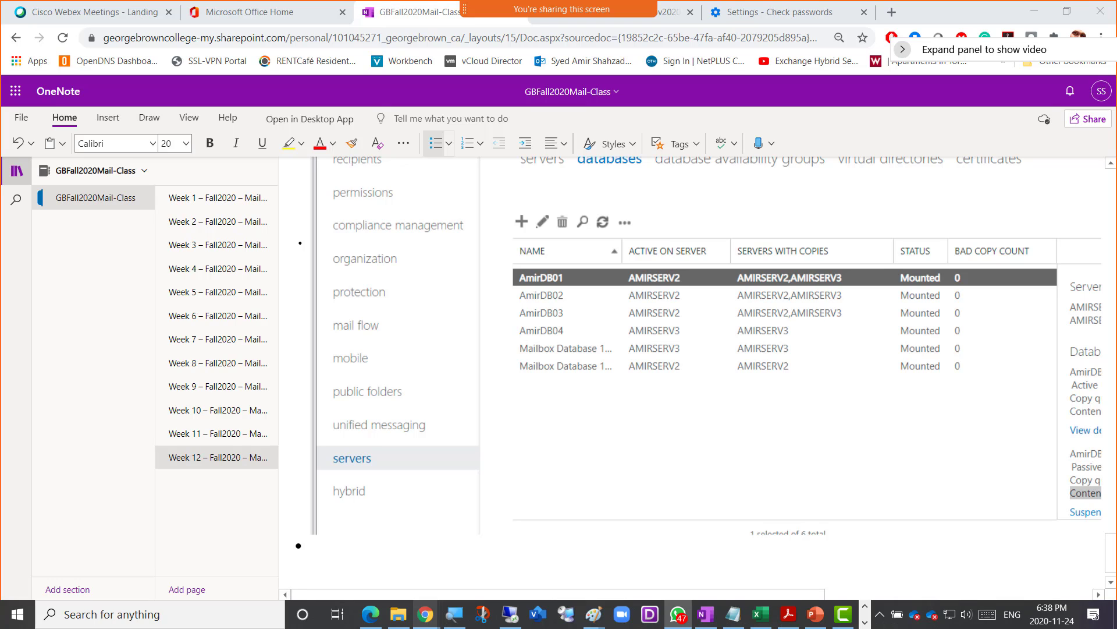
pyautogui.click(509, 616)
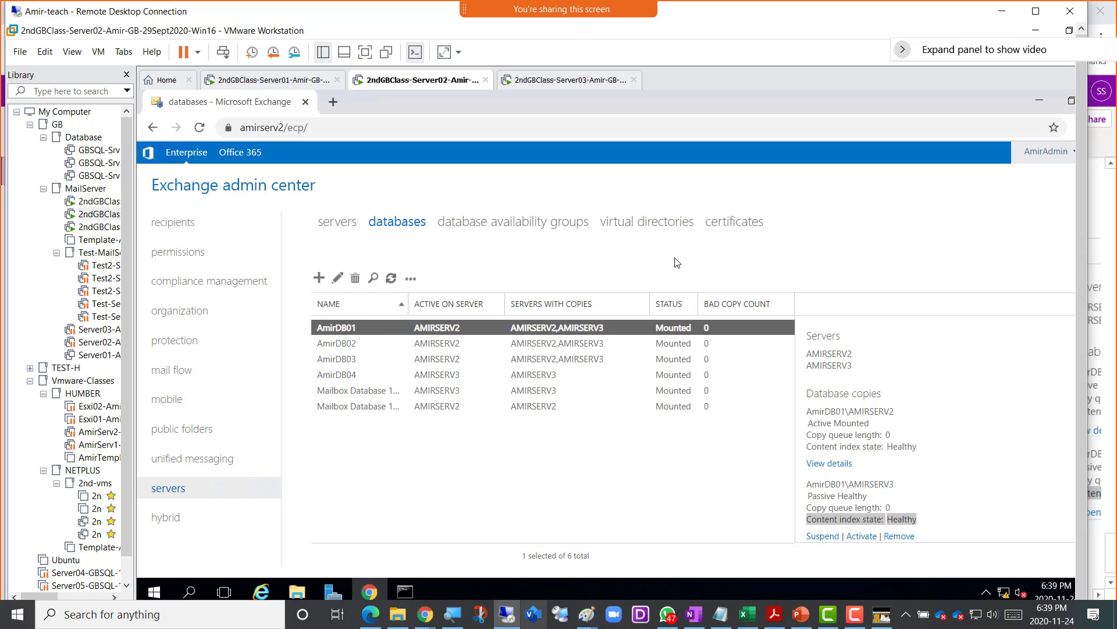
# - Show the mailbox servers list with AMIRSERV2 and AMIRSERV3 in the Exchange admin center
pyautogui.click(343, 229)
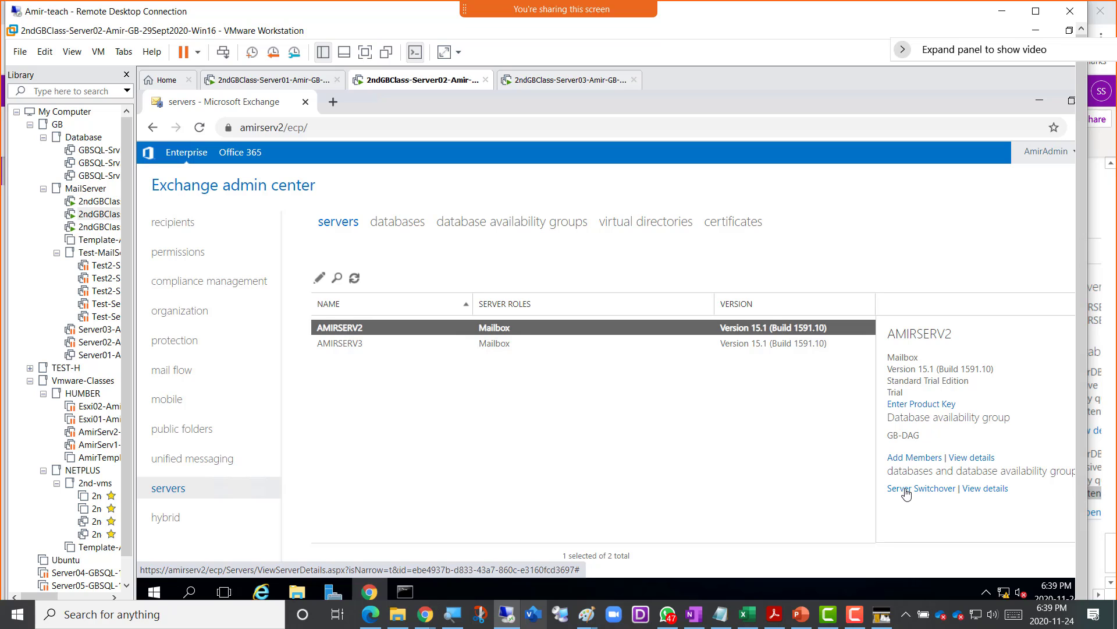
# - Run a Server Switchover on AMIRSERV2 with an automatically chosen target server
pyautogui.click(907, 489)
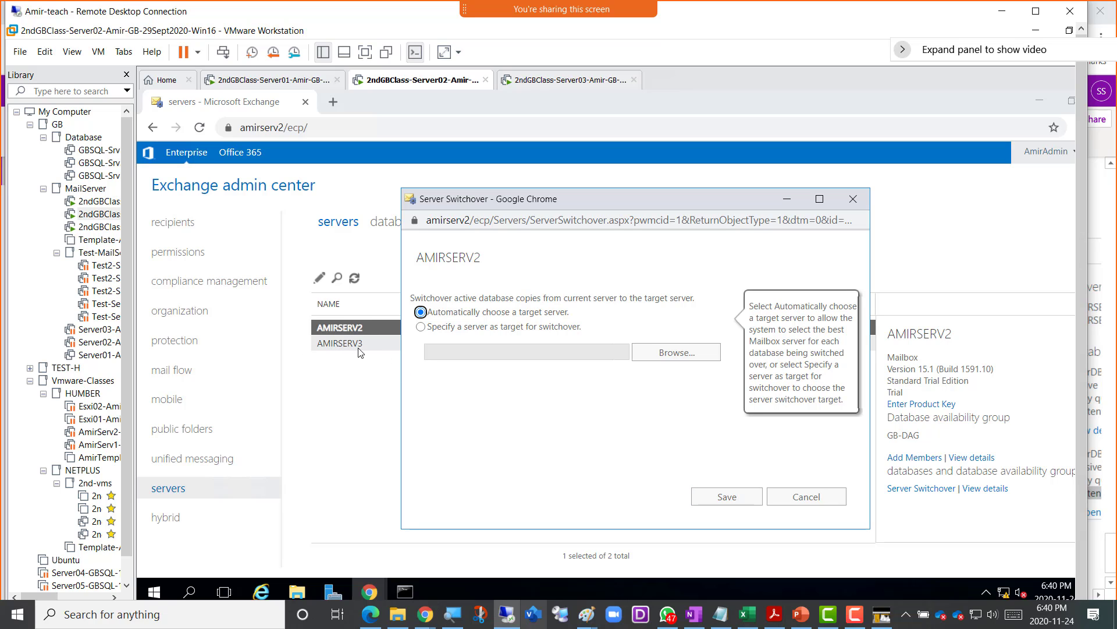
pyautogui.click(721, 500)
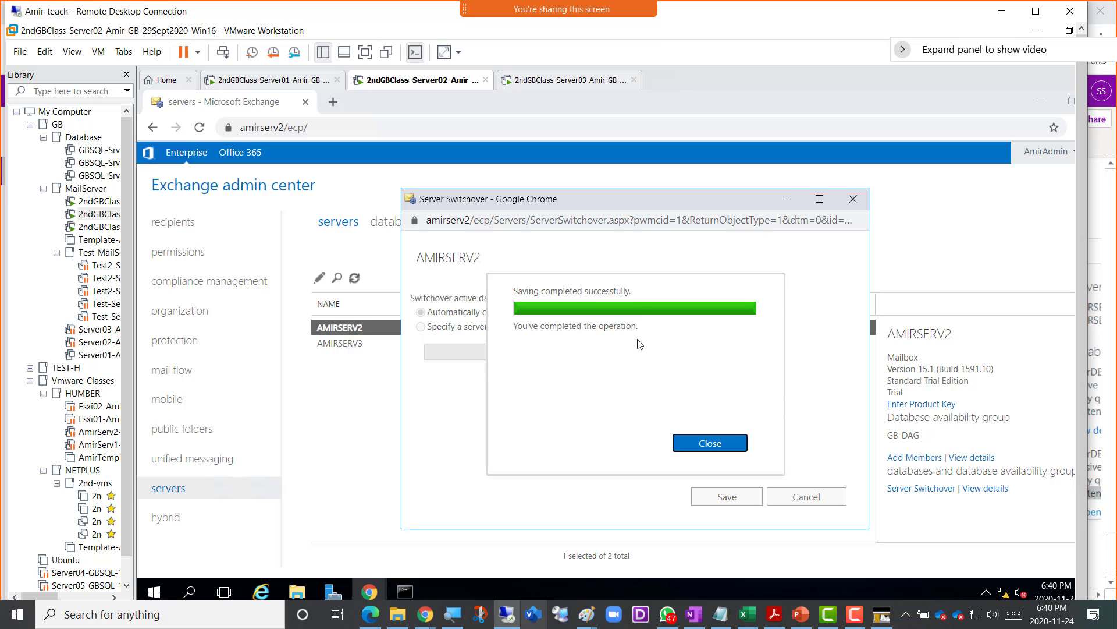
pyautogui.click(706, 451)
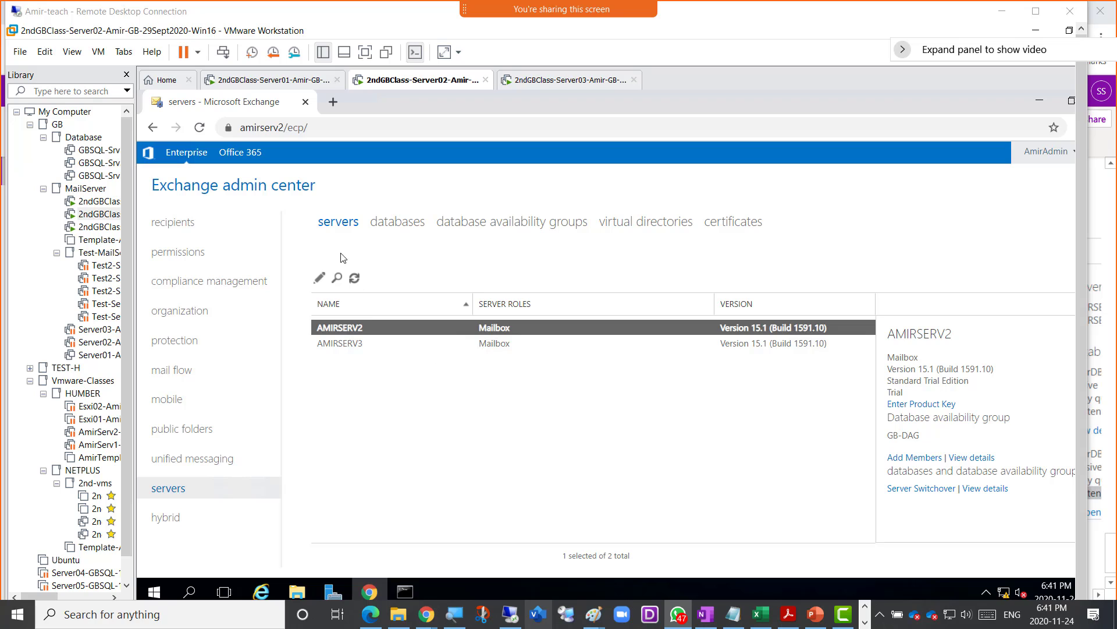
# - Refresh the databases list to show AmirDB01–04 now active on AMIRSERV3
pyautogui.click(394, 226)
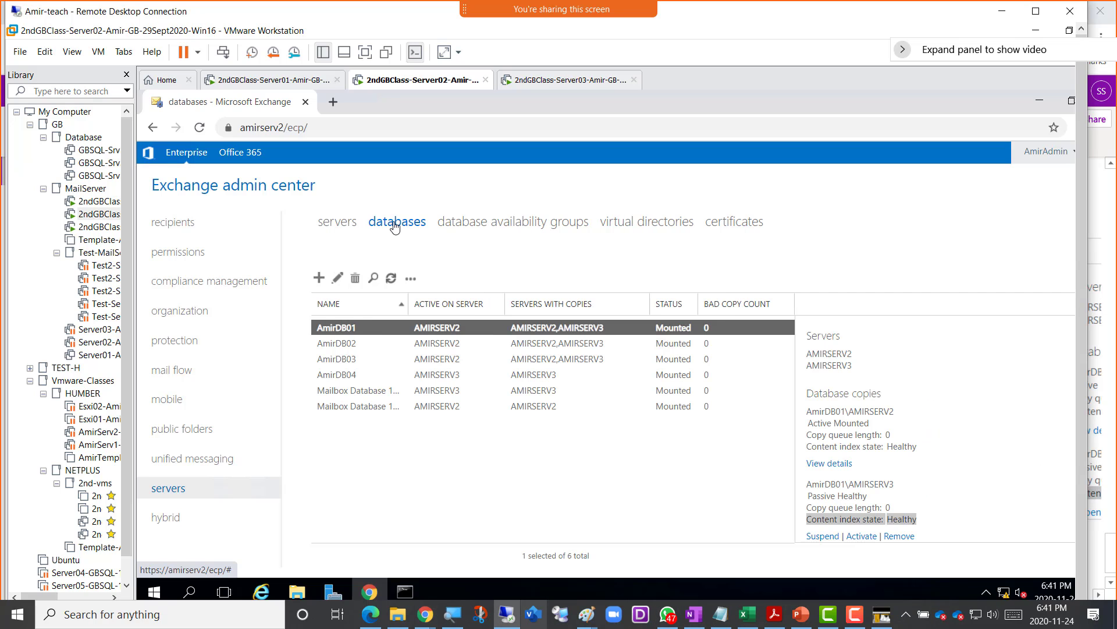
pyautogui.click(391, 283)
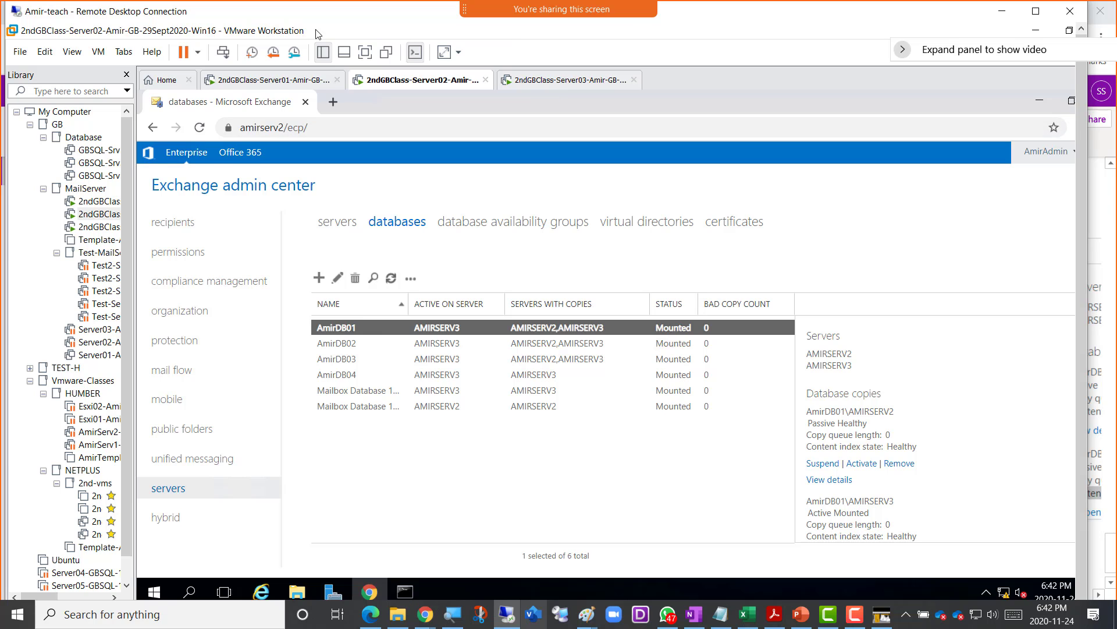
# - Snip the database list and paste it under the OneNote note 'Screenshot 8 = DB01,2,3 active on Server3'
pyautogui.press('super+shift+s')
pyautogui.moveTo(131, 26); pyautogui.dragTo(930, 562)
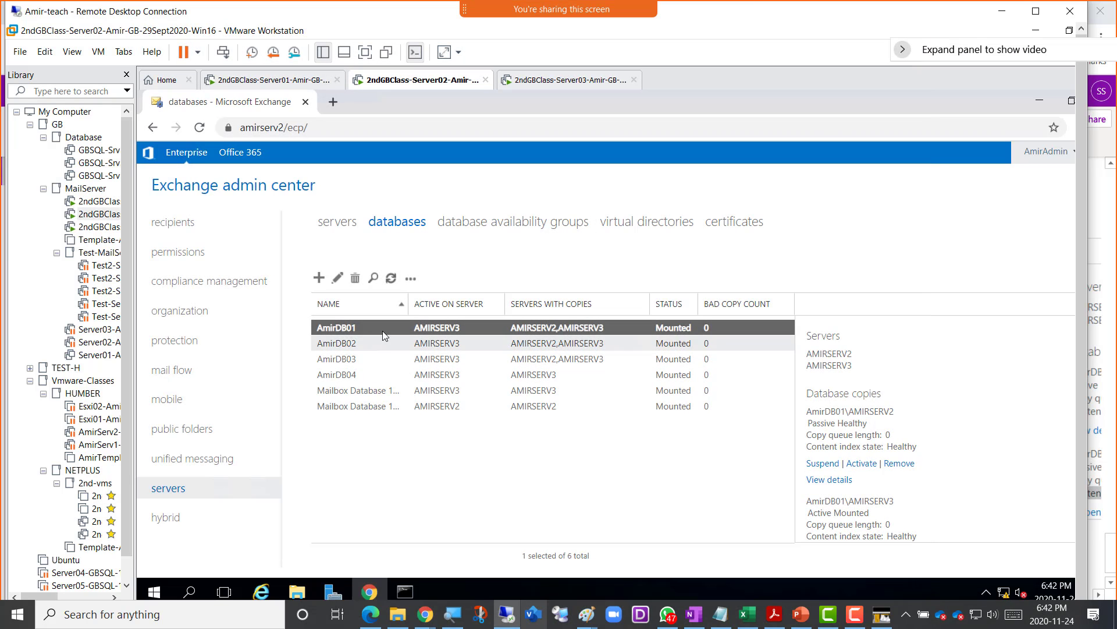
pyautogui.click(424, 620)
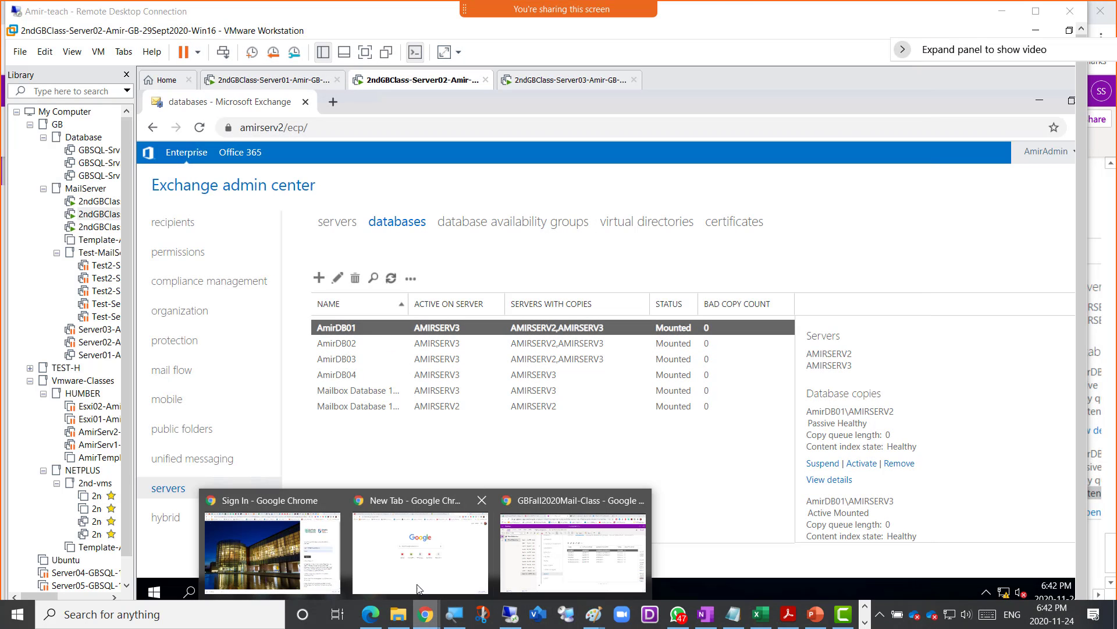
pyautogui.click(521, 548)
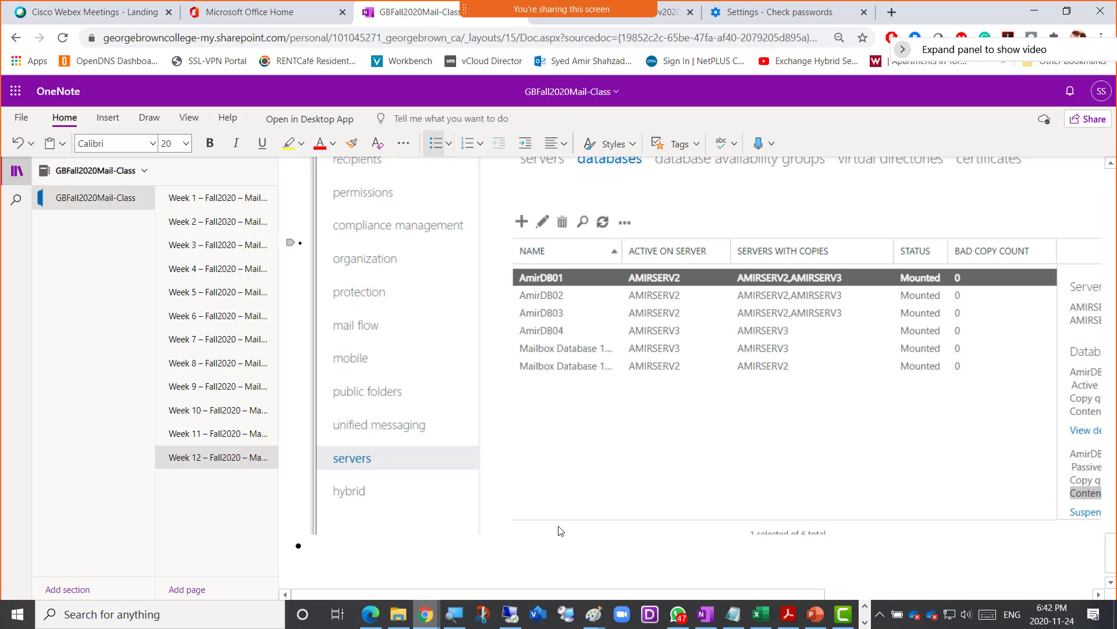
pyautogui.write('Scre')
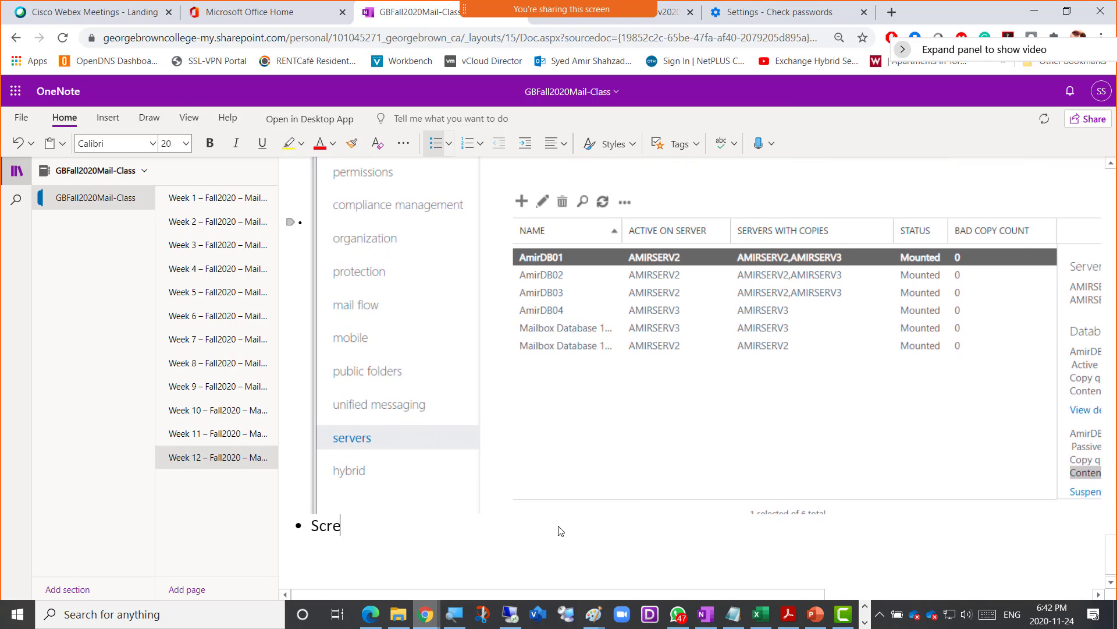
pyautogui.write('enshot ')
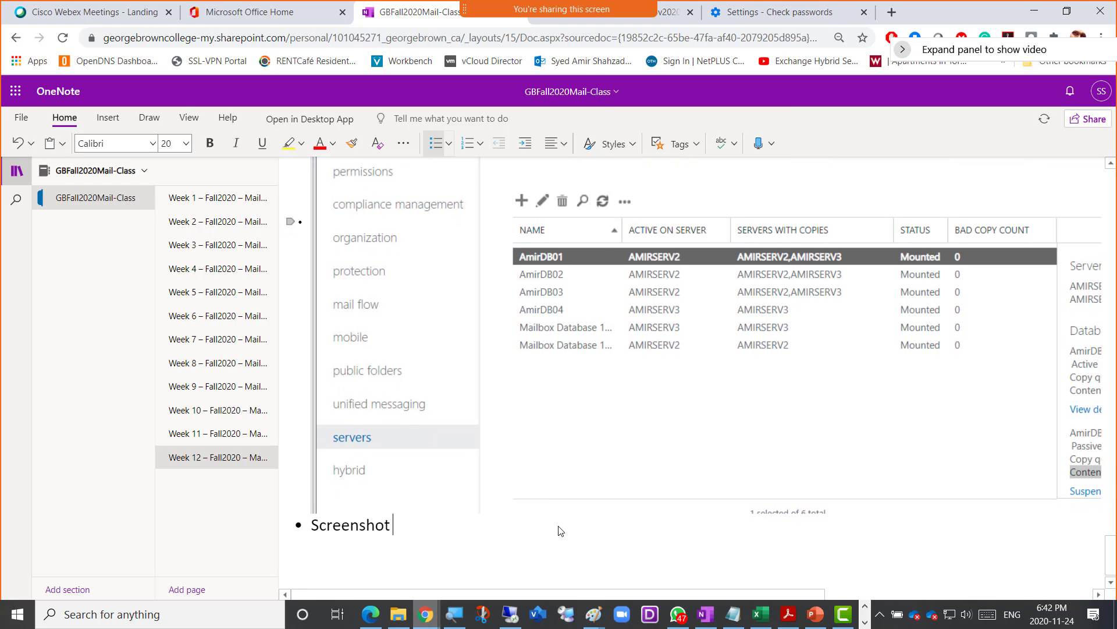
pyautogui.write('8 = DB01,2,3 acti')
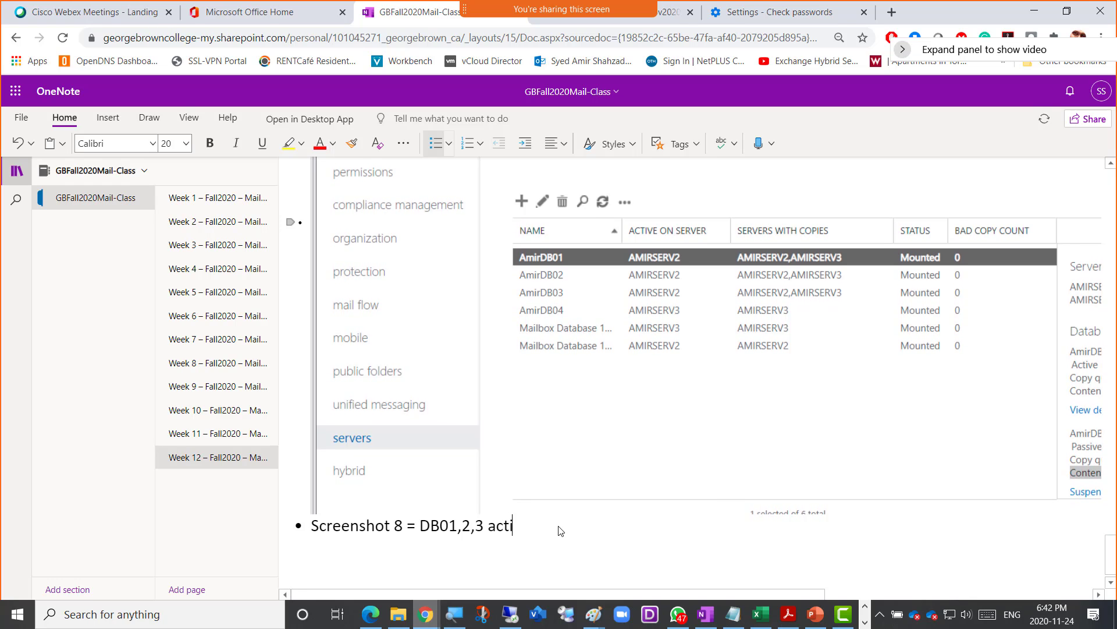
pyautogui.write('ve on Server3')
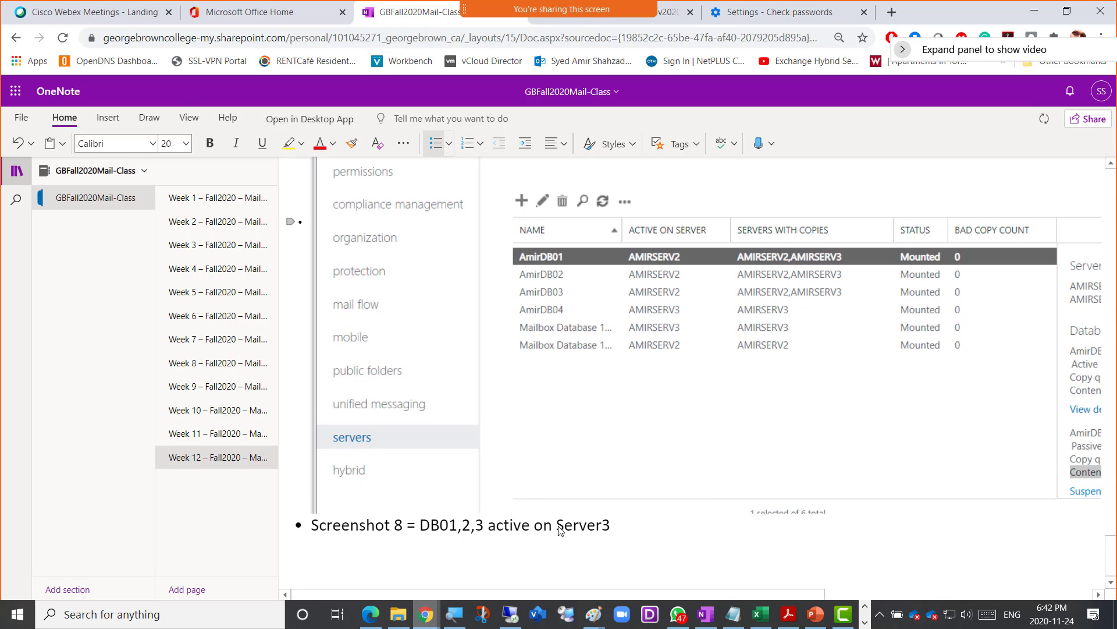
pyautogui.press('Return')
pyautogui.hotkey('ctrl', 'v')
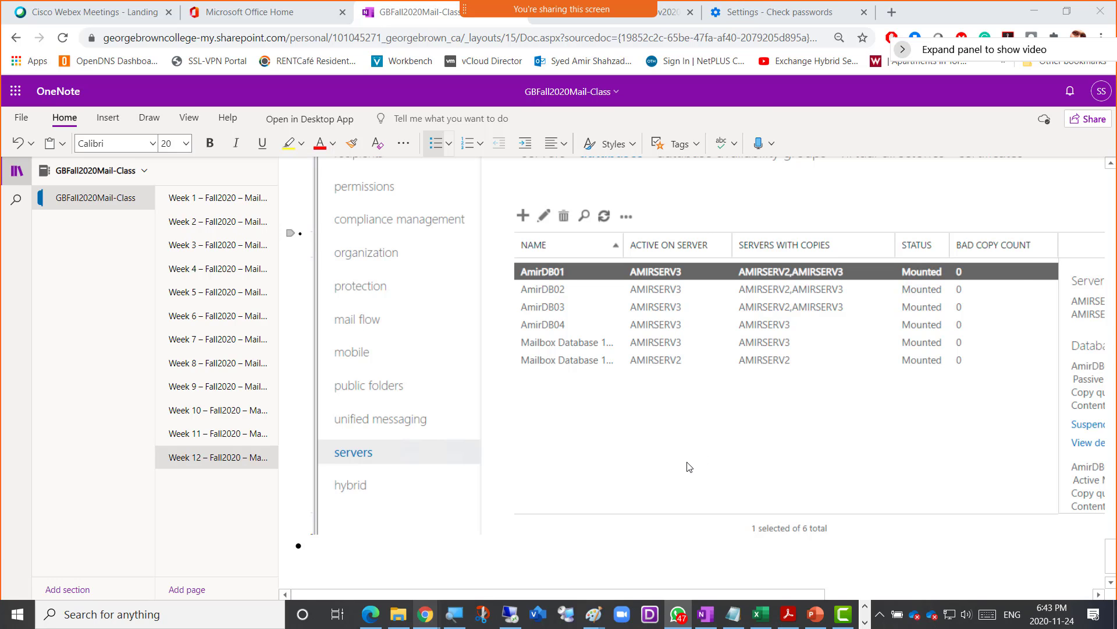
# - Back in the Exchange session, view AmirDB04's details and its extra database actions
pyautogui.hotkey('alt', 'Tab')
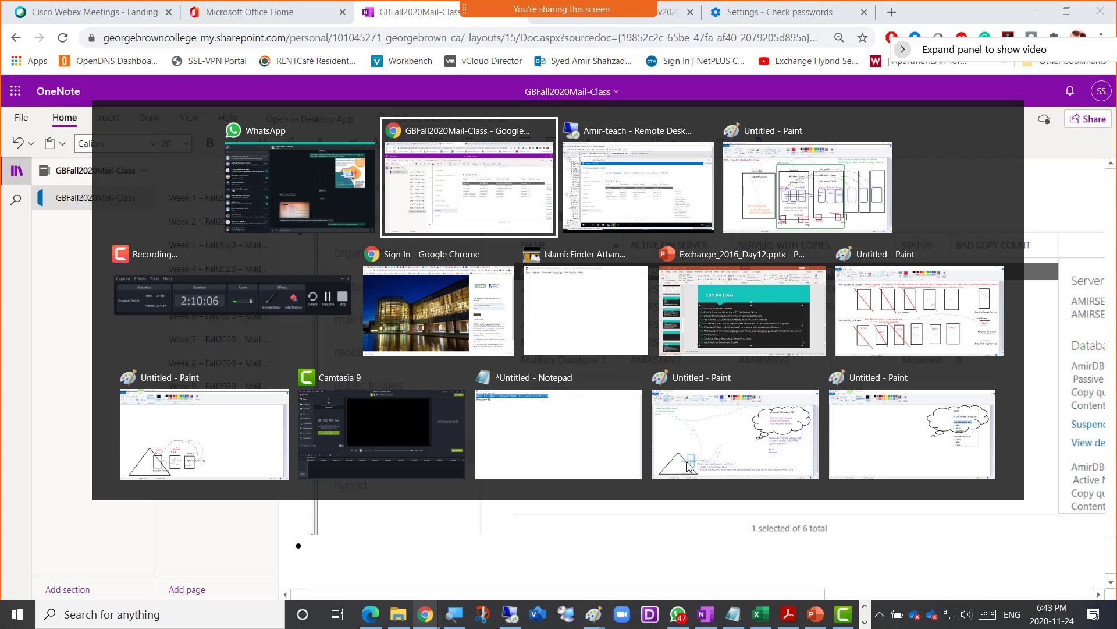
pyautogui.hotkey('alt', 'Tab')
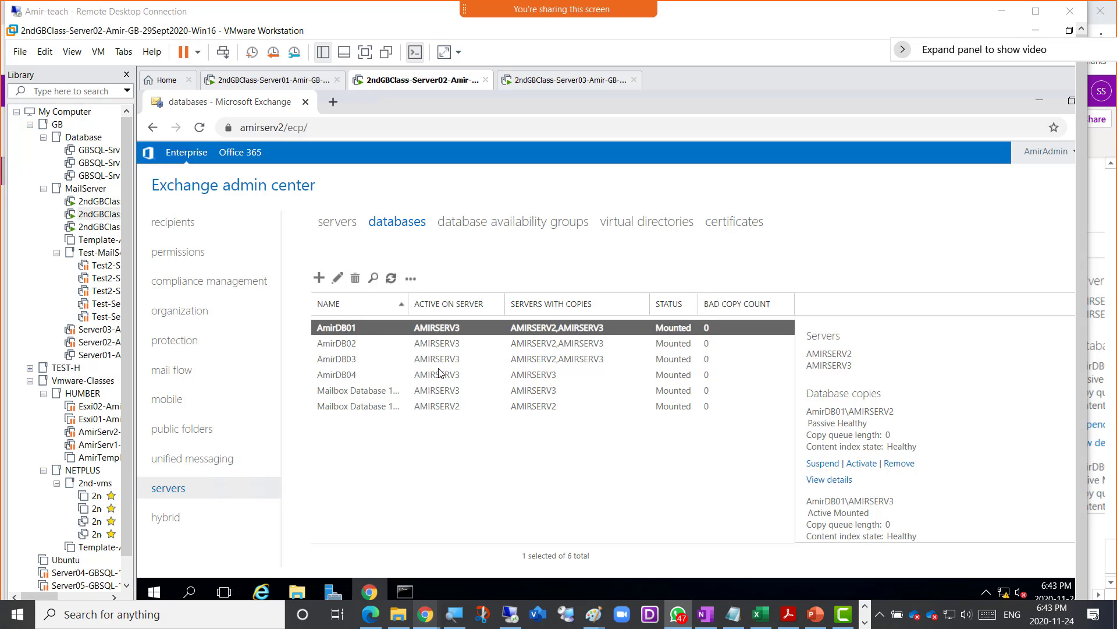
pyautogui.click(356, 380)
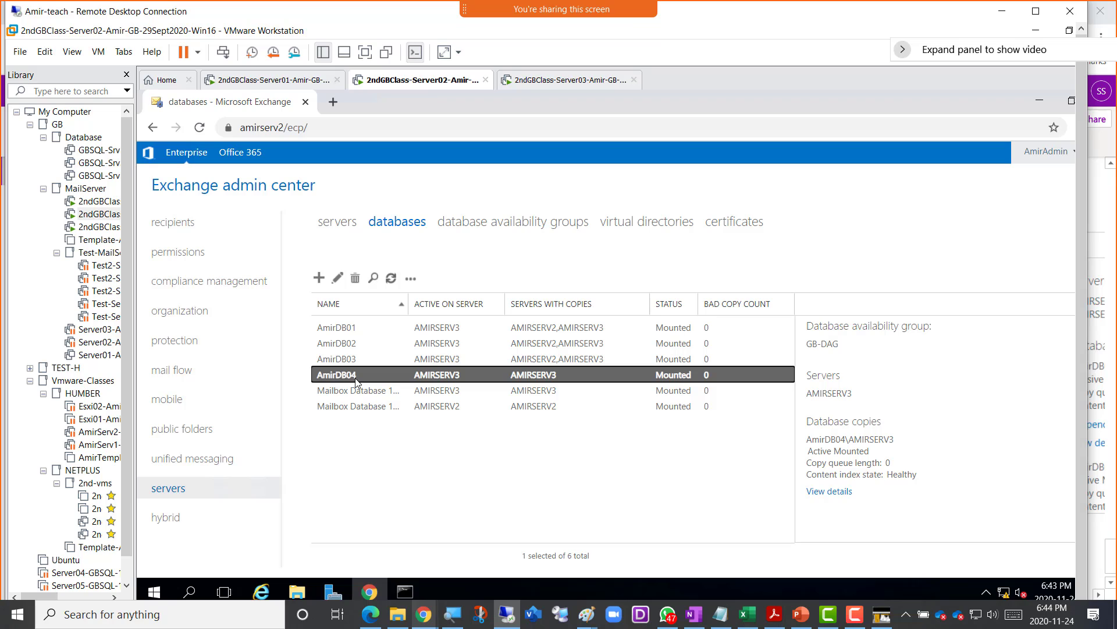
pyautogui.click(413, 280)
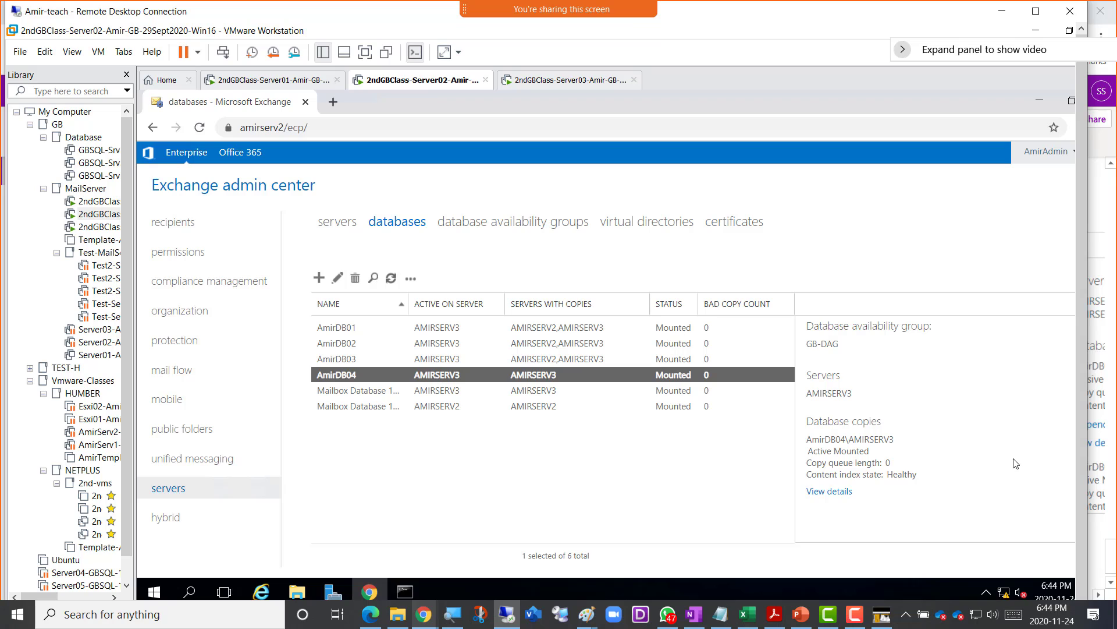
pyautogui.click(982, 440)
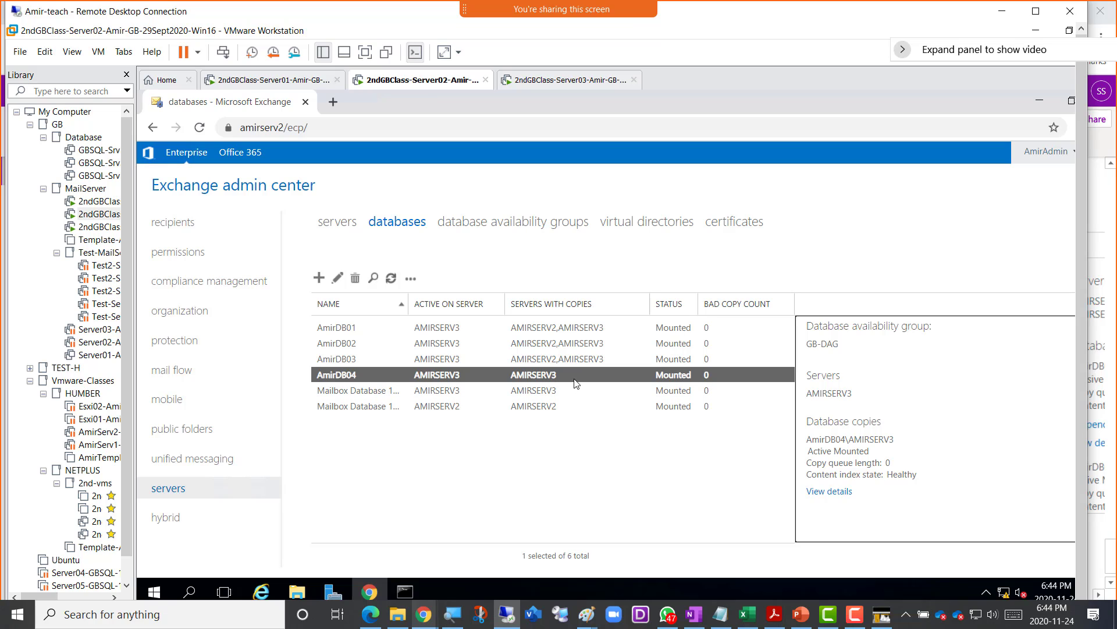
# - Read AmirDB01's database copies: active on AMIRSERV3, AMIRSERV2 copy passive and healthy
pyautogui.click(353, 330)
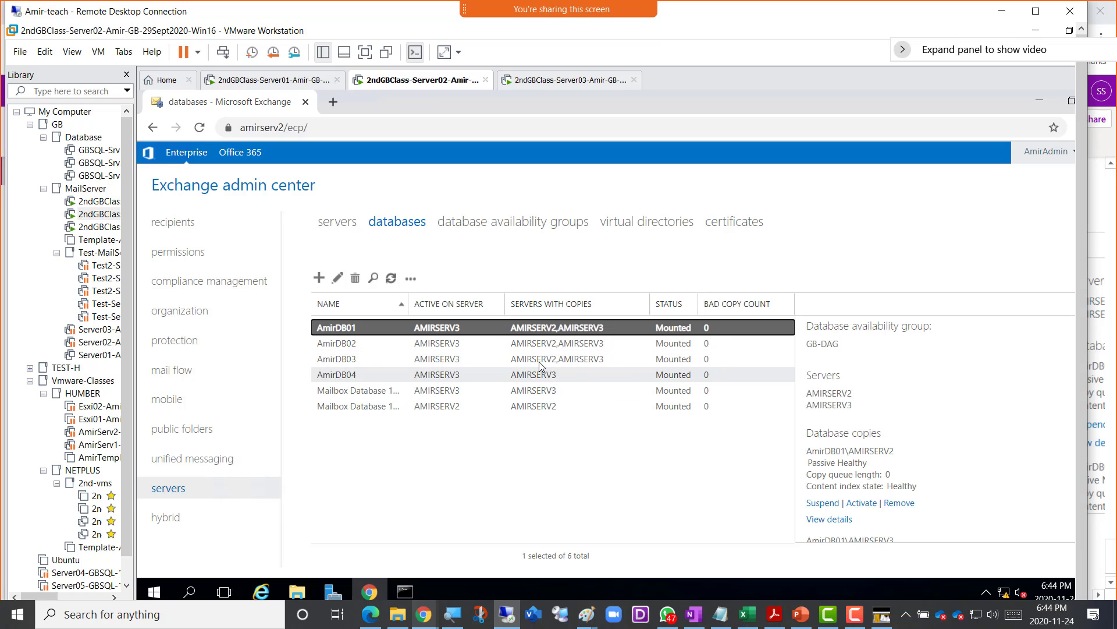
pyautogui.click(1004, 425)
pyautogui.scroll(-3, 1003, 426)
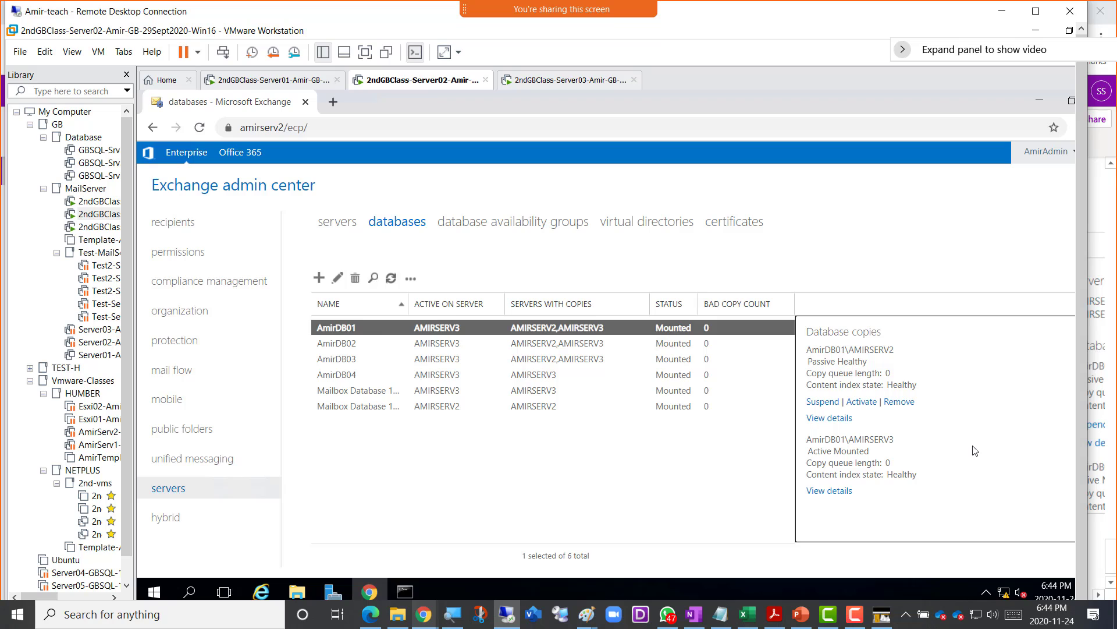
pyautogui.scroll(1, 988, 461)
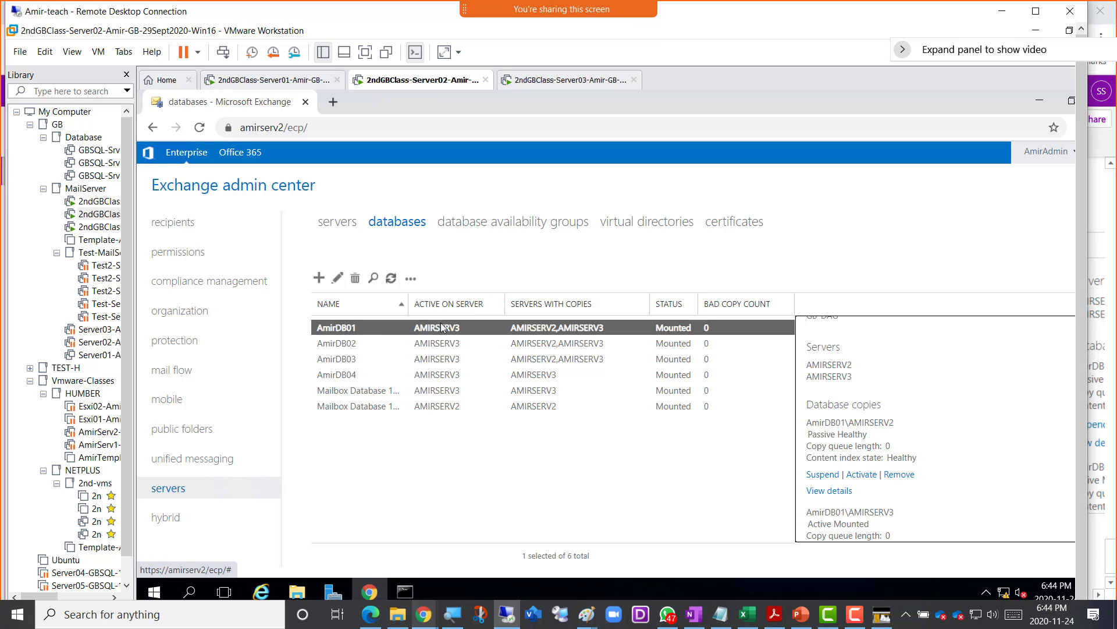
# - Run a Server Switchover on AMIRSERV3 with an automatically chosen target server
pyautogui.click(337, 225)
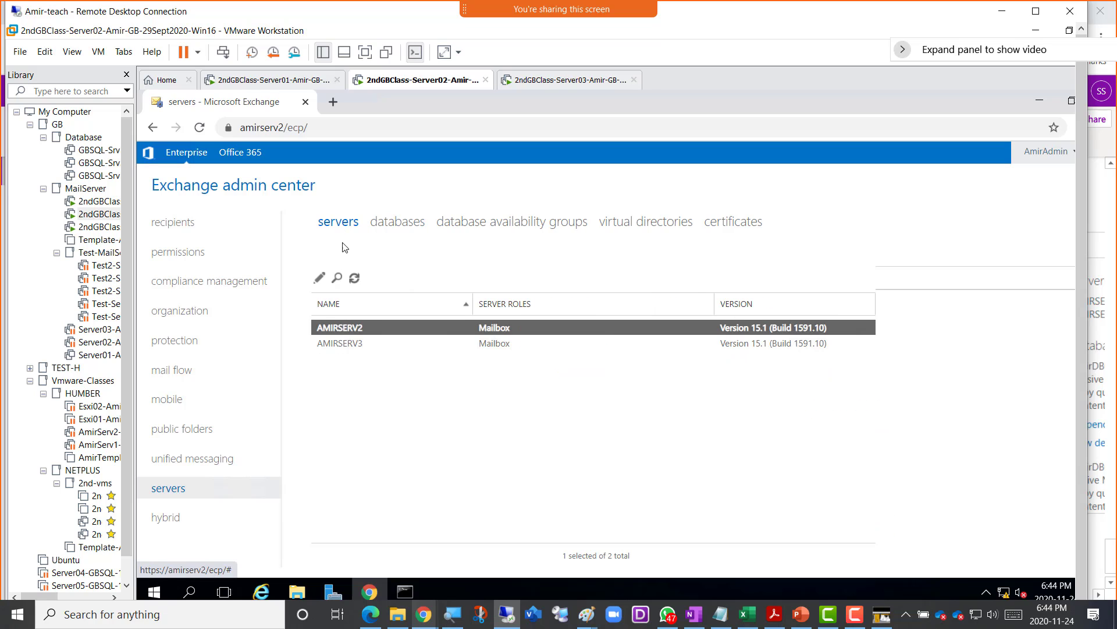
pyautogui.click(352, 345)
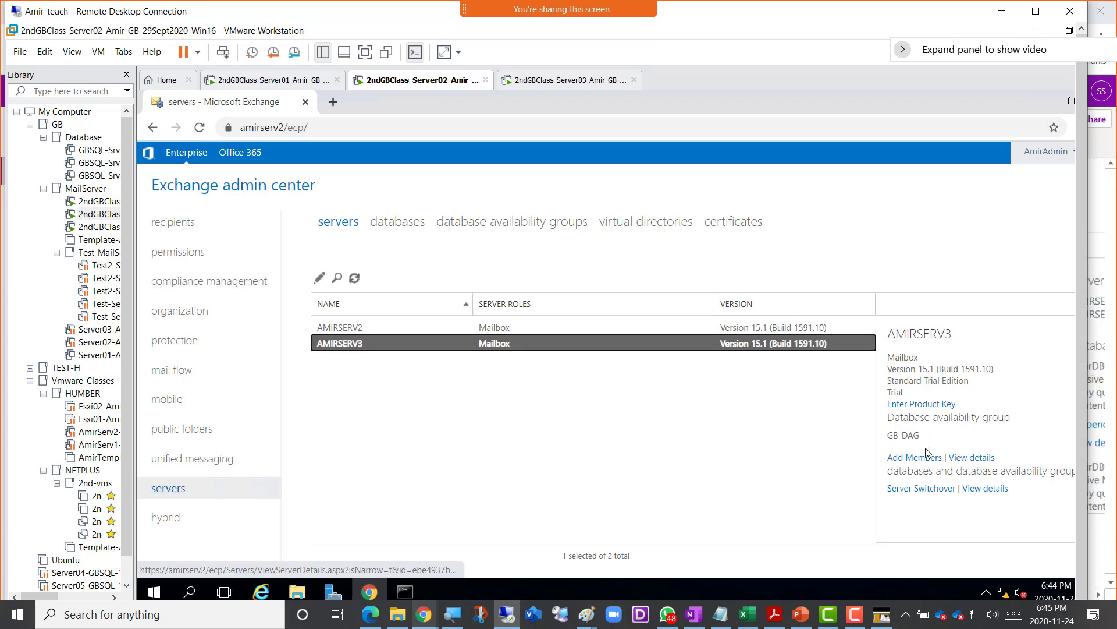
pyautogui.click(918, 495)
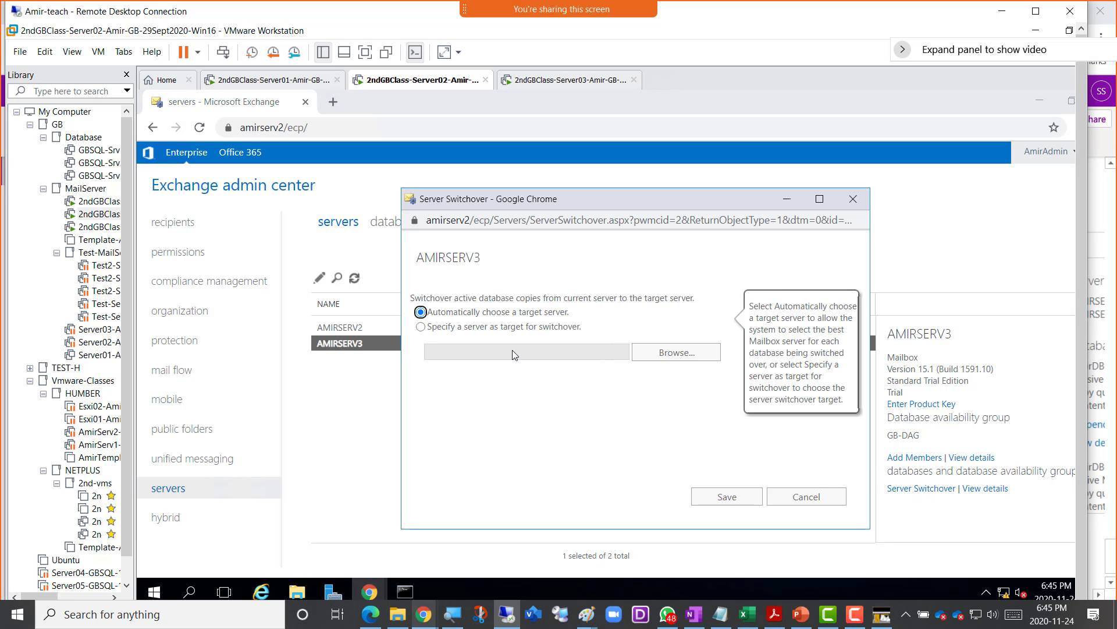
pyautogui.click(709, 497)
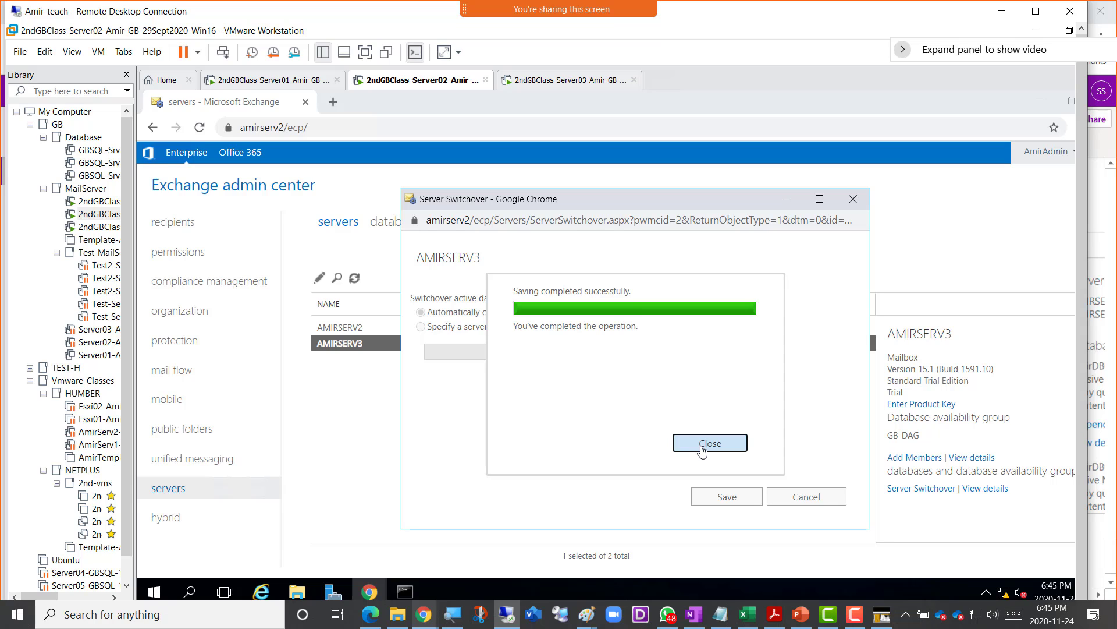
# - Close the switchover dialog and refresh the databases list to confirm DB01–03 active on AMIRSERV2
pyautogui.click(702, 448)
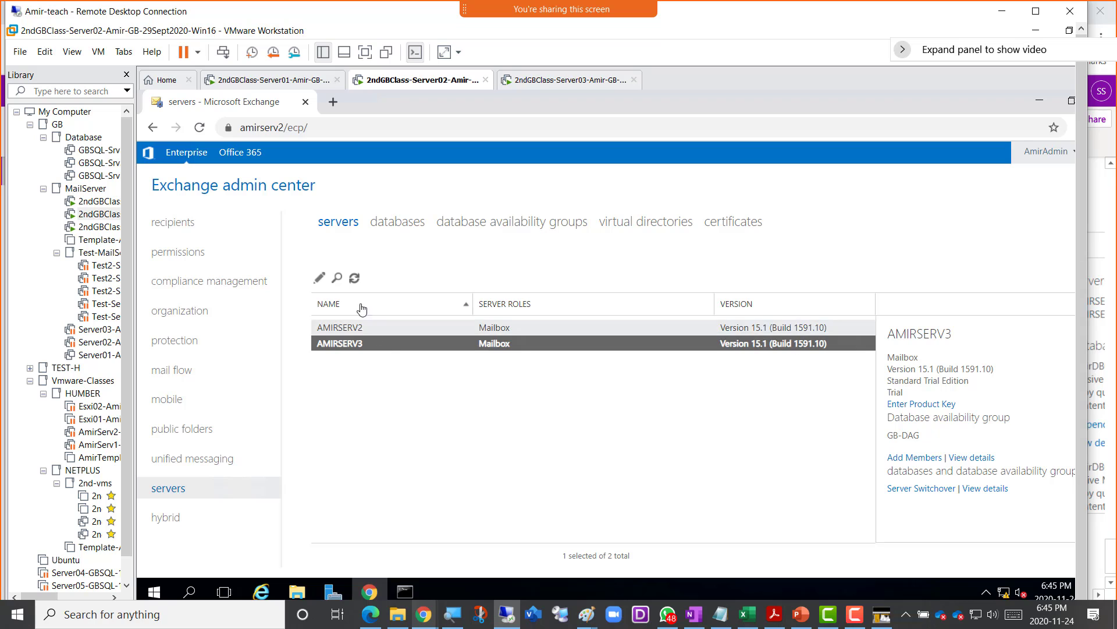
pyautogui.click(413, 227)
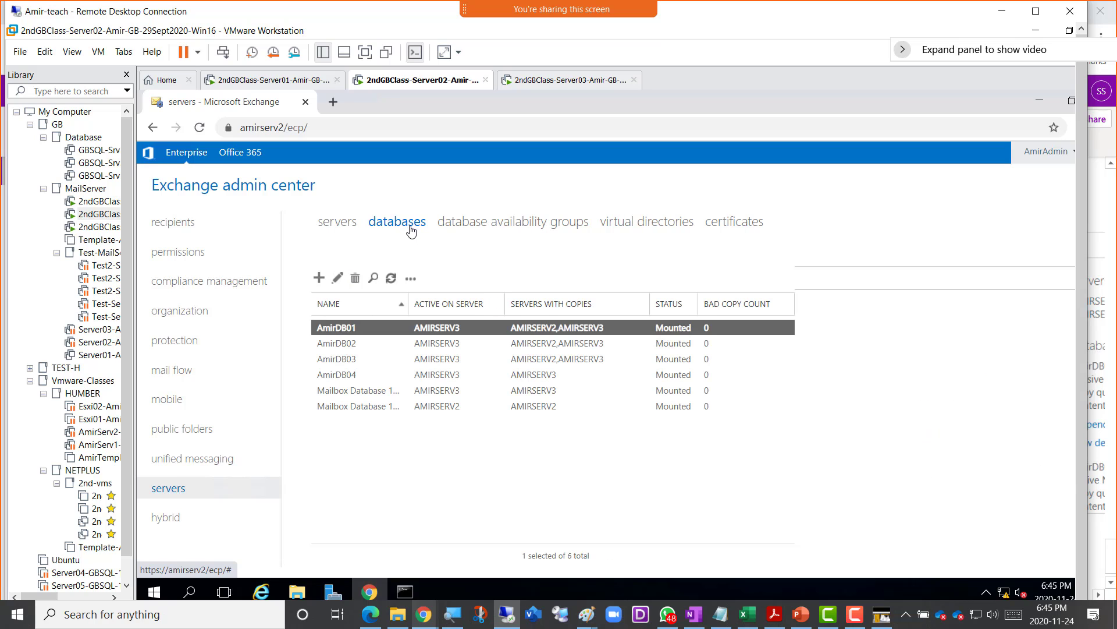
pyautogui.click(392, 280)
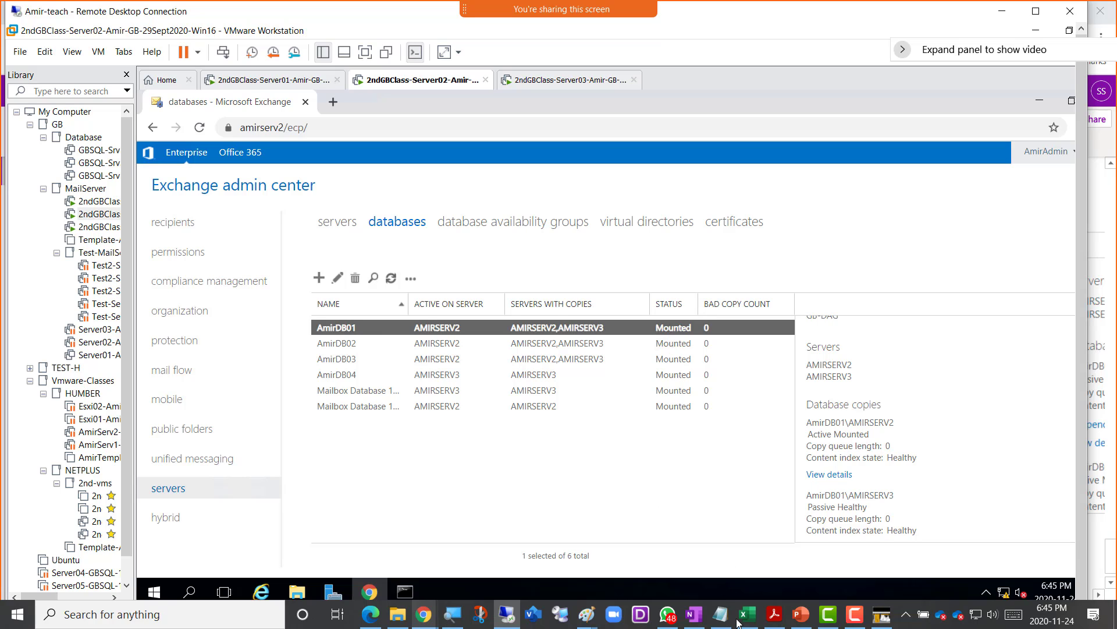
pyautogui.moveTo(730, 626)
pyautogui.moveTo(582, 623)
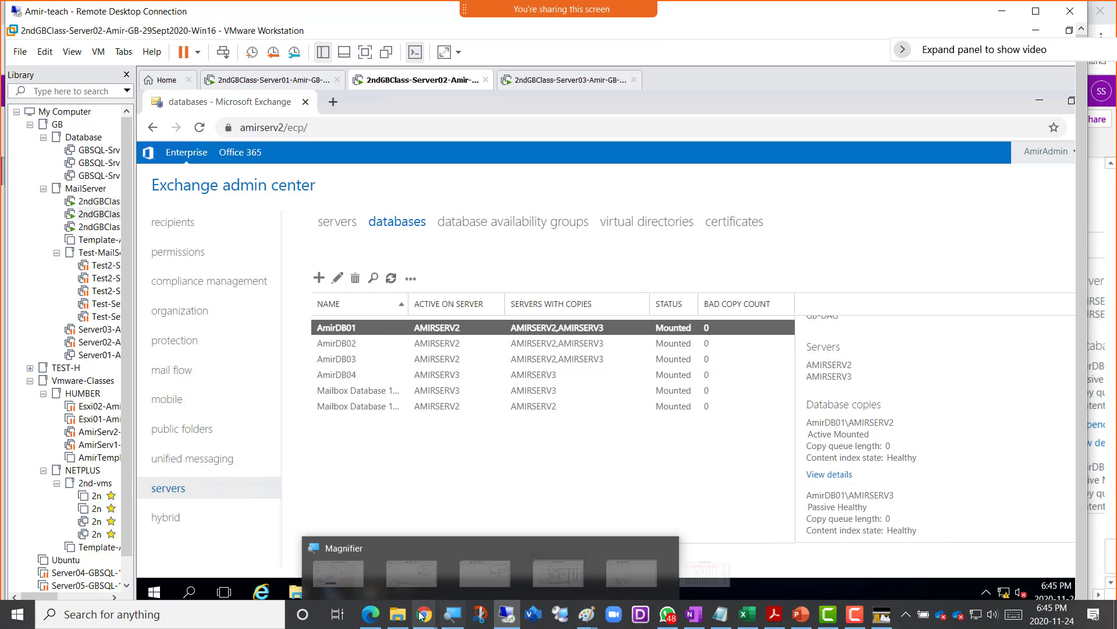
# - In the OneNote class notebook, type a bullet: switchover in DAG fails over database copies Active-to-Passive for planned maintenance or patching
pyautogui.moveTo(423, 618)
pyautogui.click(540, 569)
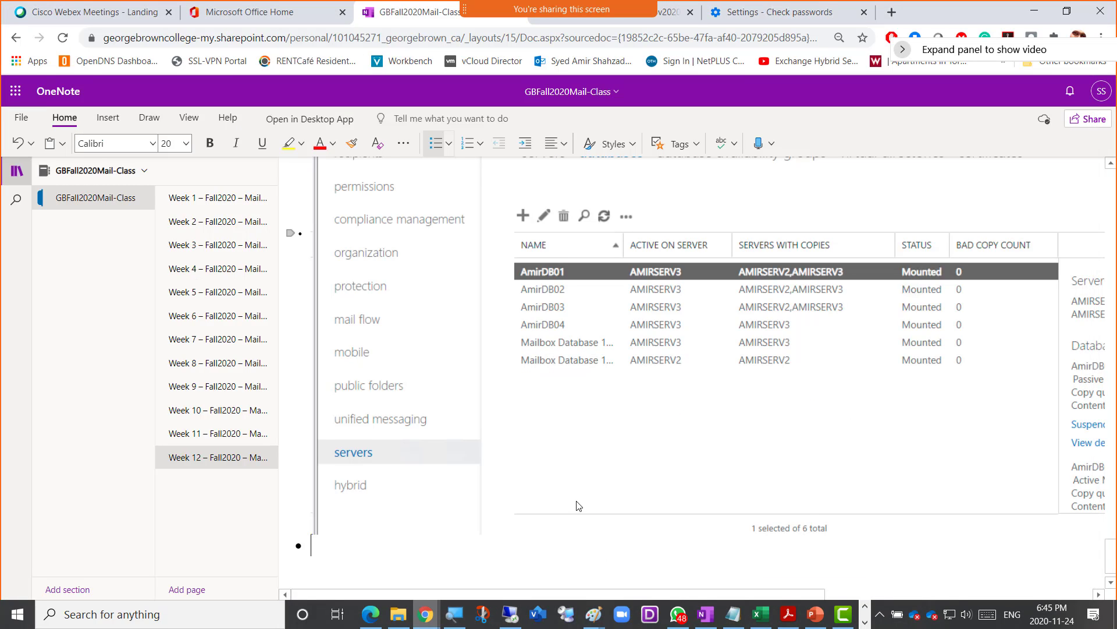
pyautogui.write('Switchover')
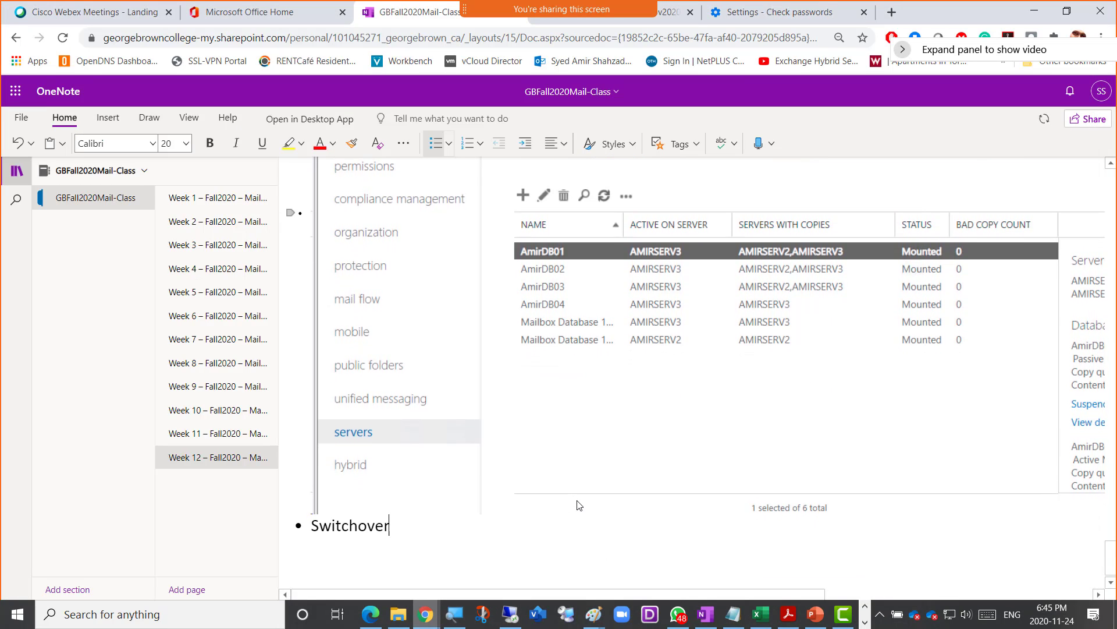
pyautogui.write(' =')
pyautogui.press('BackSpace')
pyautogui.press('BackSpace')
pyautogui.write('i')
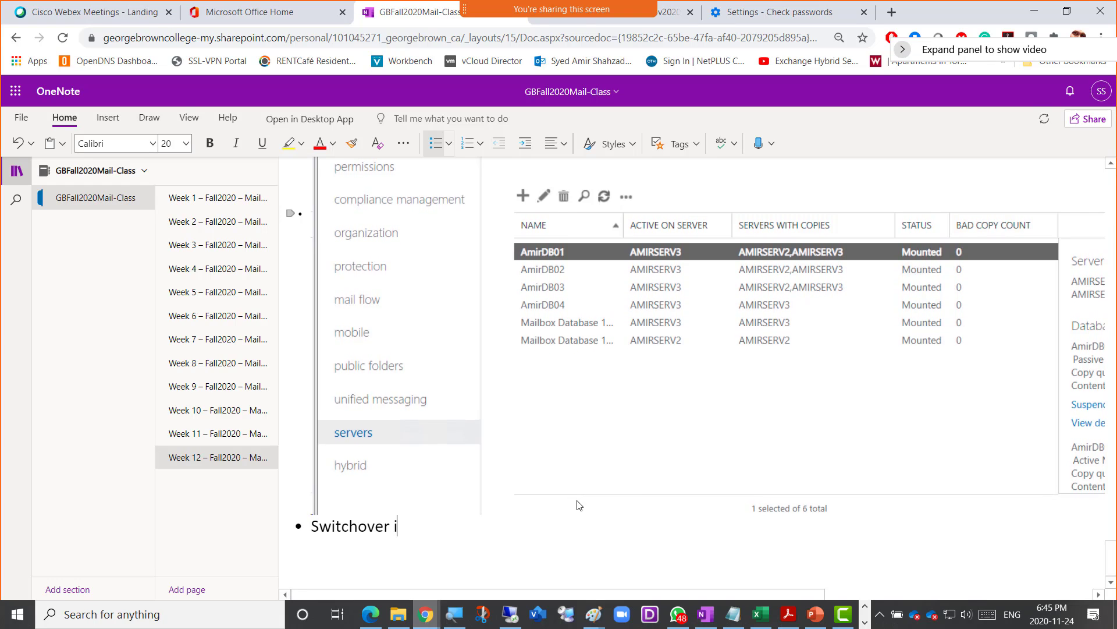
pyautogui.write('n DAG')
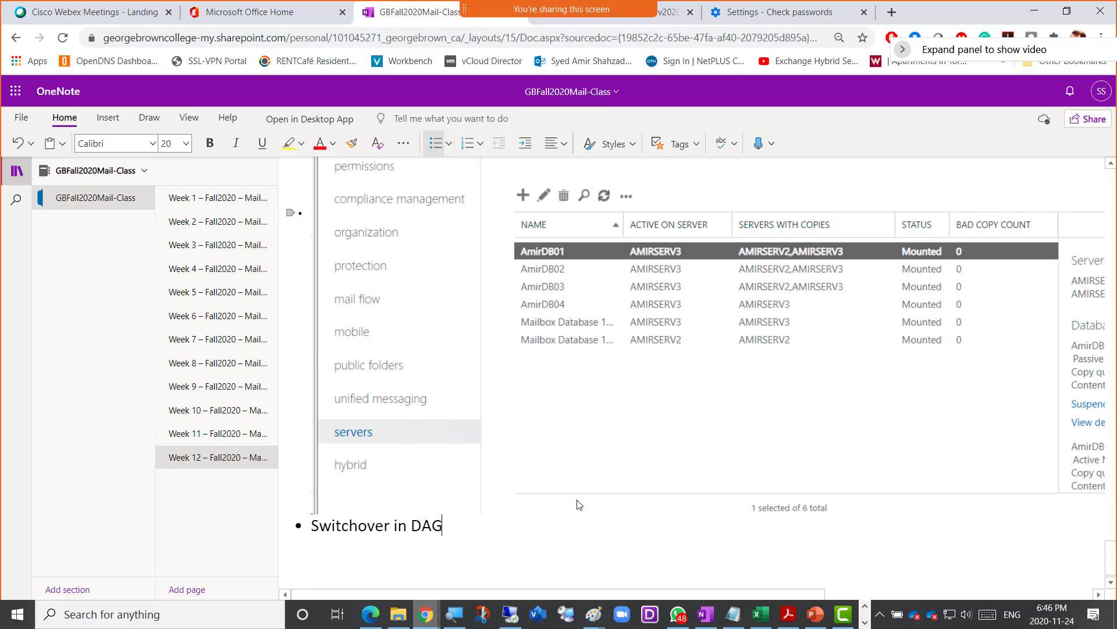
pyautogui.write('means that we ')
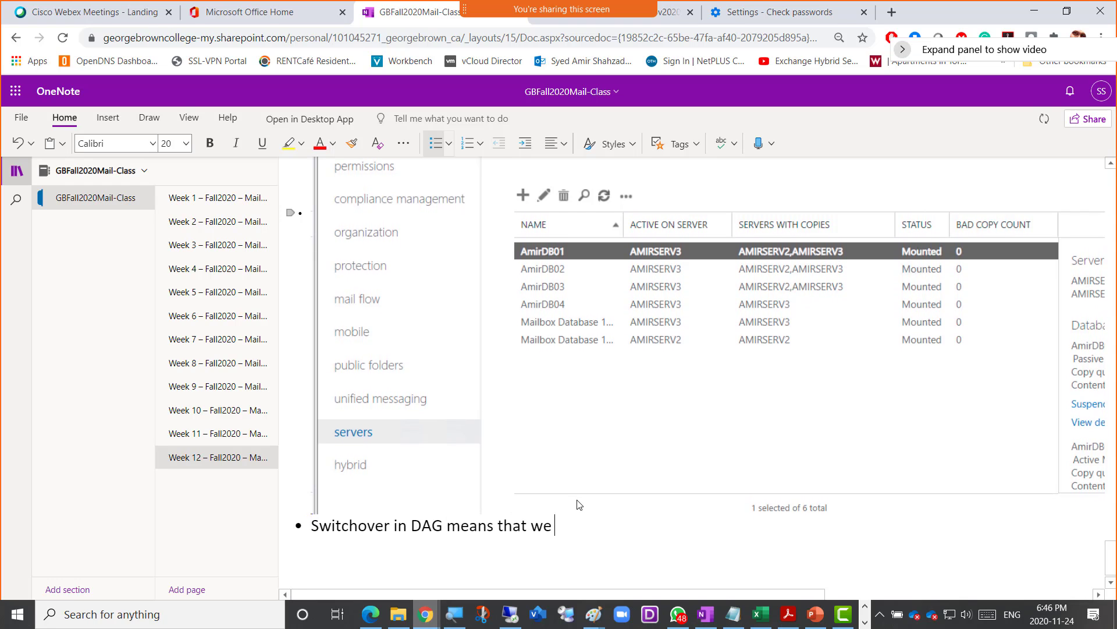
pyautogui.write('wan to fail')
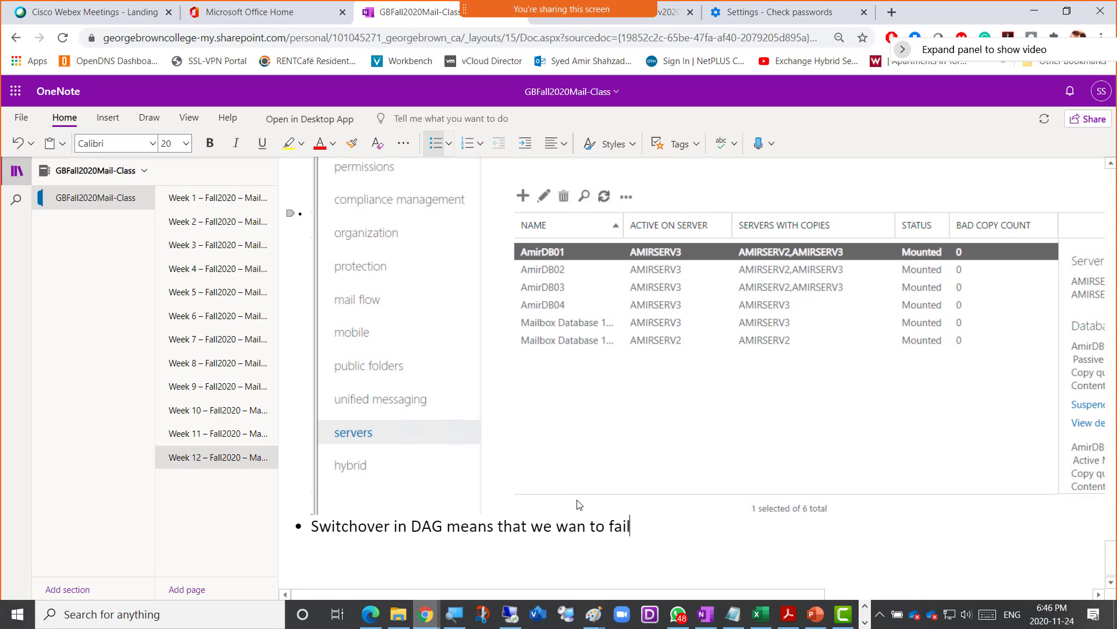
pyautogui.write('over the DBa')
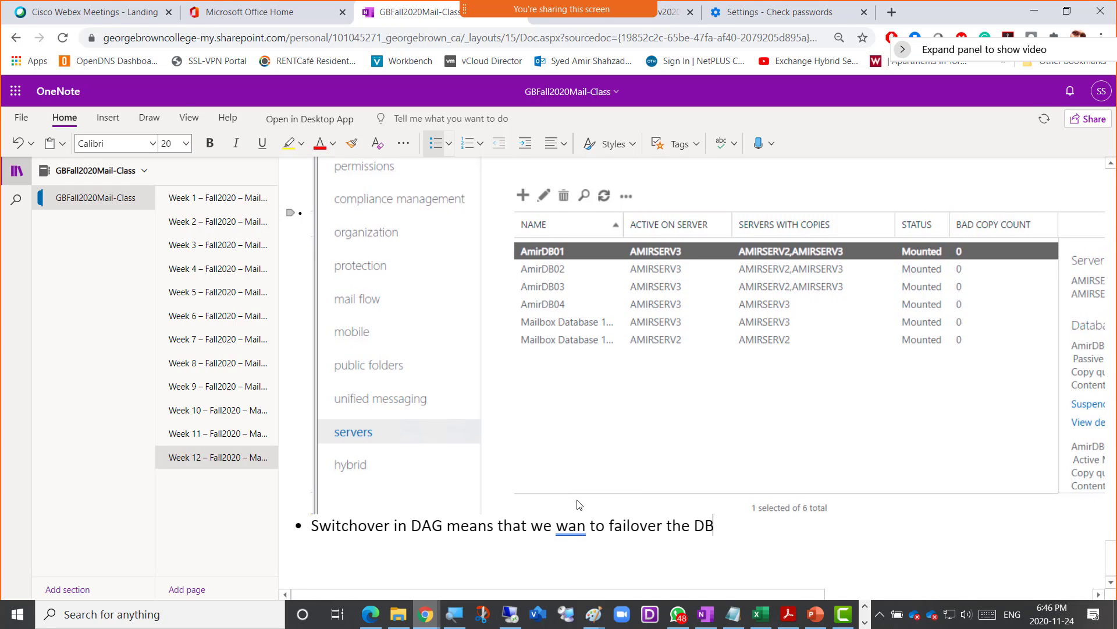
pyautogui.press('BackSpace')
pyautogui.press('BackSpace')
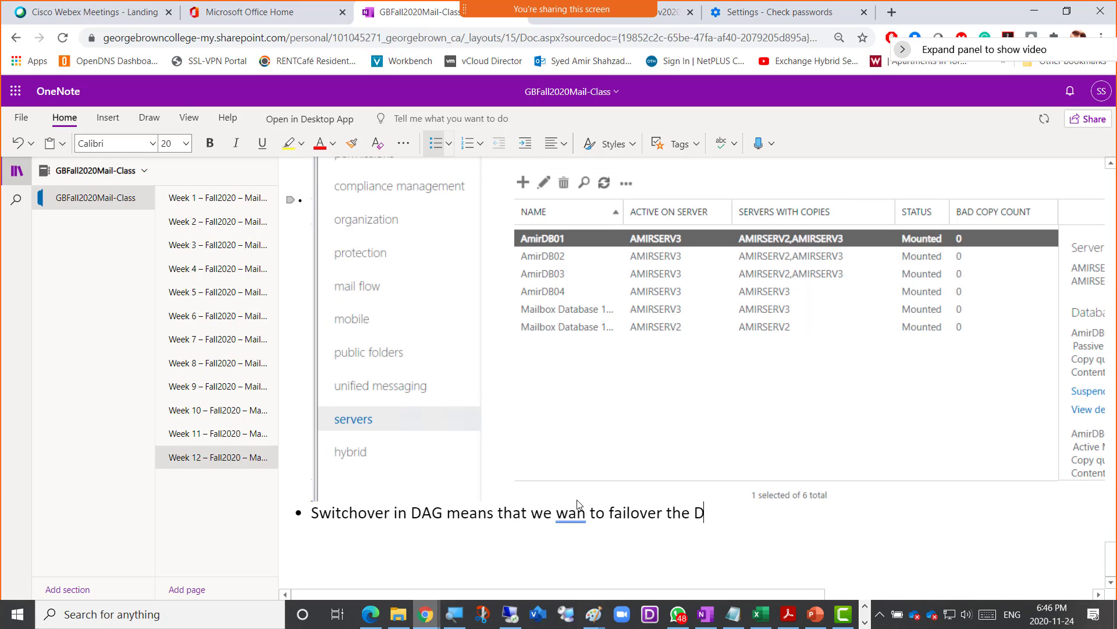
pyautogui.write('atabases')
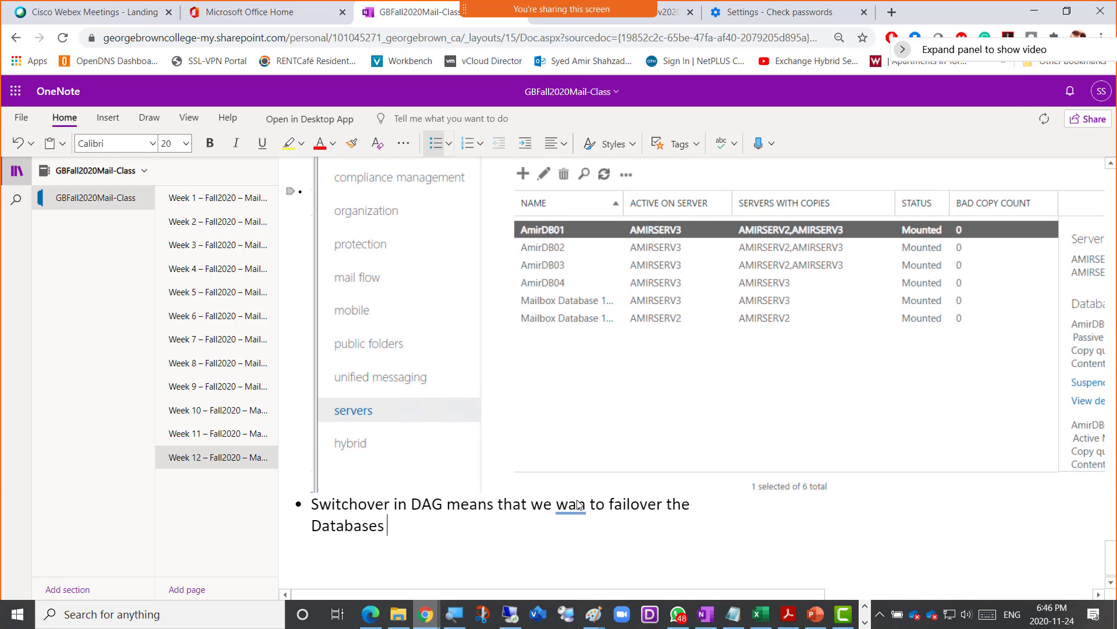
pyautogui.write(' copies from A')
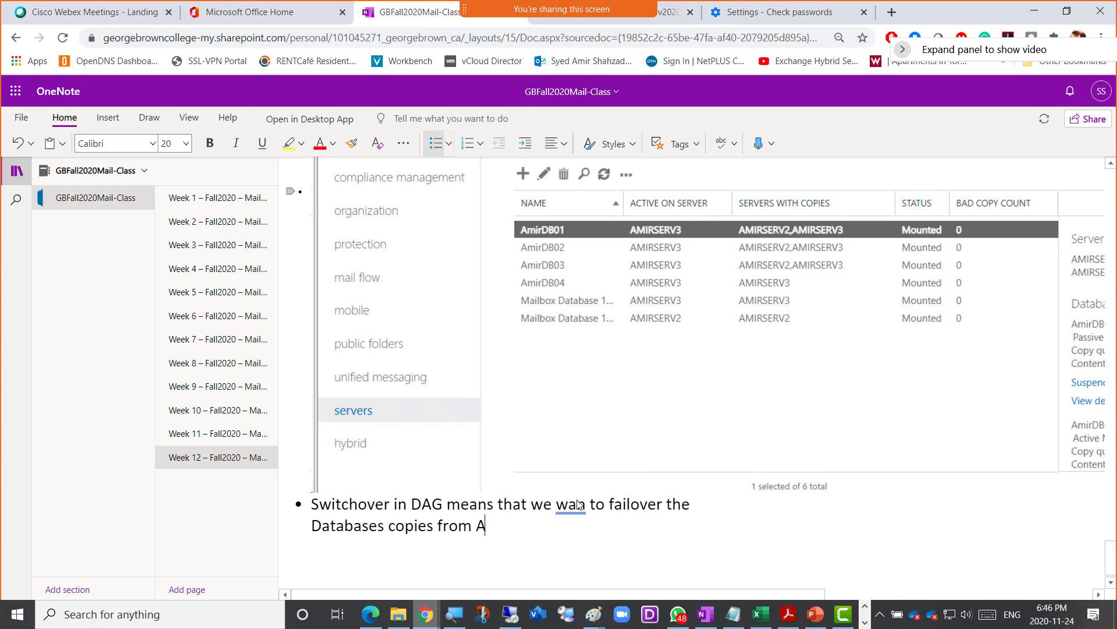
pyautogui.write('ctive to Passive as a pla')
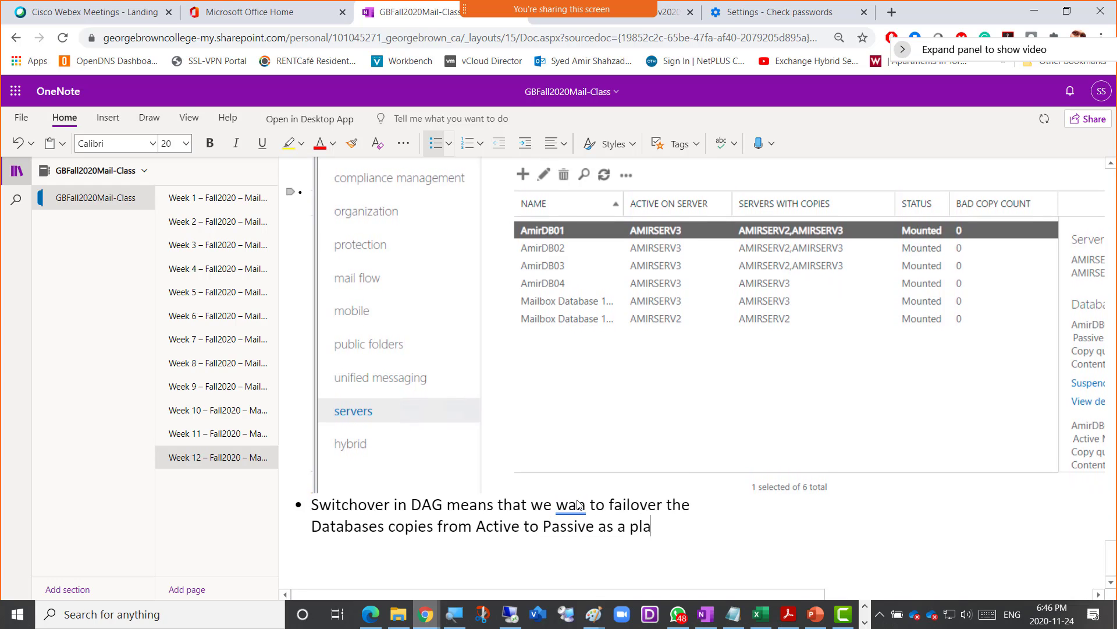
pyautogui.write('nned task')
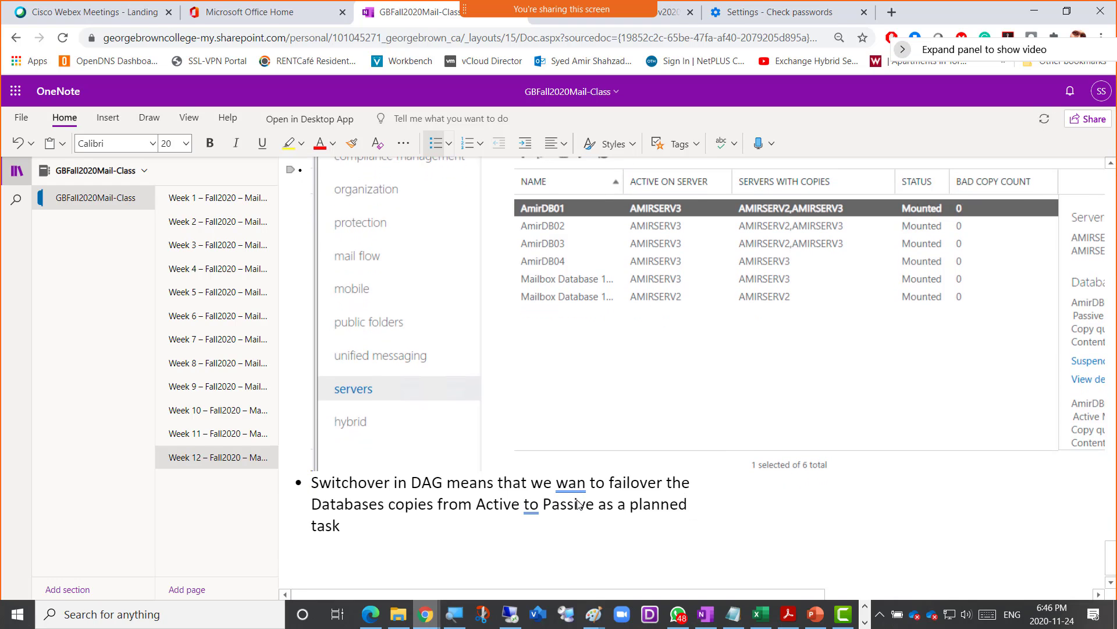
pyautogui.write(' for main')
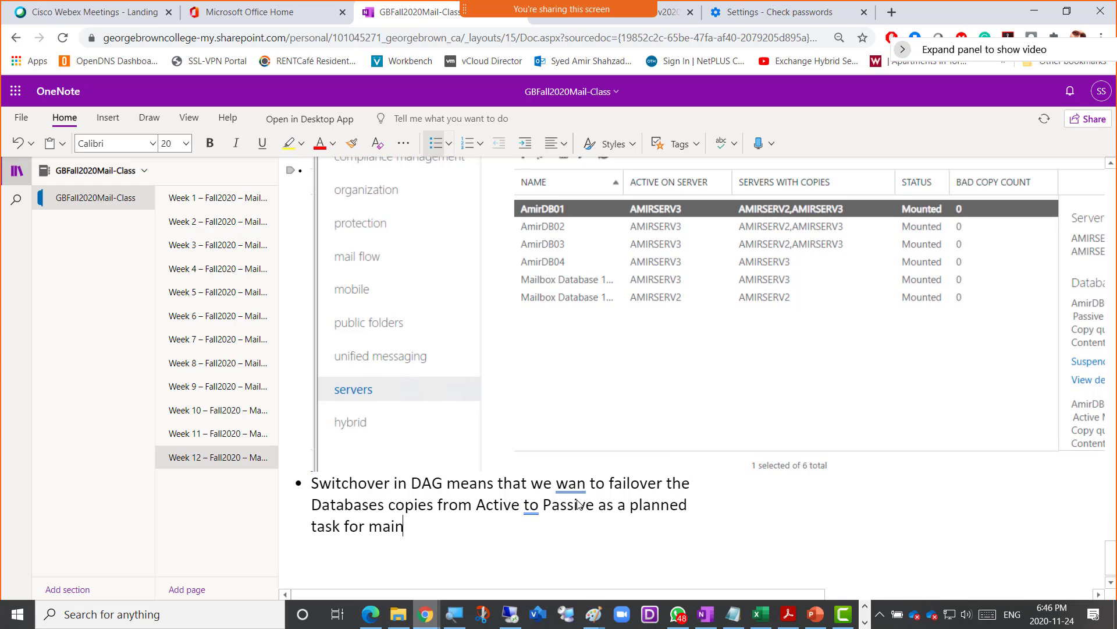
pyautogui.write('tenance purpo')
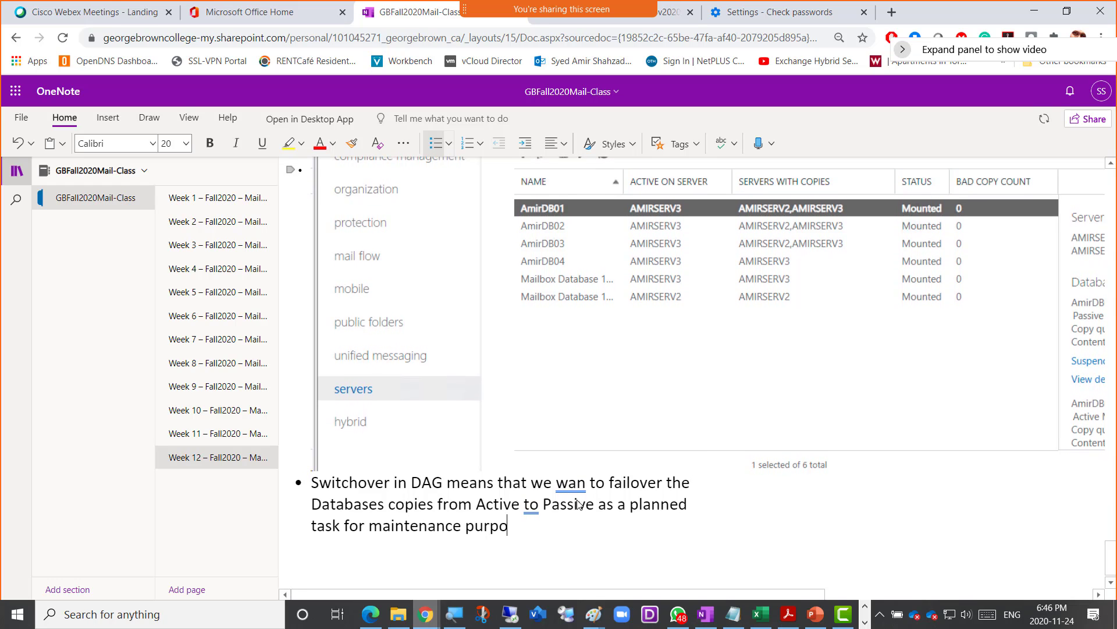
pyautogui.write('se or patching purpose')
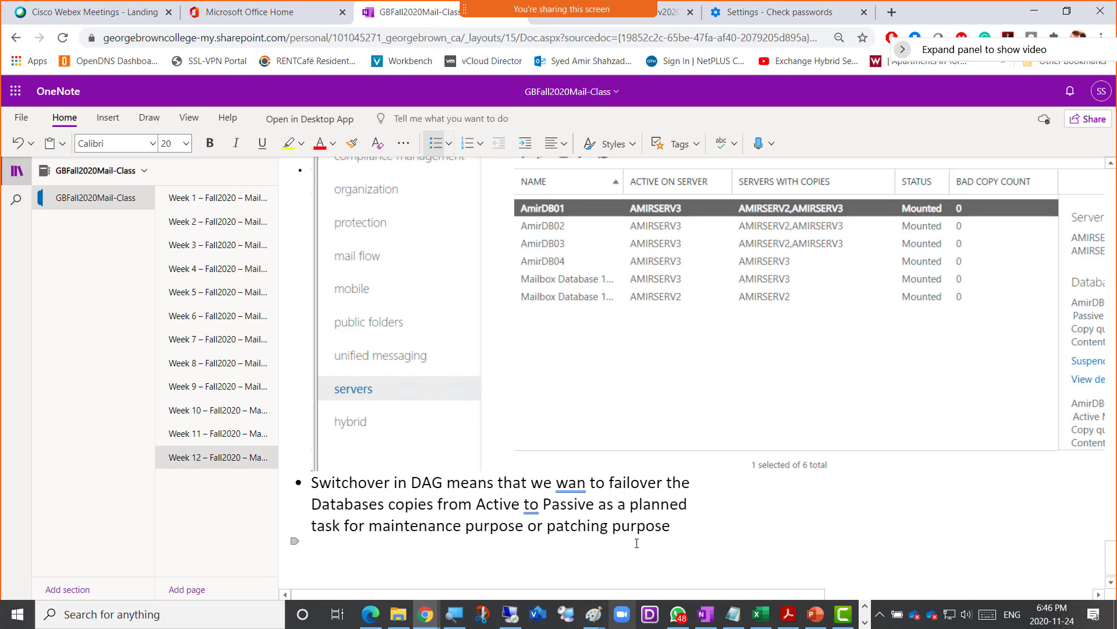
pyautogui.moveTo(523, 618)
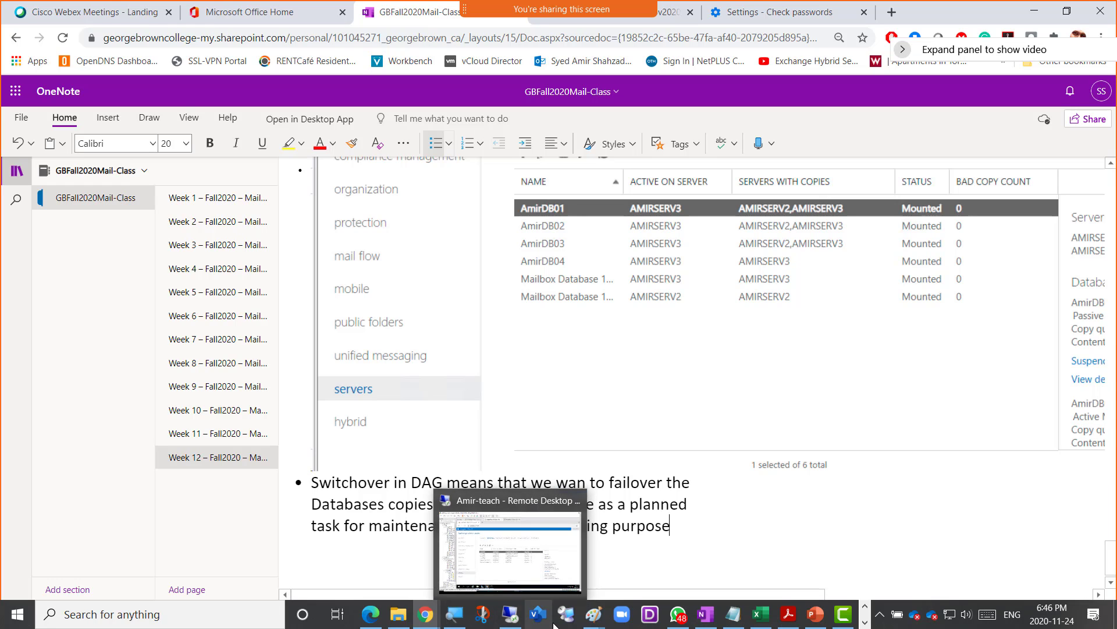
# - Bring the Paint window with the DAG diagram to the front and select the Pencil tool
pyautogui.moveTo(590, 623)
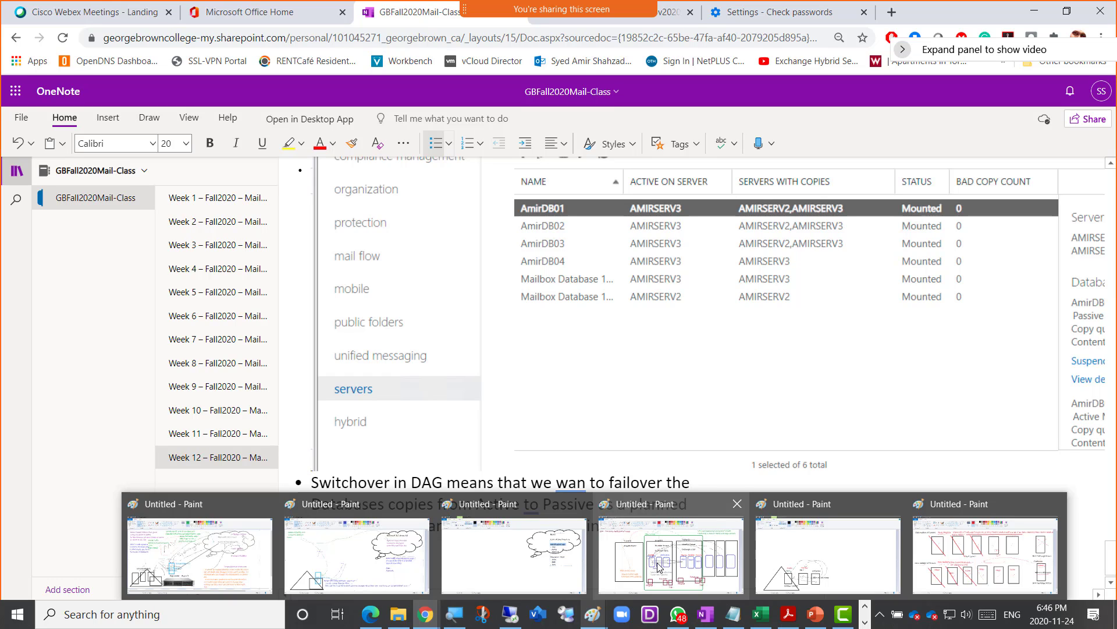
pyautogui.click(660, 568)
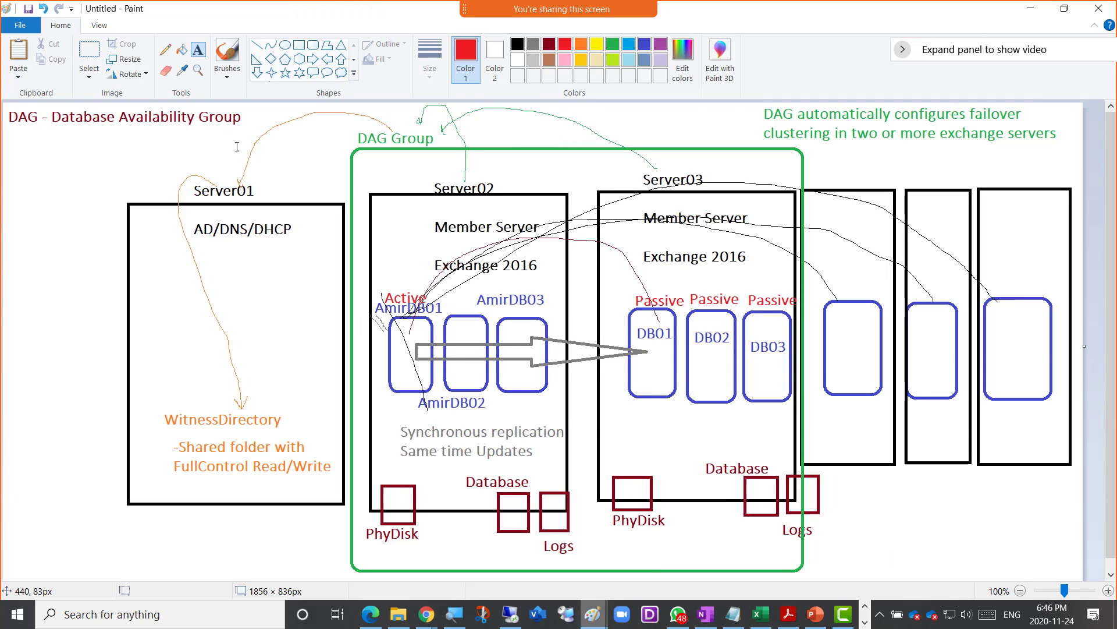
pyautogui.click(165, 50)
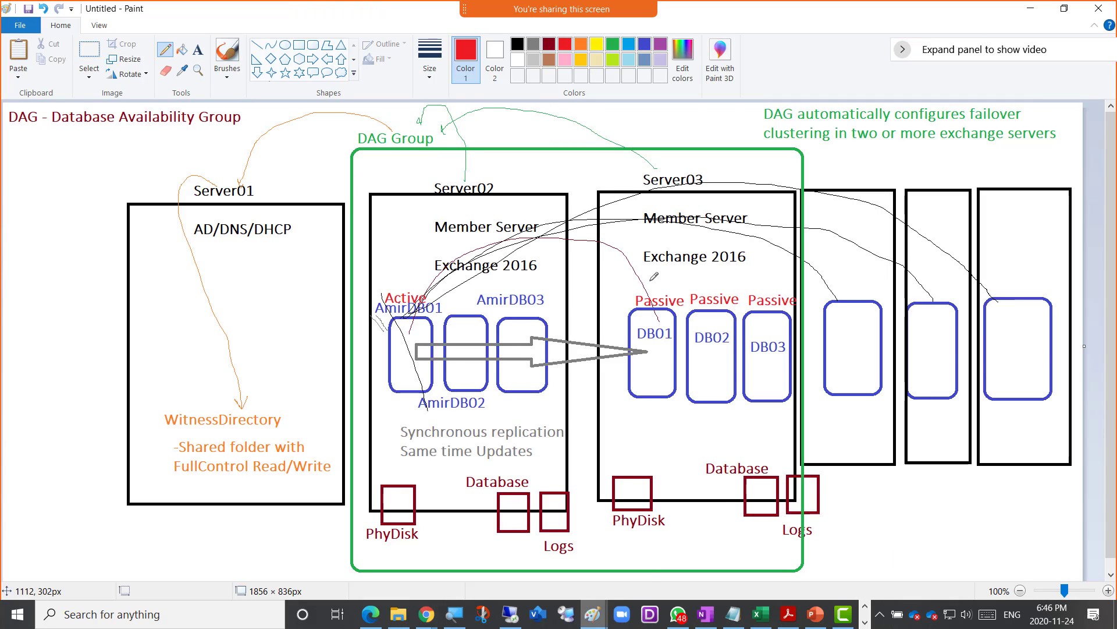
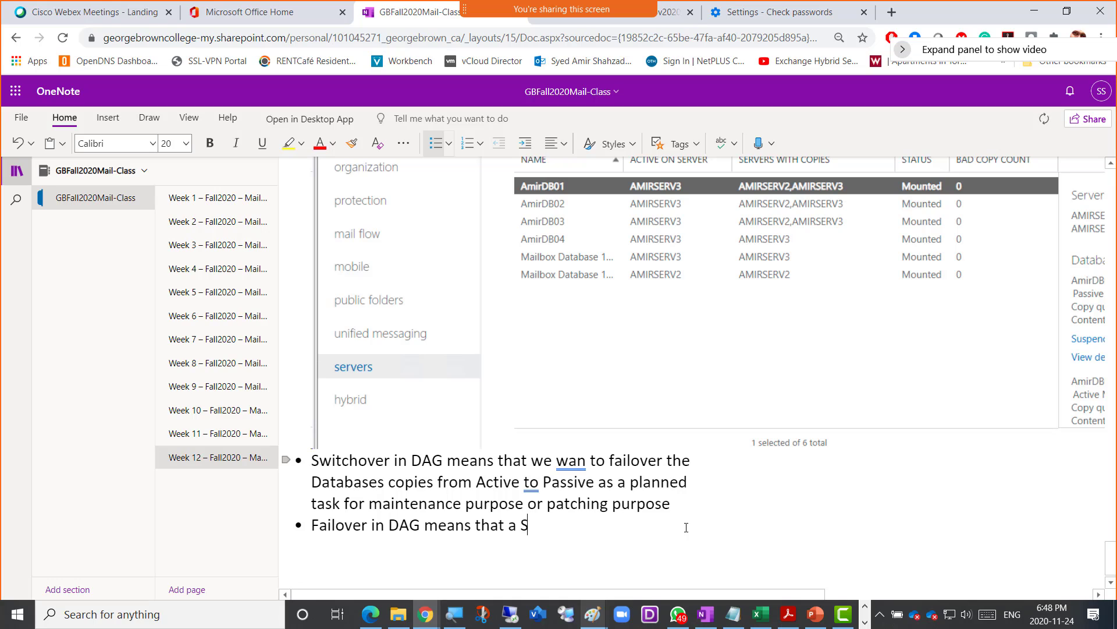
# - Complete the failover note: the server with active copies crashed and databases automatically activated; fix 'wan' to 'want'
pyautogui.press('BackSpace')
pyautogui.write('n Exchange Server ')
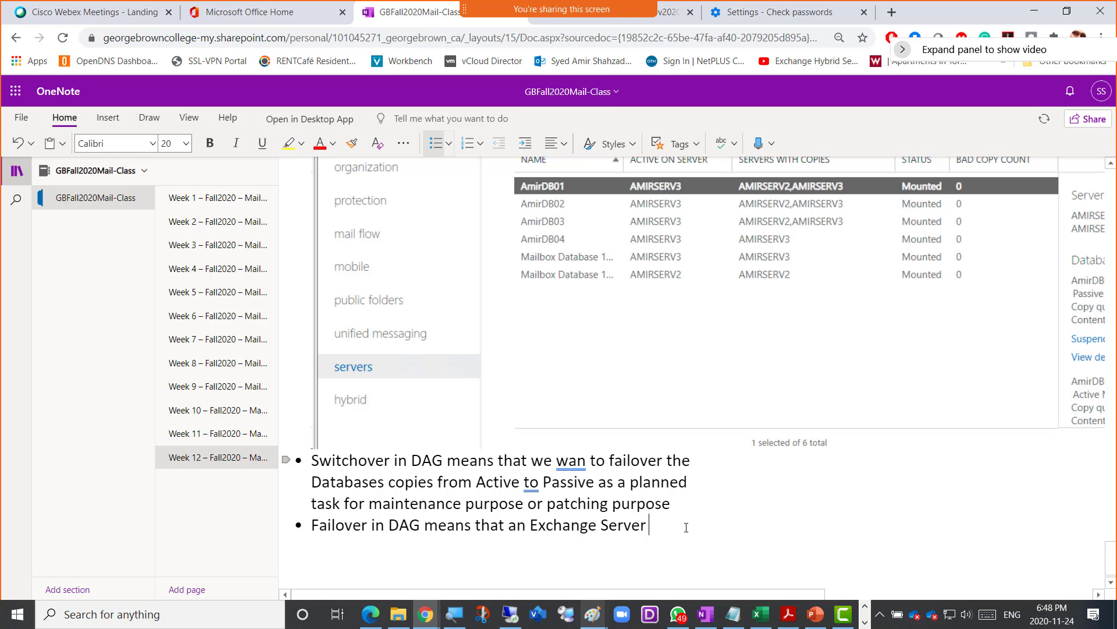
pyautogui.write('with Active Database ')
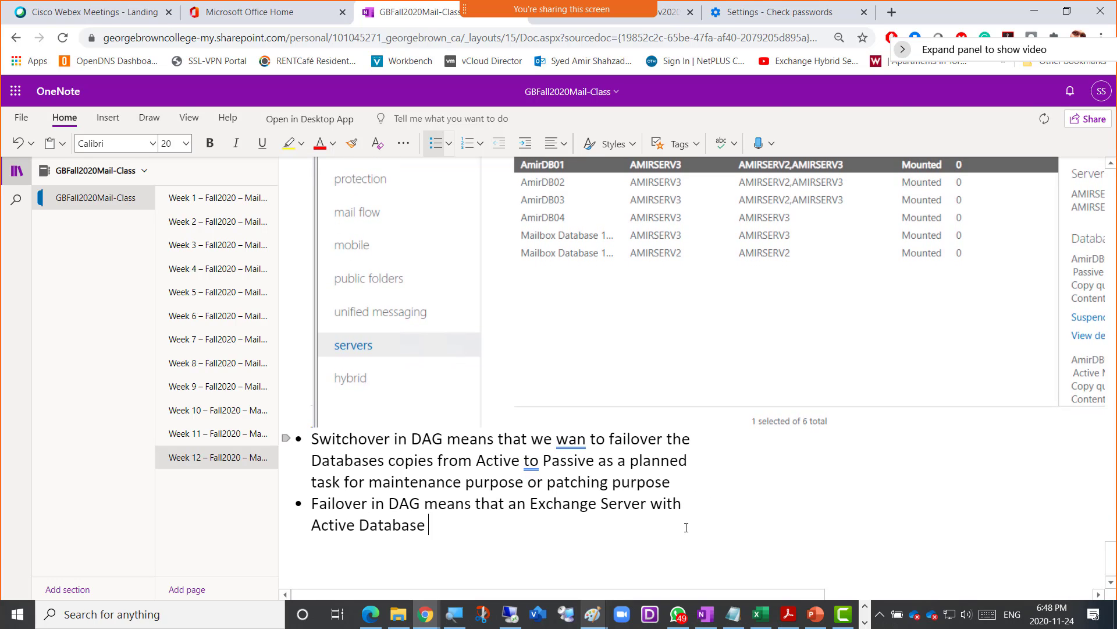
pyautogui.write('Copies crashed')
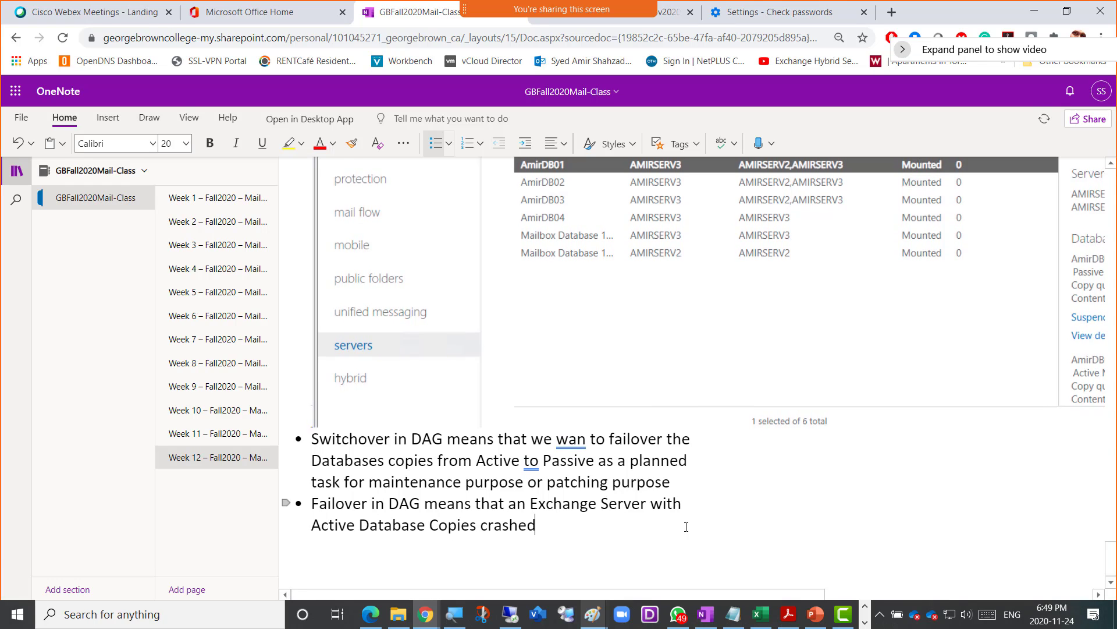
pyautogui.write(' and the databa')
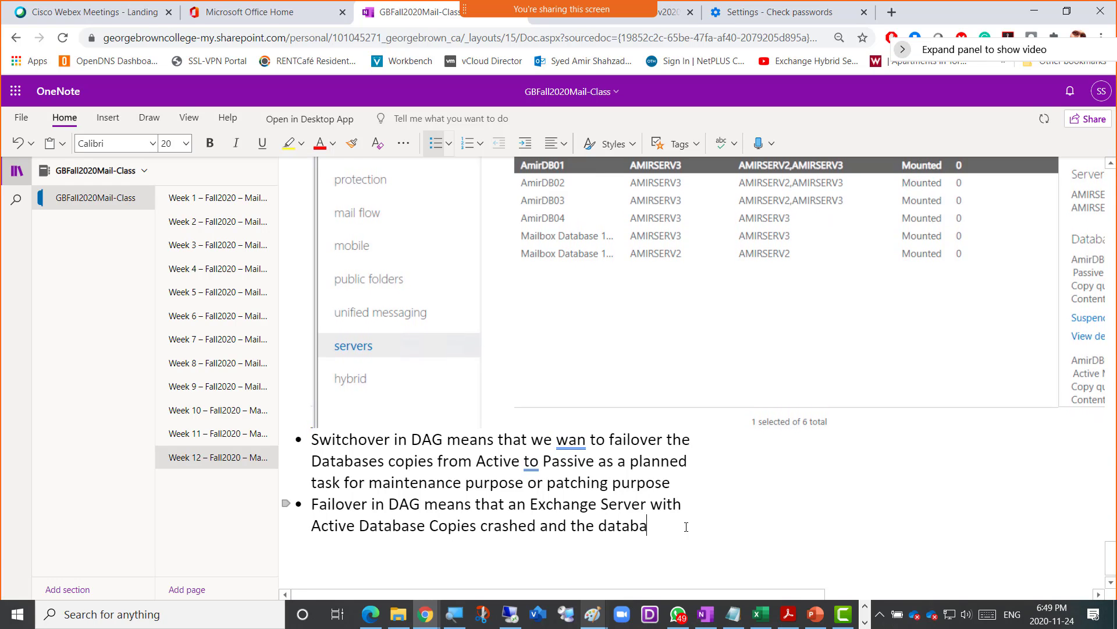
pyautogui.write('ses automatic')
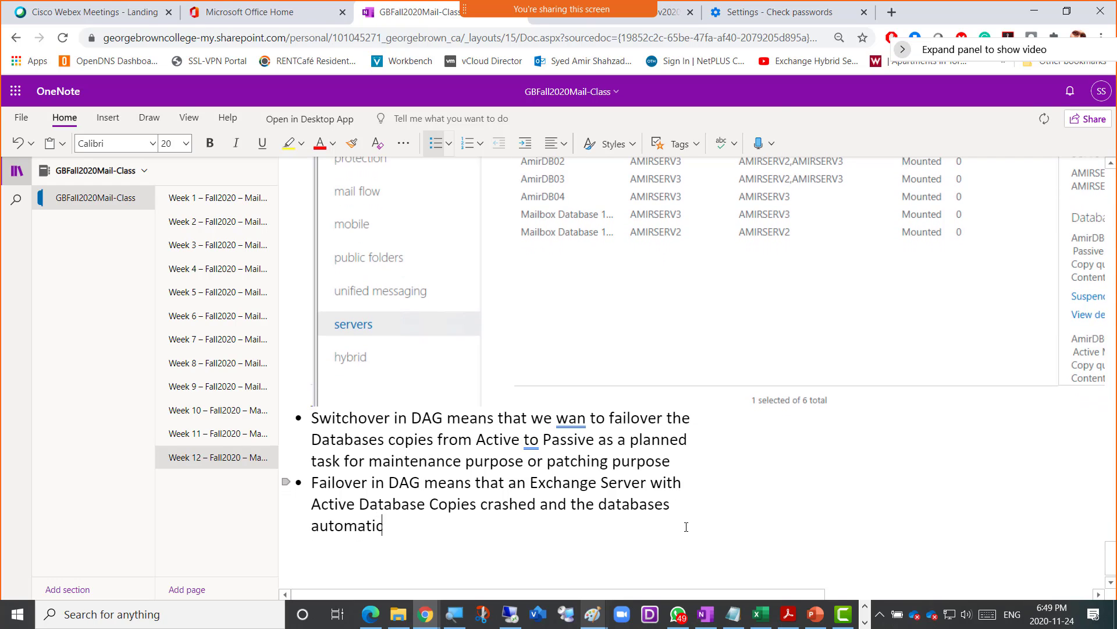
pyautogui.write('ally failover')
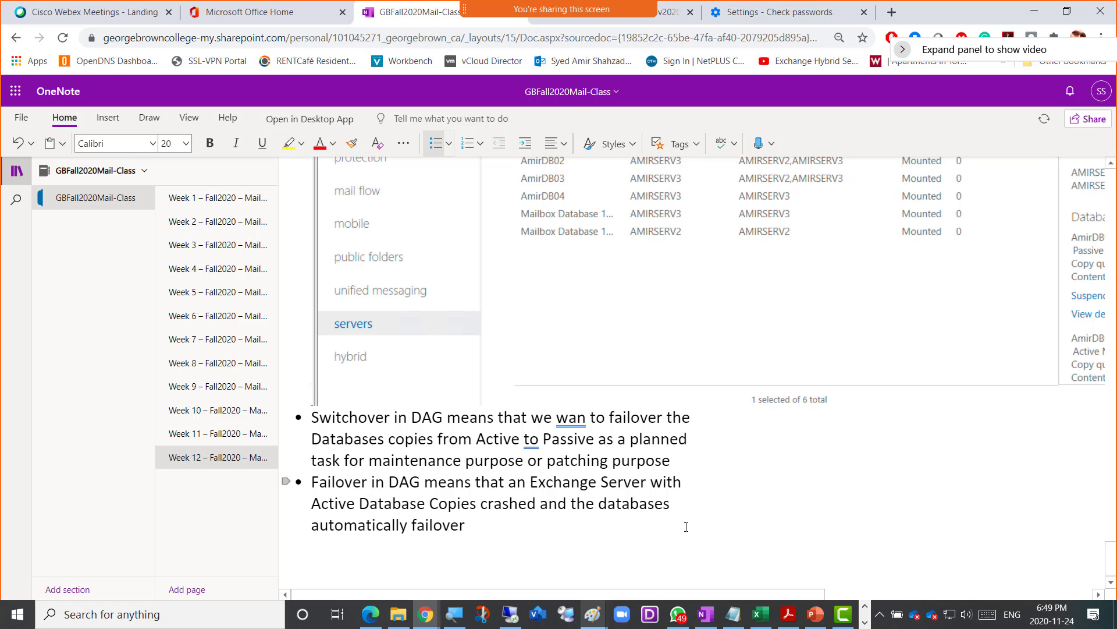
pyautogui.write(' over (G')
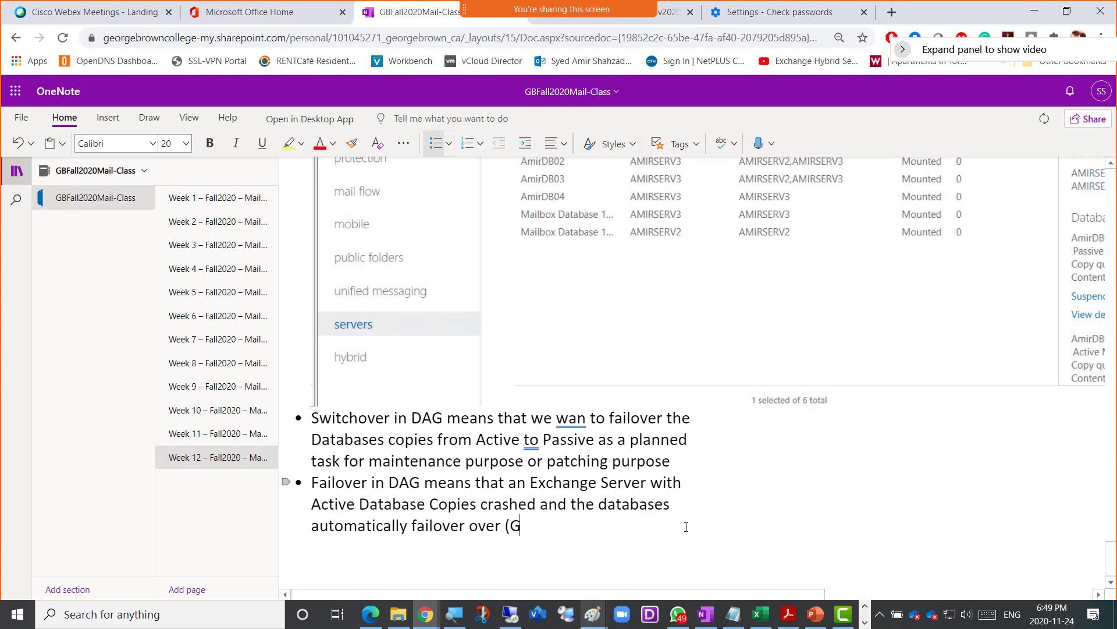
pyautogui.write('ot activated) on t')
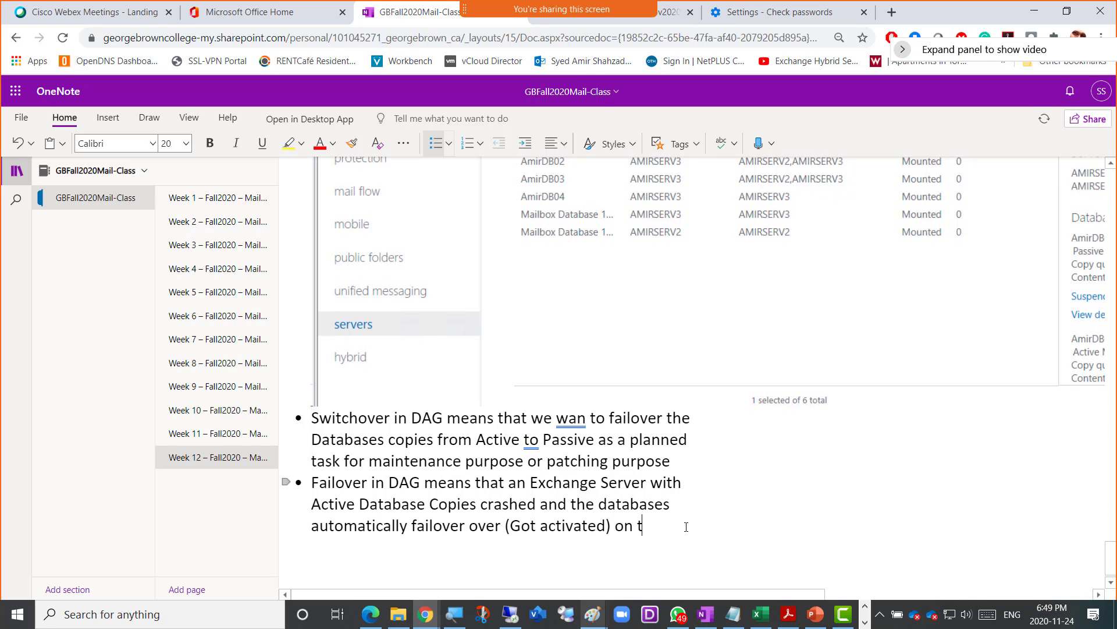
pyautogui.write('he other exchange server')
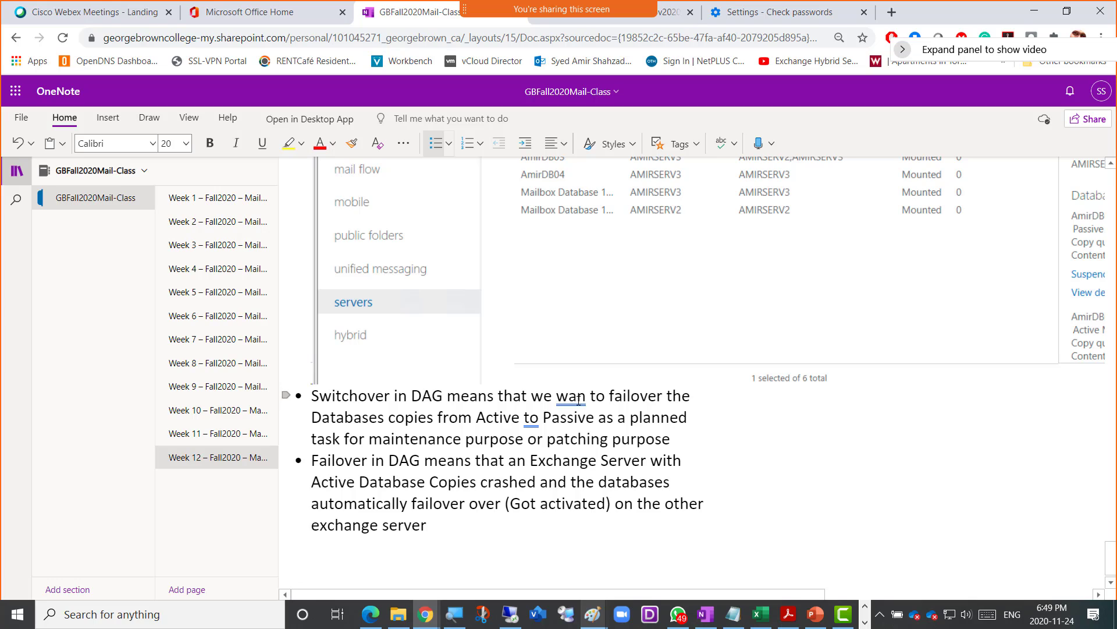
pyautogui.scroll(1, 584, 400)
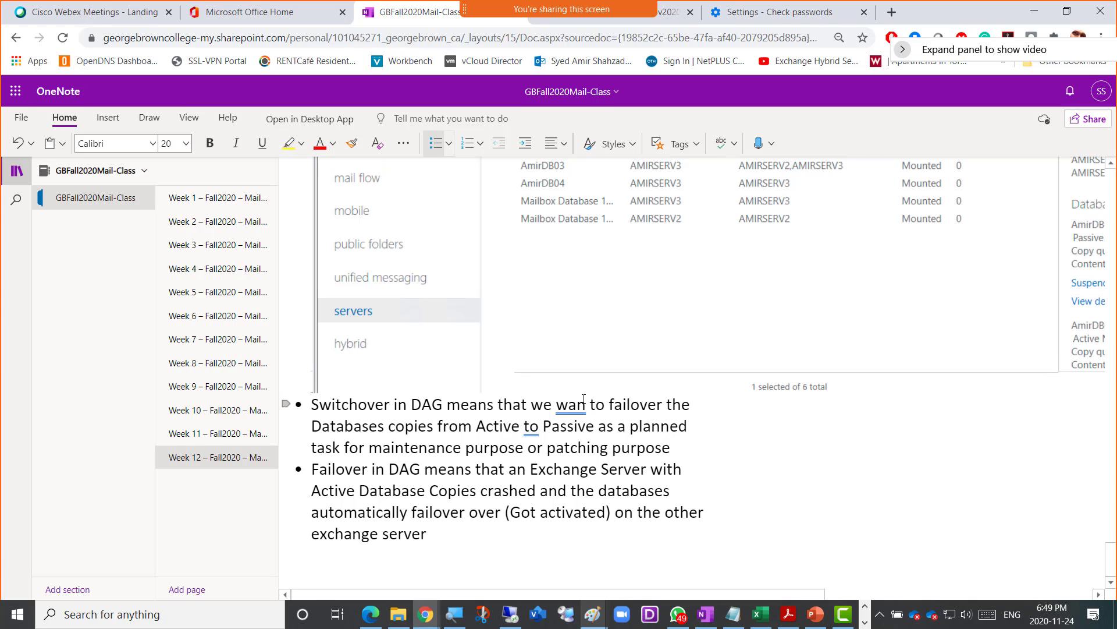
pyautogui.write('t')
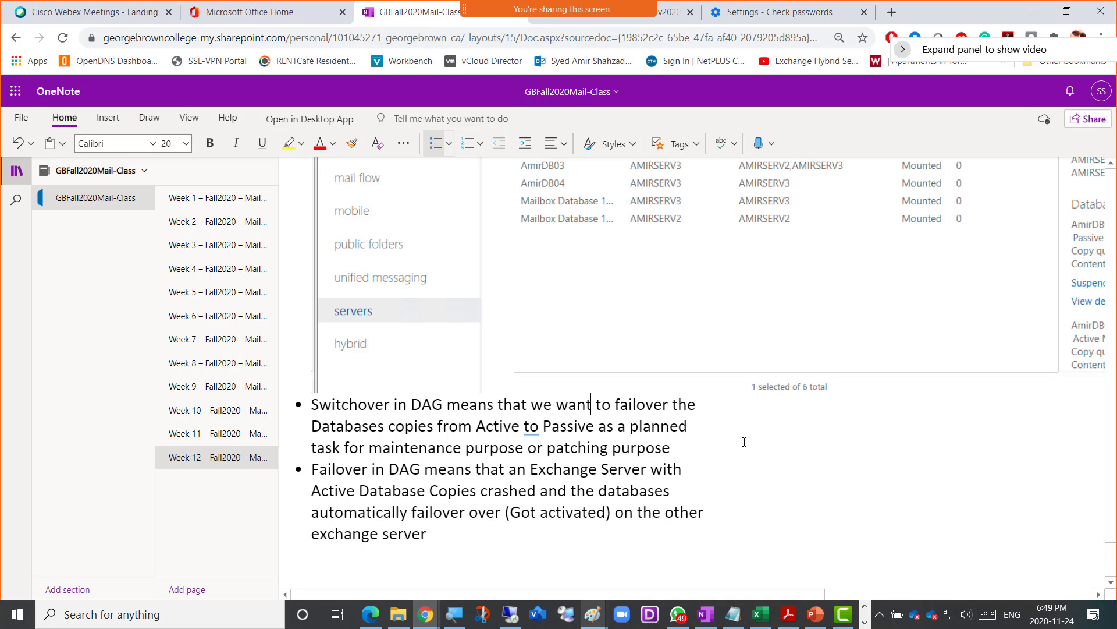
pyautogui.hotkey('alt', 'Tab')
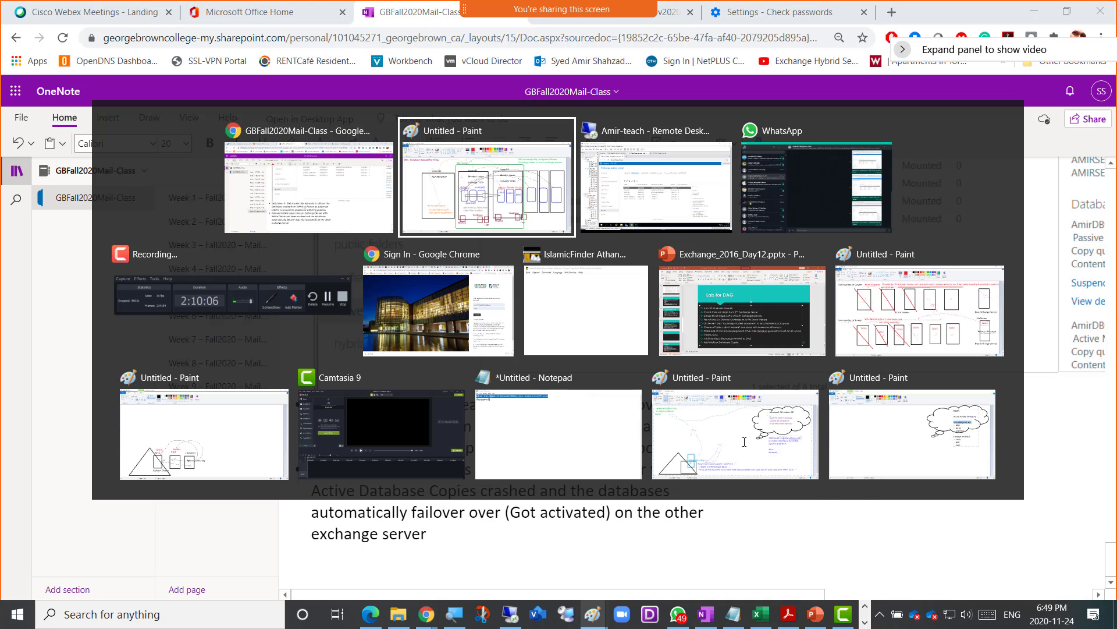
# - In the Exchange admin center servers list, select AMIRSERV2 and refresh the list
pyautogui.hotkey('alt', 'Tab')
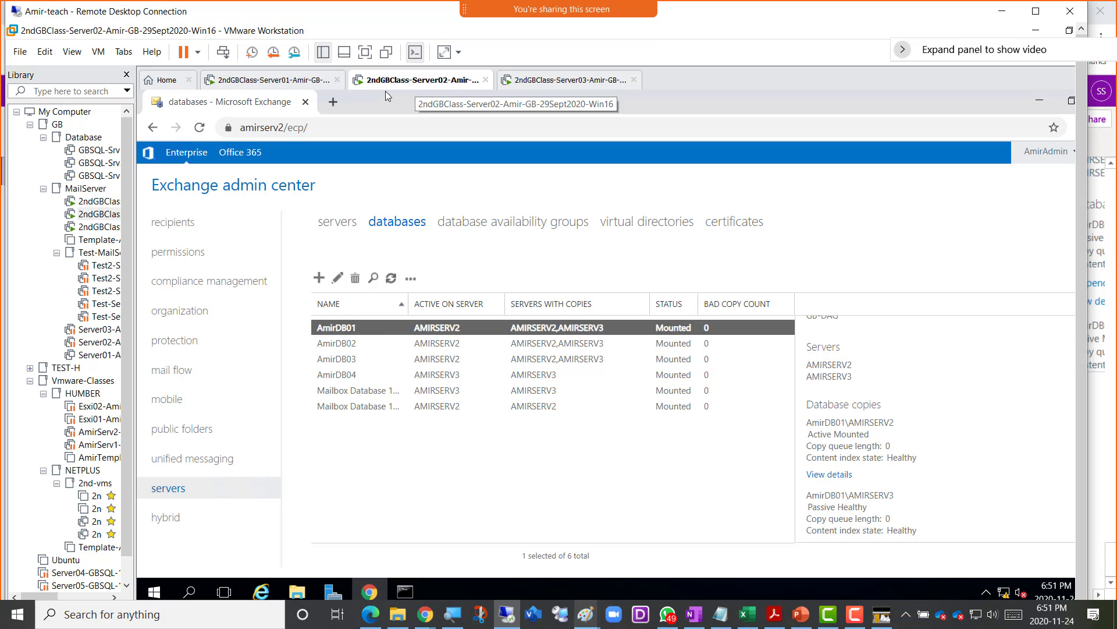
pyautogui.click(333, 226)
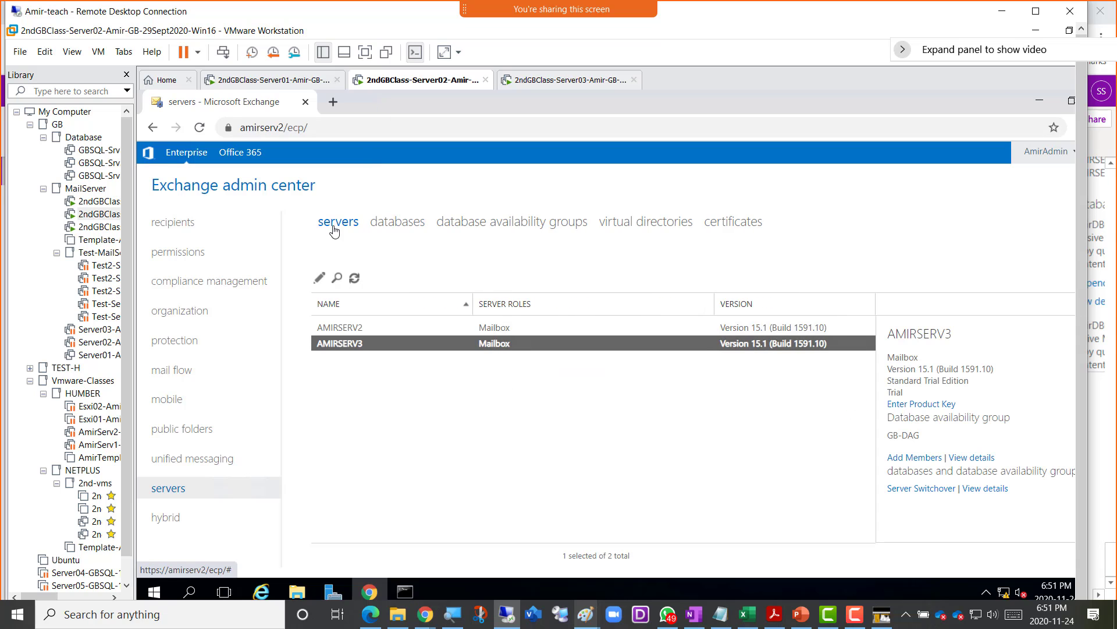
pyautogui.click(338, 329)
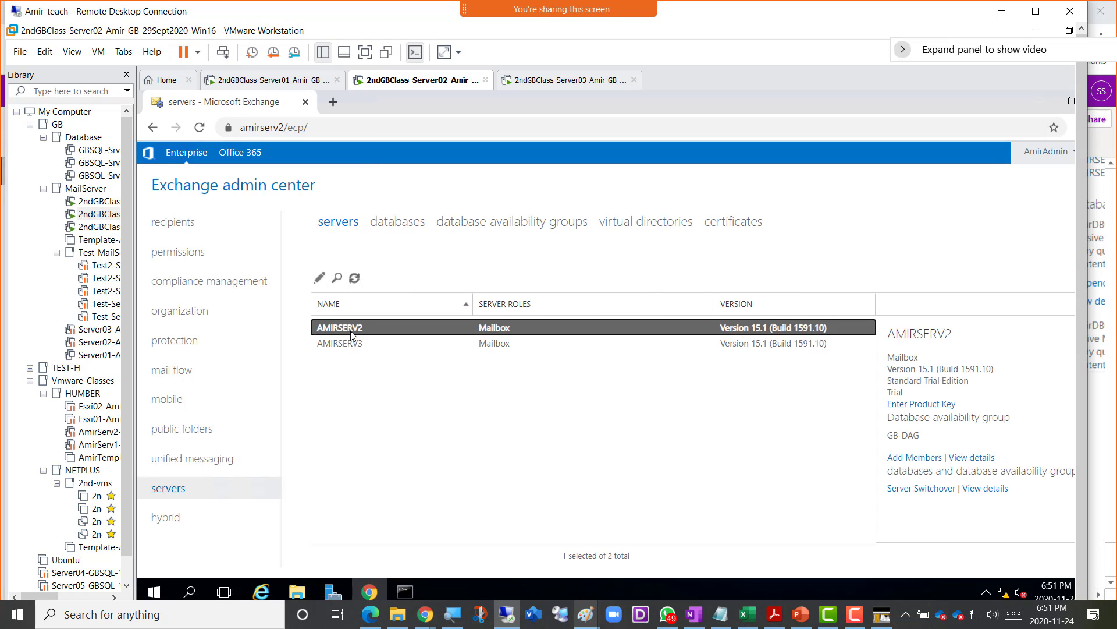
pyautogui.click(354, 277)
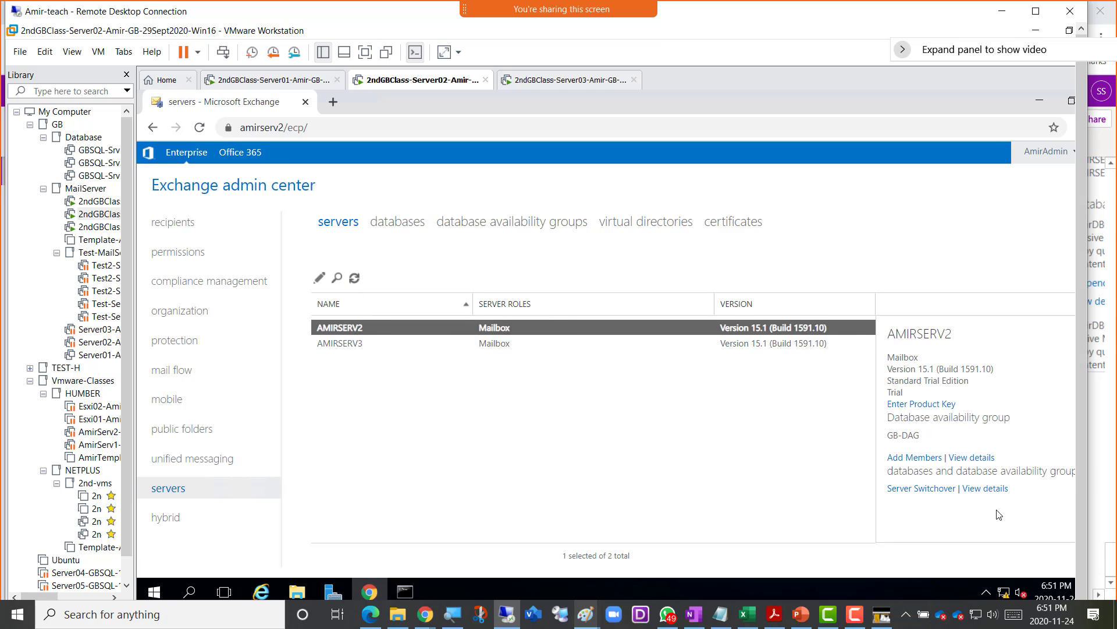
# - Run a server switchover on AMIRSERV2 with 'Automatically choose a target server'
pyautogui.click(909, 493)
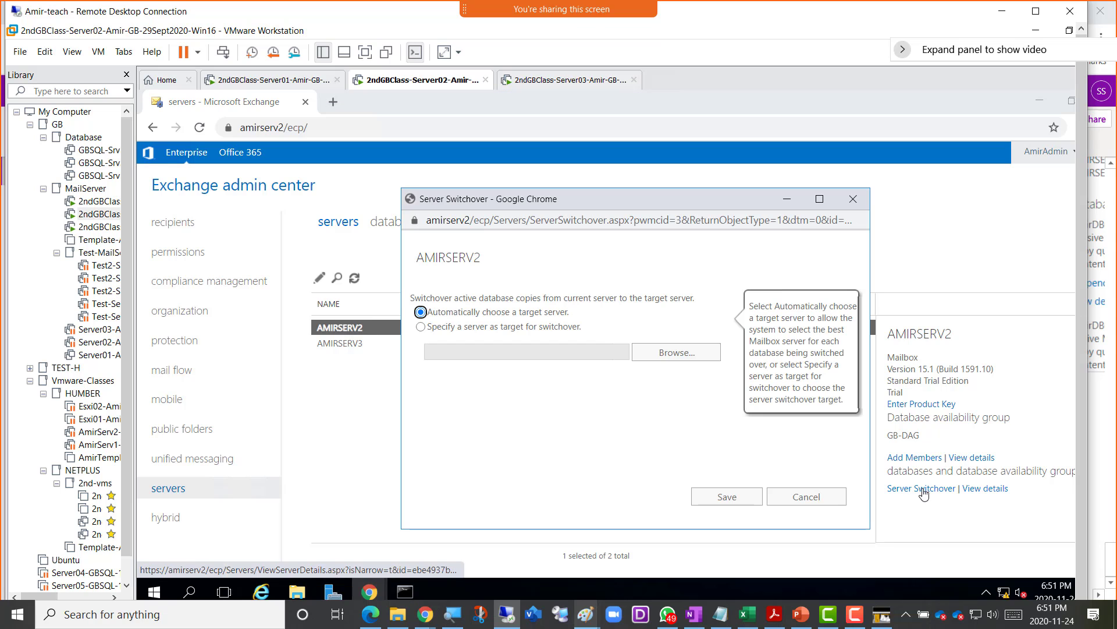
pyautogui.click(717, 501)
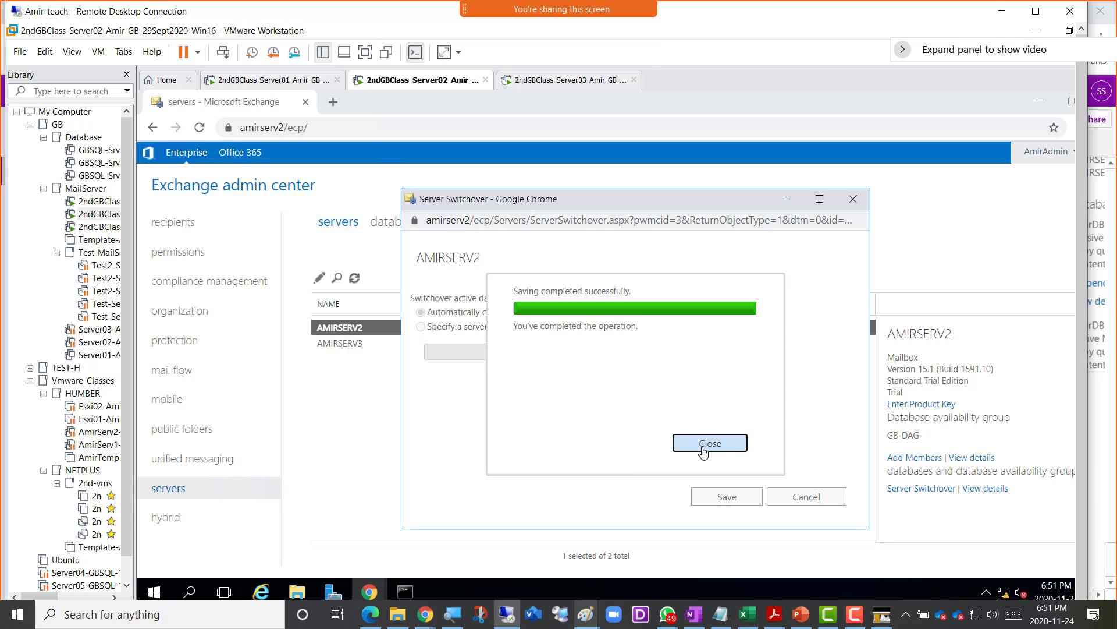
pyautogui.click(704, 450)
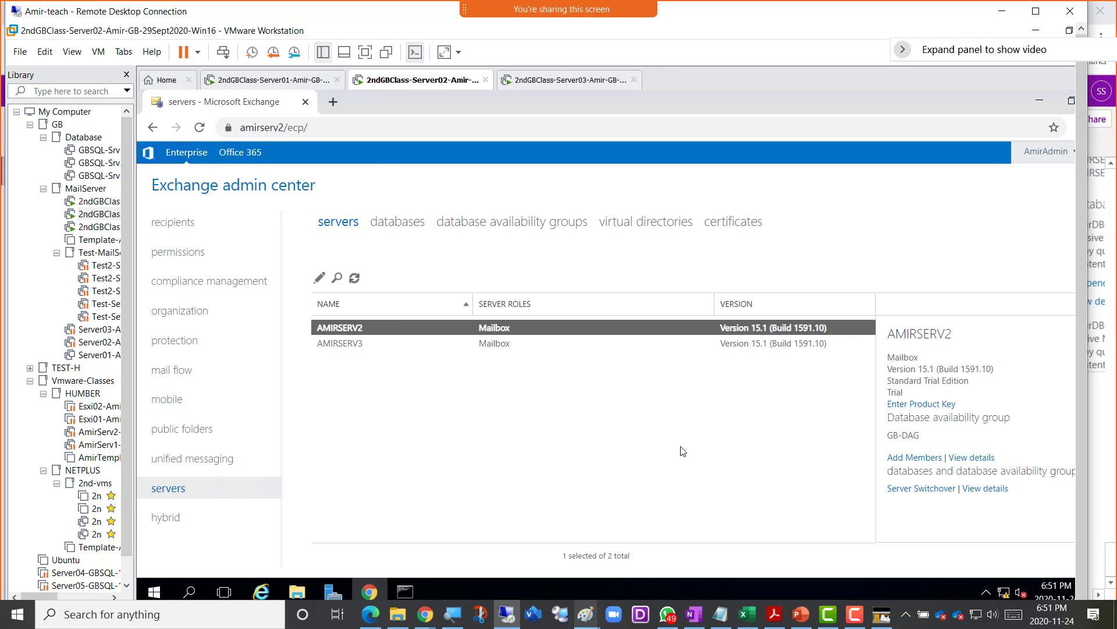
# - Reload the databases list to confirm AmirDB01–AmirDB04 are now active on AMIRSERV3
pyautogui.click(419, 224)
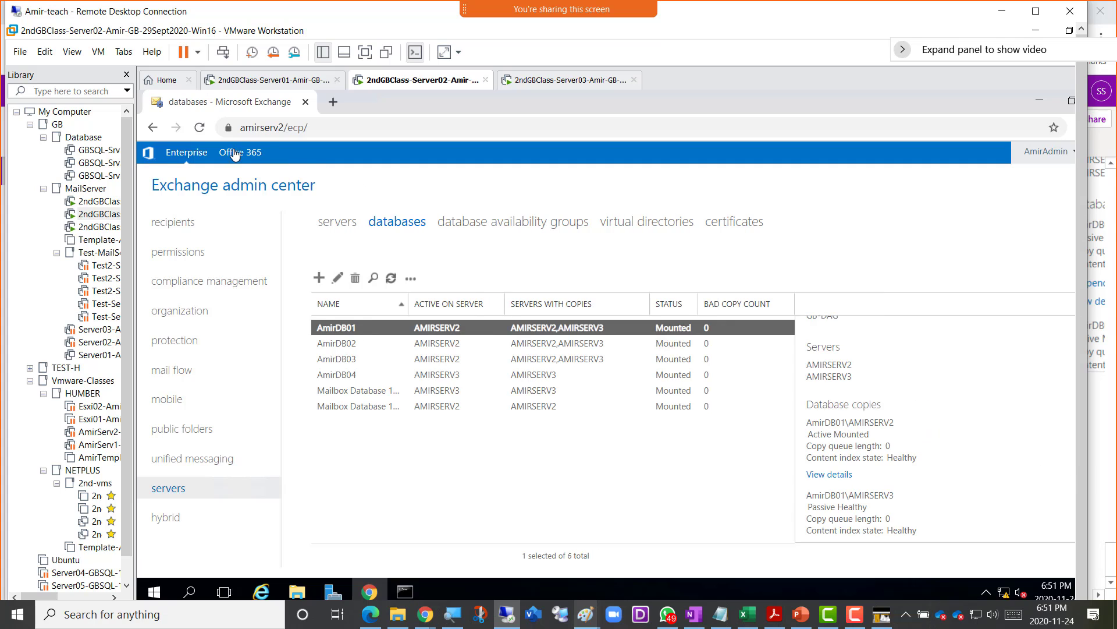
pyautogui.click(199, 132)
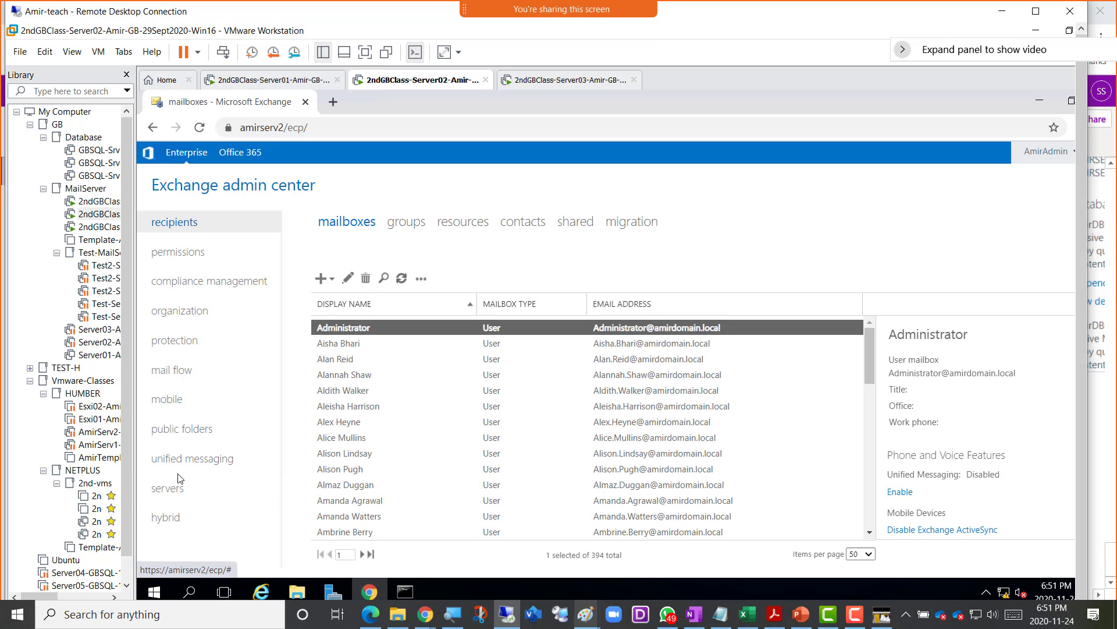
pyautogui.click(169, 488)
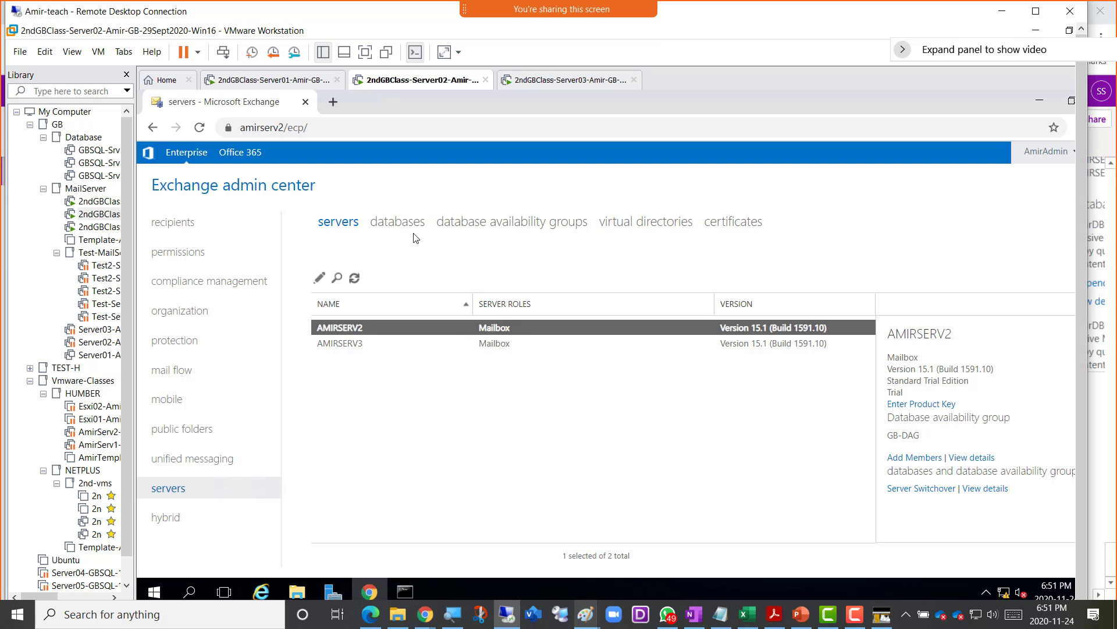
pyautogui.click(393, 222)
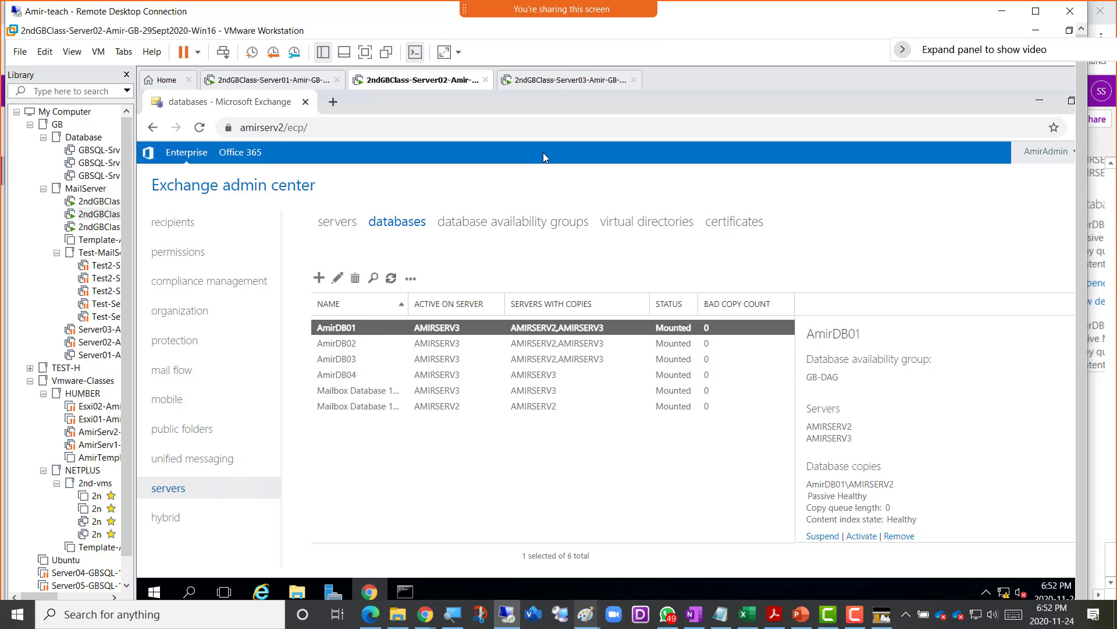
# - Power off the Server03 virtual machine through its Power > Power Off menu
pyautogui.click(570, 81)
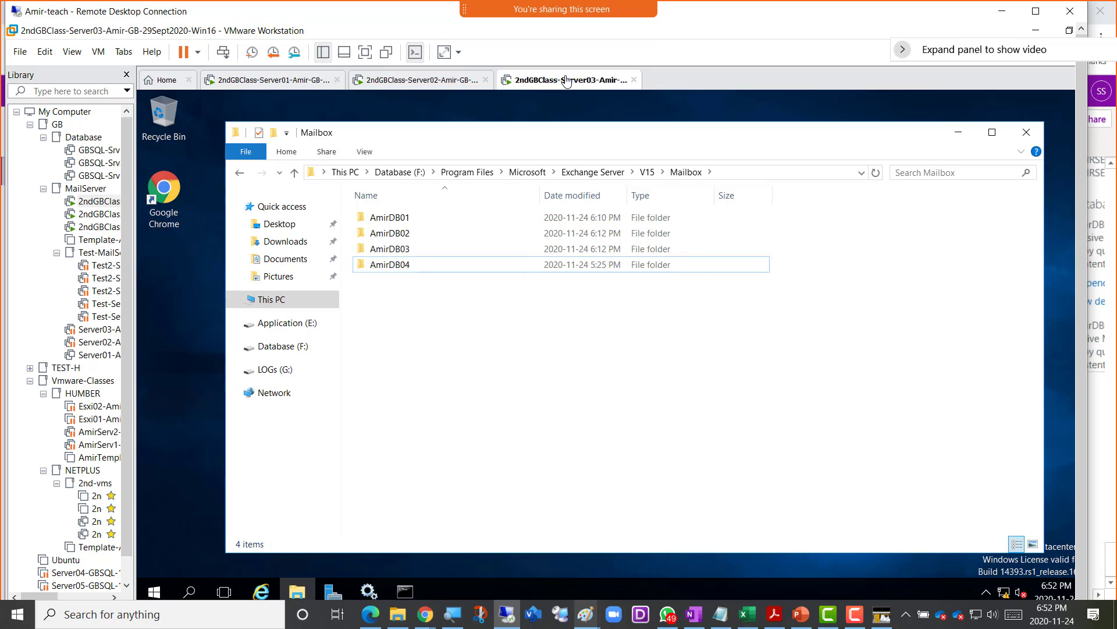
pyautogui.rightClick(570, 83)
pyautogui.moveTo(612, 105)
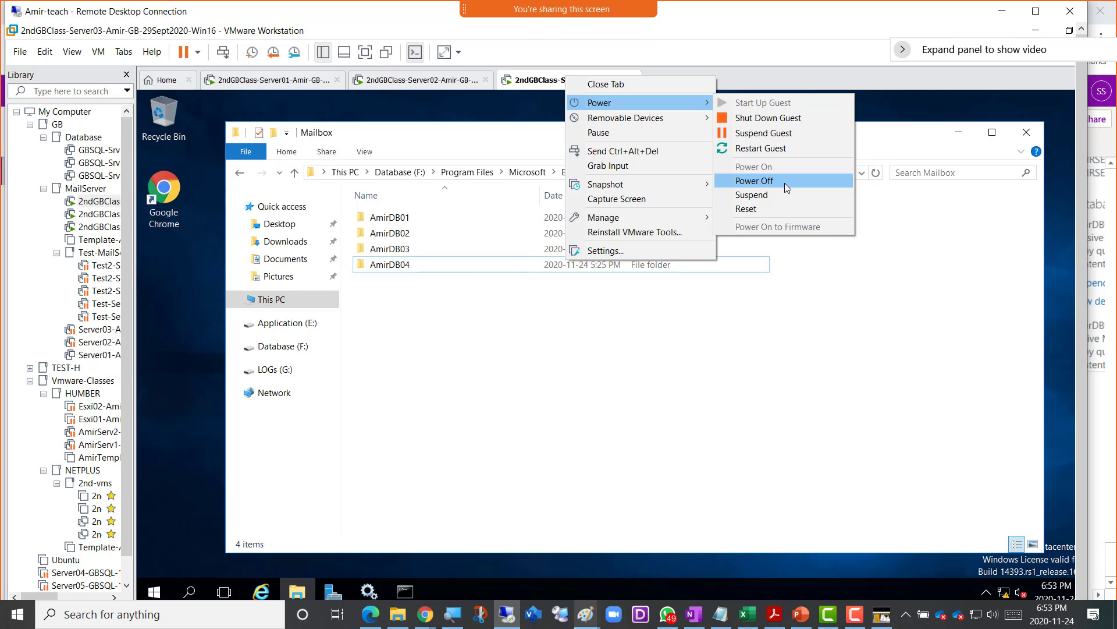
pyautogui.click(785, 183)
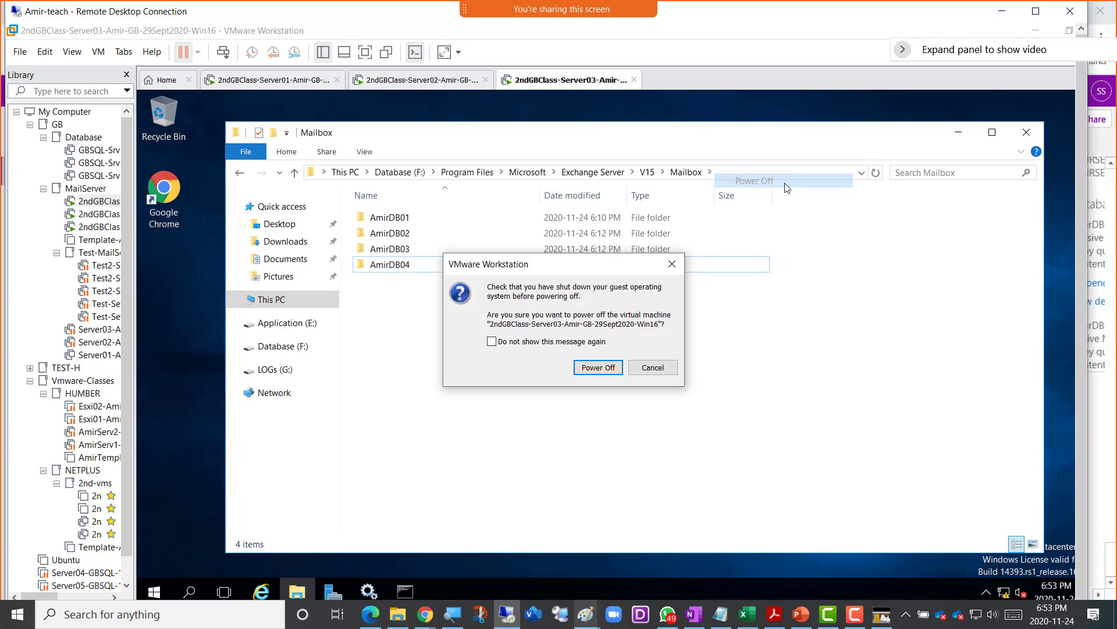
pyautogui.click(599, 367)
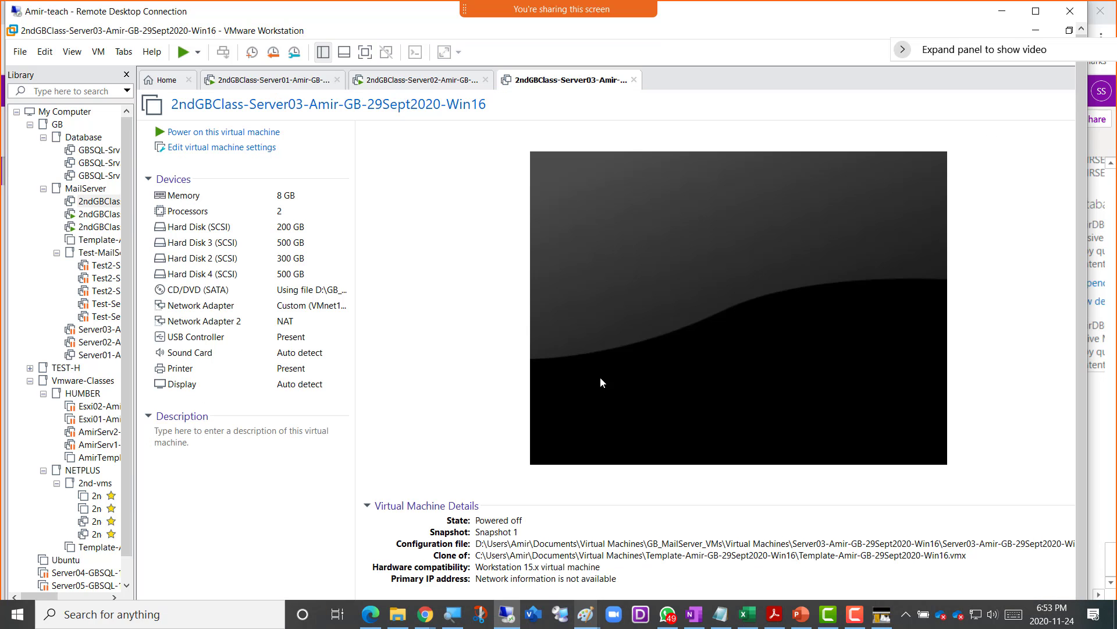
# - On Server02, refresh the databases list until AmirDB01–AmirDB03 show active on AMIRSERV2
pyautogui.click(426, 82)
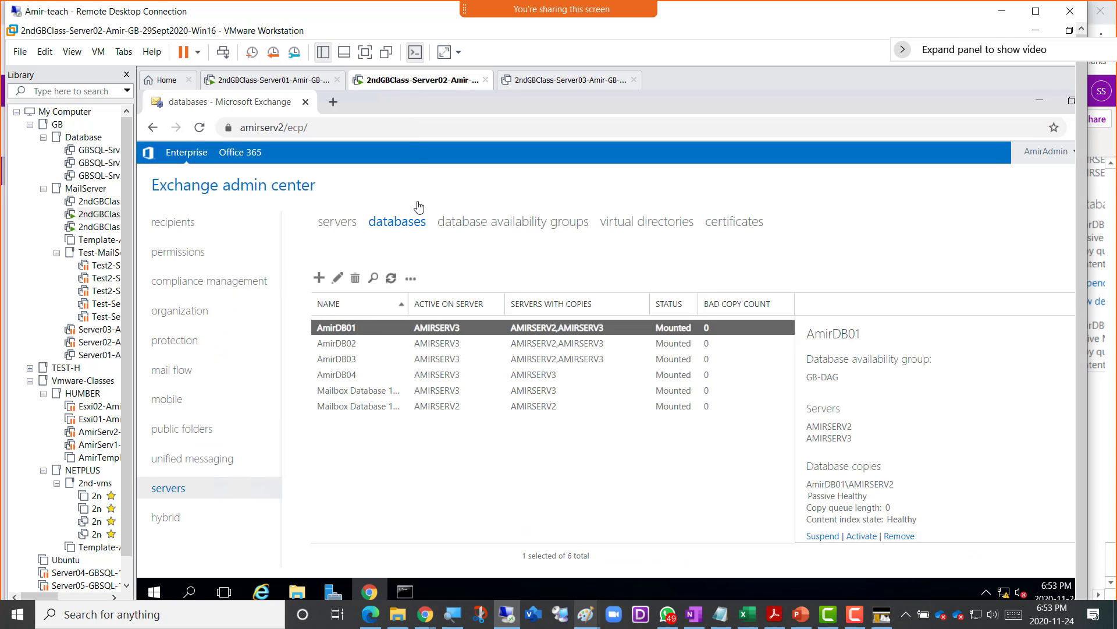
pyautogui.click(390, 283)
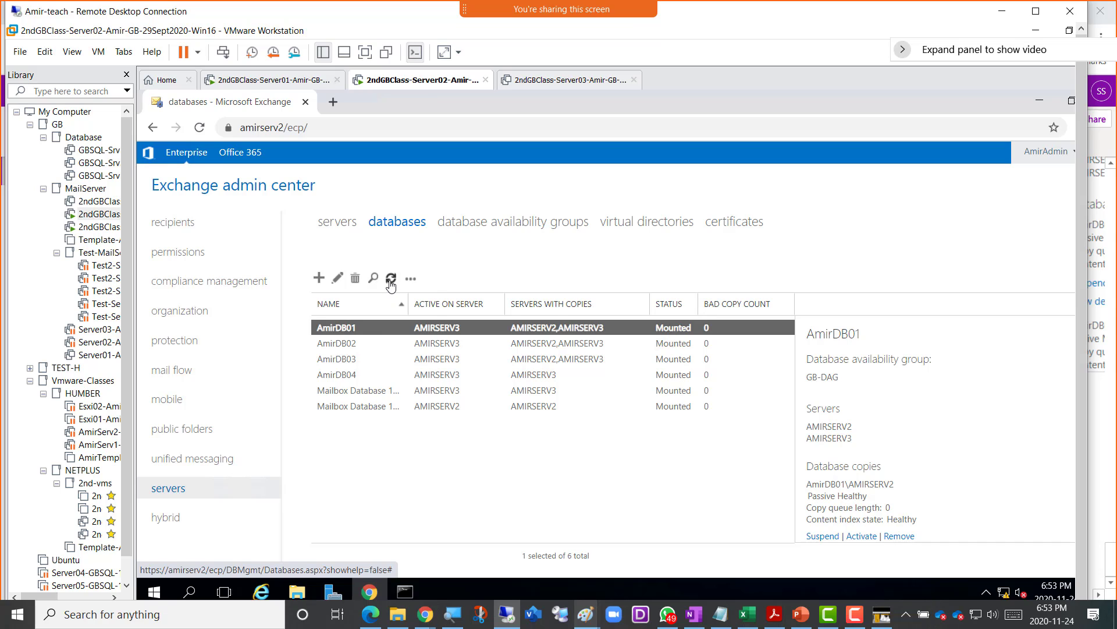
pyautogui.click(391, 283)
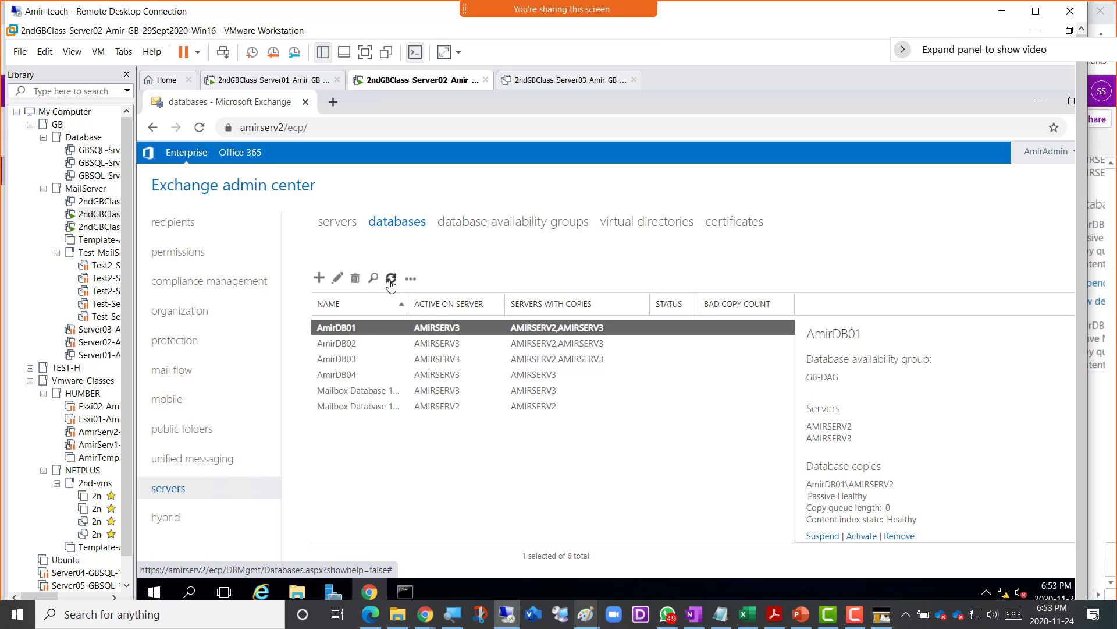
pyautogui.click(391, 283)
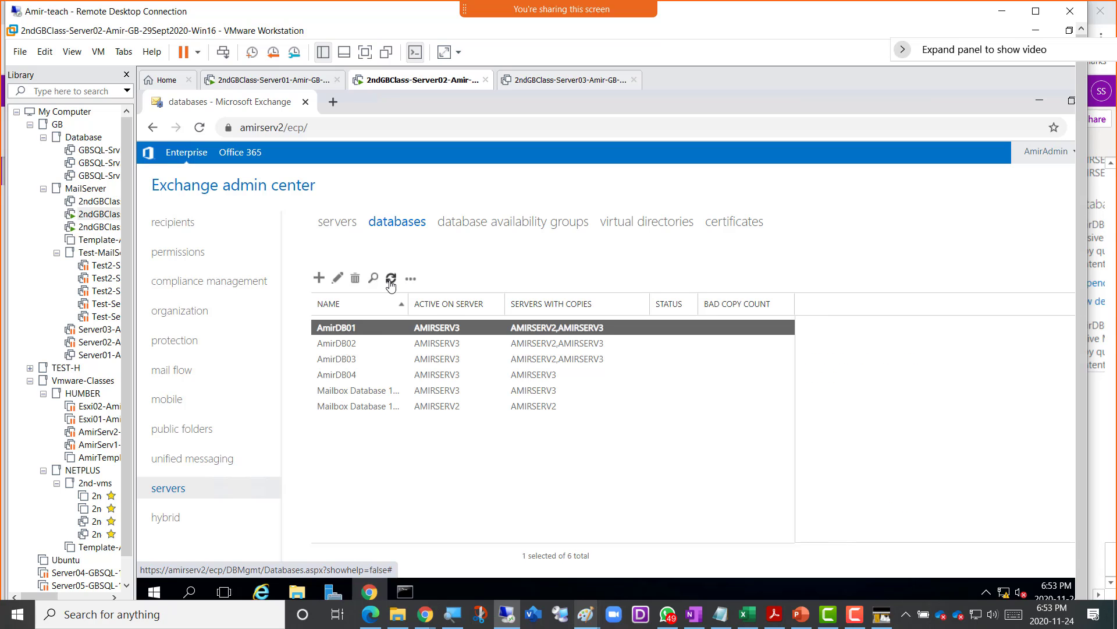
pyautogui.click(390, 282)
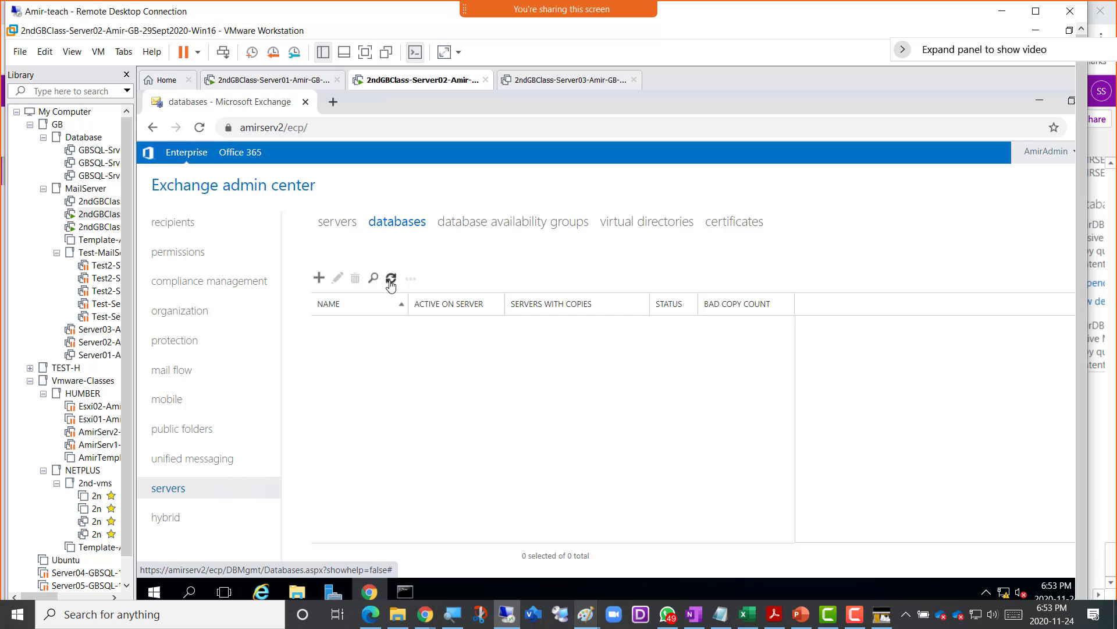
pyautogui.click(198, 130)
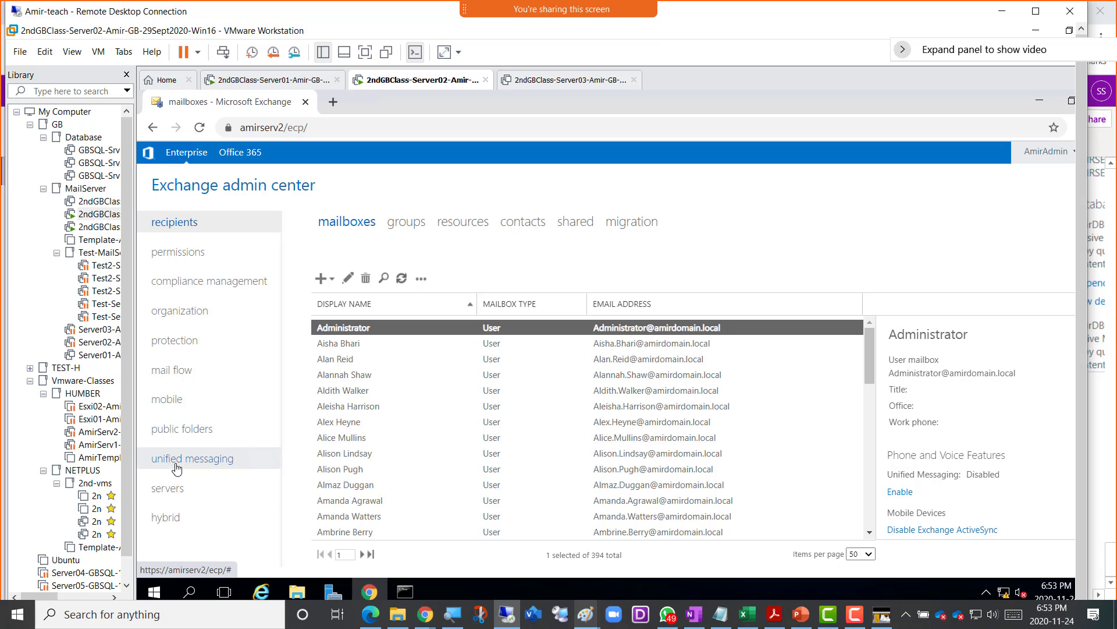
pyautogui.click(173, 490)
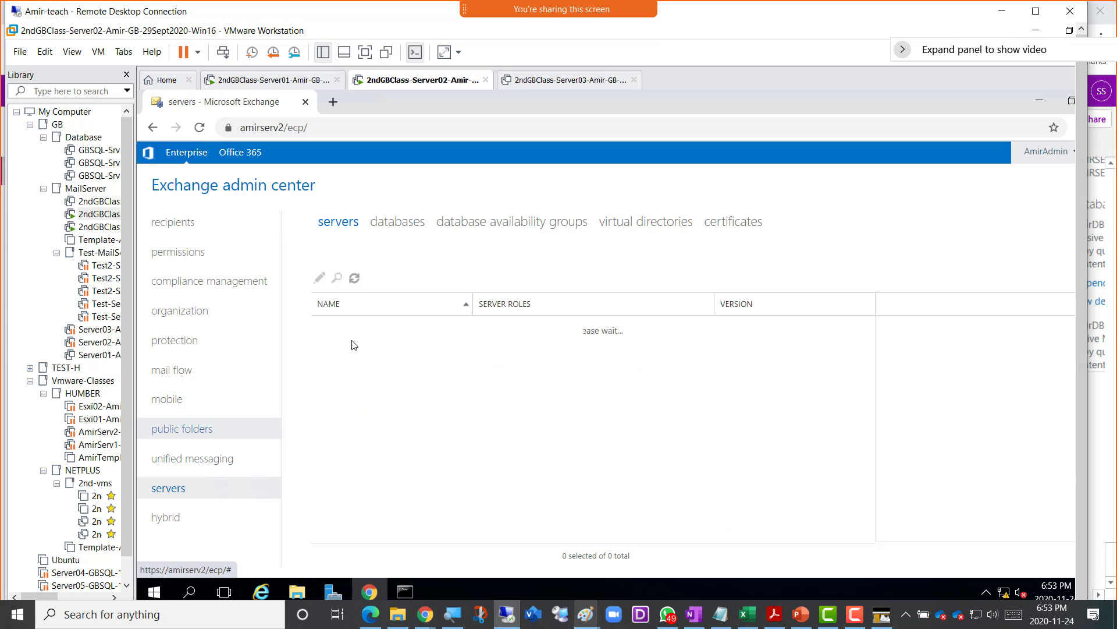
pyautogui.click(398, 223)
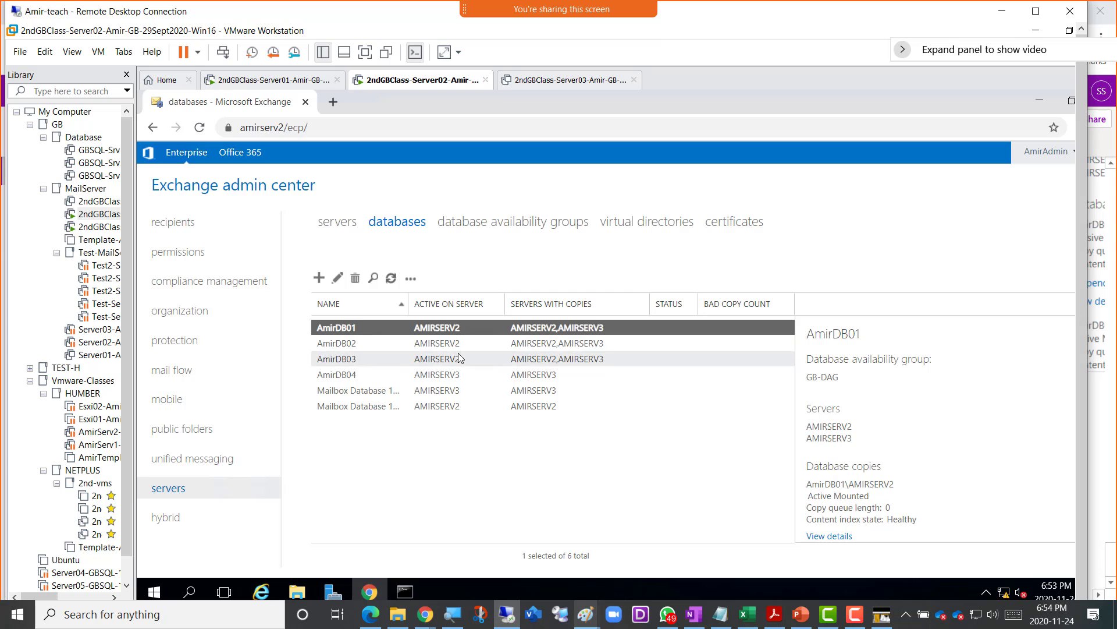
# - Check the Server03 VM tab, then return to the Server02 VM tab
pyautogui.click(549, 85)
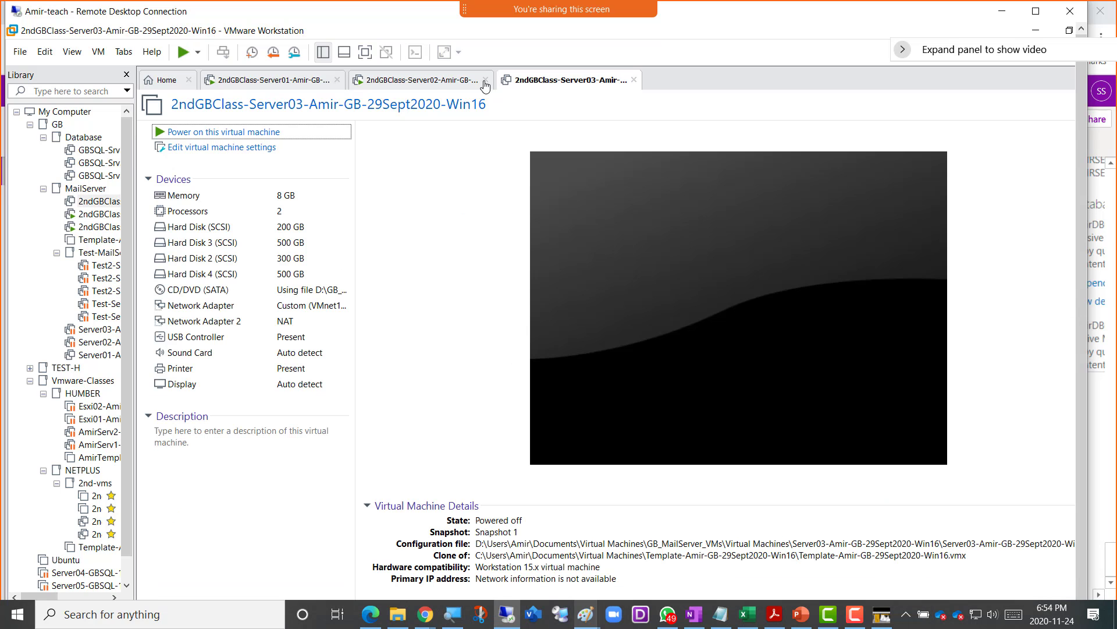
pyautogui.click(436, 82)
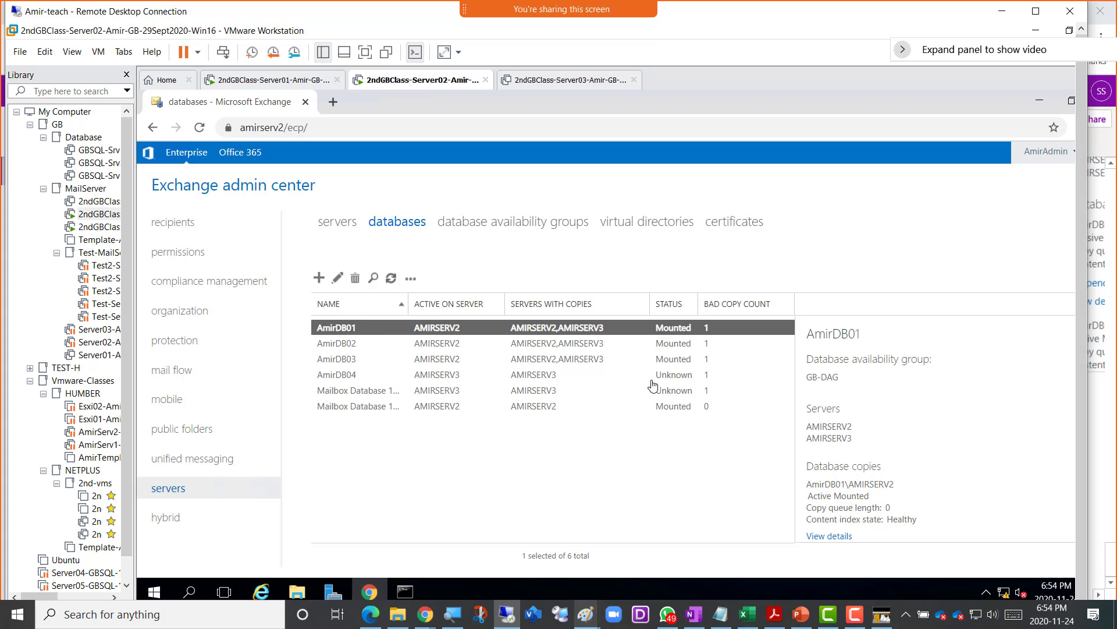
pyautogui.click(539, 82)
pyautogui.click(429, 83)
pyautogui.click(332, 225)
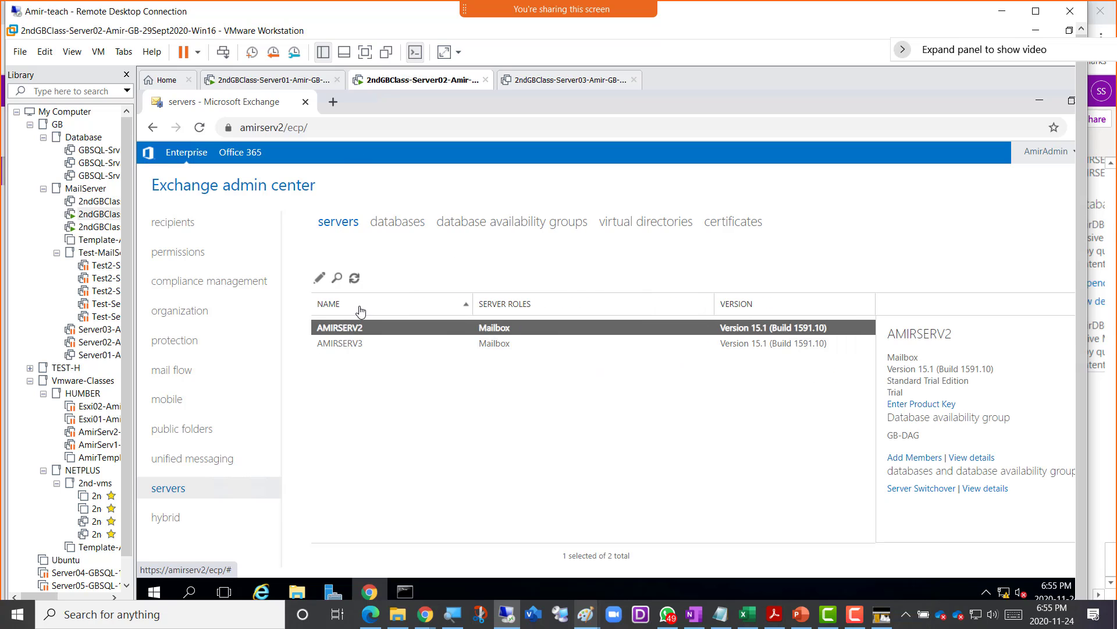
pyautogui.click(353, 282)
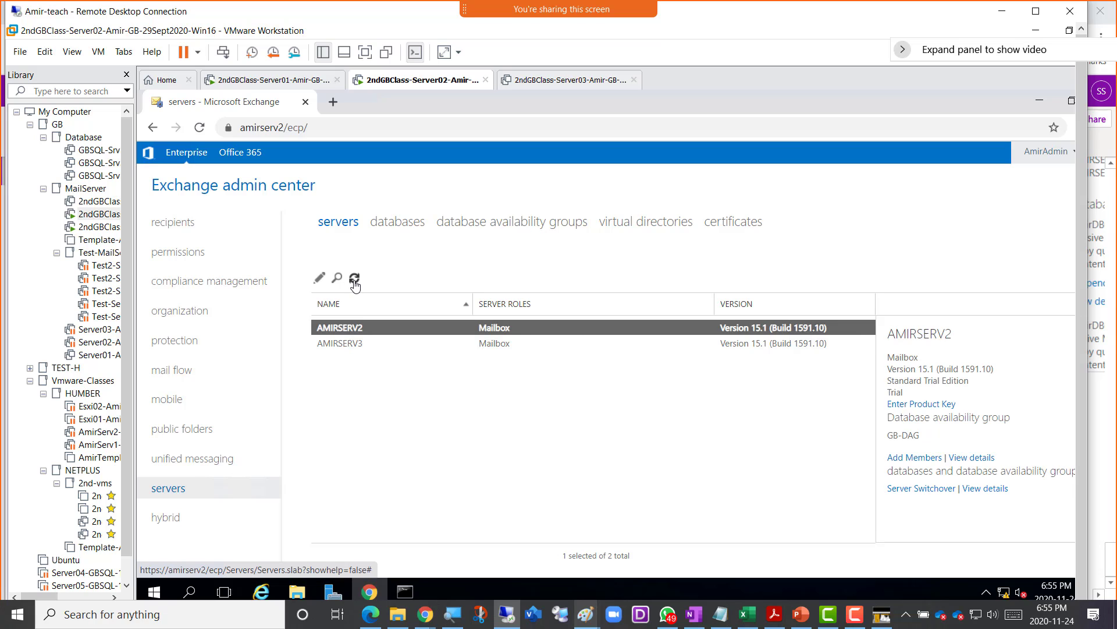
pyautogui.click(353, 282)
pyautogui.click(356, 343)
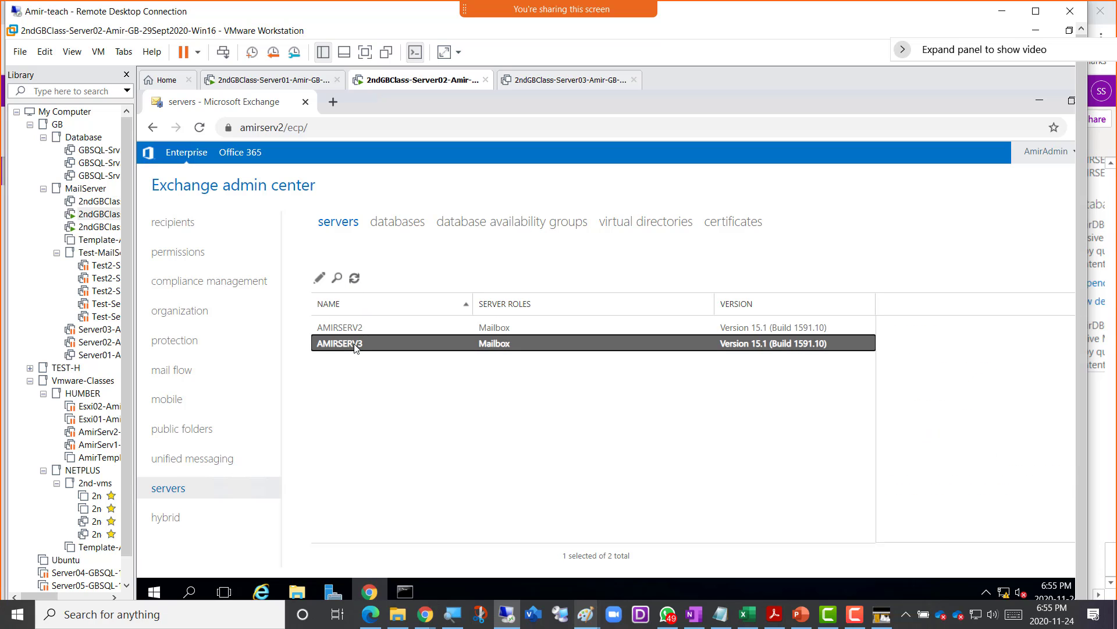
pyautogui.click(356, 279)
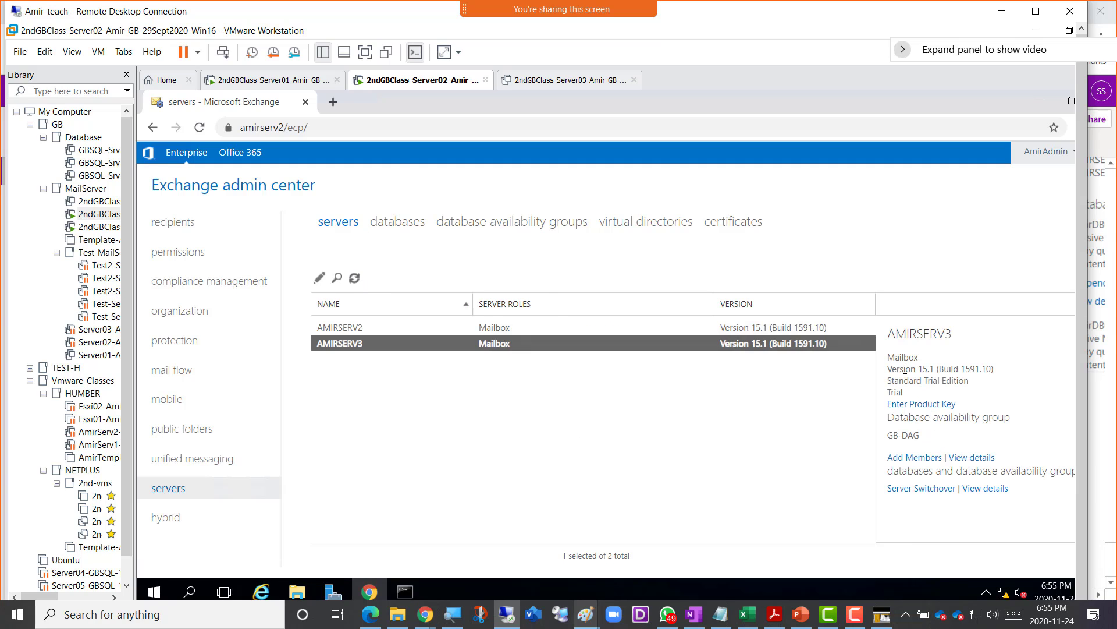
pyautogui.click(340, 327)
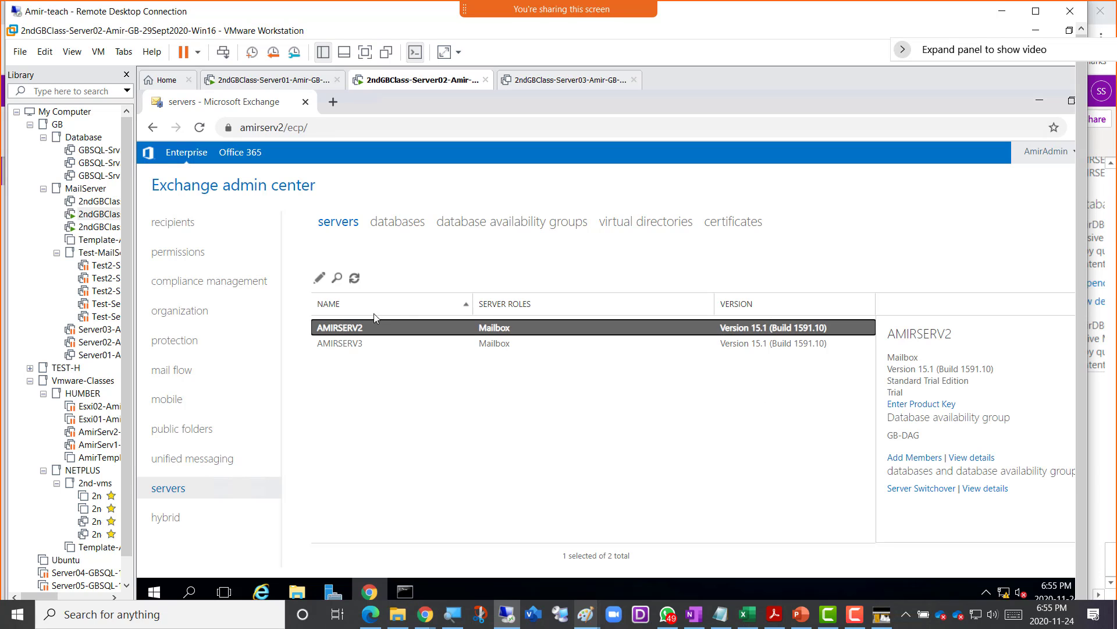
pyautogui.click(396, 228)
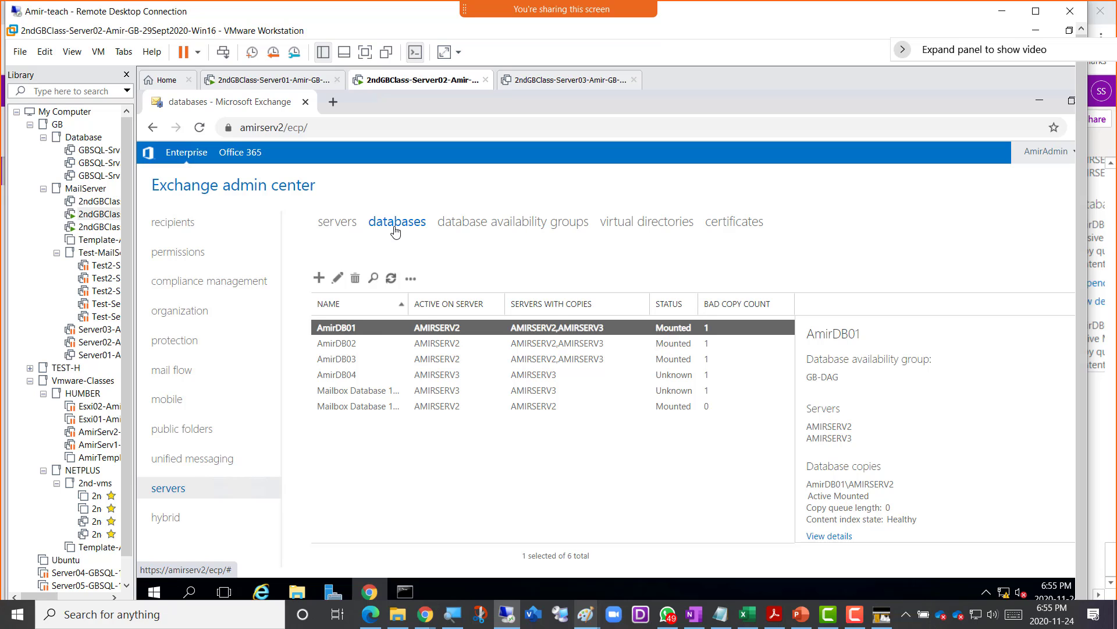
pyautogui.click(391, 278)
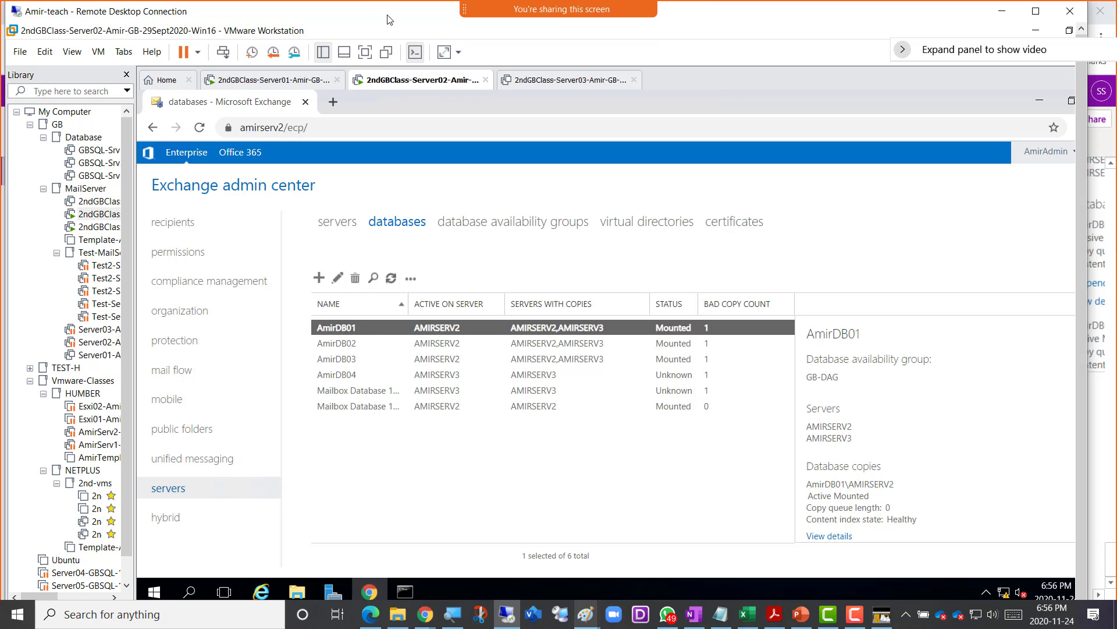
# - Snip the Exchange admin center databases list to the clipboard
pyautogui.press('super+shift+s')
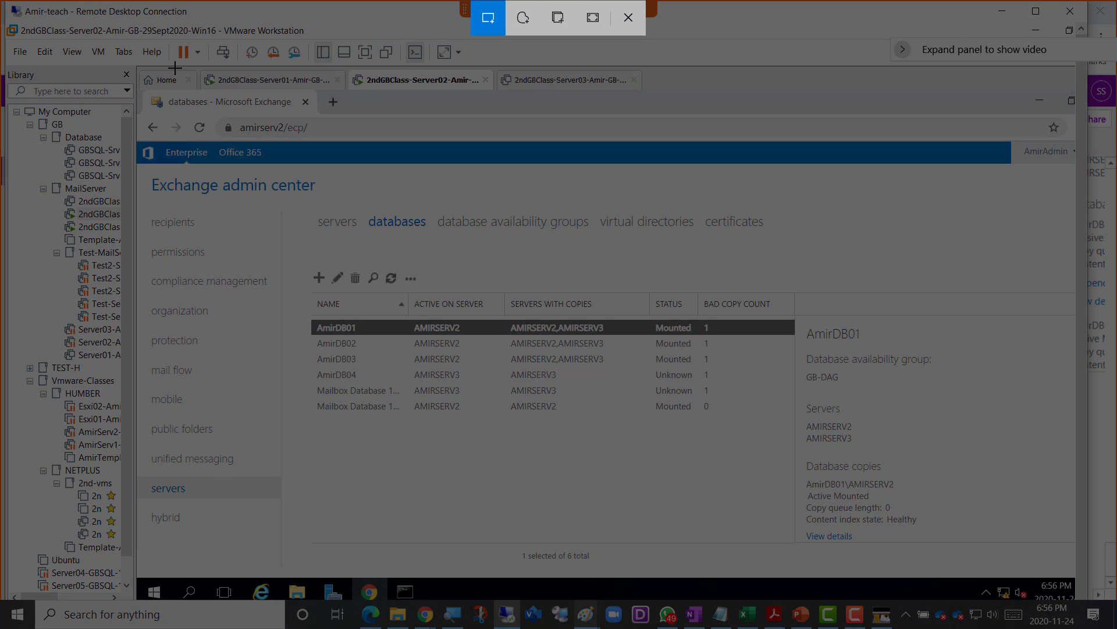
pyautogui.moveTo(148, 71); pyautogui.dragTo(767, 527)
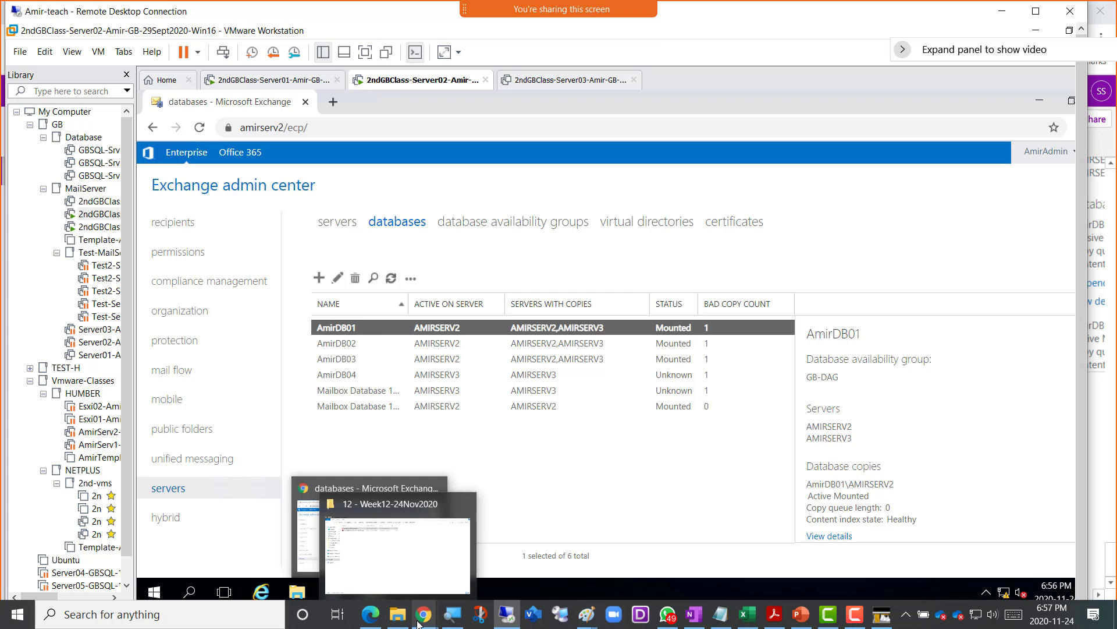
# - Add the bullet 'Screenshot 9 = After Crash Failover Successful' with the screenshot pasted beneath it
pyautogui.moveTo(424, 614)
pyautogui.click(557, 580)
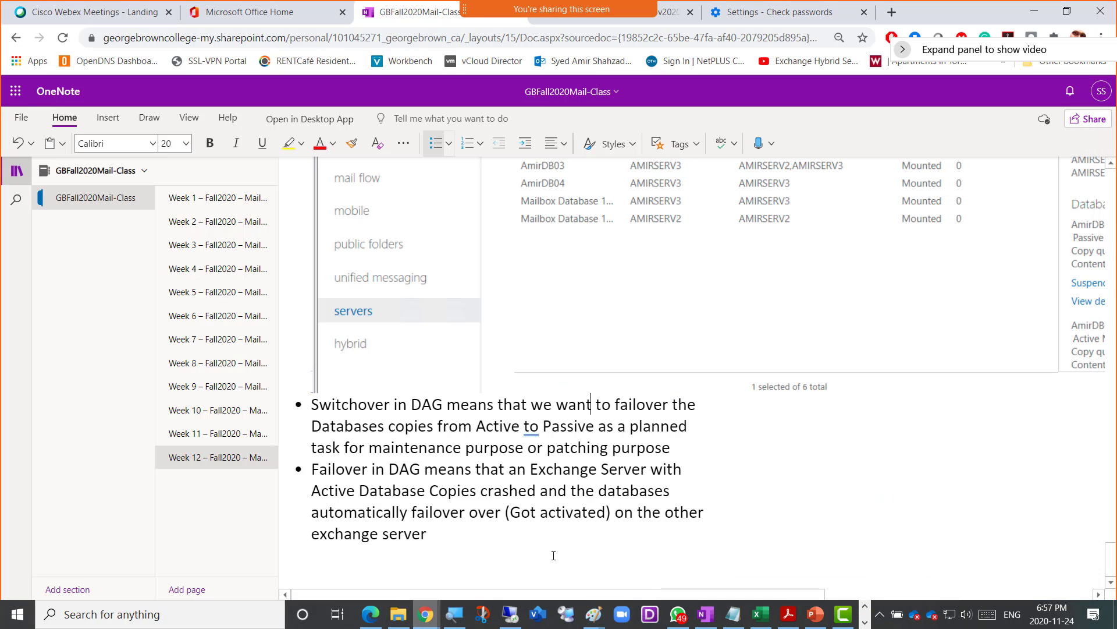
pyautogui.click(443, 534)
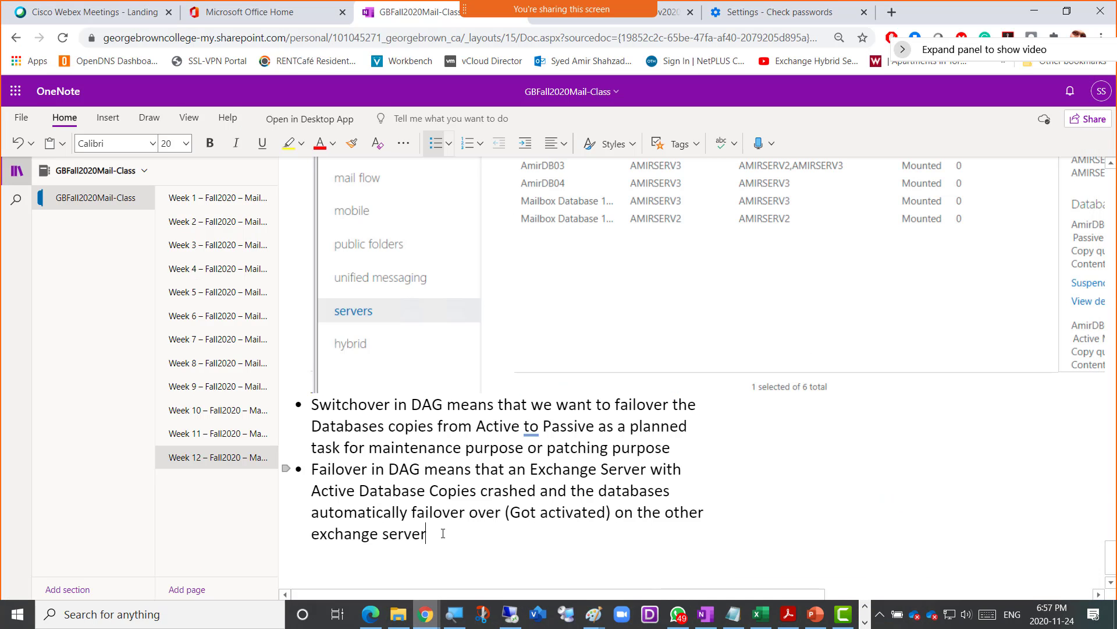
pyautogui.press('Return')
pyautogui.write('Scre')
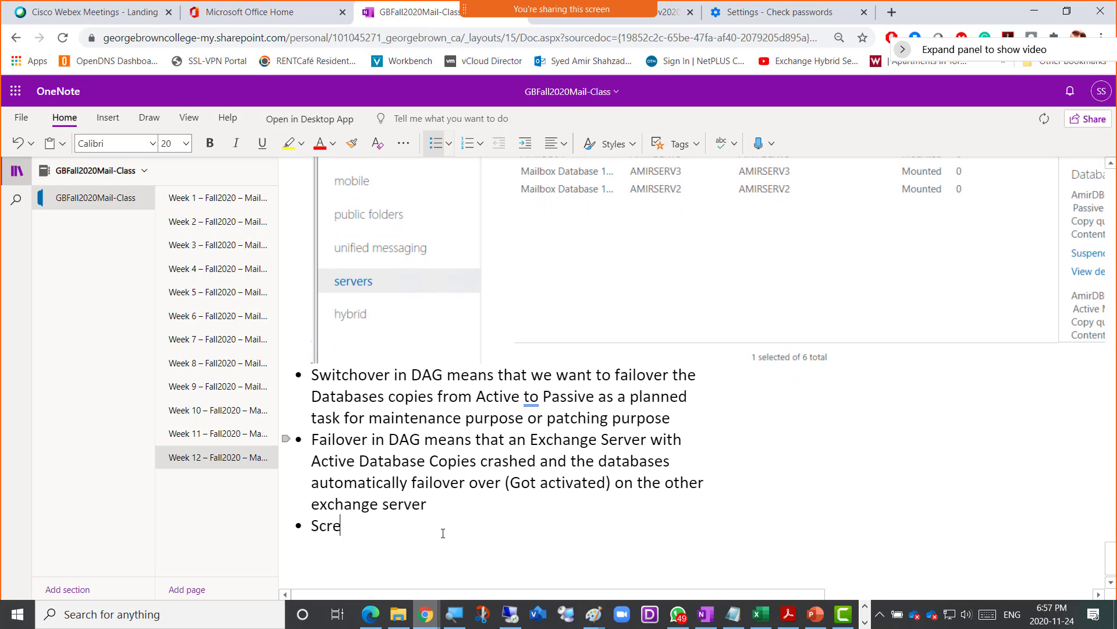
pyautogui.write('enshot 9 =')
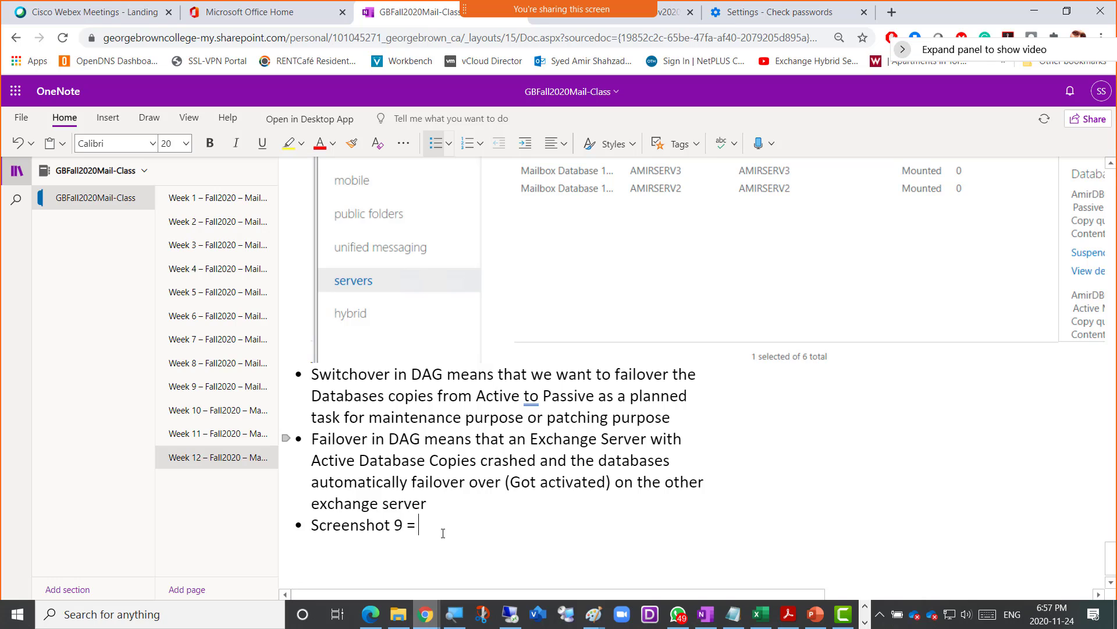
pyautogui.write(' After Cras')
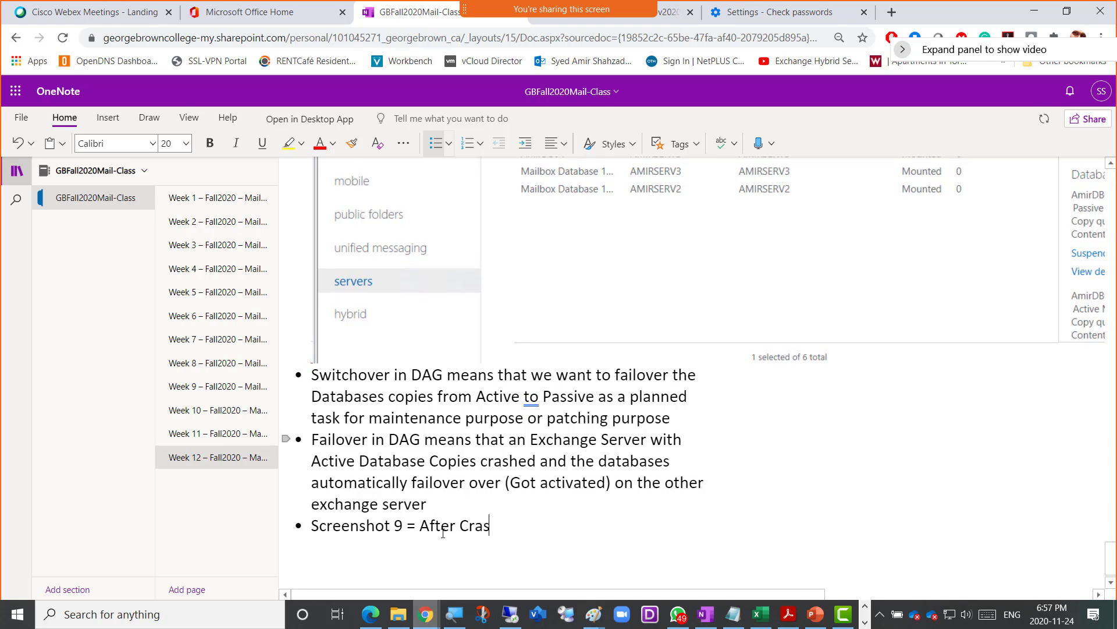
pyautogui.write('h Failover Successful')
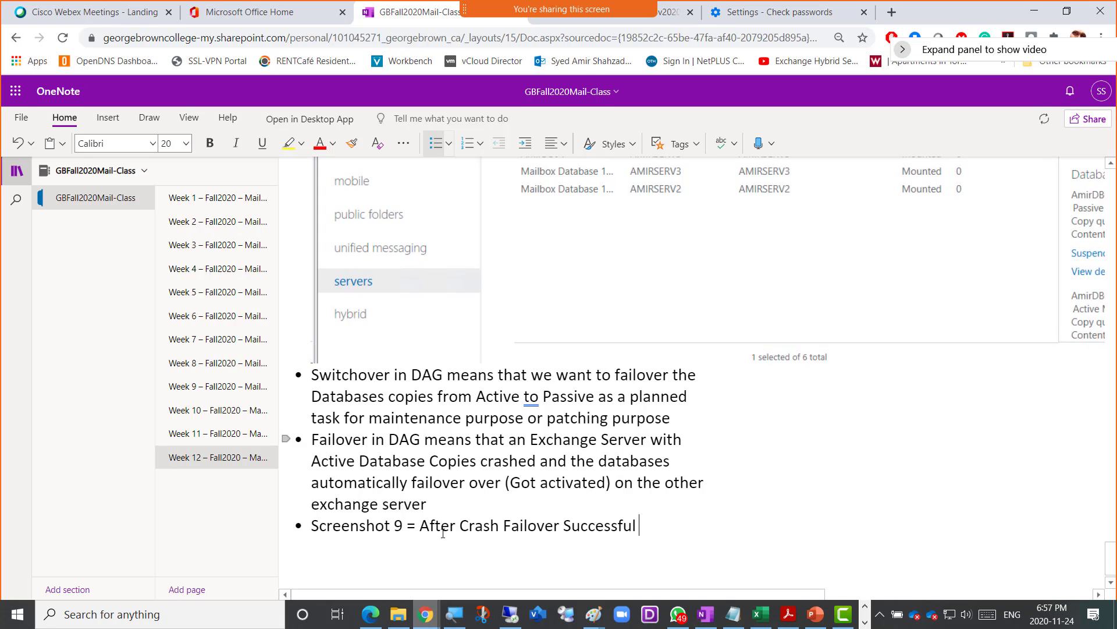
pyautogui.press('Return')
pyautogui.hotkey('ctrl', 'v')
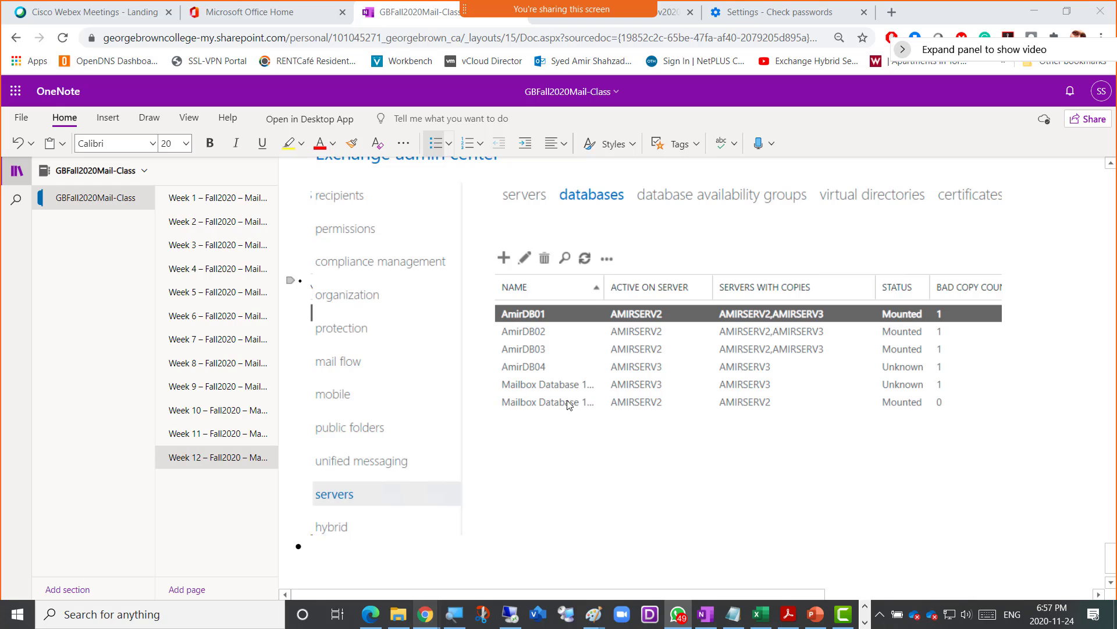
# - Return to the Remote Desktop session and activate the Server02 VM's browser window
pyautogui.moveTo(515, 623)
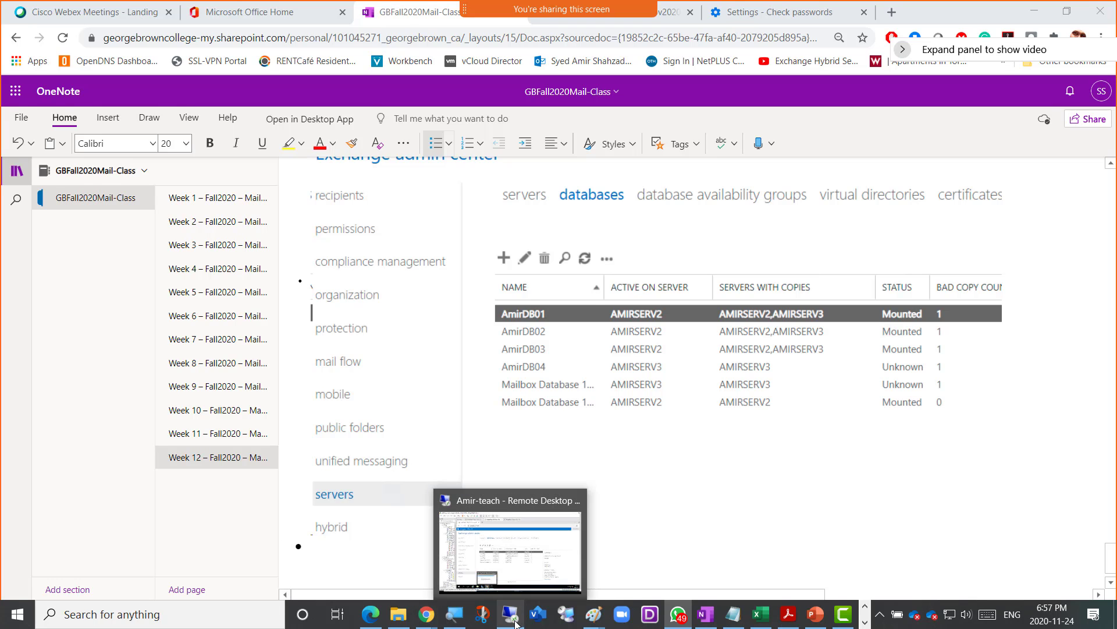
pyautogui.click(516, 623)
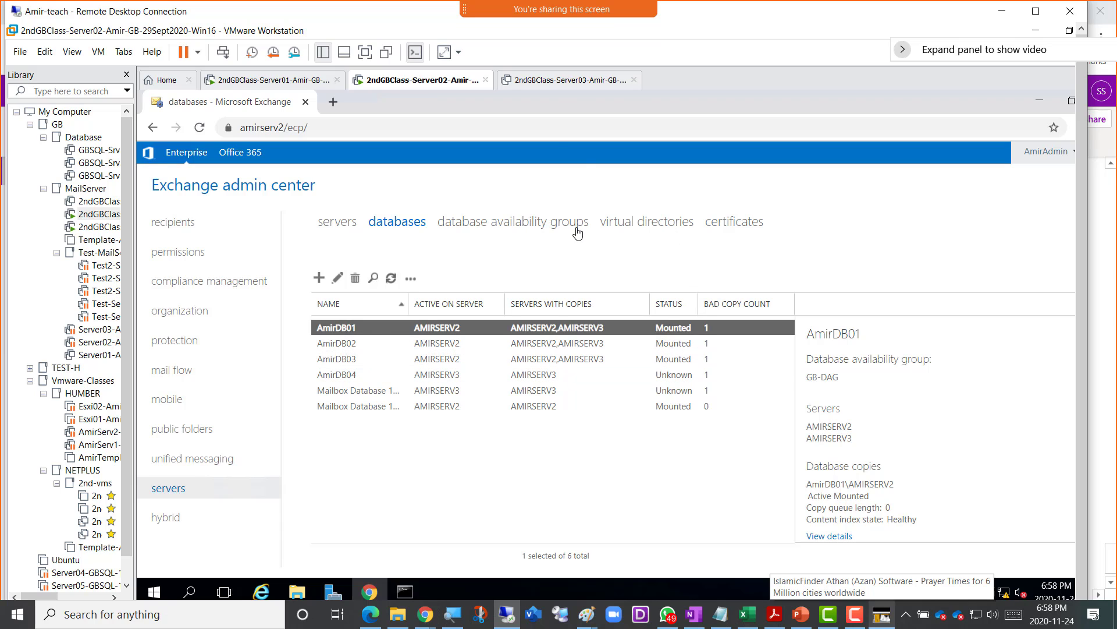
pyautogui.click(577, 109)
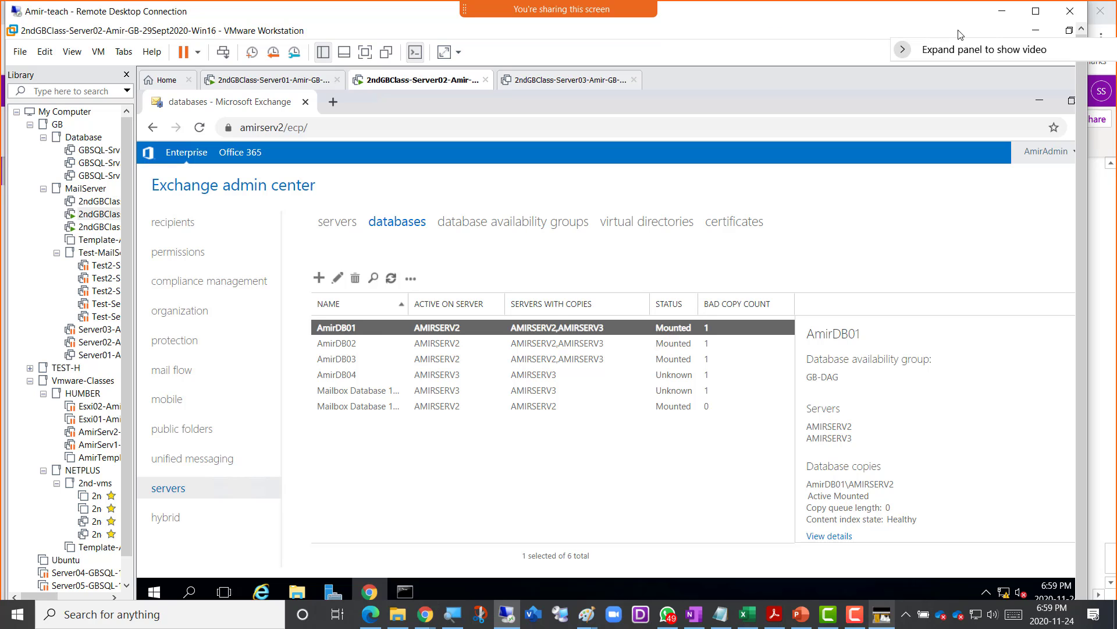
# - Shut down the Server02 guest operating system via Power > Shut Down Guest
pyautogui.rightClick(446, 81)
pyautogui.moveTo(568, 108)
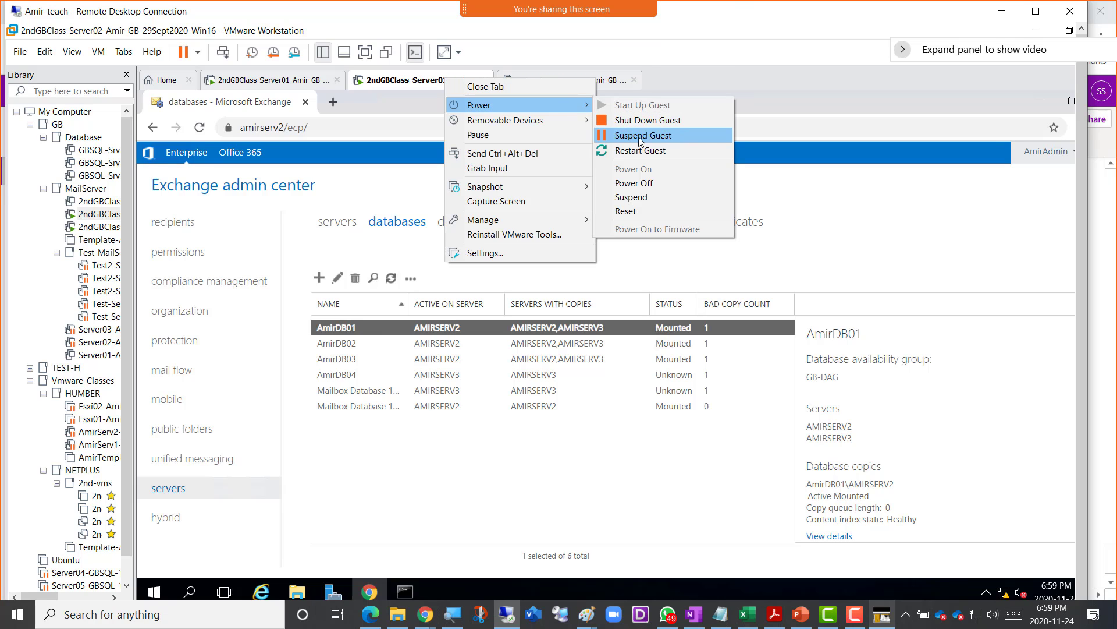
pyautogui.click(640, 121)
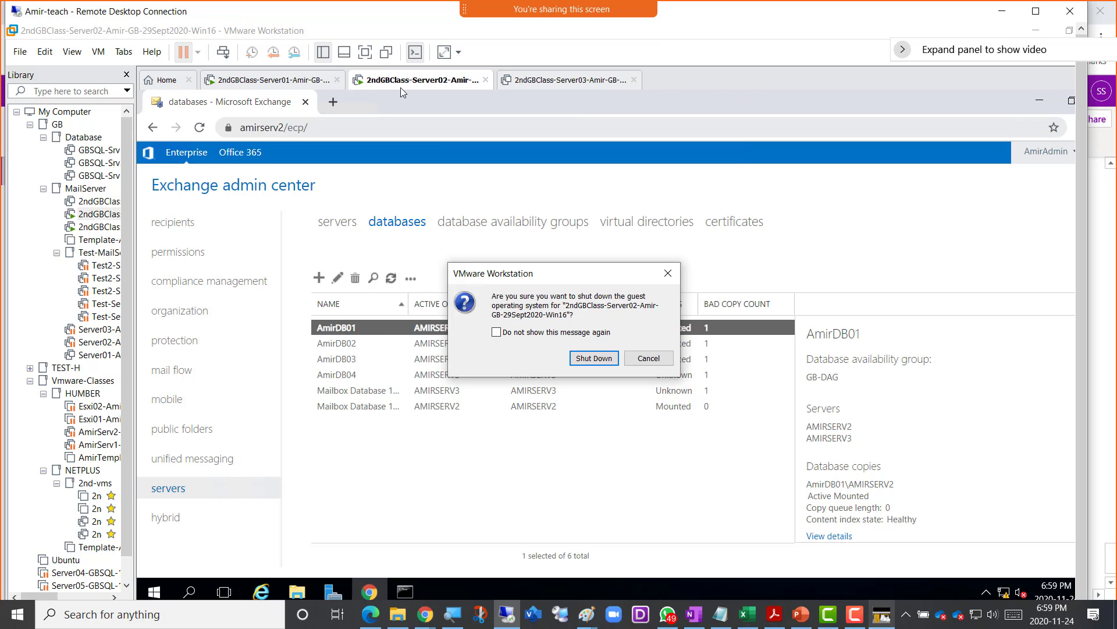
pyautogui.click(593, 358)
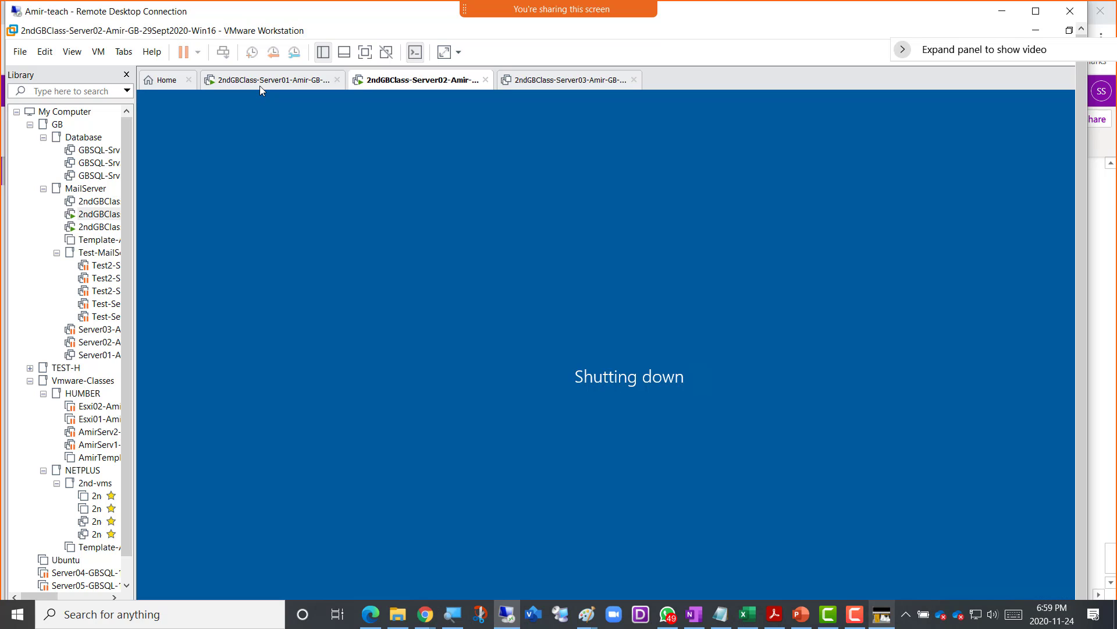
# - Shut down the Server01 guest operating system the same way
pyautogui.click(260, 86)
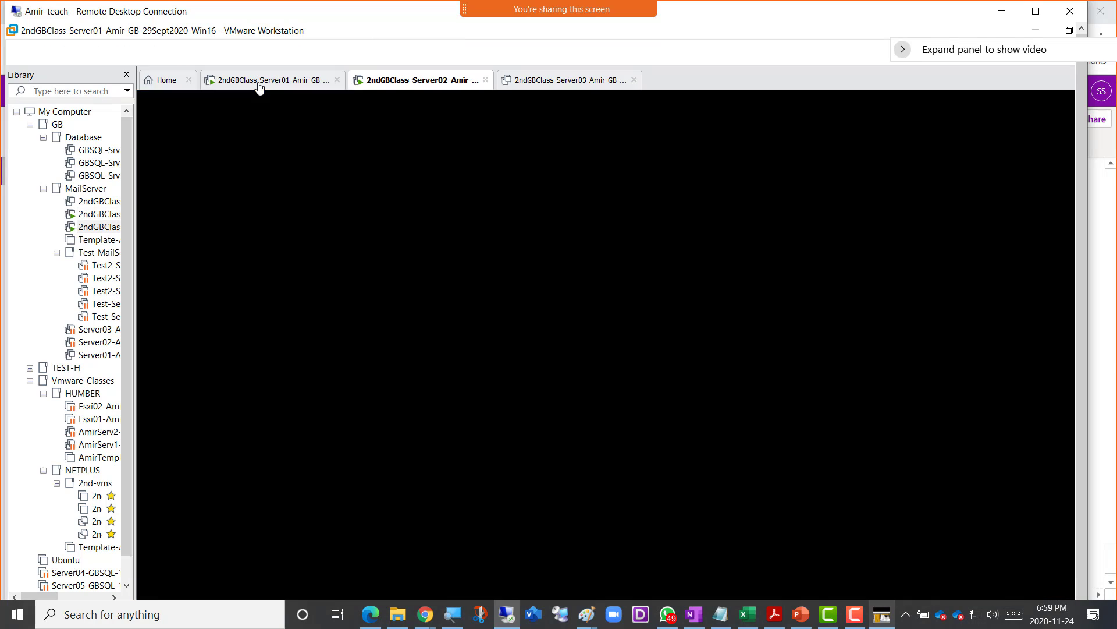
pyautogui.rightClick(260, 86)
pyautogui.moveTo(319, 109)
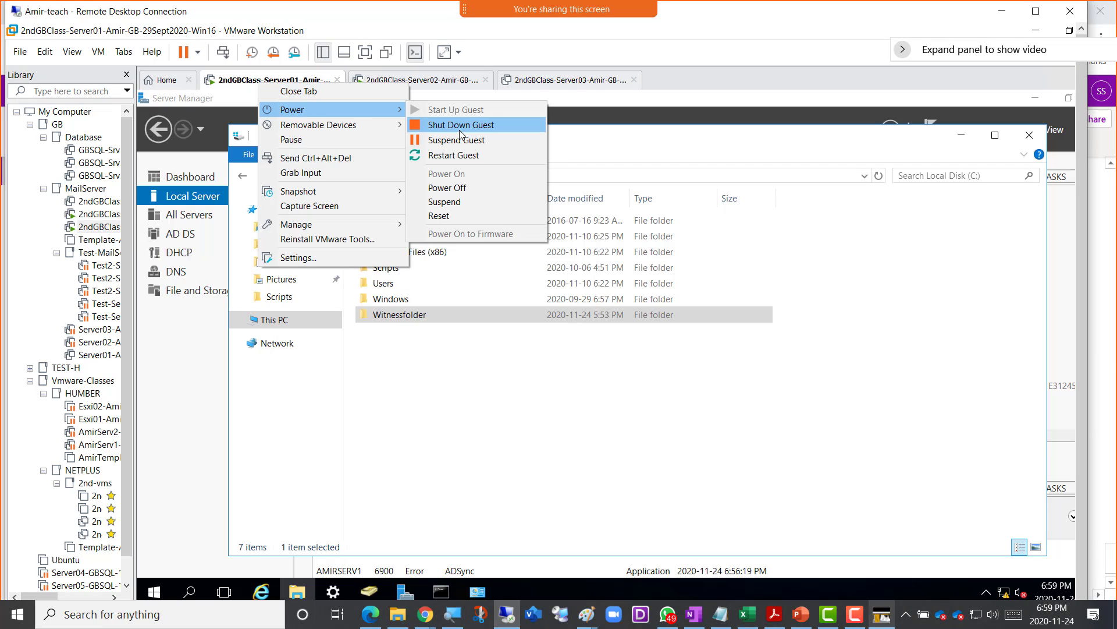
pyautogui.click(459, 128)
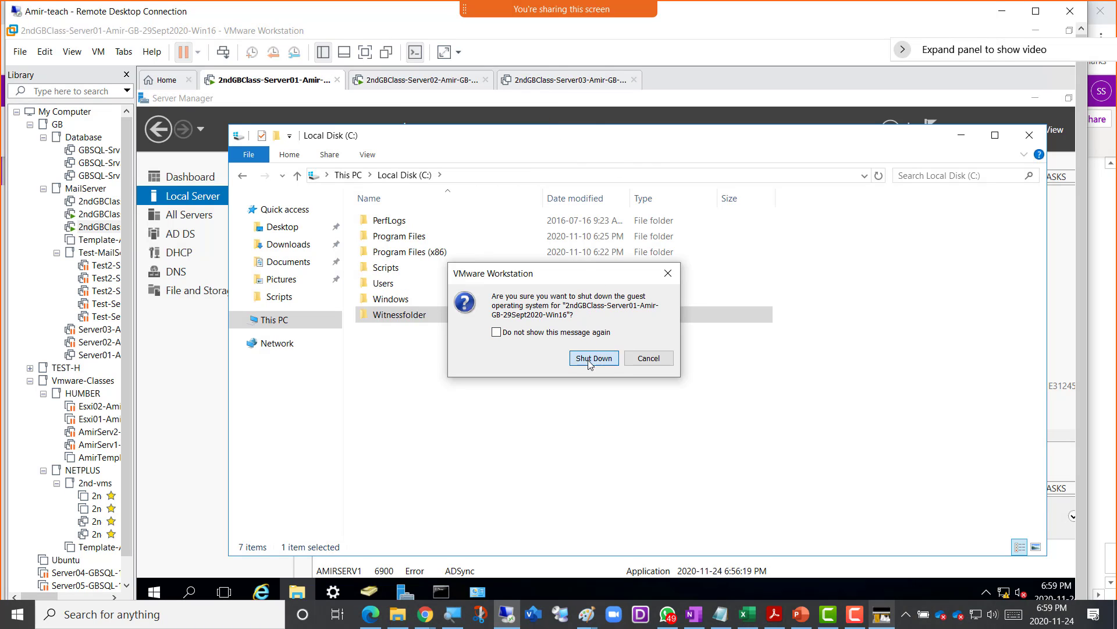
pyautogui.click(592, 358)
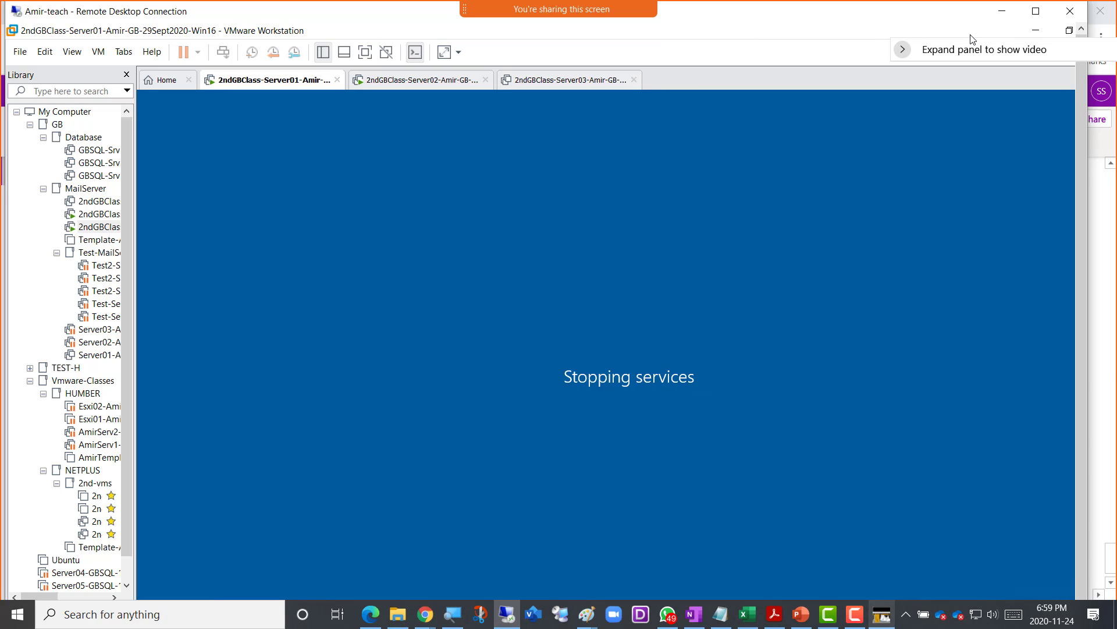
# - Minimize the Remote Desktop window and open a new Chrome incognito window
pyautogui.click(1002, 12)
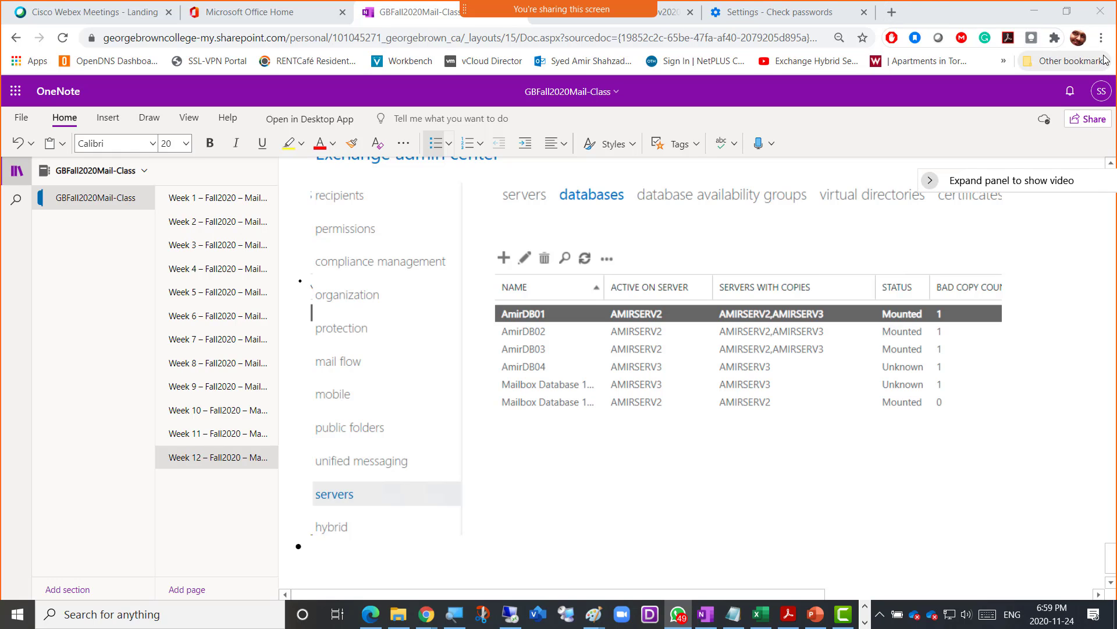
pyautogui.click(1102, 37)
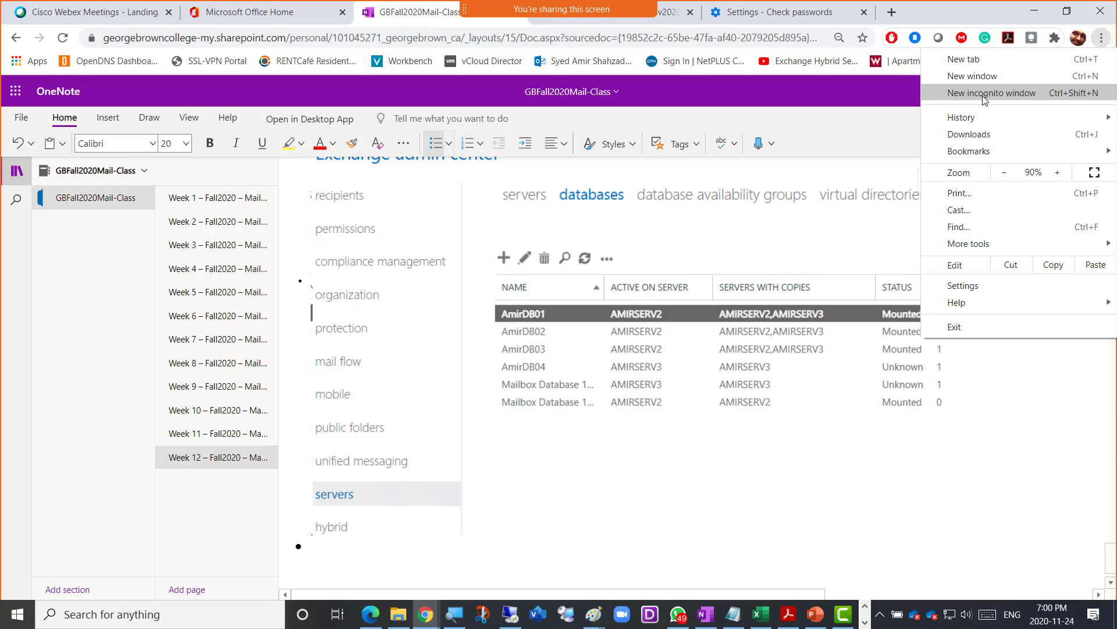
pyautogui.click(983, 98)
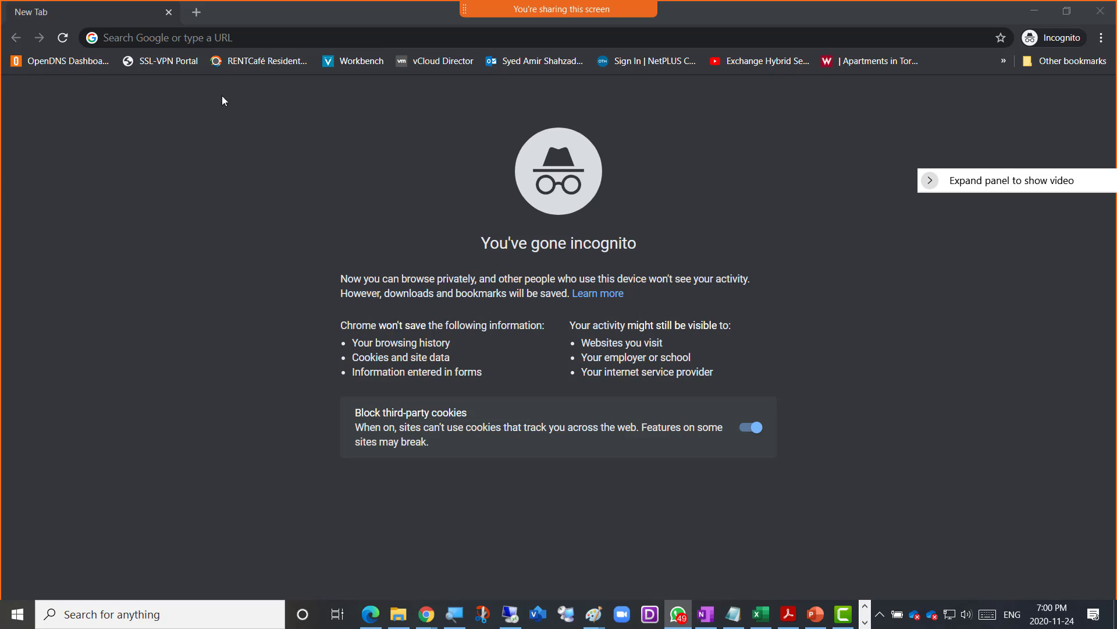
# - Place the cursor in the blank New Tab address bar of the incognito window
pyautogui.click(243, 38)
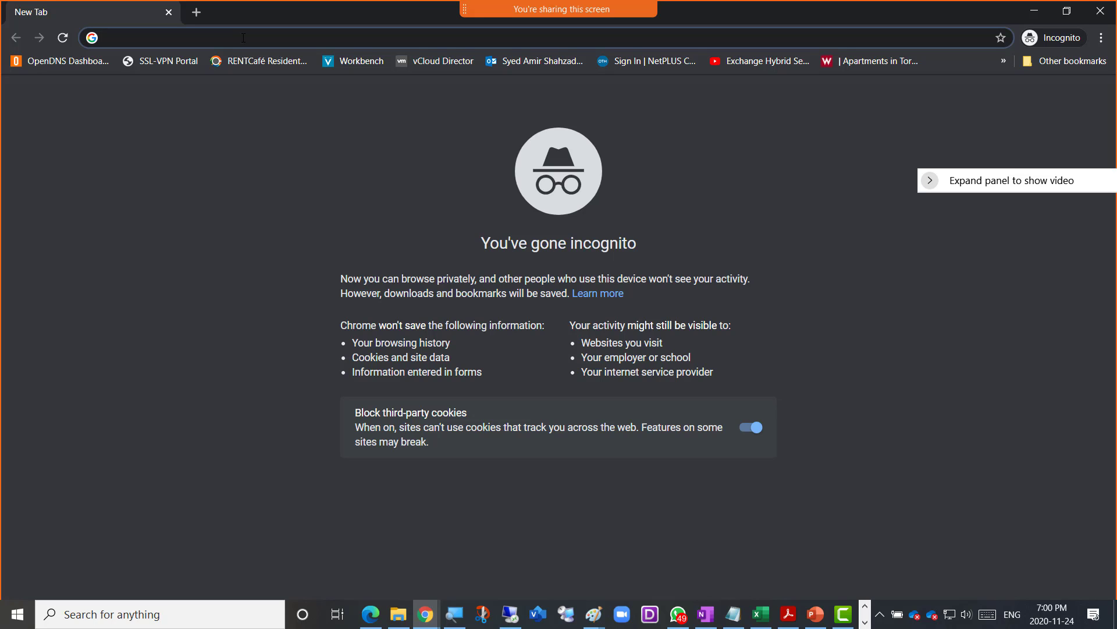
# - Enter portal.office.com in the incognito address bar and load the sign-in page
pyautogui.write('por')
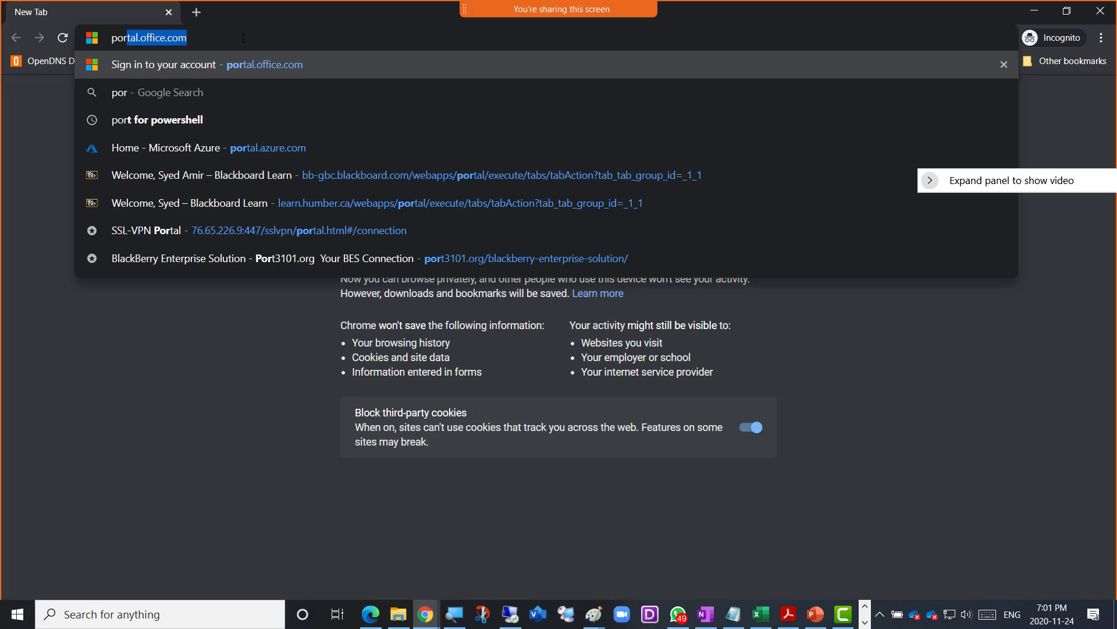
pyautogui.press('BackSpace')
pyautogui.press('BackSpace')
pyautogui.press('BackSpace')
pyautogui.press('BackSpace')
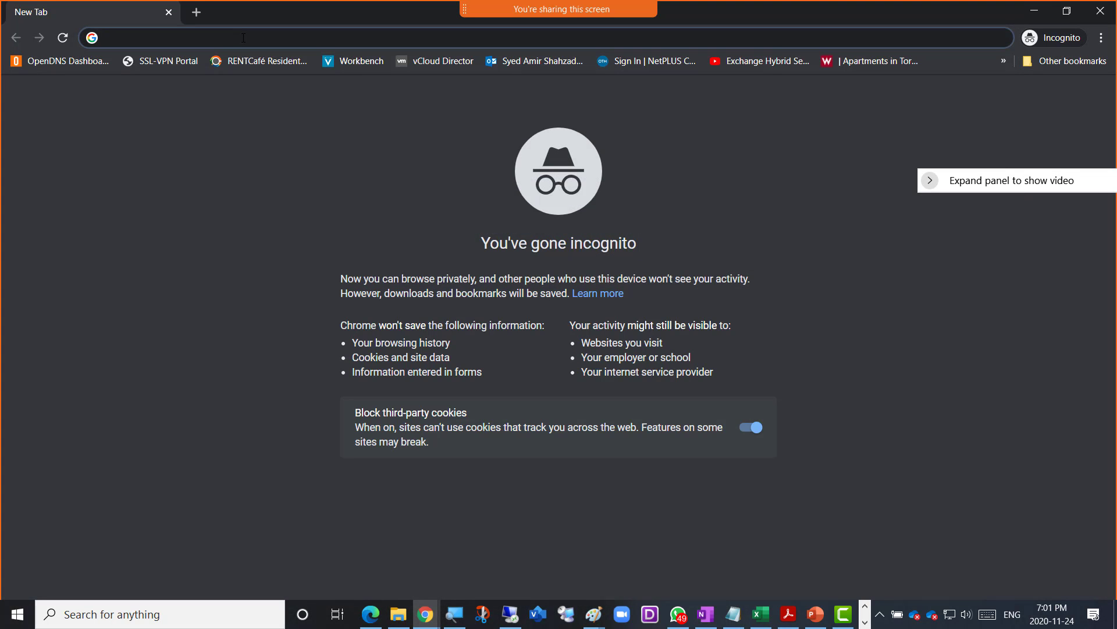
pyautogui.write('port')
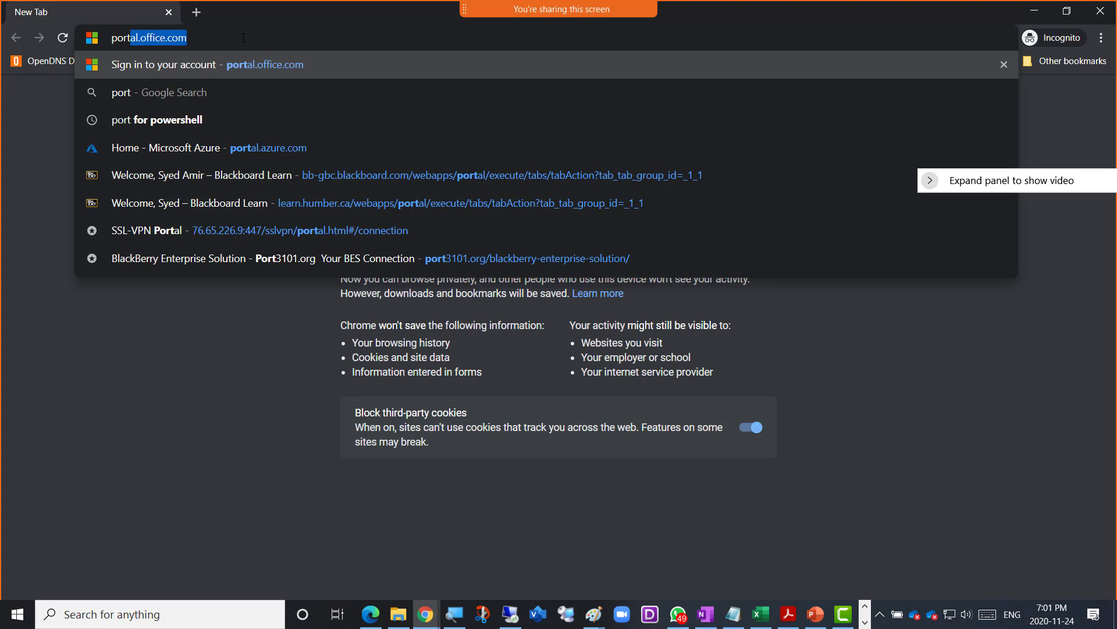
pyautogui.write('al.offic')
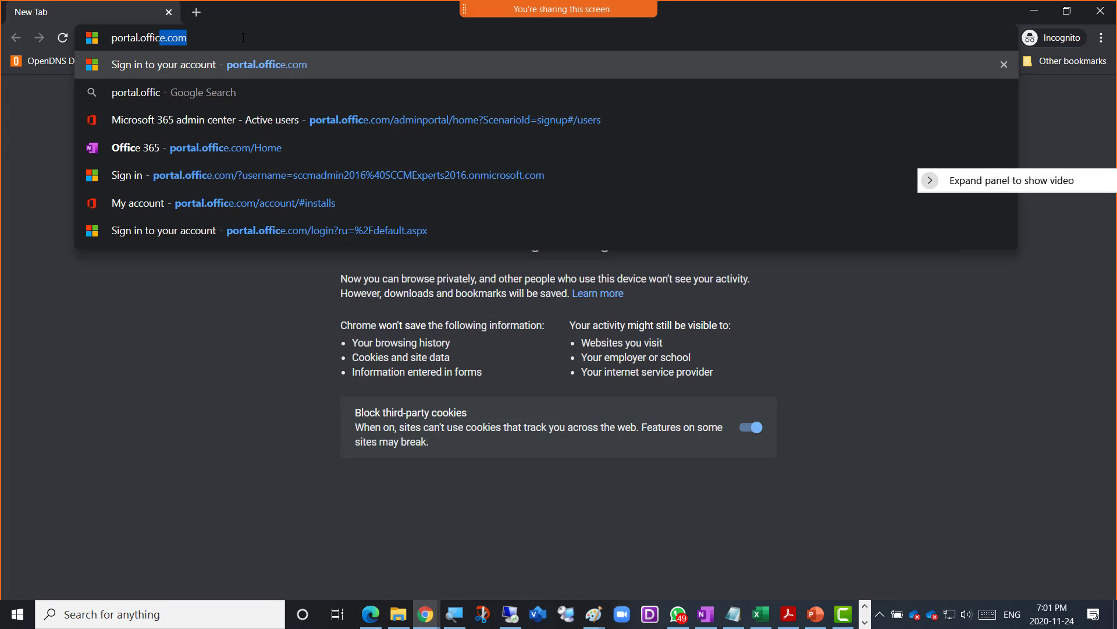
pyautogui.write('e.com')
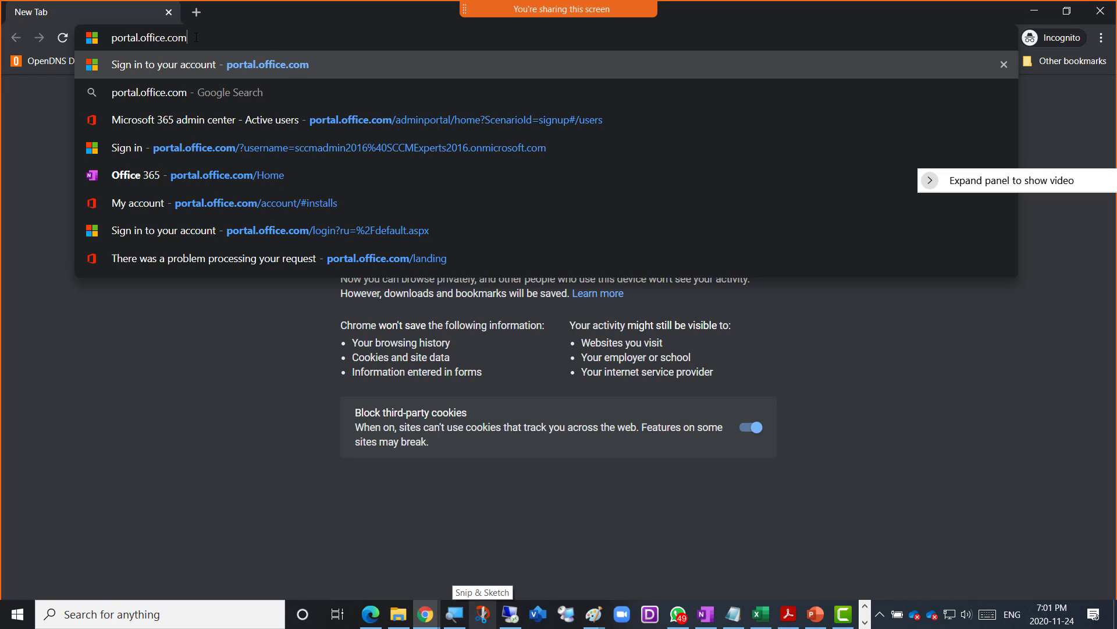
pyautogui.click(1101, 38)
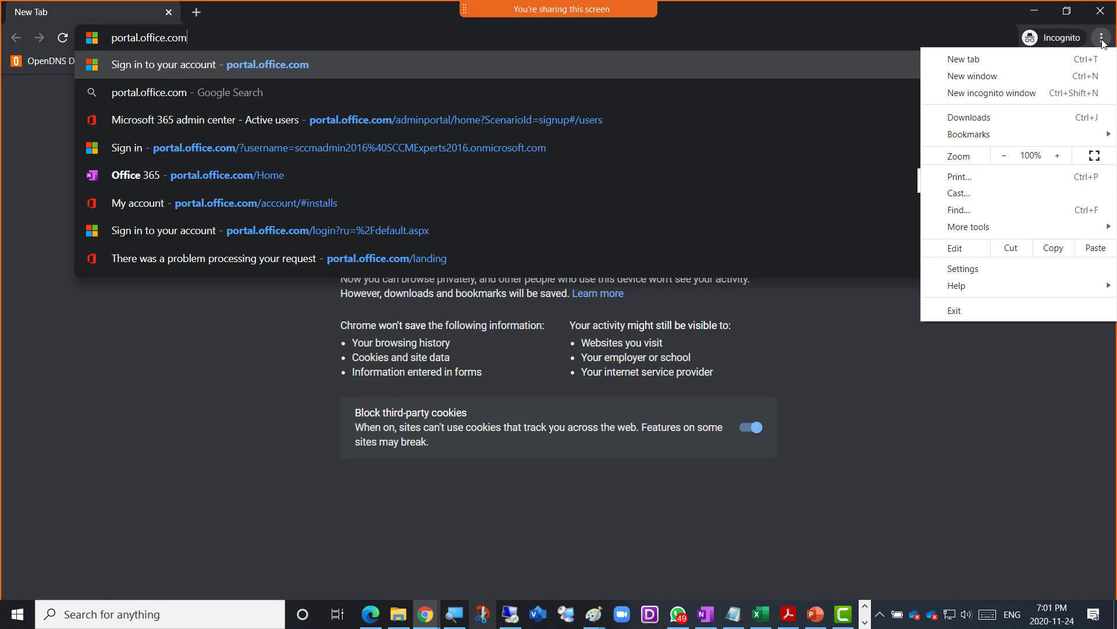
pyautogui.click(1102, 40)
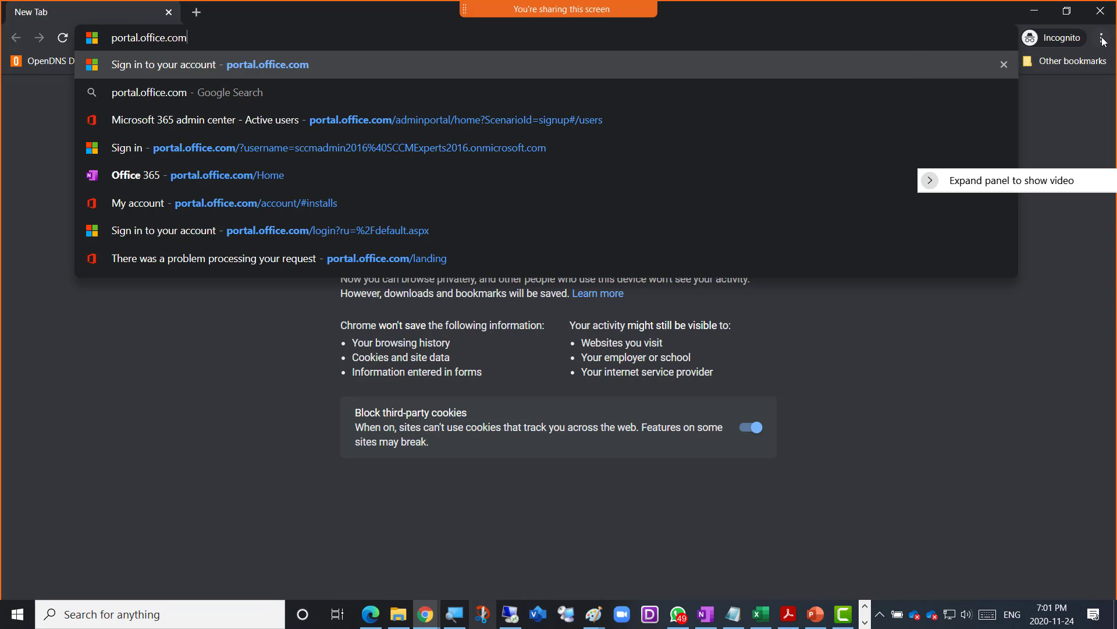
pyautogui.click(1102, 38)
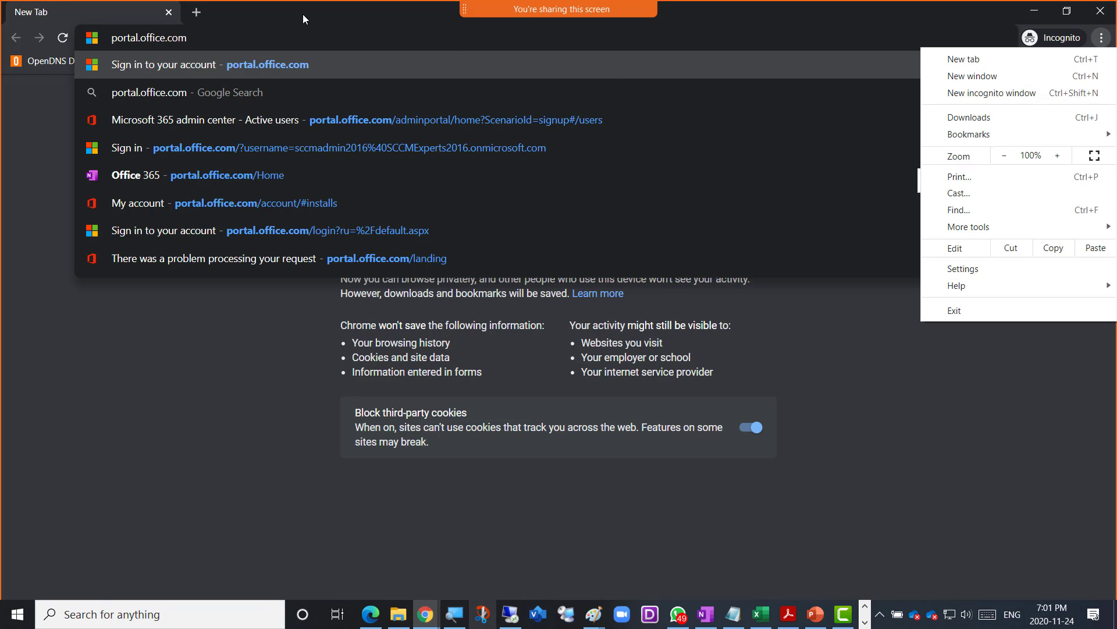
pyautogui.press('Escape')
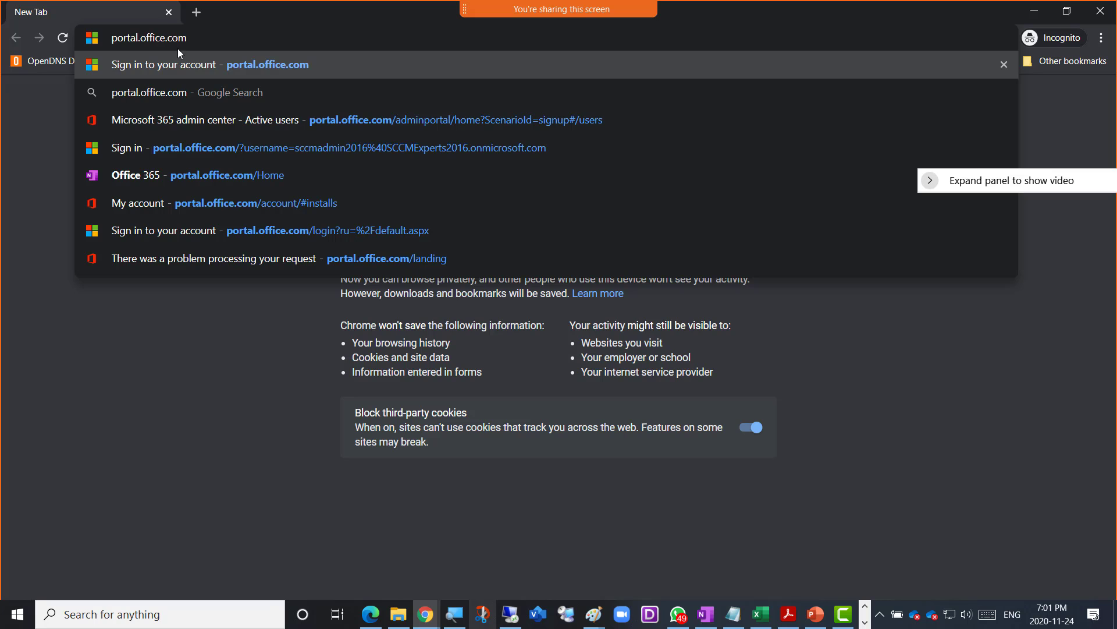
pyautogui.press('Return')
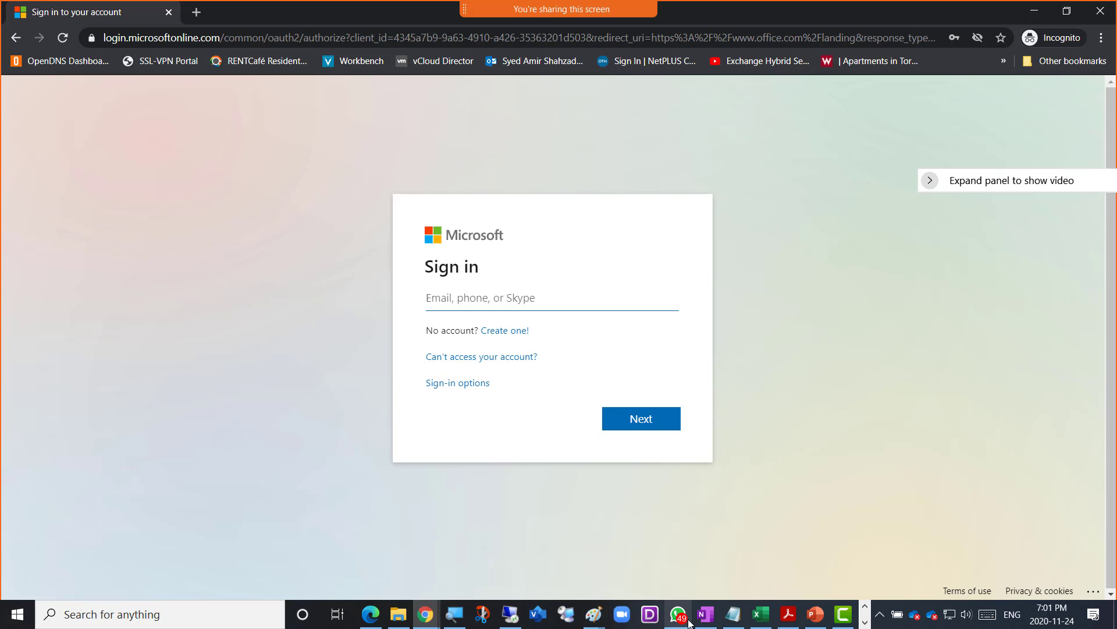
# - Open the Office365 user account creation notes page and copy the saved username address
pyautogui.click(706, 621)
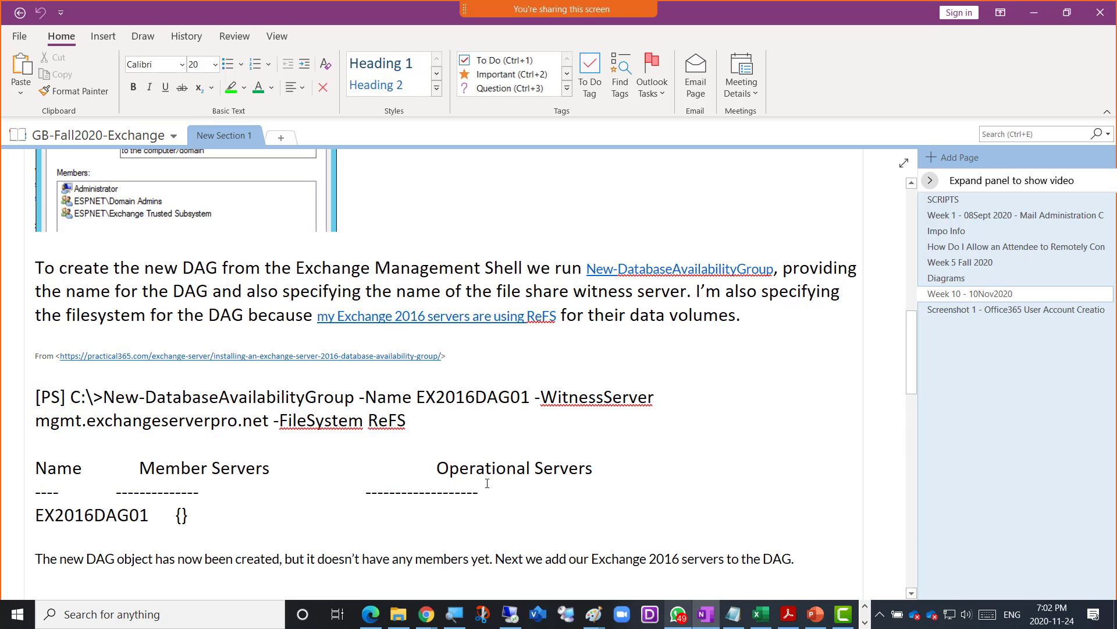
pyautogui.click(945, 309)
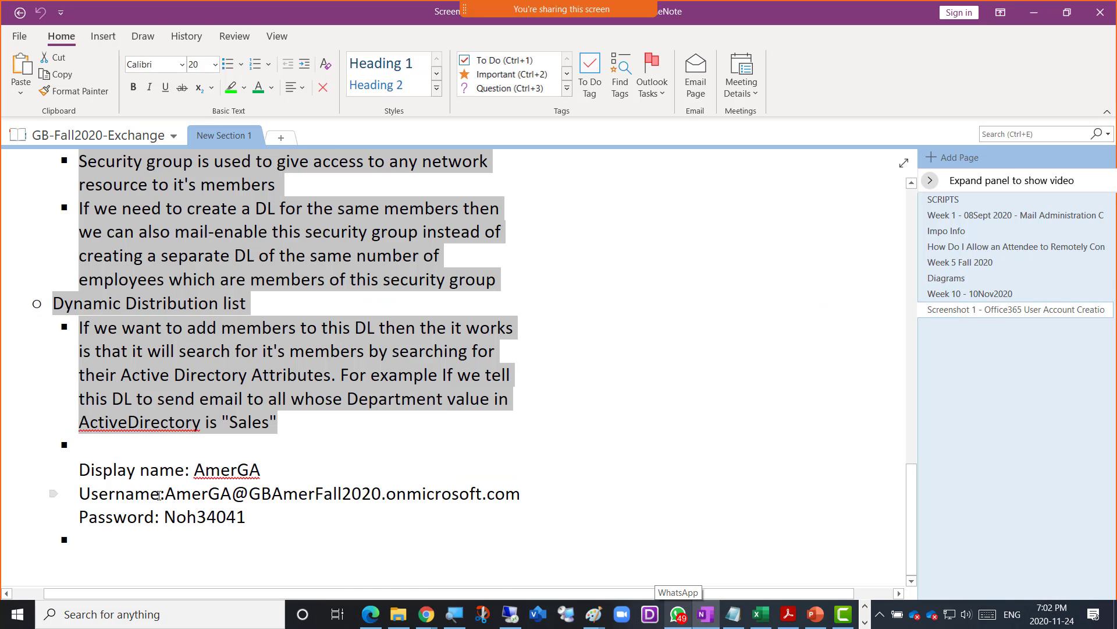
pyautogui.moveTo(168, 495); pyautogui.dragTo(232, 495)
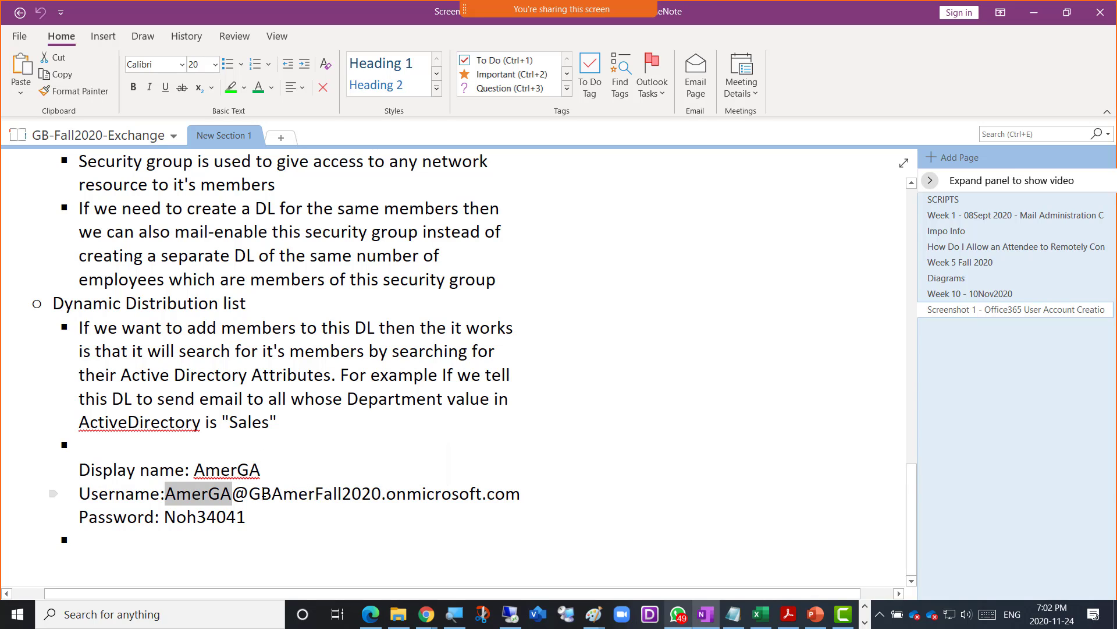
pyautogui.click(167, 498)
pyautogui.moveTo(168, 498); pyautogui.dragTo(518, 501)
pyautogui.hotkey('ctrl', 'c')
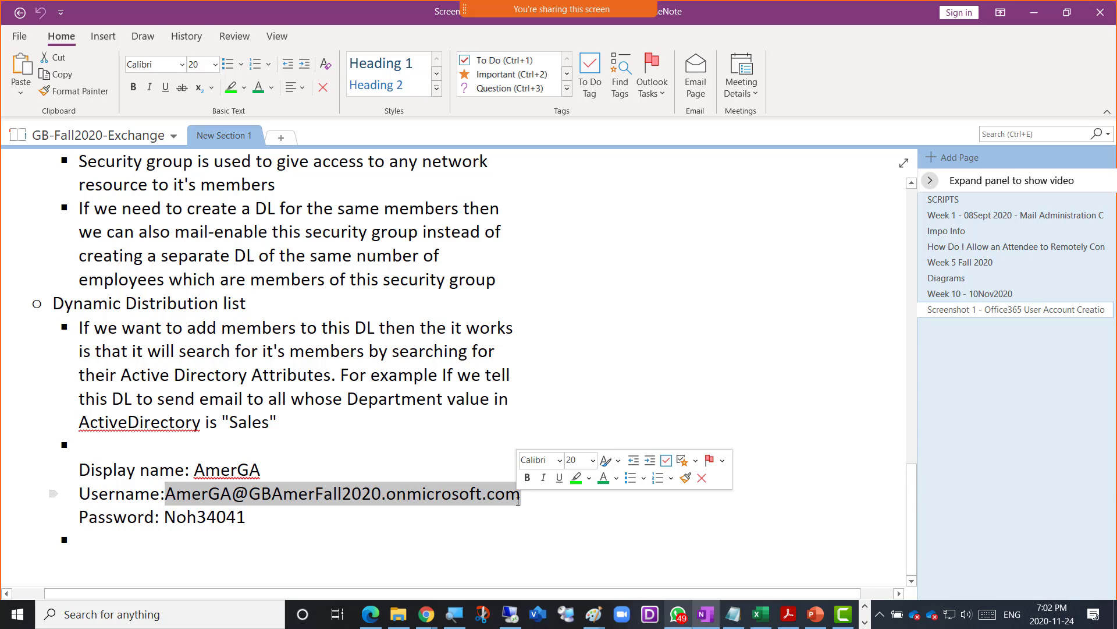
# - Paste the username on a new bullet, change its name part to Admin, and copy it
pyautogui.click(282, 511)
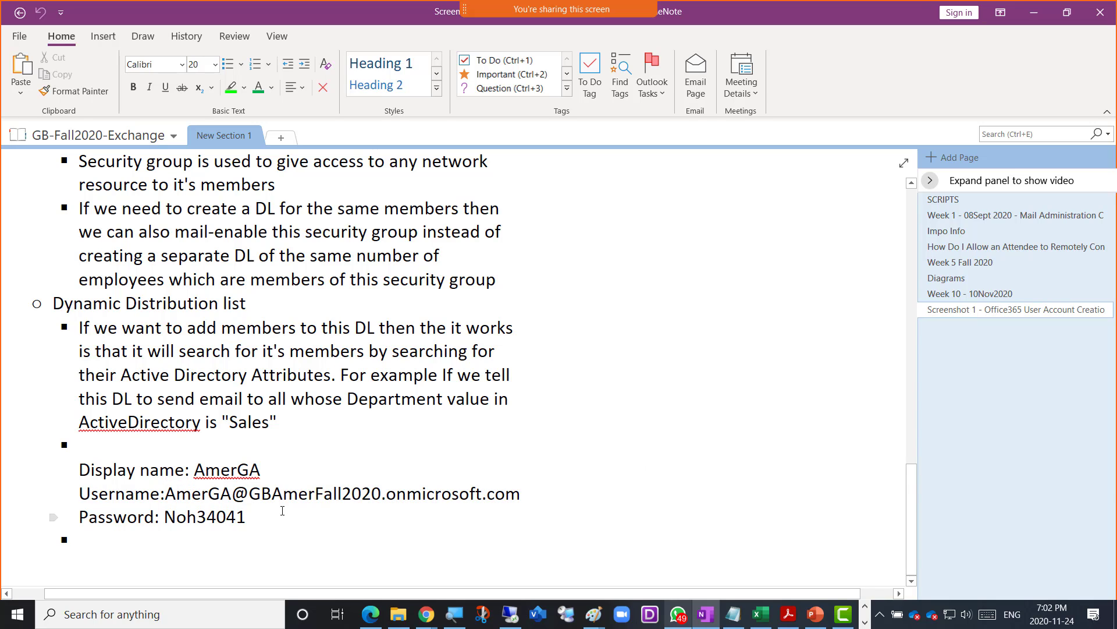
pyautogui.press('Return')
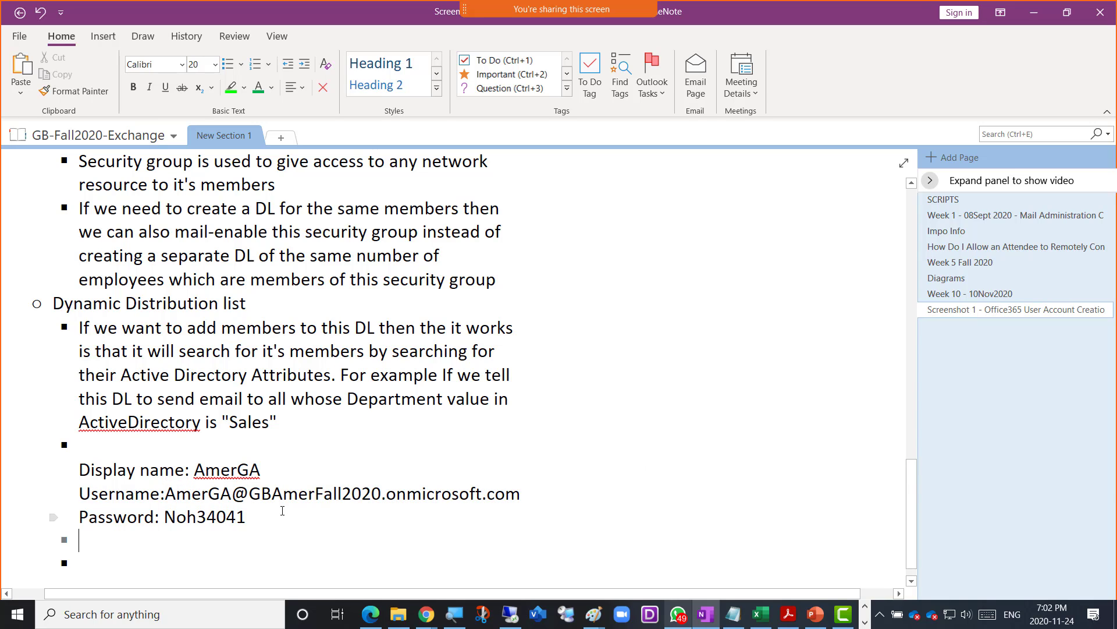
pyautogui.hotkey('ctrl', 'v')
pyautogui.press('Up')
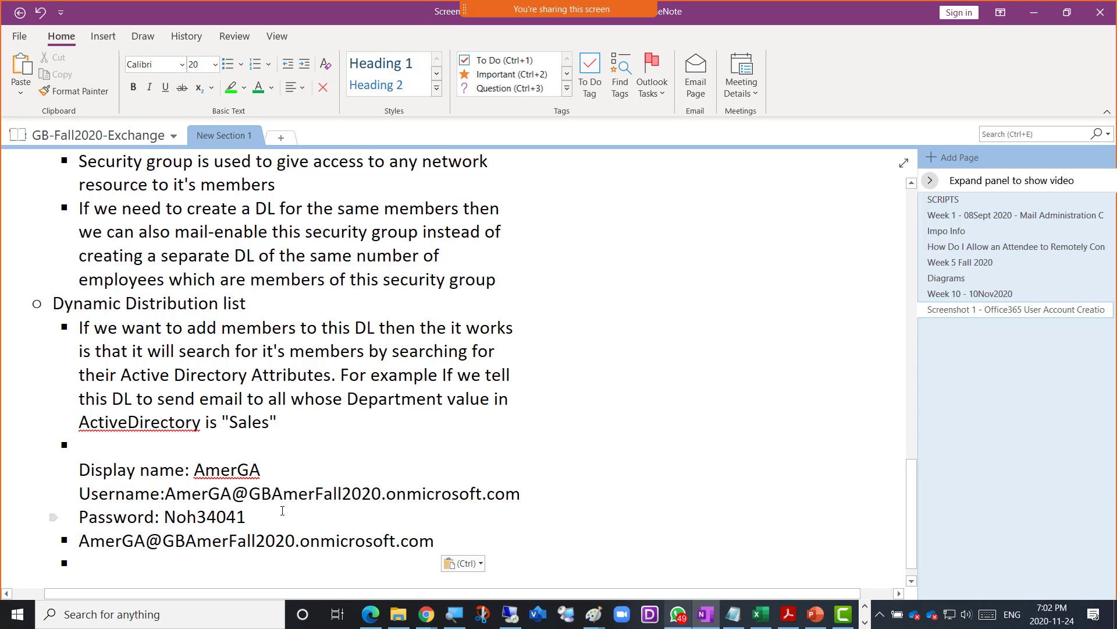
pyautogui.press('Right')
pyautogui.press('Right')
pyautogui.hotkey('shift', 'Right')
pyautogui.hotkey('shift', 'Right')
pyautogui.hotkey('shift', 'Right')
pyautogui.hotkey('shift', 'Right')
pyautogui.hotkey('shift', 'Right')
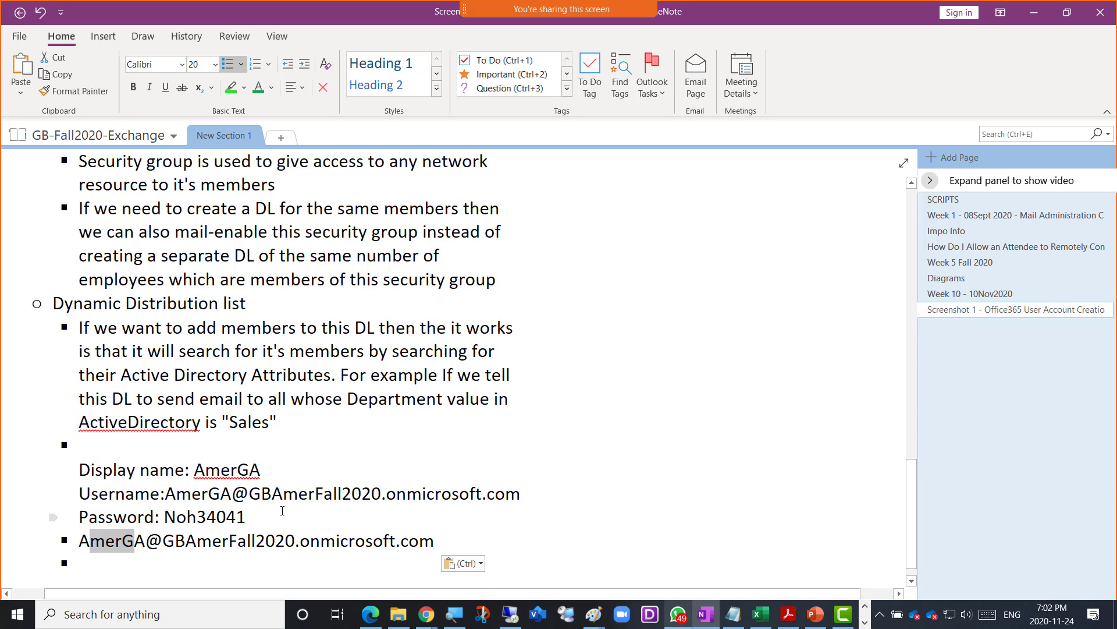
pyautogui.write('dmin')
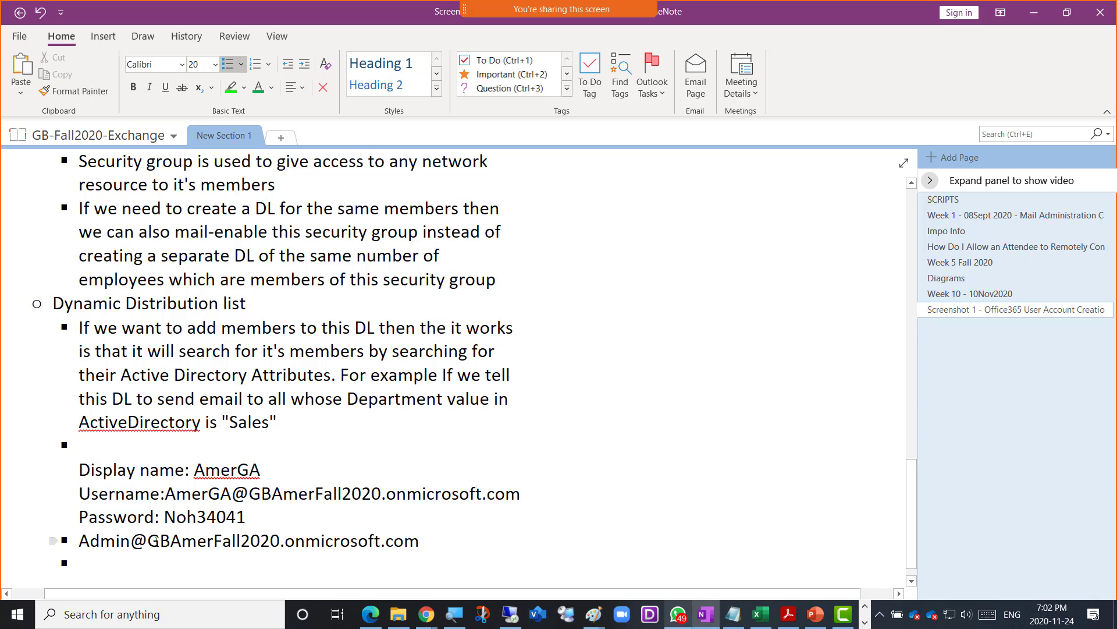
pyautogui.moveTo(156, 540); pyautogui.dragTo(420, 541)
pyautogui.hotkey('ctrl', 'c')
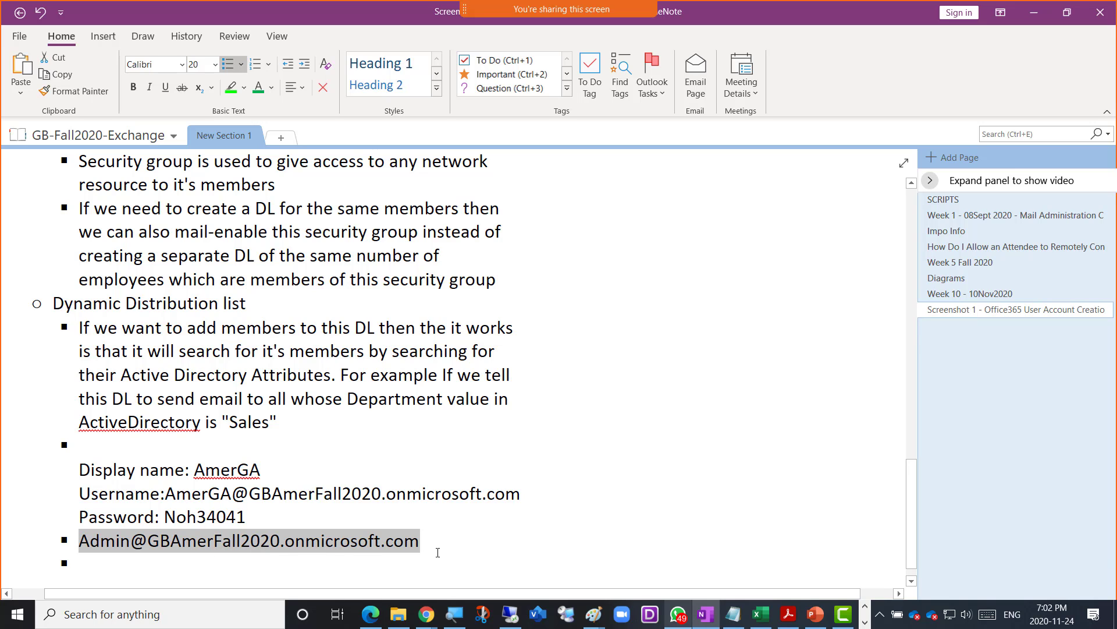
pyautogui.hotkey('alt', 'Tab')
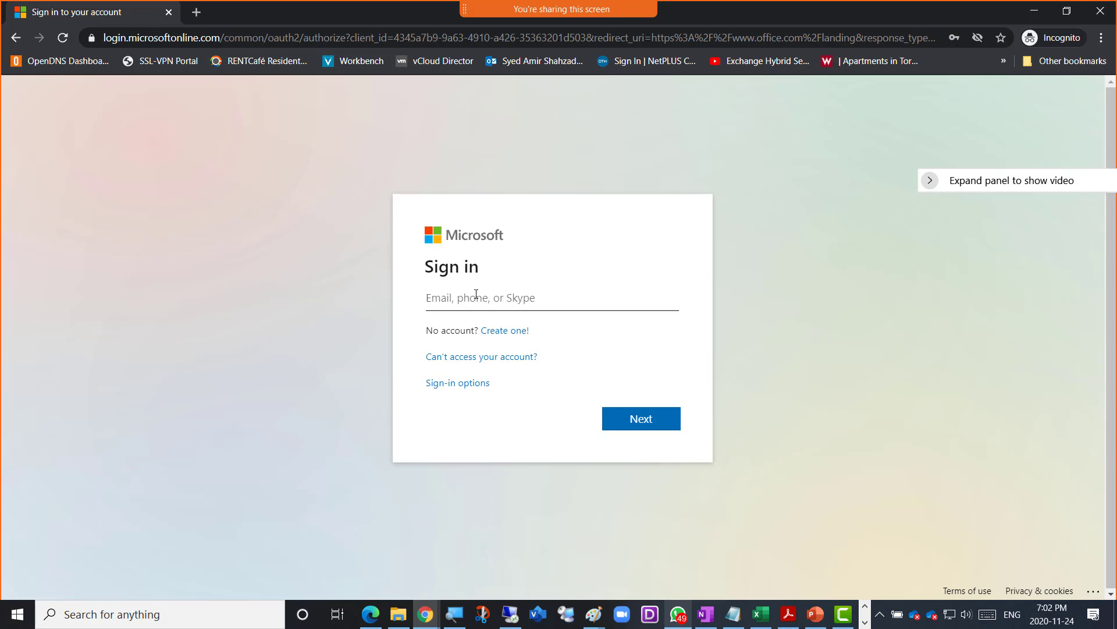
# - Paste the admin address into the sign-in field, add the tenant prefix, and submit it
pyautogui.hotkey('ctrl', 'v')
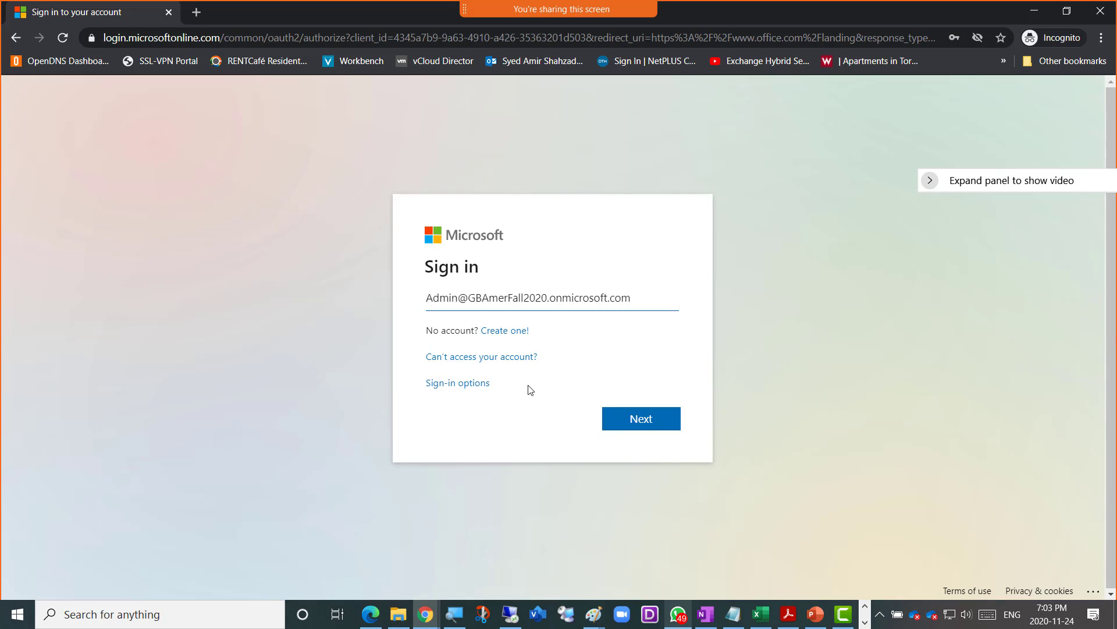
pyautogui.click(637, 425)
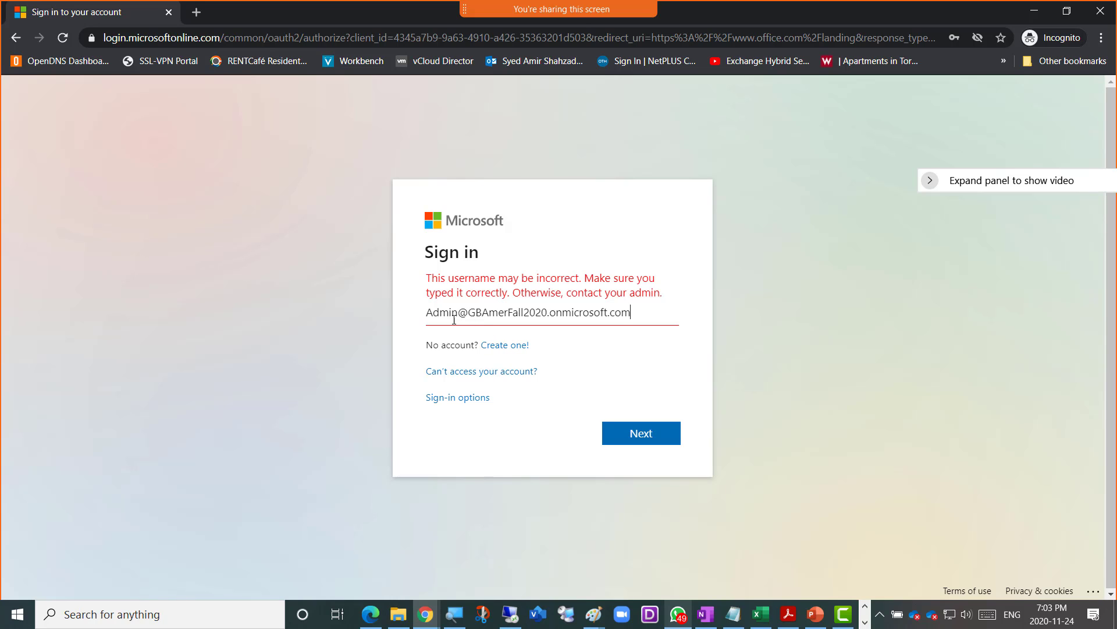
pyautogui.click(430, 314)
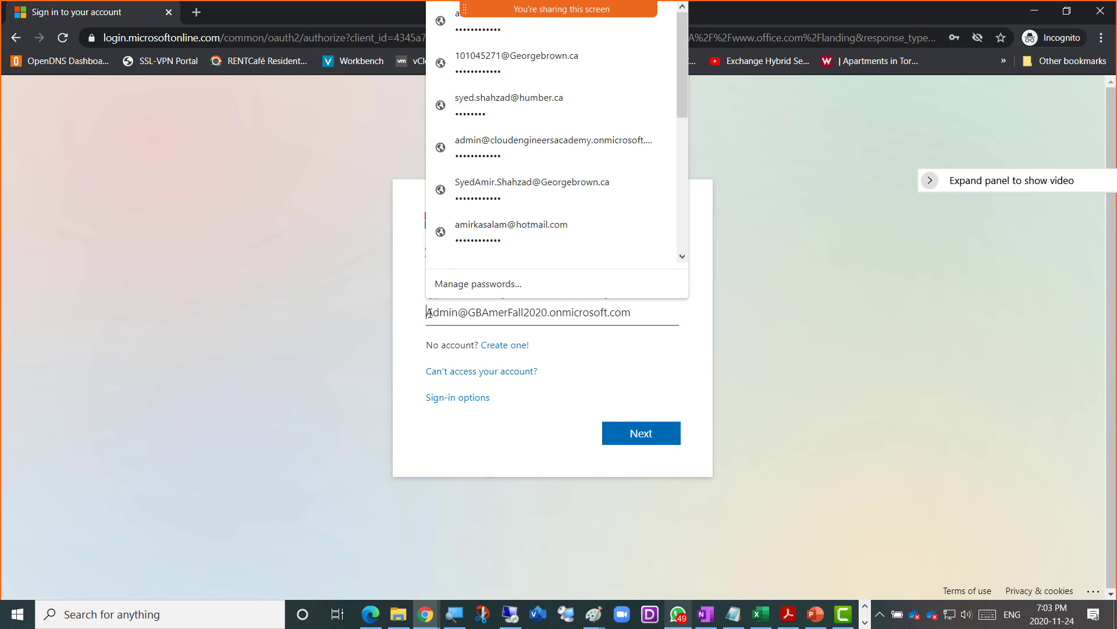
pyautogui.write('Amer')
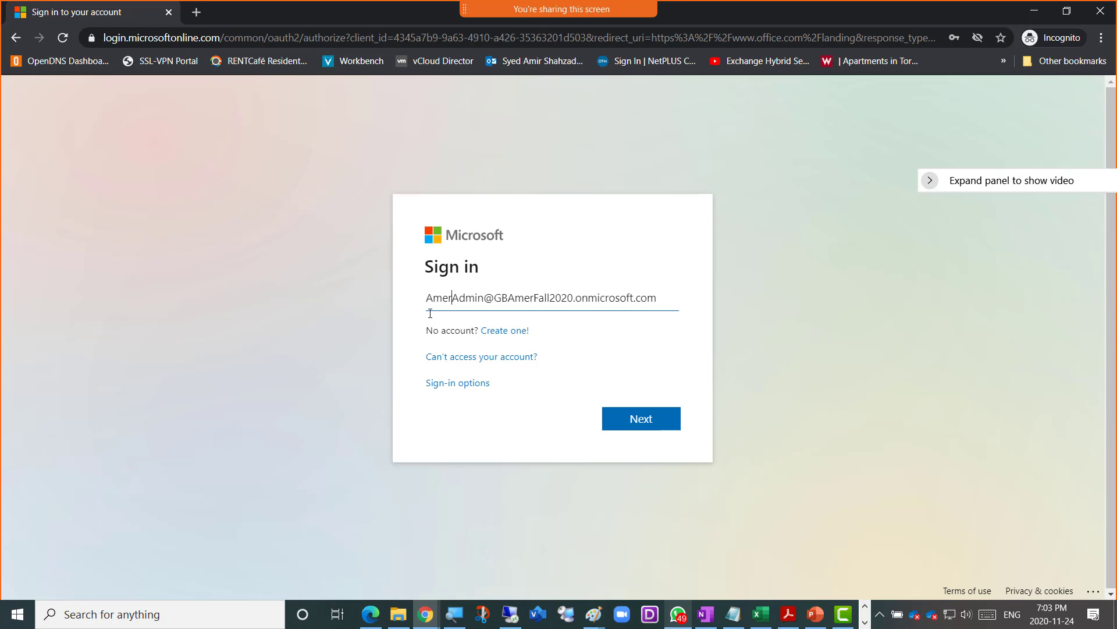
pyautogui.click(625, 419)
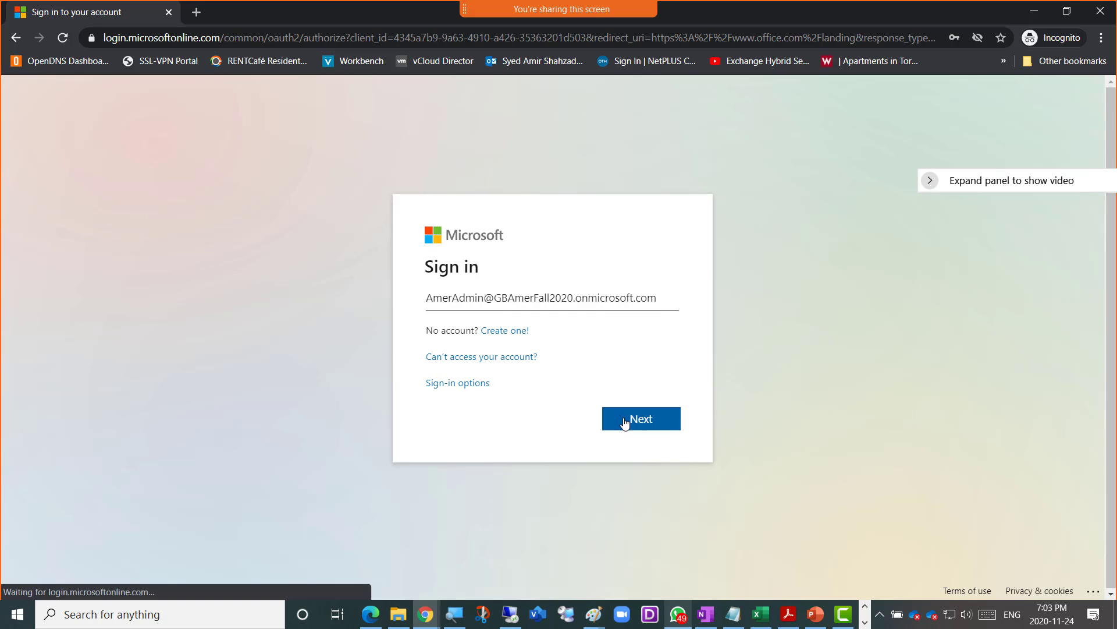
# - Add the same prefix to the admin line in OneNote, then enter the admin password
pyautogui.click(707, 613)
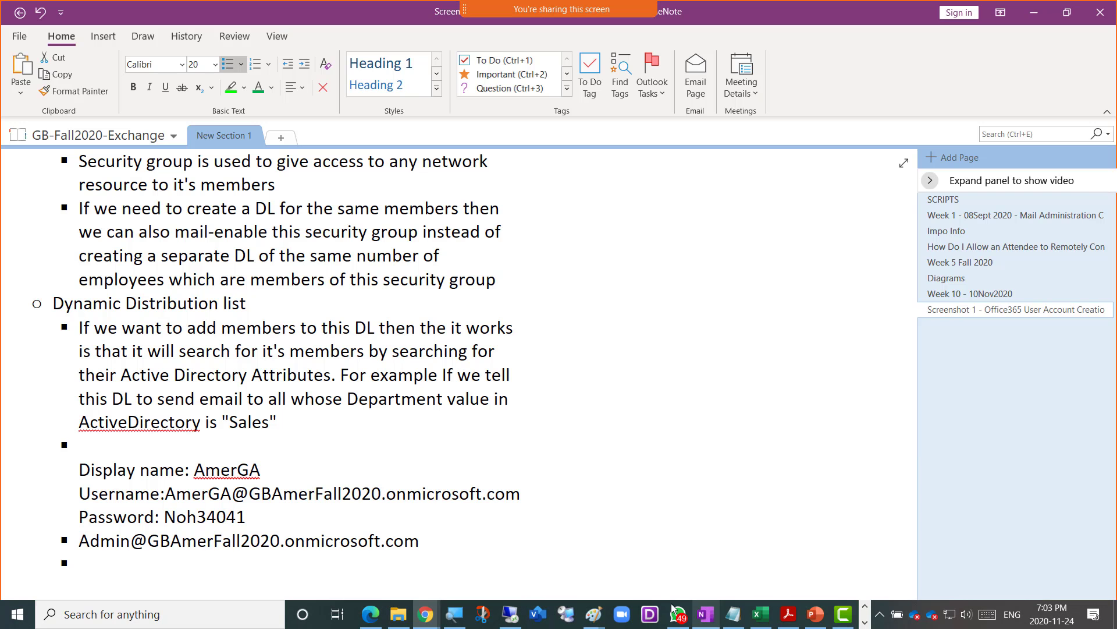
pyautogui.click(77, 544)
pyautogui.write('Amer')
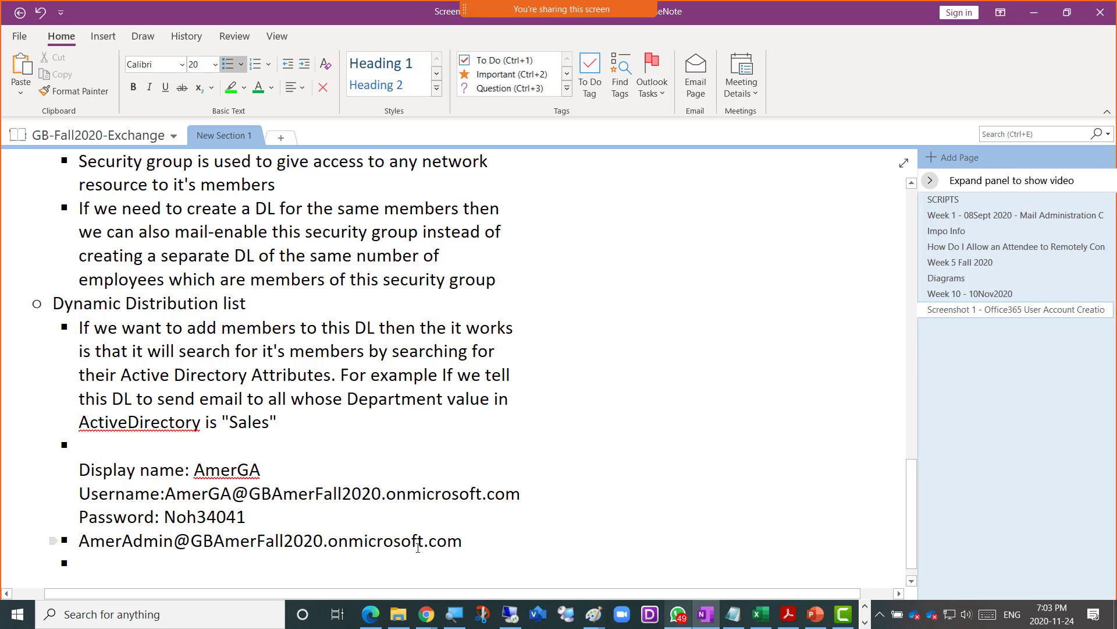
pyautogui.hotkey('alt', 'Tab')
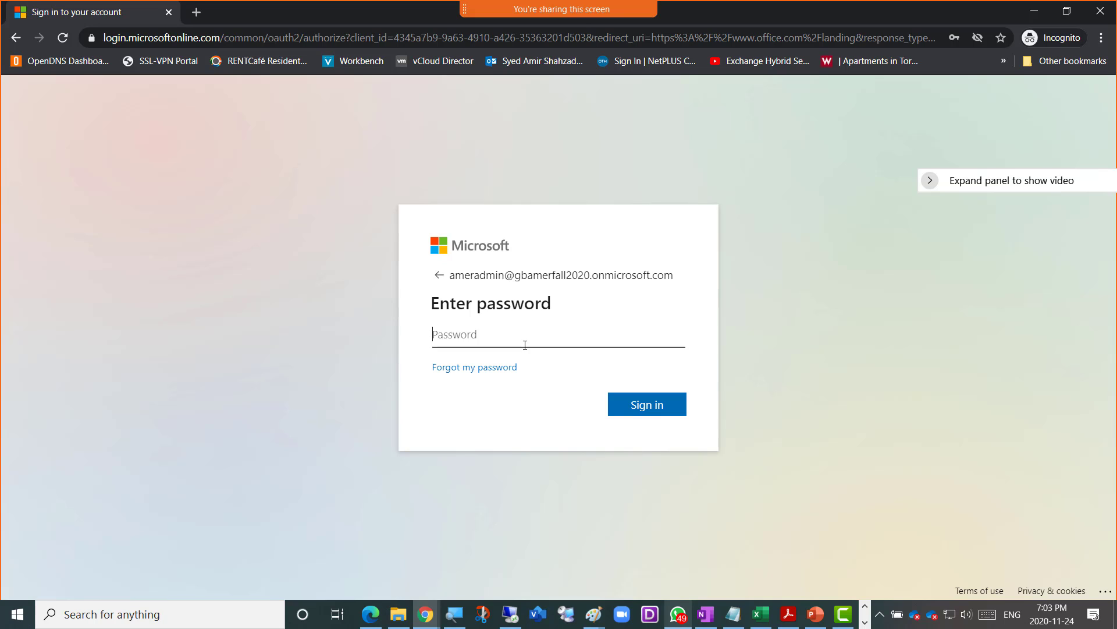
pyautogui.write('************')
pyautogui.press('Return')
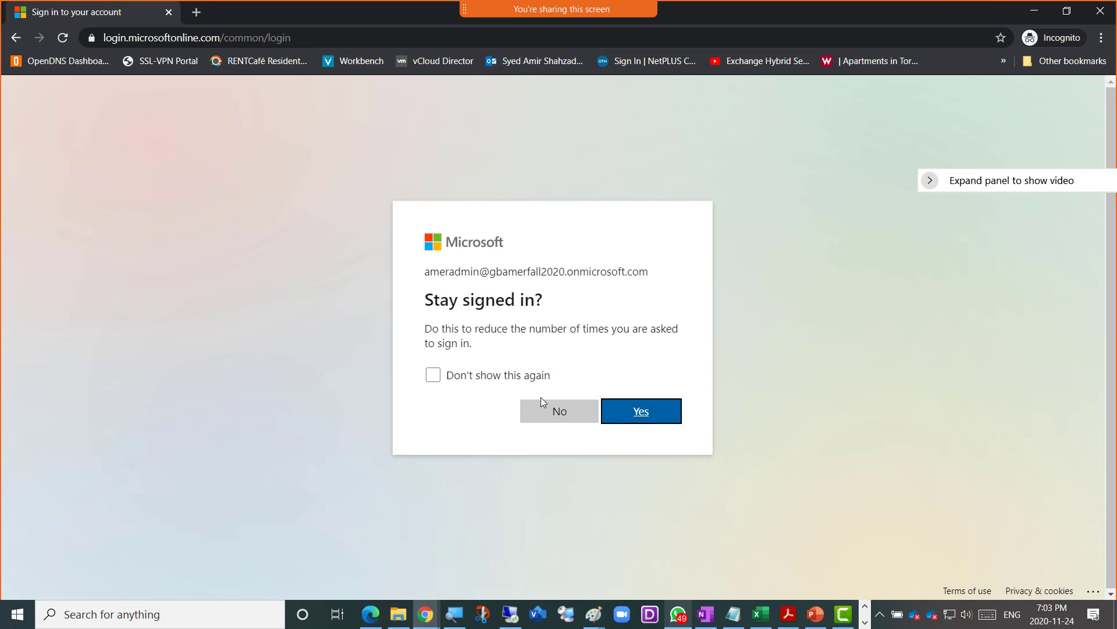
# - Answer No to 'Stay signed in?' and launch Admin from the Office 365 sidebar
pyautogui.click(542, 419)
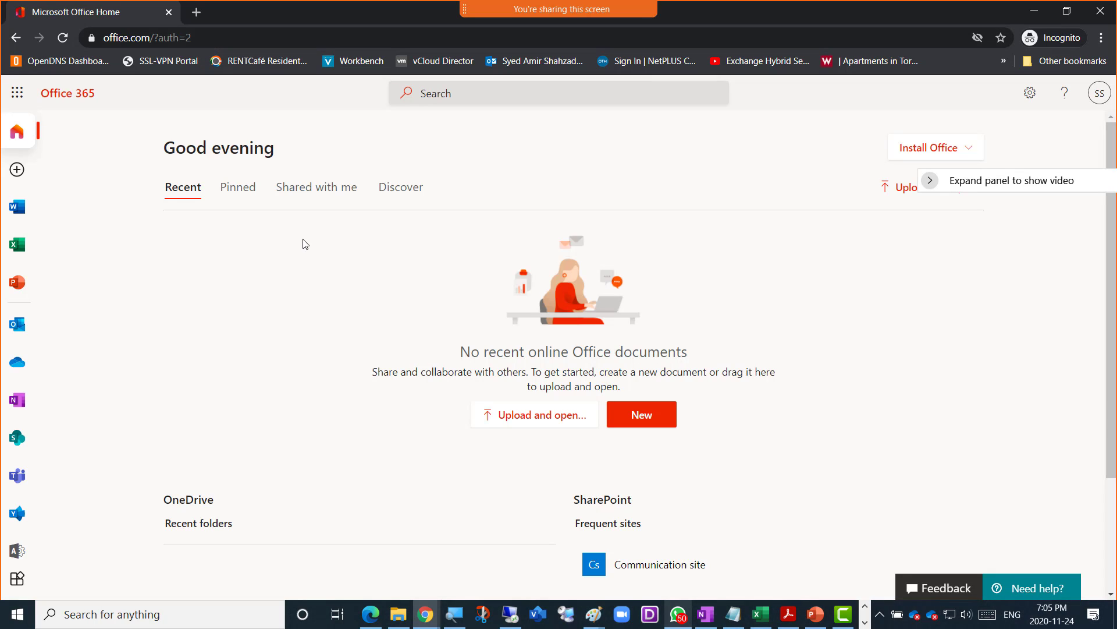
pyautogui.click(17, 553)
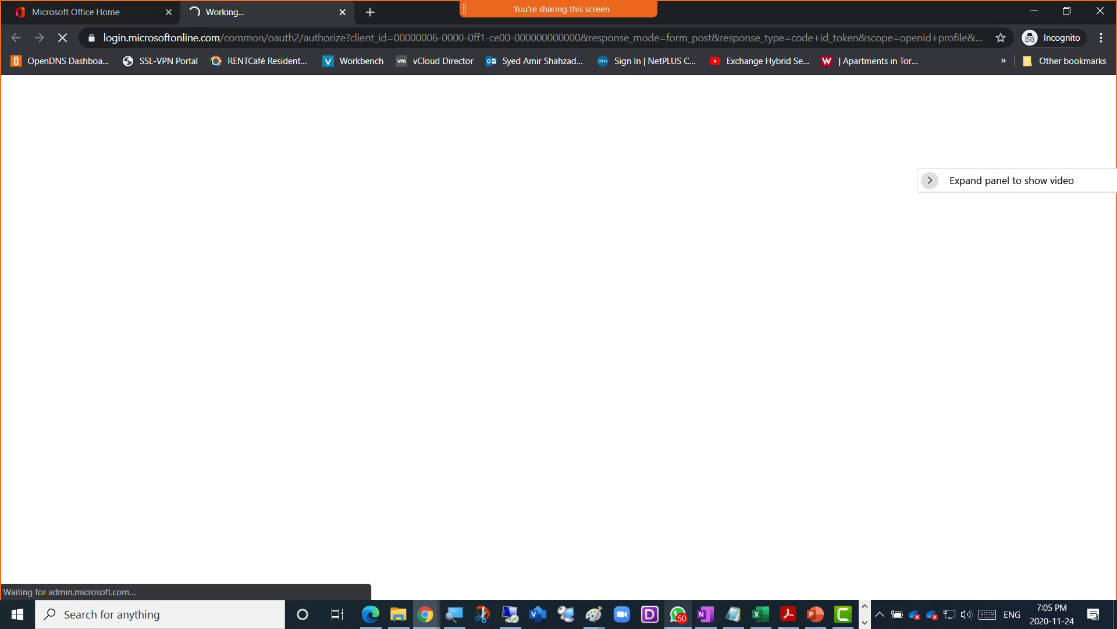
# - Return to OneNote and select the tenant admin address line on the notes page
pyautogui.click(705, 617)
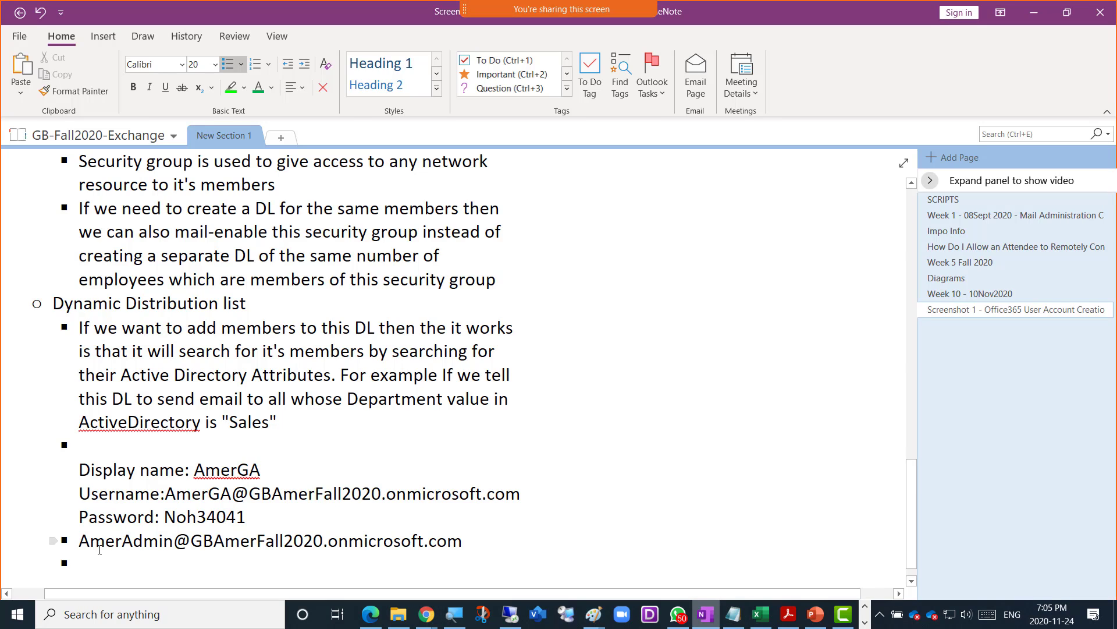
pyautogui.moveTo(81, 542); pyautogui.dragTo(463, 547)
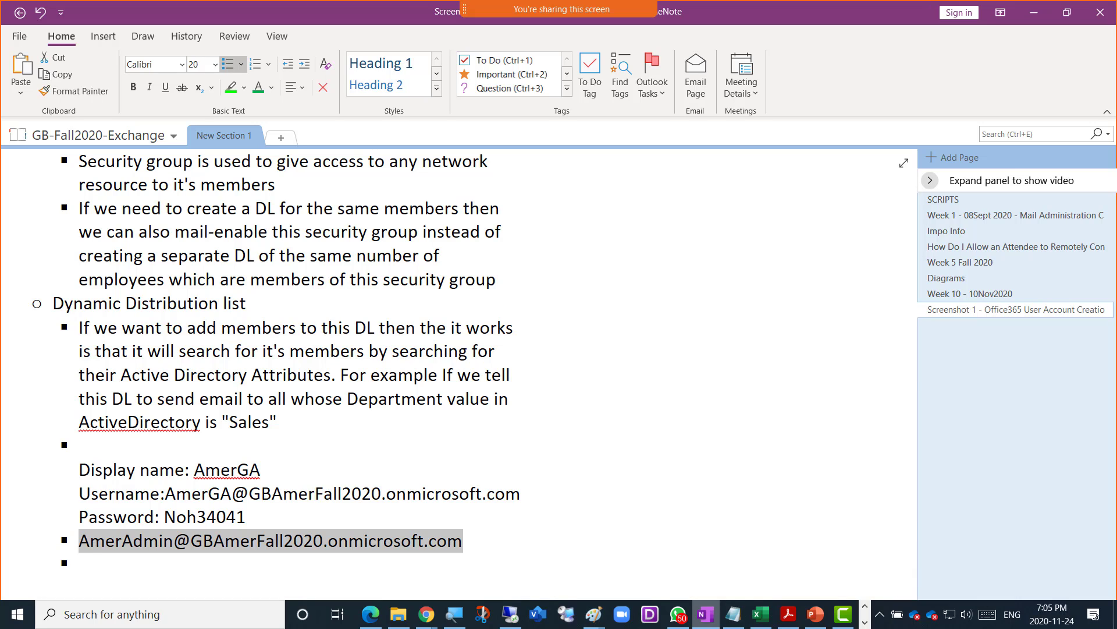
pyautogui.hotkey('alt', 'Tab')
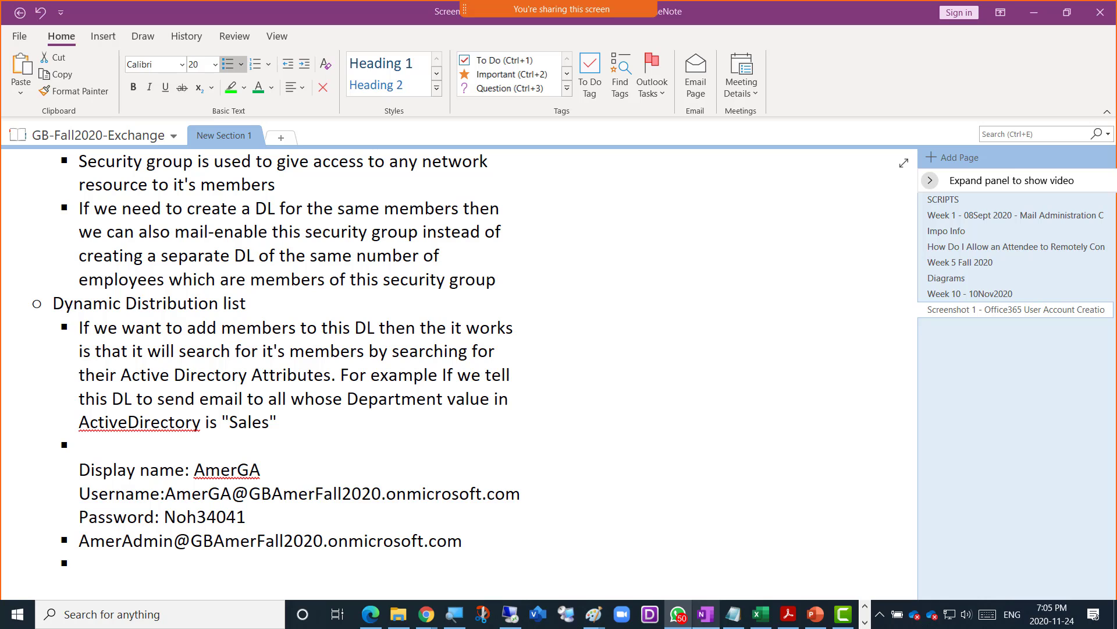
# - Zoom into and inspect the WhatsApp photo of the 'That didn't work' sign-in error, then close it
pyautogui.moveTo(1116, 64); pyautogui.dragTo(516, 33)
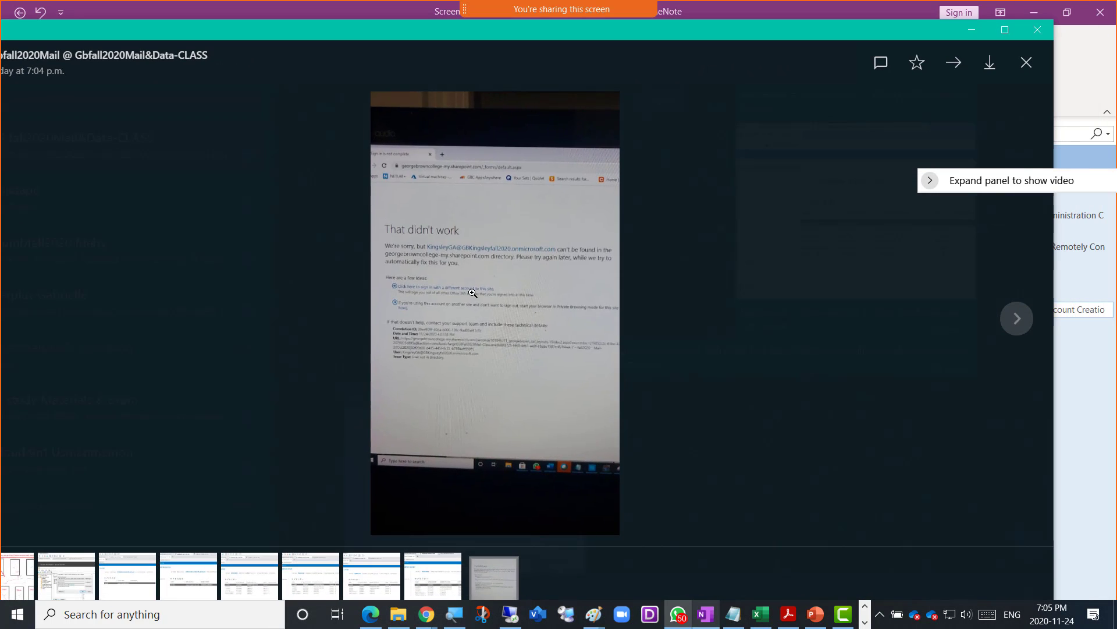
pyautogui.click(472, 297)
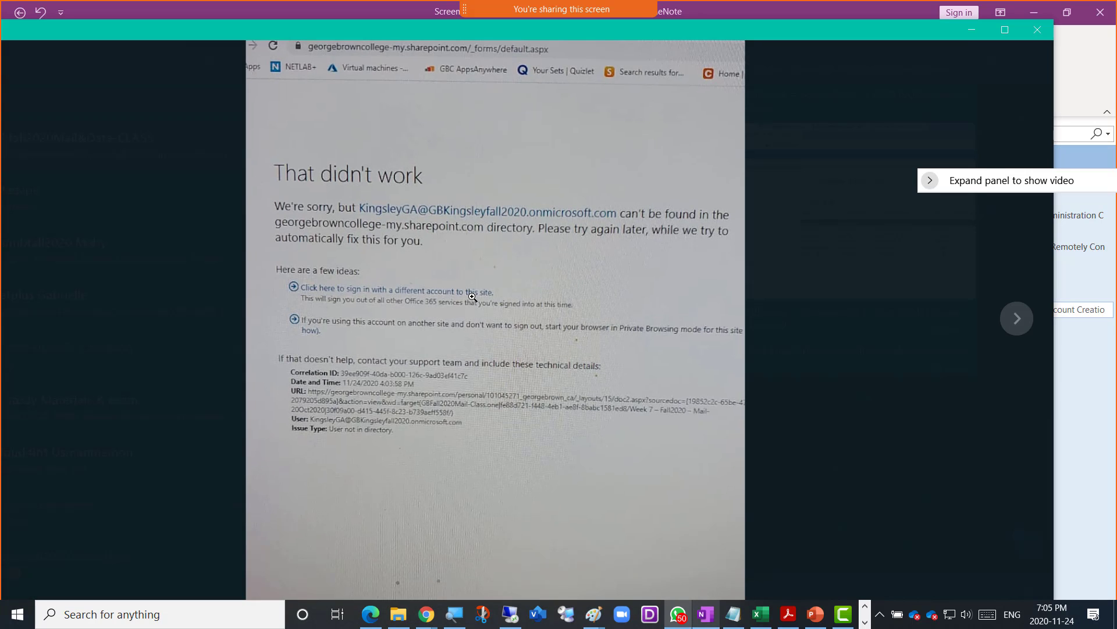
pyautogui.scroll(2, 500, 216)
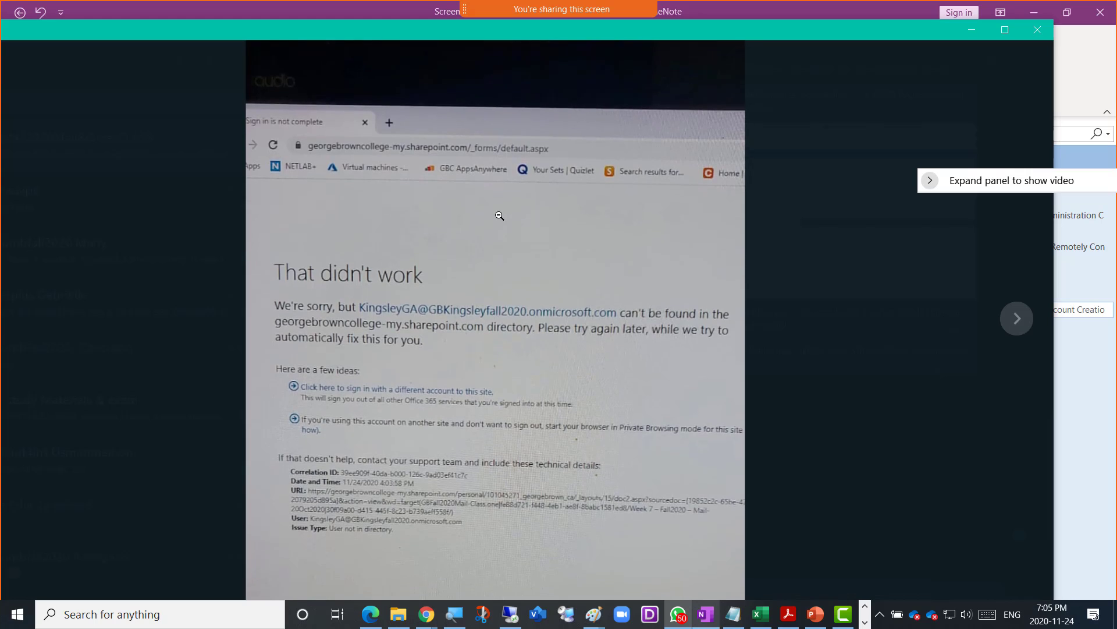
pyautogui.scroll(1, 501, 174)
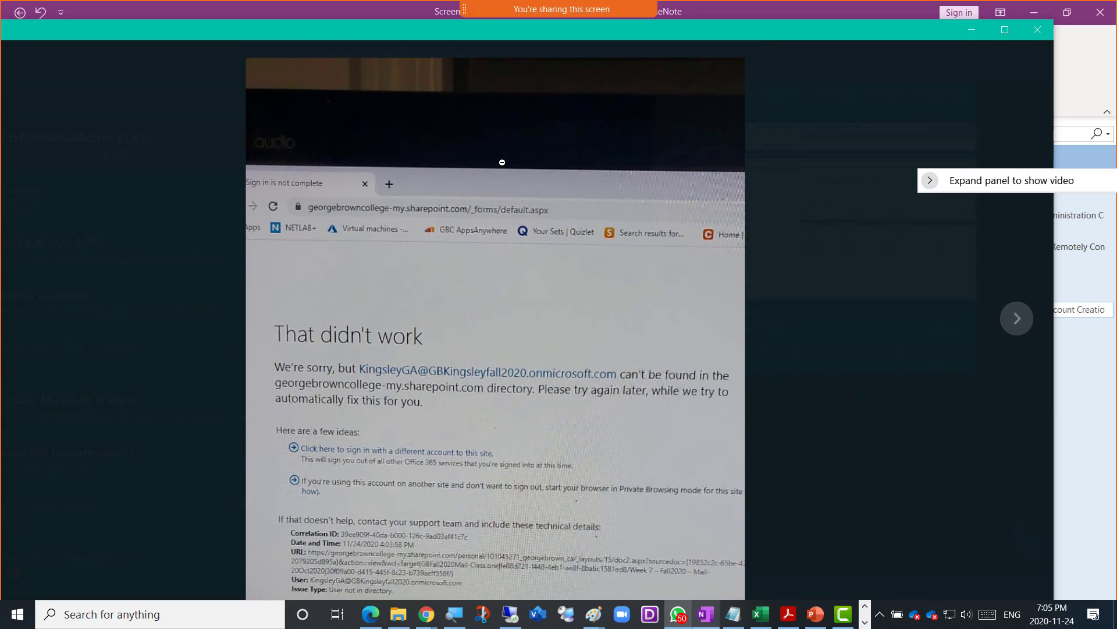
pyautogui.scroll(-1, 499, 186)
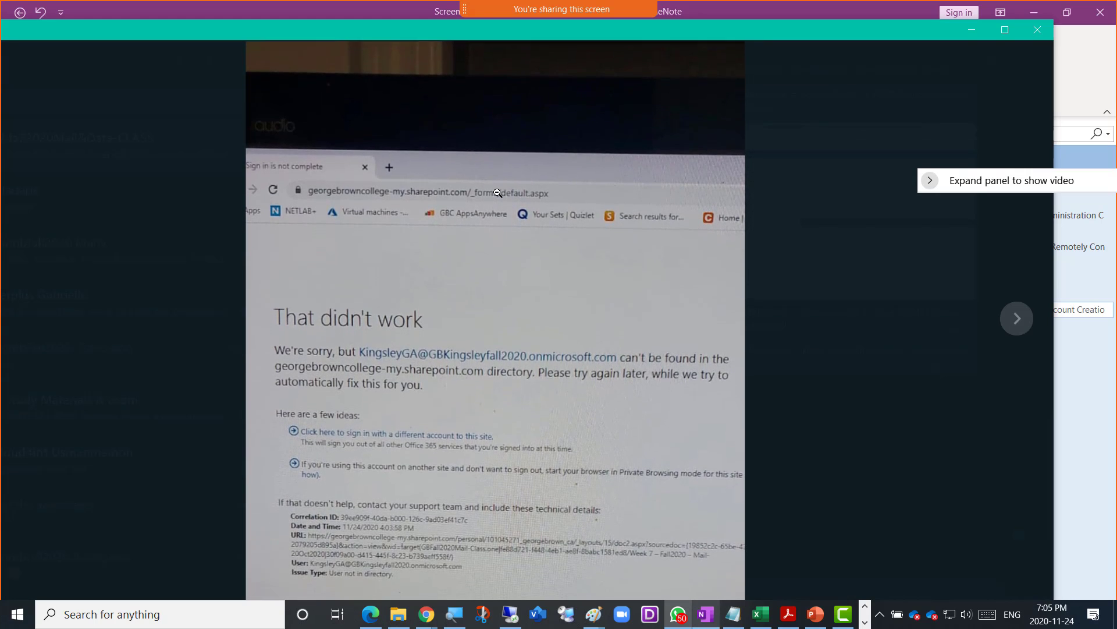
pyautogui.scroll(-1, 492, 209)
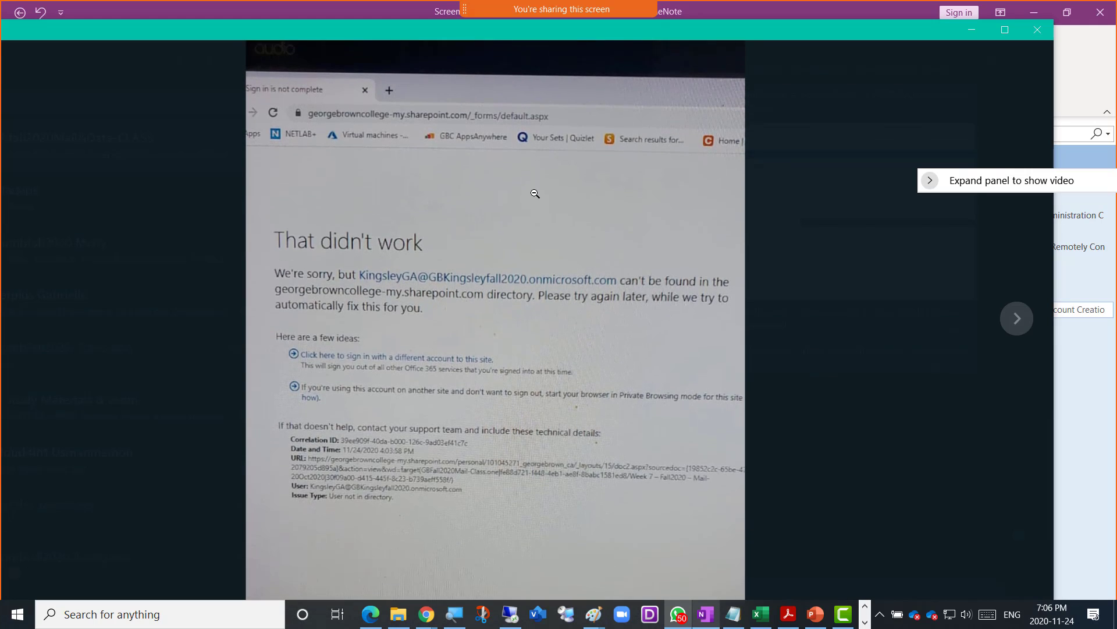
pyautogui.doubleClick(491, 29)
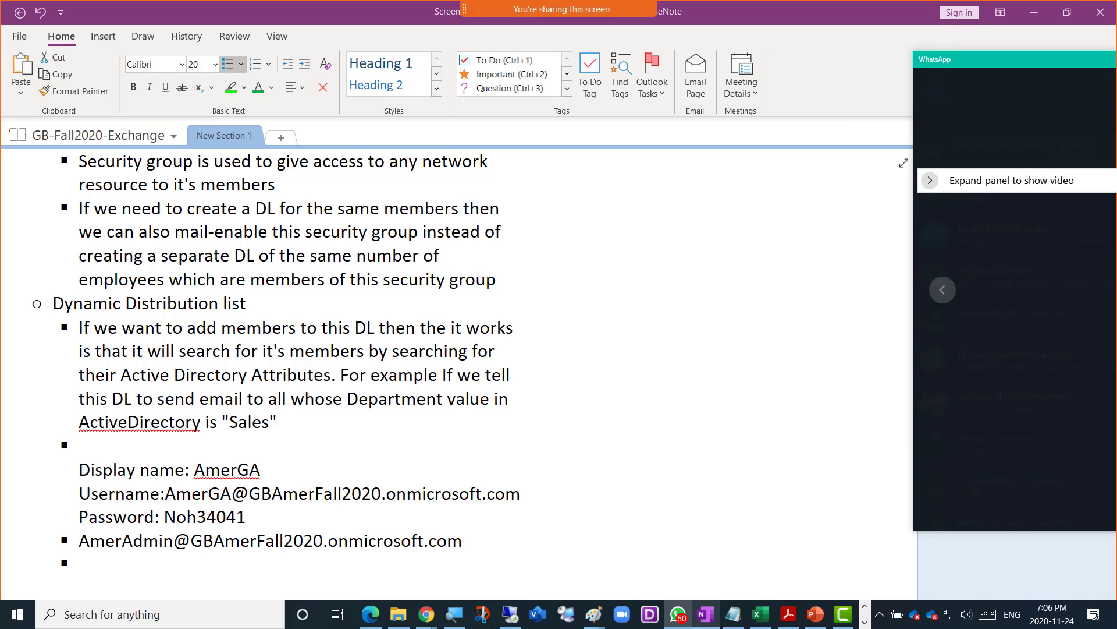
pyautogui.doubleClick(433, 43)
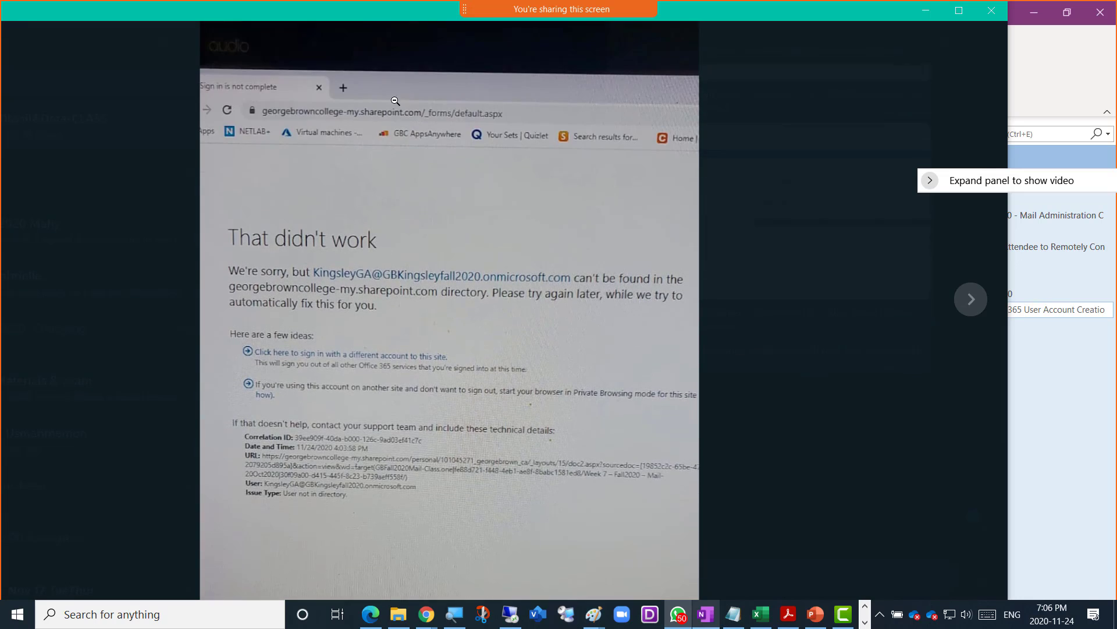
pyautogui.press('Escape')
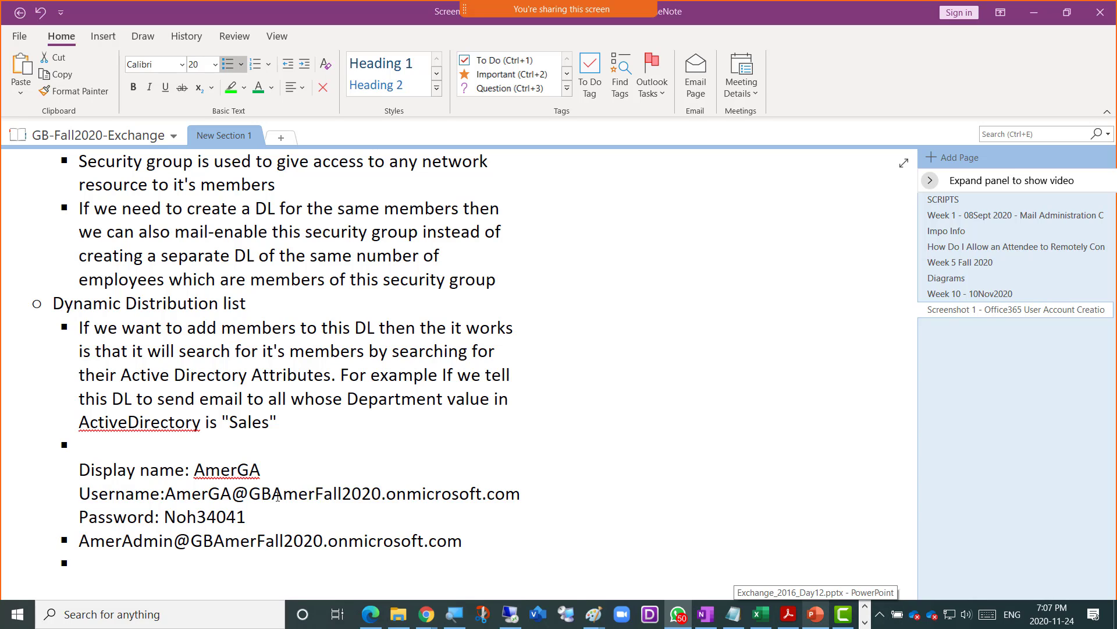
# - Bold the tenant admin address line on the Office365 user account creation page
pyautogui.moveTo(232, 494); pyautogui.dragTo(207, 493)
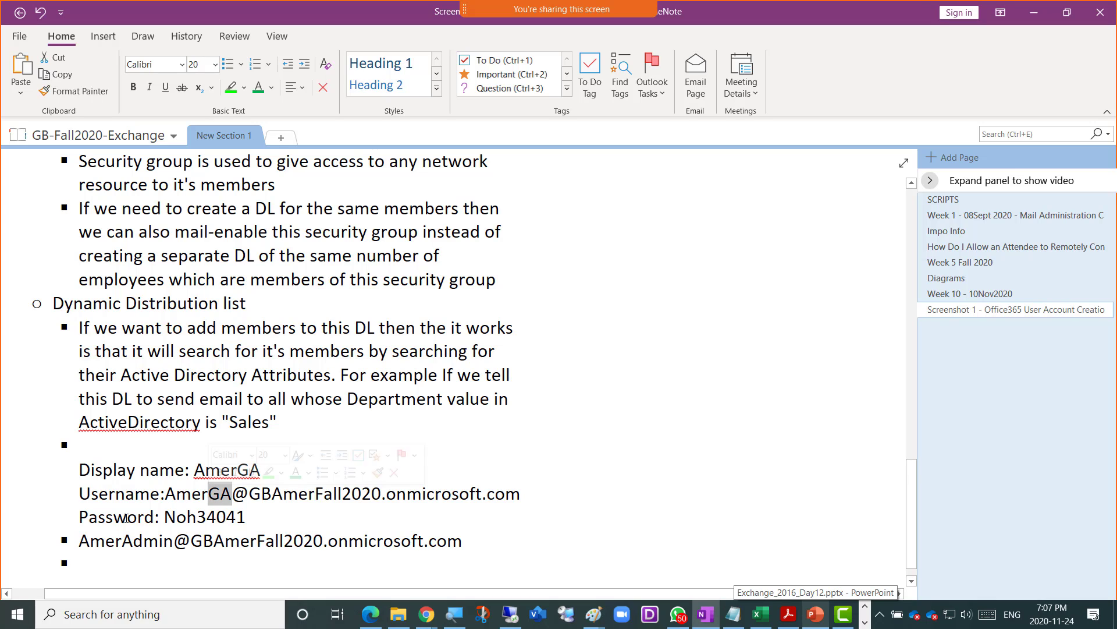
pyautogui.moveTo(81, 540); pyautogui.dragTo(468, 544)
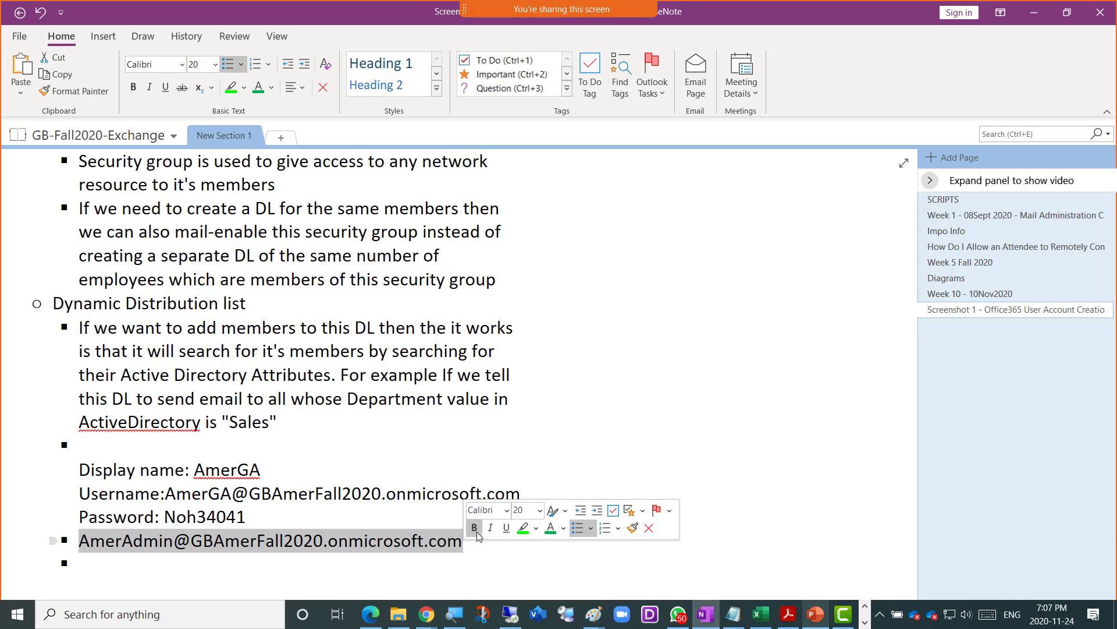
pyautogui.click(475, 528)
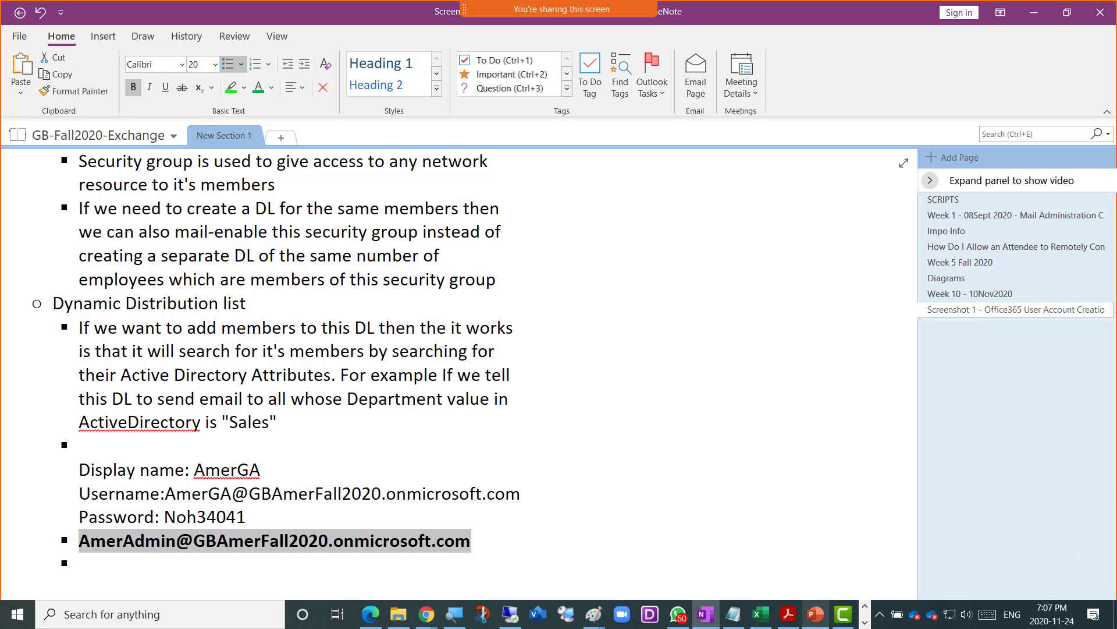
pyautogui.hotkey('alt', 'Tab')
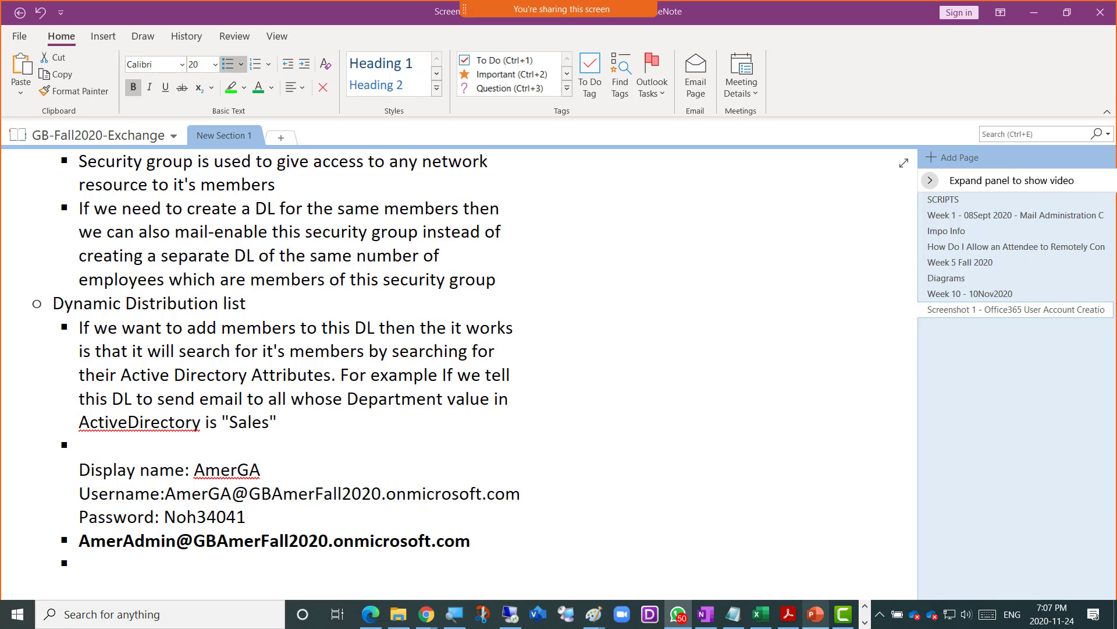
# - Browse the shared WhatsApp images, from the Notepad photo through the following screenshots, then shrink the viewer
pyautogui.click(678, 614)
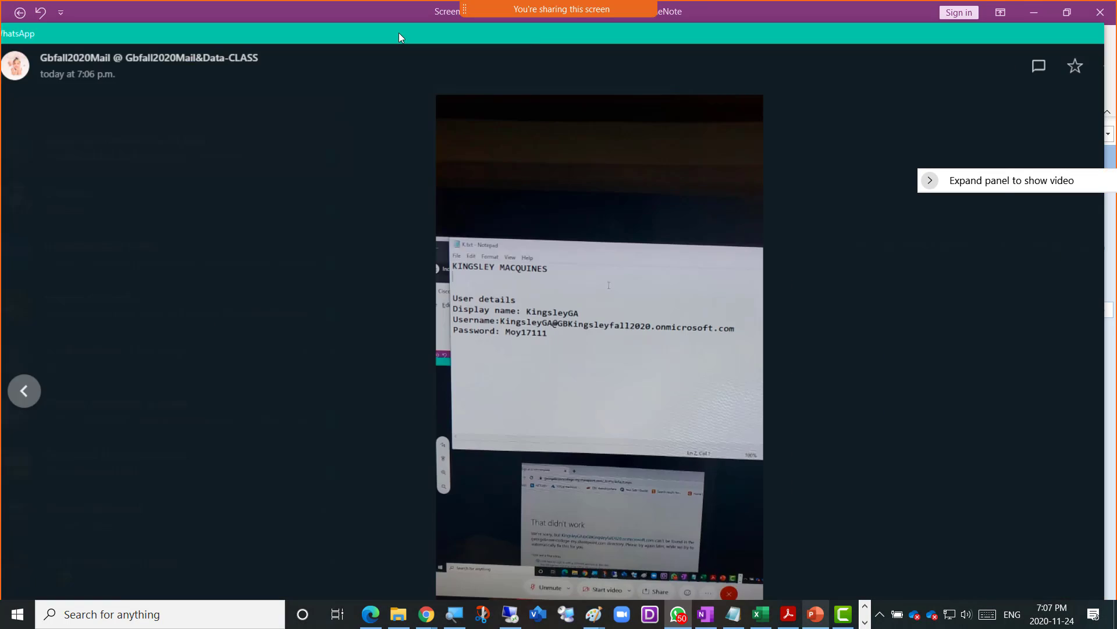
pyautogui.click(379, 259)
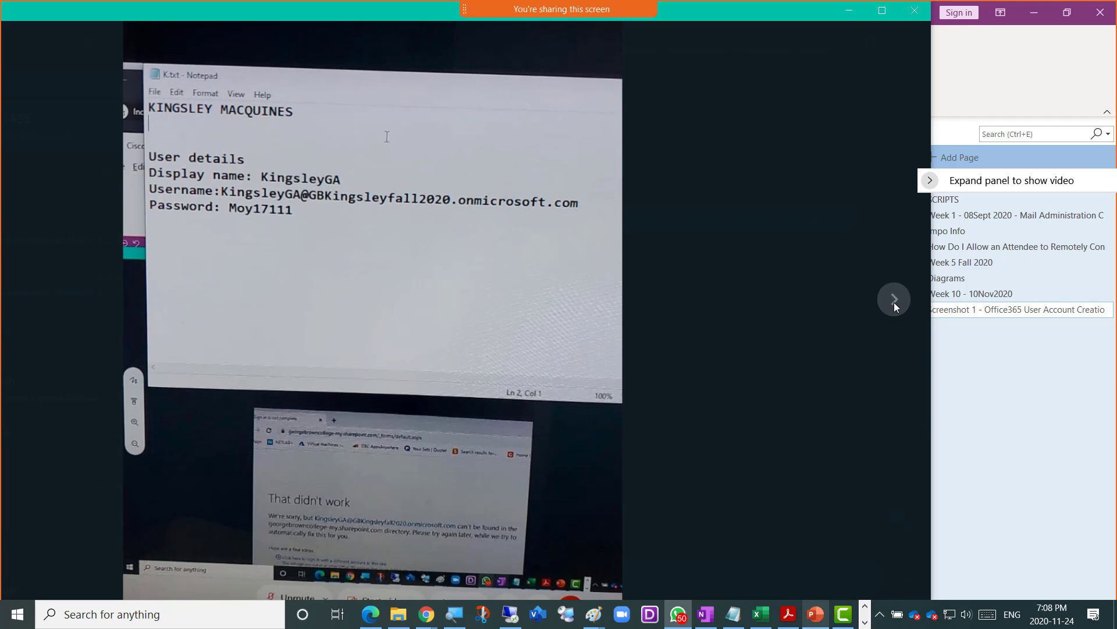
pyautogui.click(498, 249)
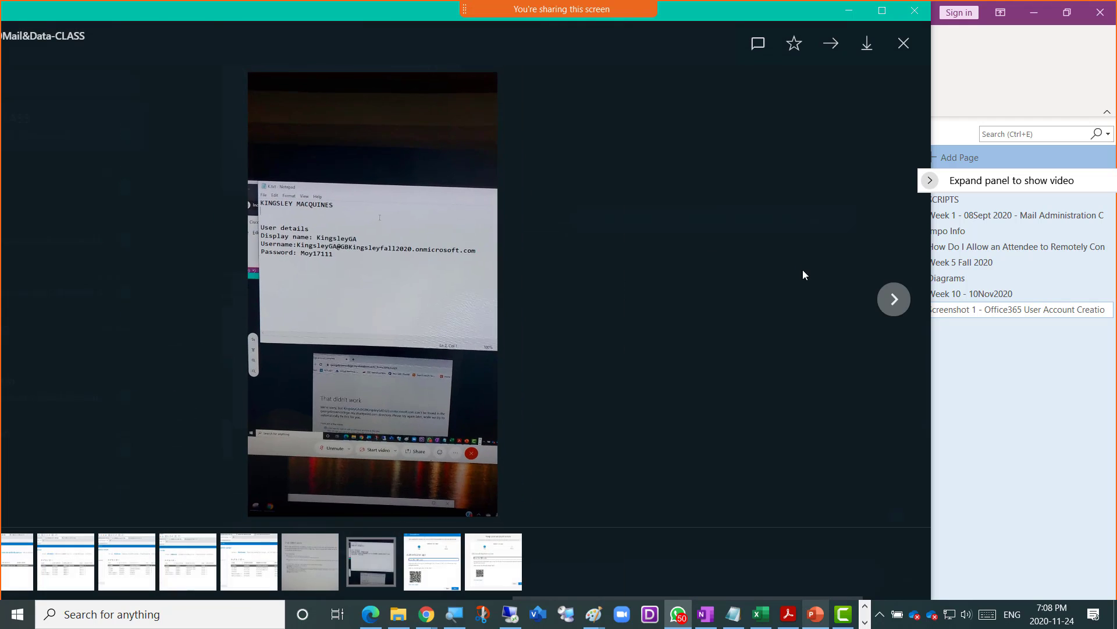
pyautogui.click(894, 300)
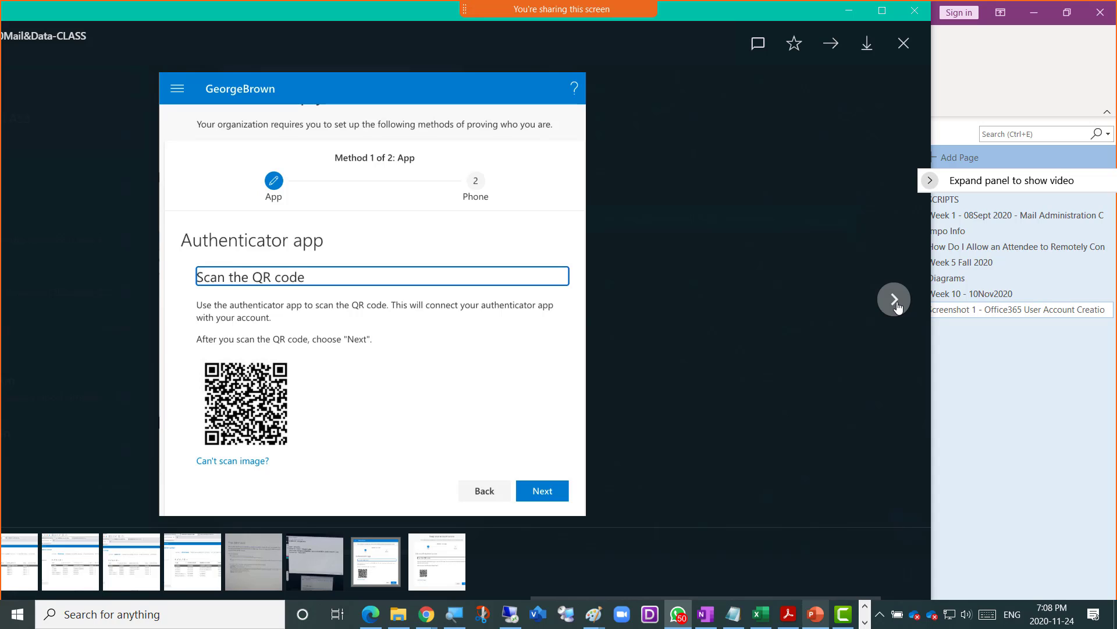
pyautogui.click(894, 300)
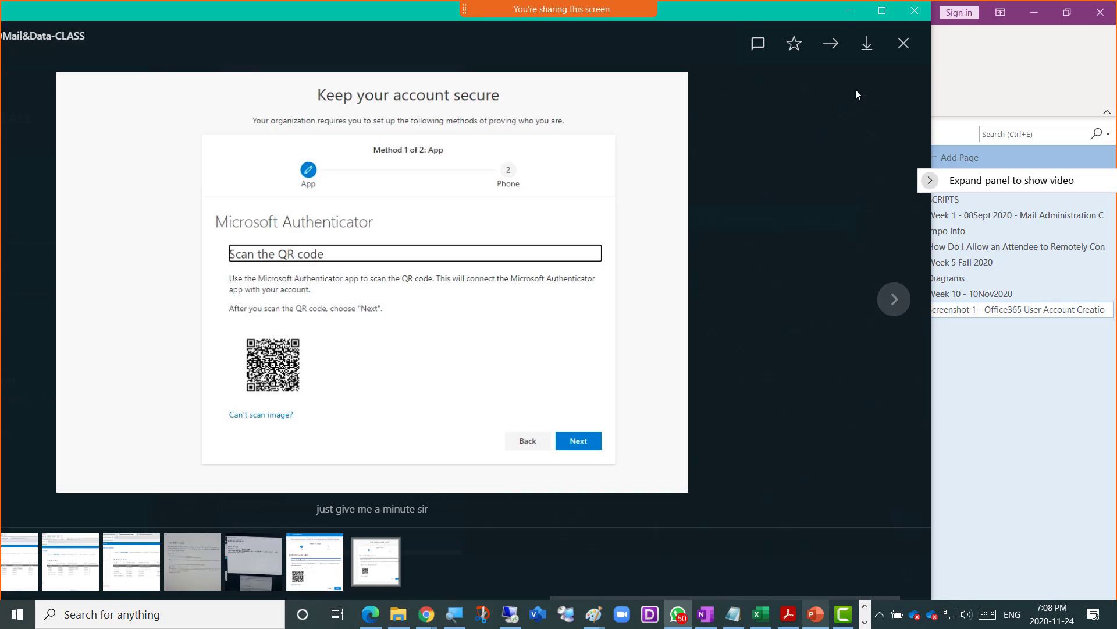
pyautogui.moveTo(734, 11); pyautogui.dragTo(1116, 11)
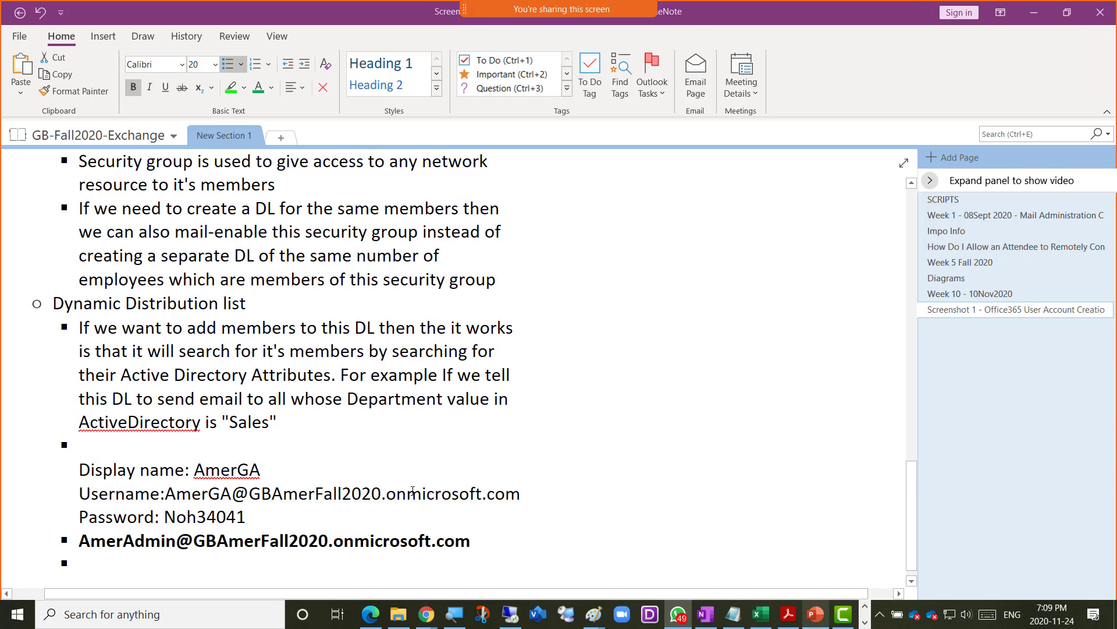
# - Bring the Microsoft 365 admin center forward, expand Show all, and scroll to Admin centers
pyautogui.moveTo(426, 617)
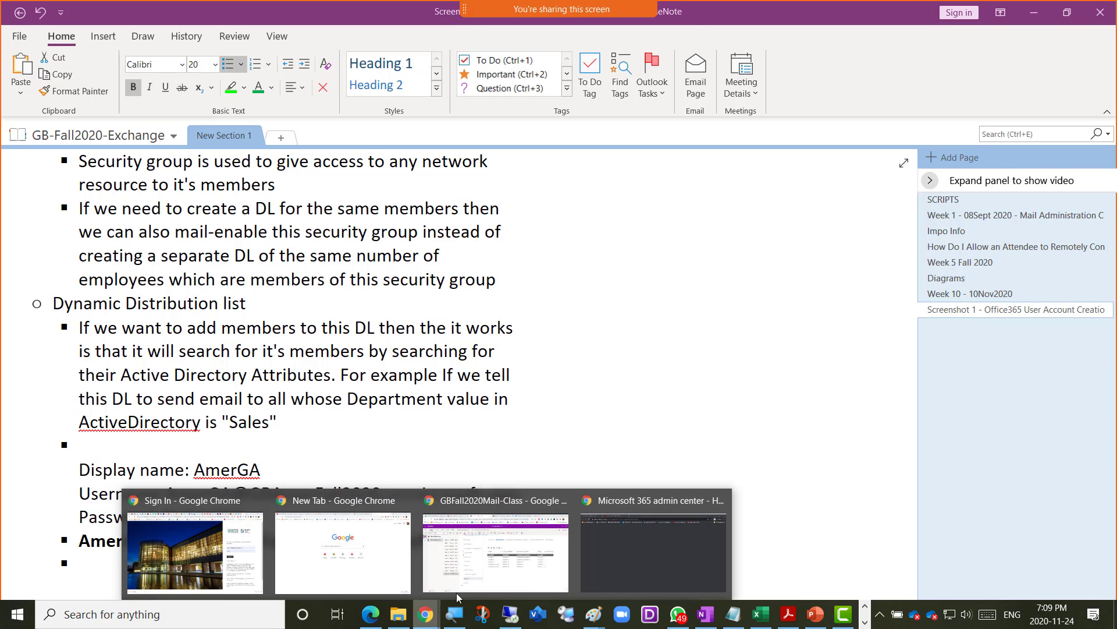
pyautogui.click(620, 553)
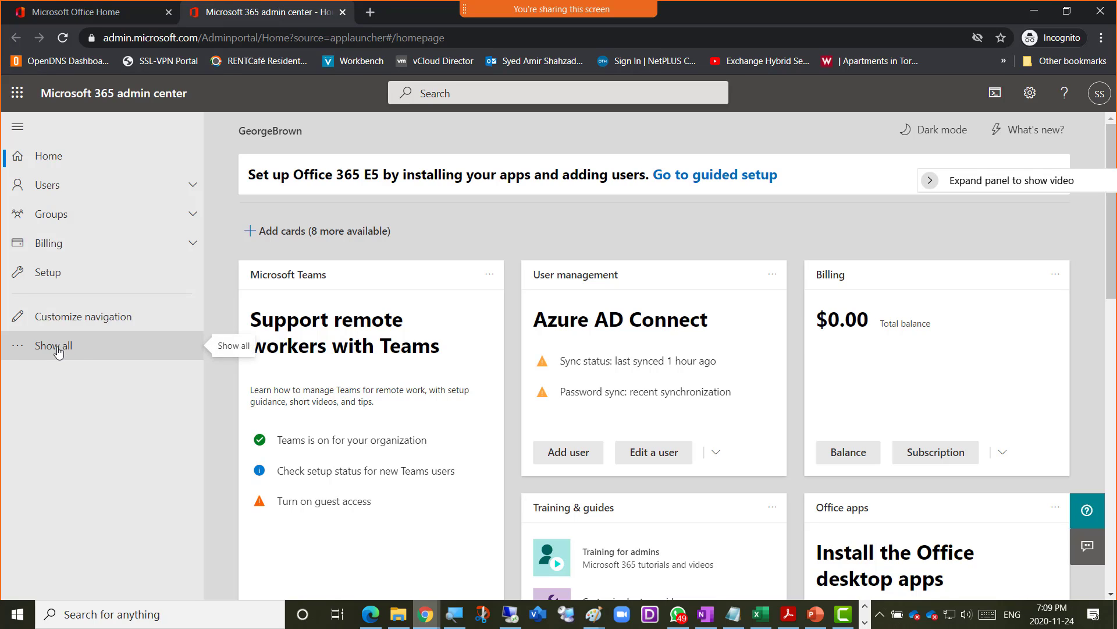
pyautogui.click(66, 347)
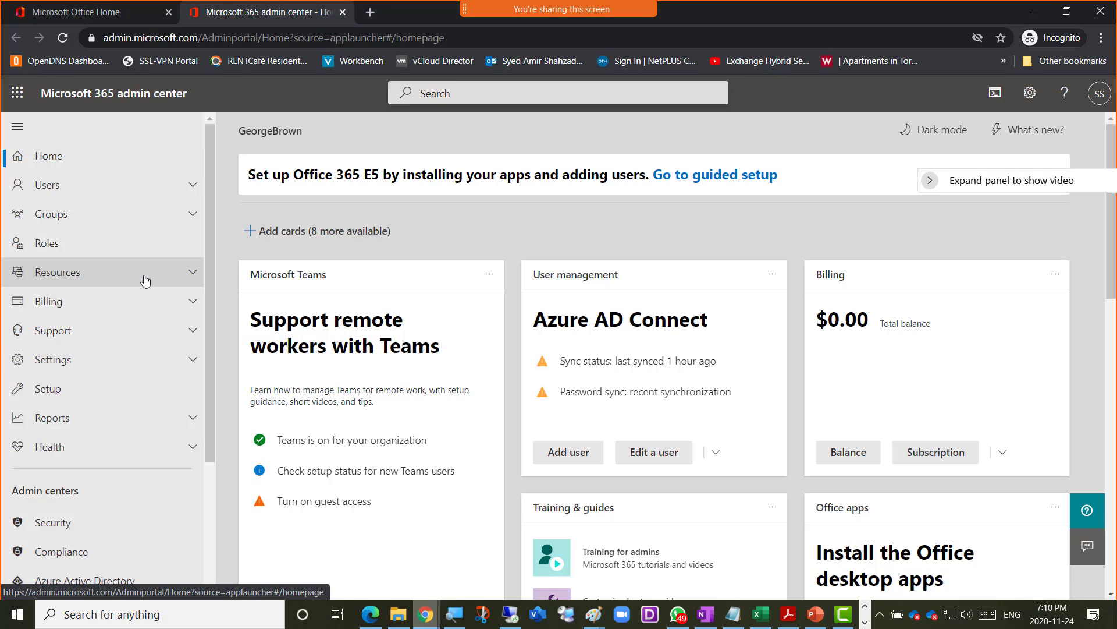
pyautogui.scroll(-3, 145, 281)
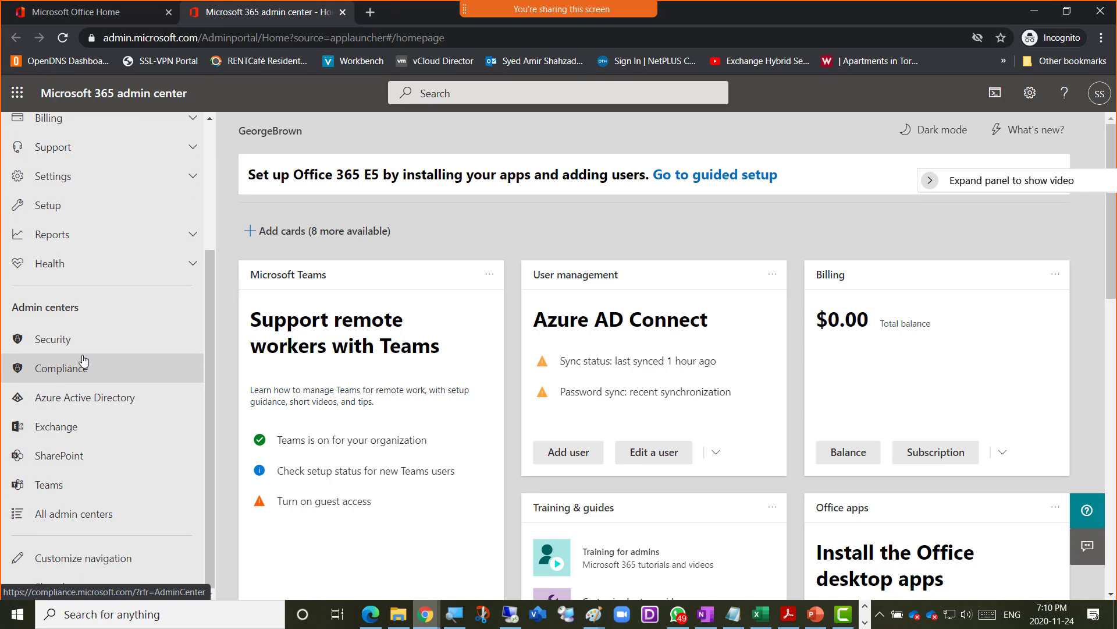
pyautogui.scroll(3, 85, 357)
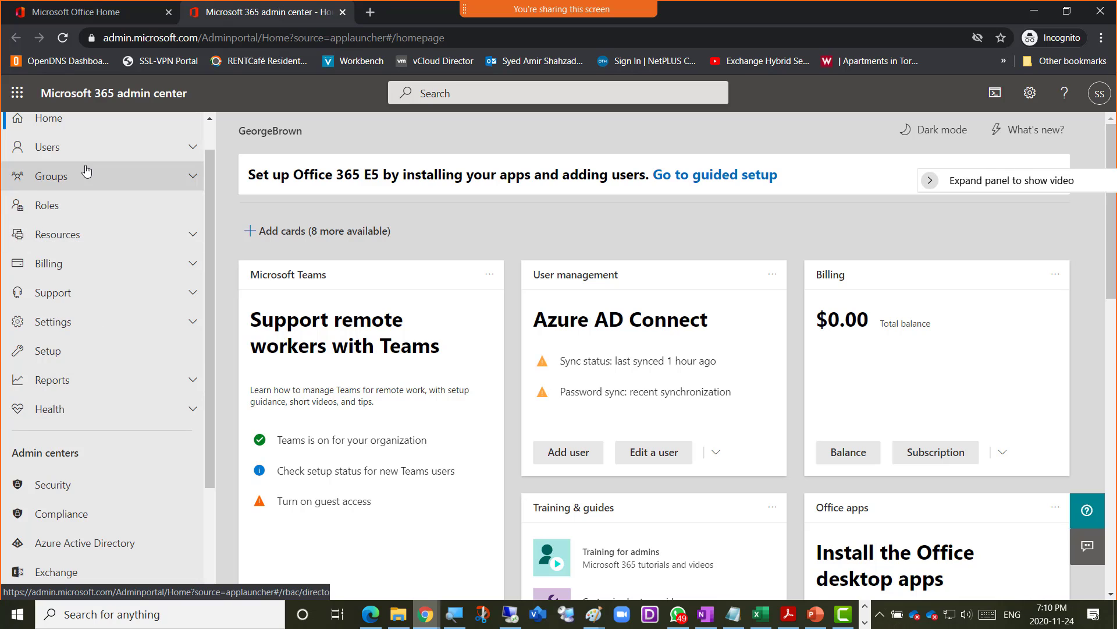
pyautogui.scroll(-3, 96, 353)
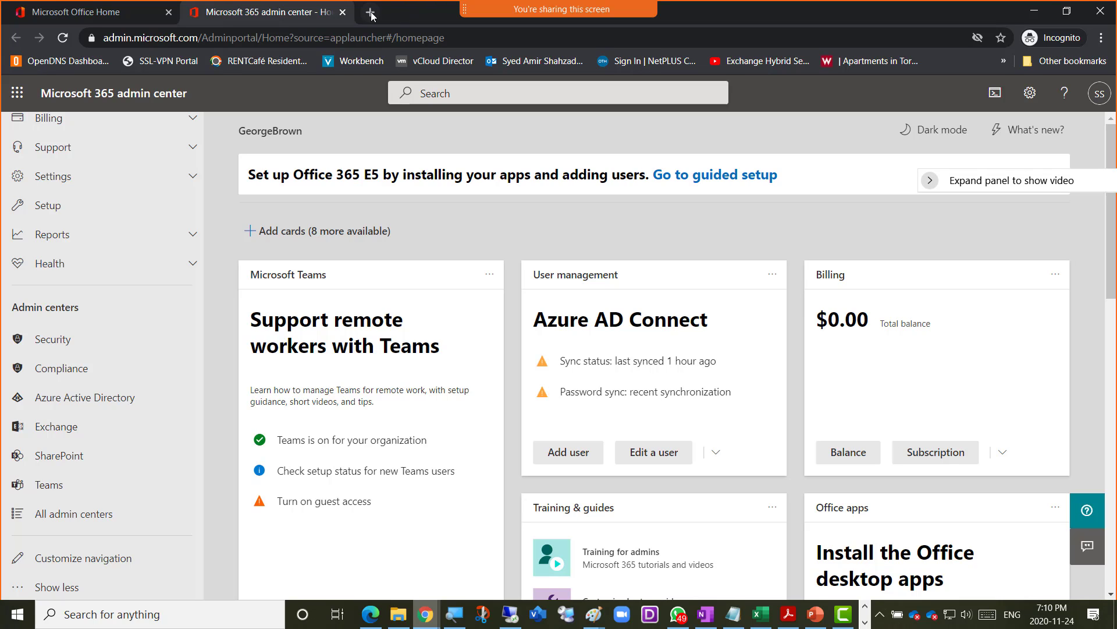
# - Open the Exchange admin center's recipients mailbox list, then go back to the Microsoft 365 admin home
pyautogui.click(55, 429)
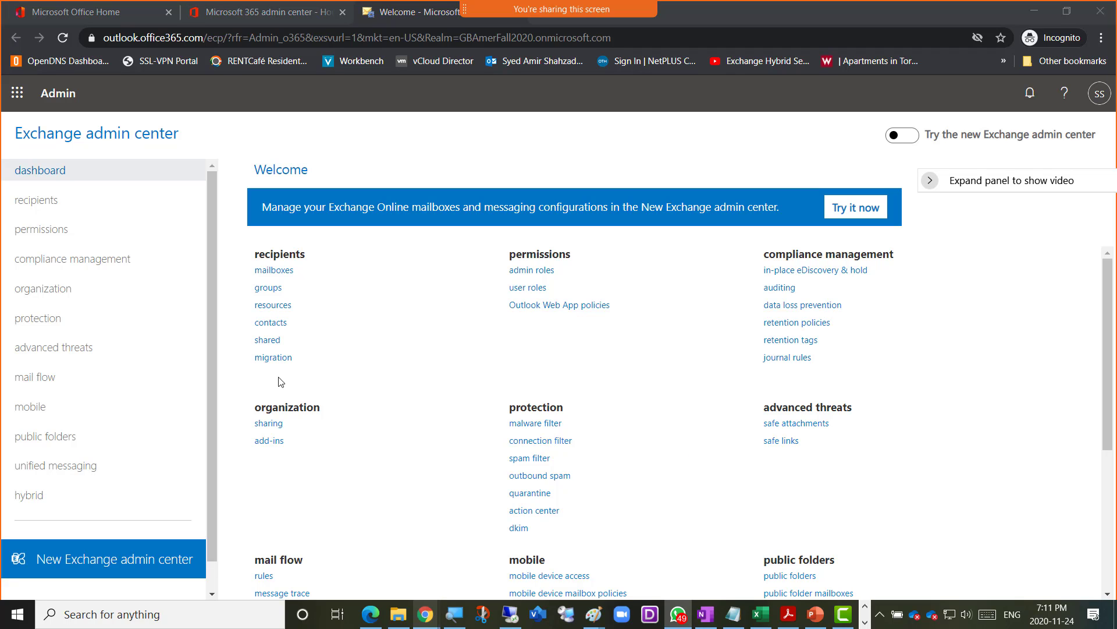
pyautogui.click(35, 203)
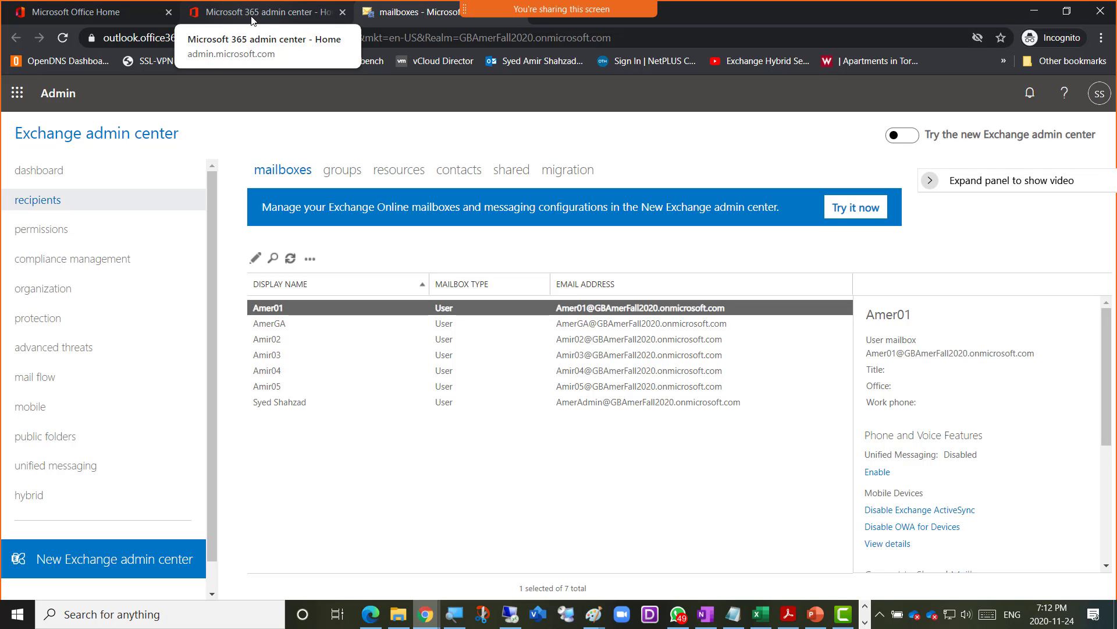
pyautogui.click(251, 16)
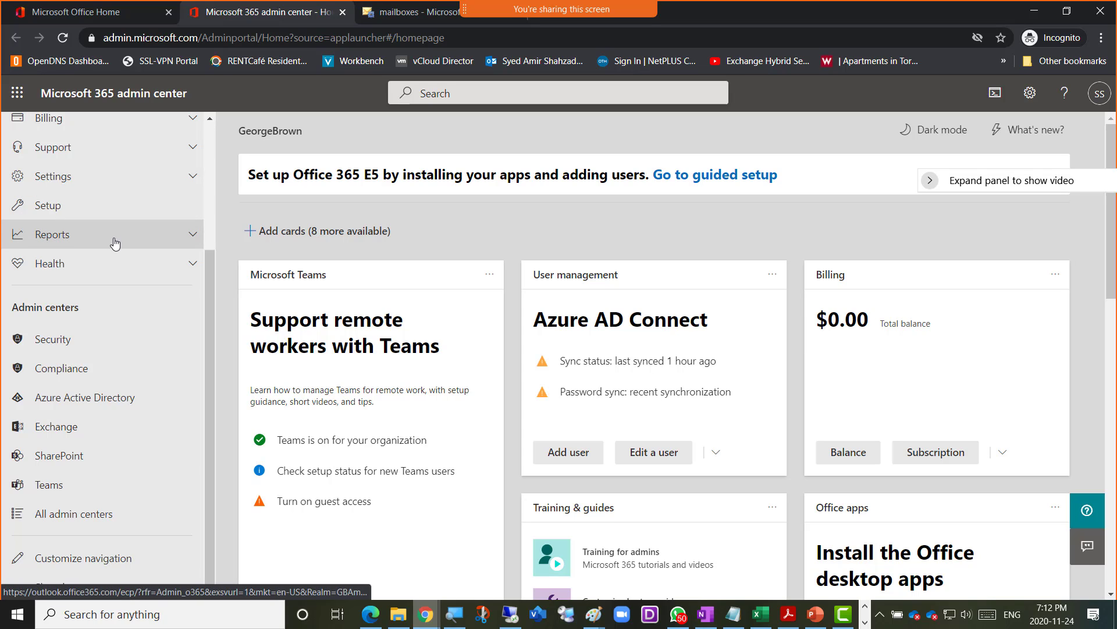
pyautogui.scroll(3, 114, 243)
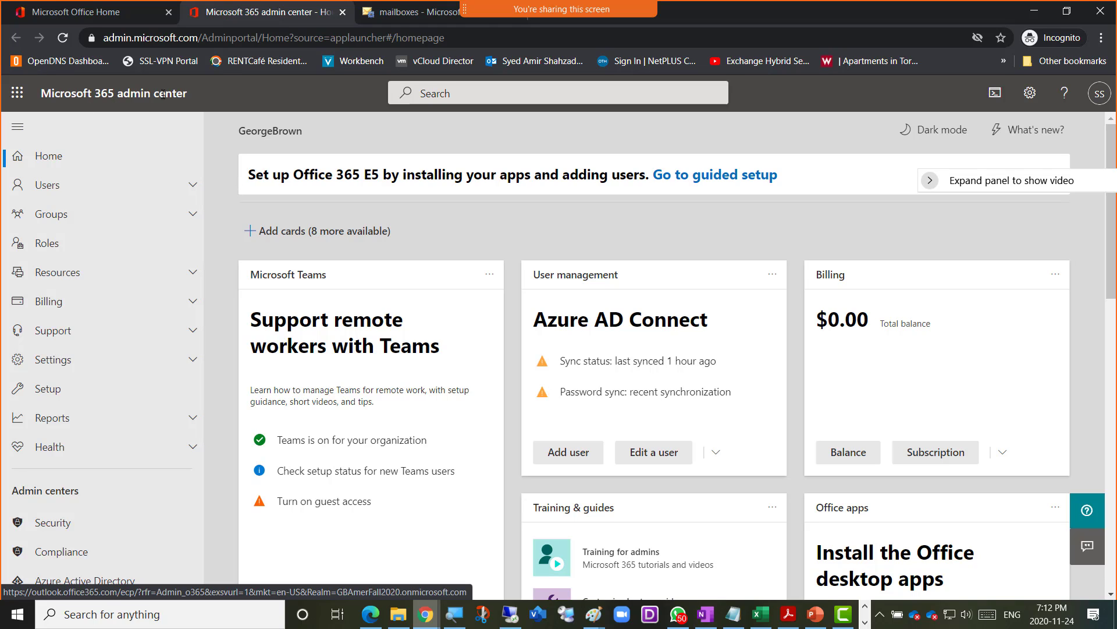
pyautogui.moveTo(180, 93); pyautogui.dragTo(112, 99)
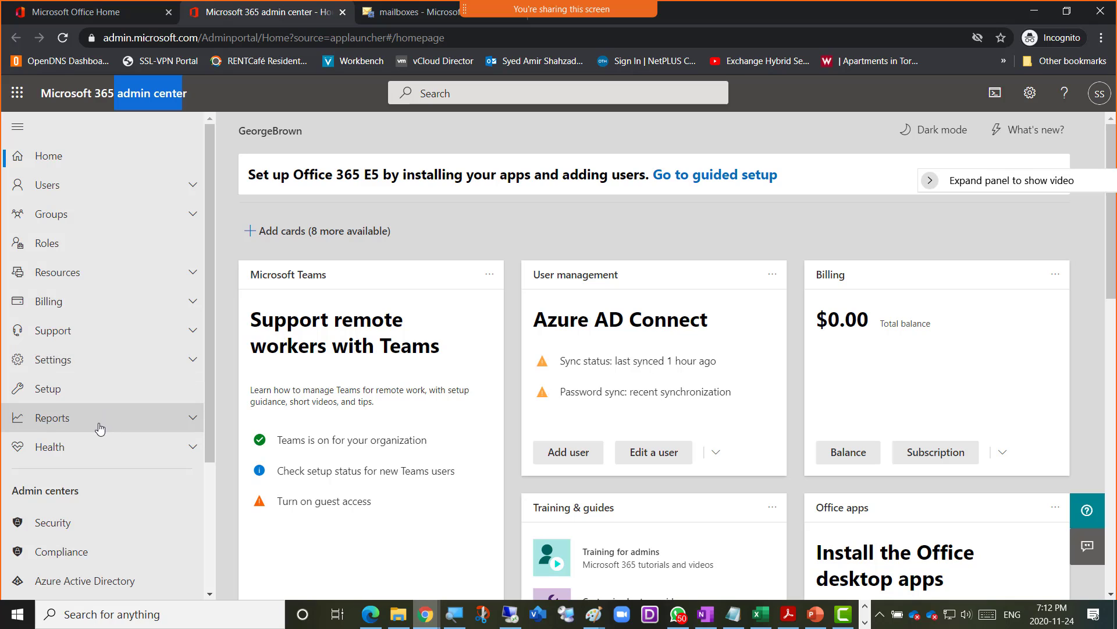
pyautogui.scroll(-3, 100, 424)
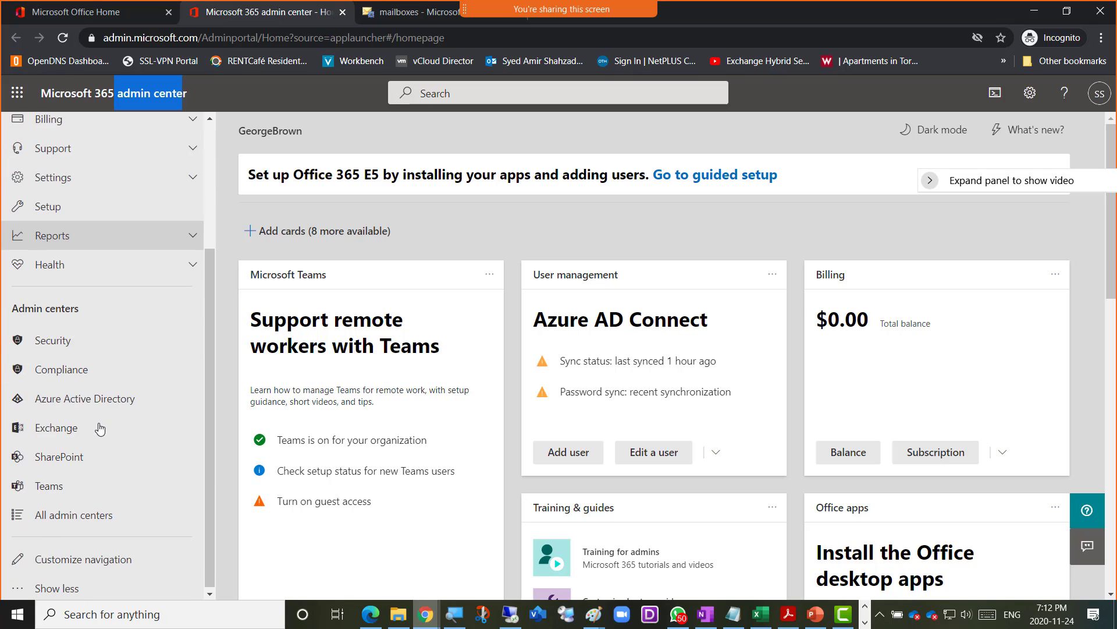
pyautogui.click(58, 589)
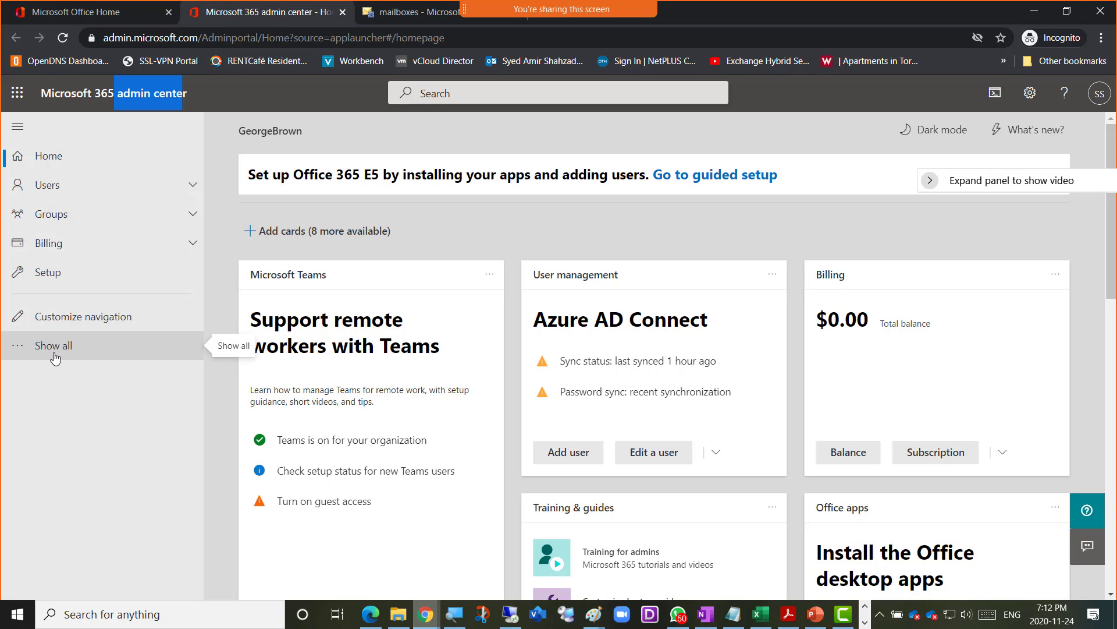
pyautogui.click(69, 345)
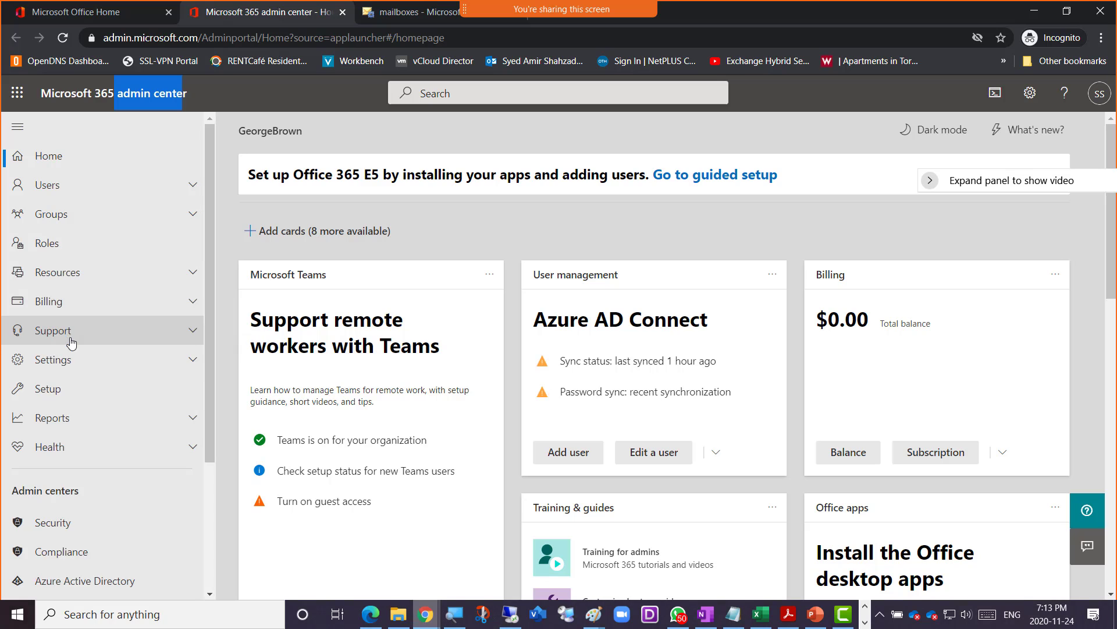
pyautogui.scroll(-3, 82, 437)
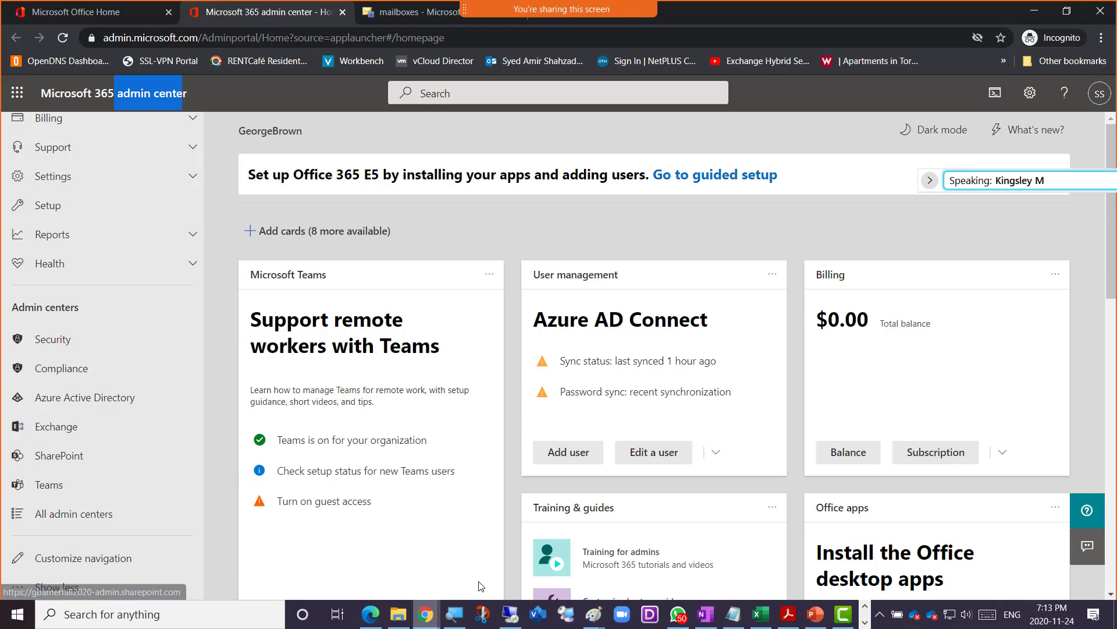
pyautogui.moveTo(431, 625)
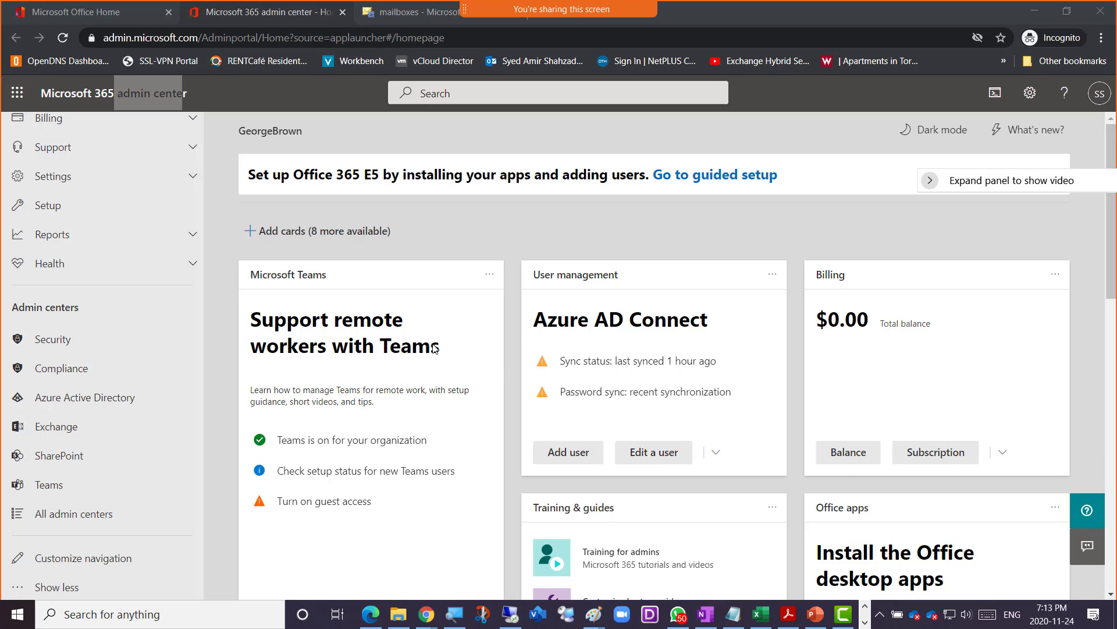
pyautogui.scroll(5, 131, 350)
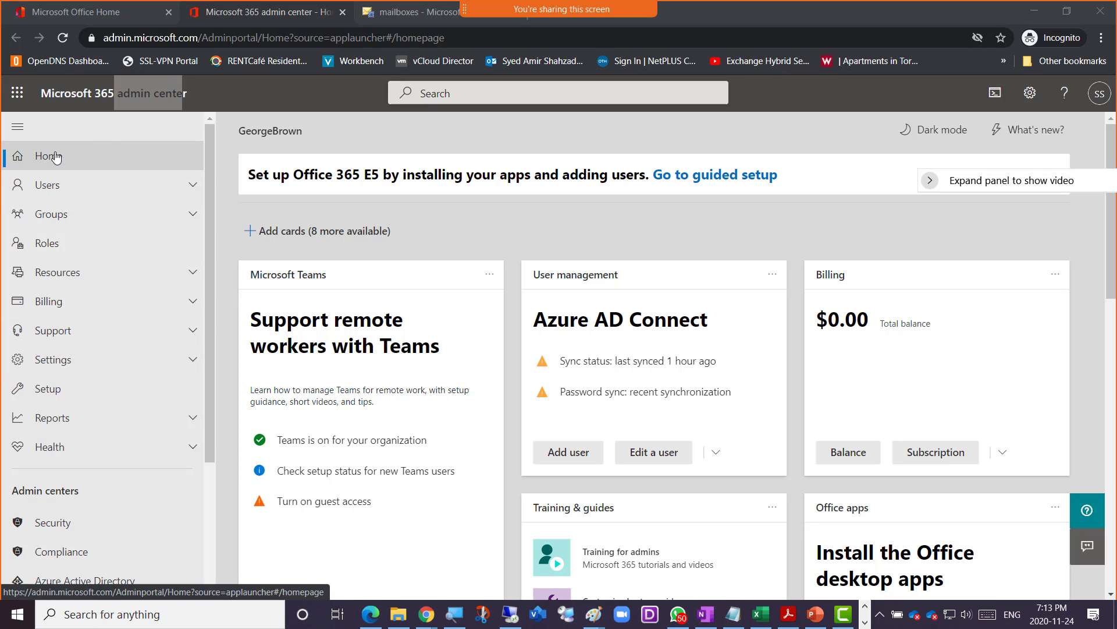
# - Open the Active users page under Users and scroll through the tenant's accounts
pyautogui.click(52, 191)
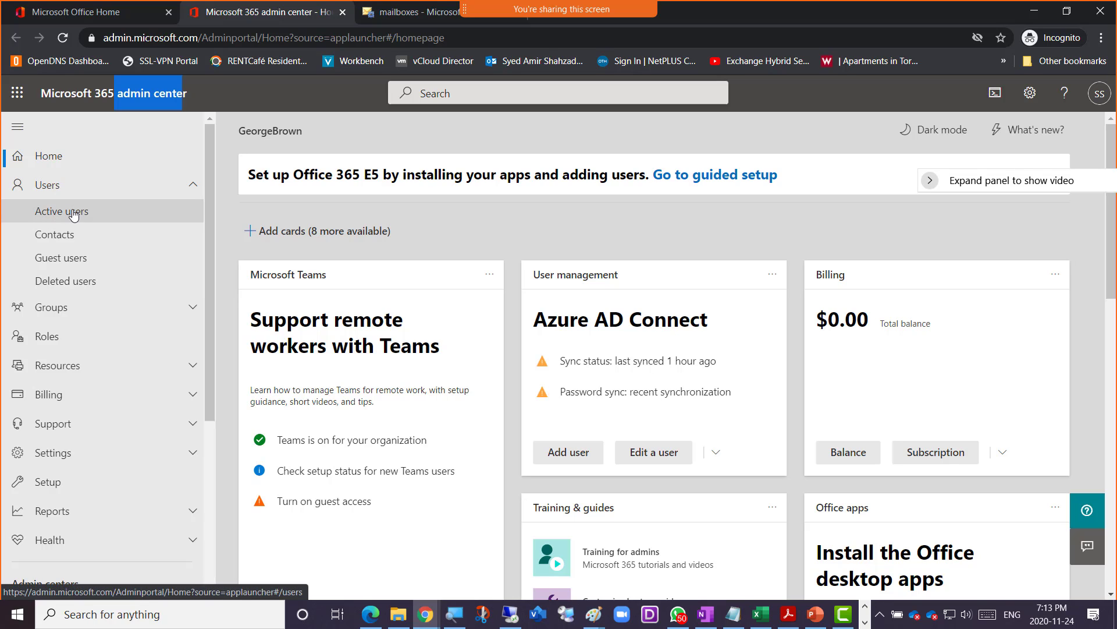
pyautogui.click(66, 214)
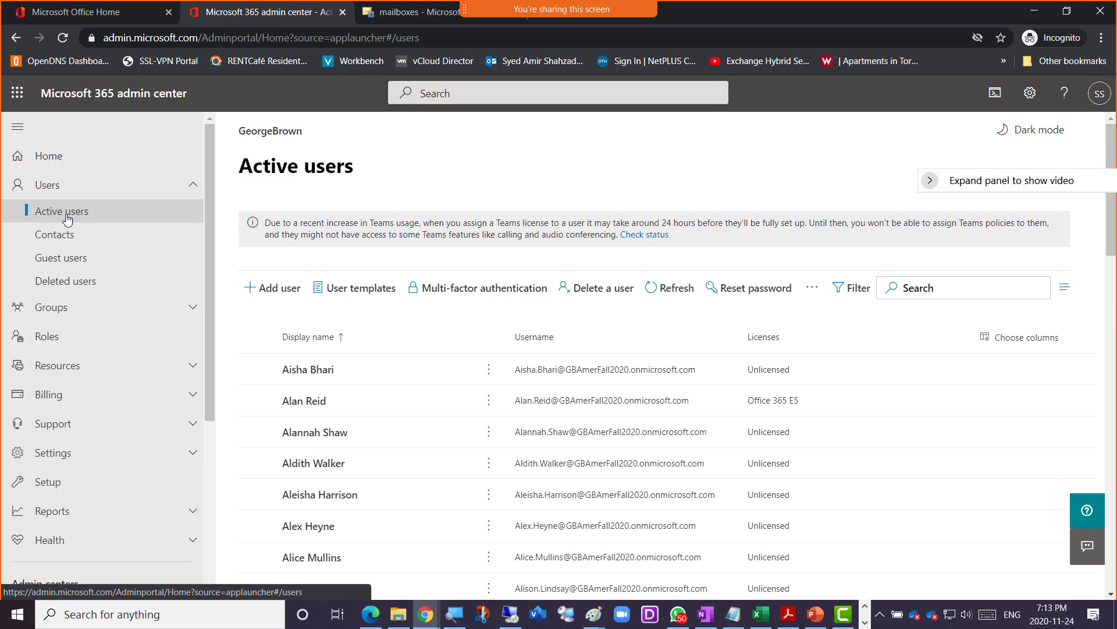
pyautogui.scroll(-5, 386, 439)
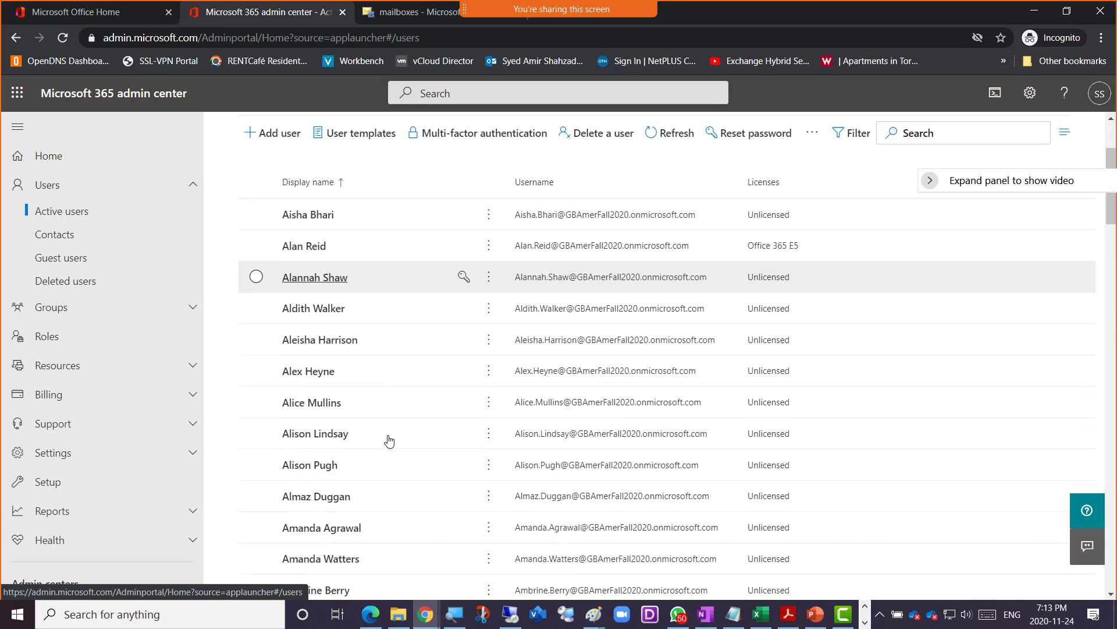
pyautogui.scroll(-5, 390, 441)
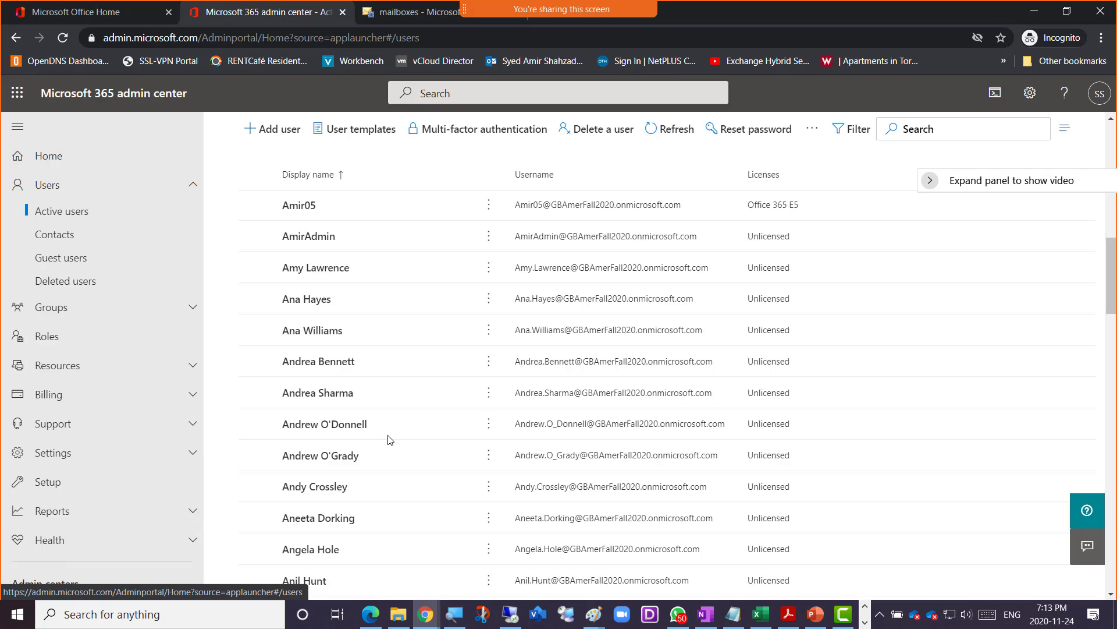
pyautogui.scroll(10, 389, 441)
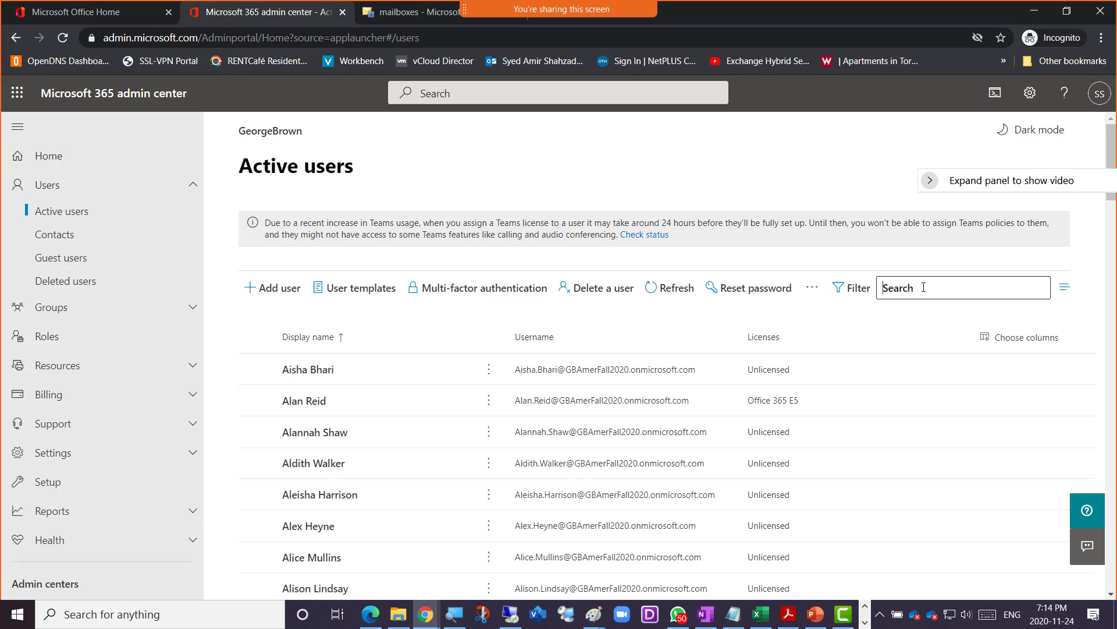
# - Search the active users by a user's name, then return to the Exchange mailboxes tab
pyautogui.write('amir')
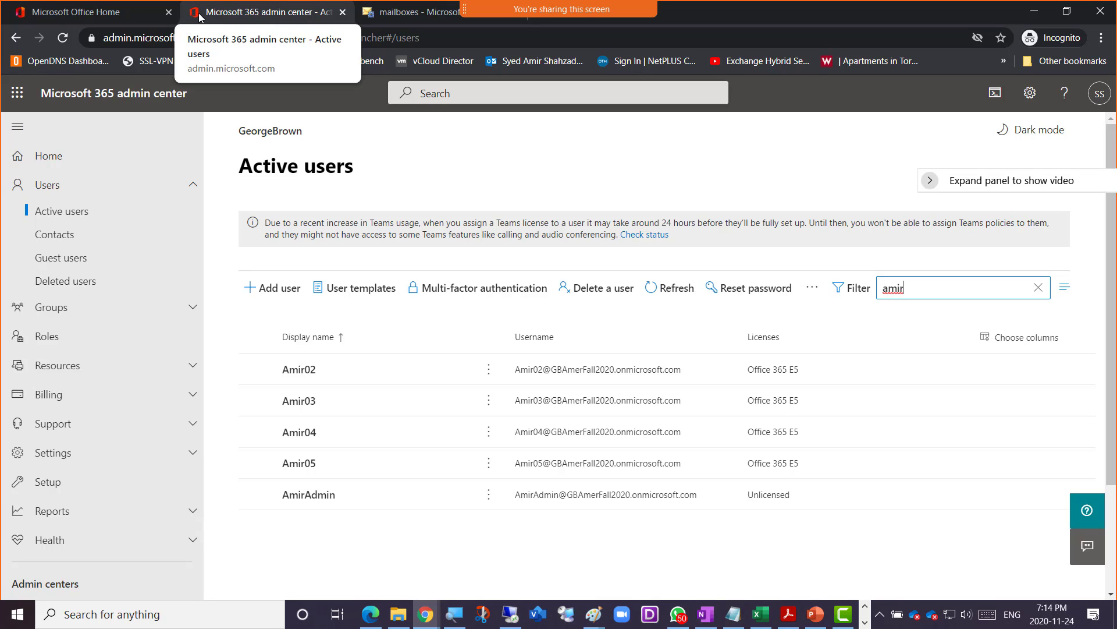
pyautogui.click(387, 14)
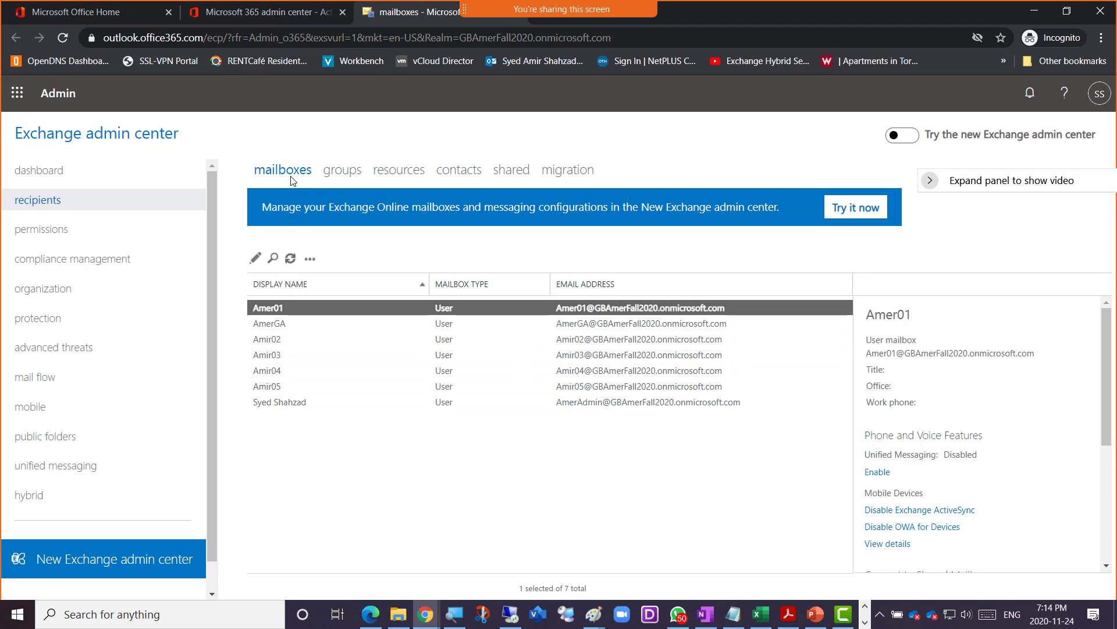
# - Check the recipient groups and their creatable types, then view the empty resources list
pyautogui.click(347, 176)
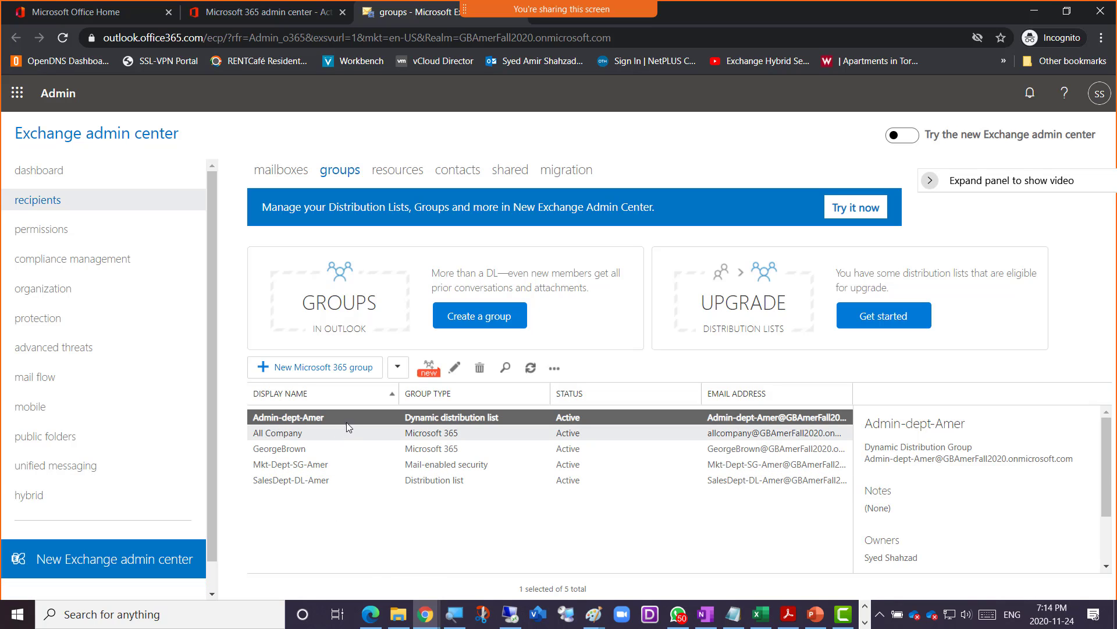
pyautogui.click(395, 370)
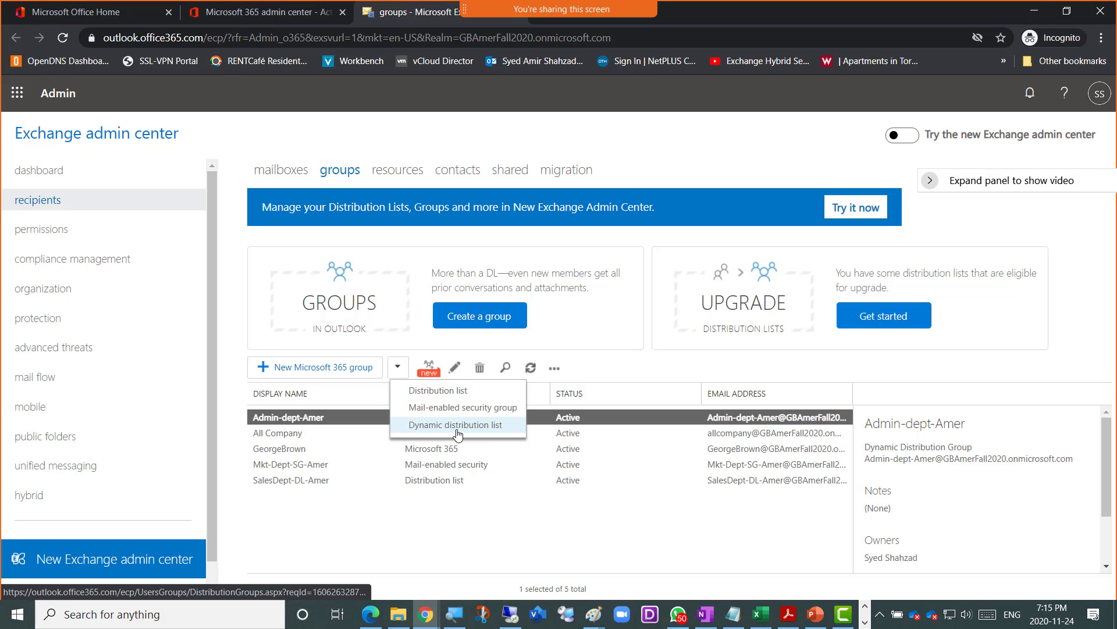
pyautogui.click(330, 538)
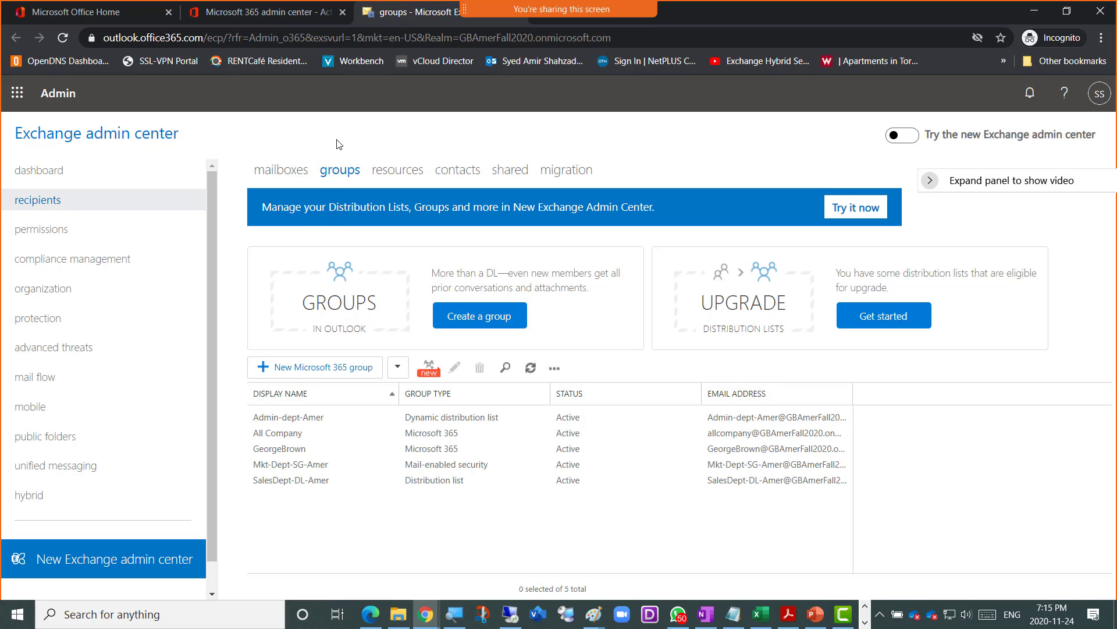
pyautogui.click(396, 175)
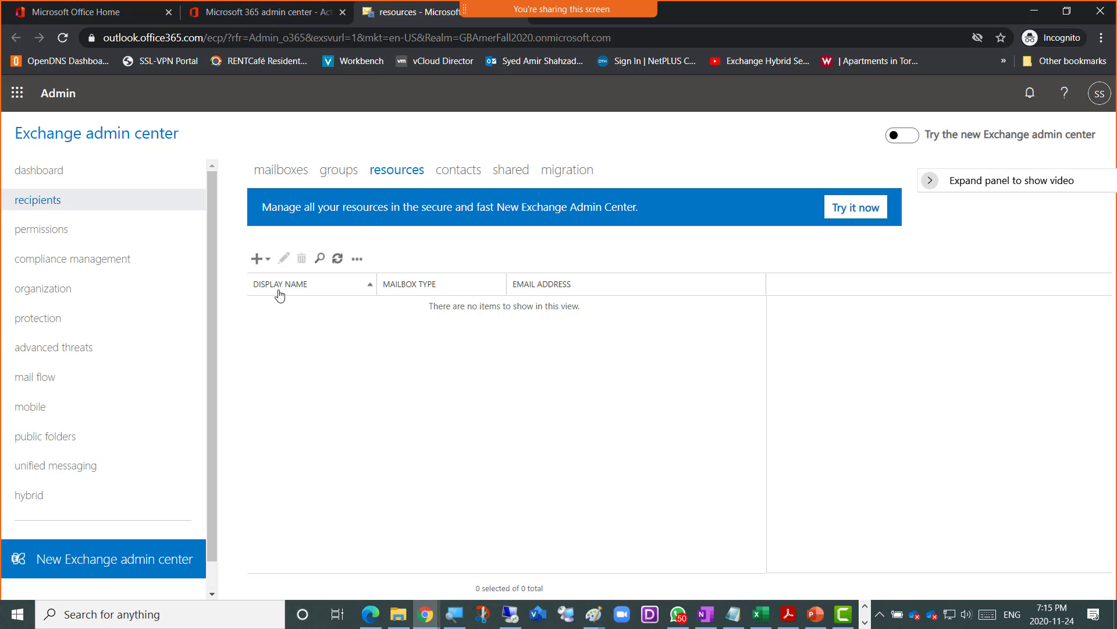
pyautogui.click(268, 260)
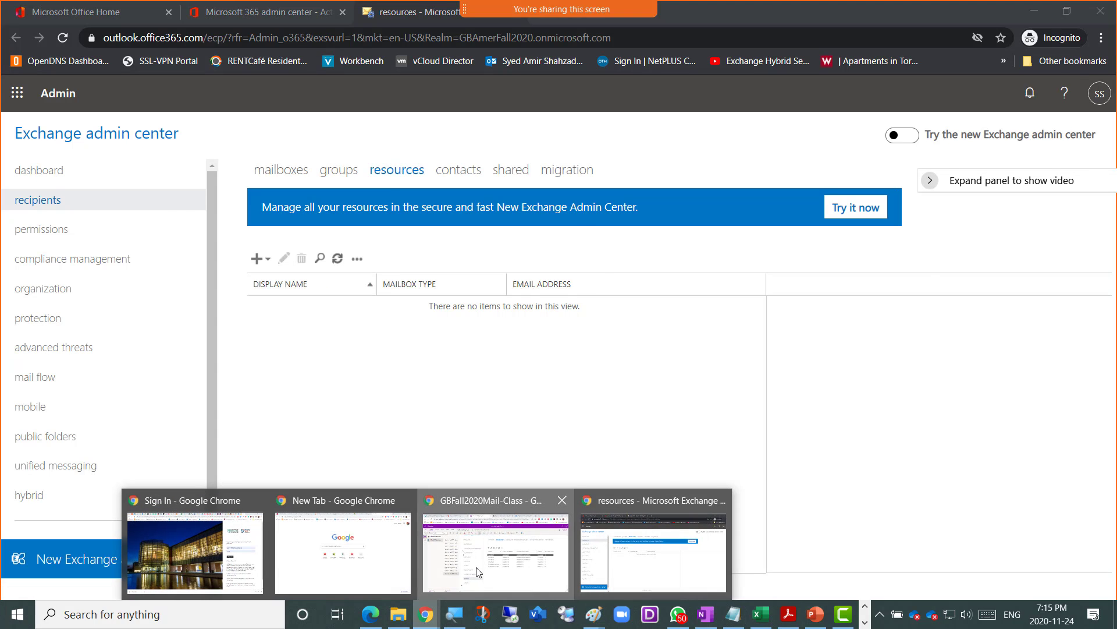
# - Add an 'Exchange Online' bullet with sub-notes on scheduling resources and using only their calendars
pyautogui.click(497, 538)
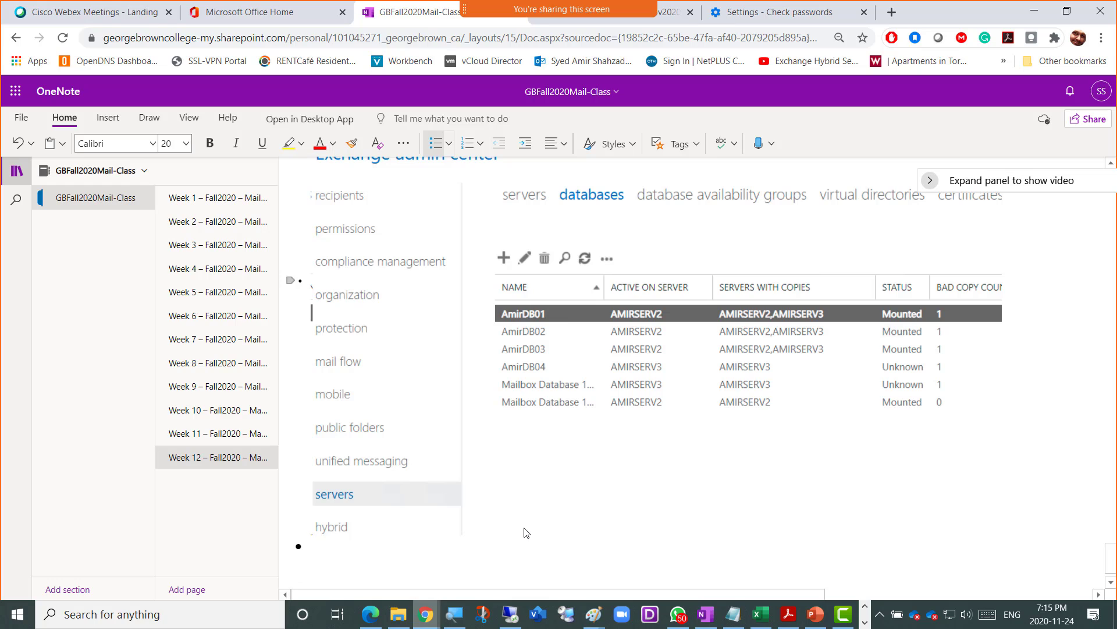
pyautogui.write('Excha')
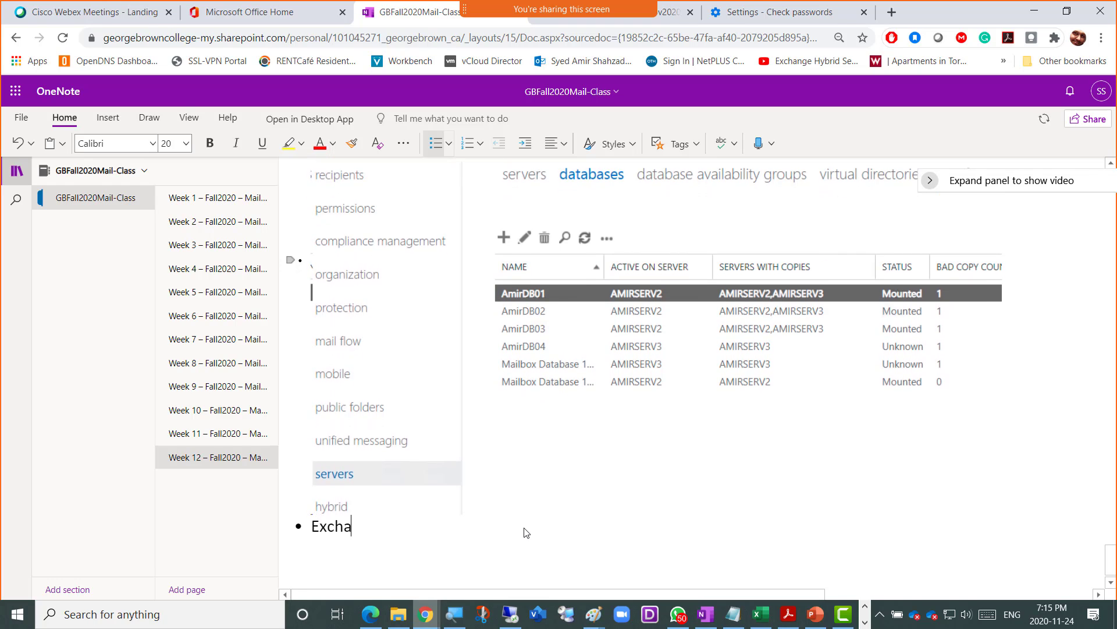
pyautogui.write('nge Online')
pyautogui.press('Return')
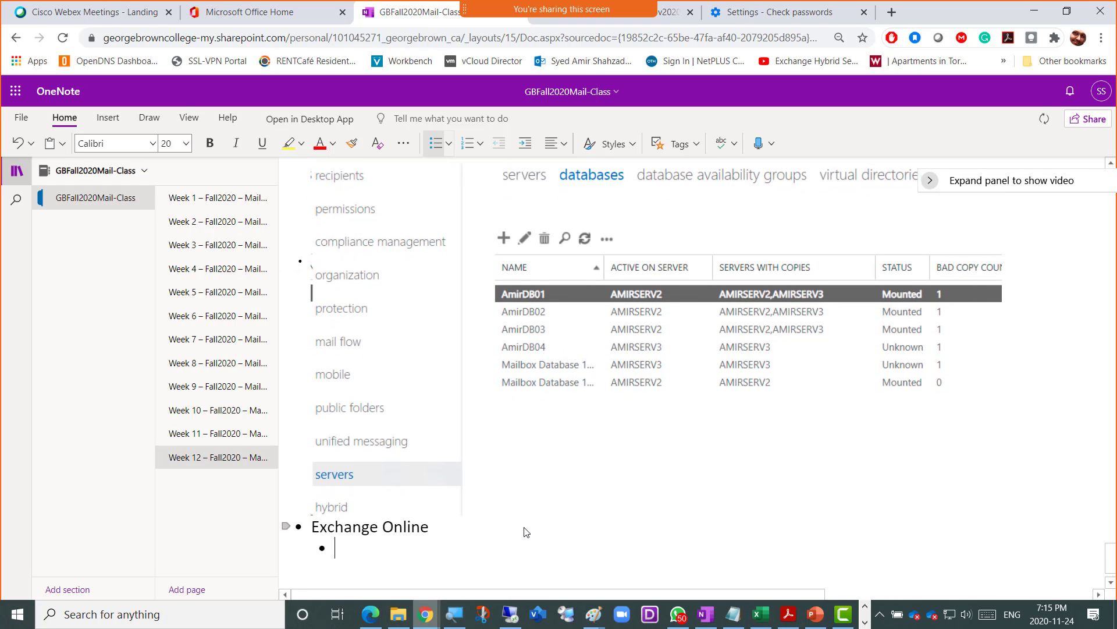
pyautogui.press('Tab')
pyautogui.write('Resource')
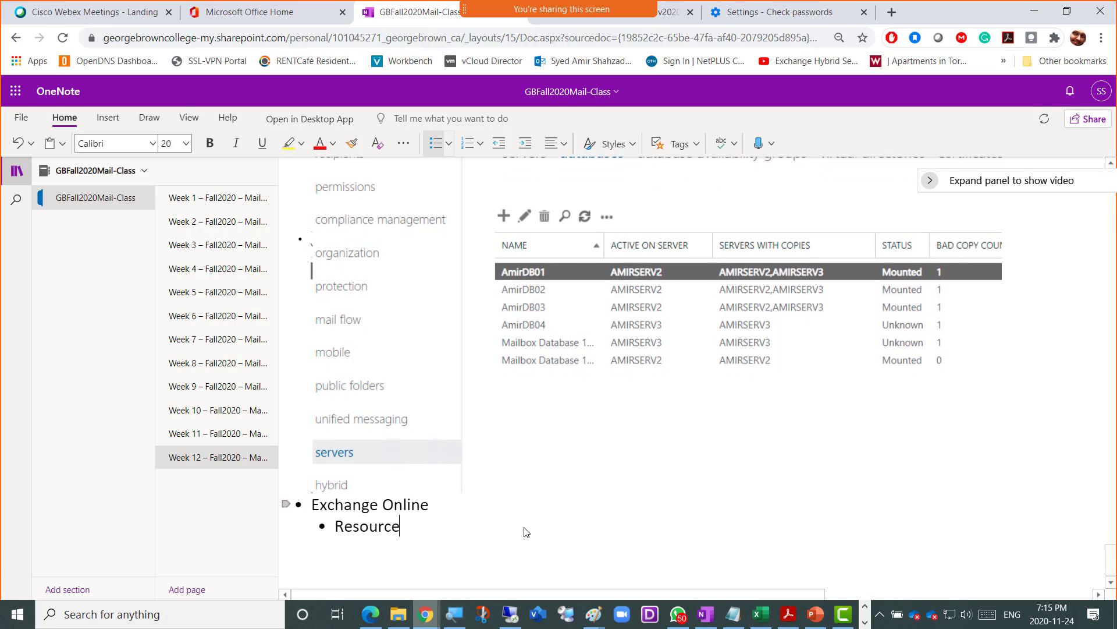
pyautogui.write('s mailbox are ')
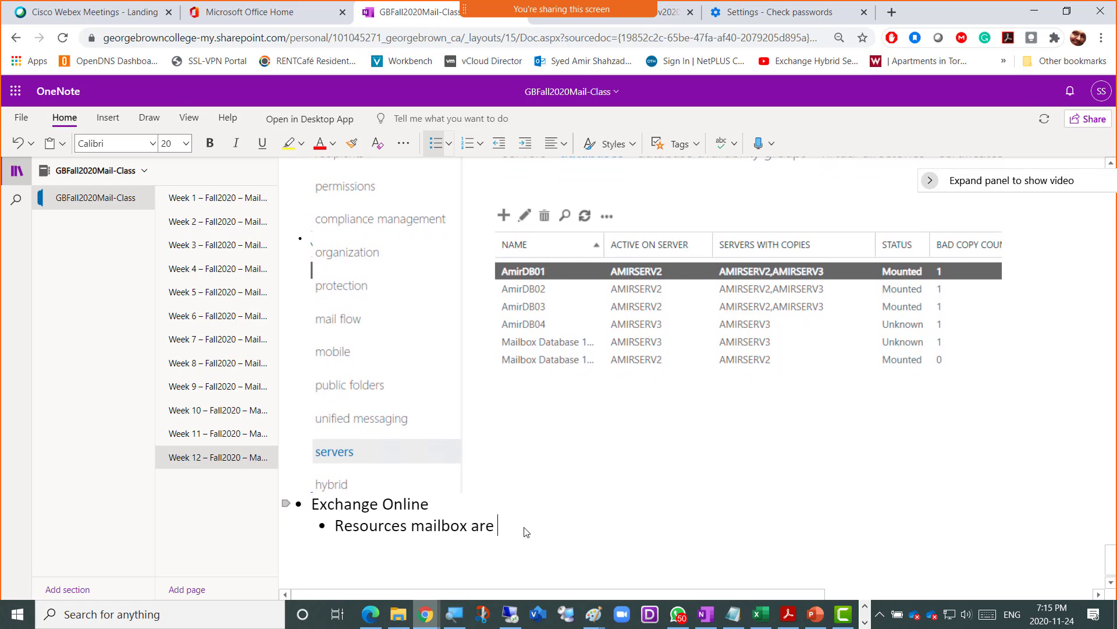
pyautogui.write('used to schedule resources')
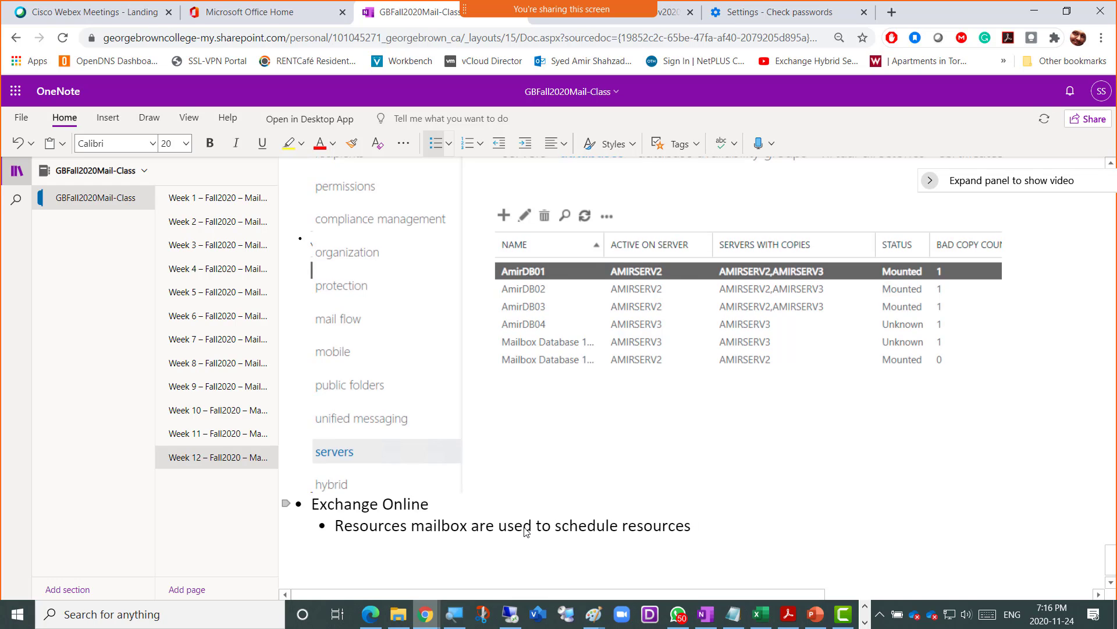
pyautogui.write(' for a speci')
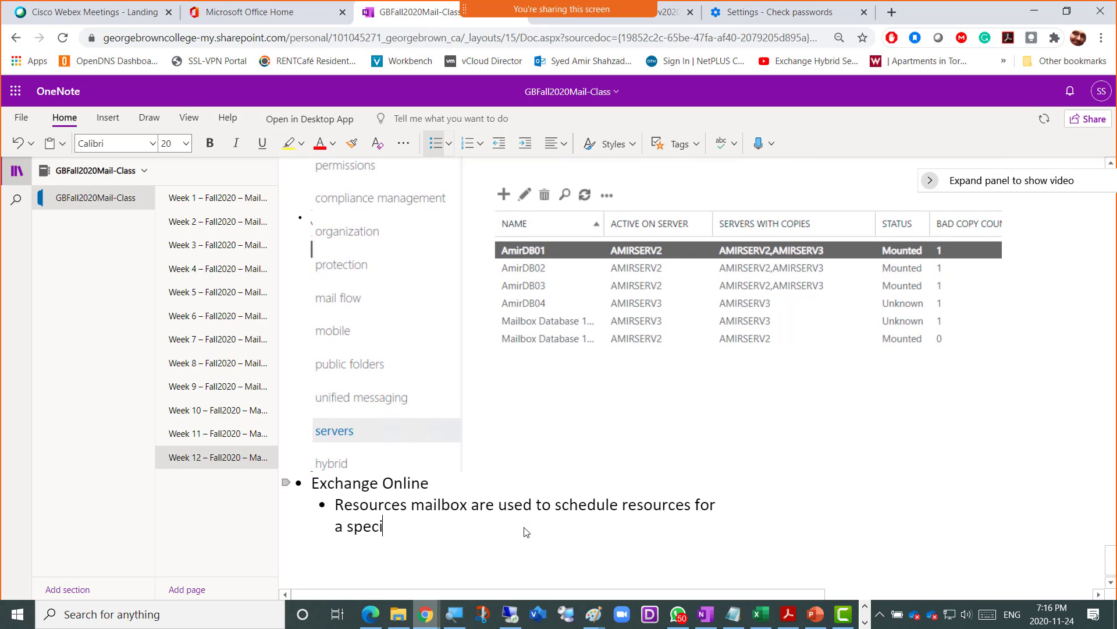
pyautogui.write('fic time.')
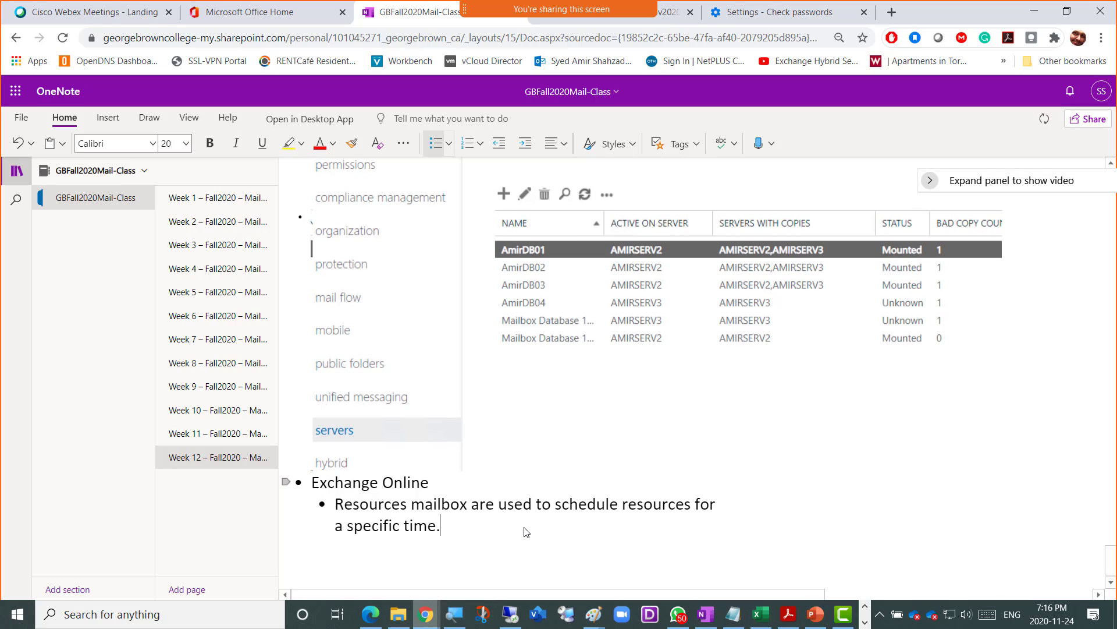
pyautogui.press('Return')
pyautogui.write('In these t')
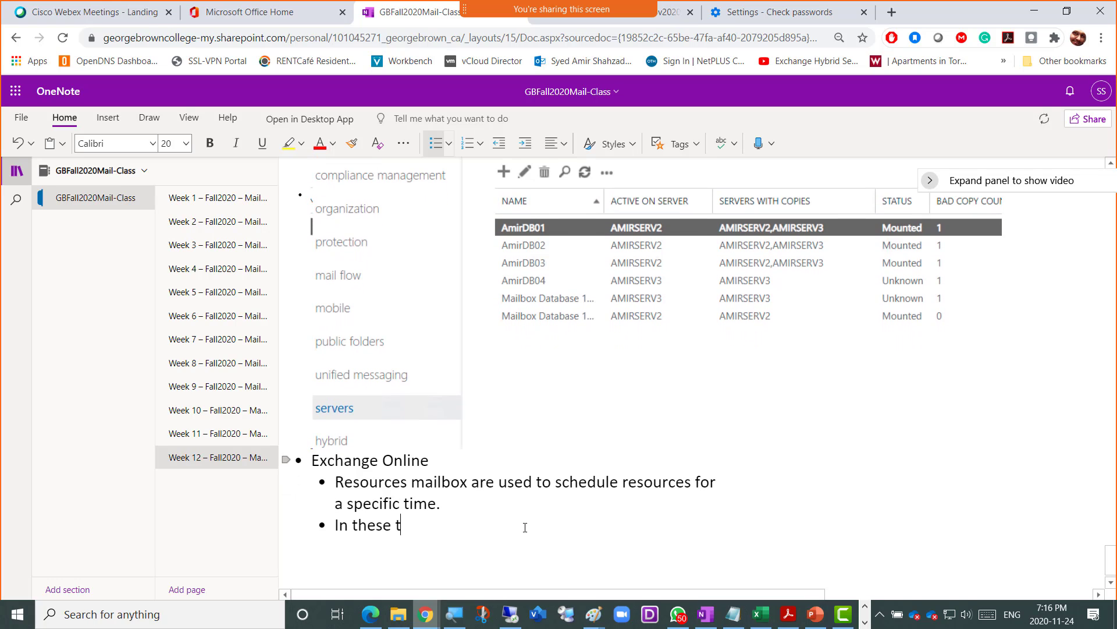
pyautogui.write('ypes of mailbox')
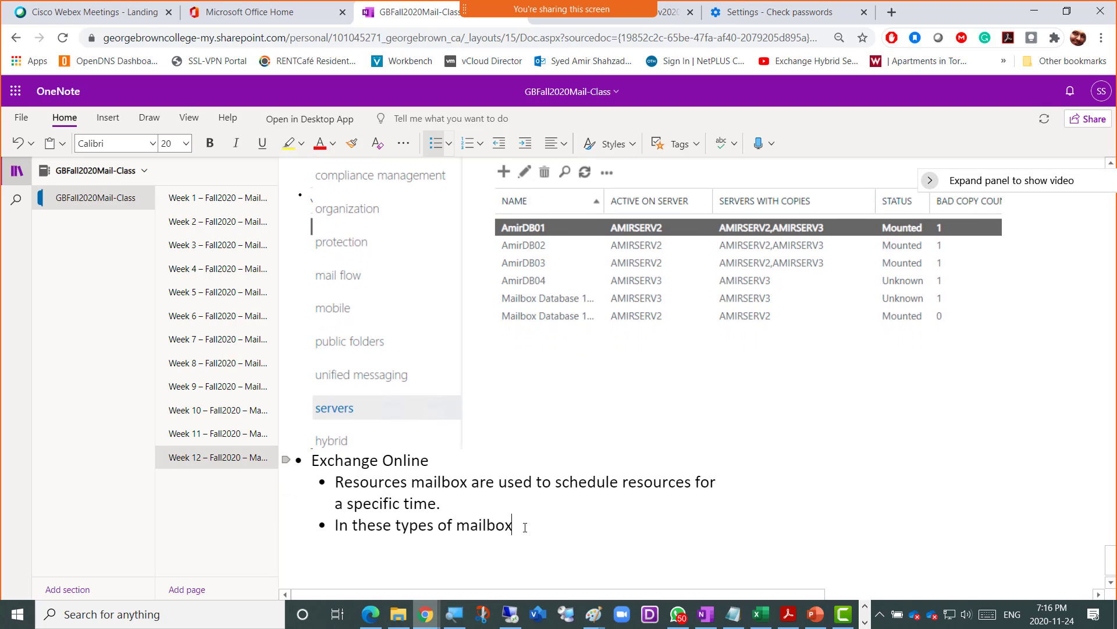
pyautogui.write('es we only use Their Calenders')
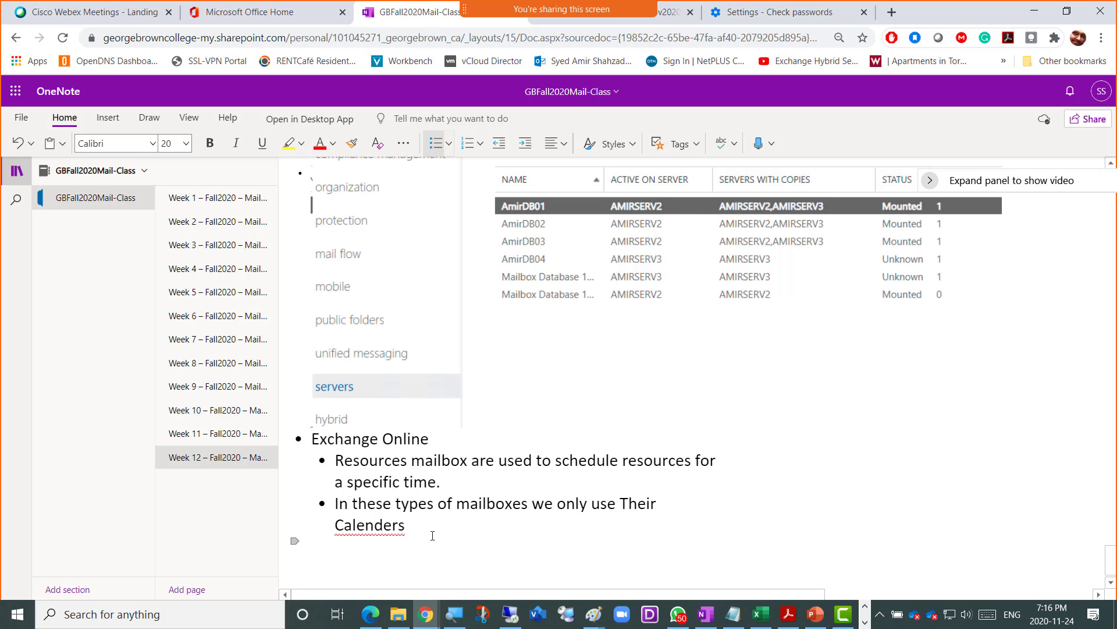
# - Correct 'Calenders' to 'Calendars' and add 'Room Mailbox' and 'Equipment Mailbox' bullets
pyautogui.rightClick(359, 529)
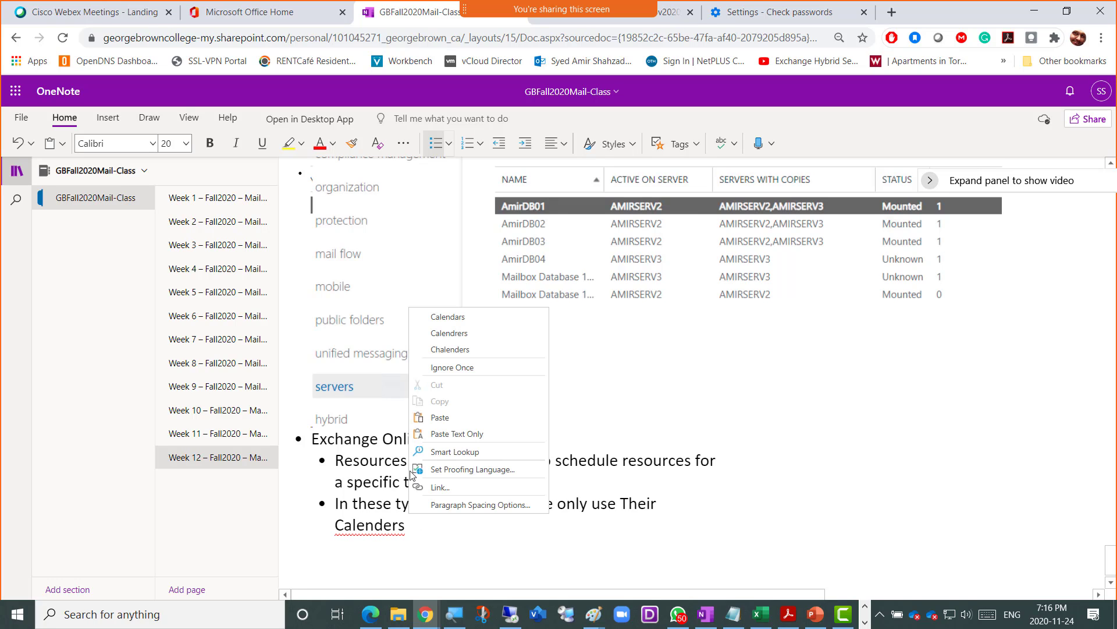
pyautogui.click(455, 319)
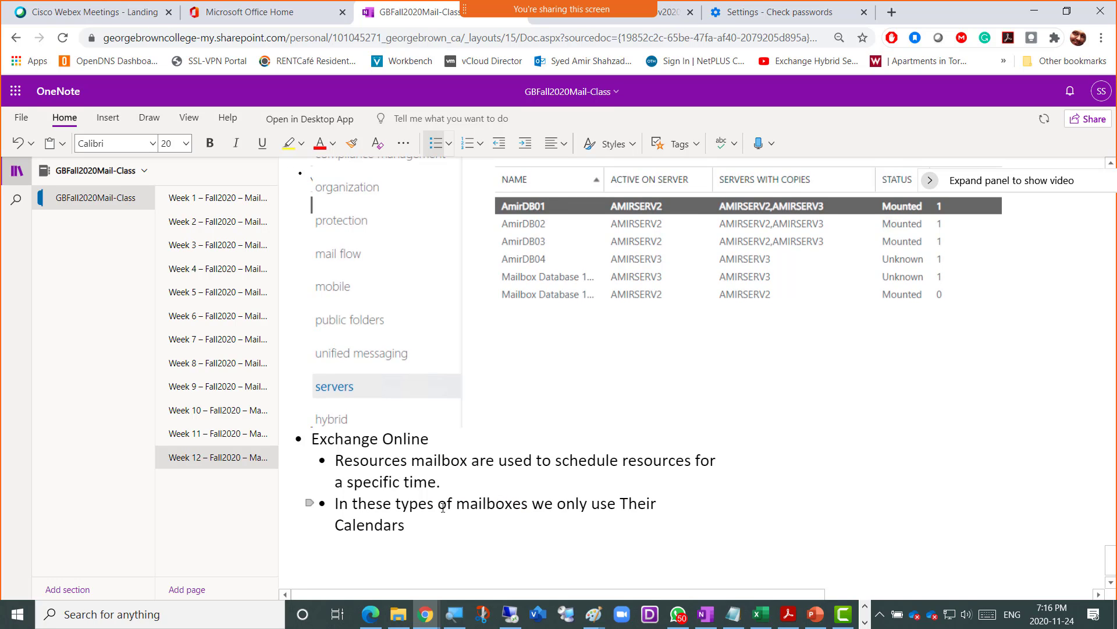
pyautogui.press('Return')
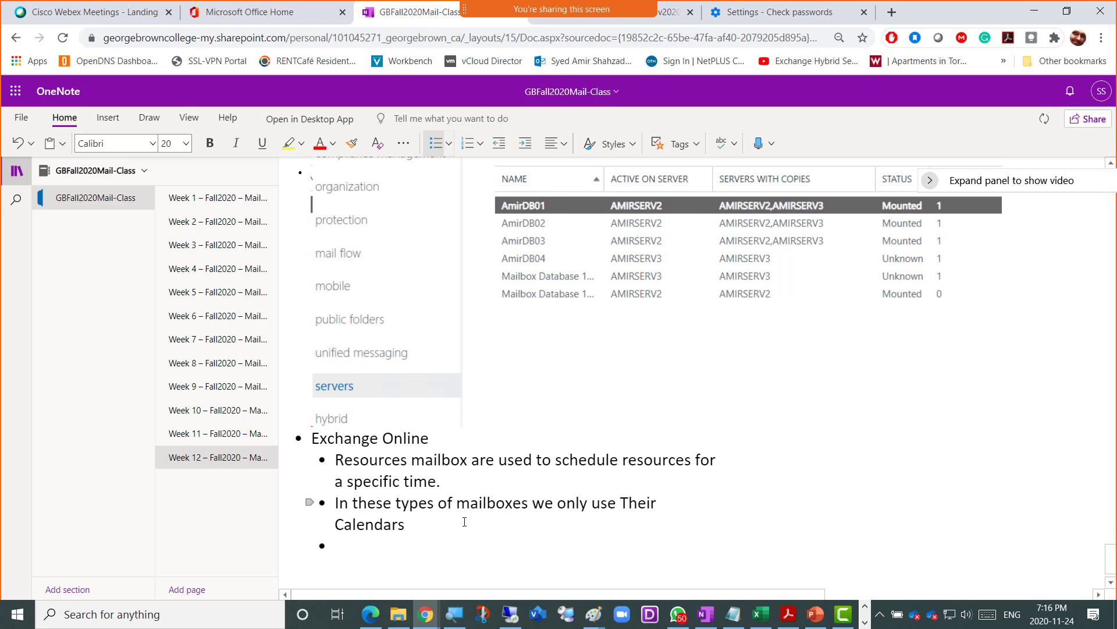
pyautogui.write('Room Mail')
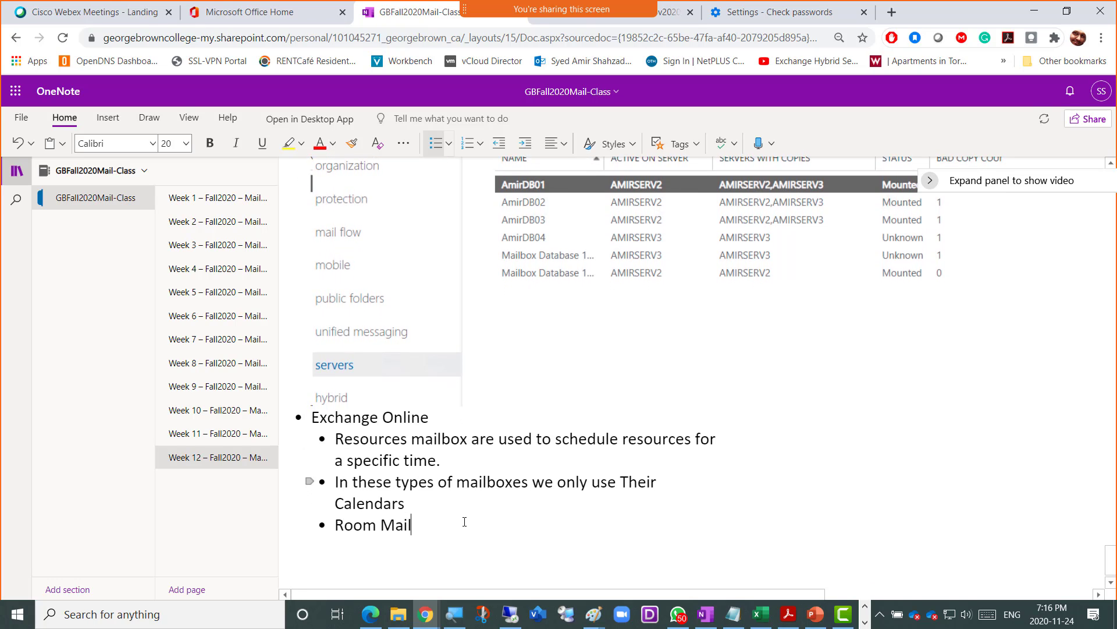
pyautogui.write('box')
pyautogui.press('Return')
pyautogui.write('Equ')
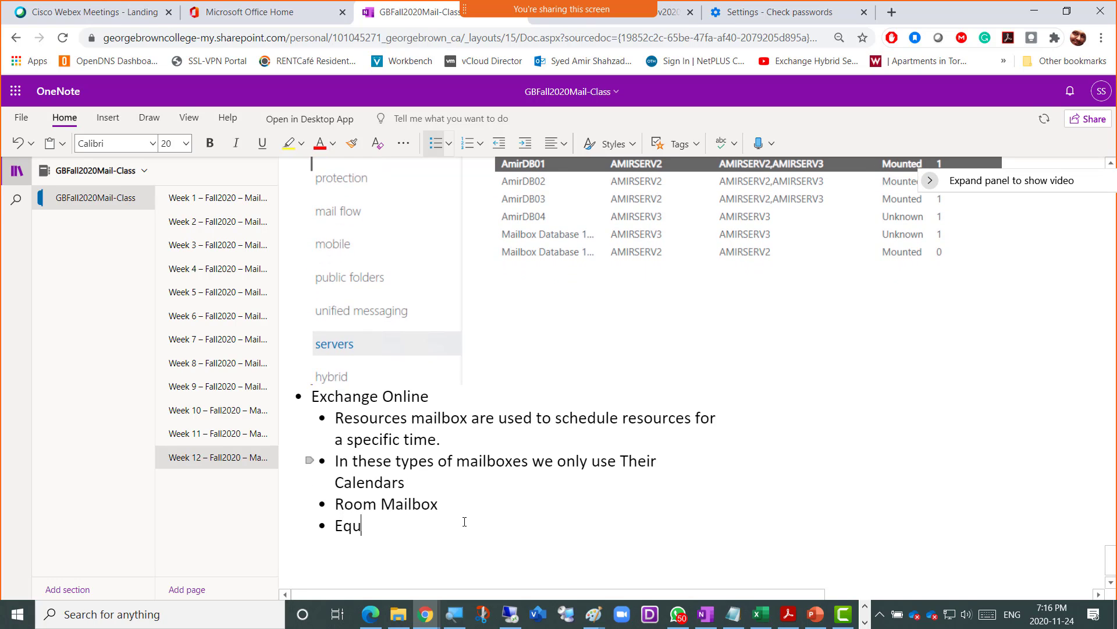
pyautogui.write('ipment Mailbox')
# - Nest a note under Room Mailbox: a conference room's calendar schedules our meetings there
pyautogui.press('Up')
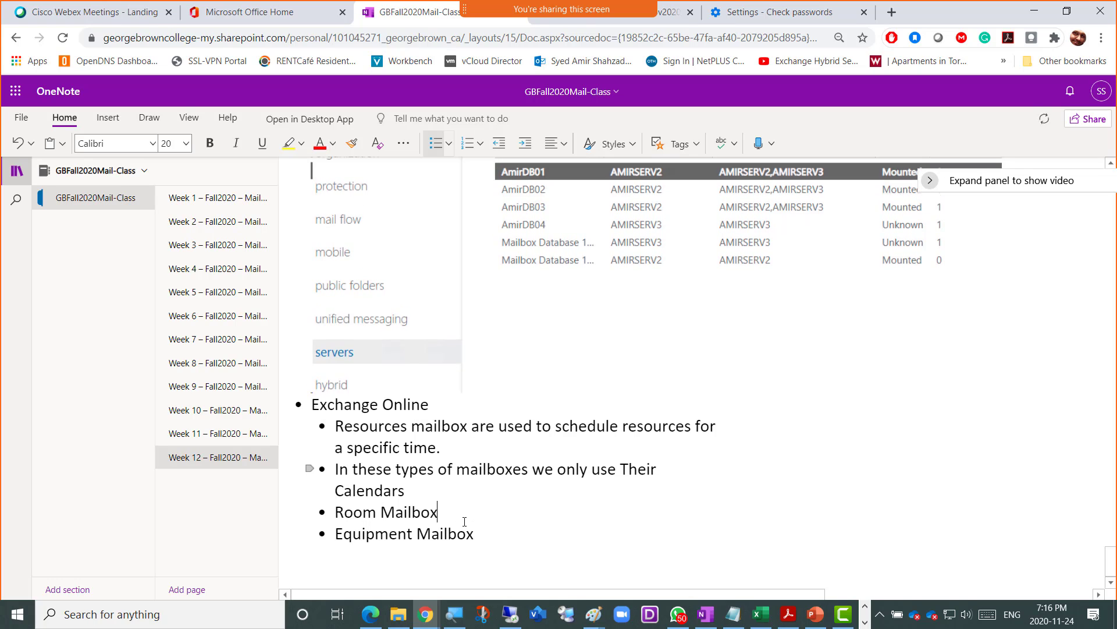
pyautogui.press('Return')
pyautogui.press('Tab')
pyautogui.write('W')
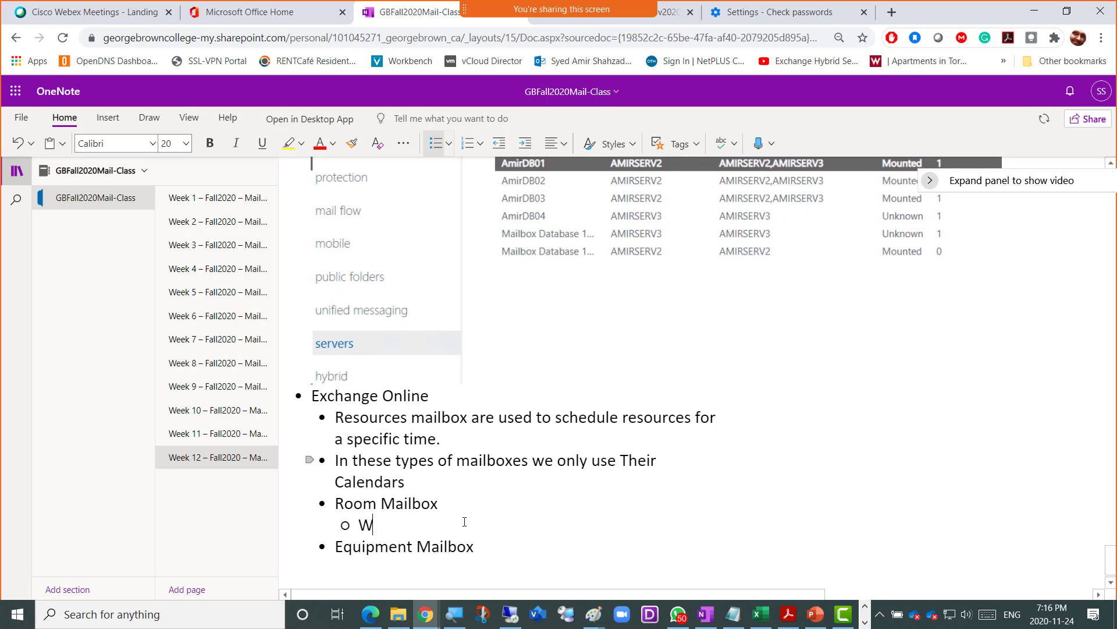
pyautogui.write('e can use')
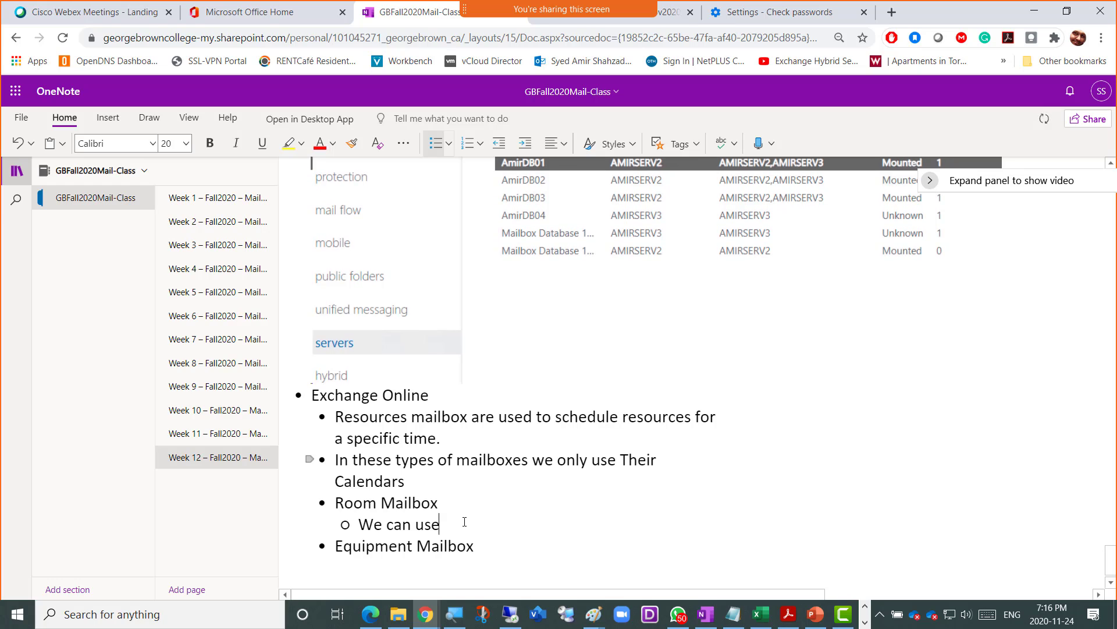
pyautogui.write(' the calendar of a ')
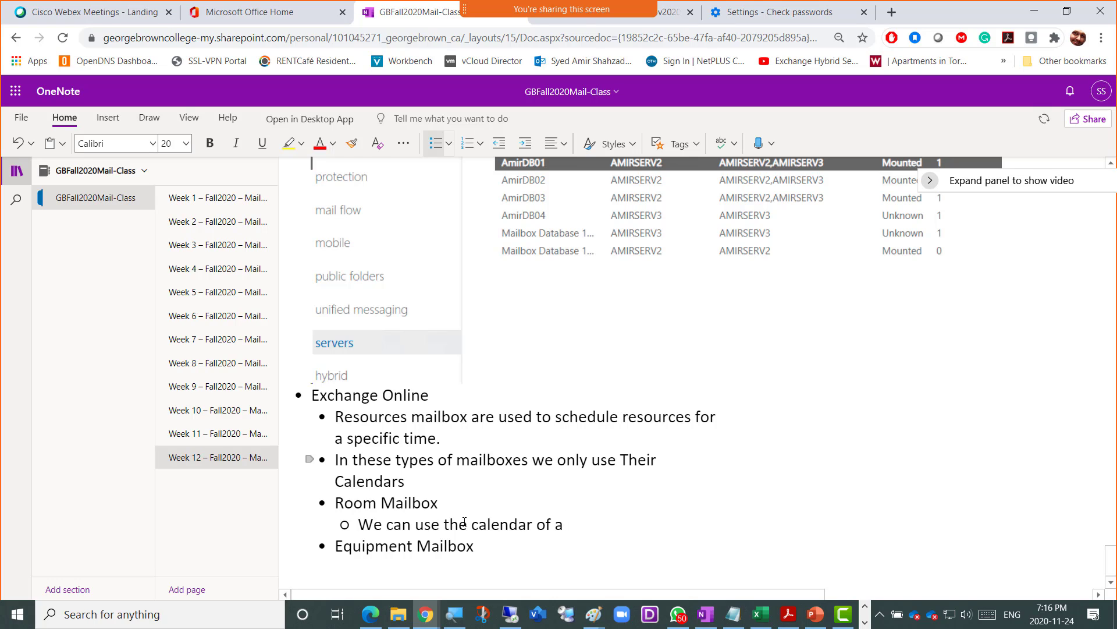
pyautogui.write('Conference r')
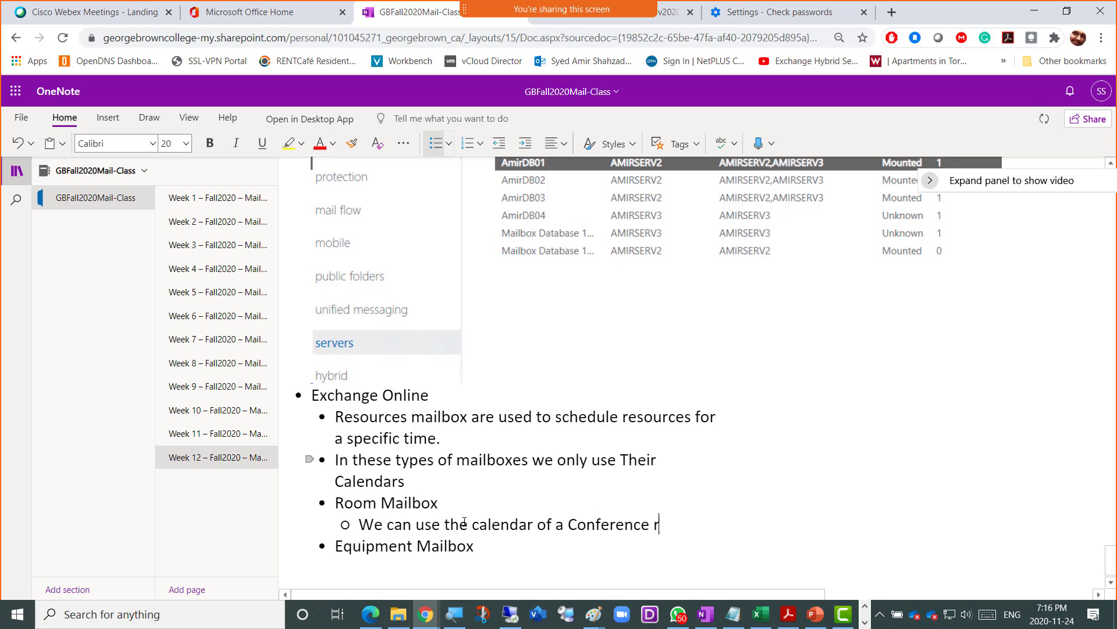
pyautogui.write('oom to sch')
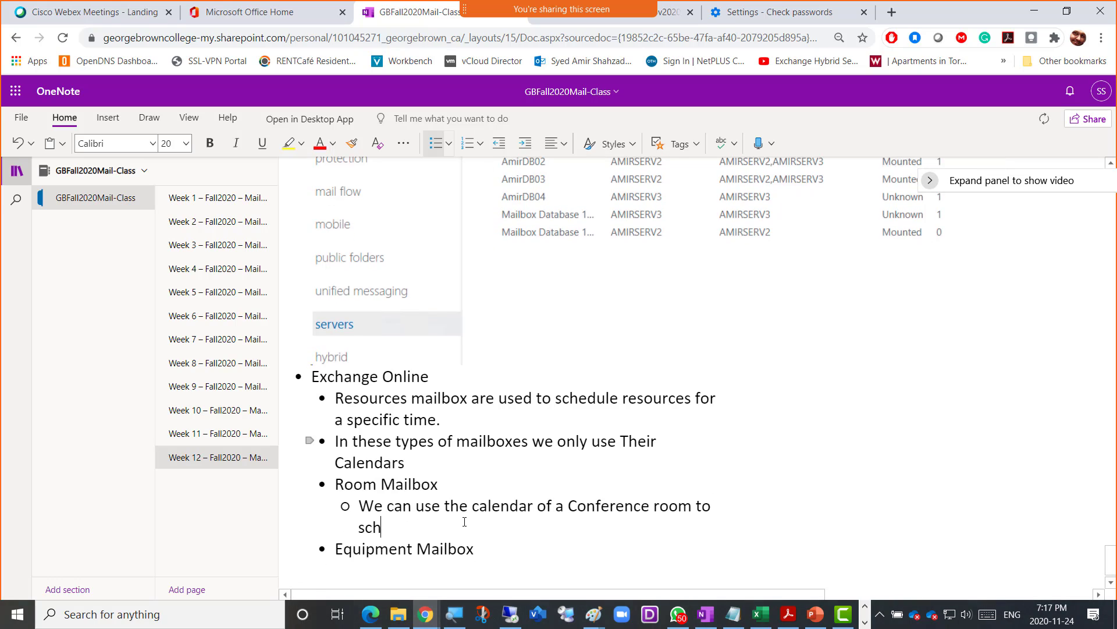
pyautogui.write('edule it for b')
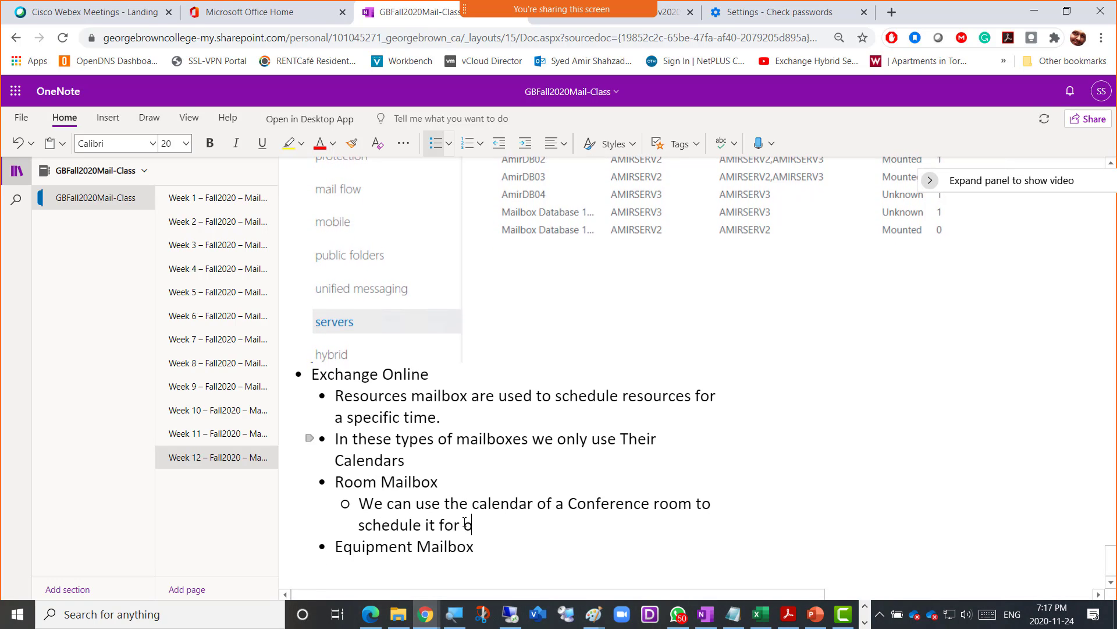
pyautogui.write('our me')
pyautogui.press('BackSpace')
pyautogui.press('BackSpace')
pyautogui.press('BackSpace')
pyautogui.press('BackSpace')
pyautogui.press('BackSpace')
pyautogui.press('BackSpace')
pyautogui.press('BackSpace')
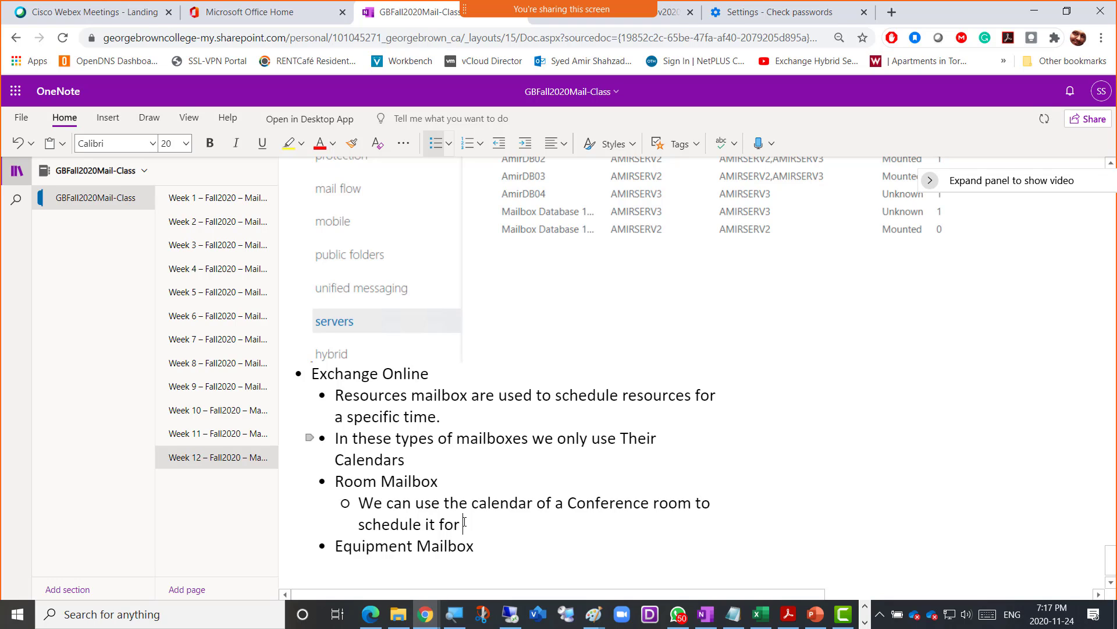
pyautogui.write('our meetin')
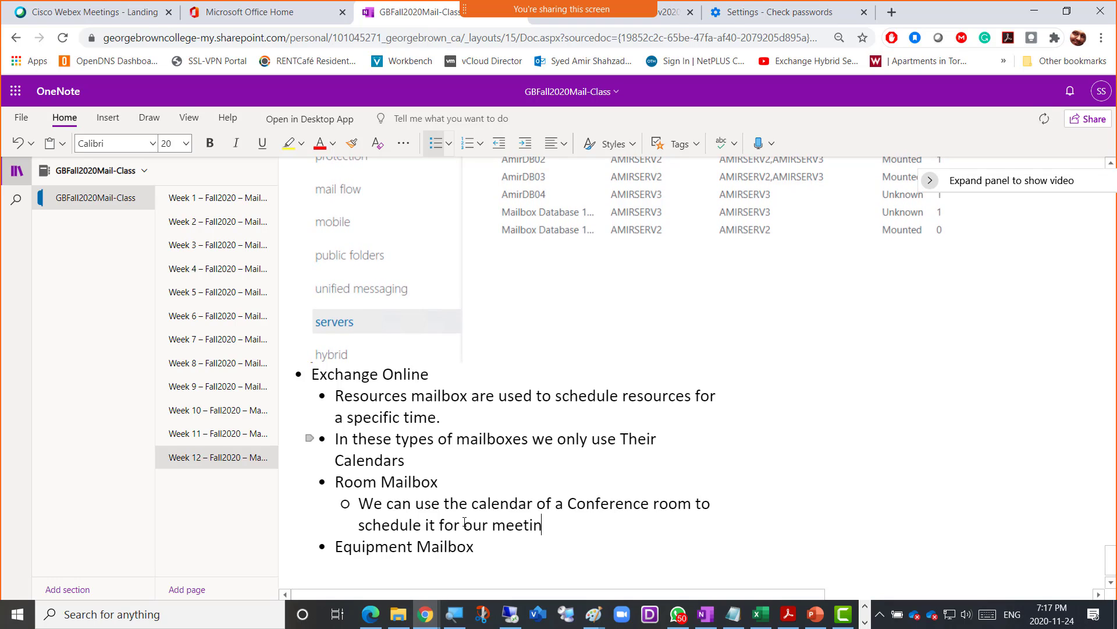
pyautogui.write('gs there')
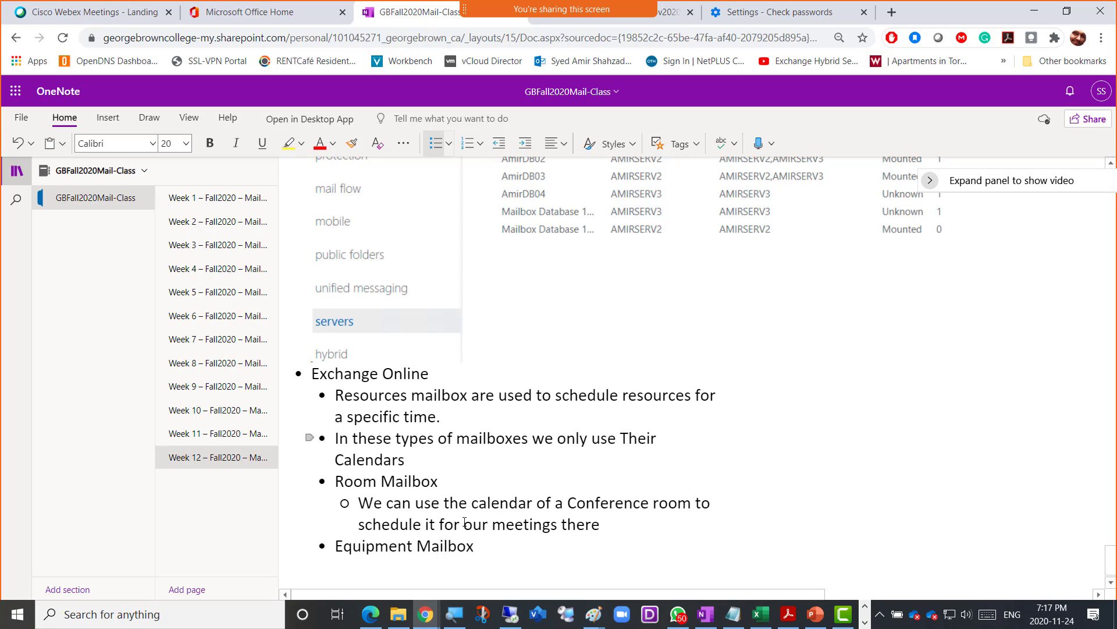
# - After 'Calendars.', add the sentence 'We do not use these mailboxes for regular meial send/recivee'
pyautogui.press('Up')
pyautogui.press('Up')
pyautogui.press('Up')
pyautogui.press('Up')
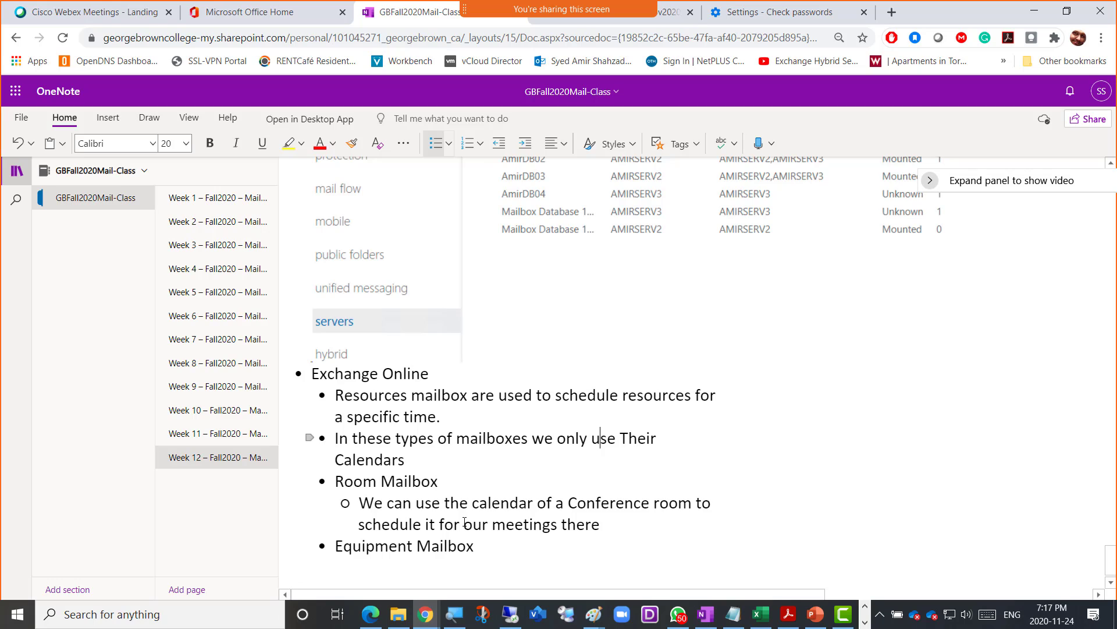
pyautogui.press('Up')
pyautogui.write('We do not us')
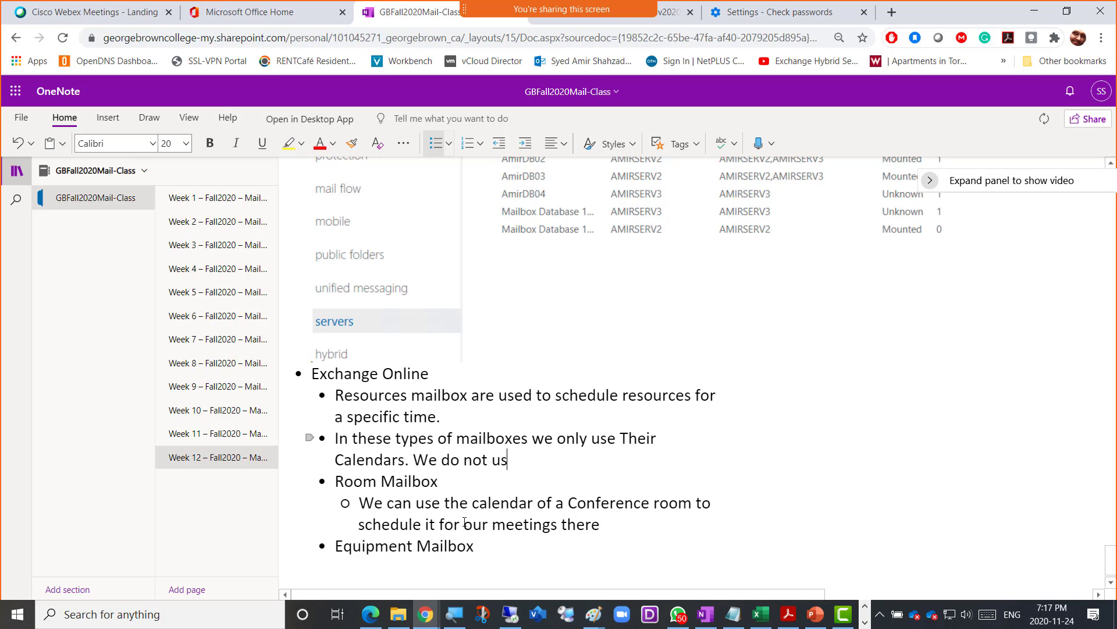
pyautogui.write('e these mailb')
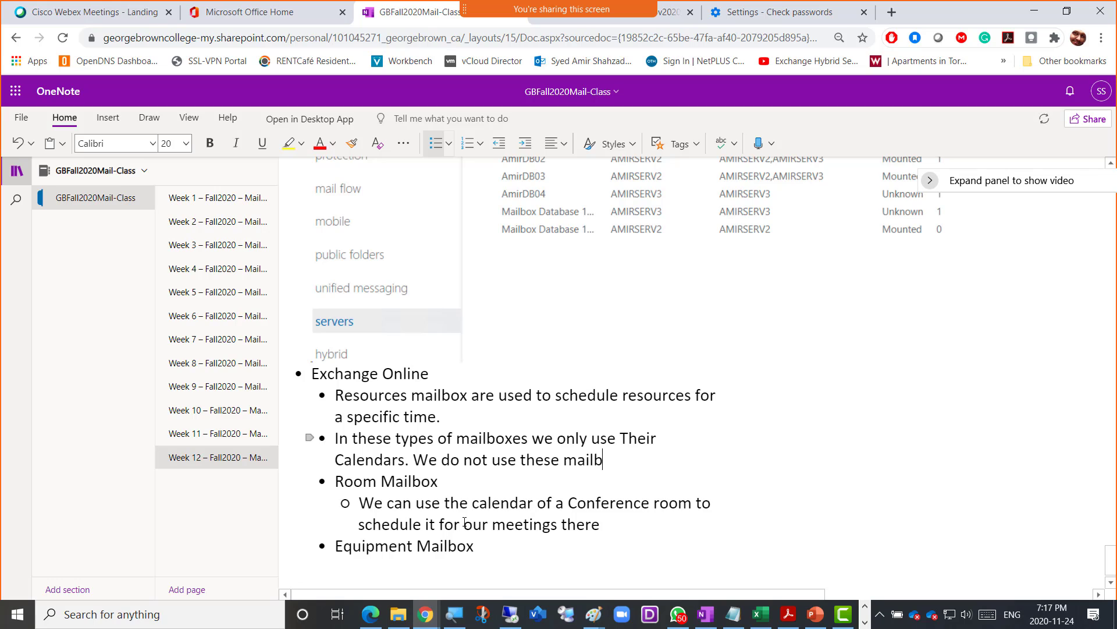
pyautogui.write('oxes for regu')
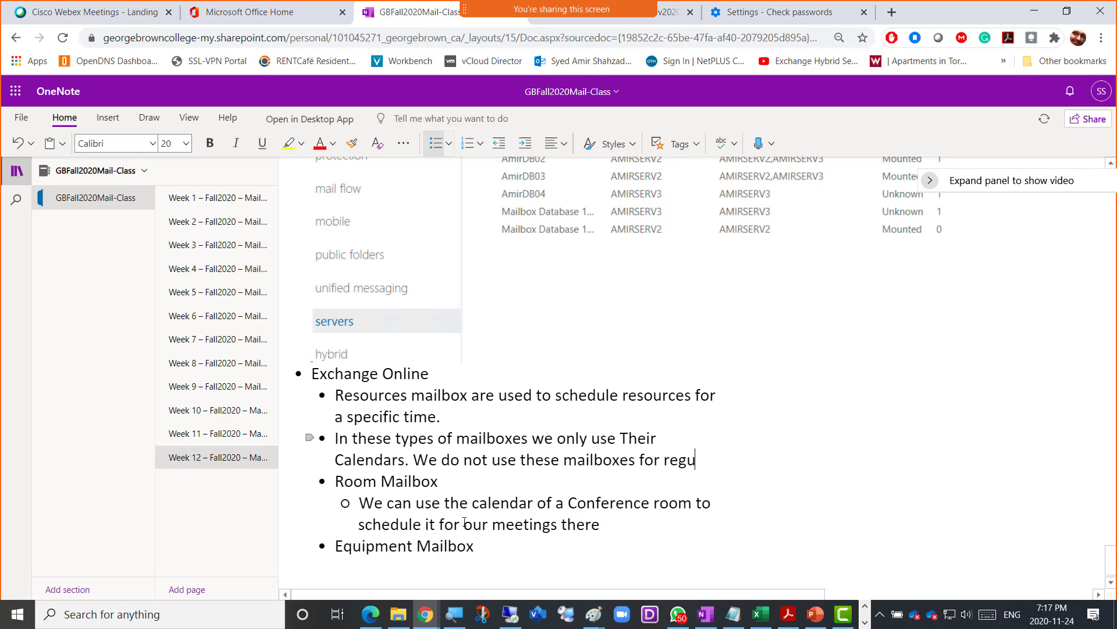
pyautogui.write('lar meial')
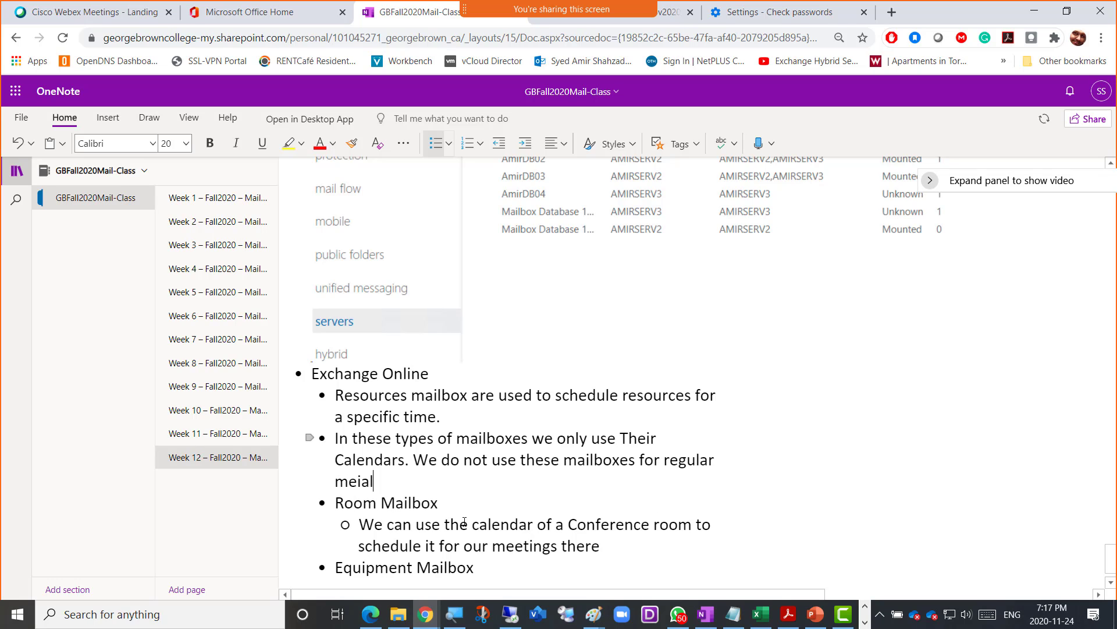
pyautogui.write(' send/recivee')
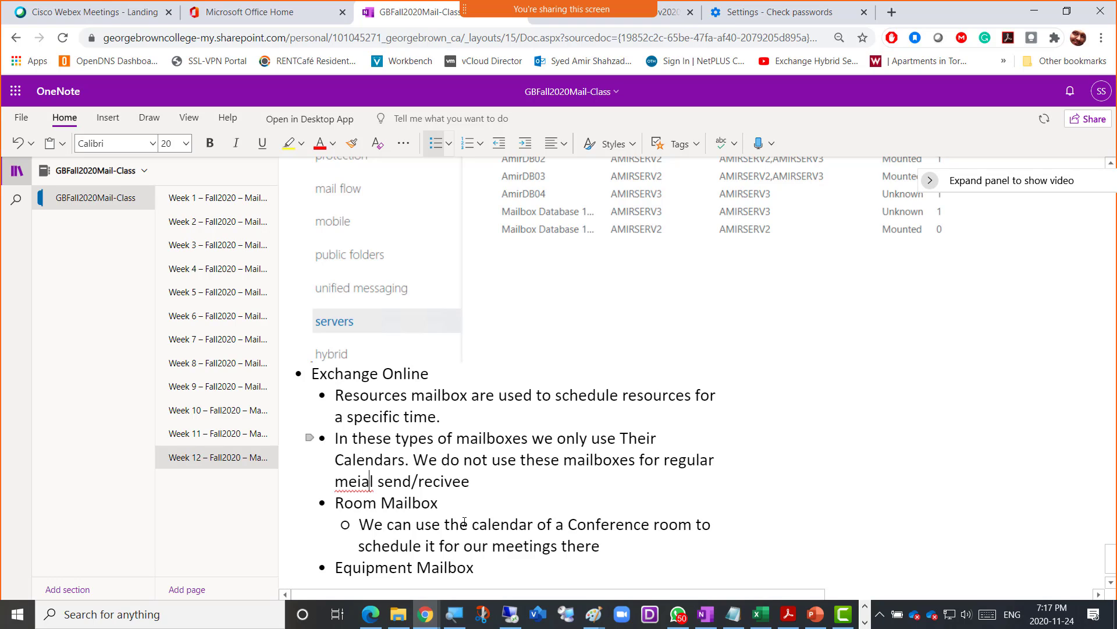
# - Correct the typos 'meial' to 'email' and 'recivee' to 'receive'
pyautogui.press('Left')
pyautogui.hotkey('shift', 'Left')
pyautogui.hotkey('shift', 'Left')
pyautogui.hotkey('shift', 'Left')
pyautogui.hotkey('shift', 'Left')
pyautogui.hotkey('shift', 'Left')
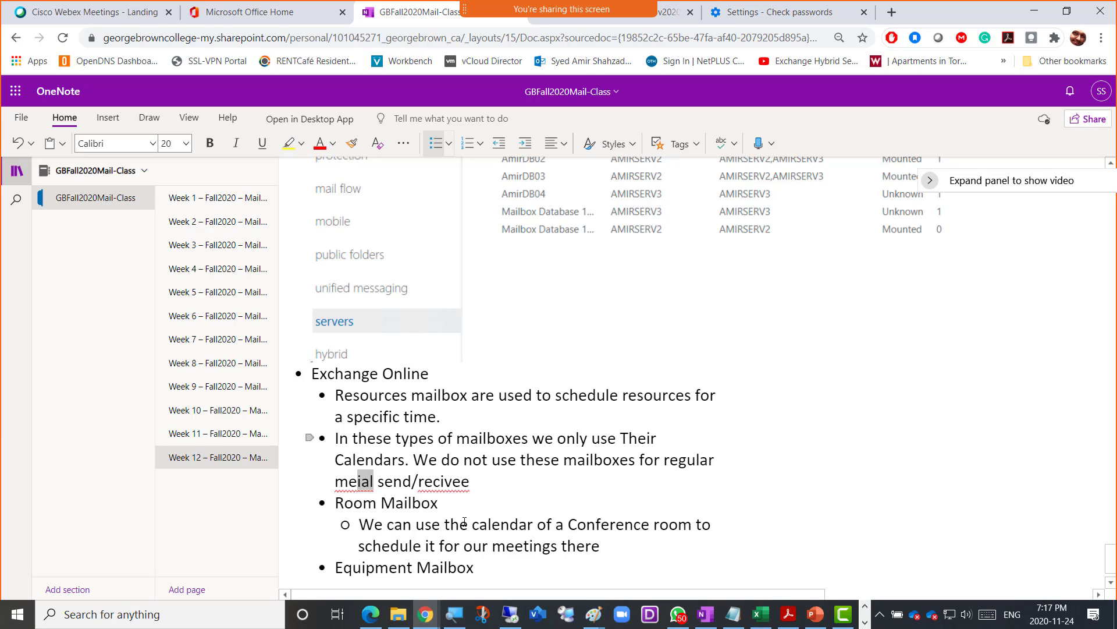
pyautogui.write('email')
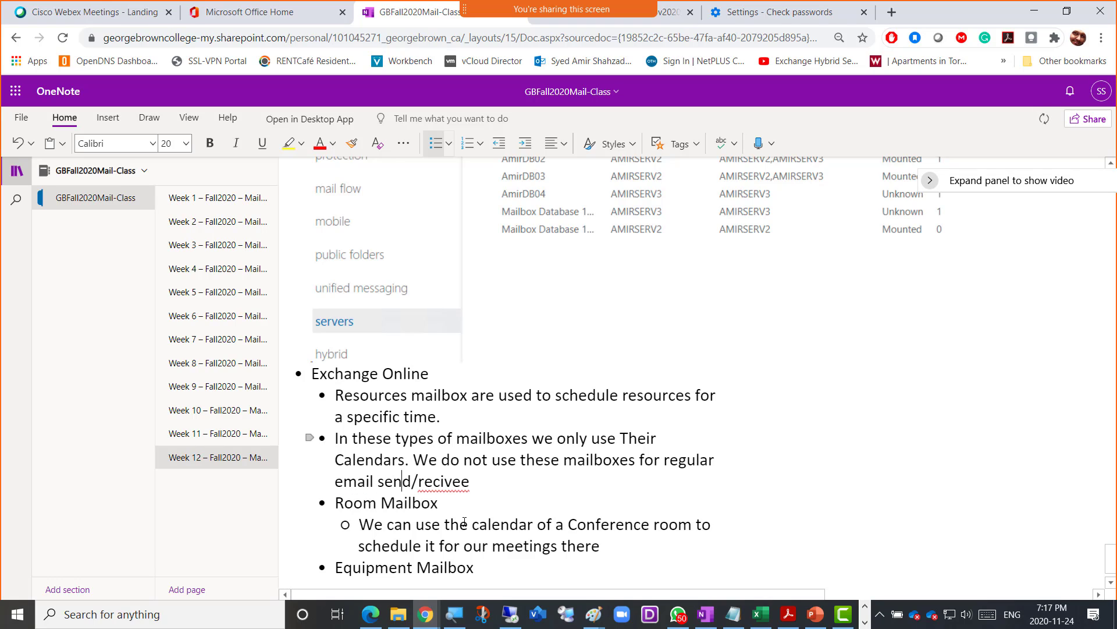
pyautogui.press('Right')
pyautogui.press('Right')
pyautogui.press('Right')
pyautogui.press('Right')
pyautogui.rightClick(453, 483)
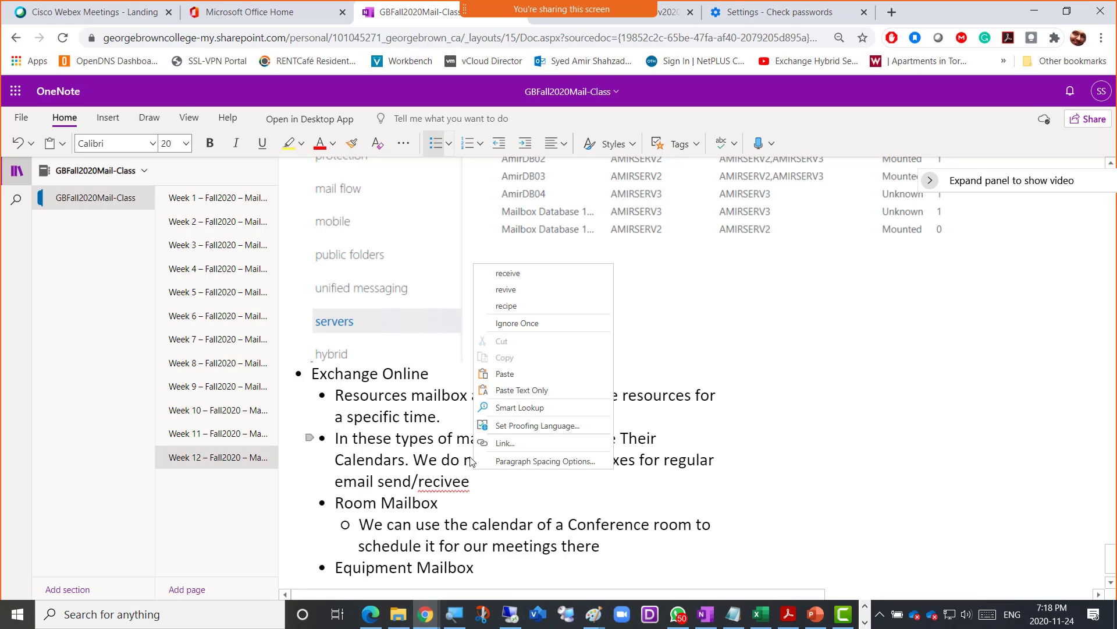
pyautogui.click(527, 278)
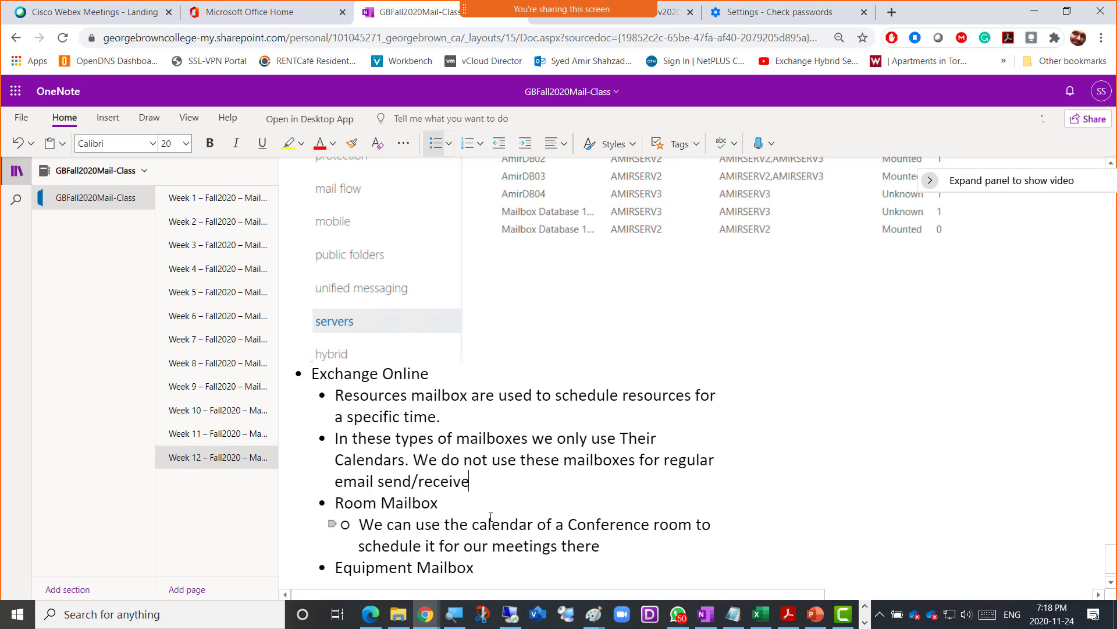
pyautogui.scroll(-1, 446, 503)
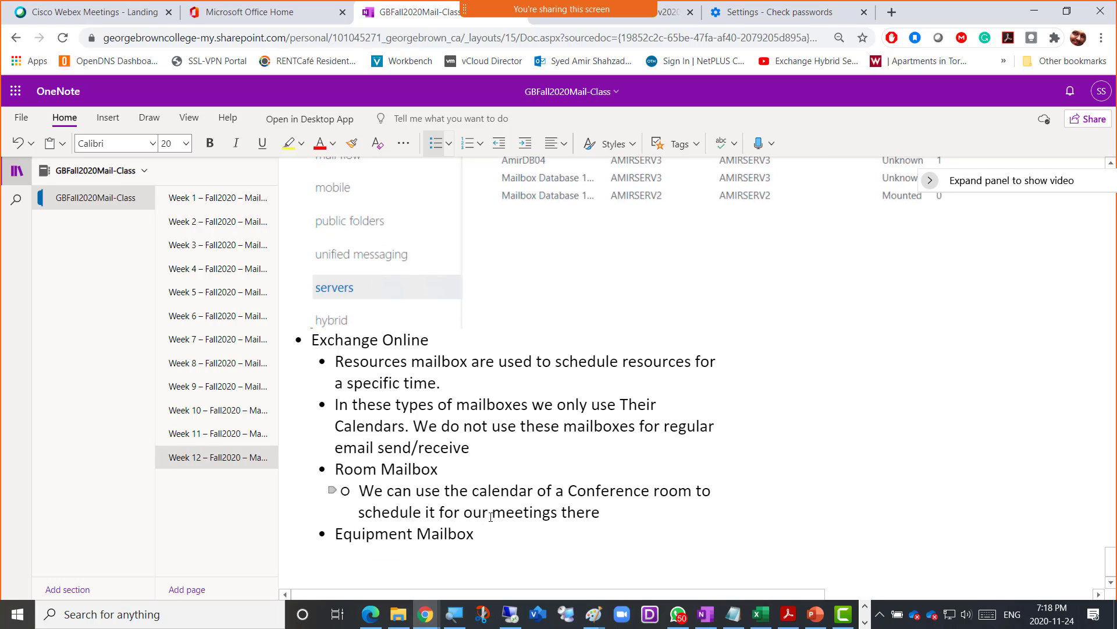
# - Add an Equipment Mailbox sub-note on scheduling equipment like a Canon6923 Projector, then return to Exchange admin center
pyautogui.click(509, 542)
pyautogui.press('Return')
pyautogui.press('Tab')
pyautogui.write('We c')
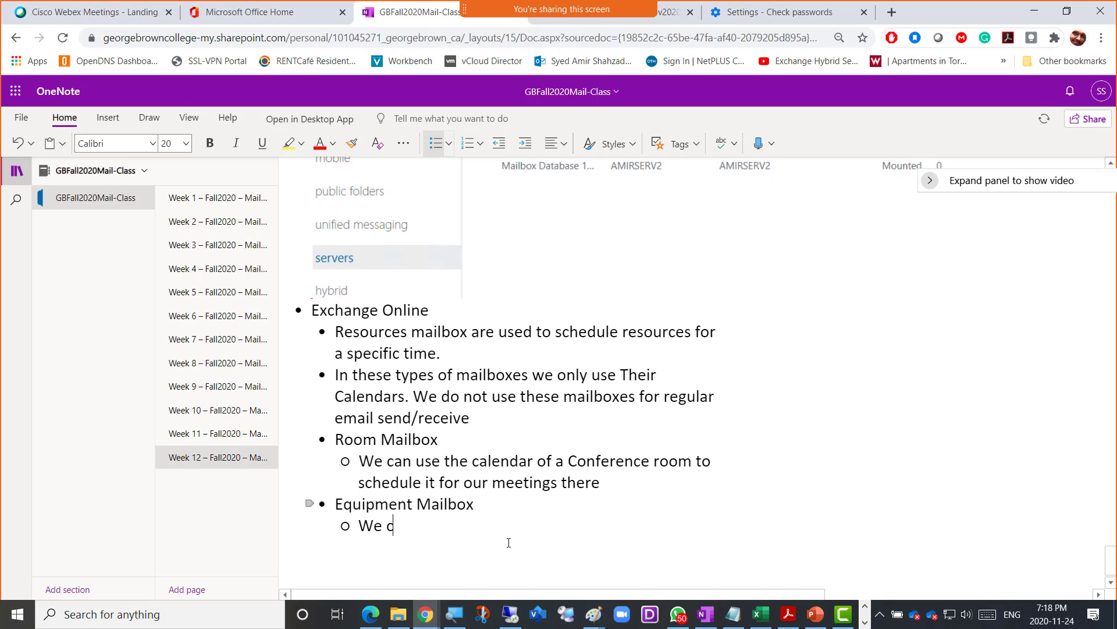
pyautogui.write('an use the calendar of')
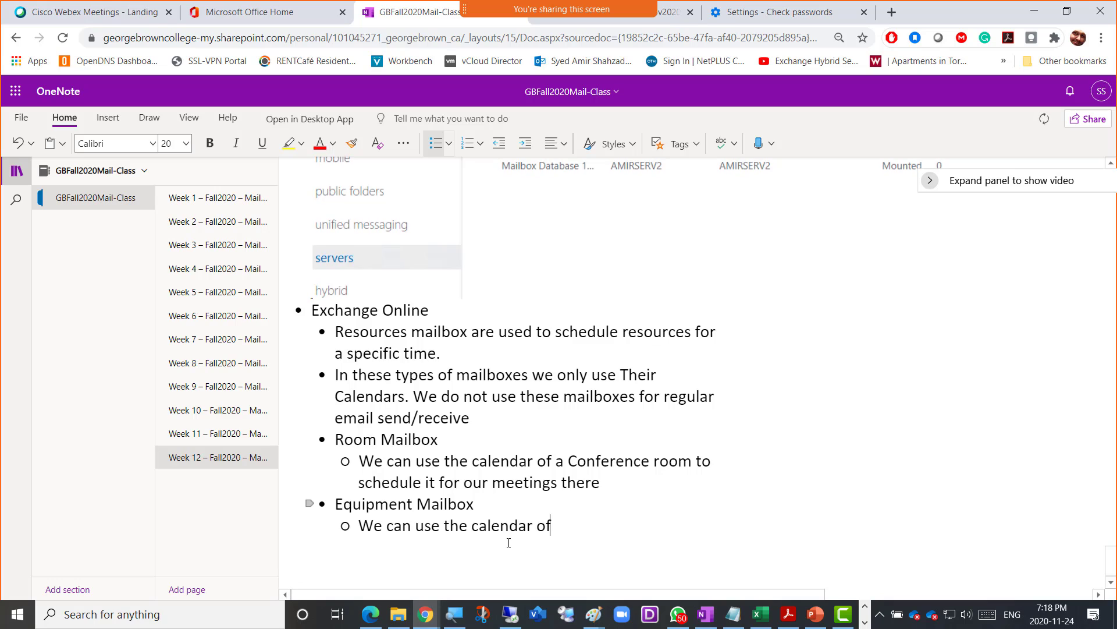
pyautogui.write(' an ')
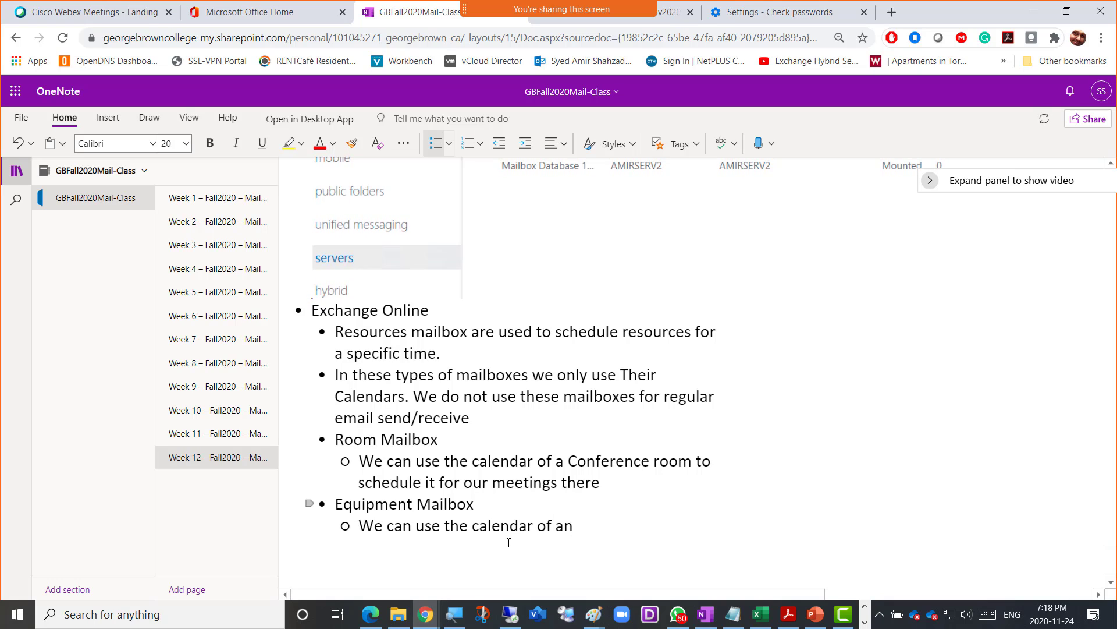
pyautogui.write('equip')
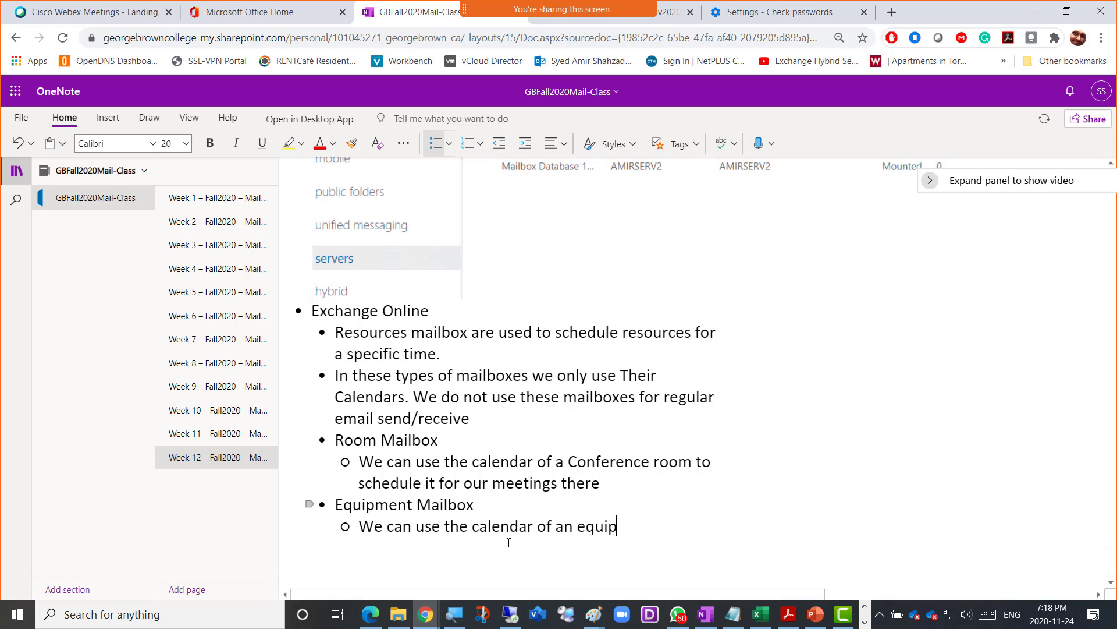
pyautogui.write('ment to use')
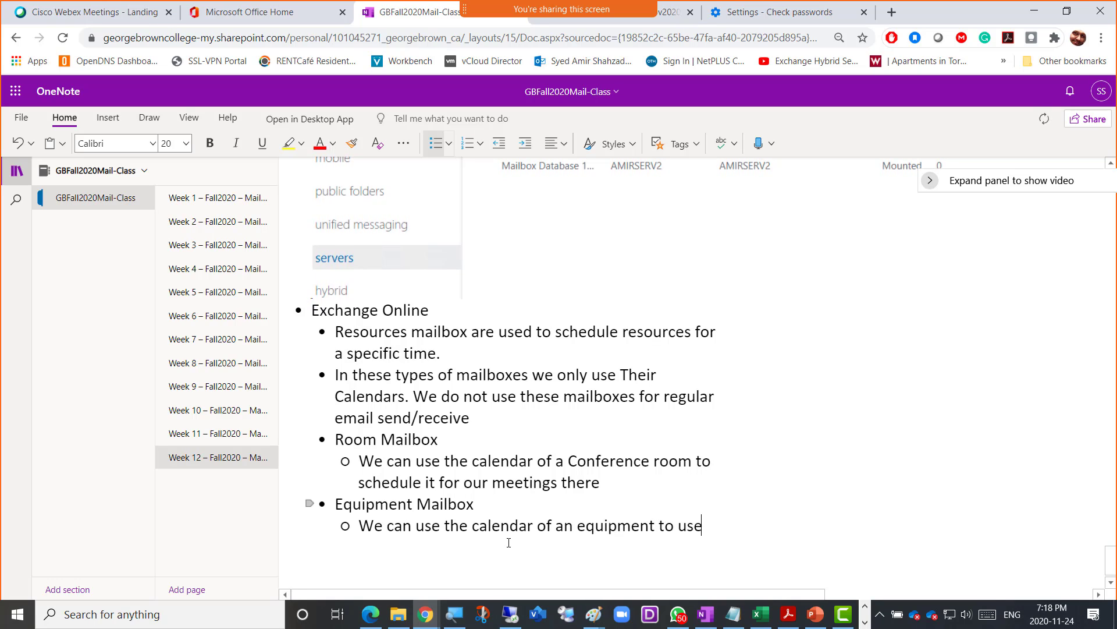
pyautogui.press('BackSpace')
pyautogui.press('BackSpace')
pyautogui.press('BackSpace')
pyautogui.write('sch')
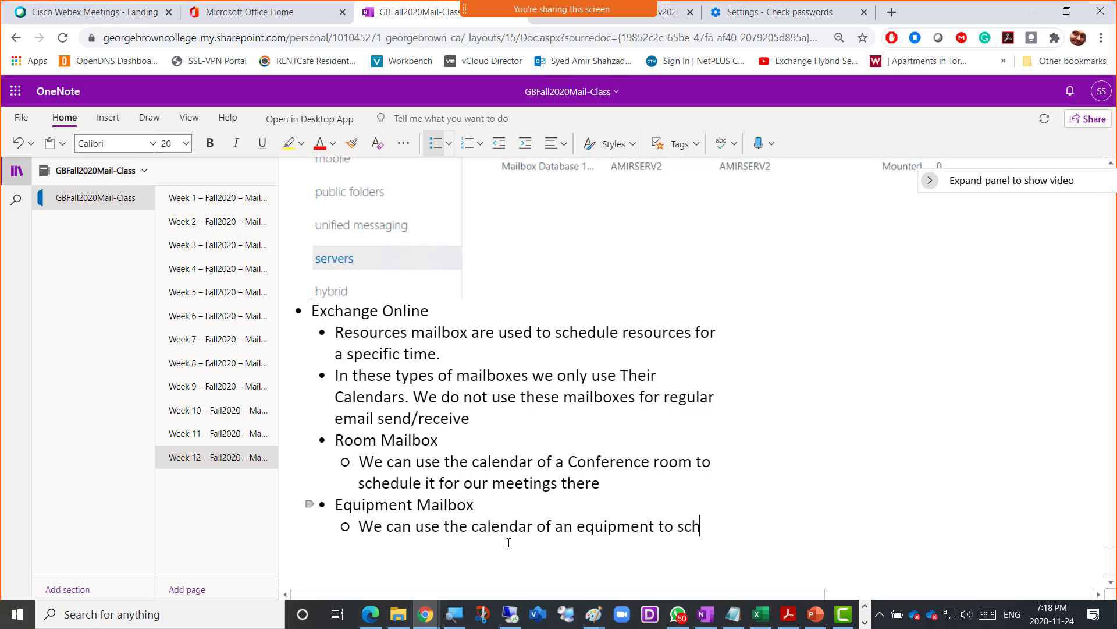
pyautogui.write("edule it's ")
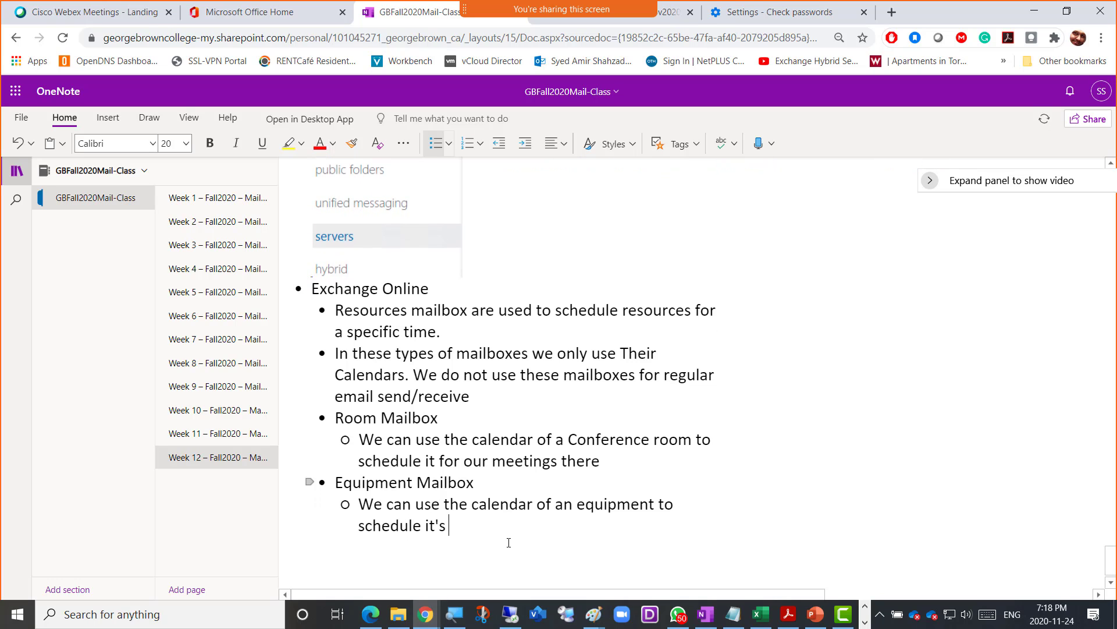
pyautogui.write('use for example ')
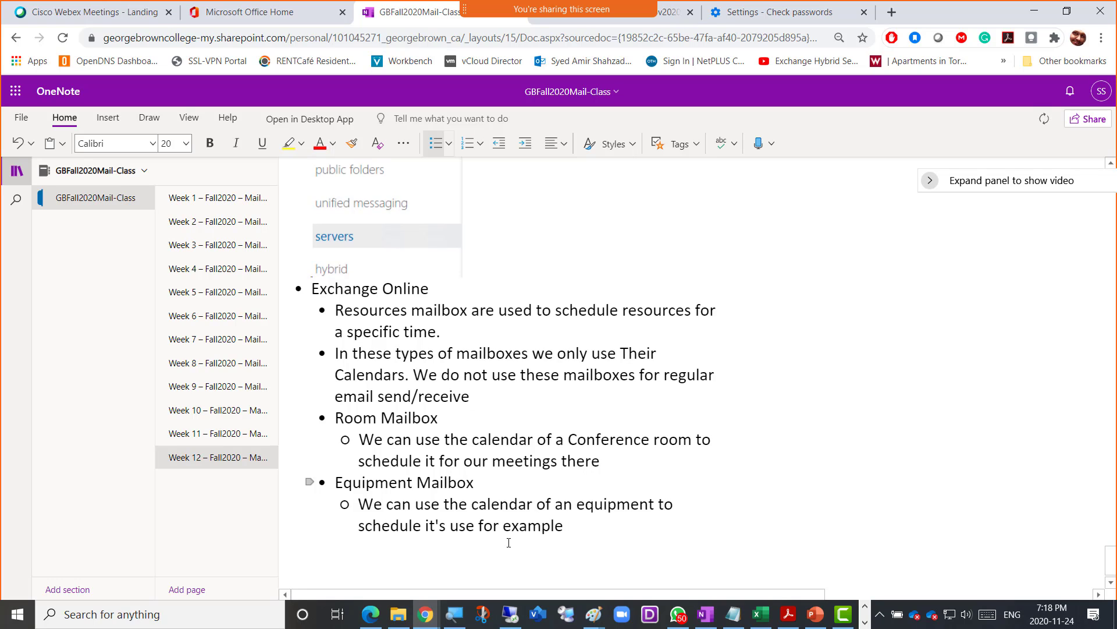
pyautogui.write('a ')
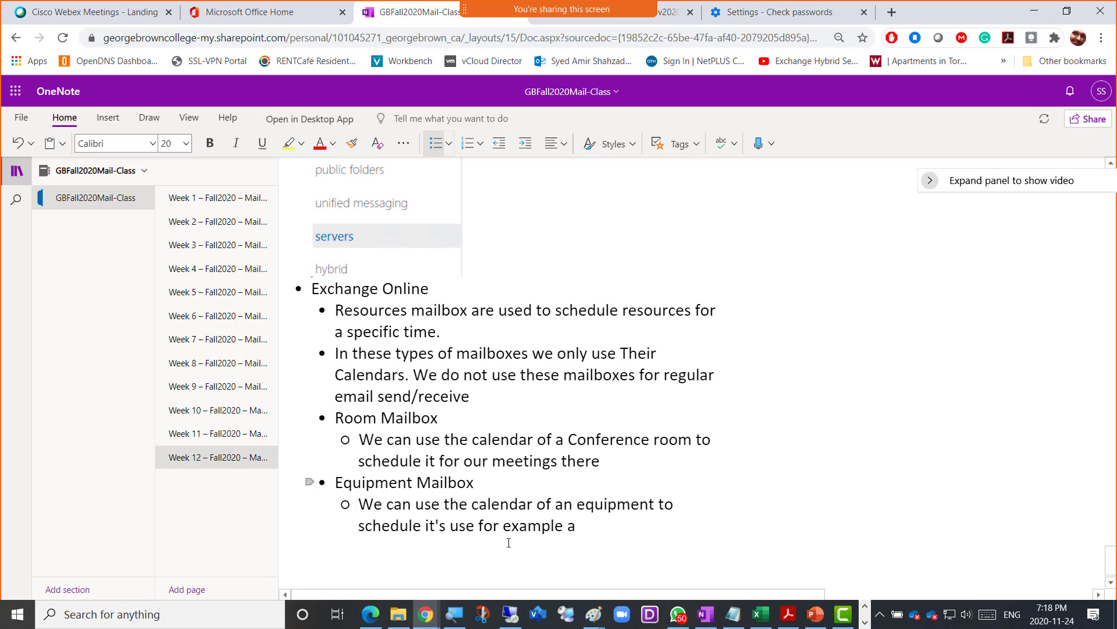
pyautogui.write('Canon')
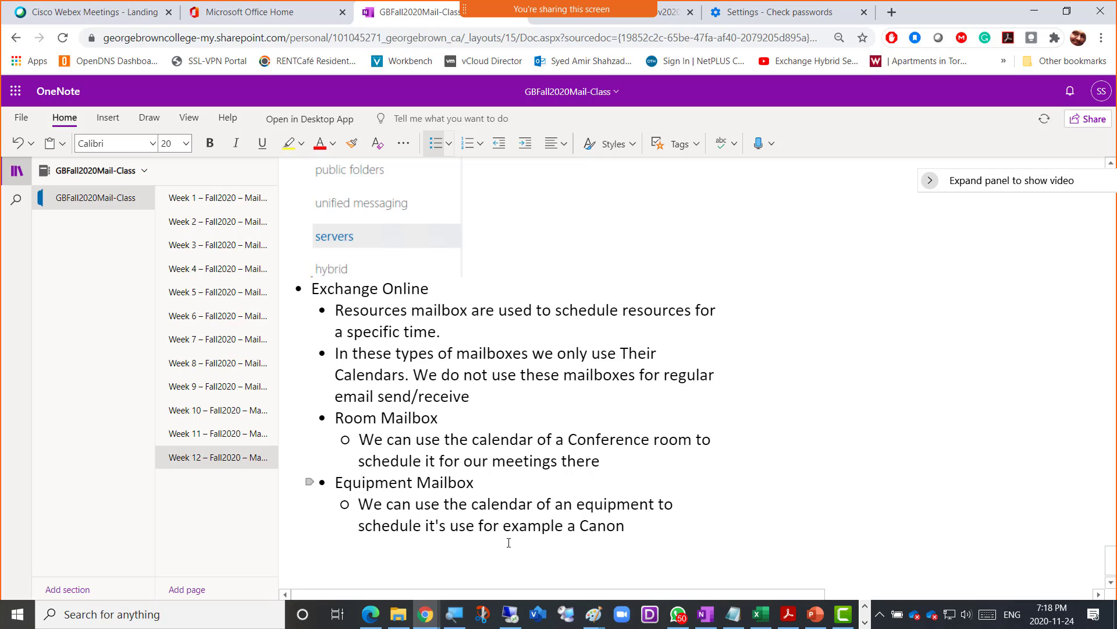
pyautogui.write('6923')
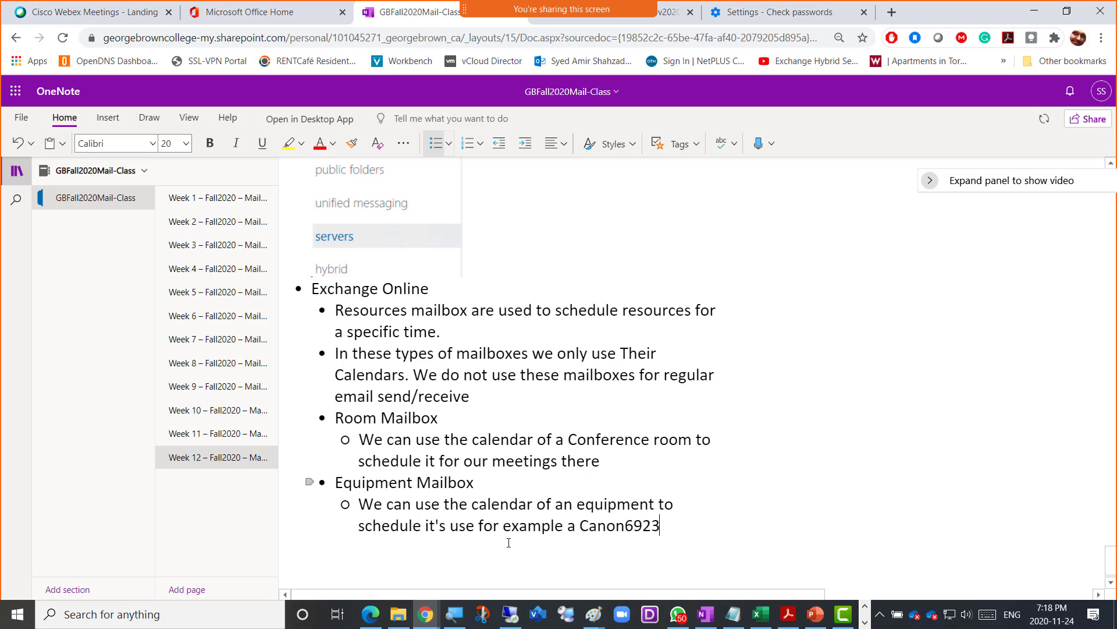
pyautogui.write(' Projector')
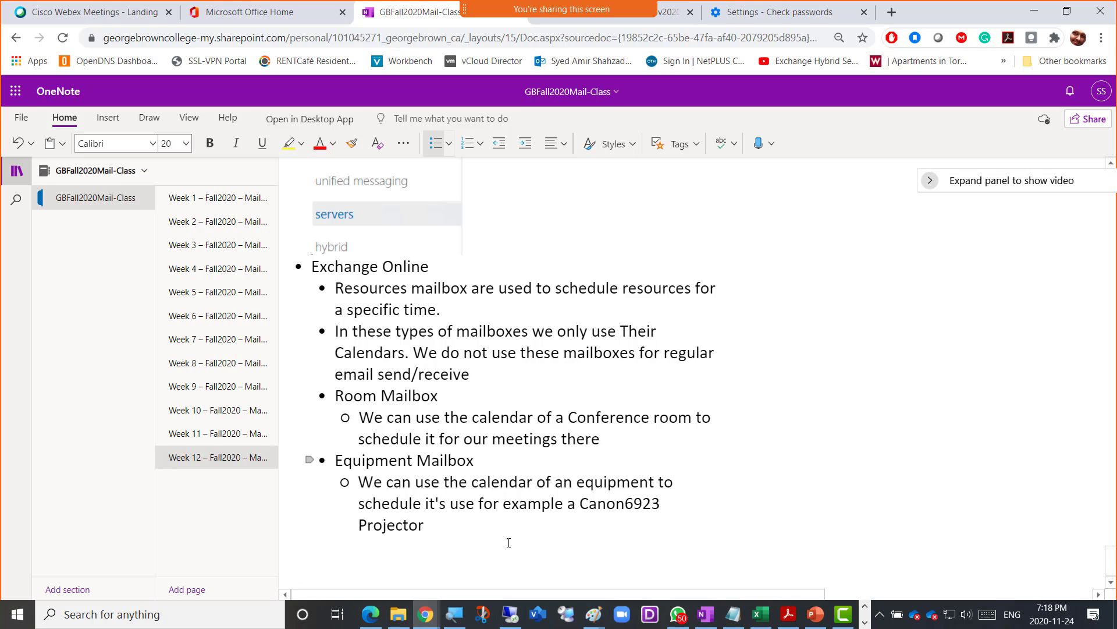
pyautogui.write('etc')
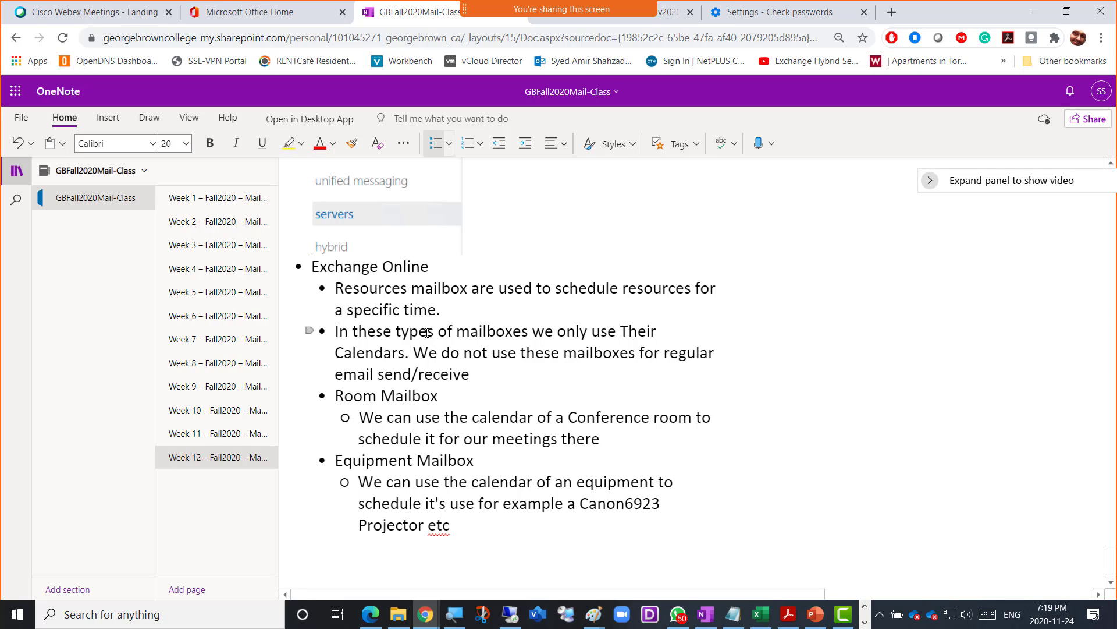
pyautogui.hotkey('alt', 'Tab')
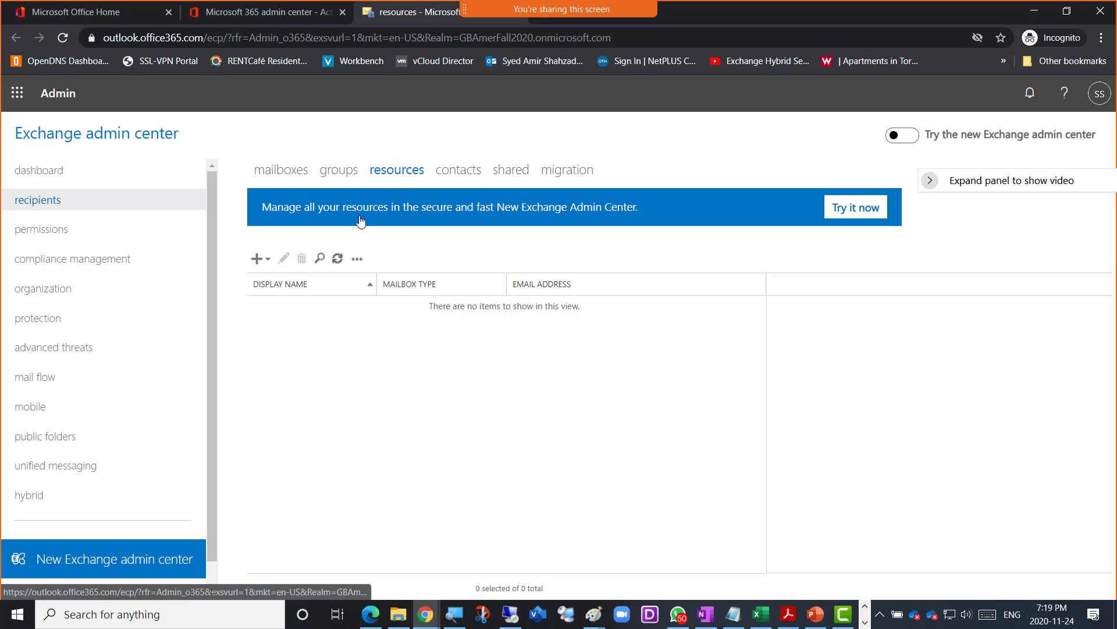
# - Start a new room mailbox named AmerMeetingRoom, reusing the name as its email alias
pyautogui.click(269, 263)
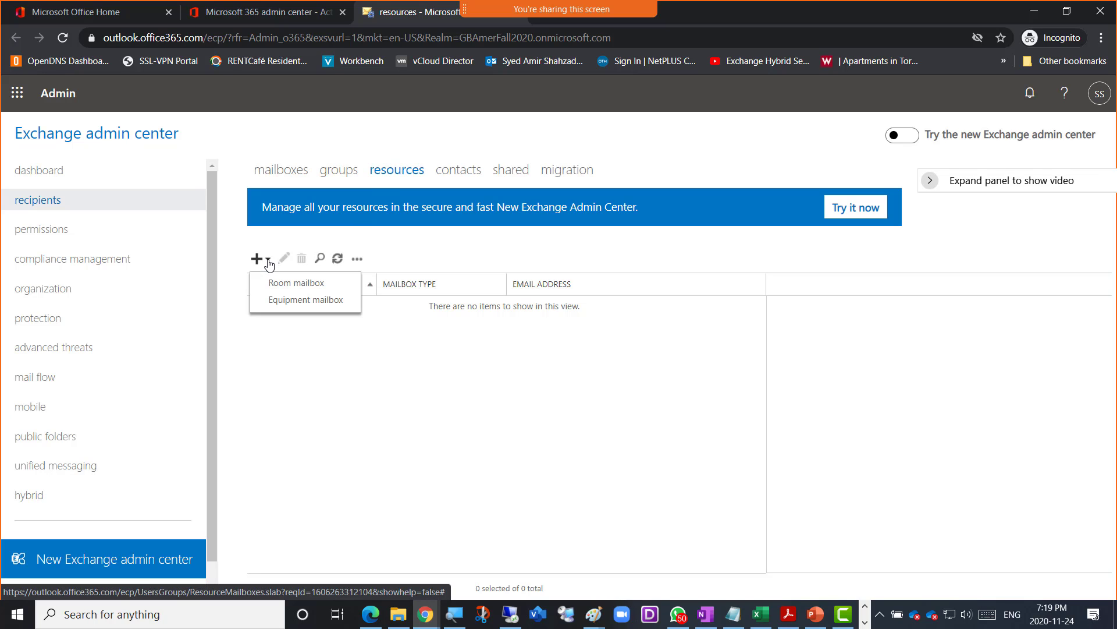
pyautogui.click(307, 286)
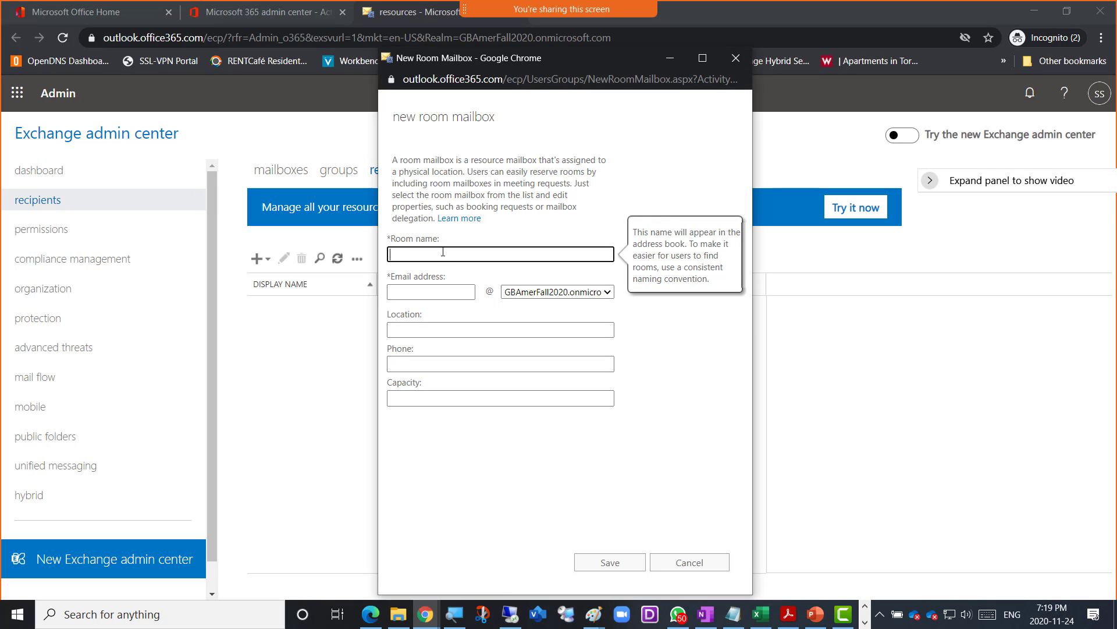
pyautogui.write('AmerMeetingRoom')
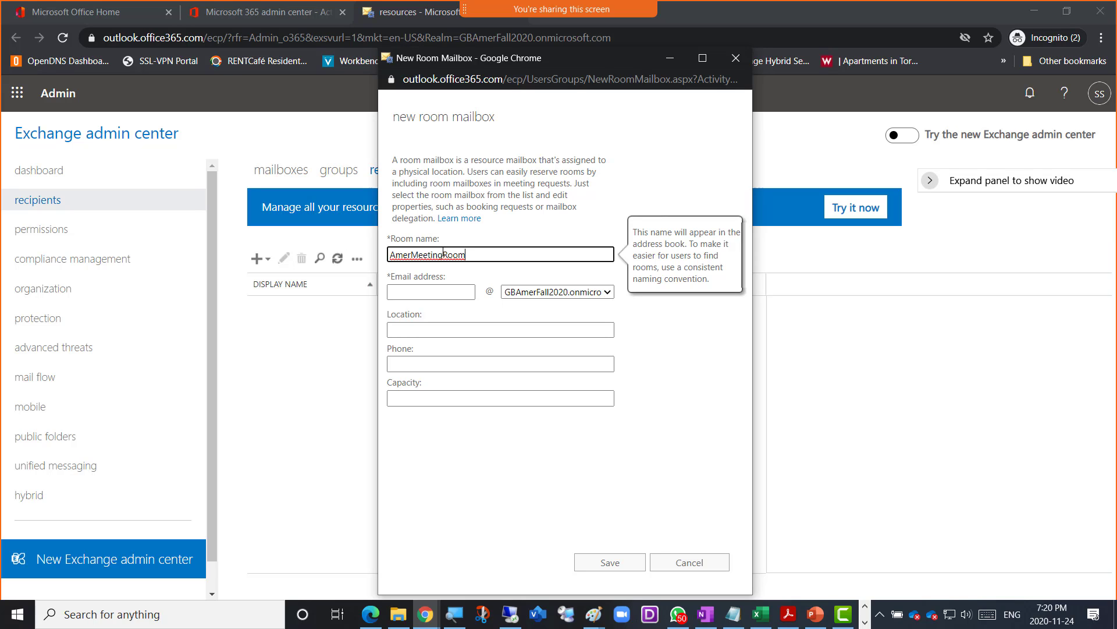
pyautogui.hotkey('ctrl', 'a')
pyautogui.hotkey('ctrl', 'c')
pyautogui.click(454, 292)
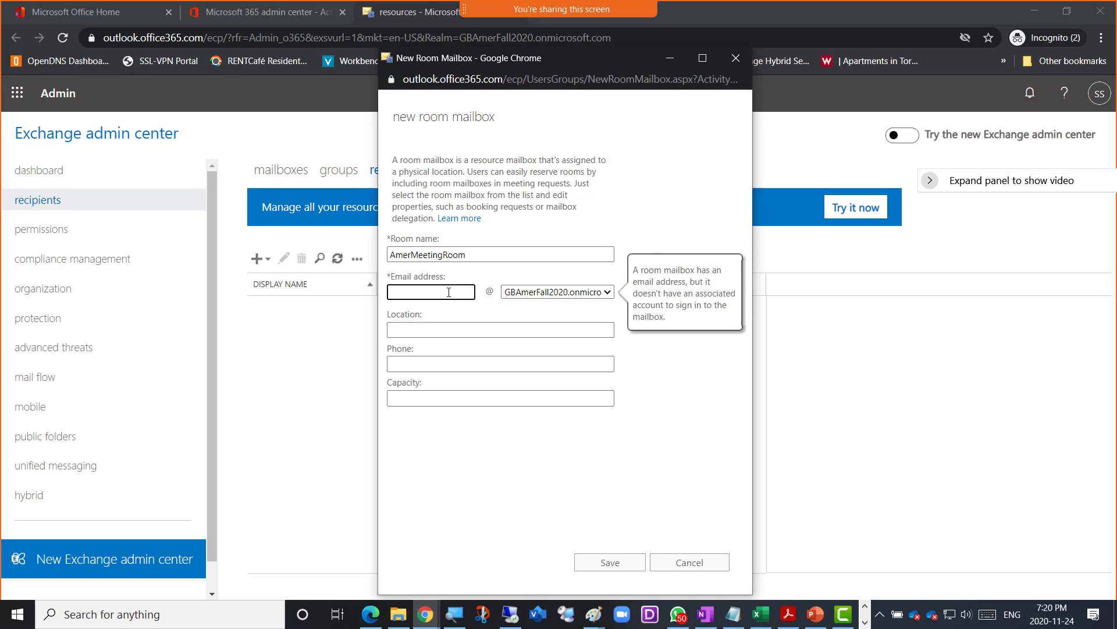
pyautogui.hotkey('ctrl', 'v')
# - Enter location 3rd Floor, the room's phone number and capacity 30
pyautogui.click(420, 328)
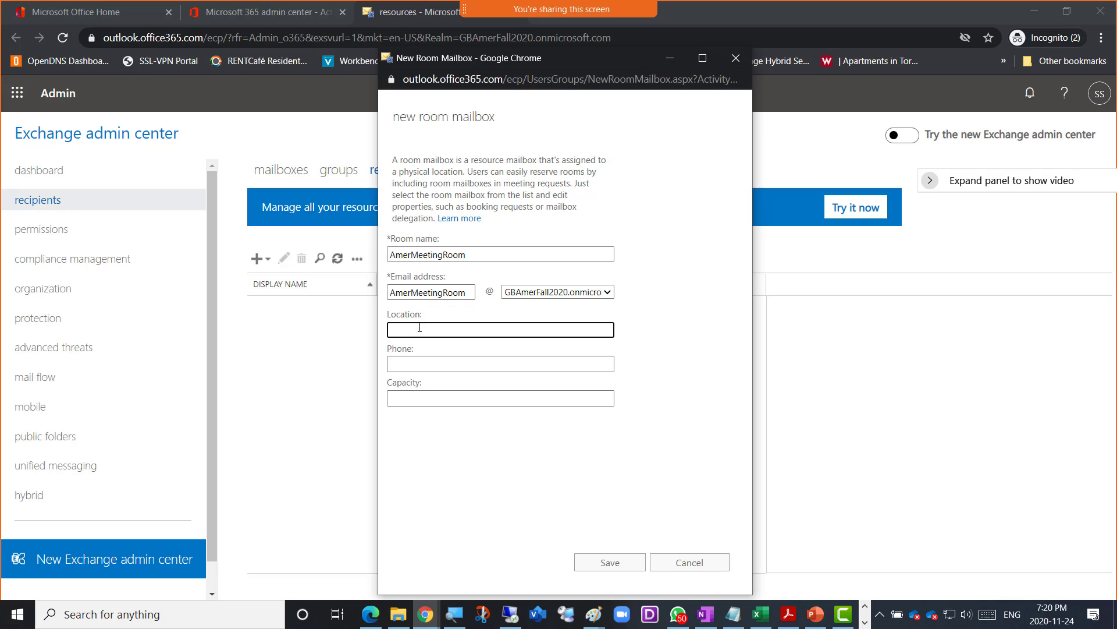
pyautogui.write('3rd Floor')
pyautogui.press('Tab')
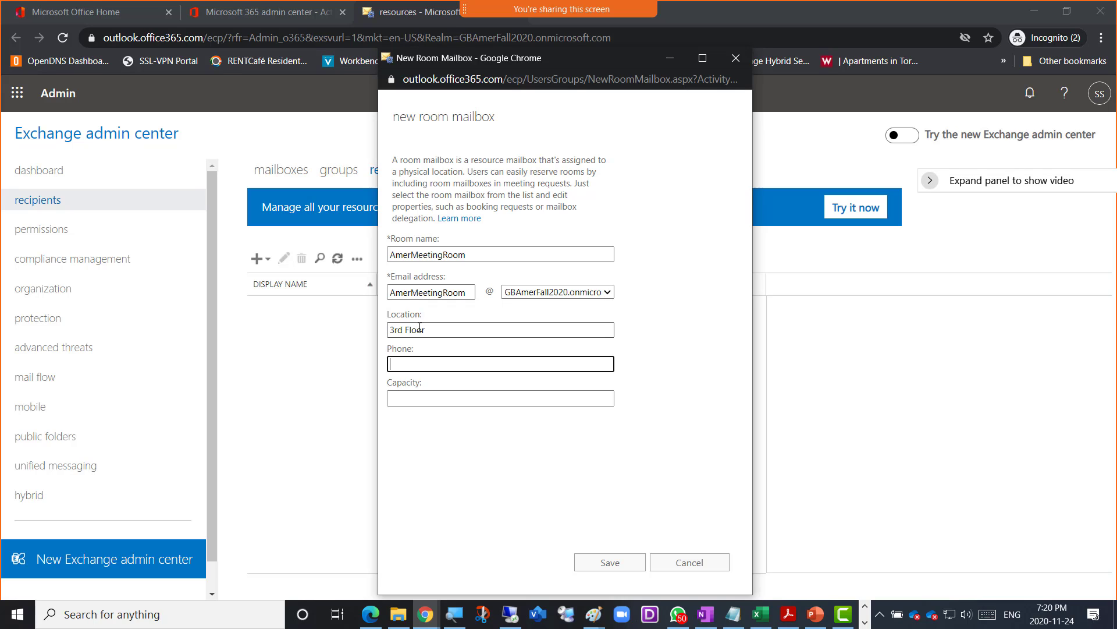
pyautogui.press('Tab')
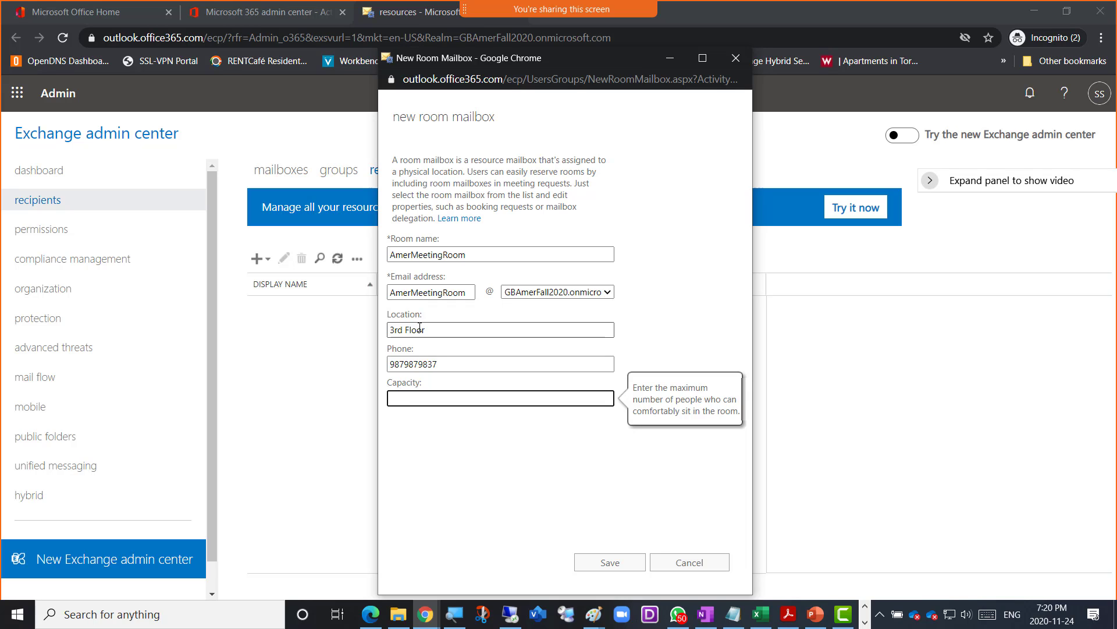
pyautogui.write('30')
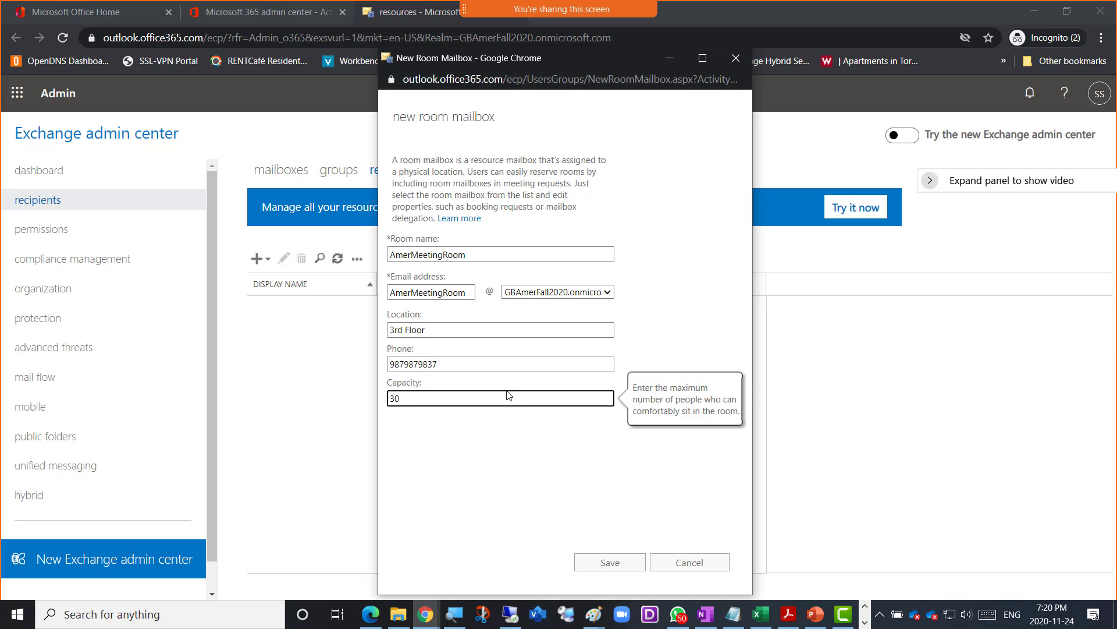
# - Review the phone number, 3rd Floor location and capacity 30, then save the AmerMeetingRoom mailbox
pyautogui.click(465, 443)
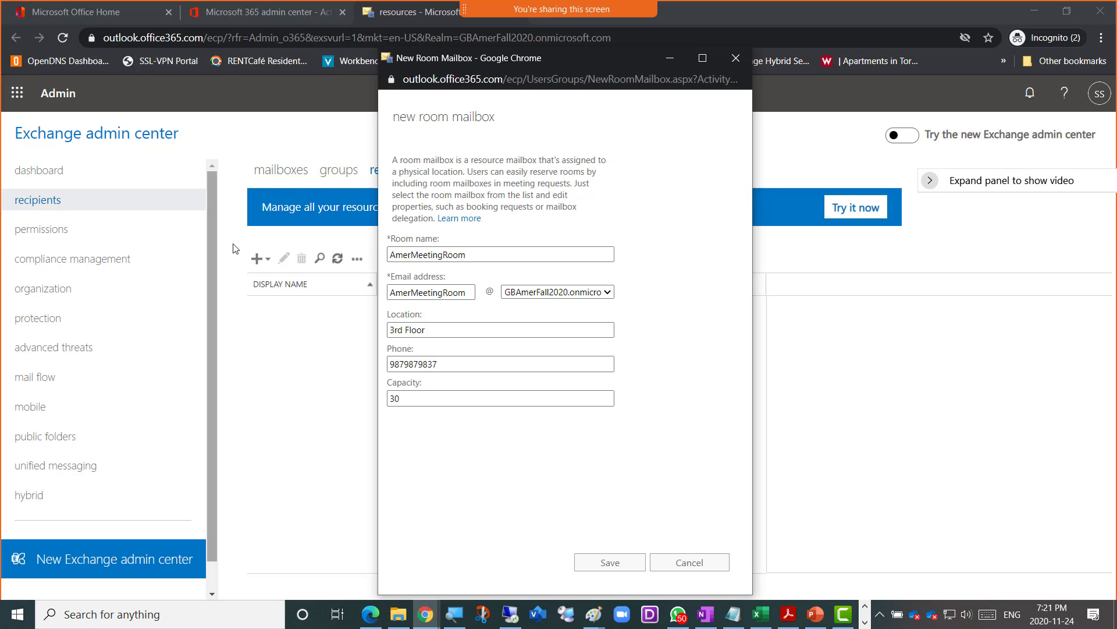
pyautogui.moveTo(465, 369); pyautogui.dragTo(373, 367)
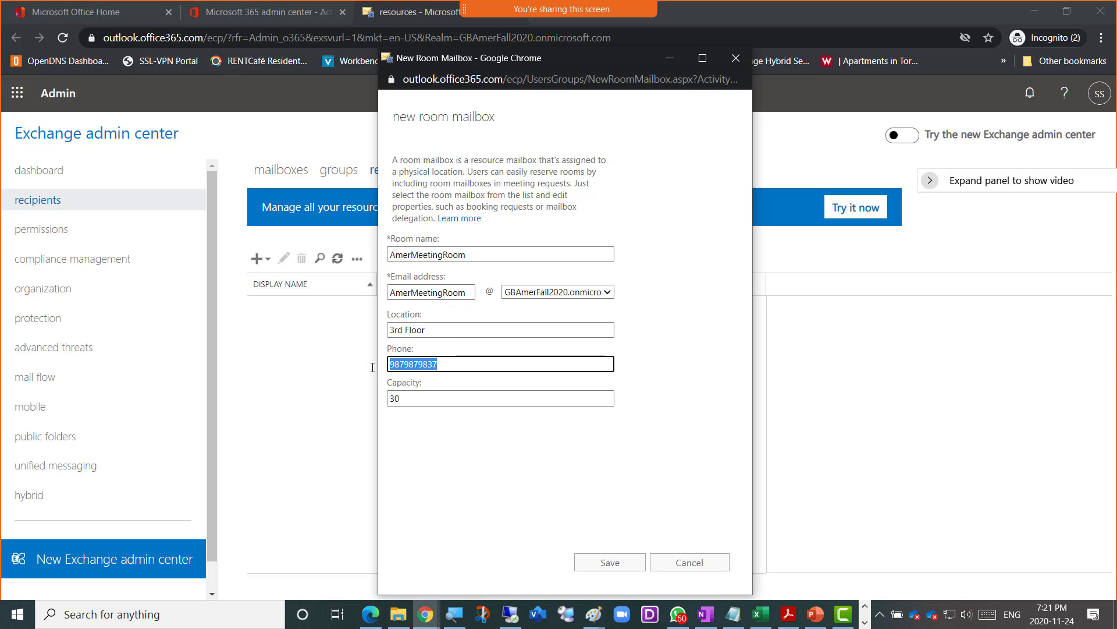
pyautogui.press('Left')
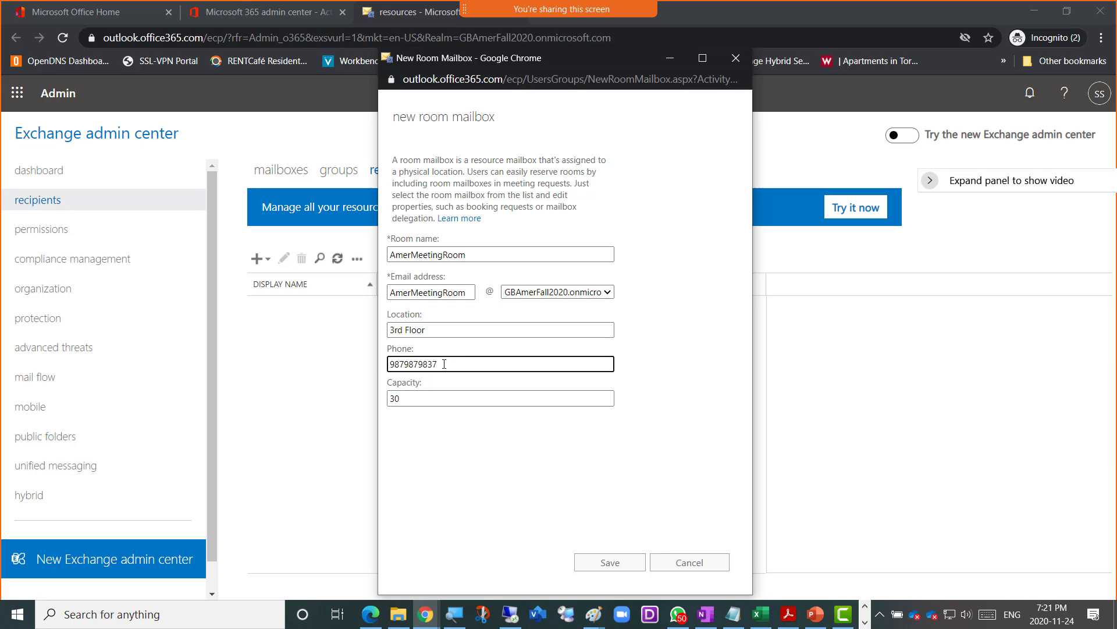
pyautogui.moveTo(444, 363); pyautogui.dragTo(325, 363)
pyautogui.click(417, 365)
pyautogui.moveTo(441, 365); pyautogui.dragTo(386, 366)
pyautogui.click(451, 470)
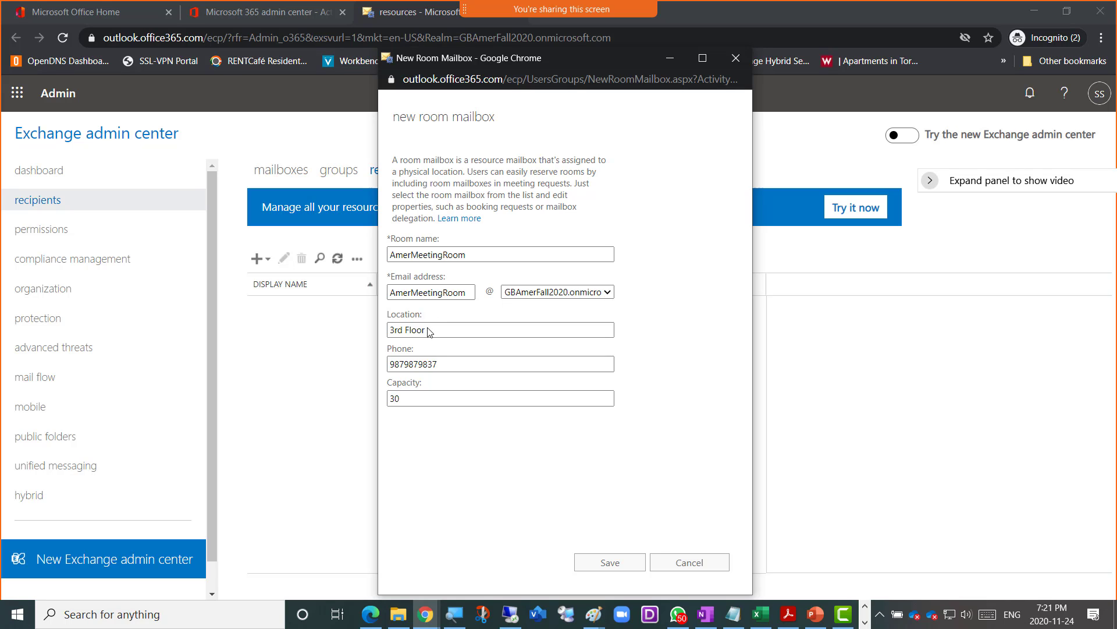
pyautogui.moveTo(427, 330); pyautogui.dragTo(389, 330)
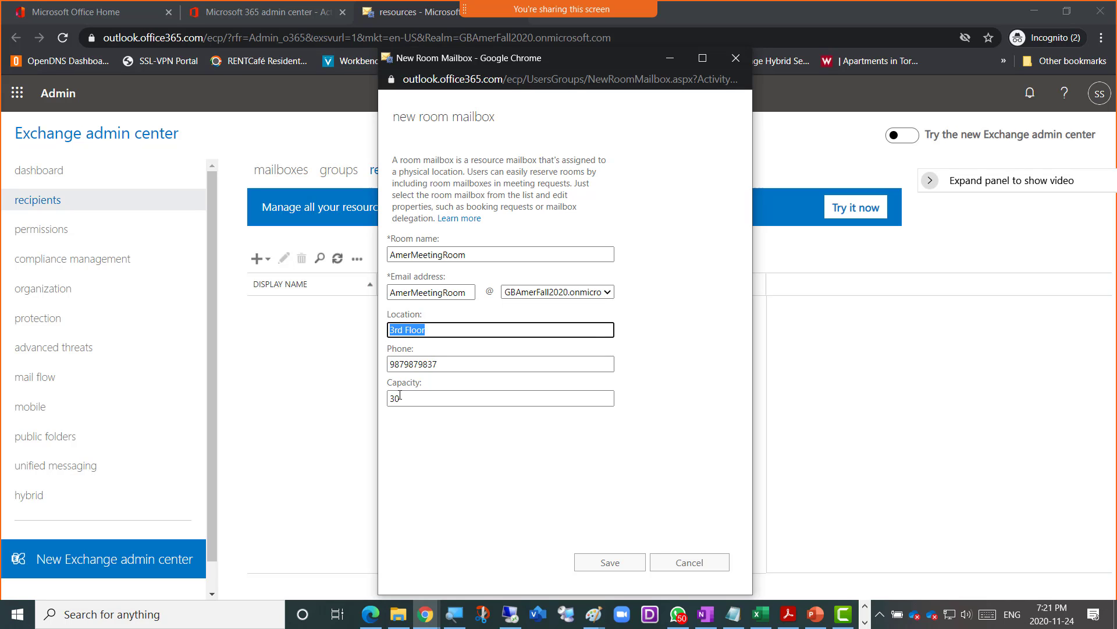
pyautogui.moveTo(400, 398); pyautogui.dragTo(388, 398)
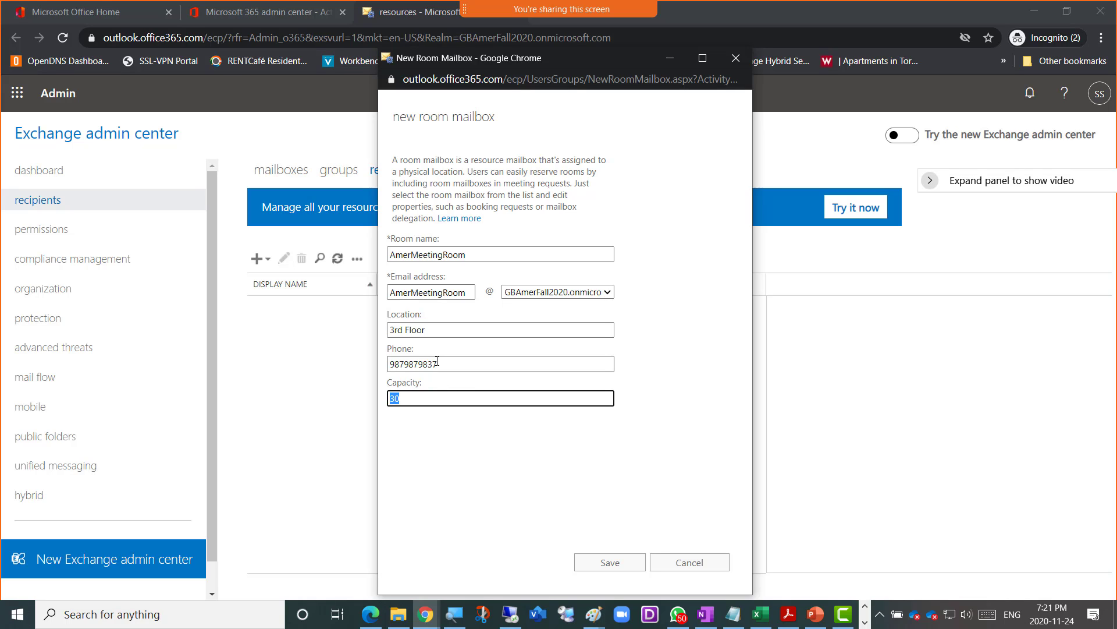
pyautogui.moveTo(437, 363); pyautogui.dragTo(392, 365)
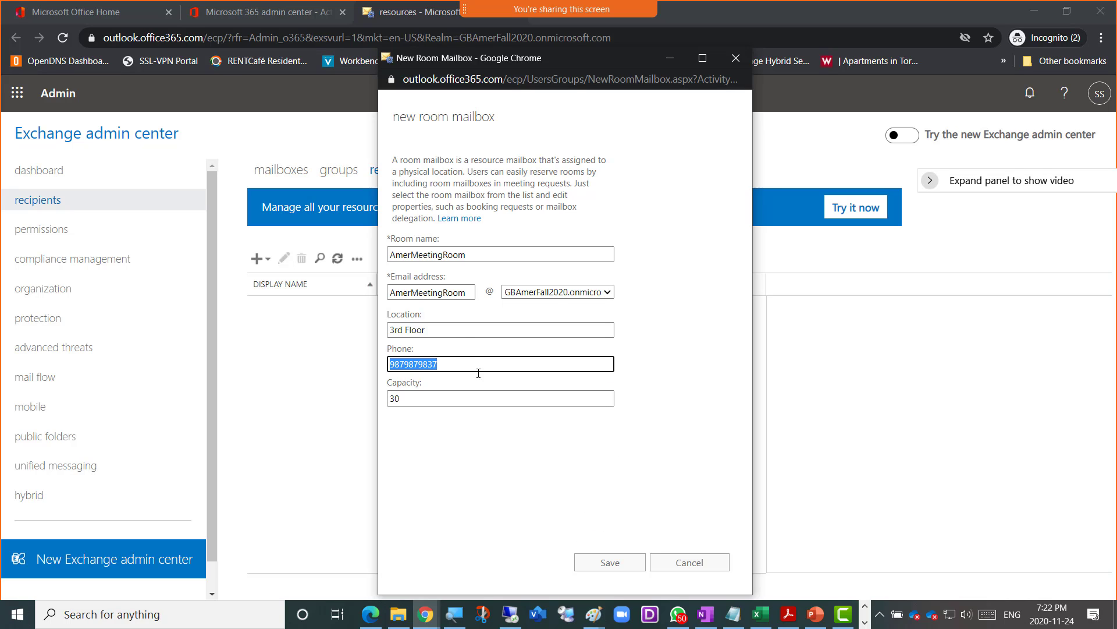
pyautogui.click(609, 564)
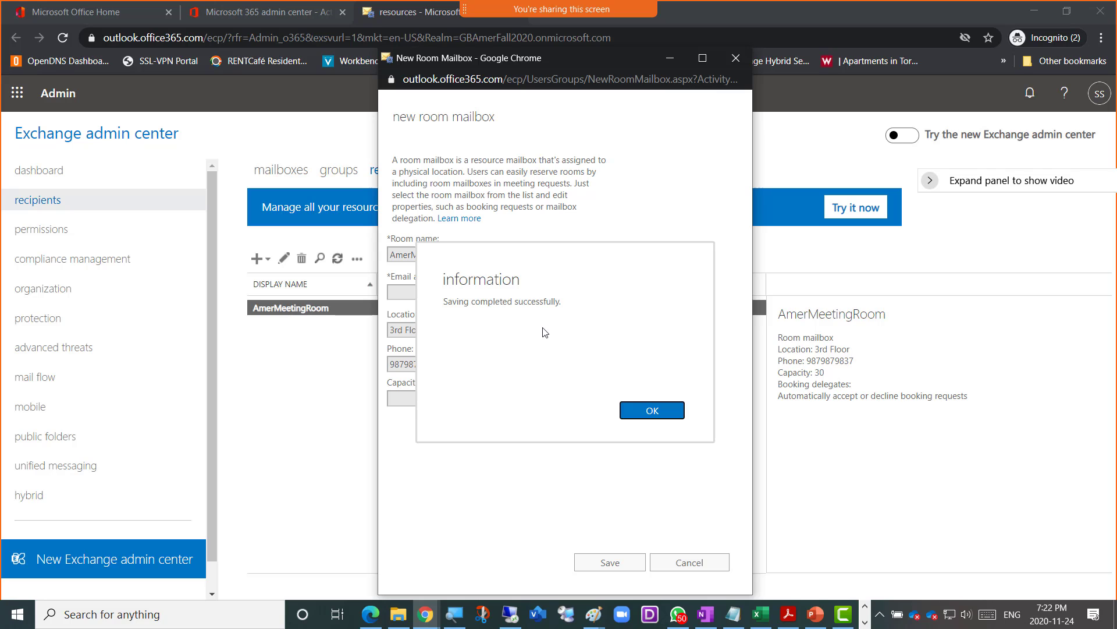
# - Acknowledge the successful save and deselect the AmerMeetingRoom entry in the resources list
pyautogui.click(636, 413)
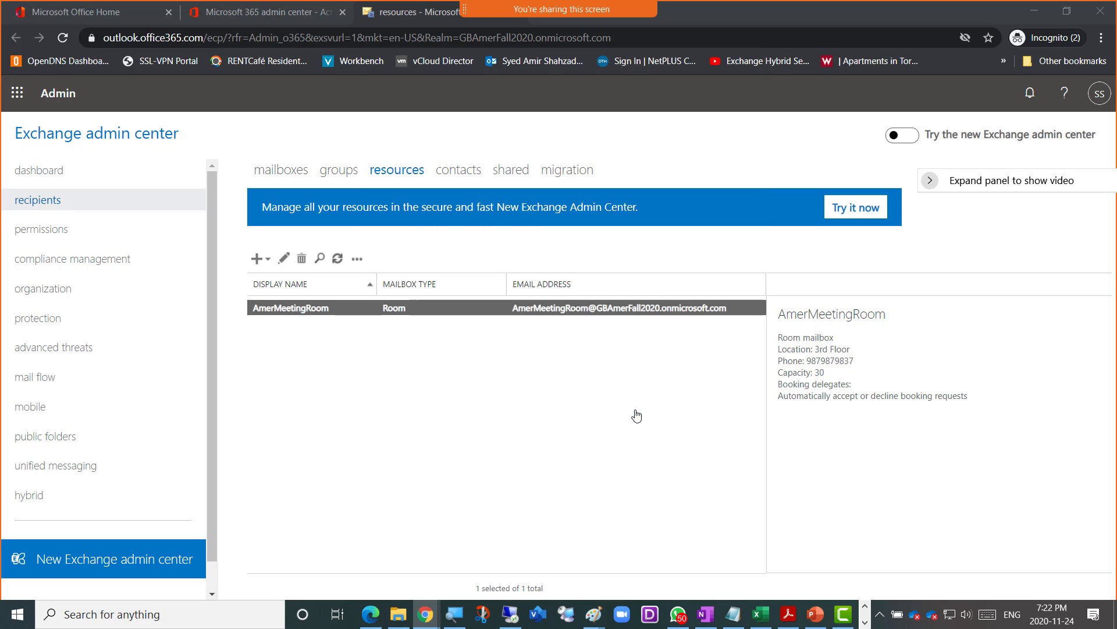
pyautogui.click(406, 385)
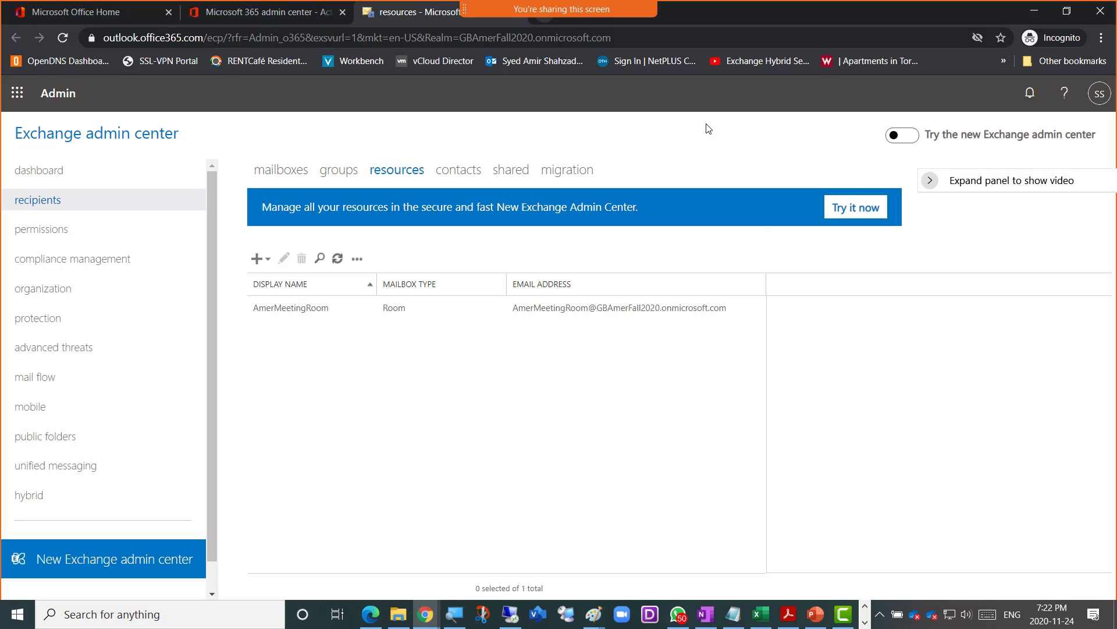
# - Glance at the account panel, then duplicate the admin center tab to open a second copy
pyautogui.moveTo(1066, 121)
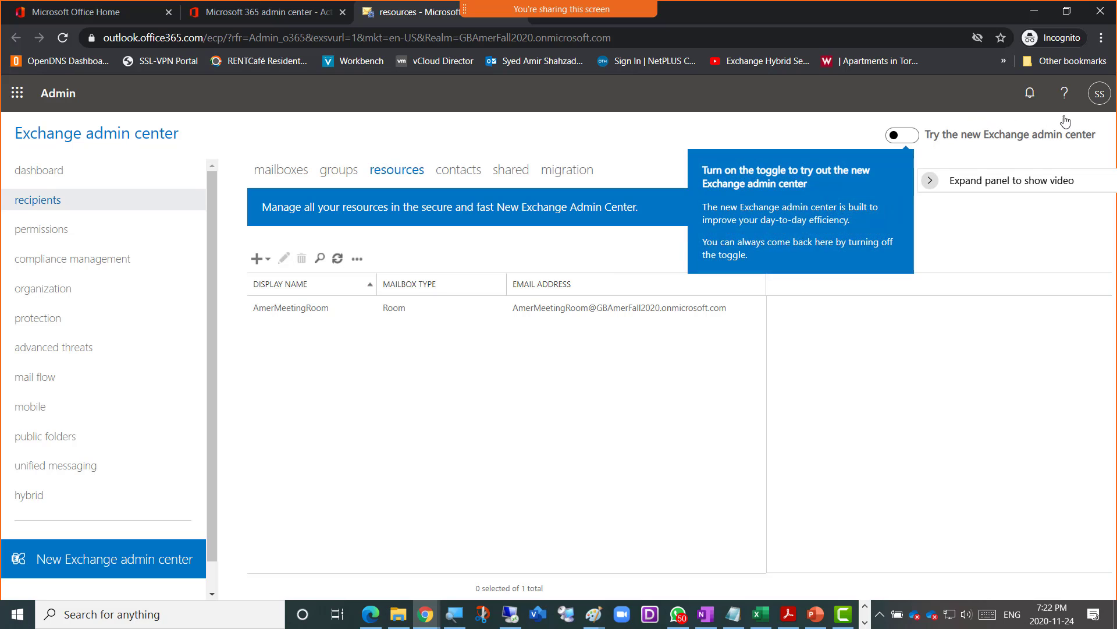
pyautogui.click(1099, 93)
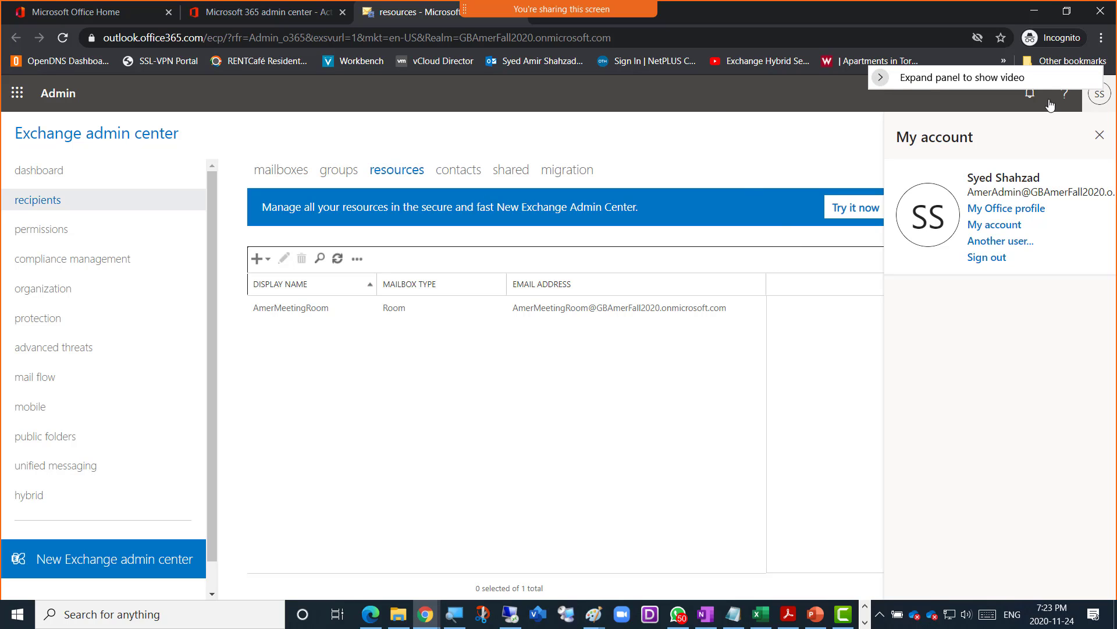
pyautogui.click(1099, 137)
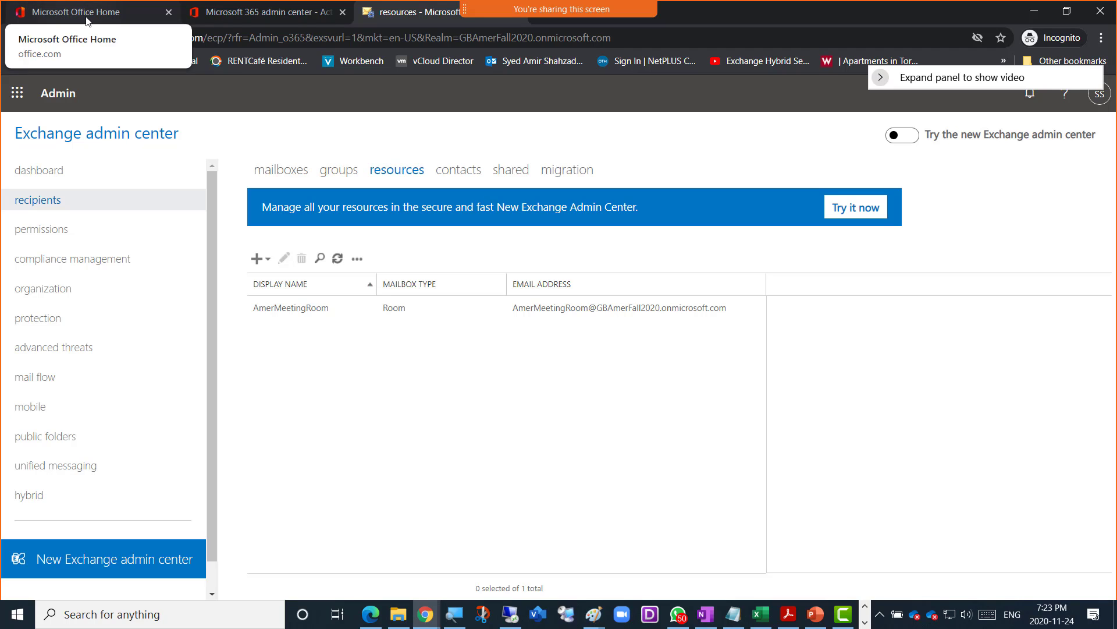
pyautogui.rightClick(391, 16)
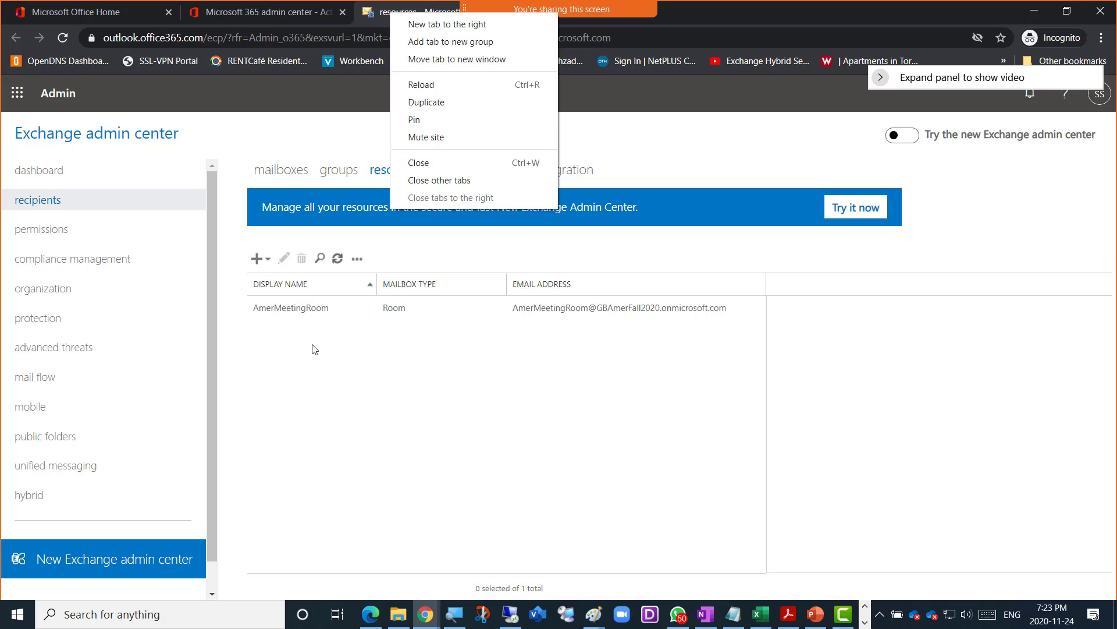
pyautogui.click(442, 103)
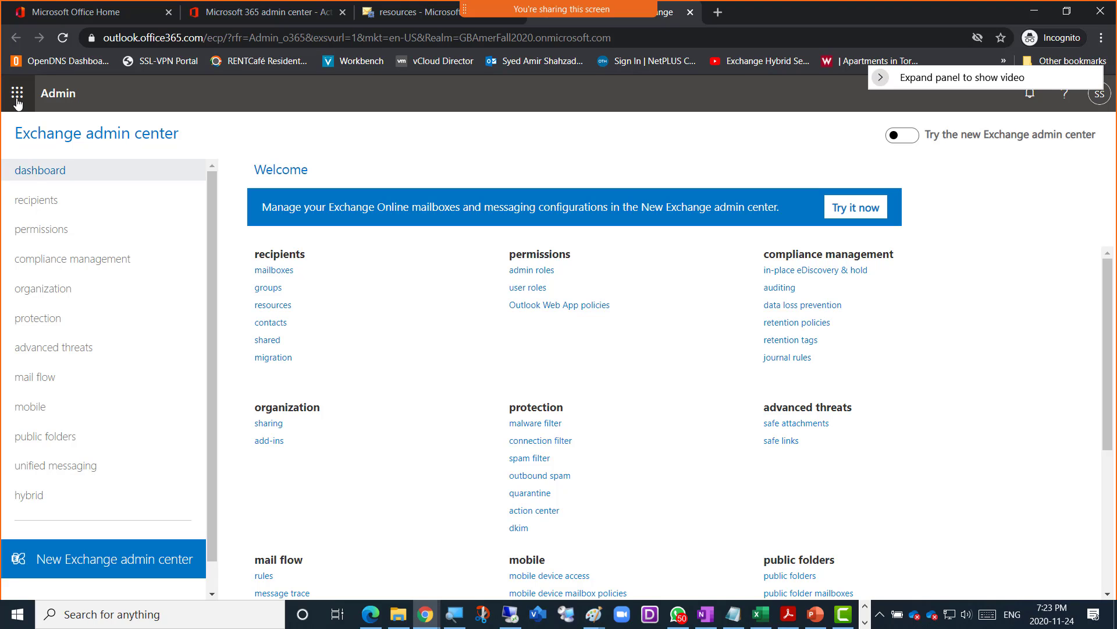
# - Load Outlook mail in the duplicated tab from the Microsoft 365 app launcher
pyautogui.click(17, 96)
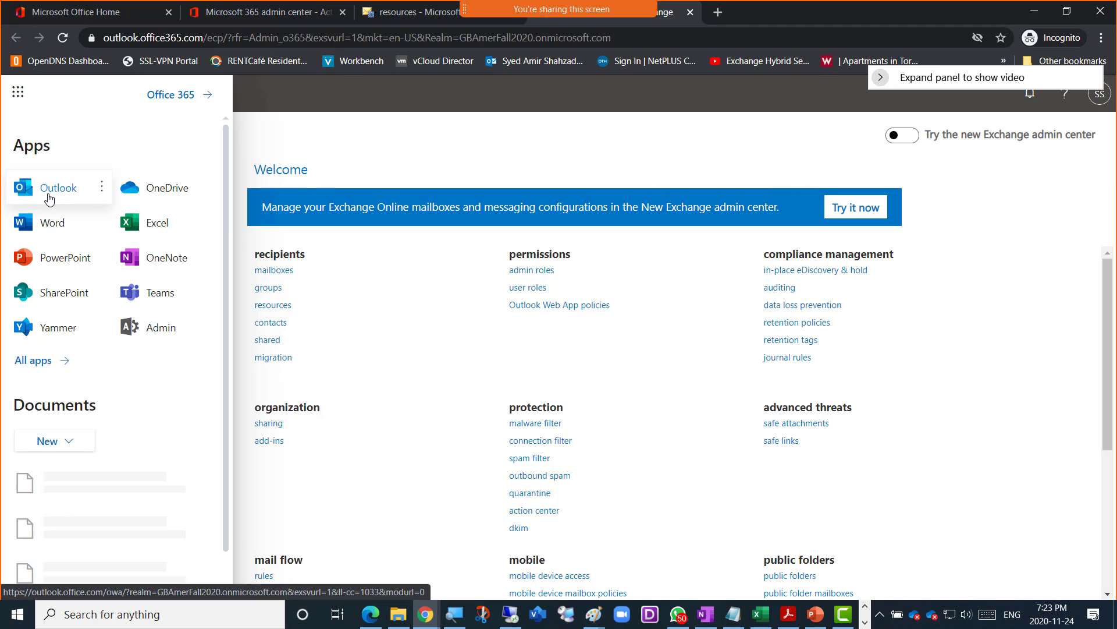
pyautogui.click(101, 187)
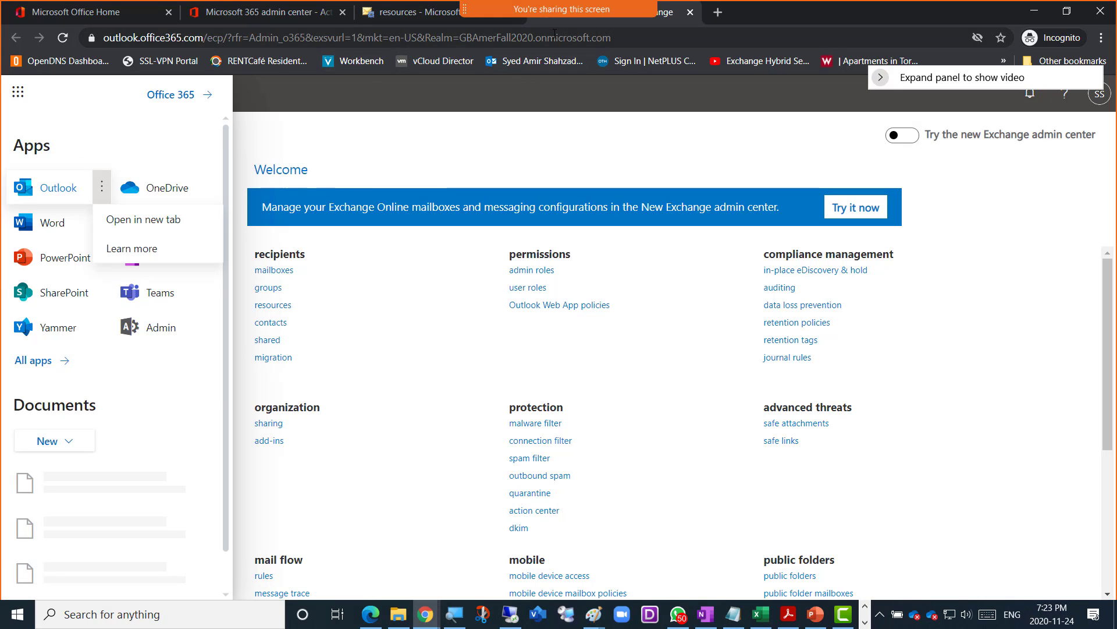
pyautogui.click(42, 192)
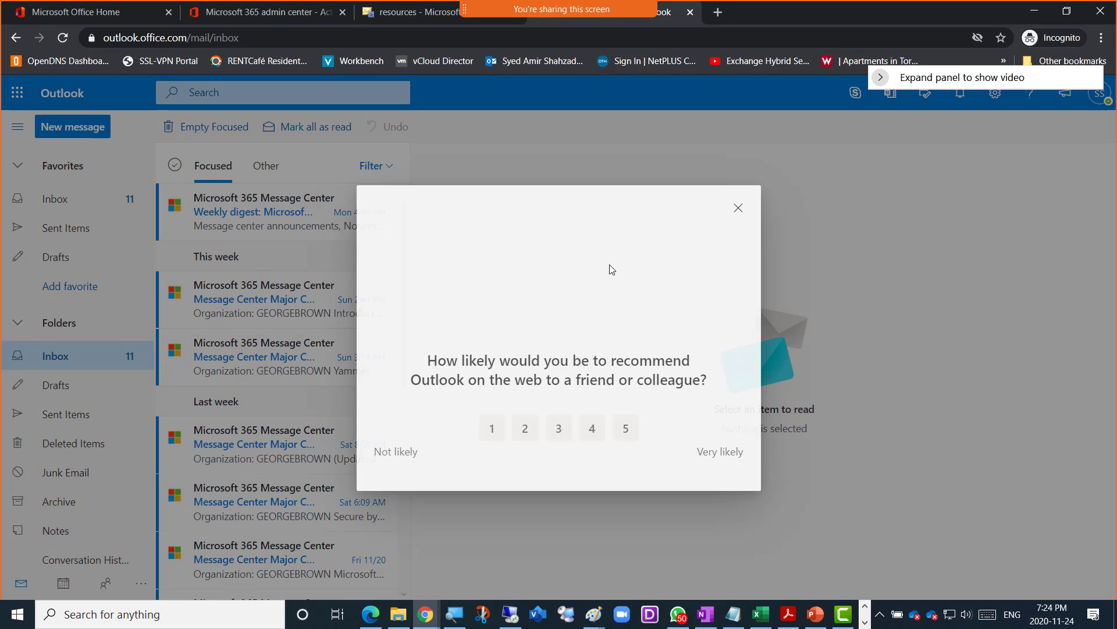
# - Dismiss the feedback survey and show the November 2020 calendar month view, briefly checking the admin tab
pyautogui.click(738, 208)
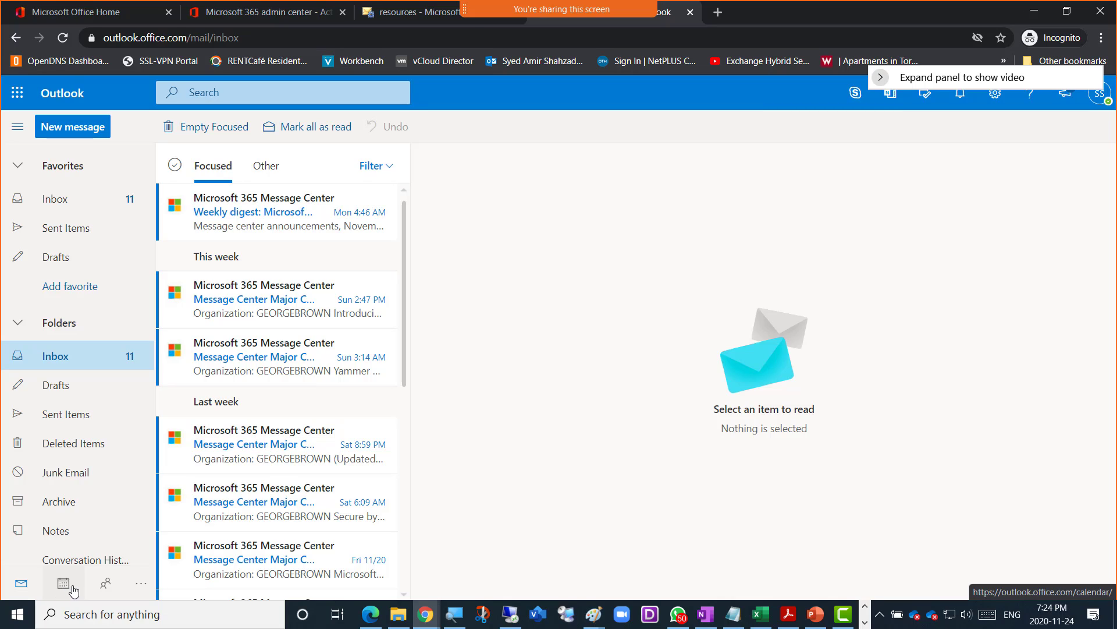
pyautogui.click(63, 585)
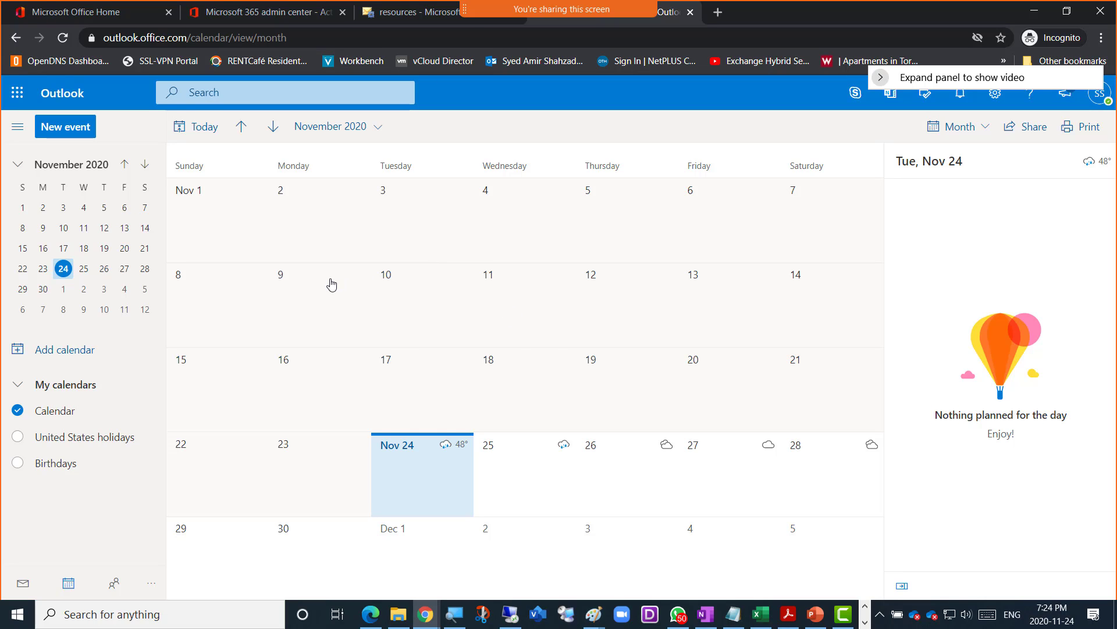
pyautogui.click(384, 22)
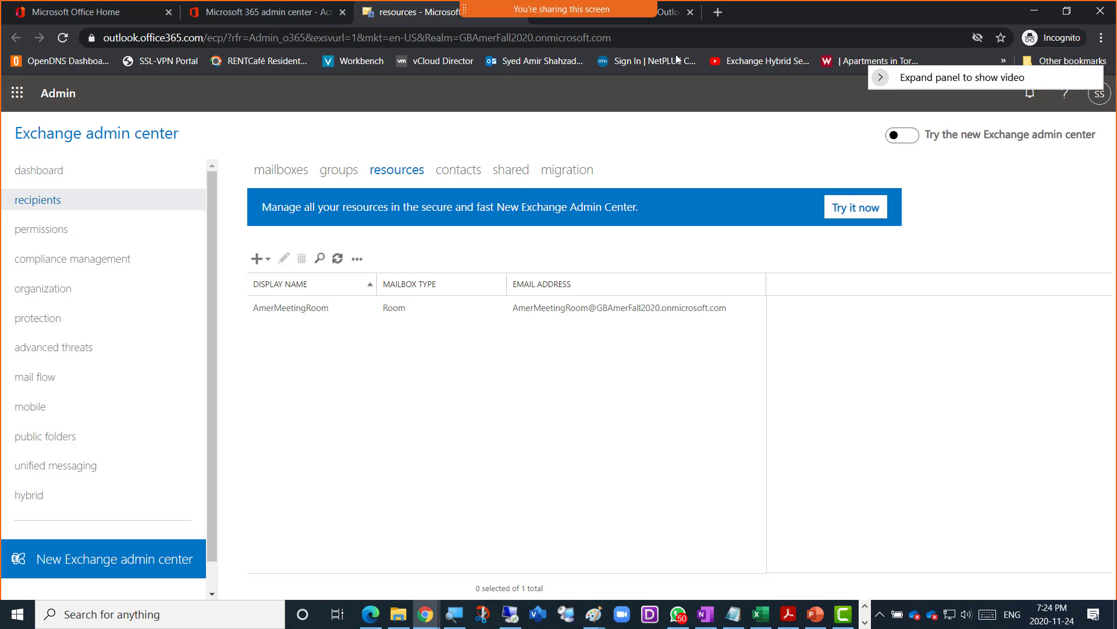
pyautogui.click(672, 20)
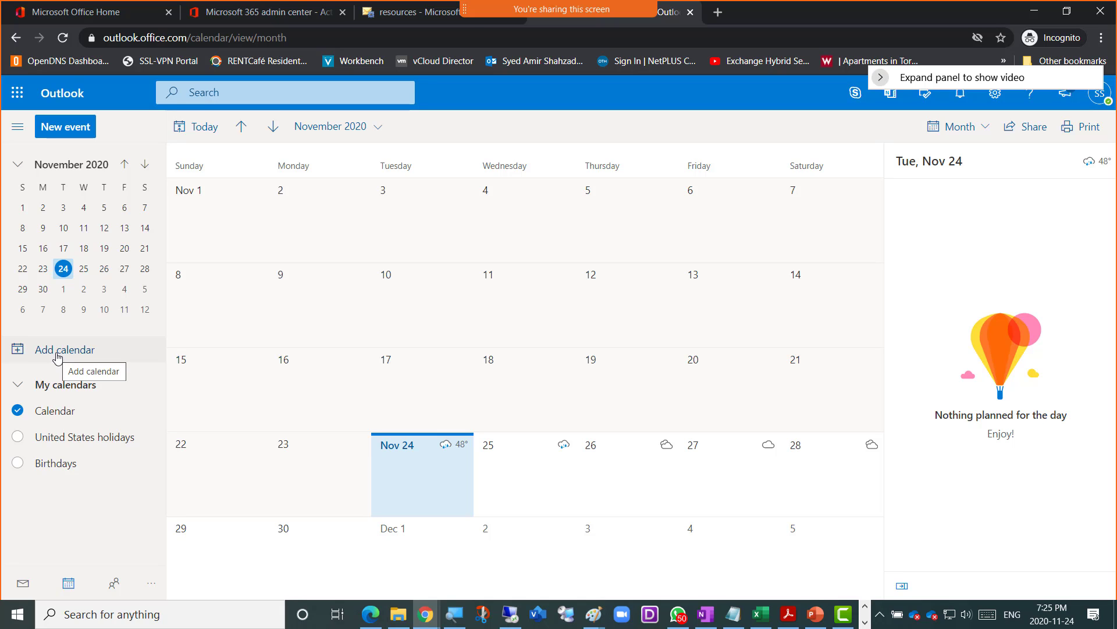
# - In Add calendar, search the directory for 'Amermeet' and then 'meeti', finding no match
pyautogui.click(57, 354)
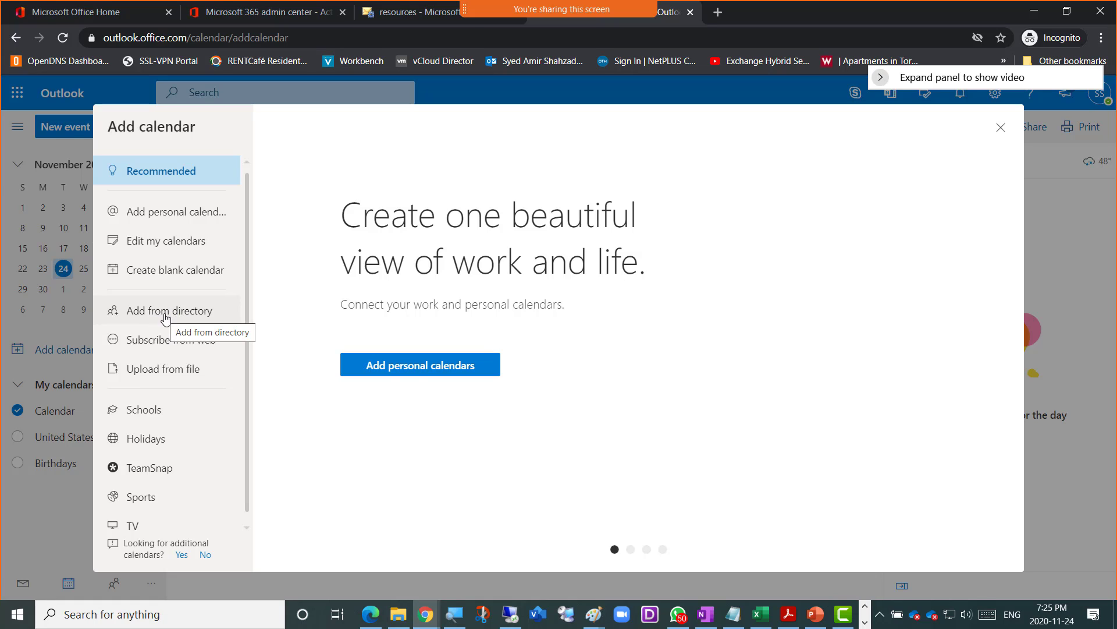
pyautogui.click(158, 316)
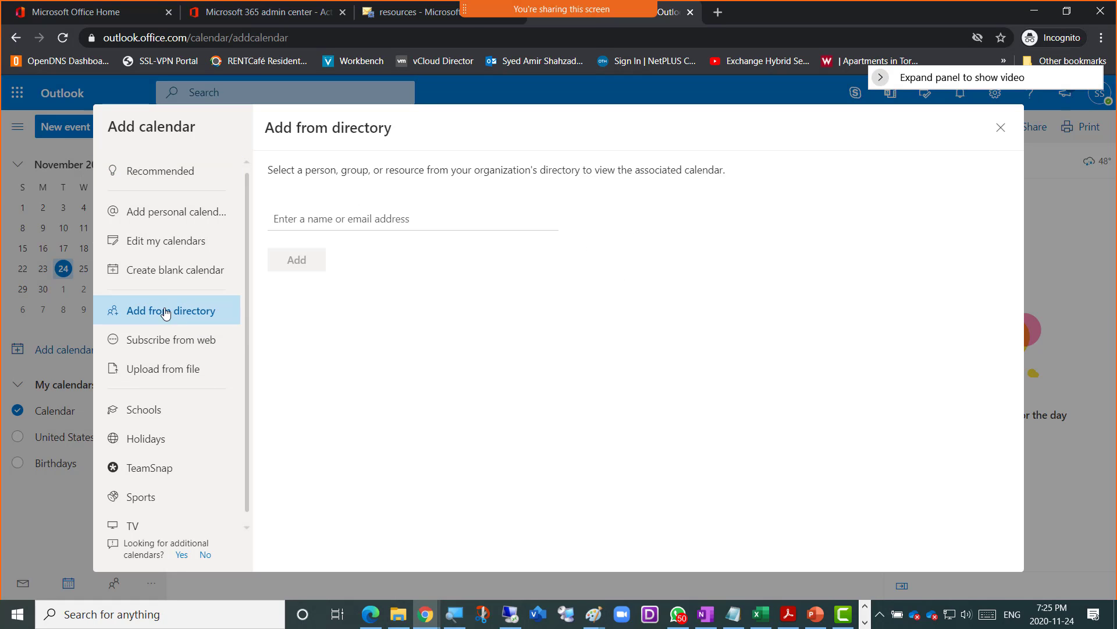
pyautogui.click(348, 215)
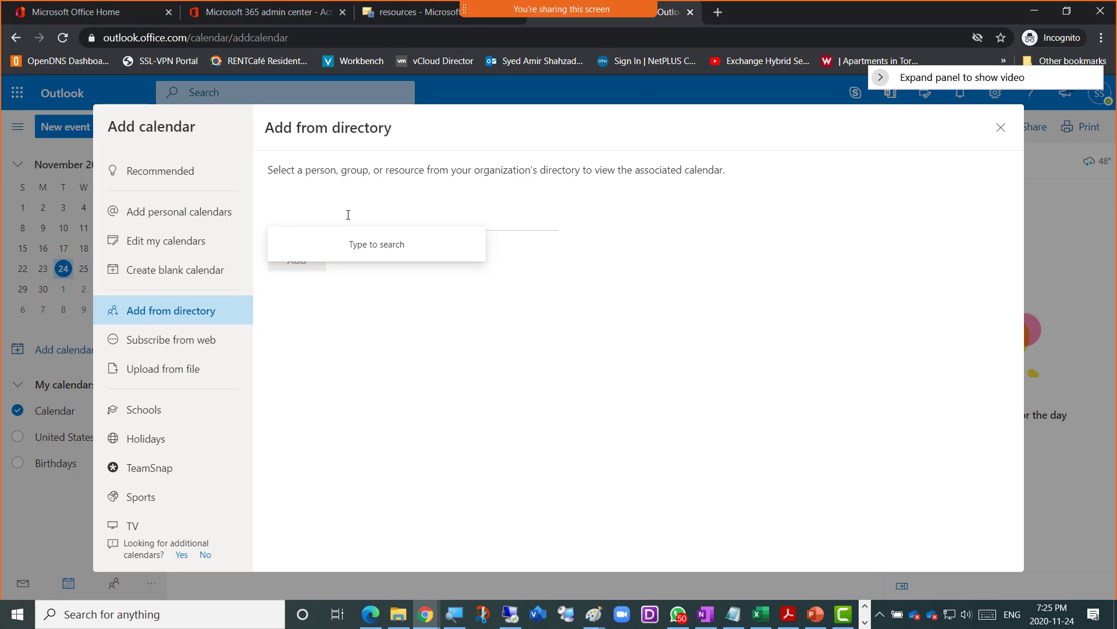
pyautogui.write('Amer')
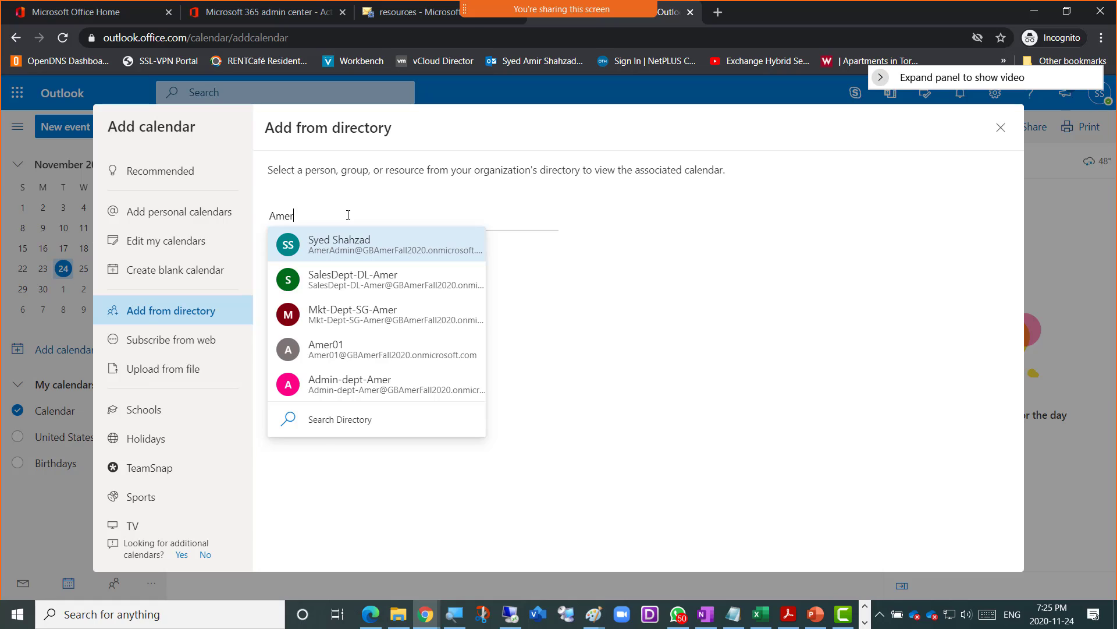
pyautogui.write('m')
pyautogui.write('eet')
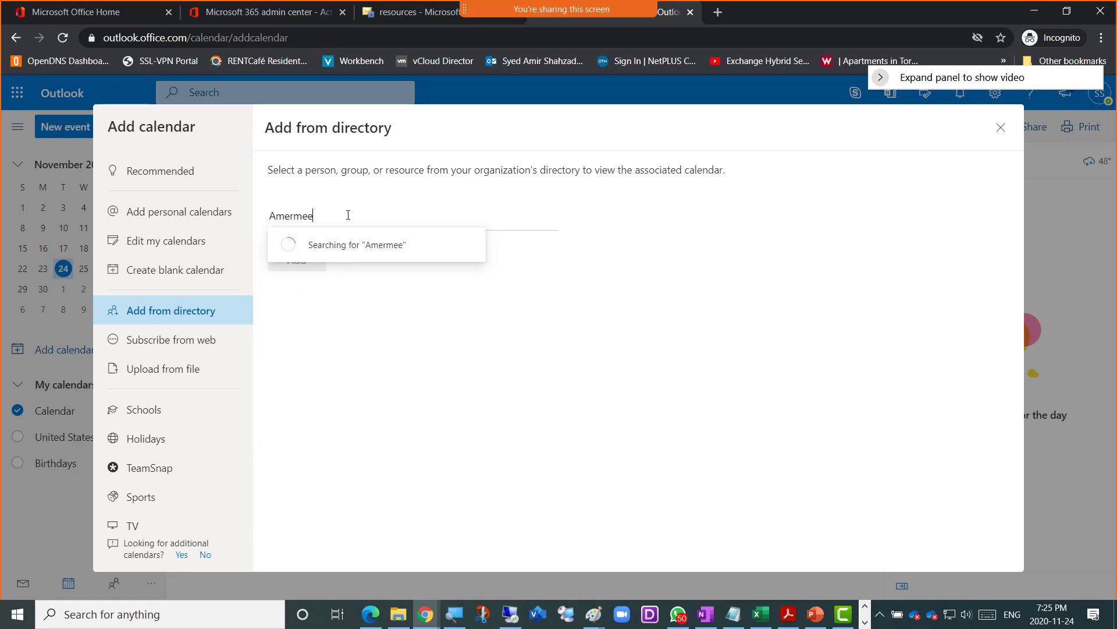
pyautogui.press('BackSpace')
pyautogui.press('BackSpace')
pyautogui.press('BackSpace')
pyautogui.press('BackSpace')
pyautogui.press('BackSpace')
pyautogui.press('BackSpace')
pyautogui.press('BackSpace')
pyautogui.press('BackSpace')
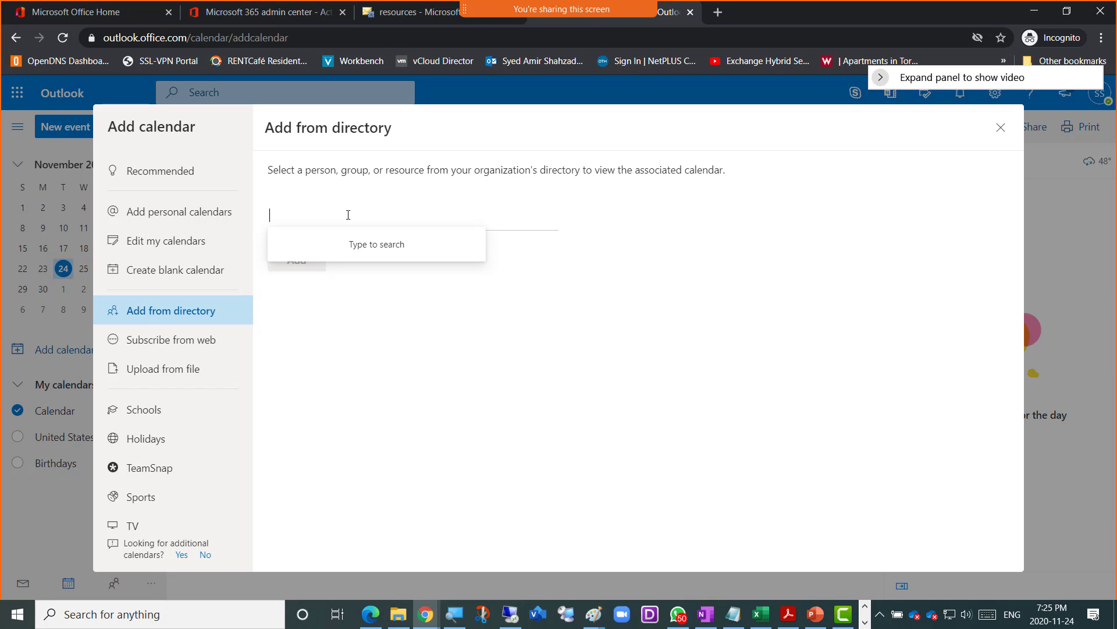
pyautogui.write('meeti')
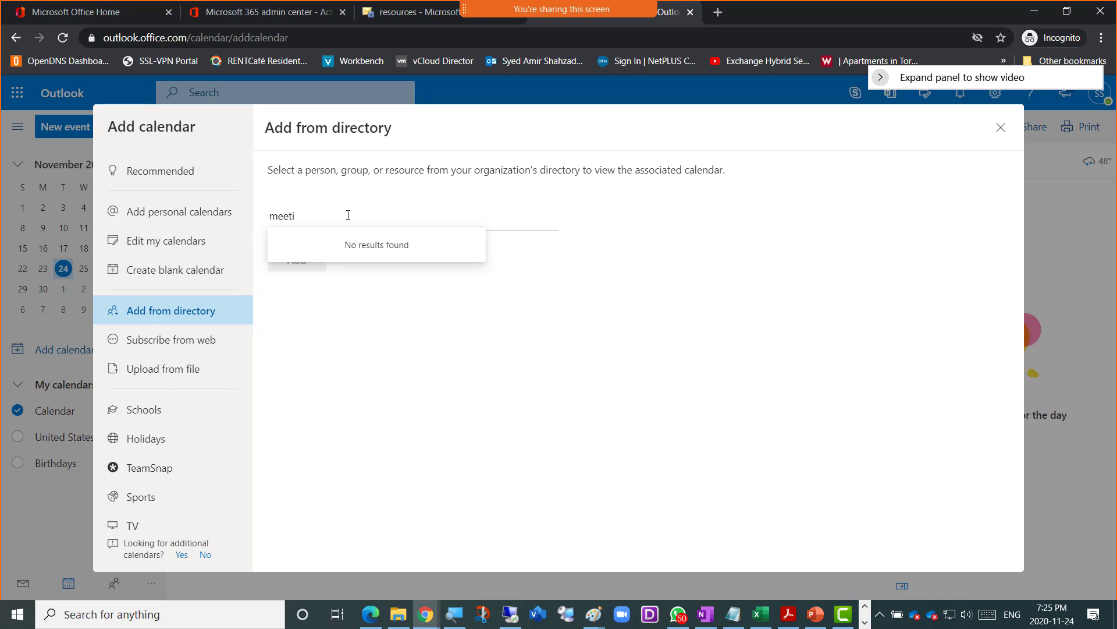
pyautogui.press('BackSpace')
pyautogui.press('BackSpace')
pyautogui.press('BackSpace')
pyautogui.press('BackSpace')
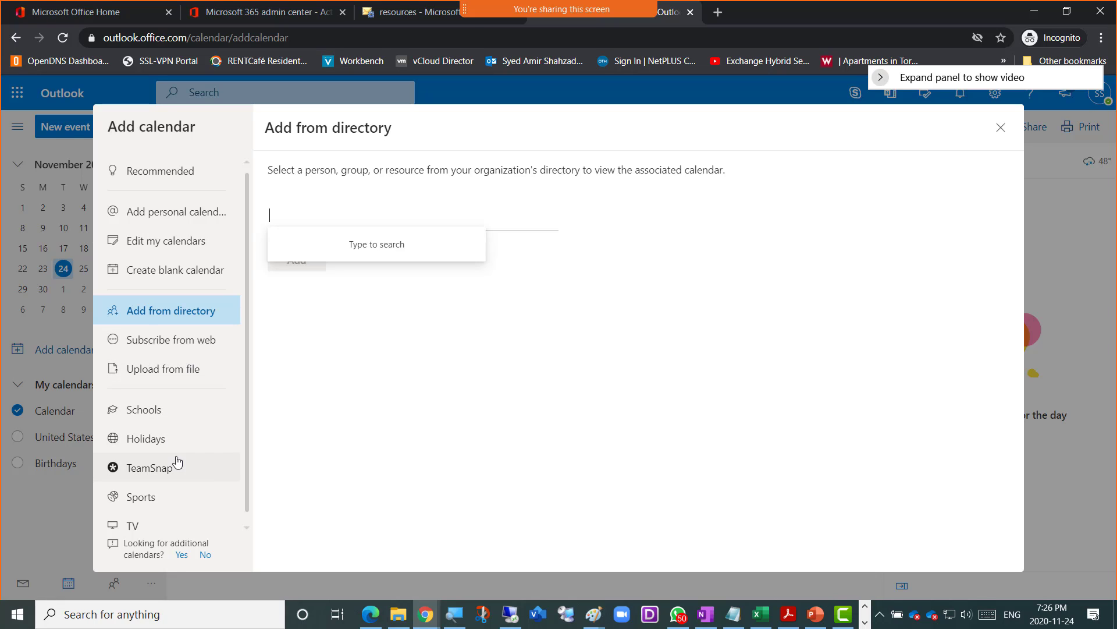
# - Move to the Add personal calendars page of the dialog
pyautogui.scroll(-1, 177, 512)
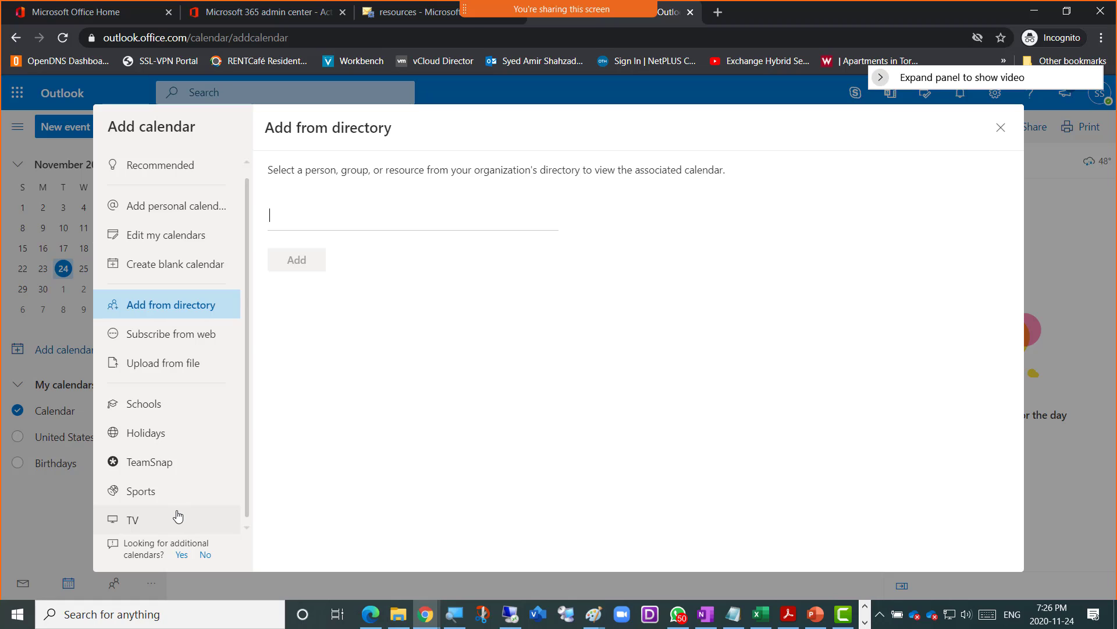
pyautogui.scroll(1, 187, 483)
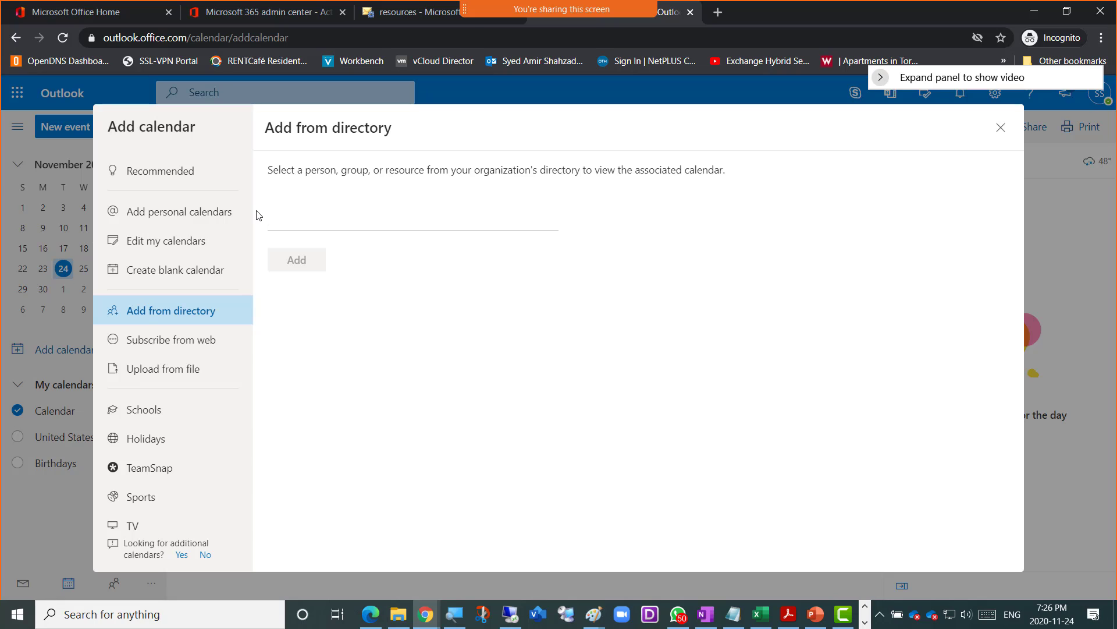
pyautogui.click(174, 217)
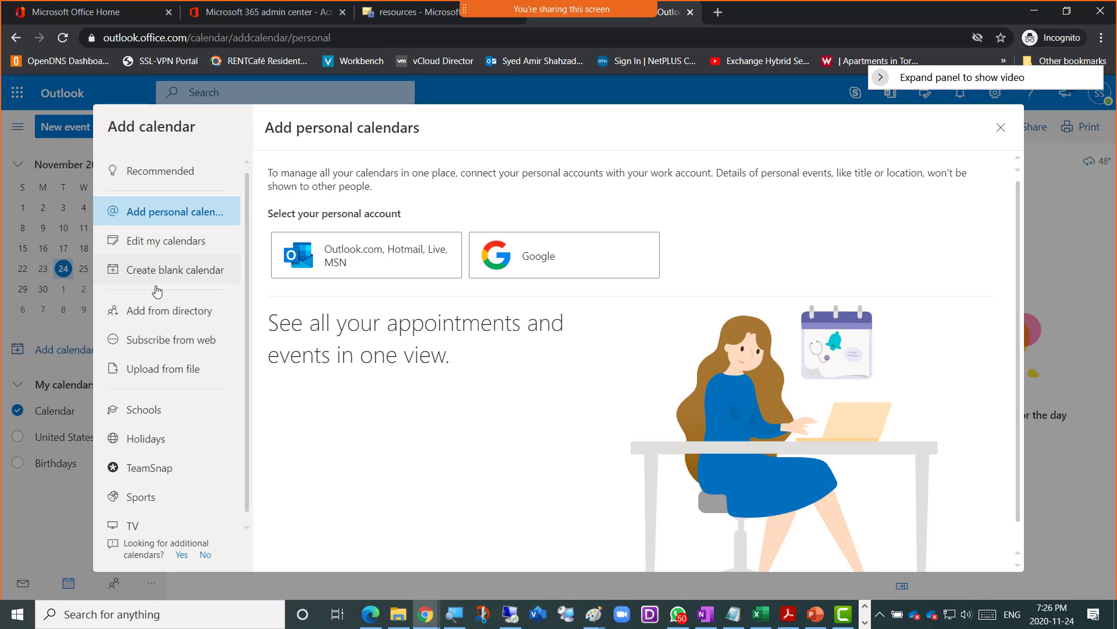
pyautogui.click(165, 314)
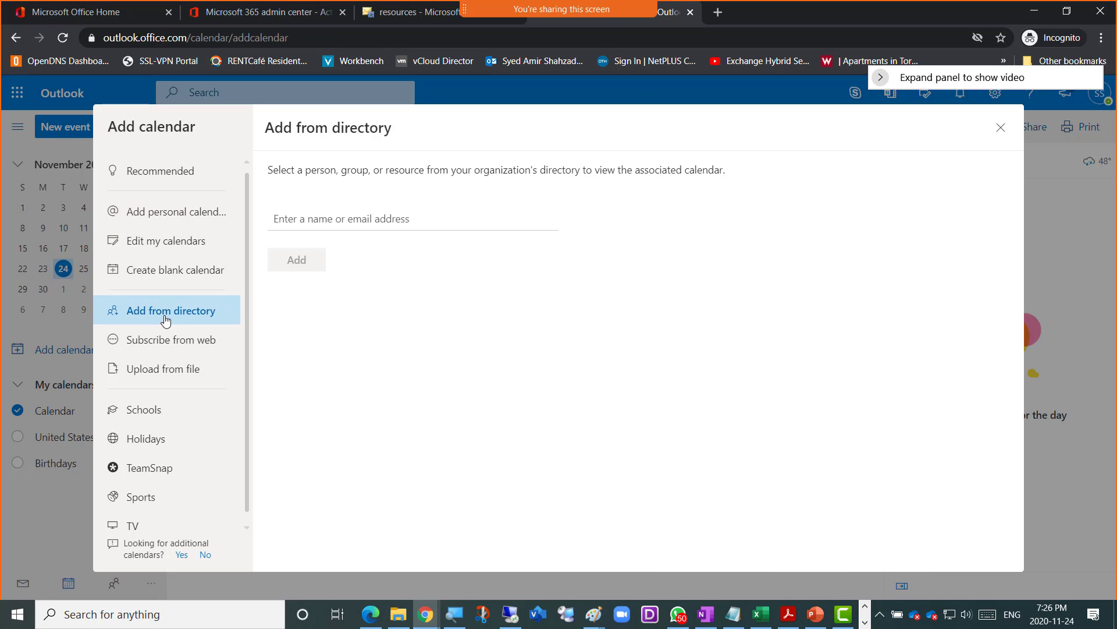
pyautogui.click(292, 217)
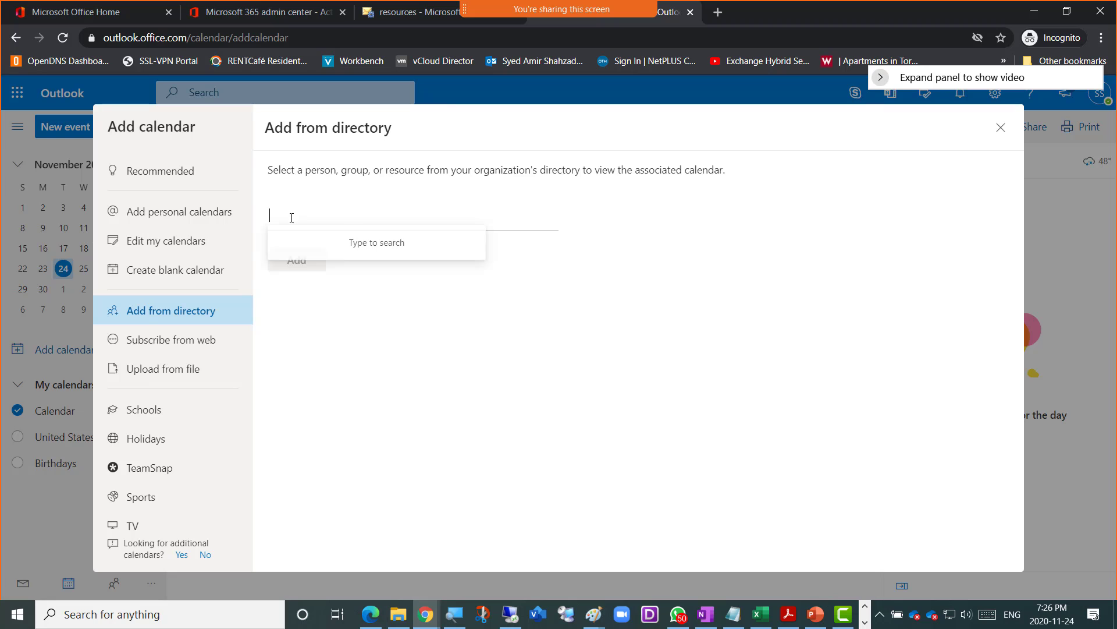
pyautogui.click(399, 17)
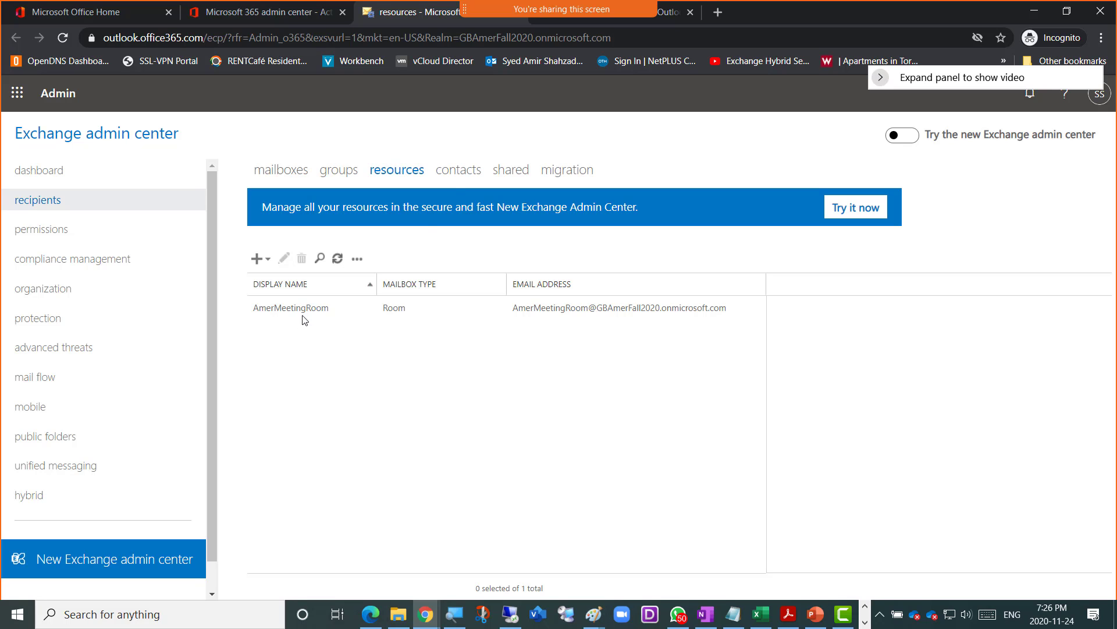
pyautogui.click(669, 16)
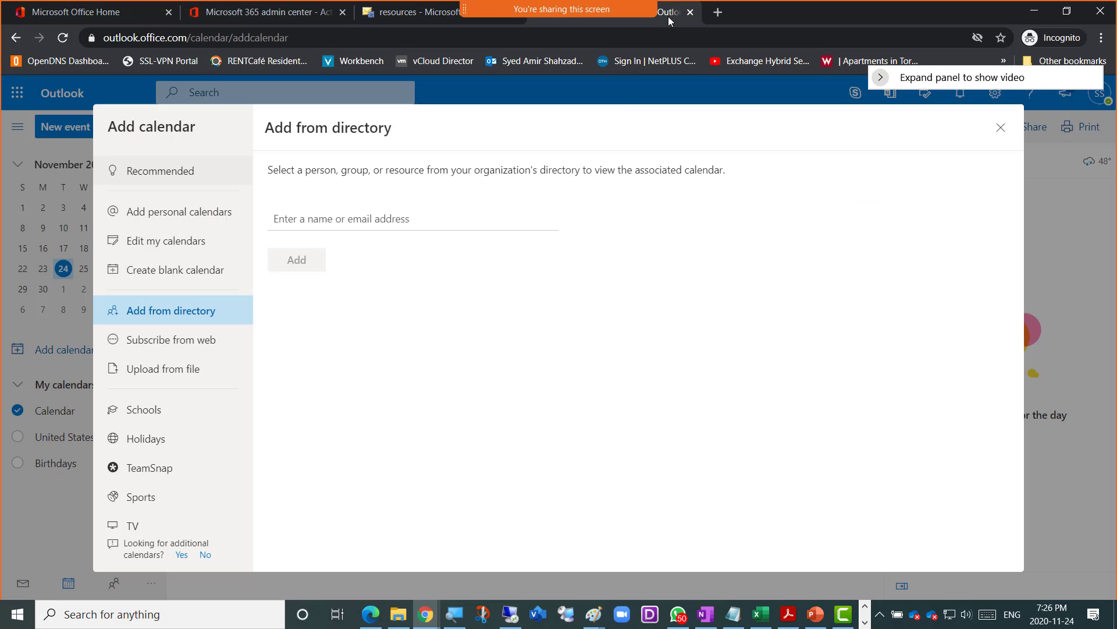
pyautogui.click(311, 219)
pyautogui.write('amer')
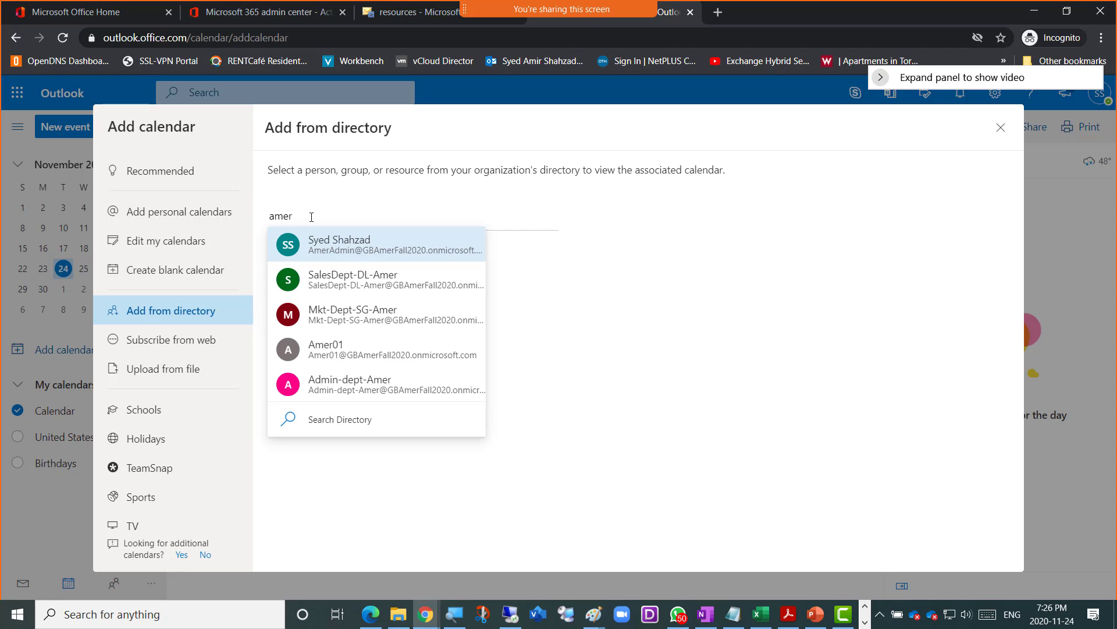
pyautogui.write('m')
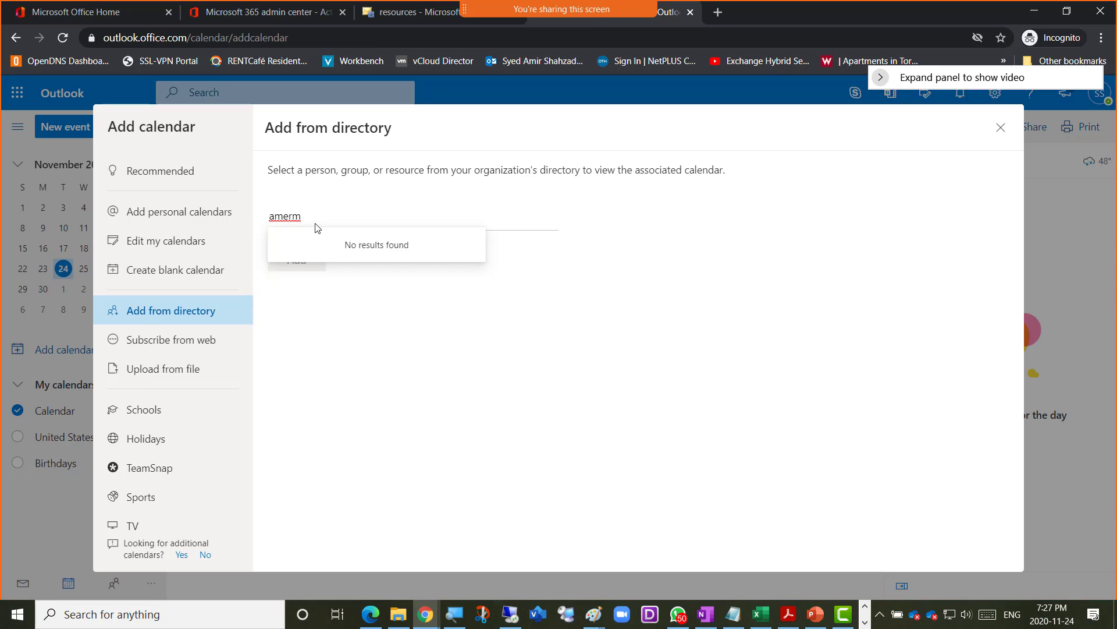
pyautogui.write('eeting')
pyautogui.press('BackSpace')
pyautogui.press('BackSpace')
pyautogui.press('BackSpace')
pyautogui.press('BackSpace')
pyautogui.press('BackSpace')
pyautogui.press('BackSpace')
pyautogui.press('BackSpace')
pyautogui.press('BackSpace')
pyautogui.press('BackSpace')
pyautogui.press('BackSpace')
pyautogui.press('BackSpace')
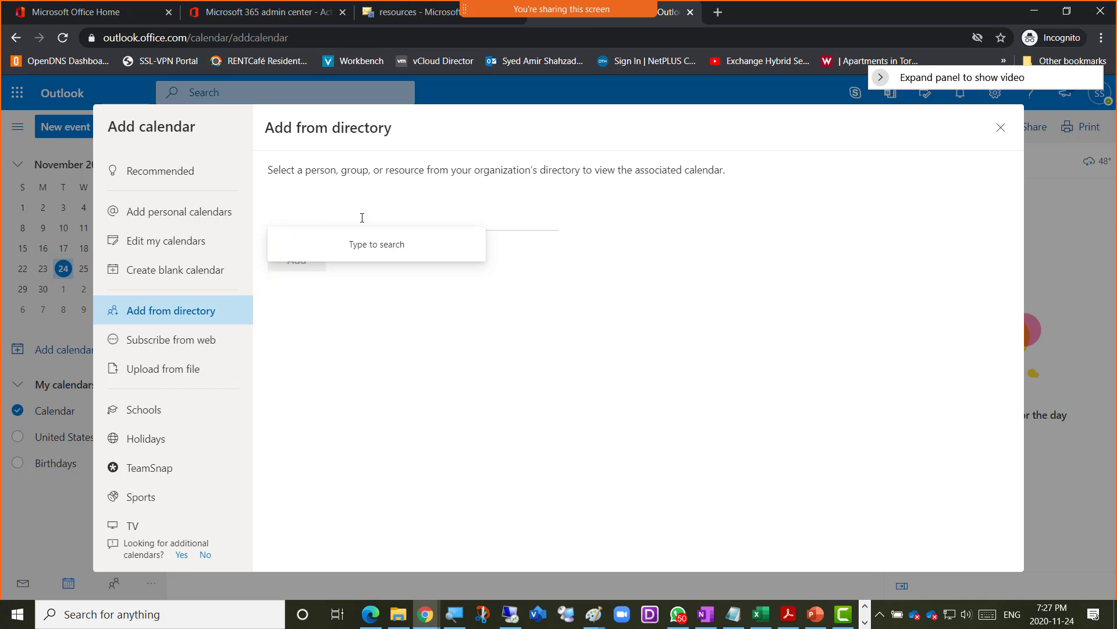
pyautogui.click(338, 325)
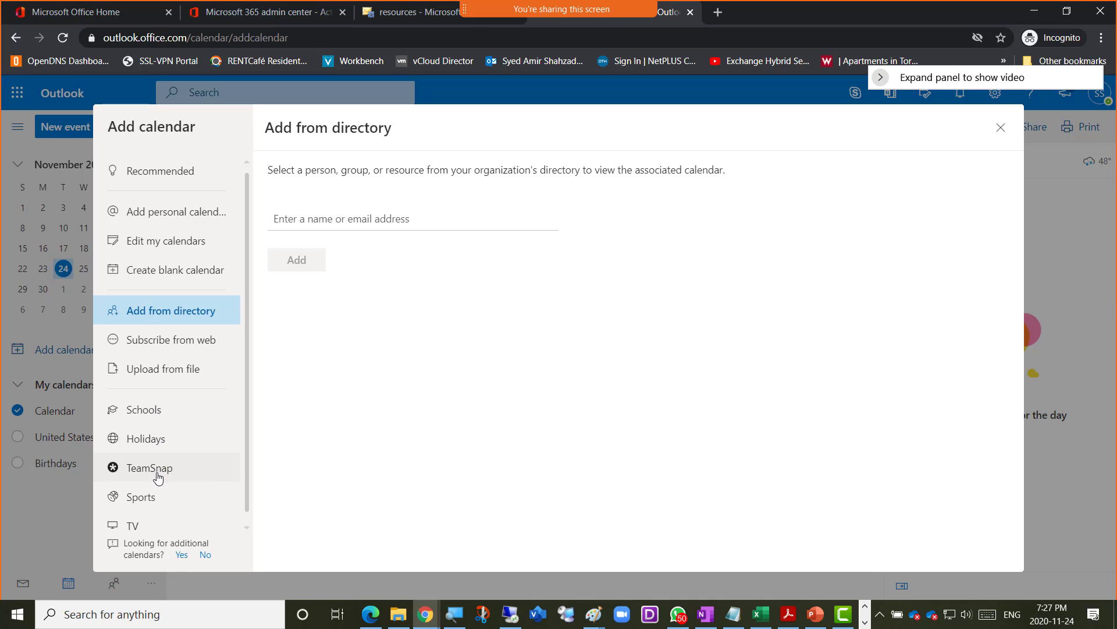
pyautogui.click(161, 216)
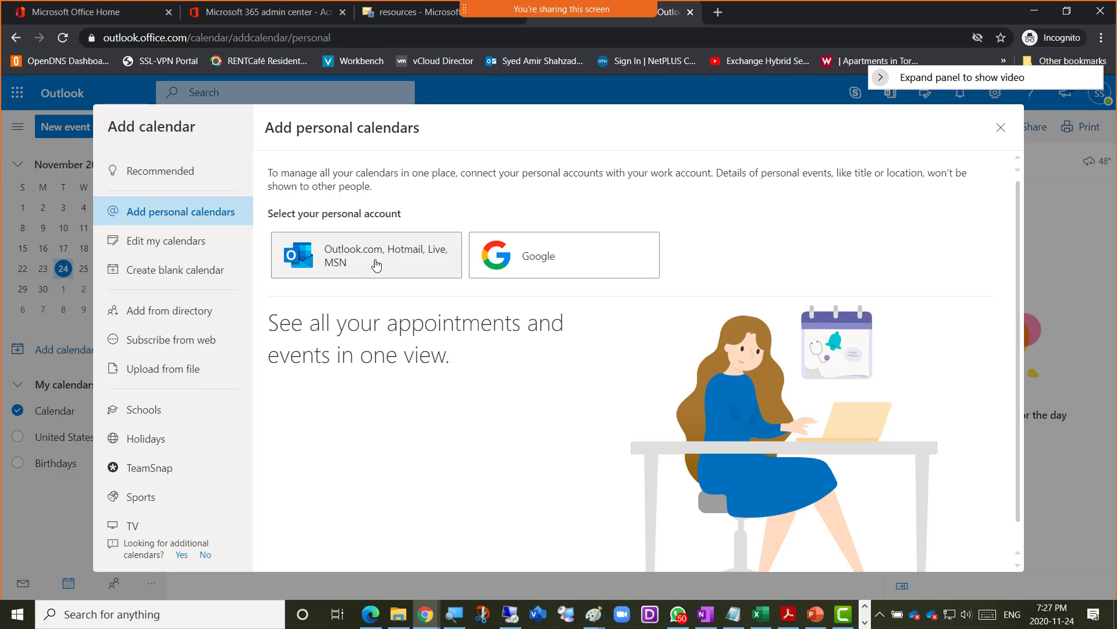
# - Browse the Edit my calendars and Recommended pages, close them, then reopen Add calendar from Calendar's menu
pyautogui.click(168, 246)
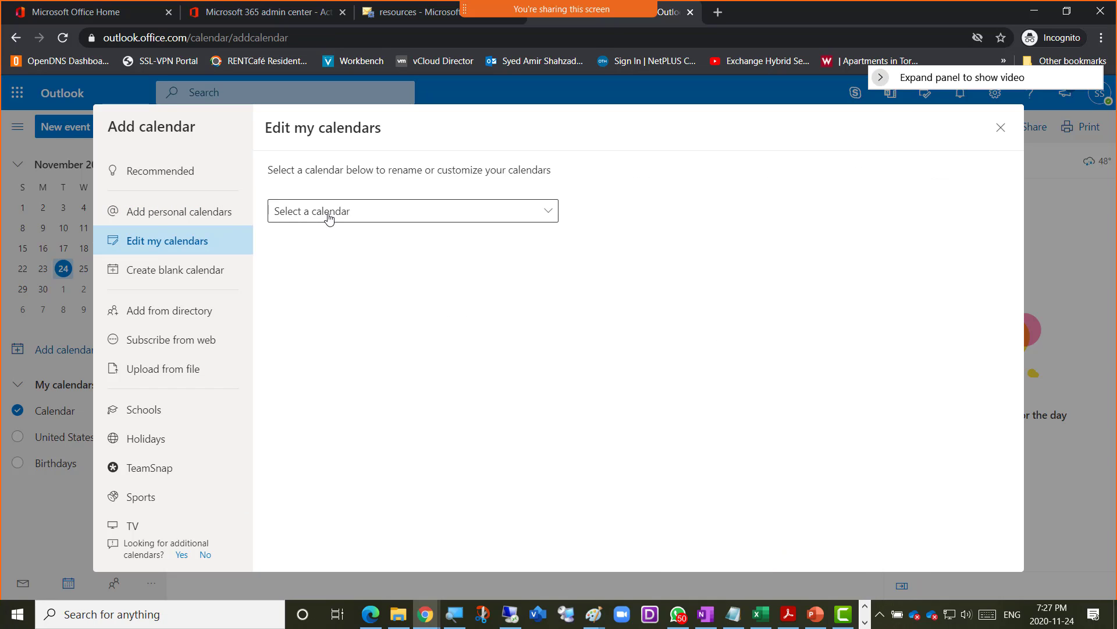
pyautogui.click(549, 213)
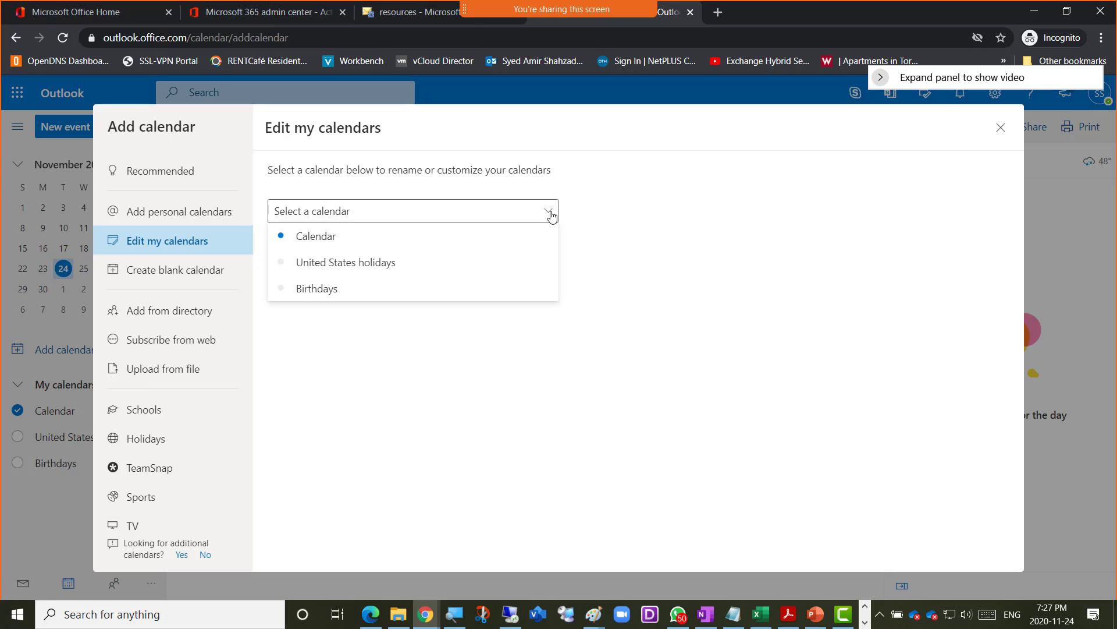
pyautogui.click(634, 250)
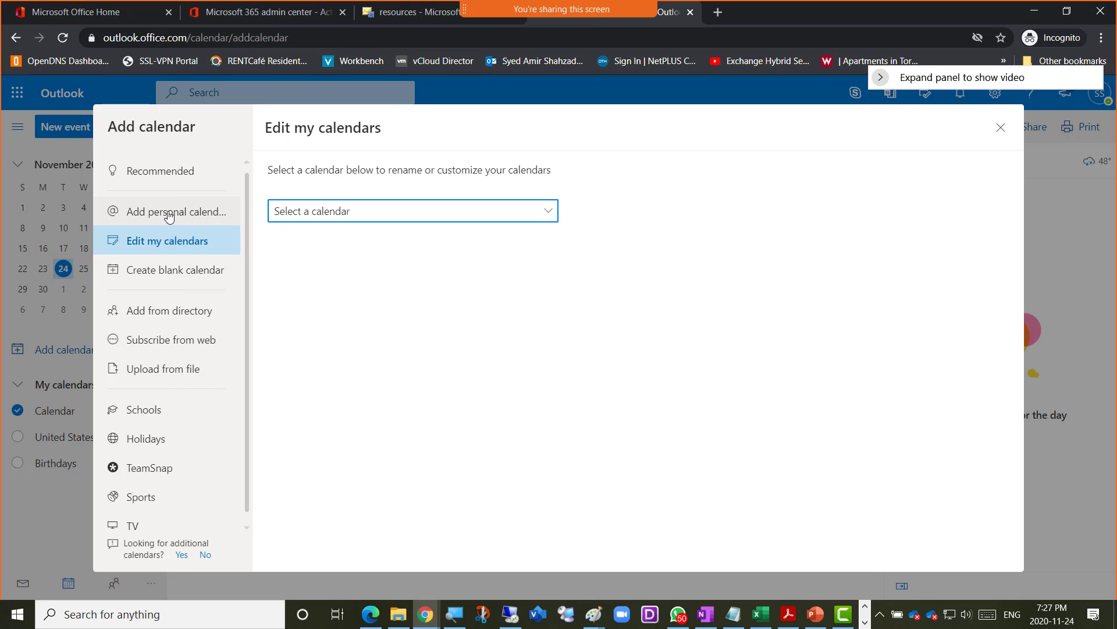
pyautogui.click(159, 178)
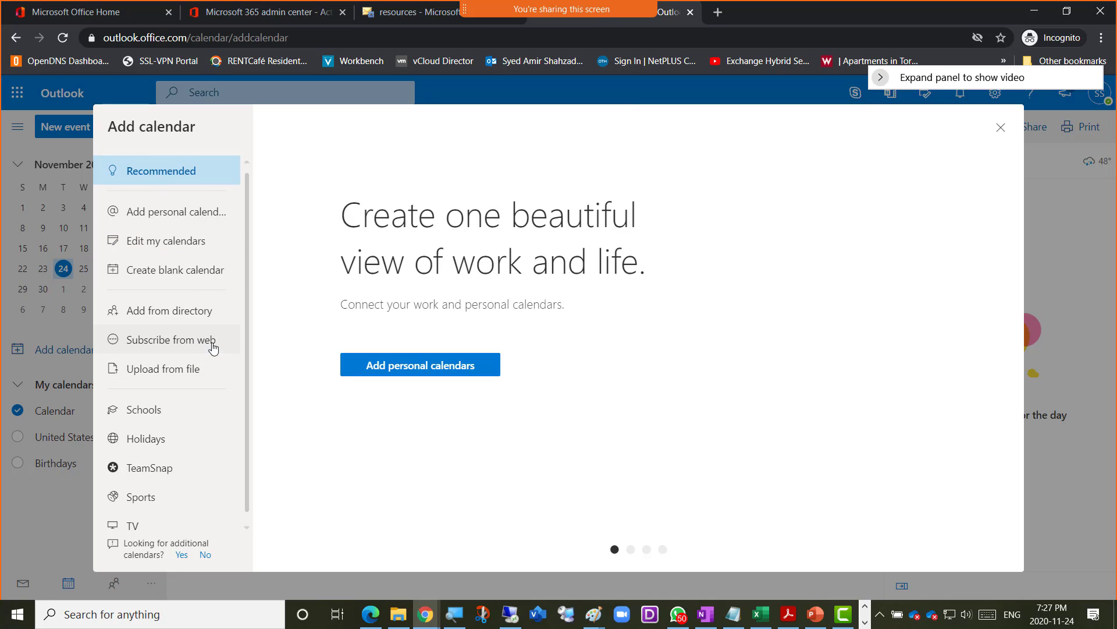
pyautogui.click(1002, 128)
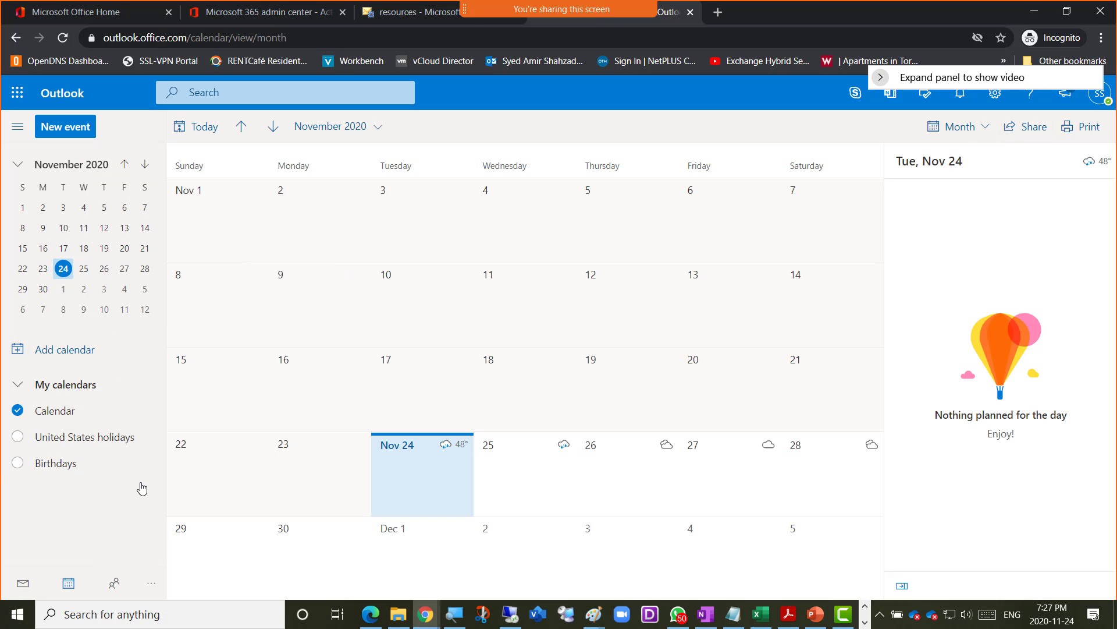
pyautogui.click(143, 411)
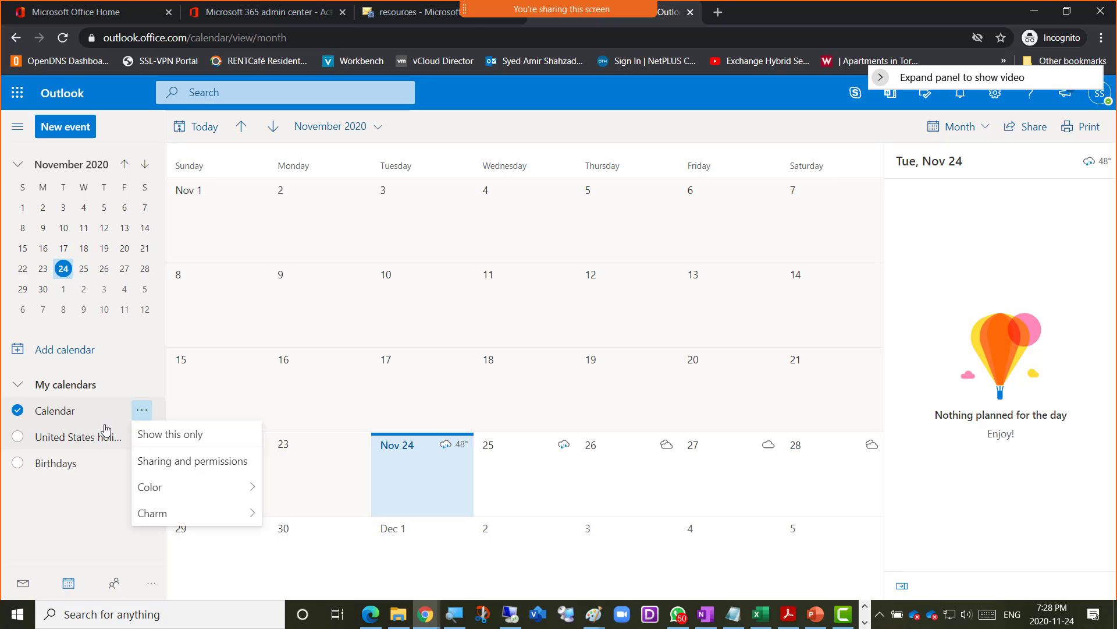
pyautogui.click(66, 351)
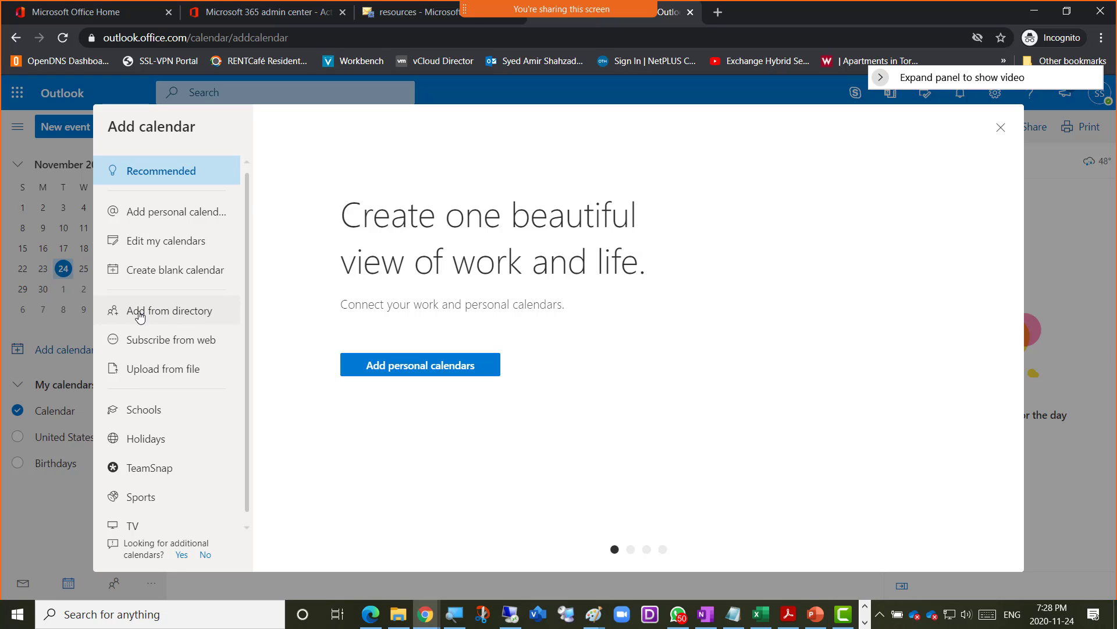
# - Open the Add from directory form, then go back to the Exchange admin center resources tab
pyautogui.click(169, 317)
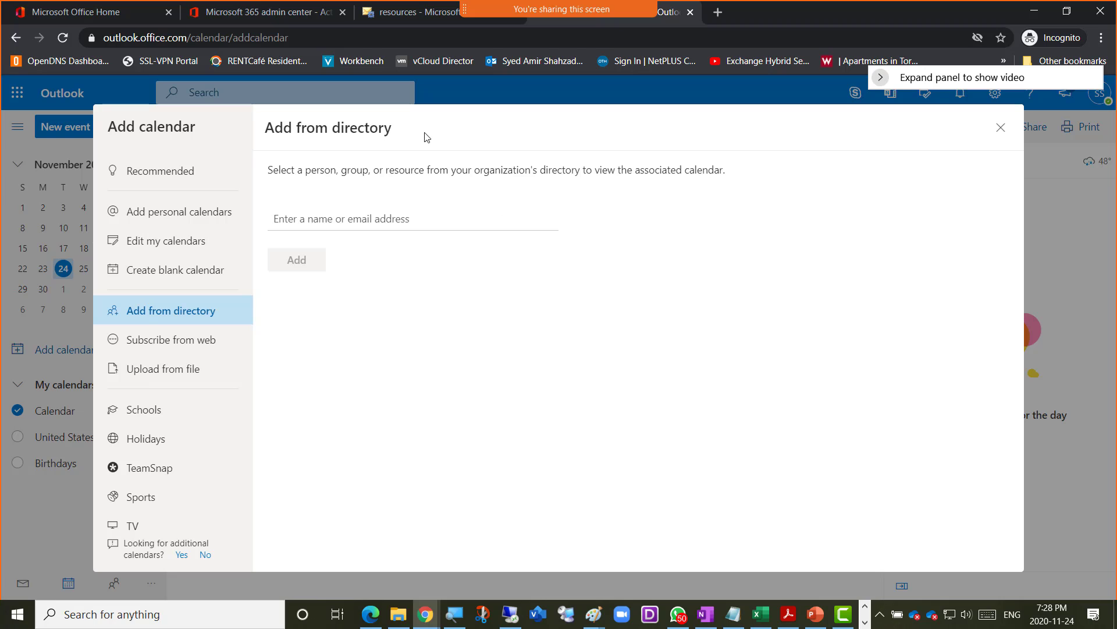
pyautogui.click(390, 17)
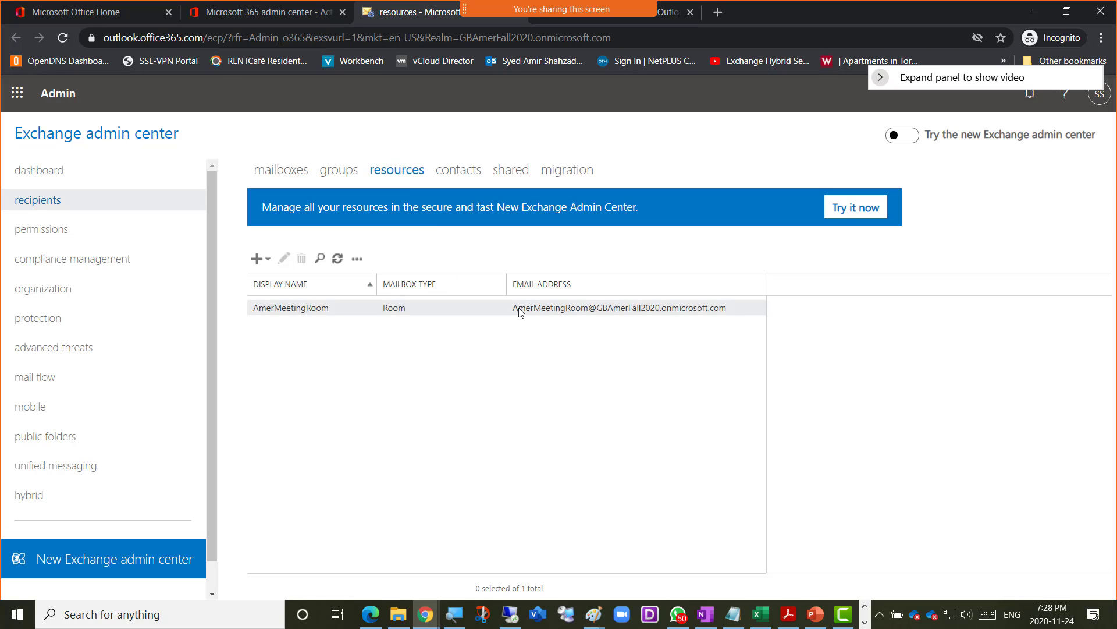
# - Copy AmerMeetingRoom's email address from its Edit Room Mailbox settings
pyautogui.click(322, 311)
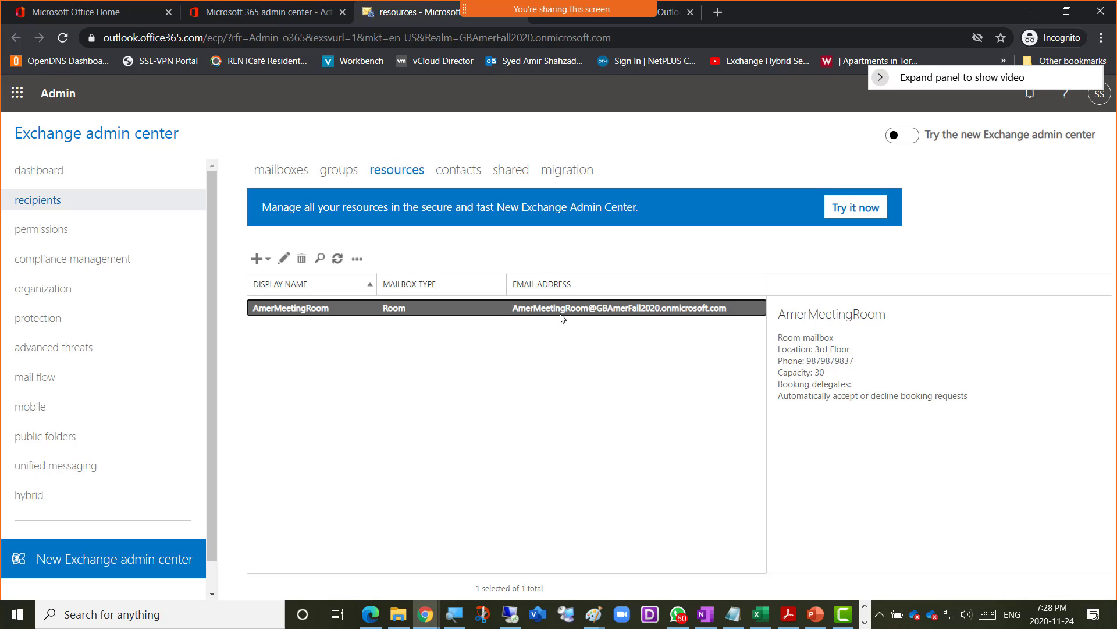
pyautogui.doubleClick(289, 310)
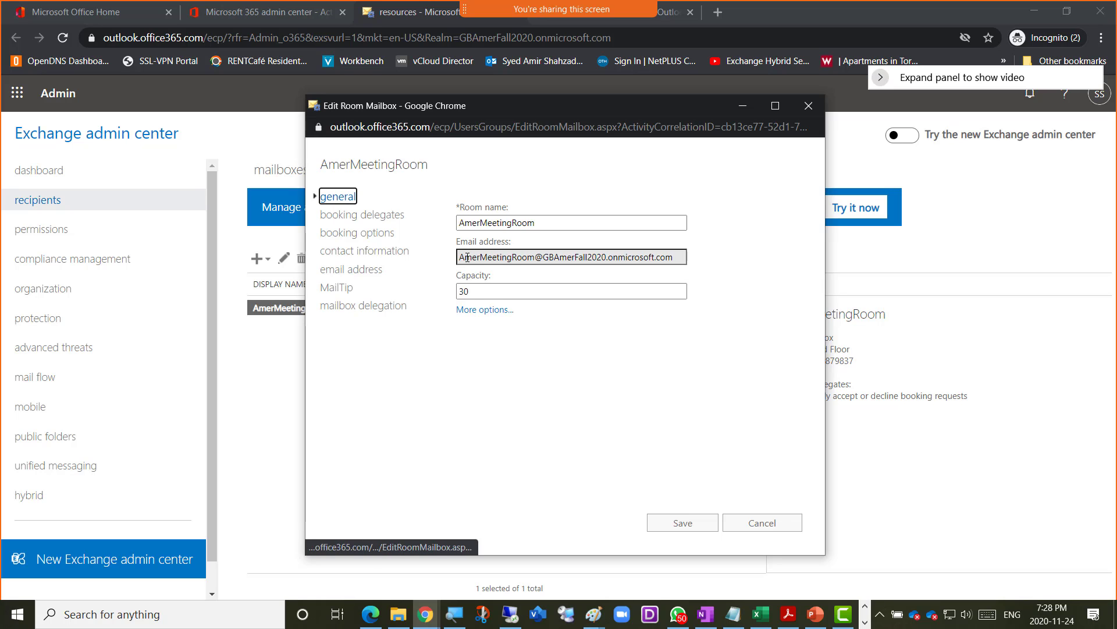
pyautogui.moveTo(460, 257); pyautogui.dragTo(684, 259)
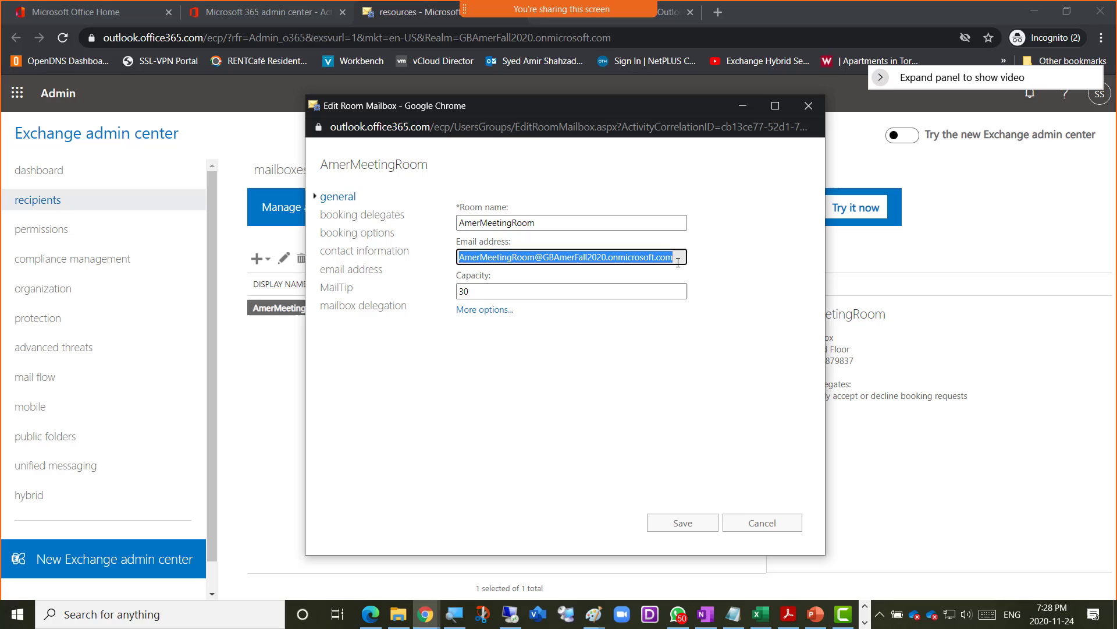
pyautogui.rightClick(635, 258)
pyautogui.click(653, 267)
pyautogui.click(673, 14)
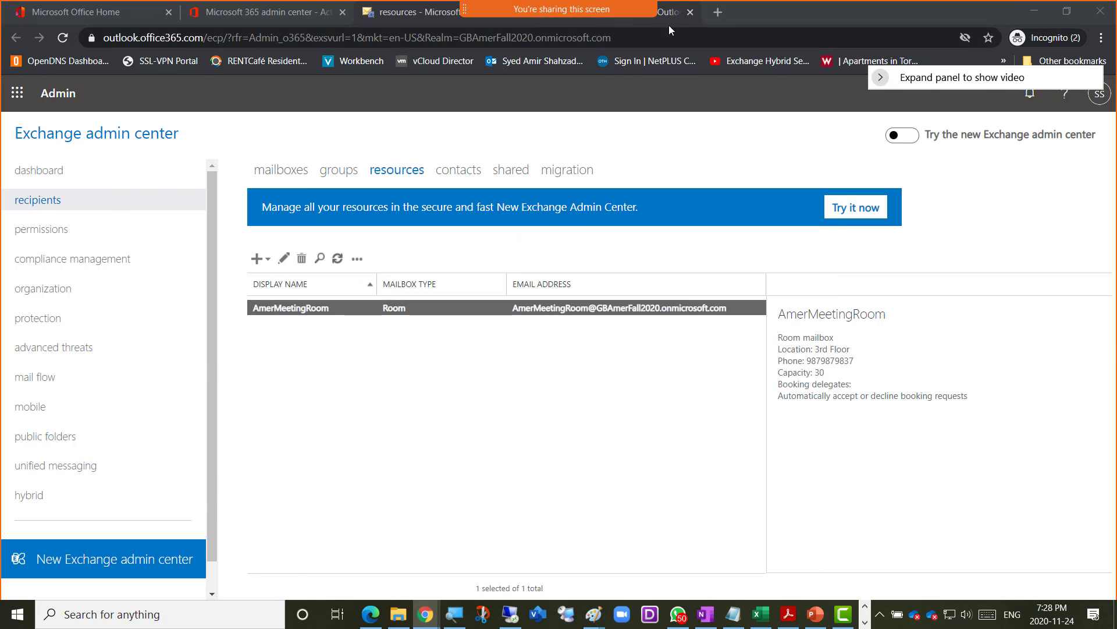
# - Paste the room's email address into the directory search and use that address
pyautogui.click(286, 219)
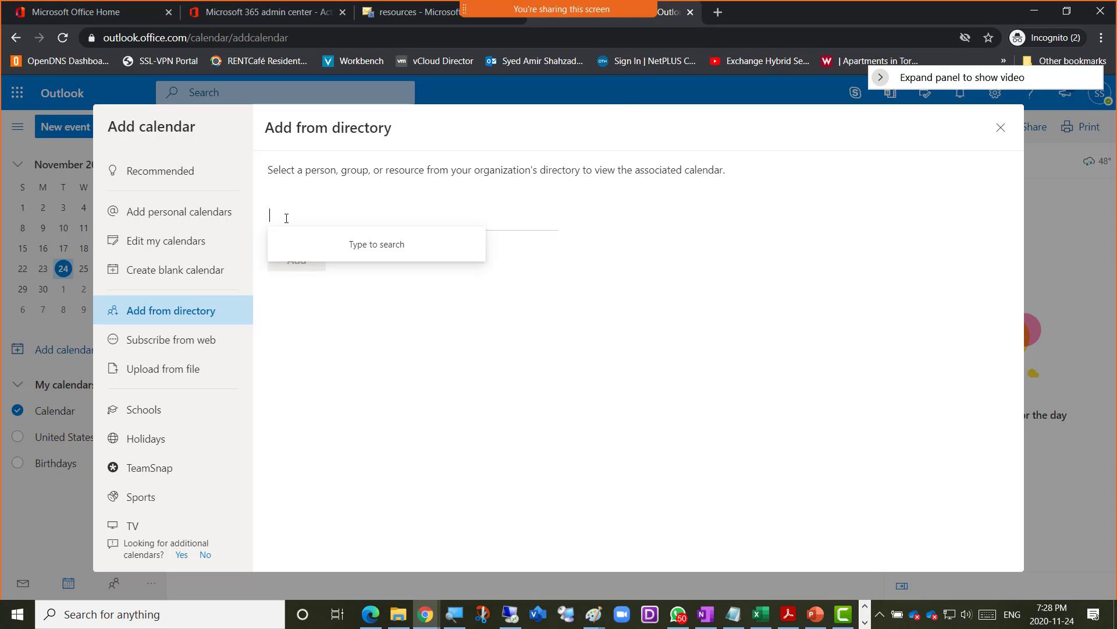
pyautogui.hotkey('ctrl', 'v')
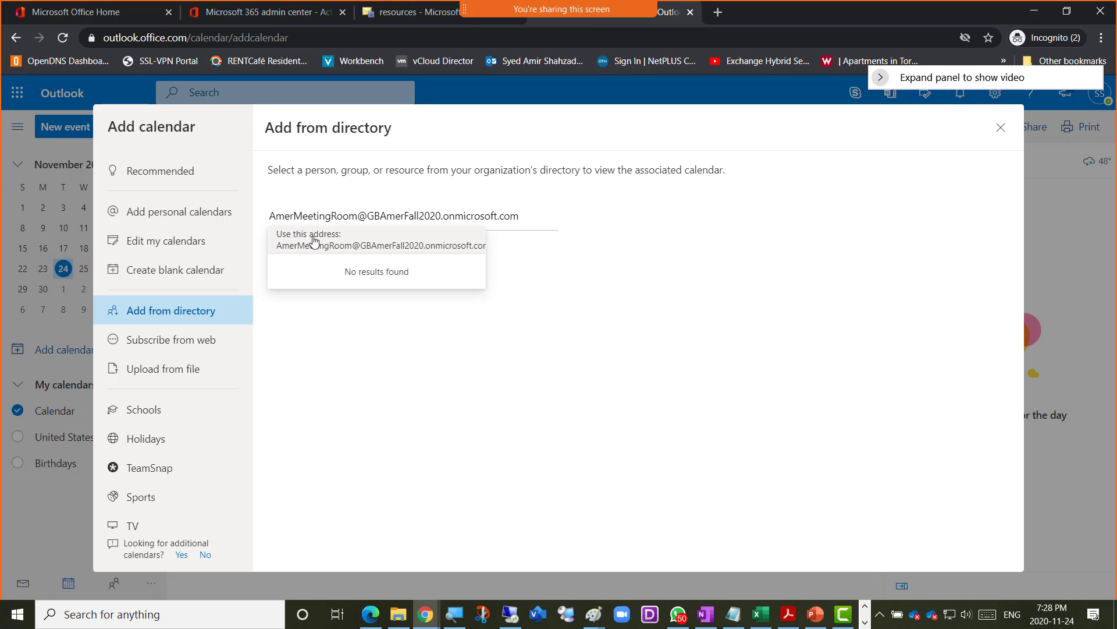
pyautogui.click(314, 240)
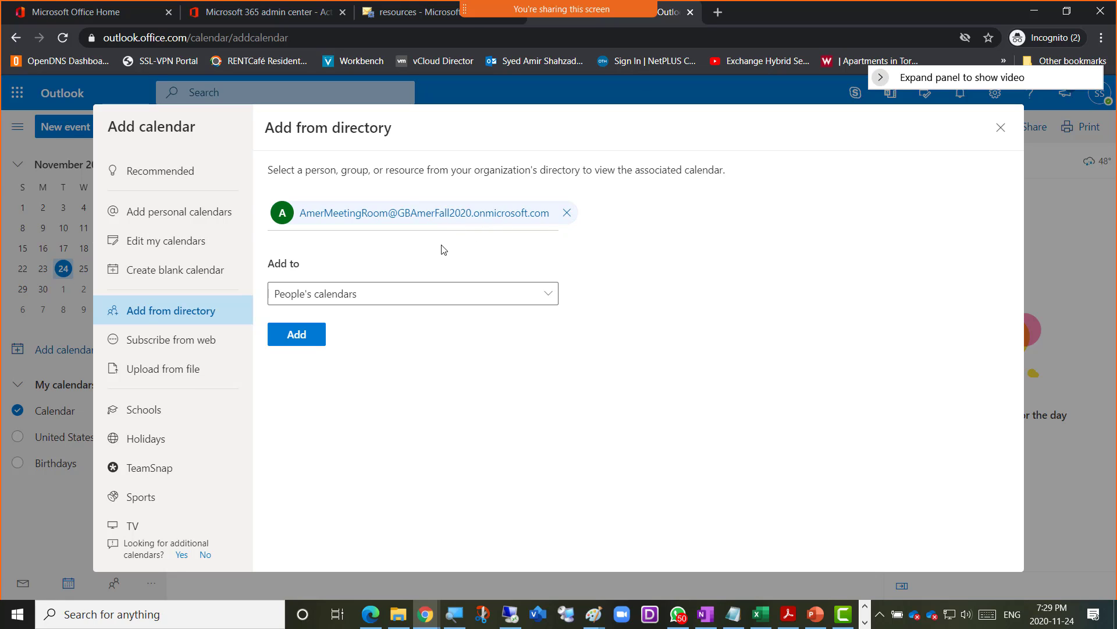
# - Add the room calendar under People's calendars and close the dialog
pyautogui.click(296, 338)
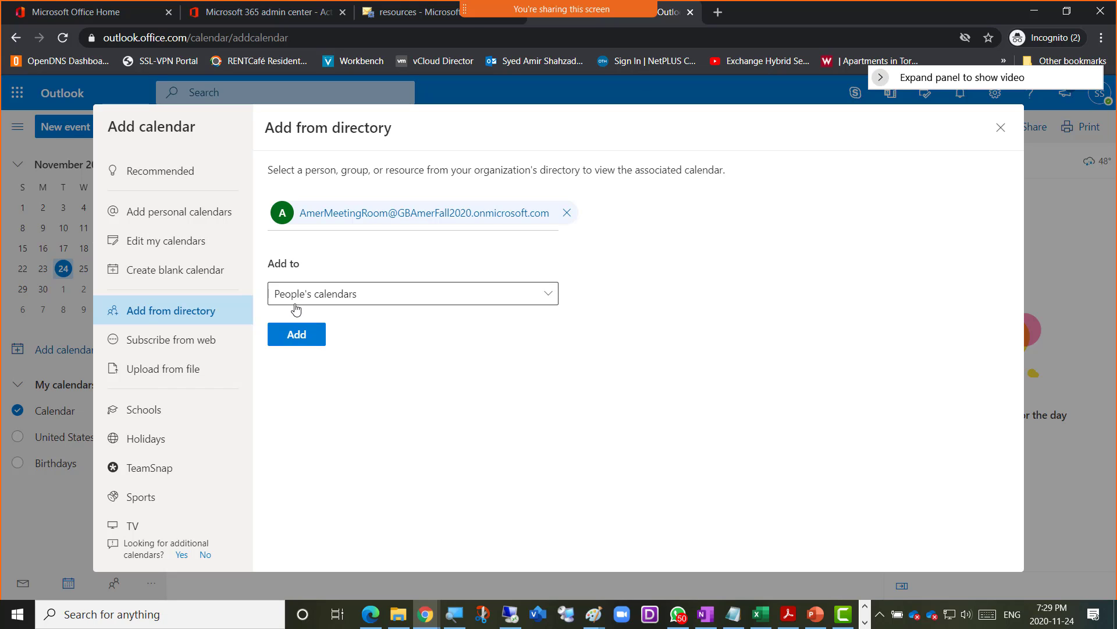
pyautogui.click(324, 295)
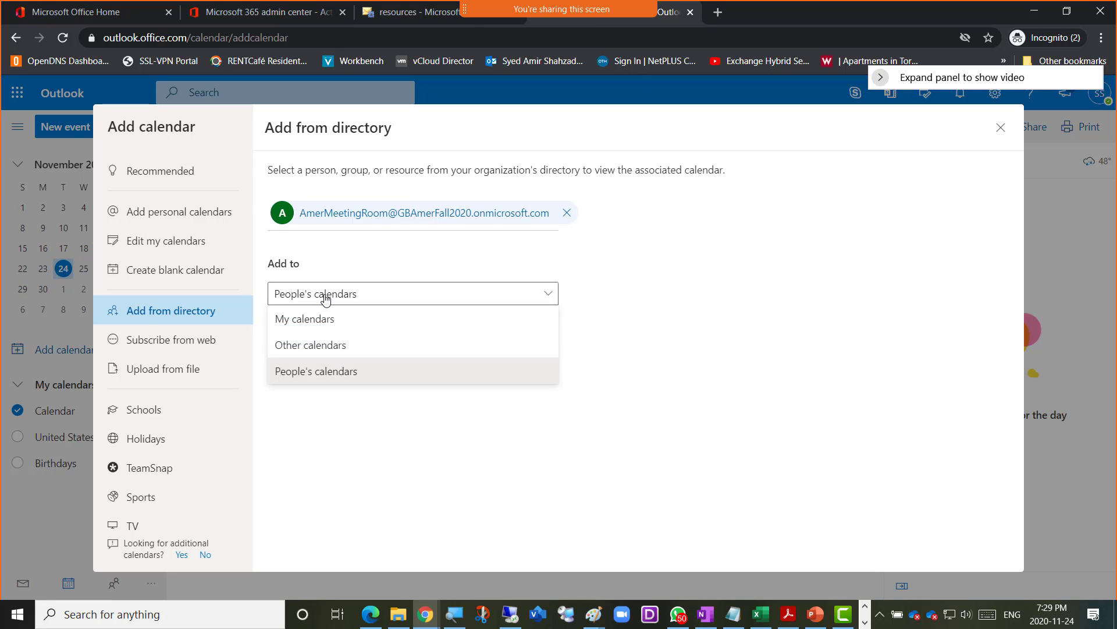
pyautogui.click(324, 298)
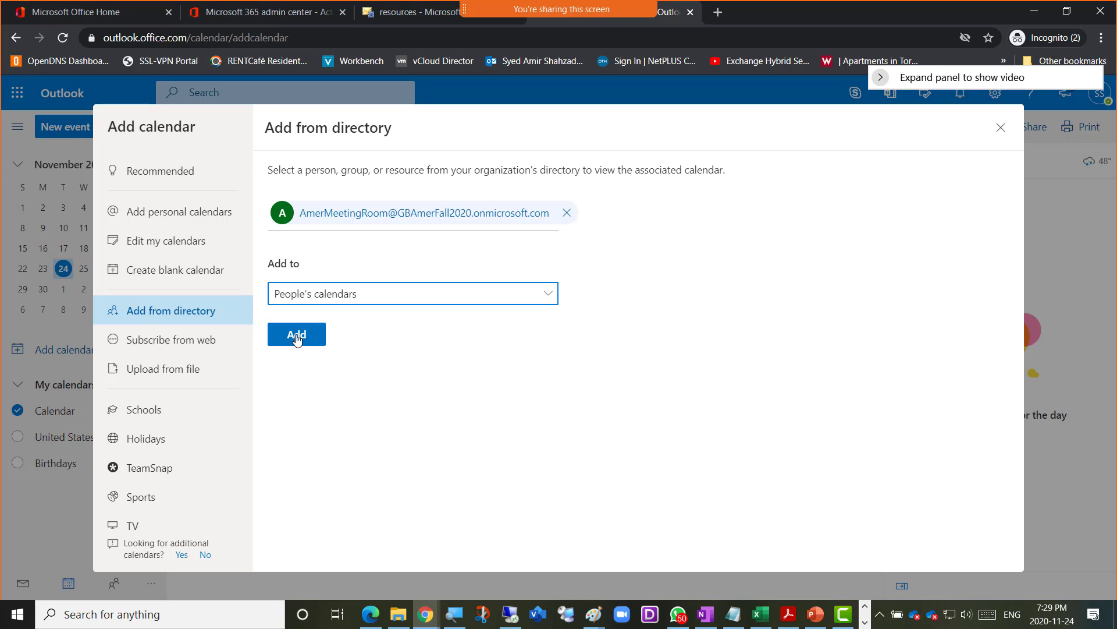
pyautogui.click(297, 334)
pyautogui.click(298, 342)
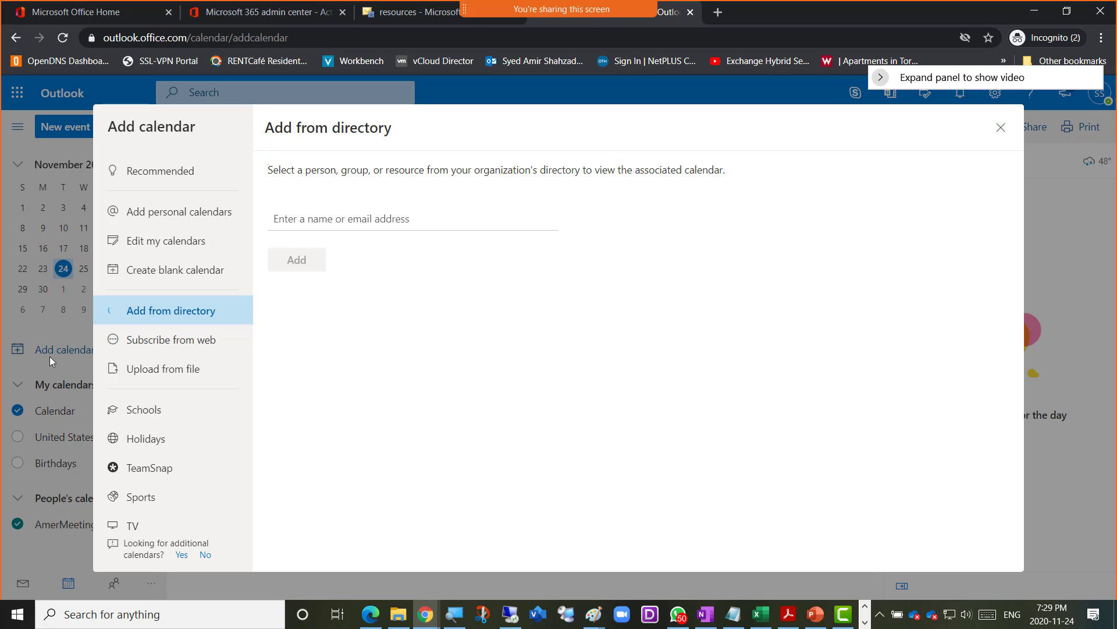
pyautogui.click(1001, 127)
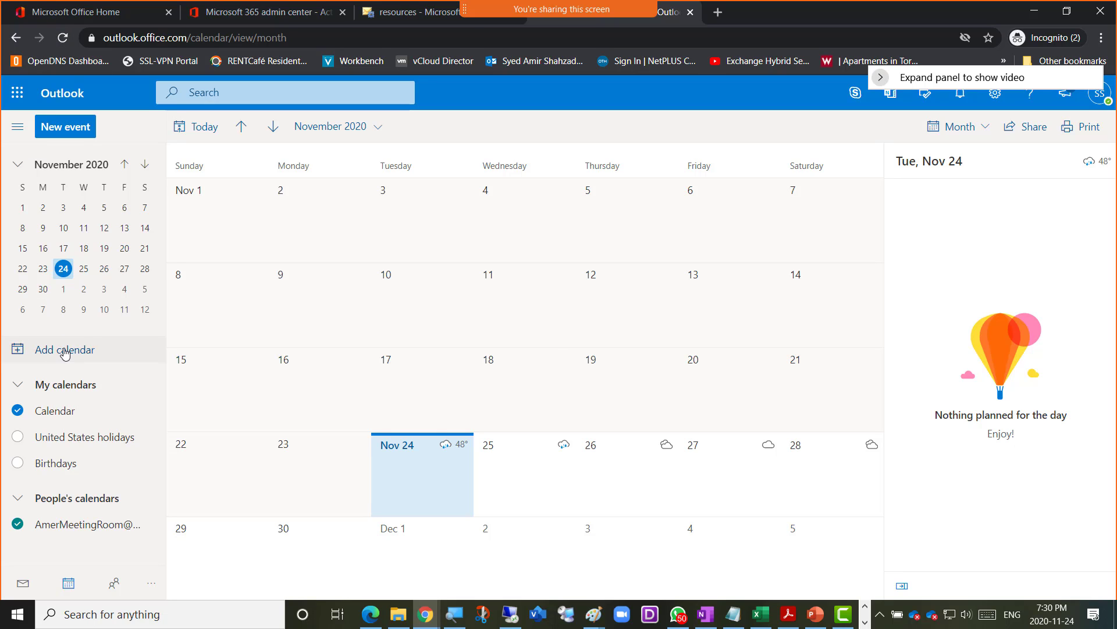
# - Recheck AmerMeetingRoom's email address in its mailbox settings, cancel without changes, and return to Outlook
pyautogui.click(413, 12)
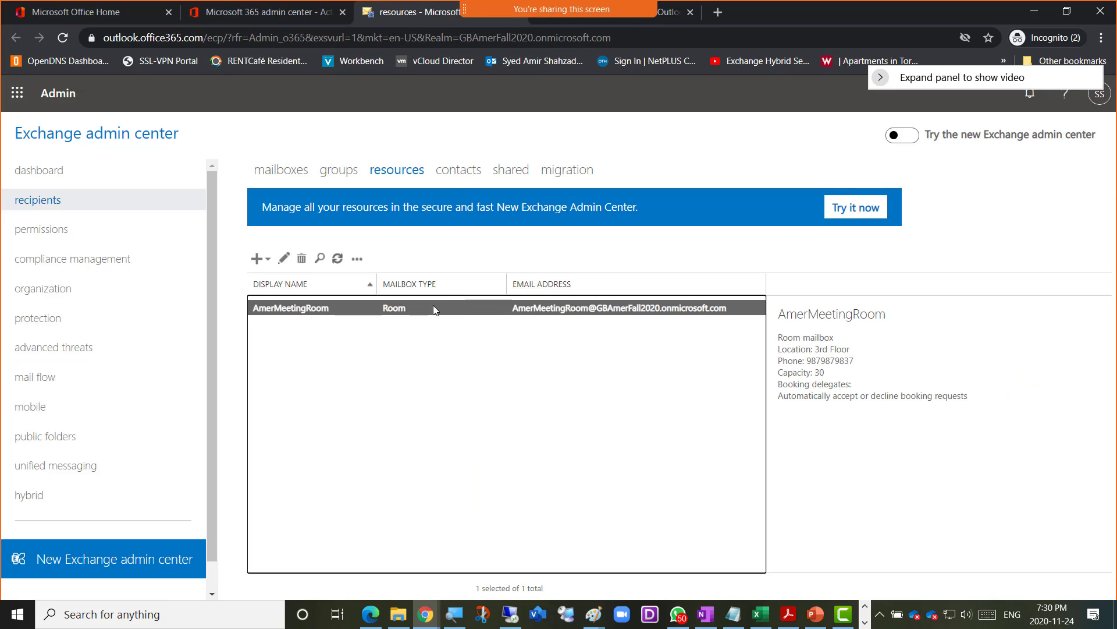
pyautogui.doubleClick(417, 314)
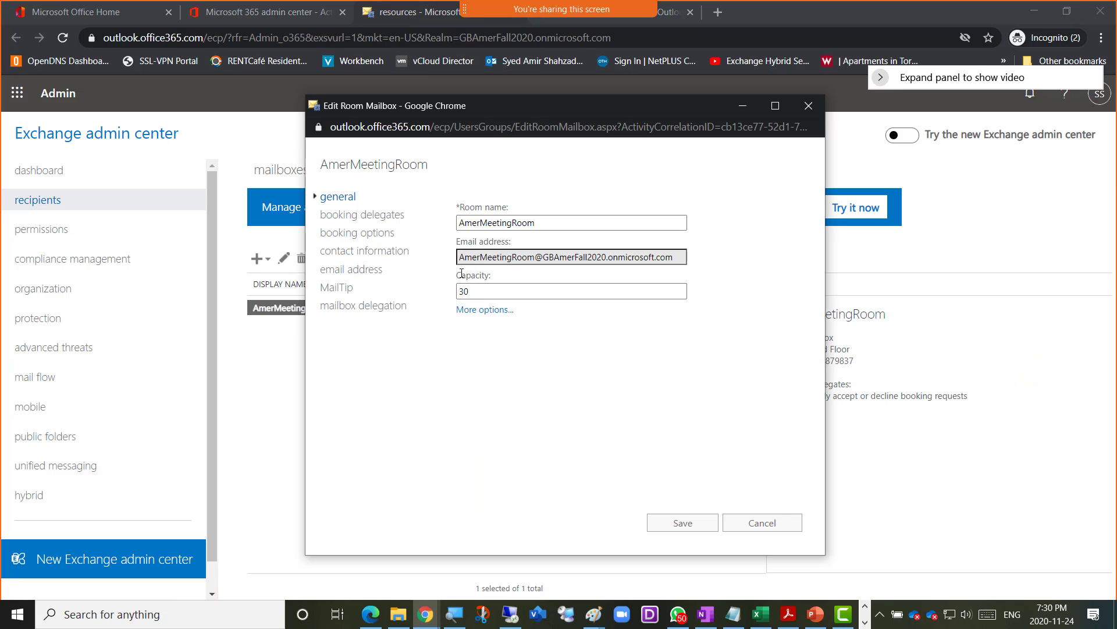
pyautogui.moveTo(463, 258)
pyautogui.mouseDown()
pyautogui.moveTo(709, 269)
pyautogui.moveTo(445, 258)
pyautogui.mouseUp()
pyautogui.click(674, 259)
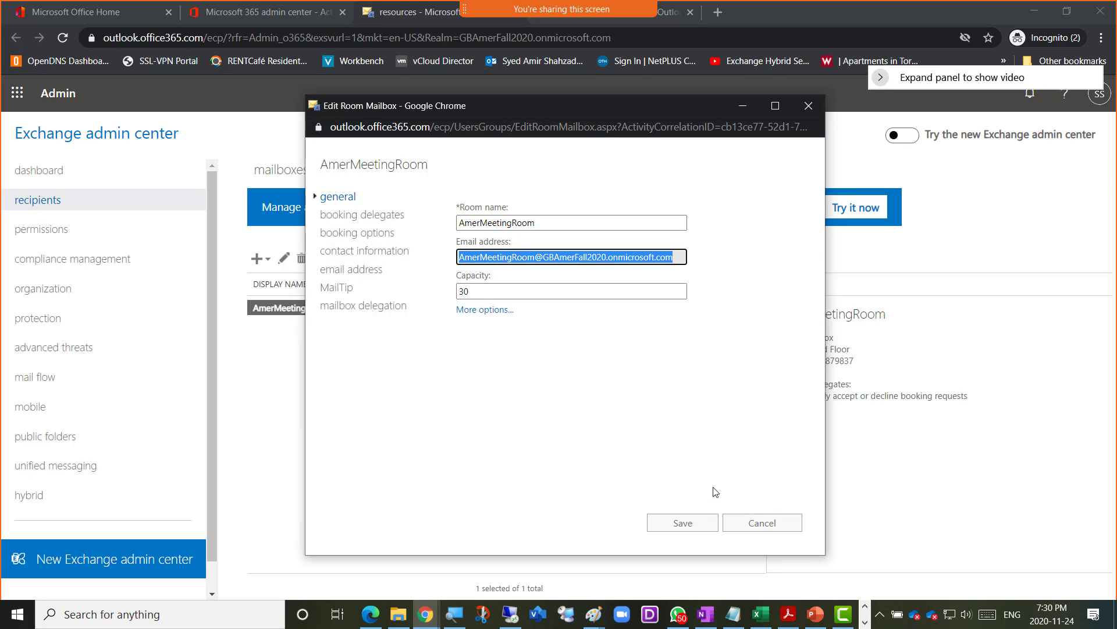
pyautogui.click(752, 524)
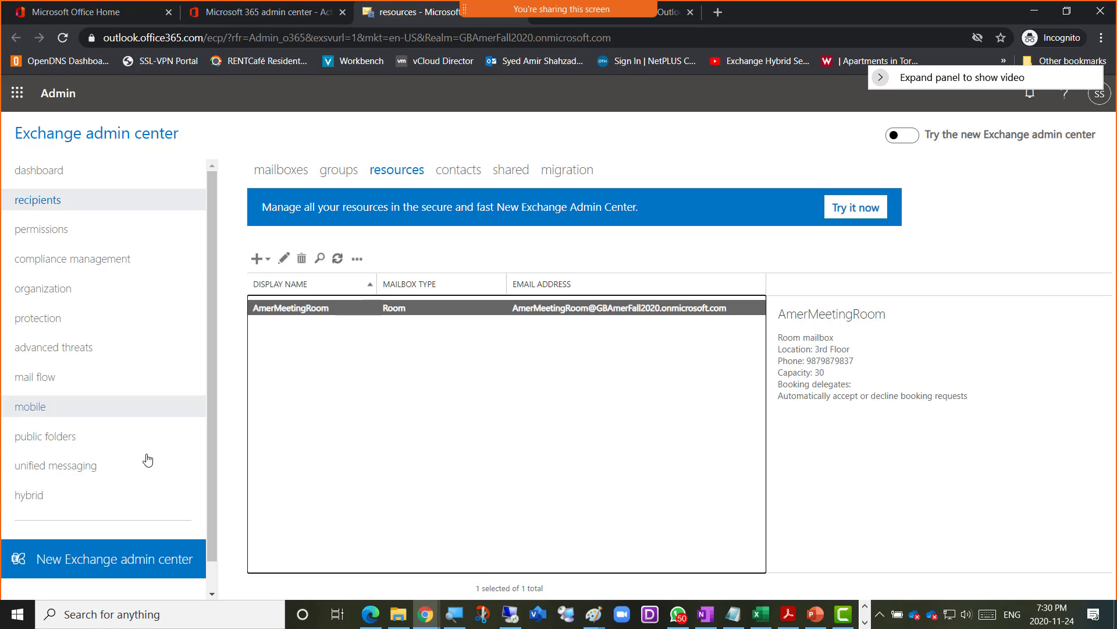
pyautogui.click(670, 14)
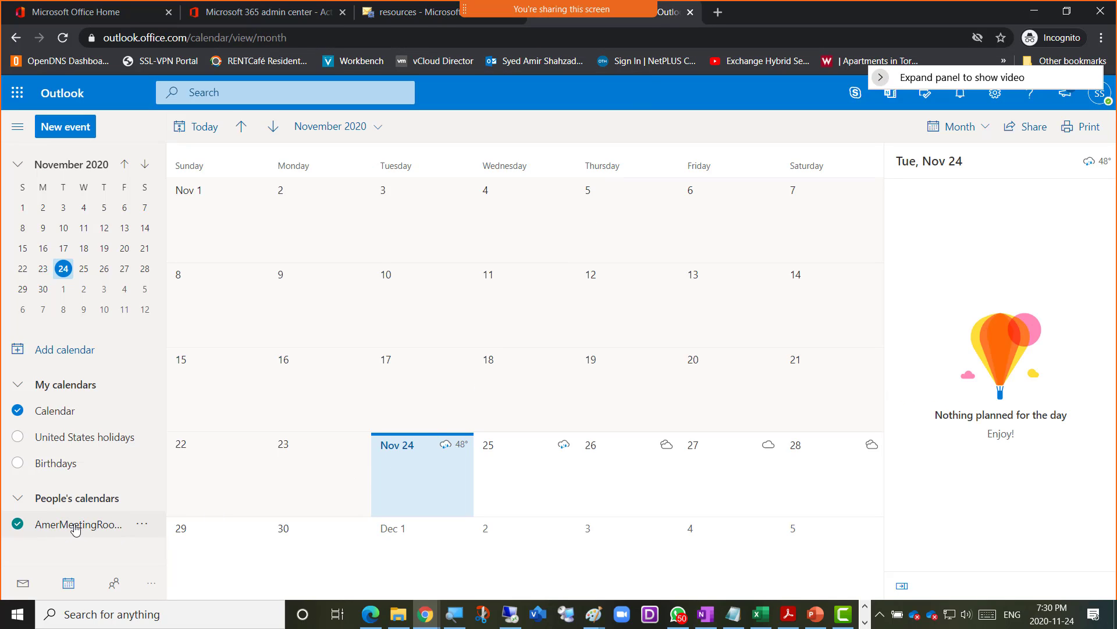
# - Turn off the personal Calendar and switch the layout to Day view
pyautogui.click(72, 528)
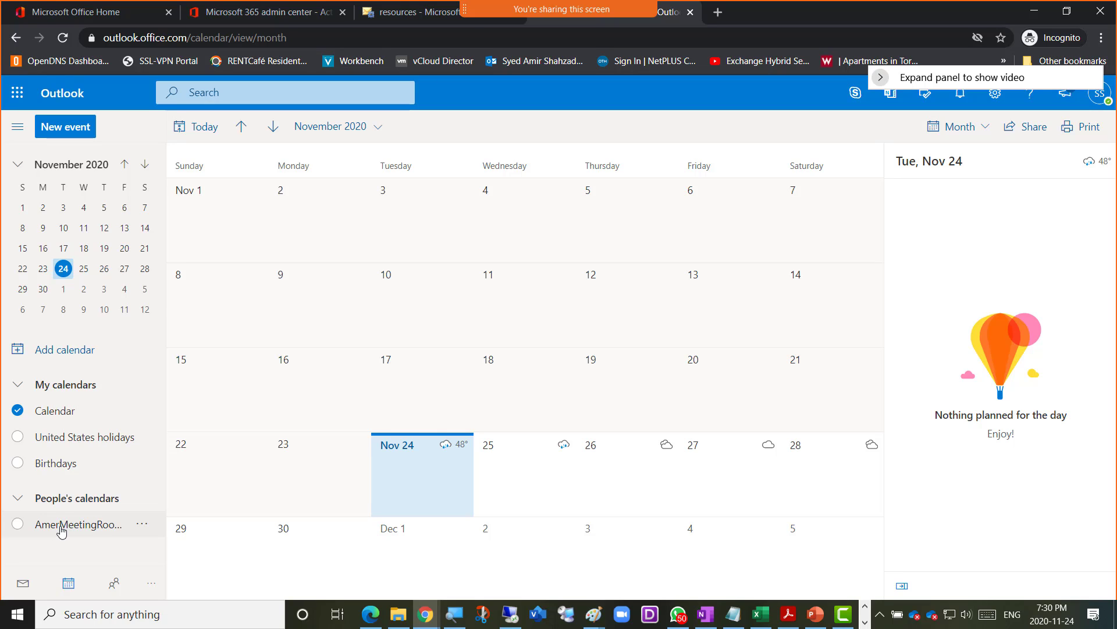
pyautogui.click(61, 530)
pyautogui.click(19, 414)
pyautogui.click(986, 128)
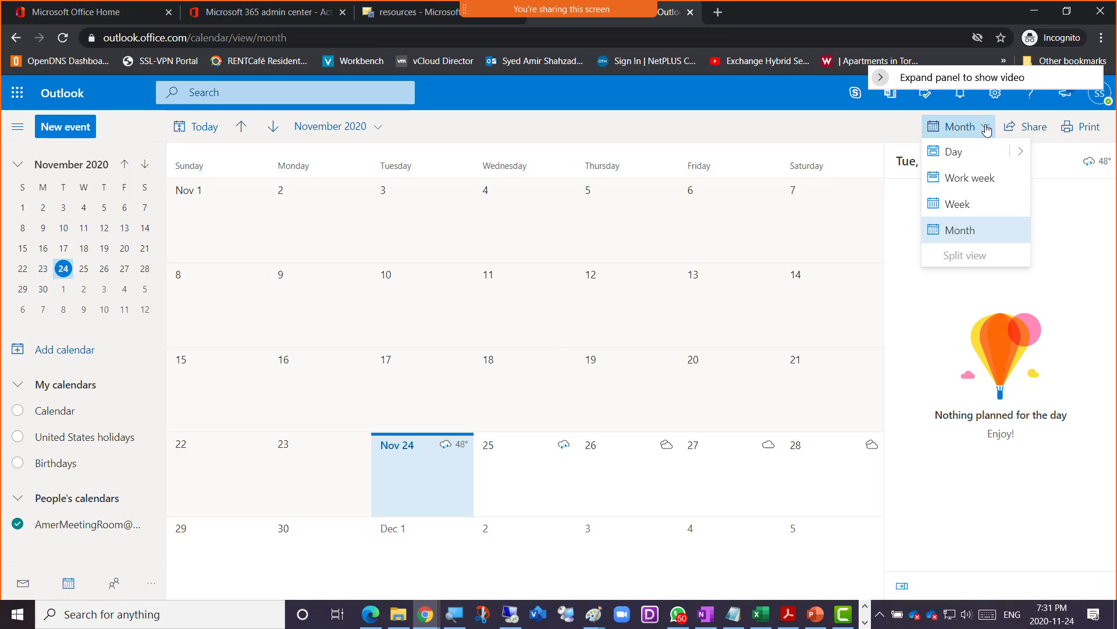
pyautogui.click(973, 158)
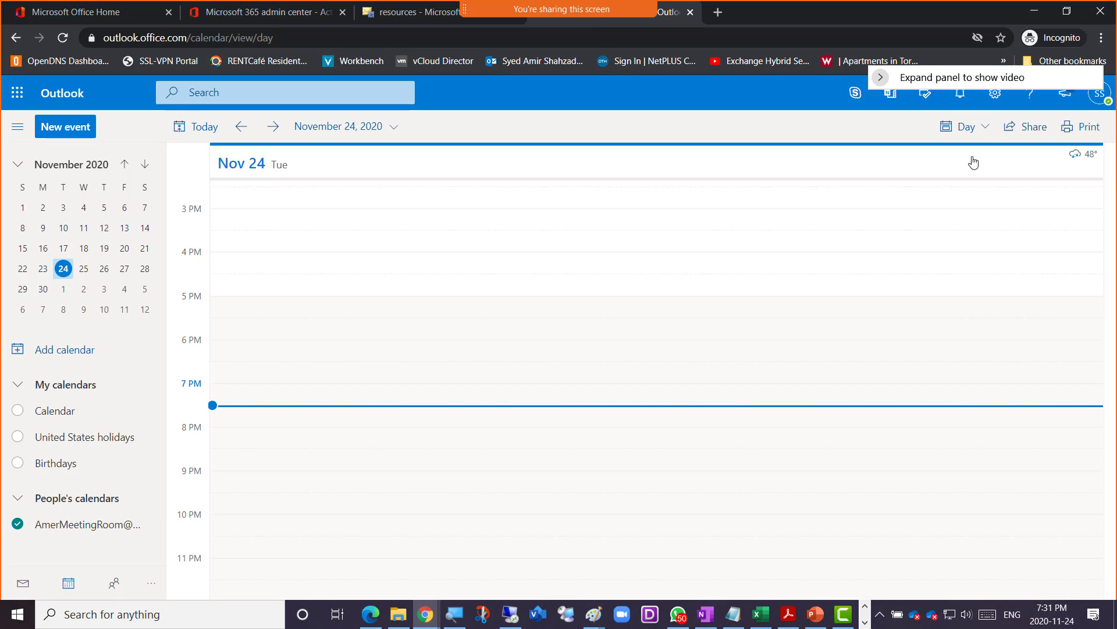
# - Use the AmerMeetingRoom calendar menu to show only that calendar
pyautogui.click(393, 132)
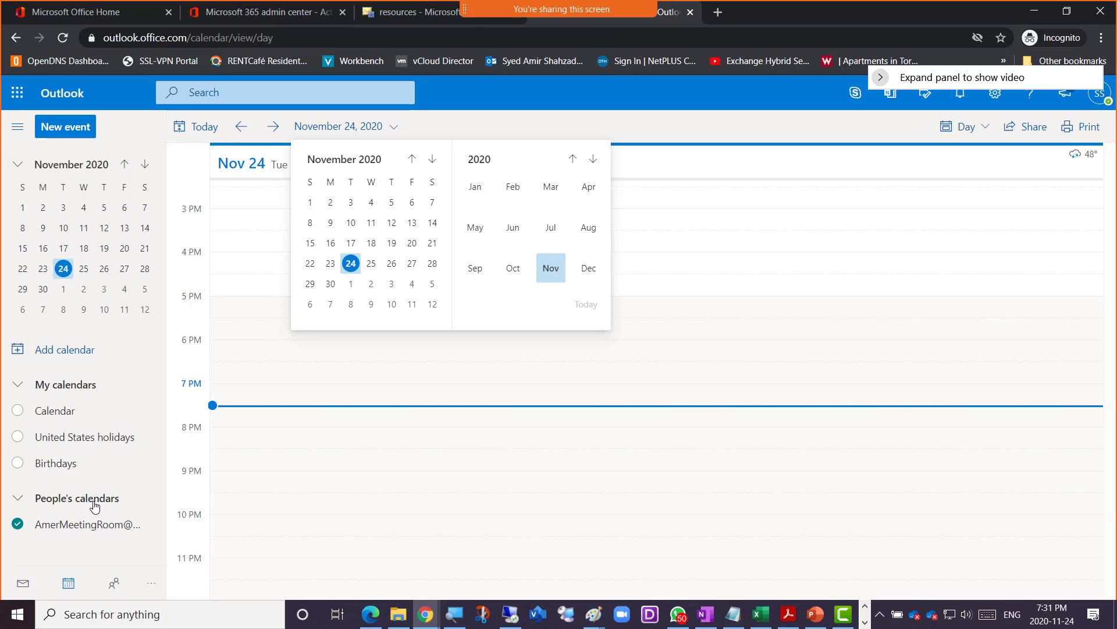
pyautogui.click(76, 527)
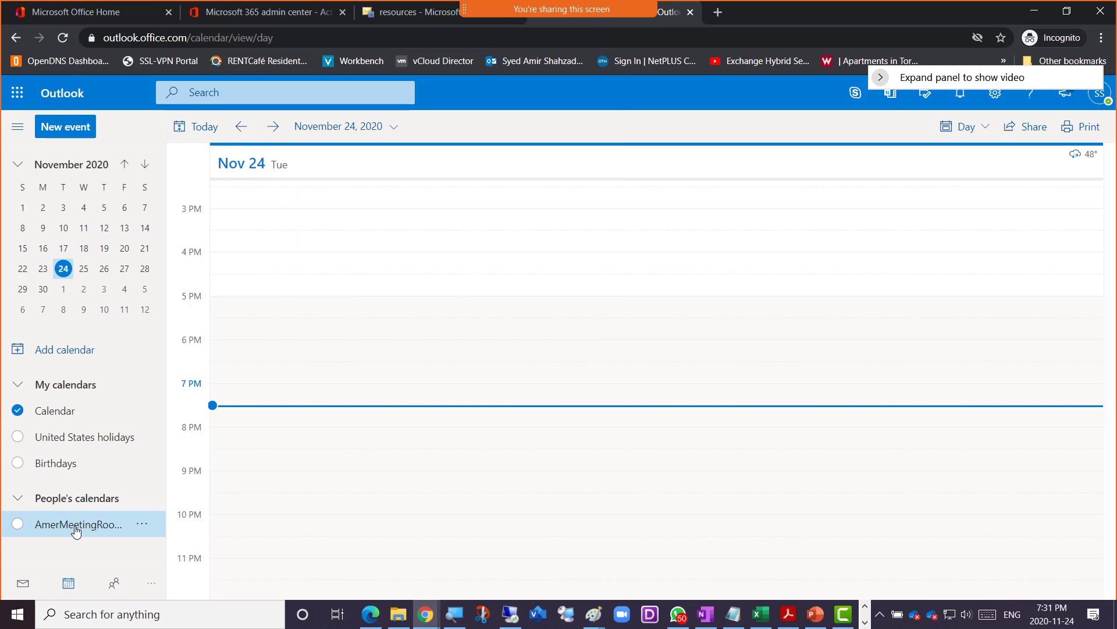
pyautogui.click(75, 527)
pyautogui.click(142, 525)
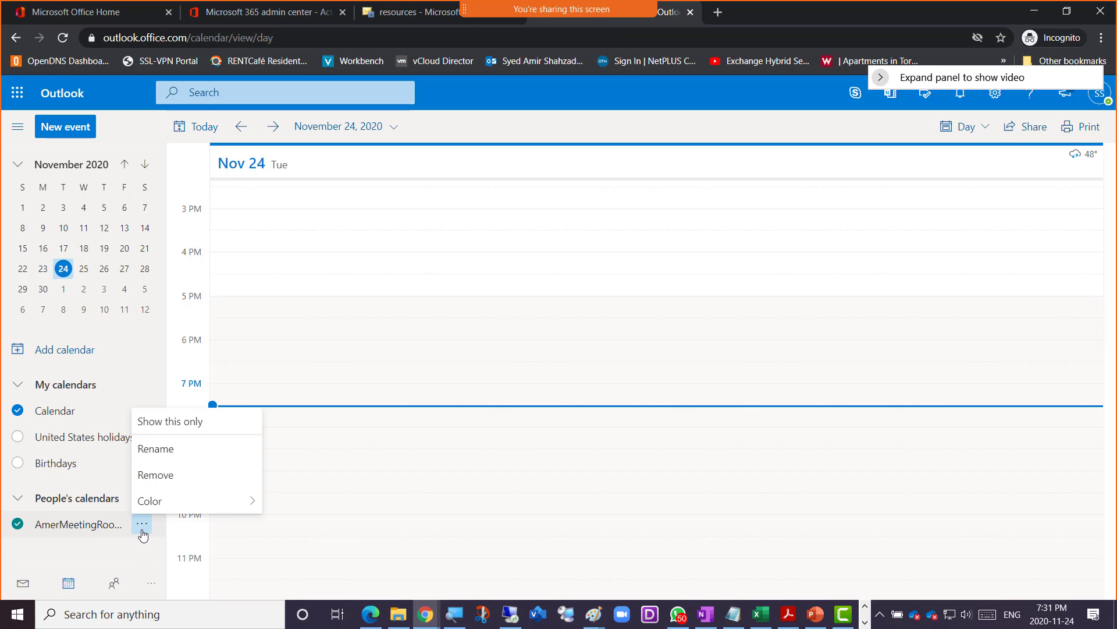
pyautogui.click(177, 423)
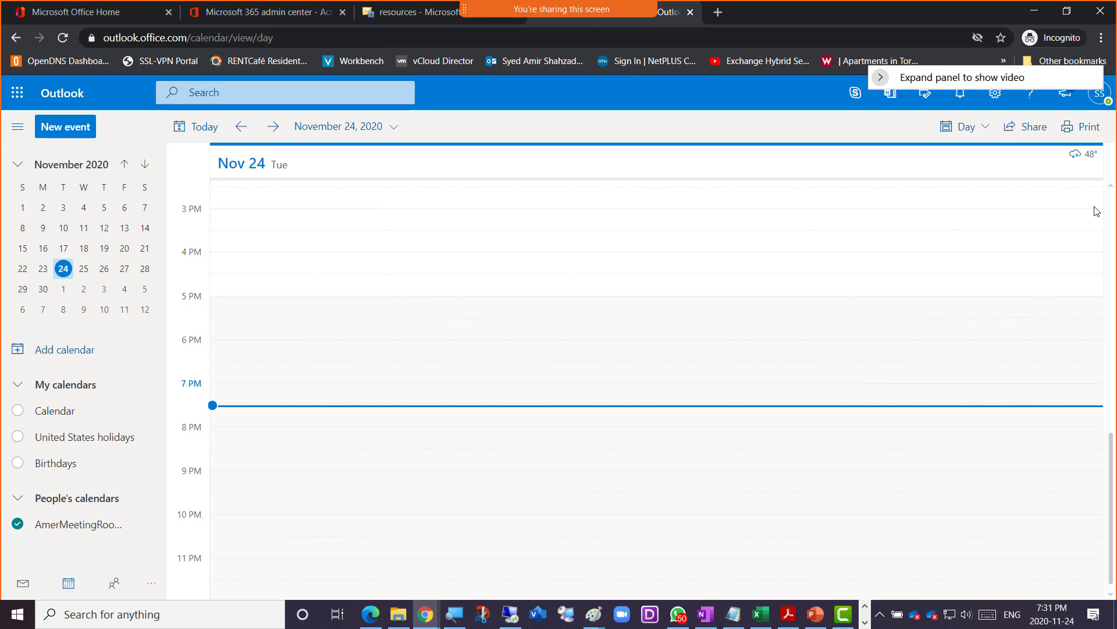
# - Switch the calendar layout to Work week view
pyautogui.click(1112, 189)
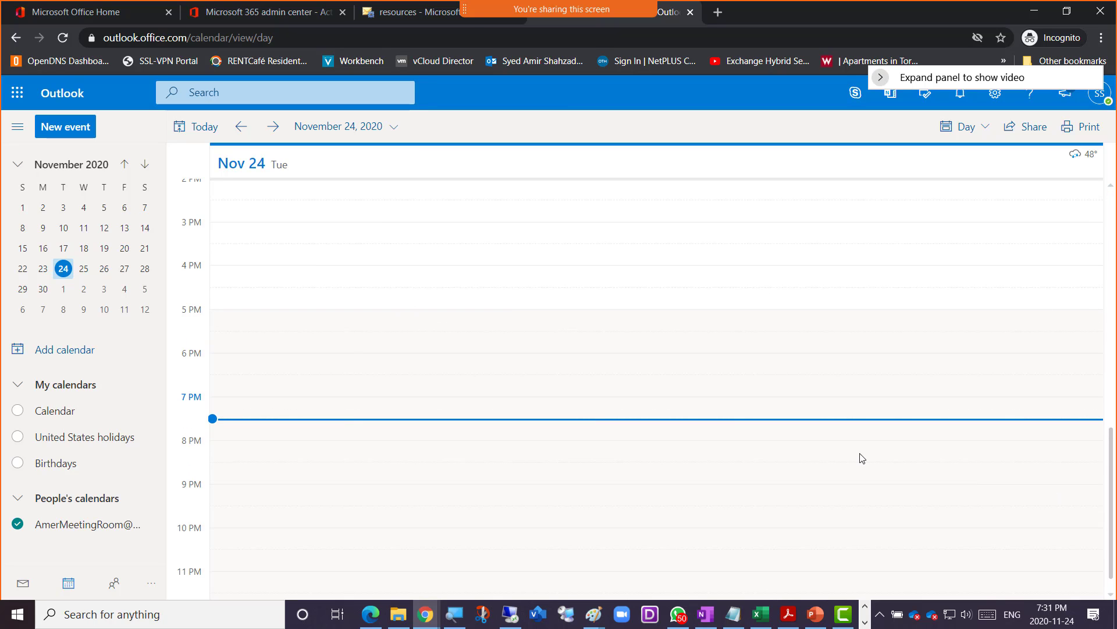
pyautogui.click(987, 129)
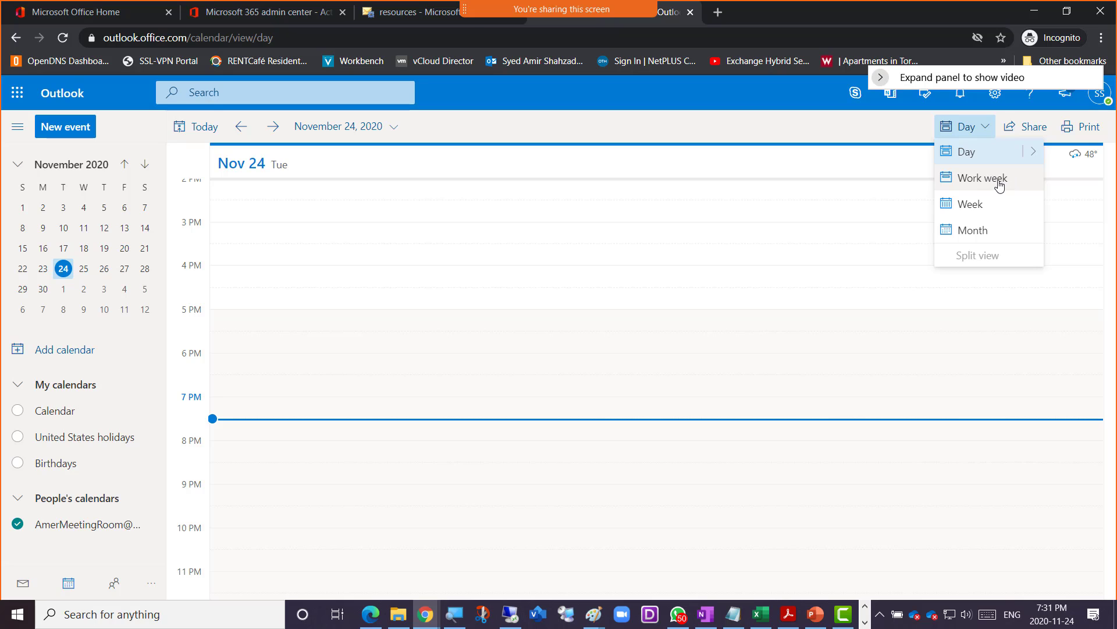
pyautogui.click(1000, 185)
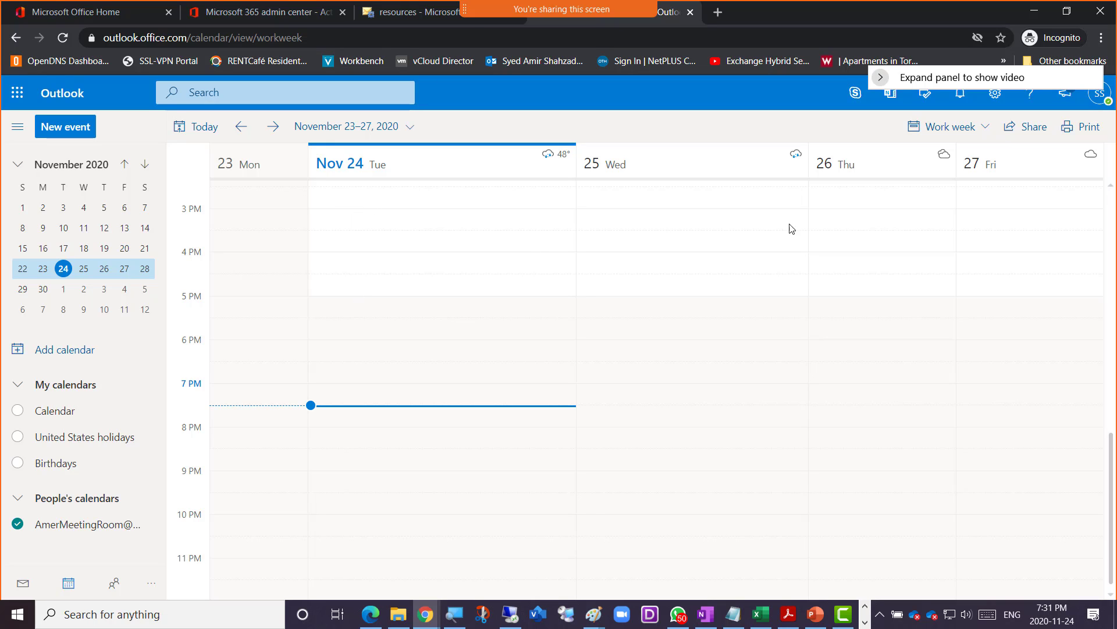
pyautogui.click(988, 130)
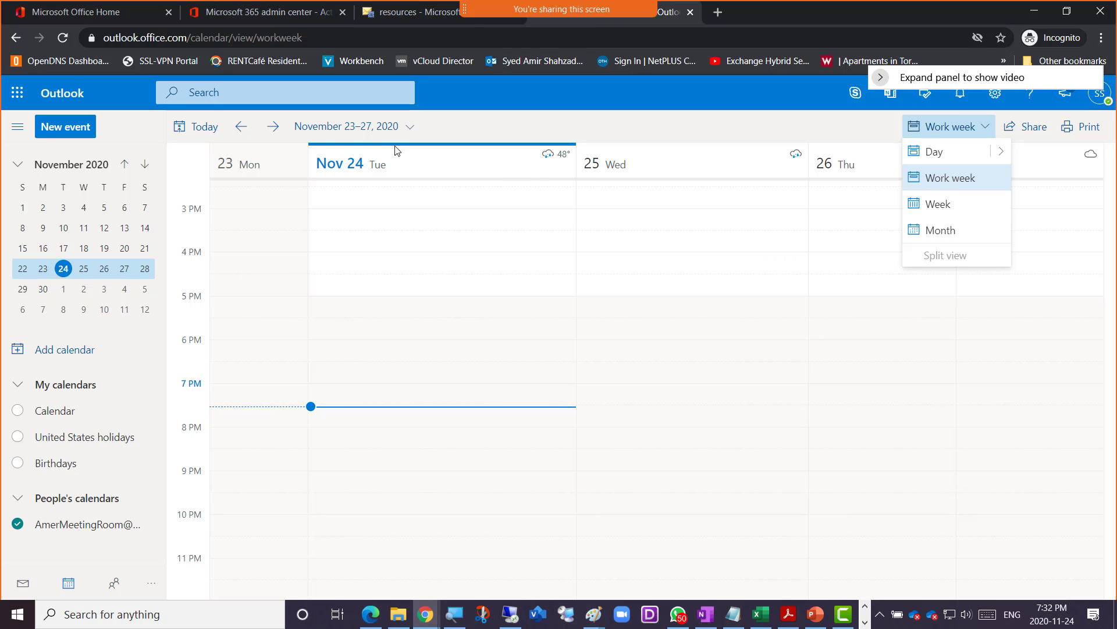
# - Return to the November 23–27 week and start a new event at Tuesday 3 PM
pyautogui.click(277, 130)
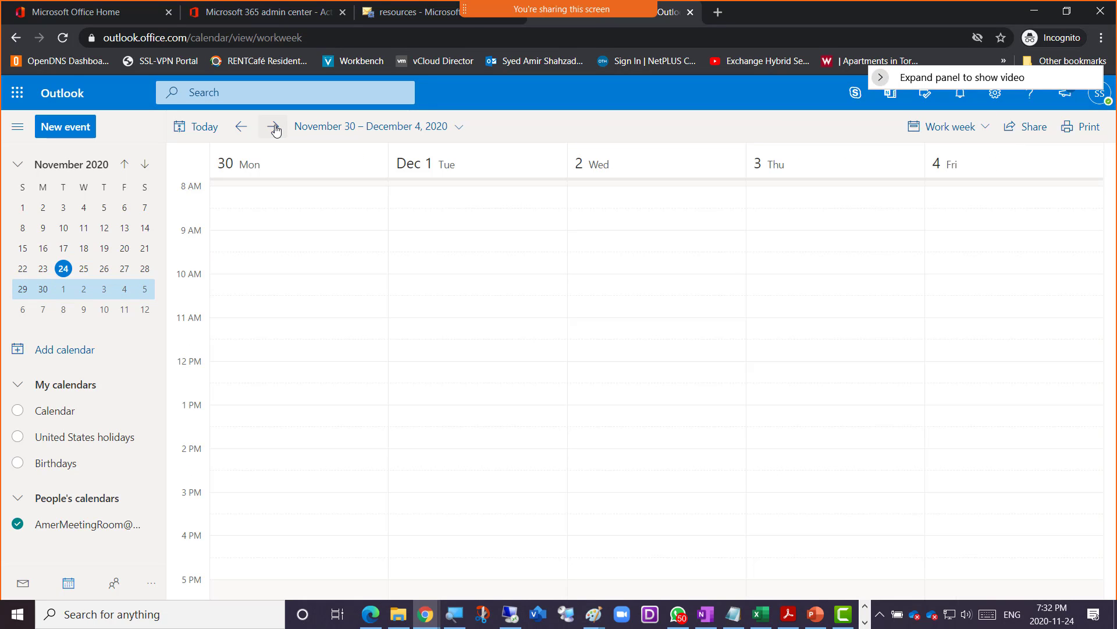
pyautogui.click(241, 126)
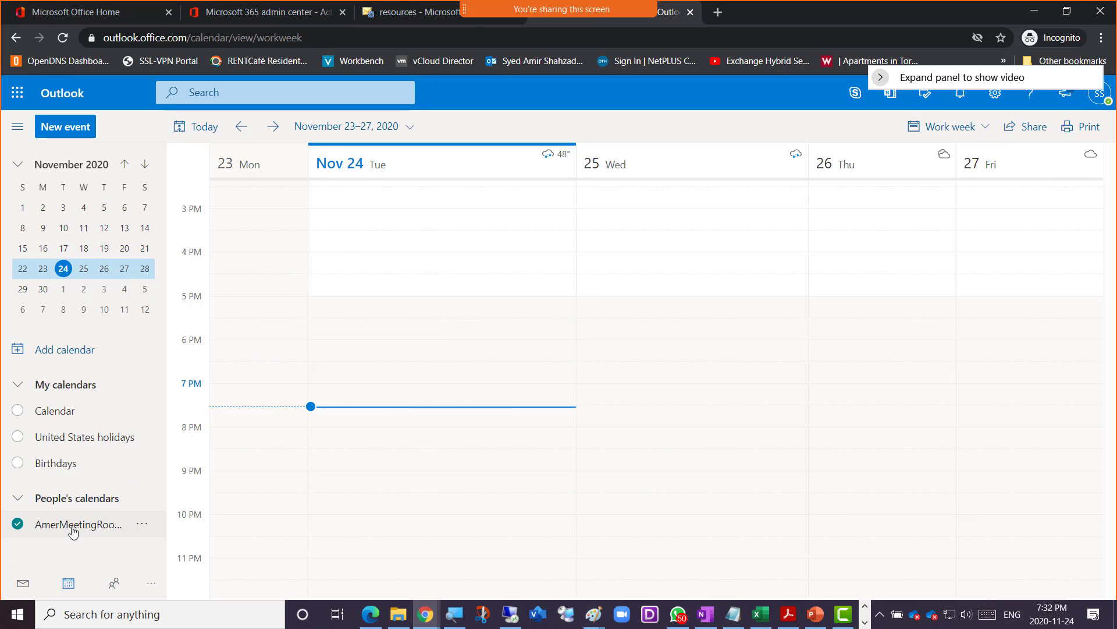
pyautogui.click(142, 523)
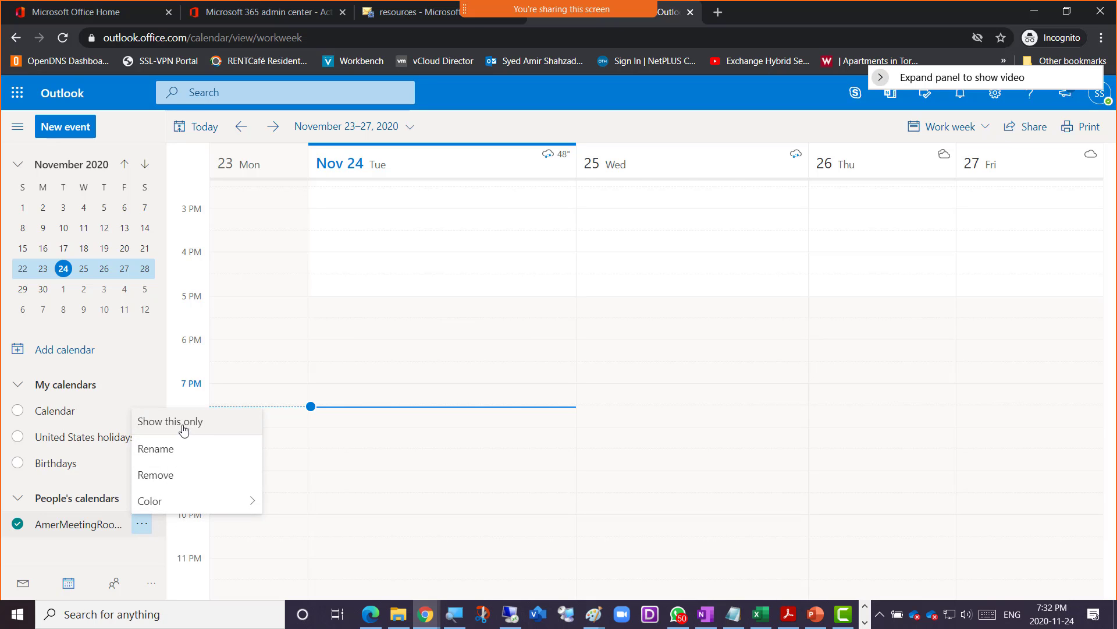
pyautogui.click(355, 227)
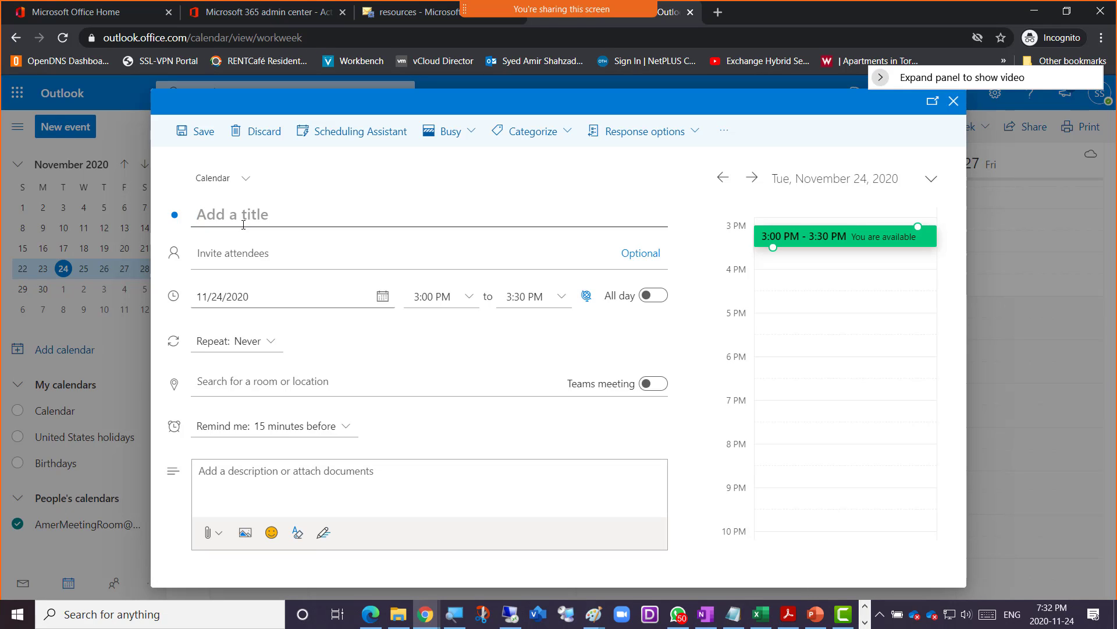
# - Discard the full event form and open a quick event for Tuesday 3:00–3:30 PM
pyautogui.click(954, 101)
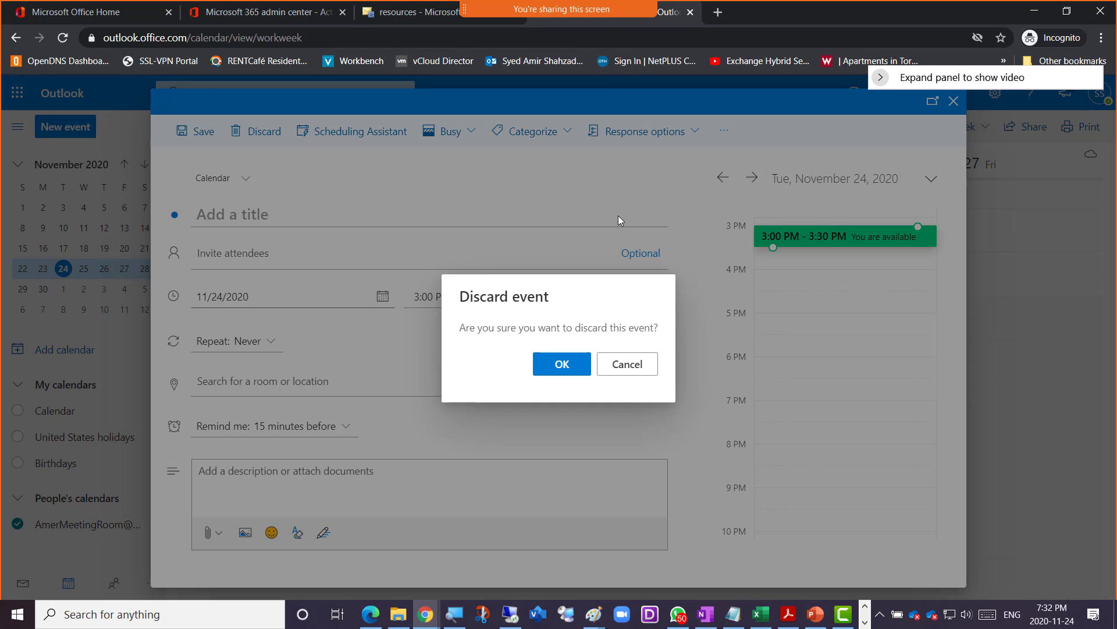
pyautogui.click(618, 366)
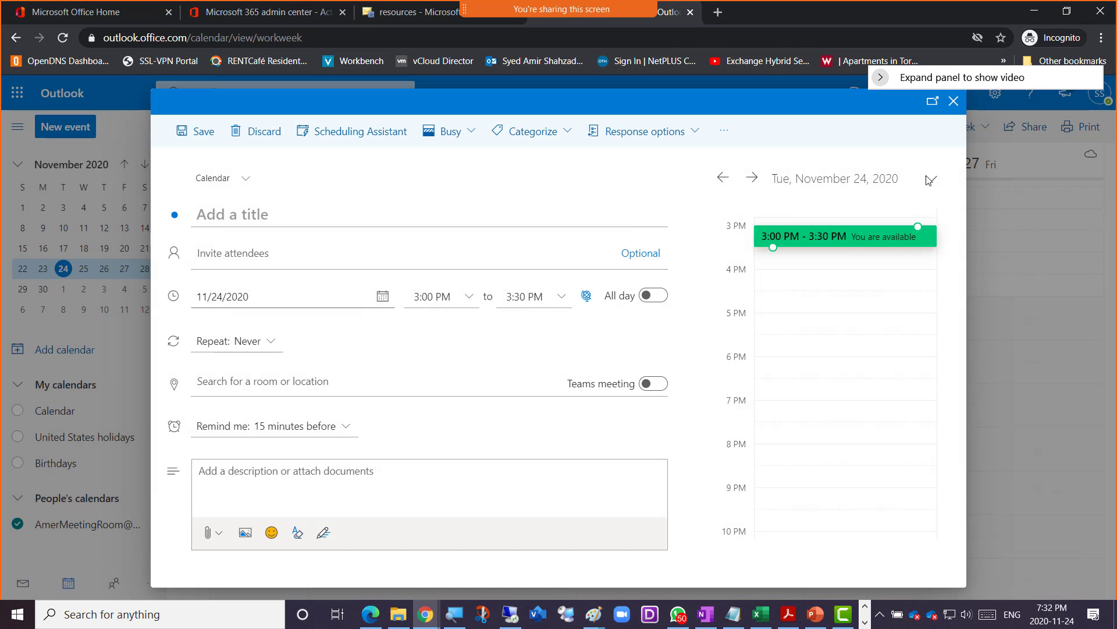
pyautogui.click(954, 102)
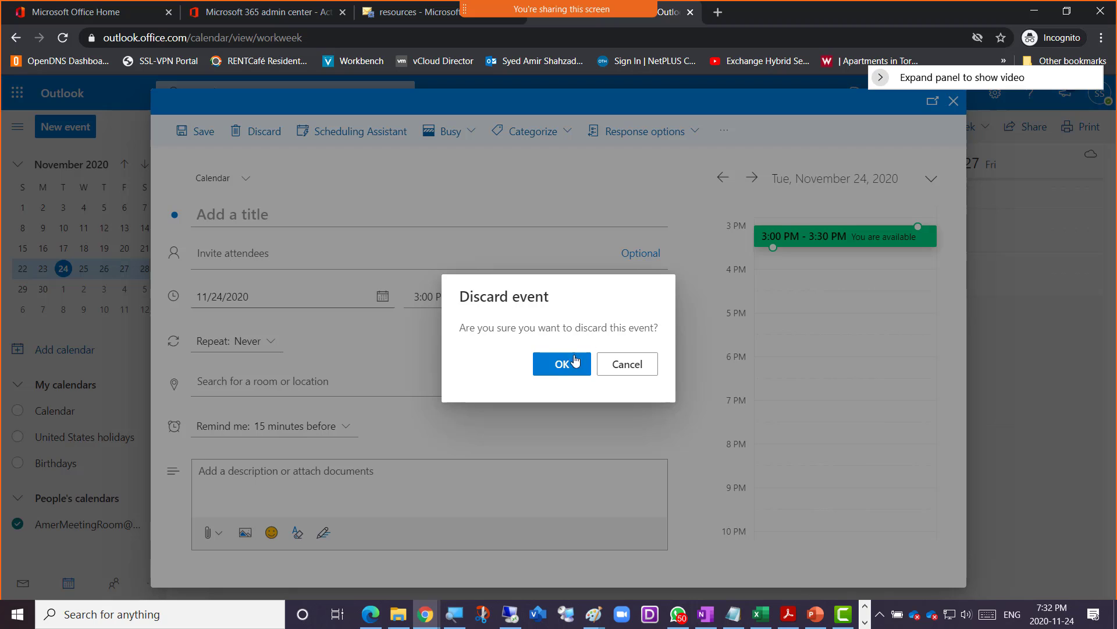
pyautogui.click(553, 368)
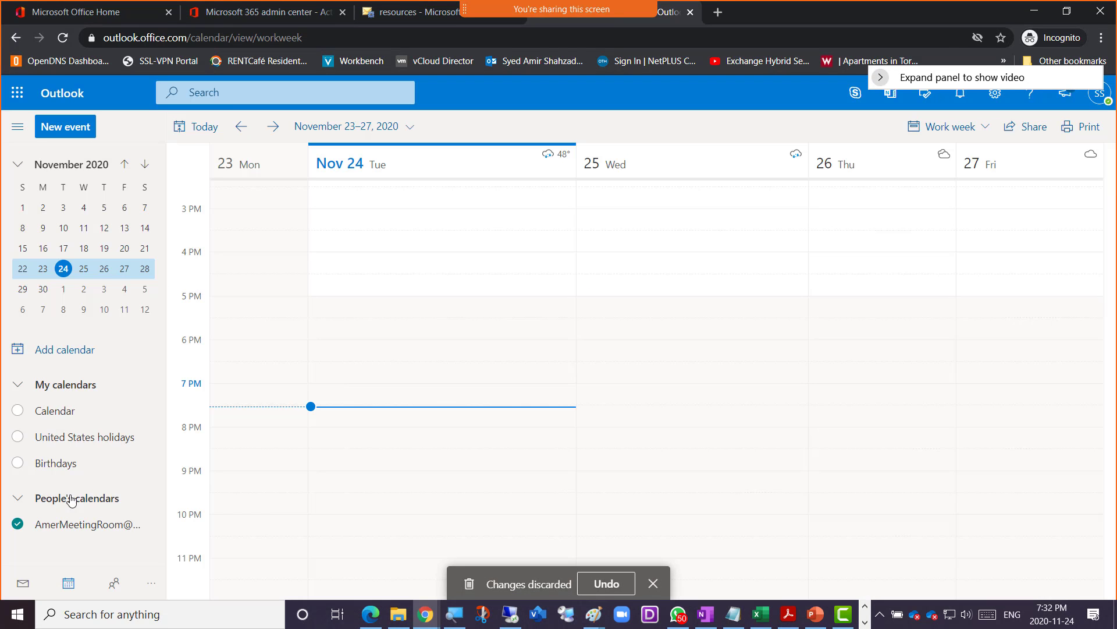
pyautogui.click(348, 228)
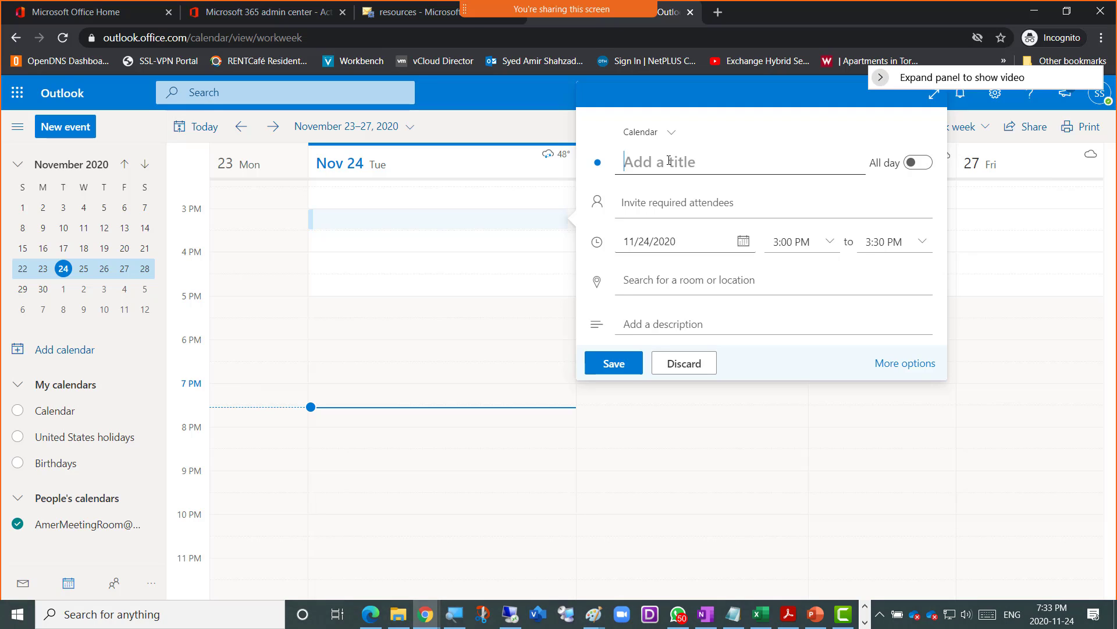
# - Title the event 'Meeting from 5pm' and add SalesDept-DL-Amer as a required attendee
pyautogui.write('N')
pyautogui.press('BackSpace')
pyautogui.write('Meeting ')
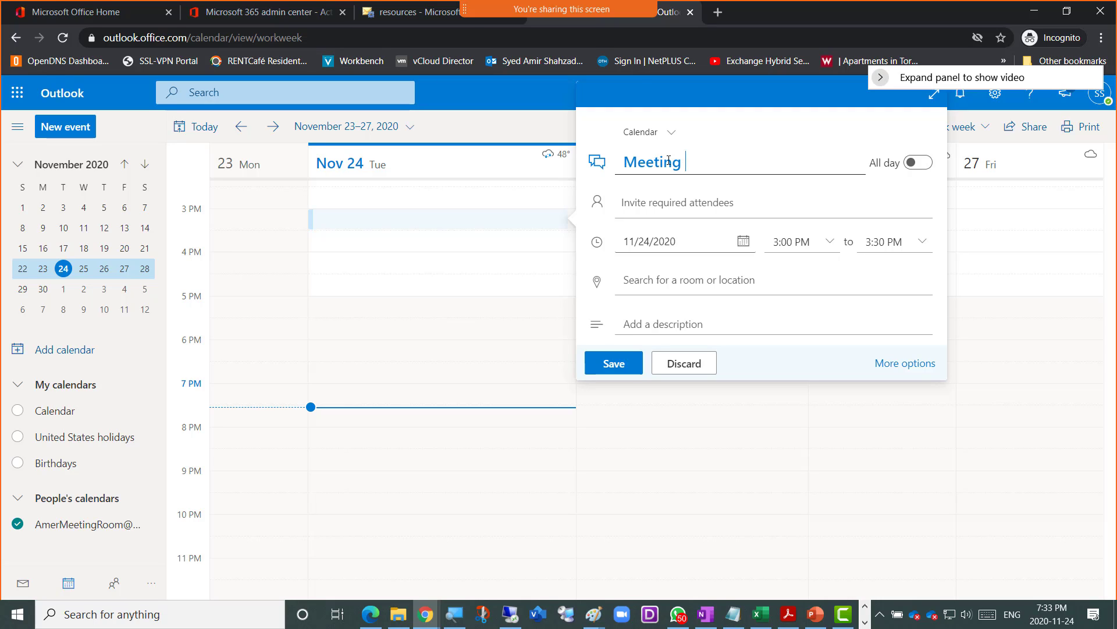
pyautogui.write('from 5pm')
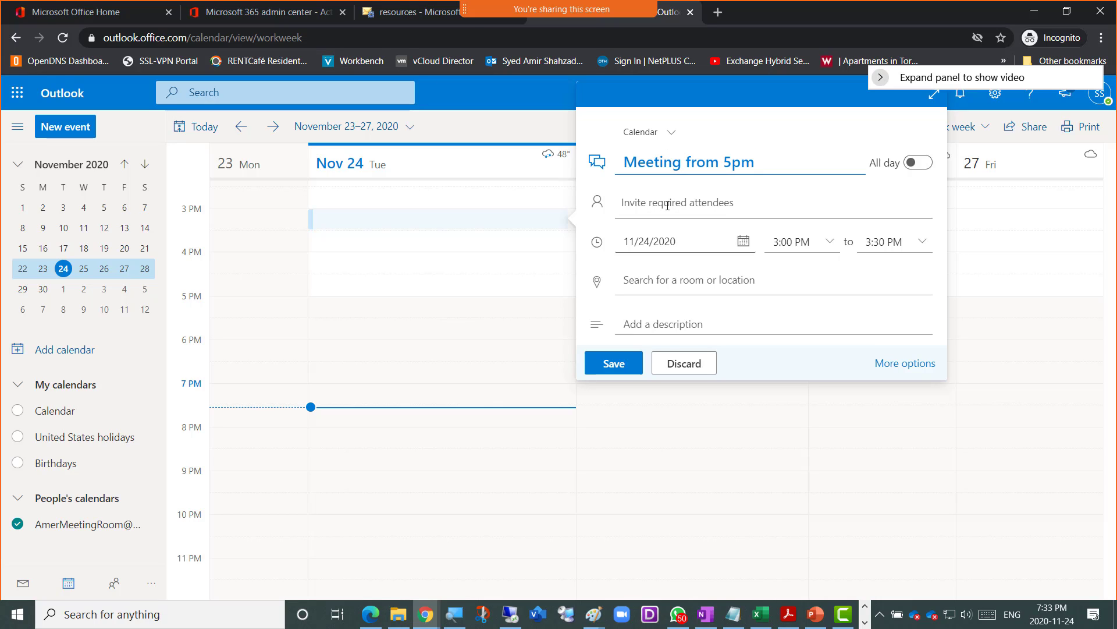
pyautogui.click(655, 204)
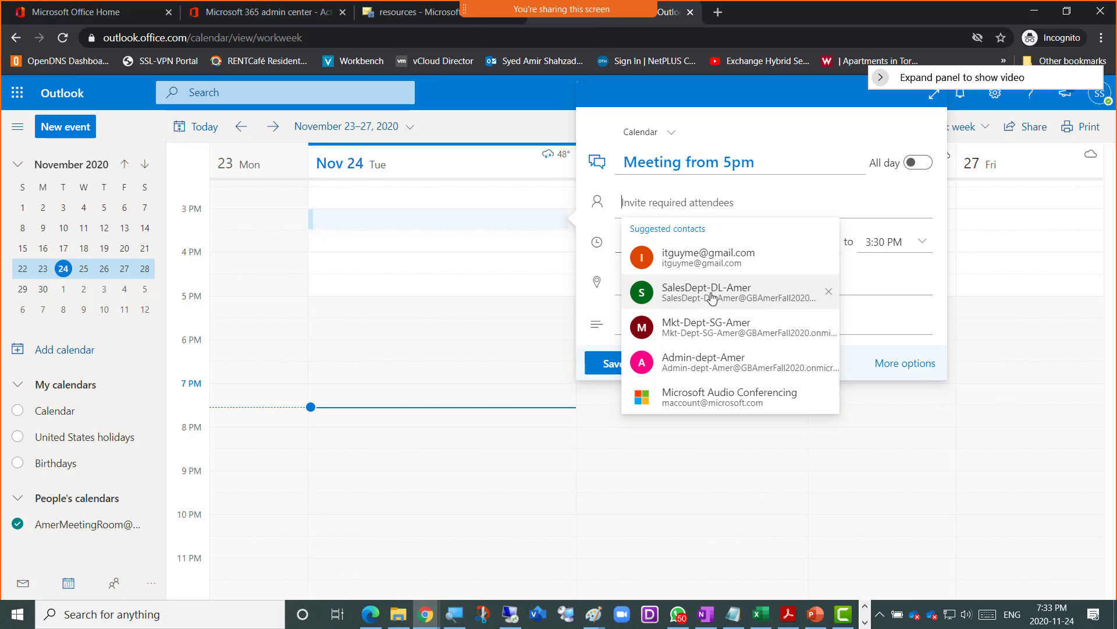
pyautogui.click(699, 297)
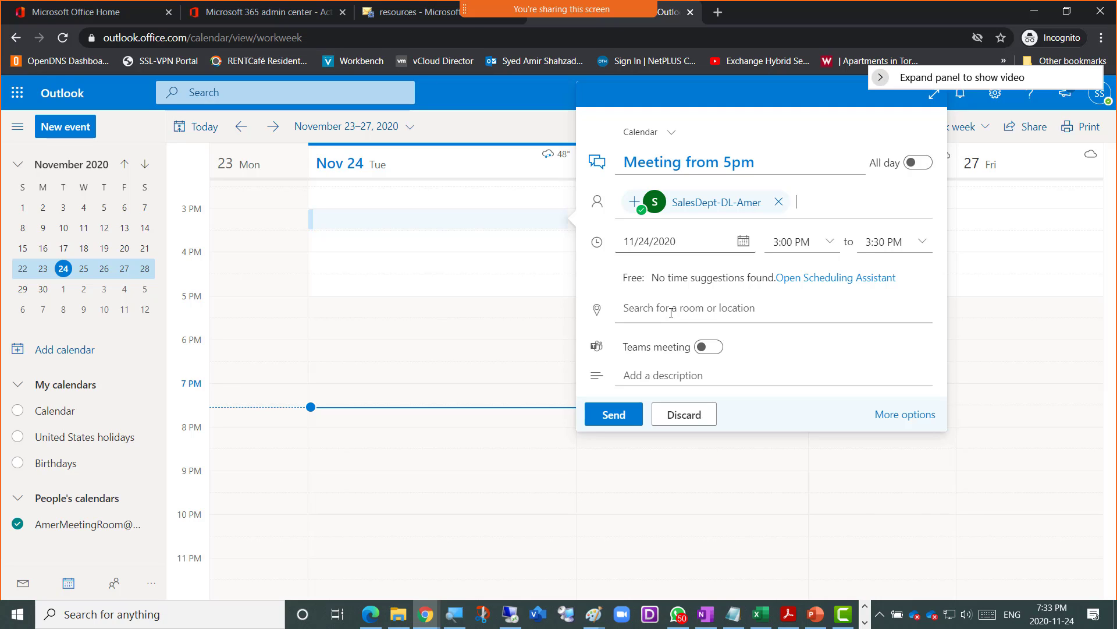
# - Block the browser's location request and turn on the Teams meeting toggle
pyautogui.click(656, 312)
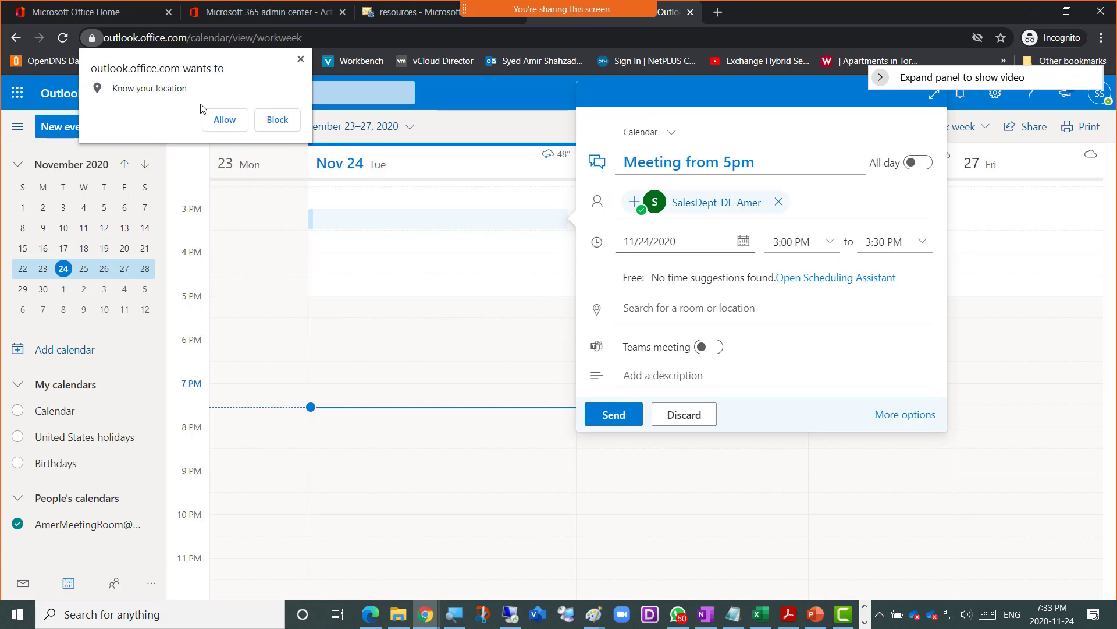
pyautogui.click(300, 58)
pyautogui.click(284, 119)
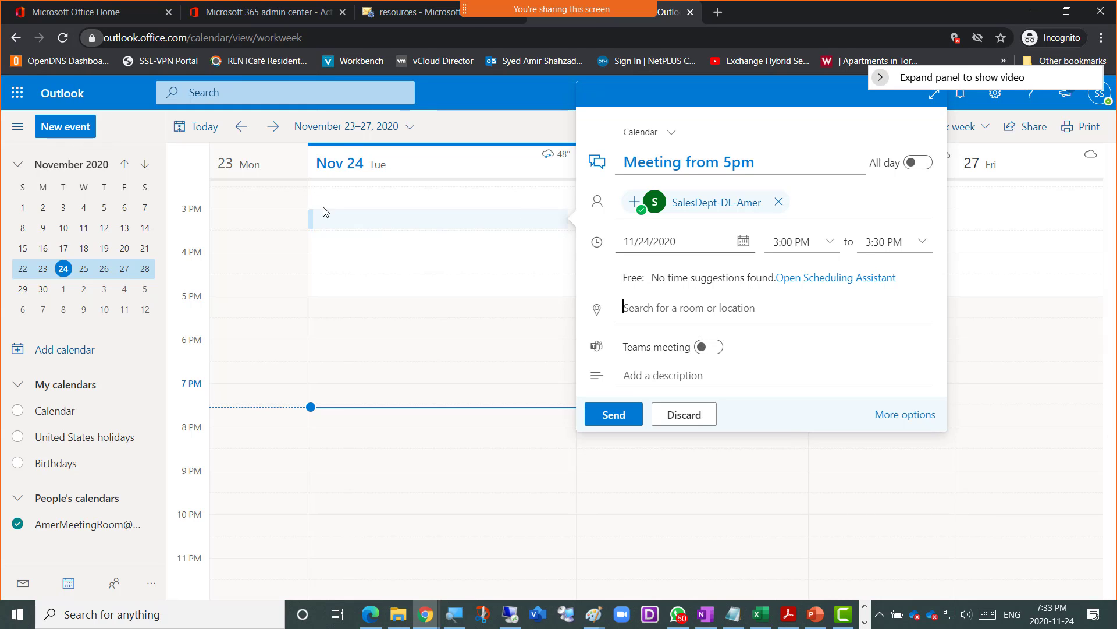
pyautogui.click(670, 307)
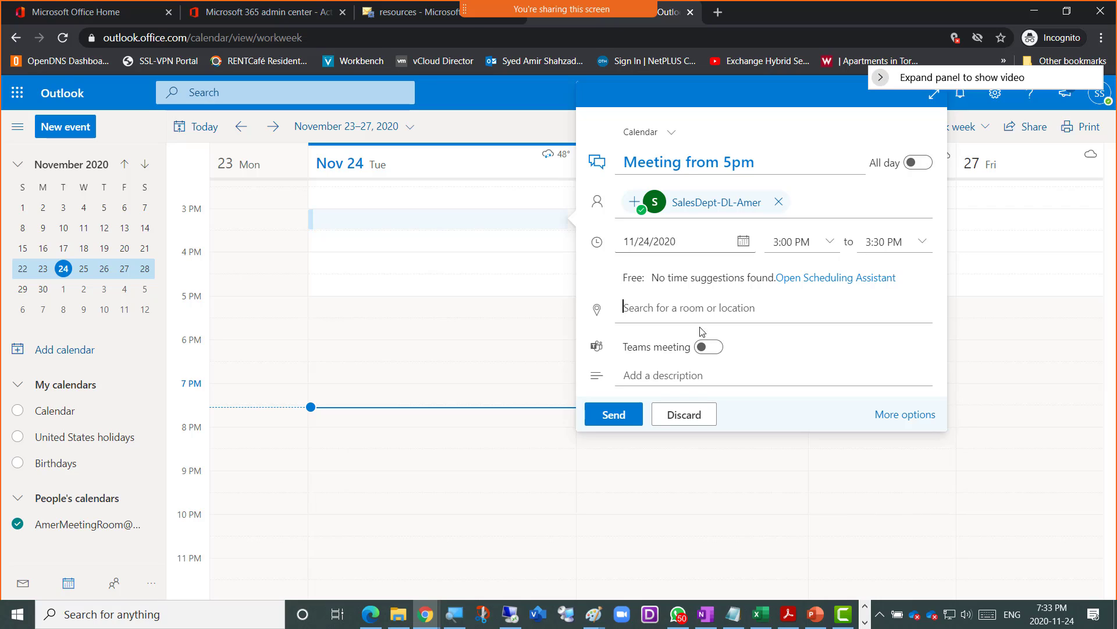
pyautogui.click(710, 356)
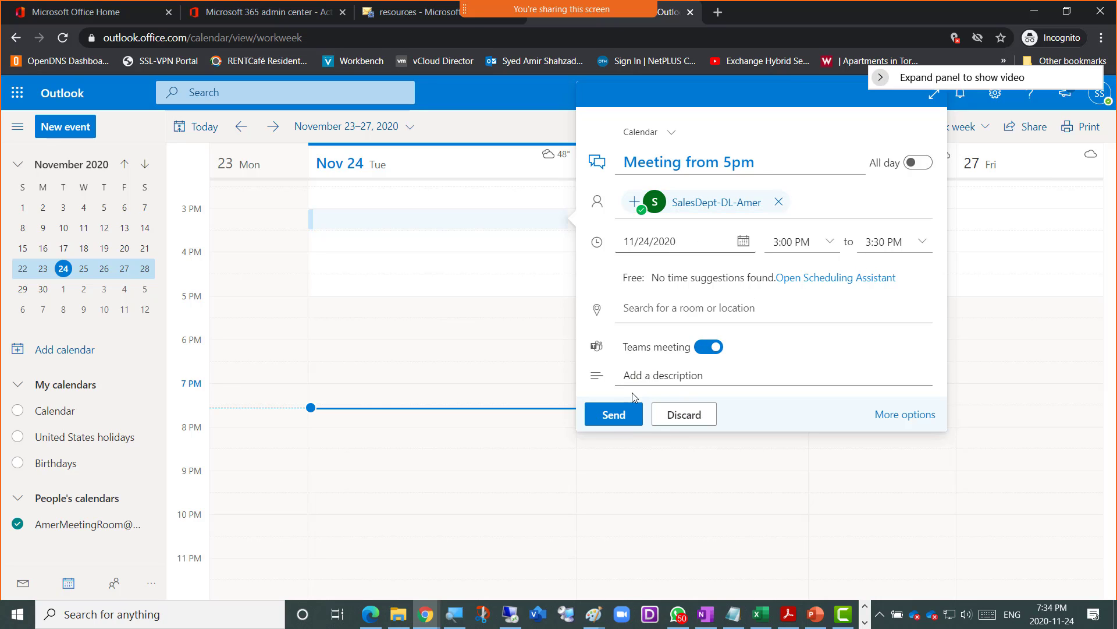
# - Set the start time to 5:00 PM and the end time to 7:00 PM (2 hours)
pyautogui.click(829, 243)
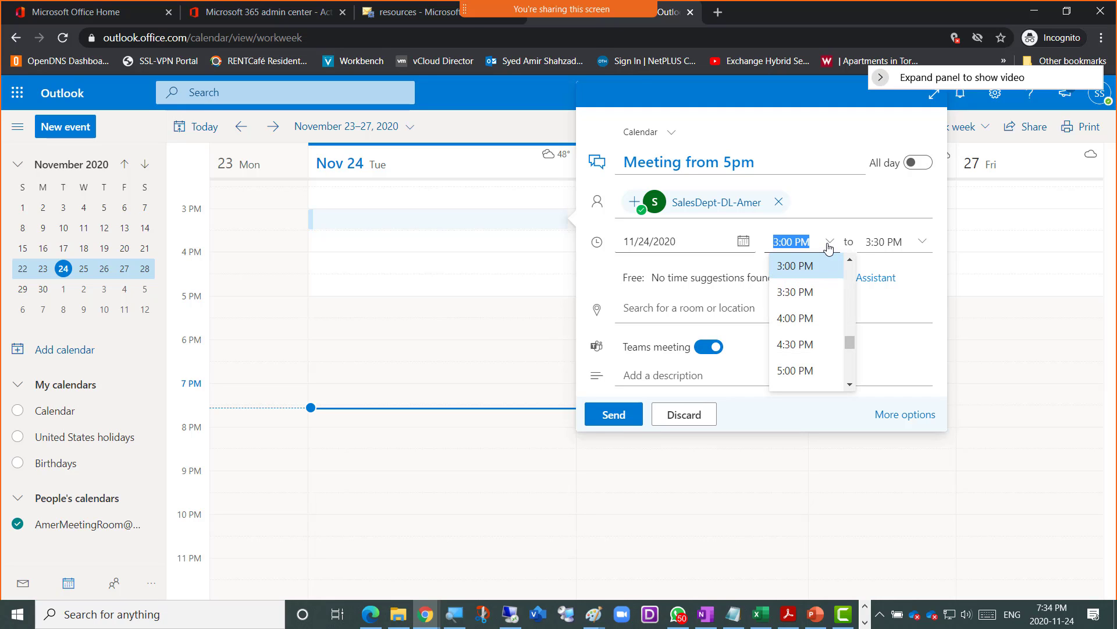
pyautogui.click(795, 370)
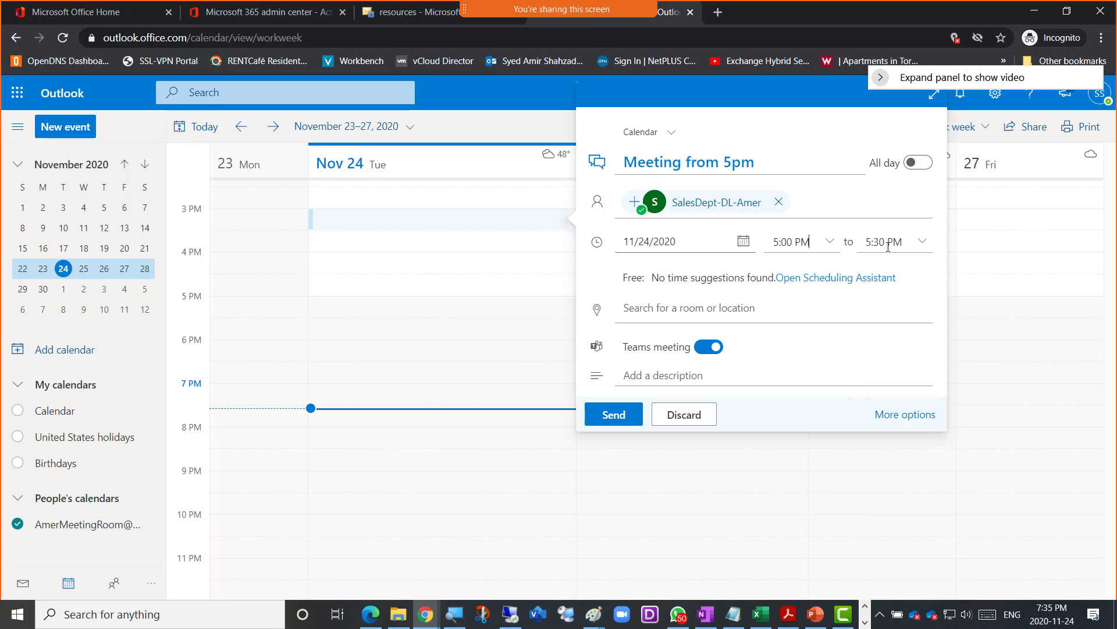
pyautogui.click(922, 242)
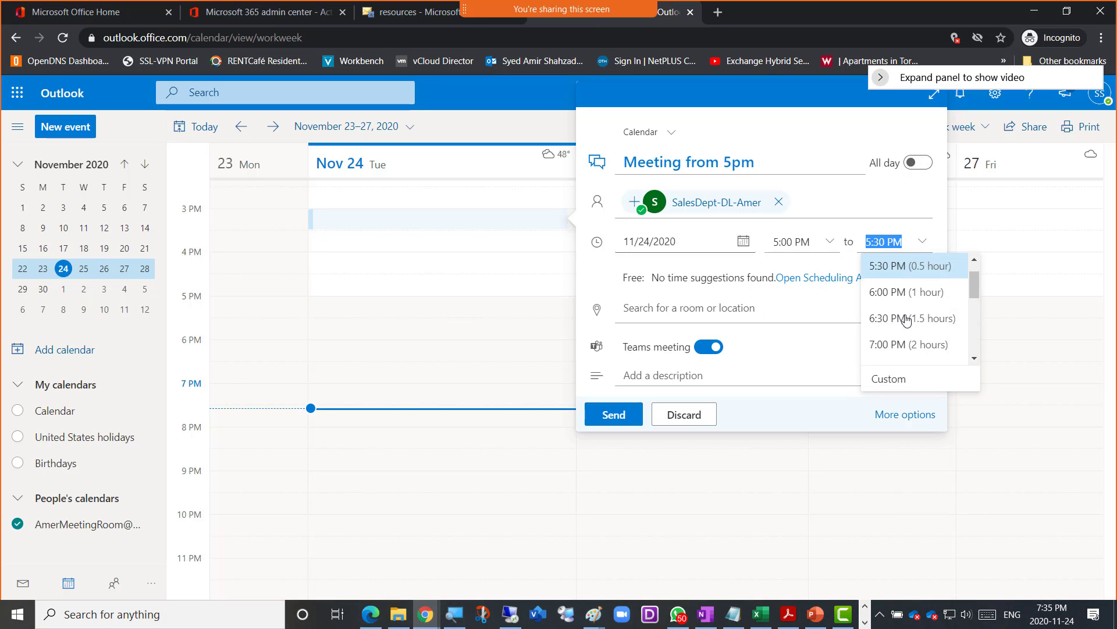
pyautogui.click(902, 345)
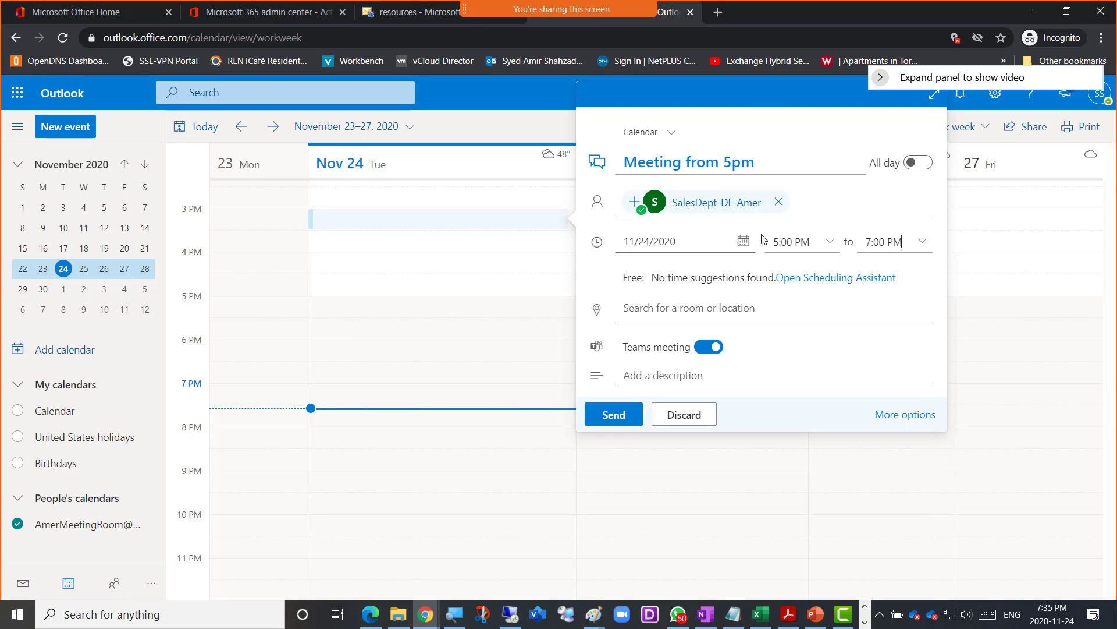
# - Send the Meeting from 5pm invitation, skip the always-online-meeting prompt, and check the Tuesday 5–7 PM event
pyautogui.click(614, 415)
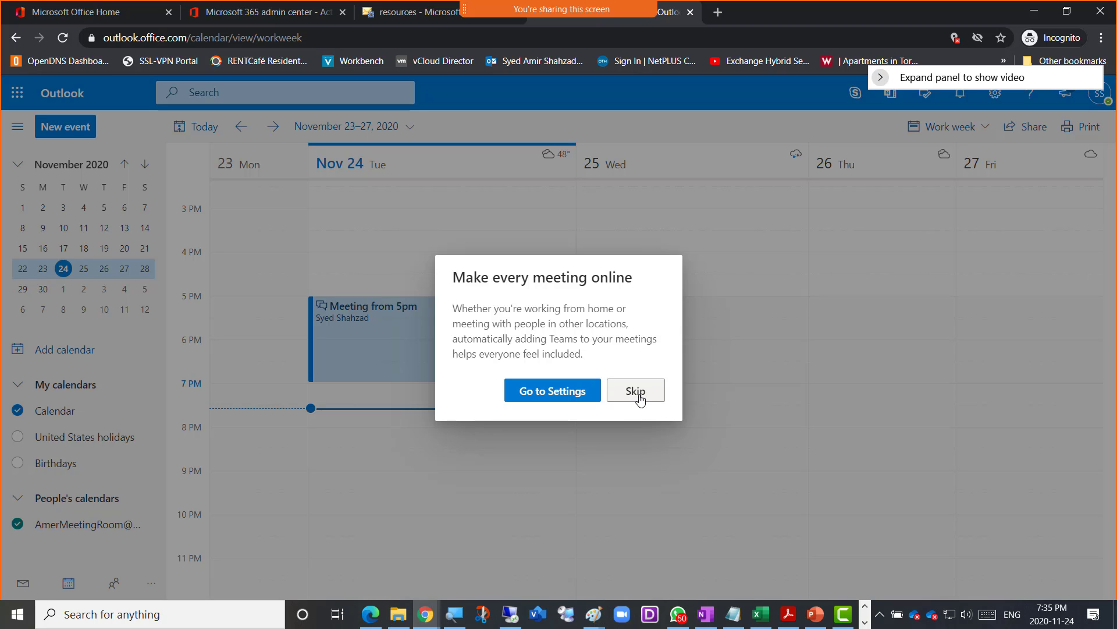
pyautogui.click(642, 398)
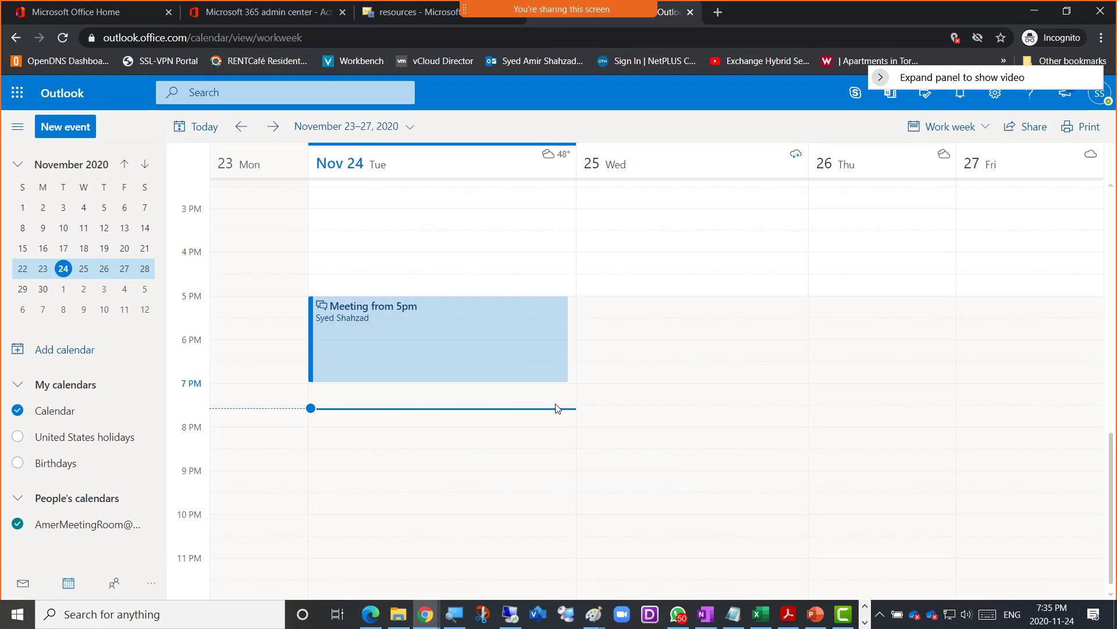
pyautogui.click(342, 351)
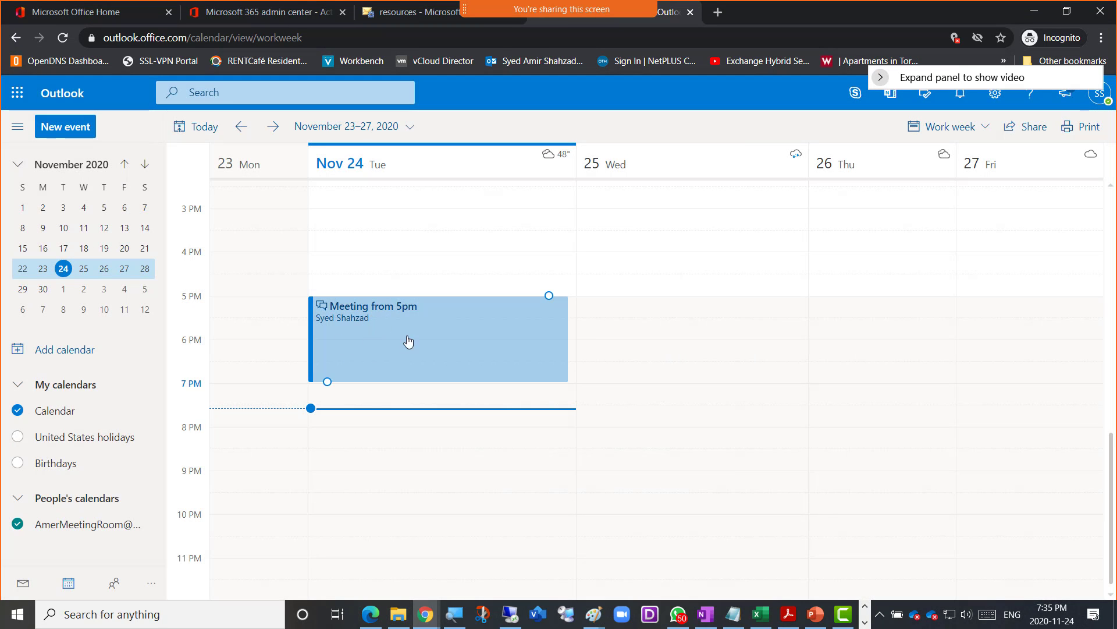
pyautogui.click(259, 449)
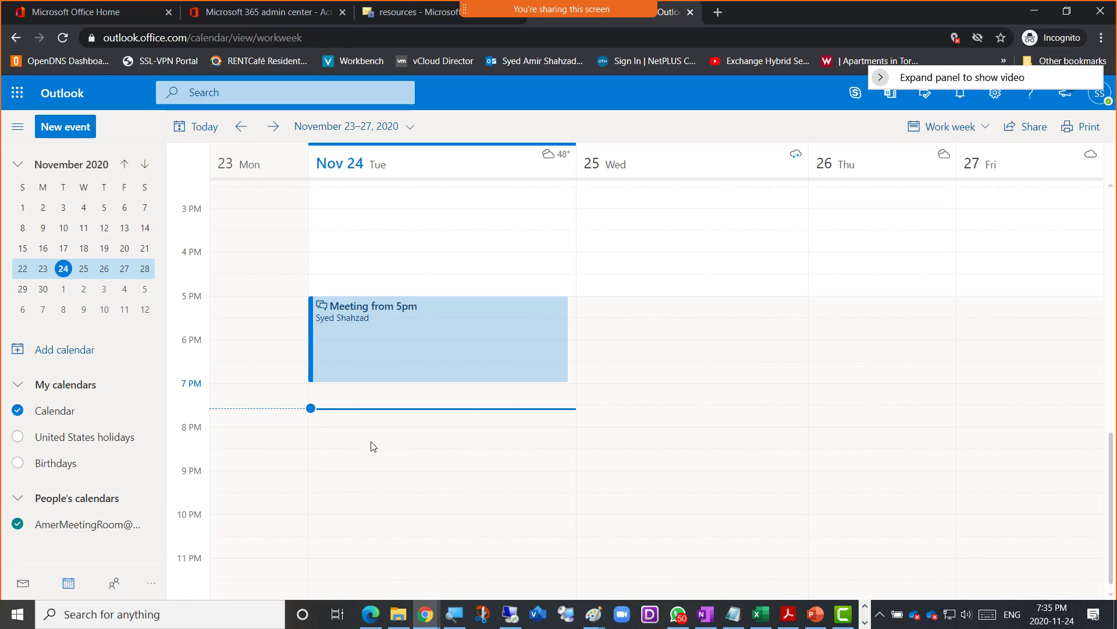
pyautogui.click(389, 376)
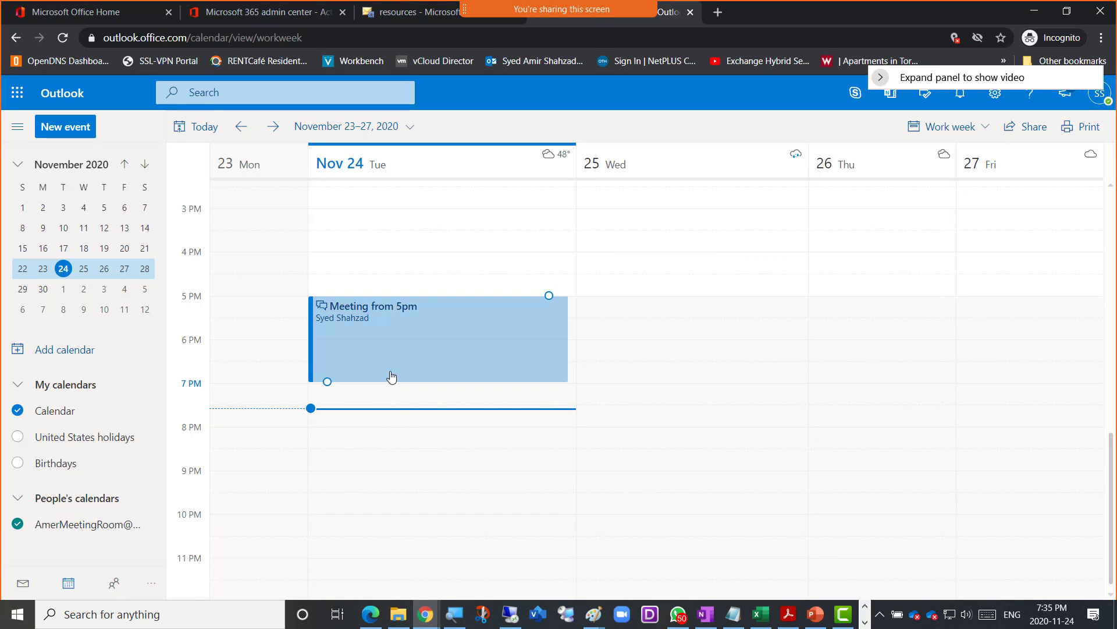
pyautogui.click(238, 479)
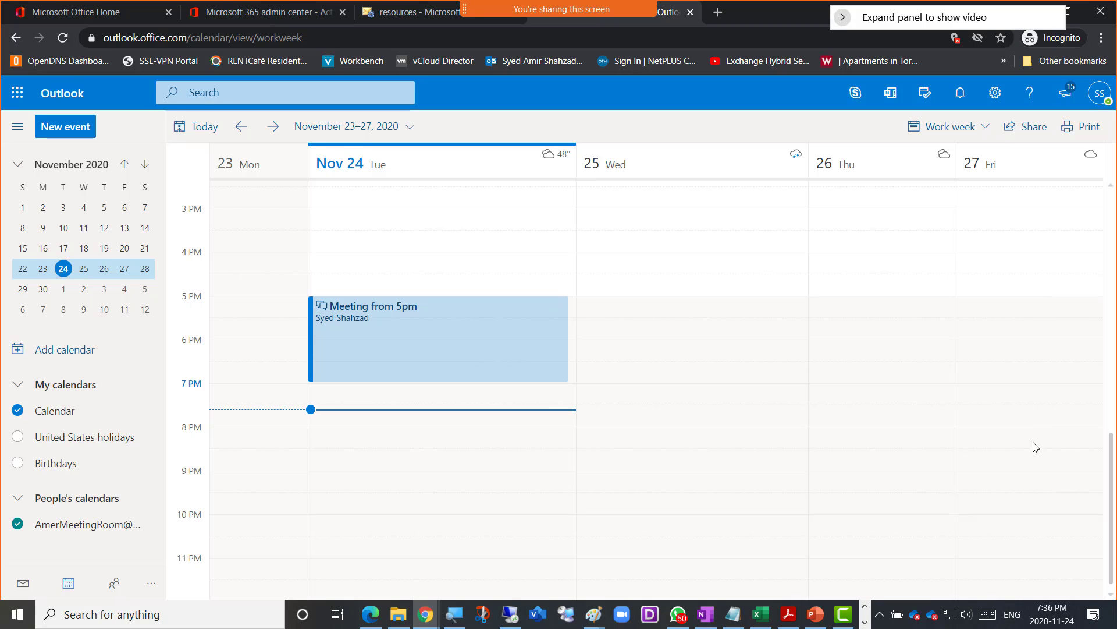
# - Hide your own Calendar, then switch AmerMeetingRoom off and back on in the left pane
pyautogui.scroll(9, 581, 261)
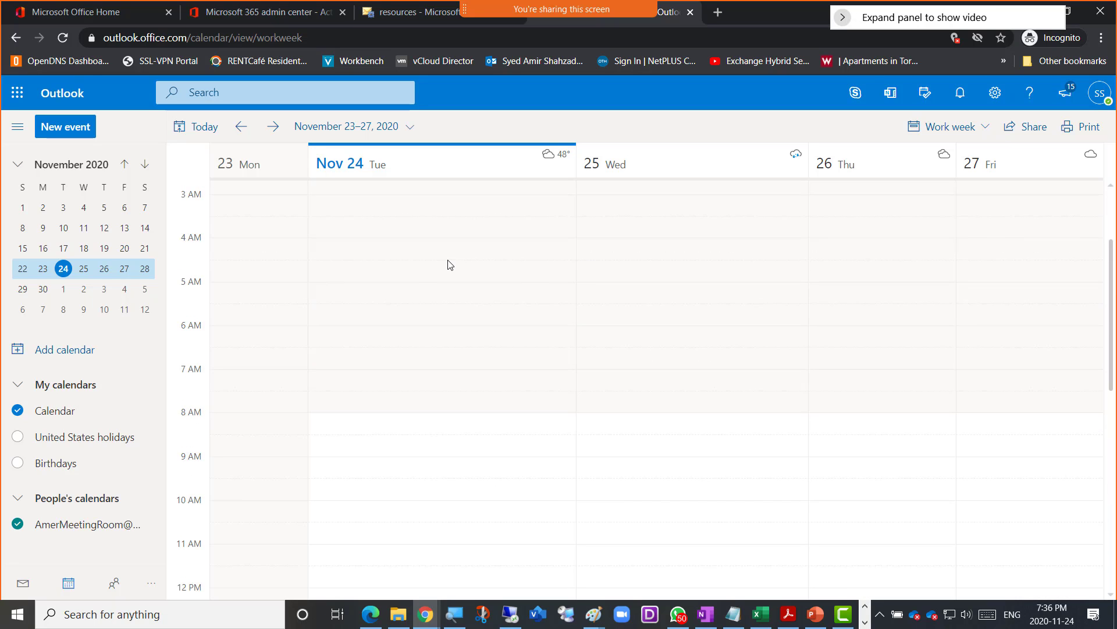
pyautogui.scroll(-9, 449, 268)
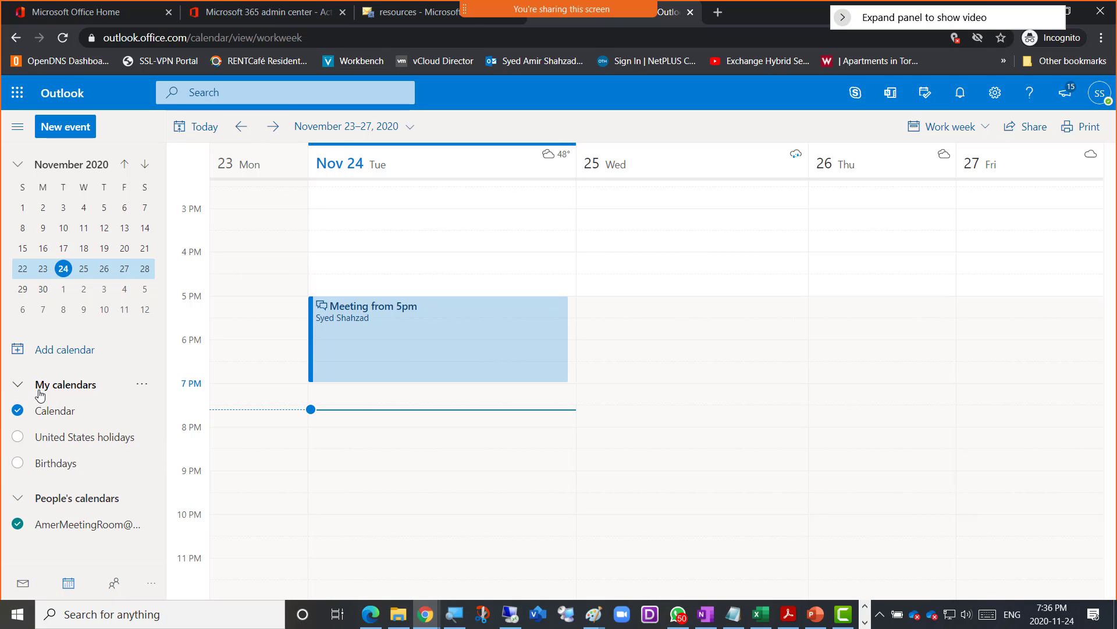
pyautogui.click(39, 413)
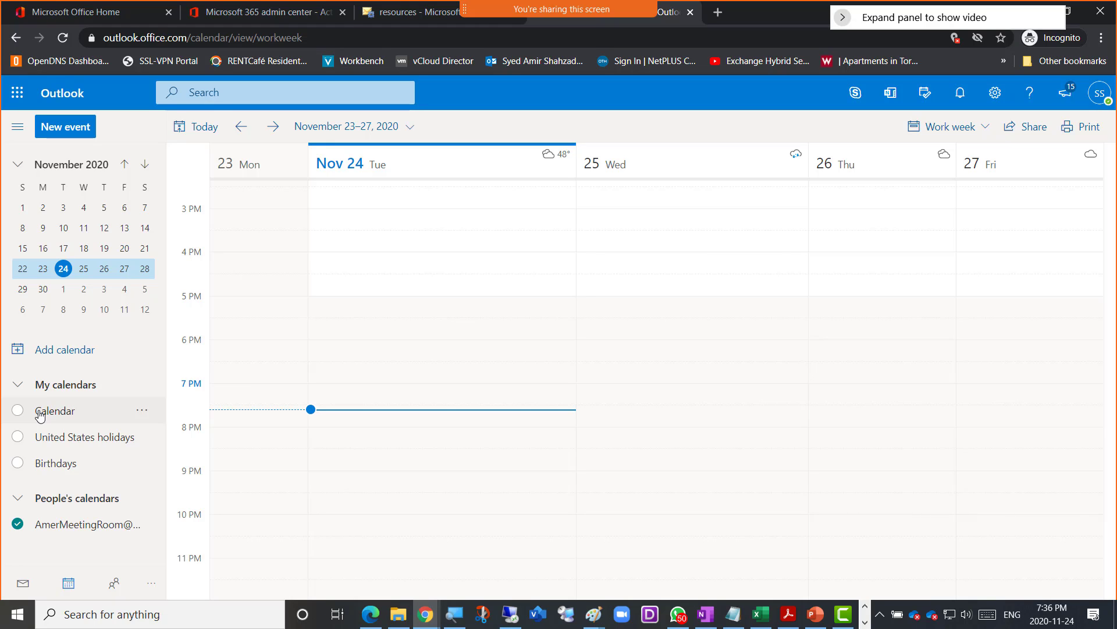
pyautogui.click(40, 413)
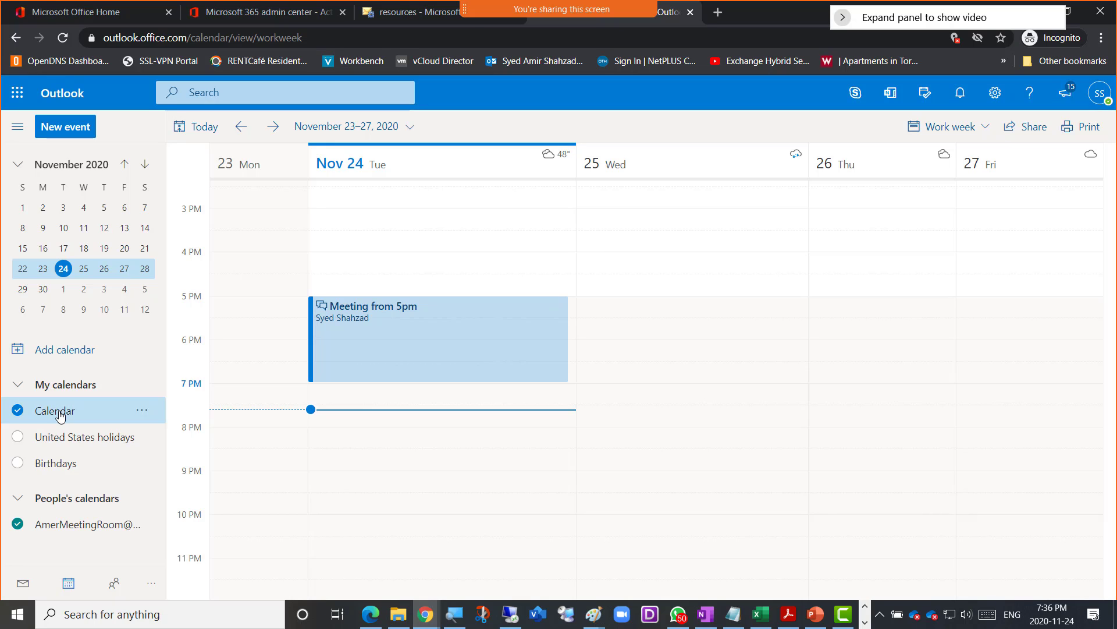
pyautogui.click(58, 413)
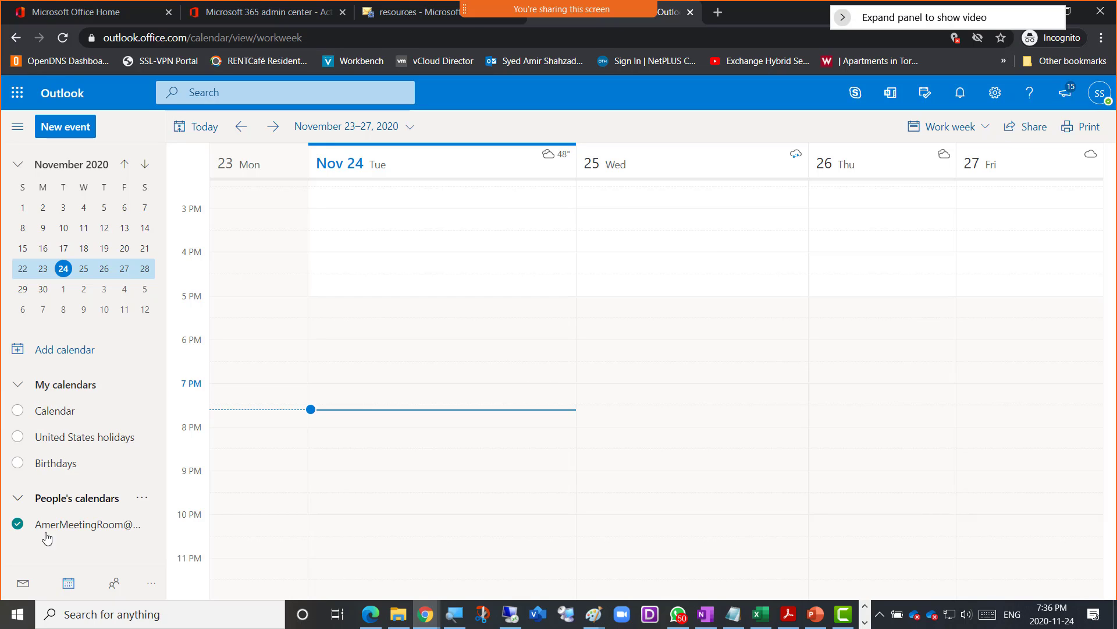
pyautogui.click(81, 530)
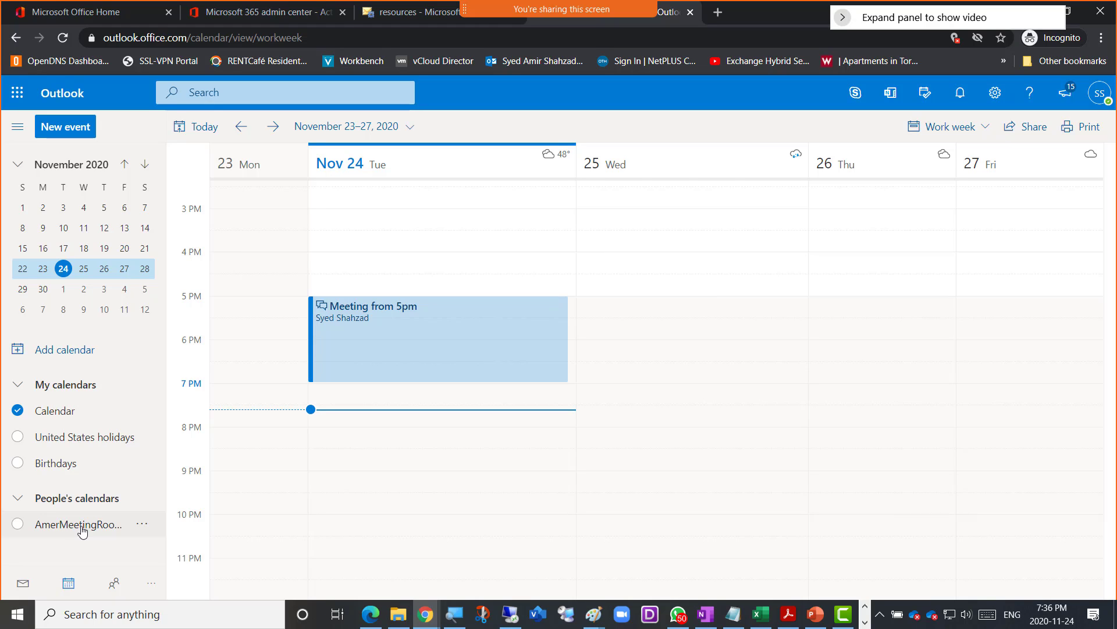
pyautogui.click(66, 531)
# - Leave only AmerMeetingRoom checked, closing the room calendar's options menu unchanged
pyautogui.click(142, 527)
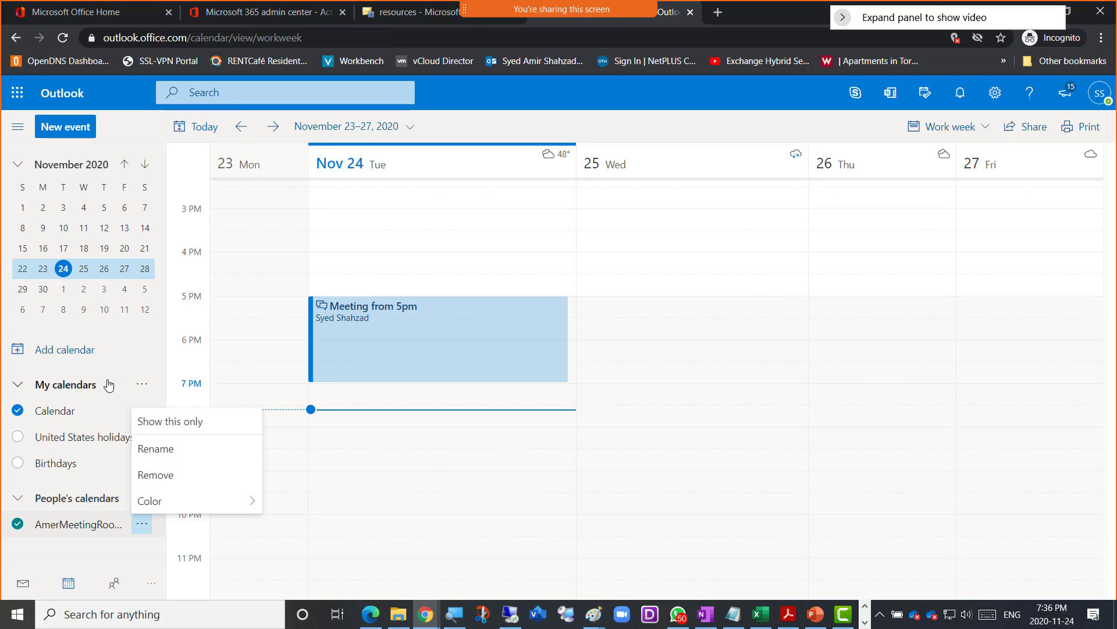
pyautogui.click(66, 415)
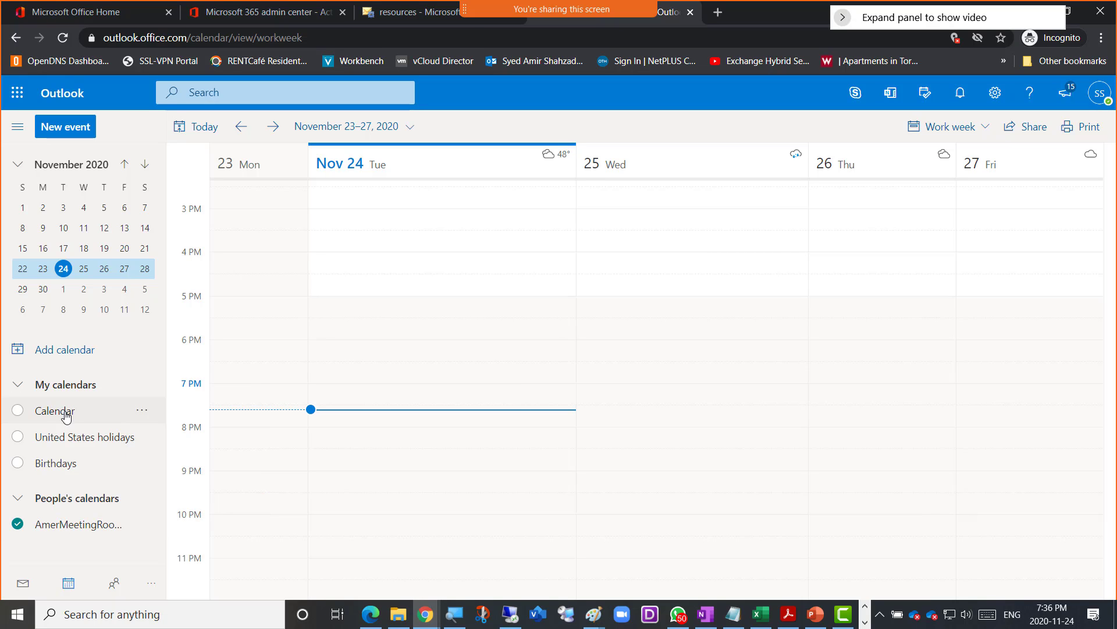
pyautogui.click(142, 411)
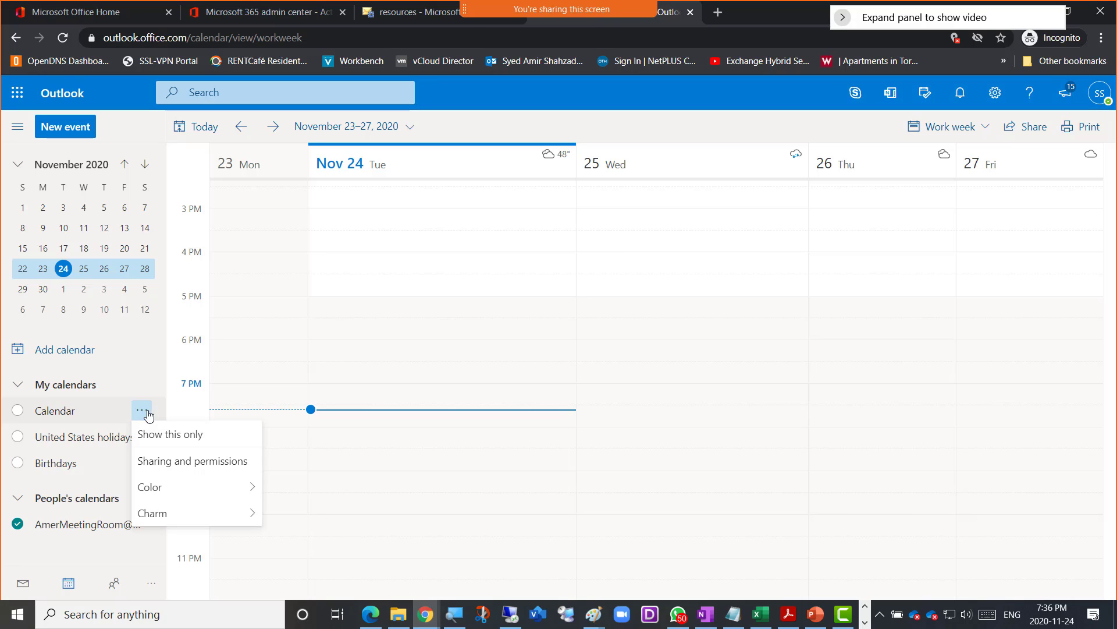
pyautogui.click(79, 550)
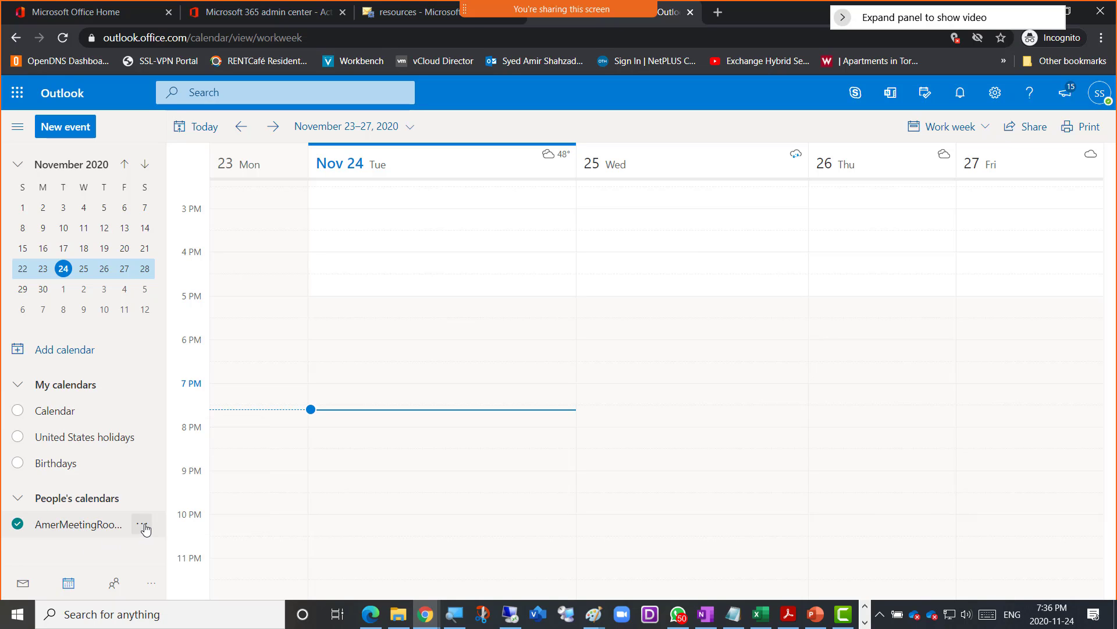
pyautogui.click(145, 525)
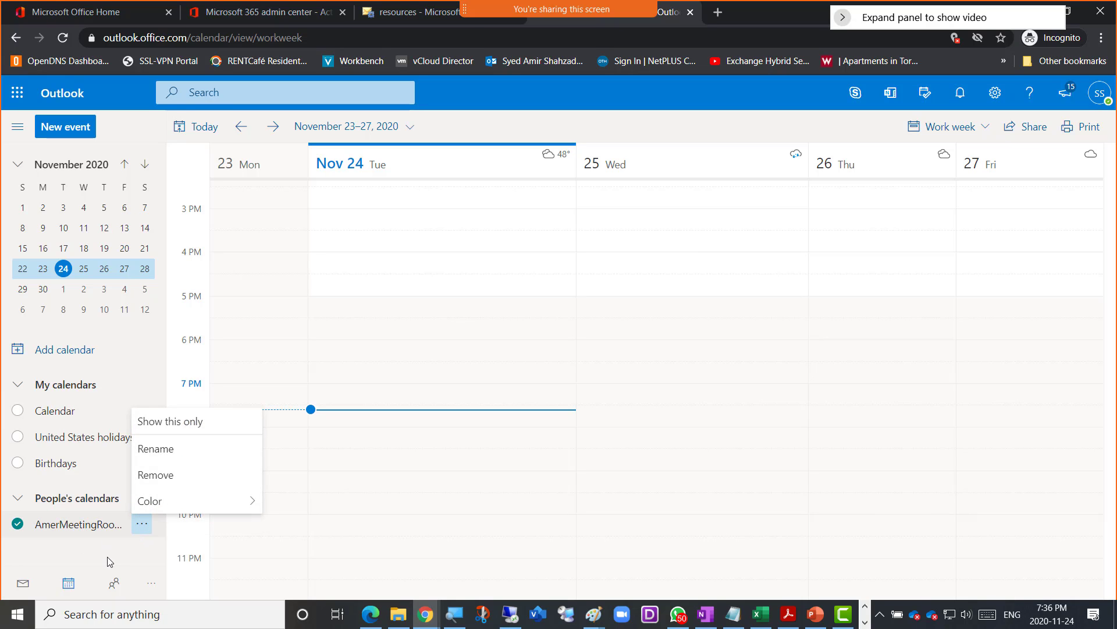
pyautogui.click(171, 429)
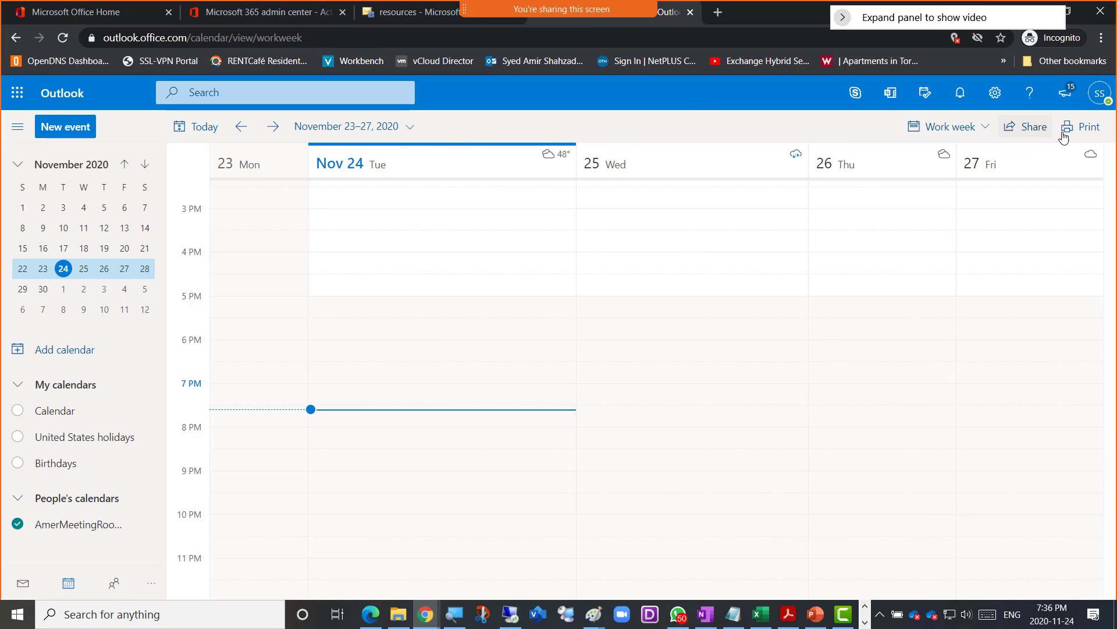
# - Turn your own Calendar back on beside AmerMeetingRoom and bring up the Work week layout list
pyautogui.click(989, 127)
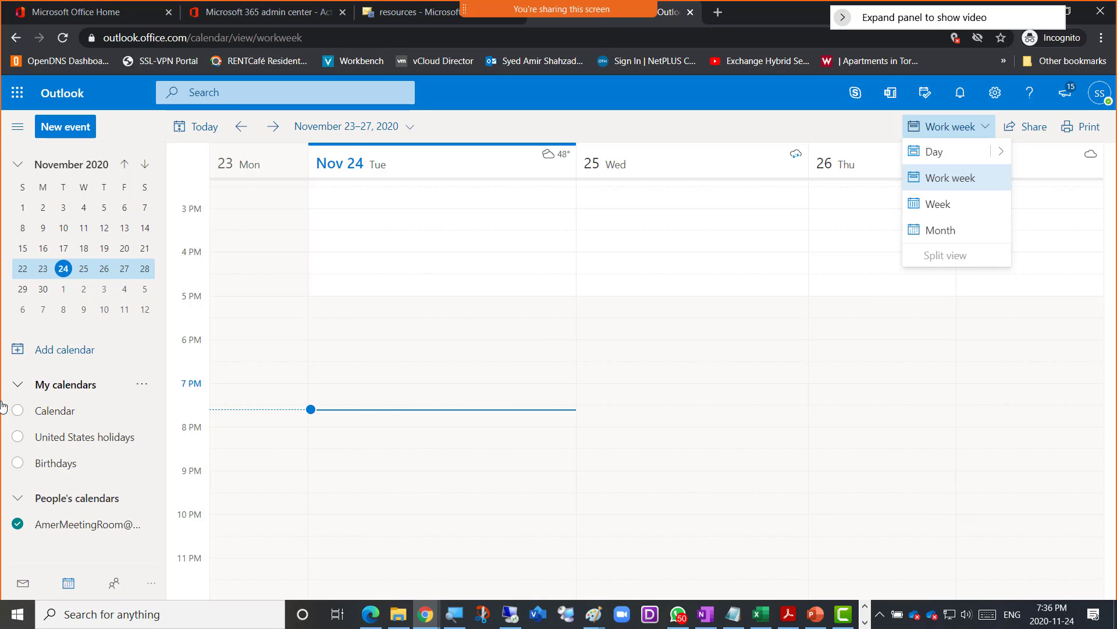
pyautogui.click(18, 411)
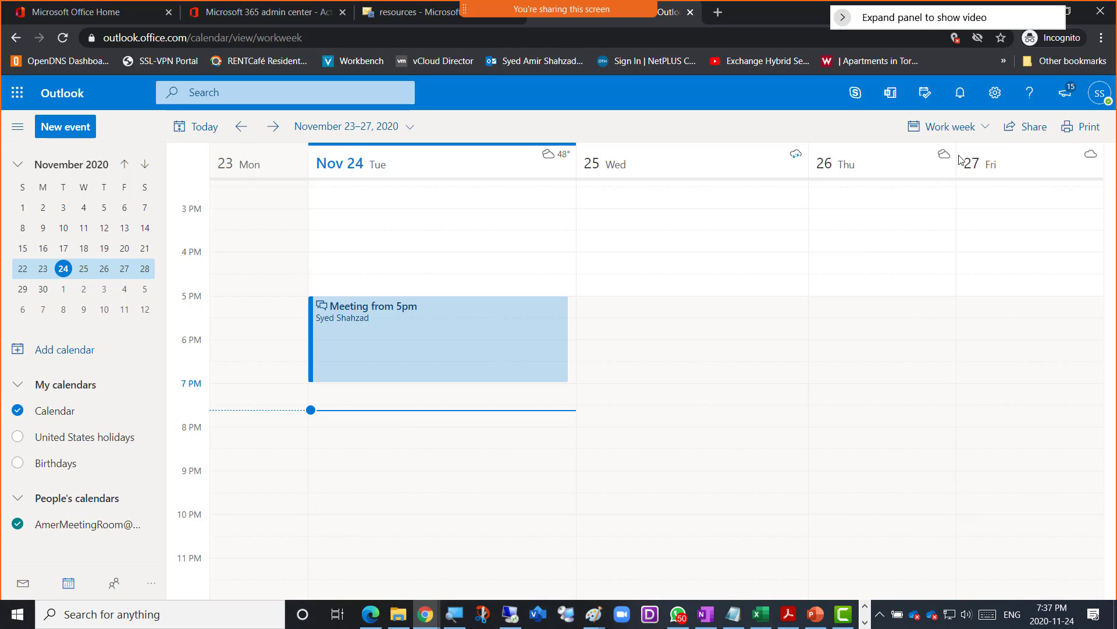
pyautogui.click(985, 131)
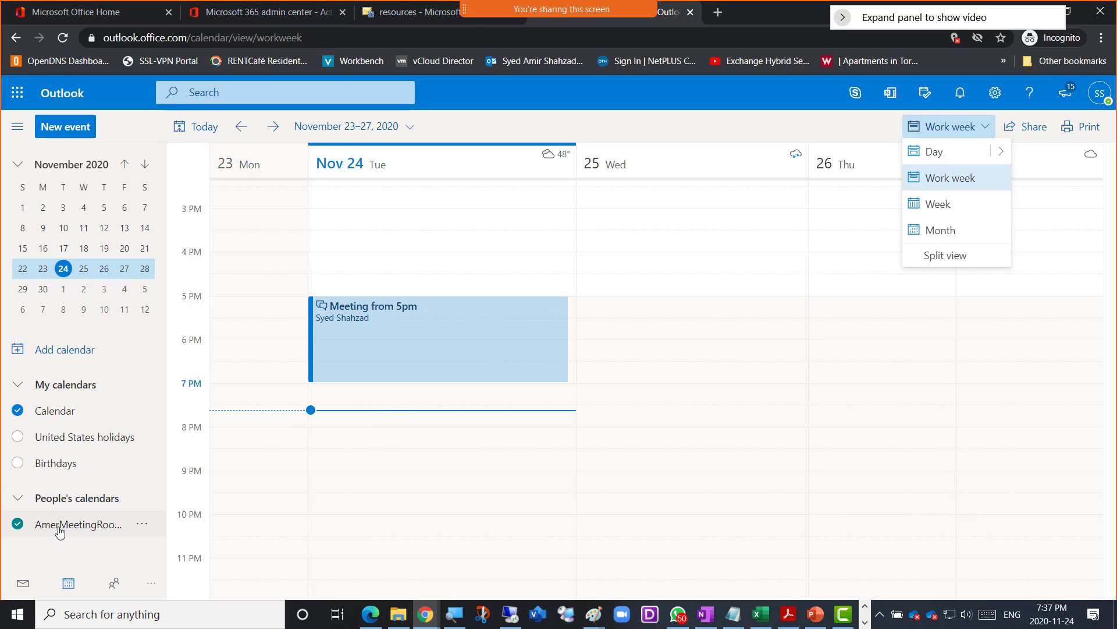
pyautogui.click(986, 126)
pyautogui.click(986, 126)
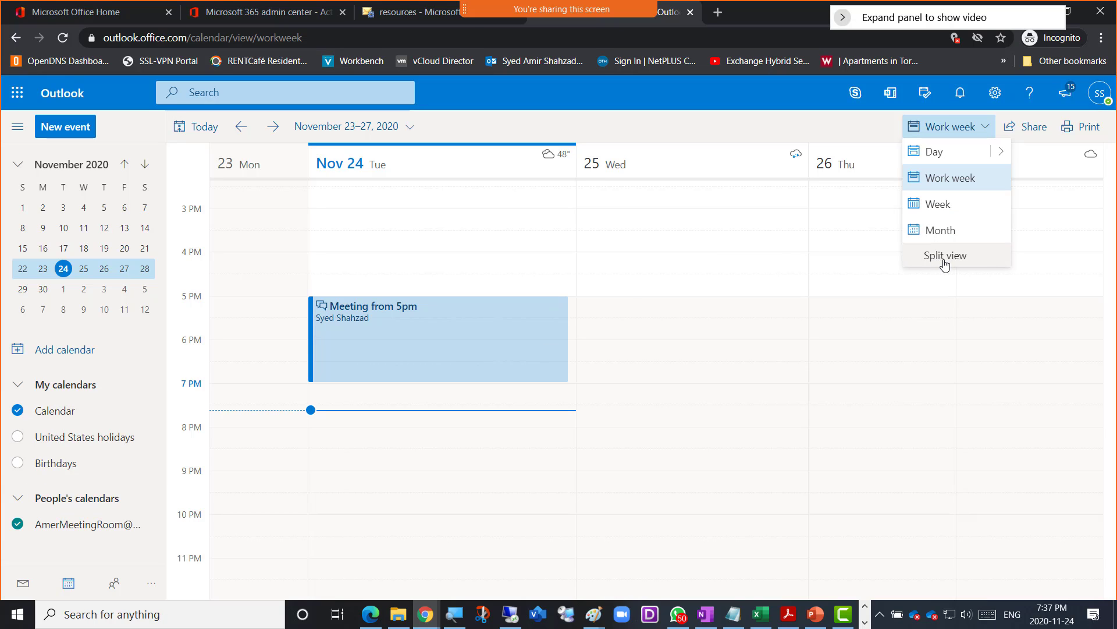
pyautogui.click(987, 129)
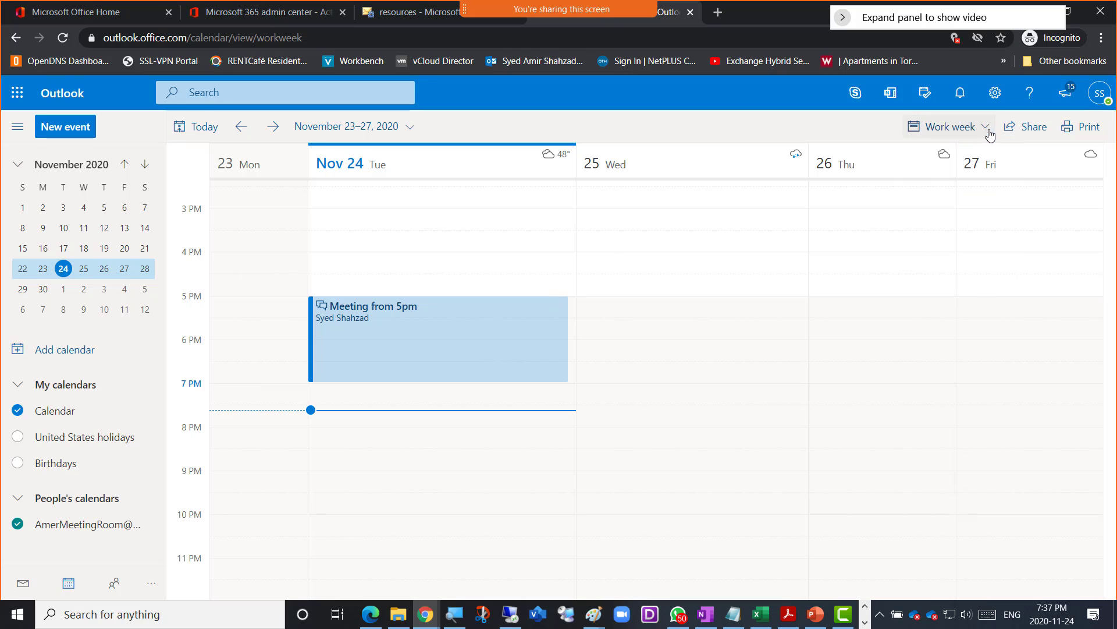
pyautogui.click(989, 131)
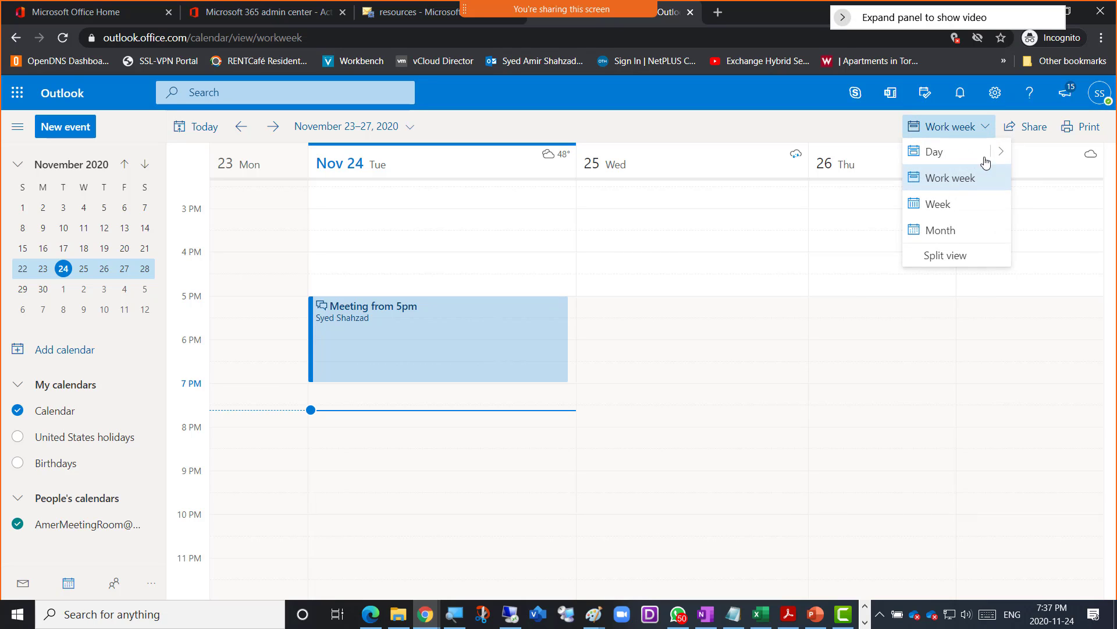
# - Switch the work week to Split view, showing Calendar and AmerMeetingRoom in separate side-by-side panes
pyautogui.click(948, 260)
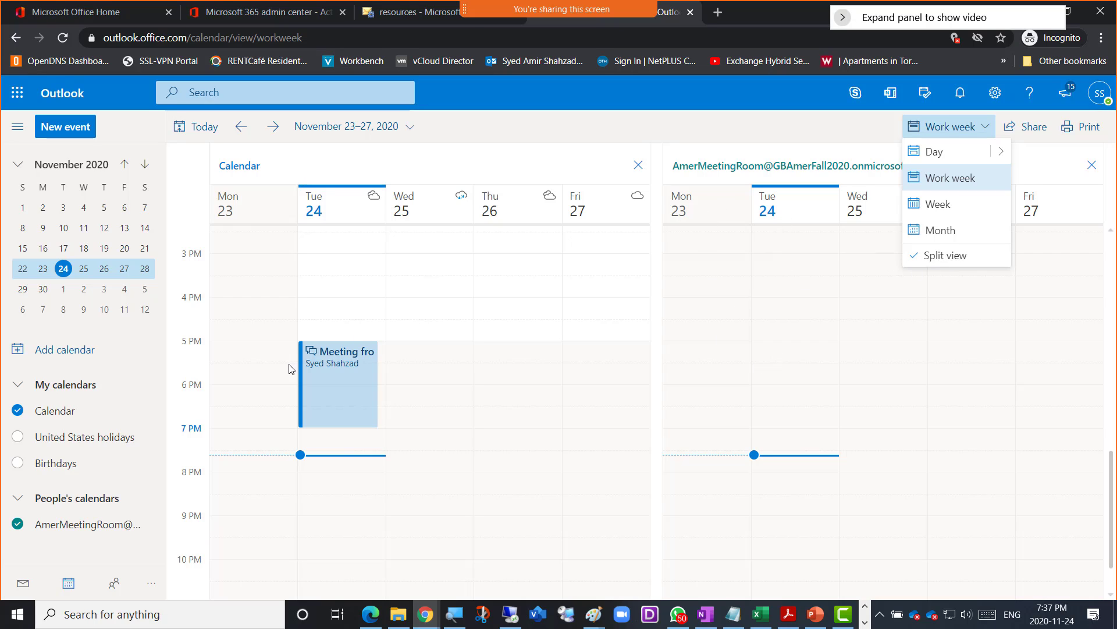
pyautogui.click(358, 405)
pyautogui.click(864, 135)
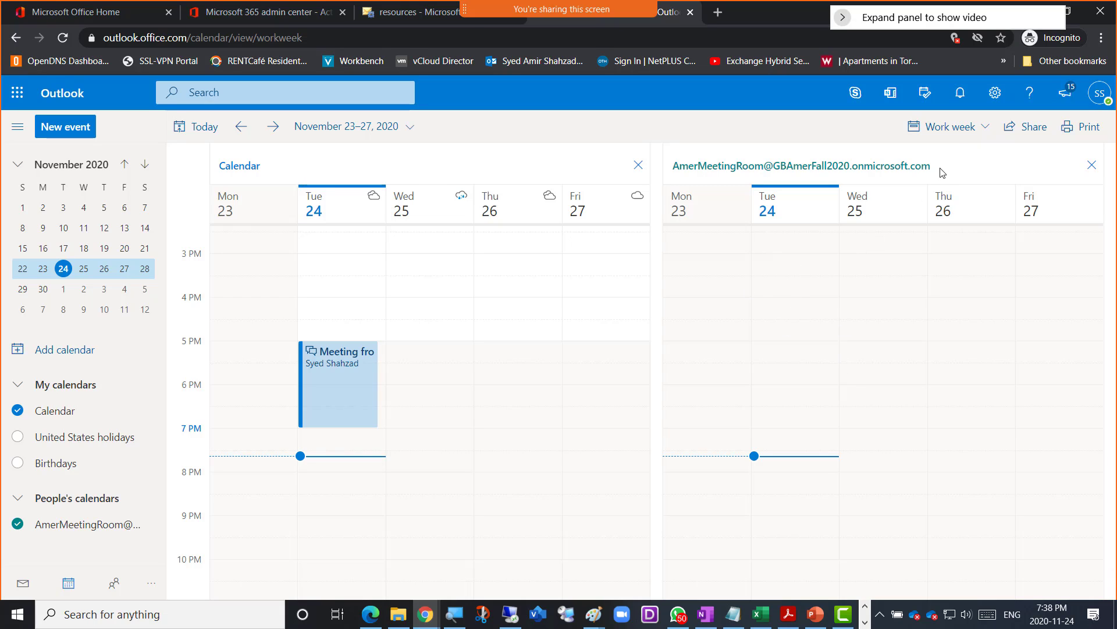
pyautogui.click(988, 135)
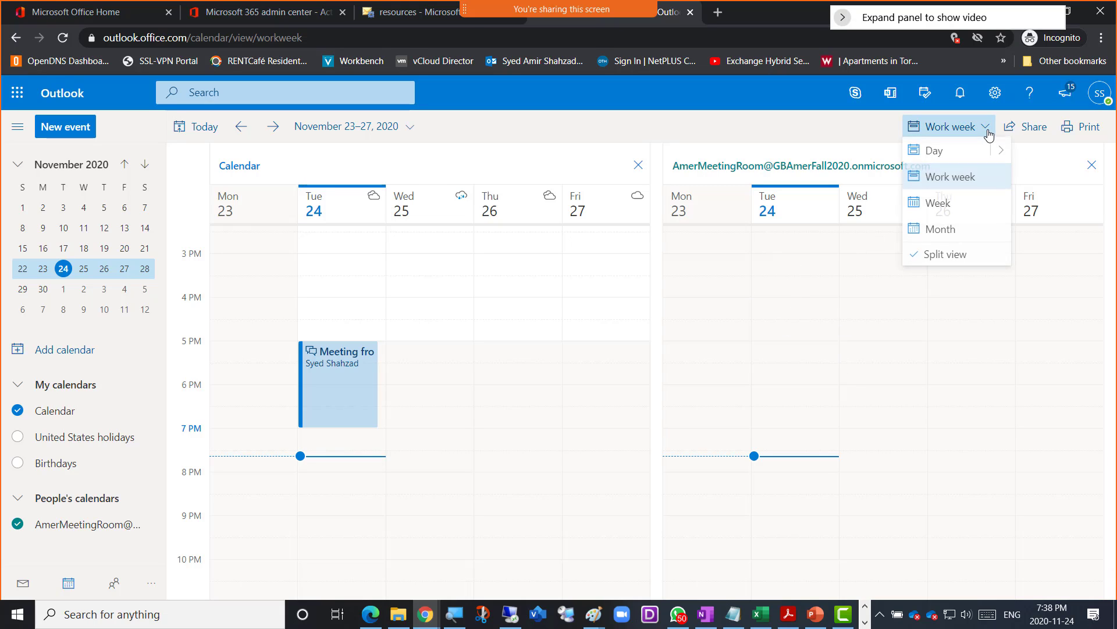
pyautogui.click(987, 133)
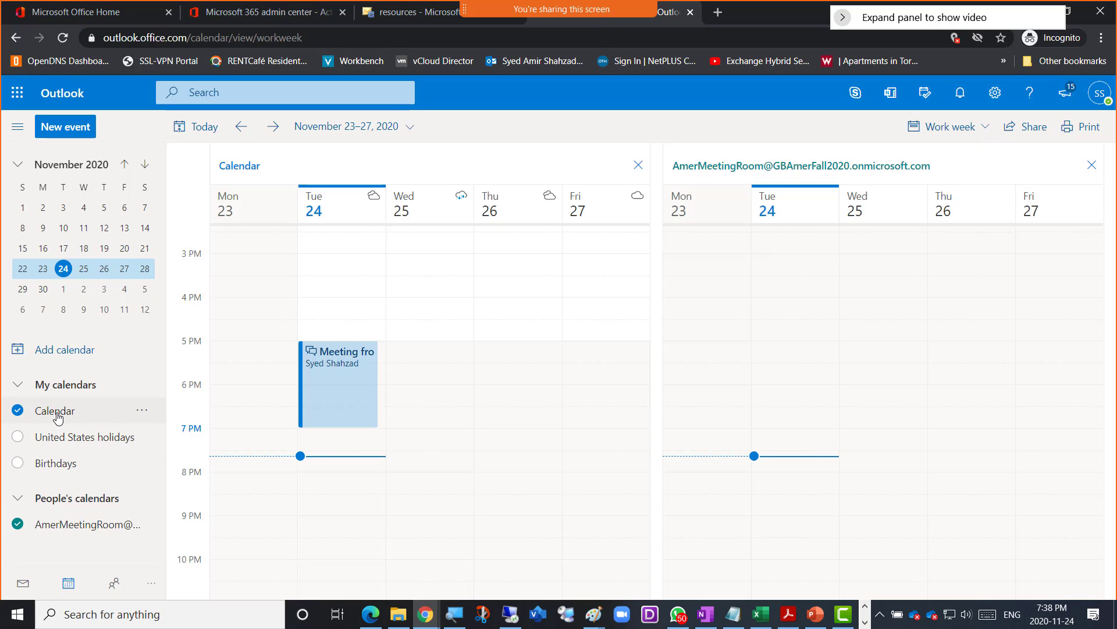
pyautogui.click(984, 134)
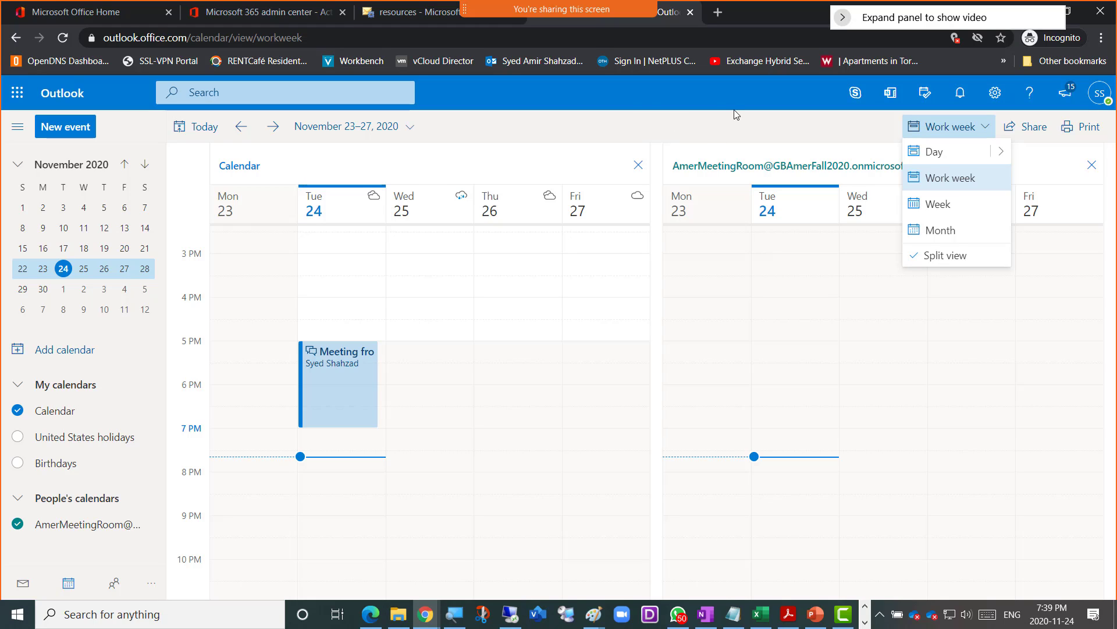
pyautogui.click(988, 128)
pyautogui.click(988, 128)
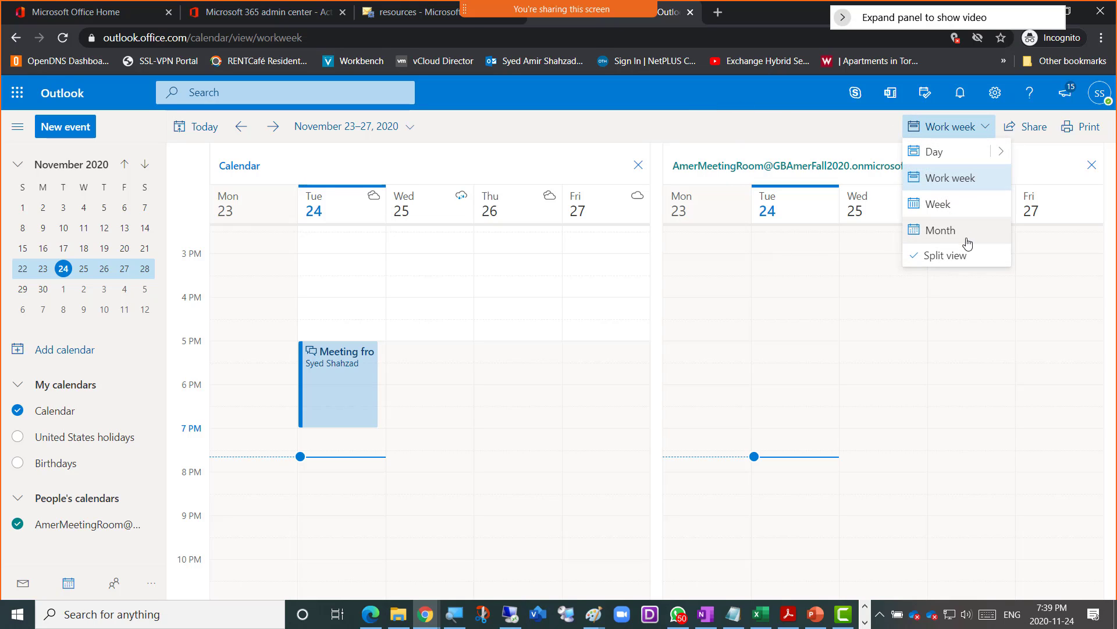
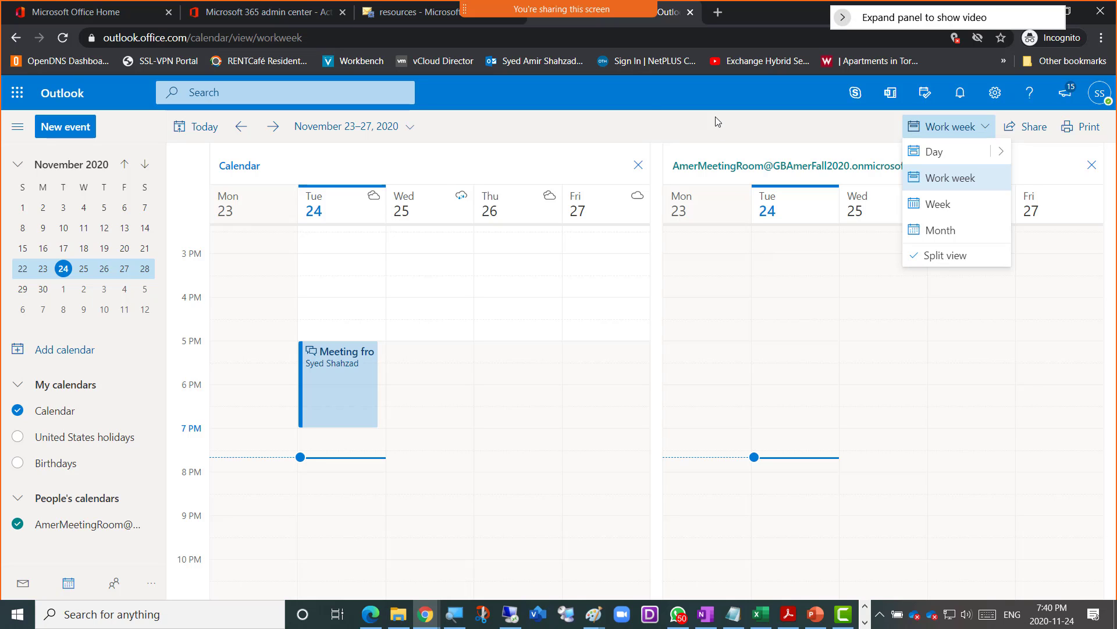
# - Snip the side-by-side Calendar and AmerMeetingRoom work week area as a screenshot
pyautogui.press('super+shift+s')
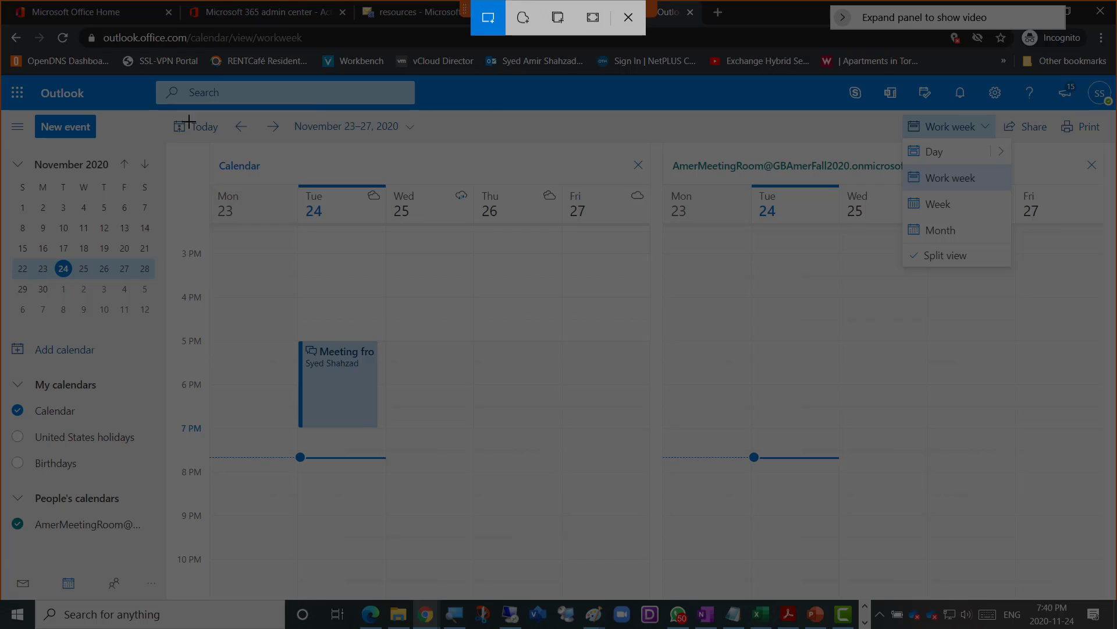
pyautogui.moveTo(1, 63)
pyautogui.mouseDown()
pyautogui.moveTo(882, 483)
pyautogui.moveTo(1026, 571)
pyautogui.mouseUp()
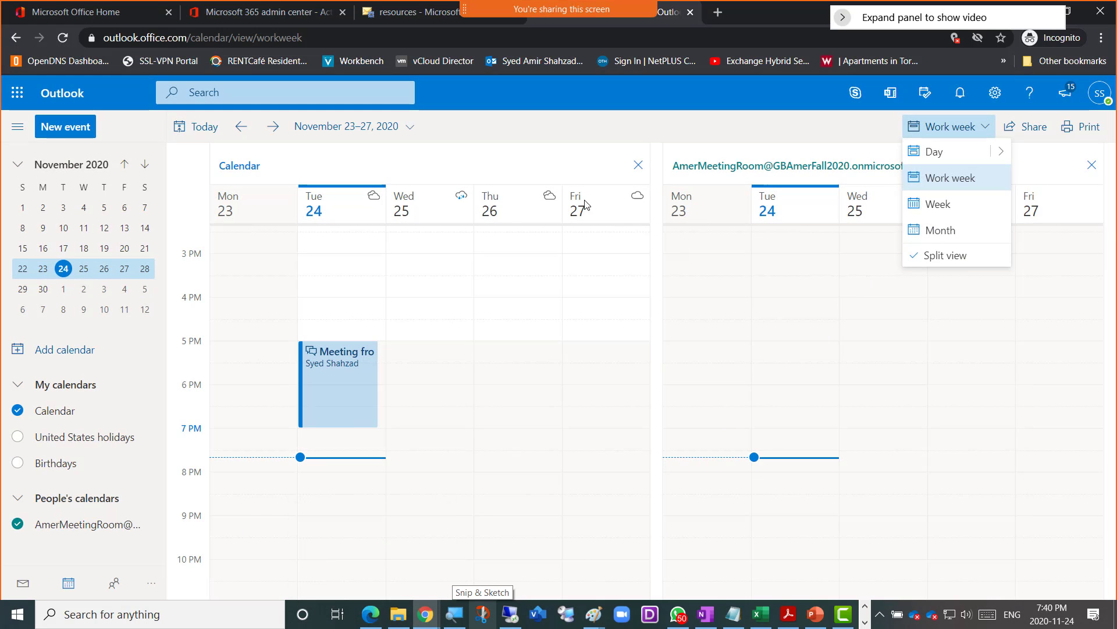
# - In the OneNote class notes, start a new top-level bullet below the equipment notes
pyautogui.moveTo(510, 621)
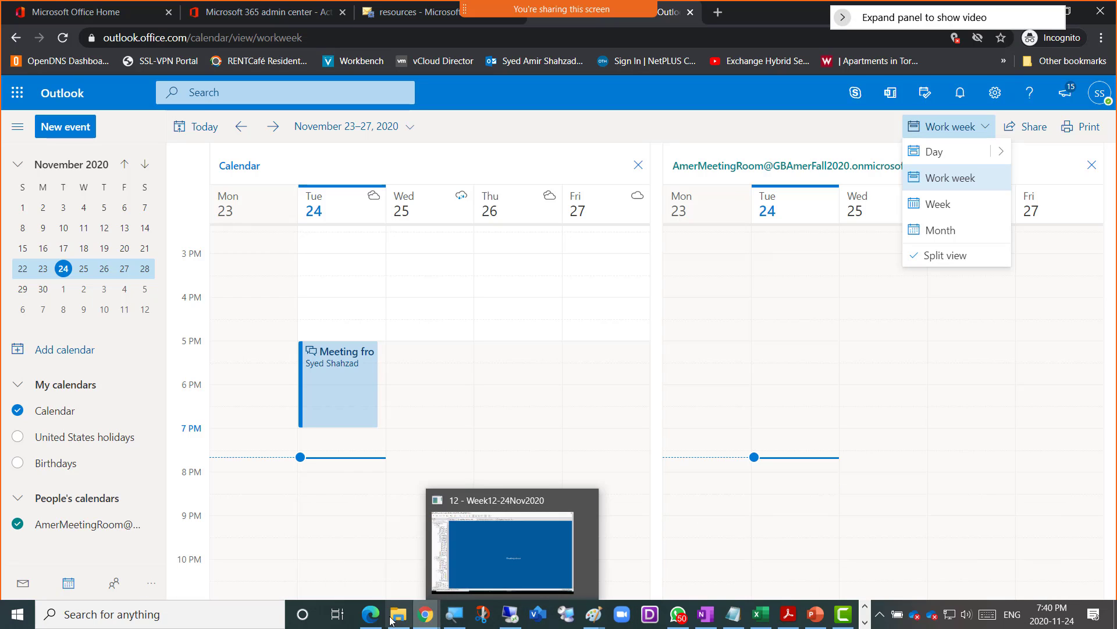
pyautogui.moveTo(426, 614)
pyautogui.click(457, 578)
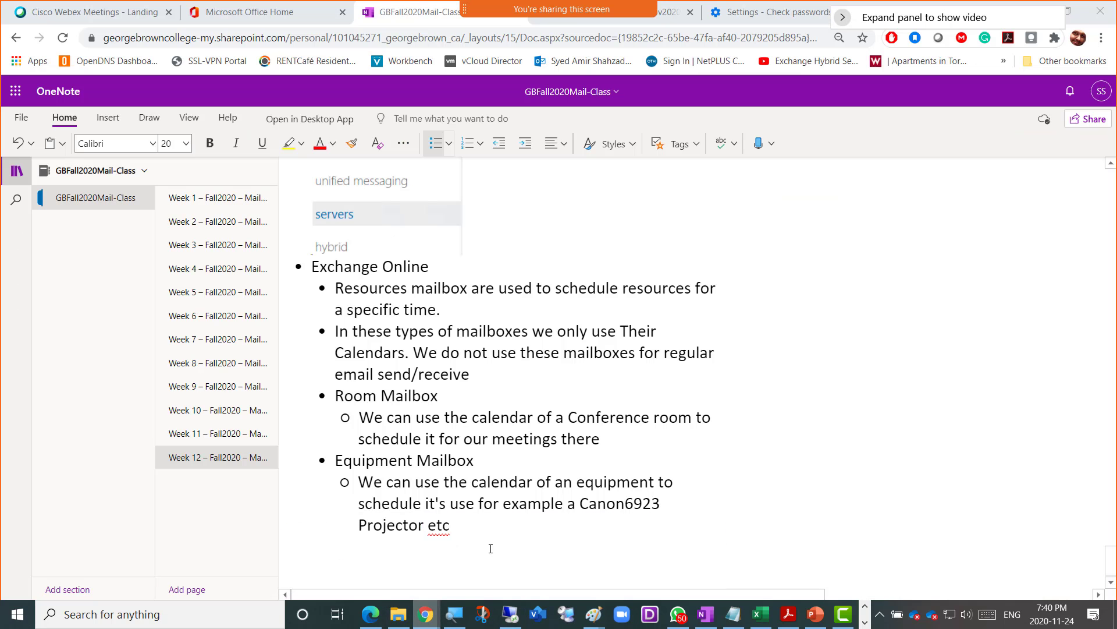
pyautogui.press('Return')
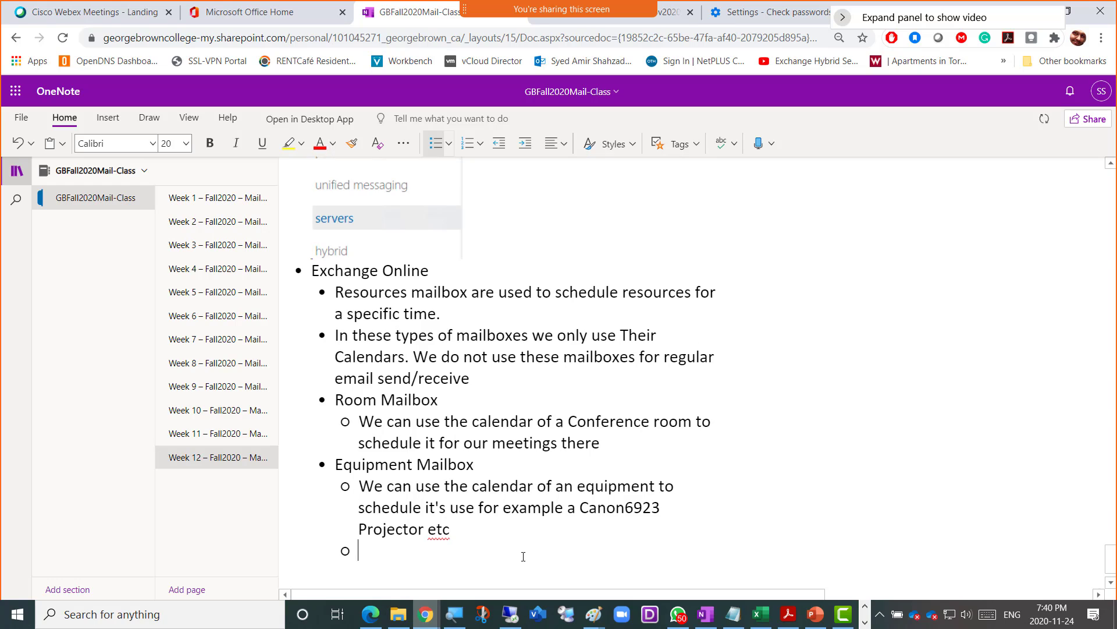
pyautogui.press('Return')
pyautogui.press('Return')
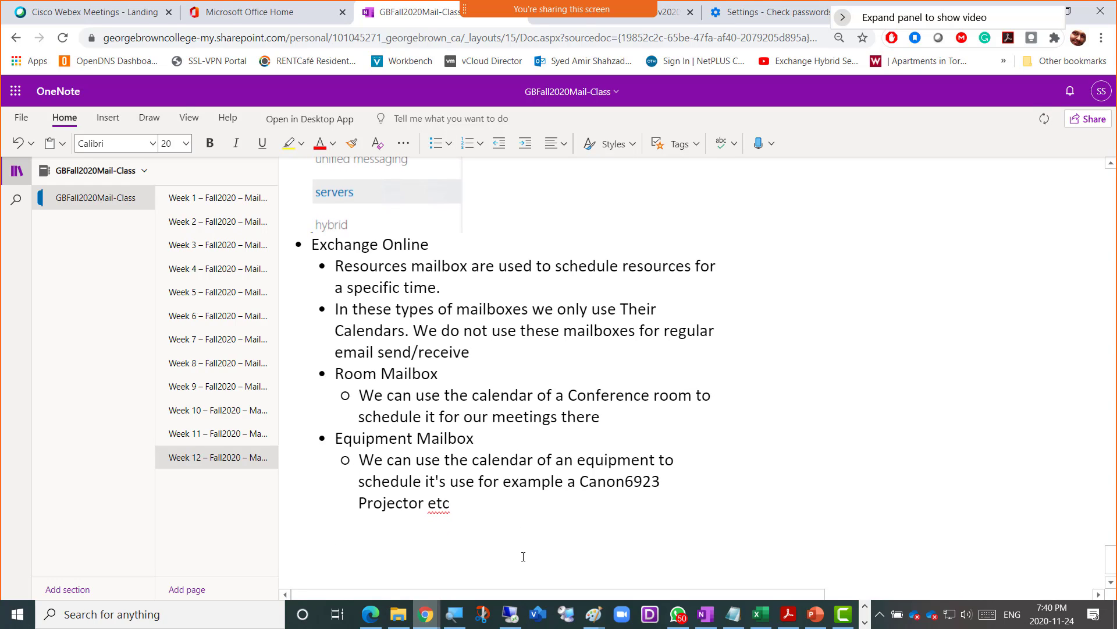
pyautogui.hotkey('ctrl', '.')
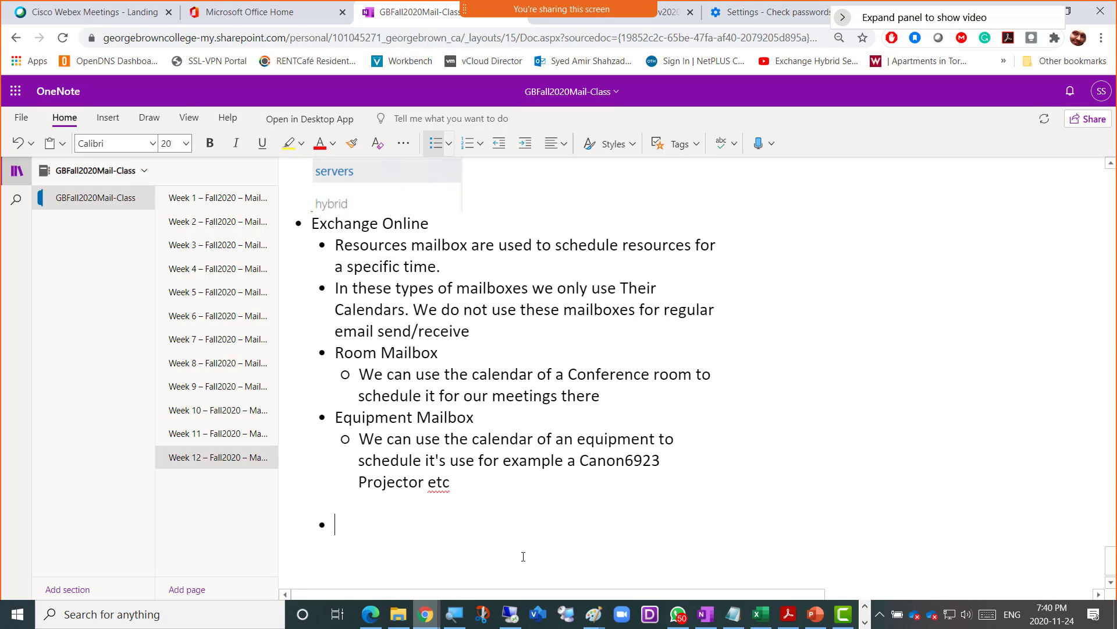
# - Label it 'Screenshot 10 = Room Mailbox Calendar showing', paste the calendar snip beneath, and return to Outlook
pyautogui.write('Screenshot 1')
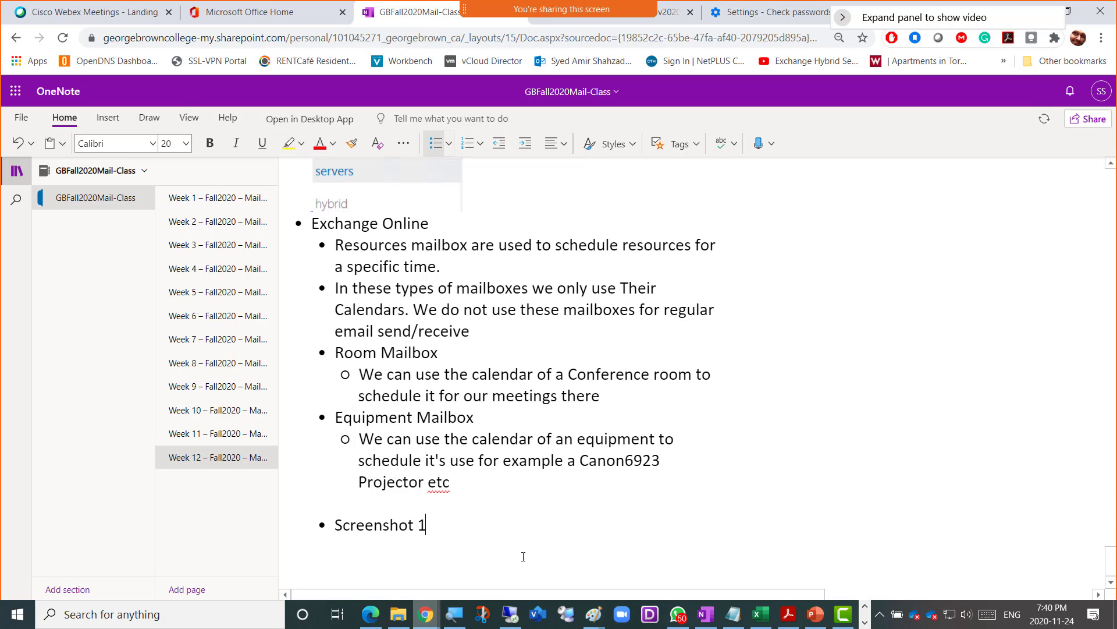
pyautogui.write('0 = R')
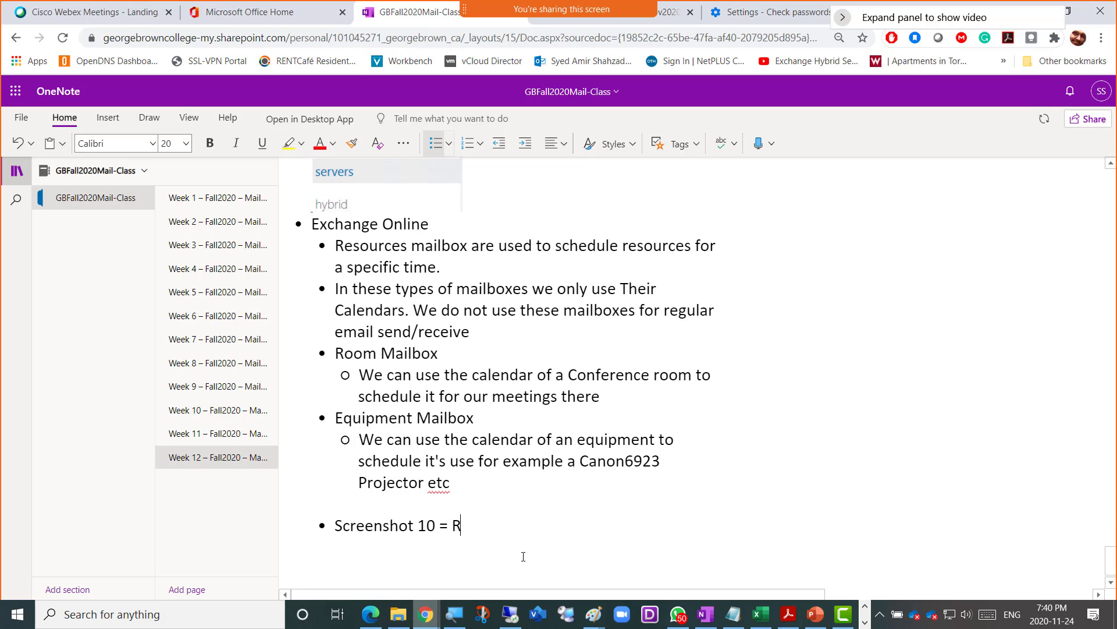
pyautogui.write('oom Mailbox ')
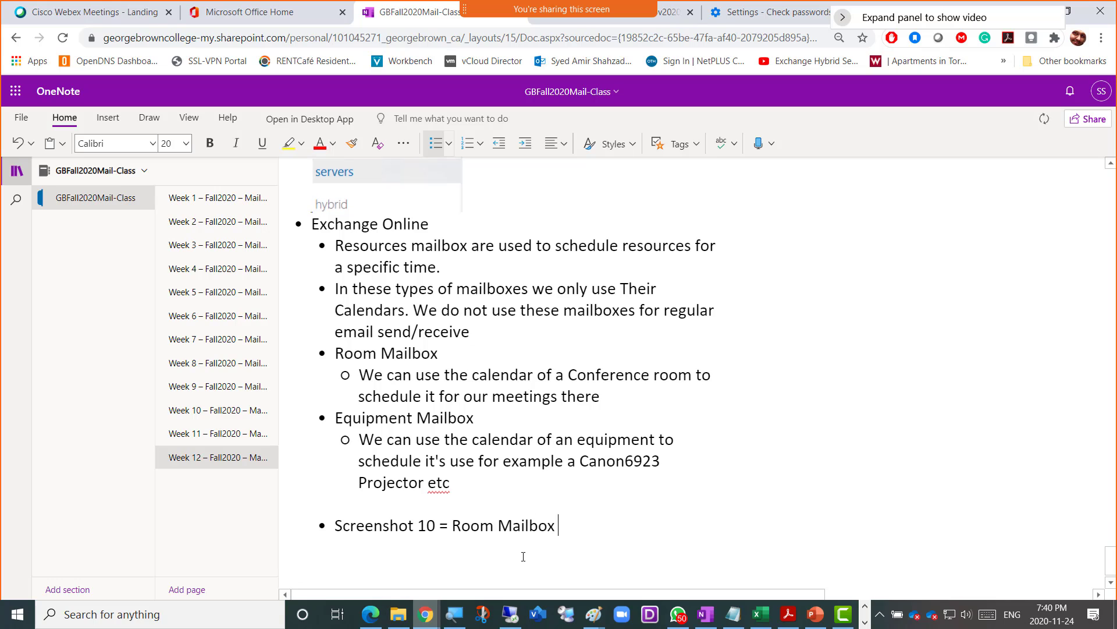
pyautogui.write('Calendar')
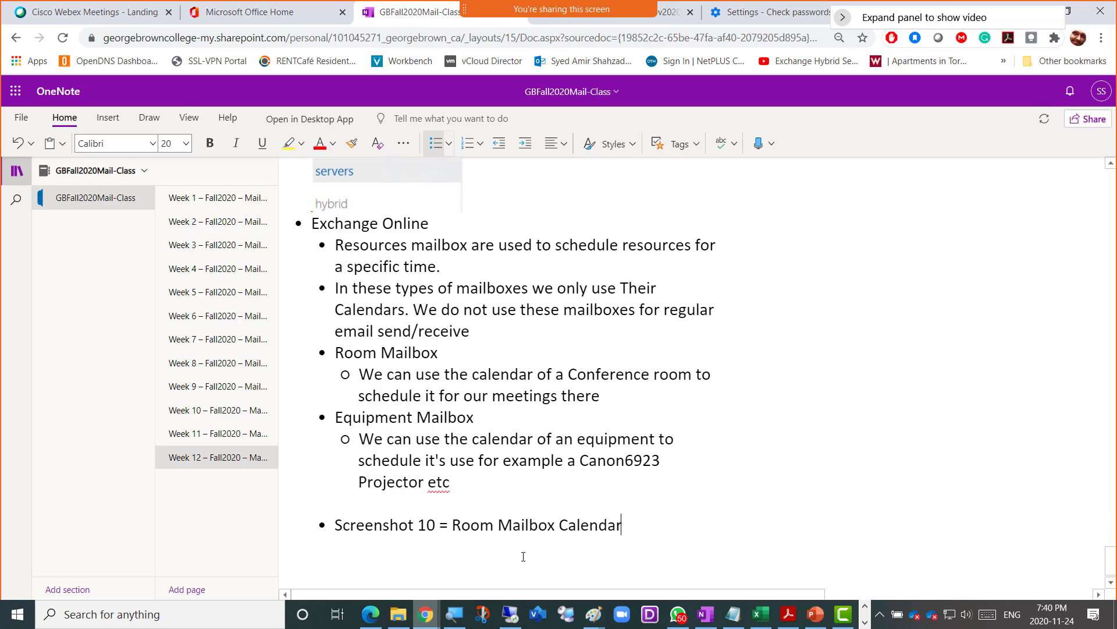
pyautogui.write(' showing')
pyautogui.press('Return')
pyautogui.hotkey('ctrl', 'v')
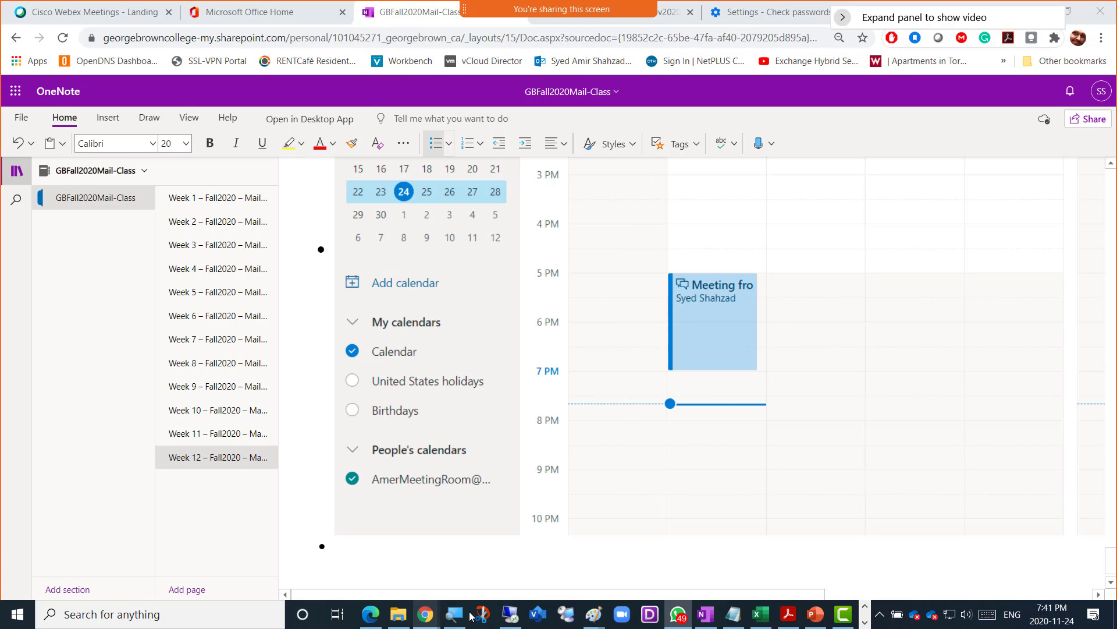
pyautogui.moveTo(425, 614)
pyautogui.click(640, 571)
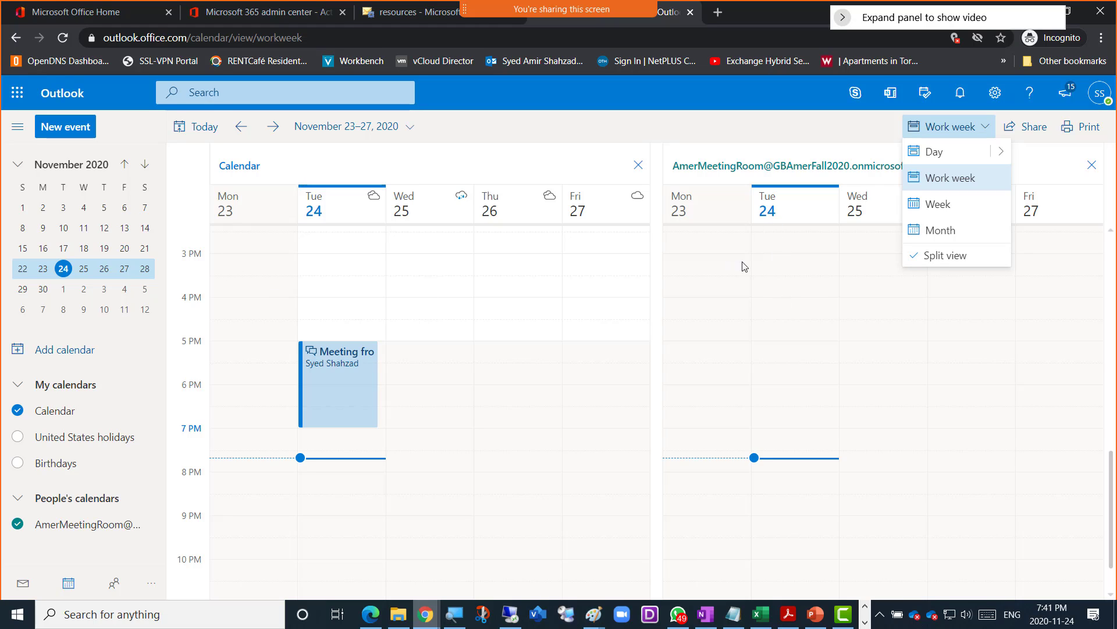
pyautogui.click(787, 269)
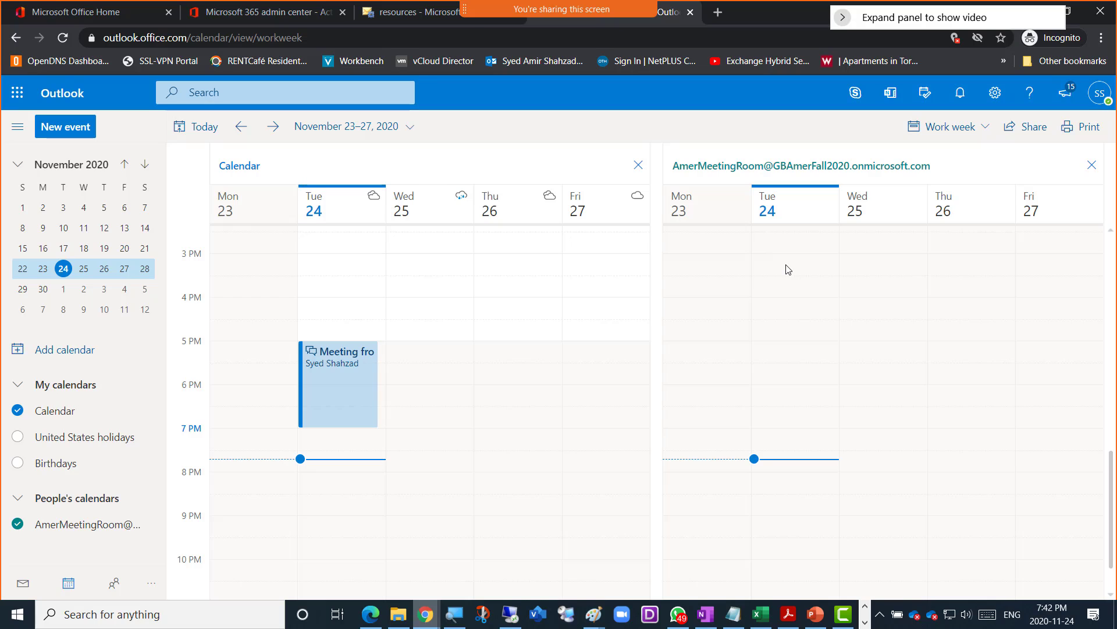
pyautogui.rightClick(787, 269)
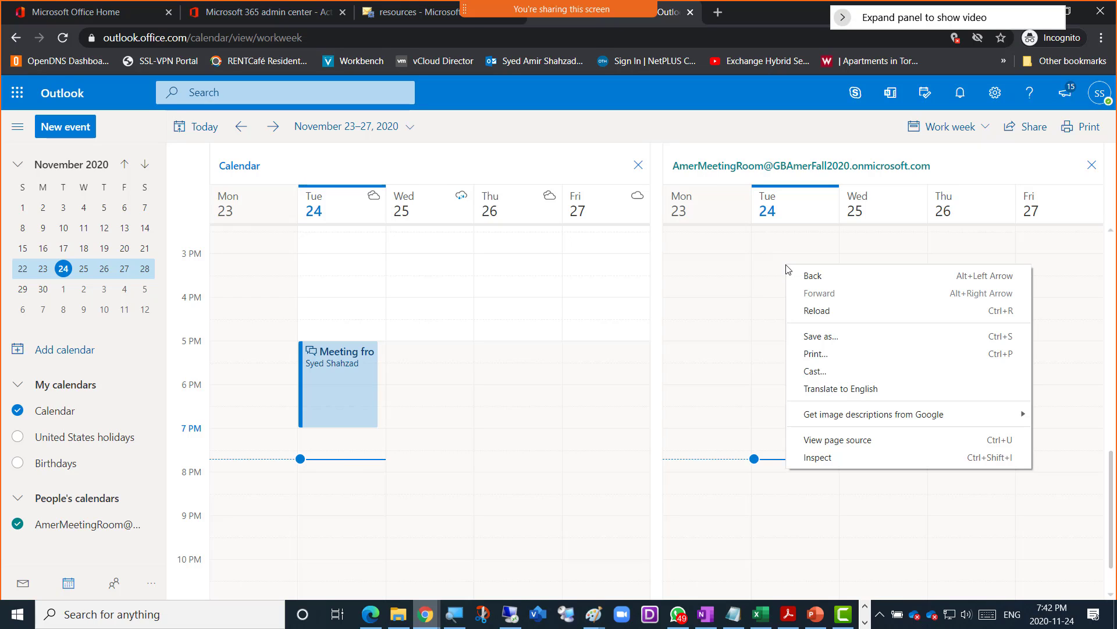
pyautogui.click(781, 215)
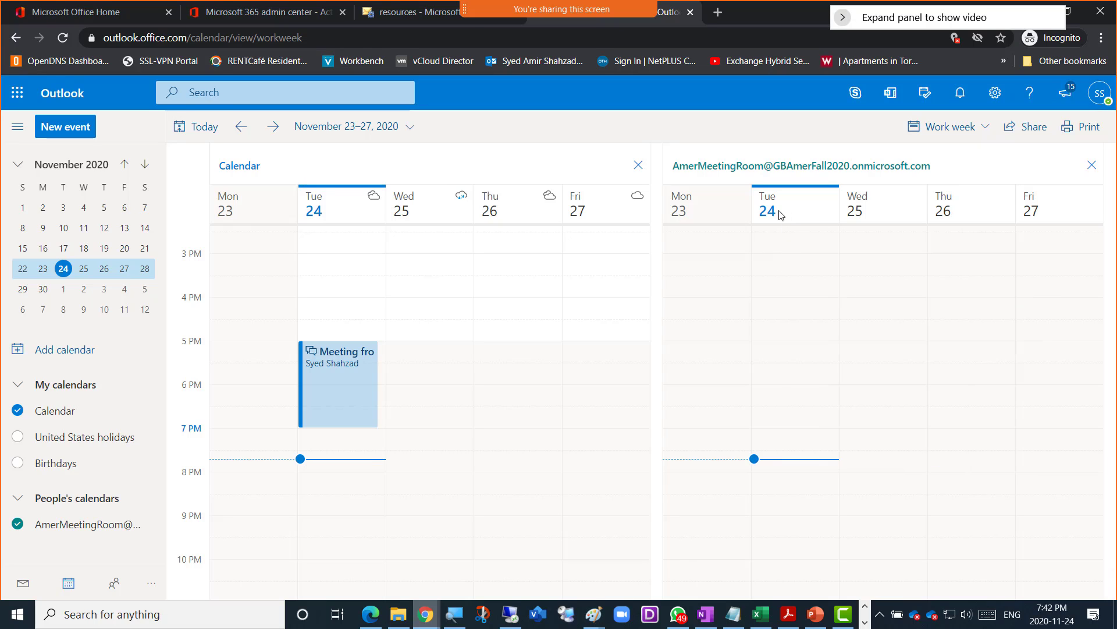
pyautogui.rightClick(780, 269)
pyautogui.click(779, 269)
pyautogui.click(981, 129)
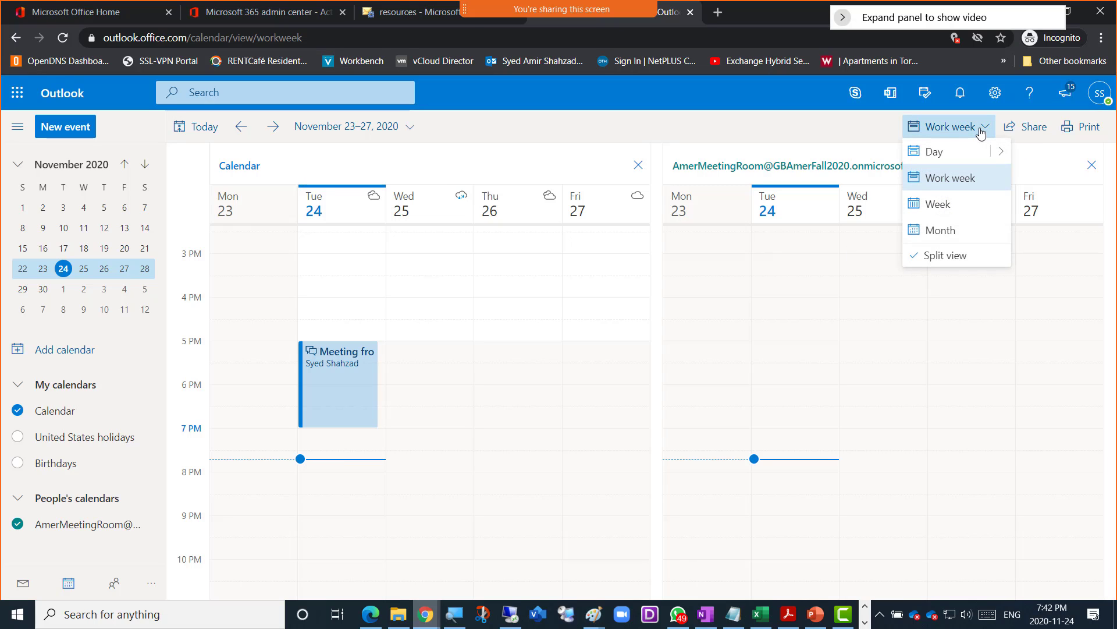
pyautogui.click(958, 152)
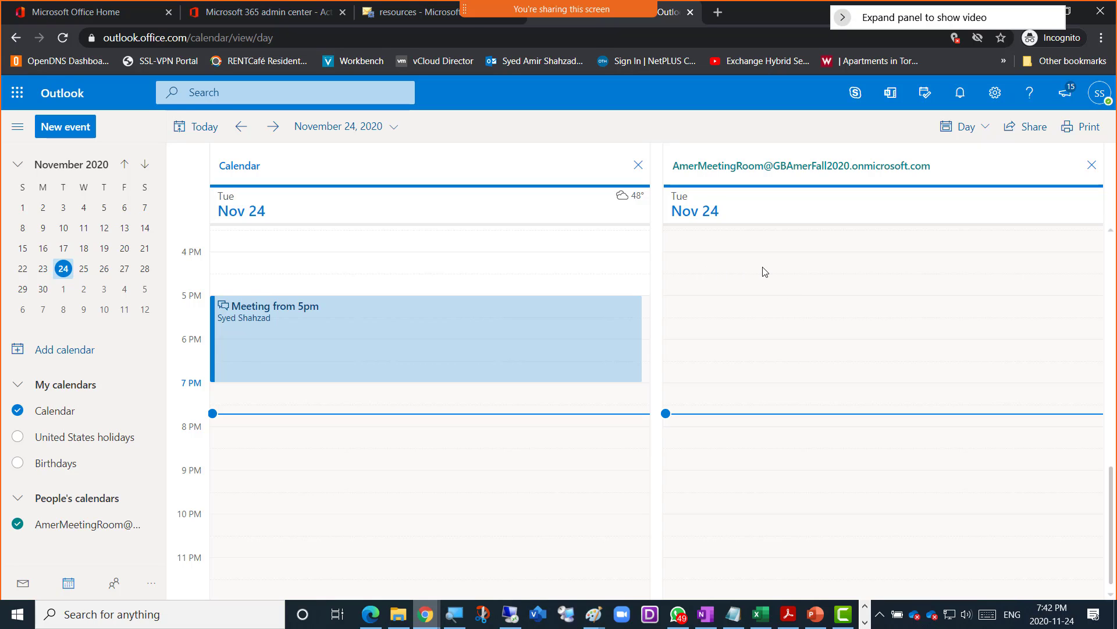
pyautogui.click(988, 128)
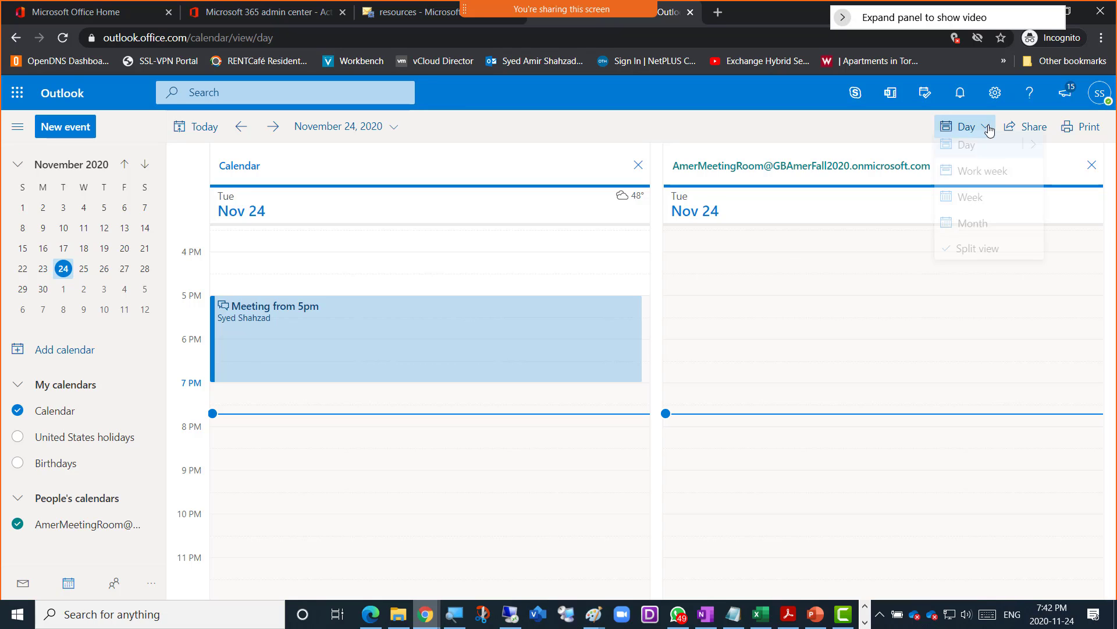
pyautogui.click(985, 183)
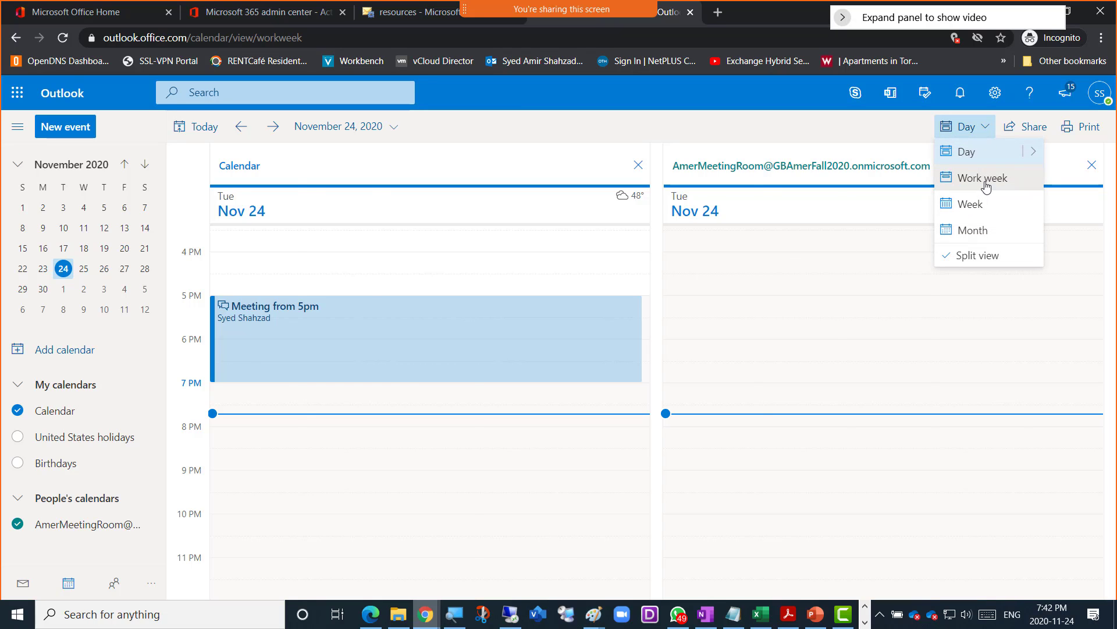
pyautogui.click(984, 135)
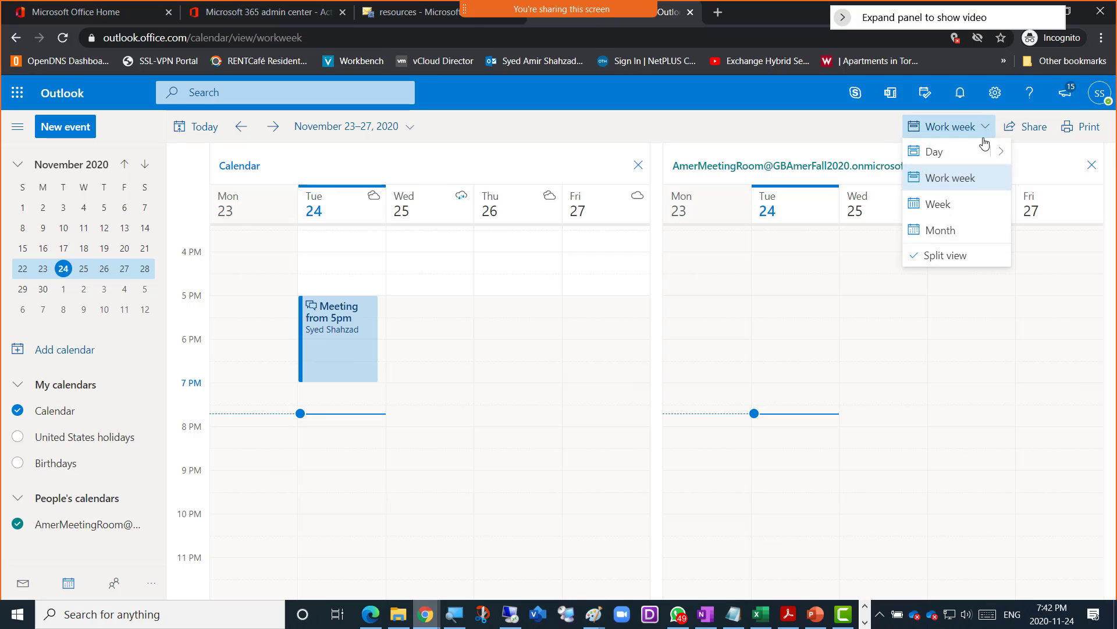
pyautogui.click(964, 205)
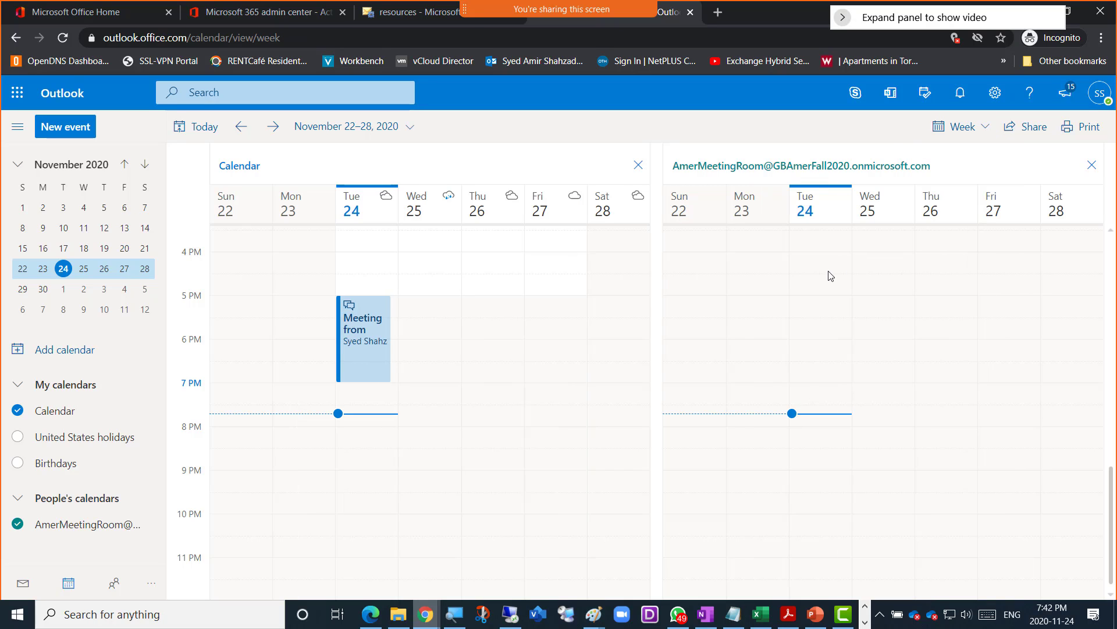
pyautogui.click(984, 136)
pyautogui.click(964, 178)
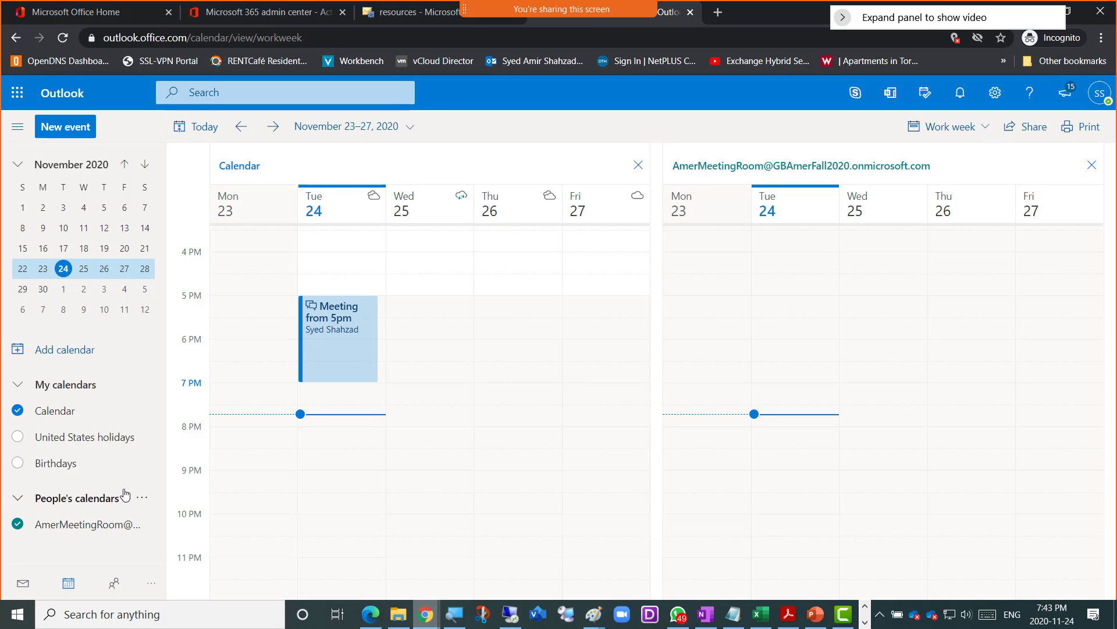
# - Briefly hide and reshow your Calendar, ending with AmerMeetingRoom's options menu open
pyautogui.click(143, 526)
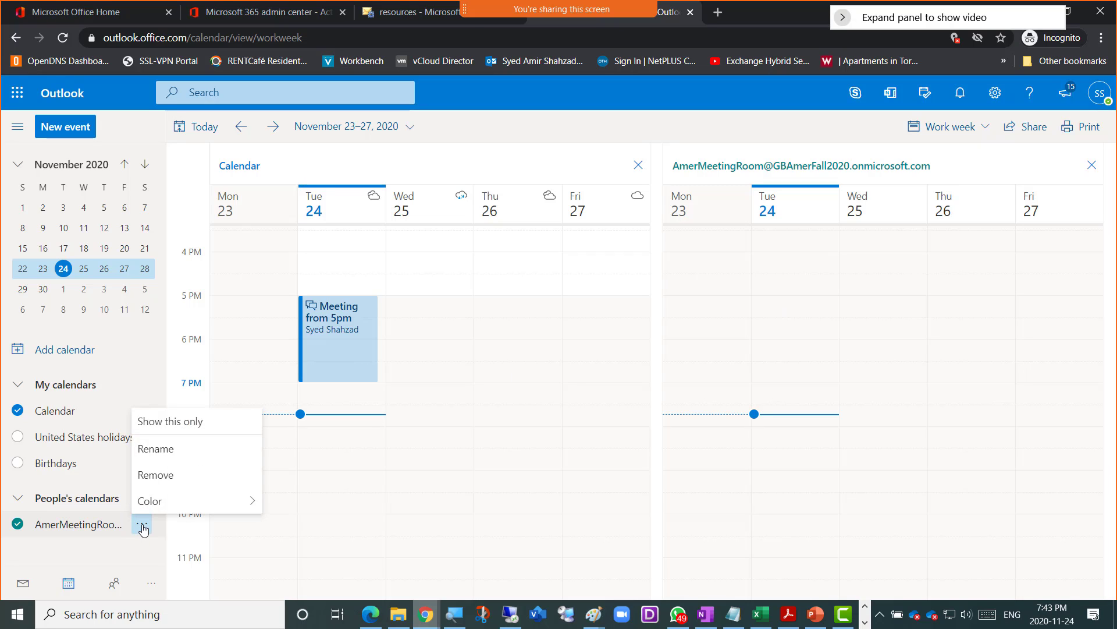
pyautogui.click(103, 559)
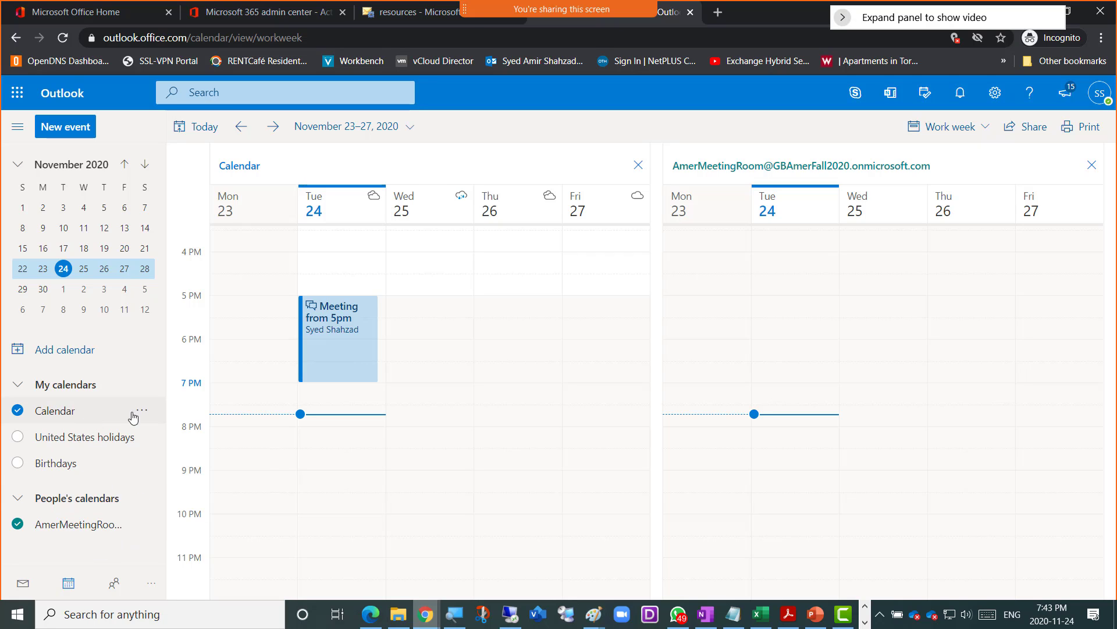
pyautogui.click(154, 414)
pyautogui.click(142, 411)
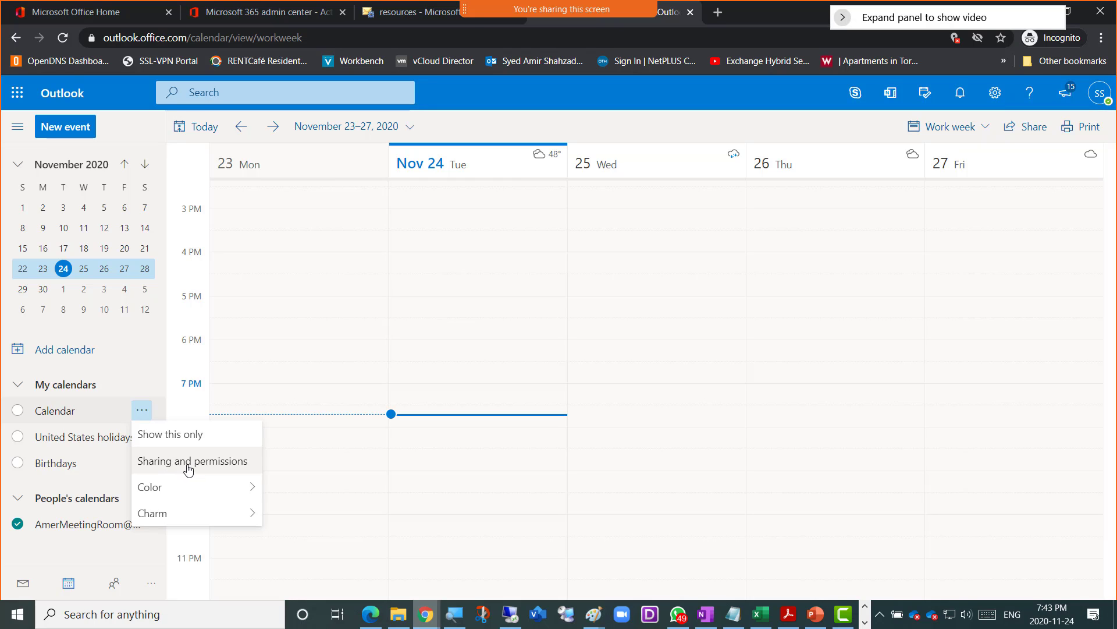
pyautogui.click(18, 412)
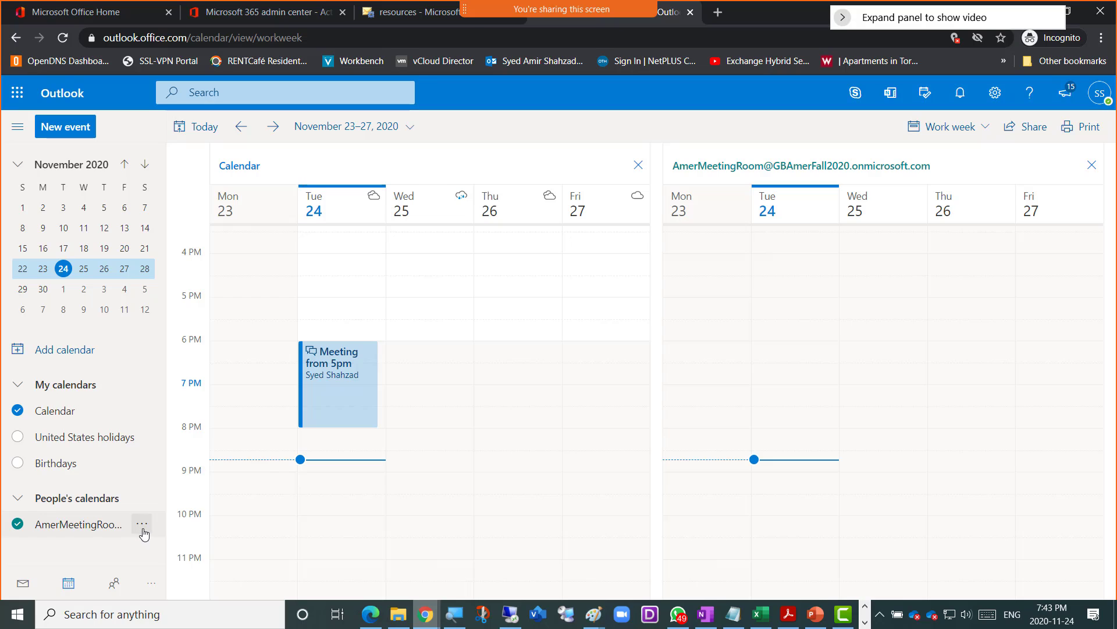
pyautogui.click(142, 525)
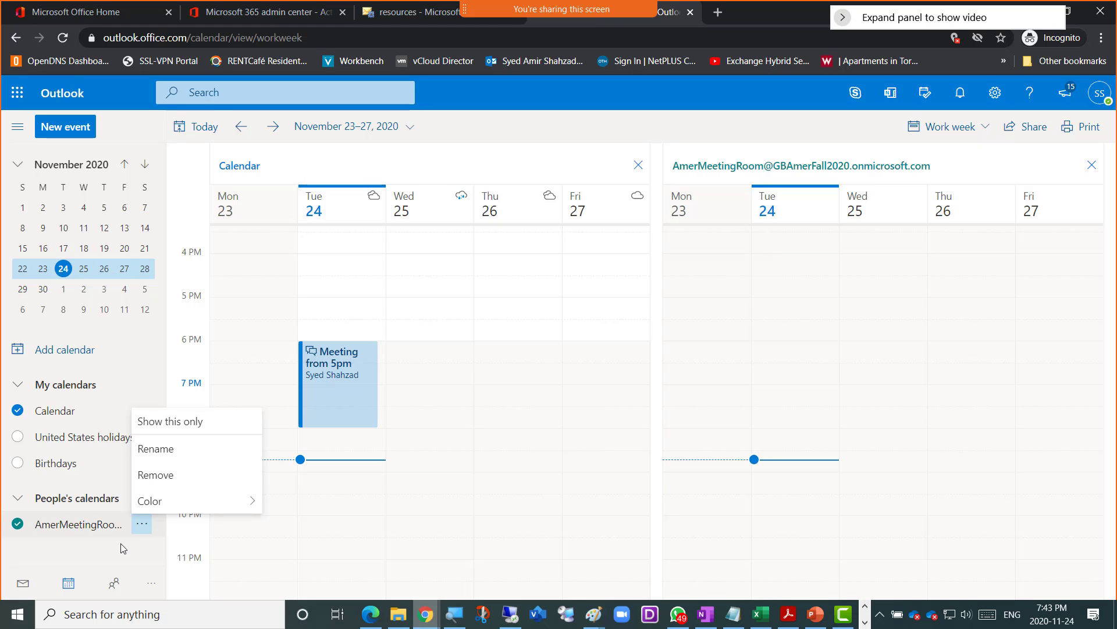
# - On the Exchange resources page, open AmerMeetingRoom (capacity 30) in Edit Room Mailbox
pyautogui.click(395, 13)
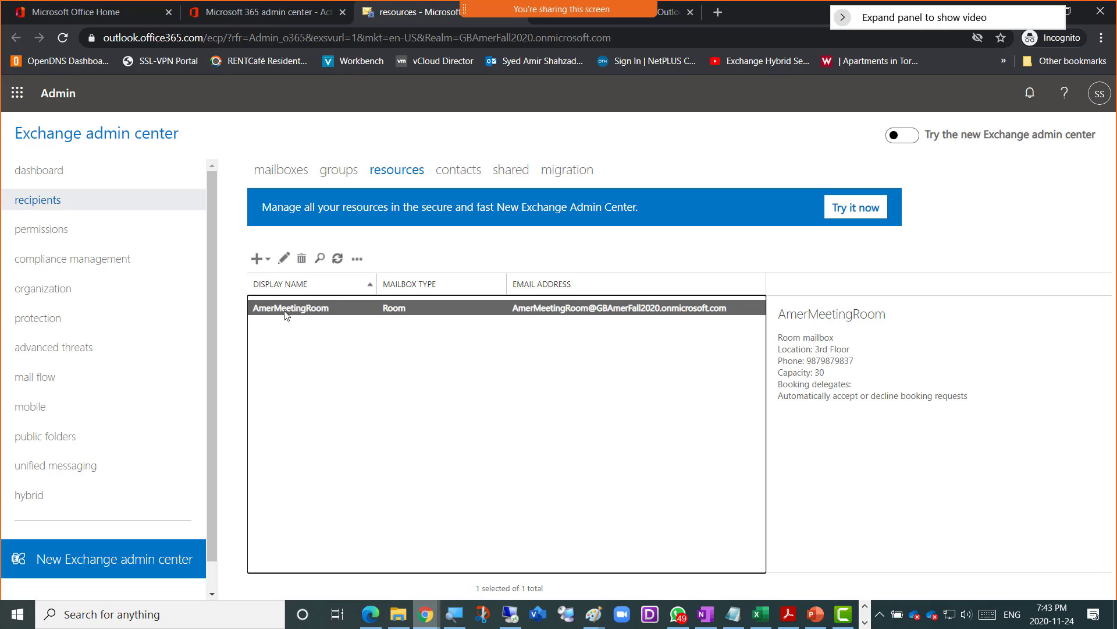
pyautogui.click(284, 259)
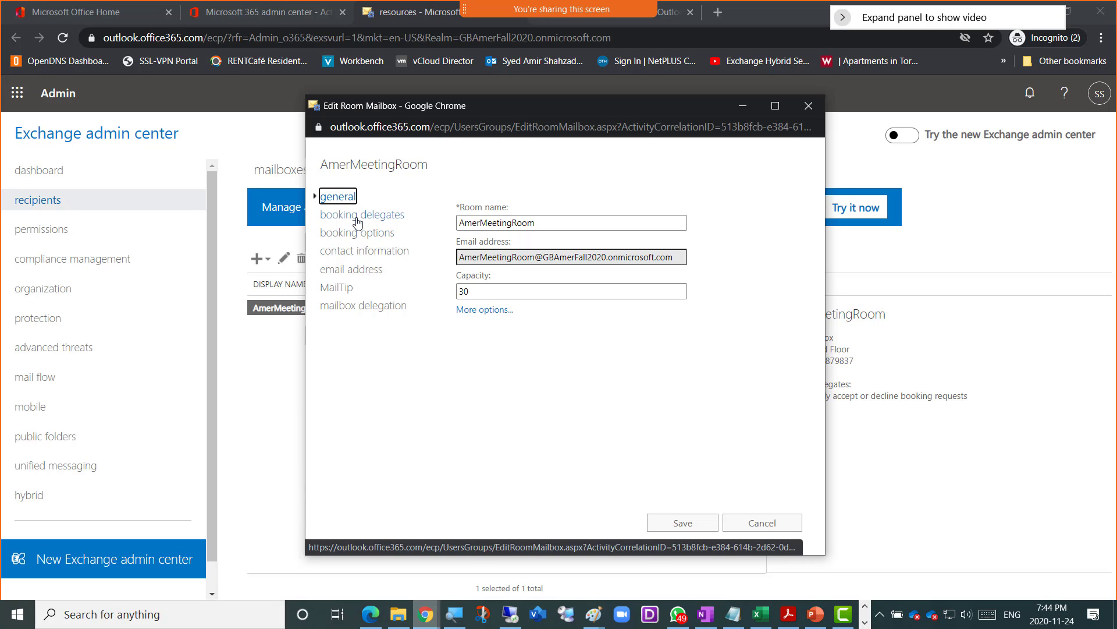
# - Show AmerMeetingRoom's booking delegates page: automatic accept/decline, with no delegates listed
pyautogui.click(365, 218)
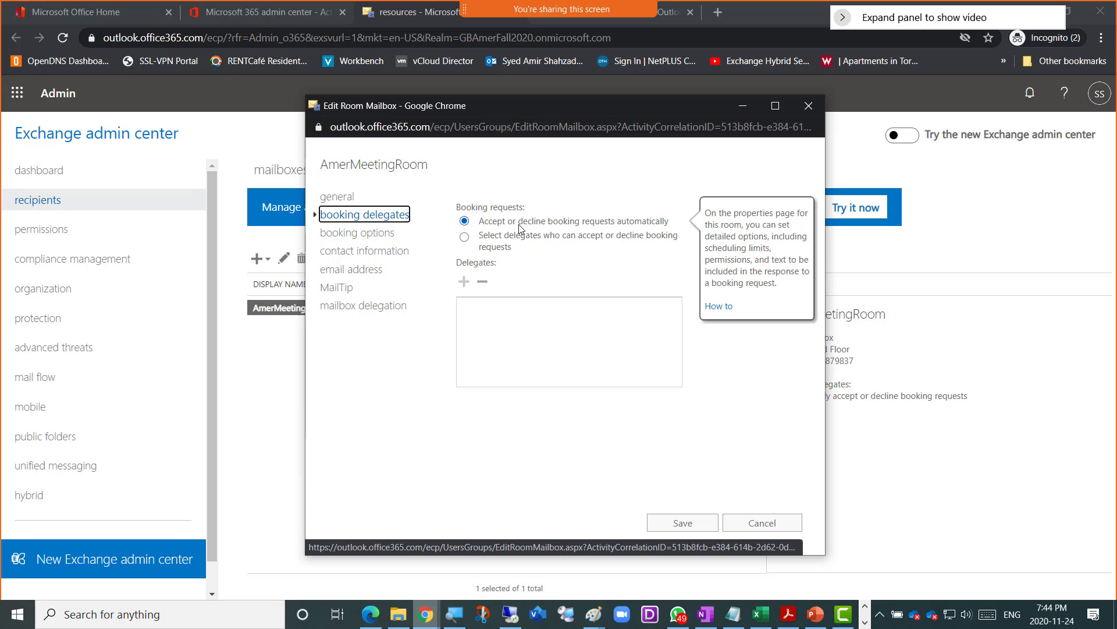
pyautogui.moveTo(510, 236)
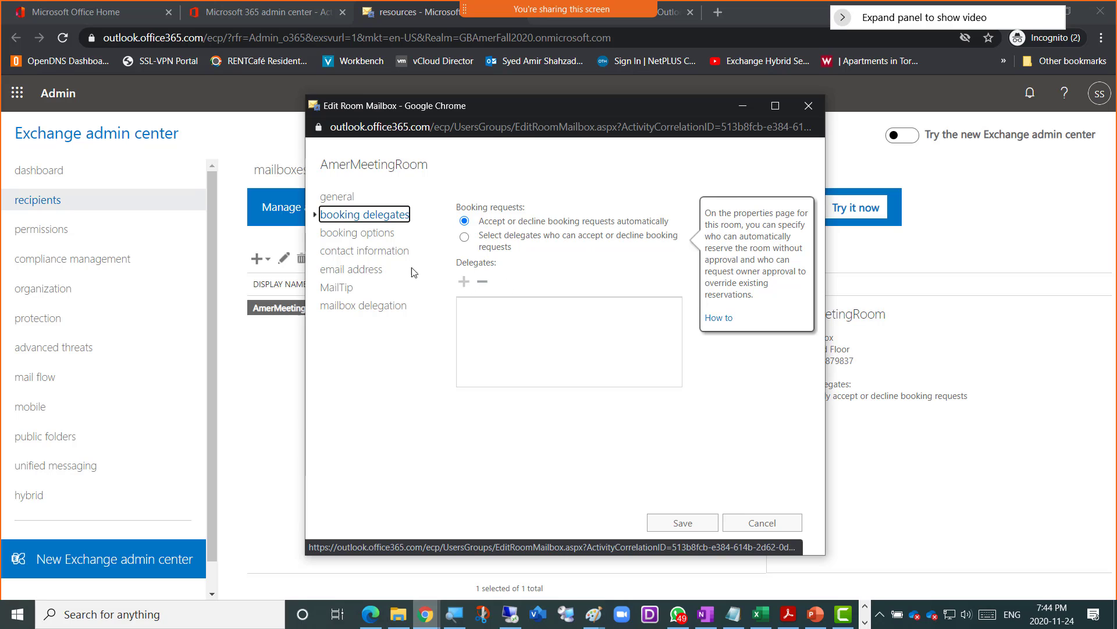
# - Review the 180-day booking lead time and 24.0-hour maximum duration, then cancel without saving
pyautogui.click(366, 234)
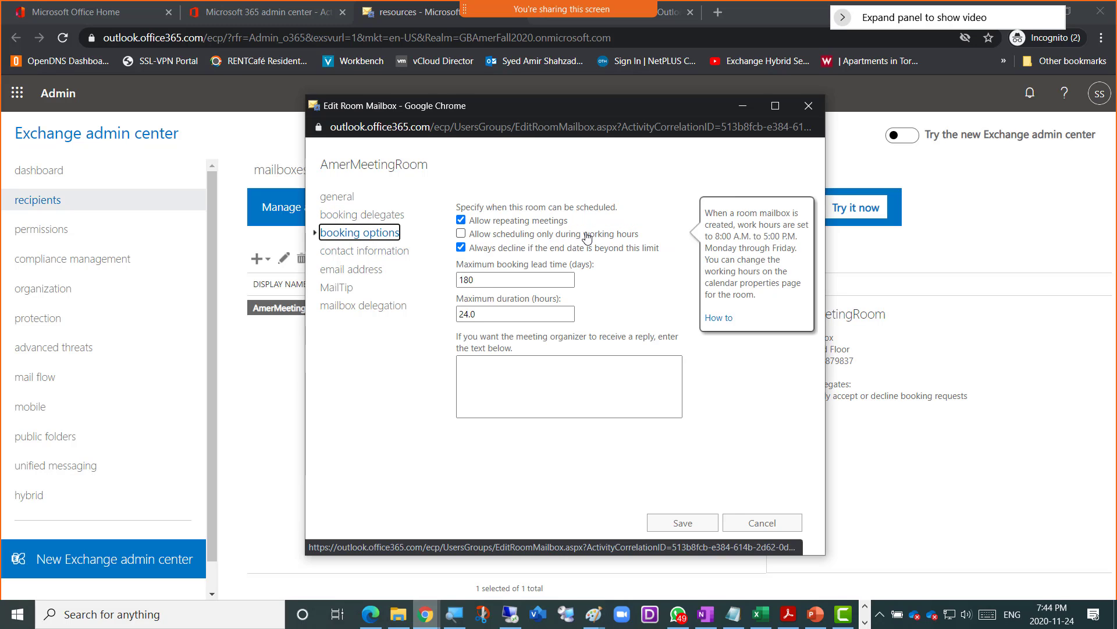
pyautogui.moveTo(554, 247)
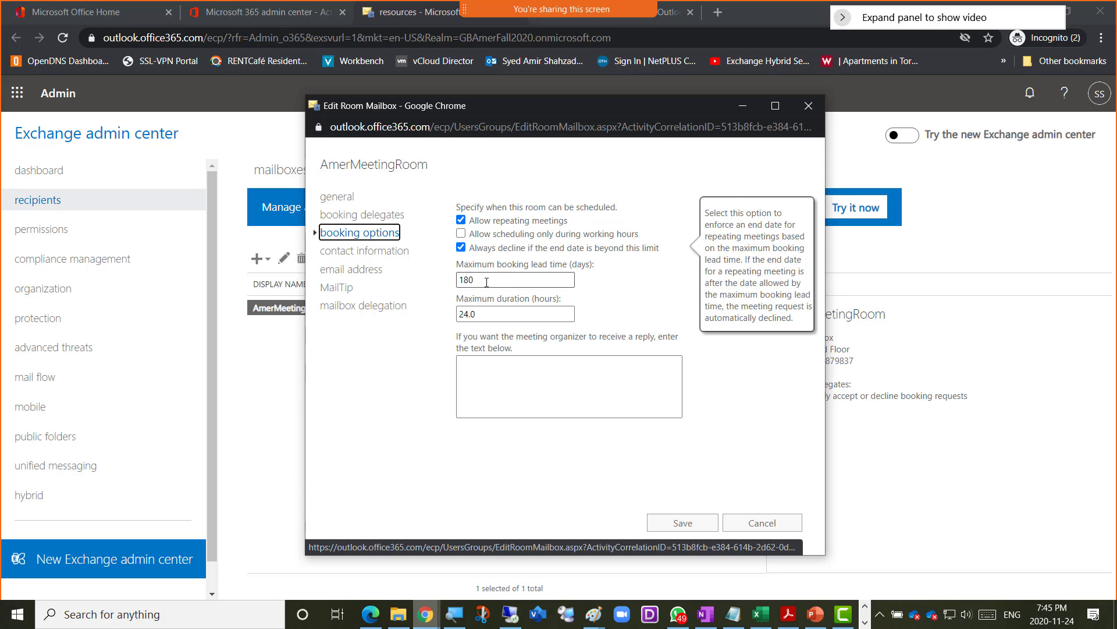
pyautogui.moveTo(478, 280); pyautogui.dragTo(457, 283)
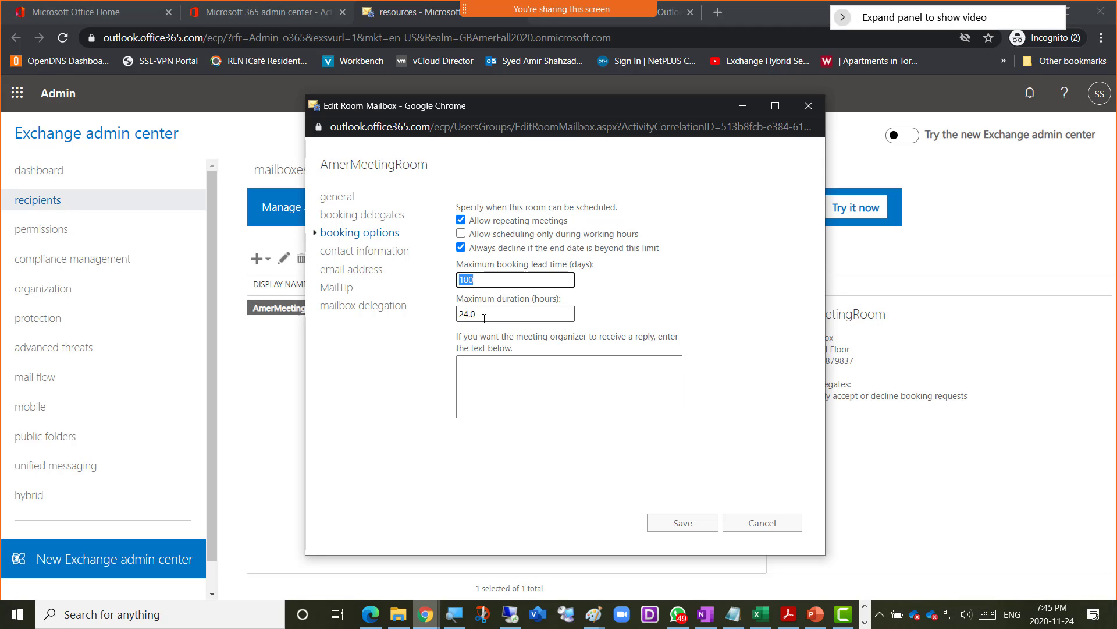
pyautogui.moveTo(483, 315); pyautogui.dragTo(459, 320)
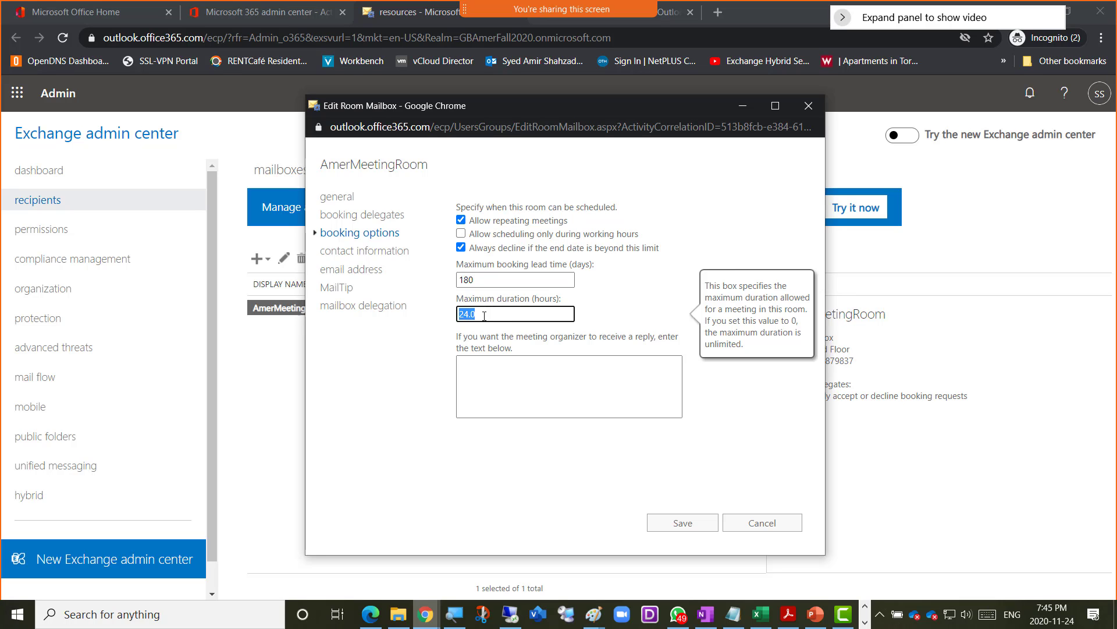
pyautogui.click(756, 522)
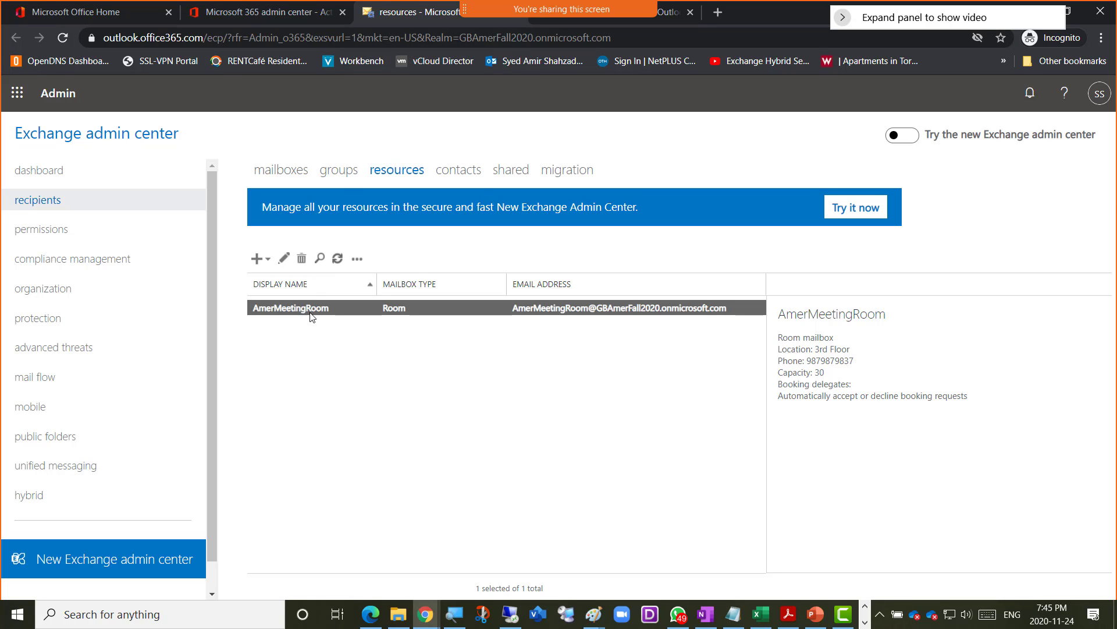
# - Reopen AmerMeetingRoom on its booking options page and focus the organizer reply text box
pyautogui.click(284, 259)
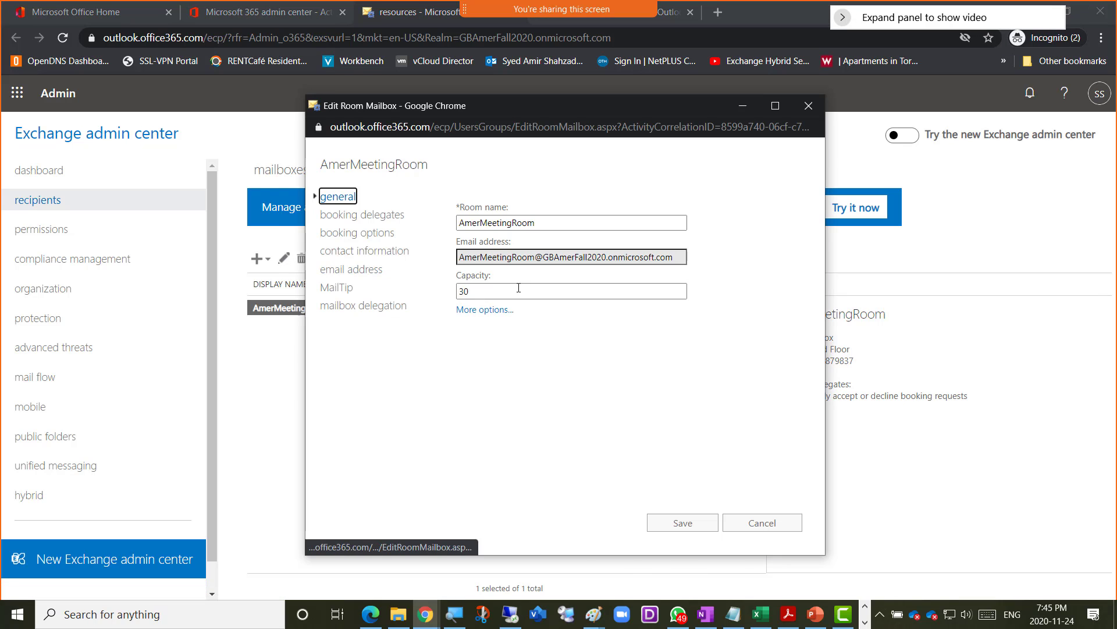
pyautogui.click(357, 233)
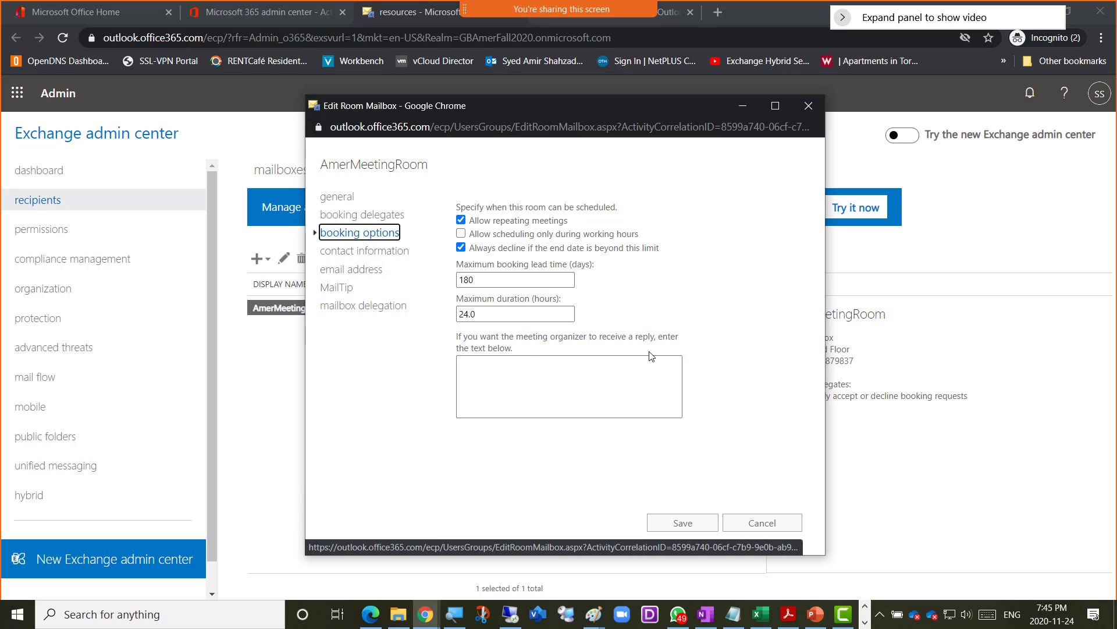
pyautogui.click(466, 367)
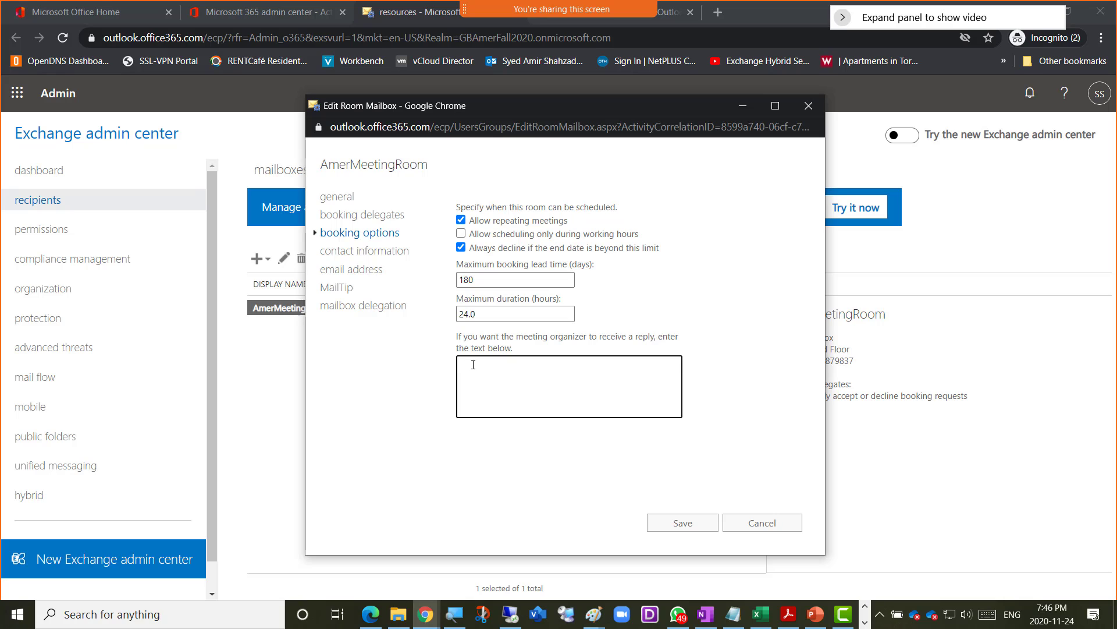
# - Browse the contact information, email address and MailTip pages, ending on mailbox delegation
pyautogui.click(355, 255)
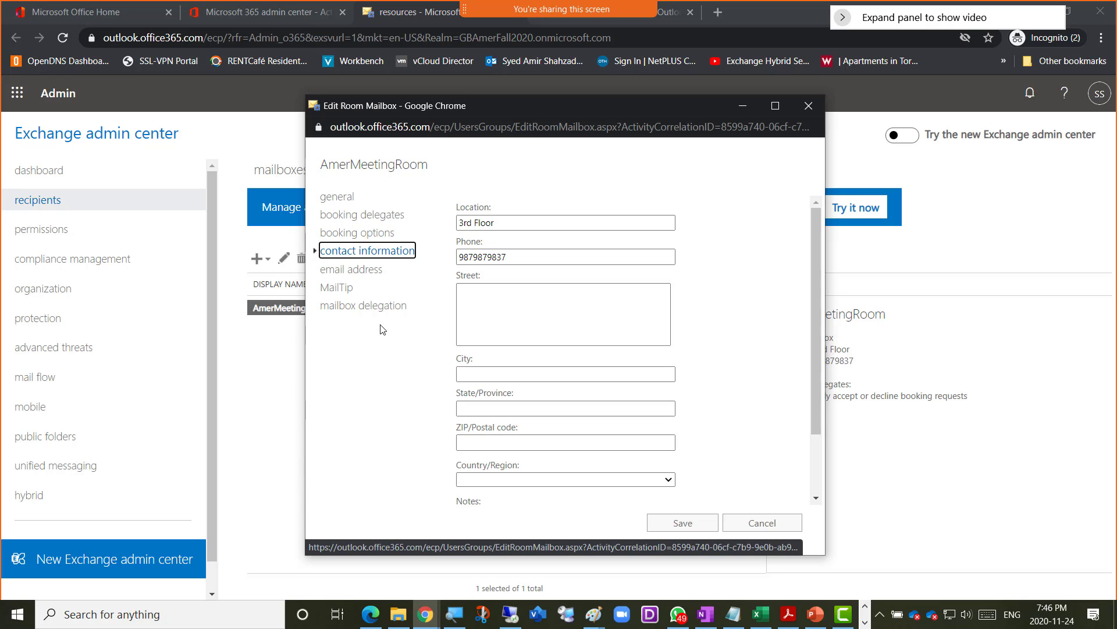
pyautogui.click(344, 270)
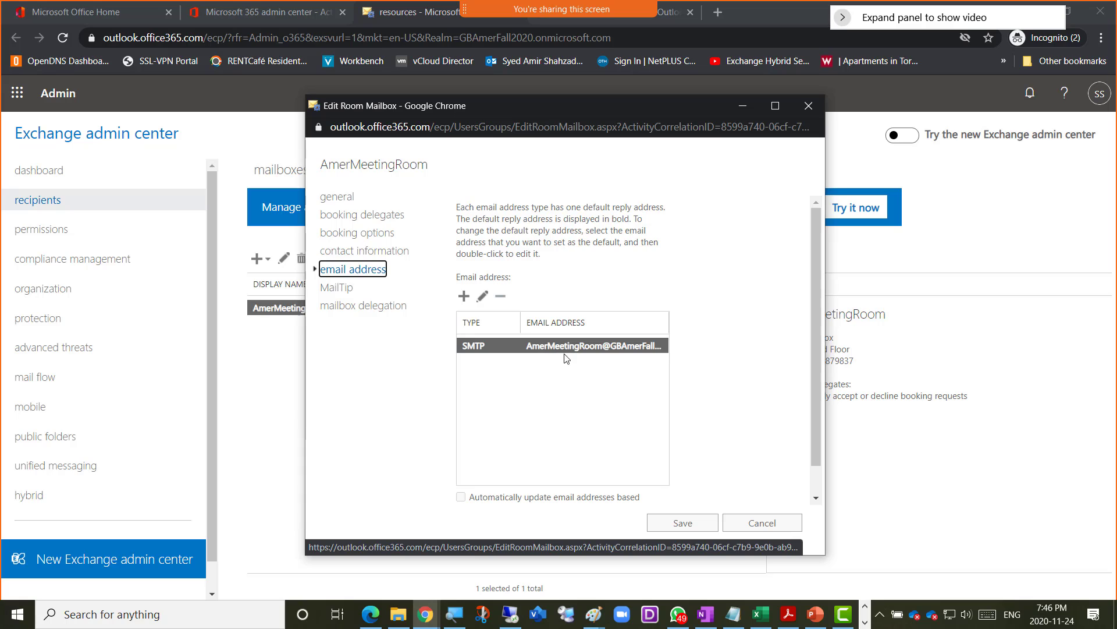
pyautogui.click(345, 288)
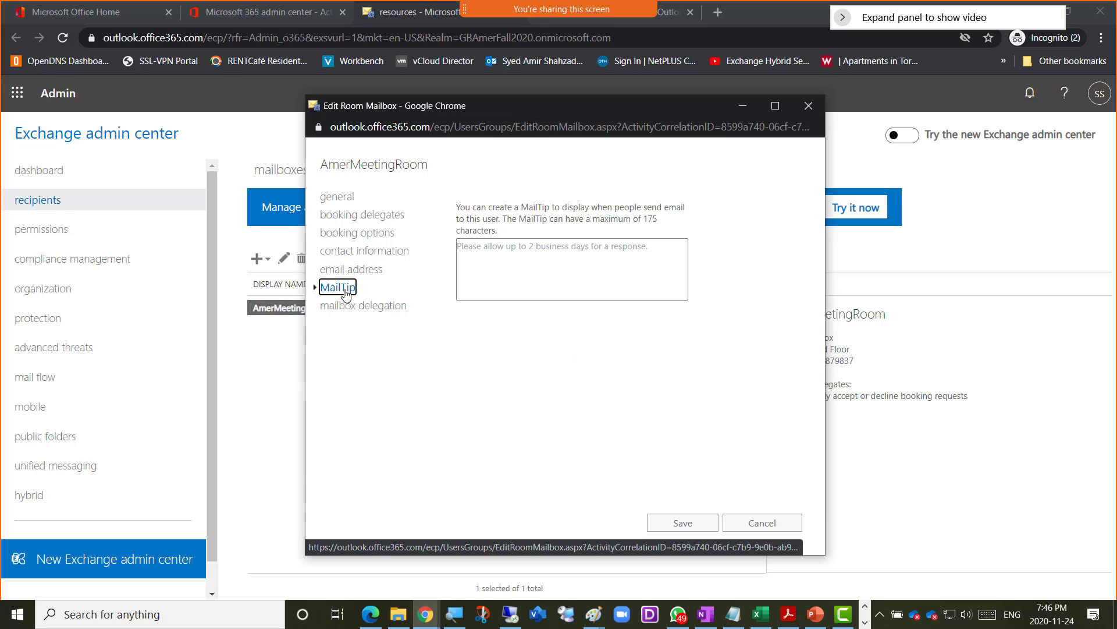
pyautogui.click(478, 261)
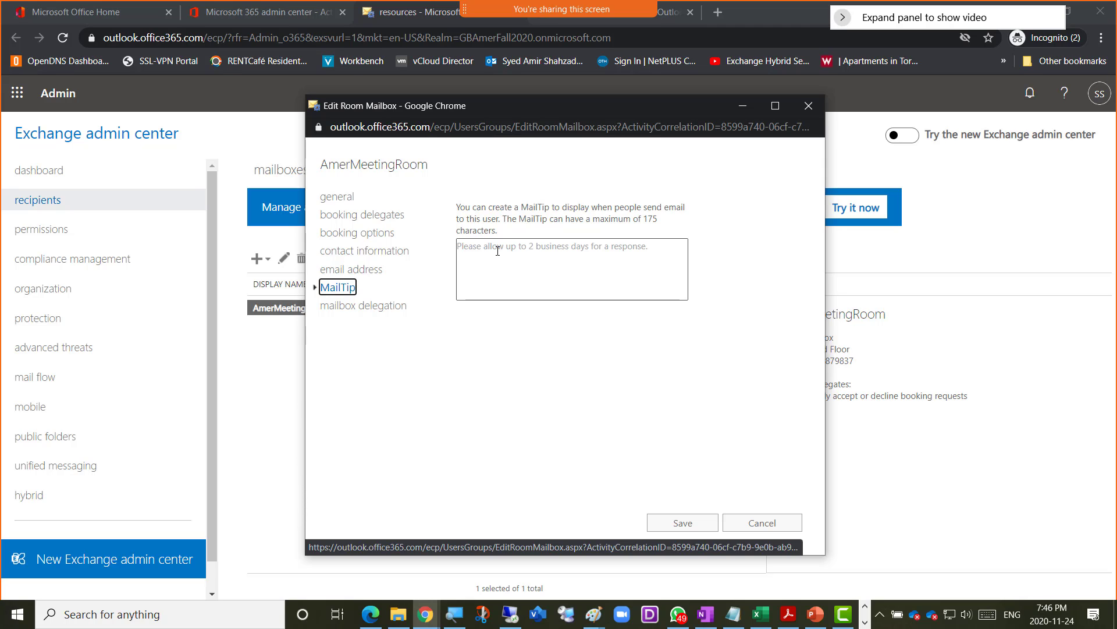
pyautogui.click(371, 308)
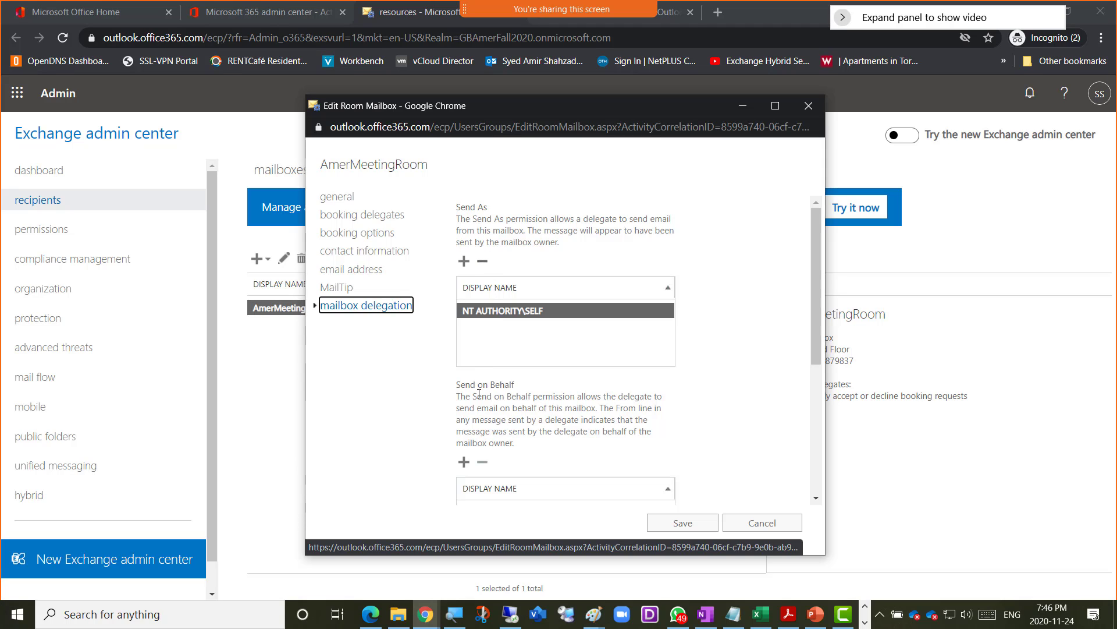
# - Scroll through mailbox delegation, highlighting the Send As and Full Access headings
pyautogui.scroll(-4, 694, 342)
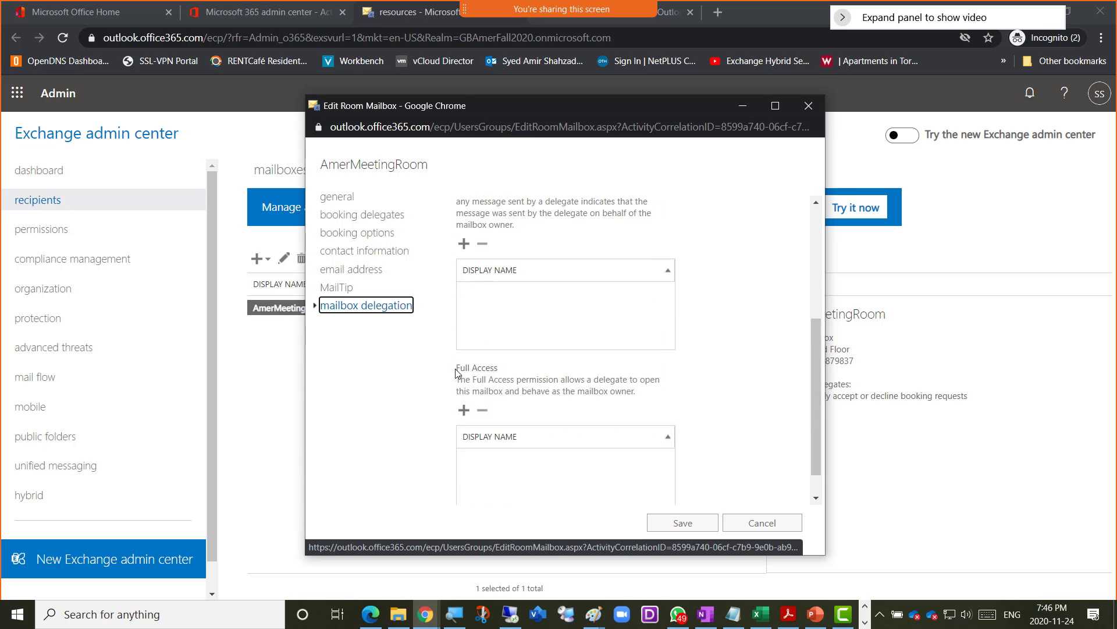
pyautogui.moveTo(457, 372); pyautogui.dragTo(505, 373)
pyautogui.scroll(3, 698, 352)
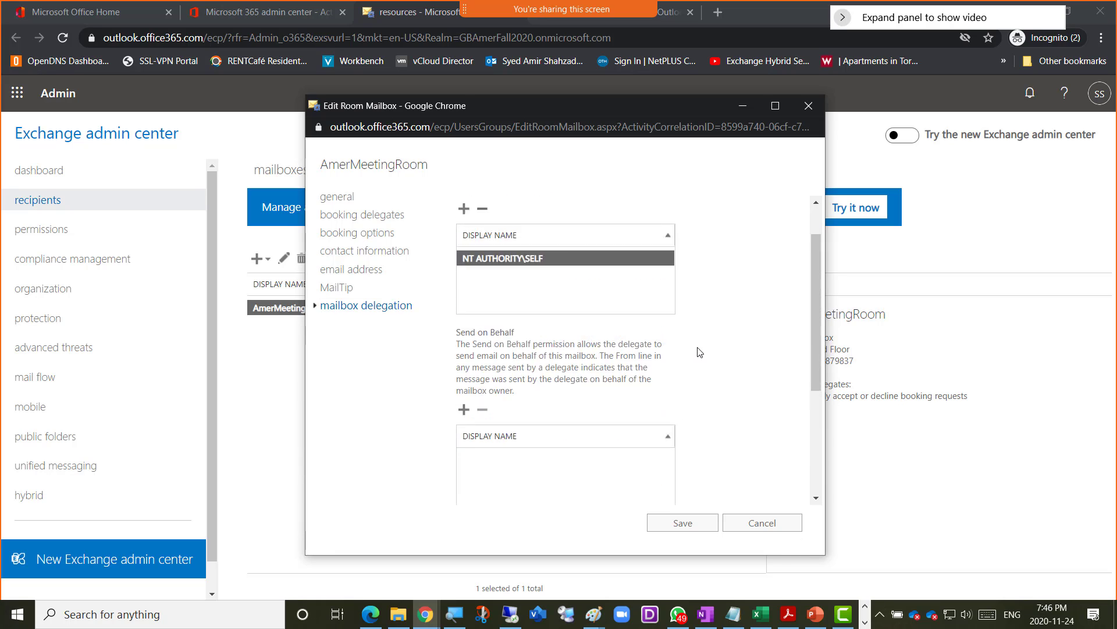
pyautogui.scroll(1, 700, 352)
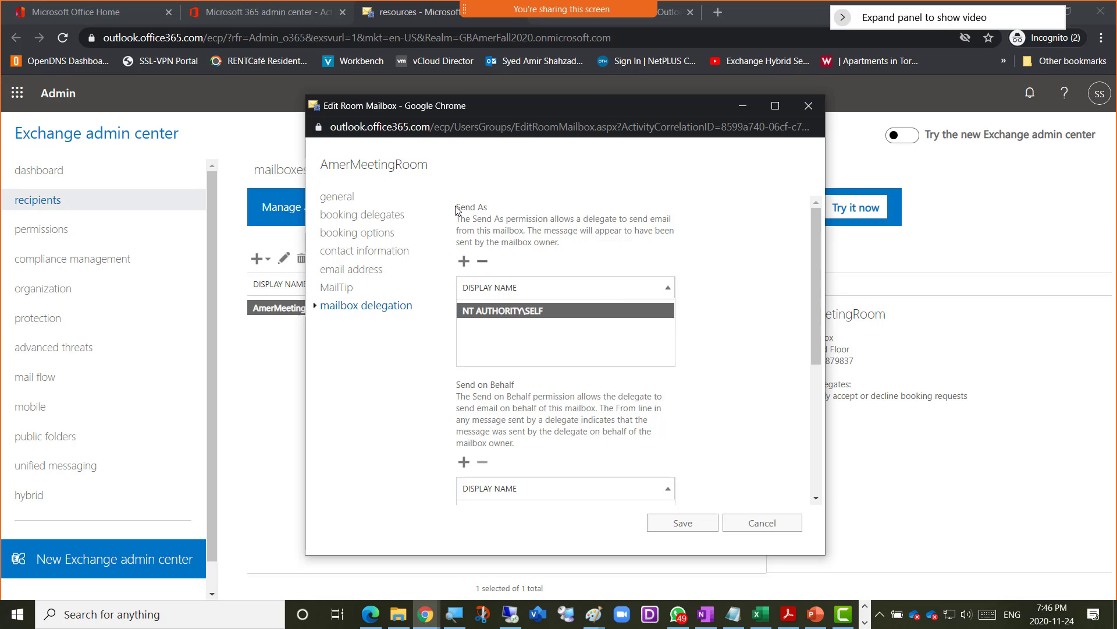
pyautogui.moveTo(457, 210); pyautogui.dragTo(498, 221)
pyautogui.click(486, 385)
pyautogui.moveTo(486, 385); pyautogui.dragTo(610, 395)
pyautogui.scroll(-4, 457, 359)
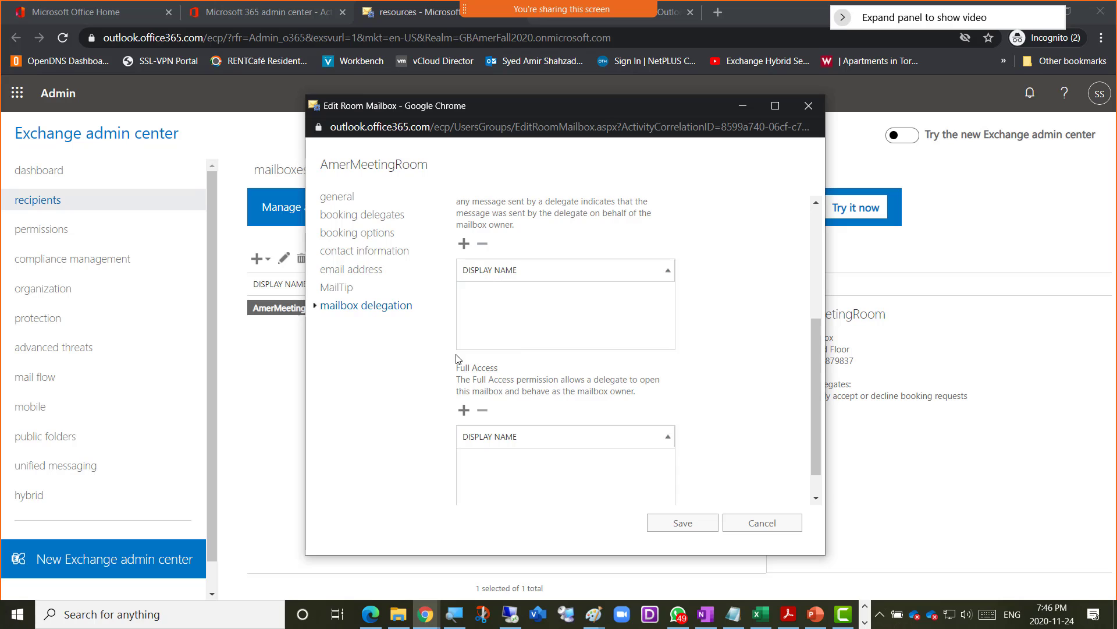
pyautogui.moveTo(457, 366); pyautogui.dragTo(521, 372)
pyautogui.scroll(4, 720, 376)
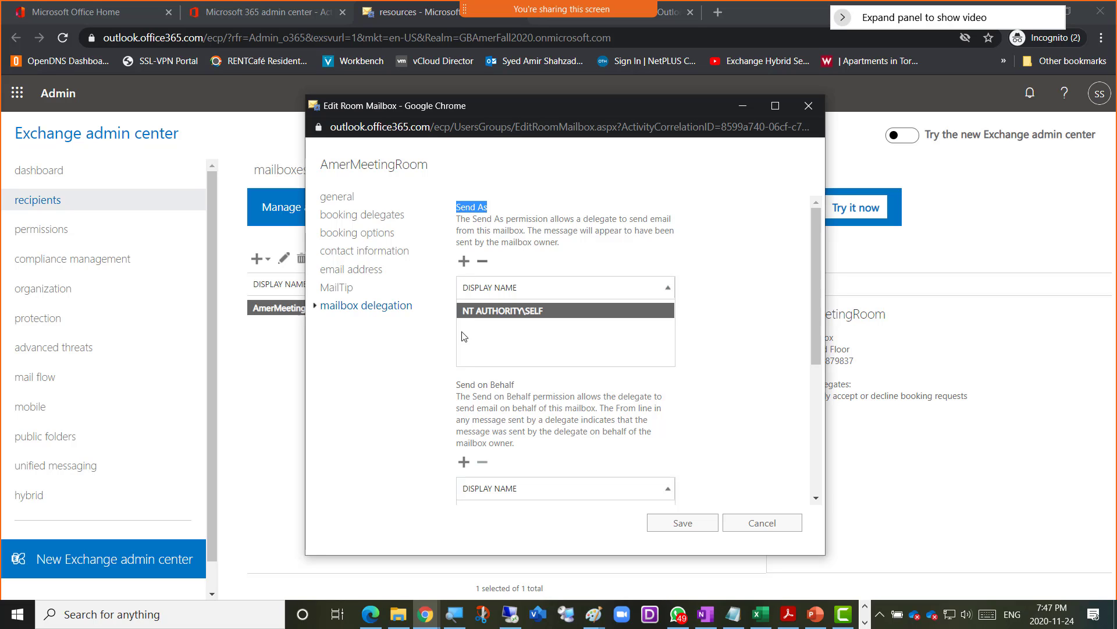
# - Highlight the Send on Behalf and Full Access headings, settling on the empty Full Access list
pyautogui.scroll(-1, 475, 396)
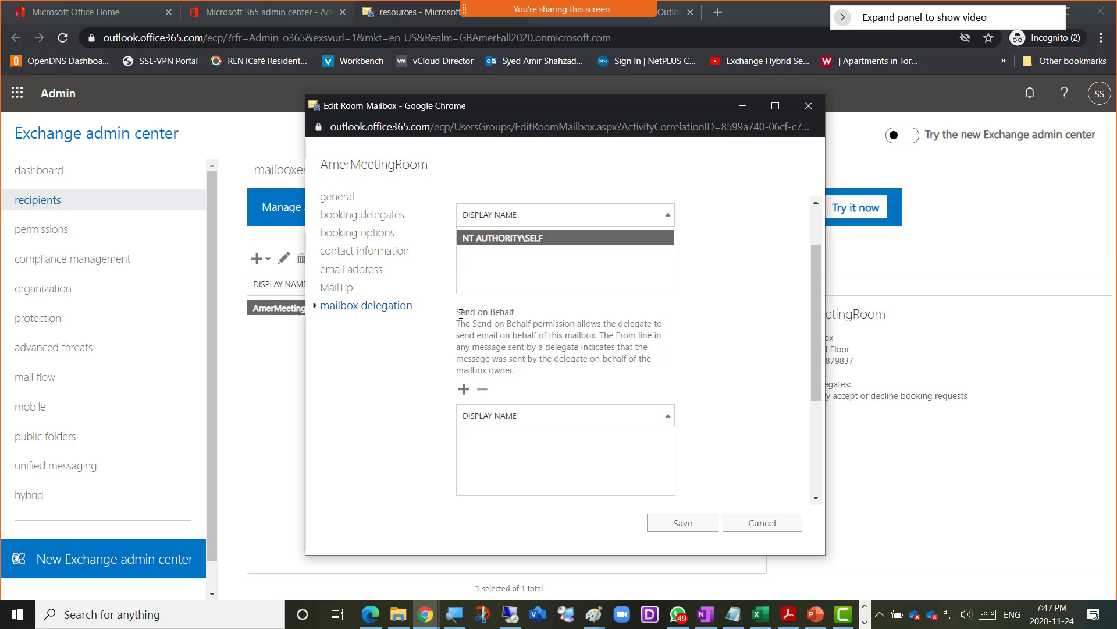
pyautogui.moveTo(461, 315); pyautogui.dragTo(523, 315)
pyautogui.scroll(-3, 583, 349)
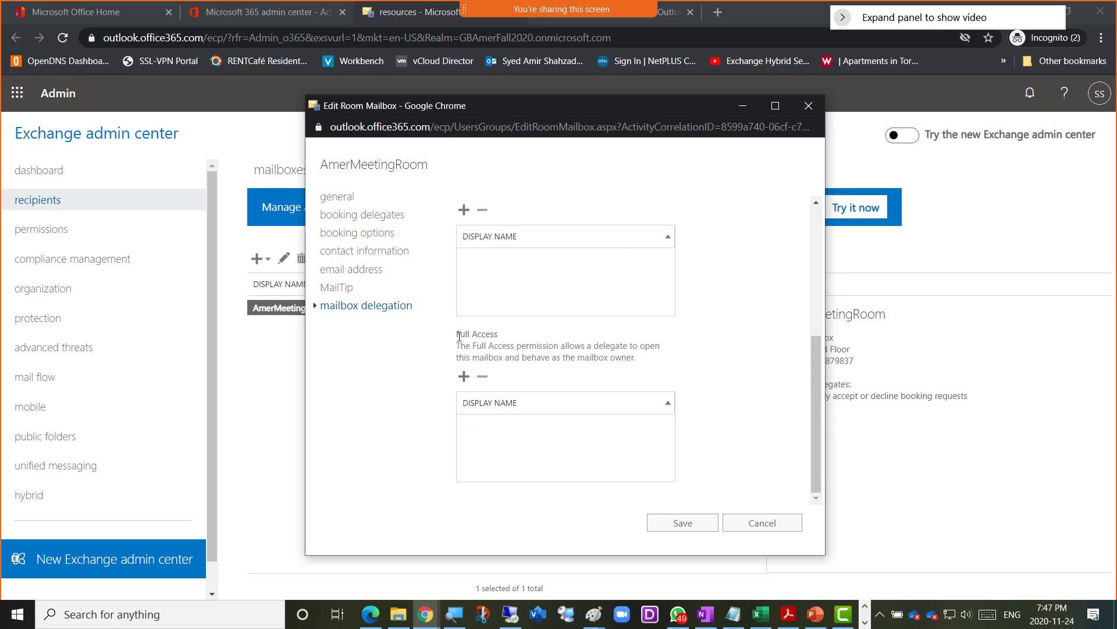
pyautogui.moveTo(459, 336); pyautogui.dragTo(513, 347)
pyautogui.click(499, 335)
pyautogui.scroll(4, 524, 291)
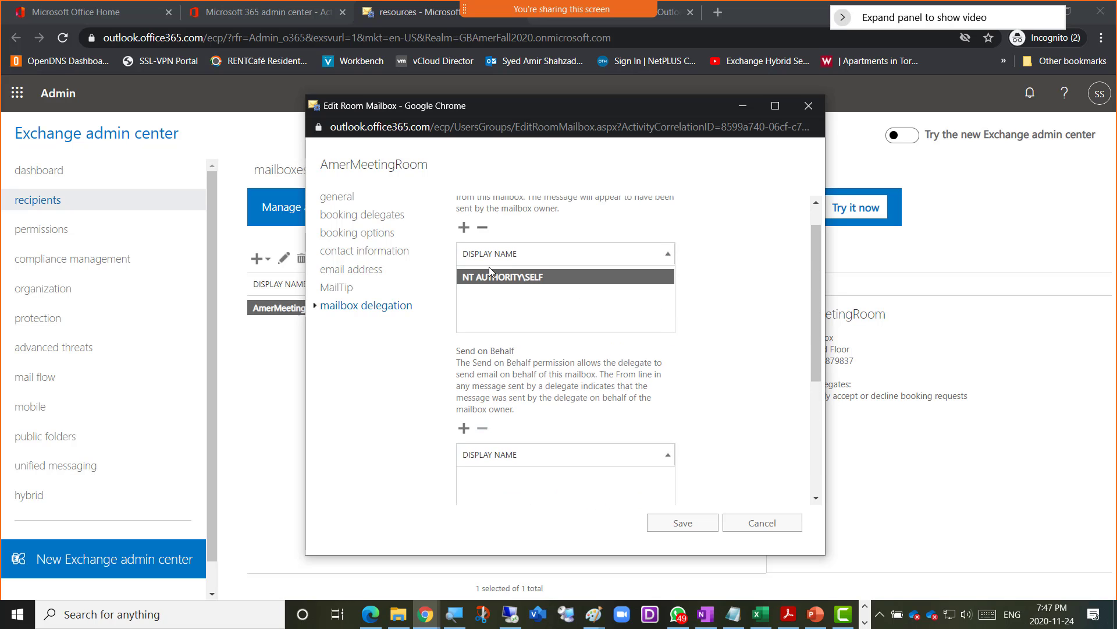
pyautogui.scroll(1, 489, 266)
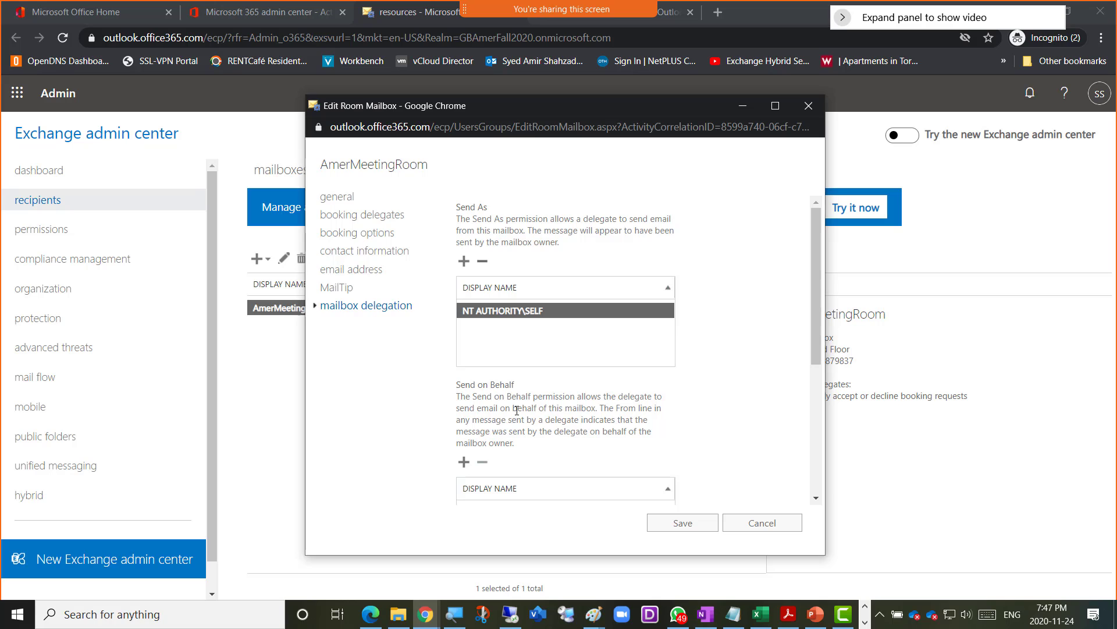
pyautogui.scroll(-4, 517, 410)
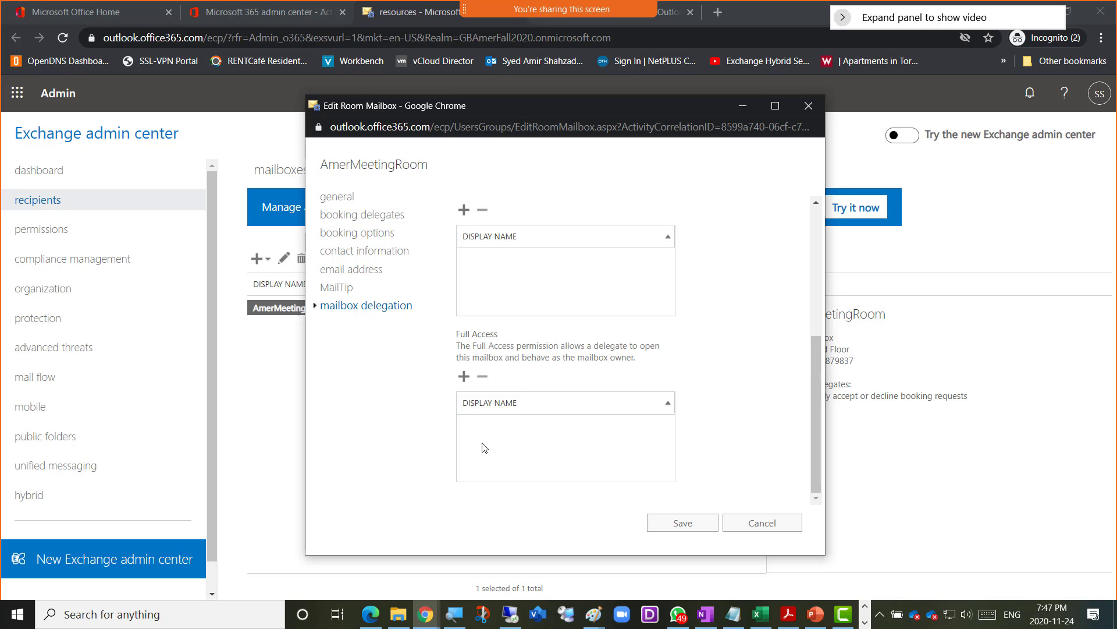
pyautogui.scroll(3, 613, 344)
pyautogui.scroll(2, 613, 345)
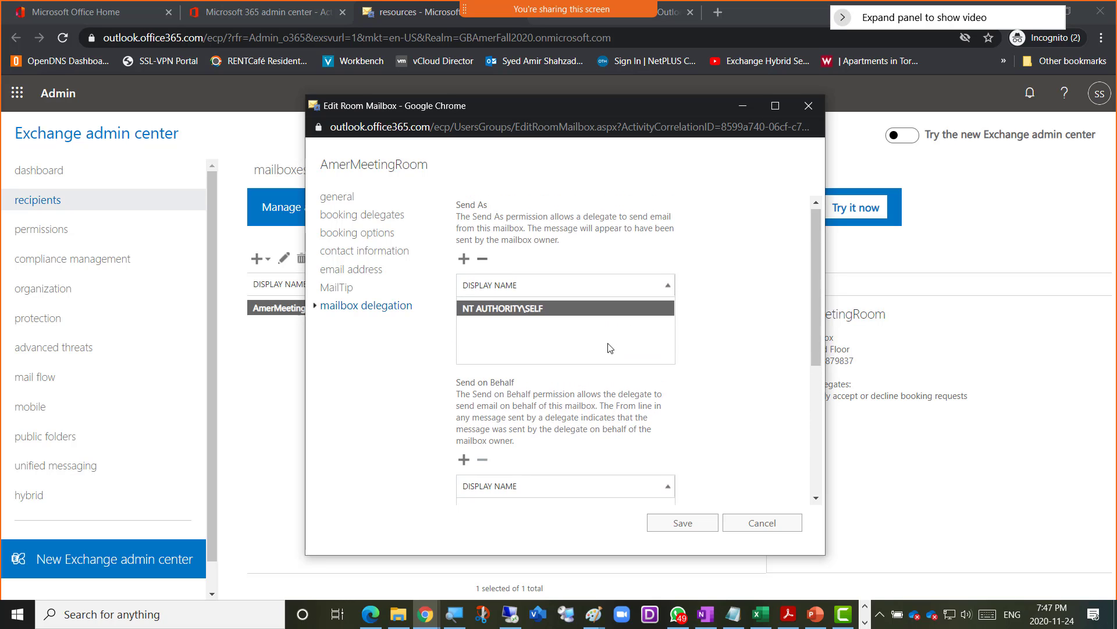
pyautogui.scroll(-3, 483, 364)
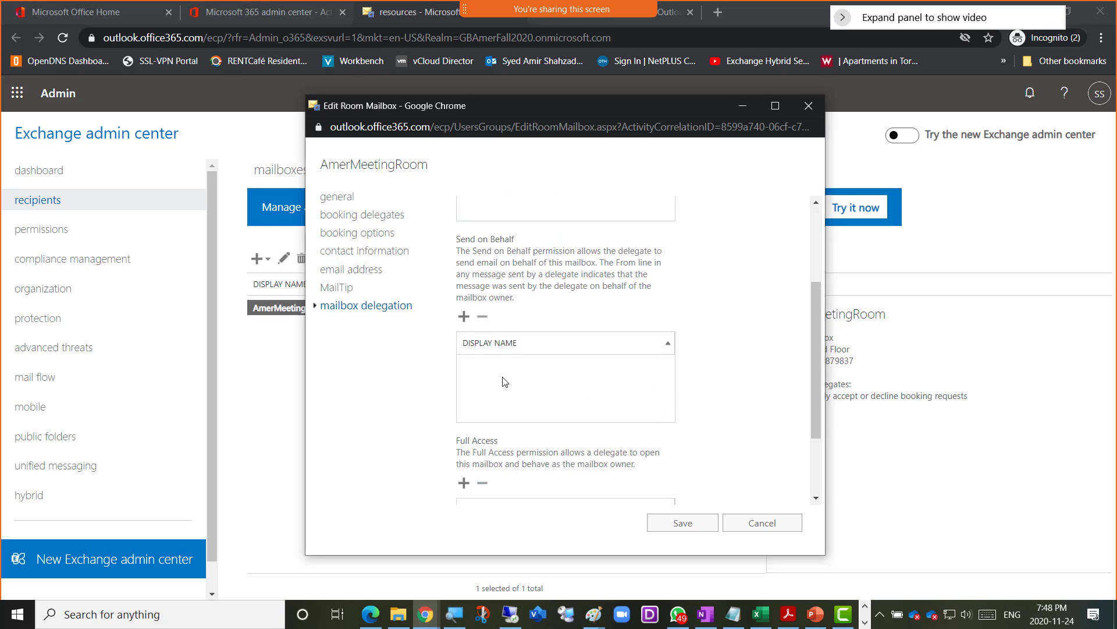
pyautogui.scroll(-2, 505, 384)
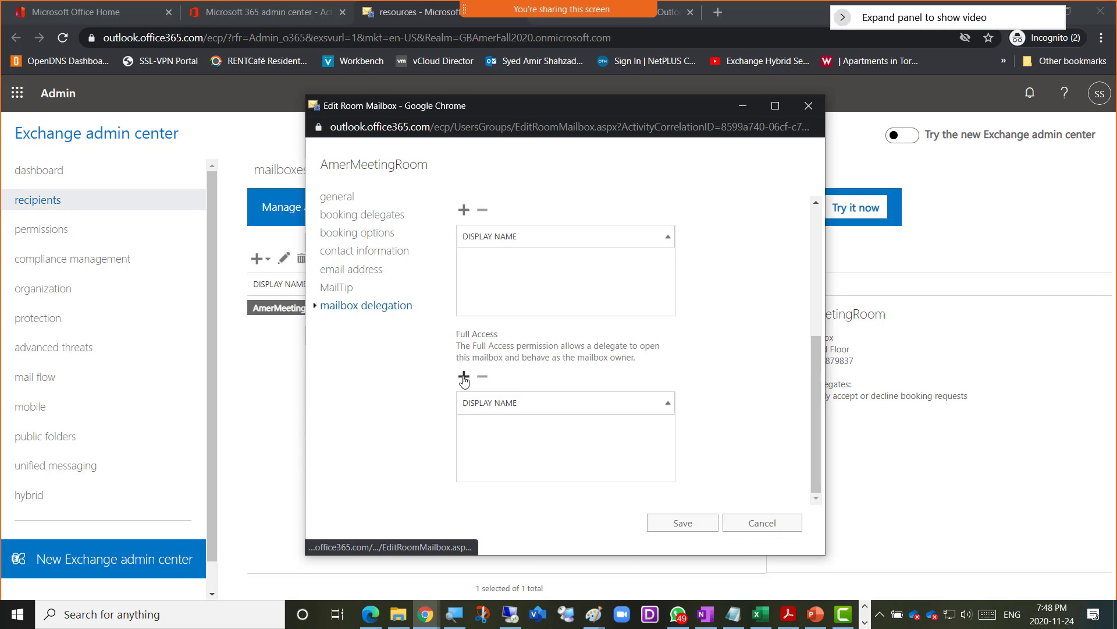
# - Search 'am' in the picker and add the admin account as AmerMeetingRoom's Full Access delegate
pyautogui.click(464, 376)
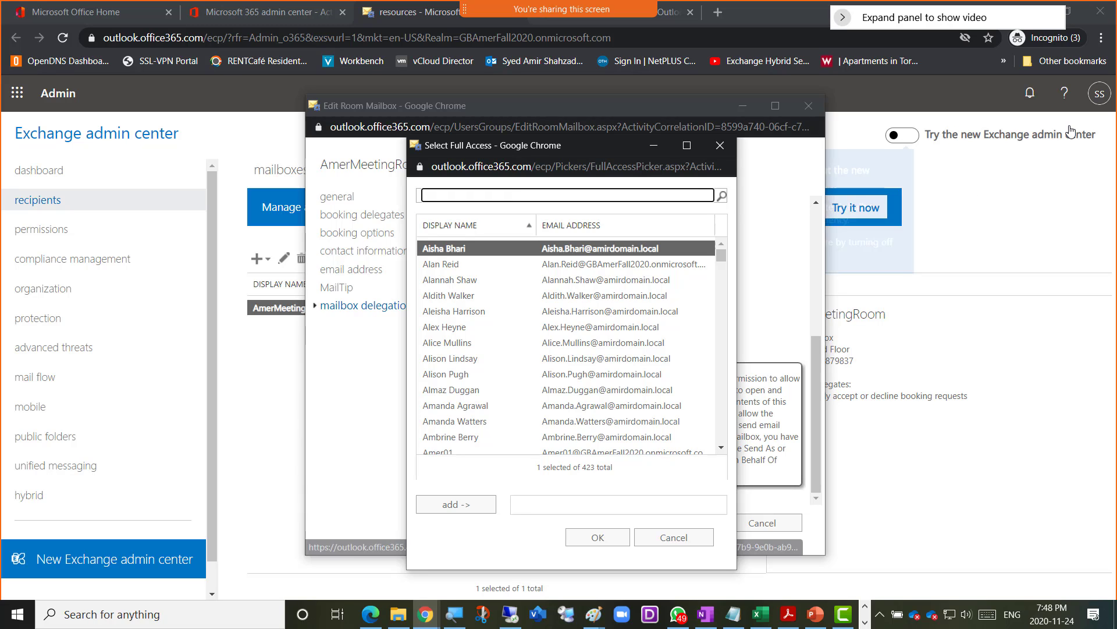
pyautogui.click(1099, 93)
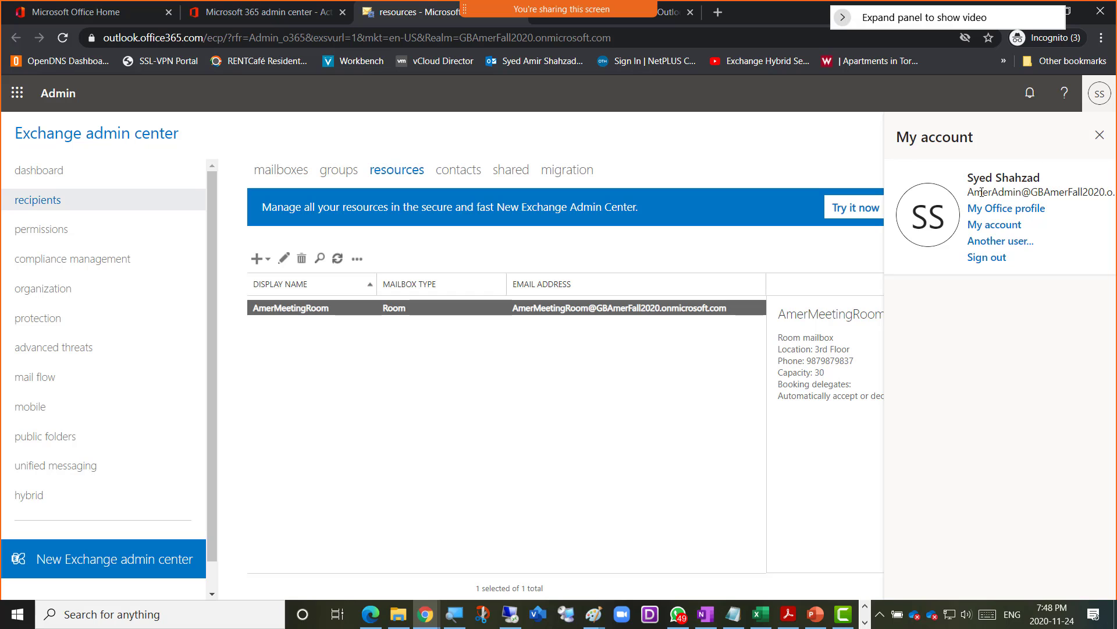
pyautogui.hotkey('alt', 'Tab')
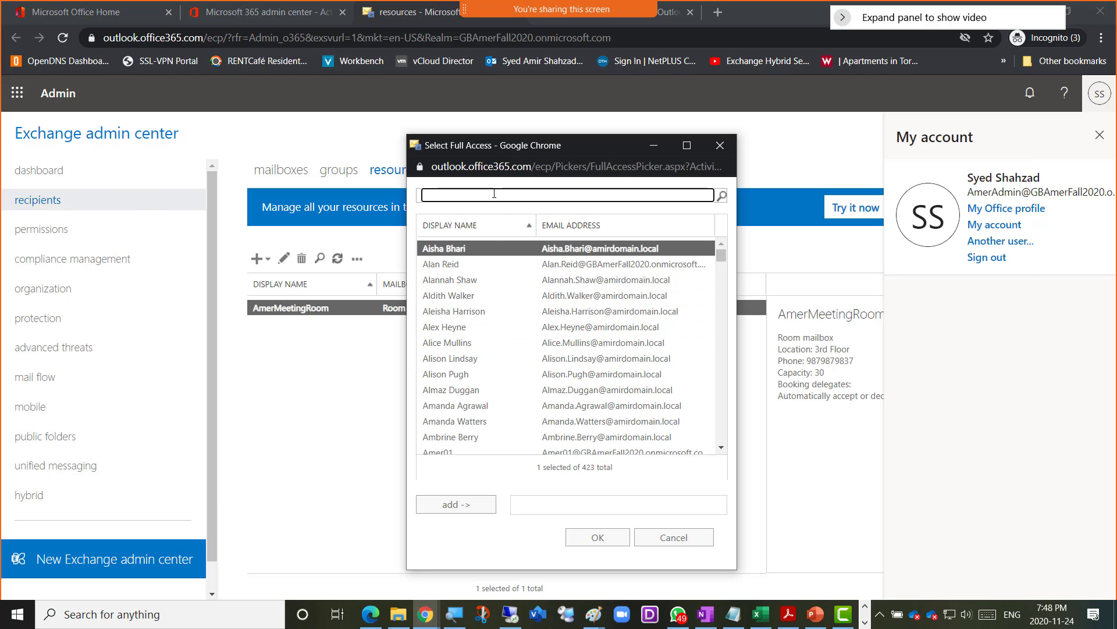
pyautogui.write('ameradmin')
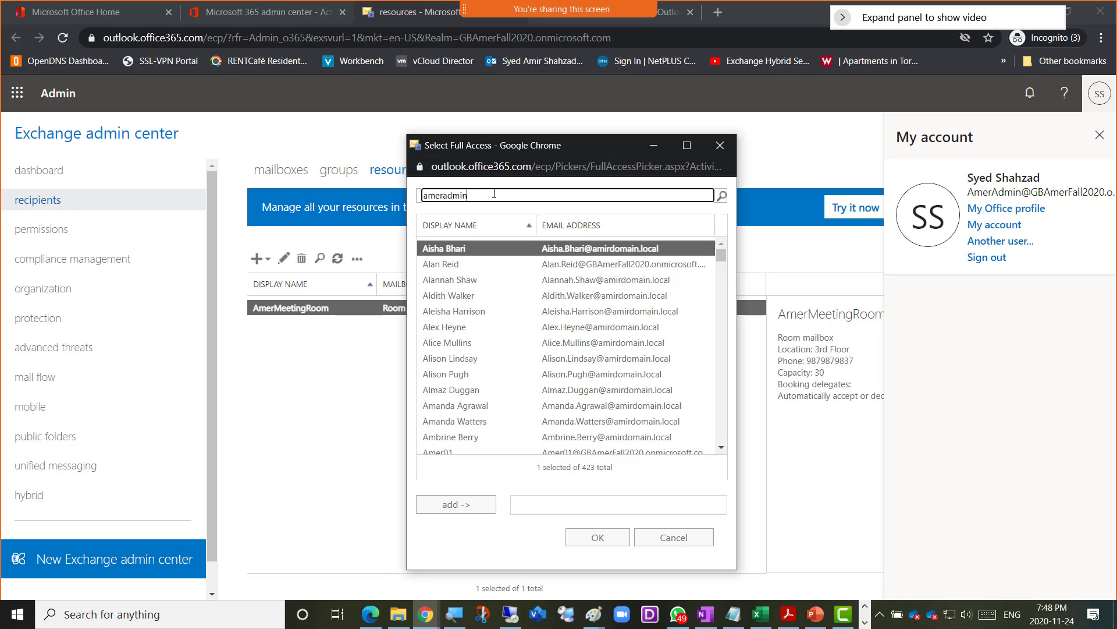
pyautogui.press('Return')
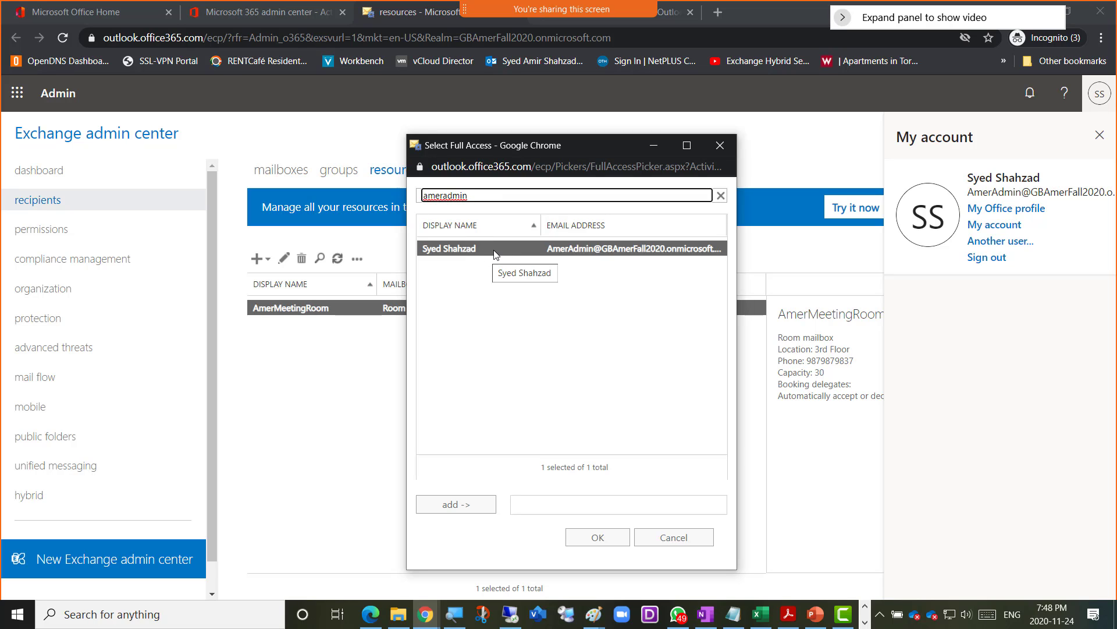
pyautogui.click(447, 511)
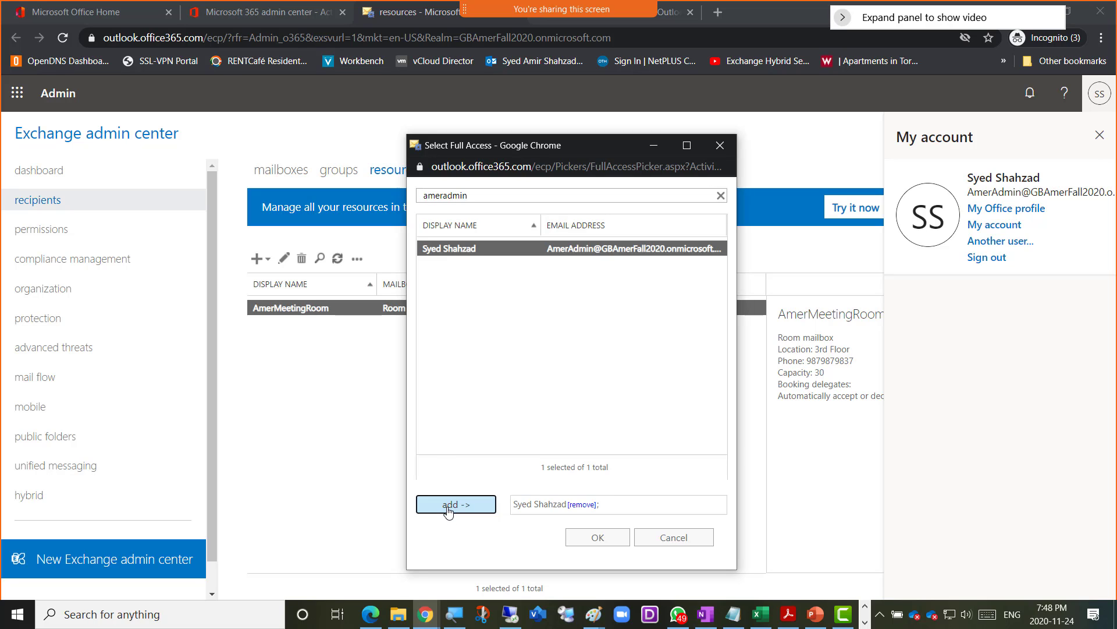
pyautogui.click(589, 546)
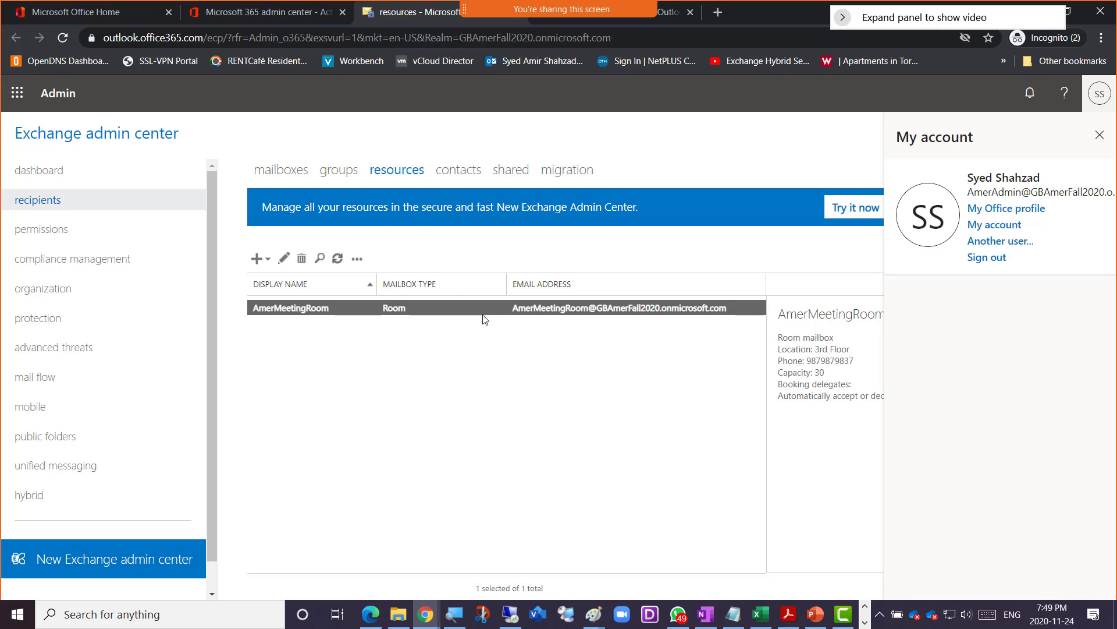
# - Refresh the Exchange admin center resources list twice, then return to the Outlook on the web calendar
pyautogui.click(337, 259)
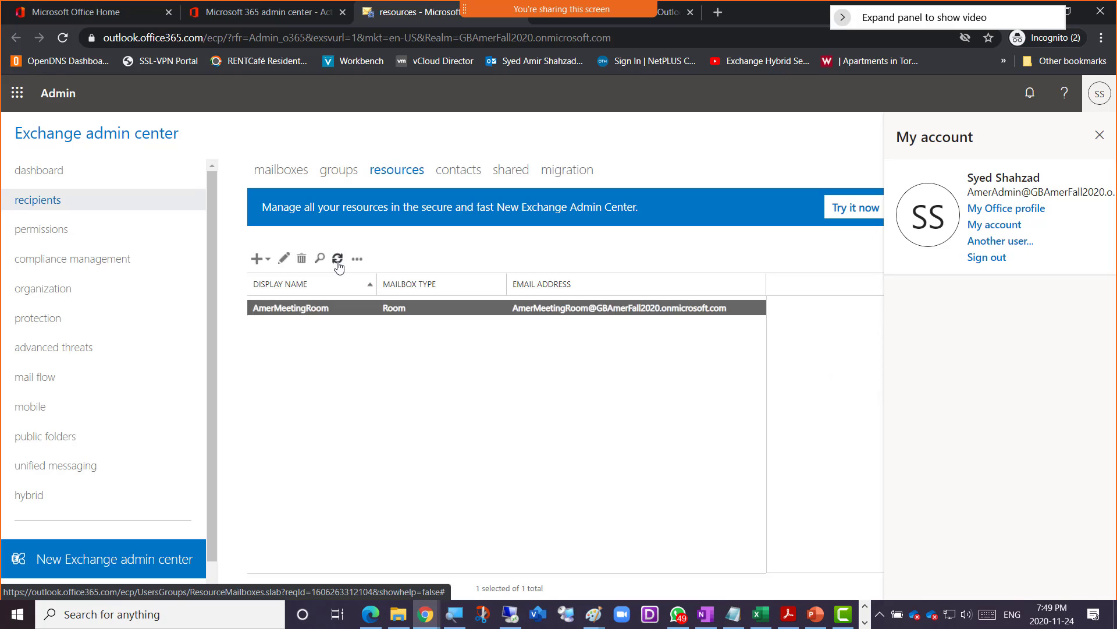
pyautogui.click(337, 259)
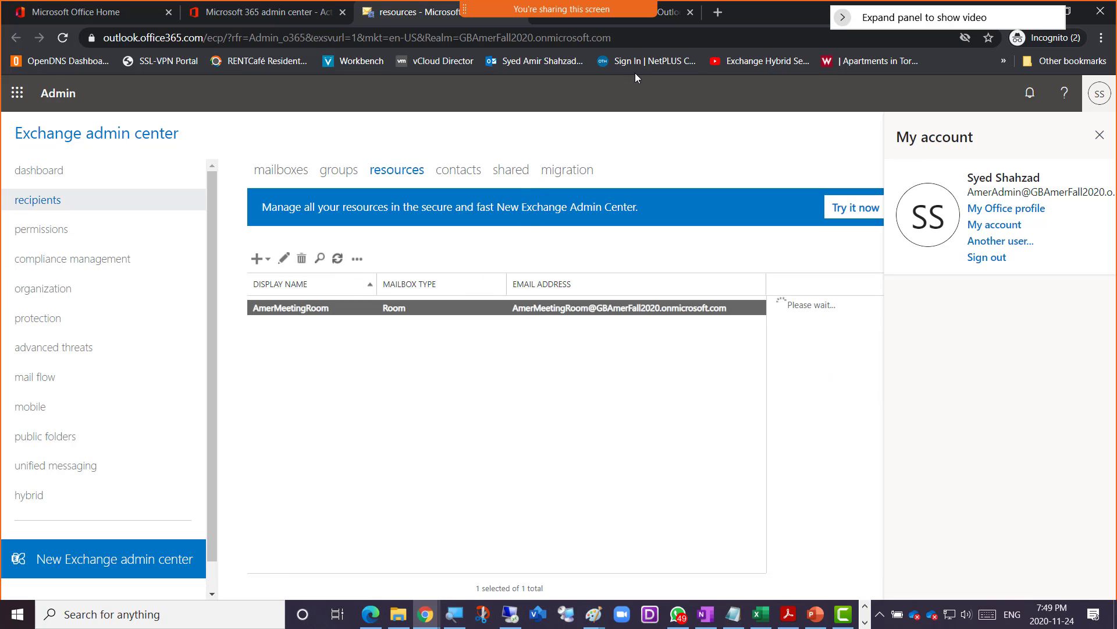
pyautogui.click(663, 16)
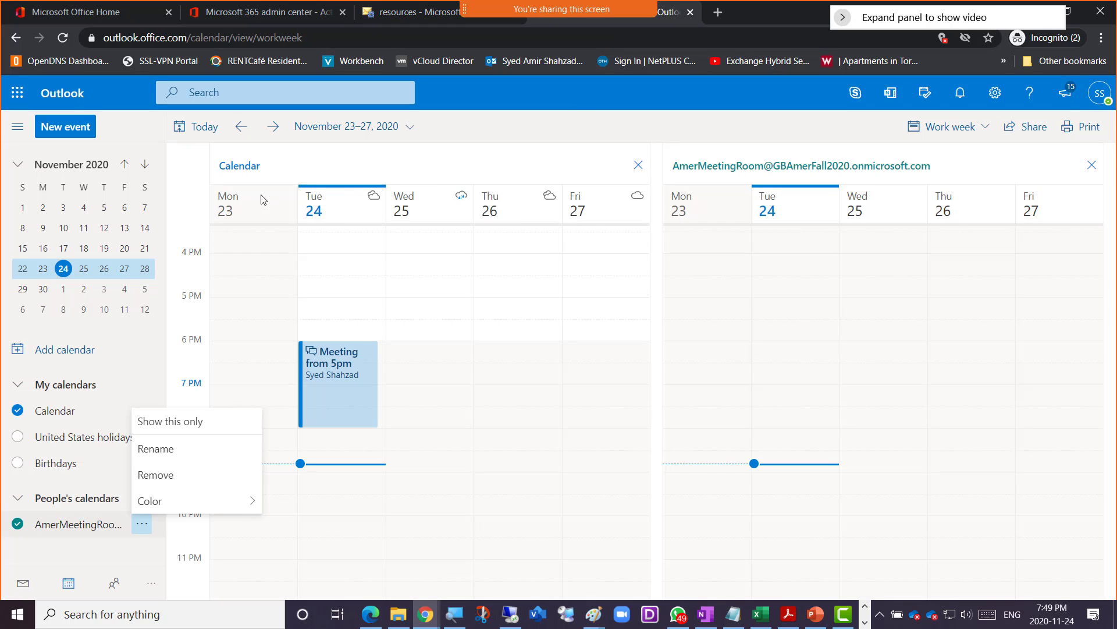
# - Reload the Outlook calendar, toggle AmerMeetingRoom under People's calendars off and on twice, and open its options
pyautogui.click(62, 38)
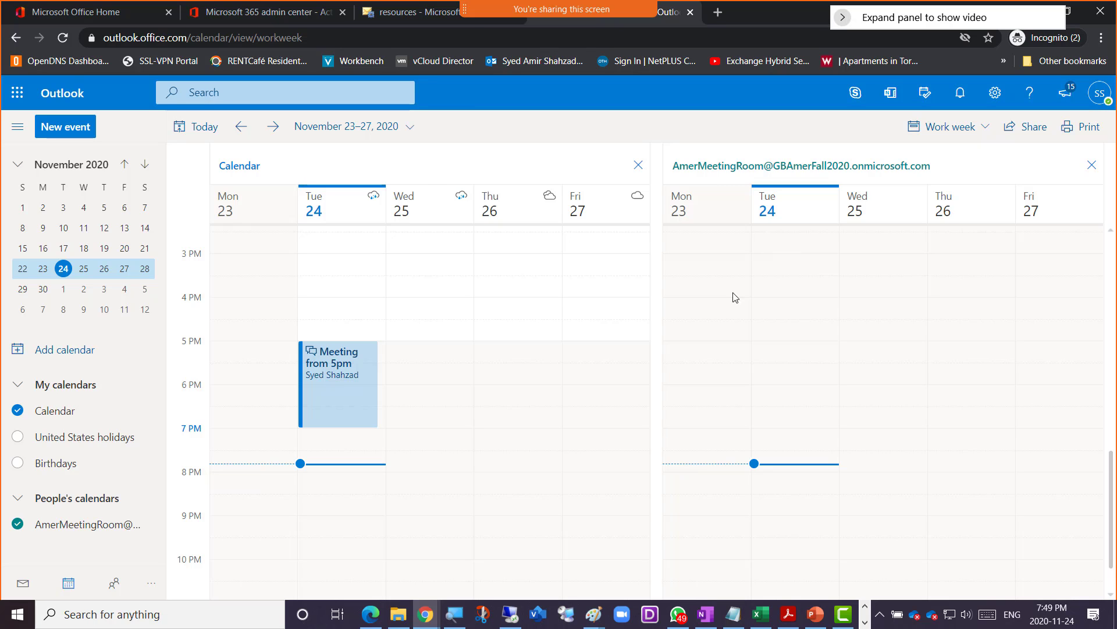
pyautogui.click(40, 526)
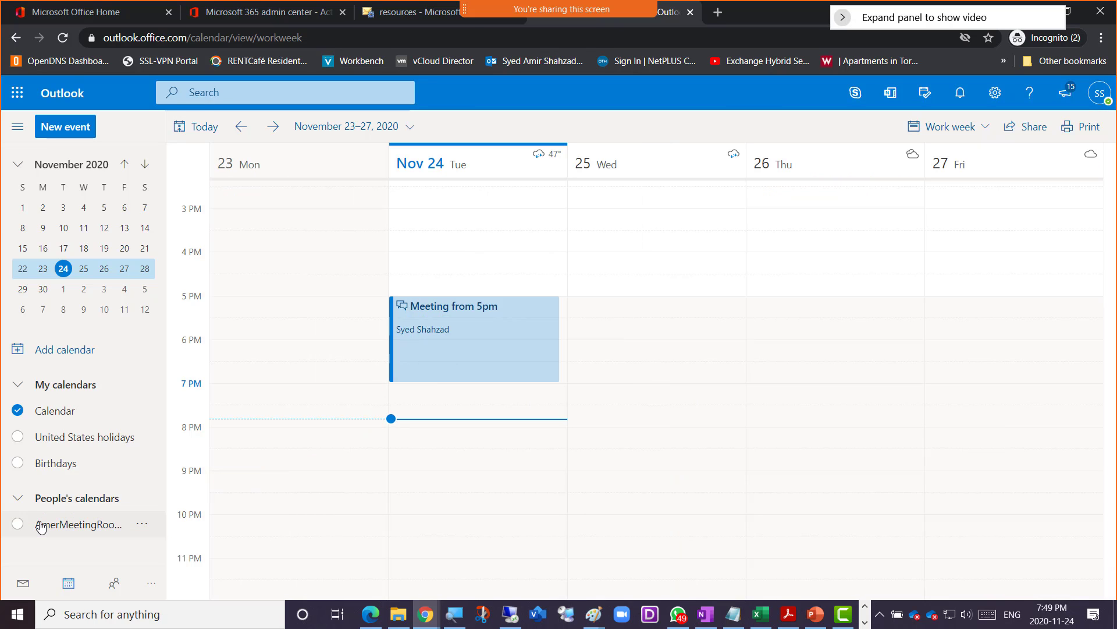
pyautogui.click(39, 525)
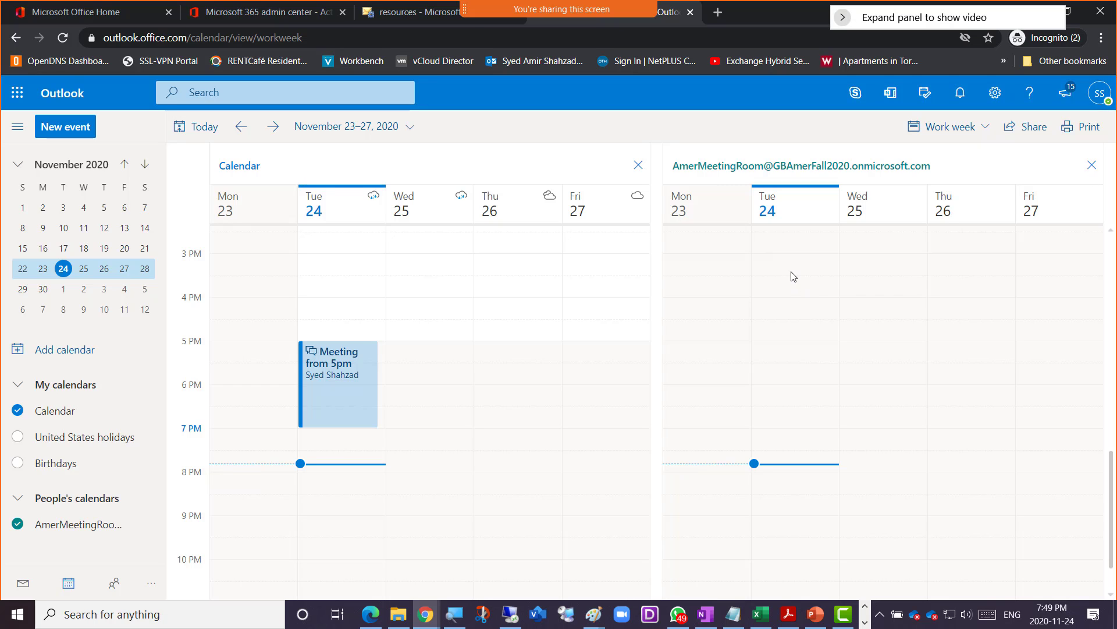
pyautogui.click(1092, 165)
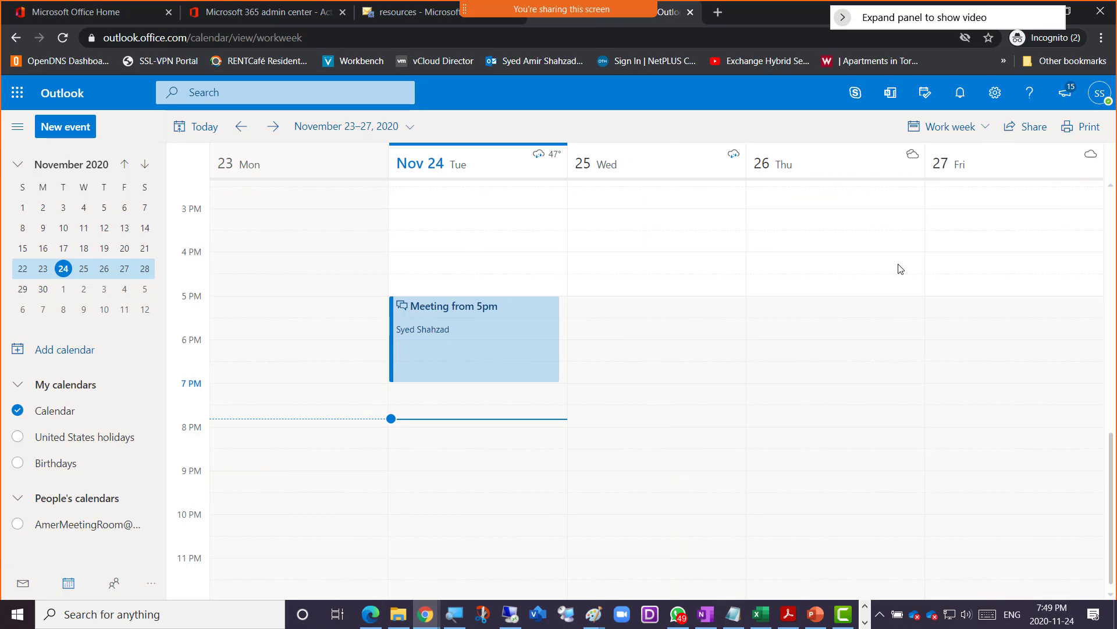
pyautogui.click(56, 527)
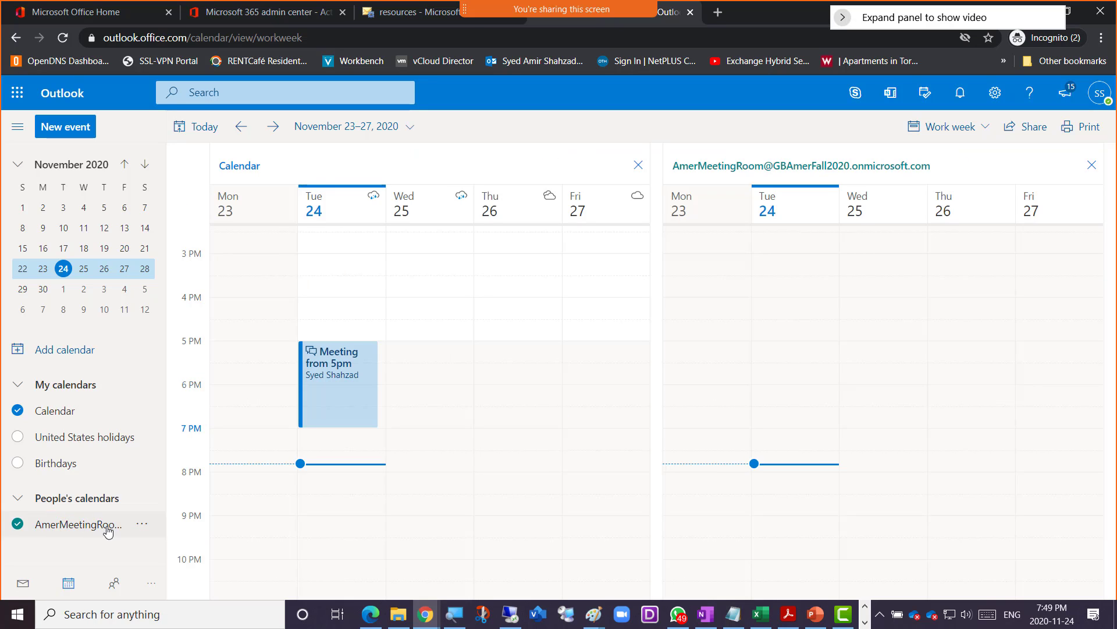
pyautogui.click(144, 526)
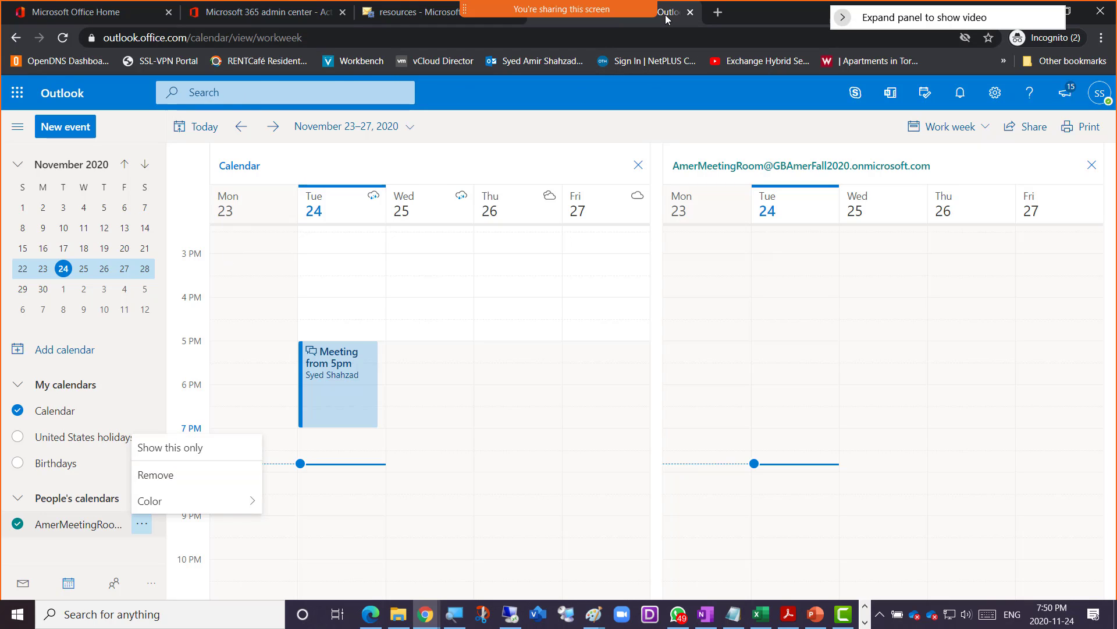
# - Go back to Exchange admin center and close the My account flyout to reveal the resources list
pyautogui.click(402, 15)
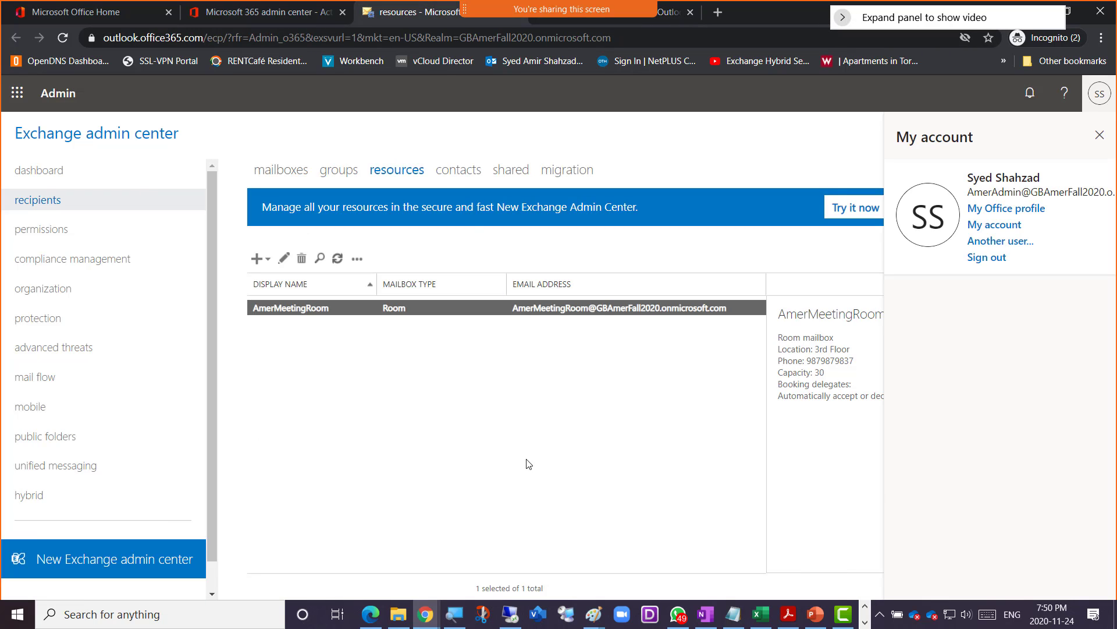
pyautogui.click(1099, 135)
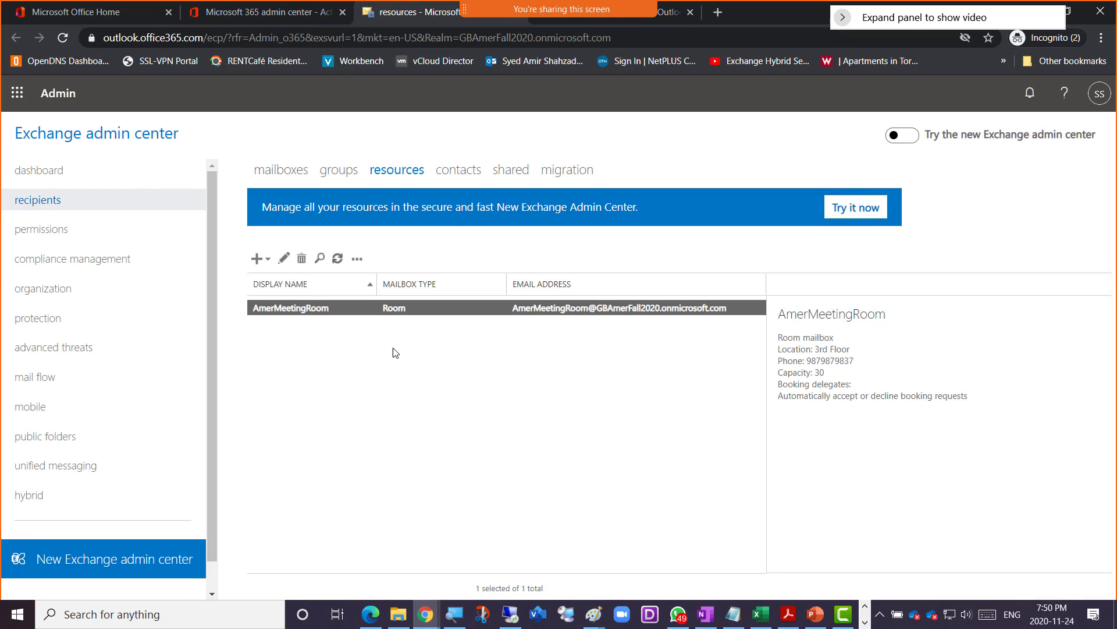
# - Save the admin's Full Access delegation in AmerMeetingRoom's Edit Room Mailbox and acknowledge the success message
pyautogui.doubleClick(389, 309)
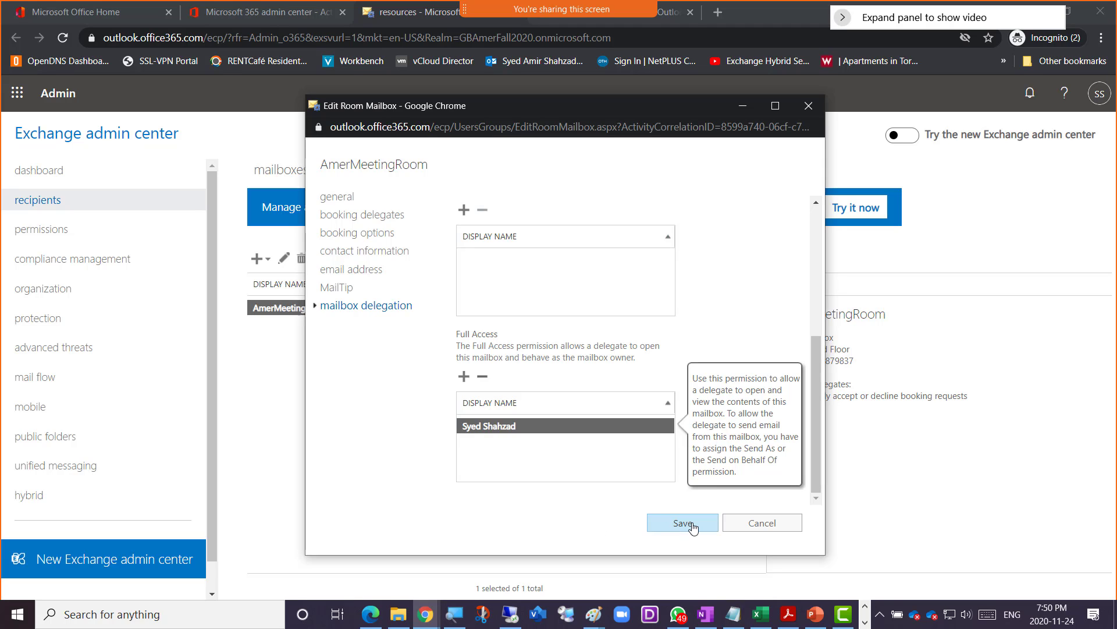
pyautogui.click(690, 529)
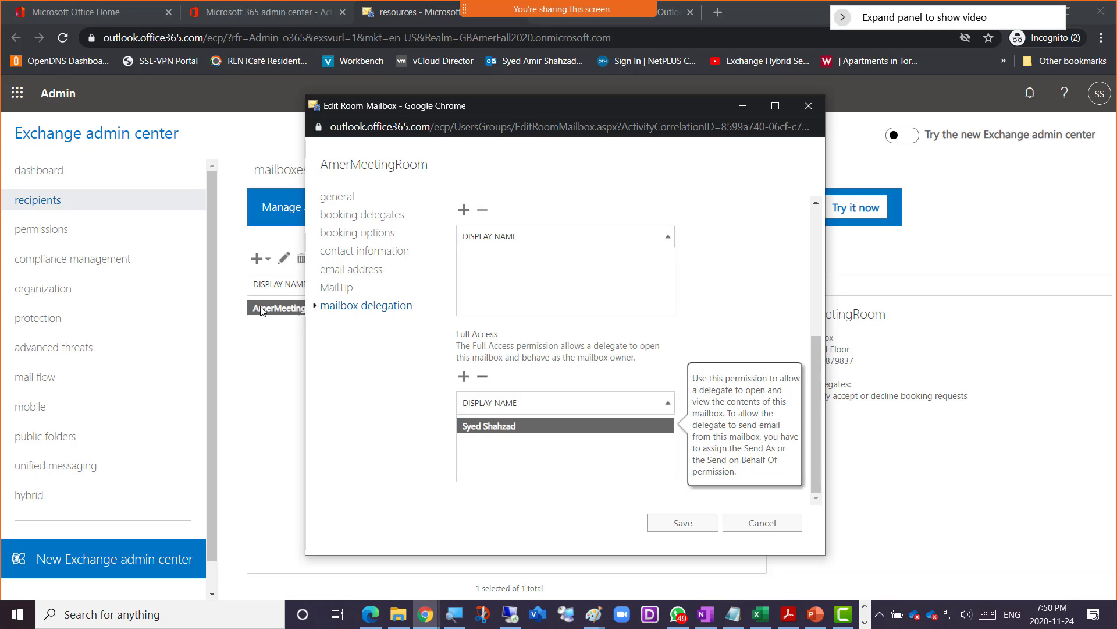
pyautogui.click(686, 524)
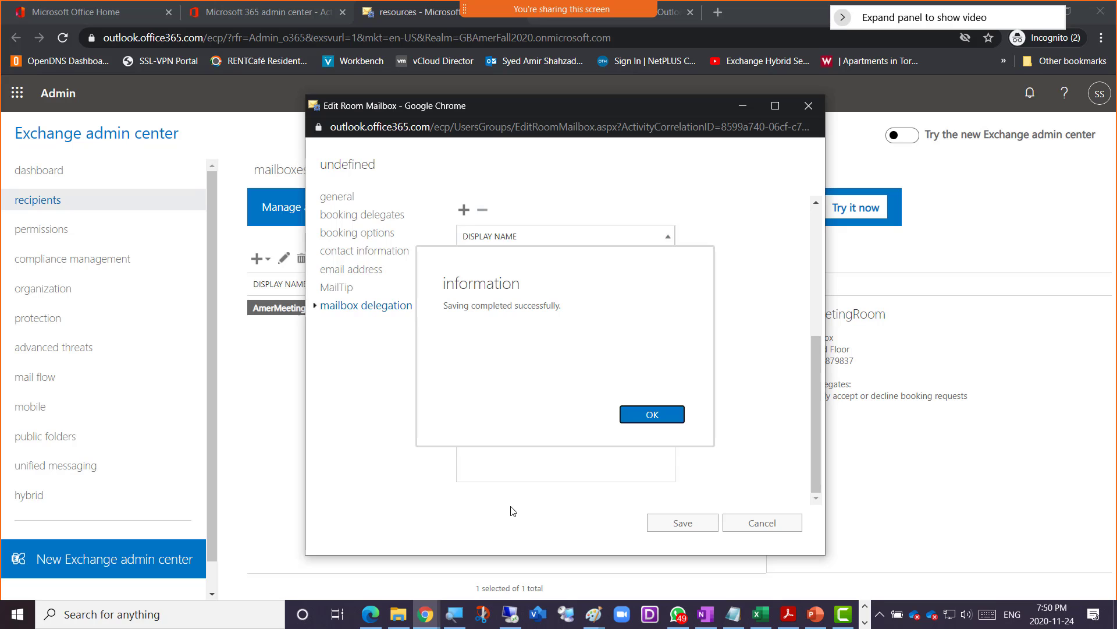
pyautogui.click(648, 415)
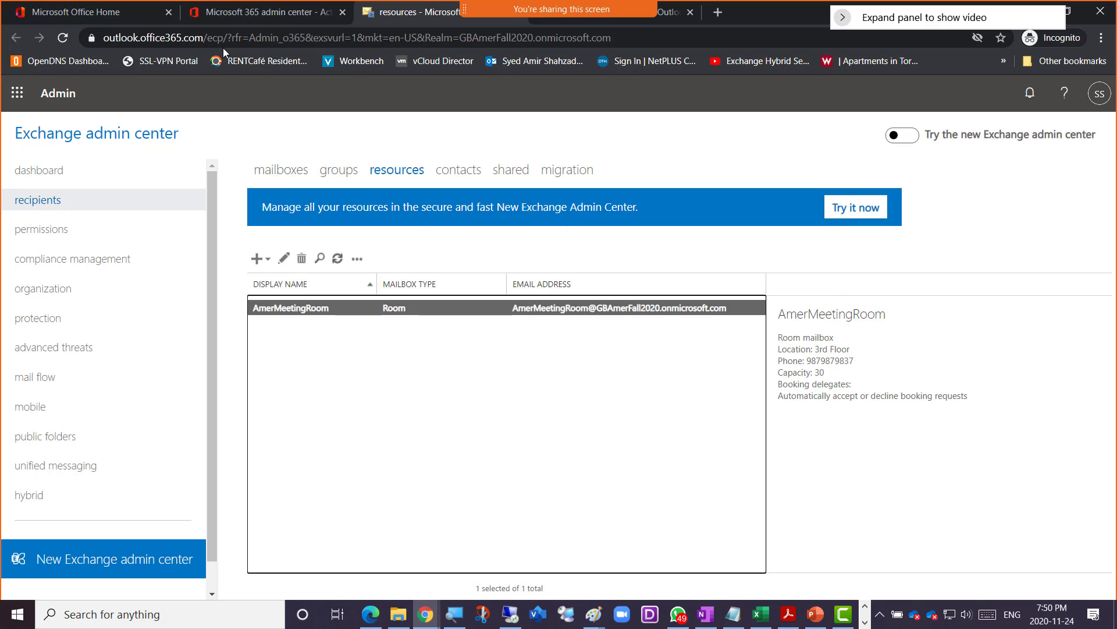
pyautogui.click(669, 13)
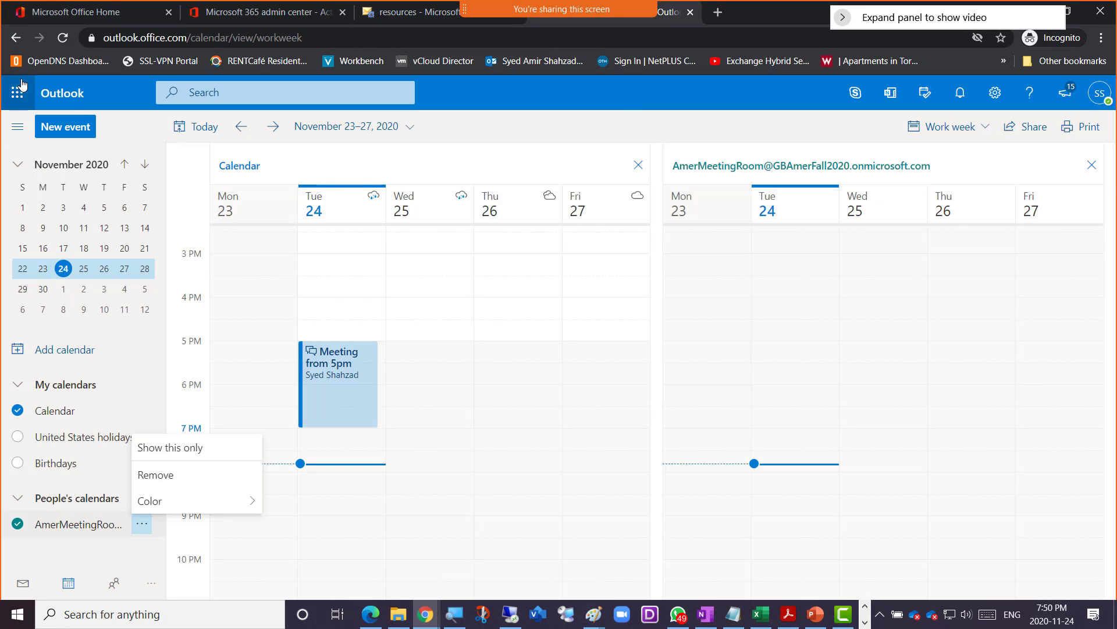
# - Refresh Outlook with F5, then remove the AmerMeetingRoom calendar via its options menu and confirm
pyautogui.press('F5')
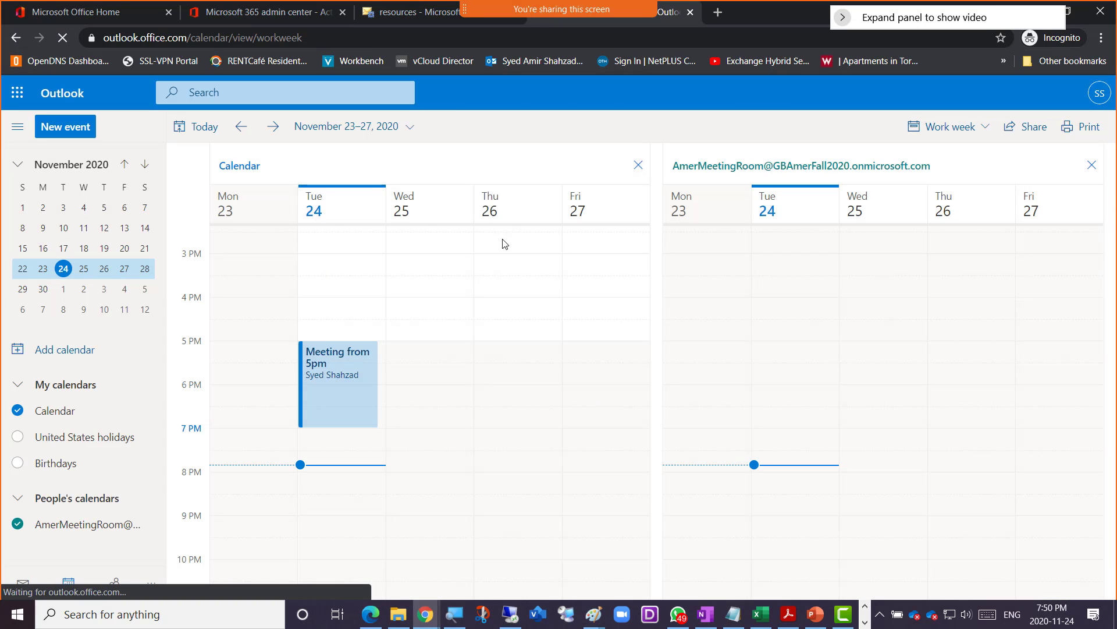
pyautogui.click(51, 530)
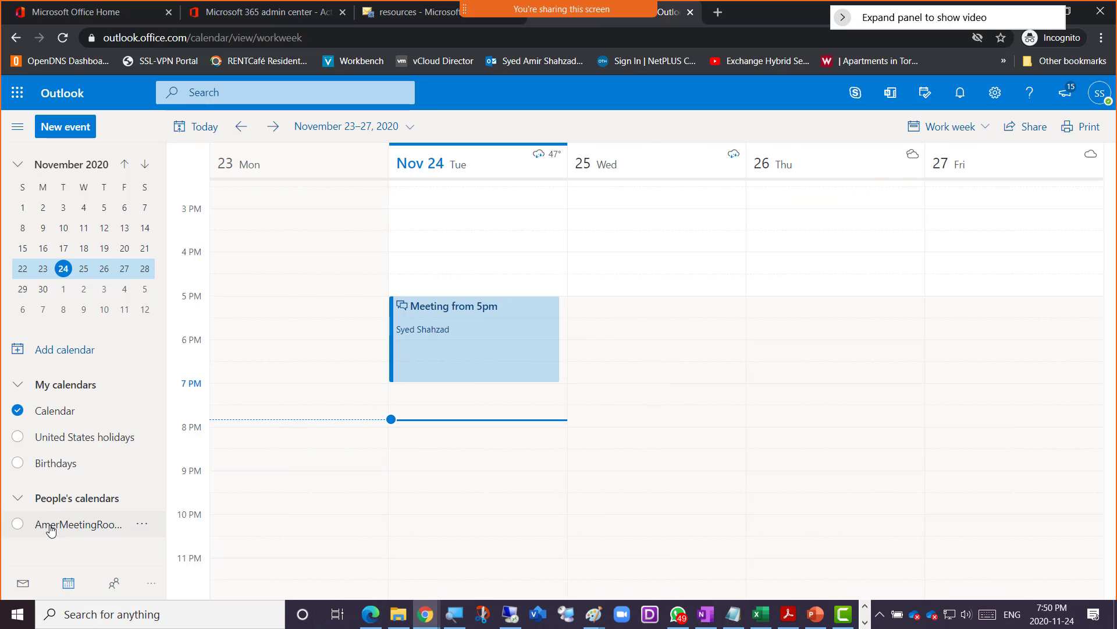
pyautogui.click(145, 530)
pyautogui.click(166, 475)
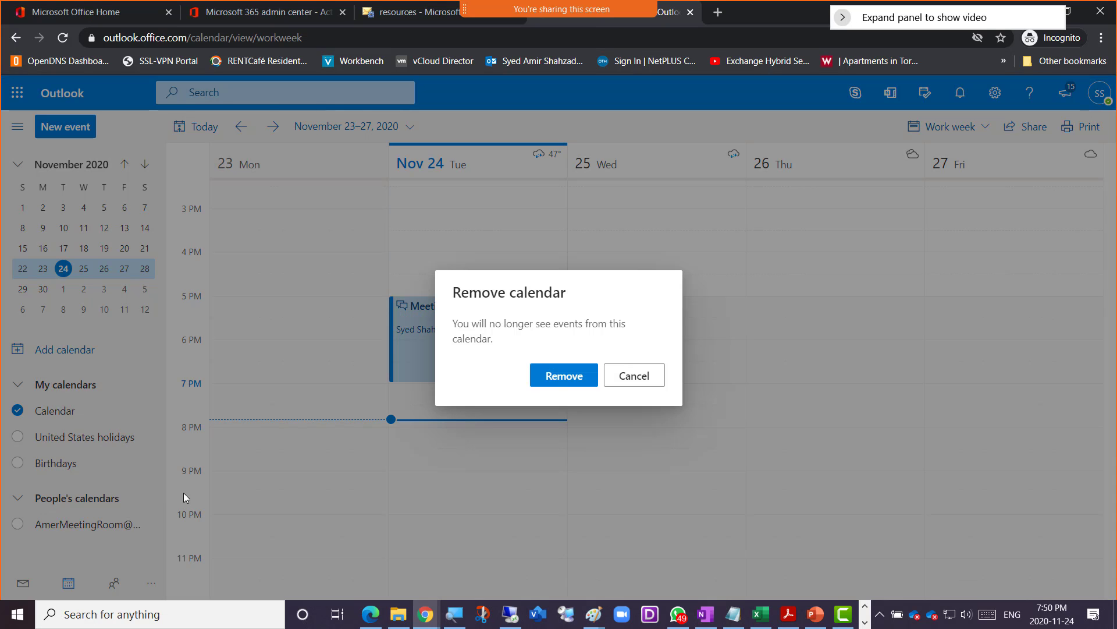
pyautogui.click(556, 376)
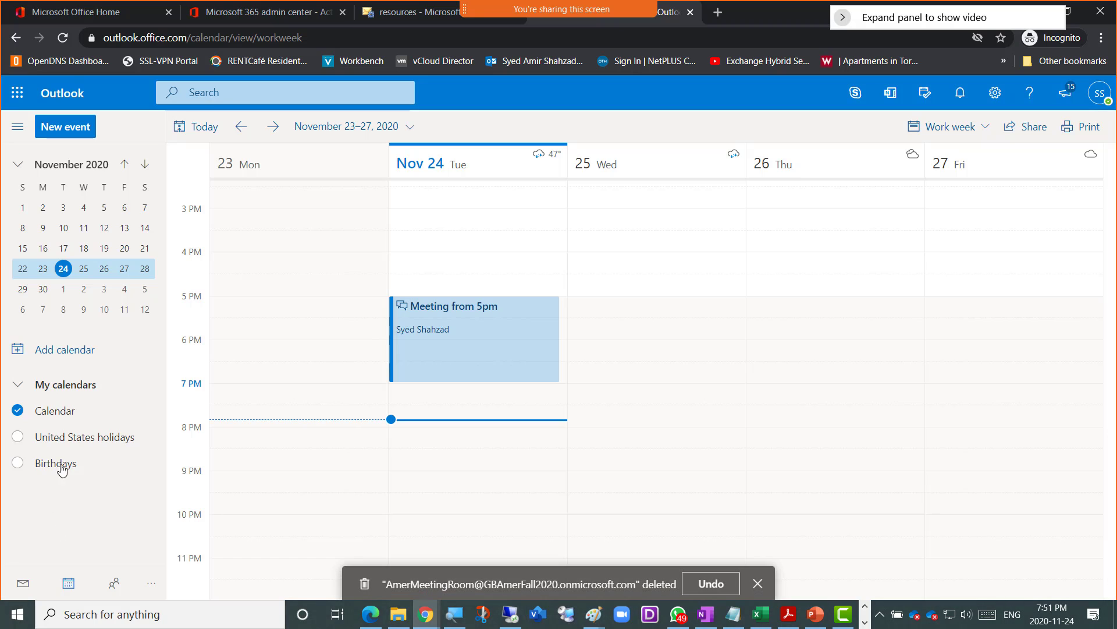
# - Open Add calendar > Add from directory and try pasting into the empty name field, then return to Exchange
pyautogui.click(65, 349)
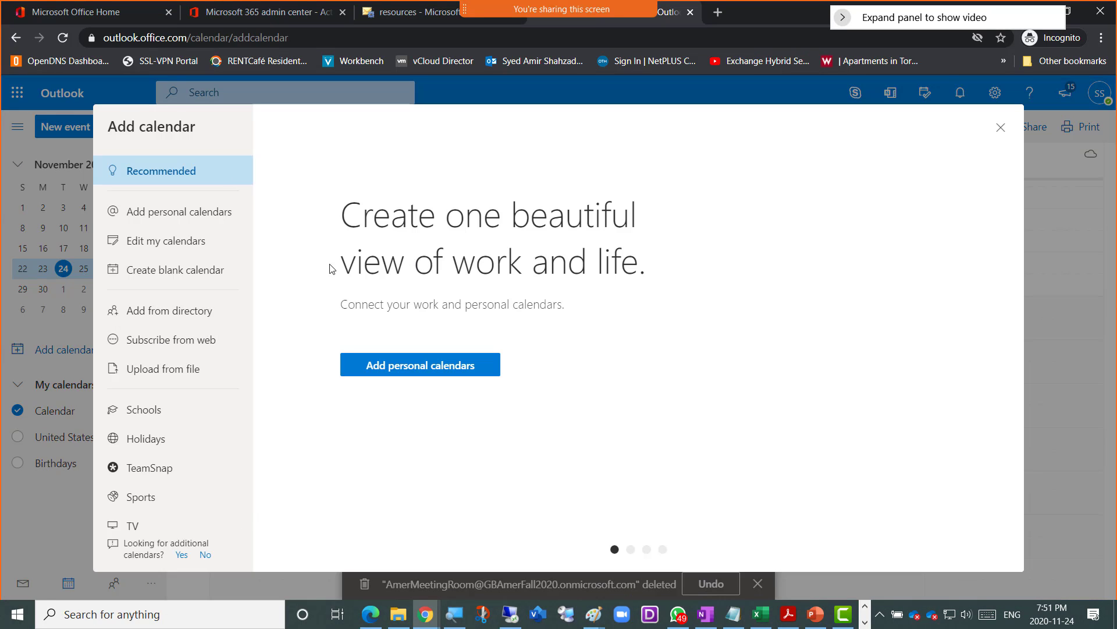
pyautogui.click(178, 313)
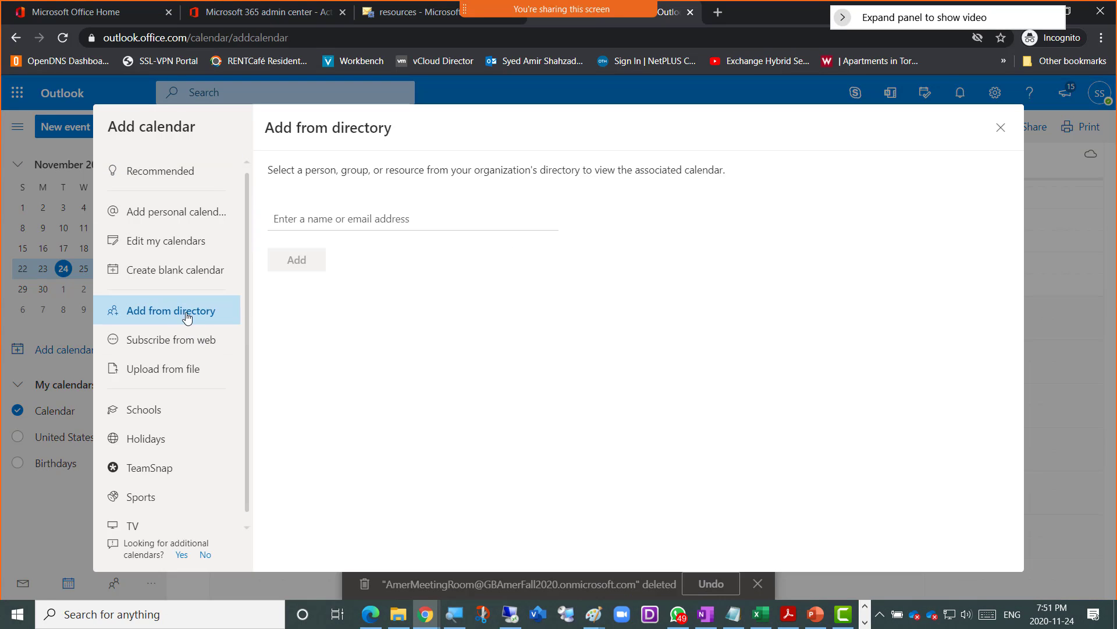
pyautogui.rightClick(339, 216)
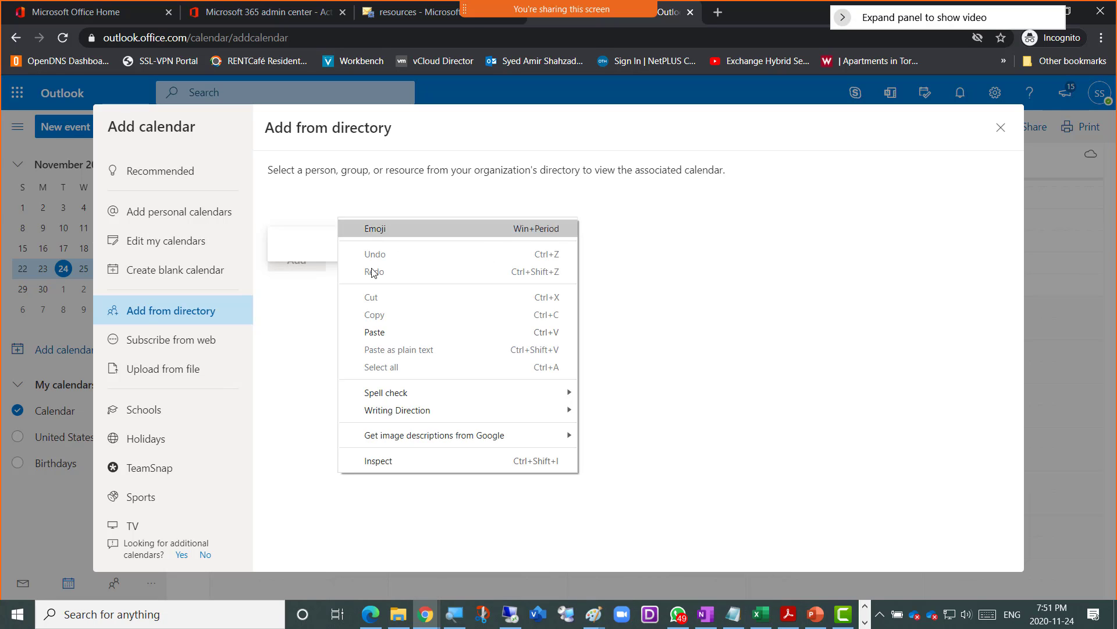
pyautogui.click(370, 333)
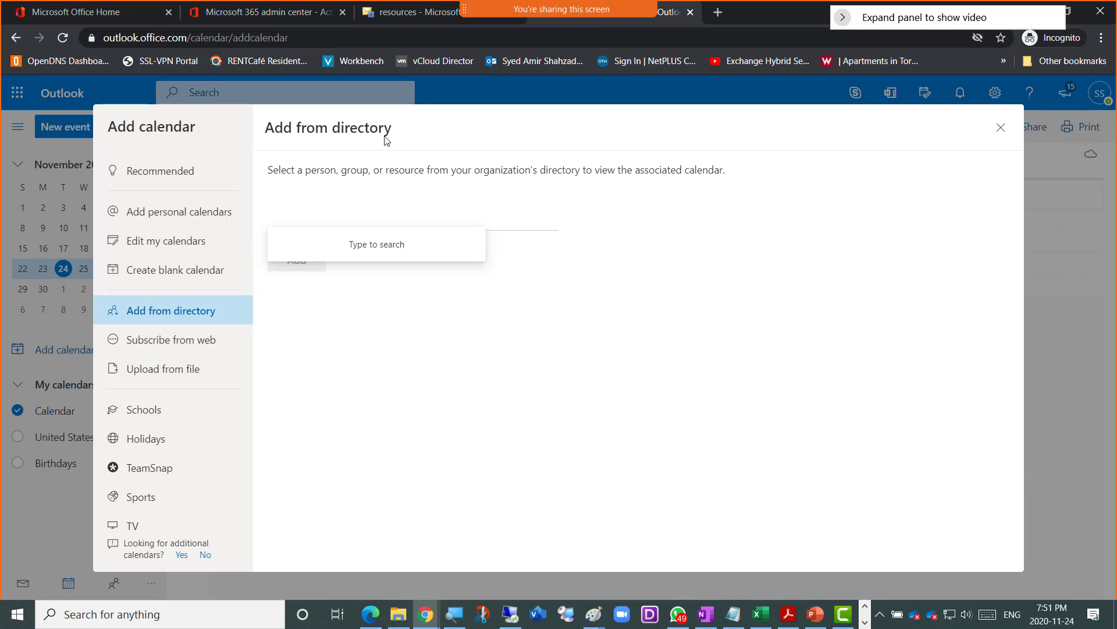
pyautogui.click(413, 12)
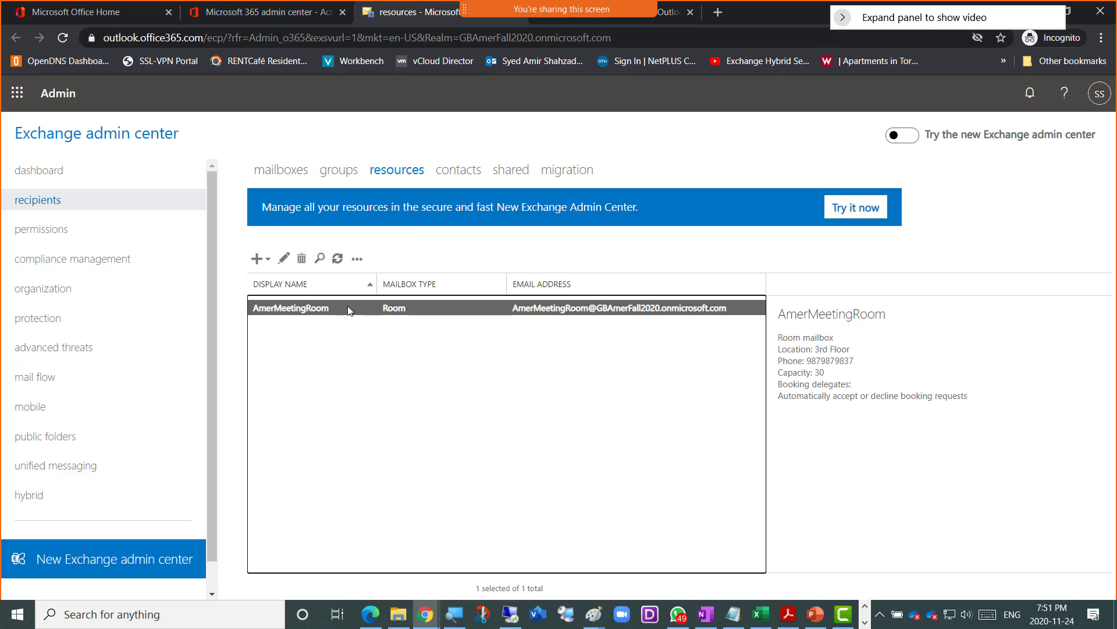
# - Open AmerMeetingRoom in Edit Room Mailbox and select its full email address for copying
pyautogui.doubleClick(349, 308)
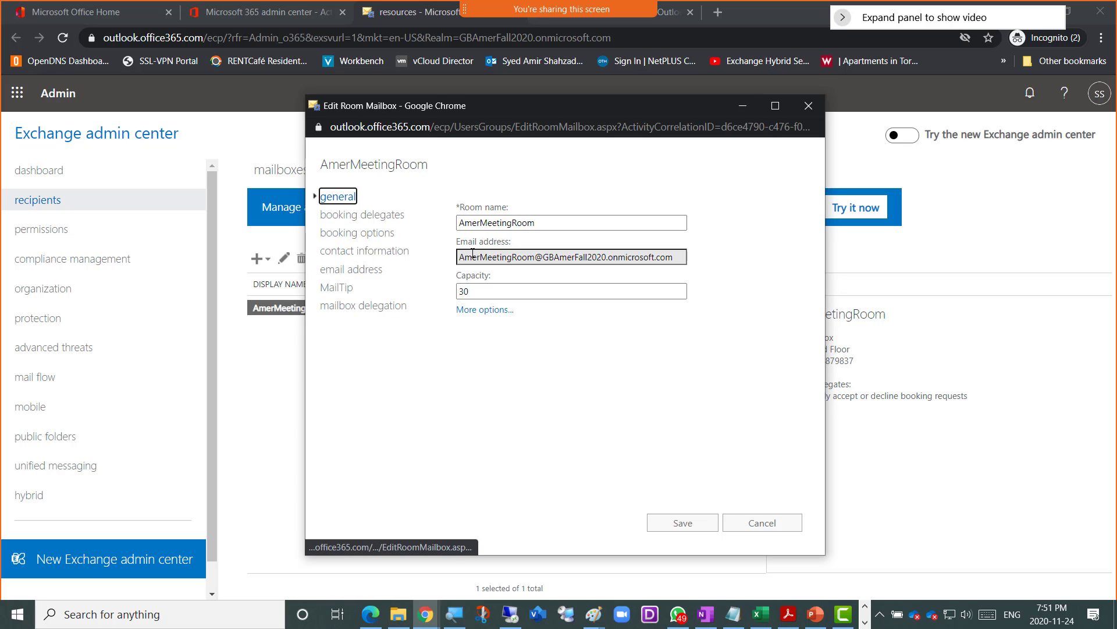
pyautogui.moveTo(462, 258); pyautogui.dragTo(695, 268)
pyautogui.hotkey('ctrl', 'c')
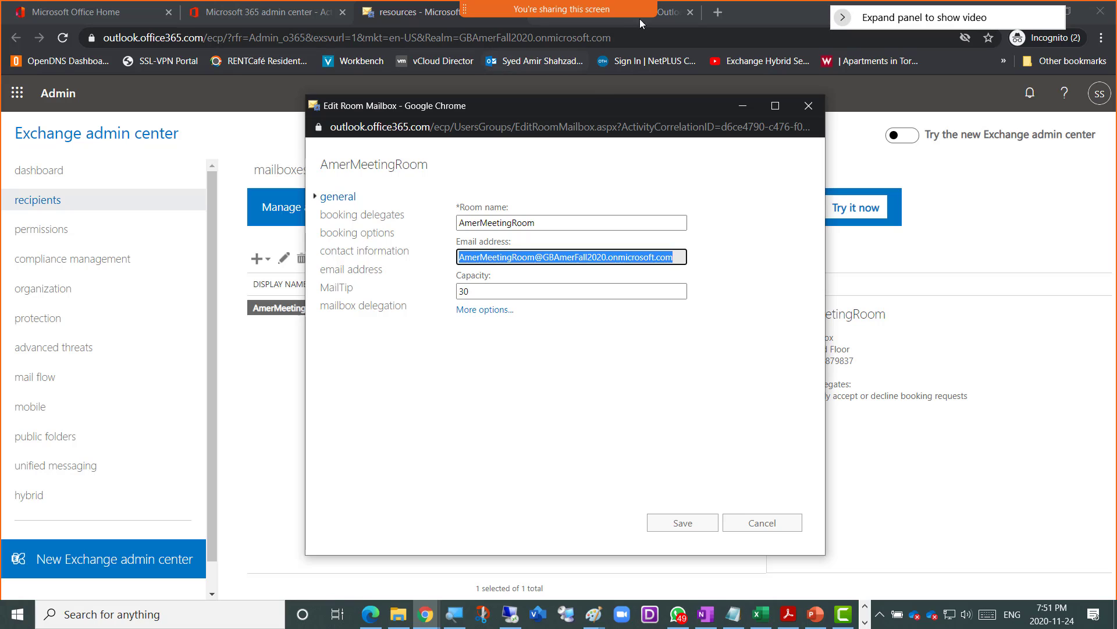
pyautogui.moveTo(665, 16)
# - Paste the room's email address into Add from directory, use that address, add the calendar, and close the dialog
pyautogui.click(677, 16)
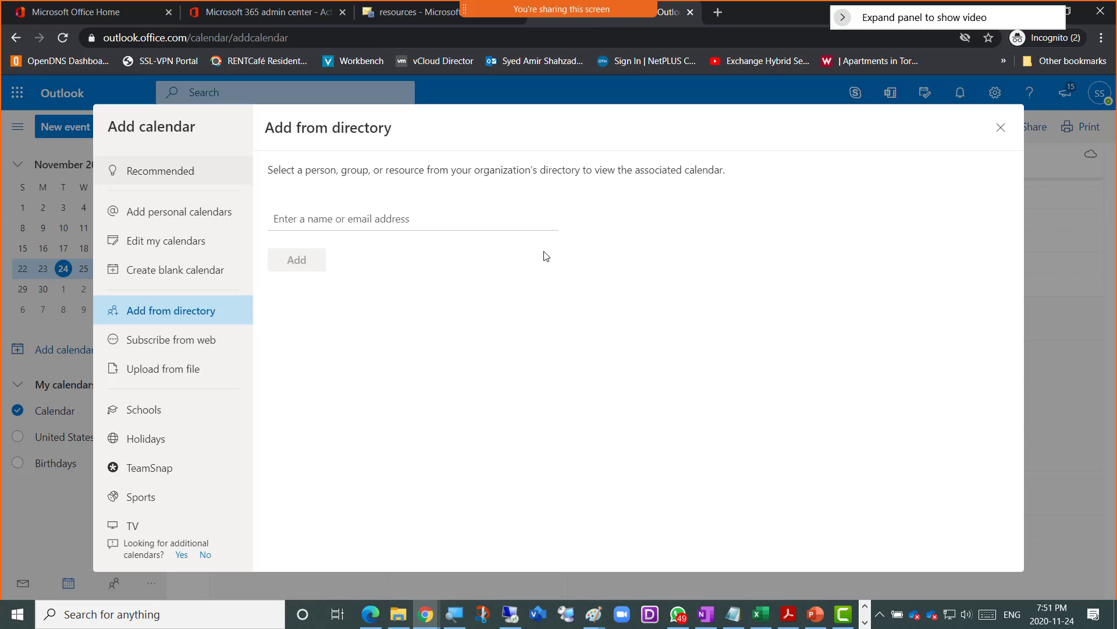
pyautogui.click(340, 216)
pyautogui.hotkey('ctrl', 'v')
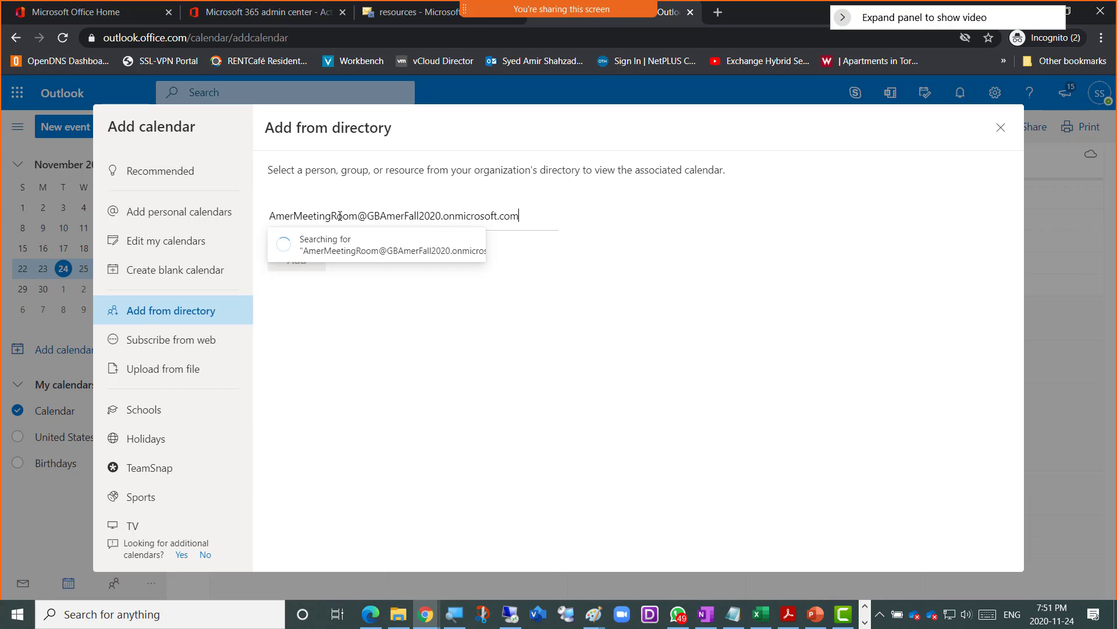
pyautogui.click(344, 241)
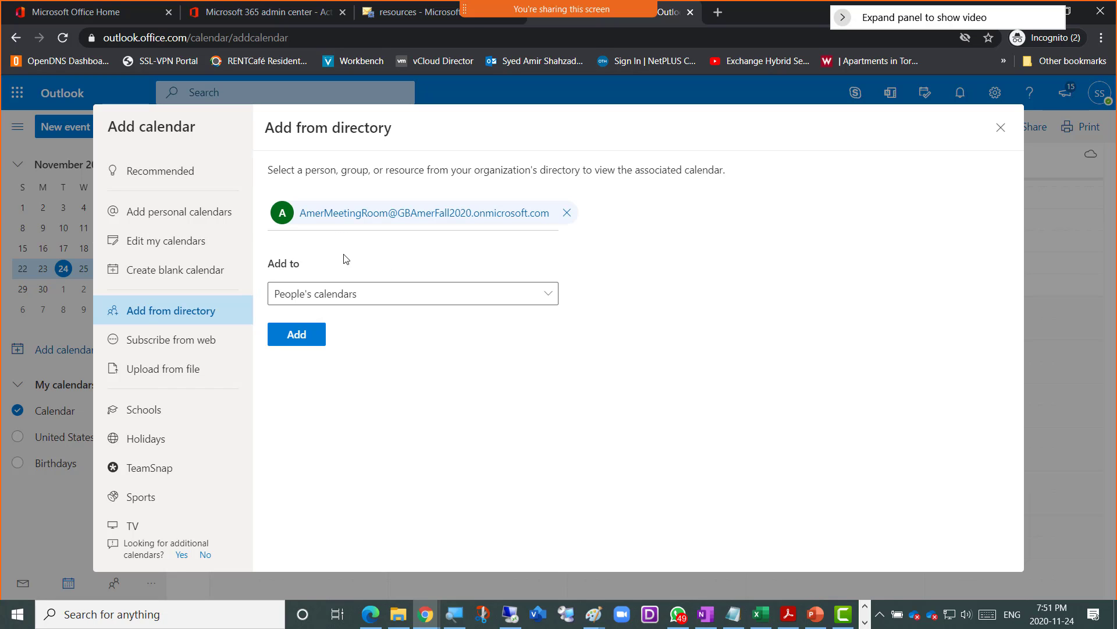
pyautogui.click(307, 342)
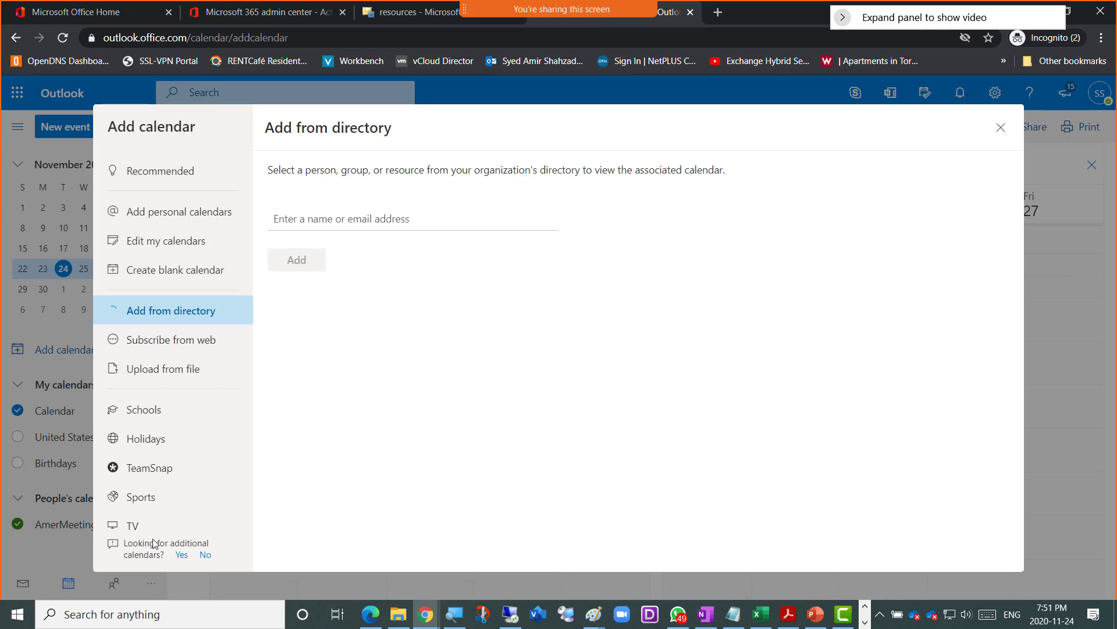
pyautogui.click(999, 127)
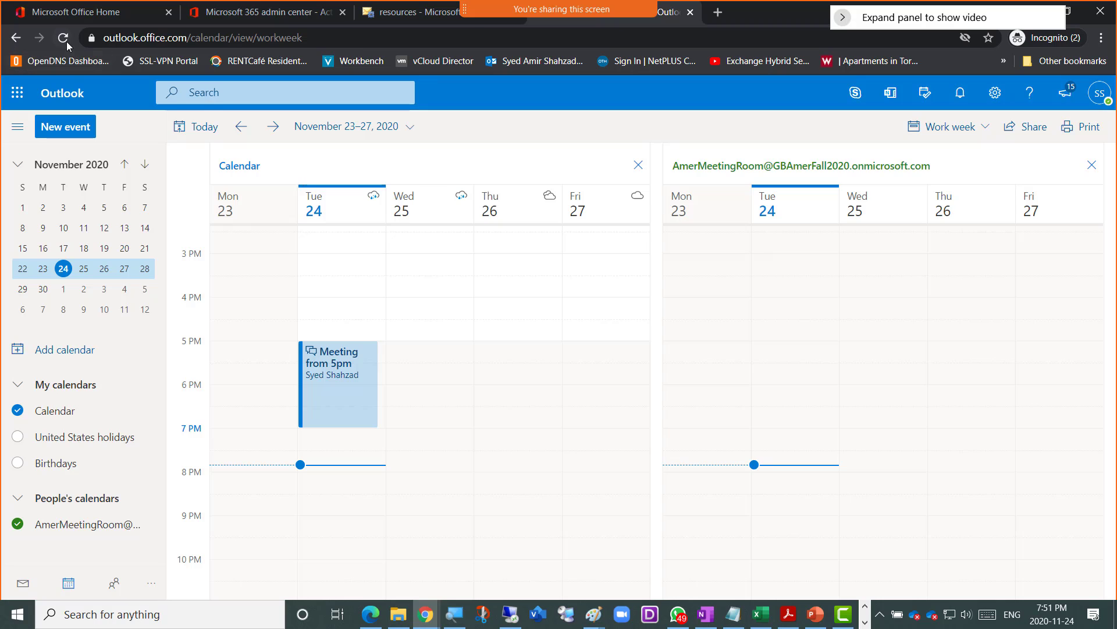
pyautogui.press('F5')
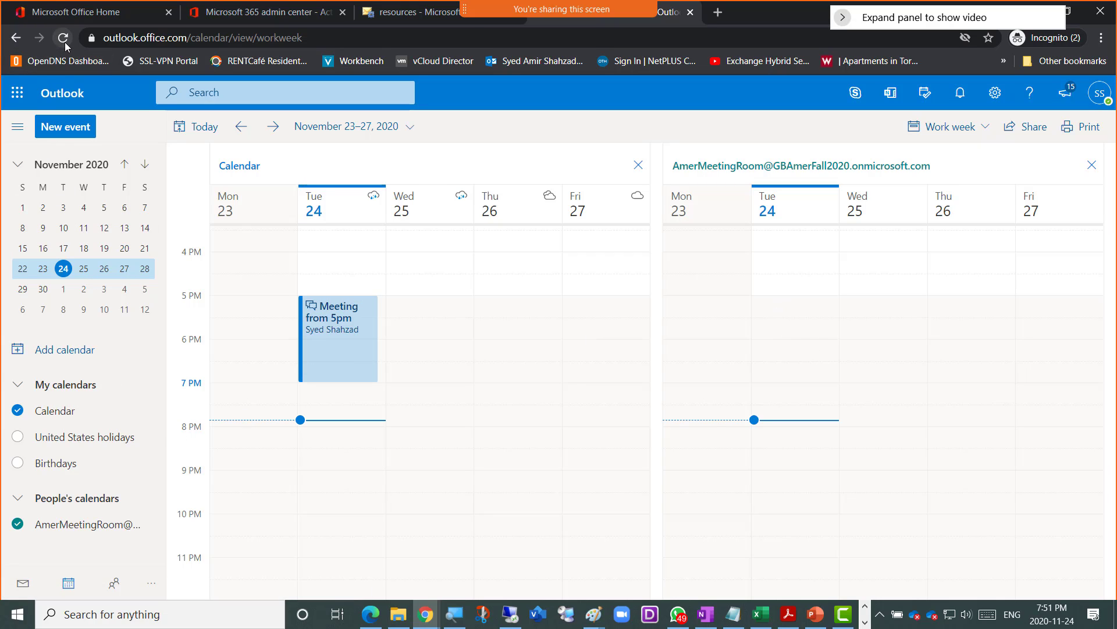
pyautogui.doubleClick(784, 267)
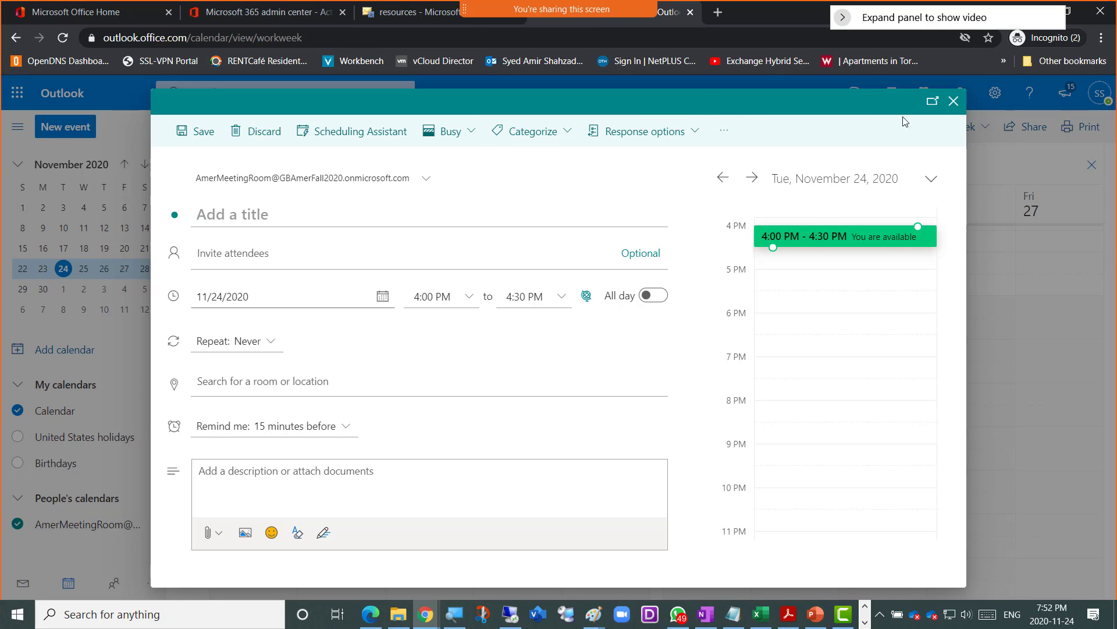
pyautogui.click(954, 103)
pyautogui.click(563, 365)
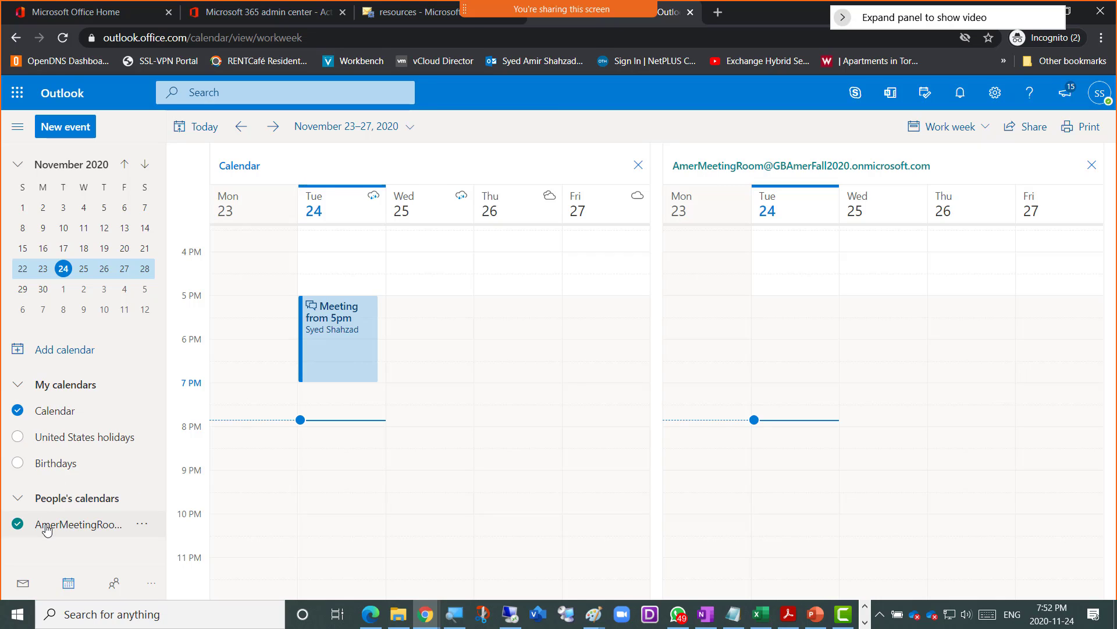
# - Dismiss the AmerMeetingRoom options, discard an accidental Thursday 6 PM draft event, and open Add calendar
pyautogui.click(142, 525)
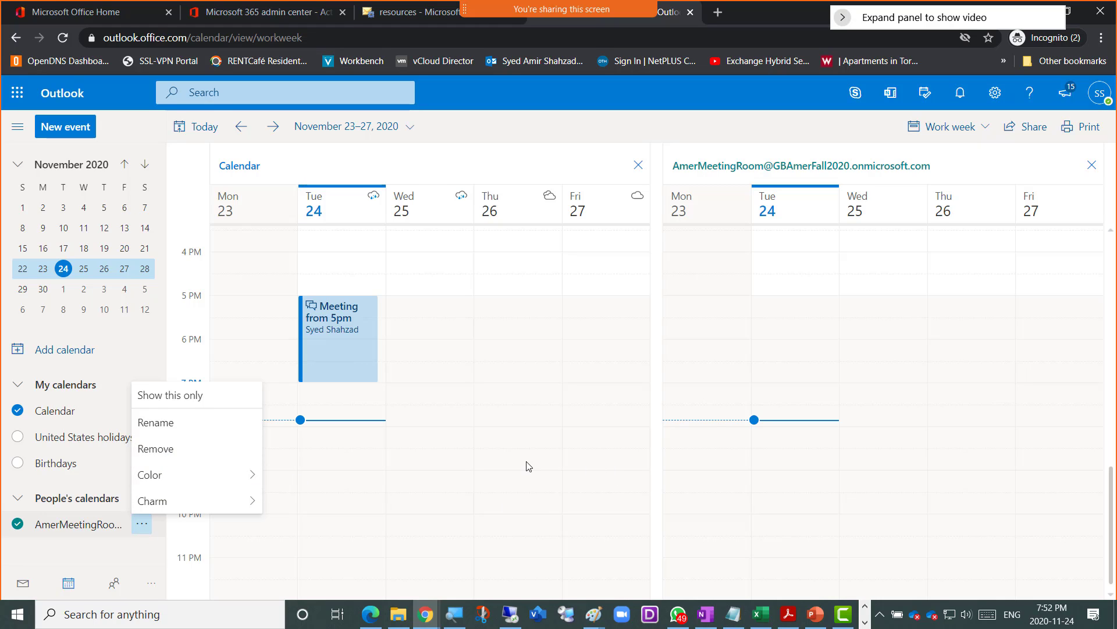
pyautogui.click(527, 348)
pyautogui.click(526, 345)
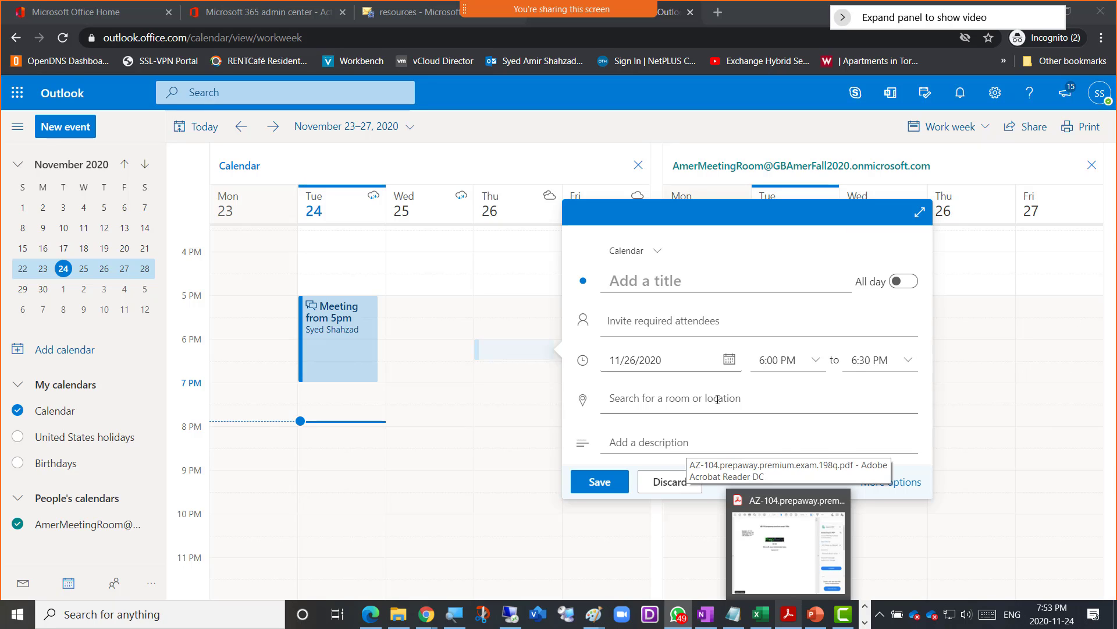
pyautogui.click(651, 482)
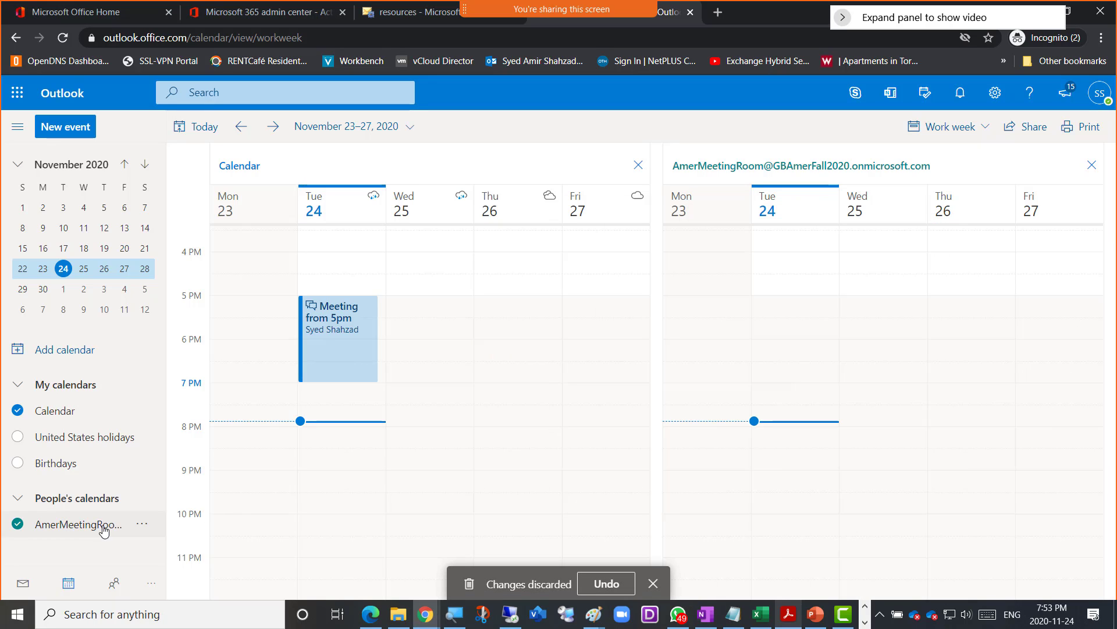
pyautogui.click(58, 353)
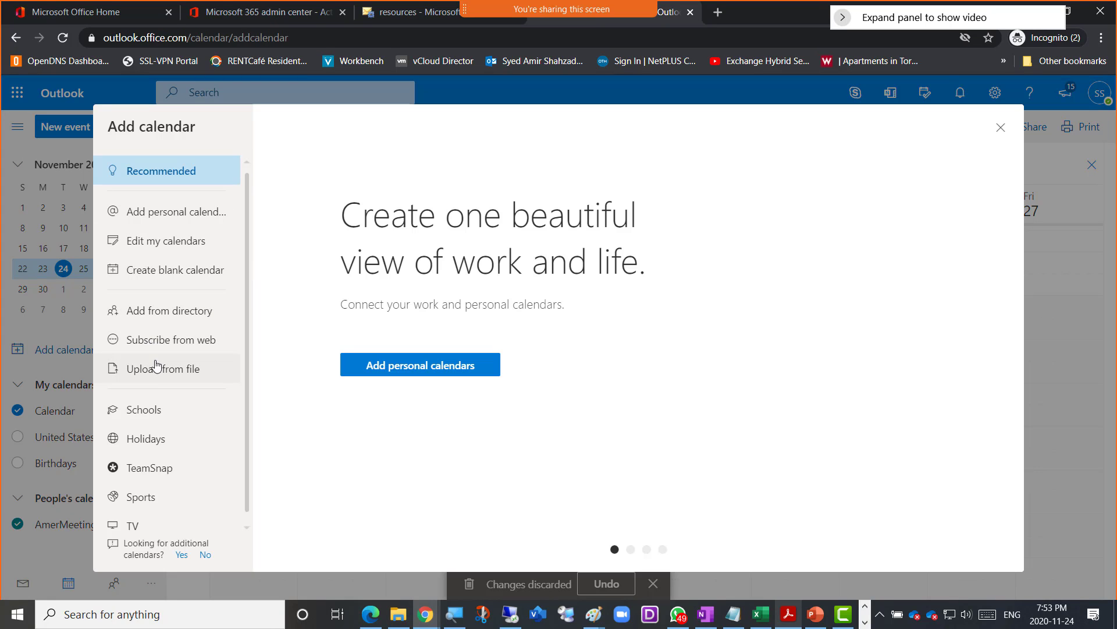
# - Look at the Add from directory page, then close the Add calendar dialog without adding anything
pyautogui.click(169, 315)
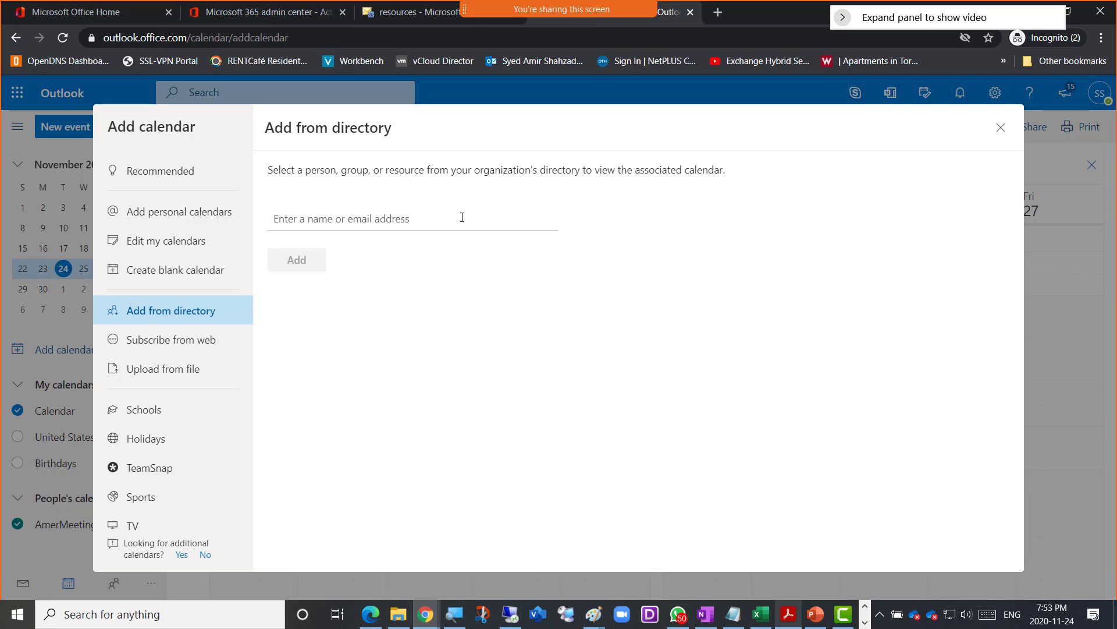
pyautogui.click(999, 128)
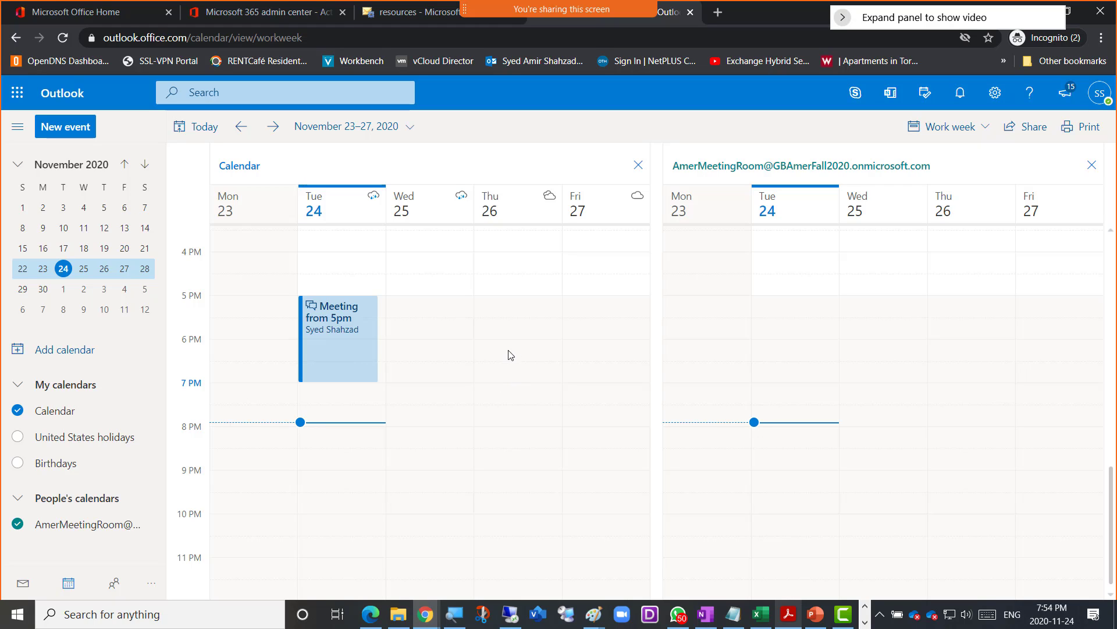
# - Switch to Camtasia 9 and bring up the Recorder's capture panel showing 3:32:49 recorded
pyautogui.click(844, 616)
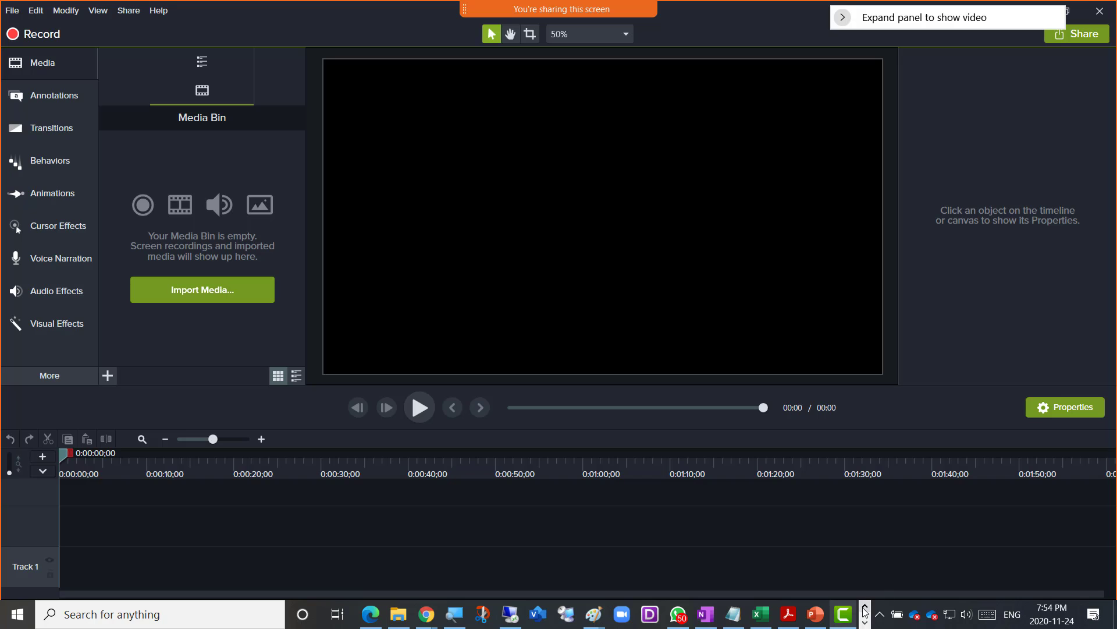
pyautogui.click(864, 622)
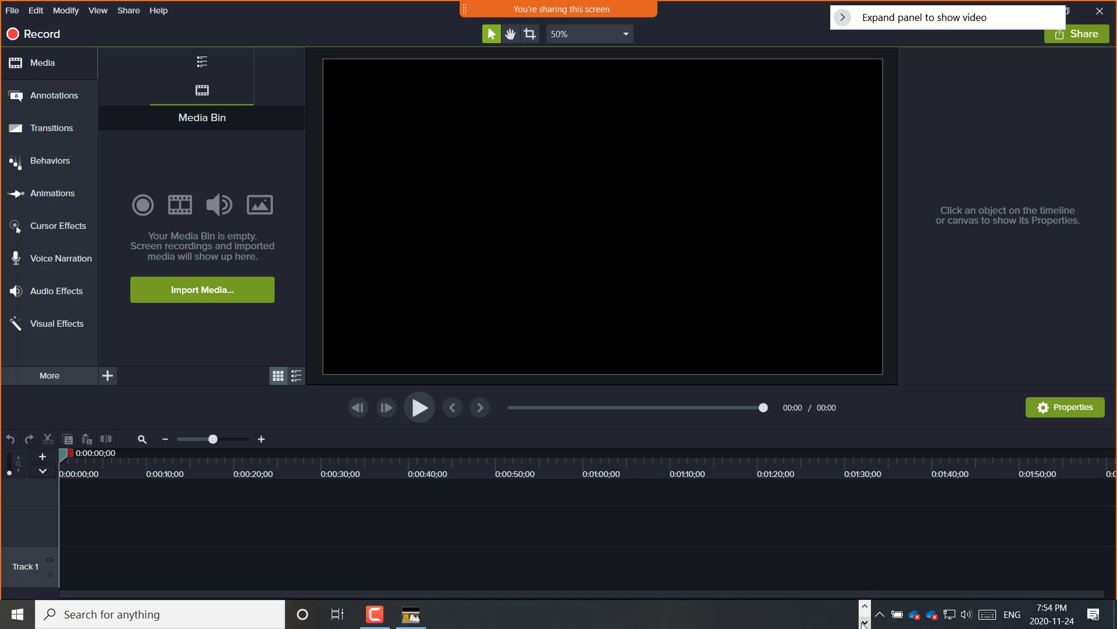
pyautogui.click(379, 620)
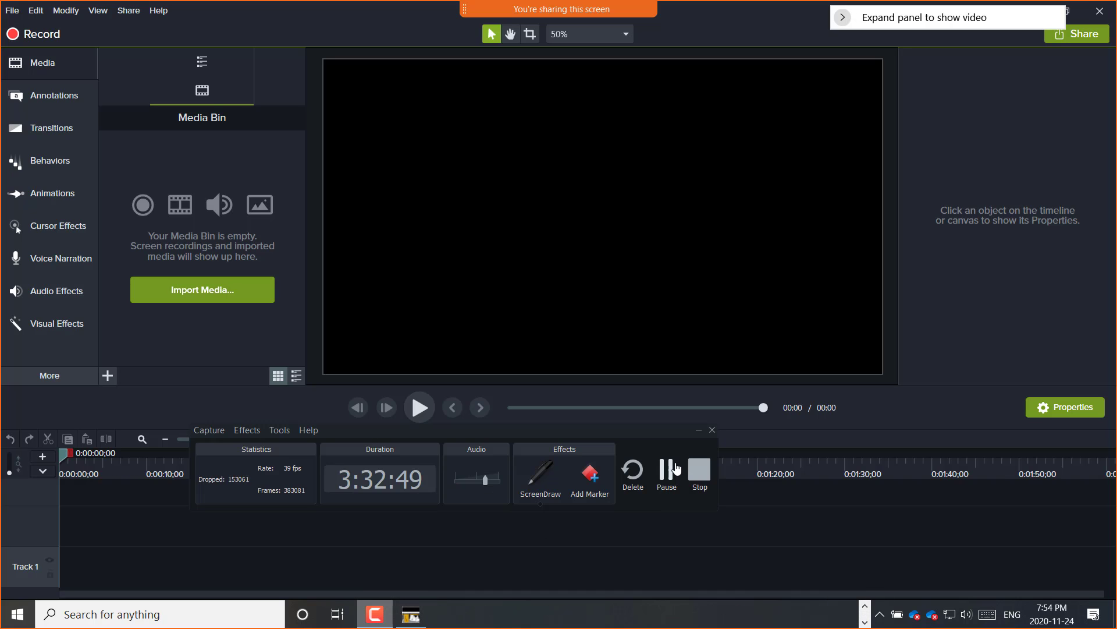